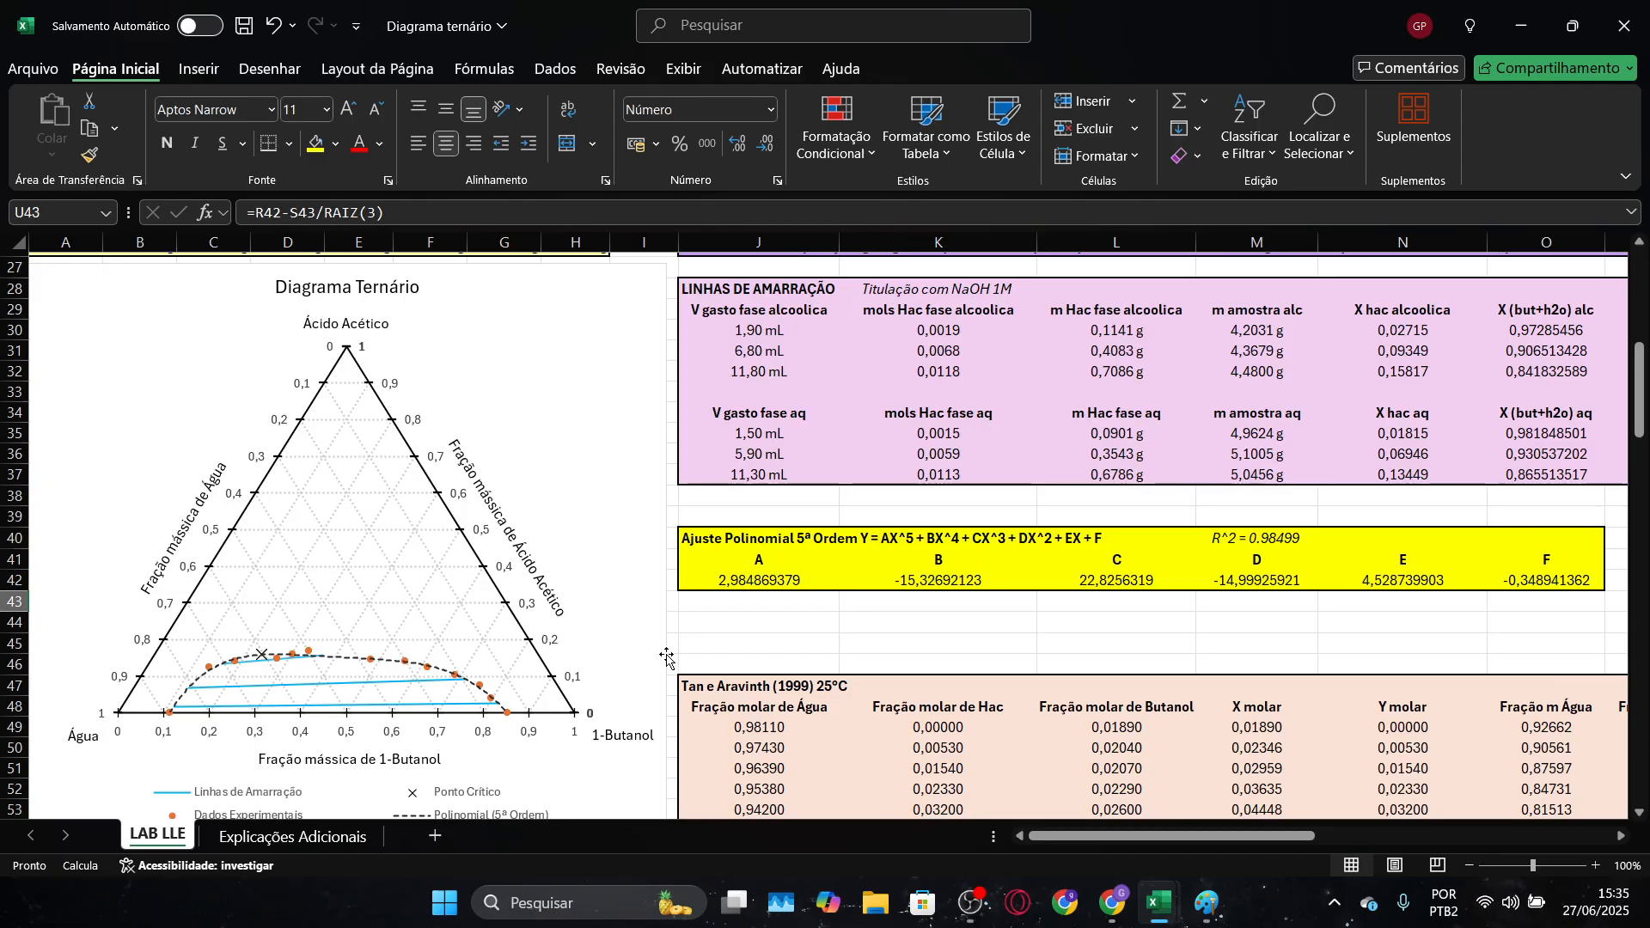
Switch to Paint and examine the vertex coordinates of the triangle sketch
key("alt+Tab")
key("alt+Tab")
key("alt+Tab")
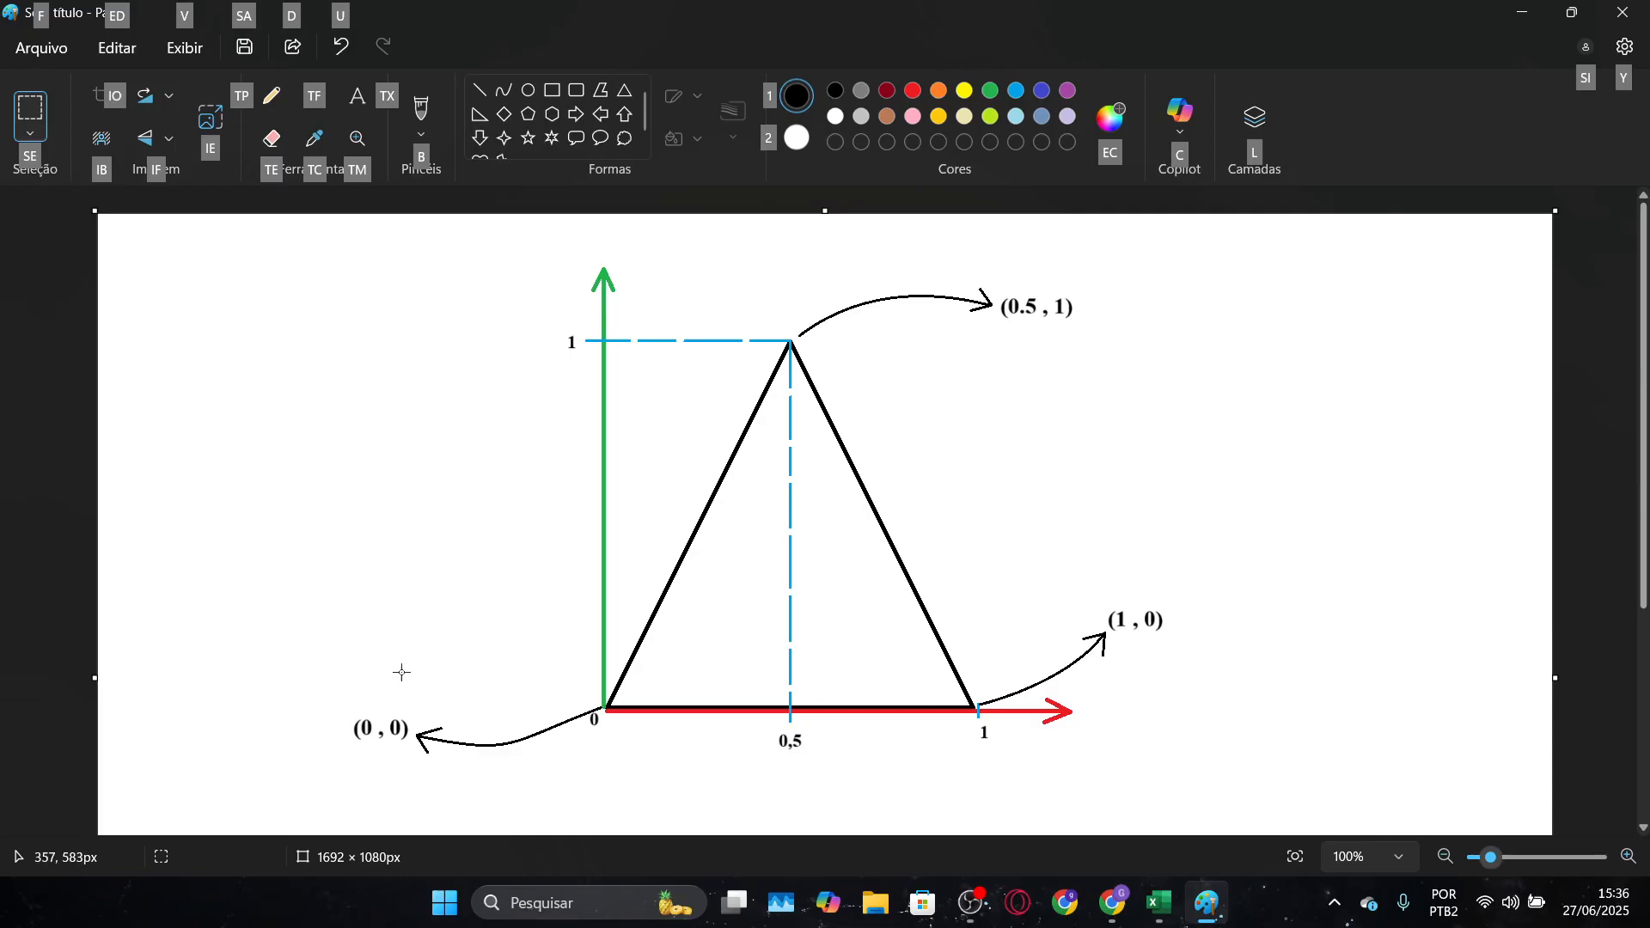
left_click(830, 453)
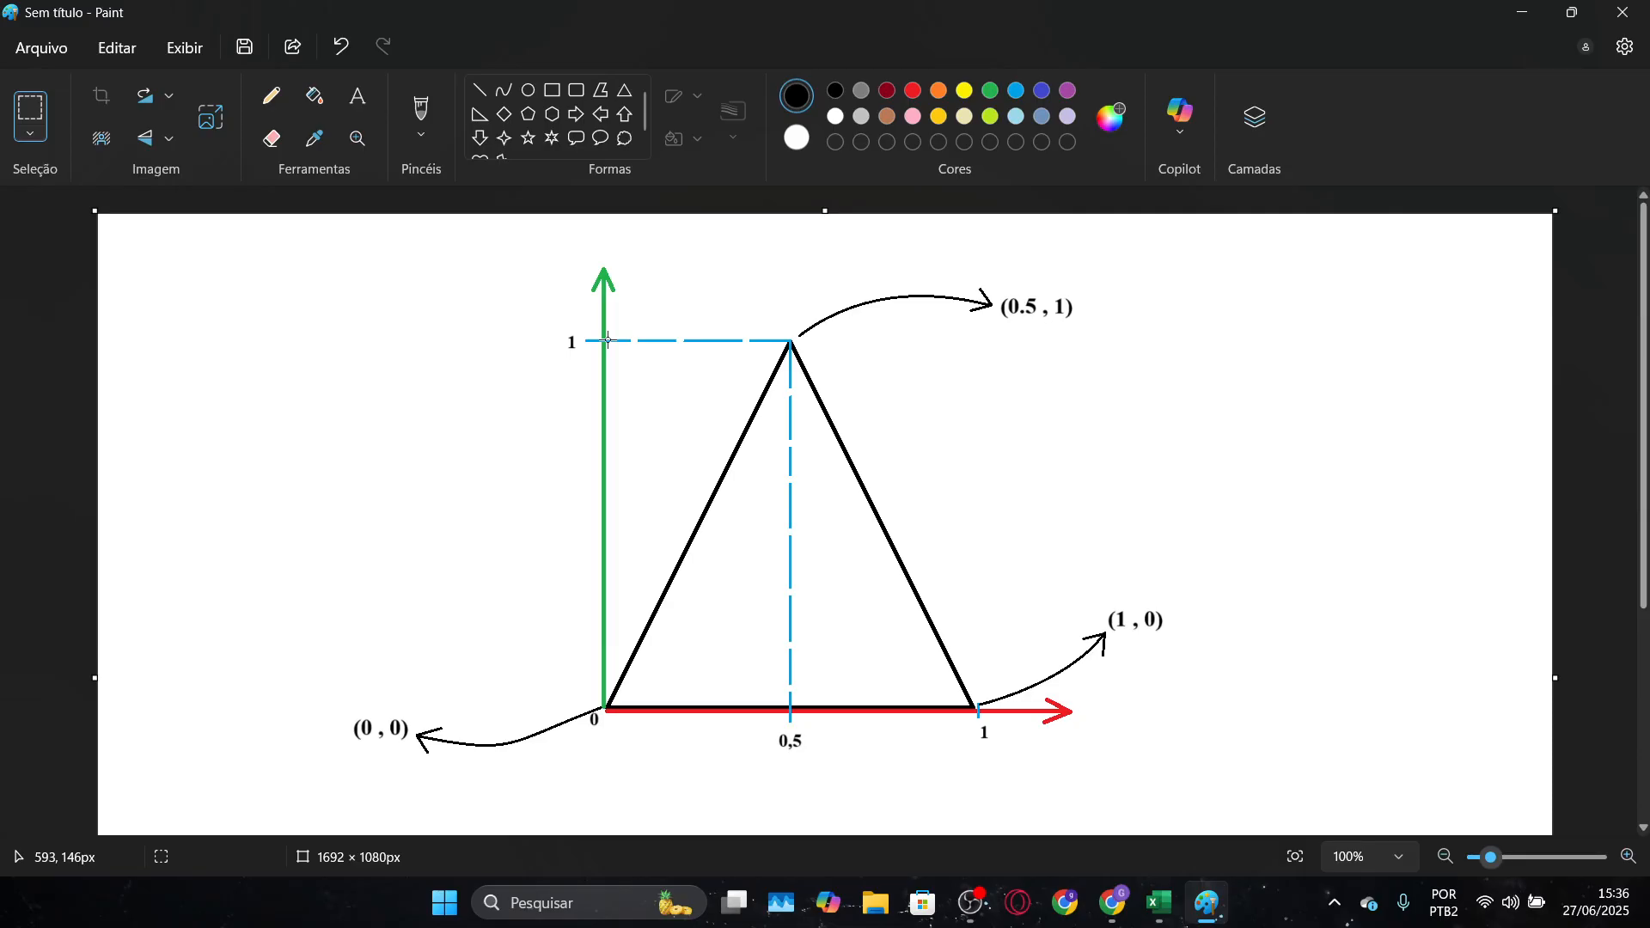
Switch to the blank Excel workbook Pasta1 and insert an empty markers-only scatter chart
key("alt+Tab")
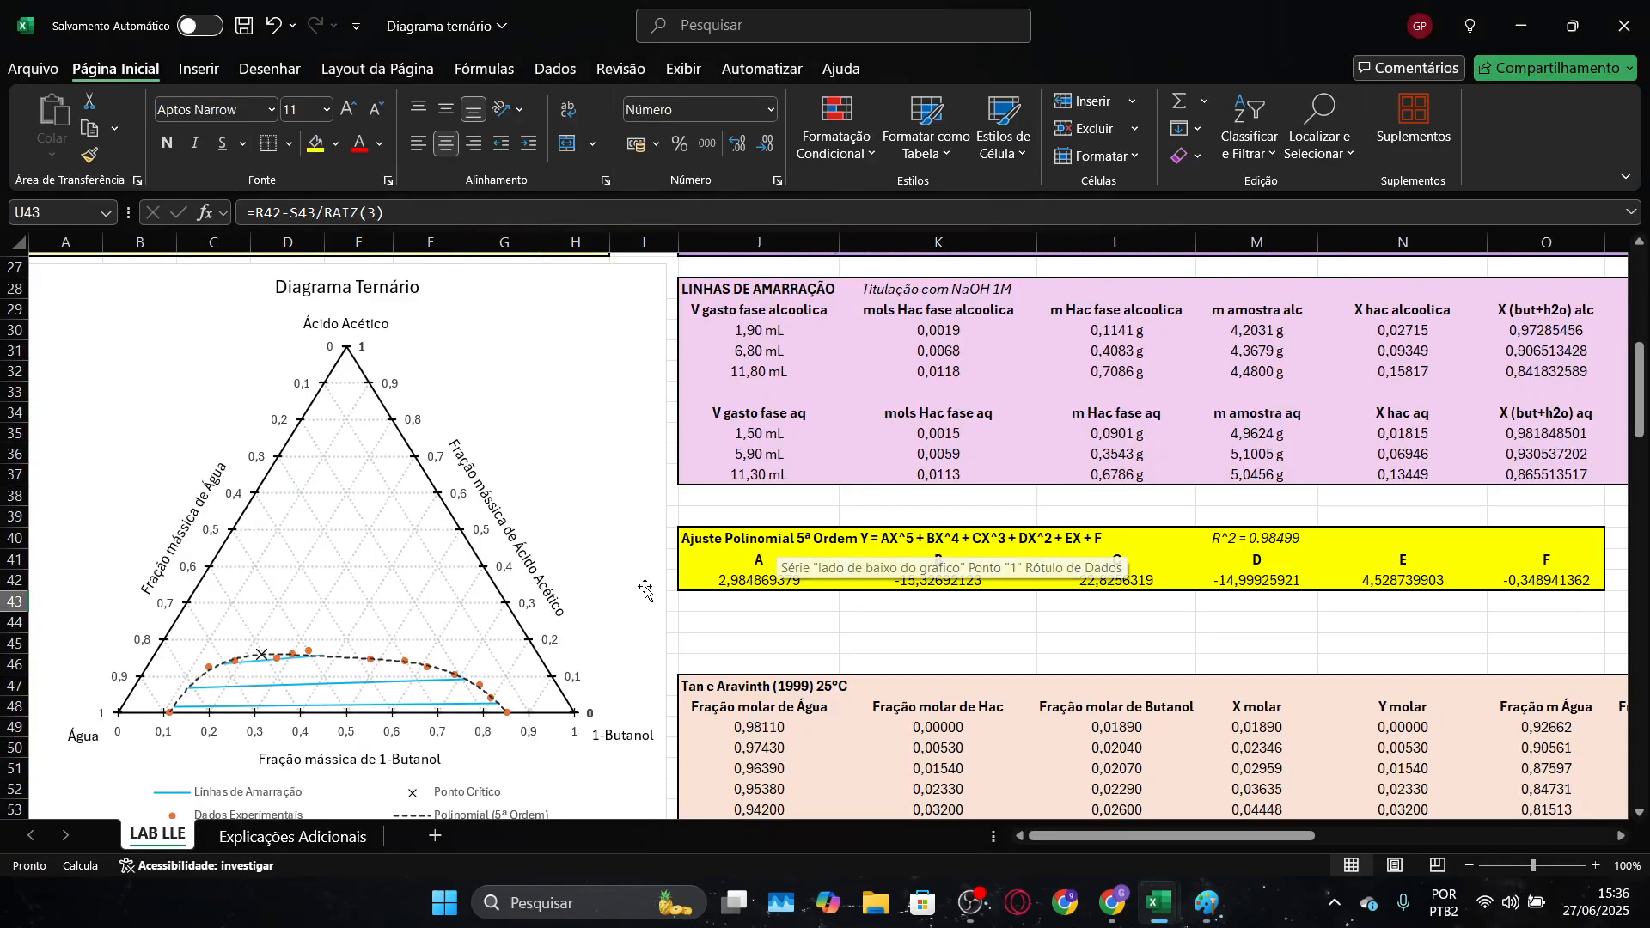
key("alt+Tab")
key("alt+Tab")
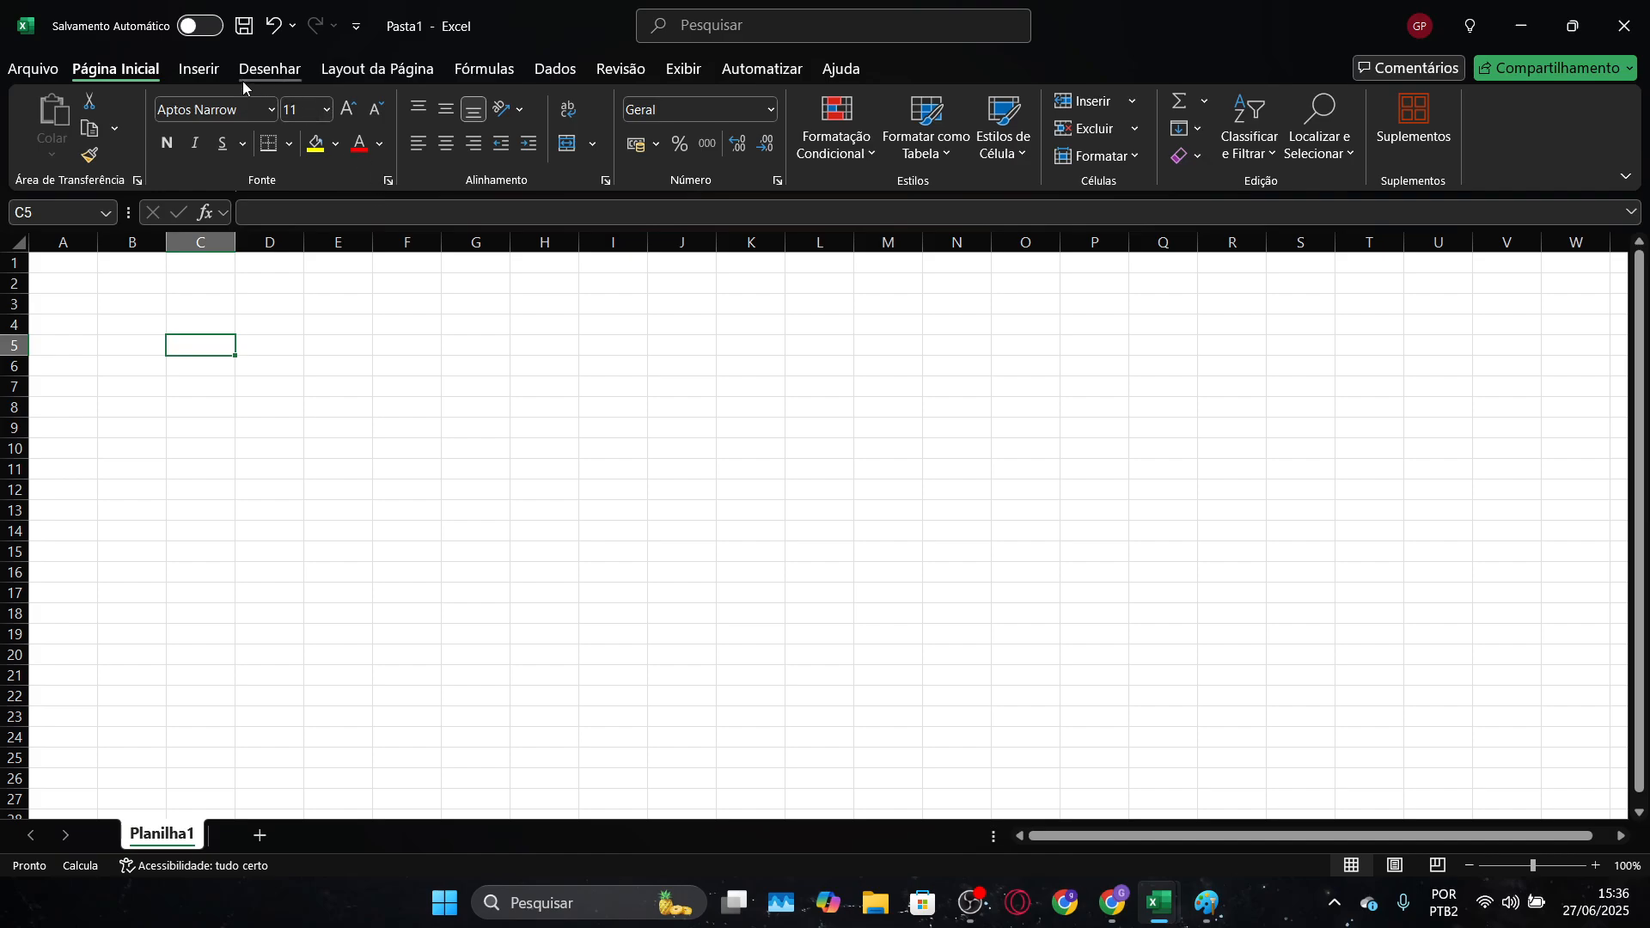
left_click(198, 69)
left_click(662, 156)
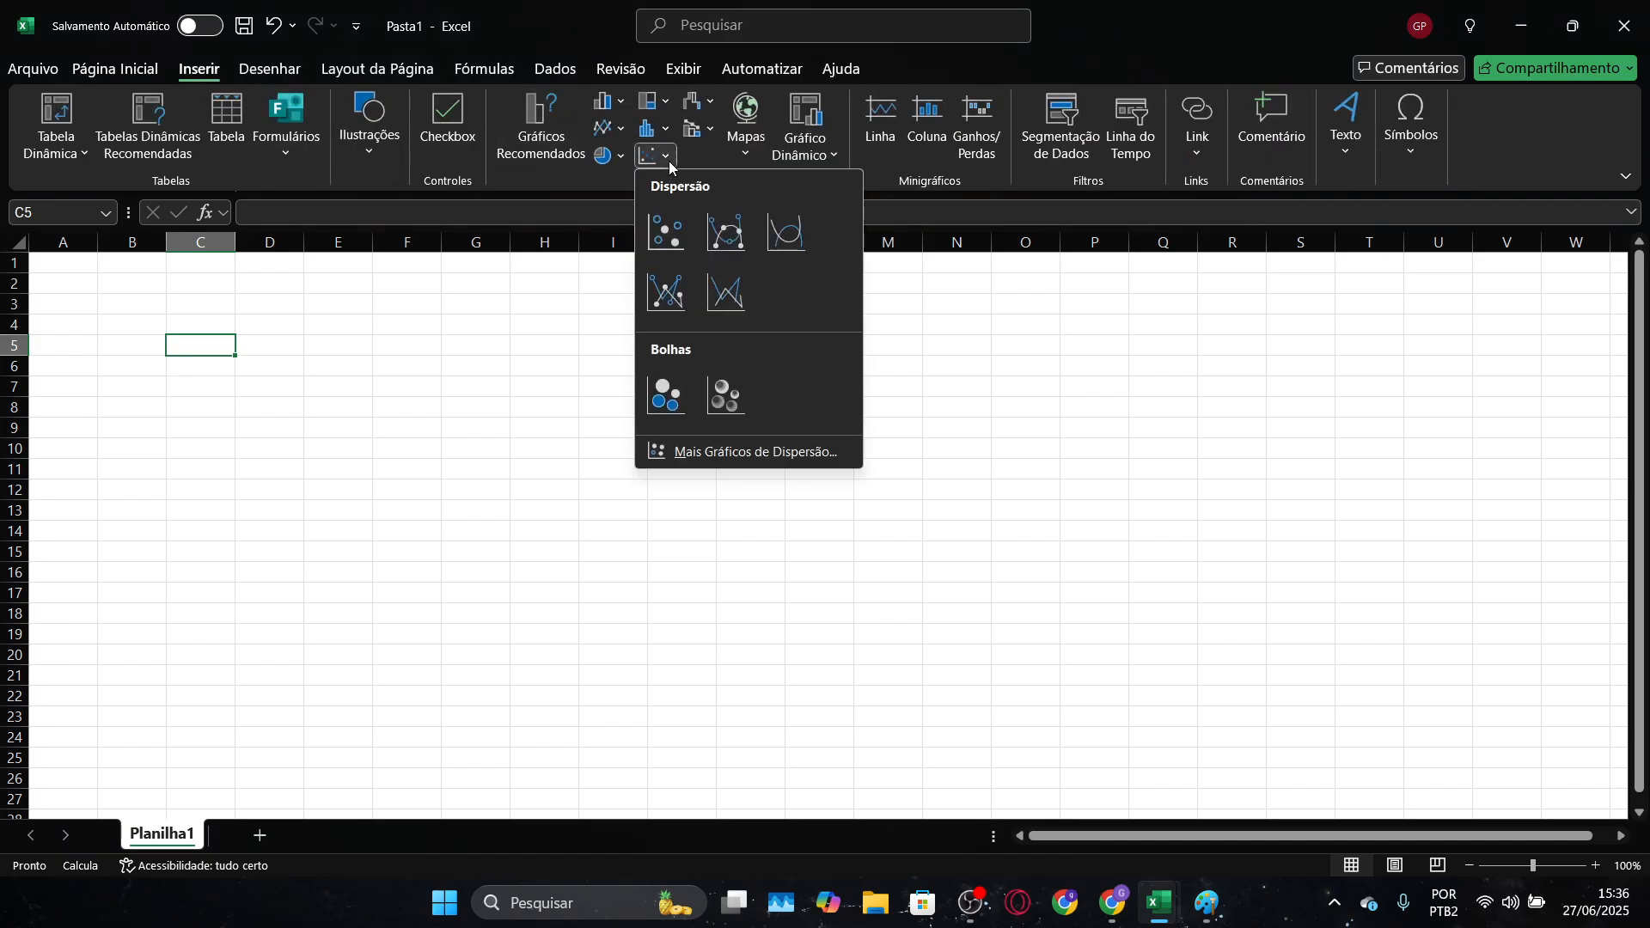
left_click(663, 231)
left_click(400, 364)
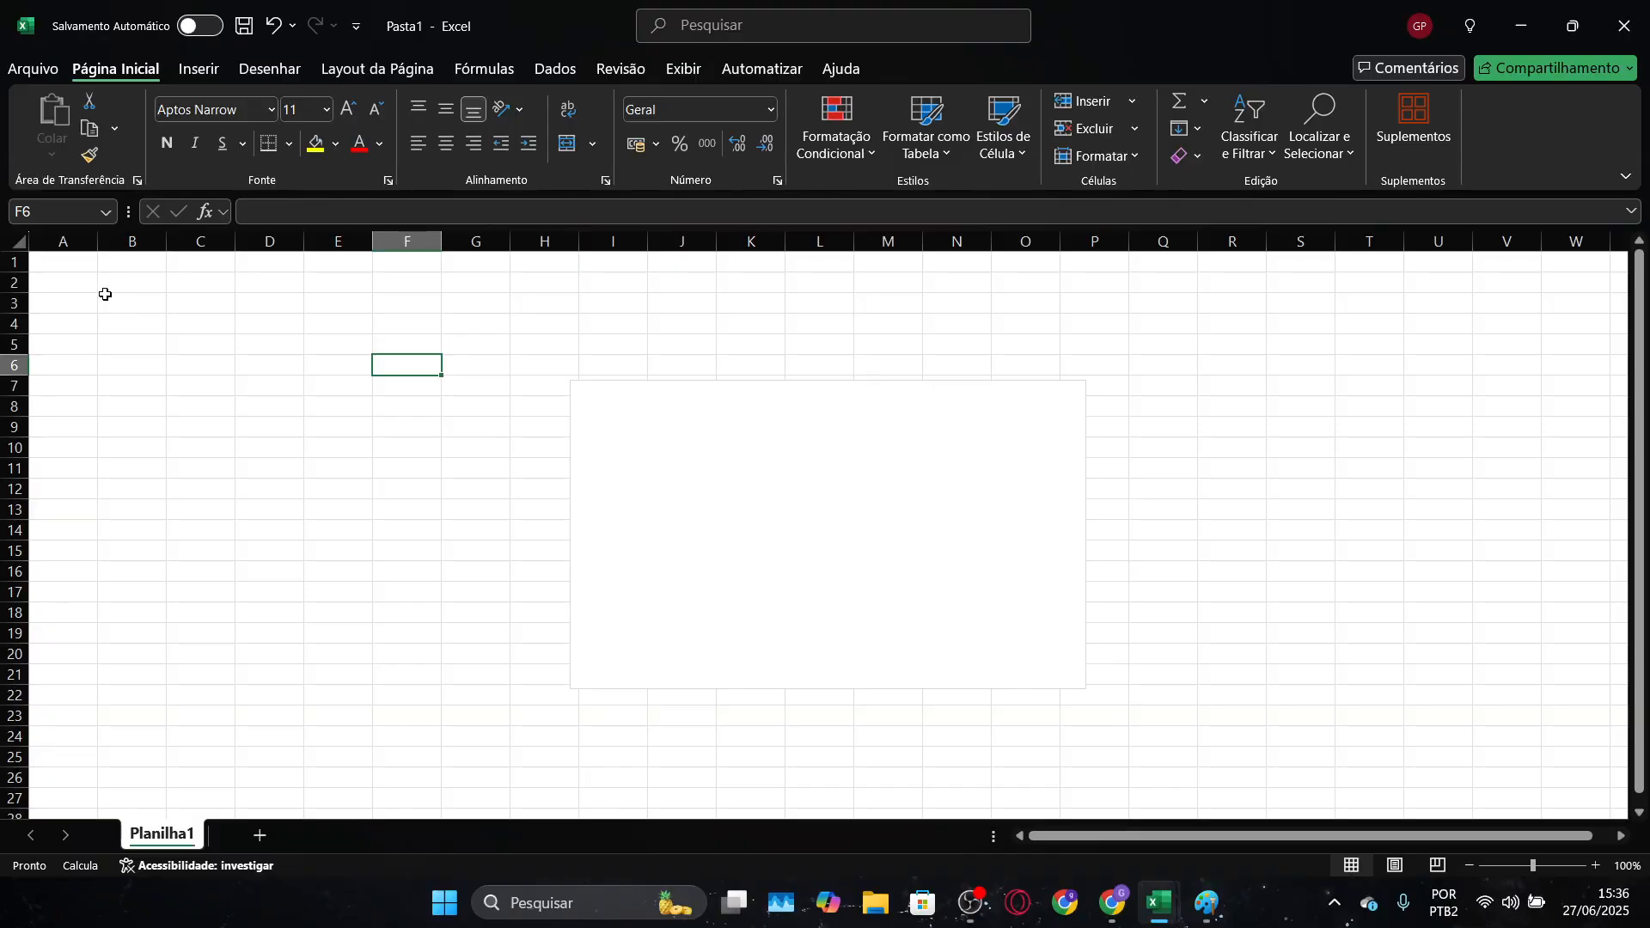
Enter the first triangle vertex as 0 in A3 and 0 in B3
left_click(86, 303)
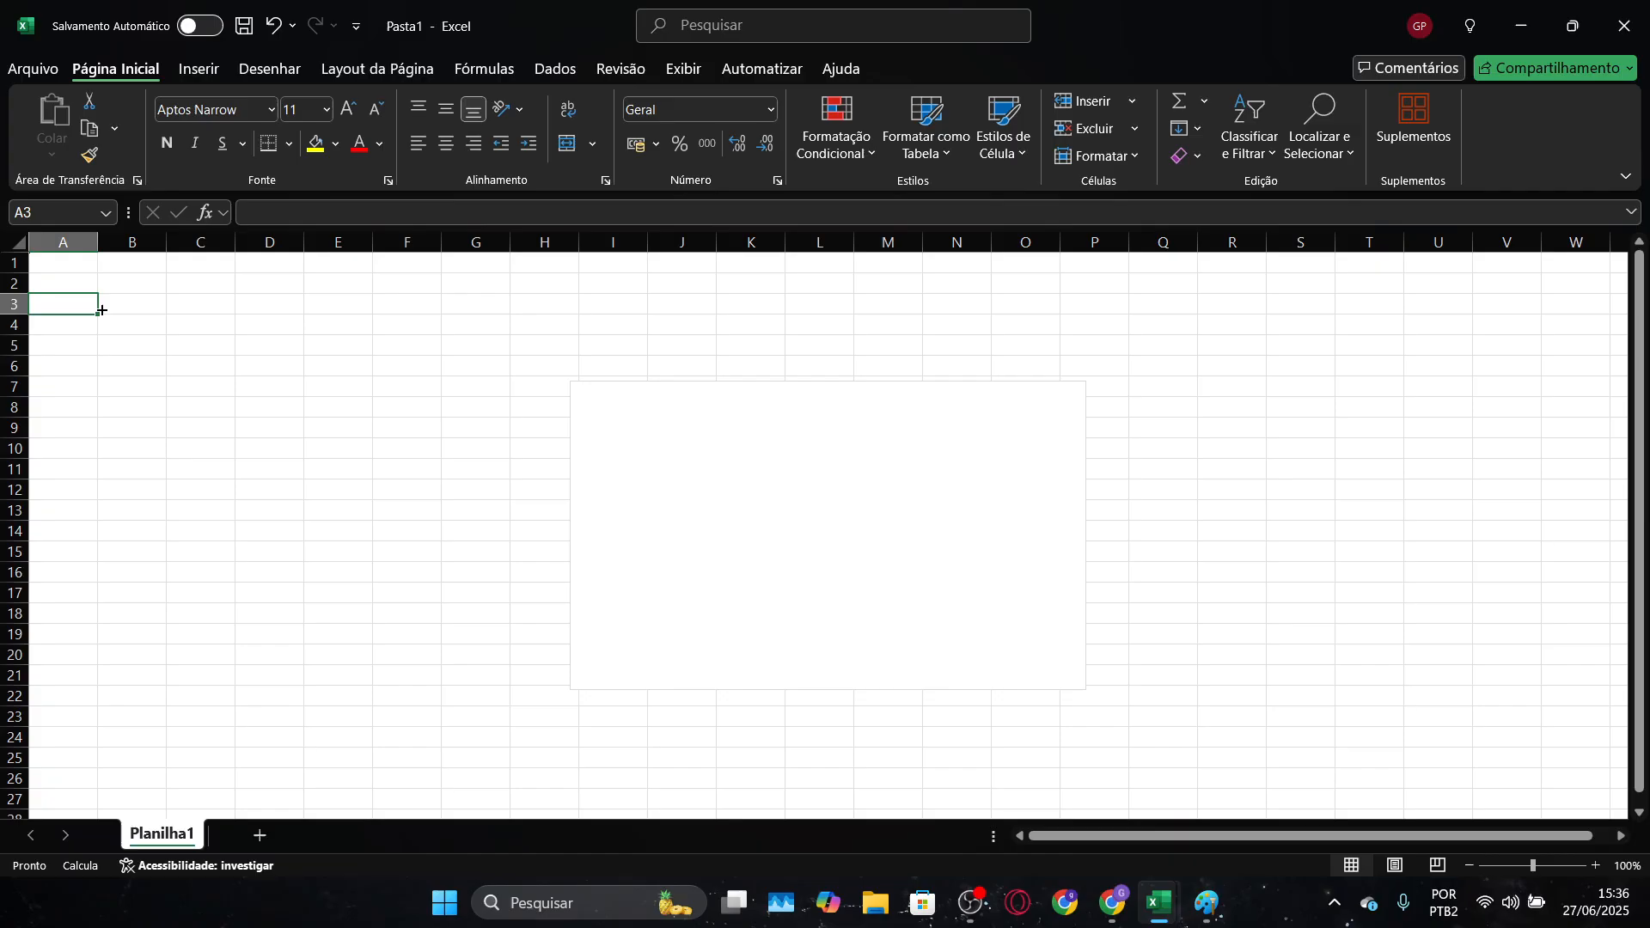
type("0")
key("Tab")
type("0")
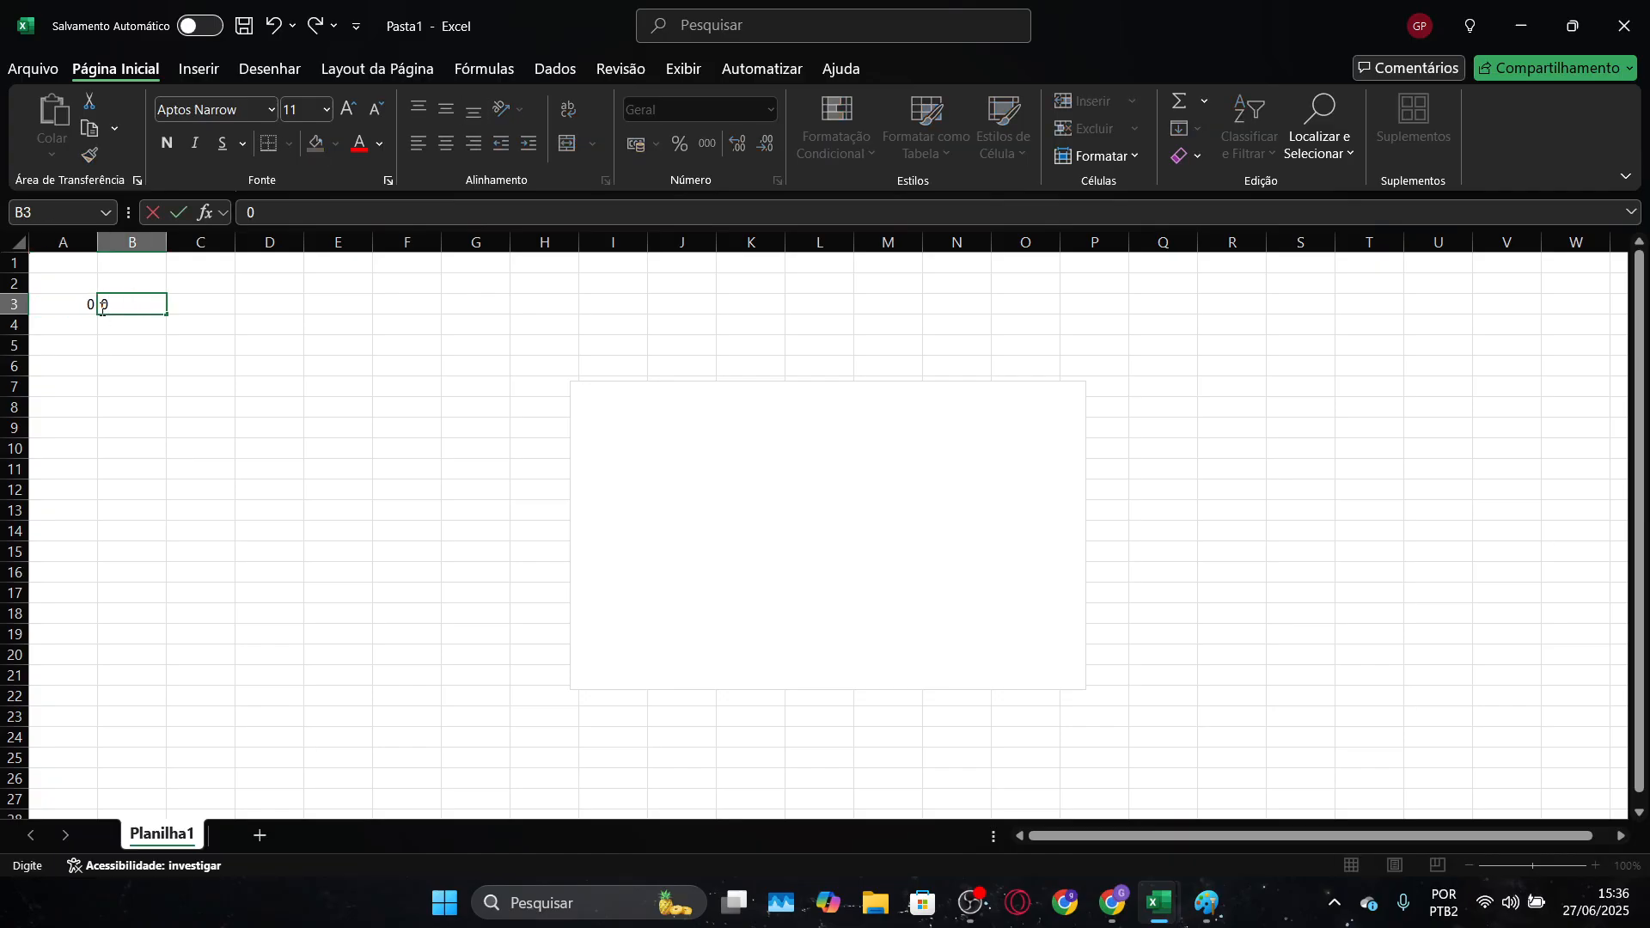
key("Return")
Check the next vertex in the Paint sketch, then enter 1 in A4 and 0 in B4 of Pasta1
key("alt+Tab")
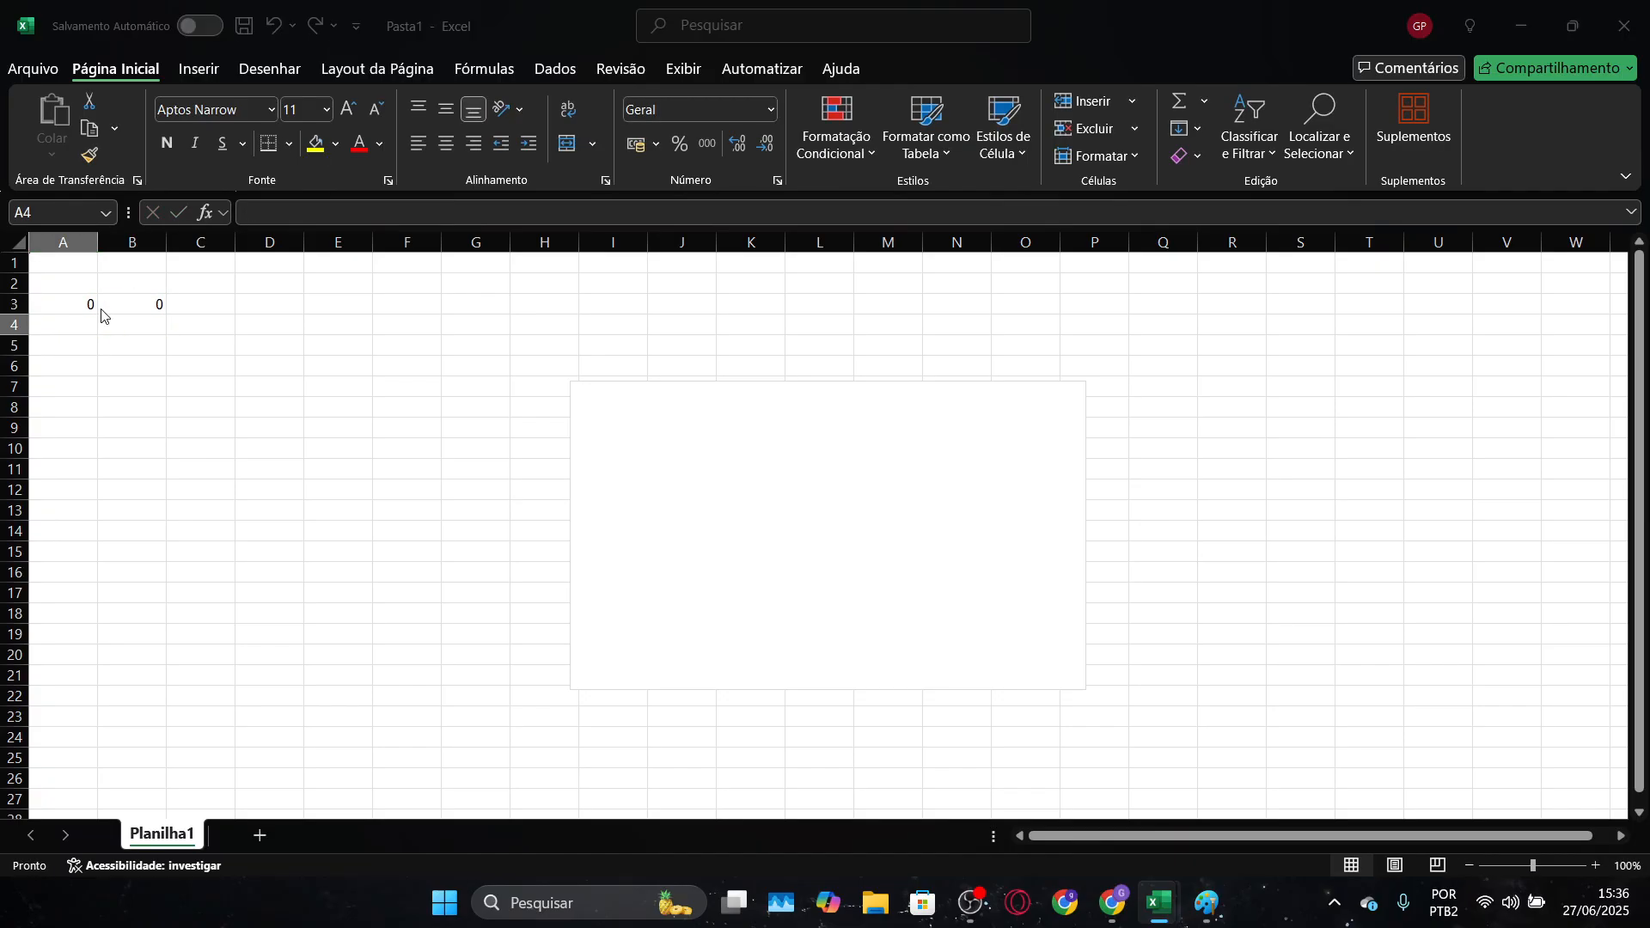
key("alt+Tab")
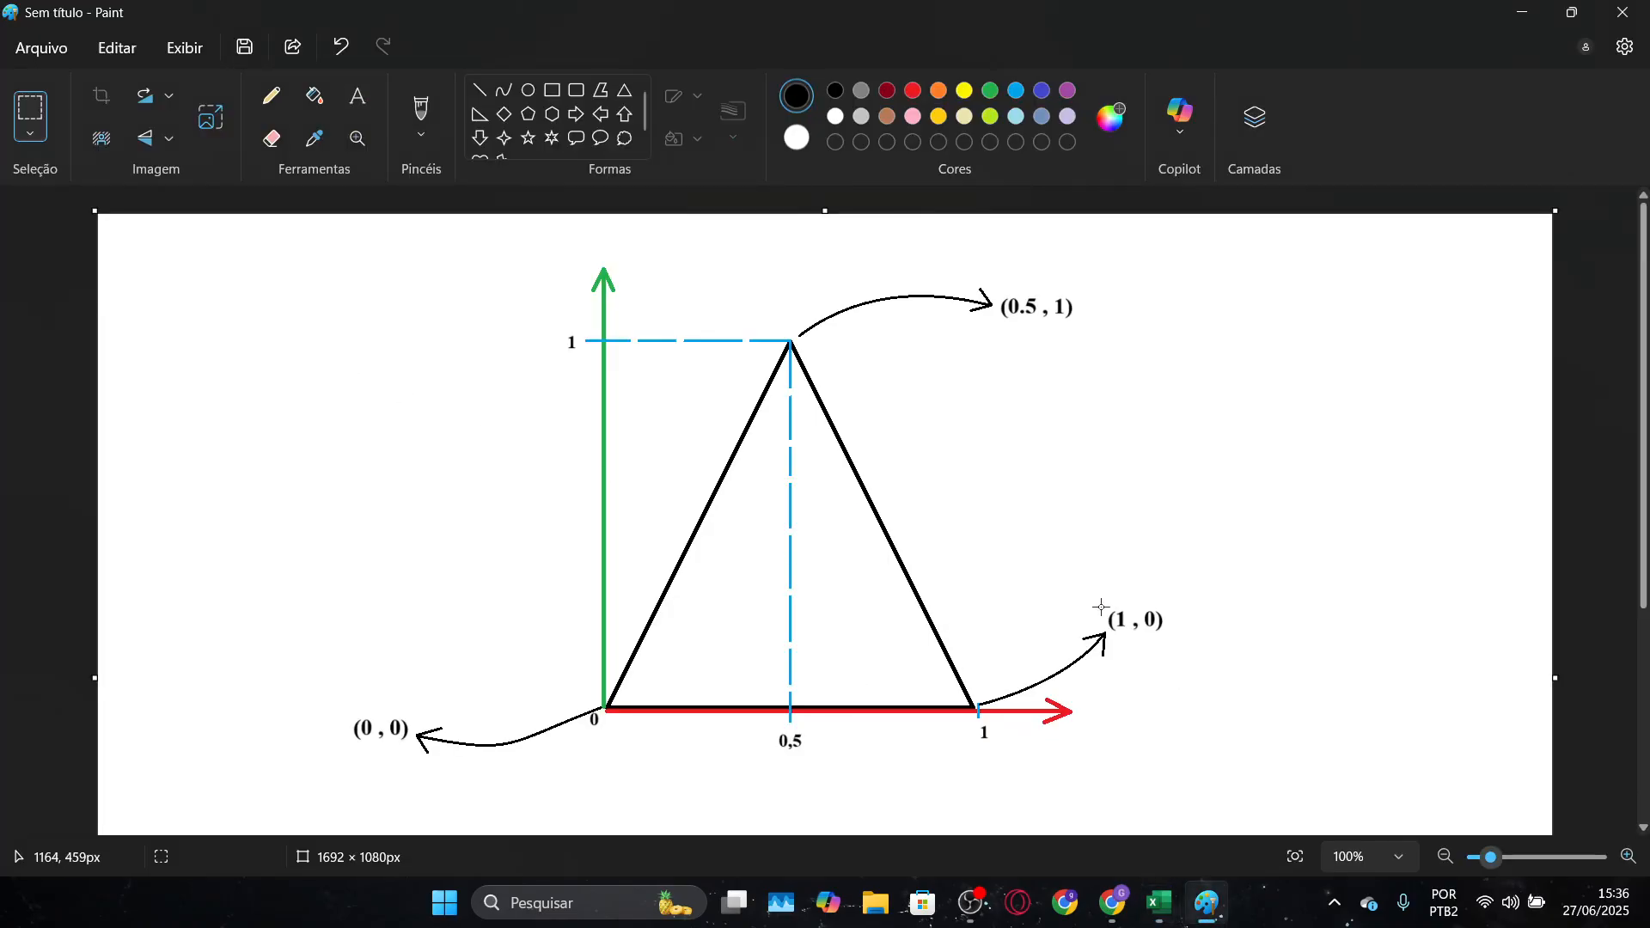
key("alt+Tab")
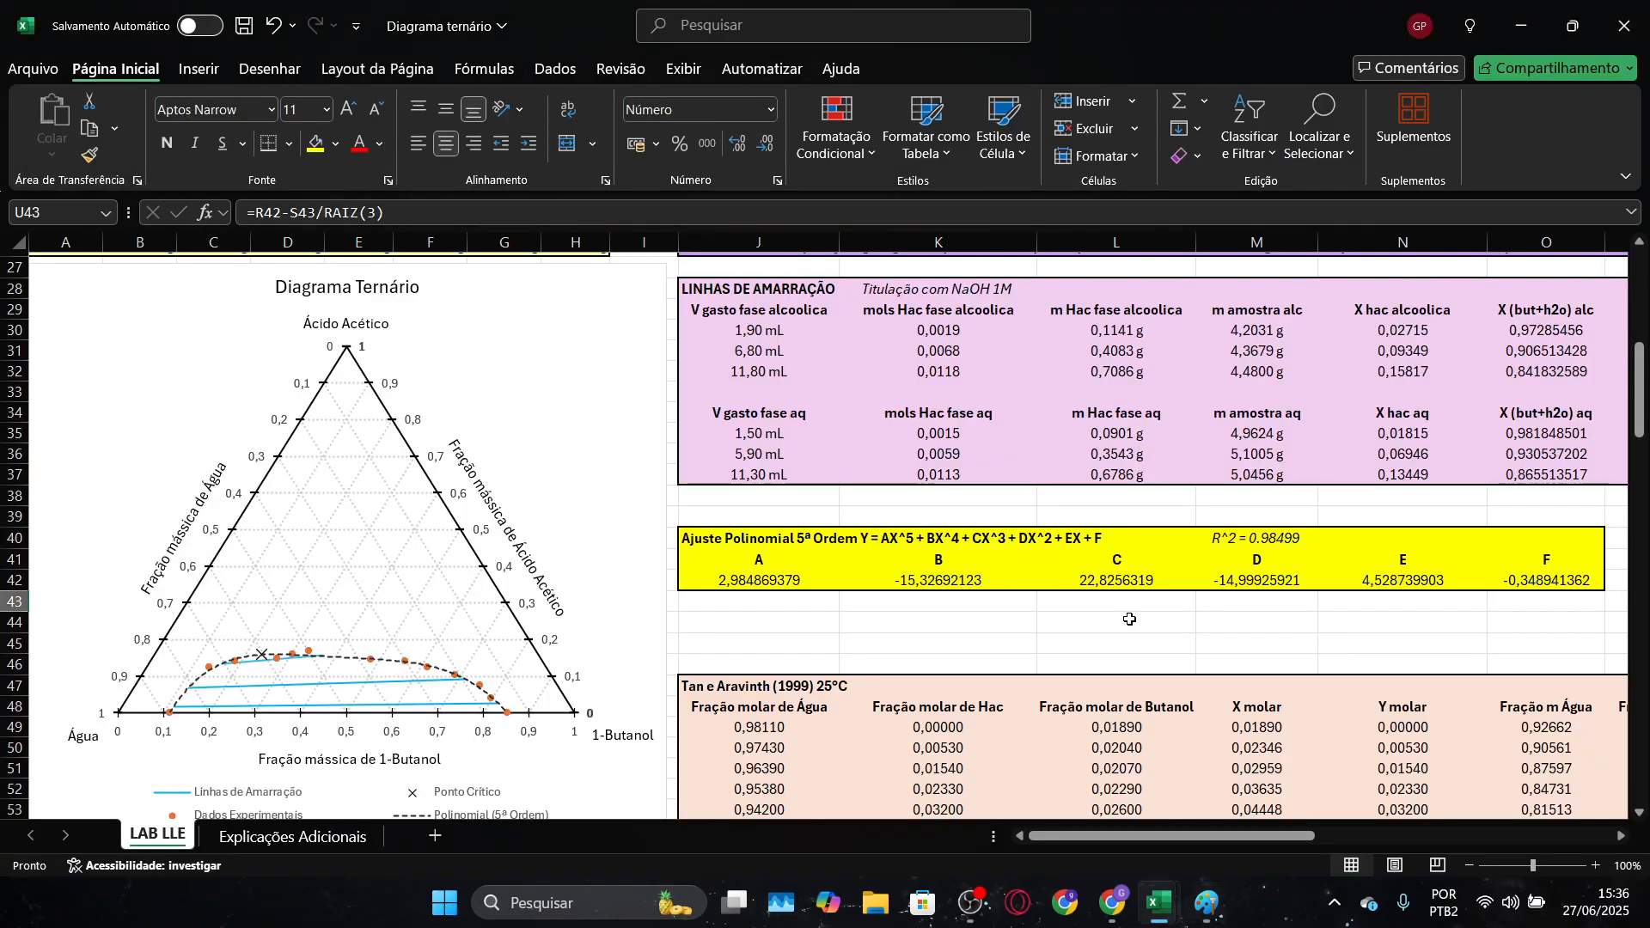
key("alt+Tab")
key("Tab")
type("1")
key("Tab")
type("0")
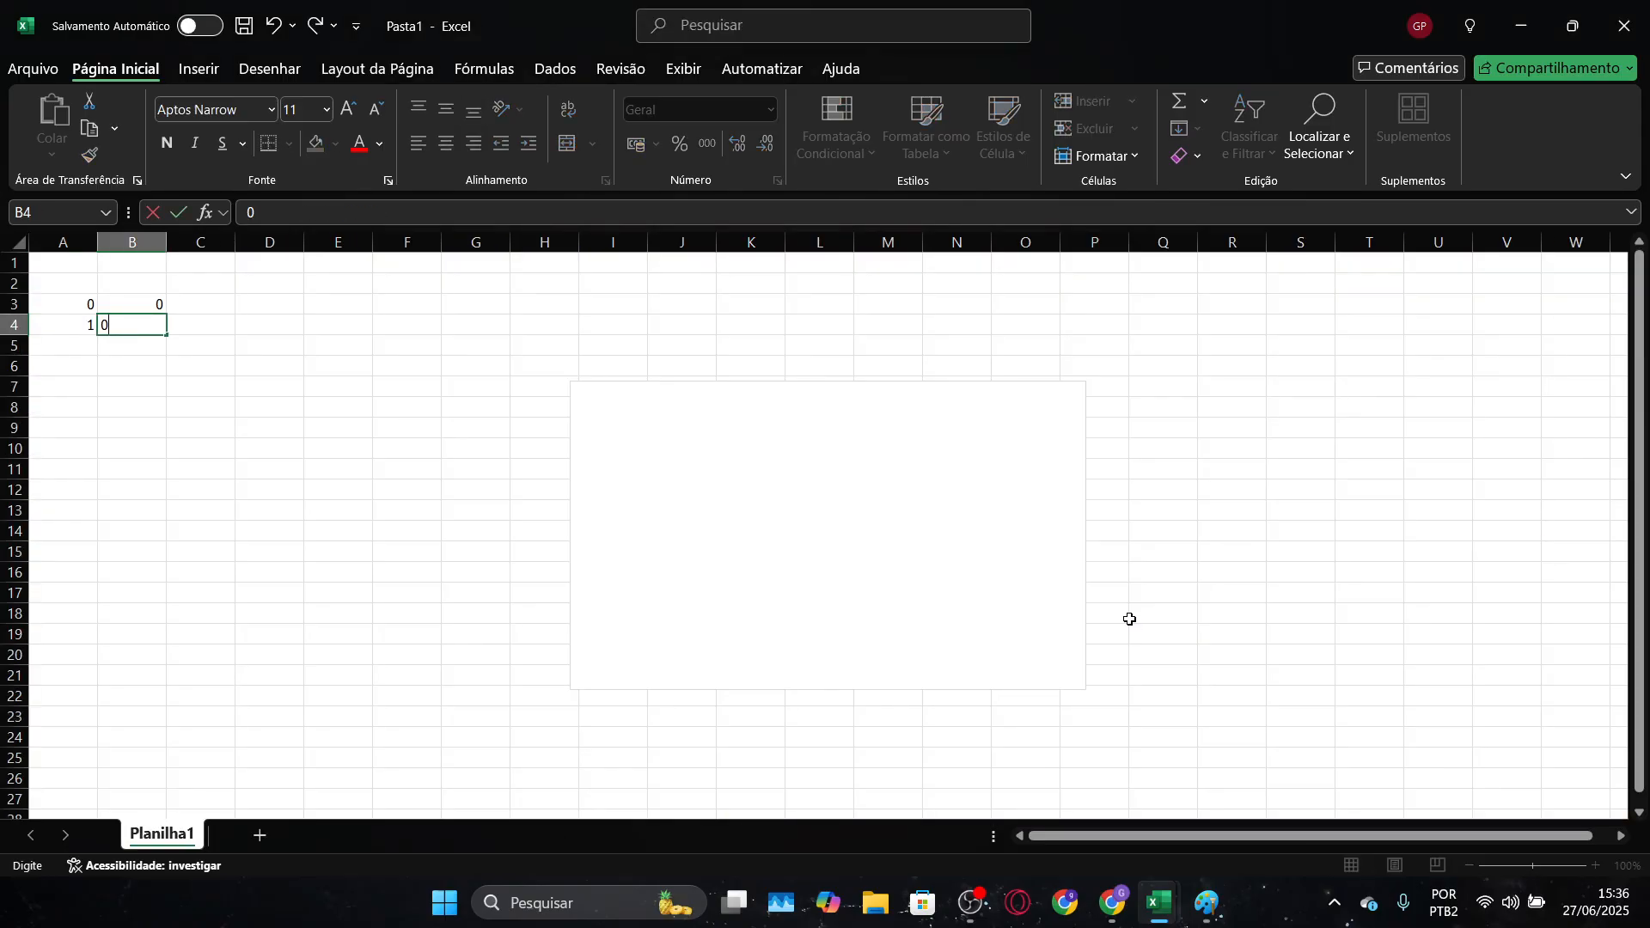
key("Return")
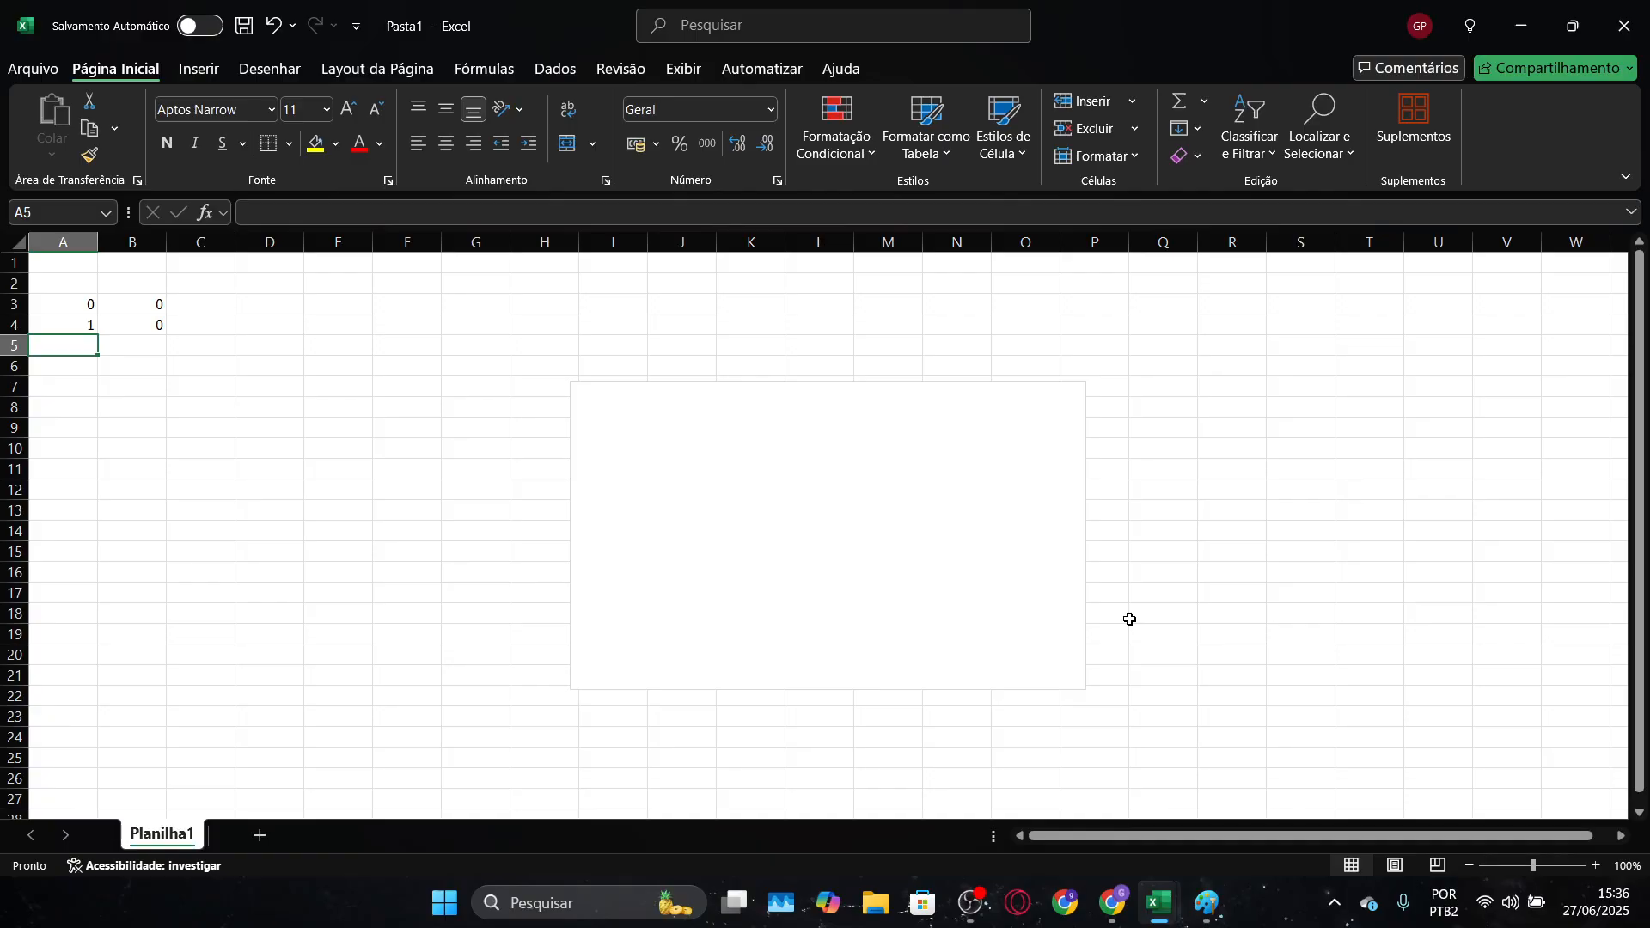
Enter the apex coordinates as 0,5 in A5 and 1 in B5
type("0,5")
key("Tab")
type("1")
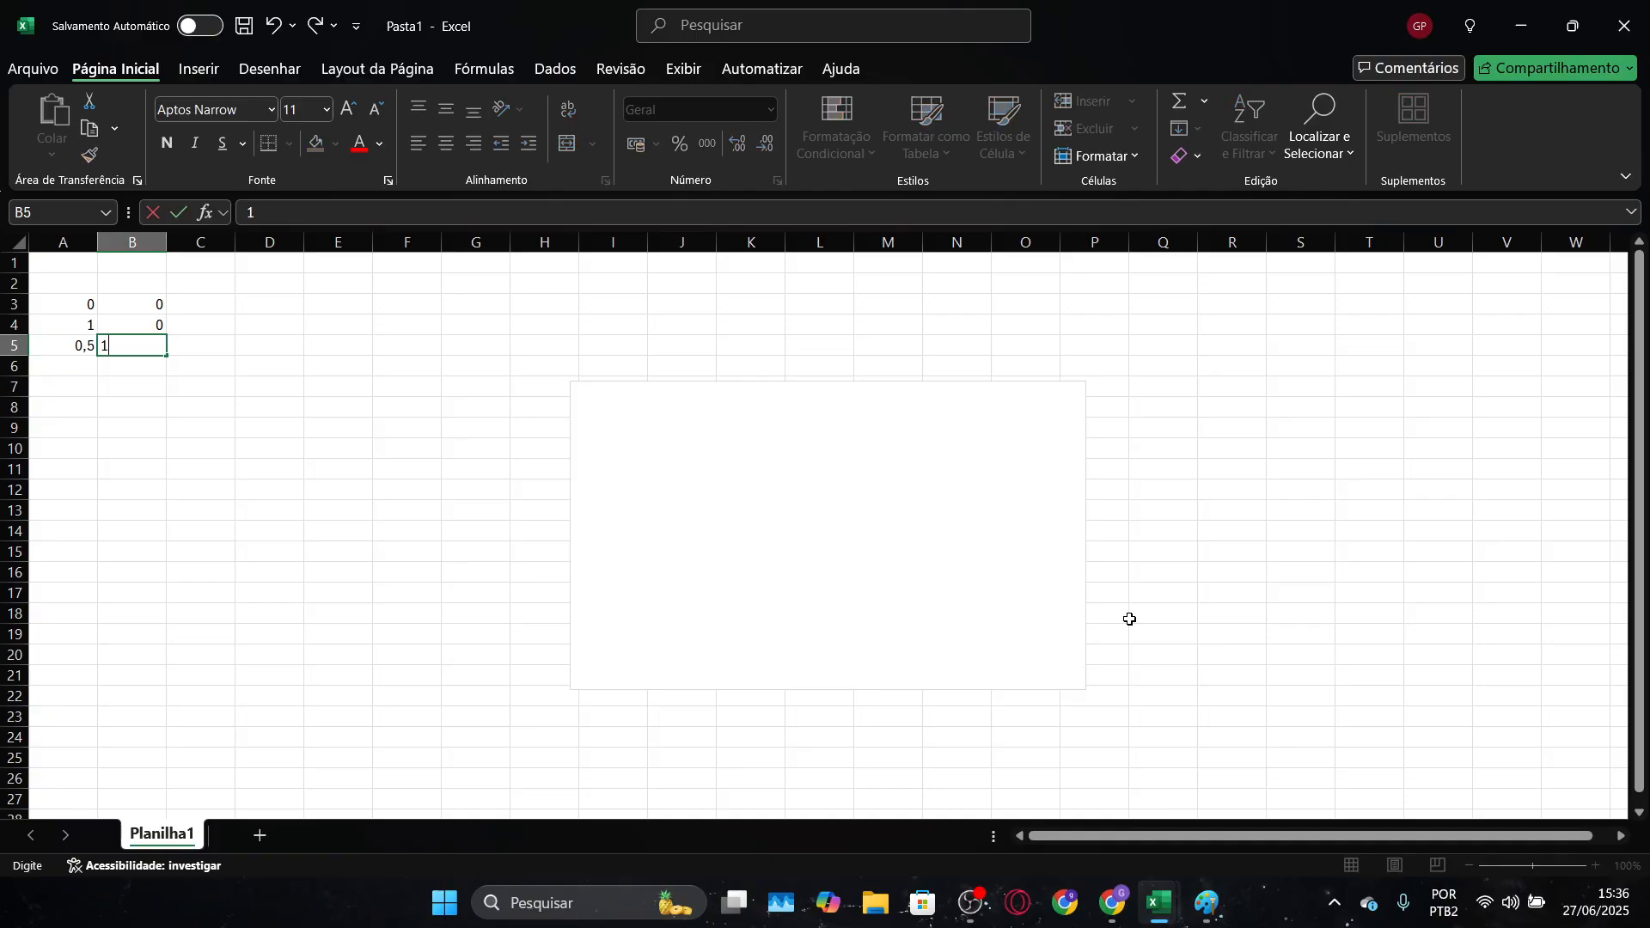
key("Tab")
Add a new data series named "Triangulo principal" to the empty chart's data source
left_click(951, 483)
right_click(950, 482)
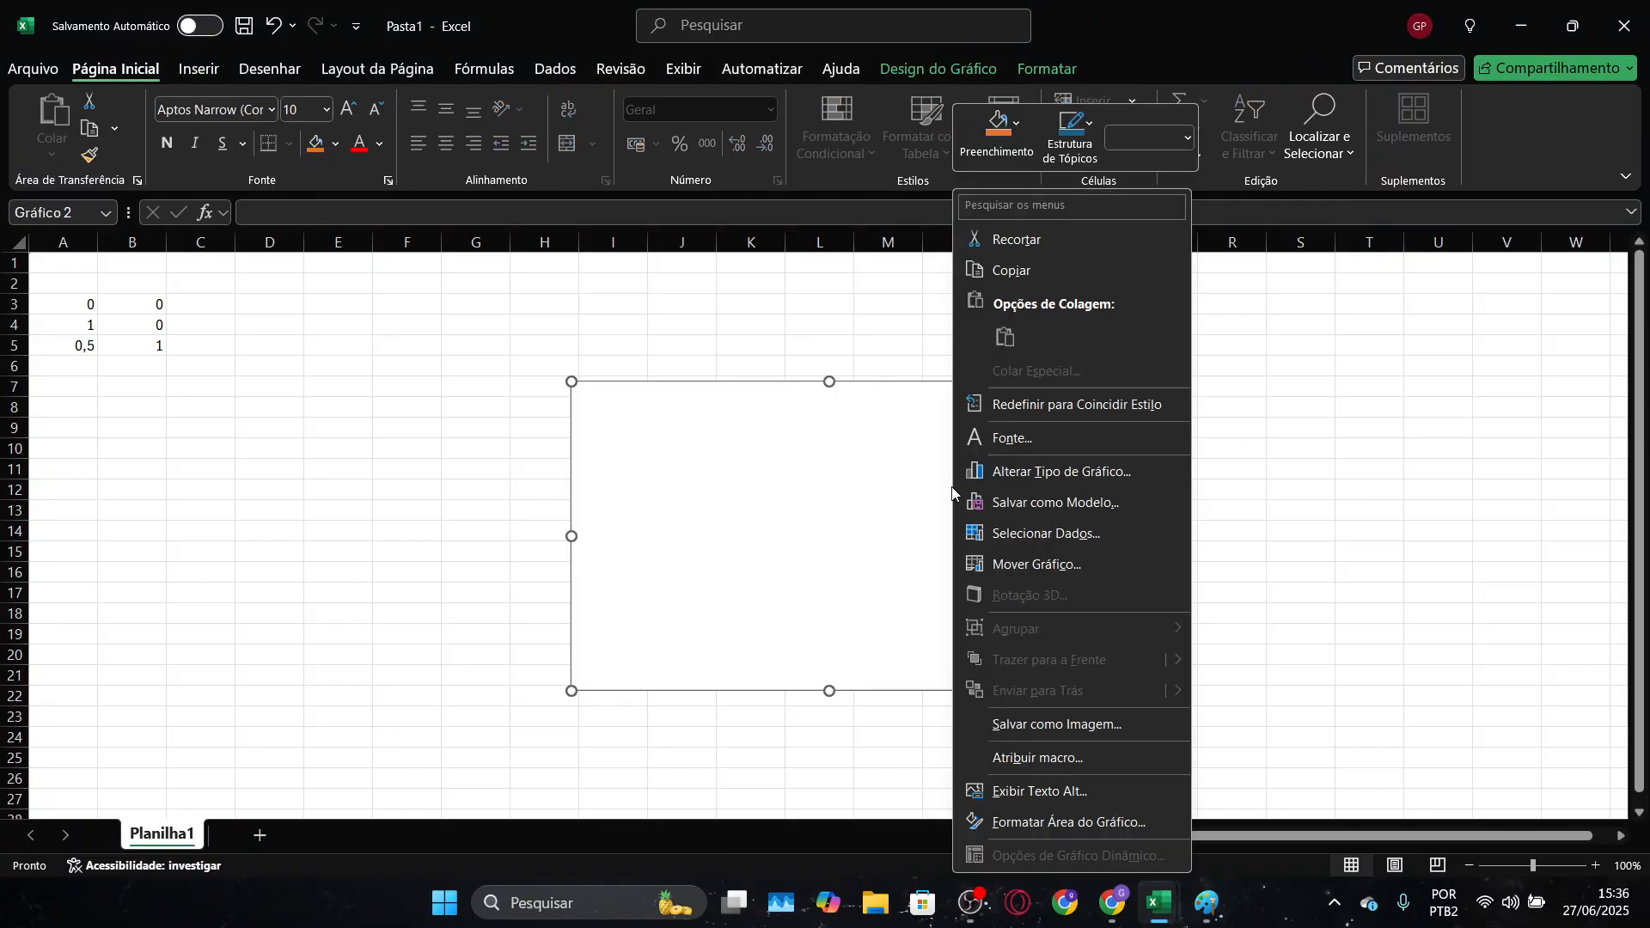
left_click(1002, 538)
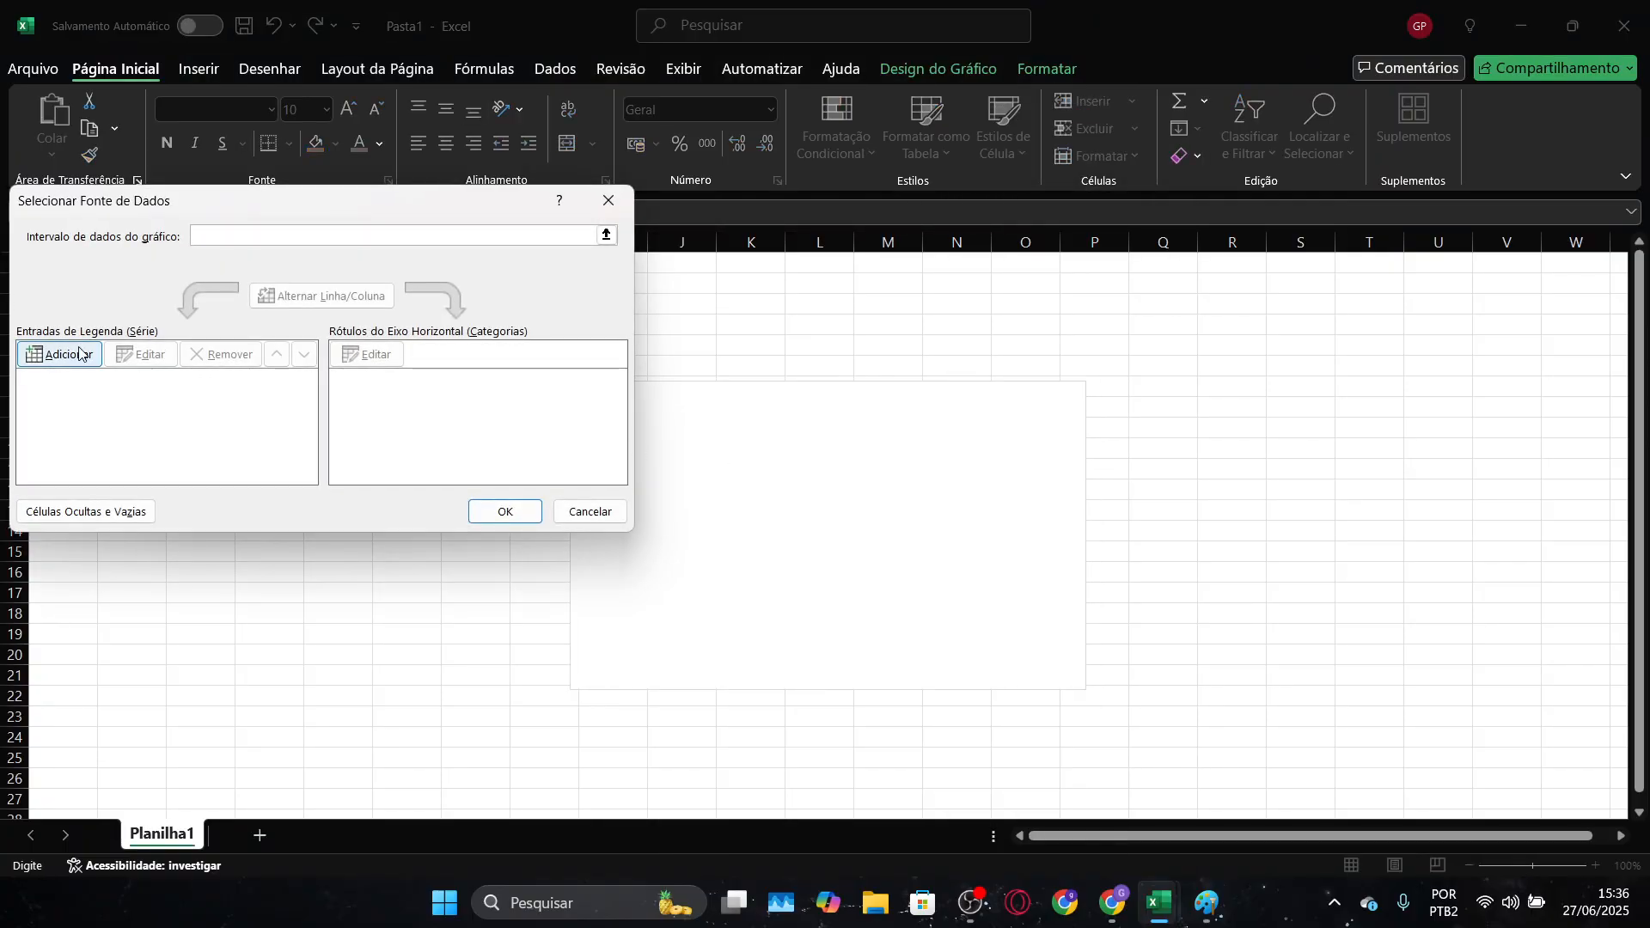
left_click(80, 356)
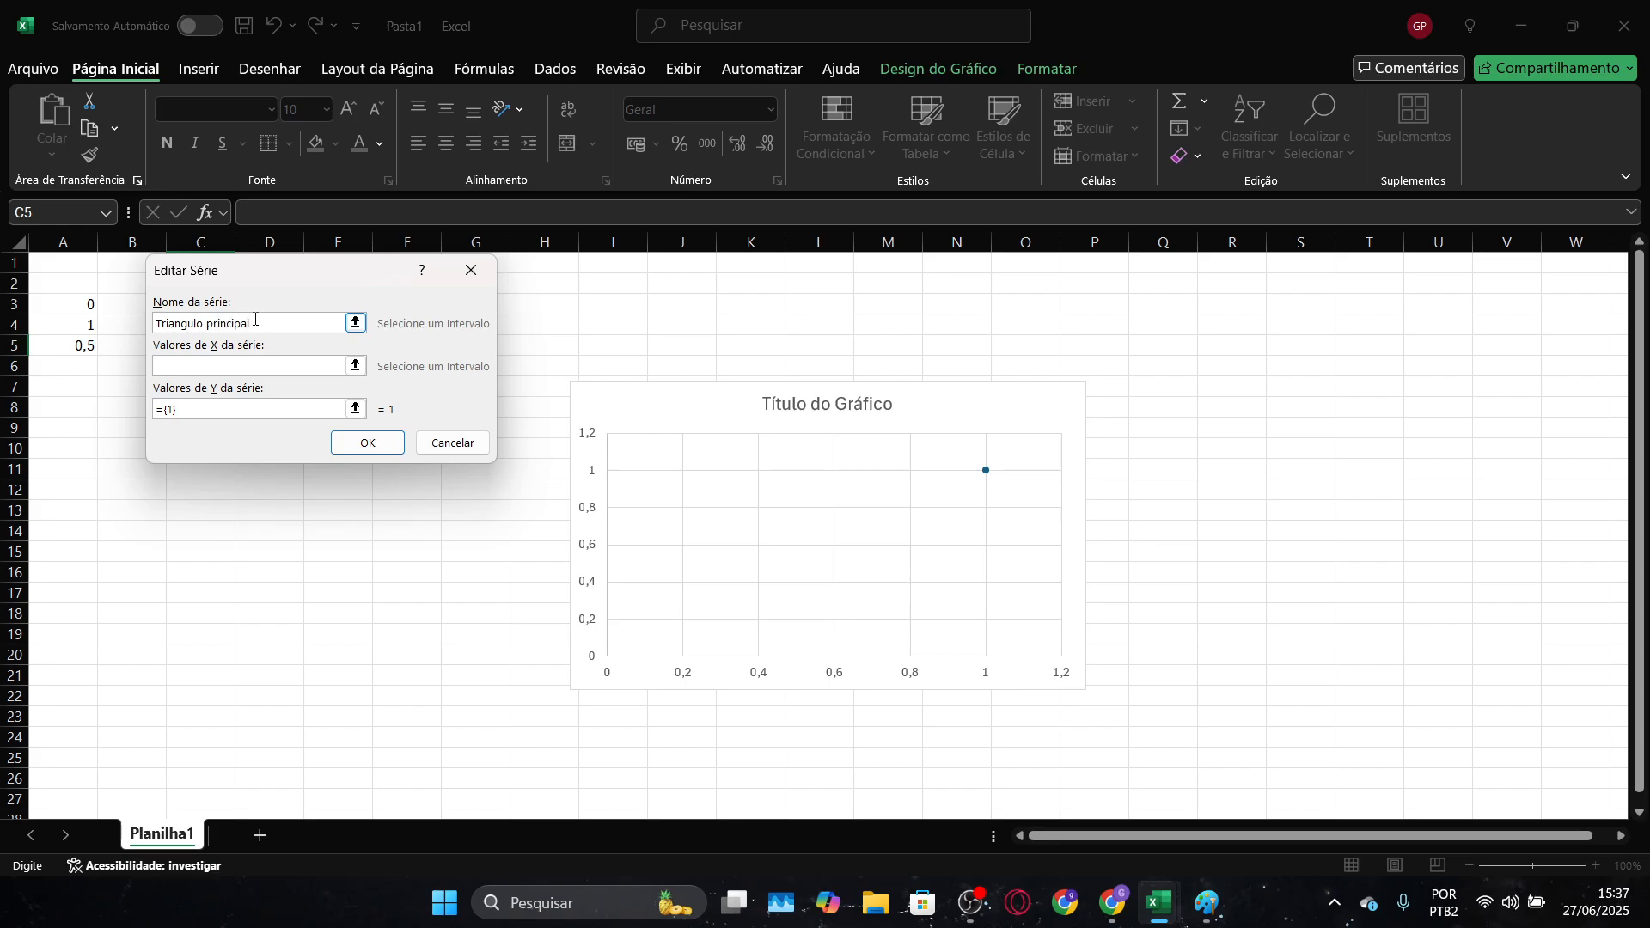
Set the series' X values to A3:A5 and its Y values to B3:B5, and apply the data source
left_click(355, 366)
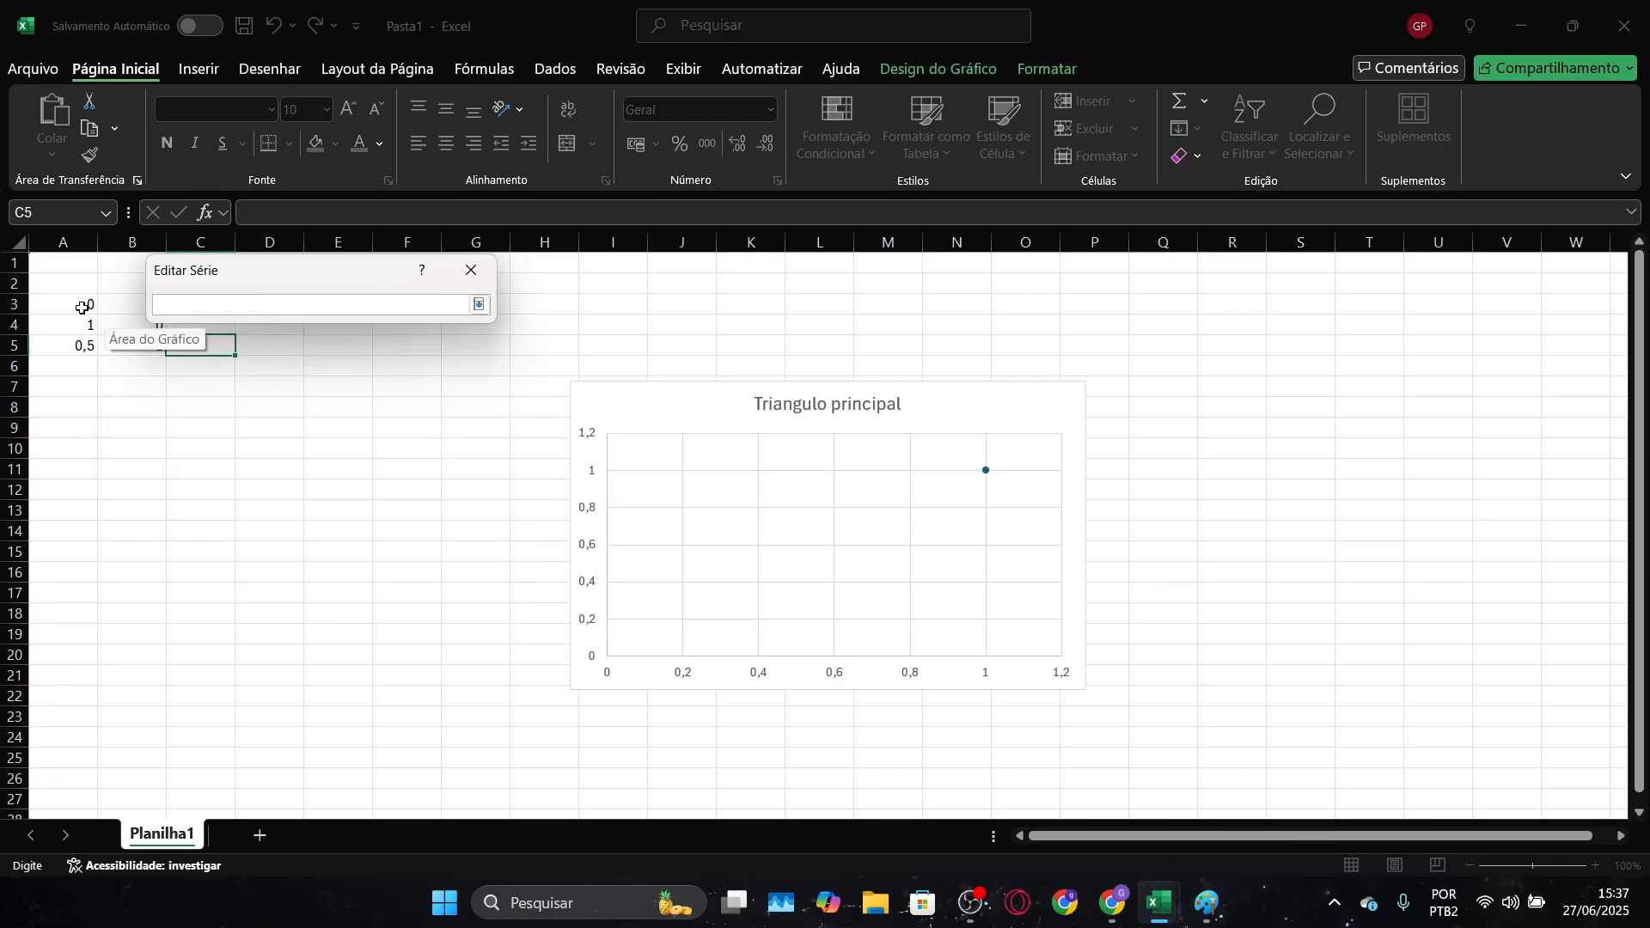
left_click_drag(90, 306, 85, 348)
left_click(479, 305)
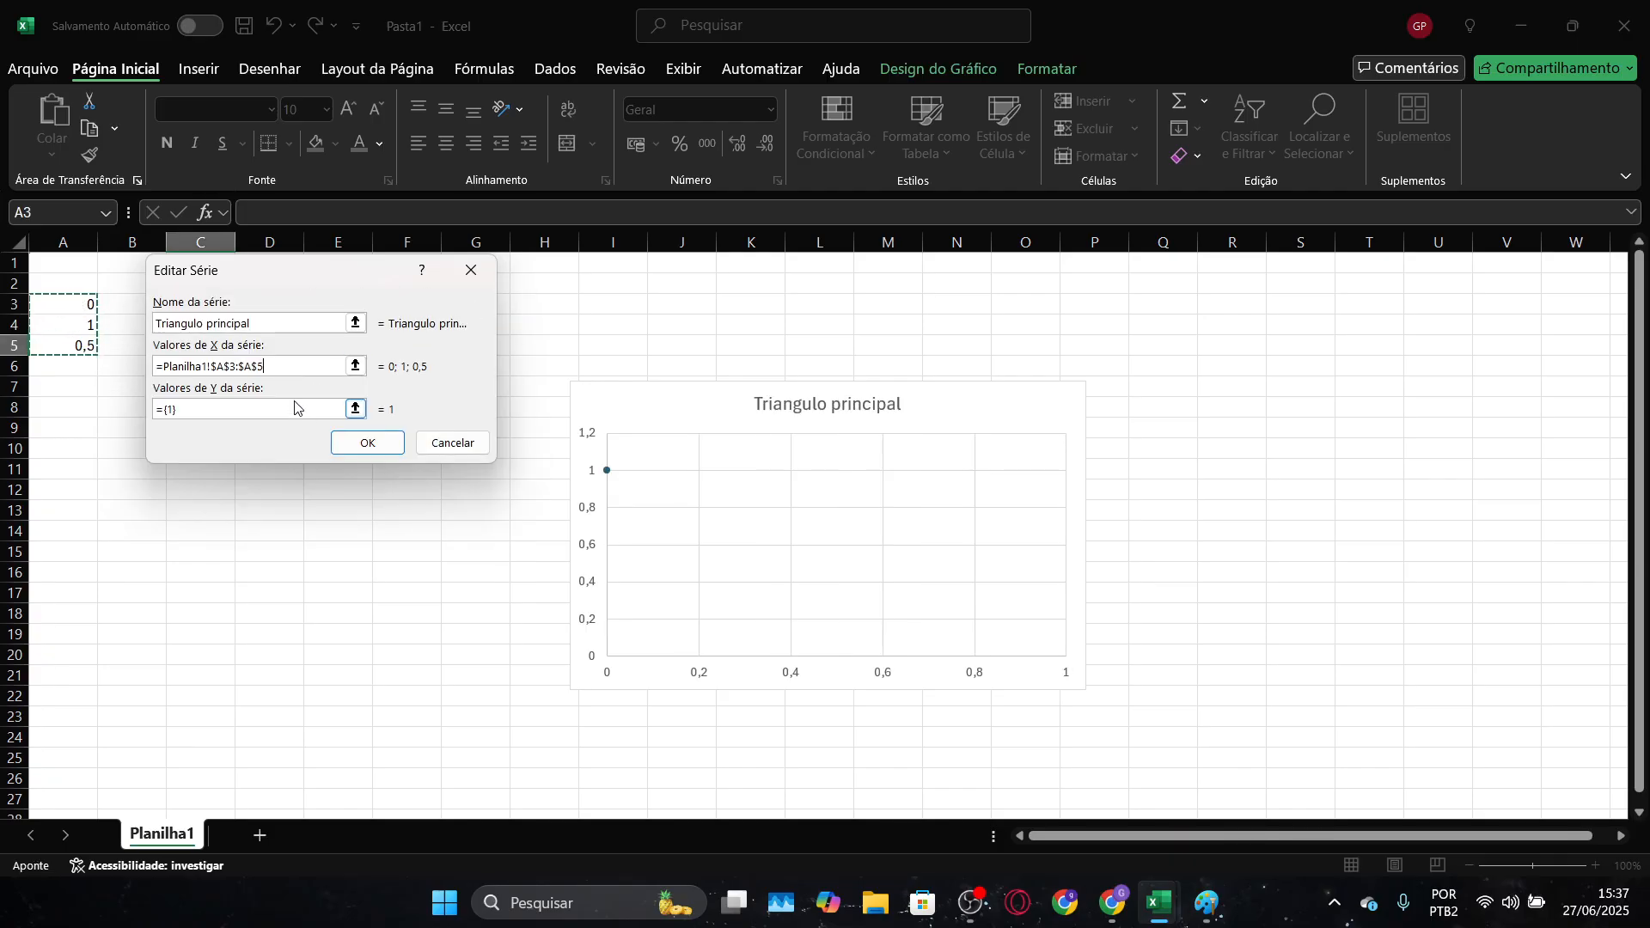
left_click(355, 410)
left_click_drag(129, 306, 140, 342)
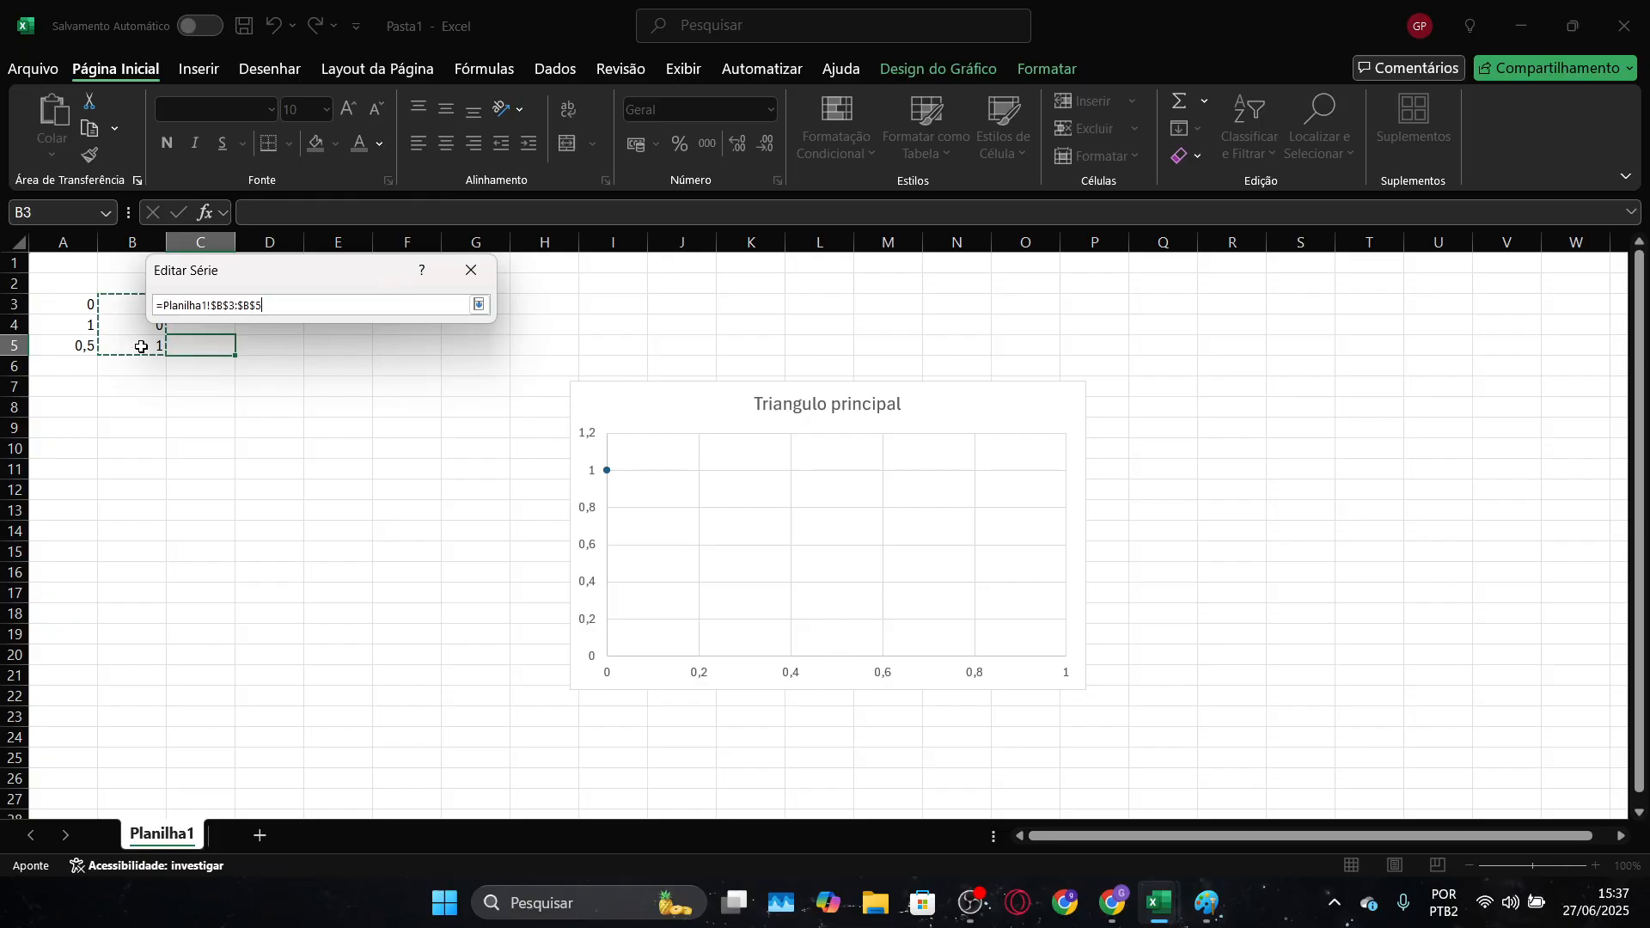
left_click(479, 305)
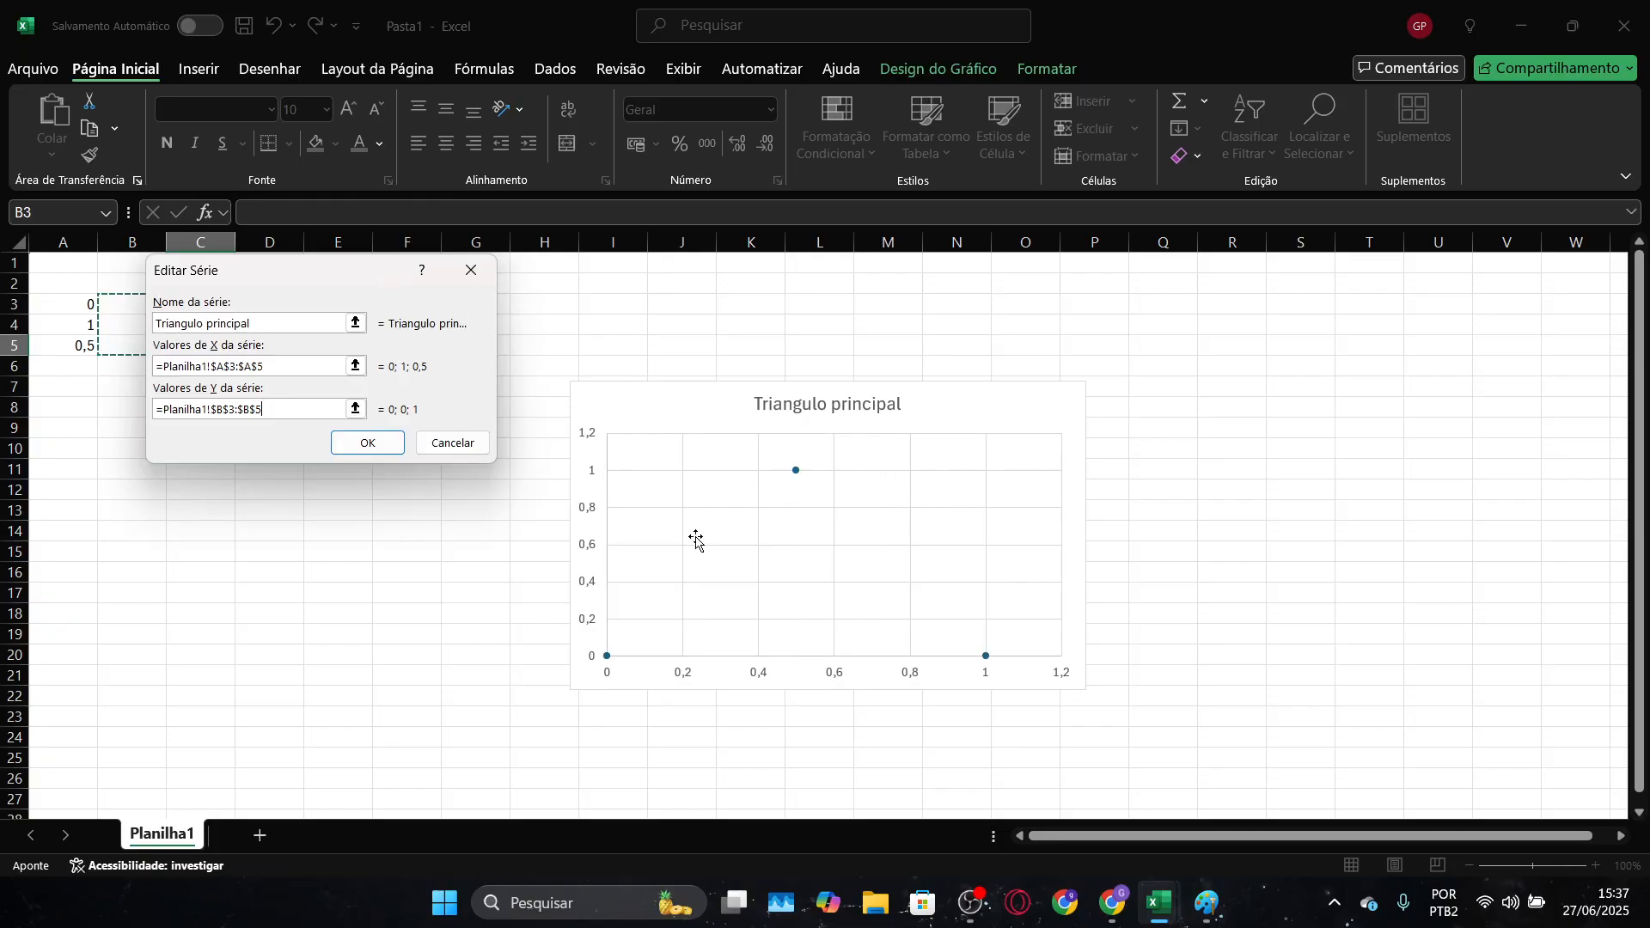
left_click(352, 451)
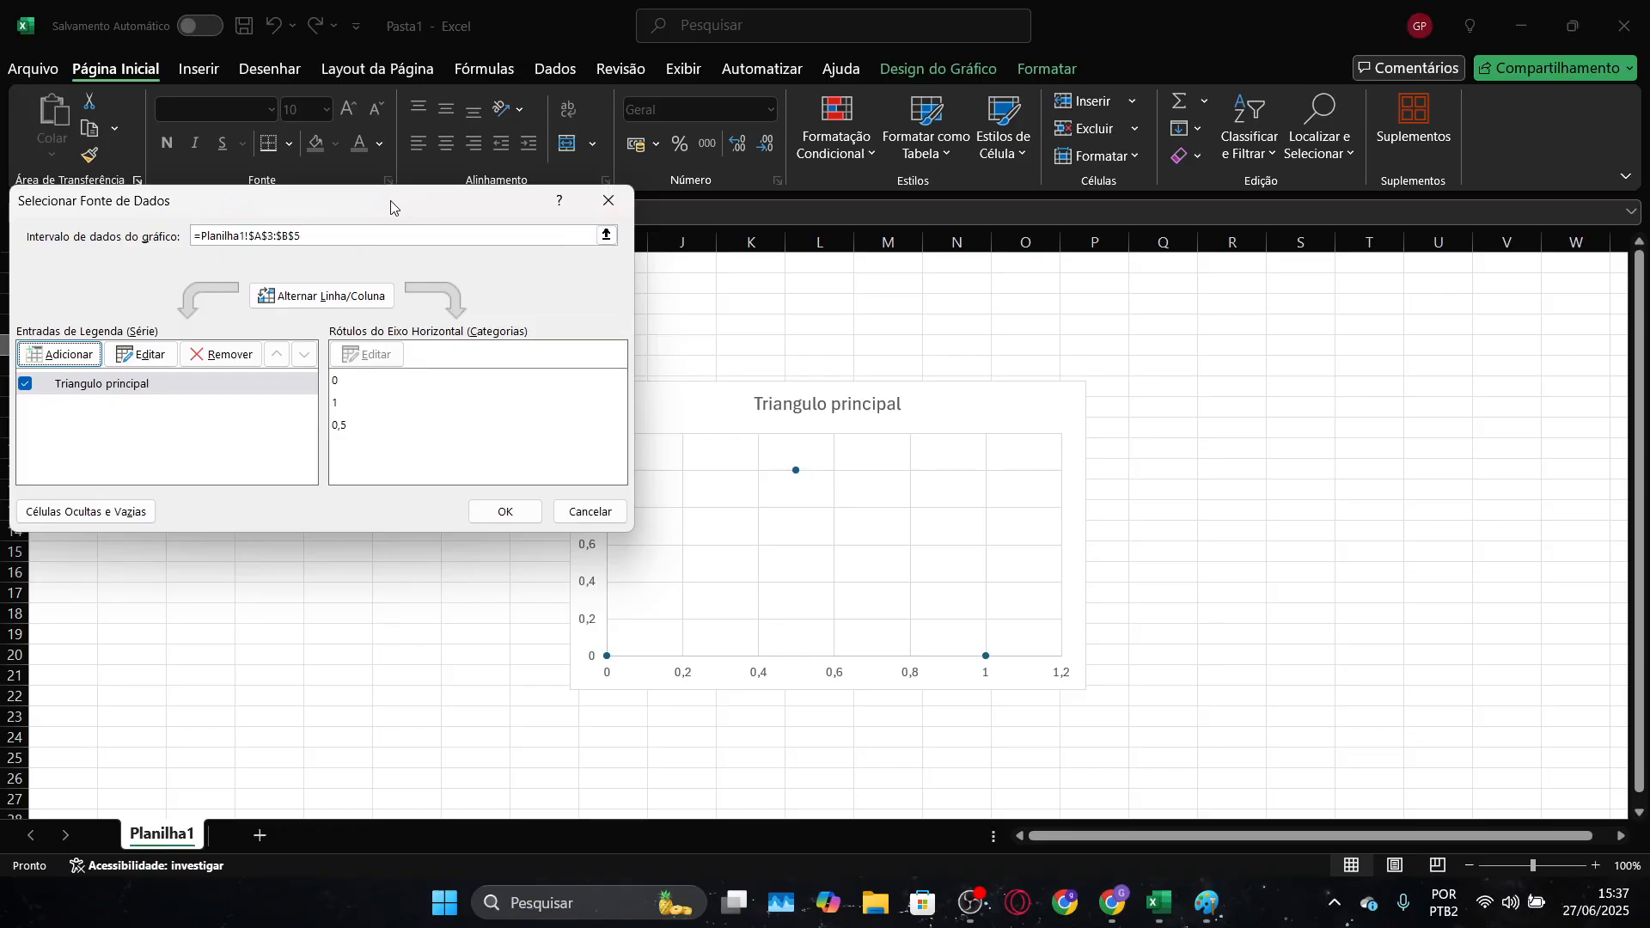
left_click(512, 513)
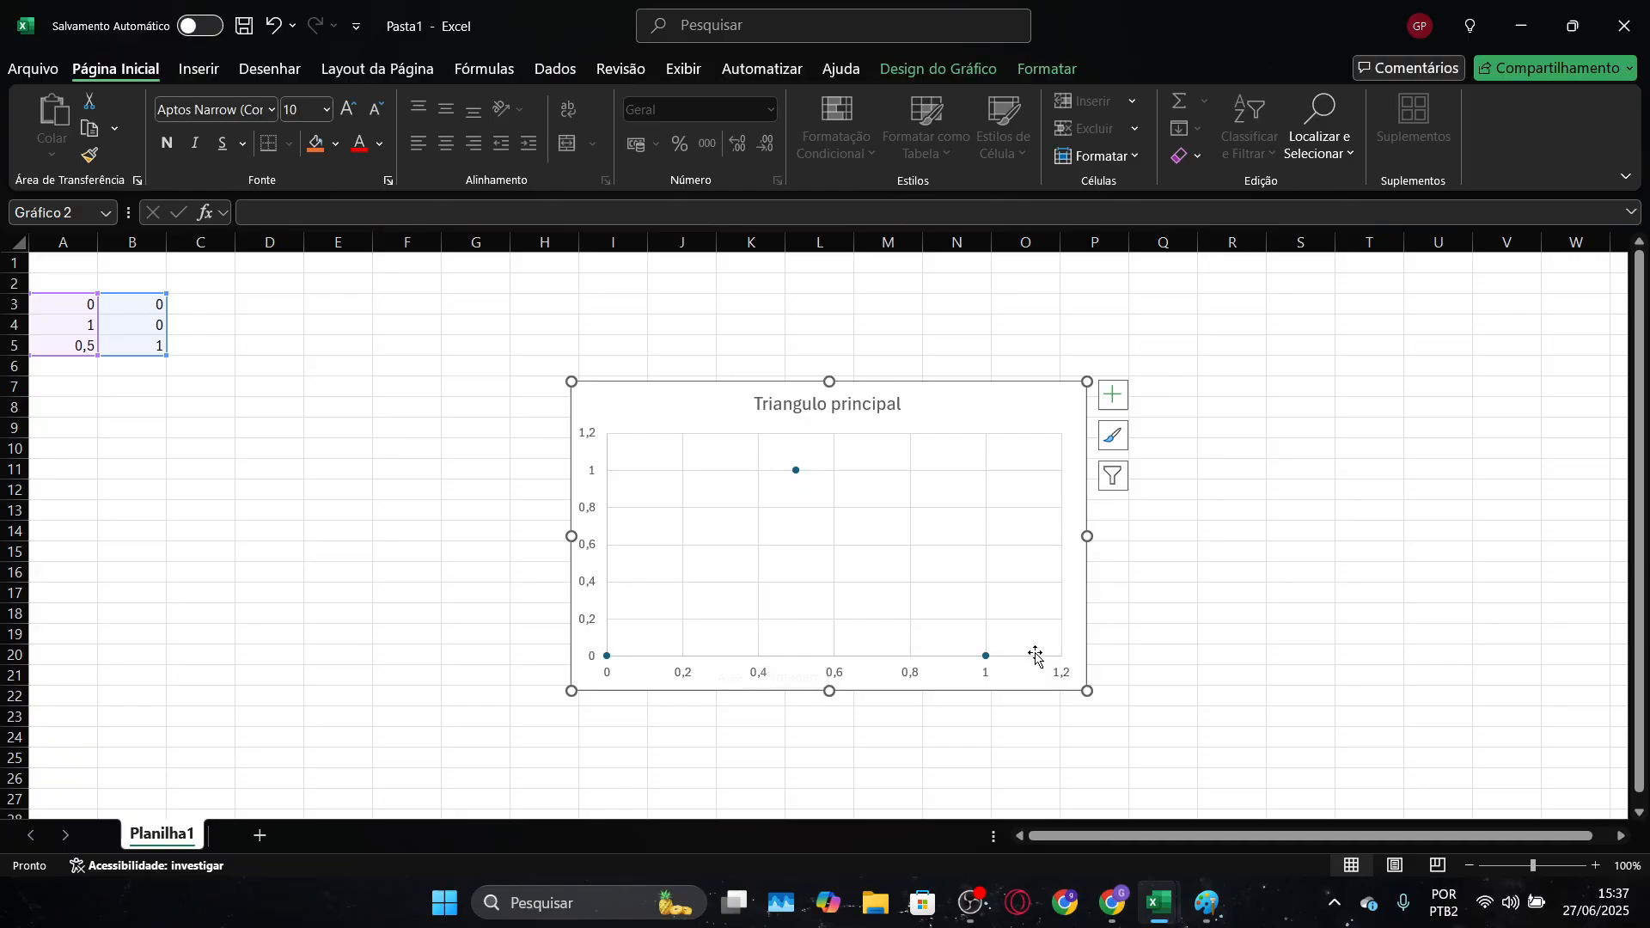
Set the maximum limit of the chart's horizontal axis to 1
left_click(987, 681)
double_click(987, 682)
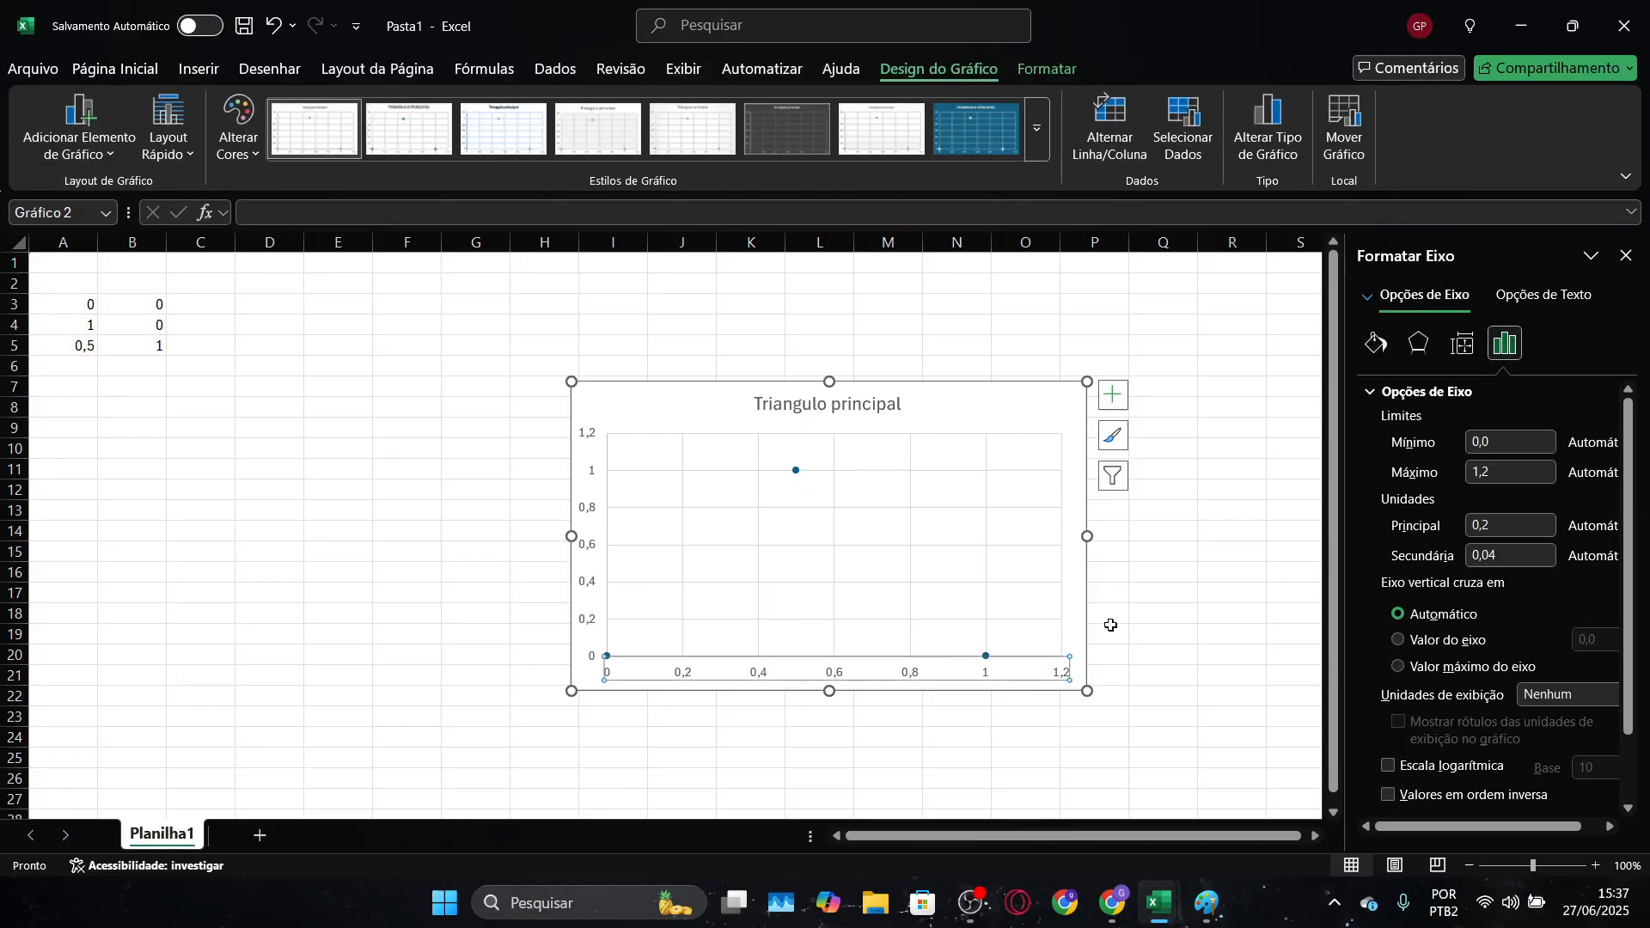
left_click_drag(1544, 472, 1464, 481)
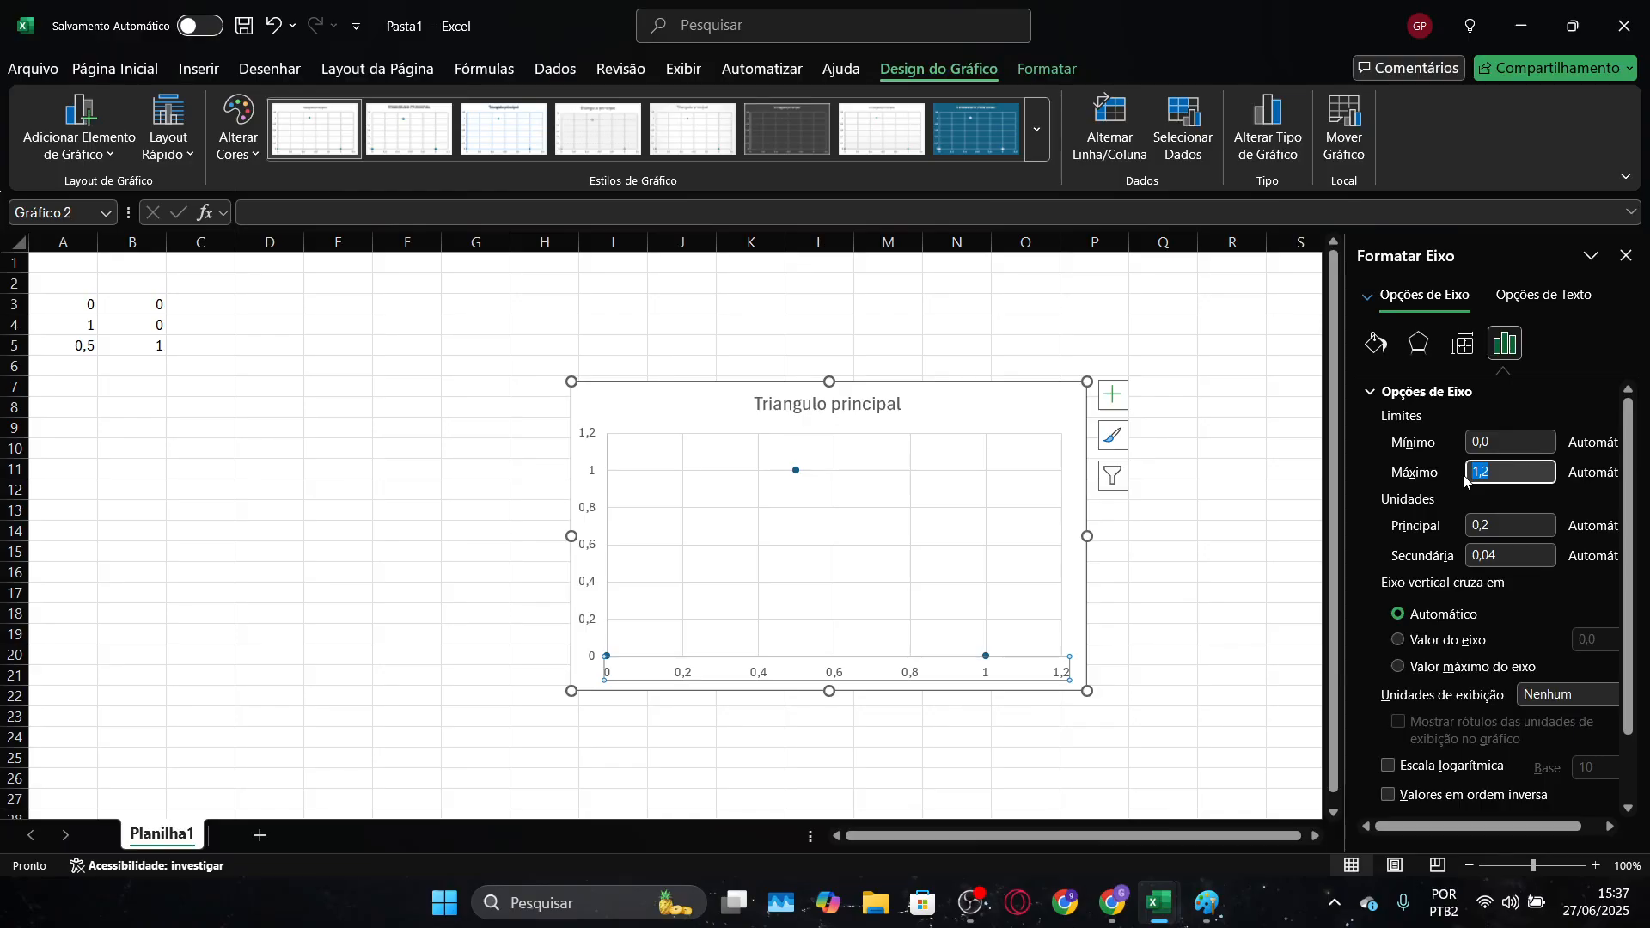
type("1")
key("Return")
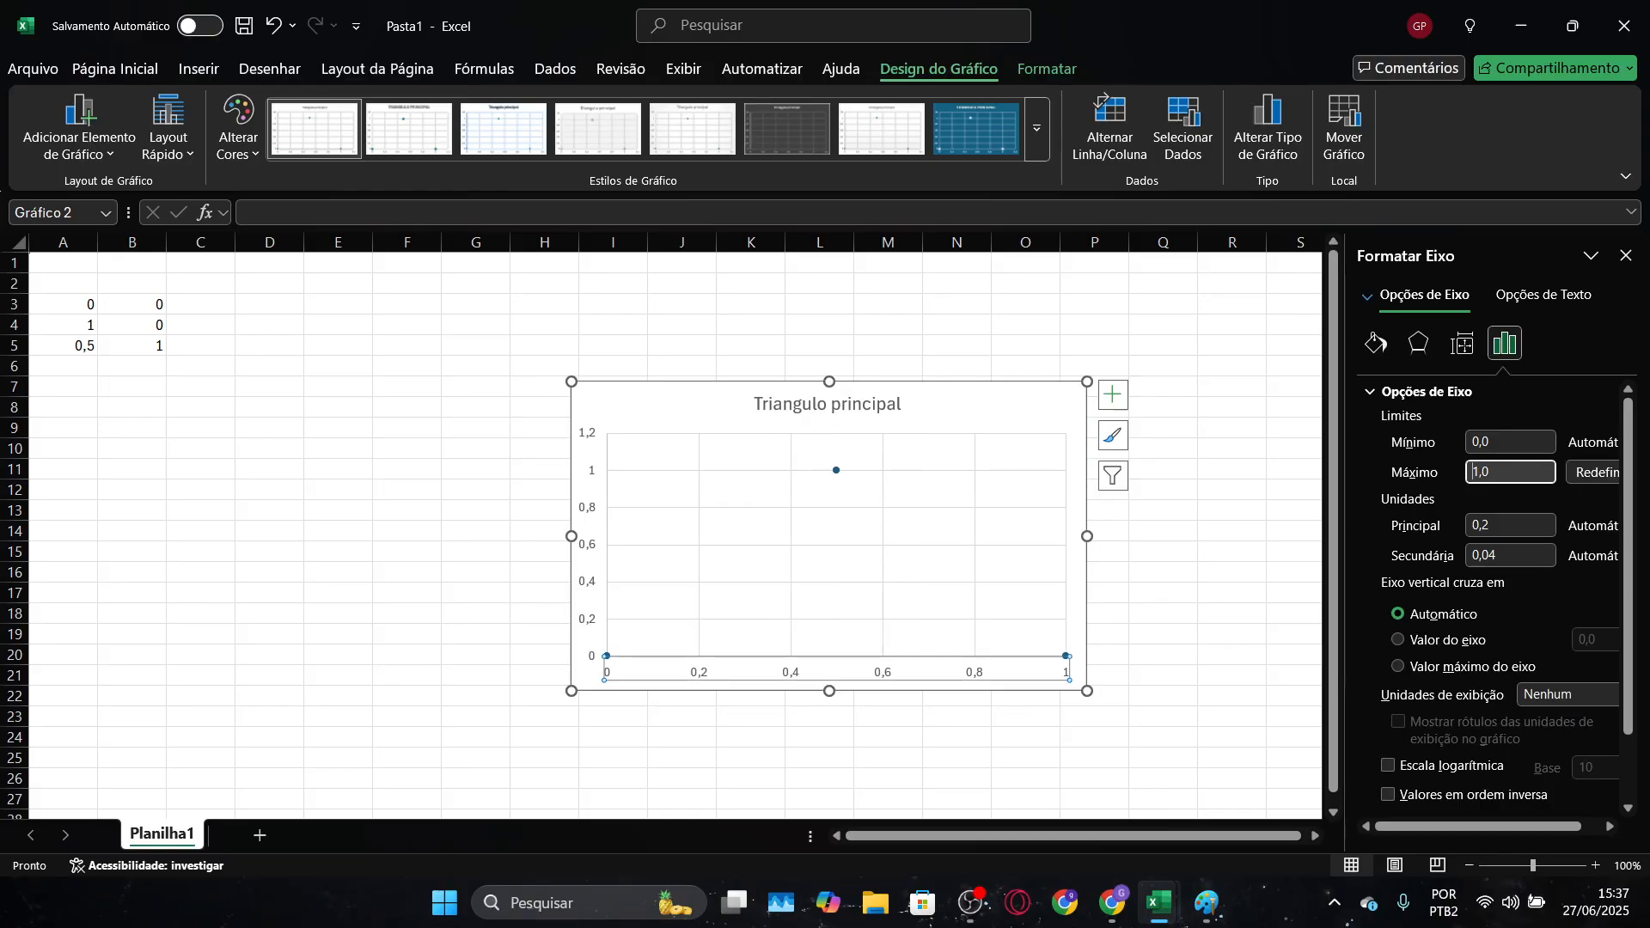
Set the maximum limit of the chart's vertical axis to 1
left_click(592, 516)
left_click(1537, 471)
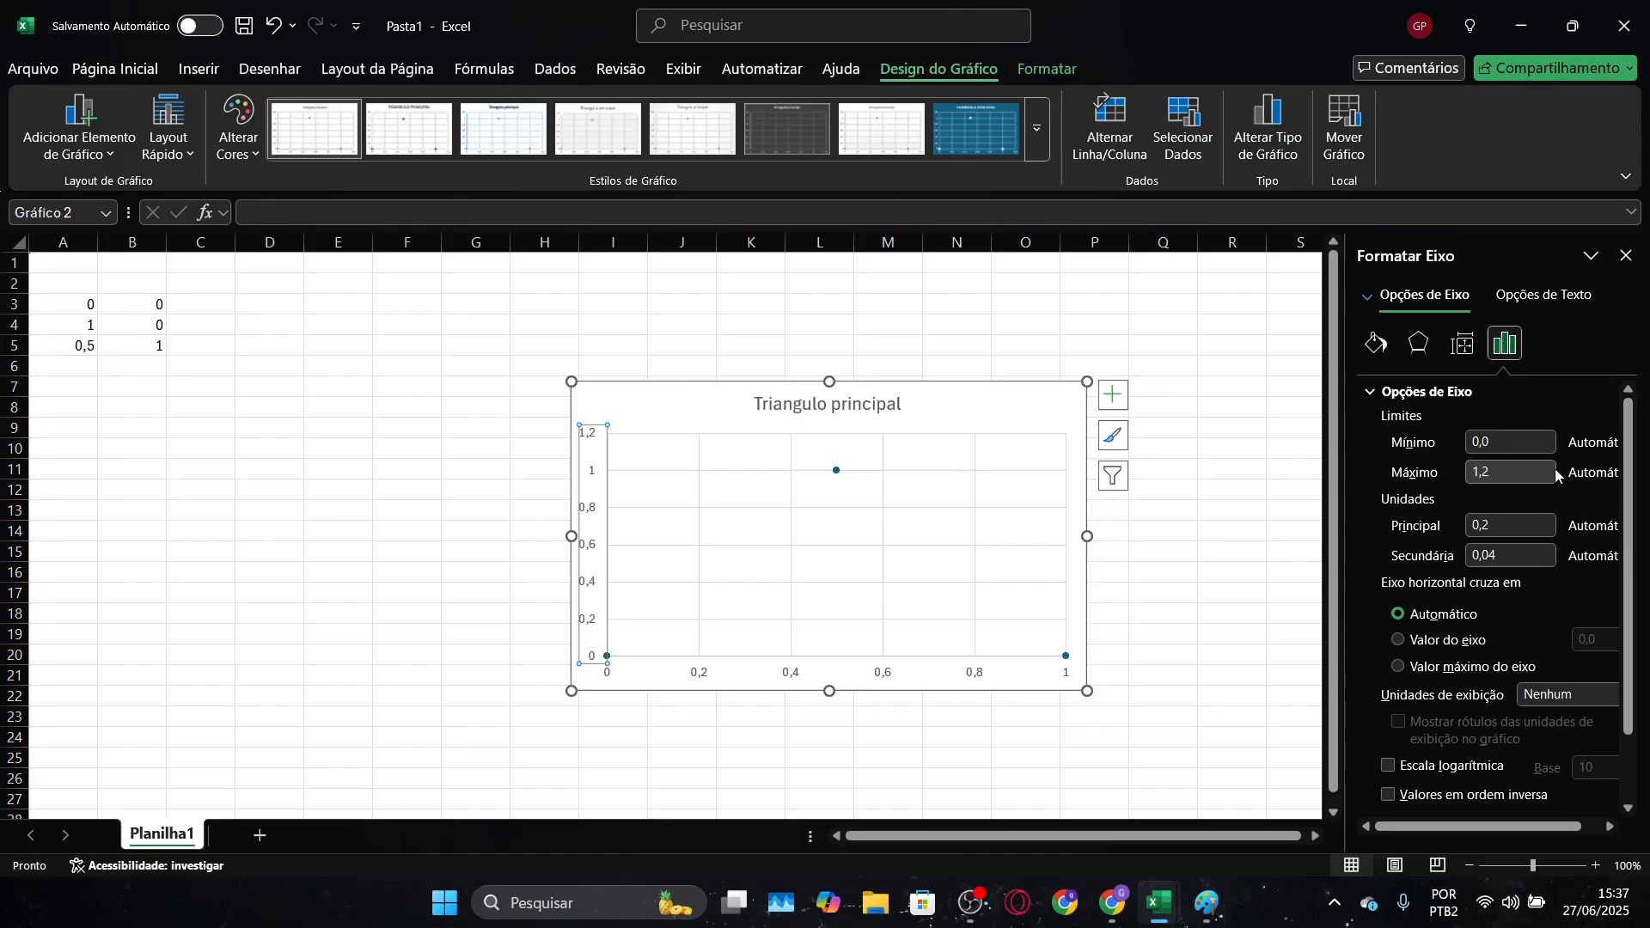
key("Return")
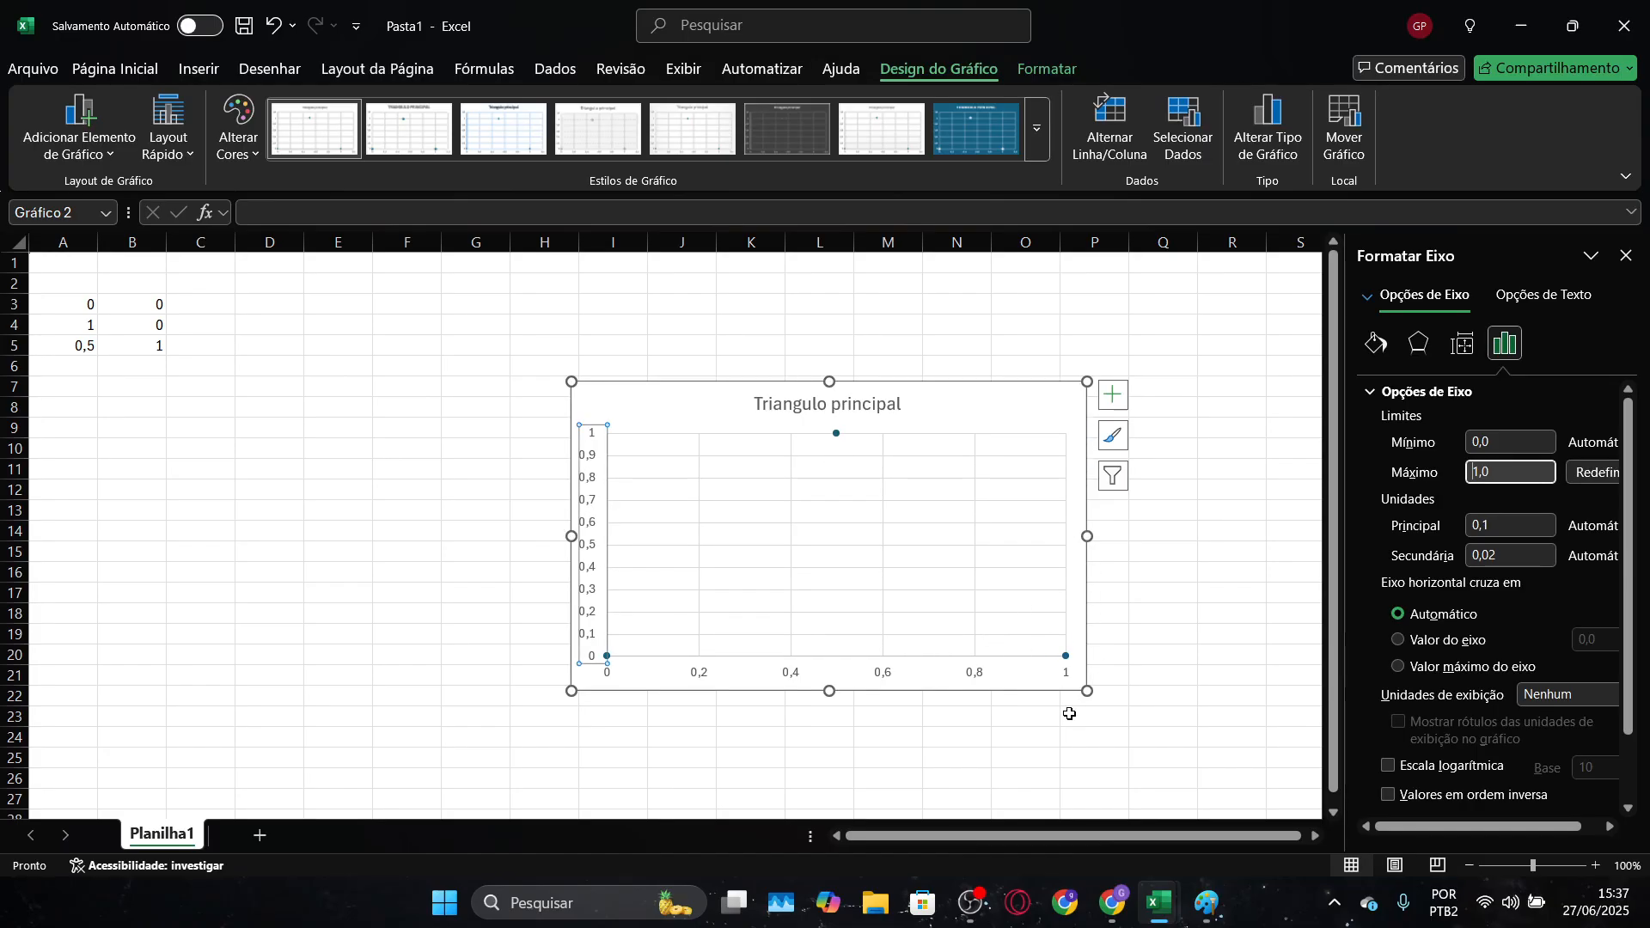
Resize the chart to be taller and slightly narrower, reaching down to about row 26
left_click_drag(1088, 692, 1057, 782)
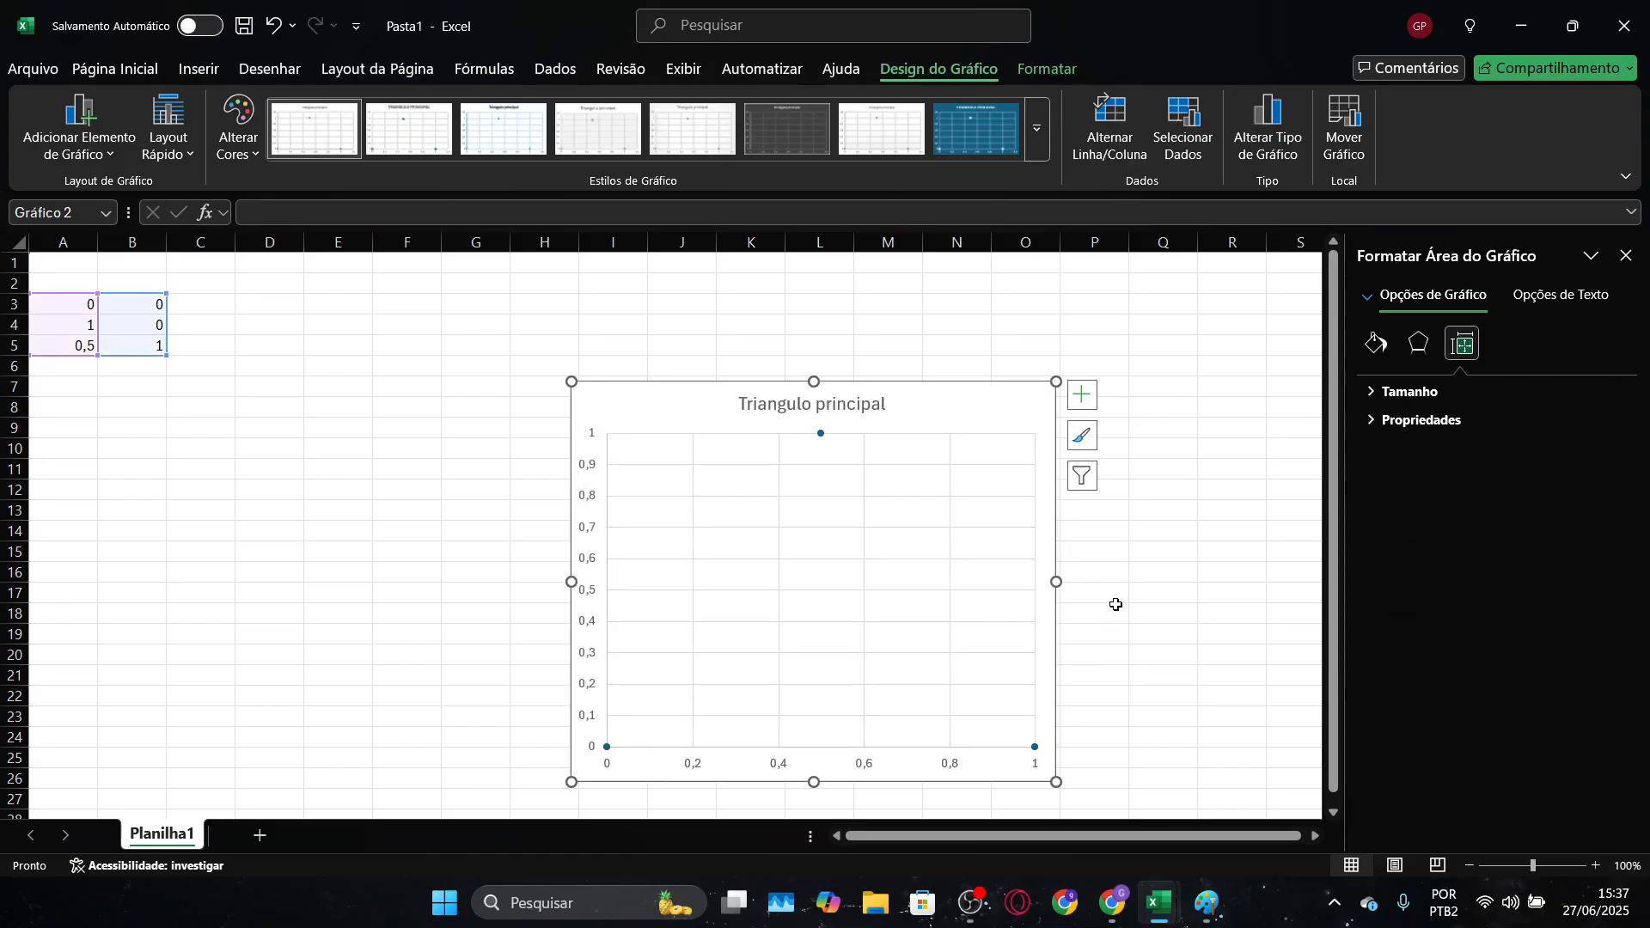
scroll(1028, 591, "down", 1)
left_click(817, 381)
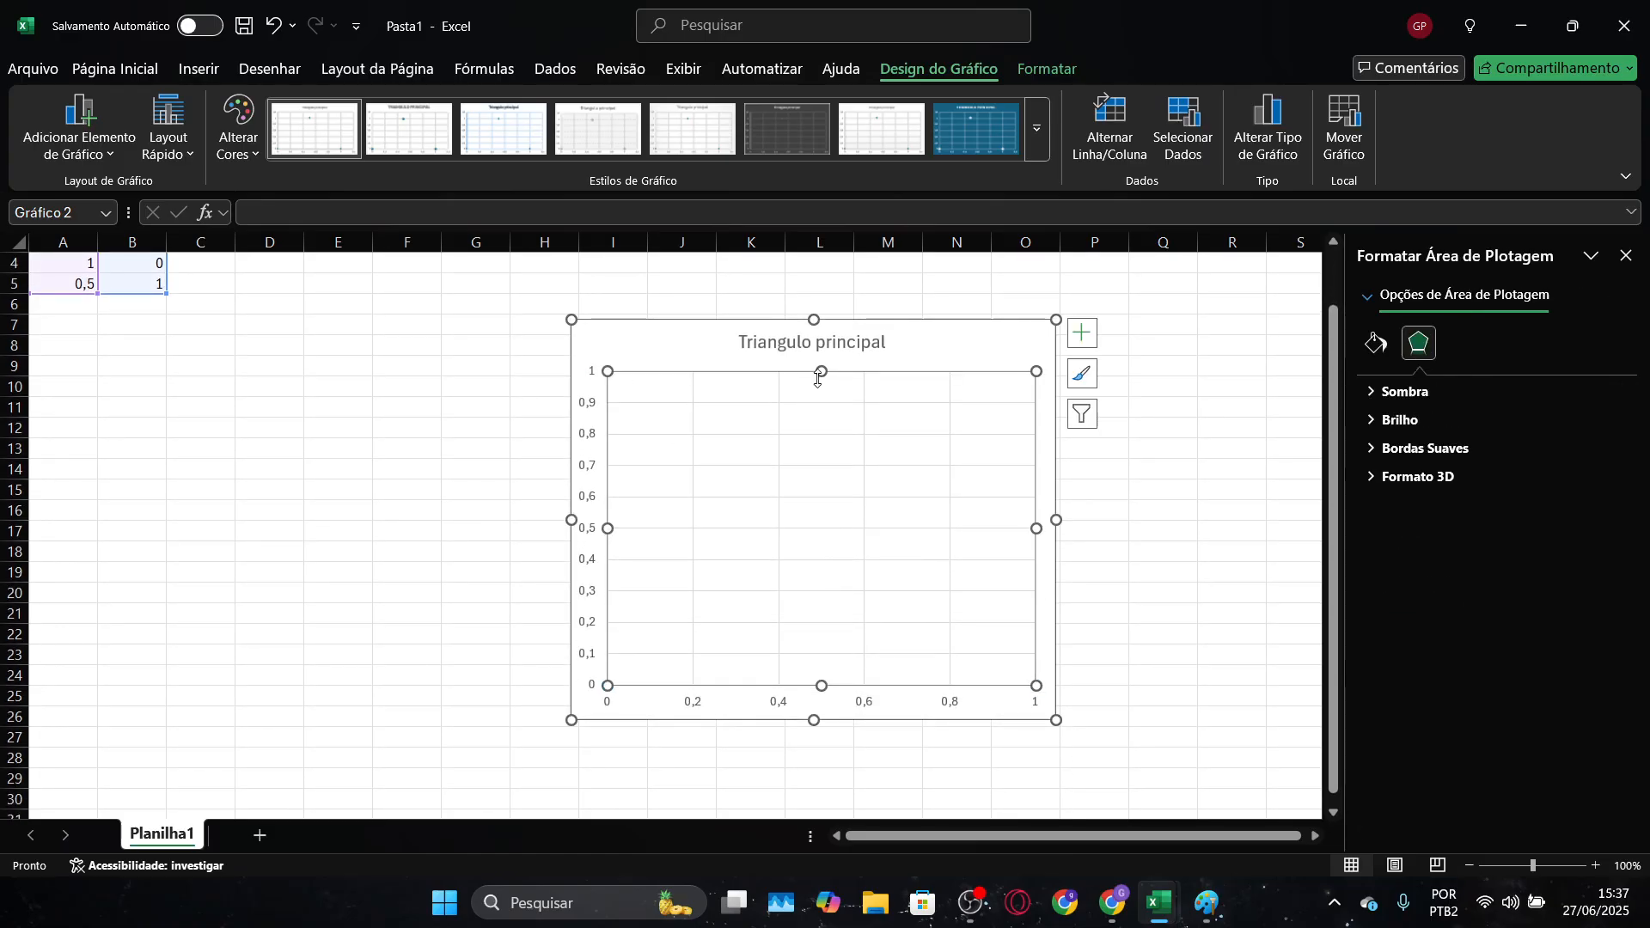
left_click(902, 353)
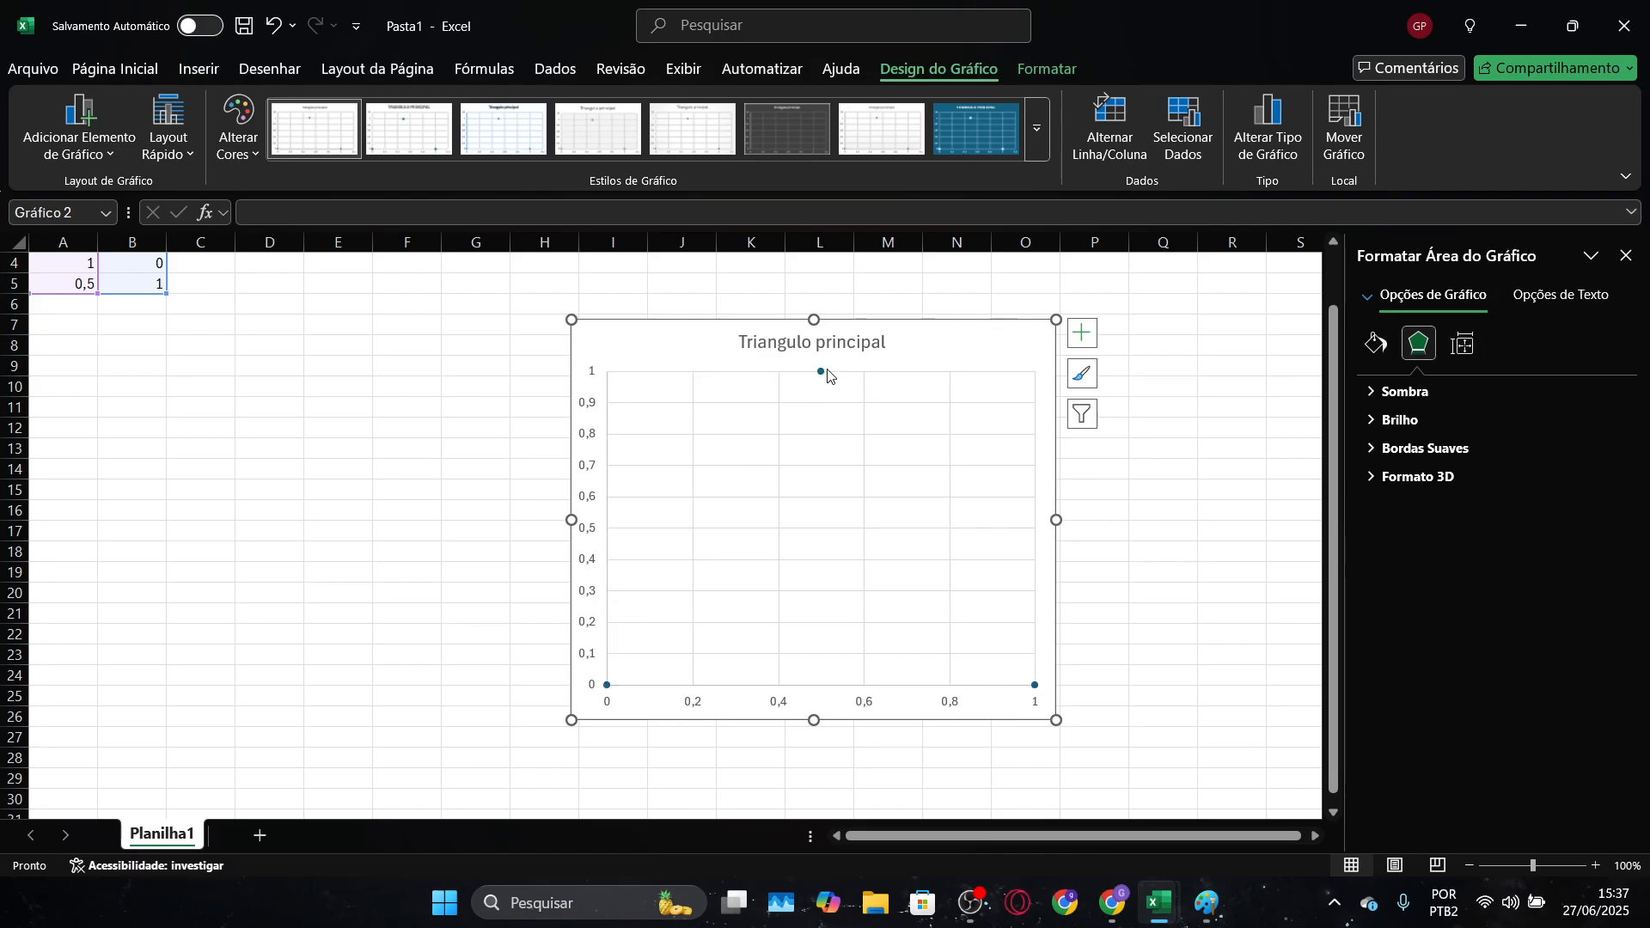
Remove the markers from the "Triangulo principal" series and give it a solid line
left_click(822, 369)
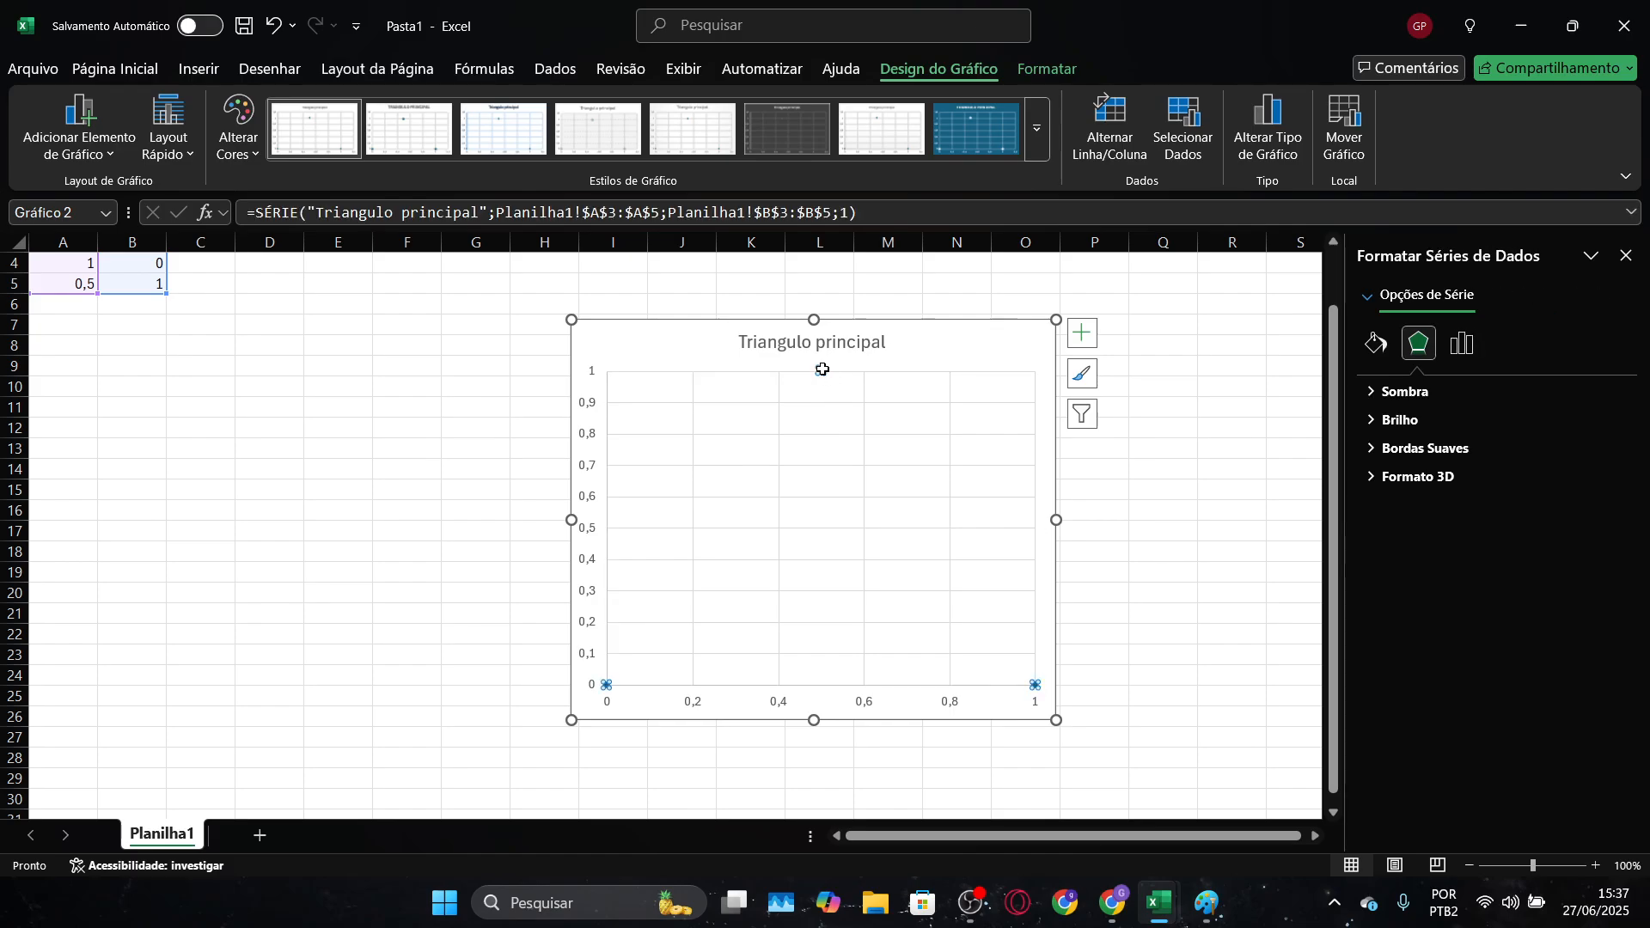
left_click(1392, 347)
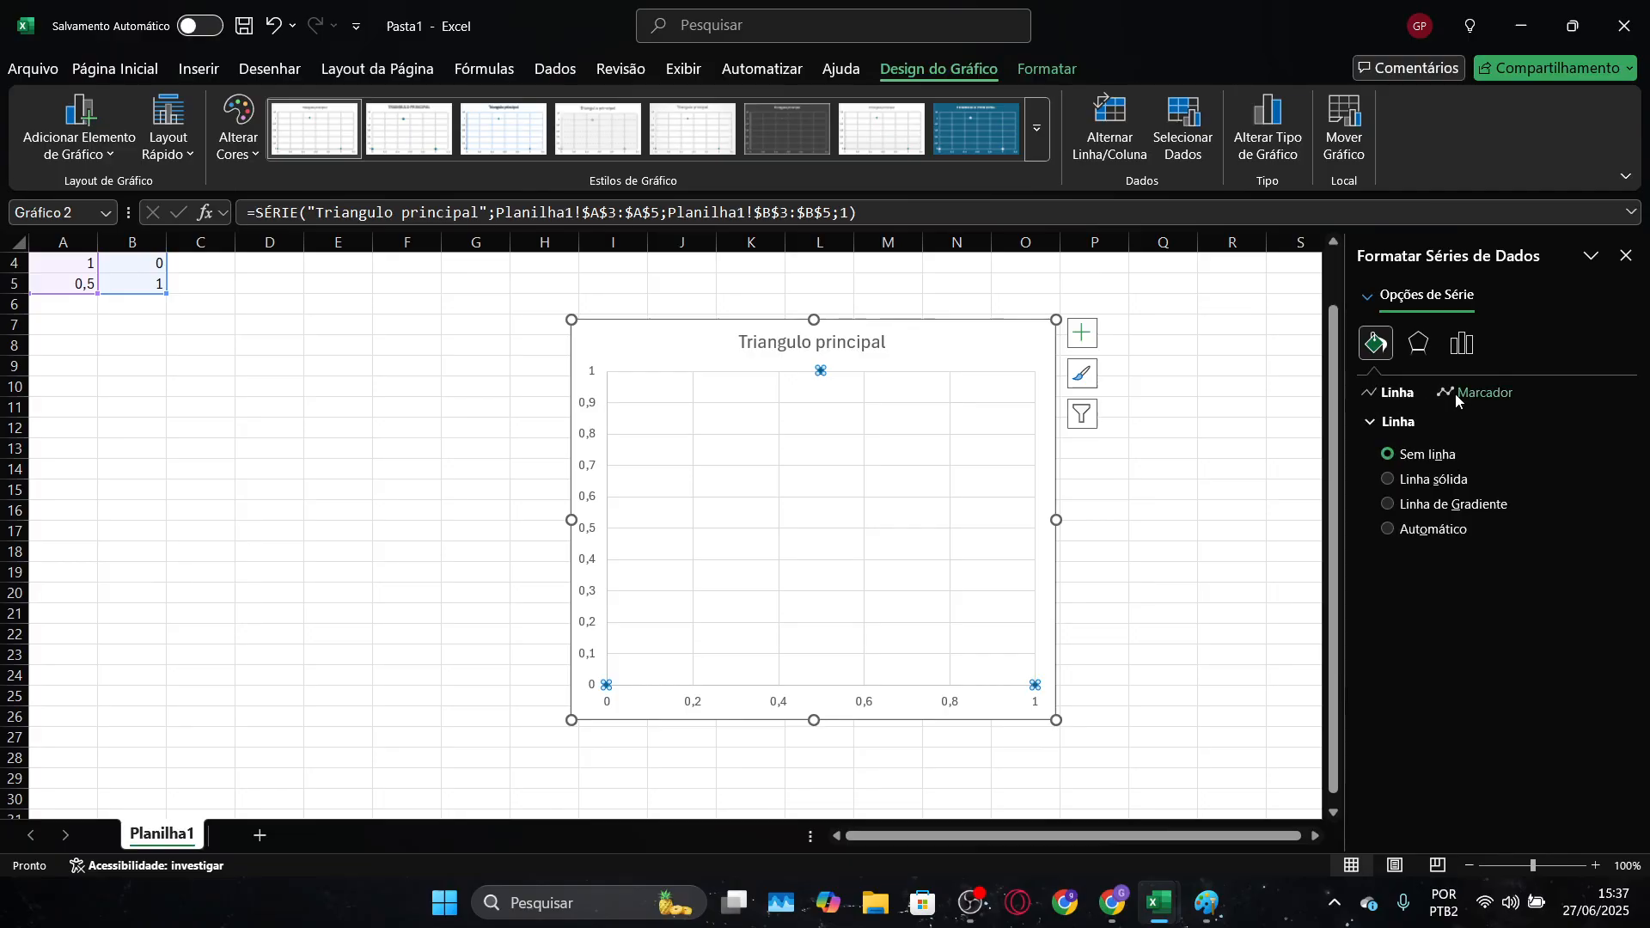
left_click(1456, 393)
left_click(1443, 421)
left_click(1413, 477)
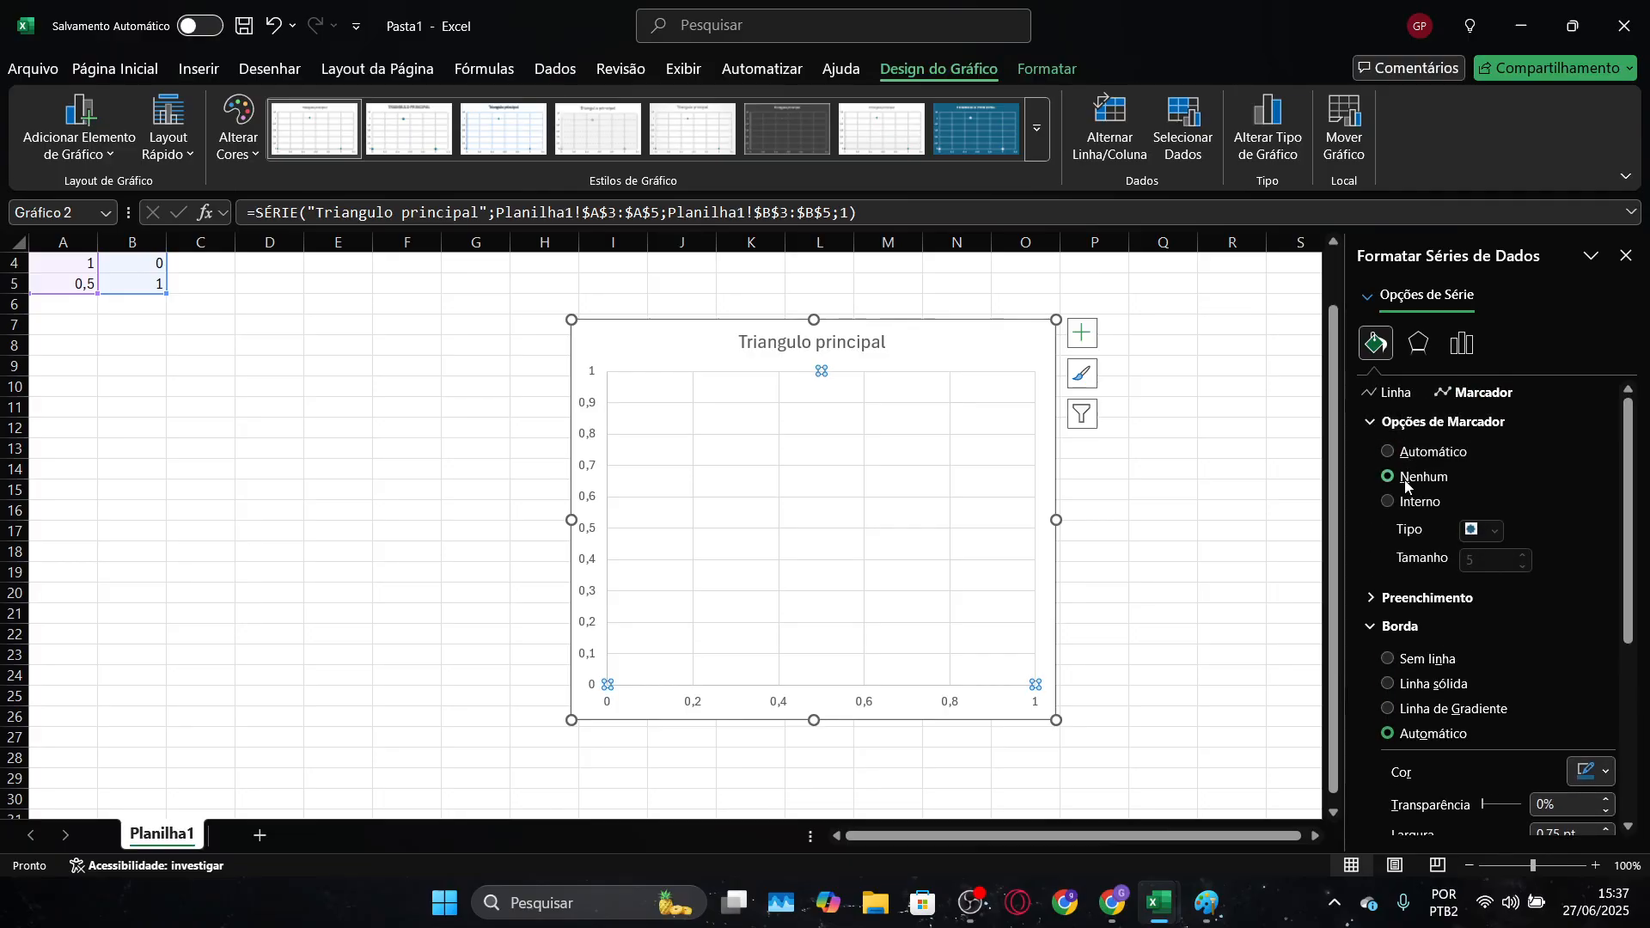
left_click(1382, 395)
left_click(1401, 479)
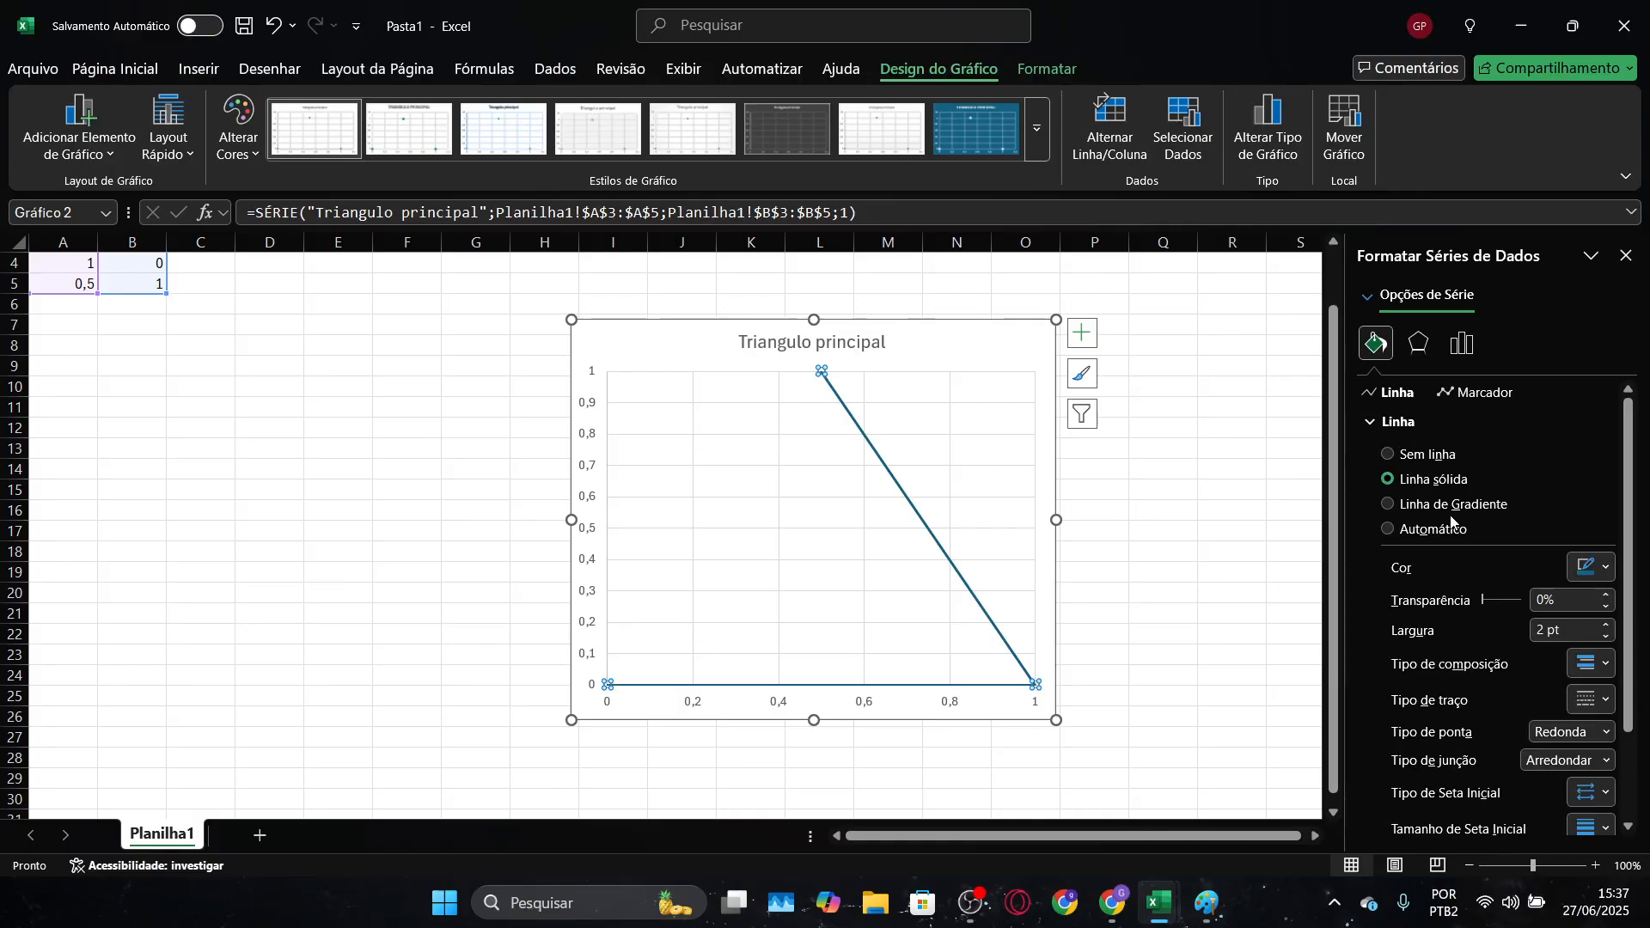
Set the line colour of the "Triangulo principal" series to black
left_click(1594, 563)
left_click(1397, 284)
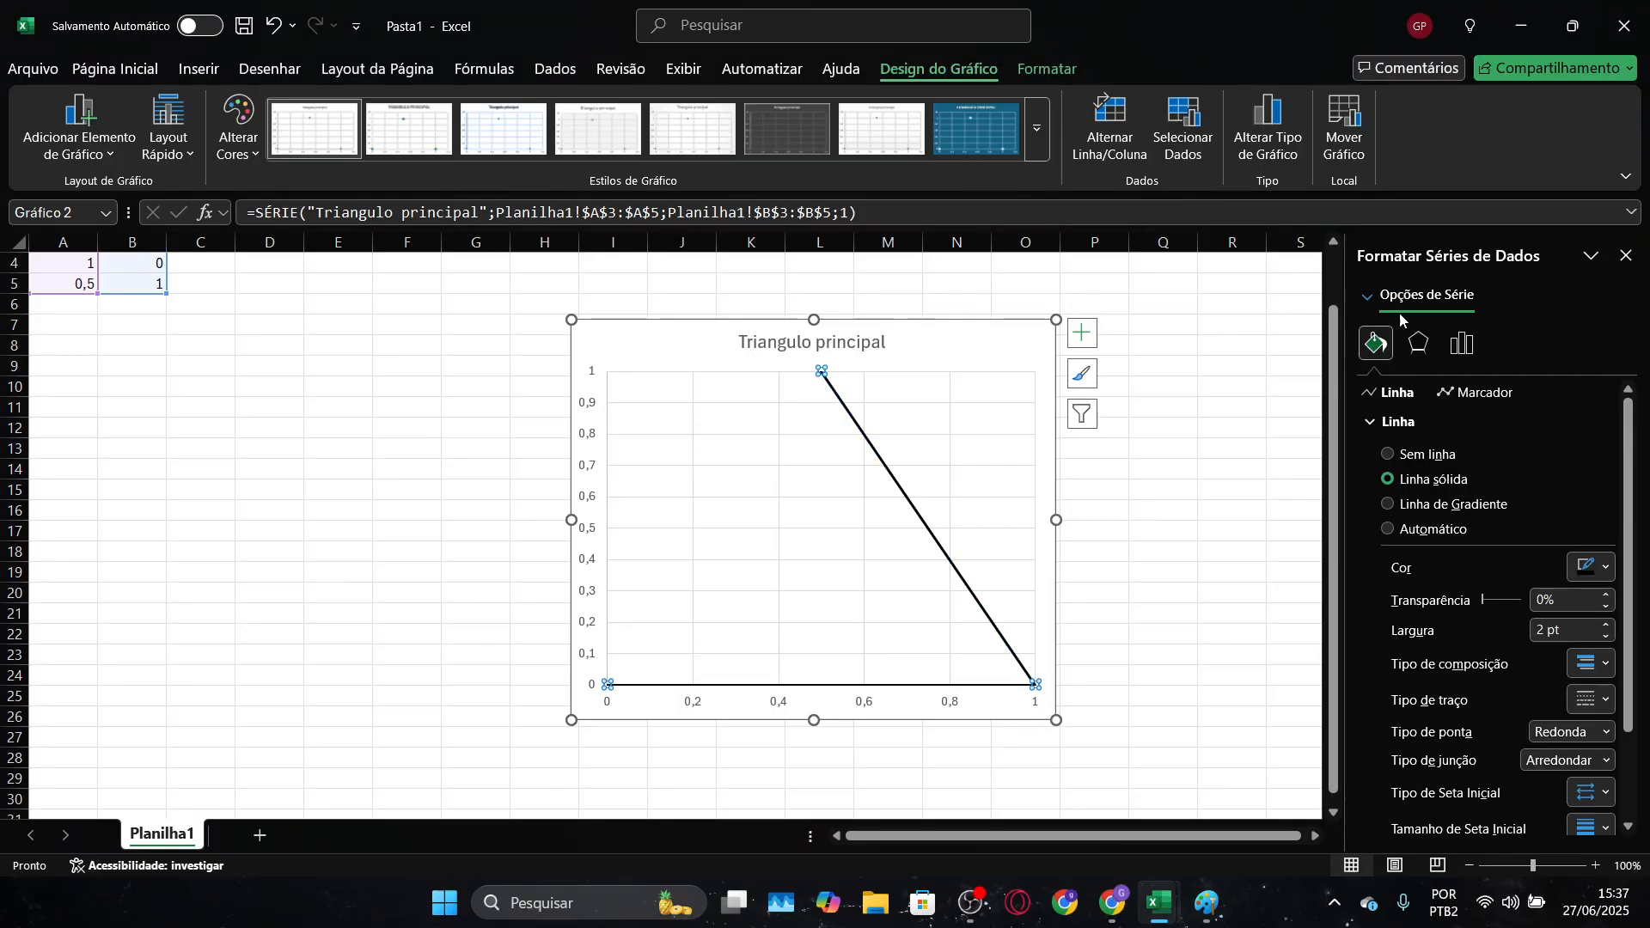
left_click(1218, 593)
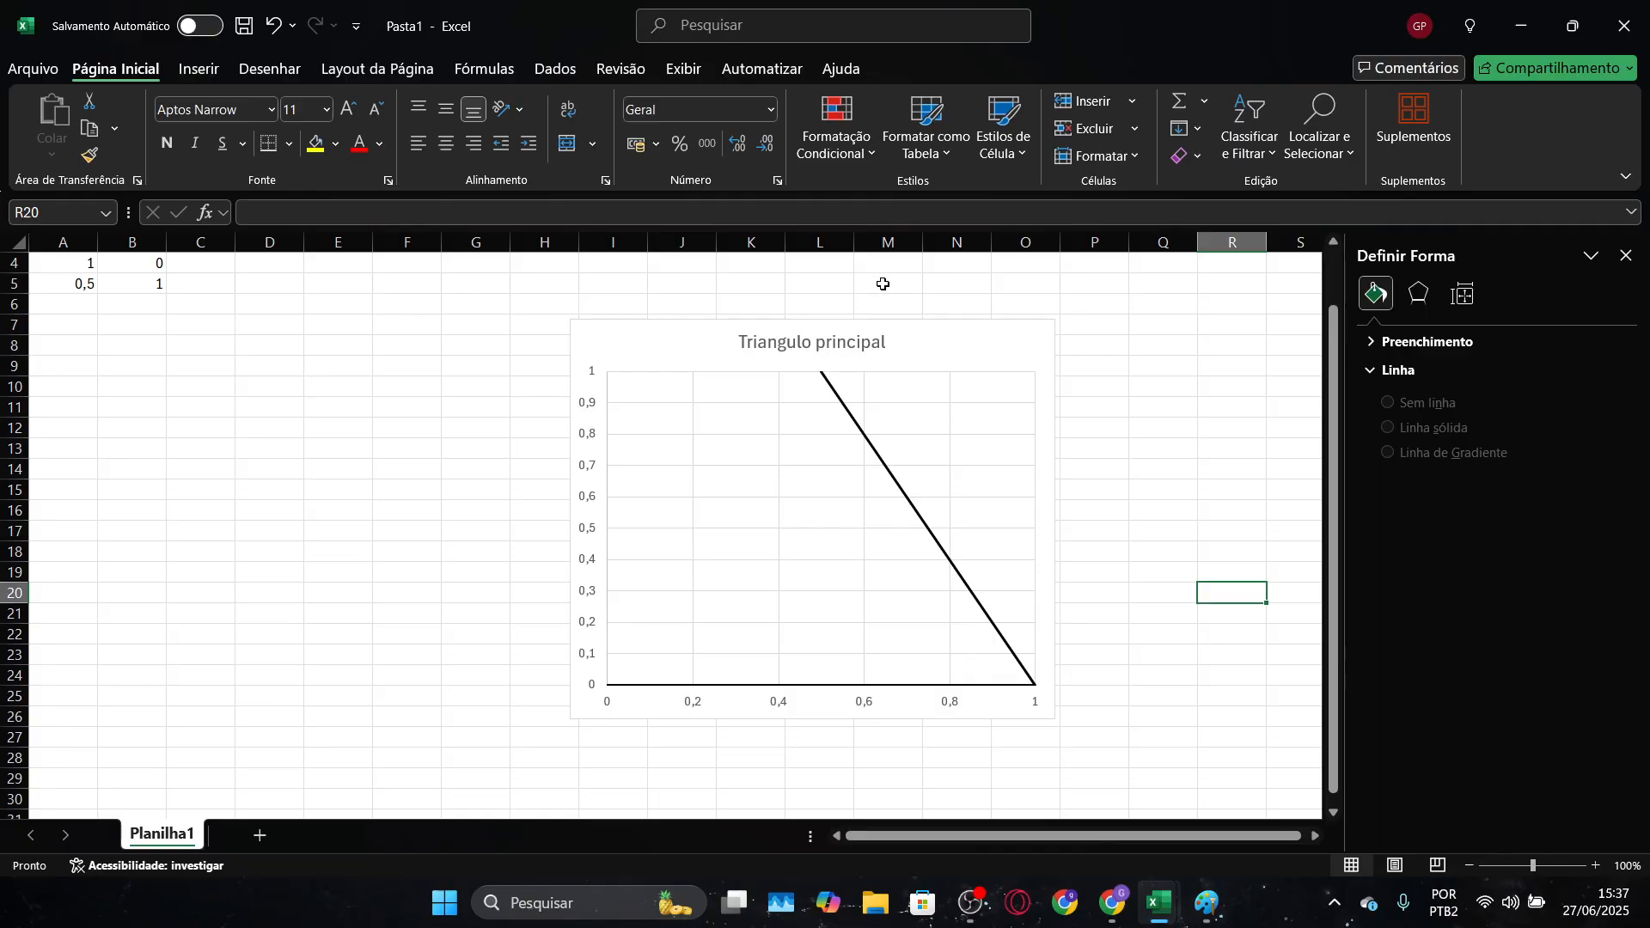
Copy the first vertex's coordinates from A3:B3 into A6:B6 as the triangle's closing point
scroll(205, 449, "up", 1)
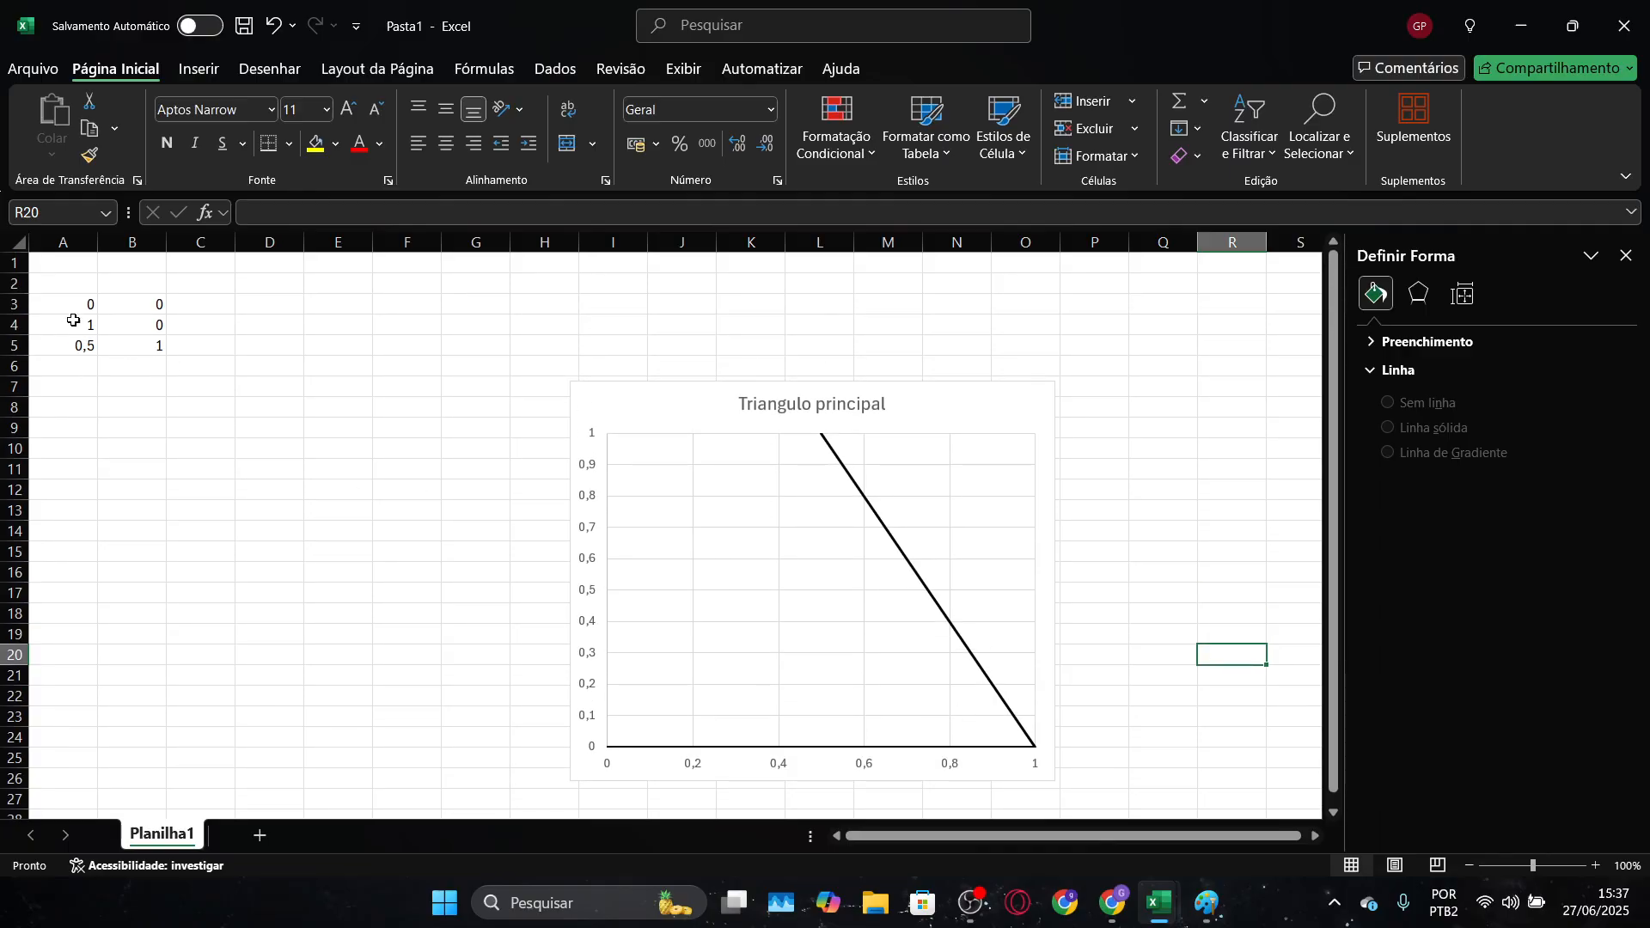
left_click_drag(81, 306, 129, 305)
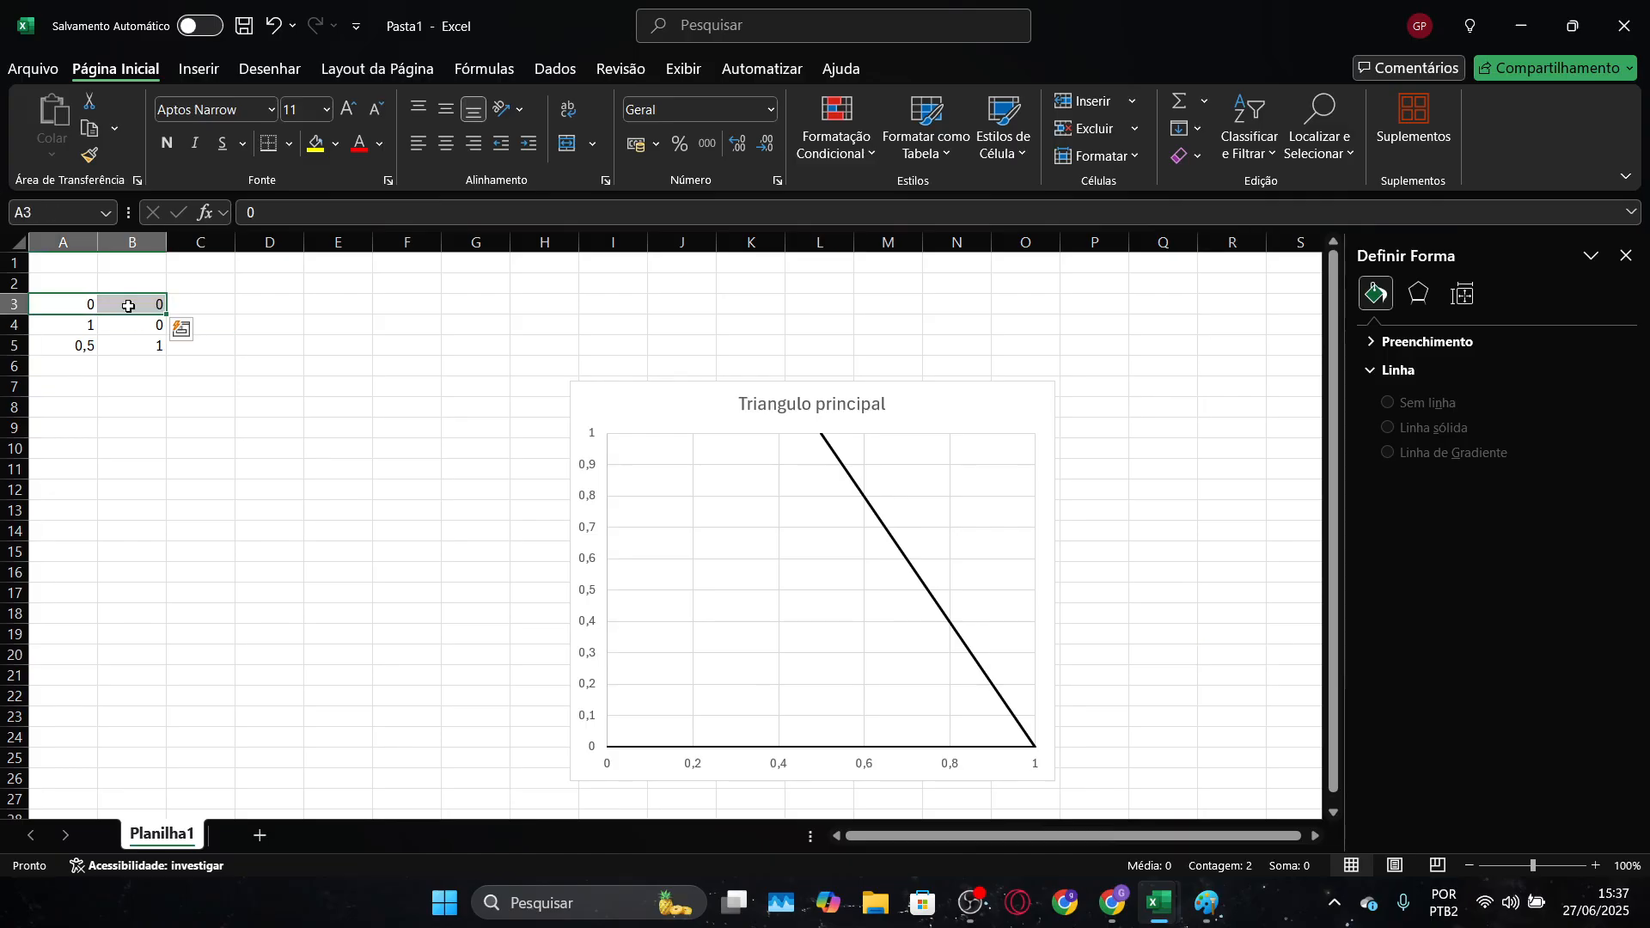
key("ctrl+c")
left_click(87, 371)
key("ctrl+v")
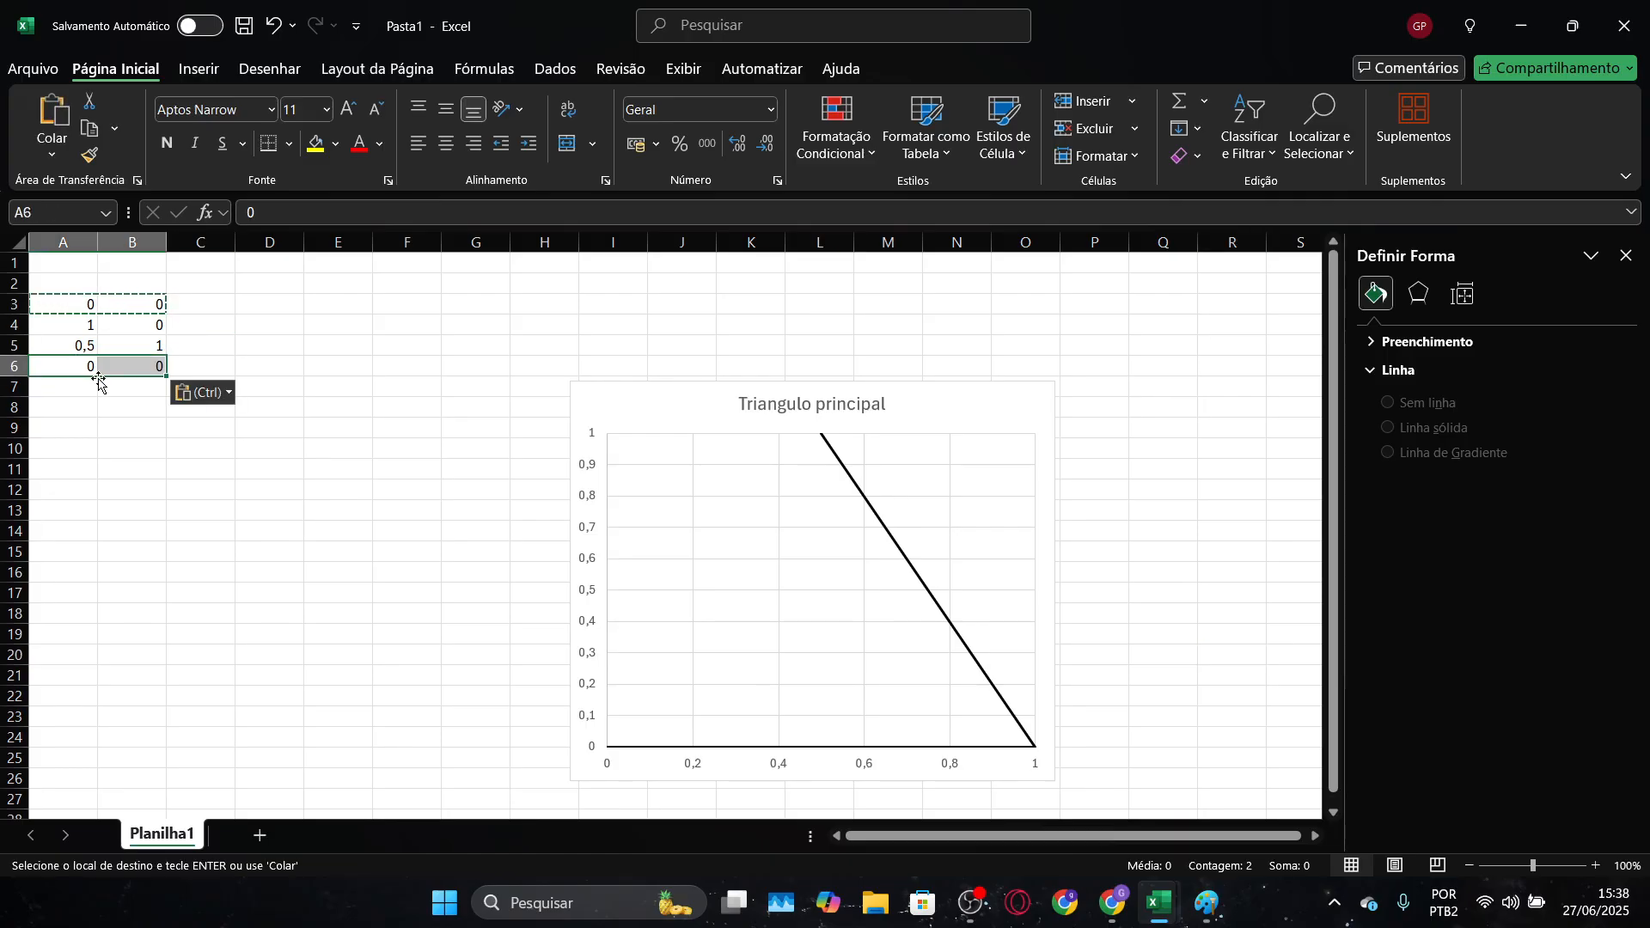
left_click(113, 401)
left_click(132, 361)
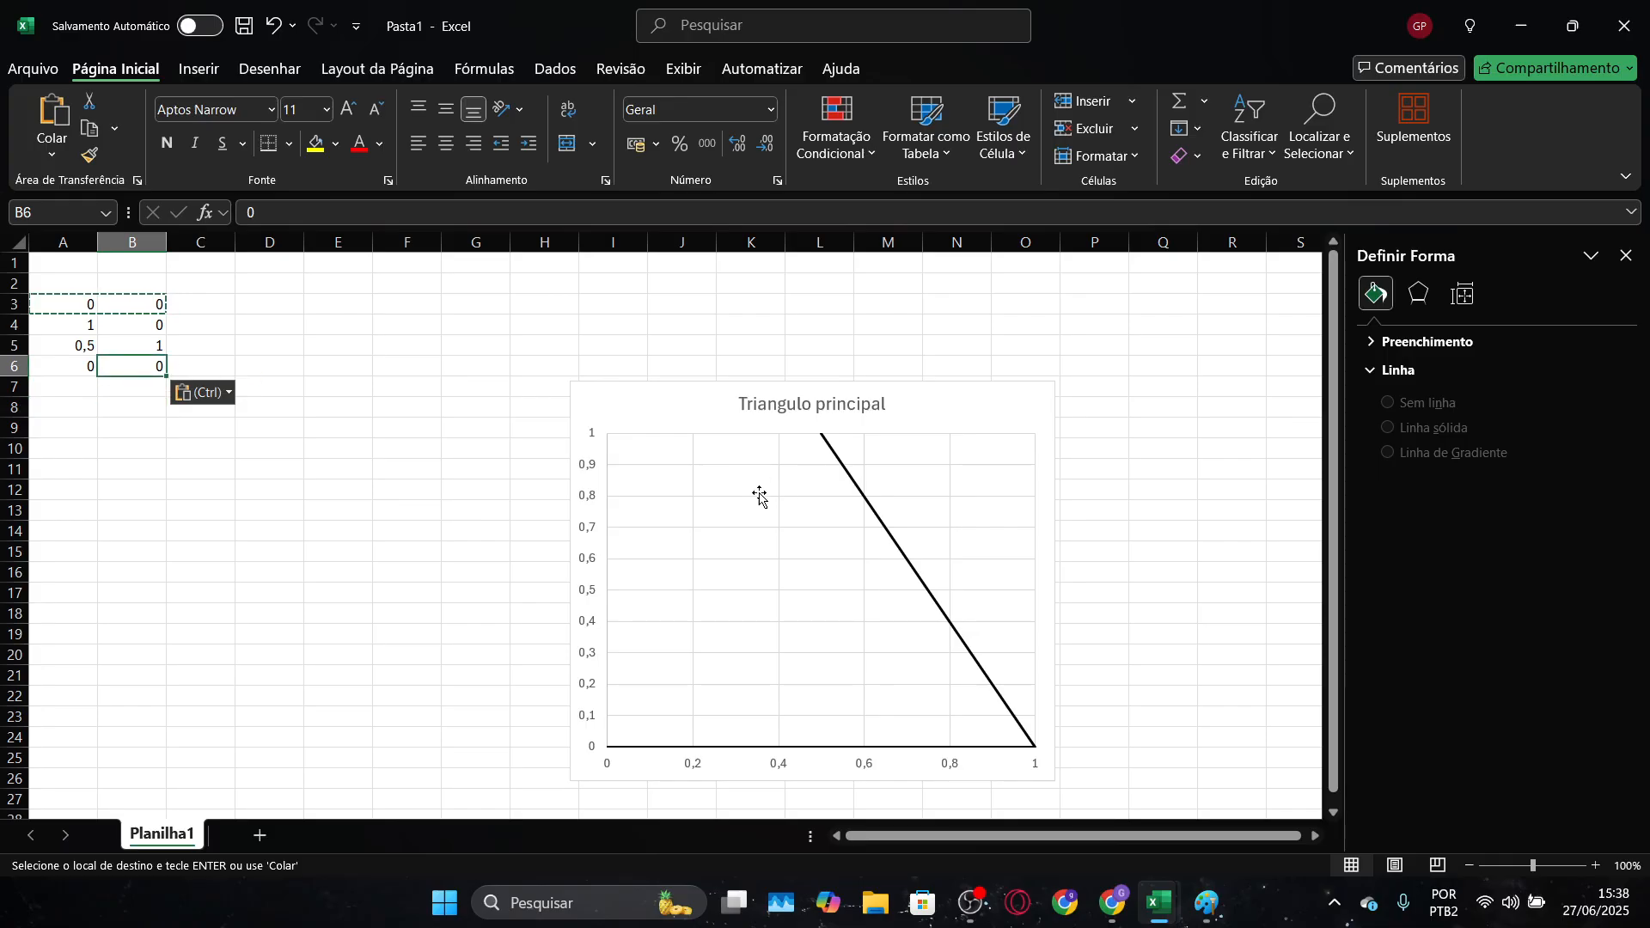
Extend the "Triangulo principal" series' data range through row 6 to close the triangle
left_click(849, 478)
mouse_move(97, 355)
left_mouse_down()
mouse_move(112, 362)
mouse_move(97, 375)
left_mouse_up()
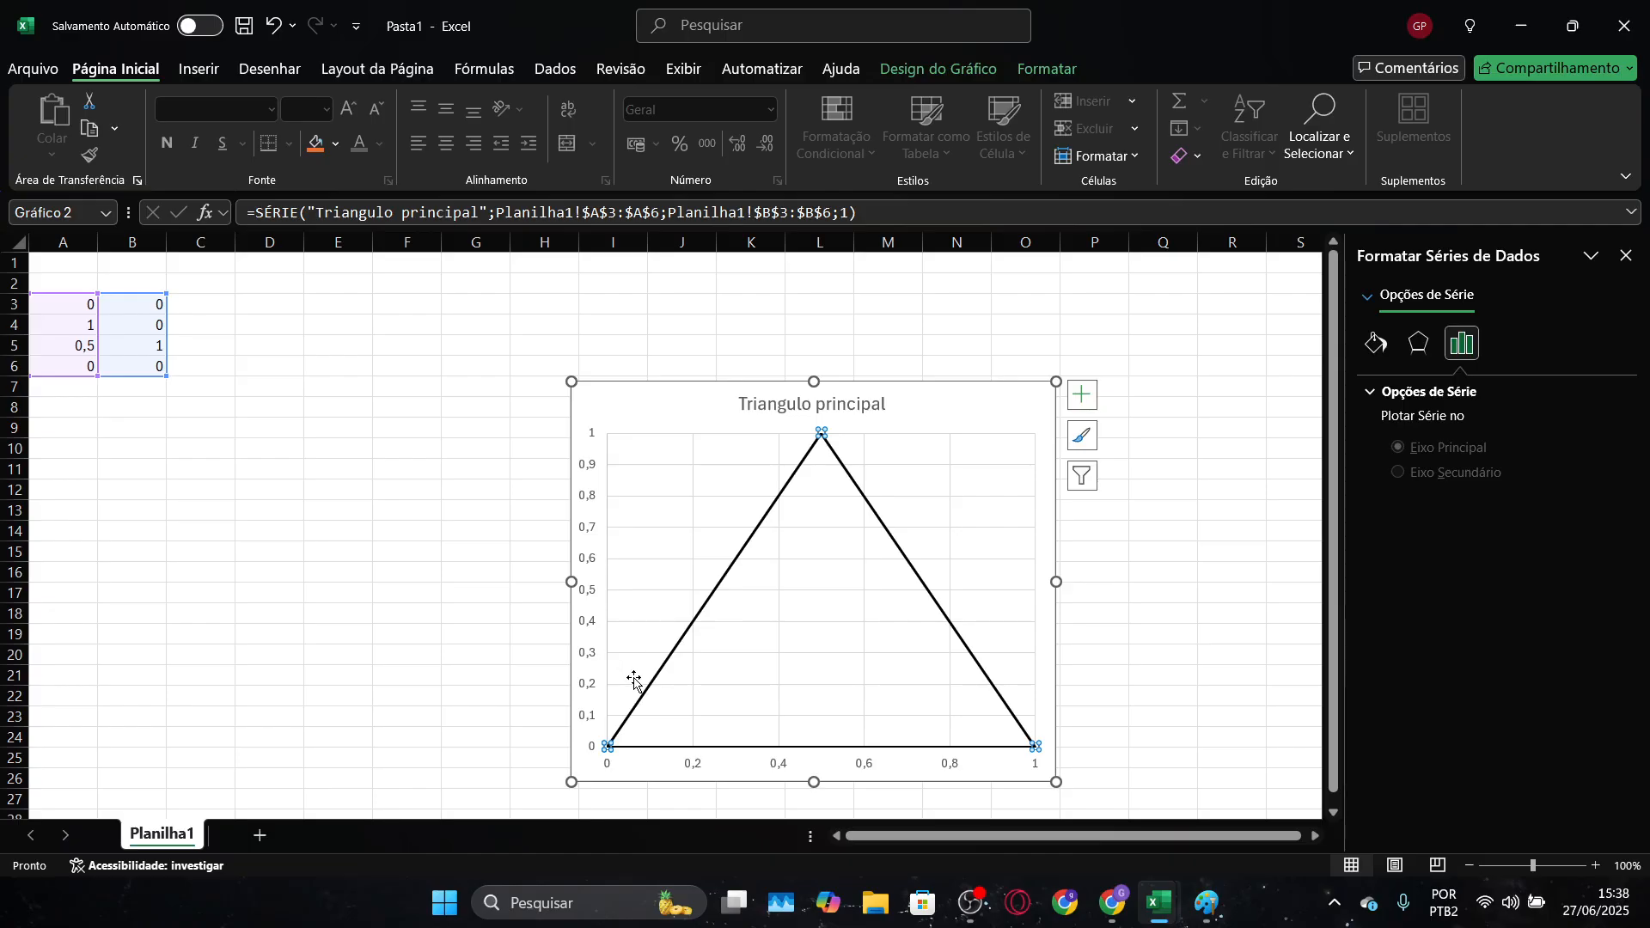
left_click(428, 362)
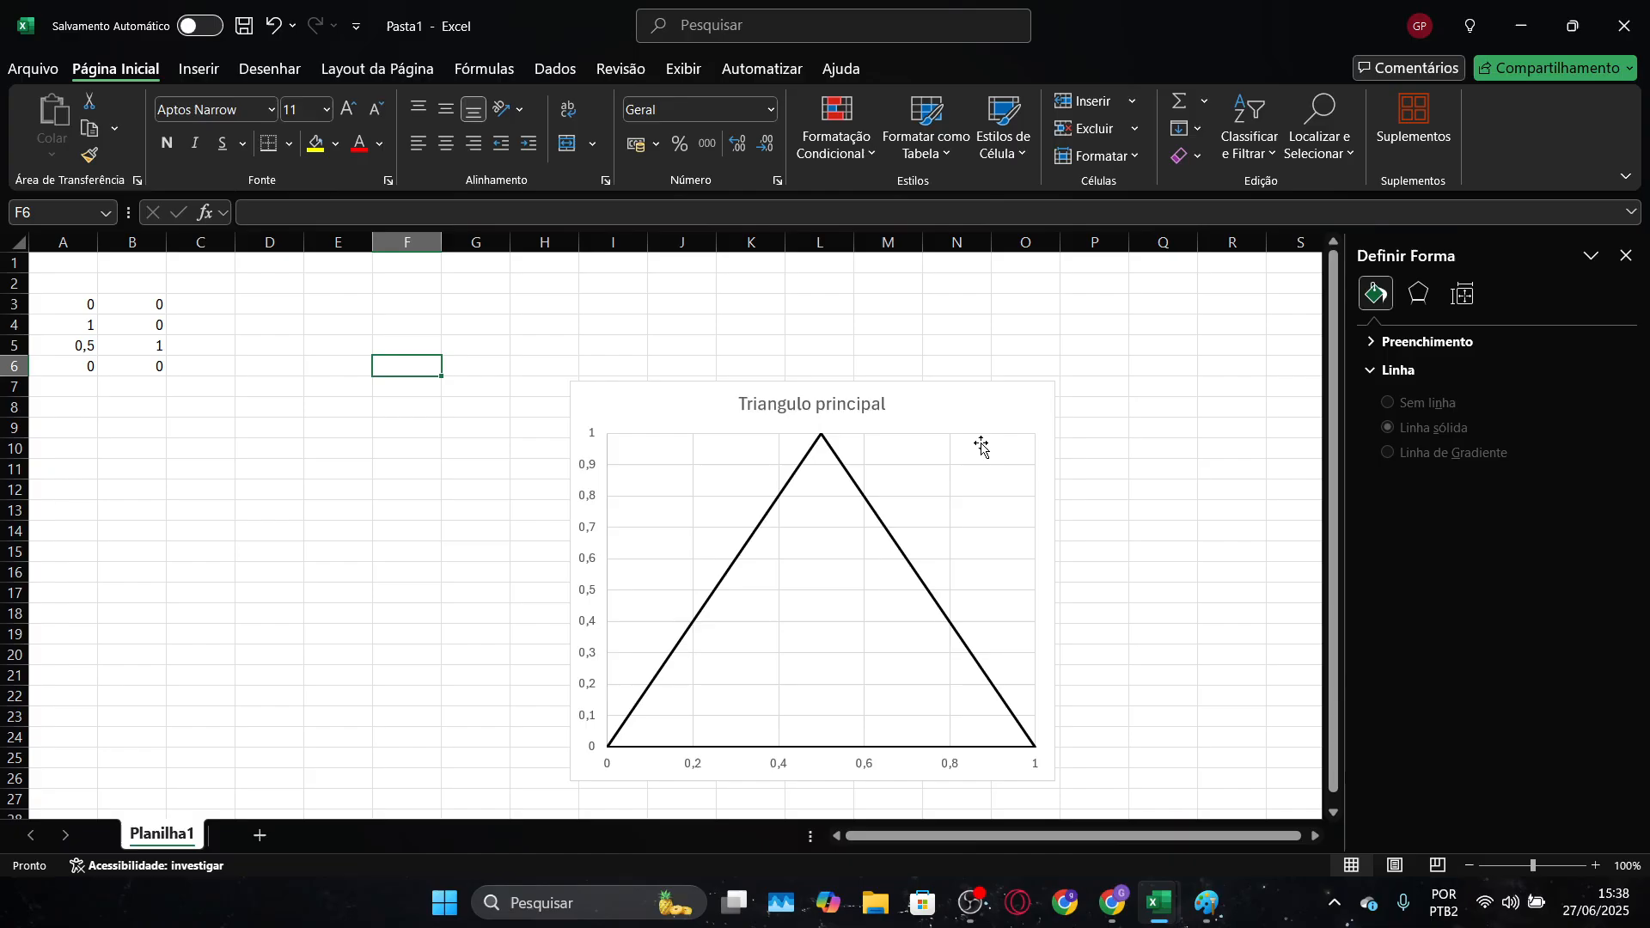
Delete the vertical and horizontal major gridlines from the triangle chart
left_click(870, 406)
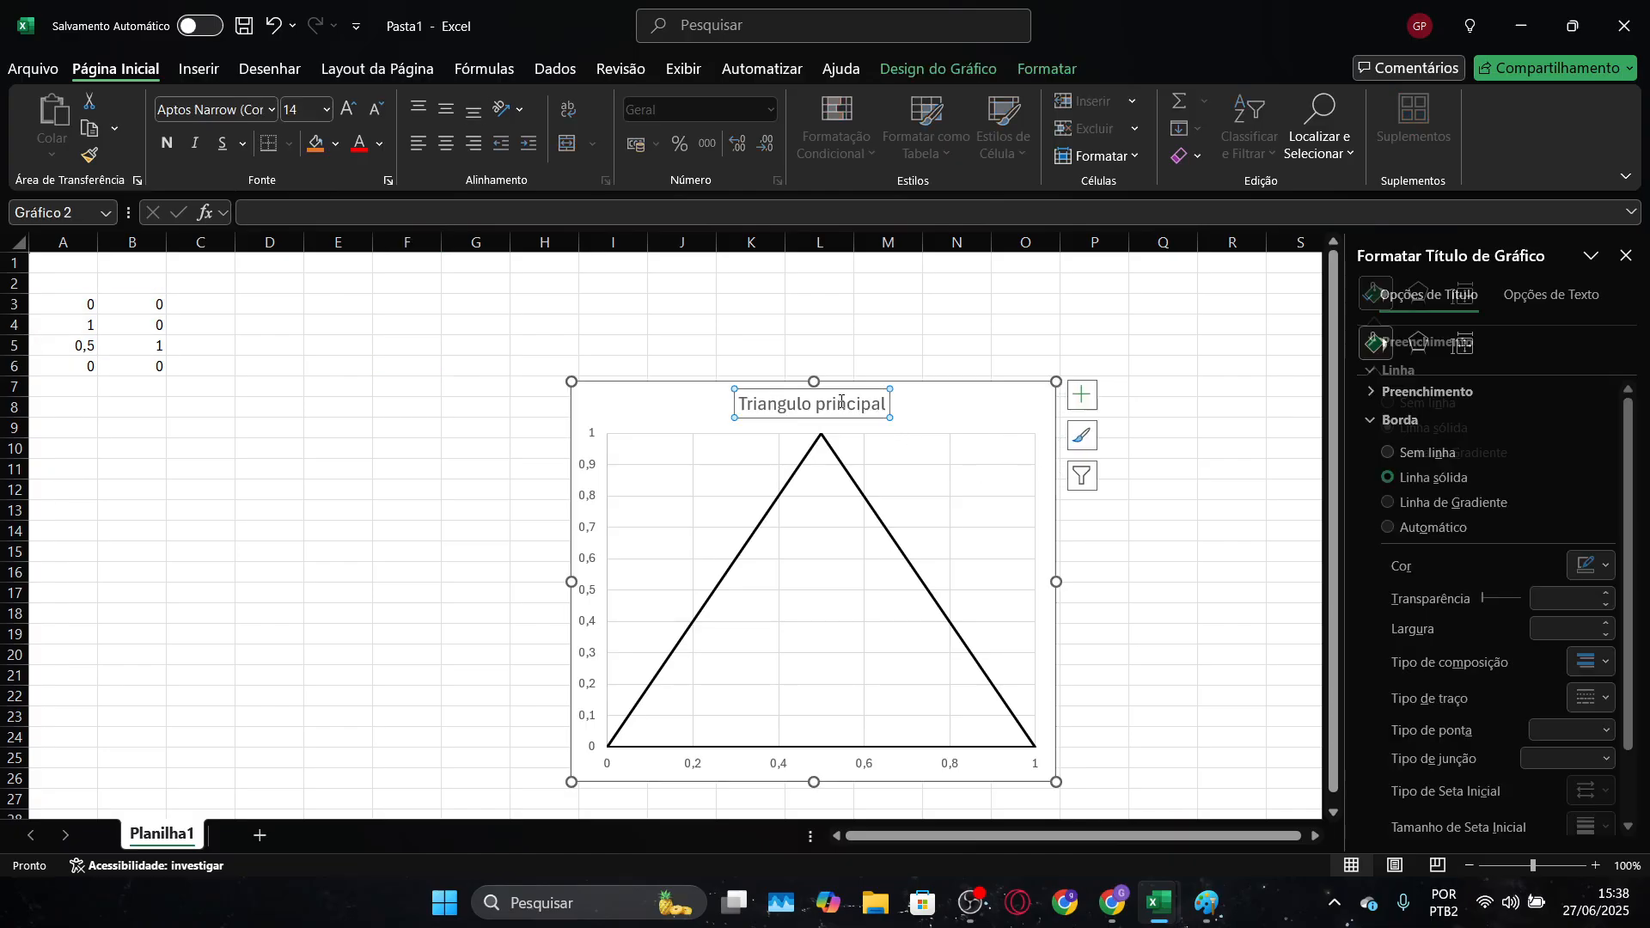
left_click(1008, 338)
left_click(950, 464)
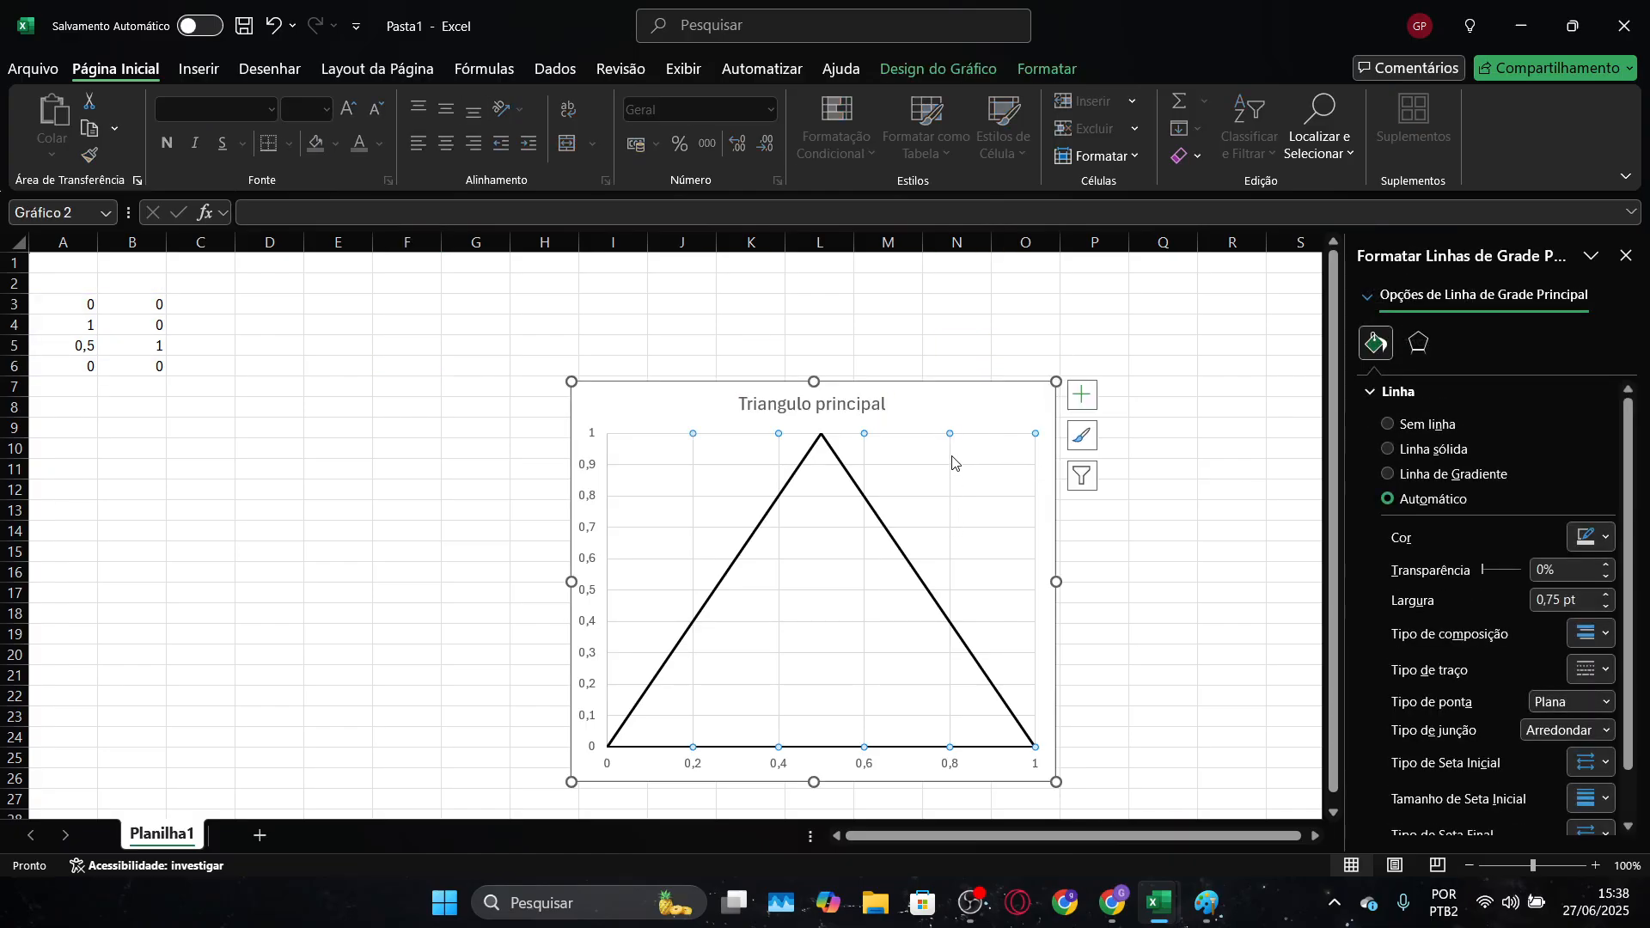
left_click(951, 462)
left_click(952, 461)
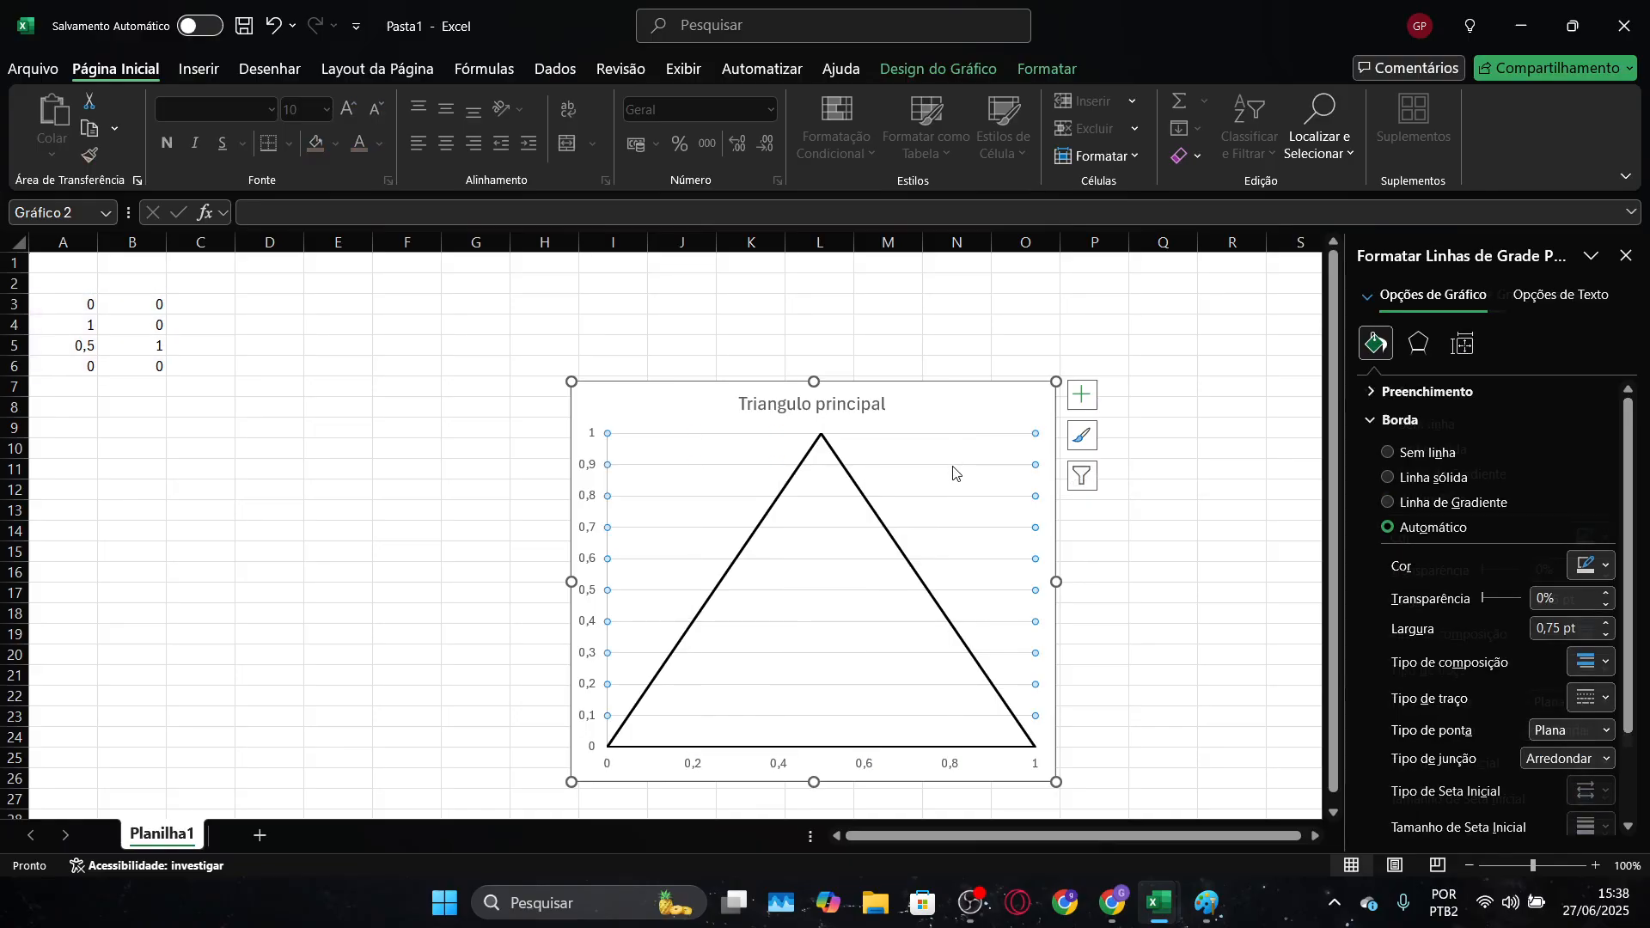
left_click(952, 462)
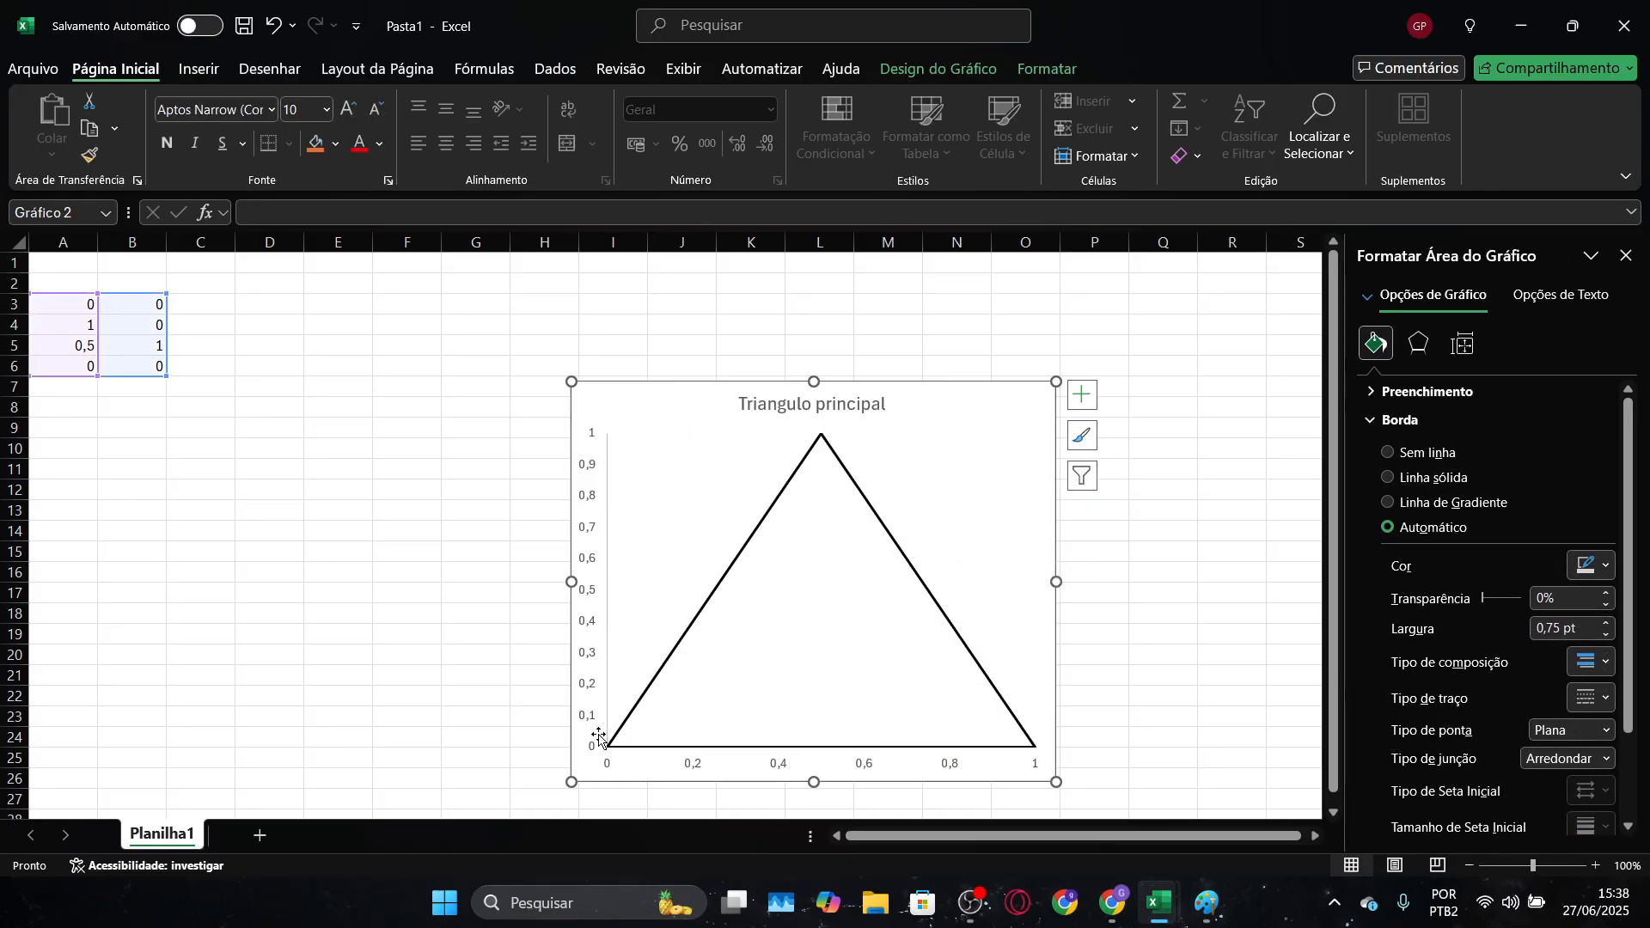
Examine the finished diagram's inner grid in the "Diagrama ternário" workbook and return to the Pasta1 workbook
scroll(1199, 683, "down", 1)
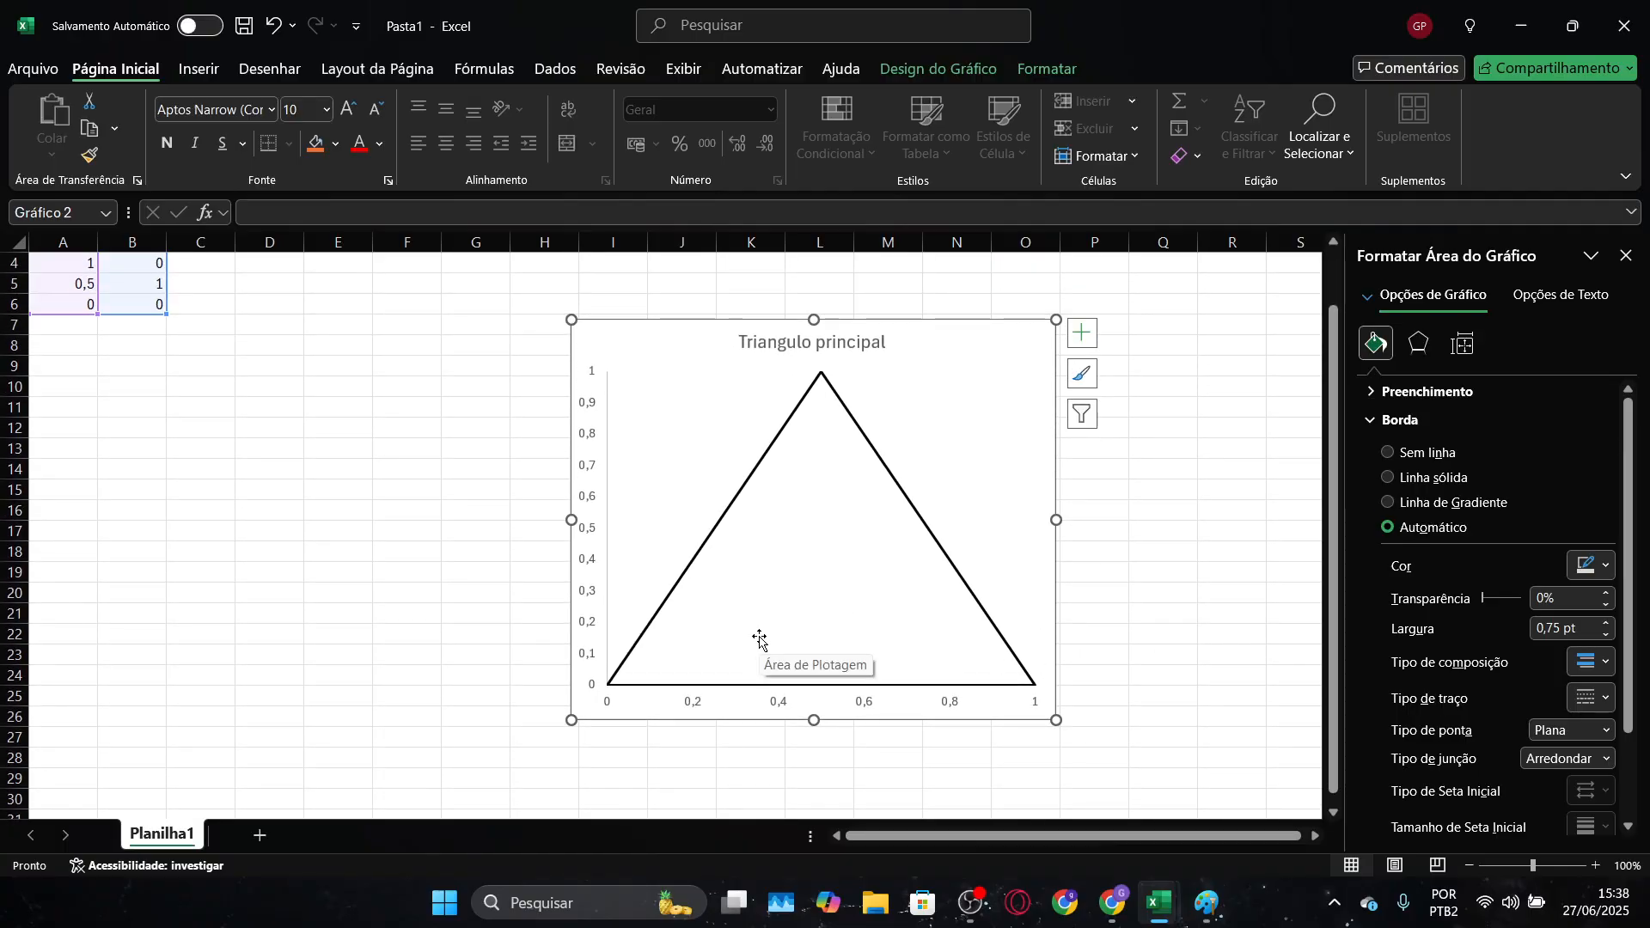
key("alt+Tab")
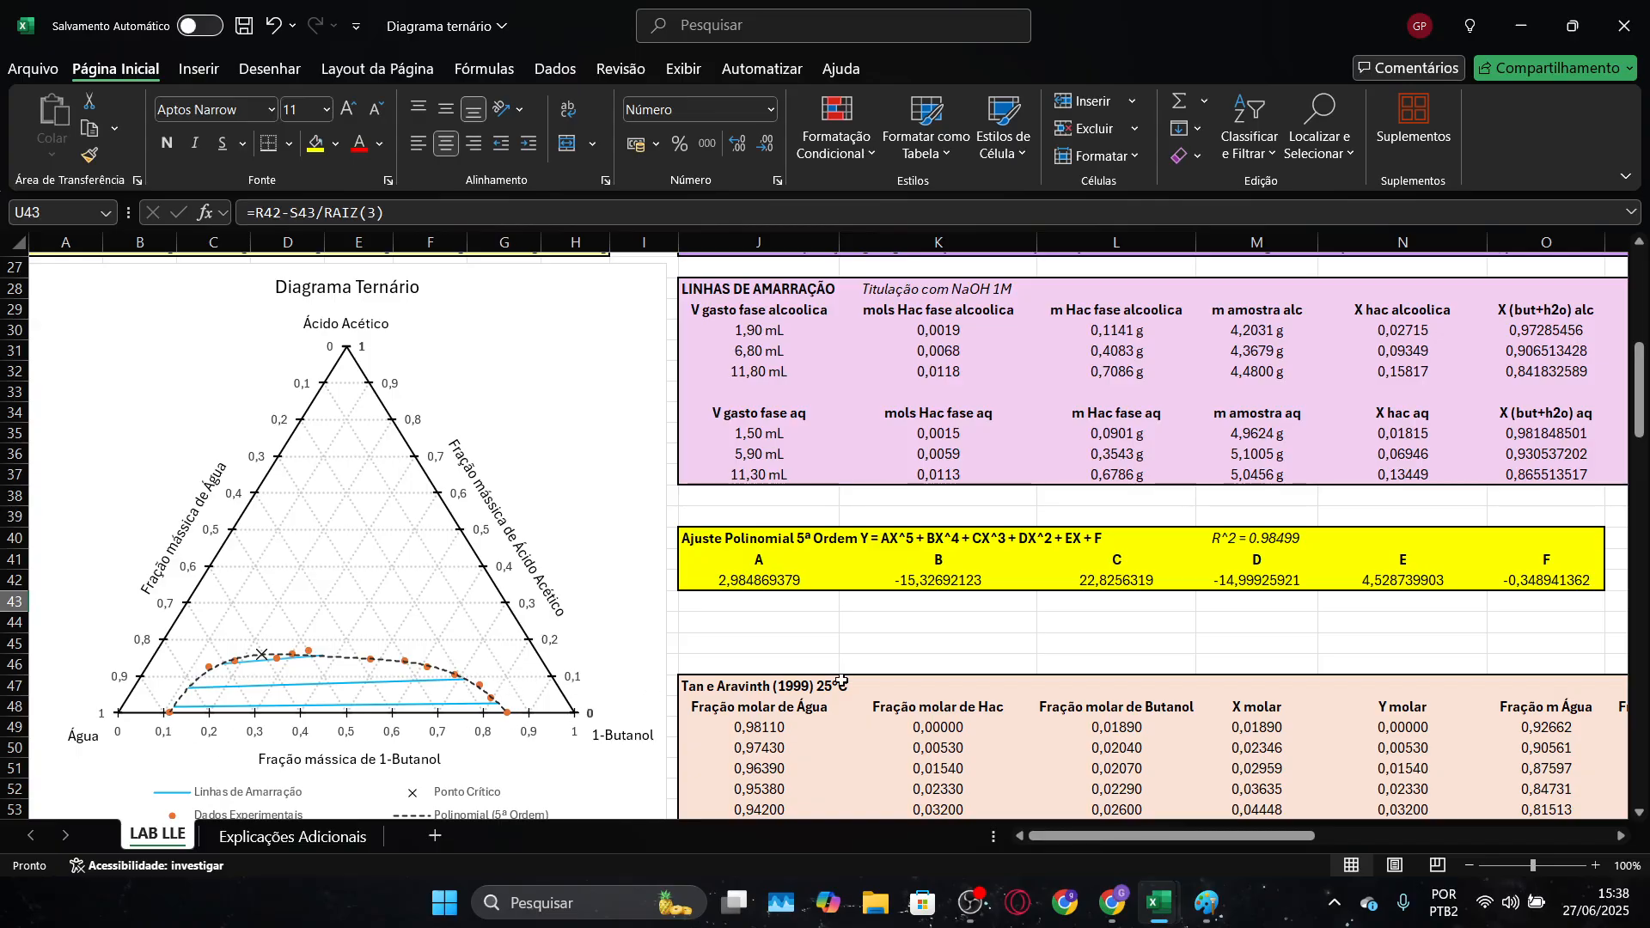
key("alt+Tab")
key("alt+Tab")
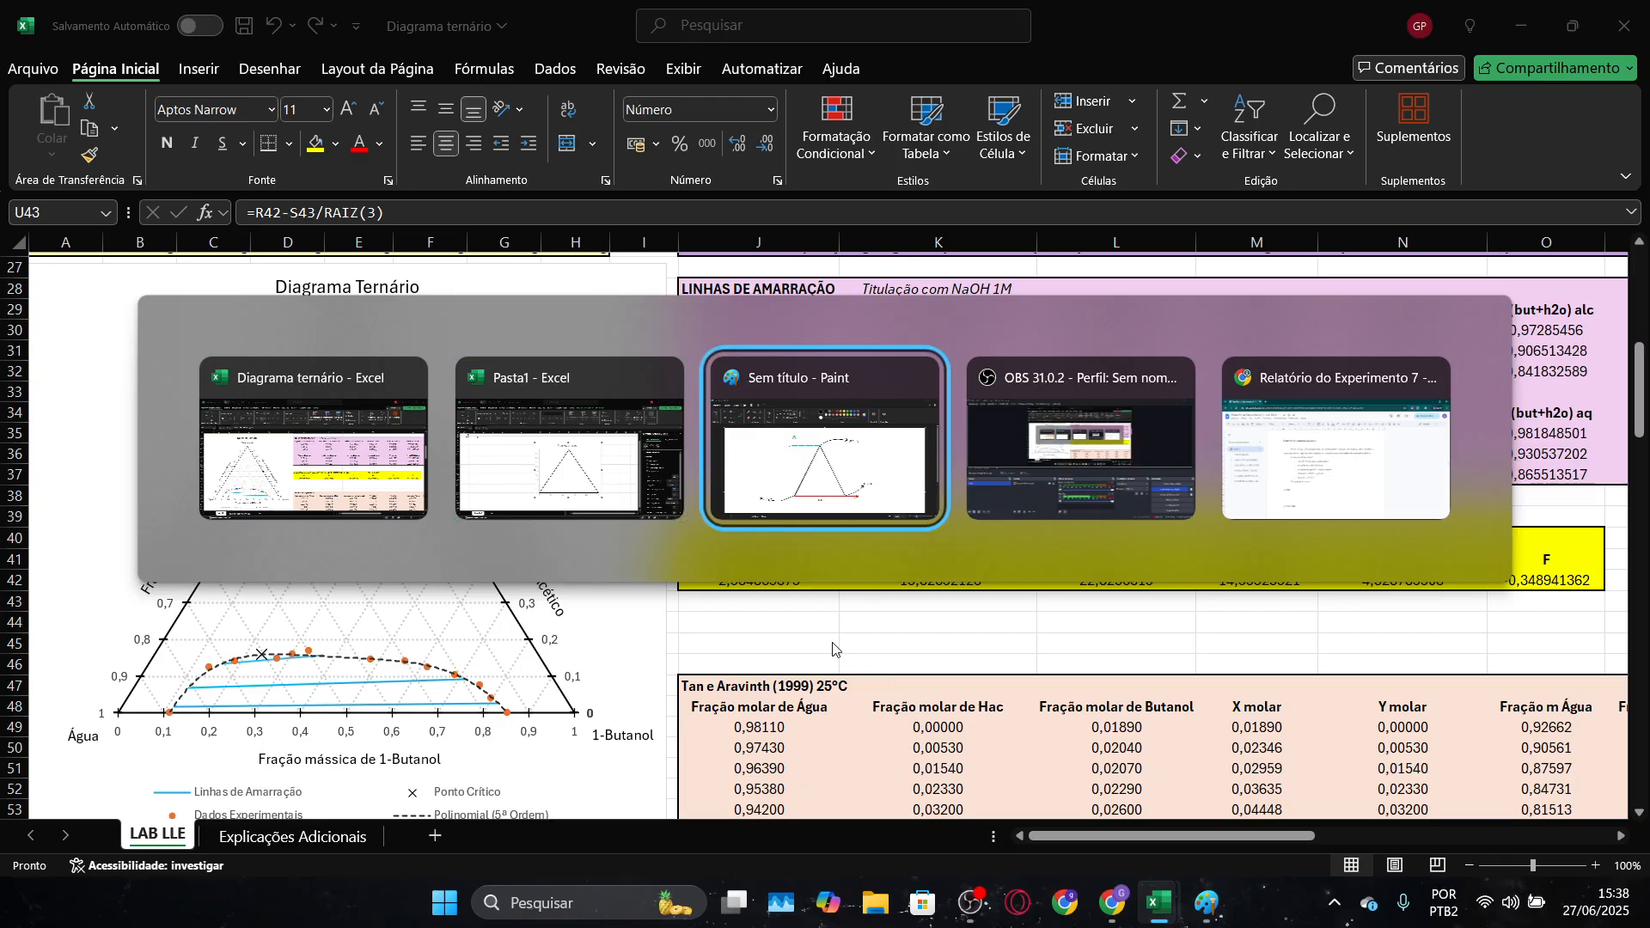
left_click(579, 502)
Enter the first grid line's starting point as 0,05 in D3 and 0,1 in E3
scroll(227, 390, "up", 1)
scroll(228, 389, "up", 1)
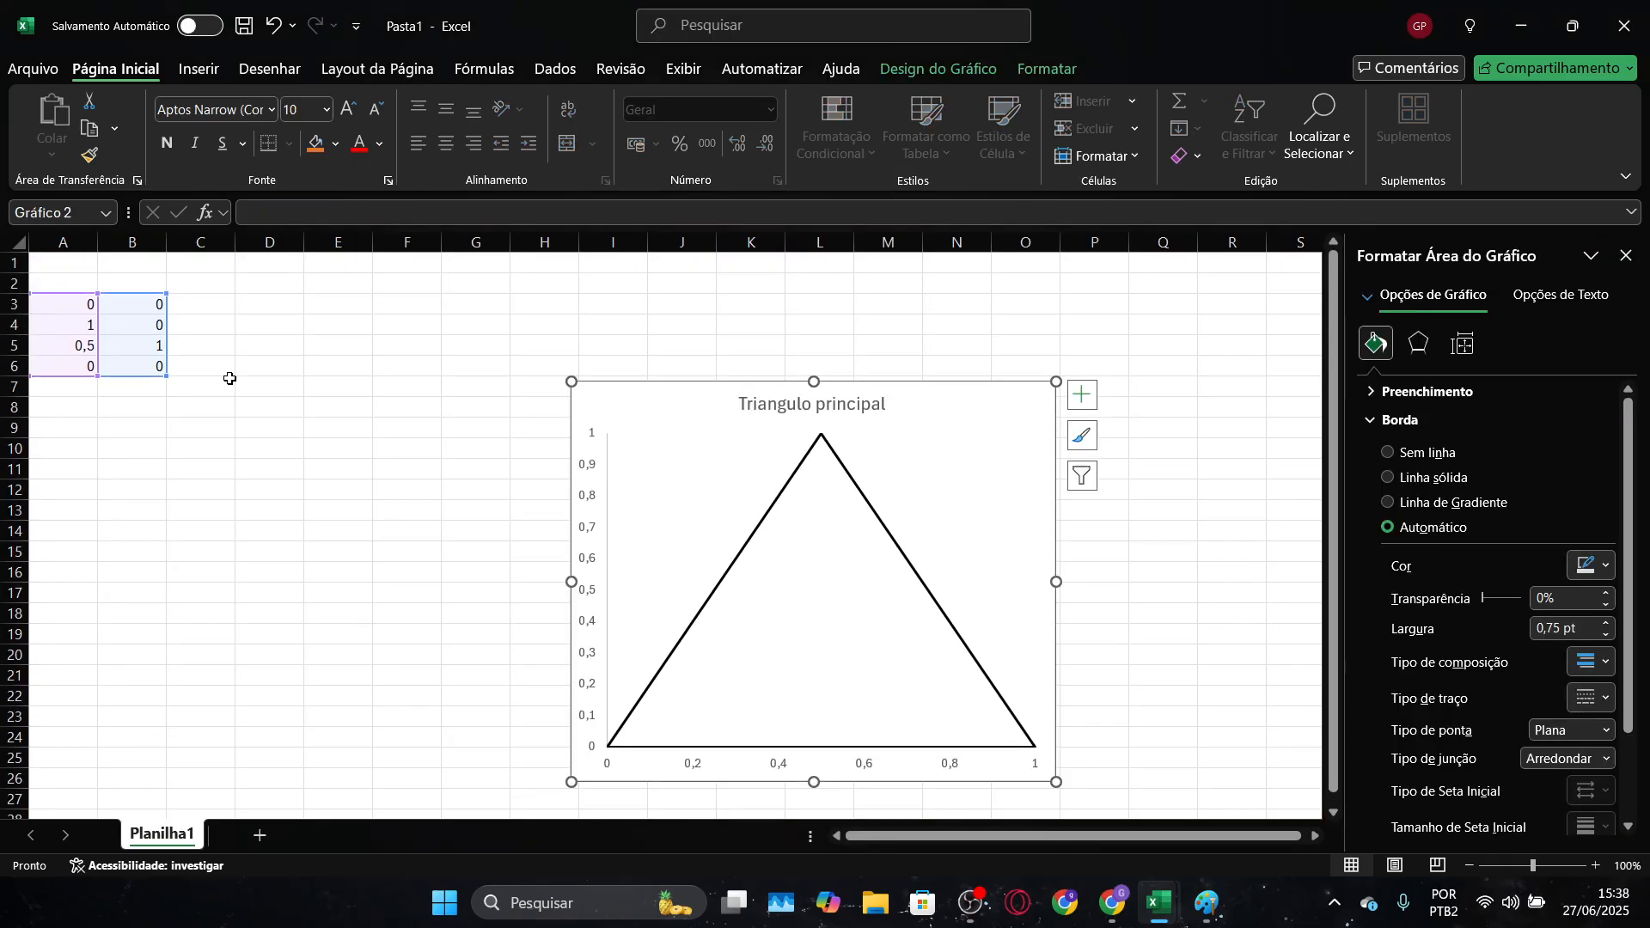
left_click(254, 308)
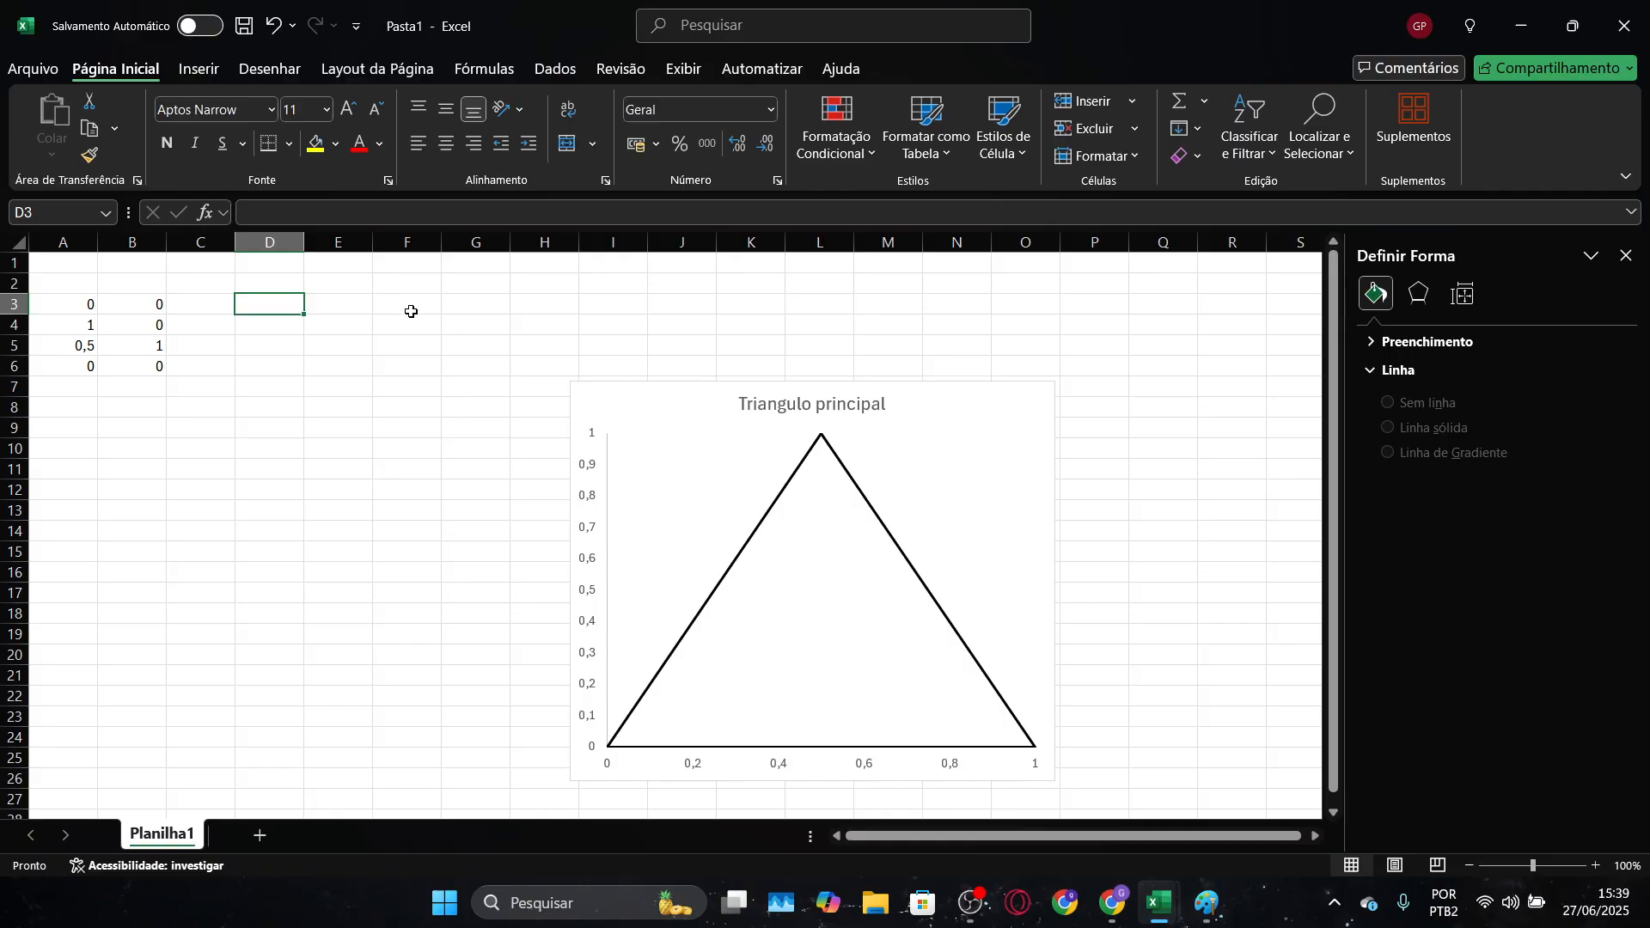
type("0,05")
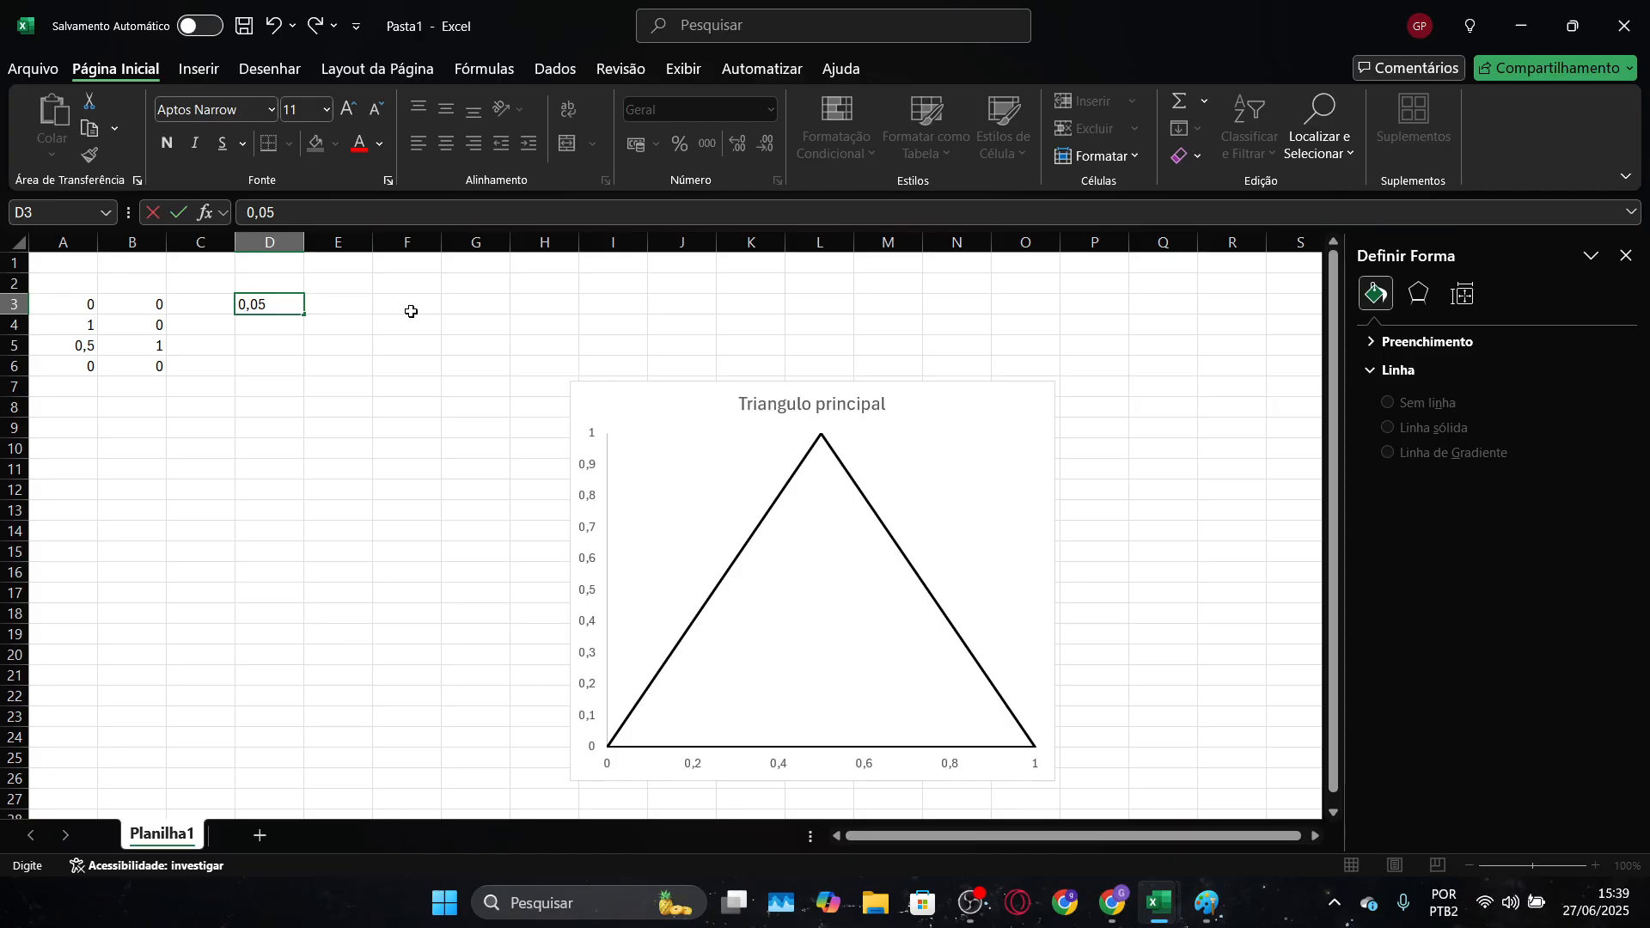
key("Tab")
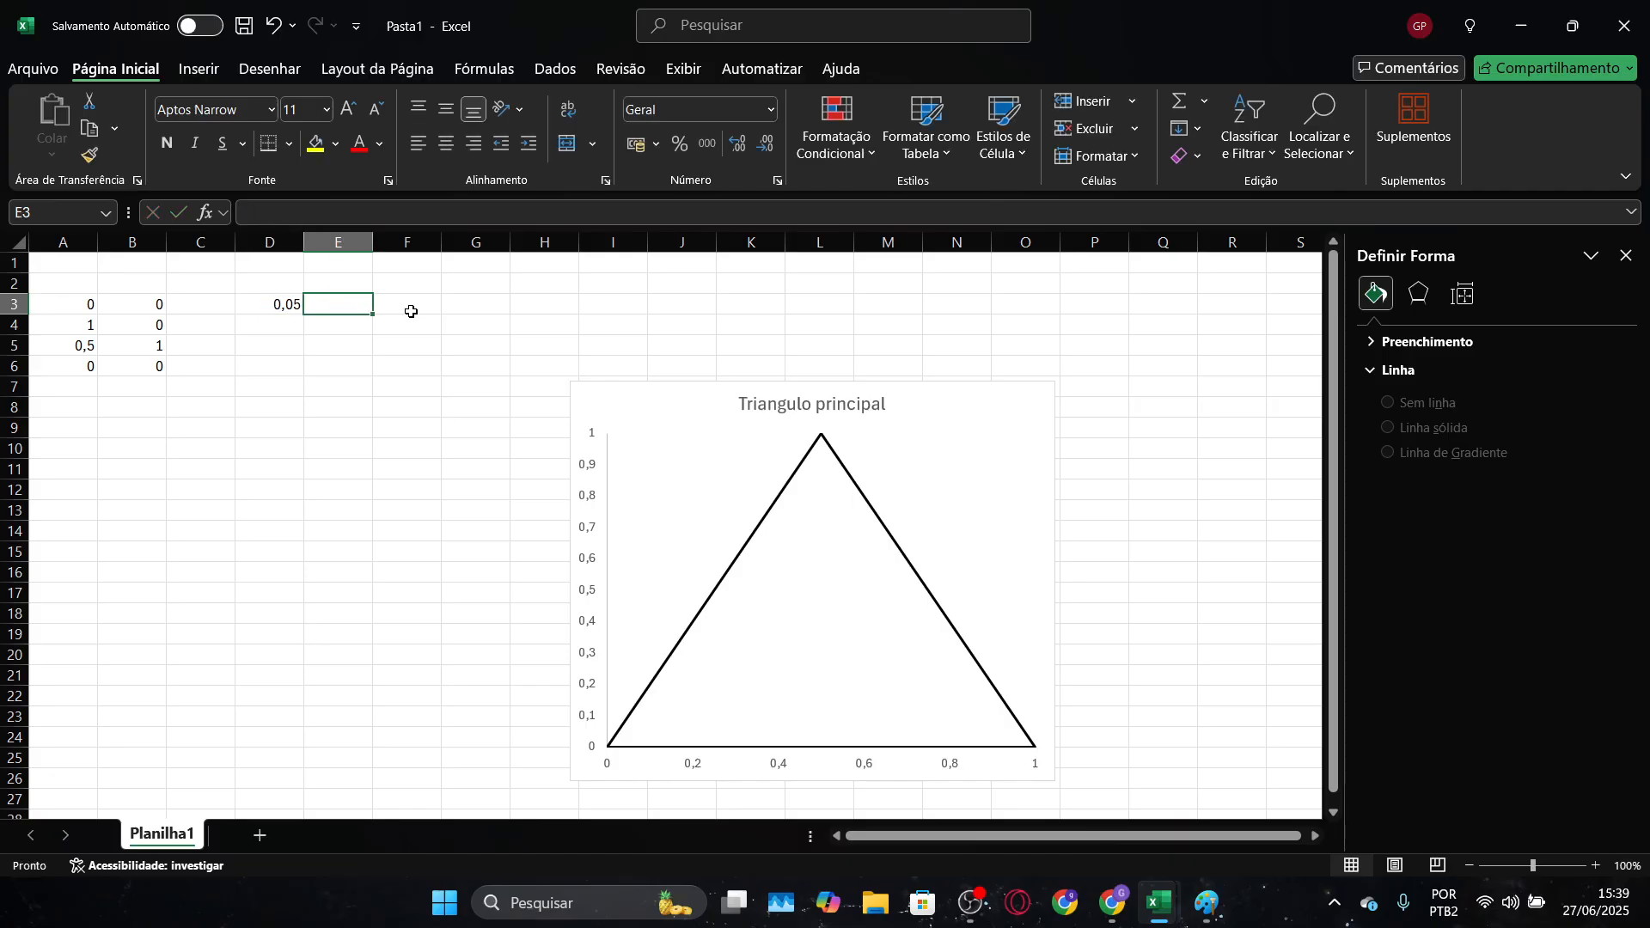
type("0,")
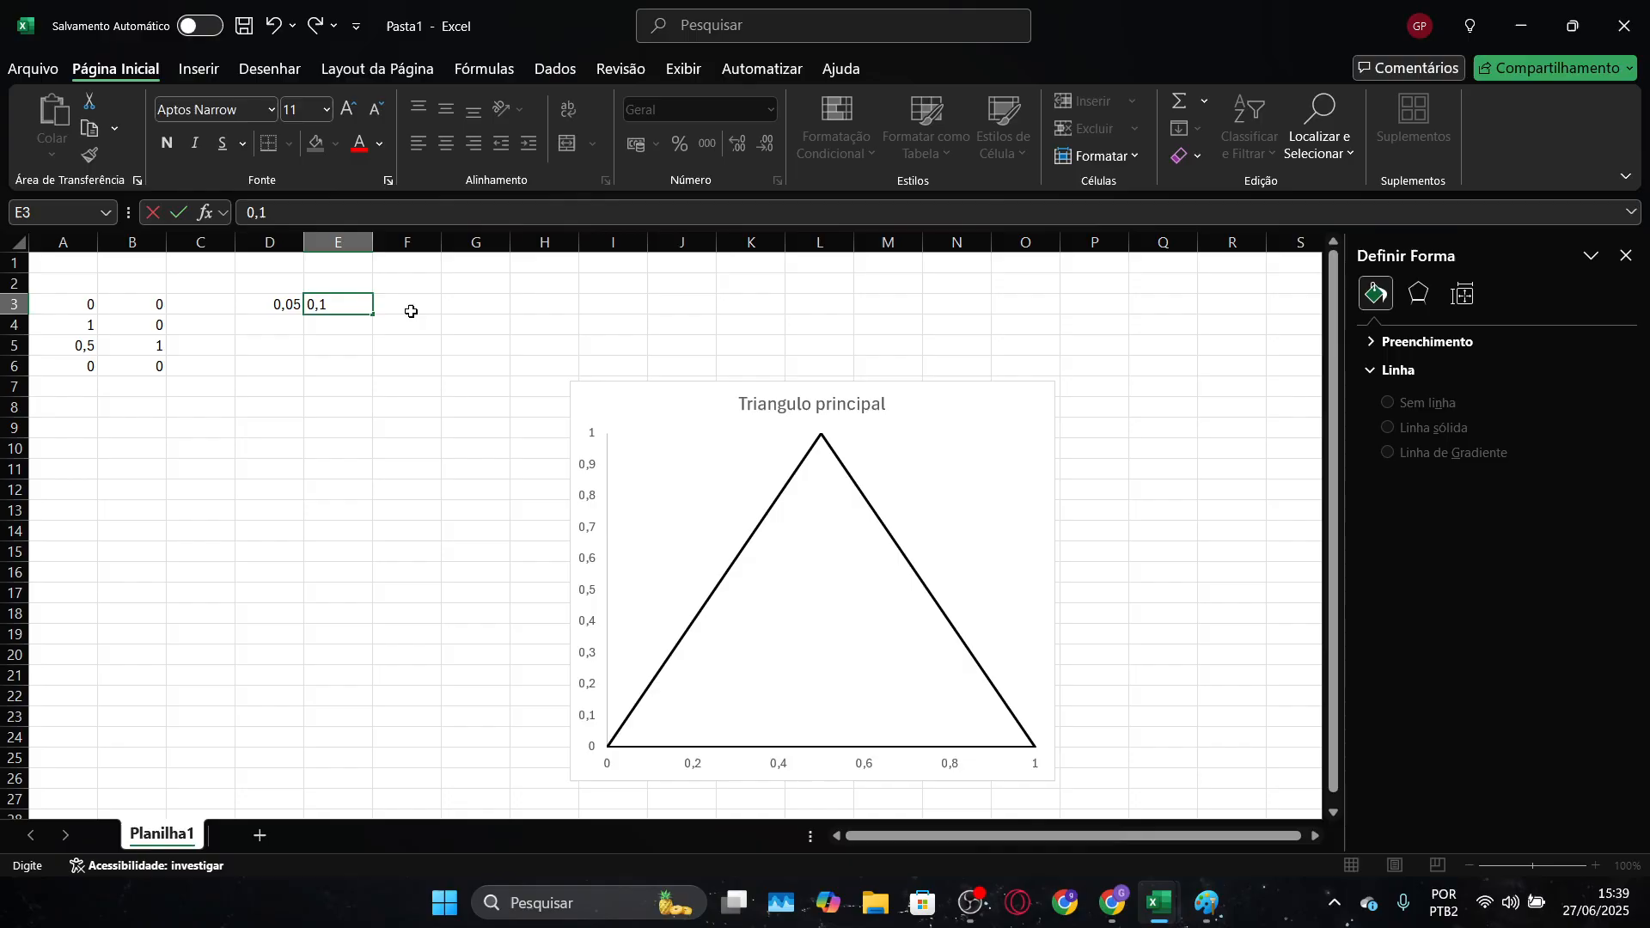
type("1")
key("Return")
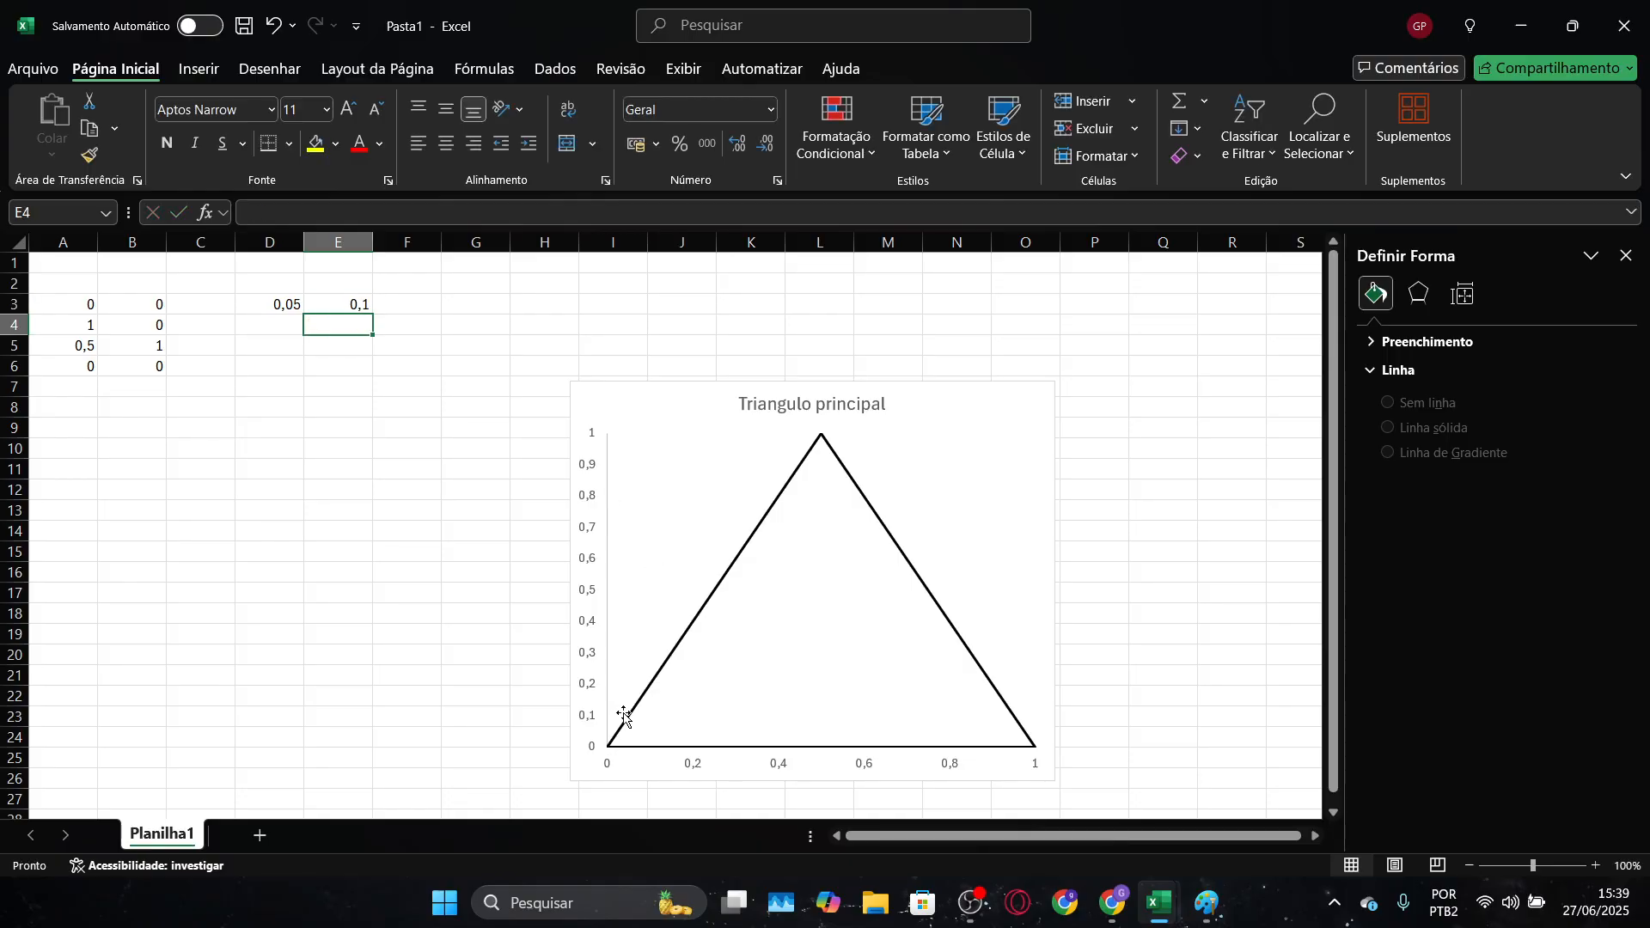
Enter the first grid line's end point as 0,1 in D4 and 0 in E4
mouse_move(629, 723)
left_click(294, 329)
type("0,1")
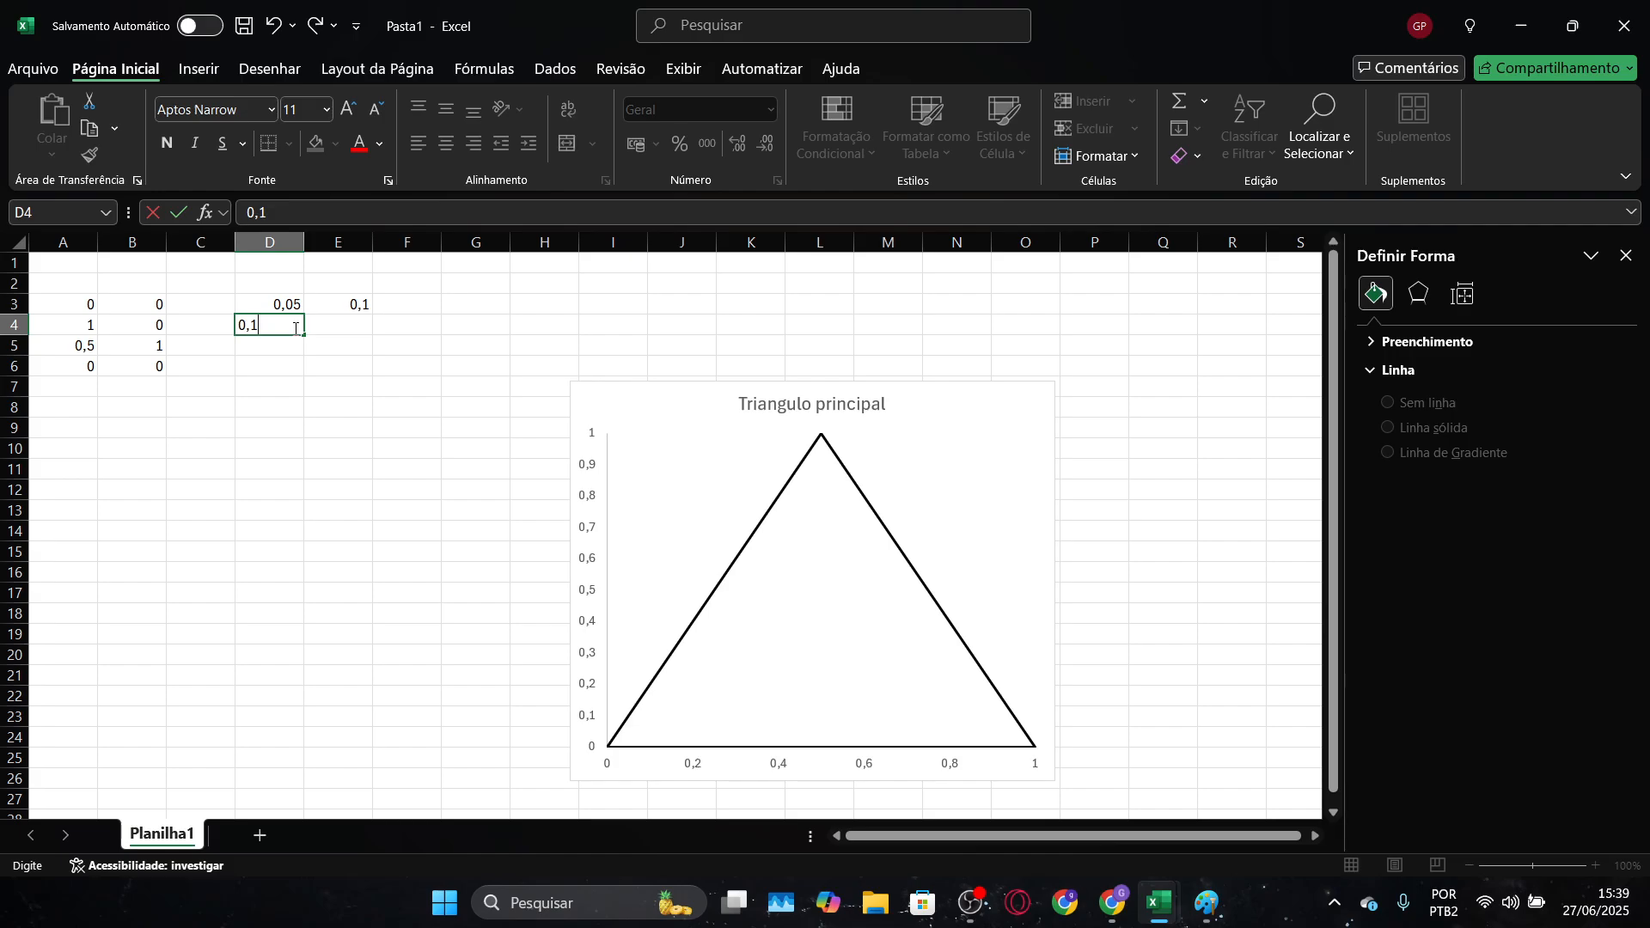
key("Tab")
type("0")
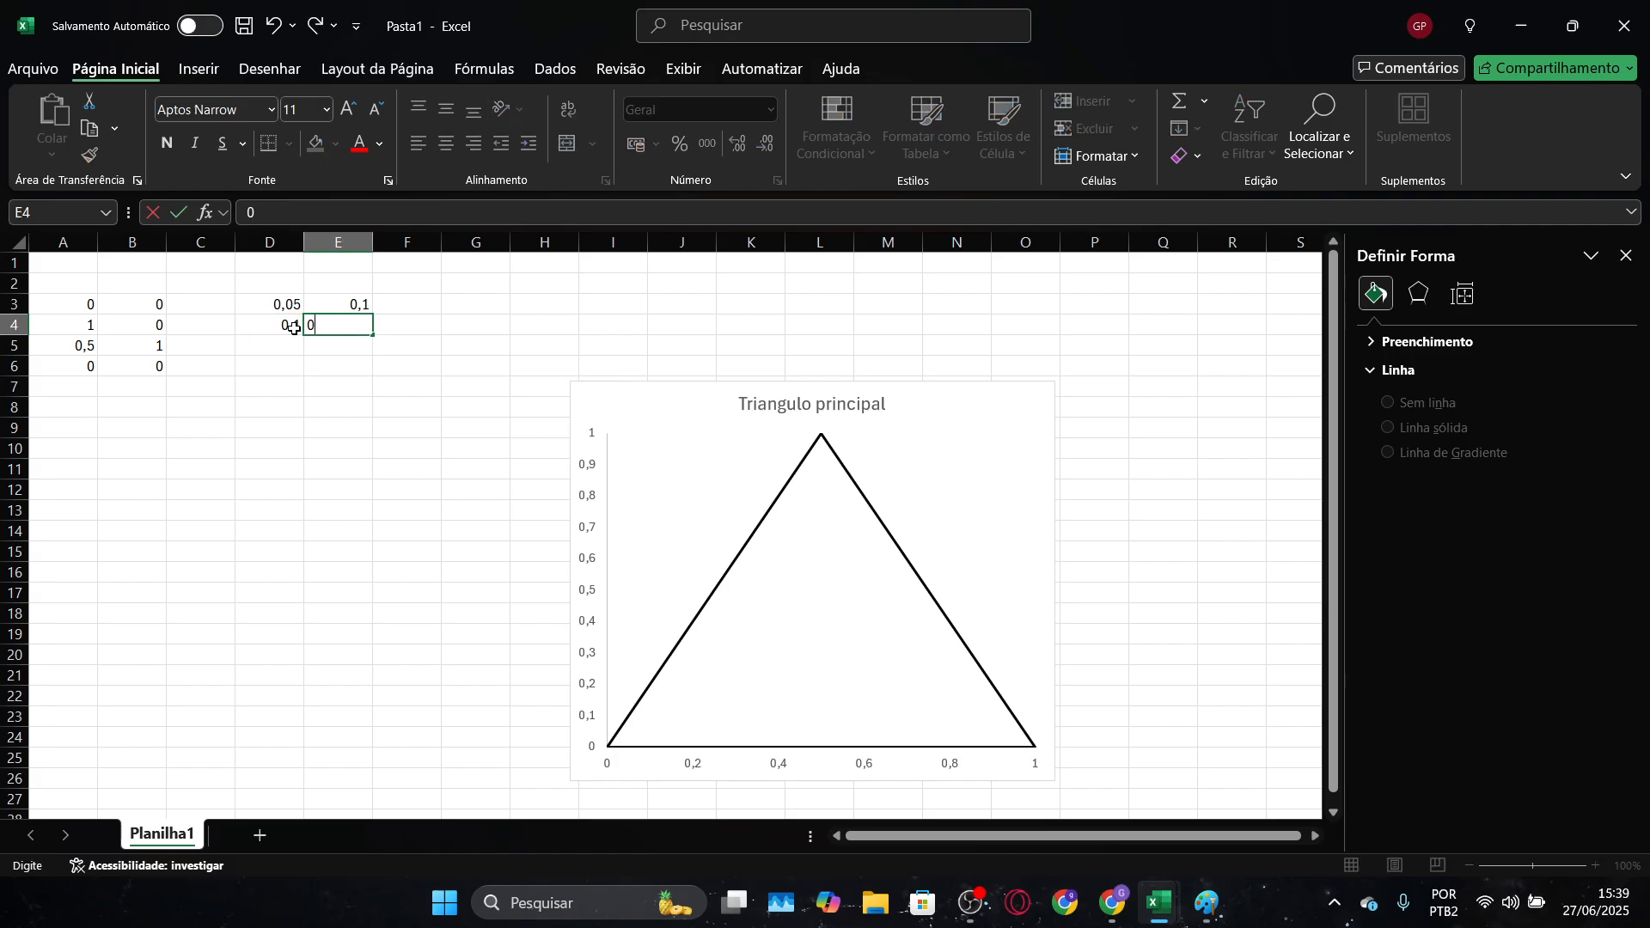
key("Return")
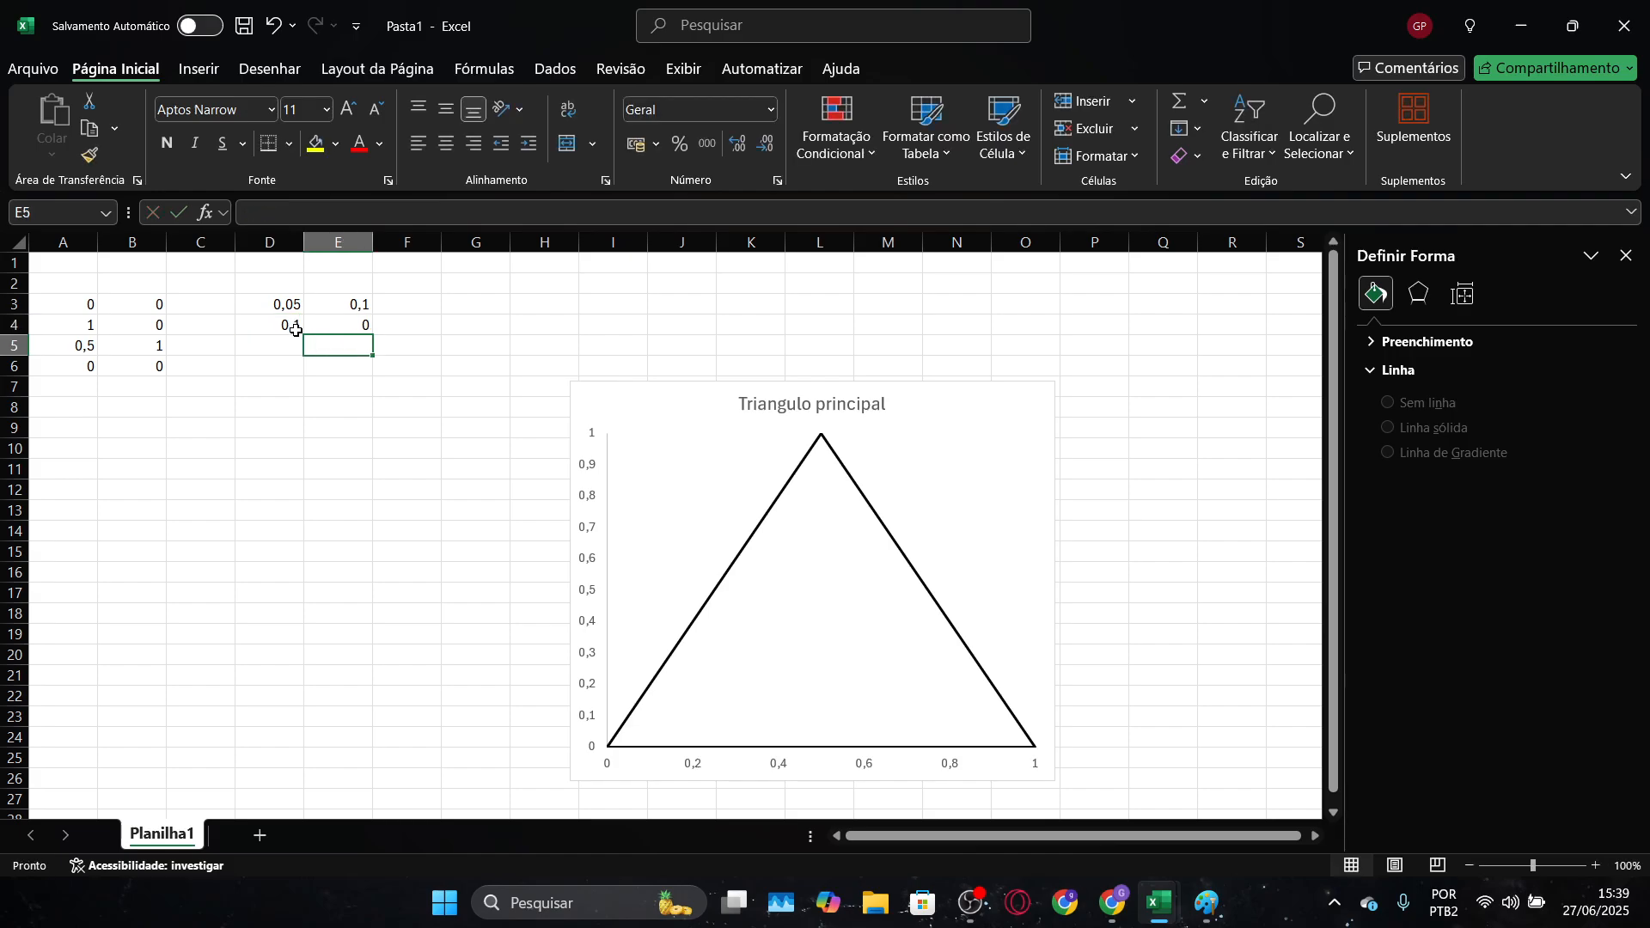
Add a data series named "grade" to the chart with D3:D26 as its X values
left_click(949, 464)
left_click(971, 403)
right_click(970, 404)
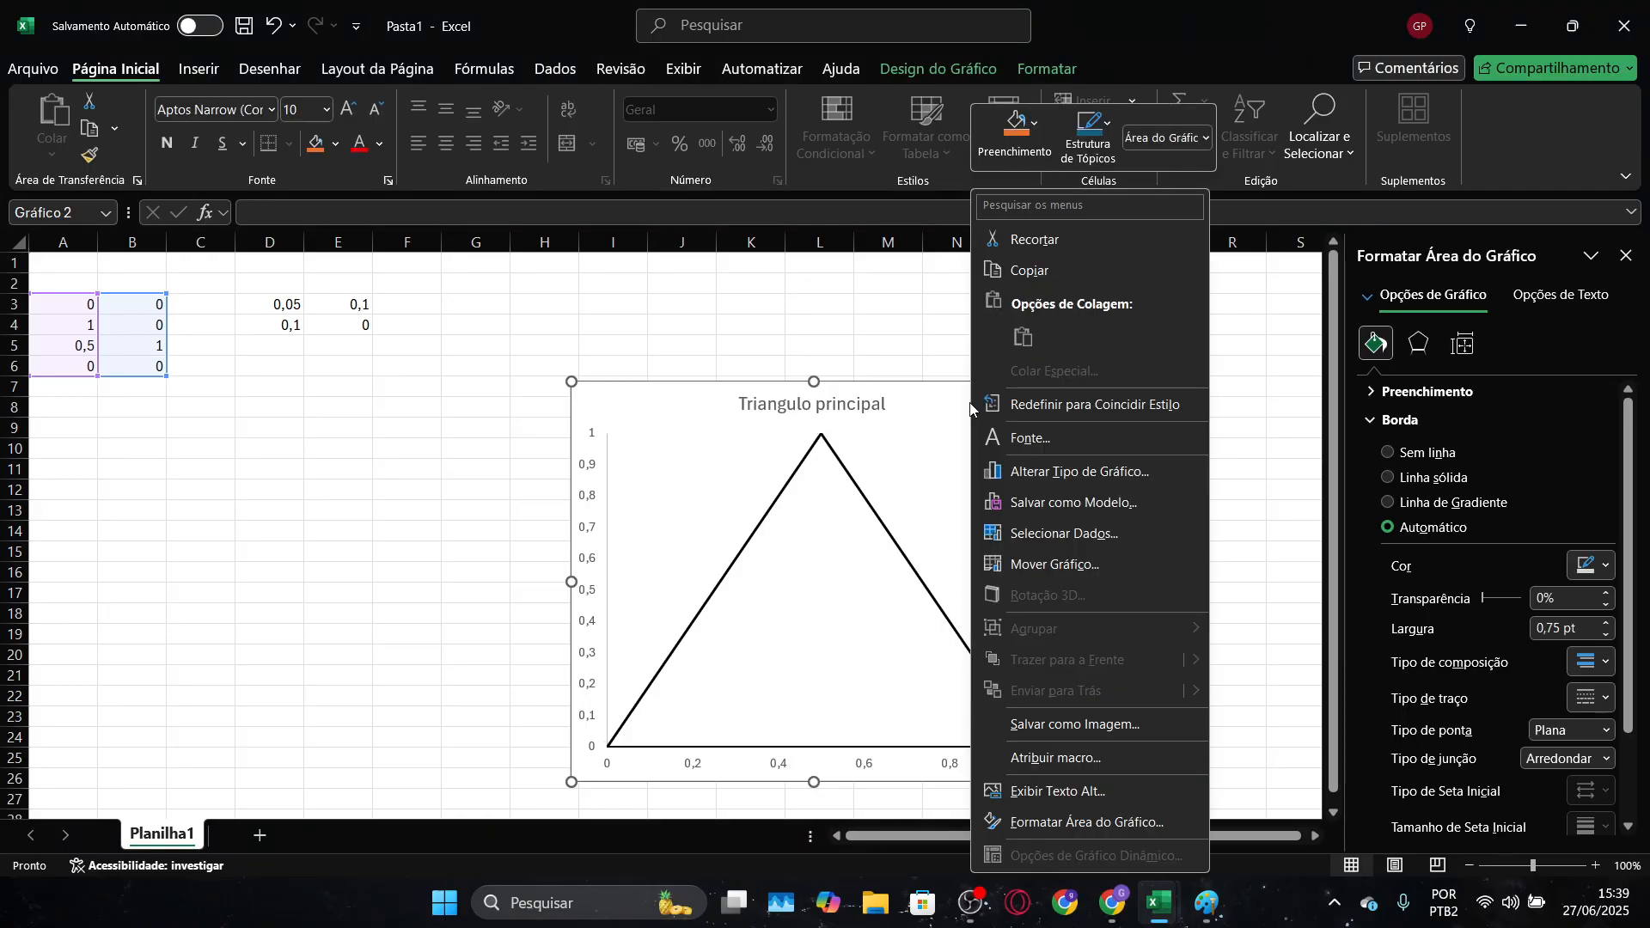
left_click(1066, 535)
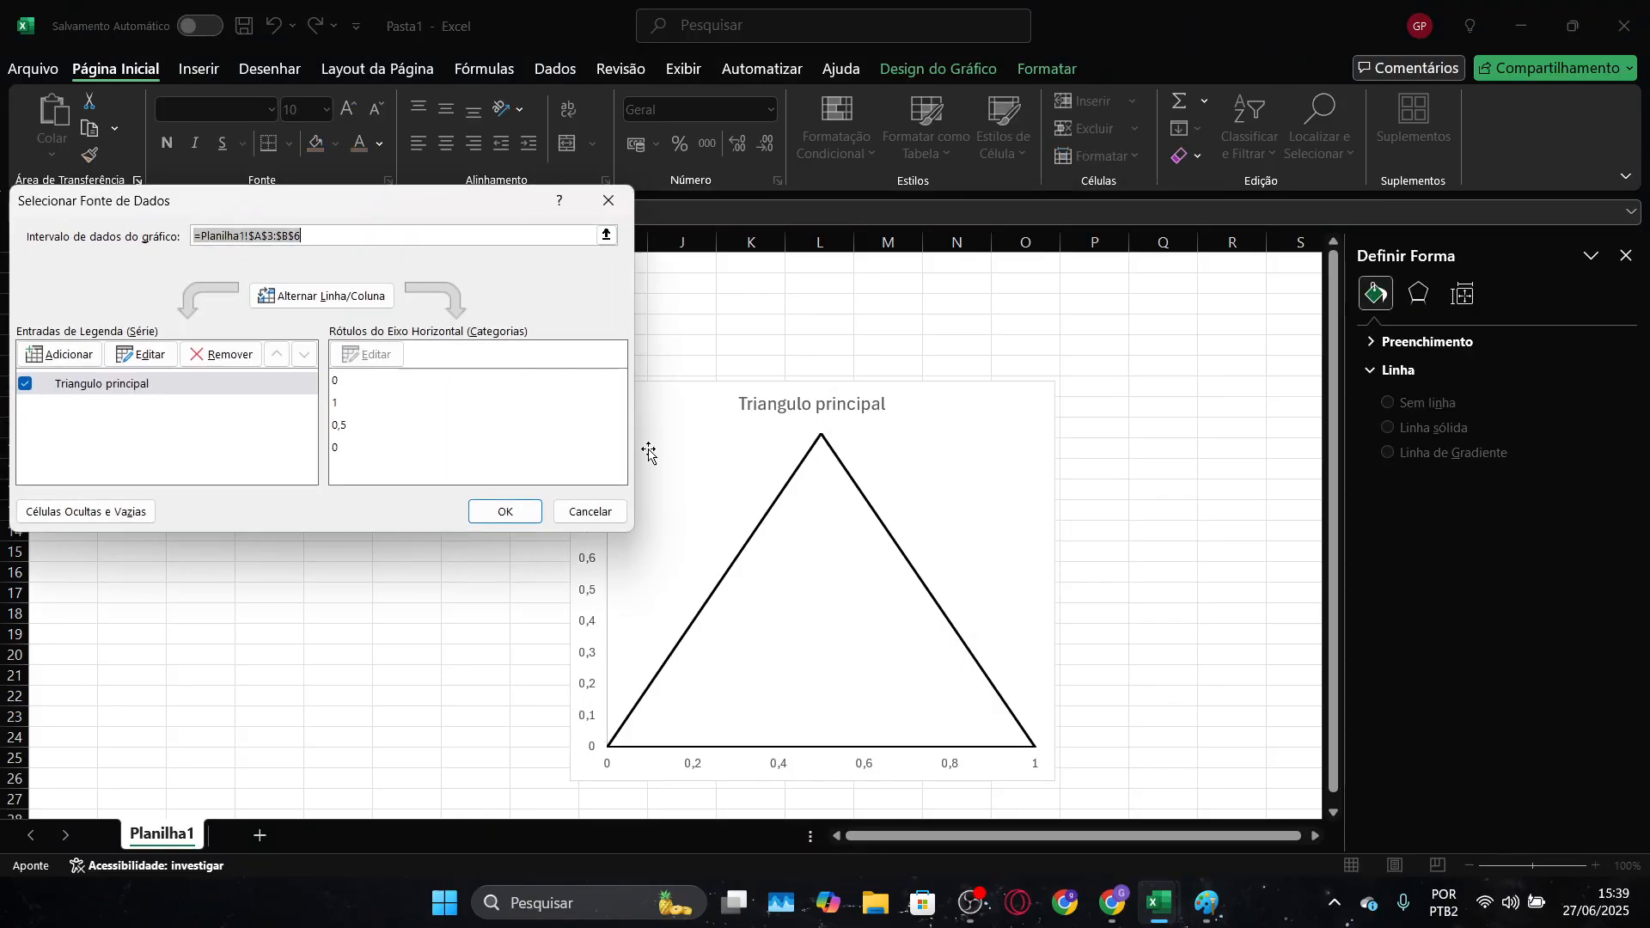
left_click(59, 354)
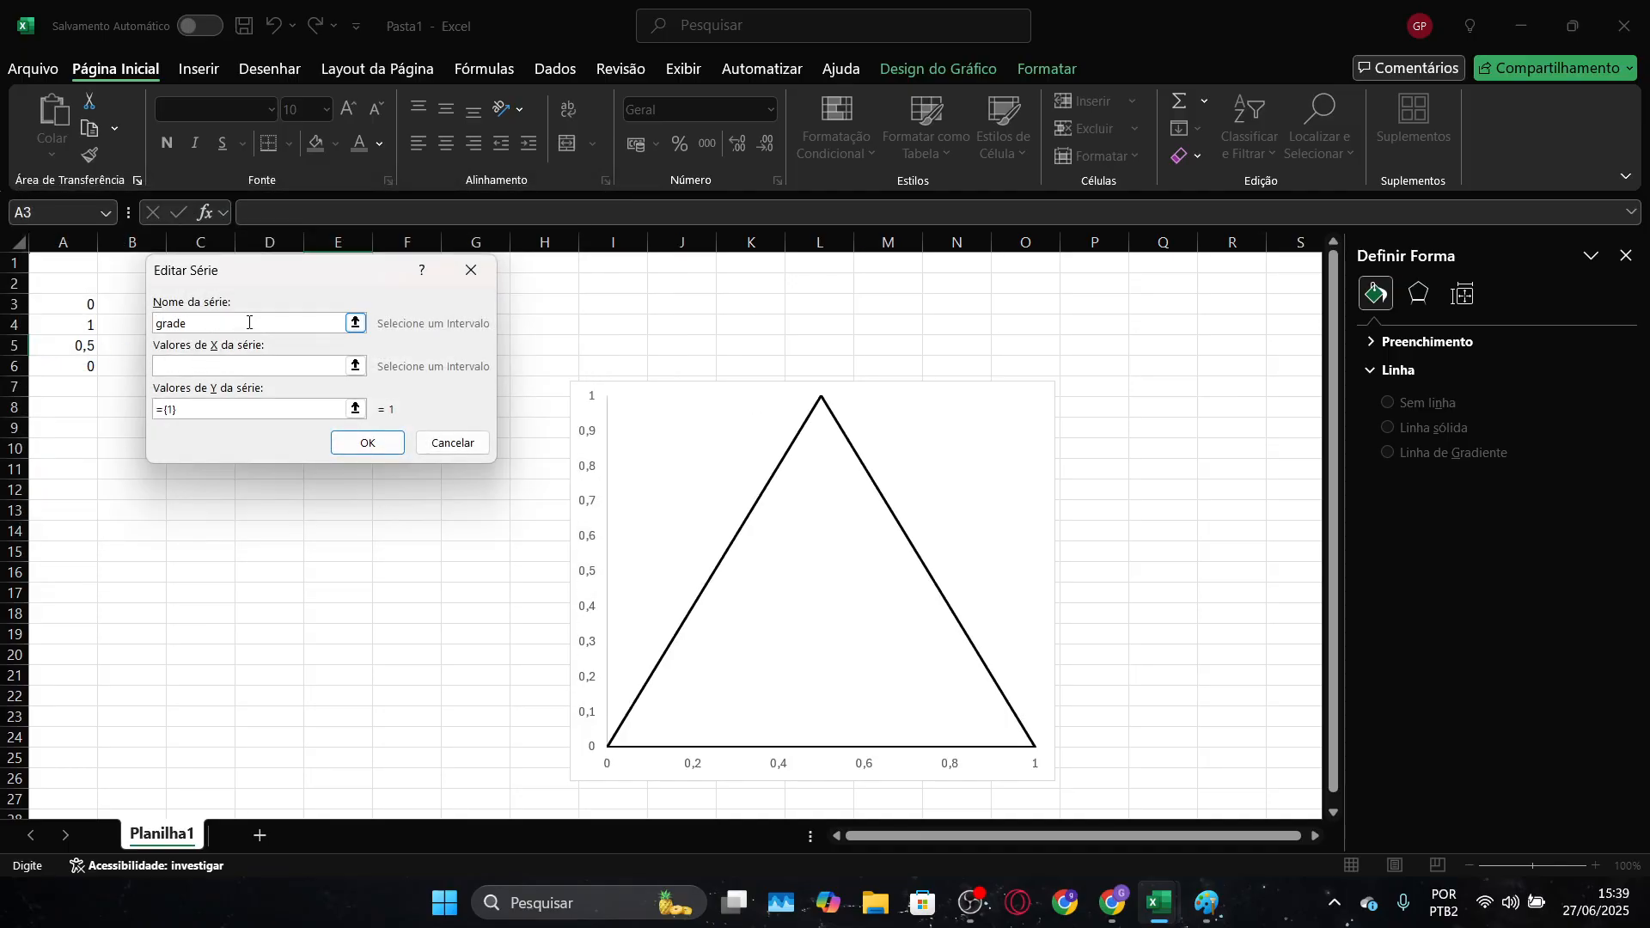
left_click(355, 365)
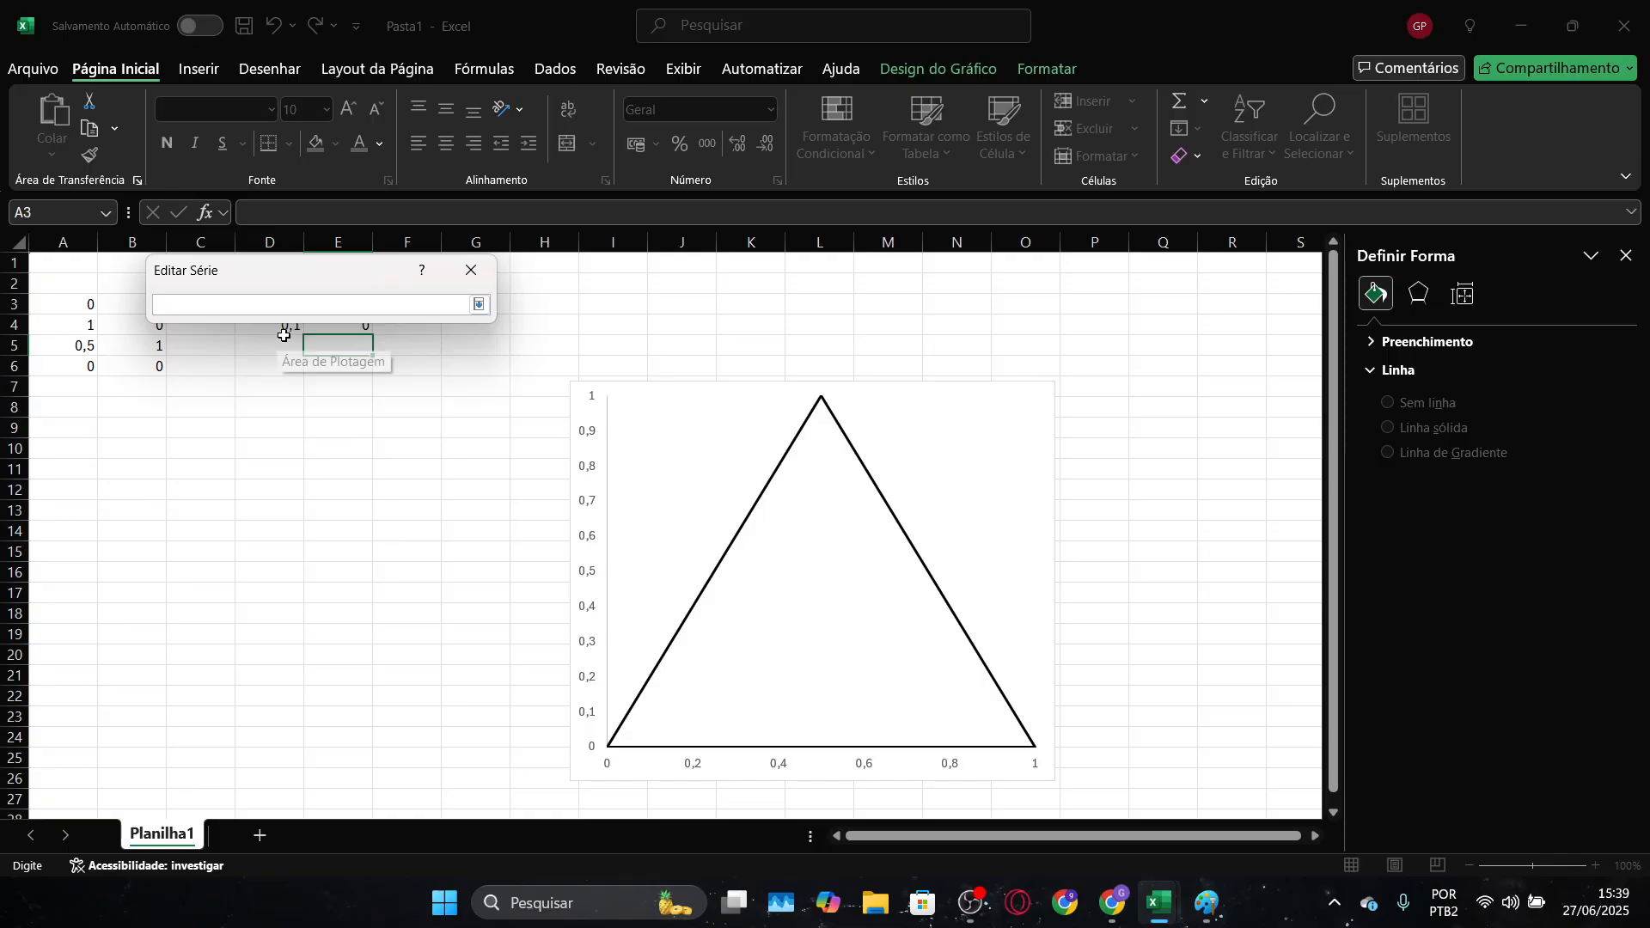
left_click_drag(292, 307, 295, 781)
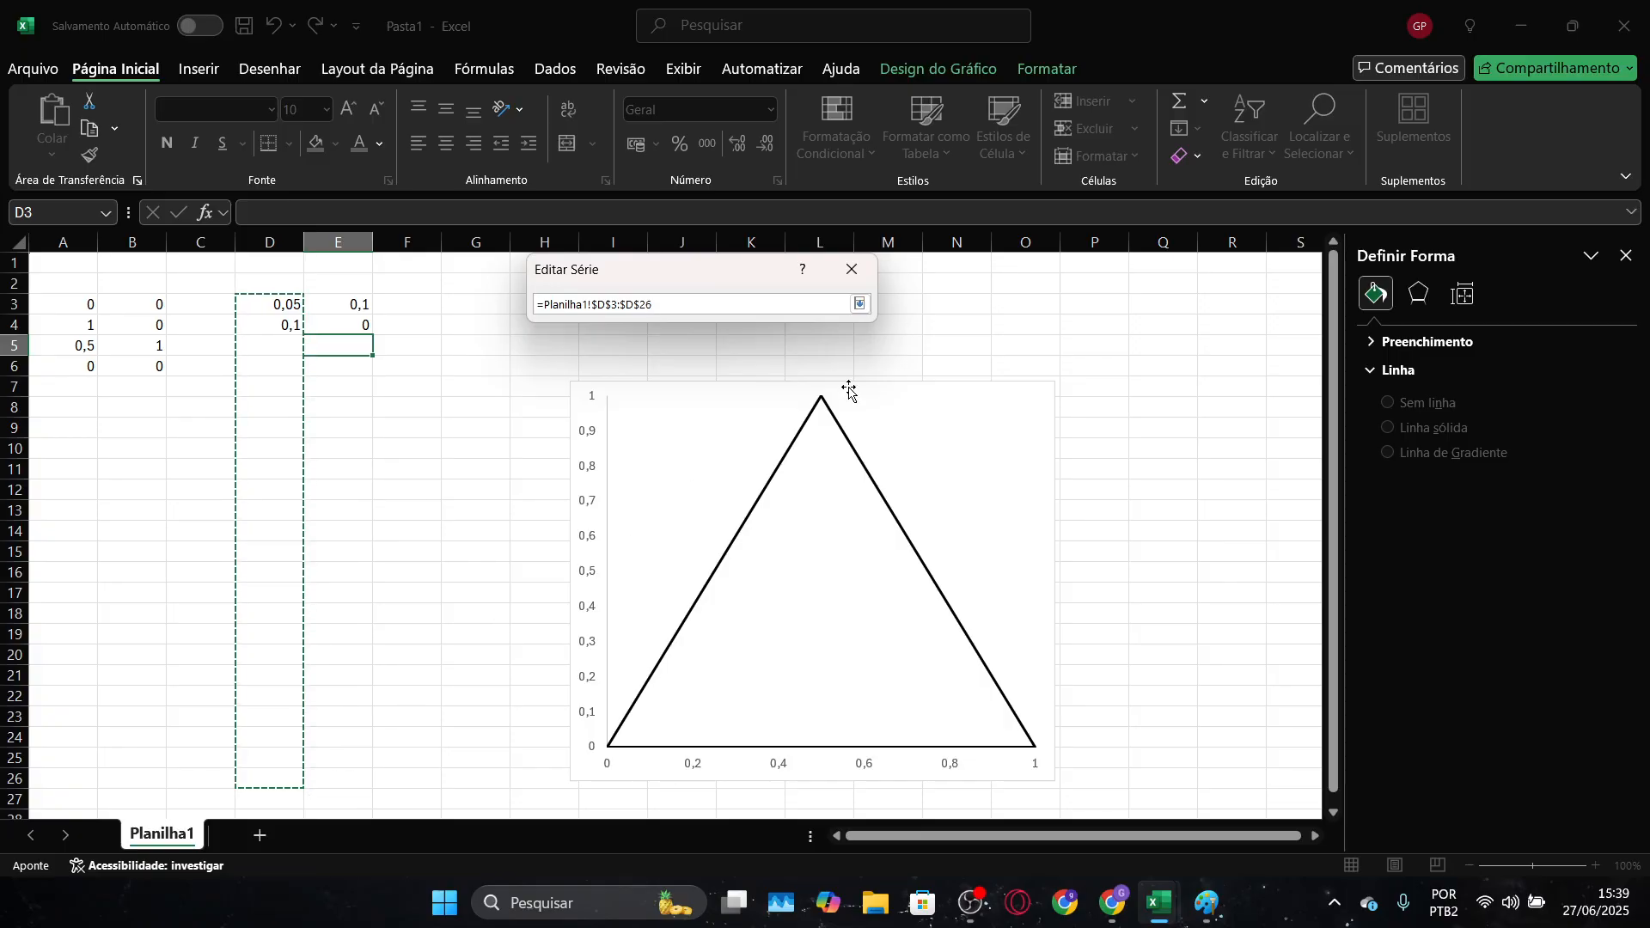
left_click(860, 303)
Set the "grade" series' Y values to E3:E25 and apply the chart's data selection
left_click(736, 409)
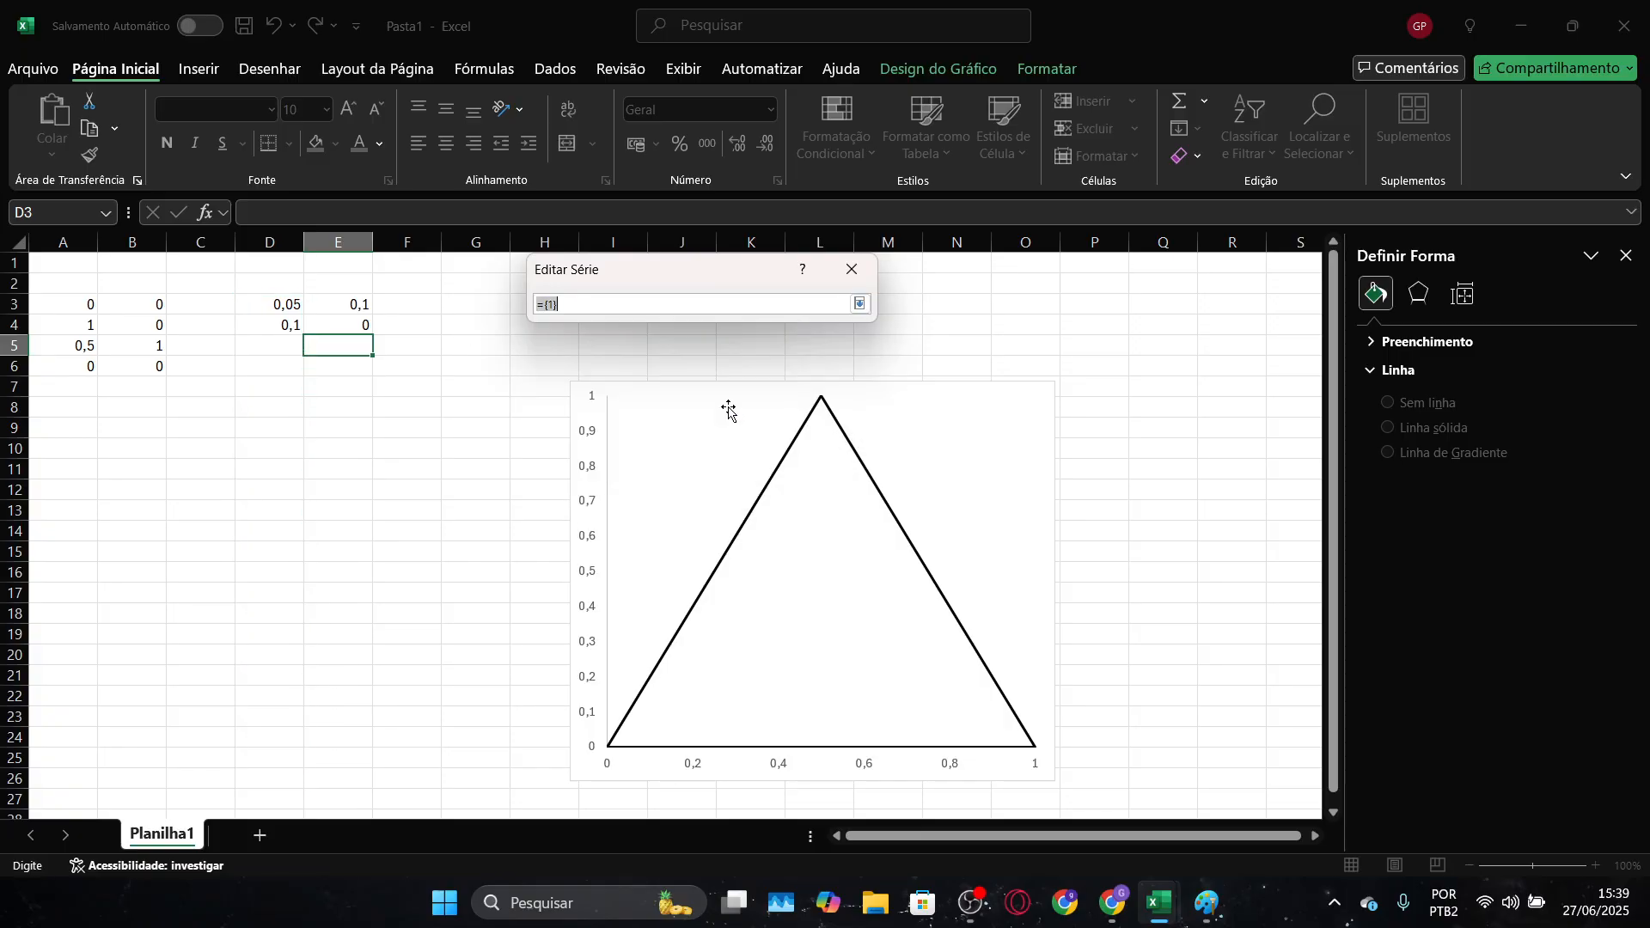
left_click_drag(338, 304, 339, 757)
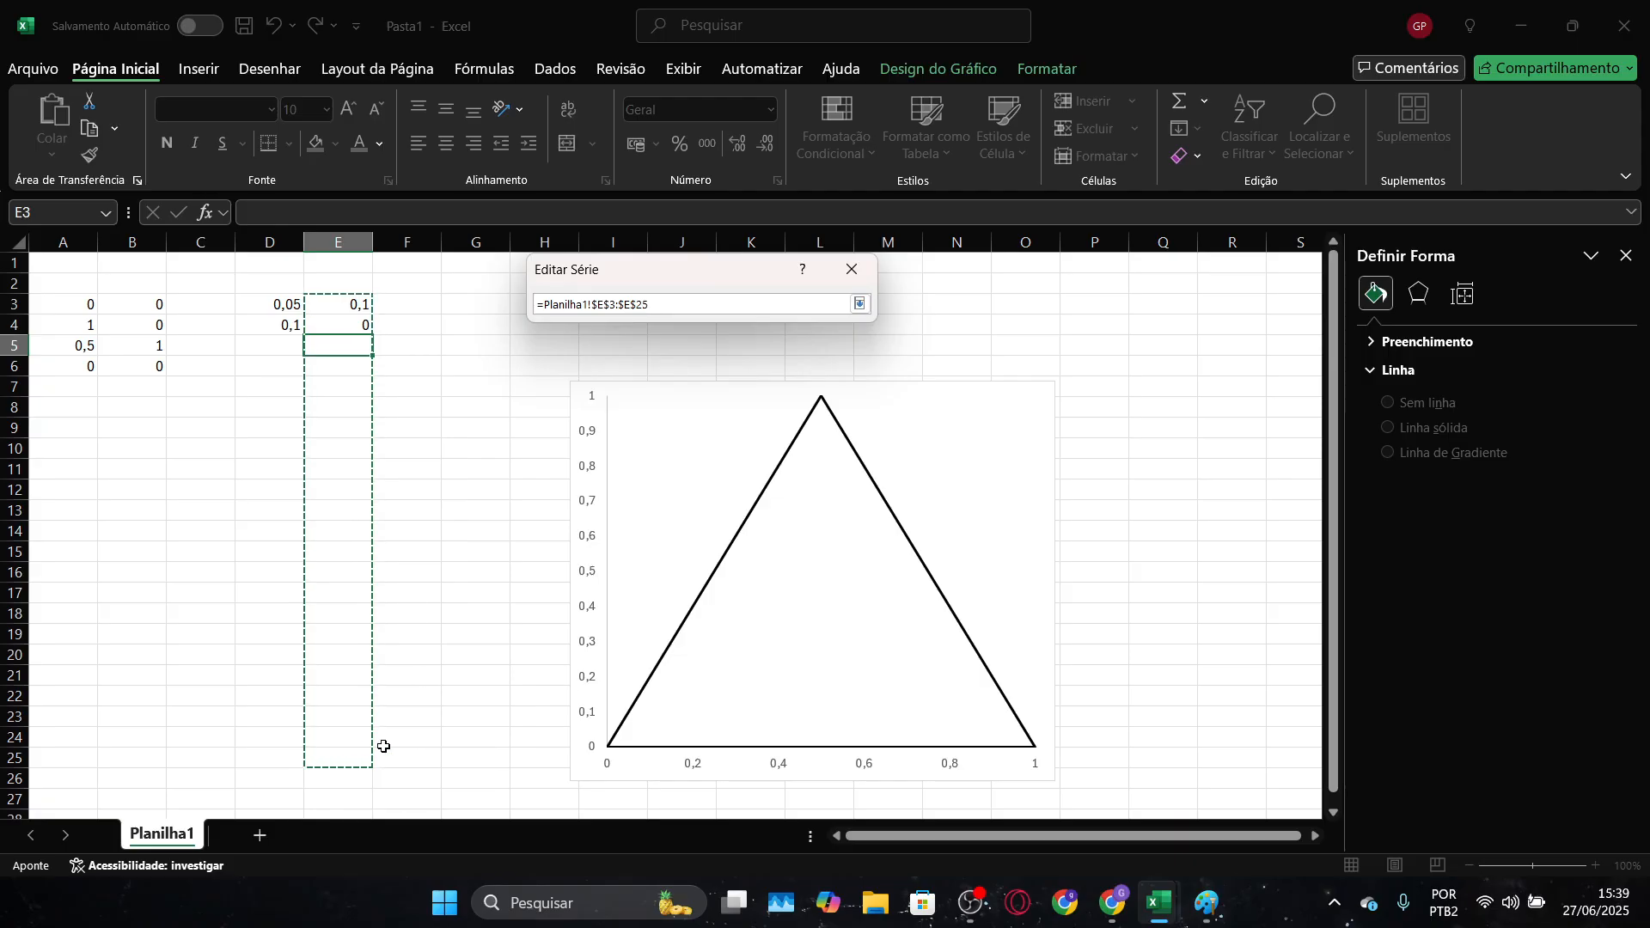
key("Return")
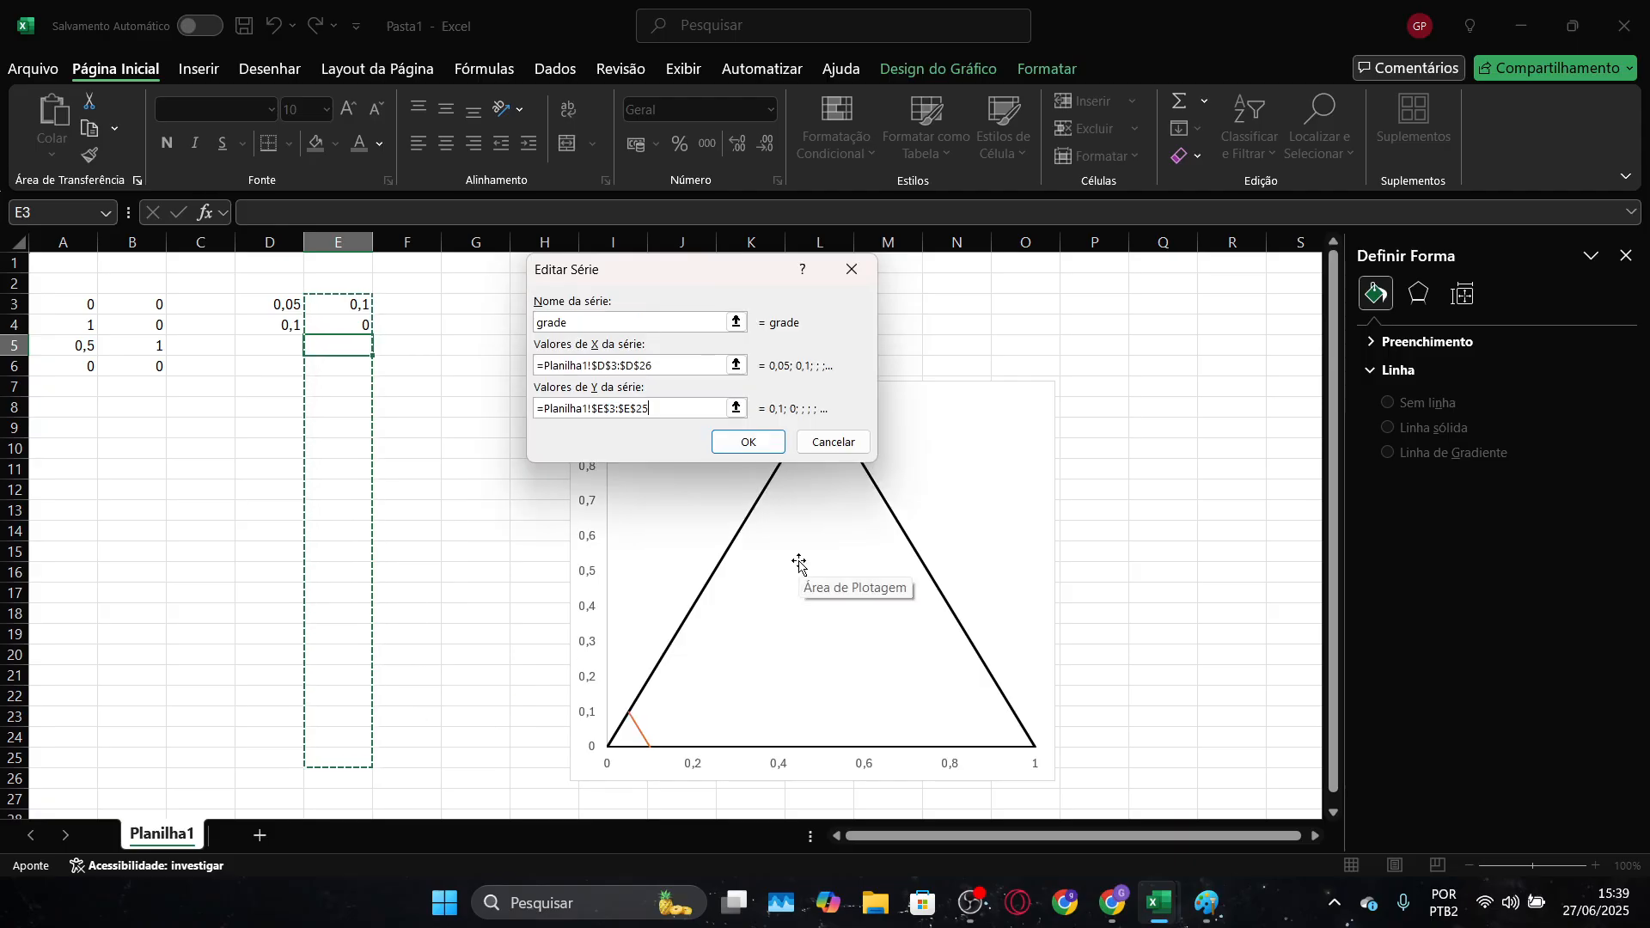
left_click(744, 441)
left_click_drag(357, 200, 1052, 232)
left_click(1201, 544)
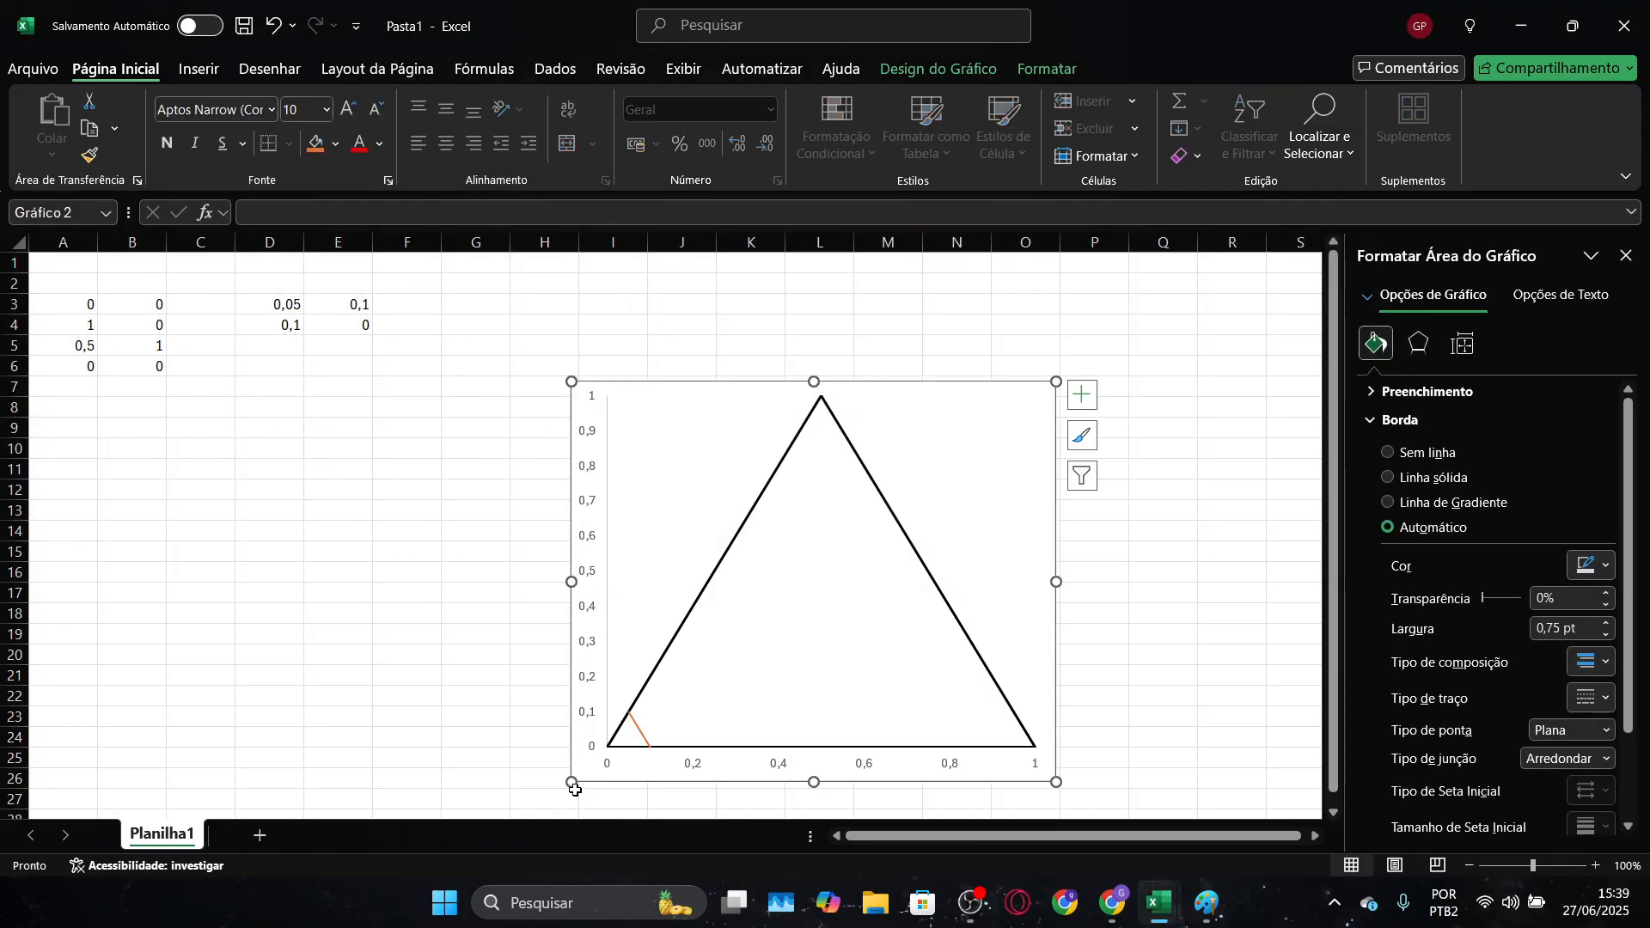
Set the major unit of the chart's horizontal axis to 0,1
left_click(698, 768)
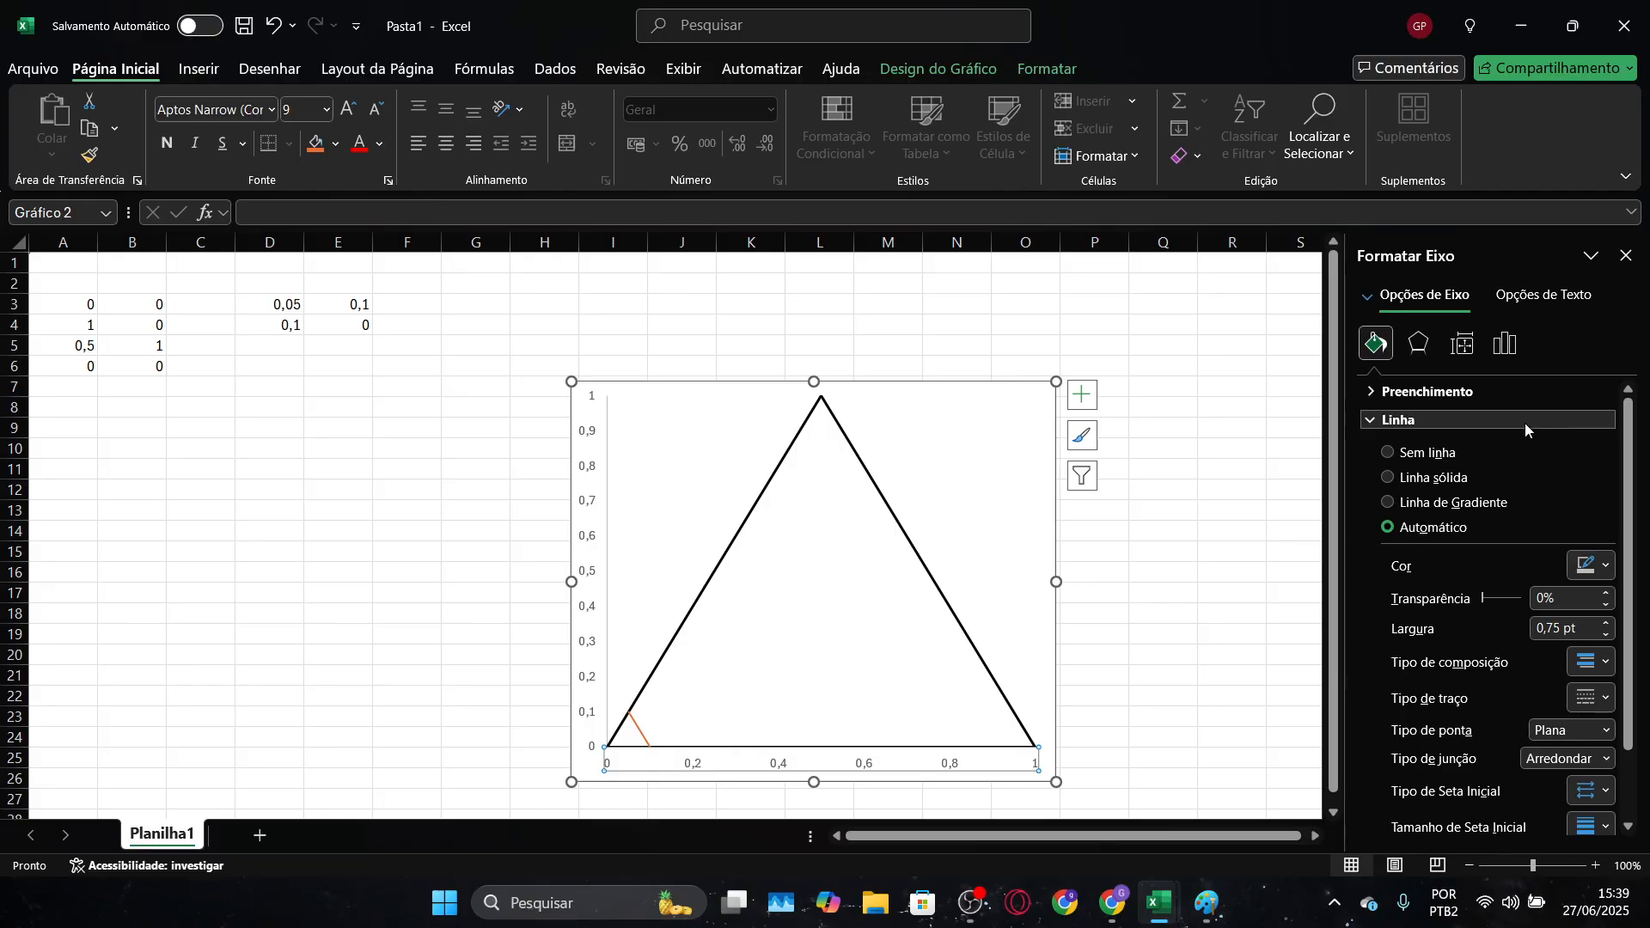
left_click(1505, 343)
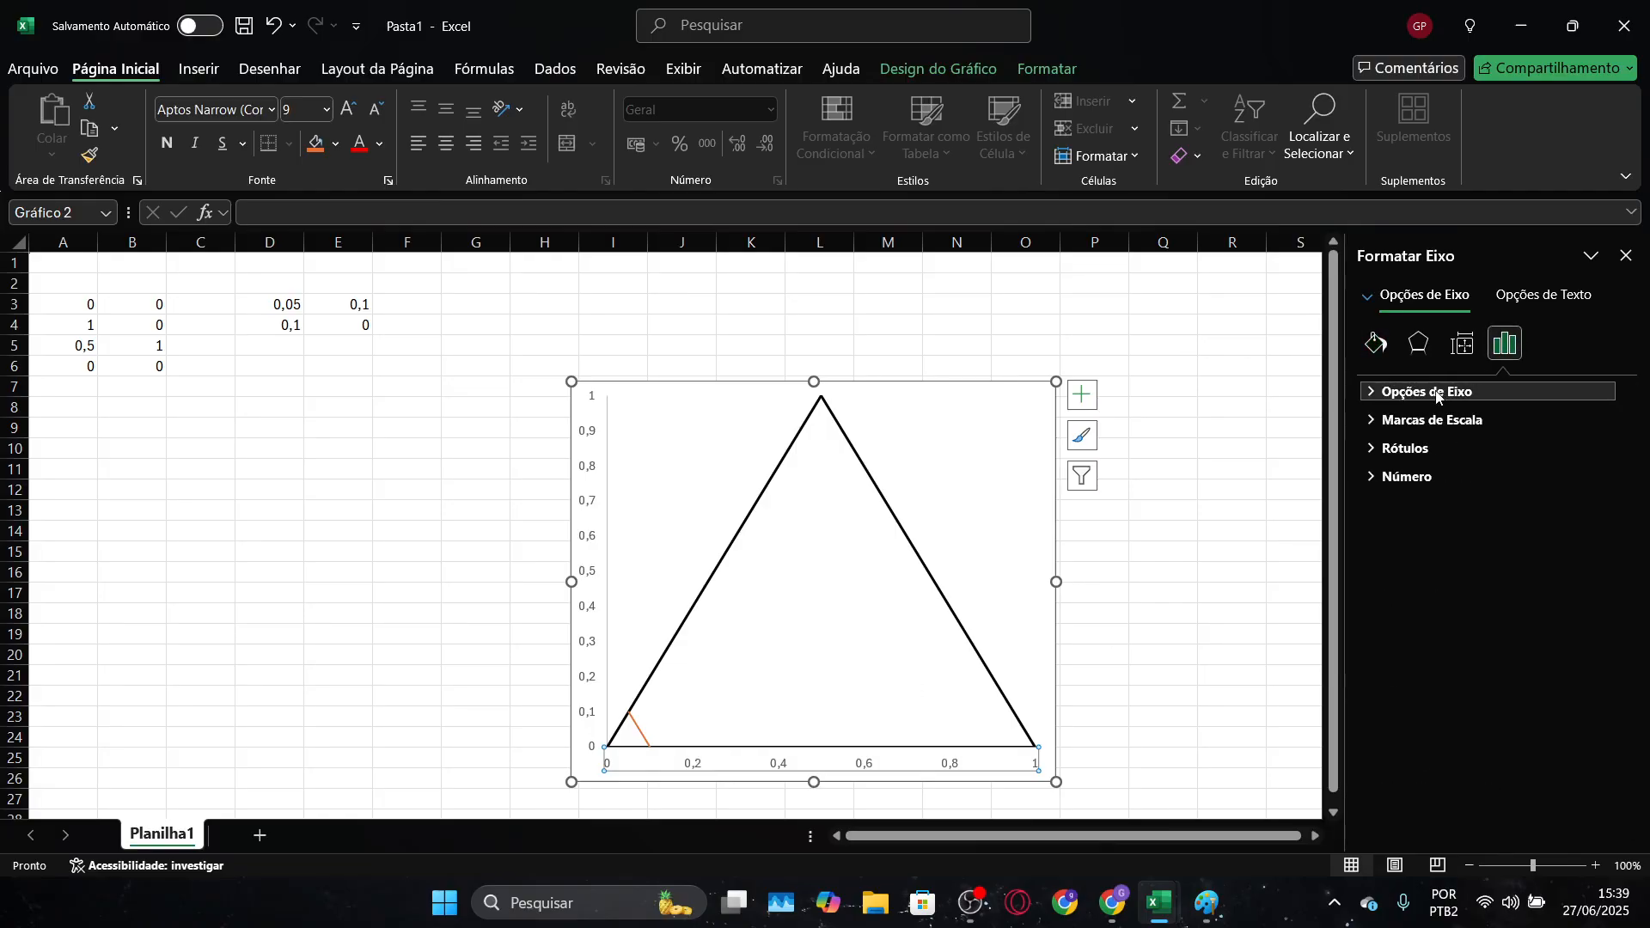
left_click(1433, 416)
left_click(1436, 397)
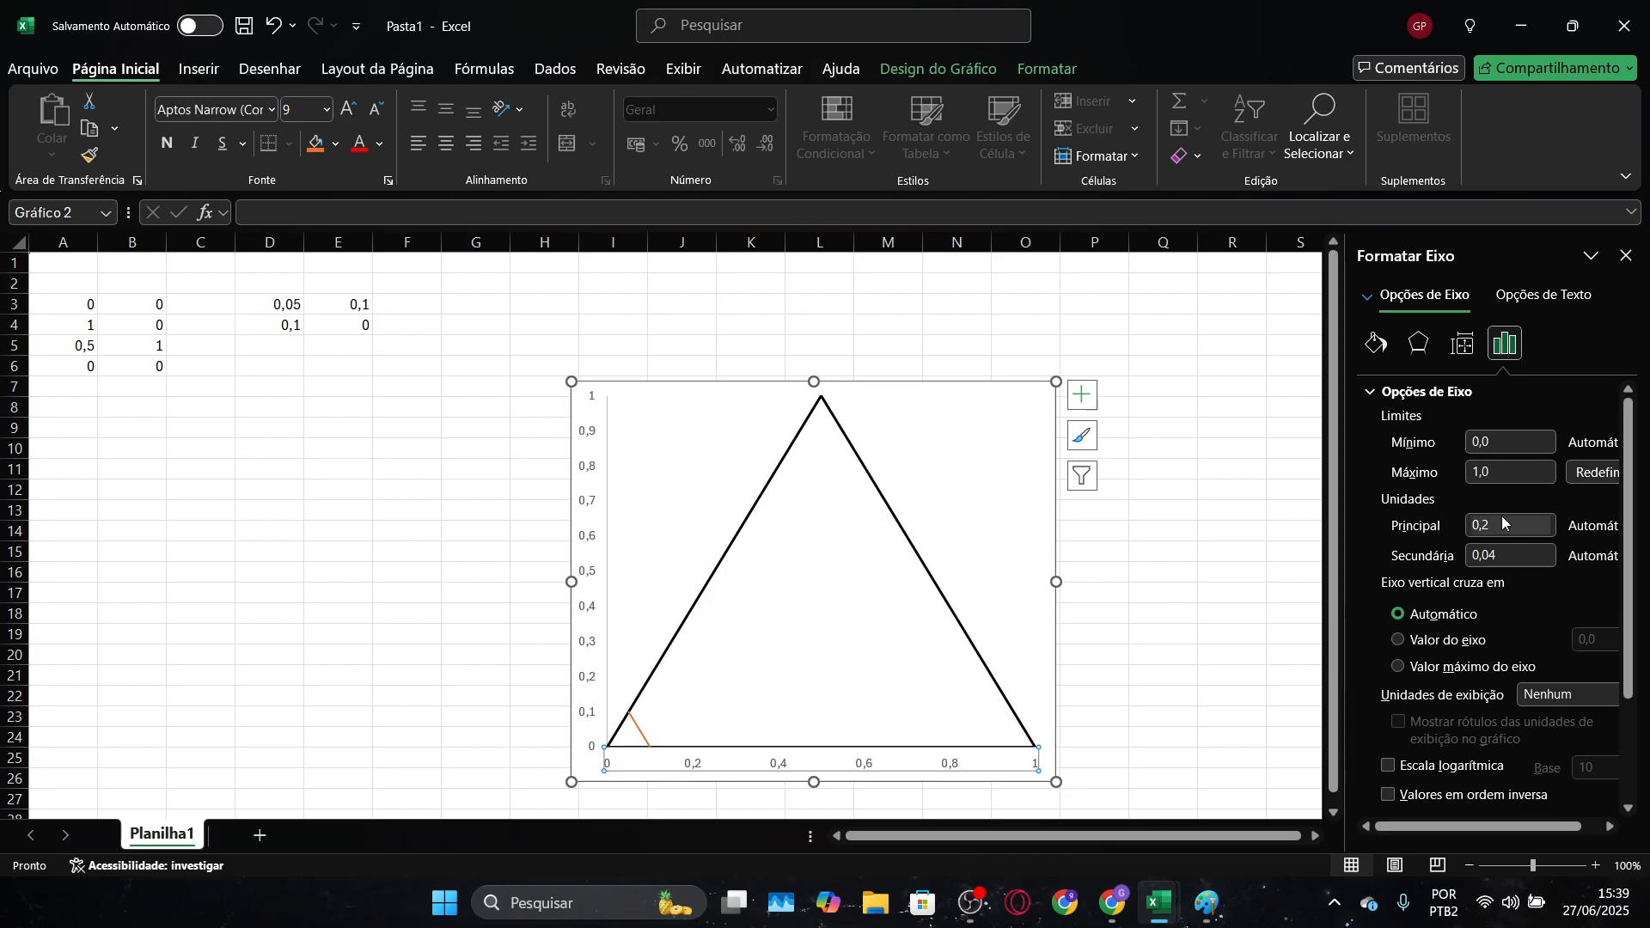
left_click(1495, 529)
type("1")
key("Return")
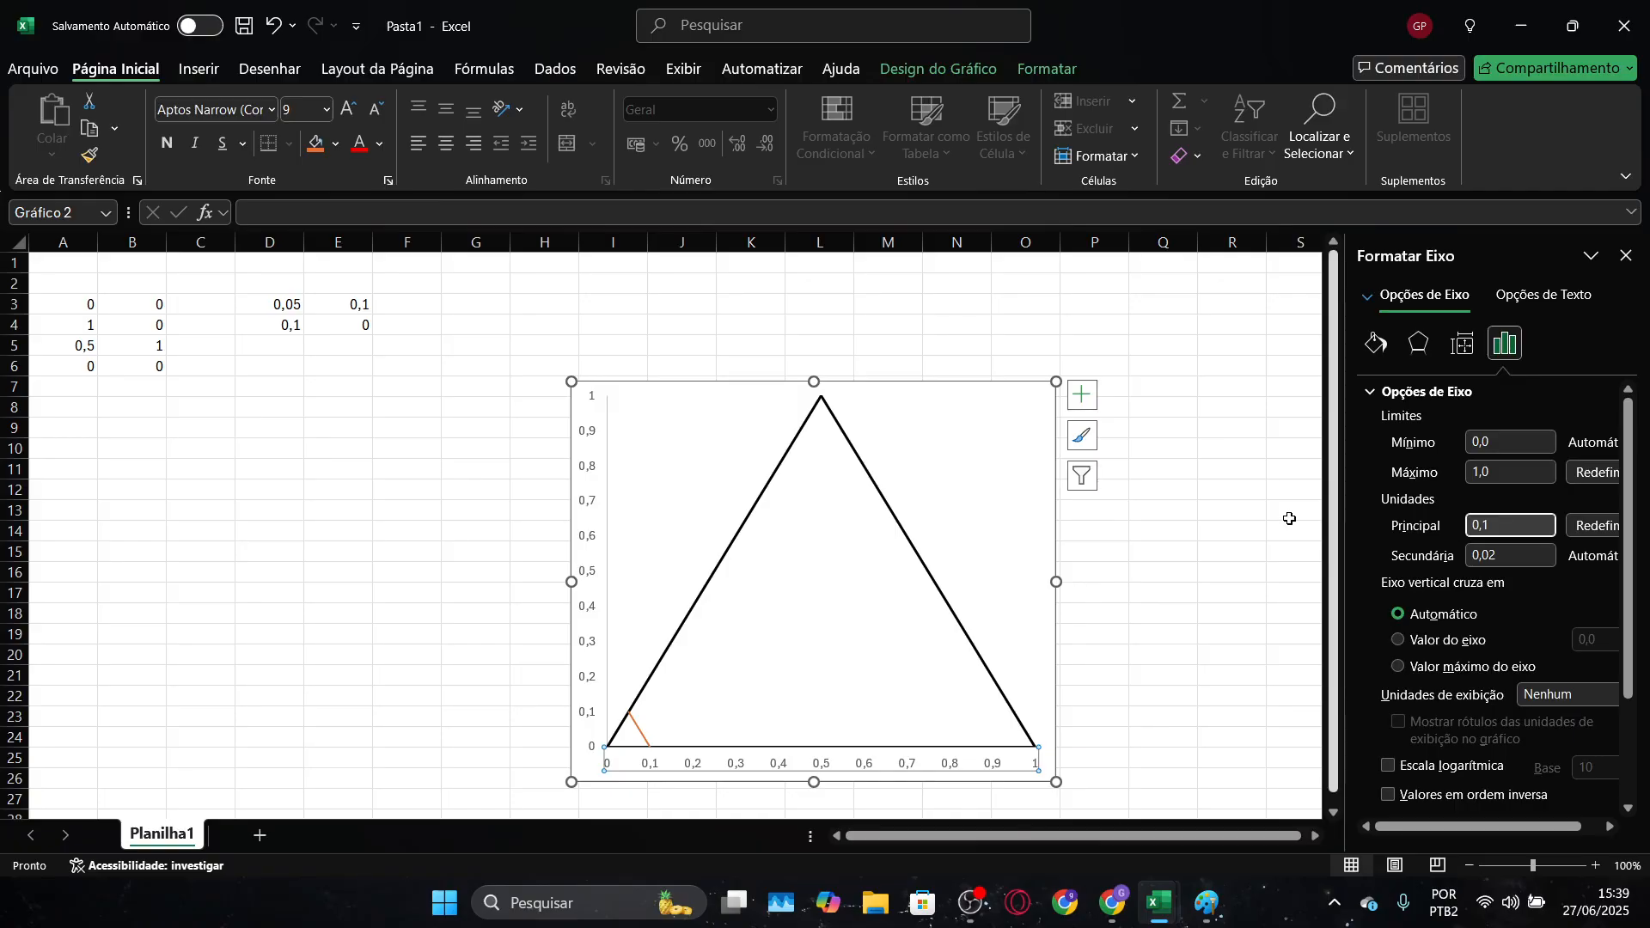
Examine on the chart where the first grid line meets the triangle's sloping side and its base
scroll(1165, 699, "up", 3, "ctrl")
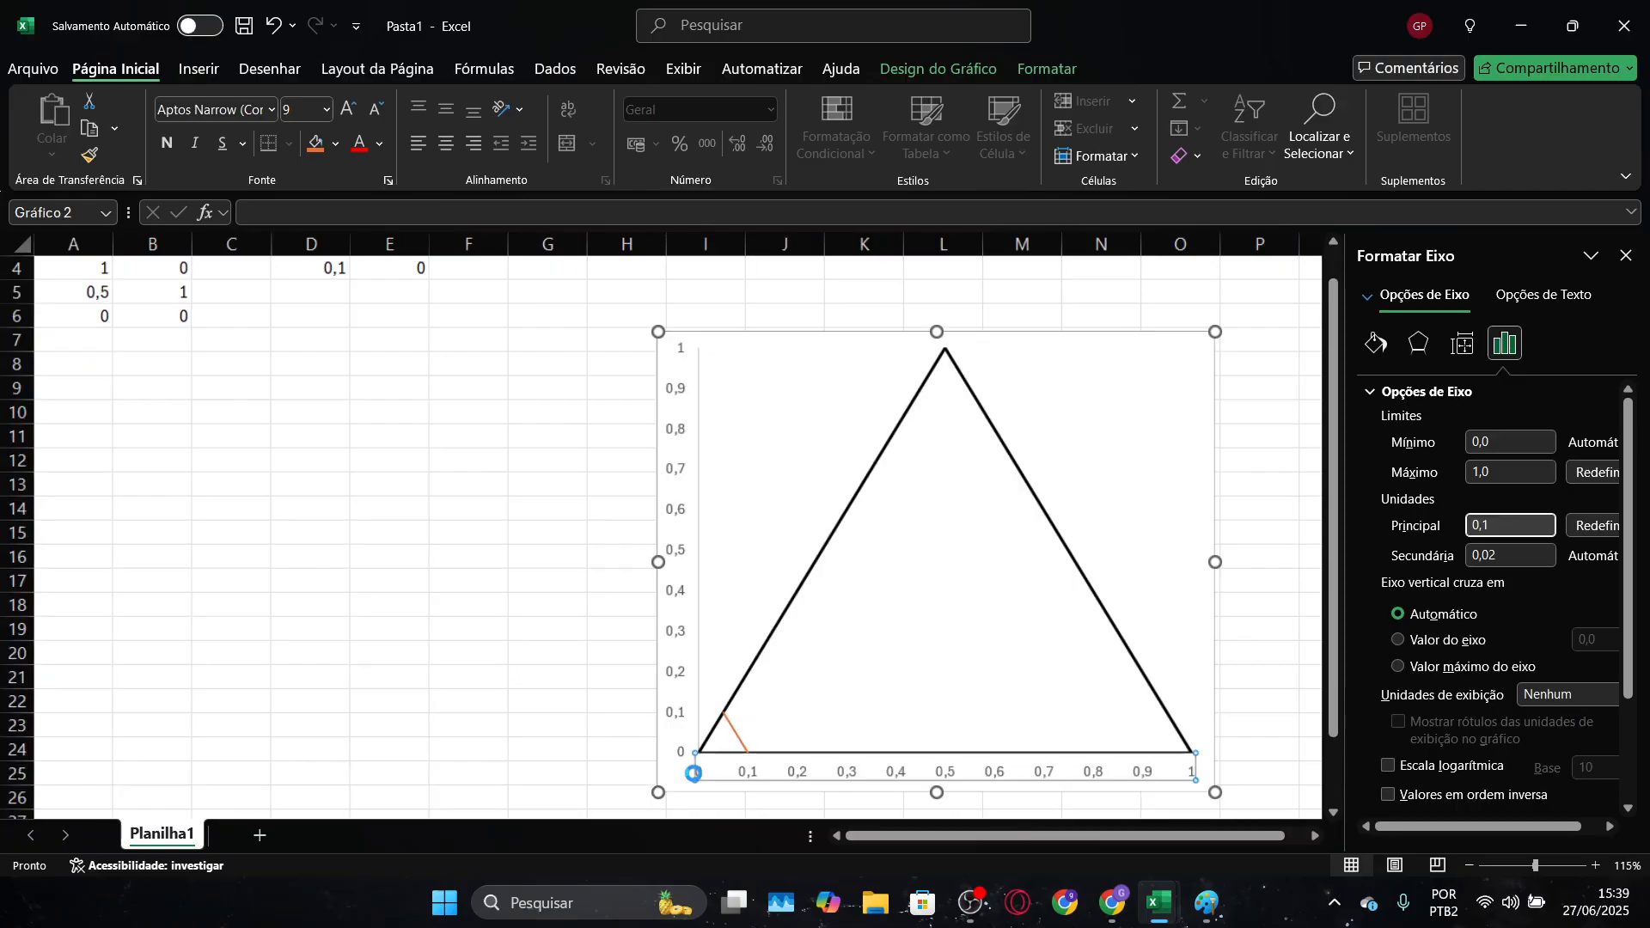
scroll(810, 707, "down", 4)
left_click(1007, 743)
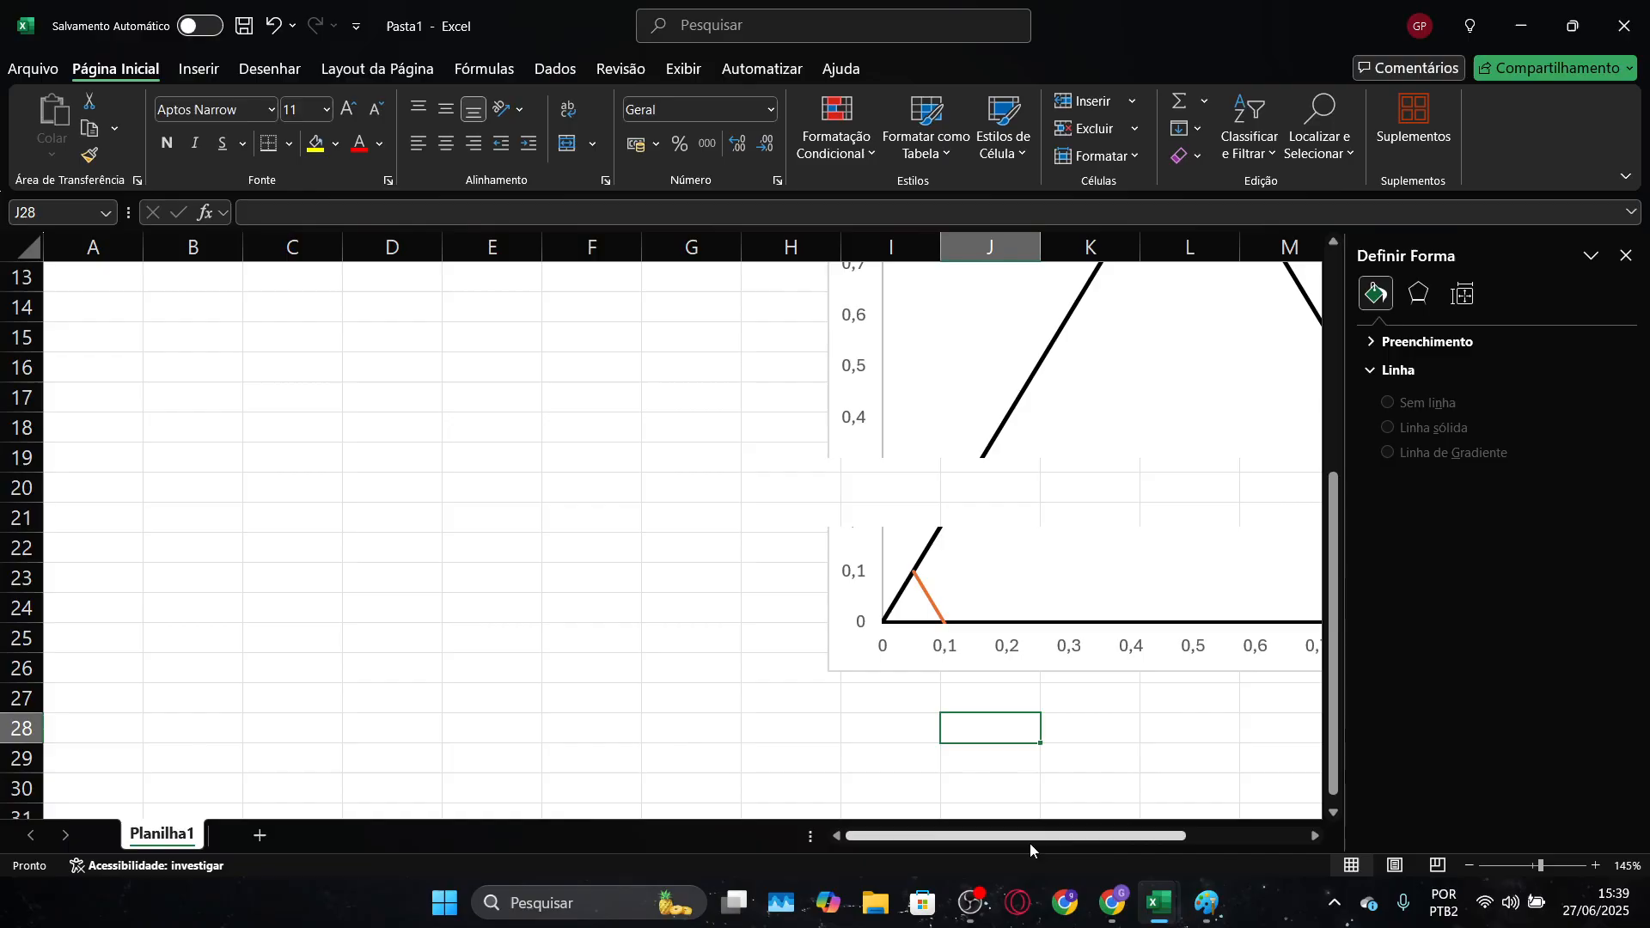
left_click_drag(1029, 838, 1096, 838)
scroll(946, 756, "up", 2)
scroll(947, 755, "down", 2)
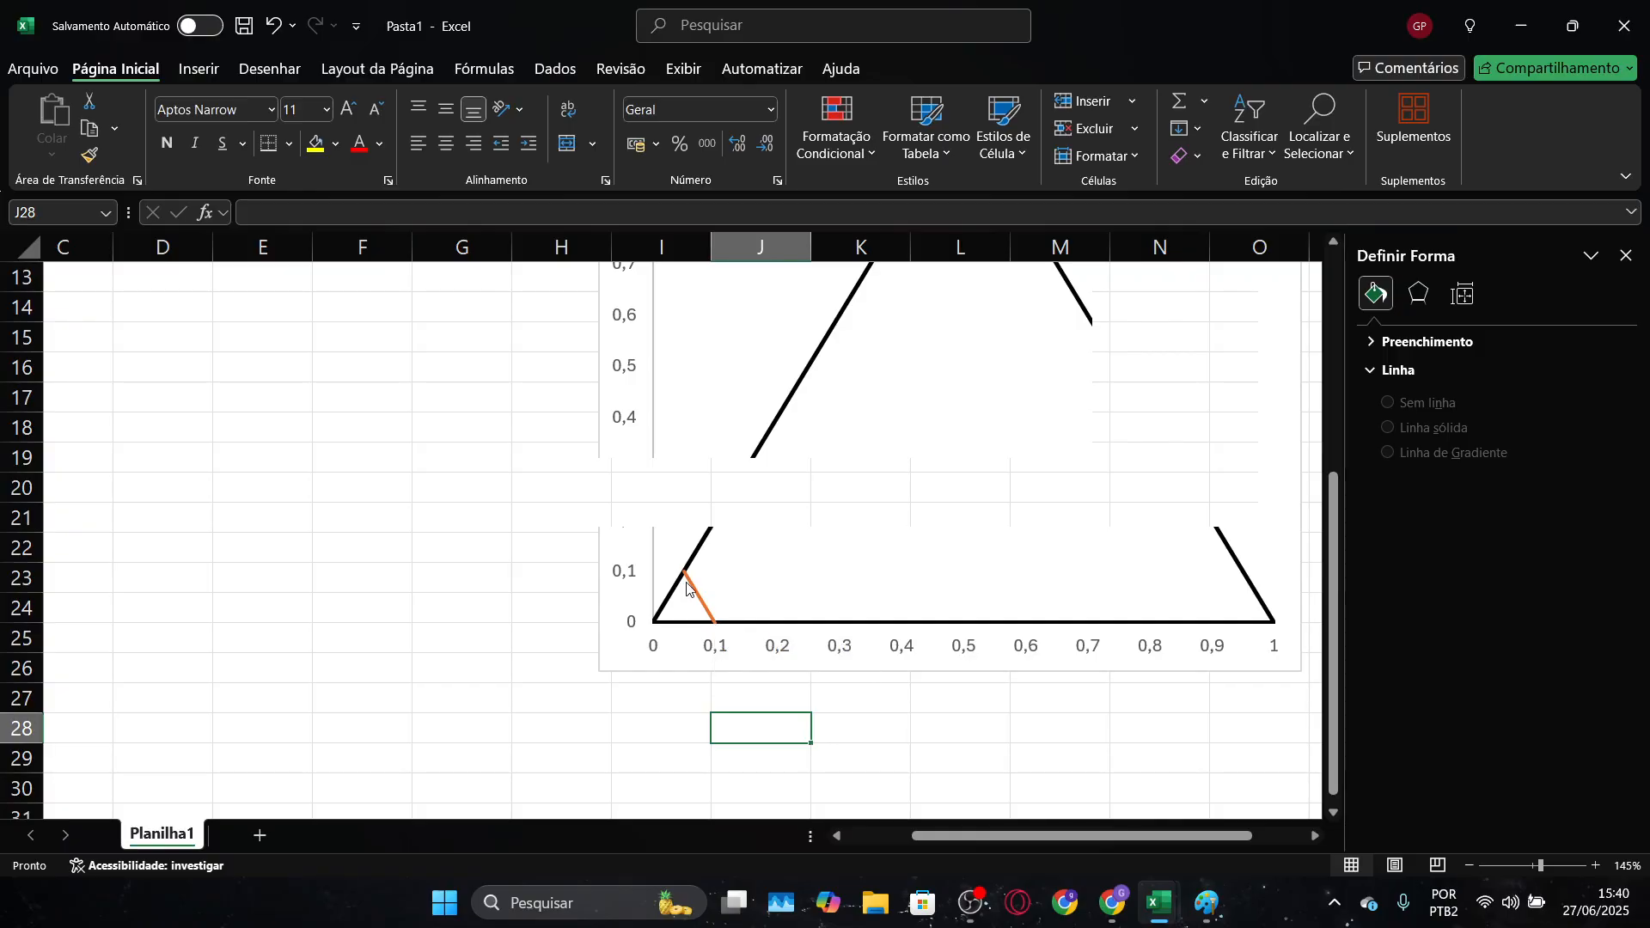
mouse_move(687, 573)
scroll(741, 632, "down", 1)
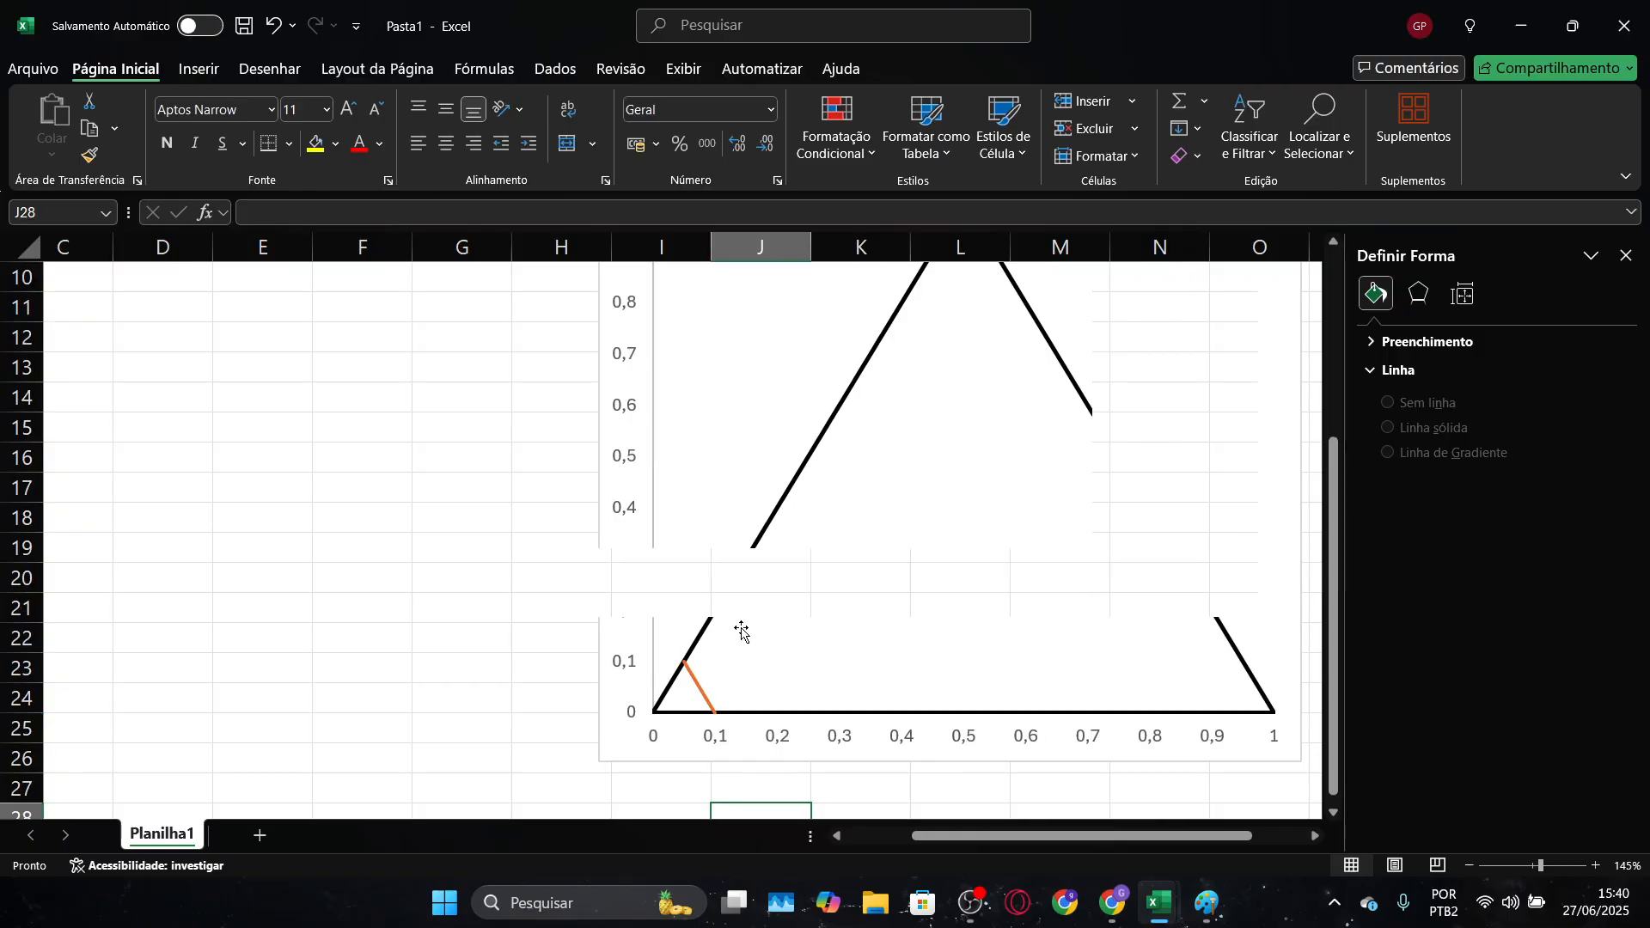
scroll(742, 631, "down", 2)
scroll(744, 640, "up", 2)
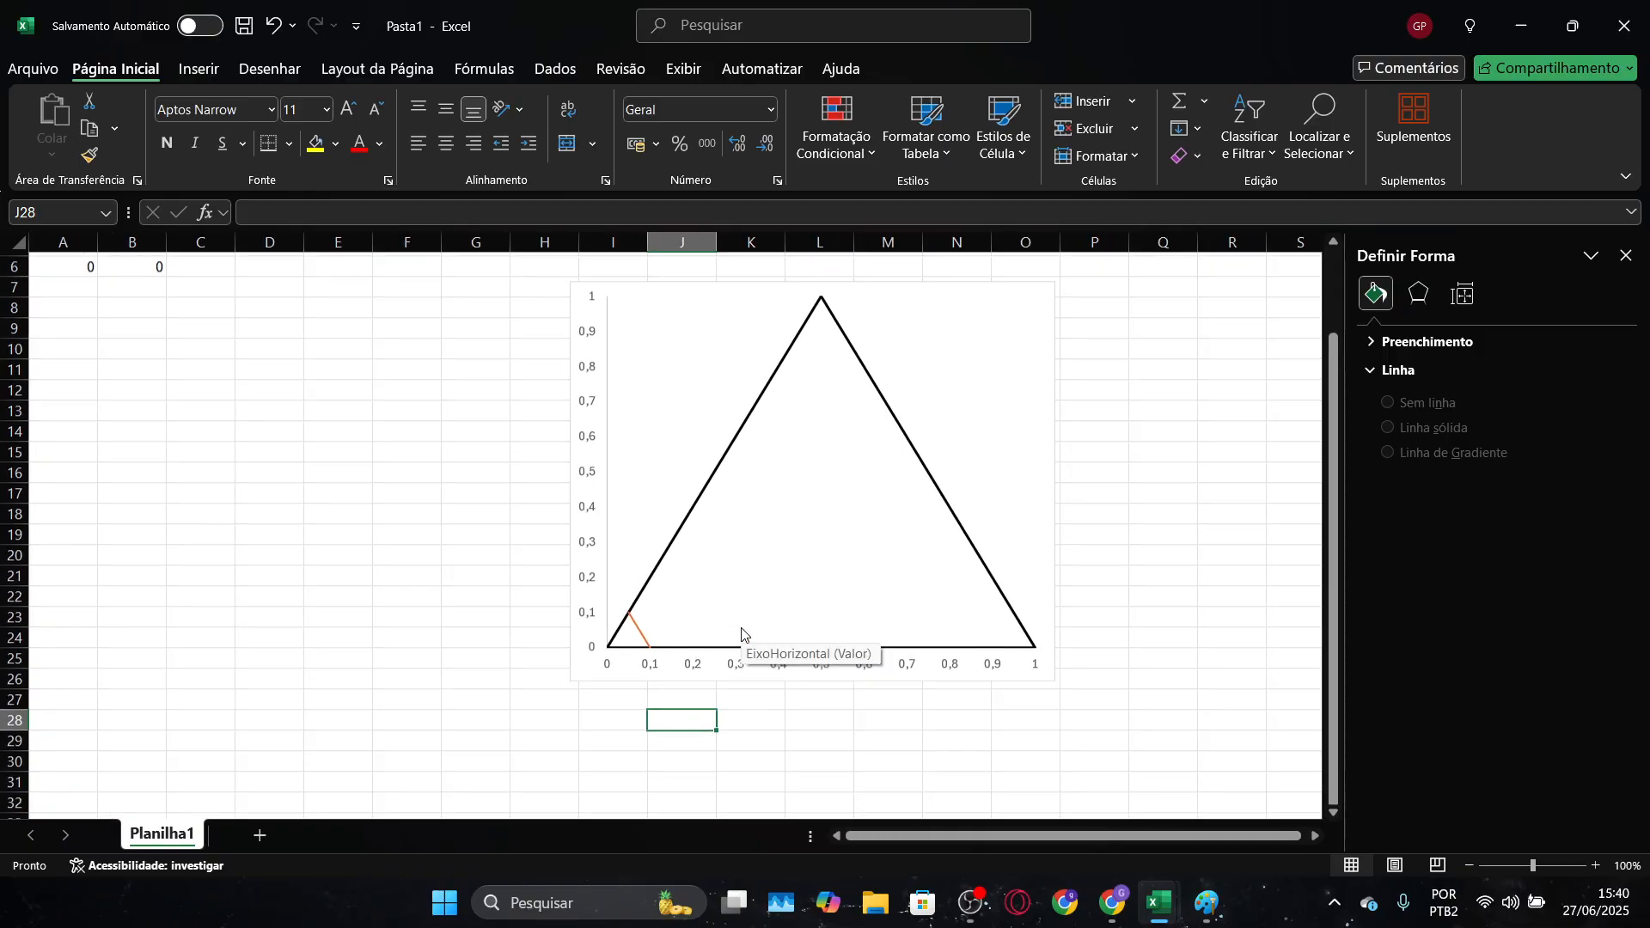
Enter the second grid line's base point as 0,2 in D5 and 0 in E5
left_click(286, 353)
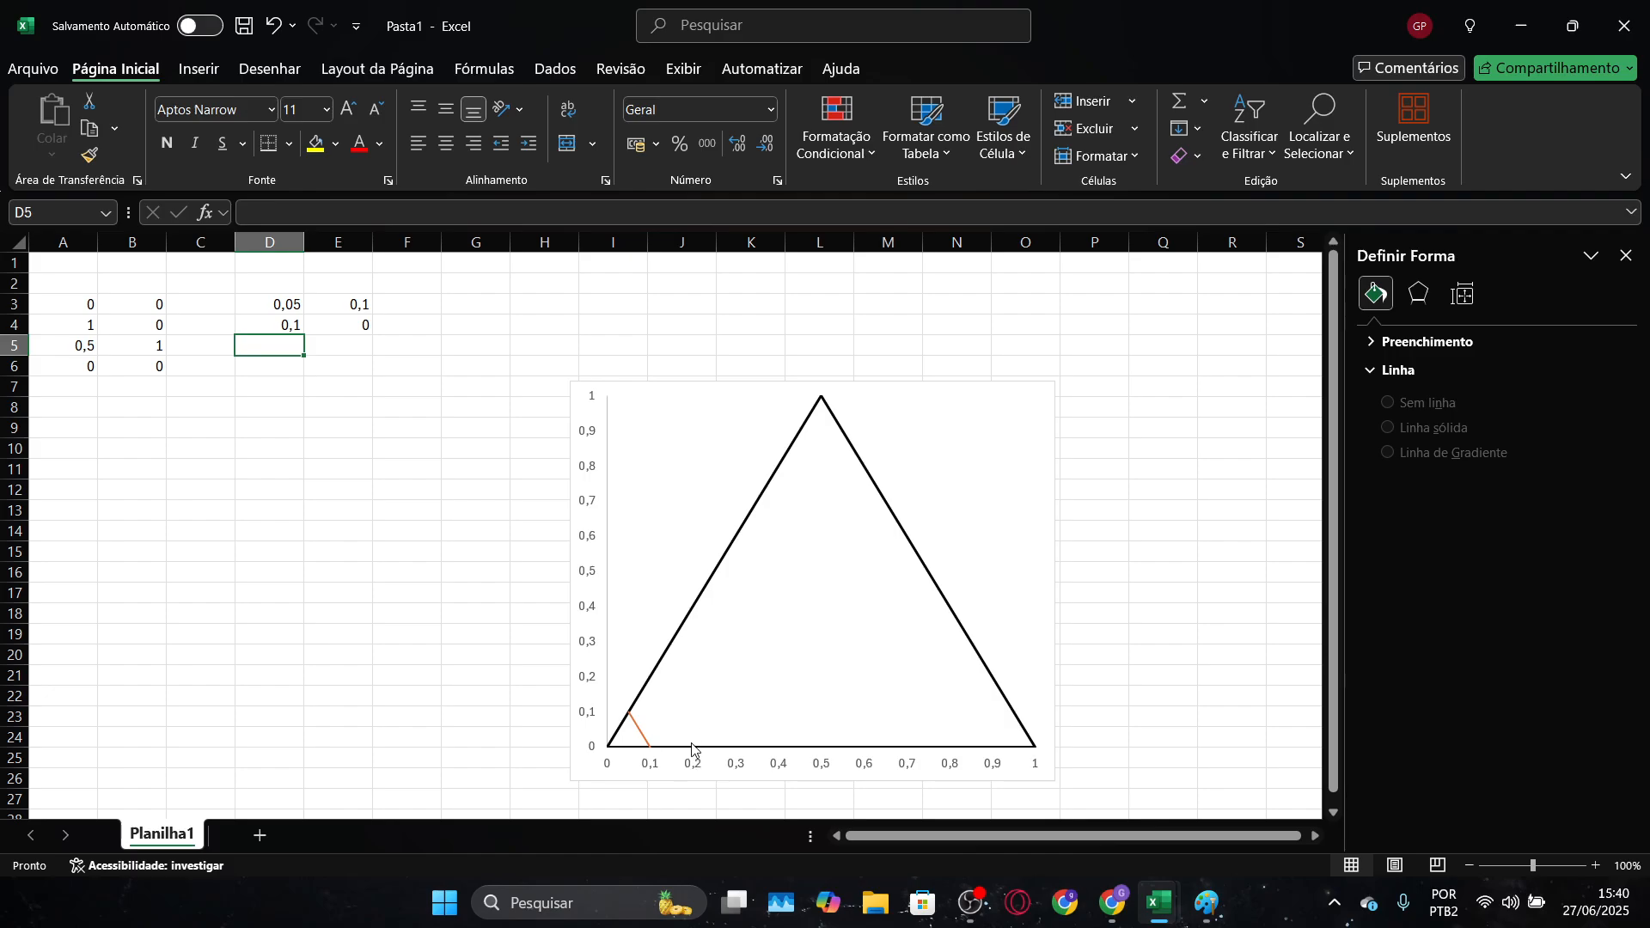
type("0,2")
key("Tab")
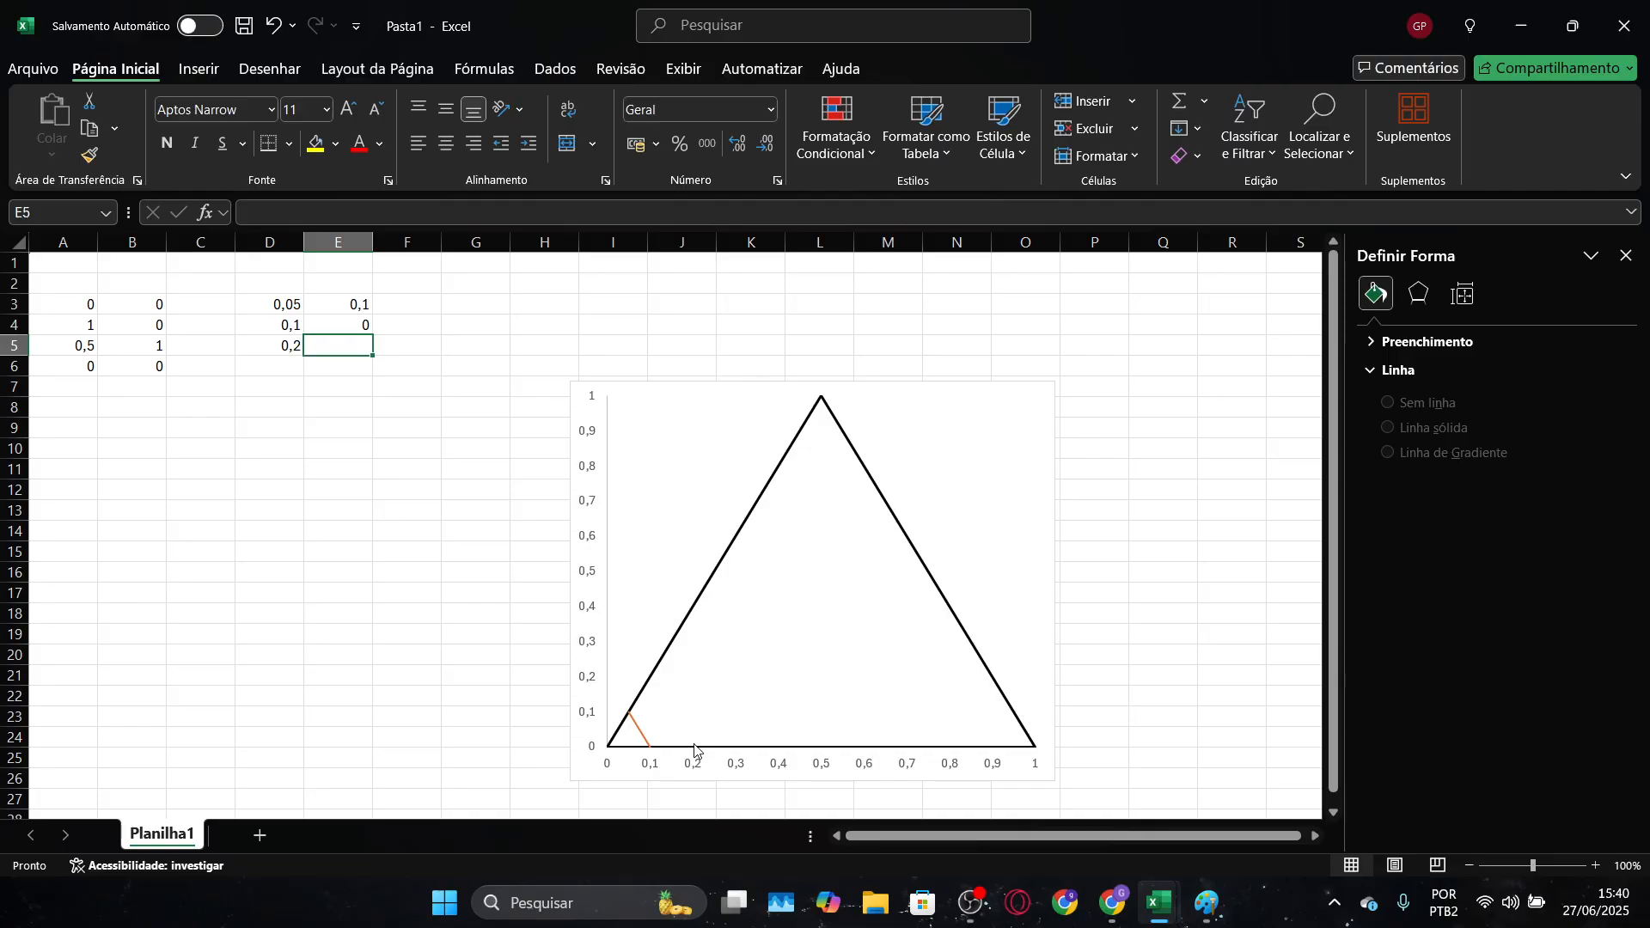
type("0")
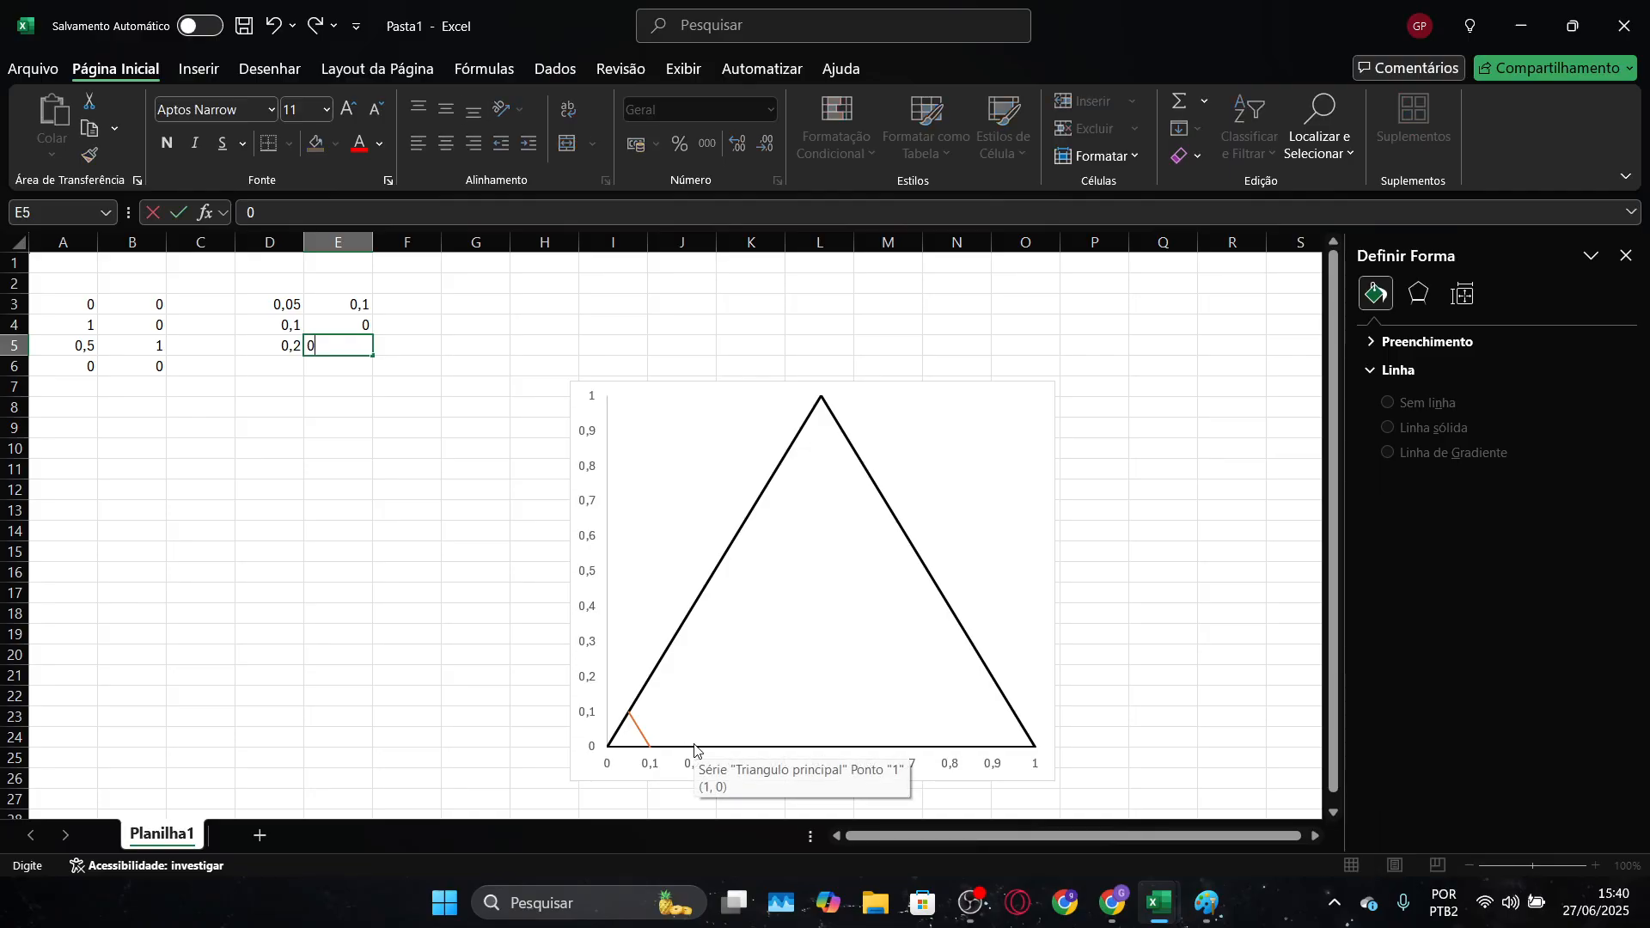
key("Return")
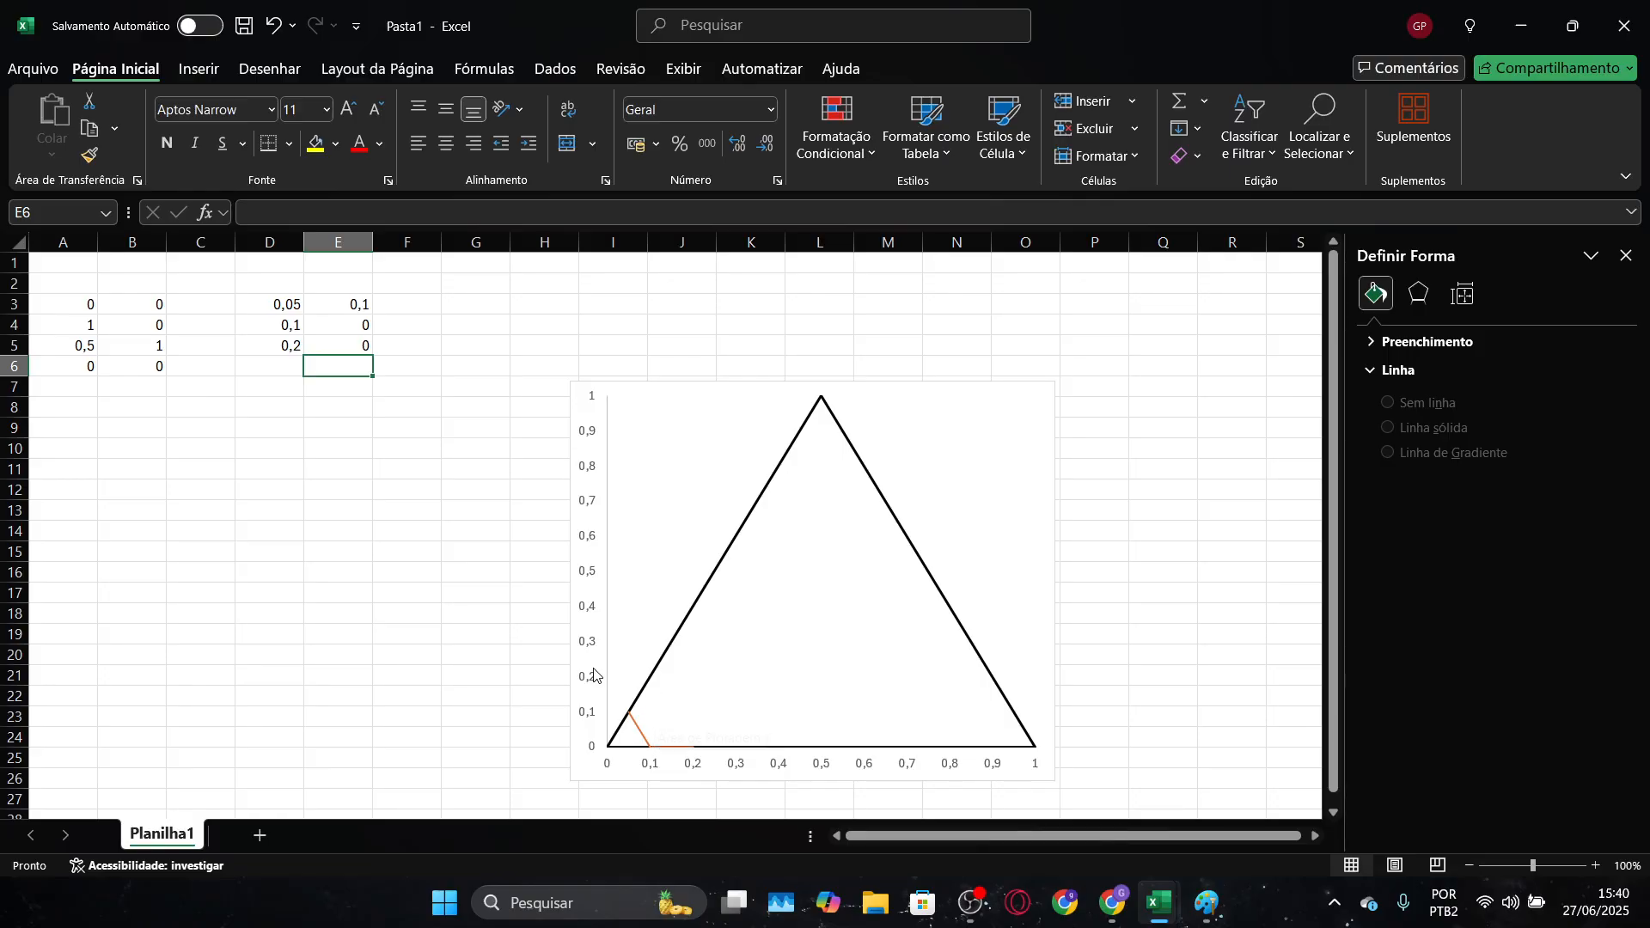
Enter the second grid line's other point as 0,1 in D6 and 0,1 in E6
key("Left")
type("0,")
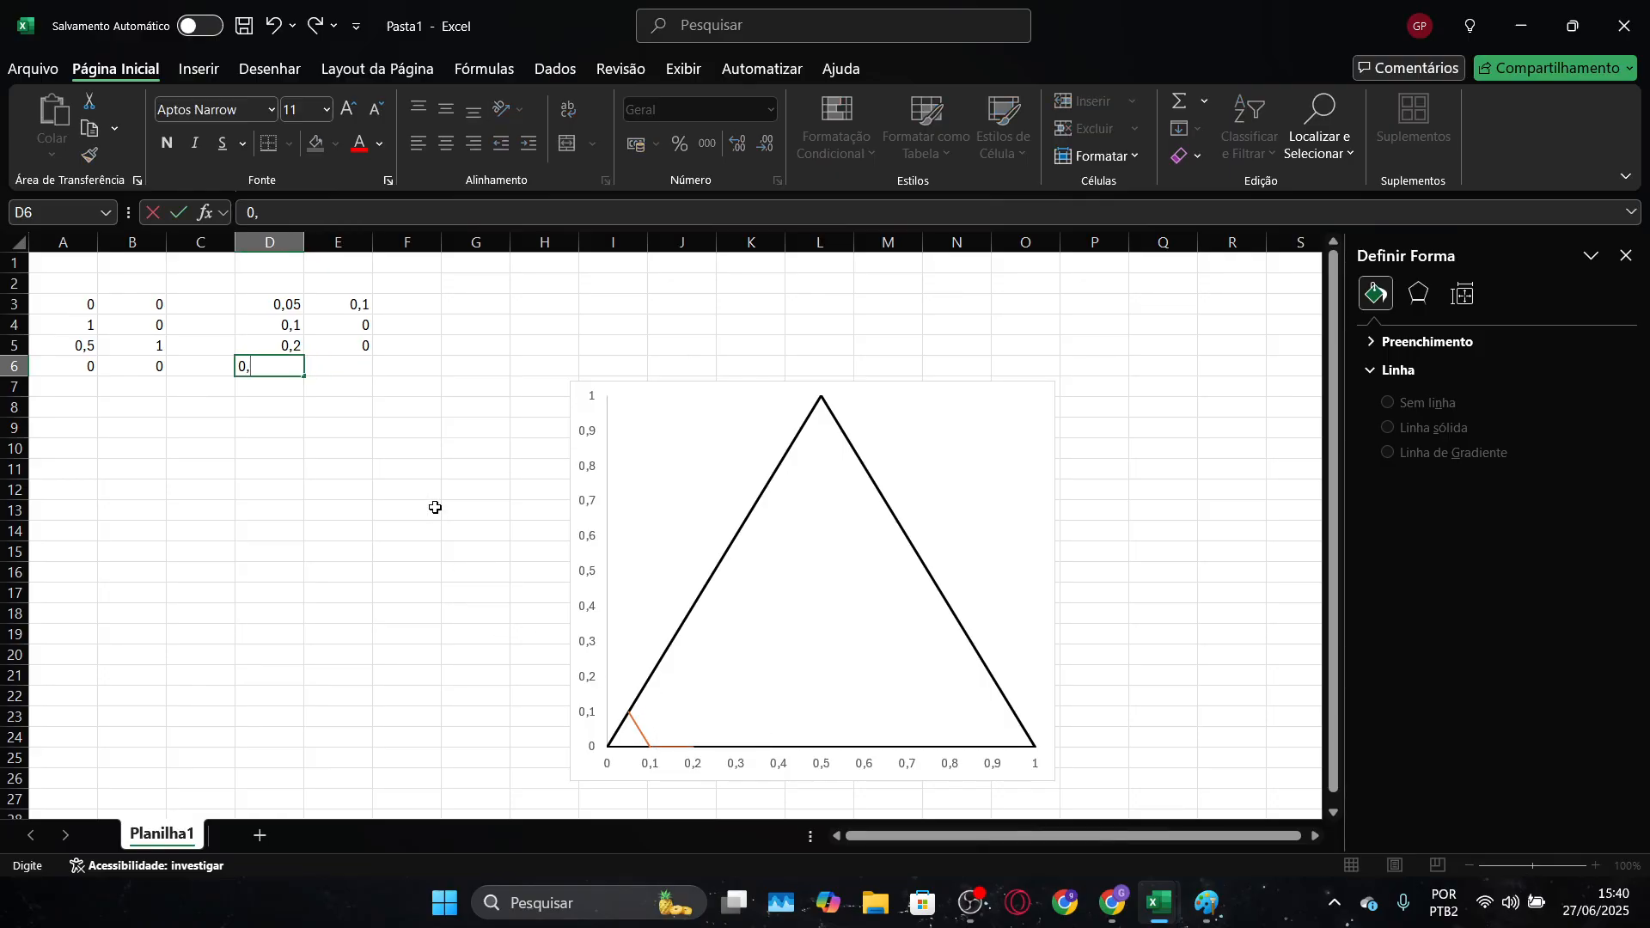
type("1")
key("Return")
type("0")
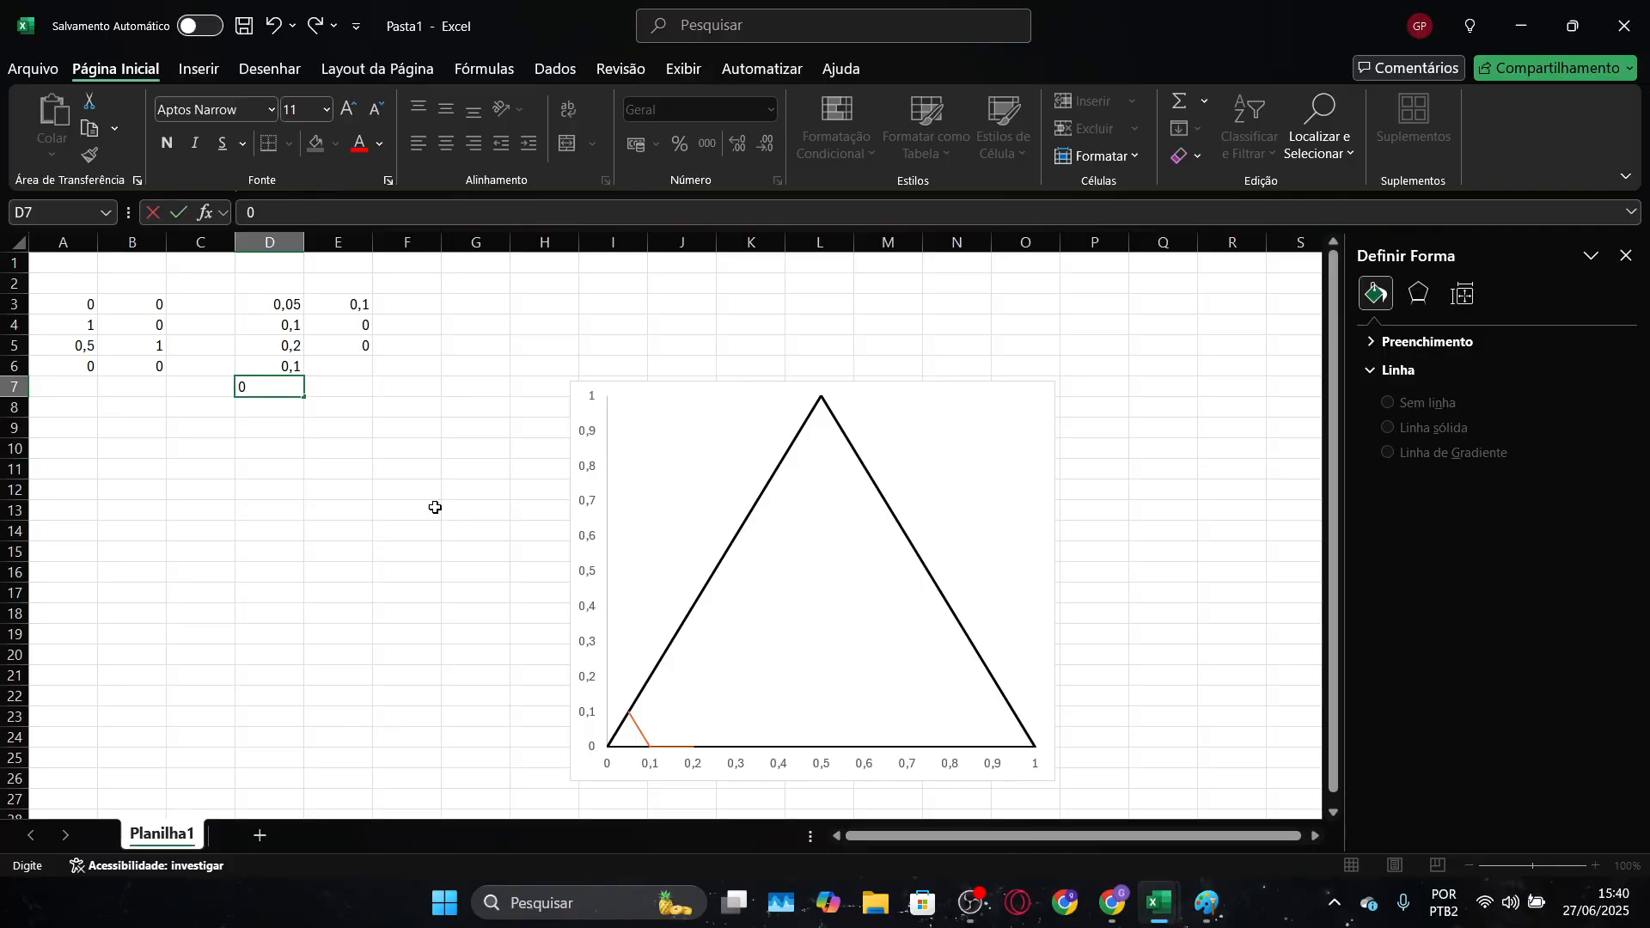
key("Up")
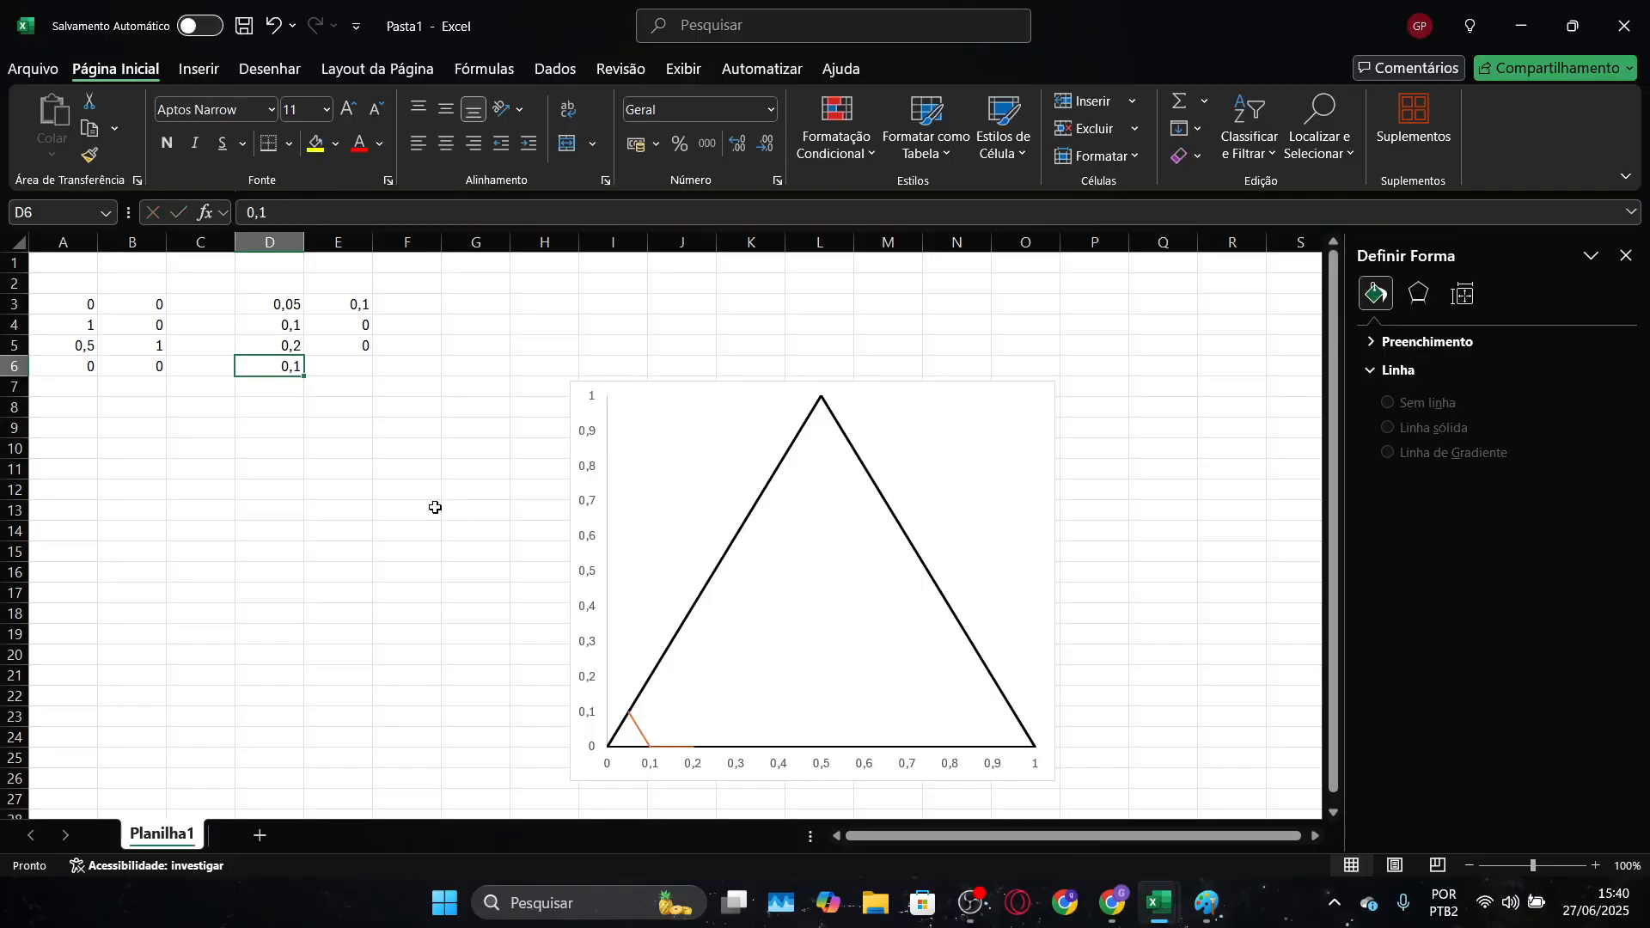
key("Right")
type("0")
key("Return")
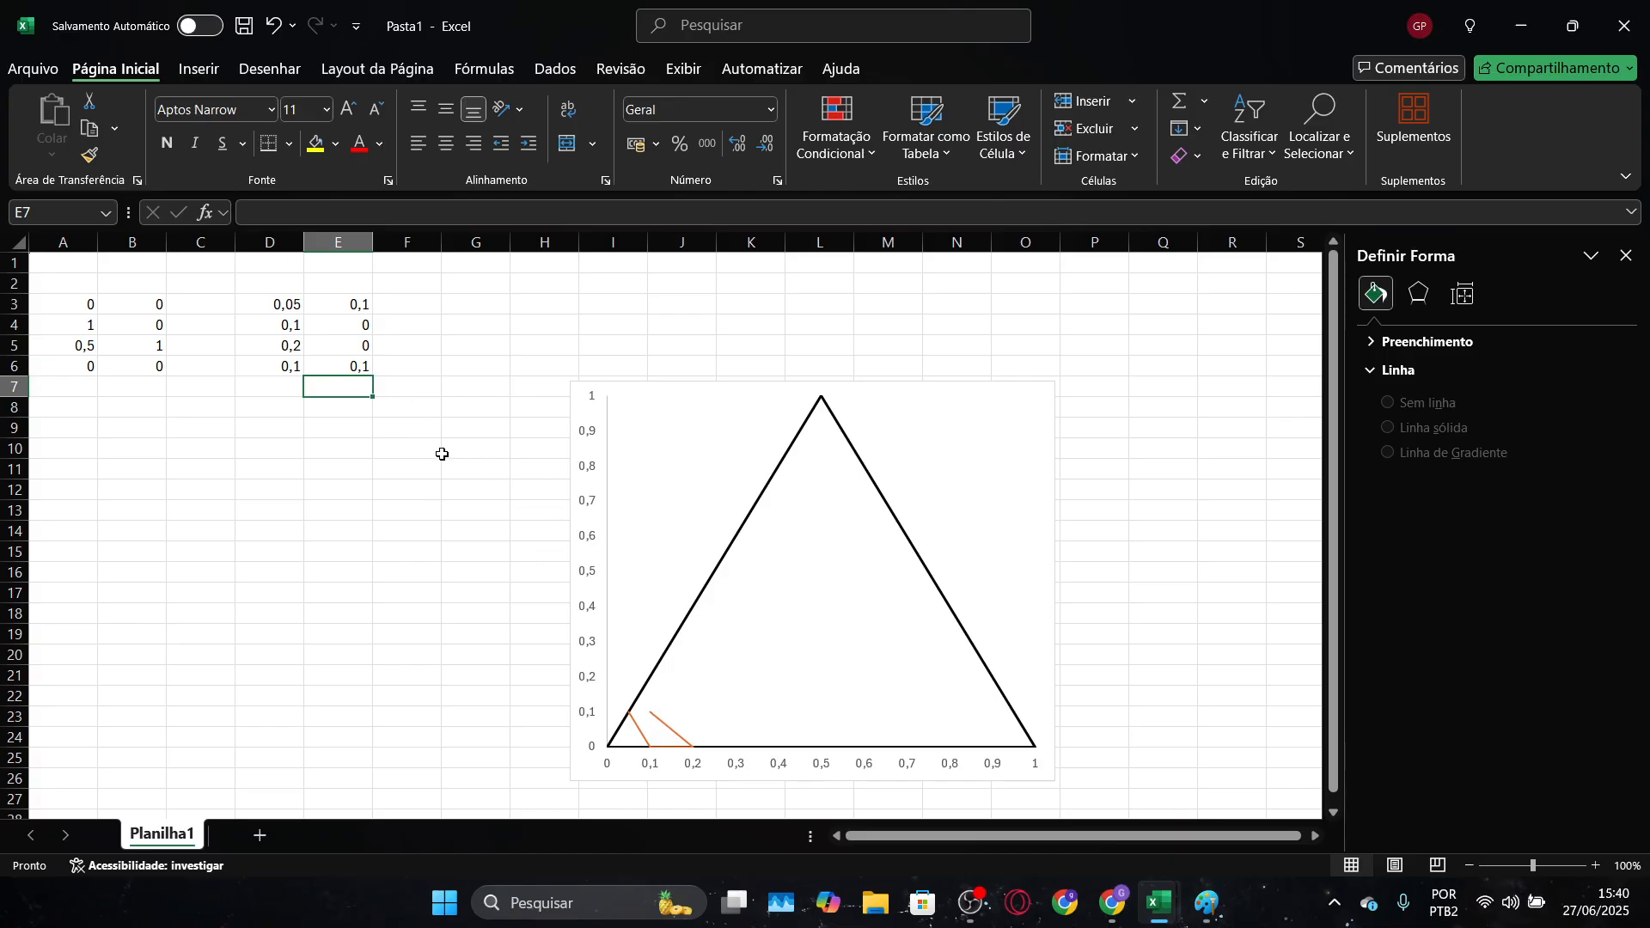
Correct the Y value in E6 to 0,2 so the second grid line reaches the triangle's side
left_click(359, 364)
double_click(360, 364)
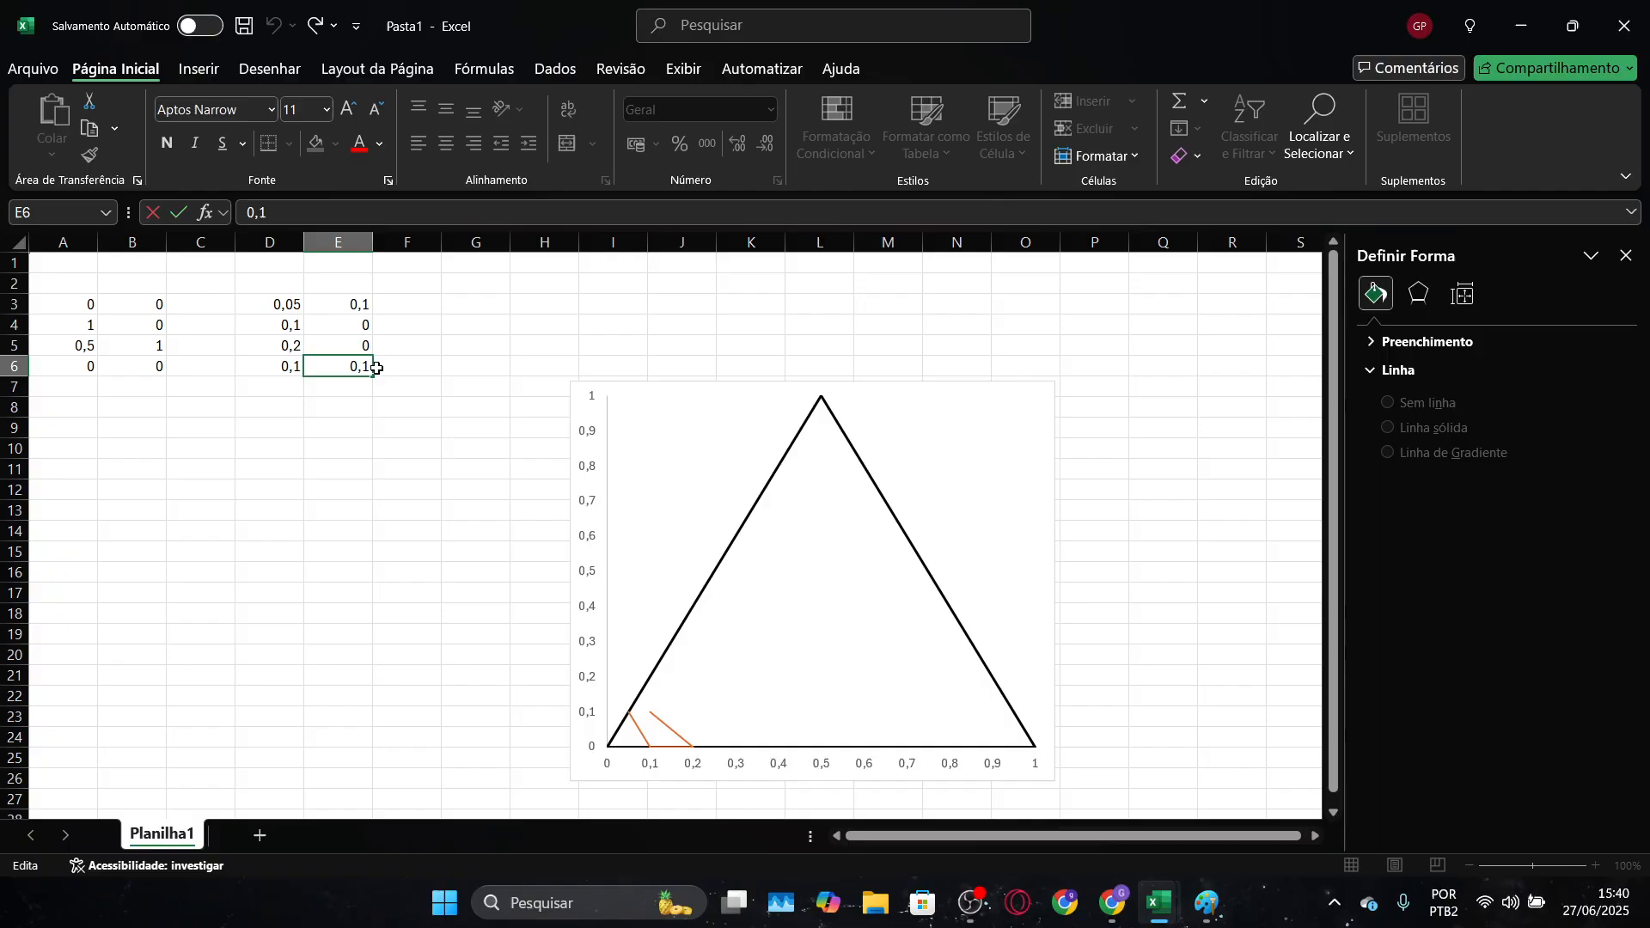
key("BackSpace")
type("2")
key("Return")
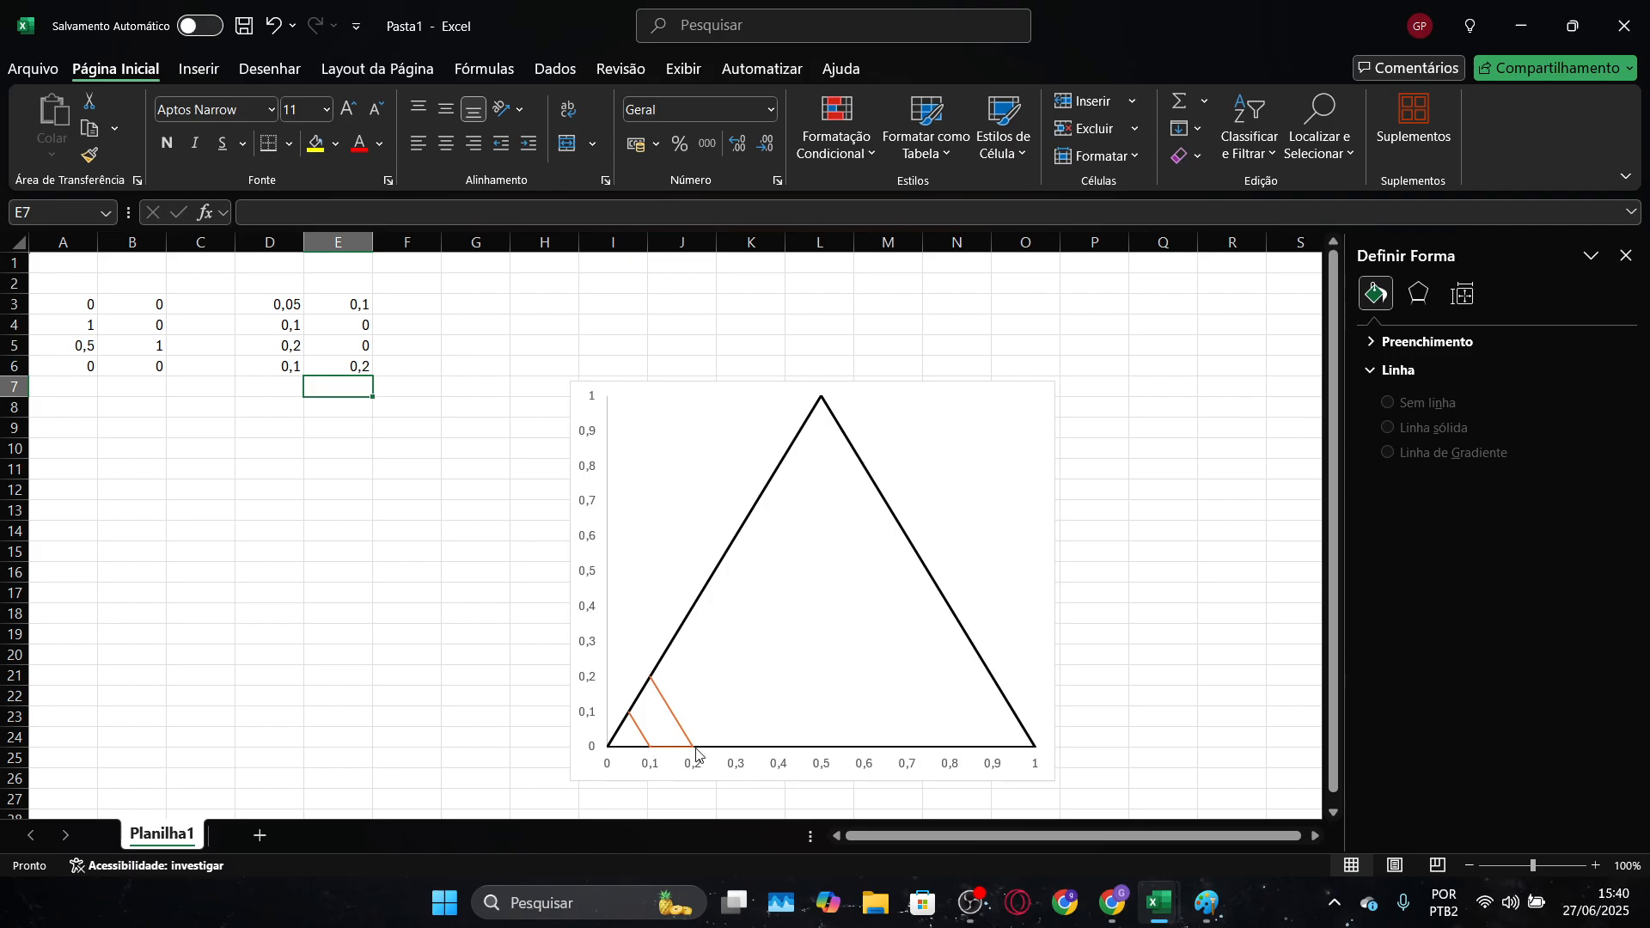
Move the second grid line's points to D6:E7, leaving row 5 blank, and swap them so 0,1 and 0,2 come first
left_click_drag(285, 348, 342, 385)
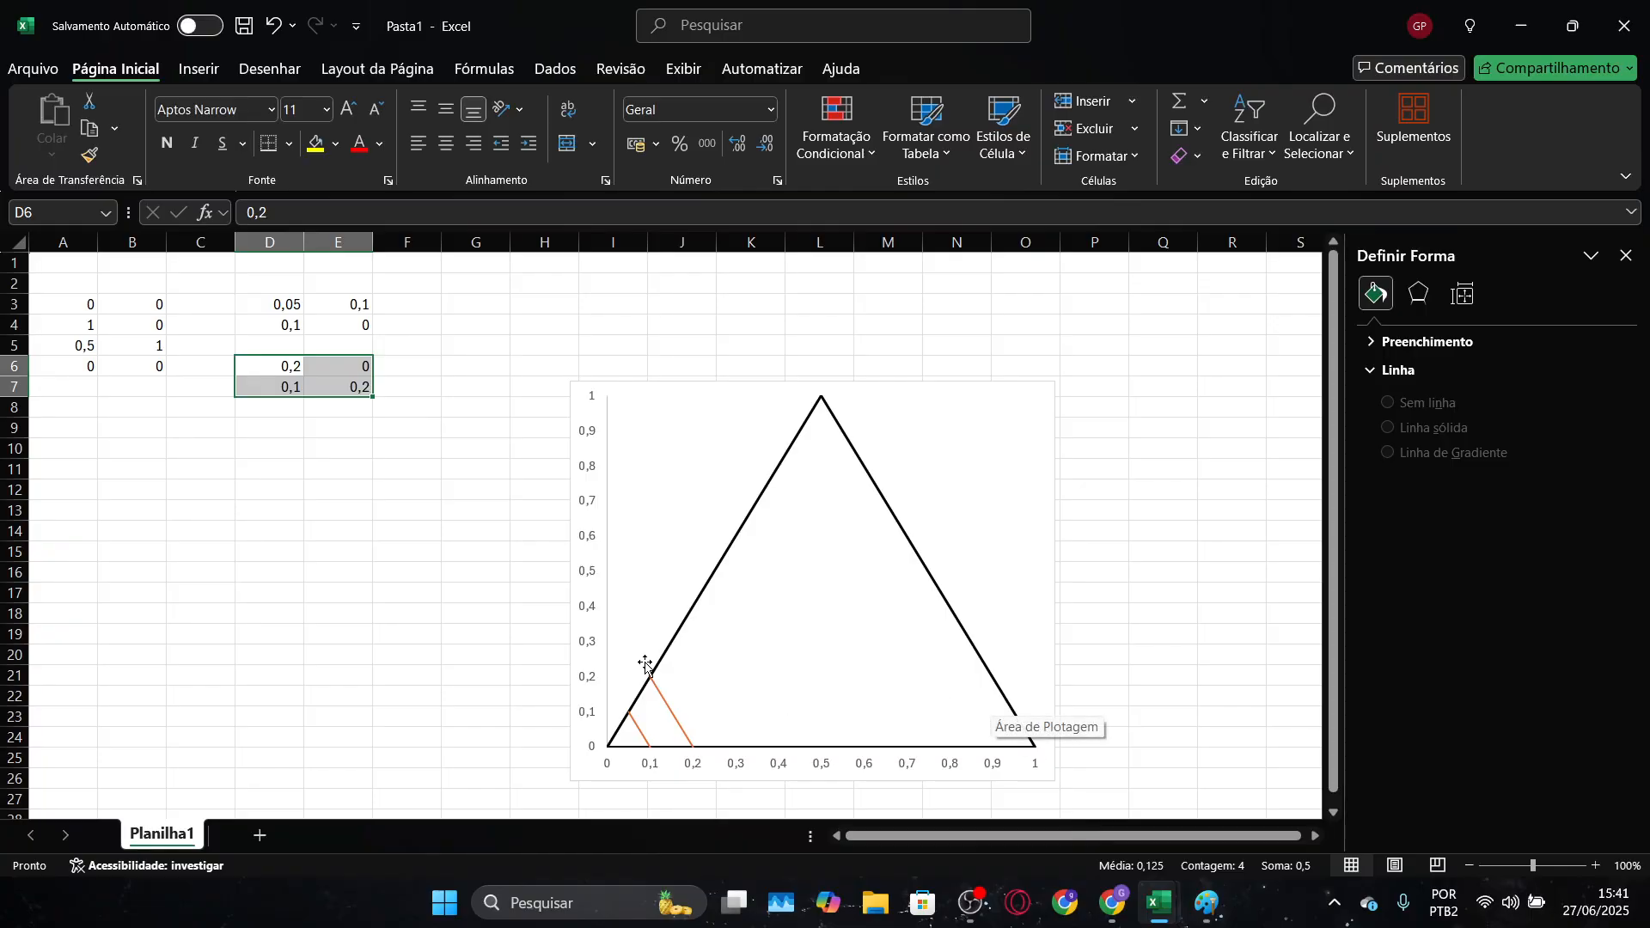
left_click(290, 430)
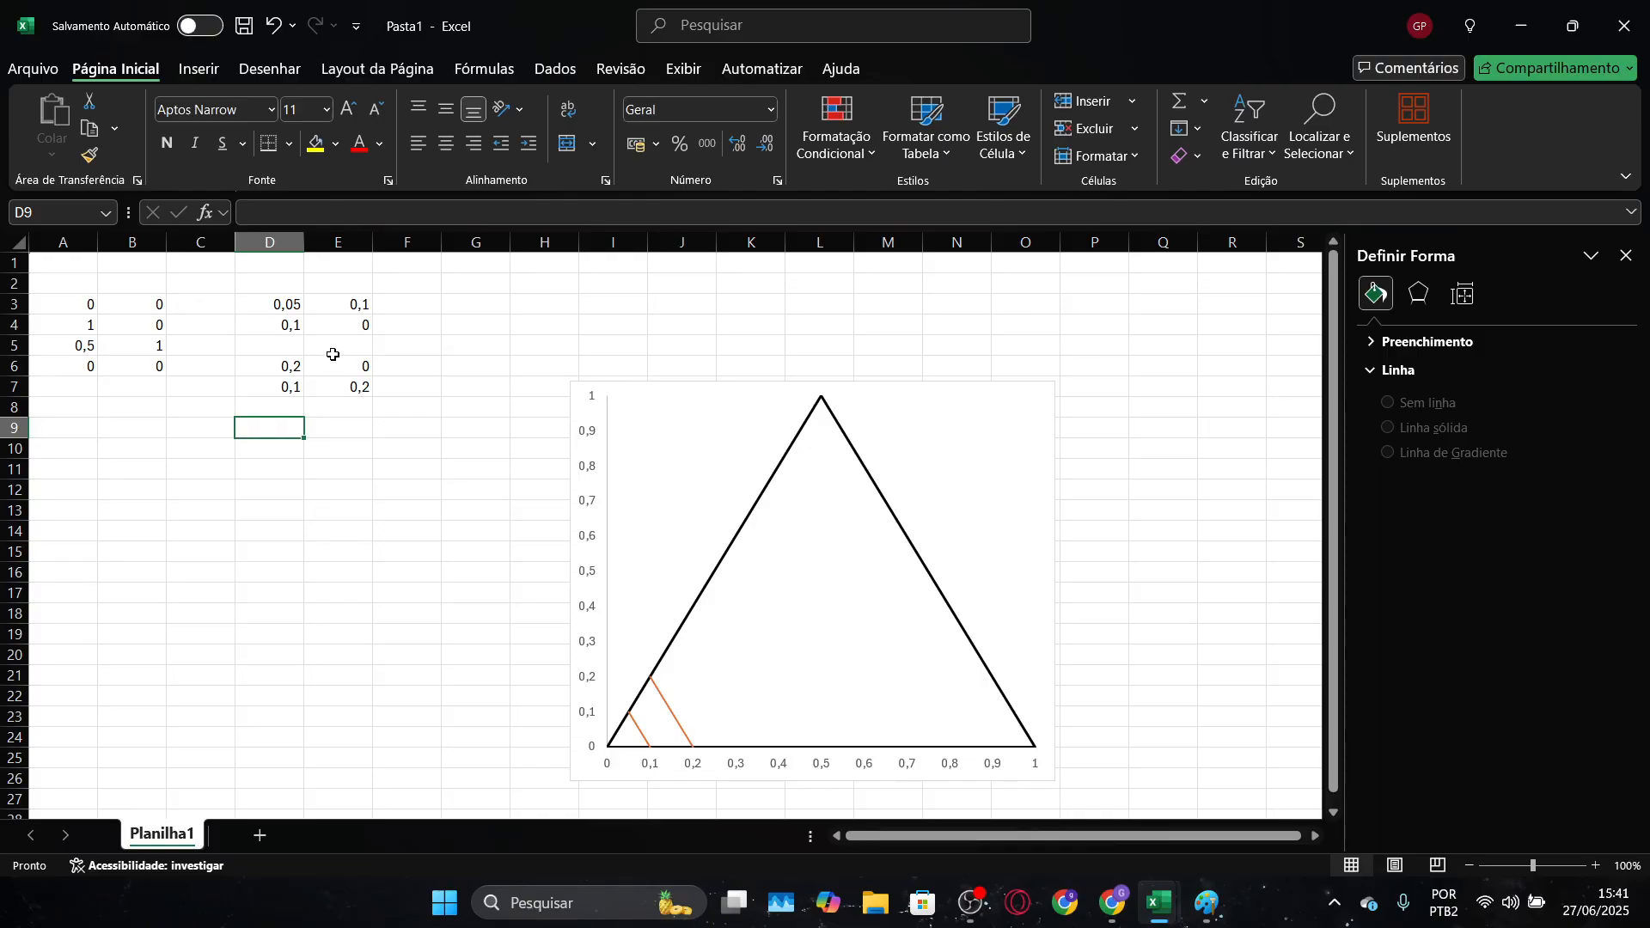
left_click_drag(293, 388, 316, 425)
left_click(297, 367)
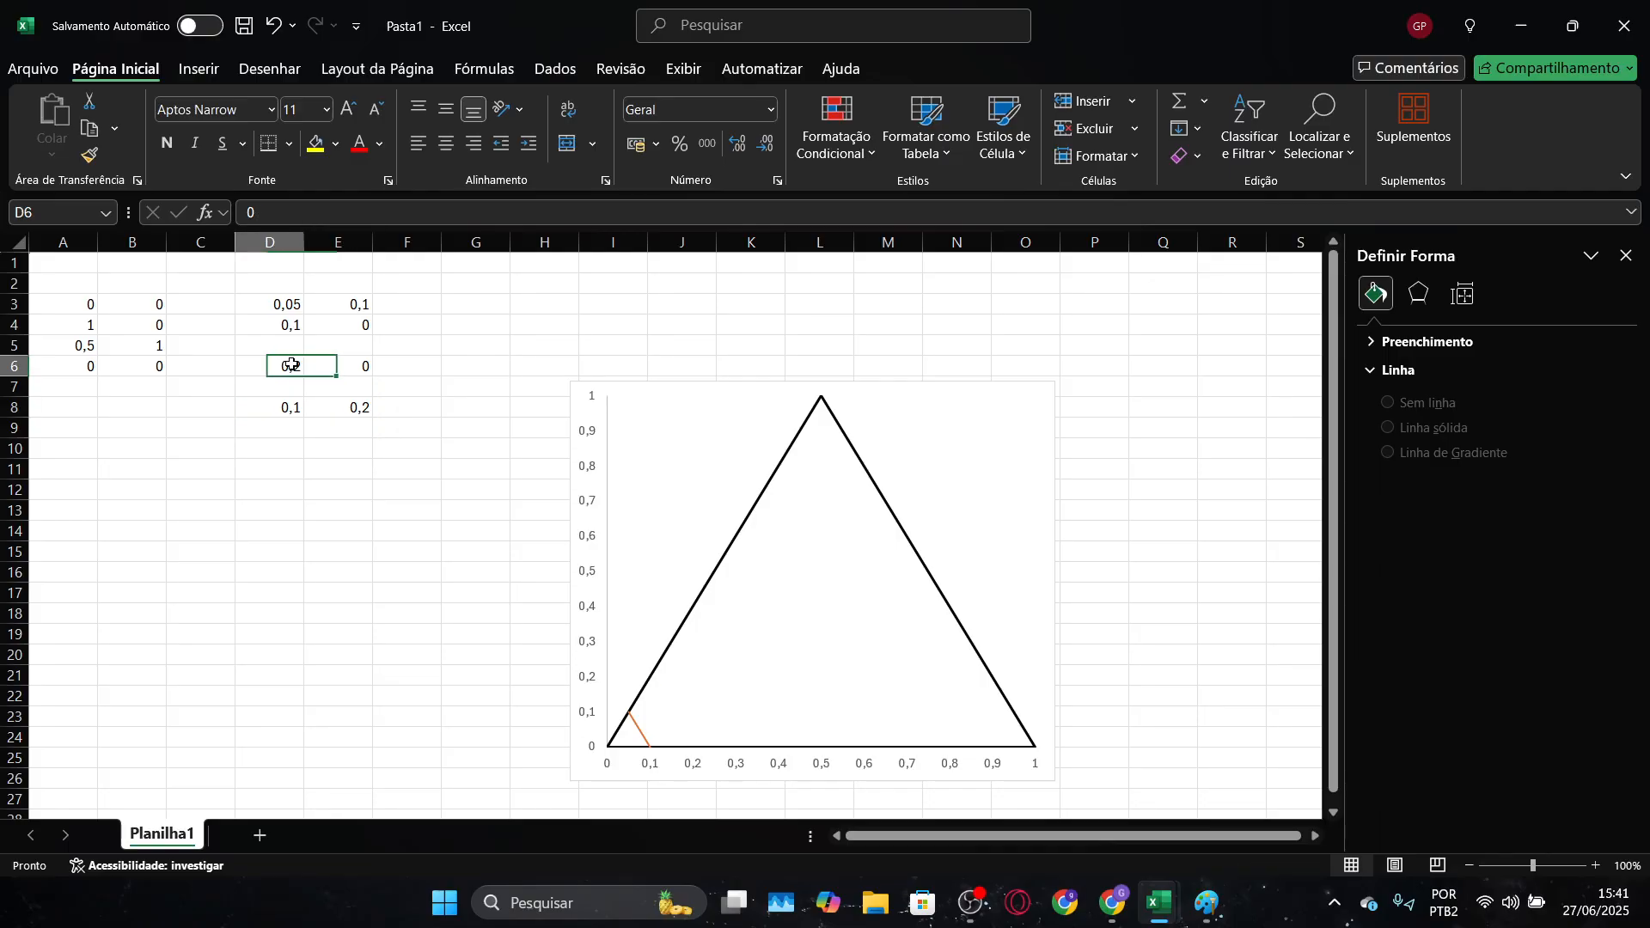
left_click_drag(292, 366, 334, 377)
left_click(354, 419)
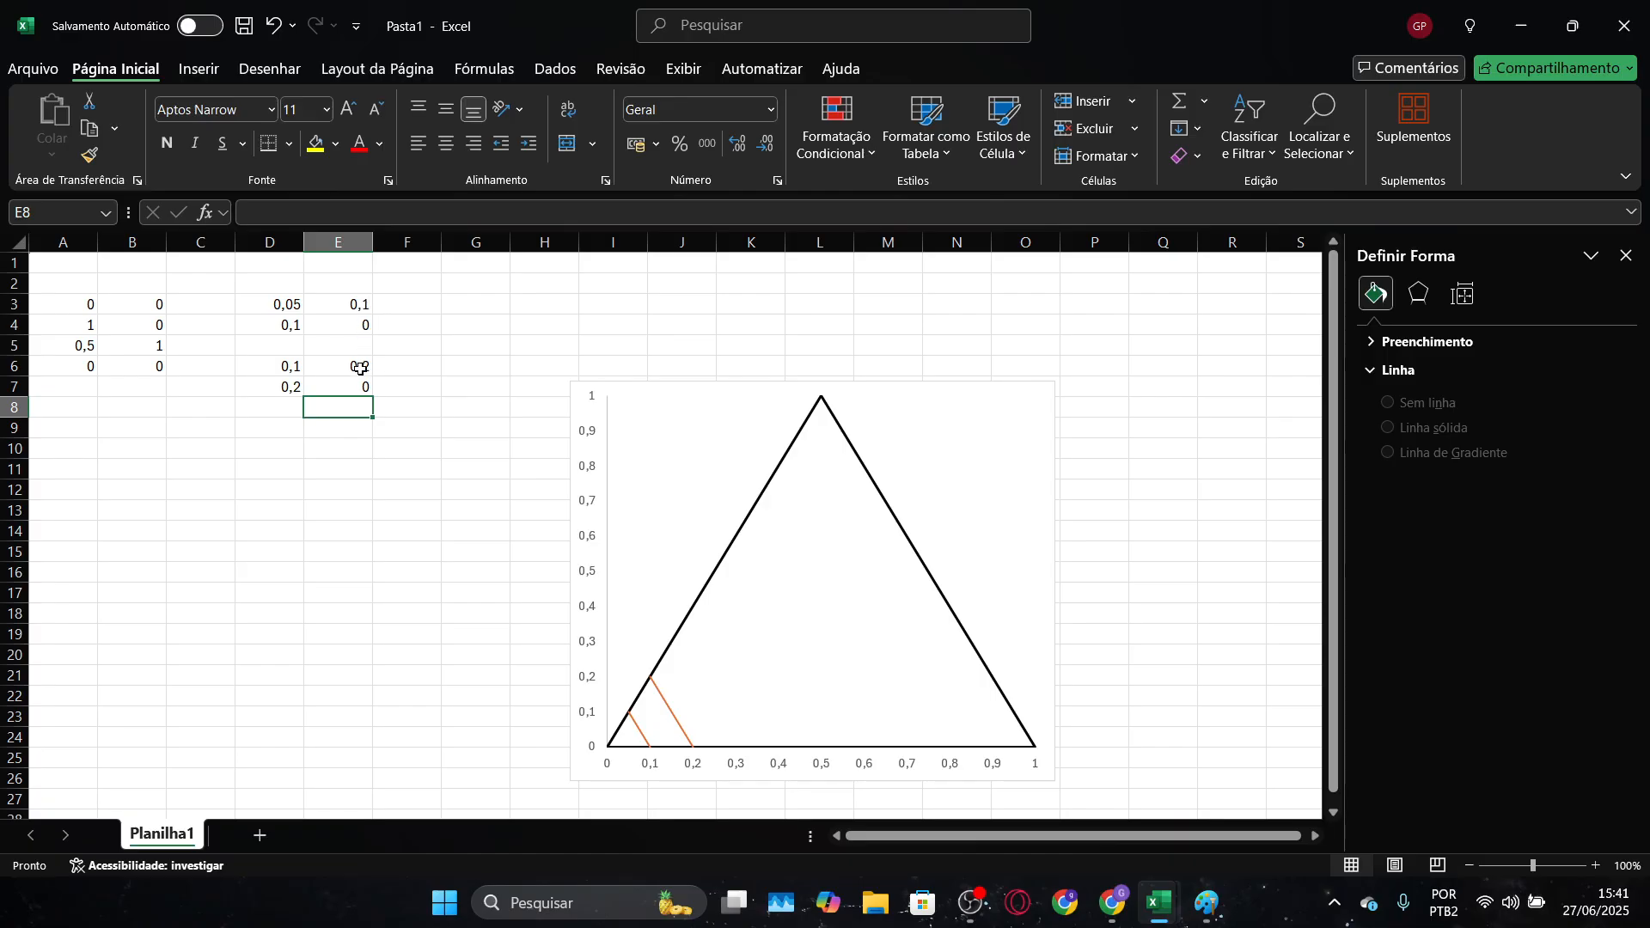
Enter the third grid line's starting point as 0,15 in D9 and 0,3 in E9, keeping row 8 blank
left_click(278, 429)
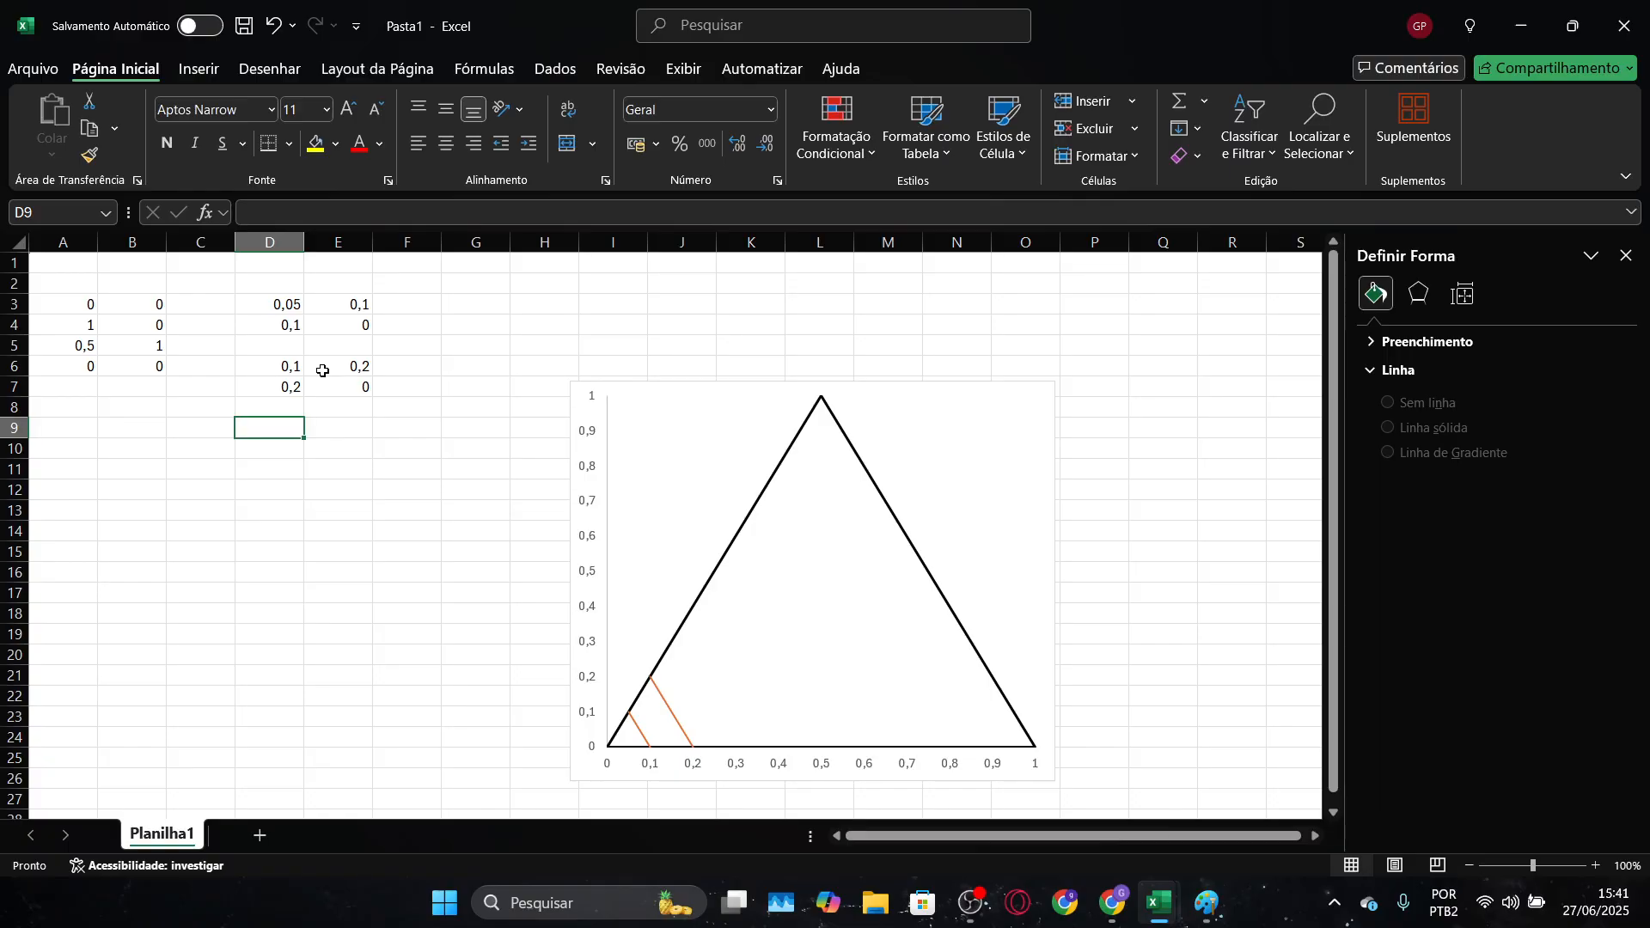
type("0,15")
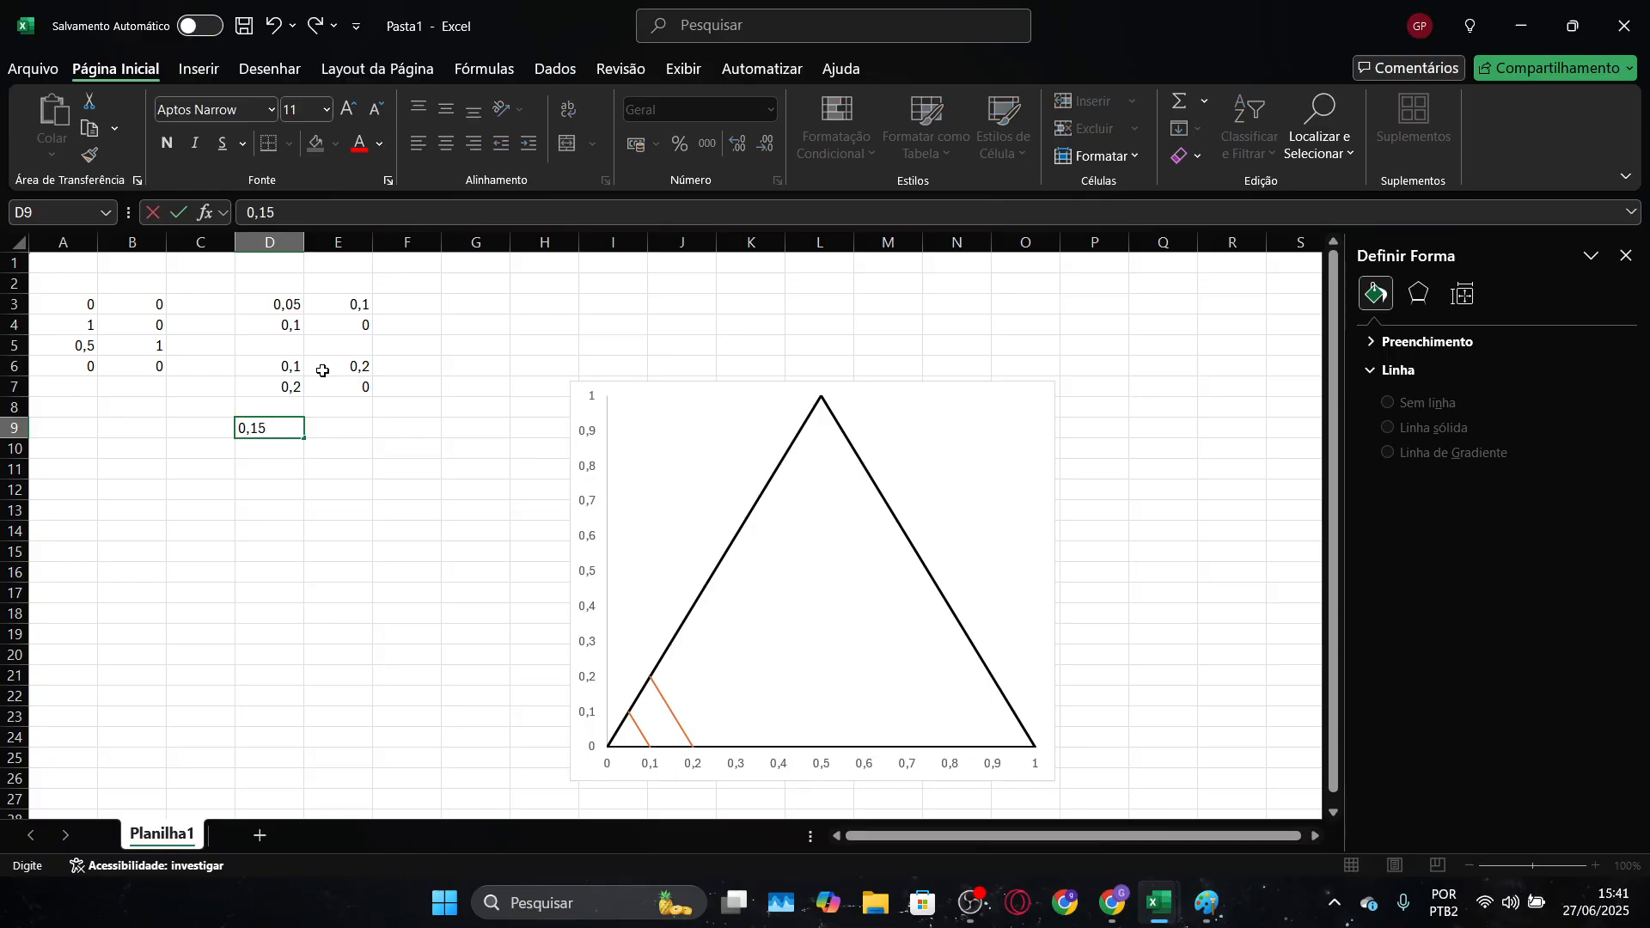
key("Return")
left_click(346, 429)
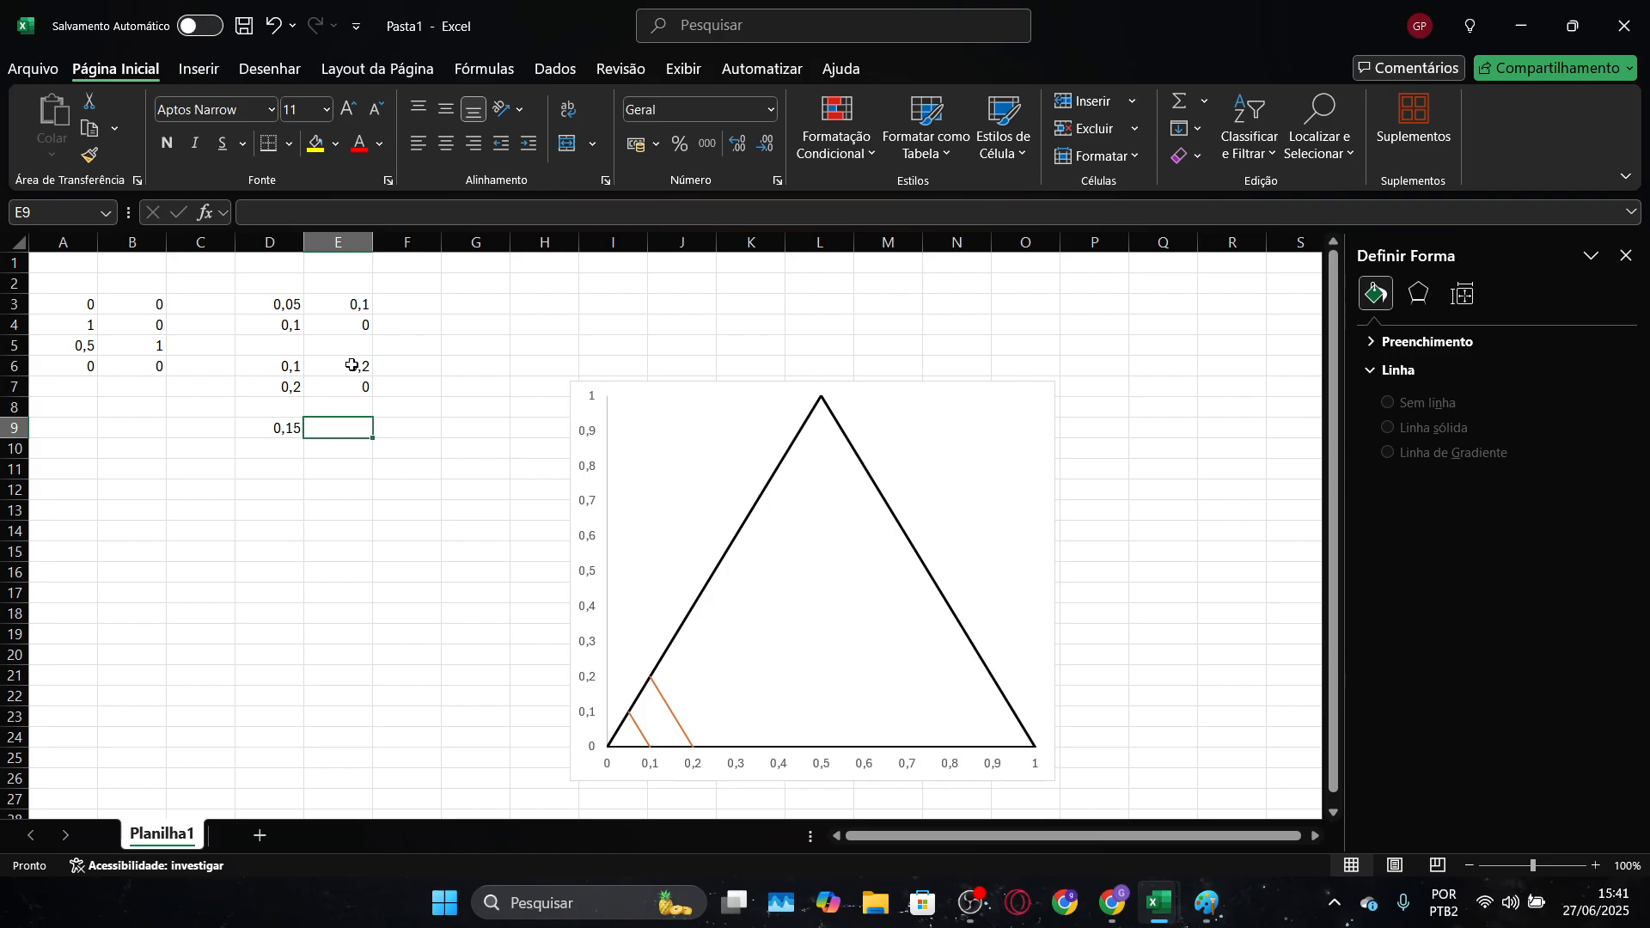
type("0,3")
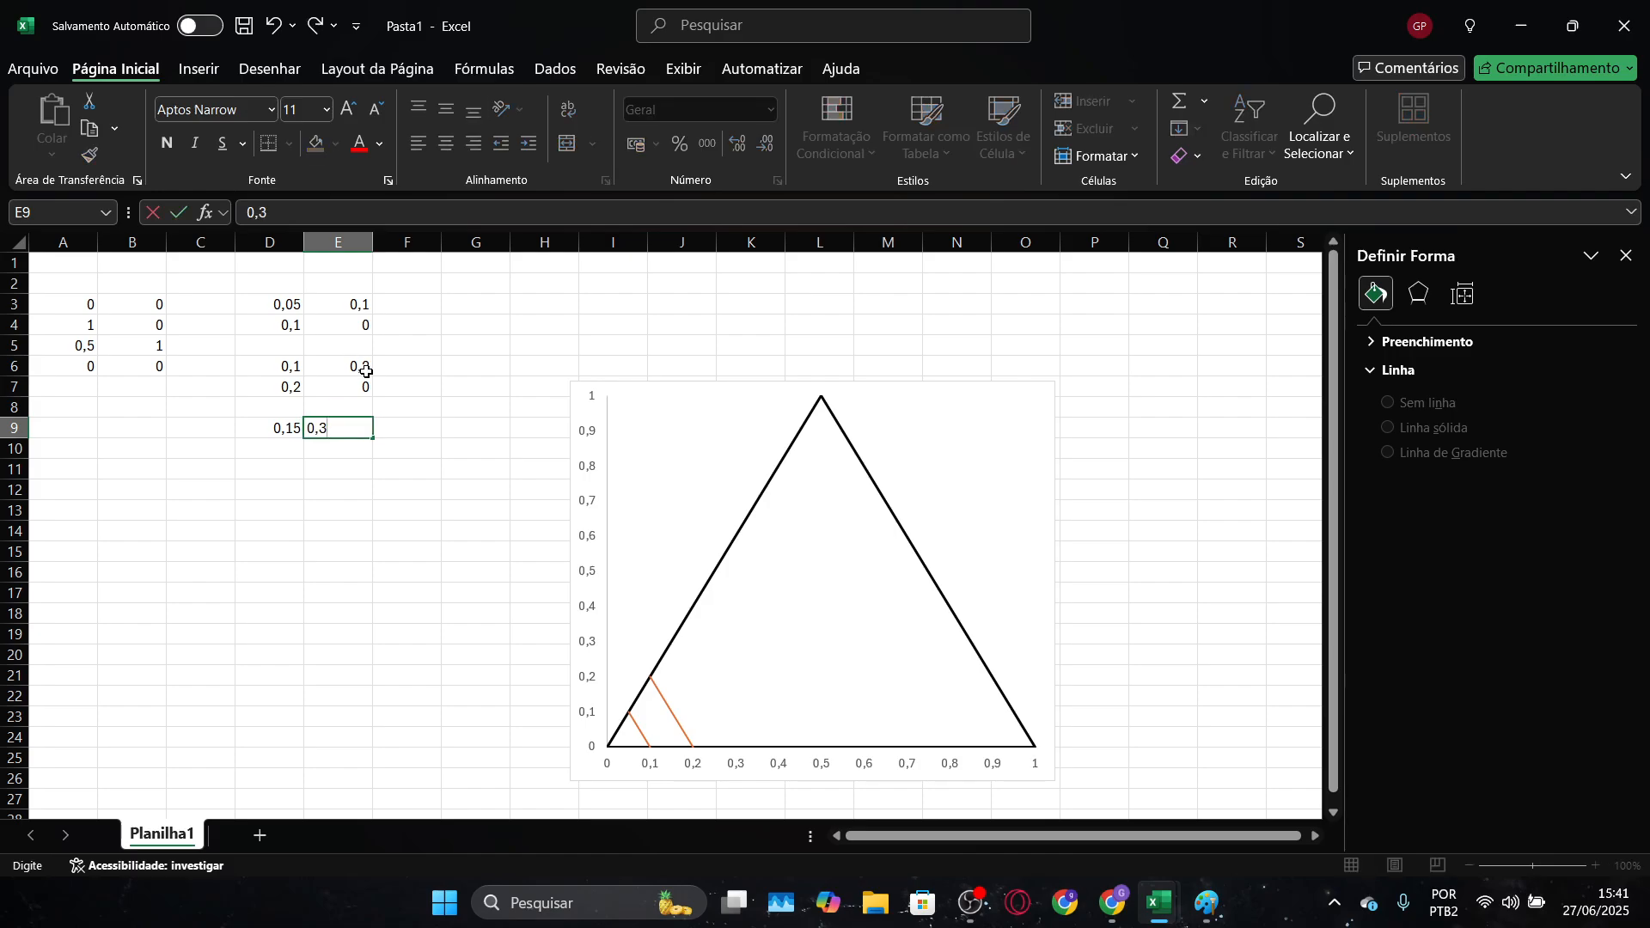
key("Return")
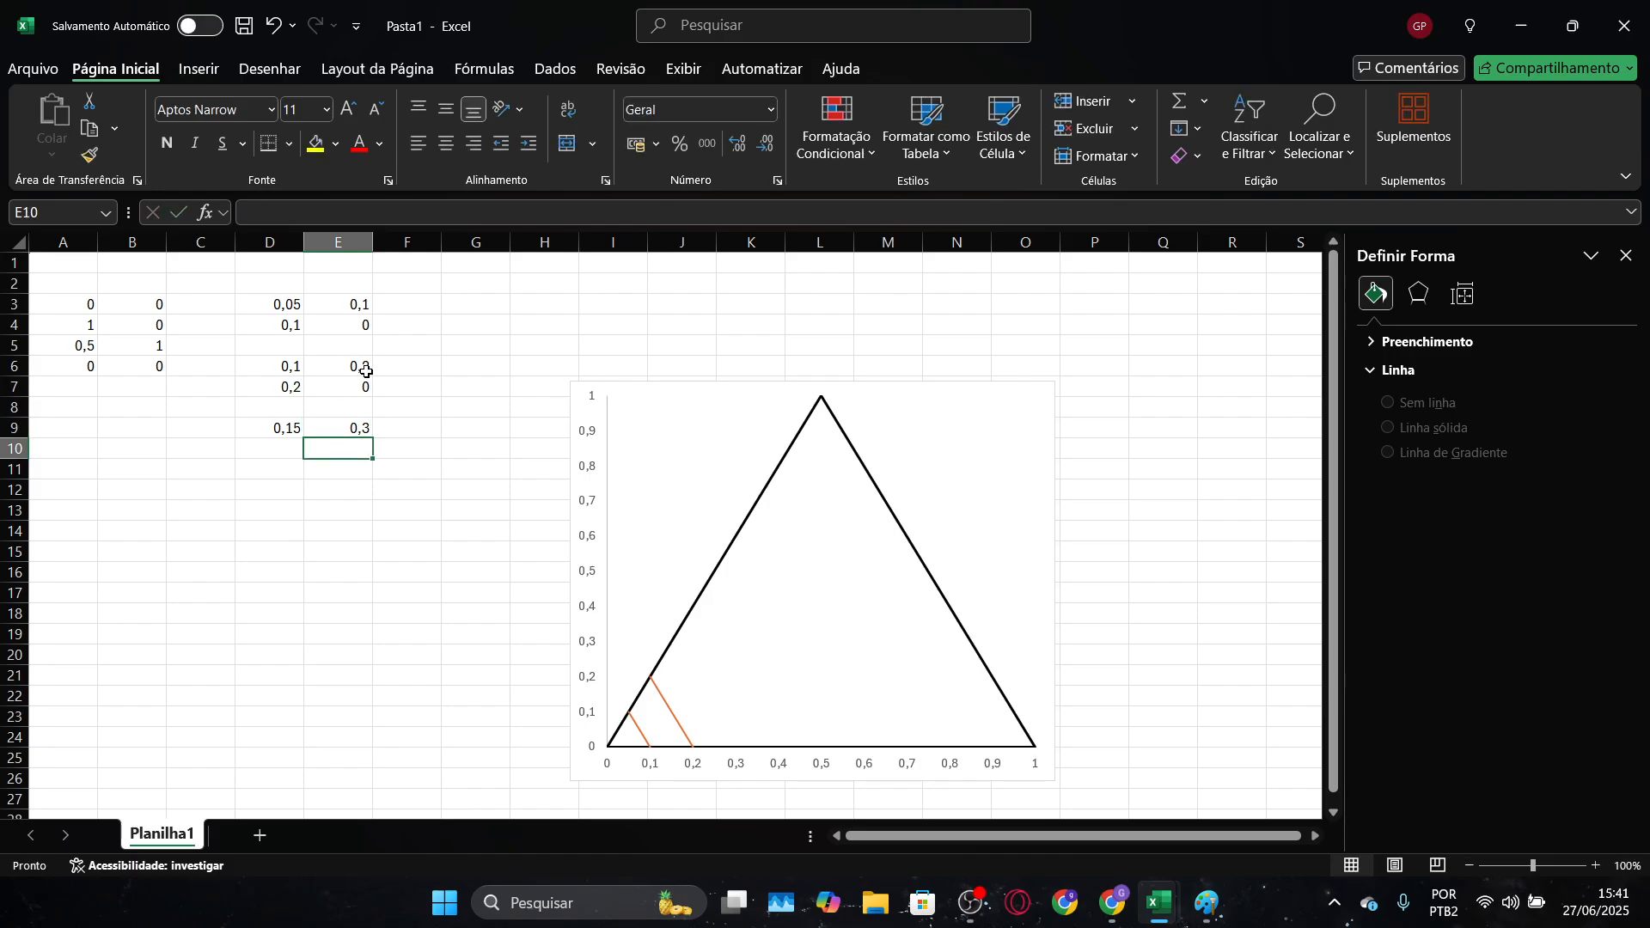
Enter the third grid line's end point as 0,3 in D10 and 0 in E10
left_click(279, 454)
type("0,3")
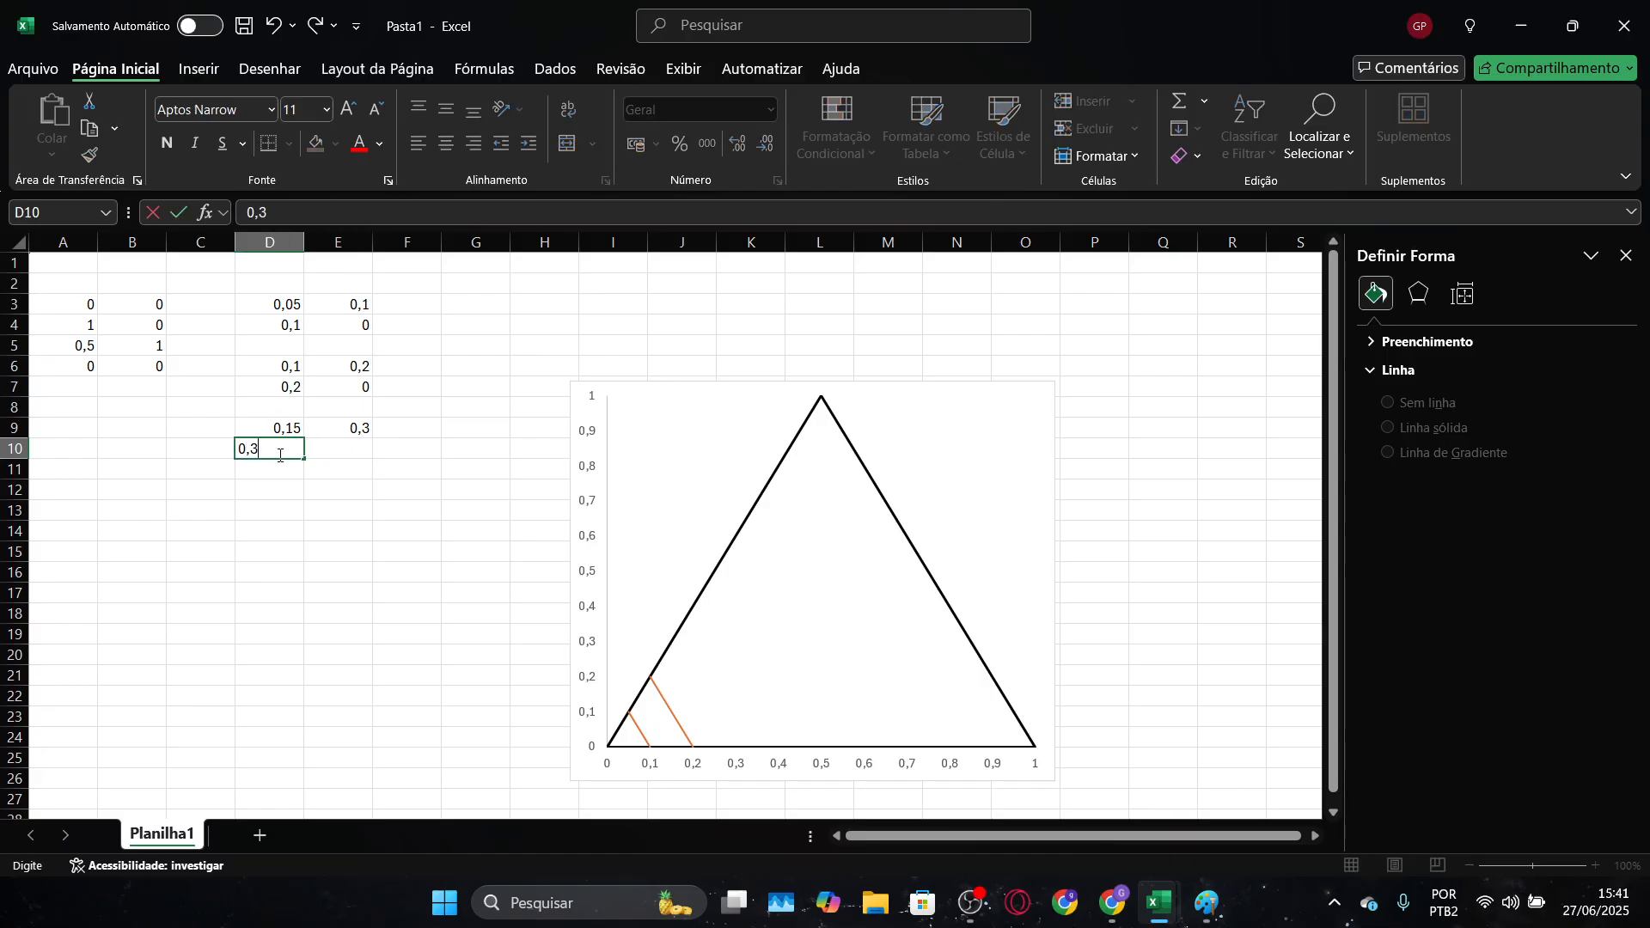
key("Tab")
type("0")
key("Return")
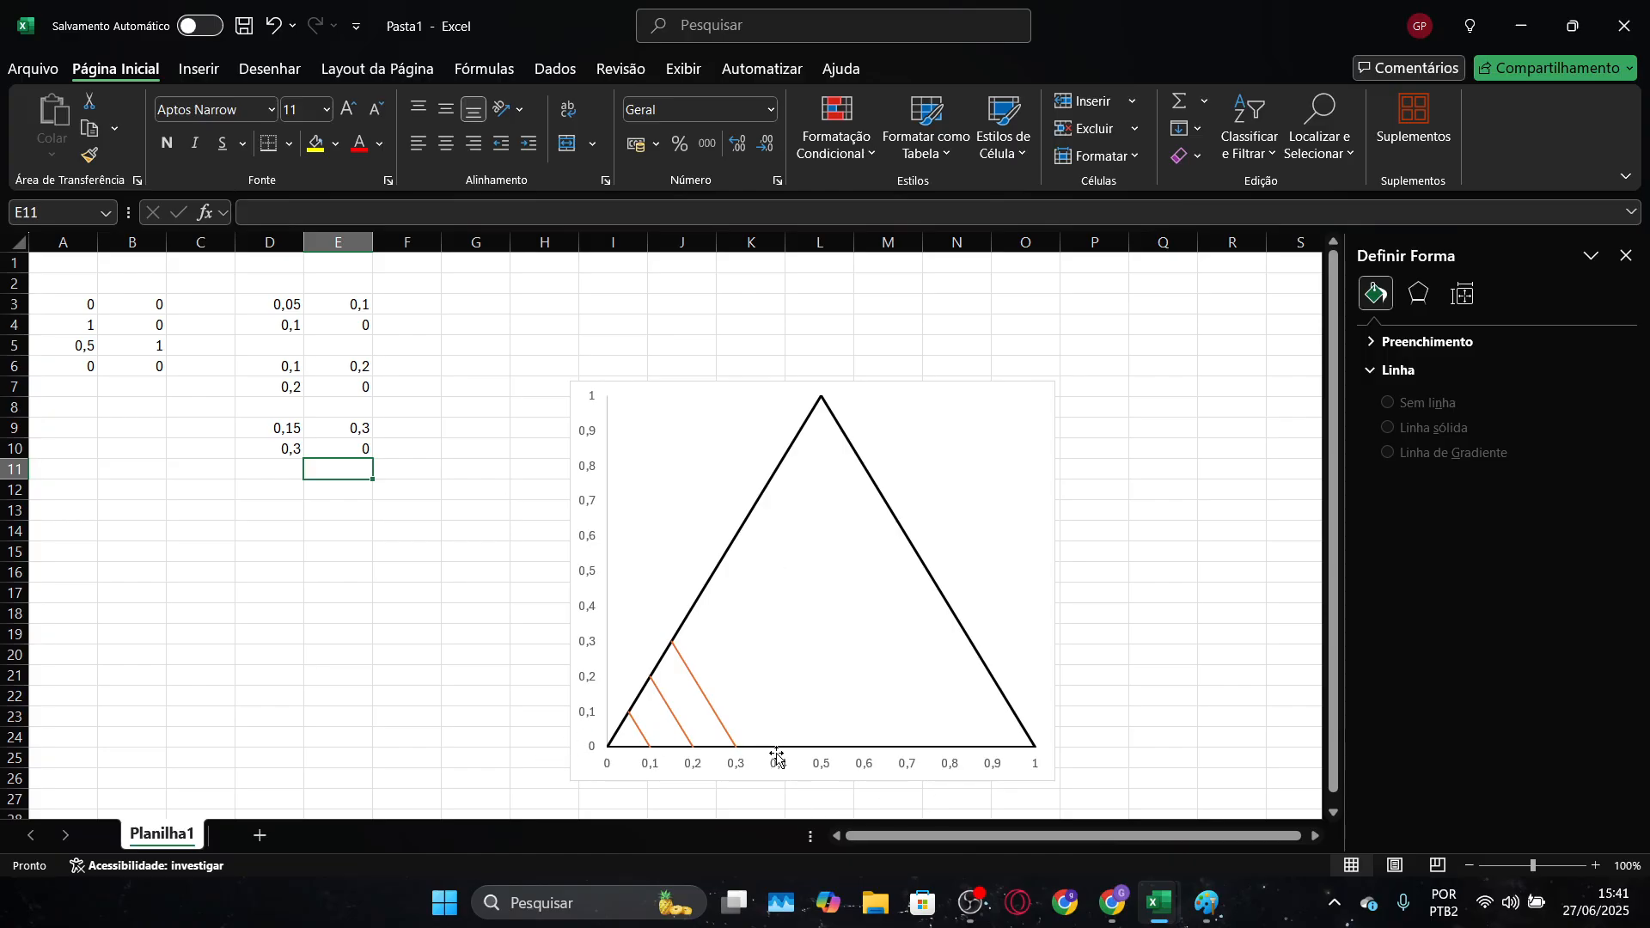
Enter the fourth grid line's starting point as 0,2 in D12 and 0,4 in E12, keeping row 11 blank
key("Down")
key("Left")
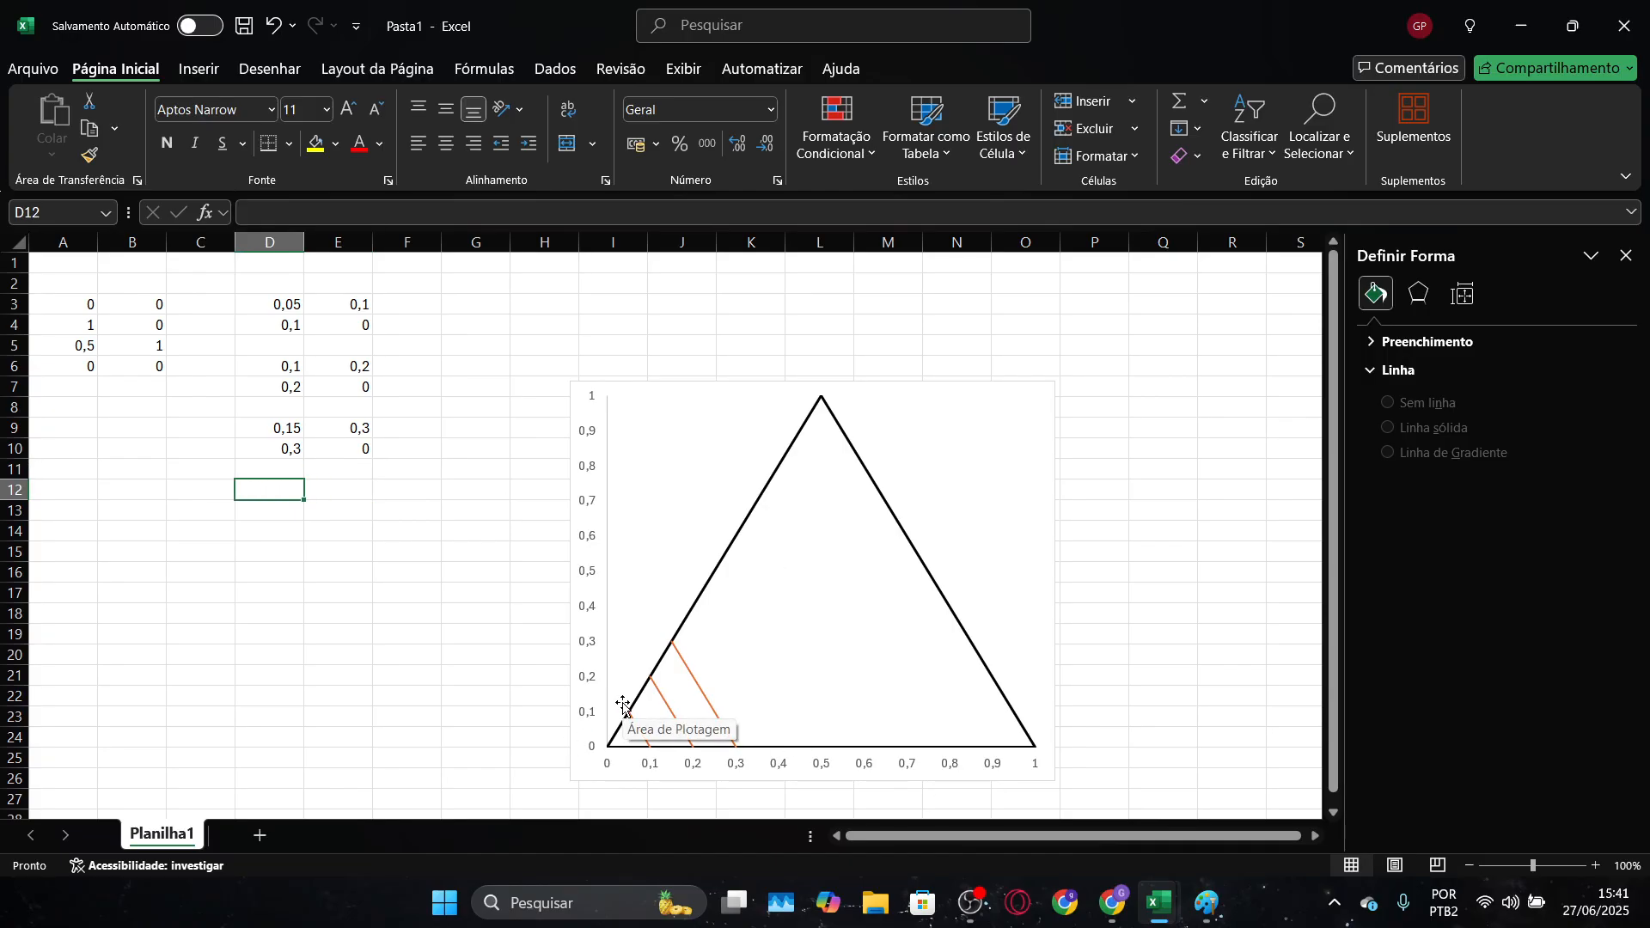
type("0,2")
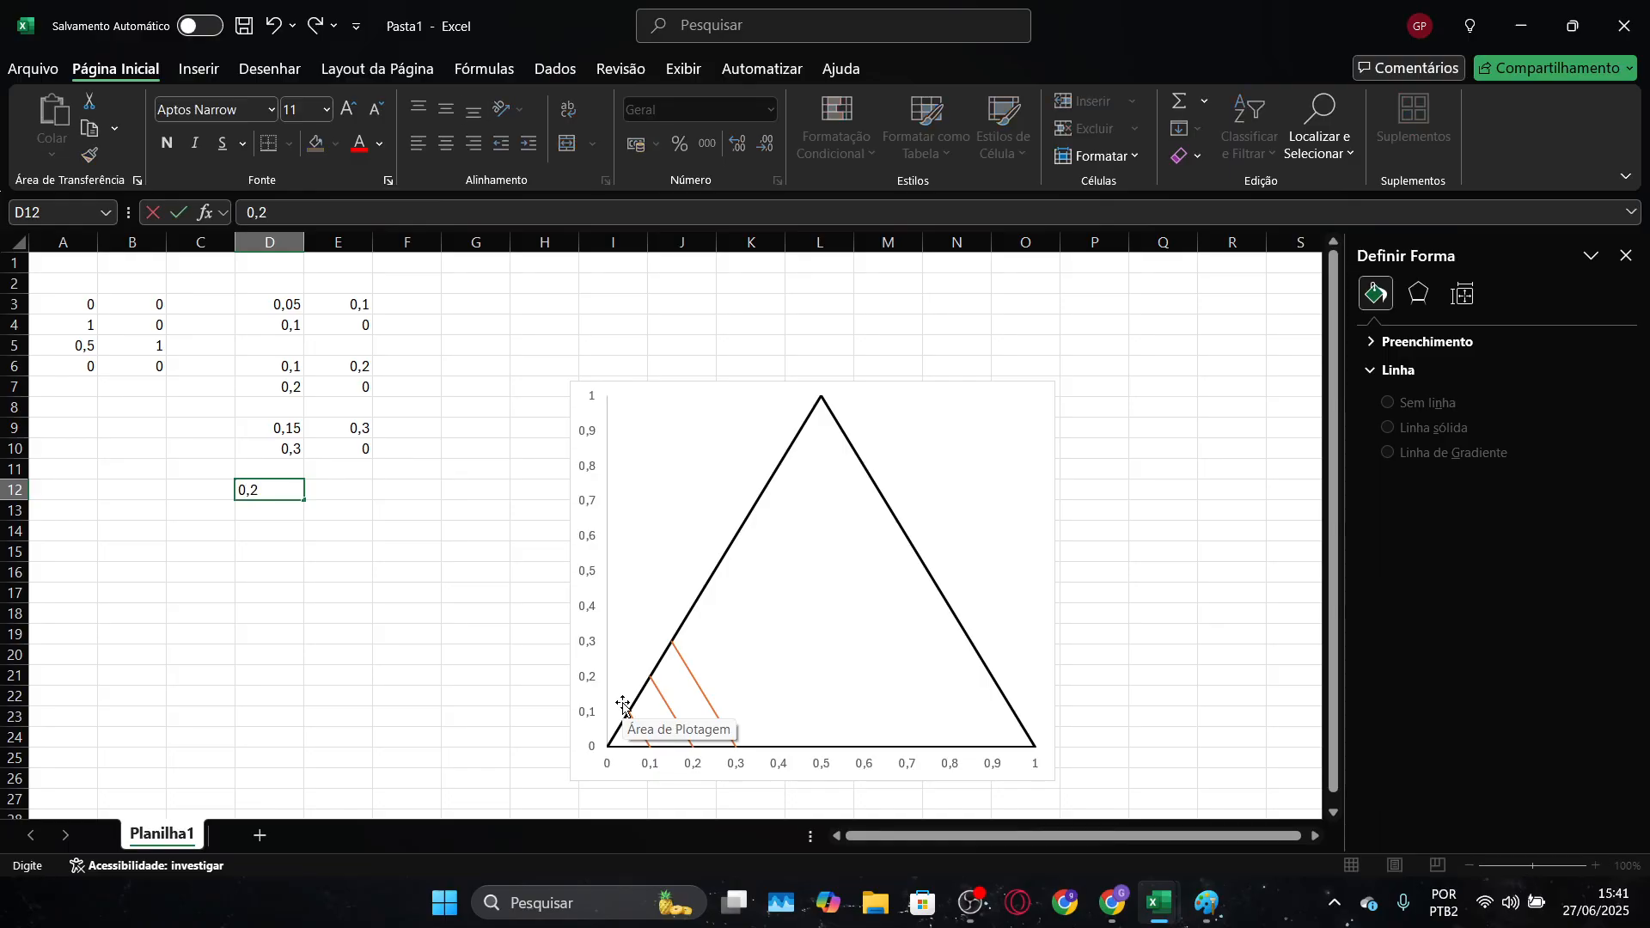
key("Tab")
type("0,4")
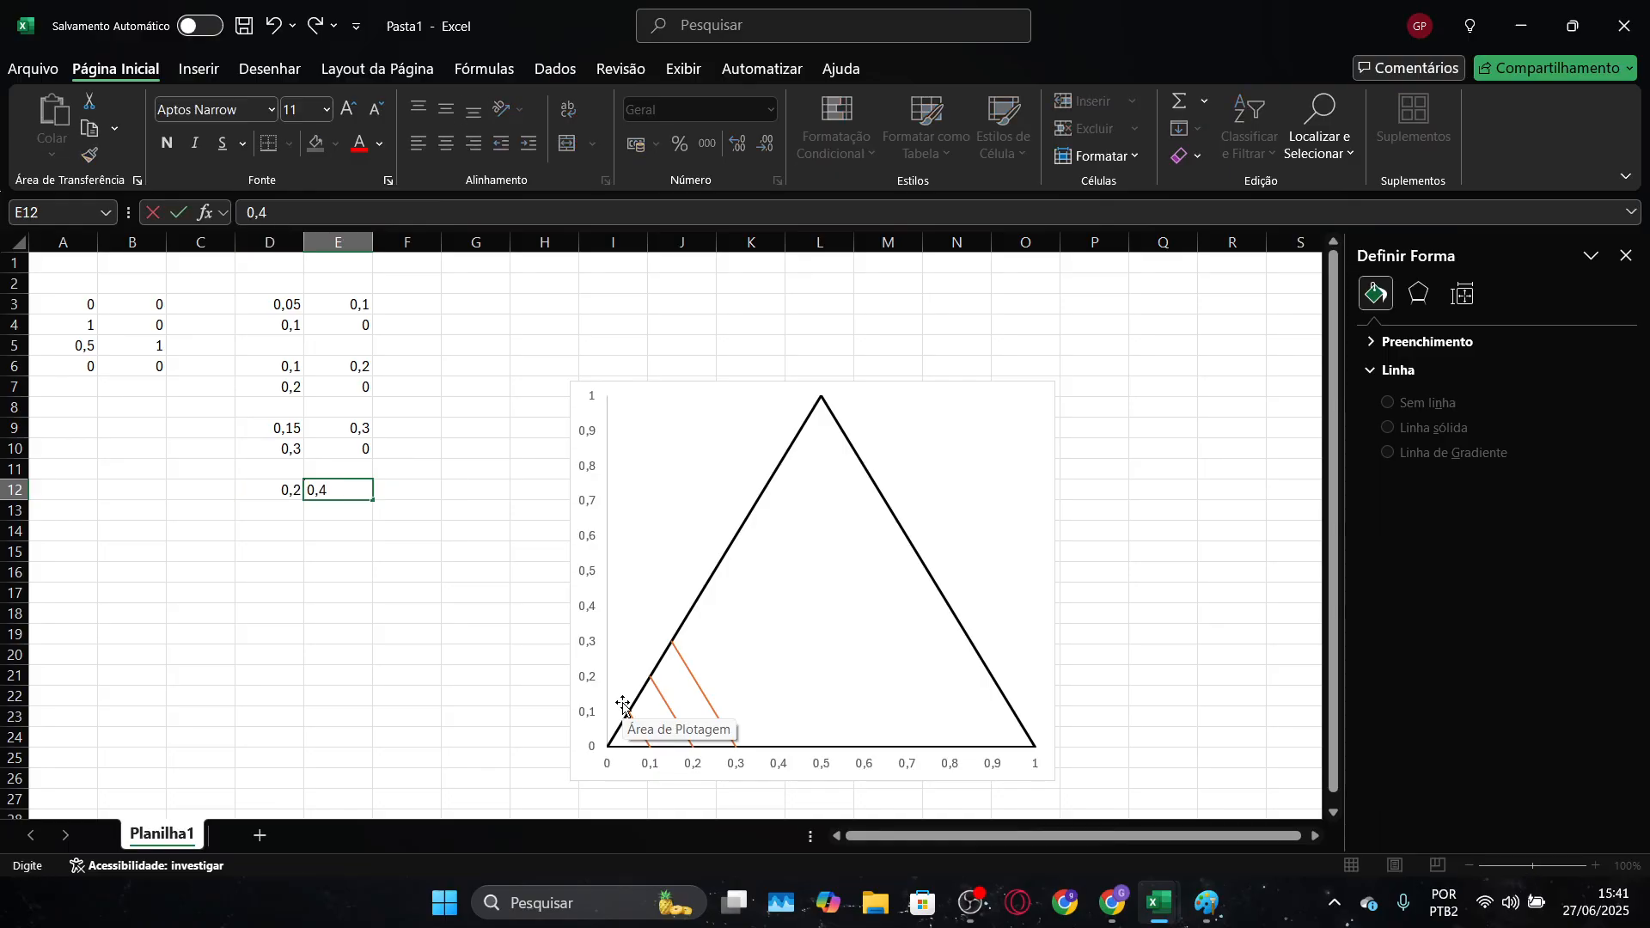
key("Return")
Enter the fourth grid line's end point as 0,4 in D13 and 0 in E13
key("Left")
type("0,4")
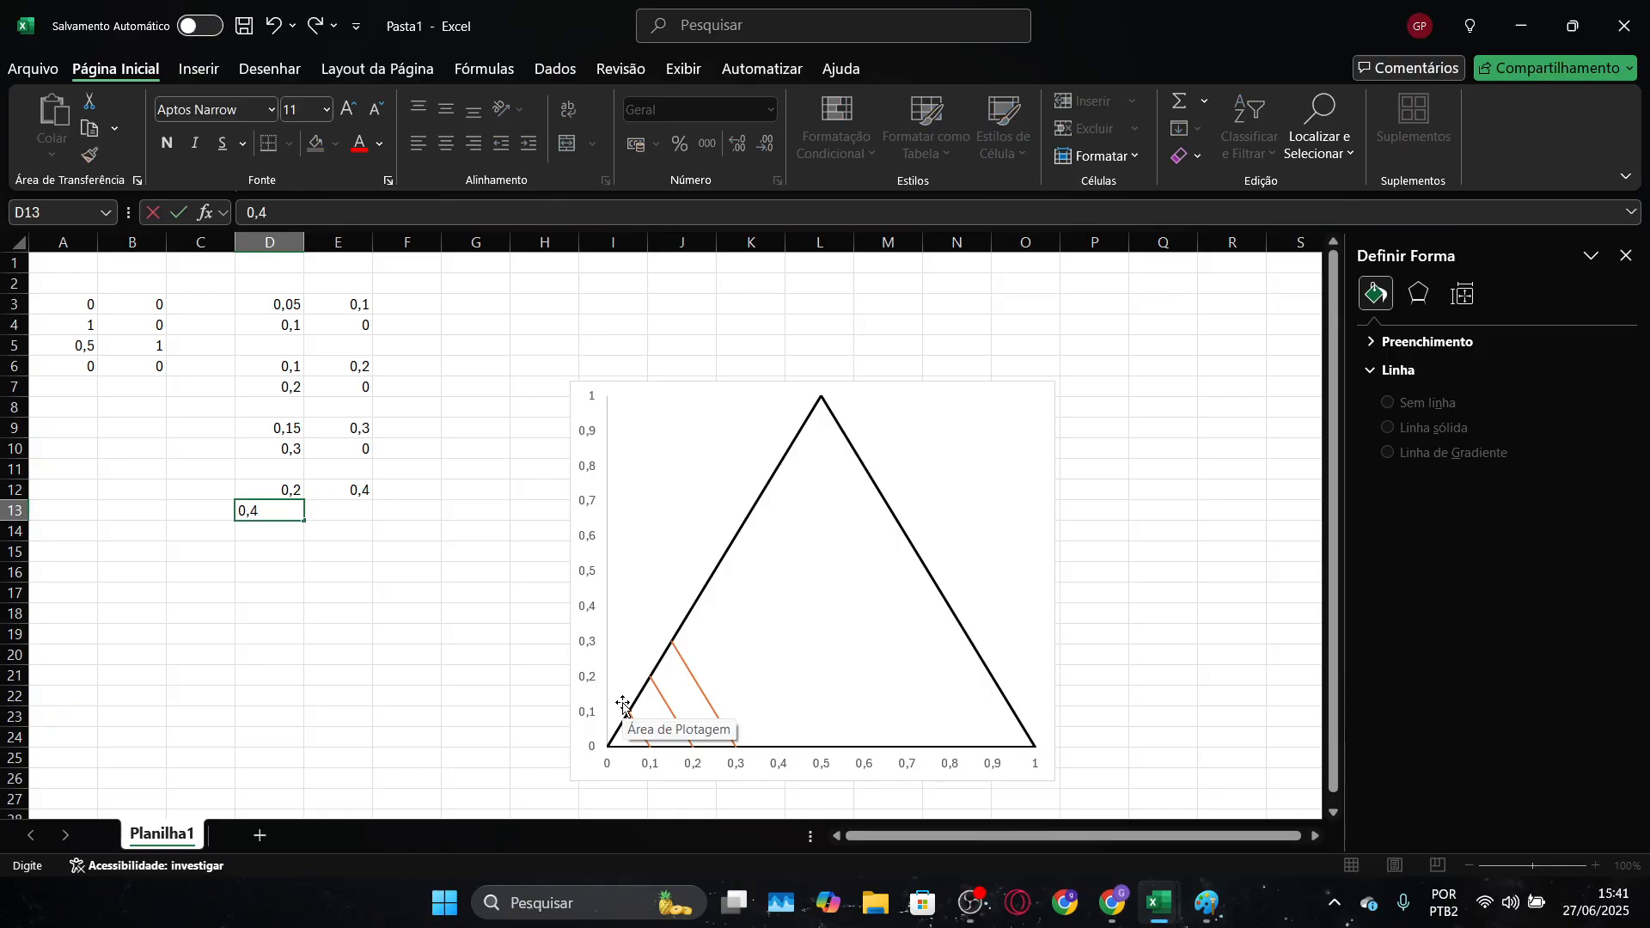
key("Tab")
type("0")
key("Return")
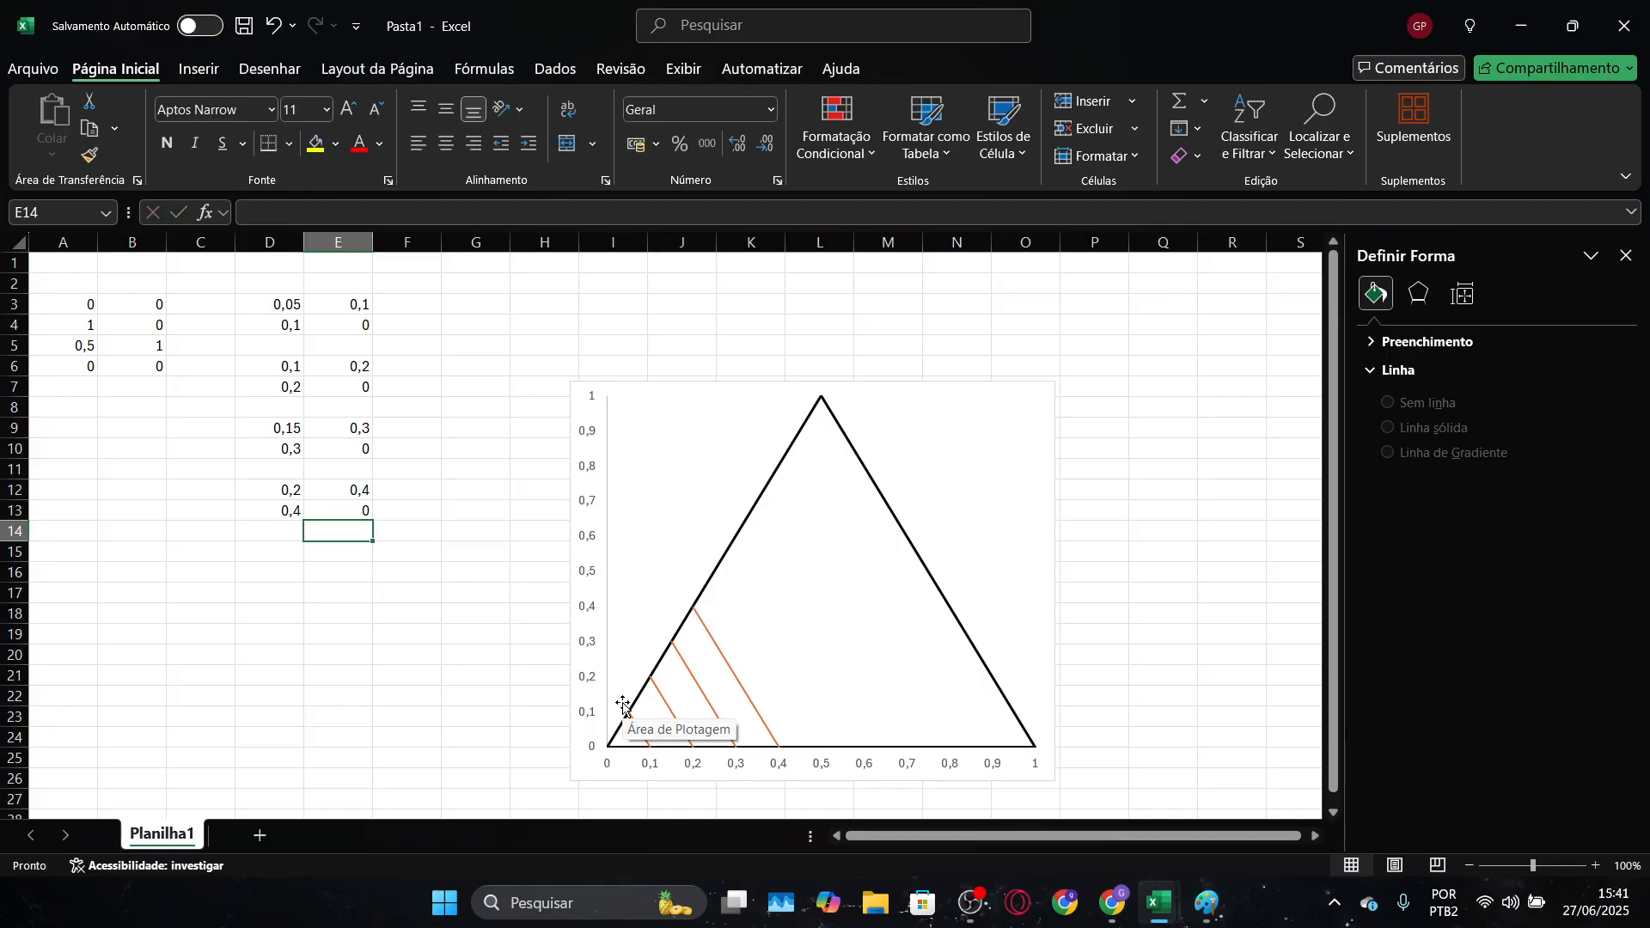
Enter the fifth grid line's starting point as 0,25 in D15 and 0,5 in E15, keeping row 14 blank
key("Down")
key("Left")
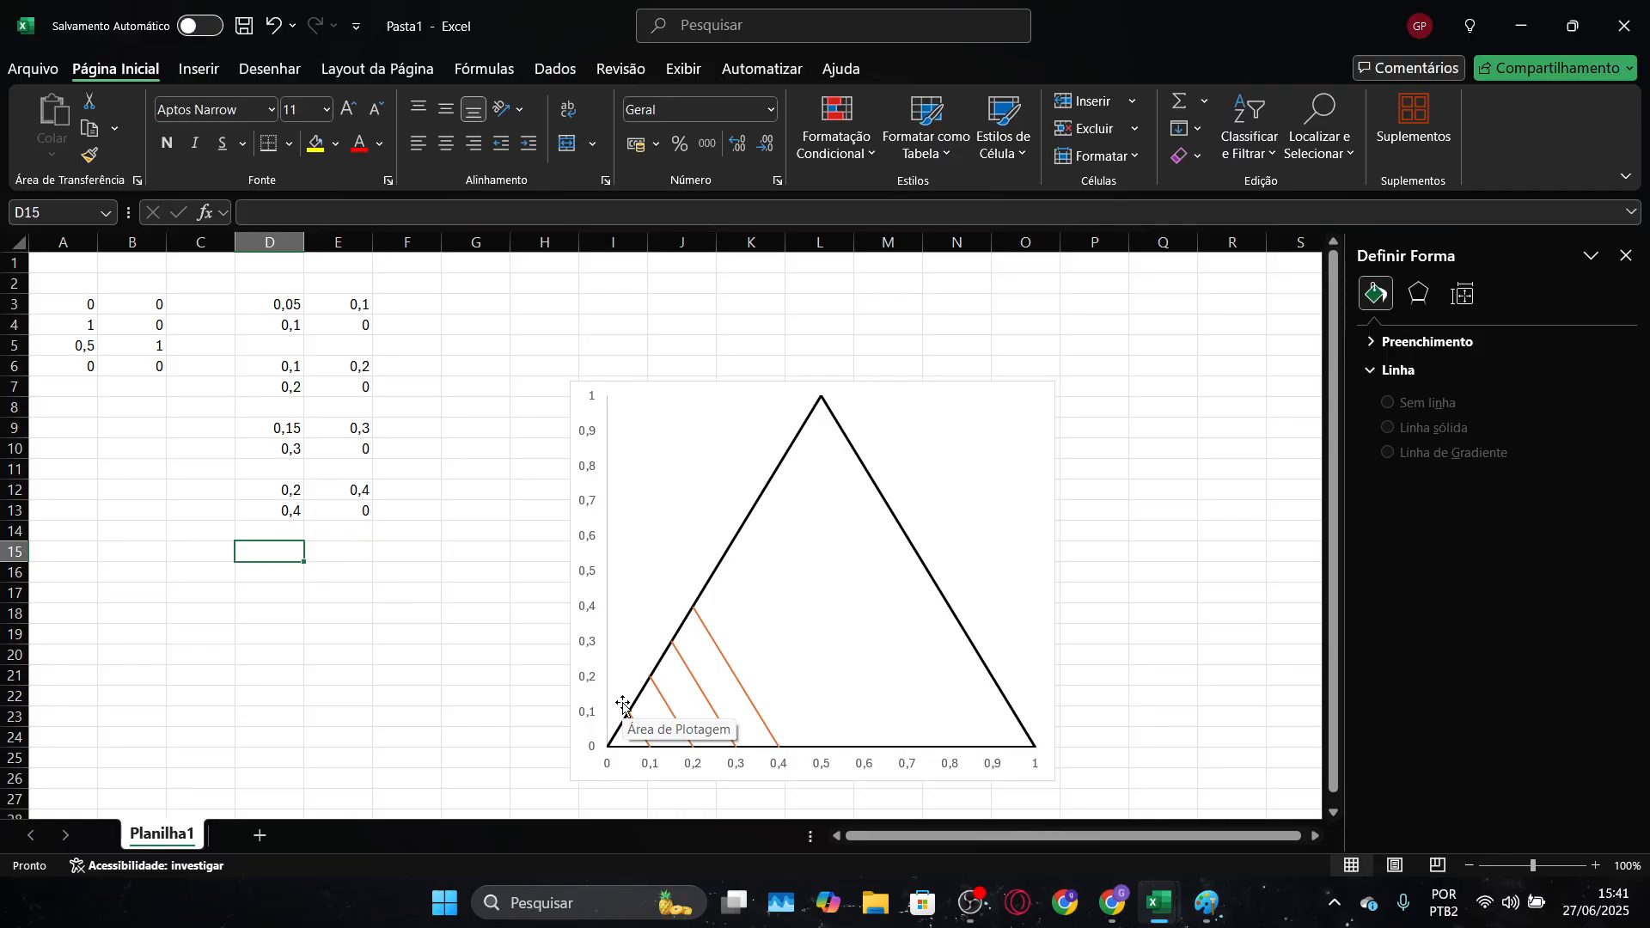
type("0")
key("Return")
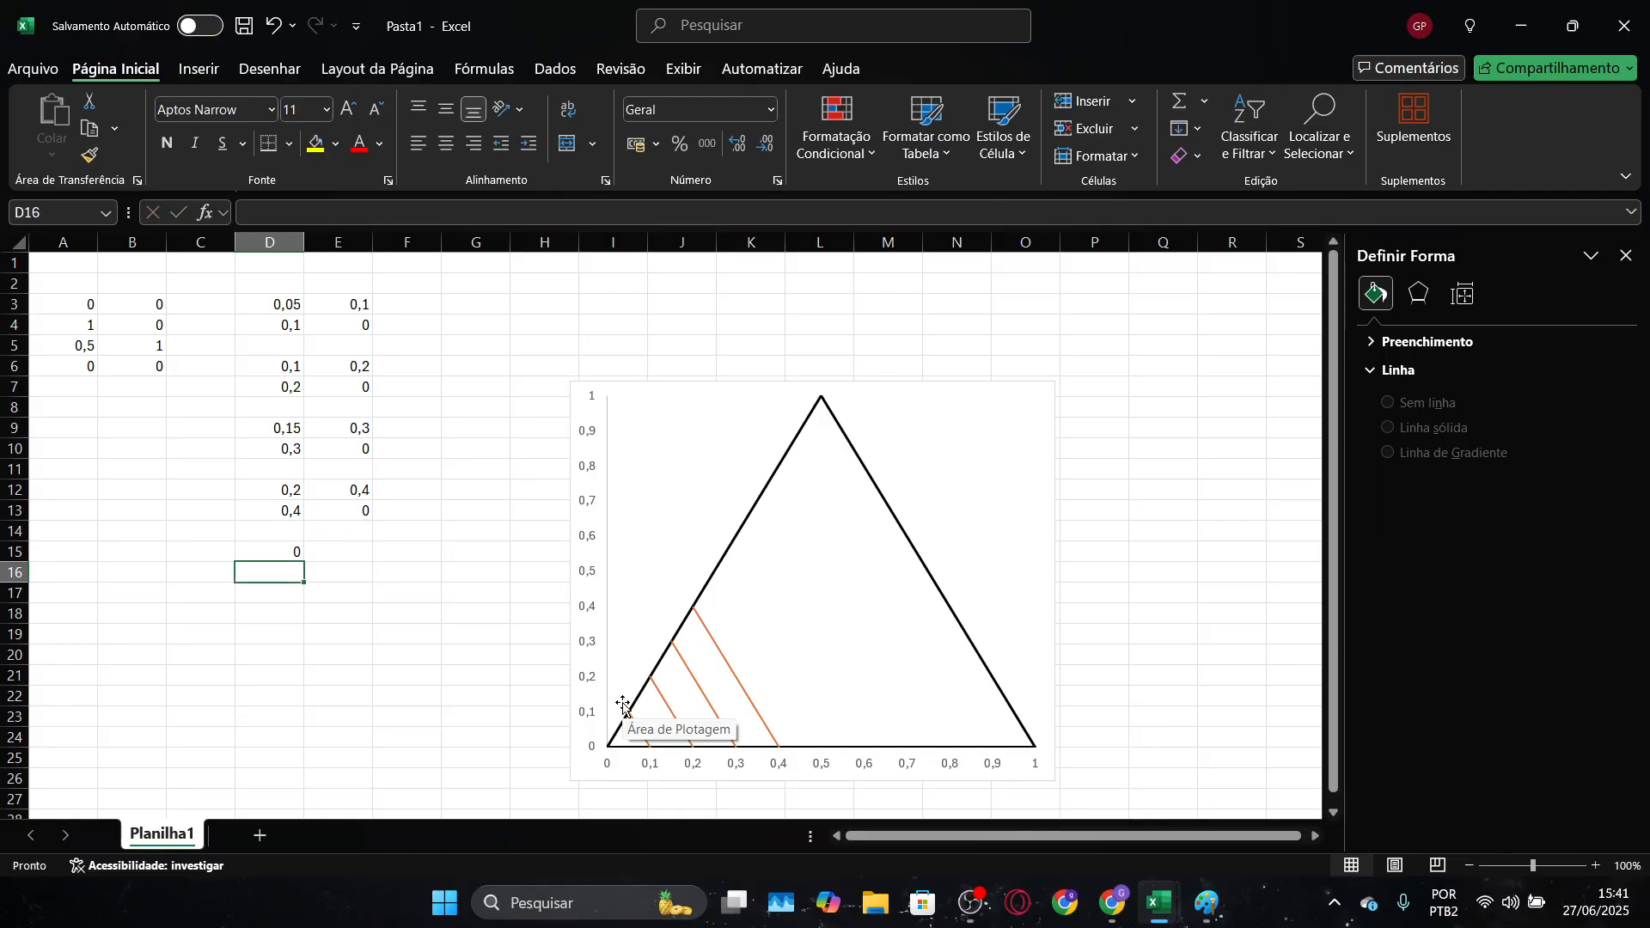
key("Up")
key("BackSpace")
type("0,25")
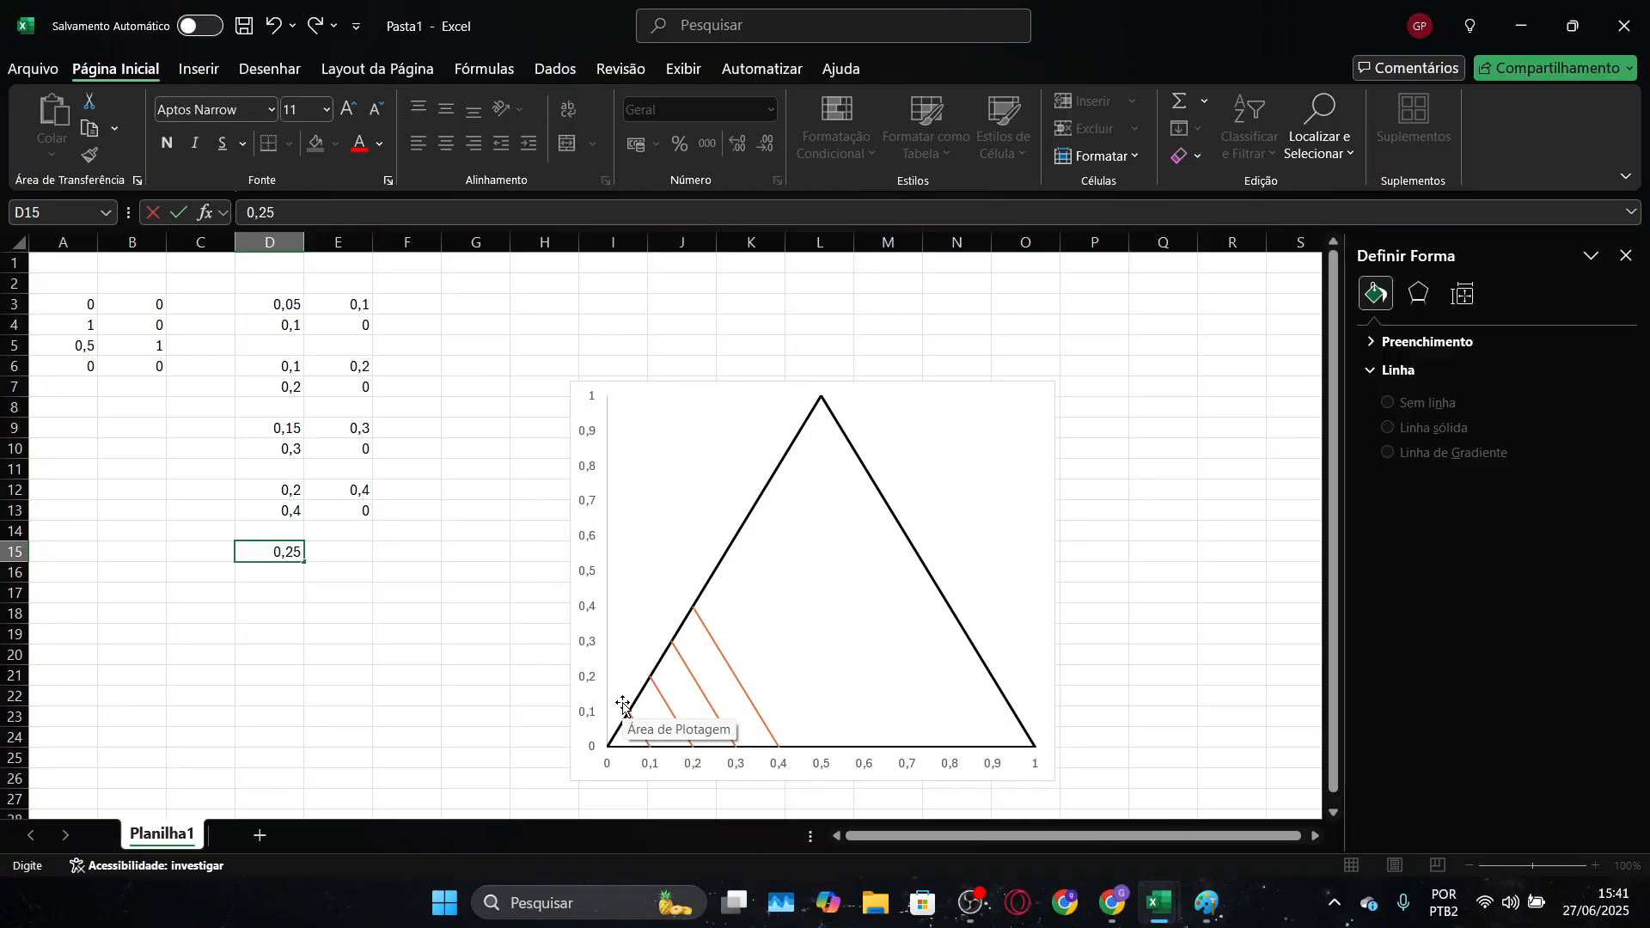
key("Tab")
type("0,5")
key("Return")
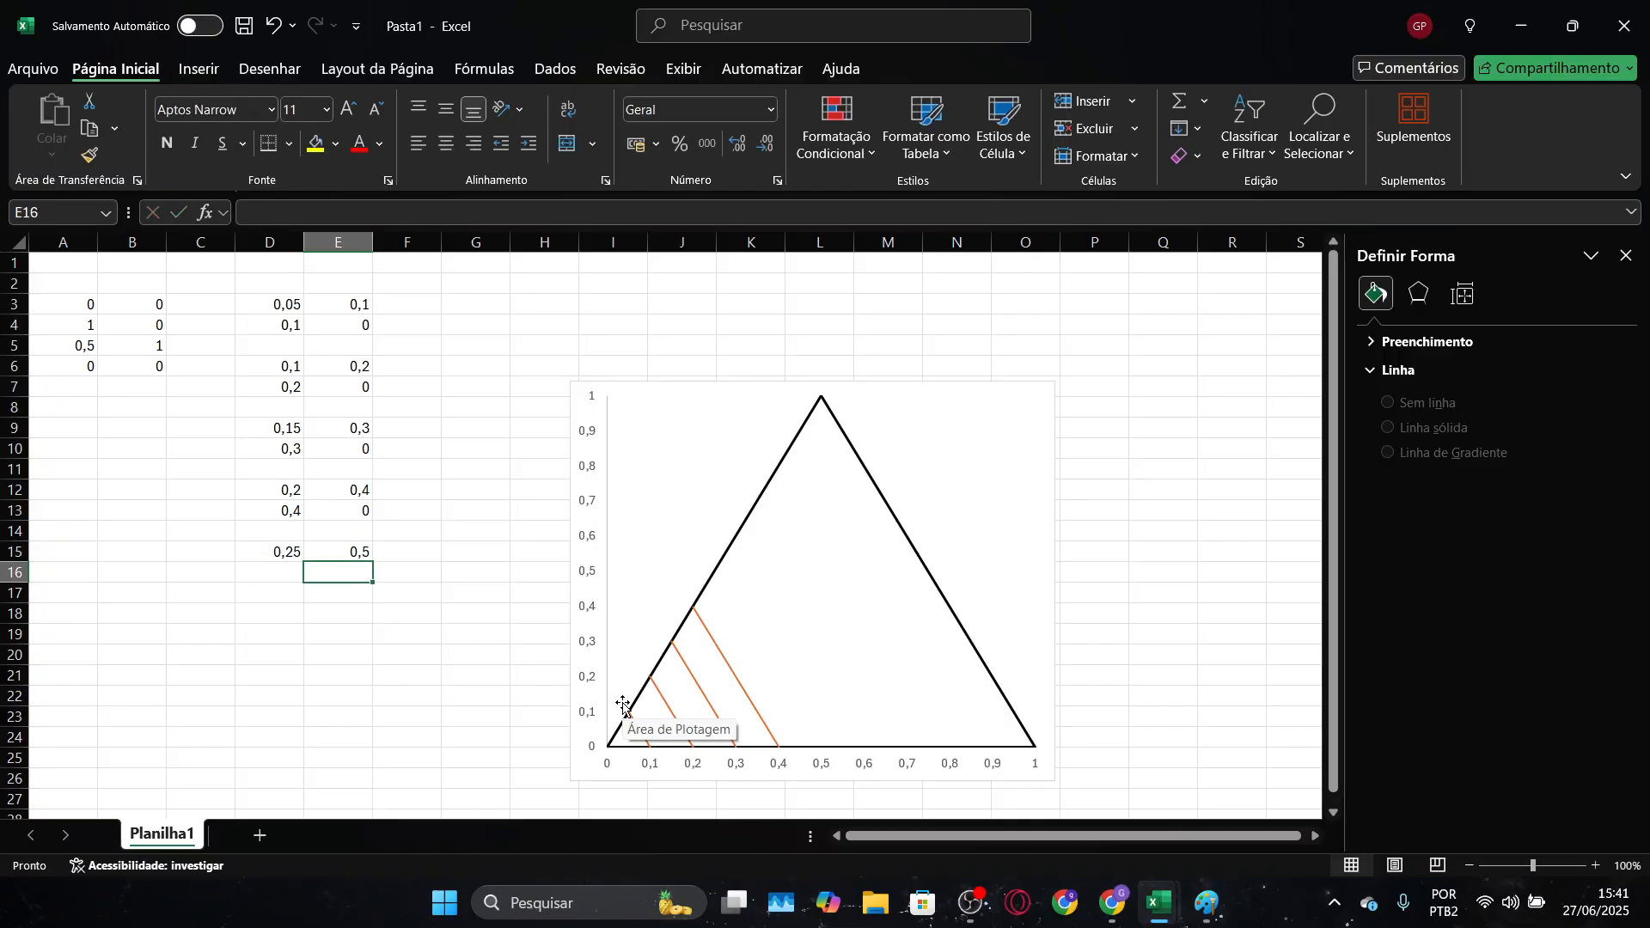
Enter the fifth grid line's end point as 0,5 in D16 and 0 in E16
type("0,5")
key("Tab")
type("0")
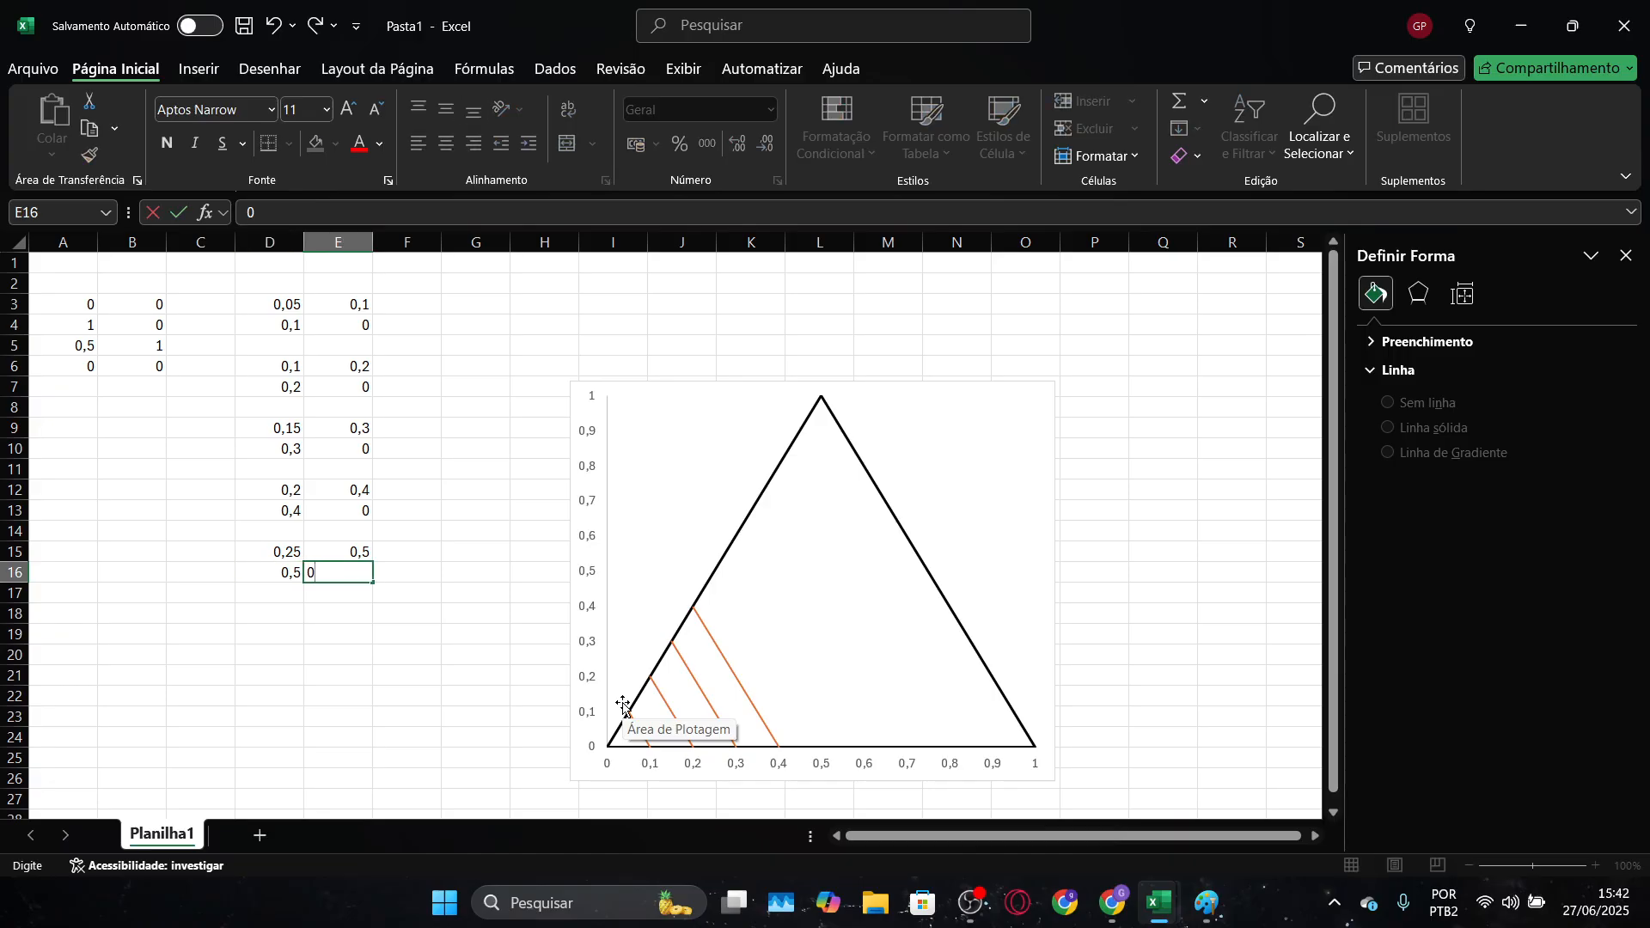
key("Return")
Enter the sixth grid line's starting point as 0,3 in D18 and 0,6 in E18, keeping row 17 blank
key("Down")
key("Left")
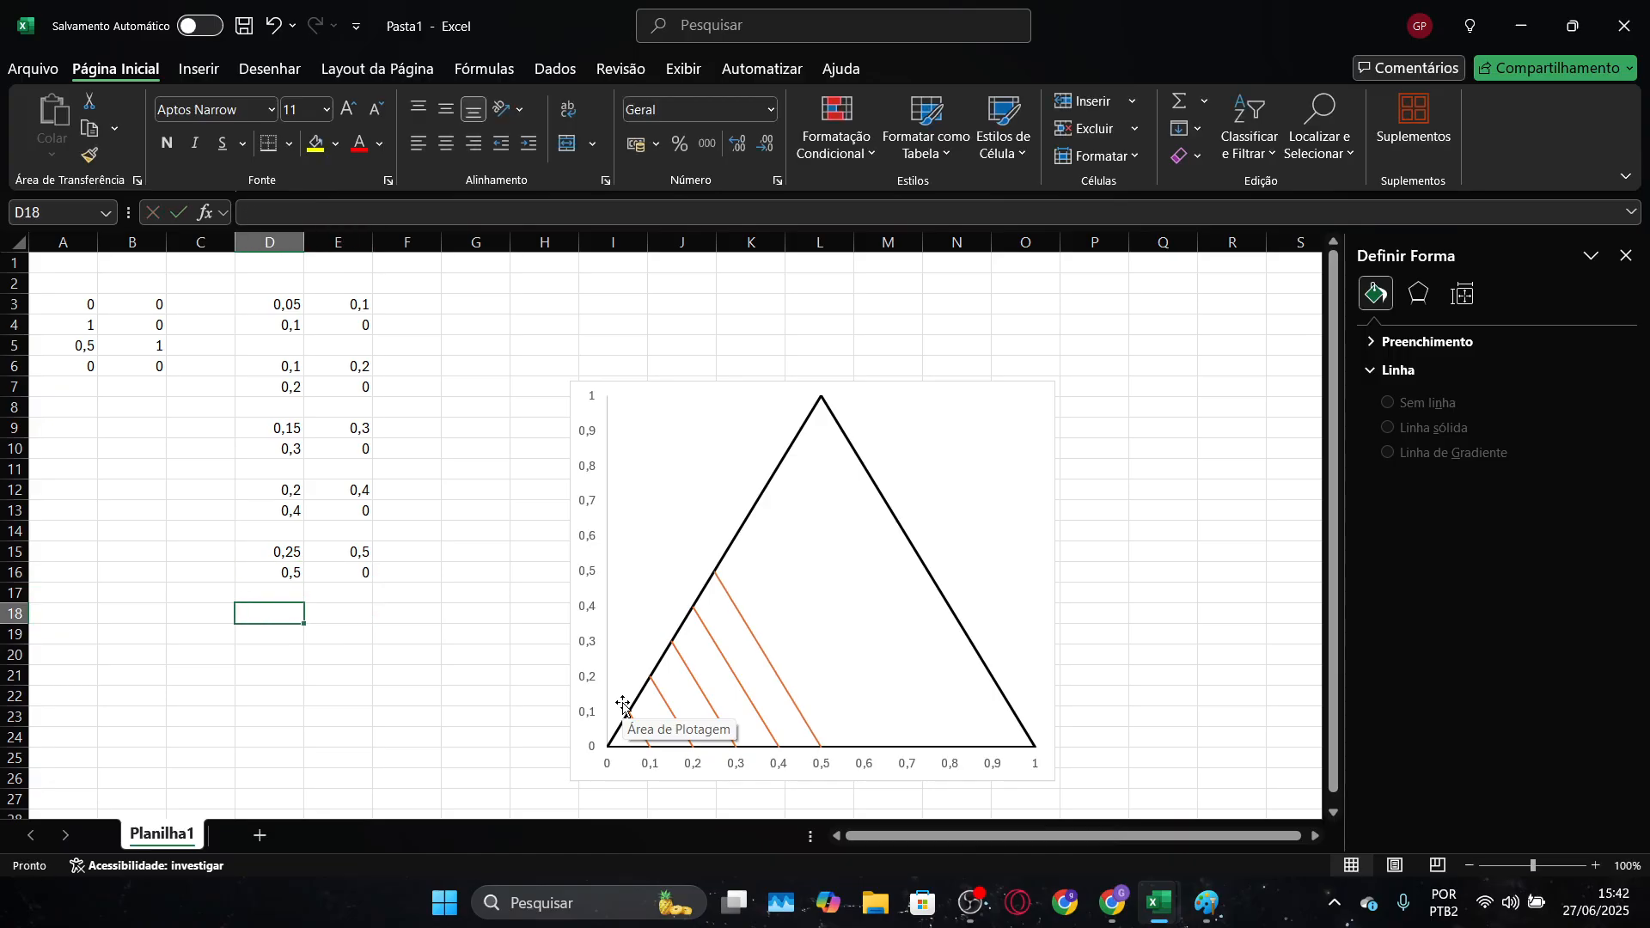
type("0,3")
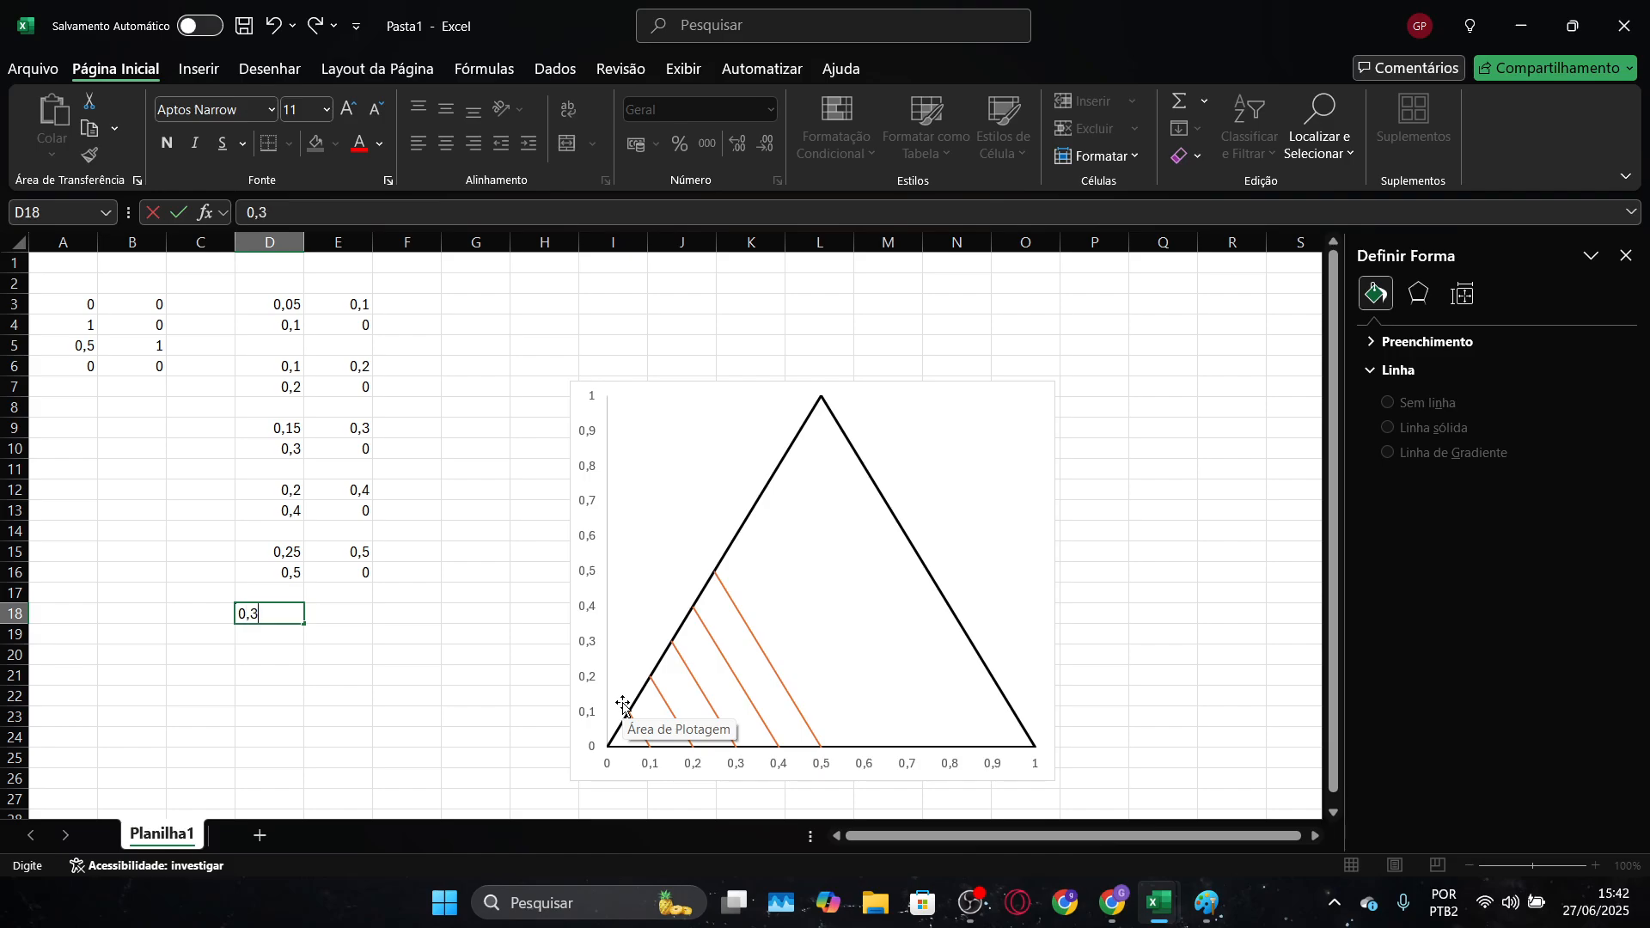
key("Tab")
type("0,")
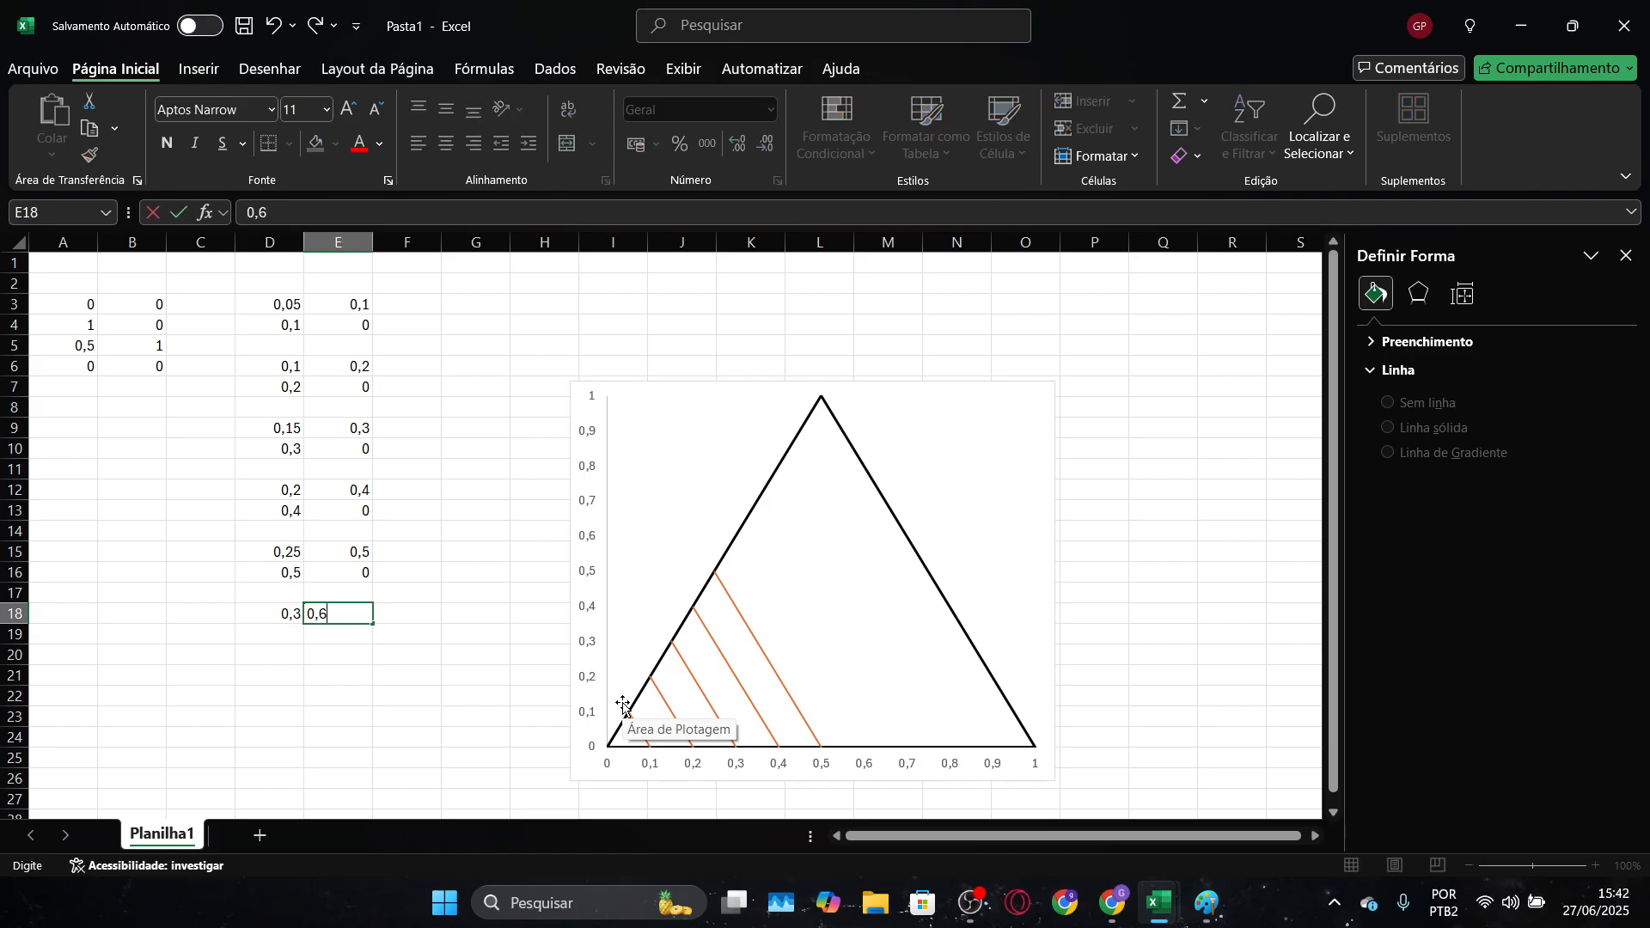
key("Return")
Enter the sixth grid line's end point as 0,6 in D19 and 0 in E19
key("Left")
key("Down")
key("Right")
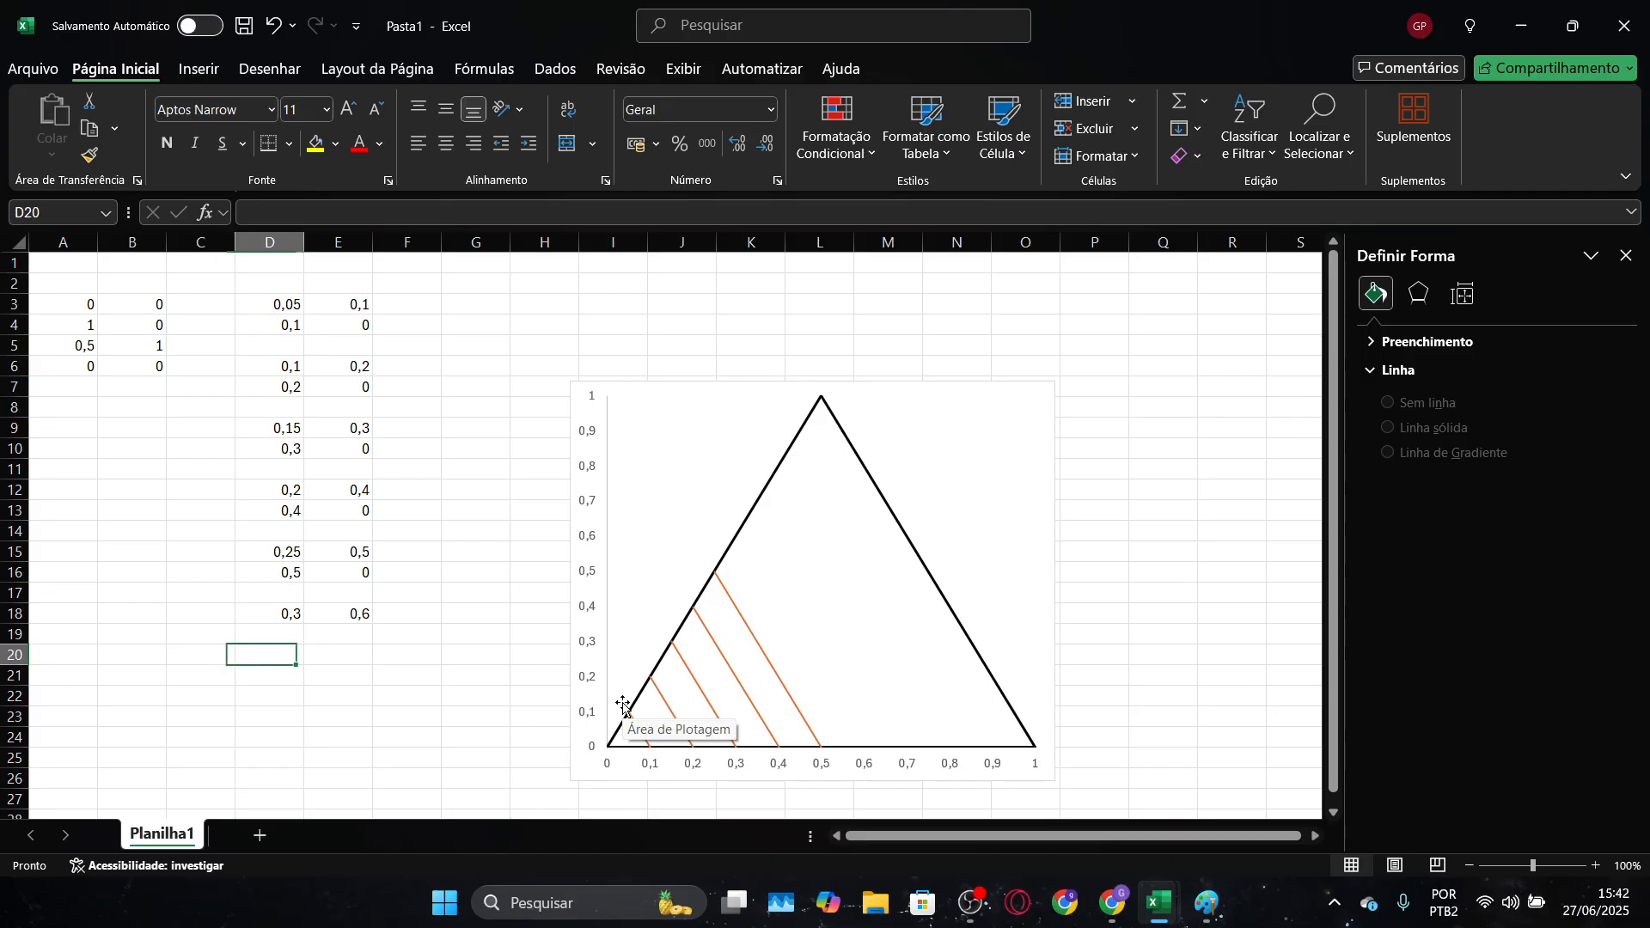
key("Up")
type("0,6")
key("Tab")
type("0")
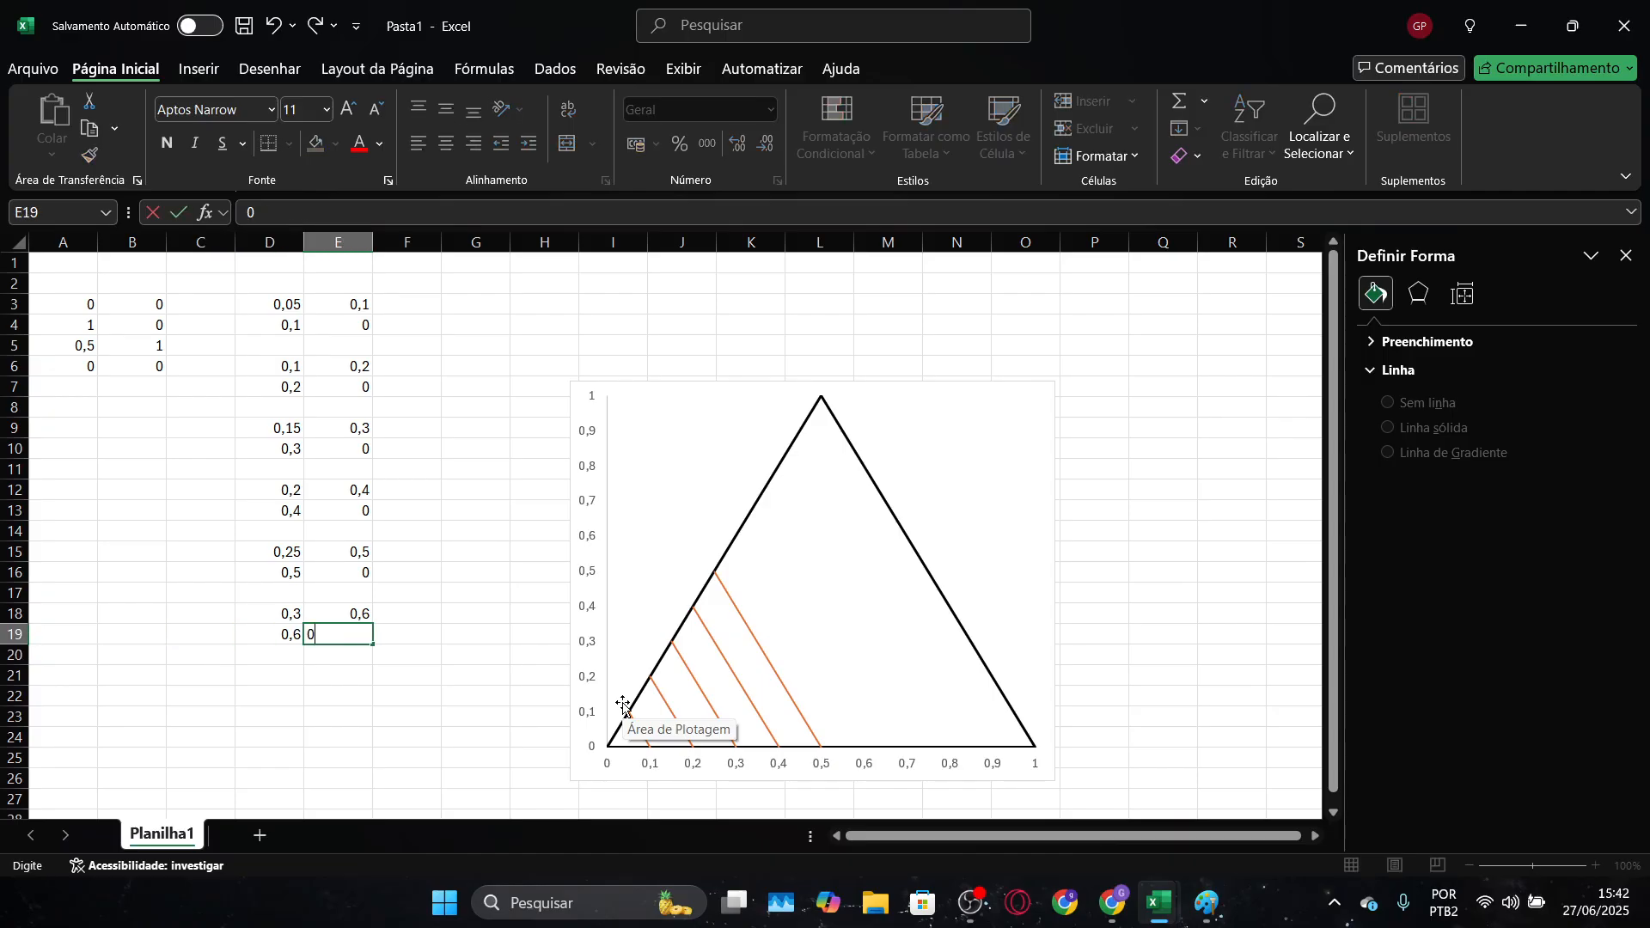
key("Down")
key("Down")
Enter the seventh grid line's starting point as 0,35 in D21 and 0,7 in E21, keeping row 20 blank
key("Left")
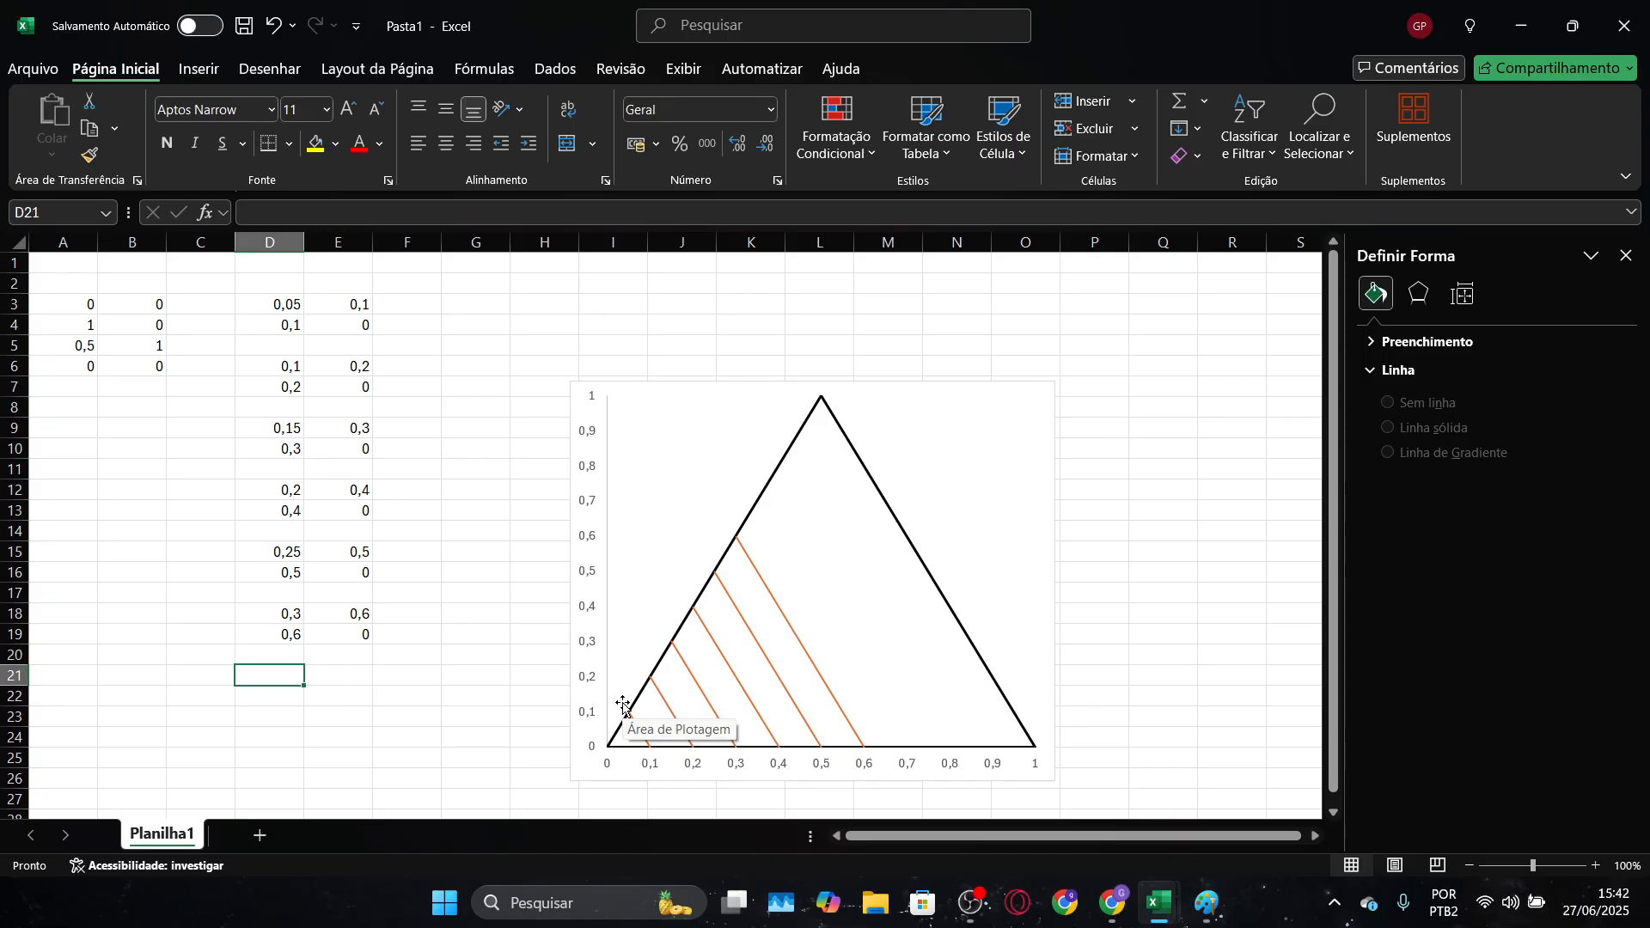
type("0,35")
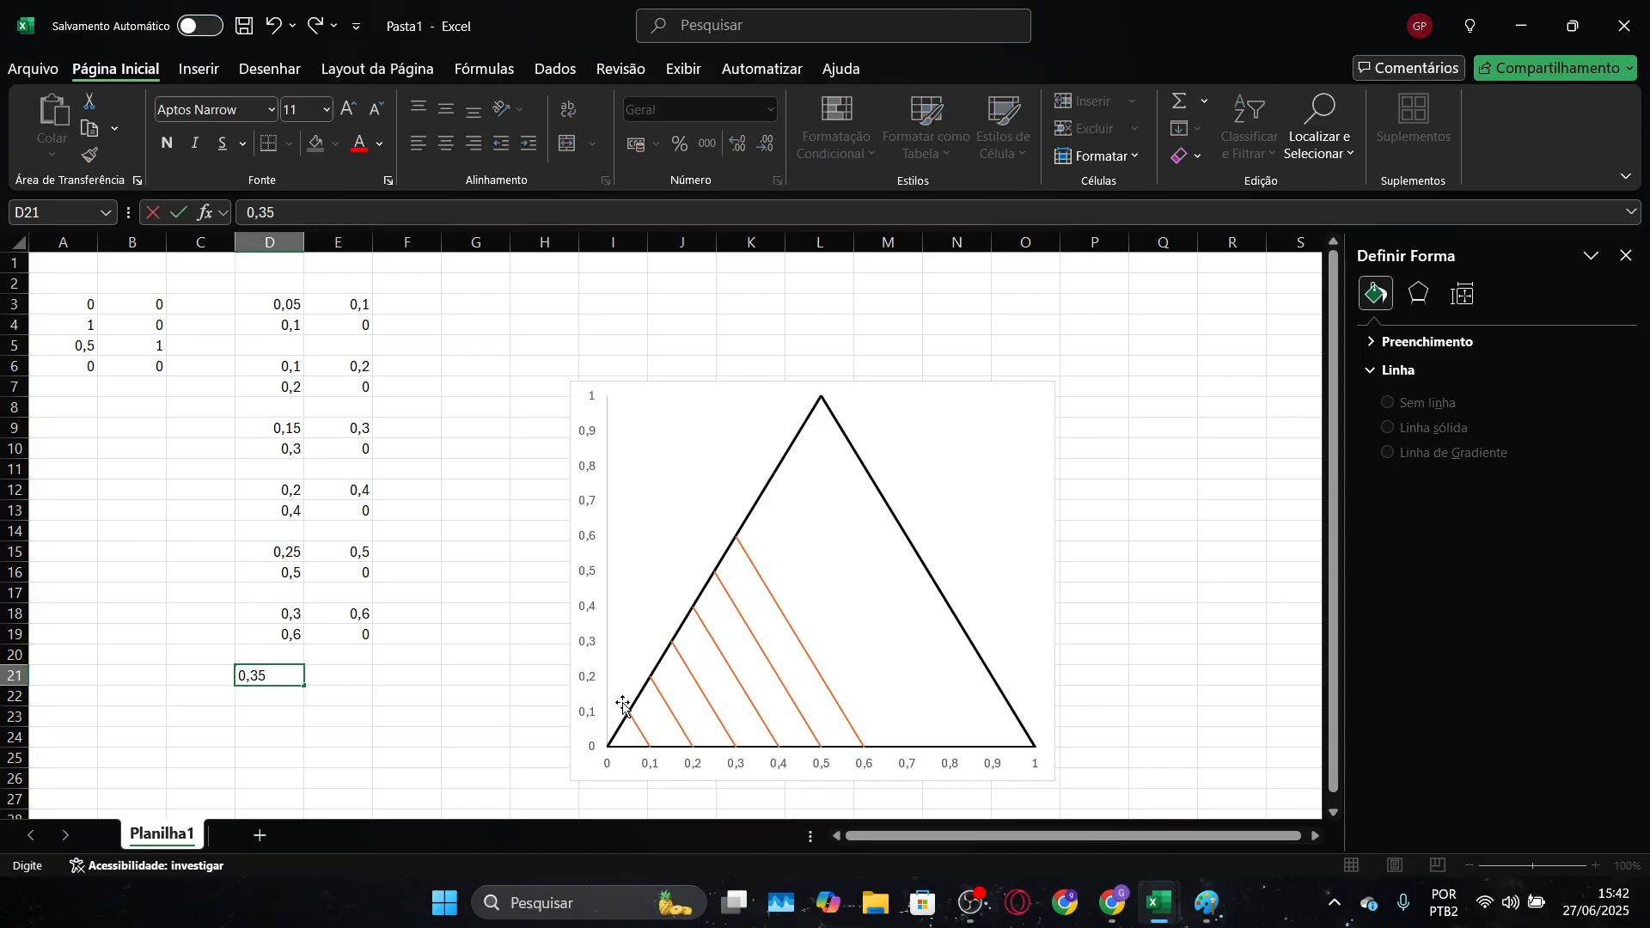
key("Tab")
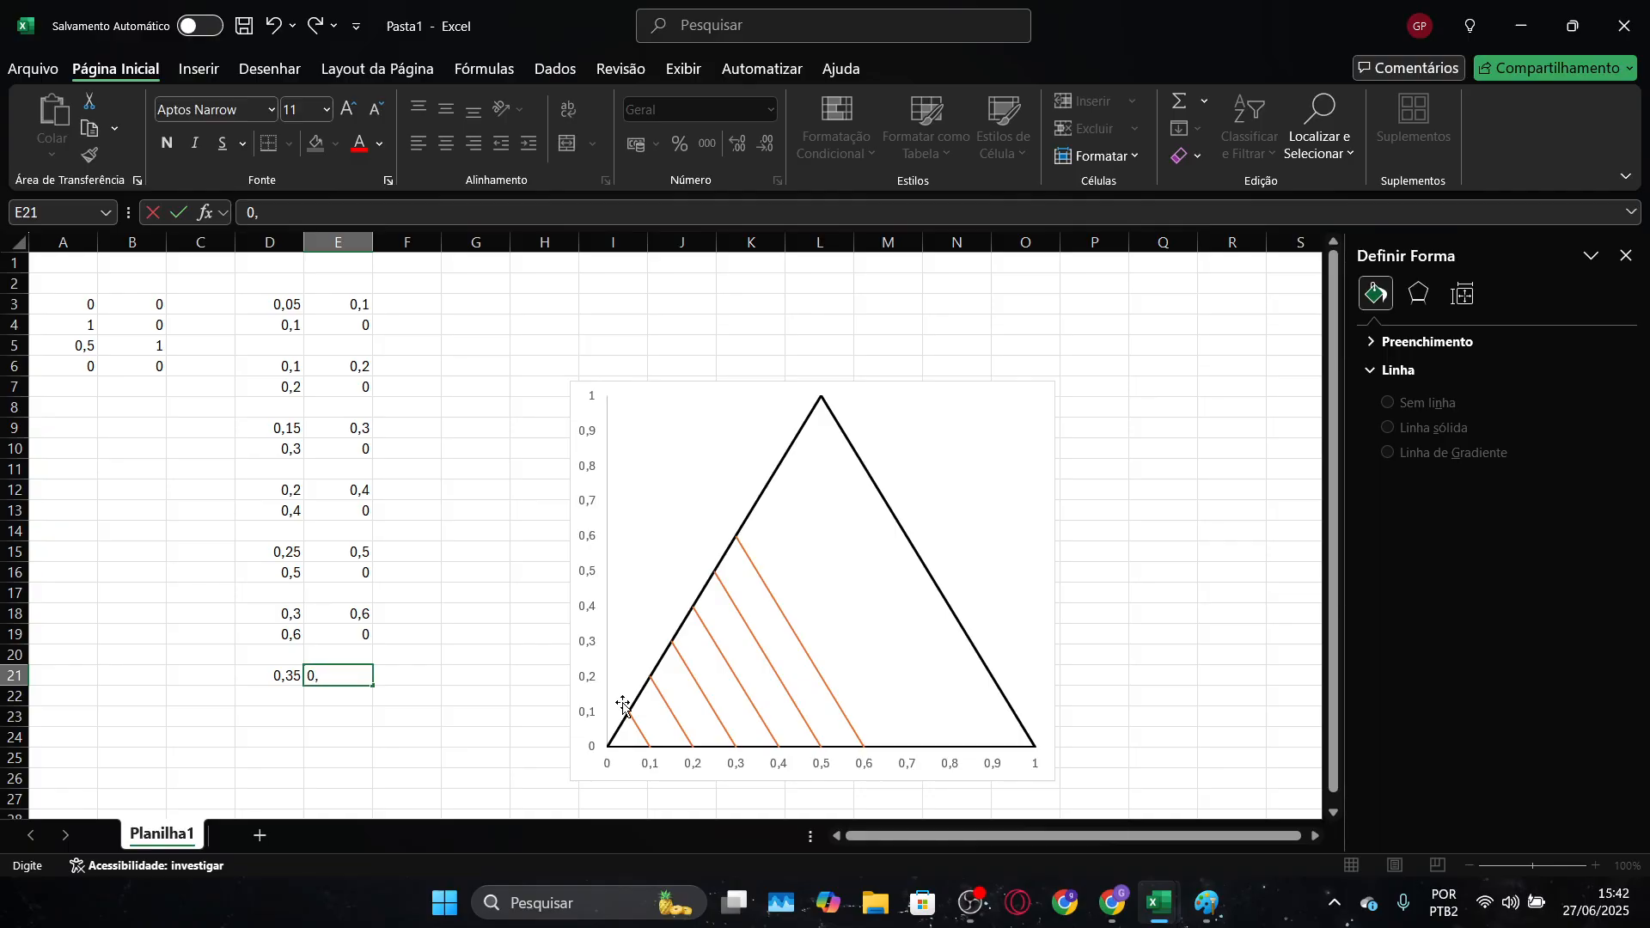
key("Return")
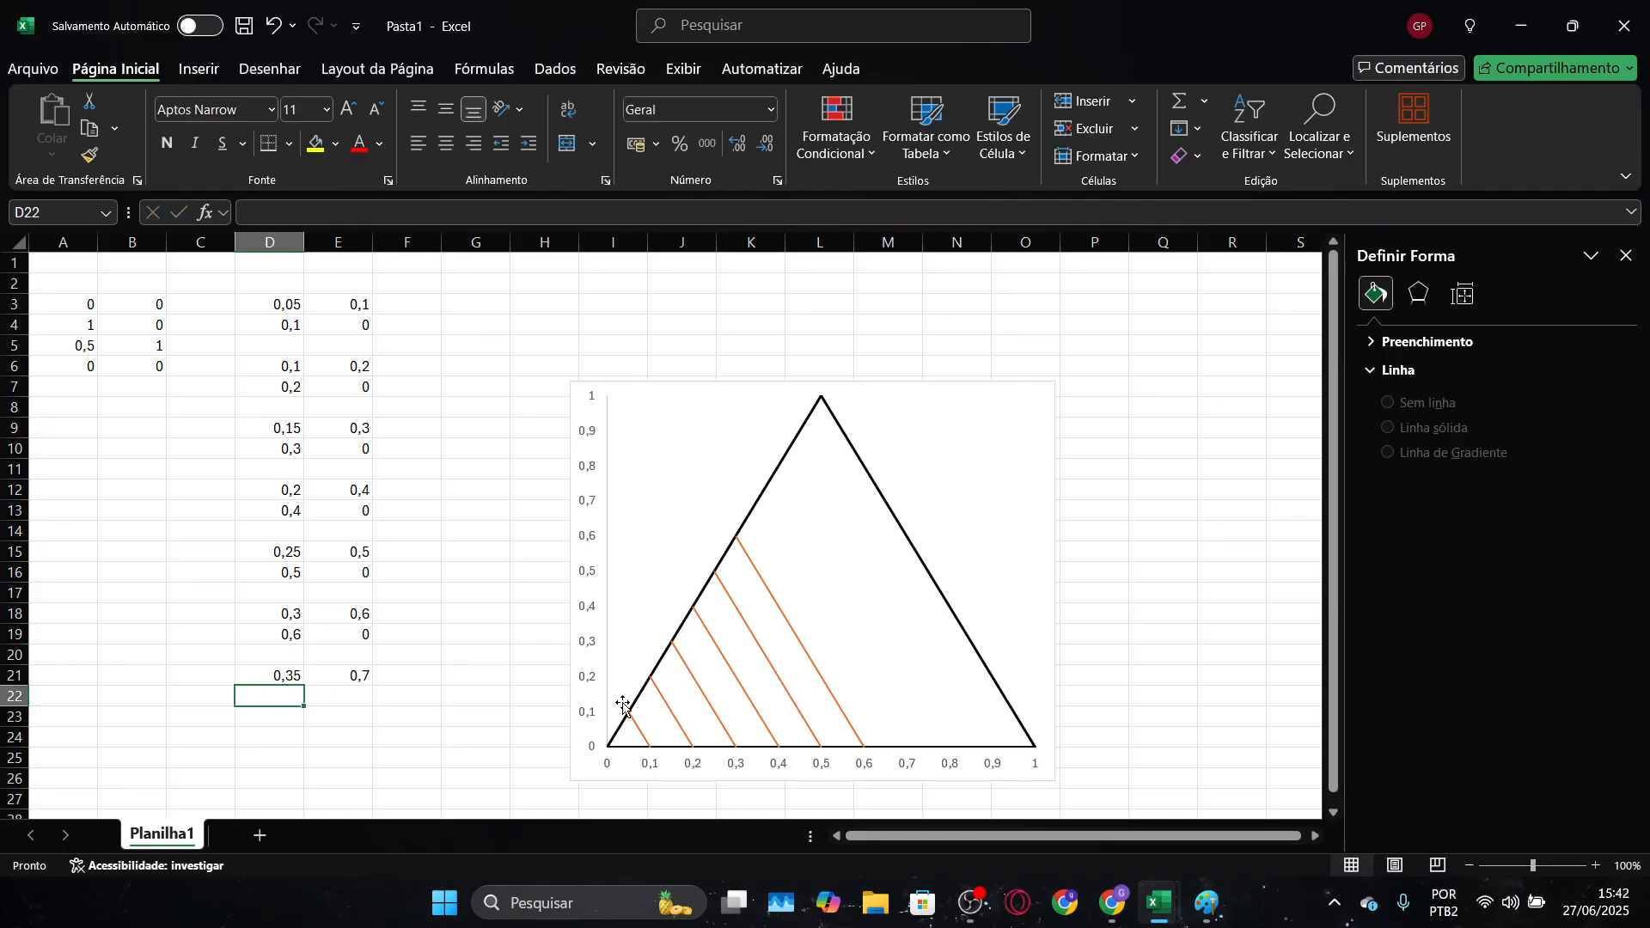
Enter the seventh grid line's end point as 0,7 in D22 and 0 in E22
type("0,7")
key("Tab")
type("0")
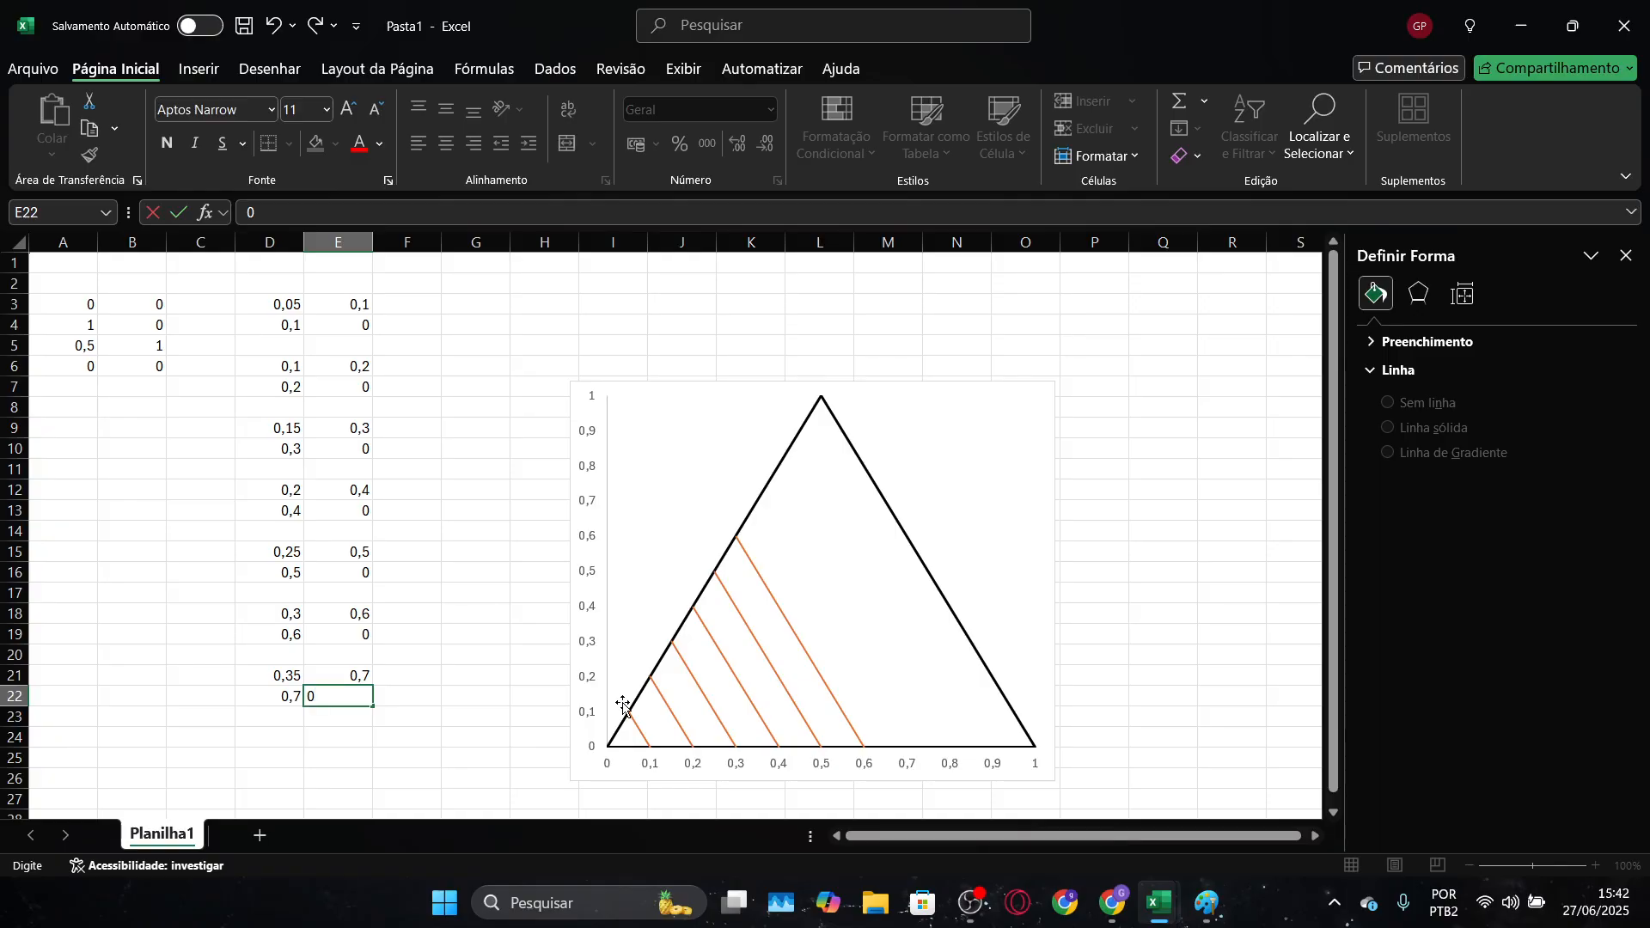
key("Down")
Select the "grade" series in the chart and extend its Y range to E26
scroll(623, 706, "down", 1)
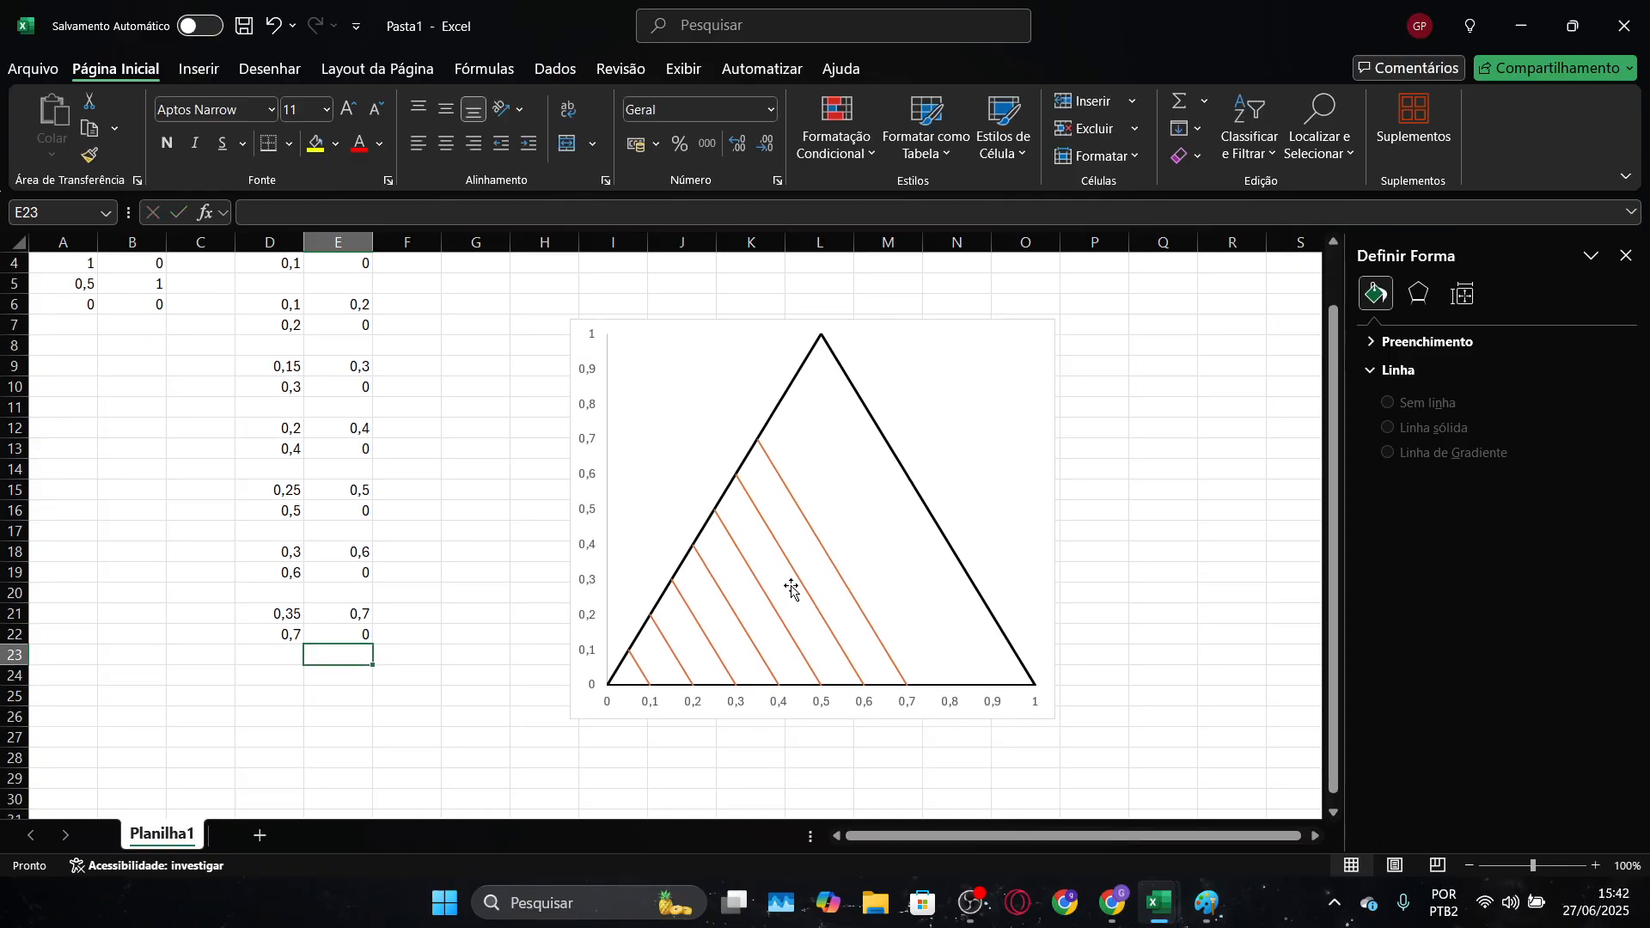
left_click(787, 585)
left_click(835, 567)
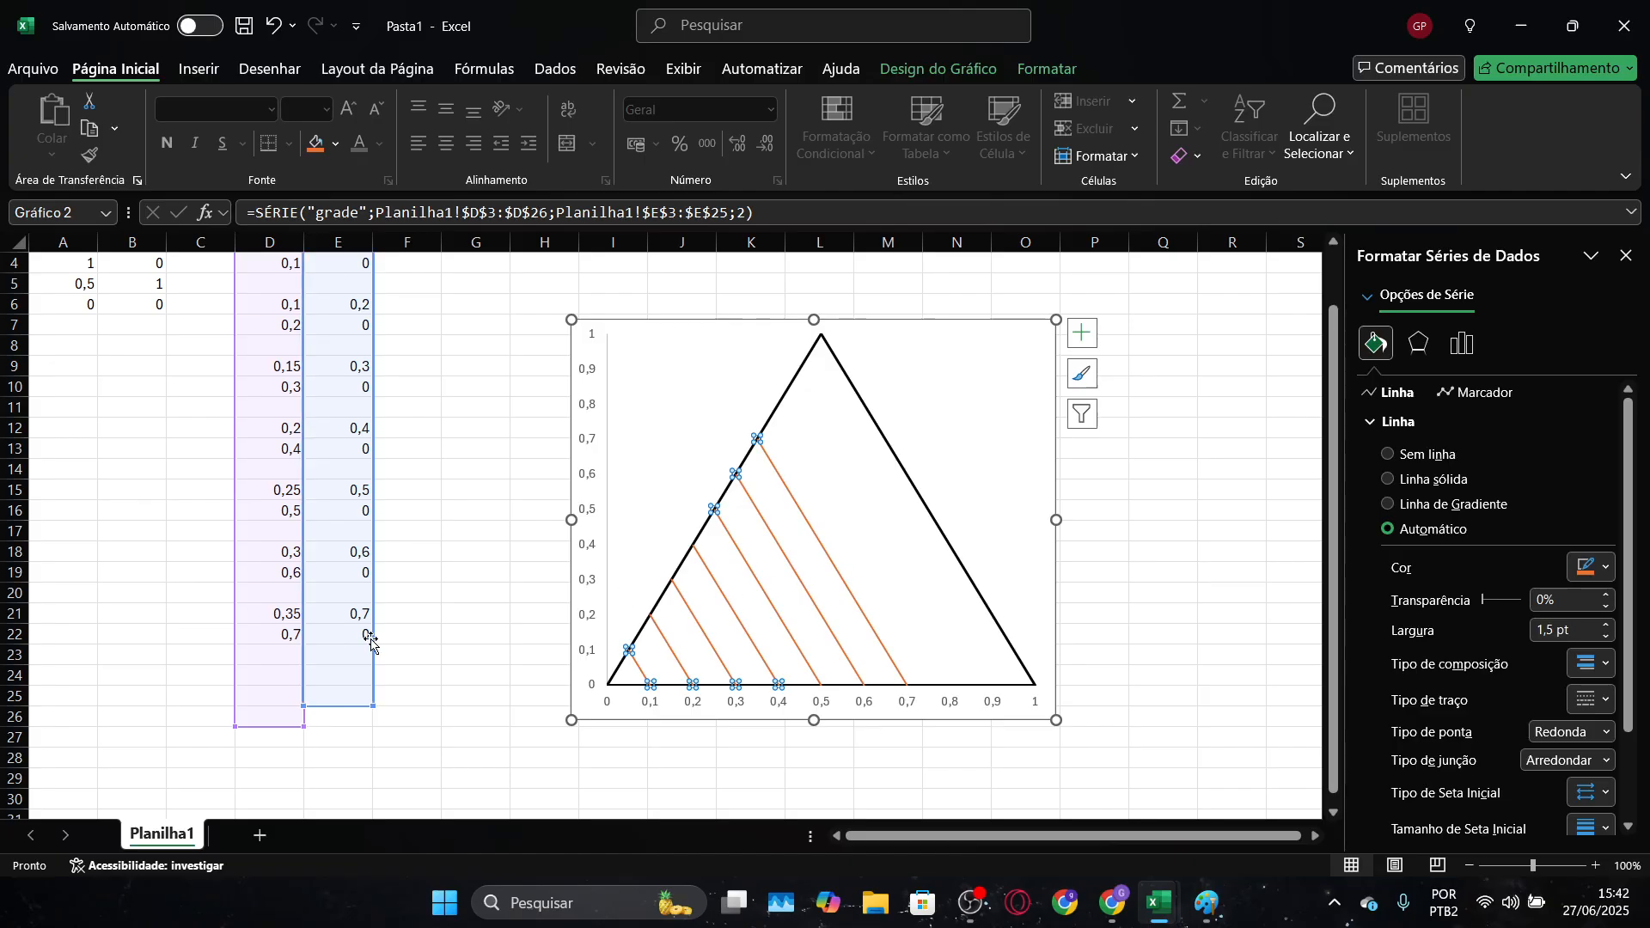
left_click_drag(370, 708, 372, 727)
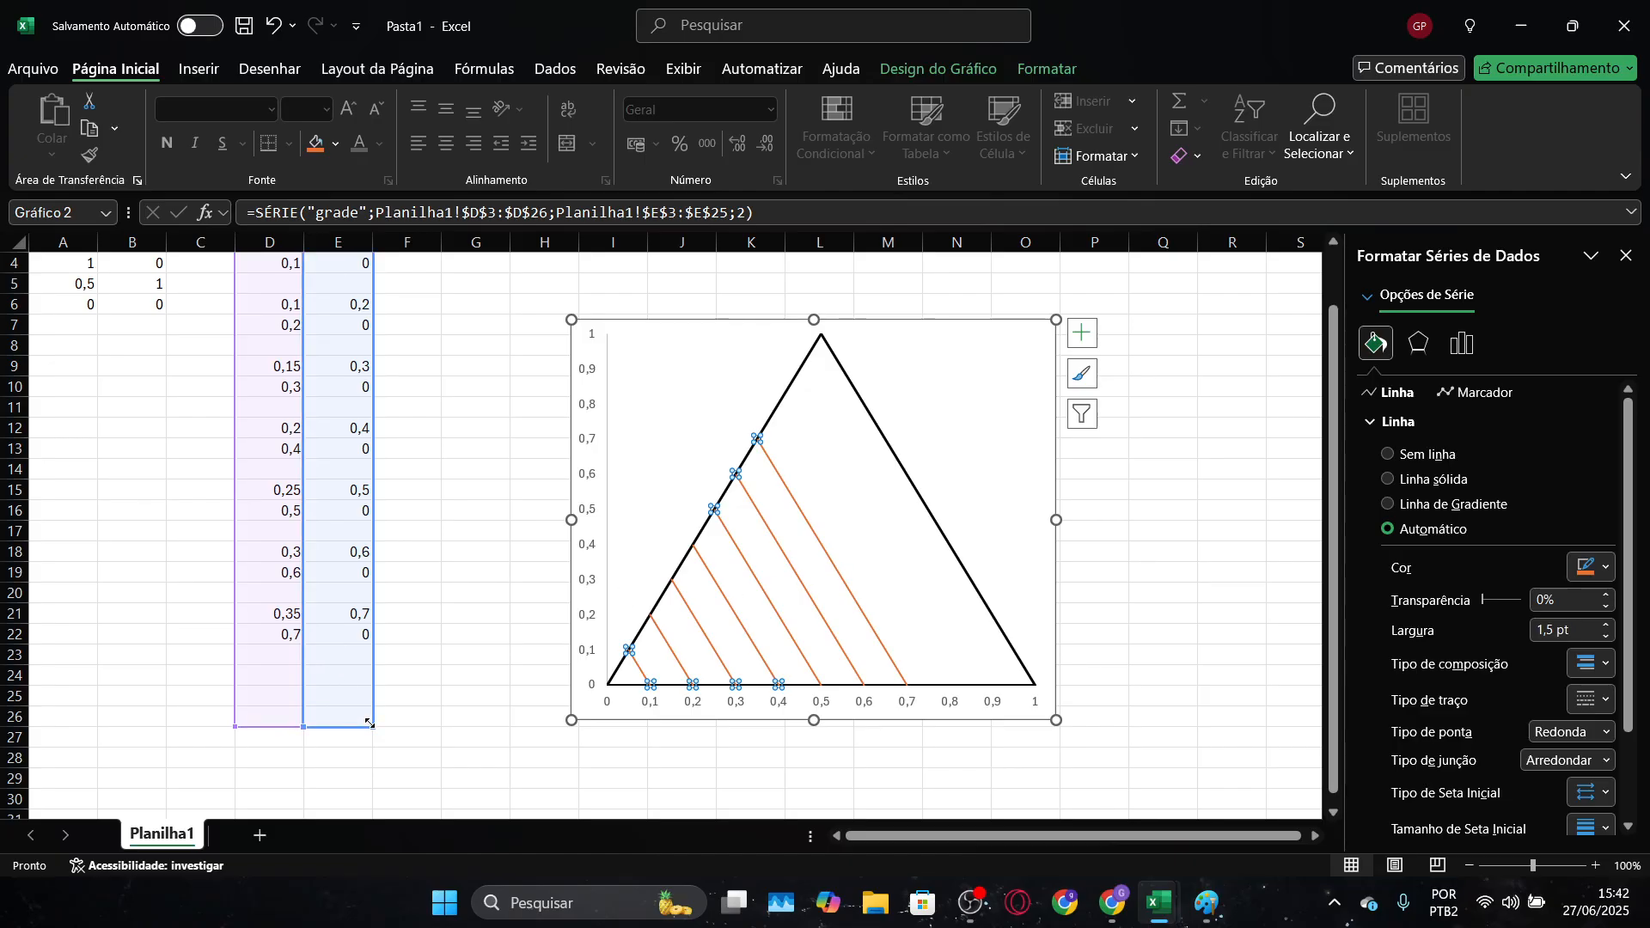
Enter the eighth grid line's starting point as 0,4 in D24 and 0,8 in E24, keeping row 23 blank
left_click(270, 674)
type("0,4")
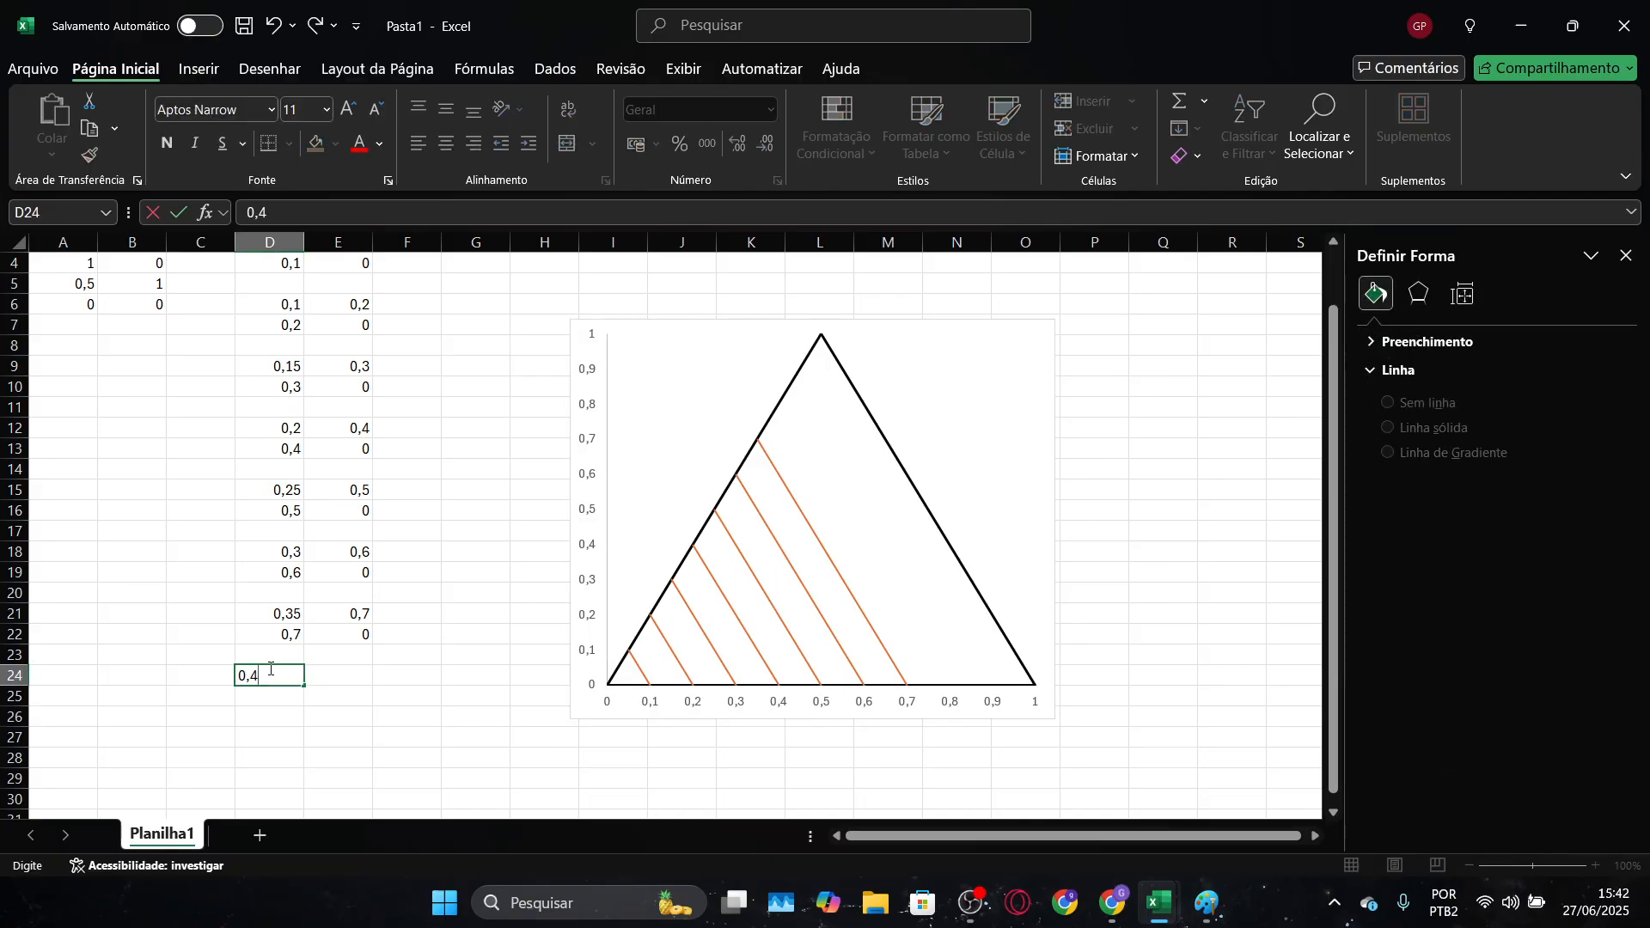
key("Tab")
type("0,8")
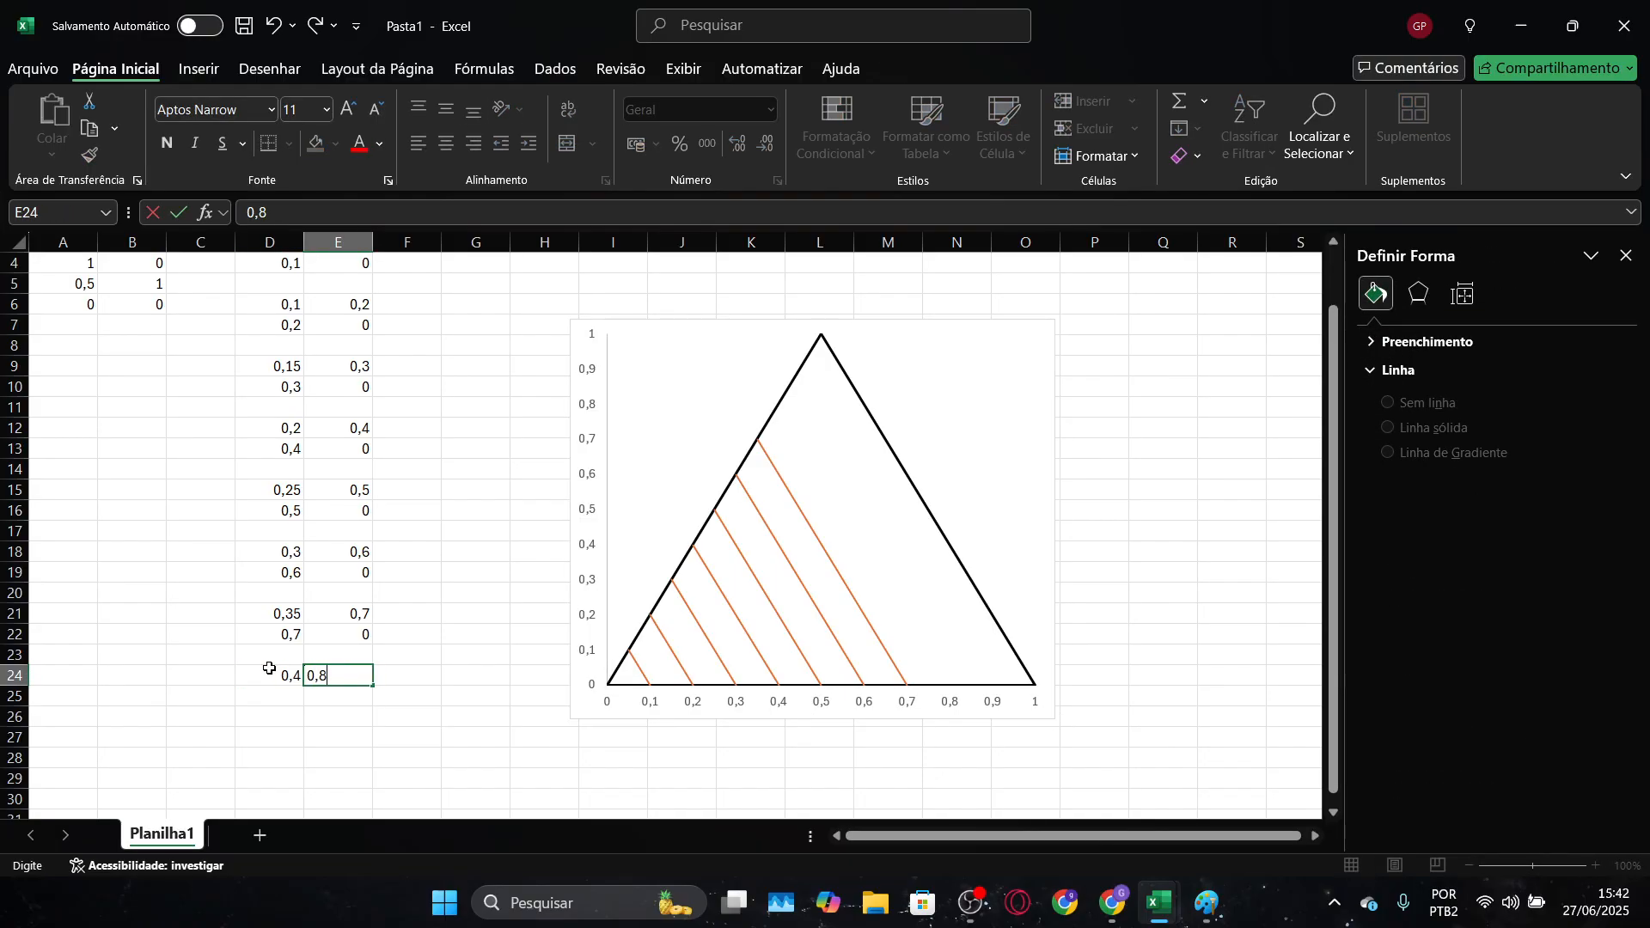
key("Return")
Enter the eighth grid line's end point as 0,8 in D25 and 0 in E25
type("0,8")
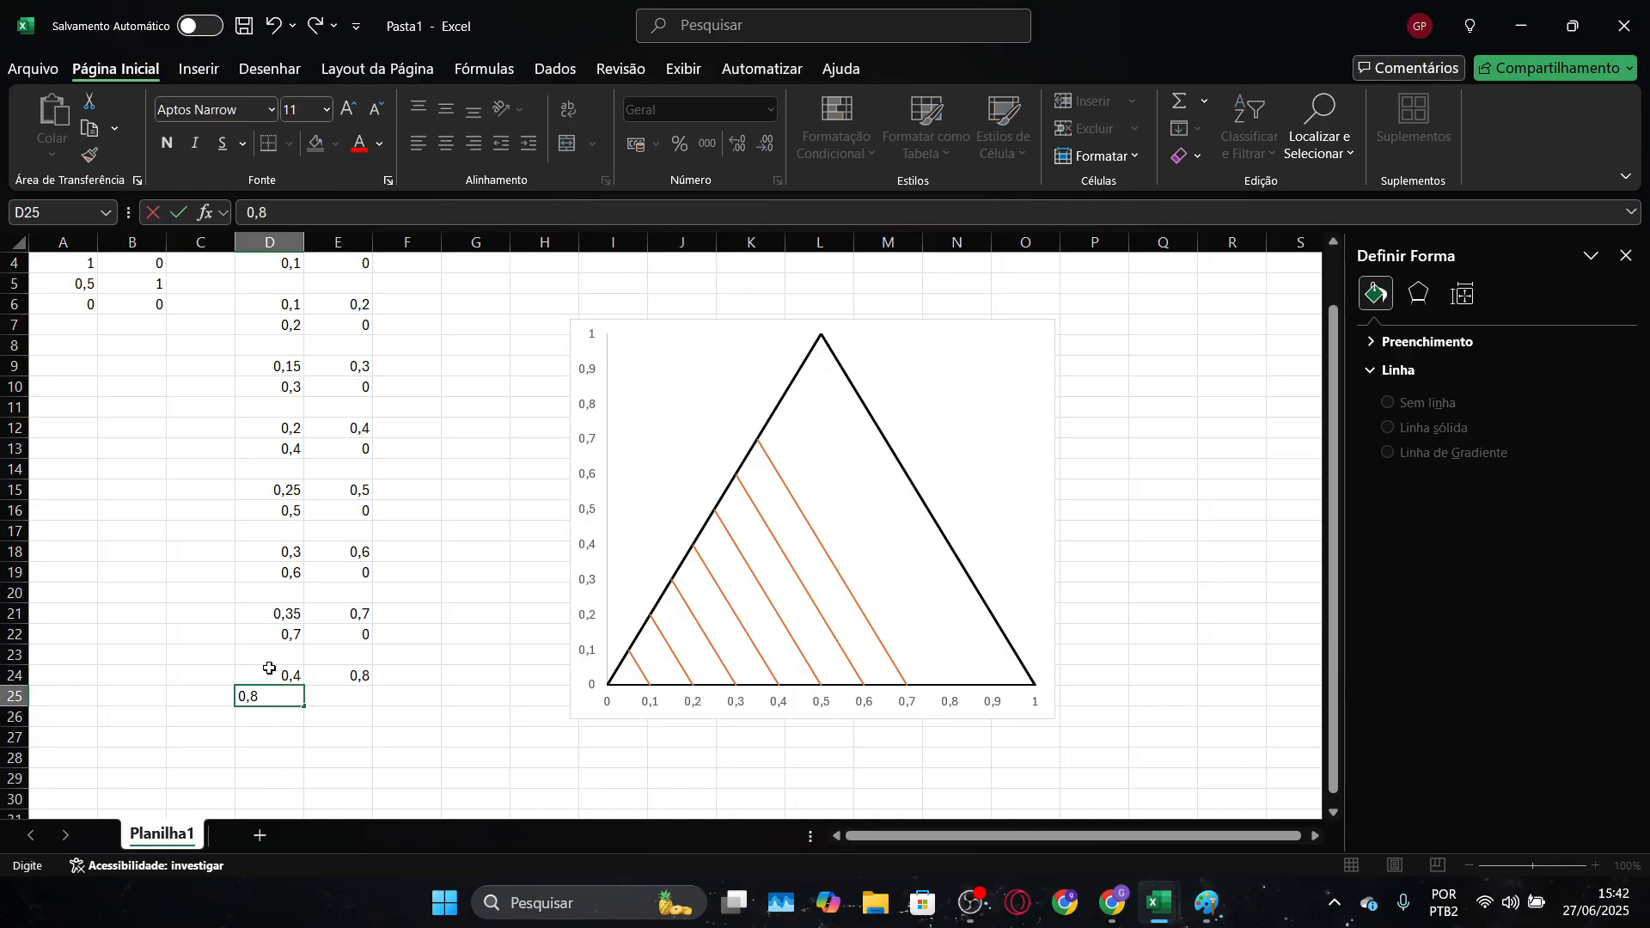
key("Tab")
type("0")
key("Down")
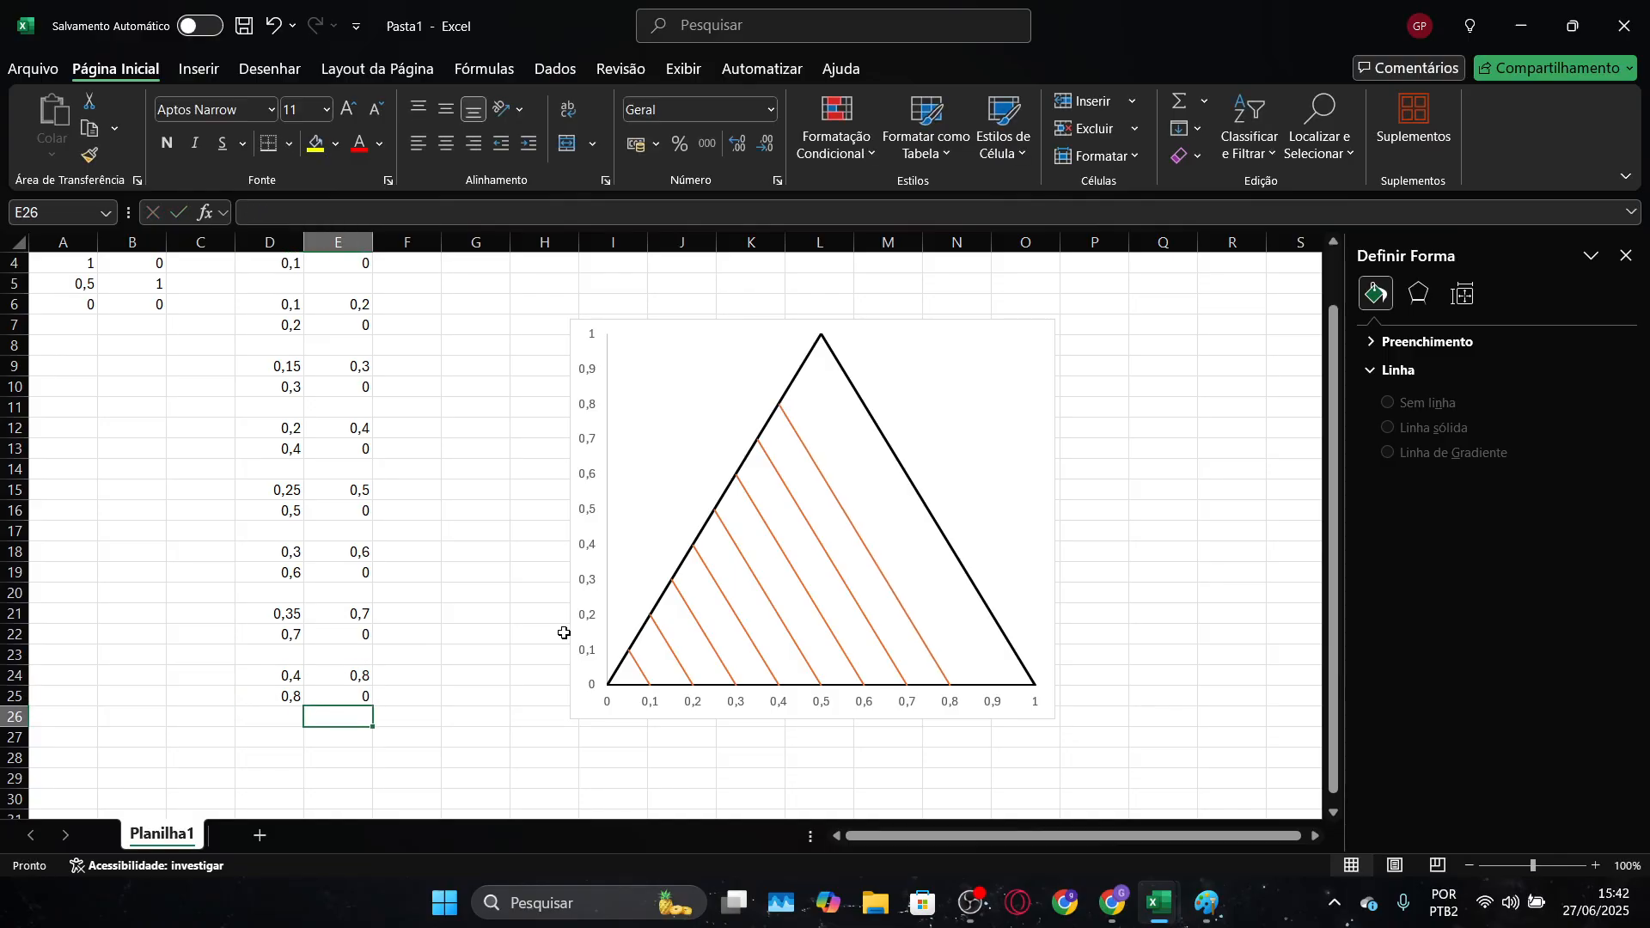
Select the "grade" series in the chart and extend its X range to D129 and its Y range to E34
left_click(849, 620)
left_click(865, 614)
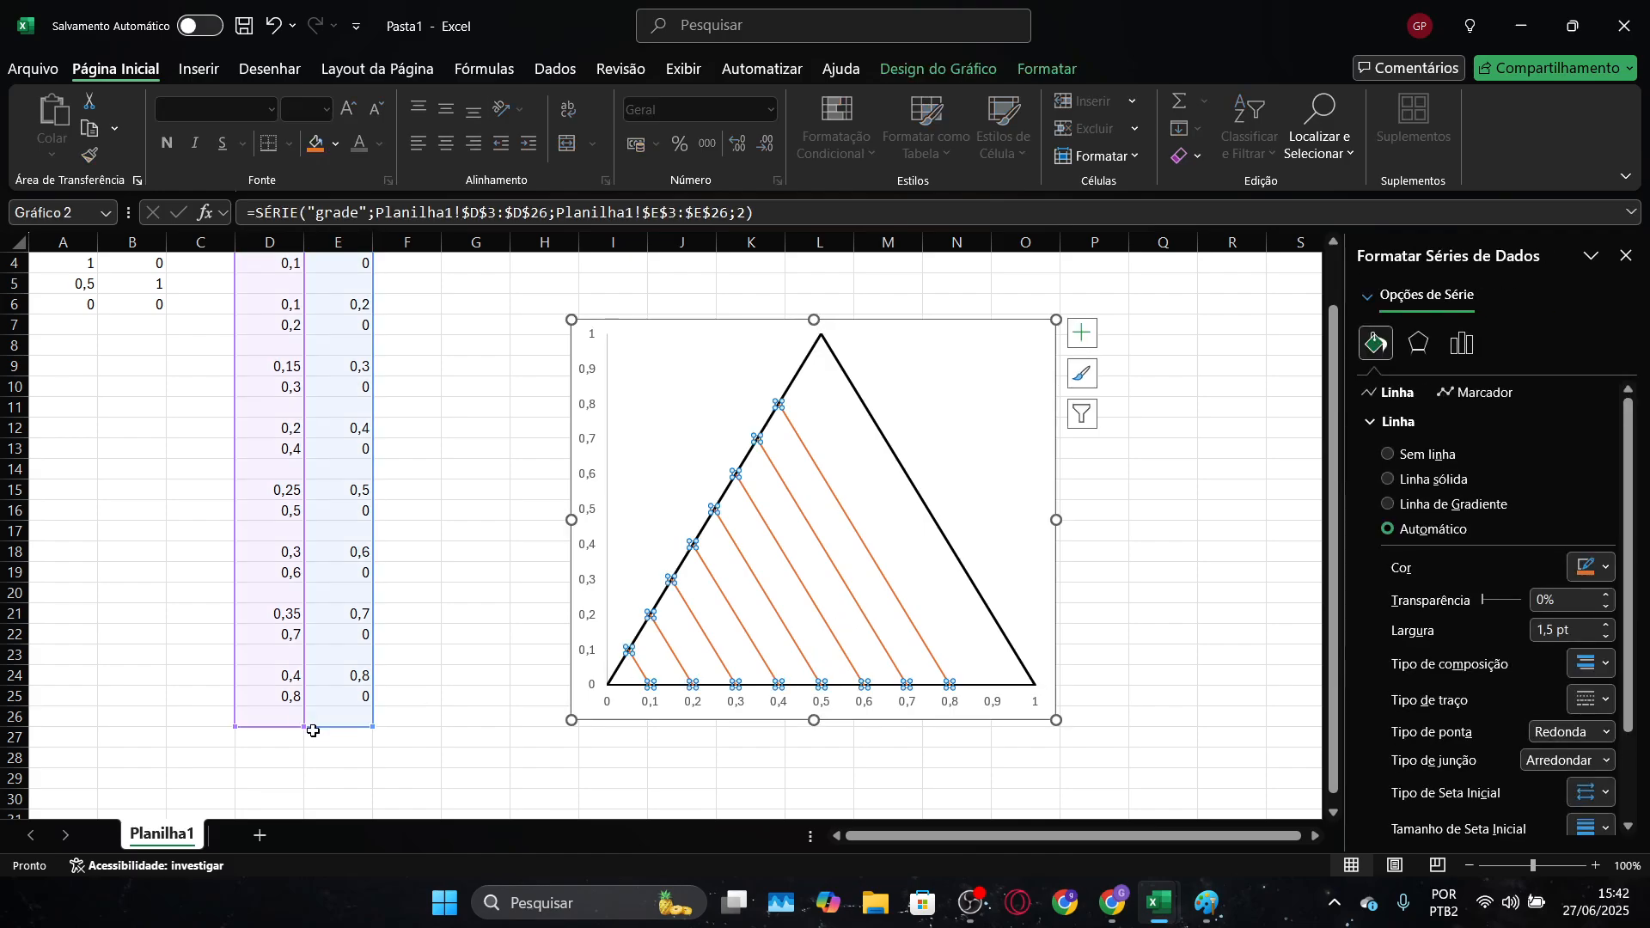
scroll(383, 673, "down", 1)
left_click_drag(312, 660, 340, 812)
left_click_drag(235, 644, 334, 388)
scroll(383, 528, "up", 7)
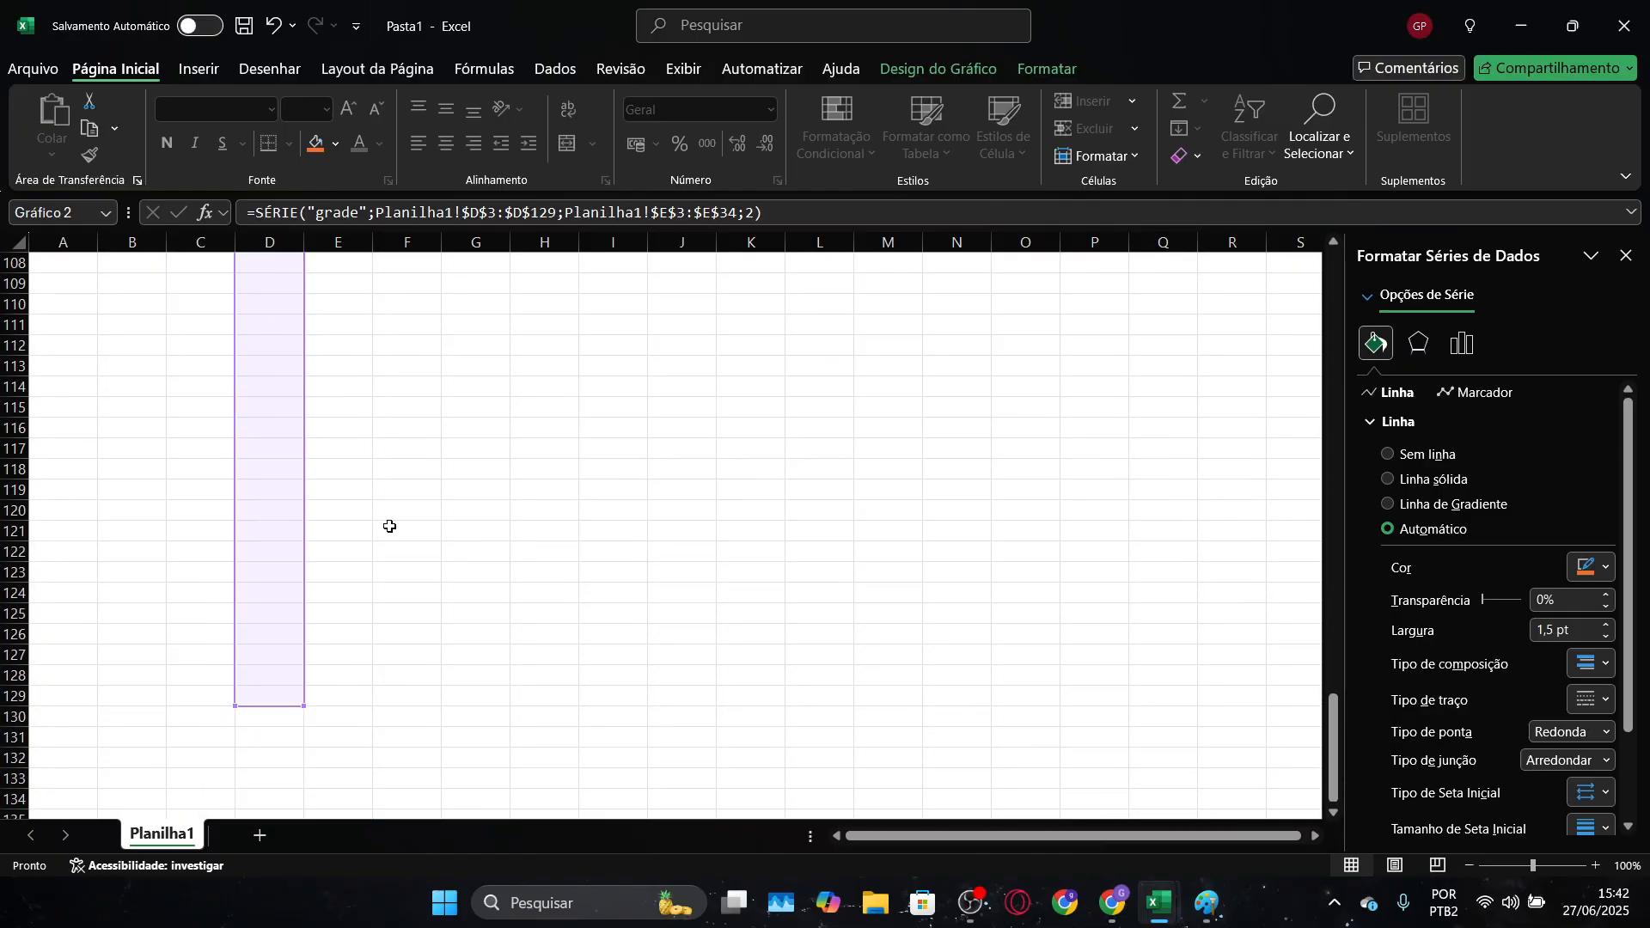
Try to shorten the "grade" series' X range in column D, and undo the last range change
scroll(383, 528, "down", 5)
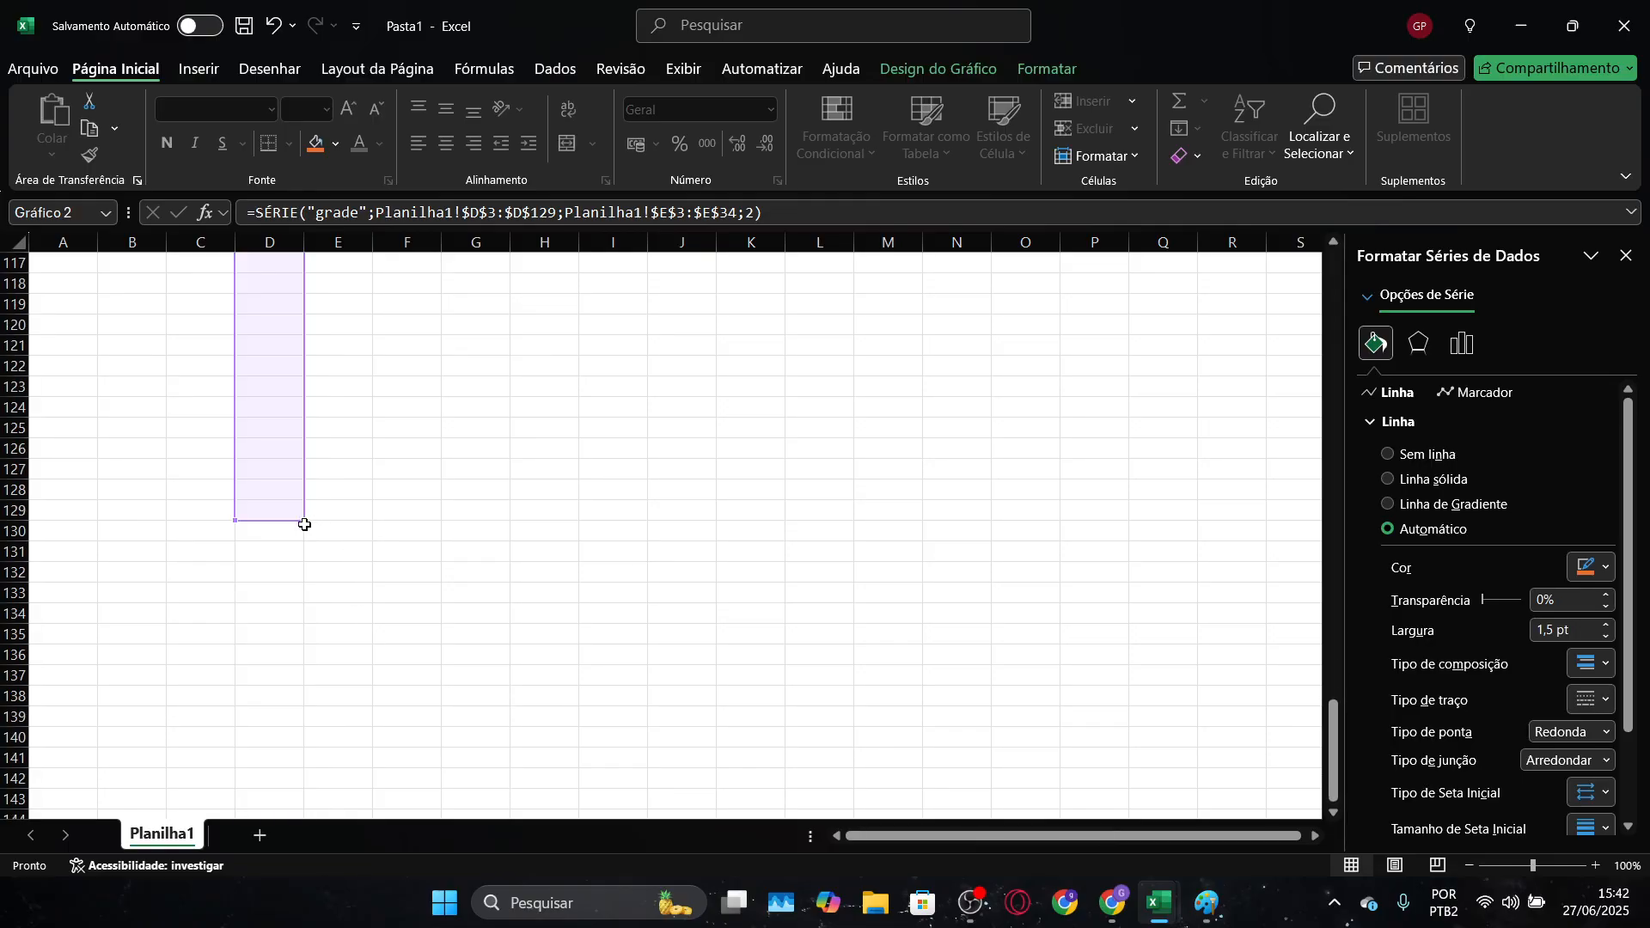
left_click_drag(304, 524, 383, 171)
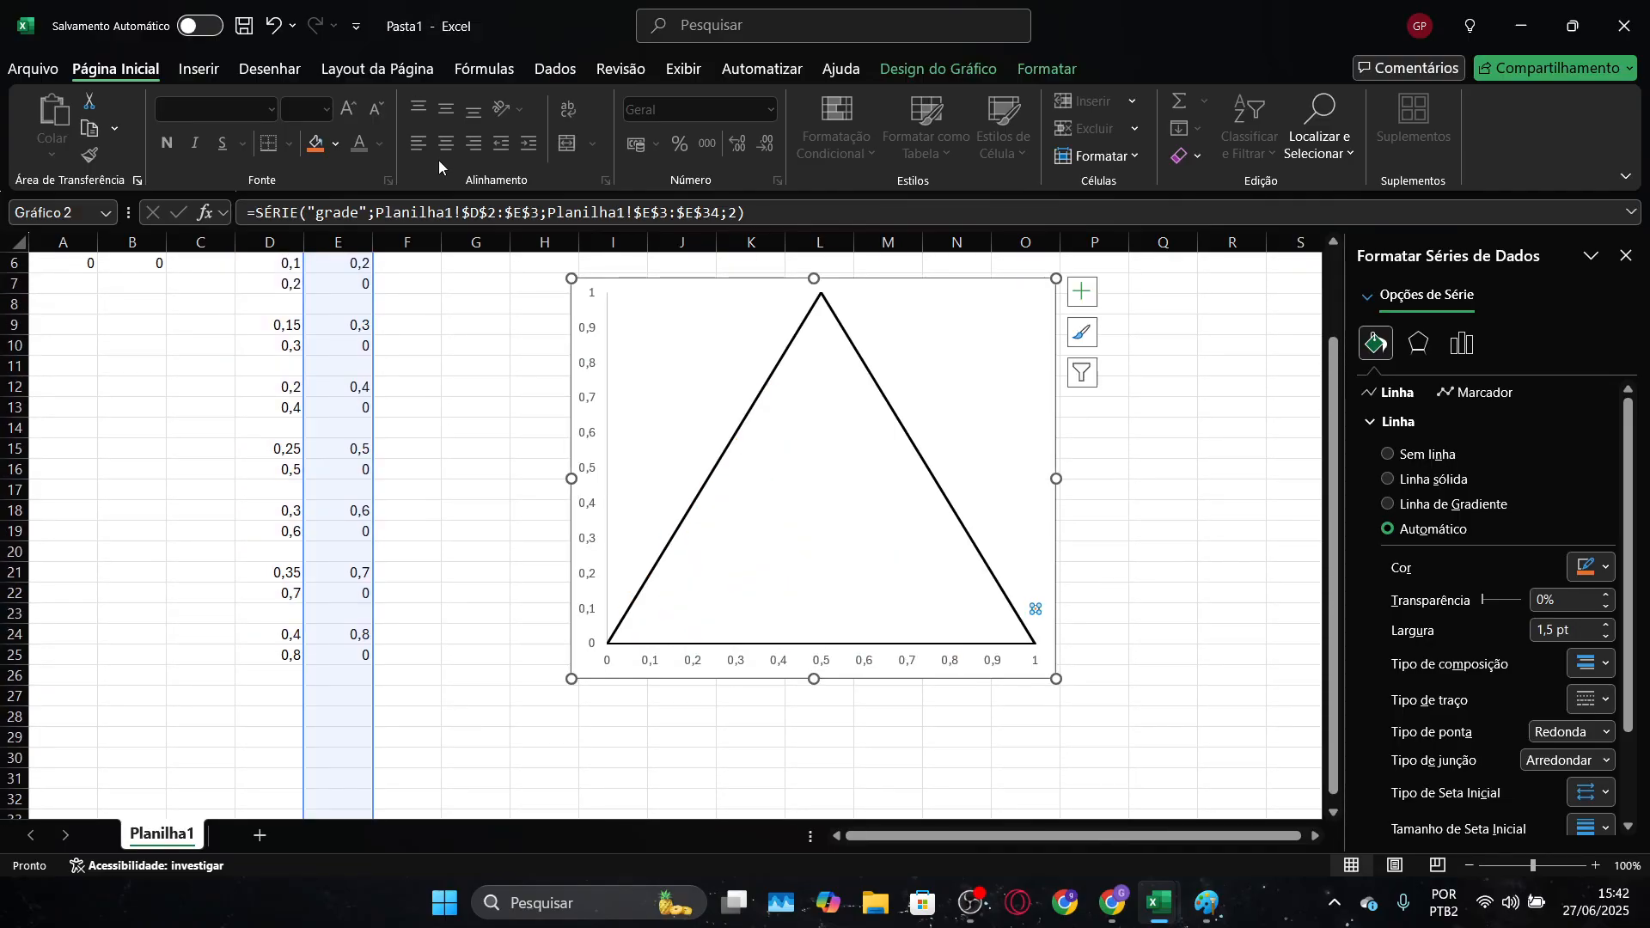
key("ctrl+z")
Adjust the "grade" series ranges to D3:D41 for X and E3:E41 for Y, and deselect the chart
scroll(503, 684, "down", 3)
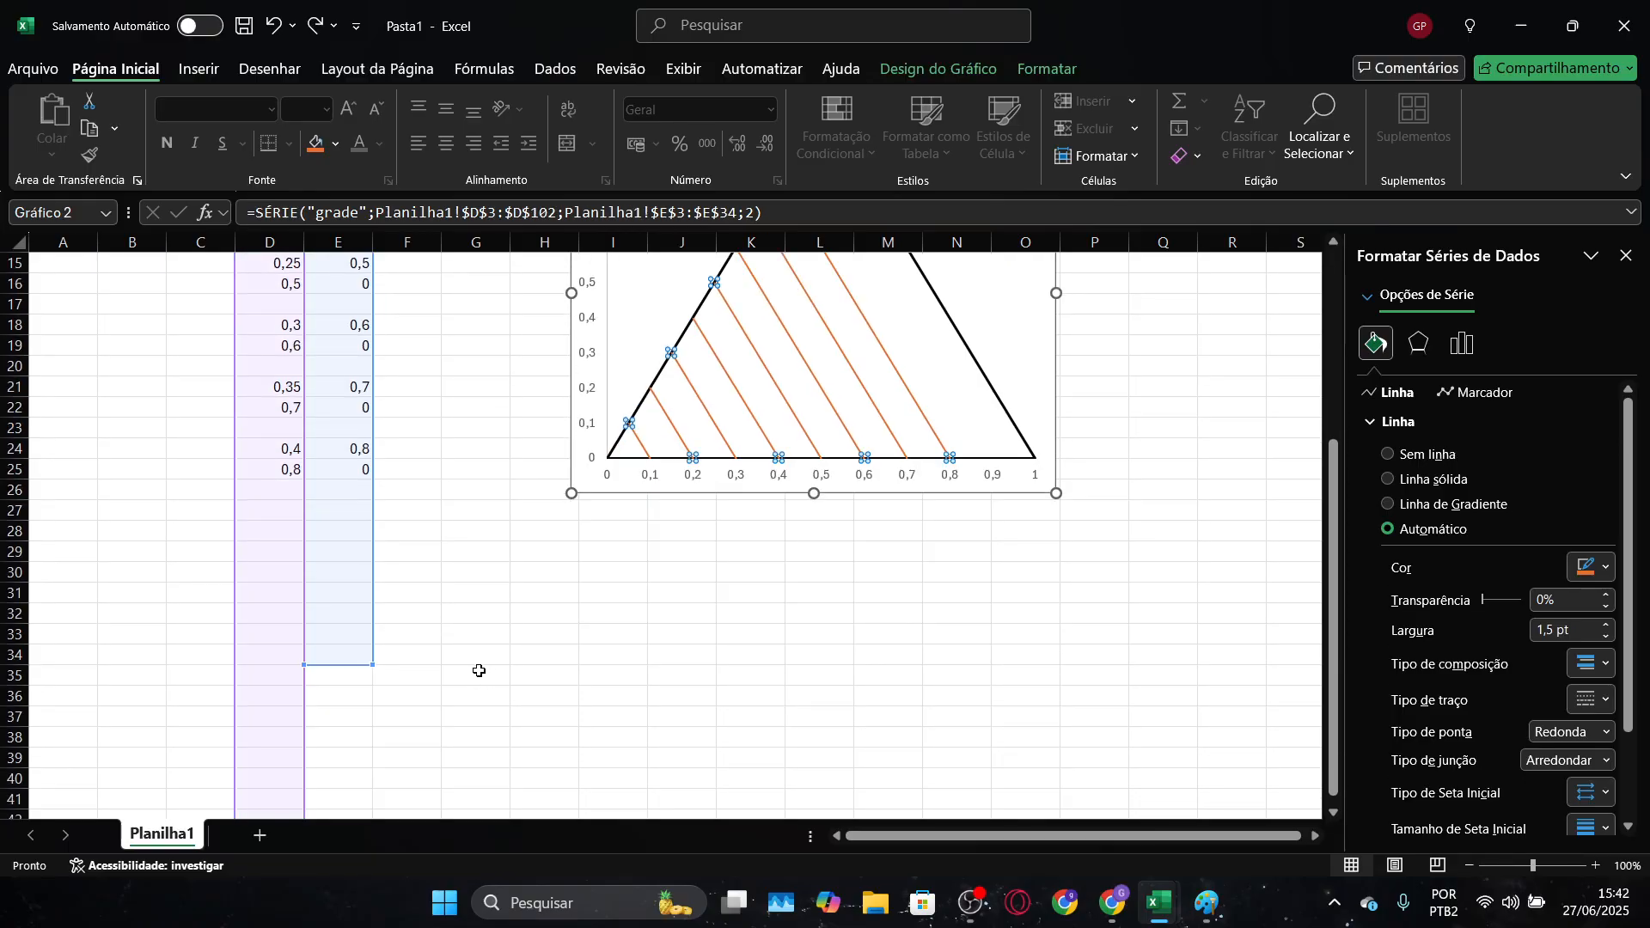
scroll(479, 671, "down", 20)
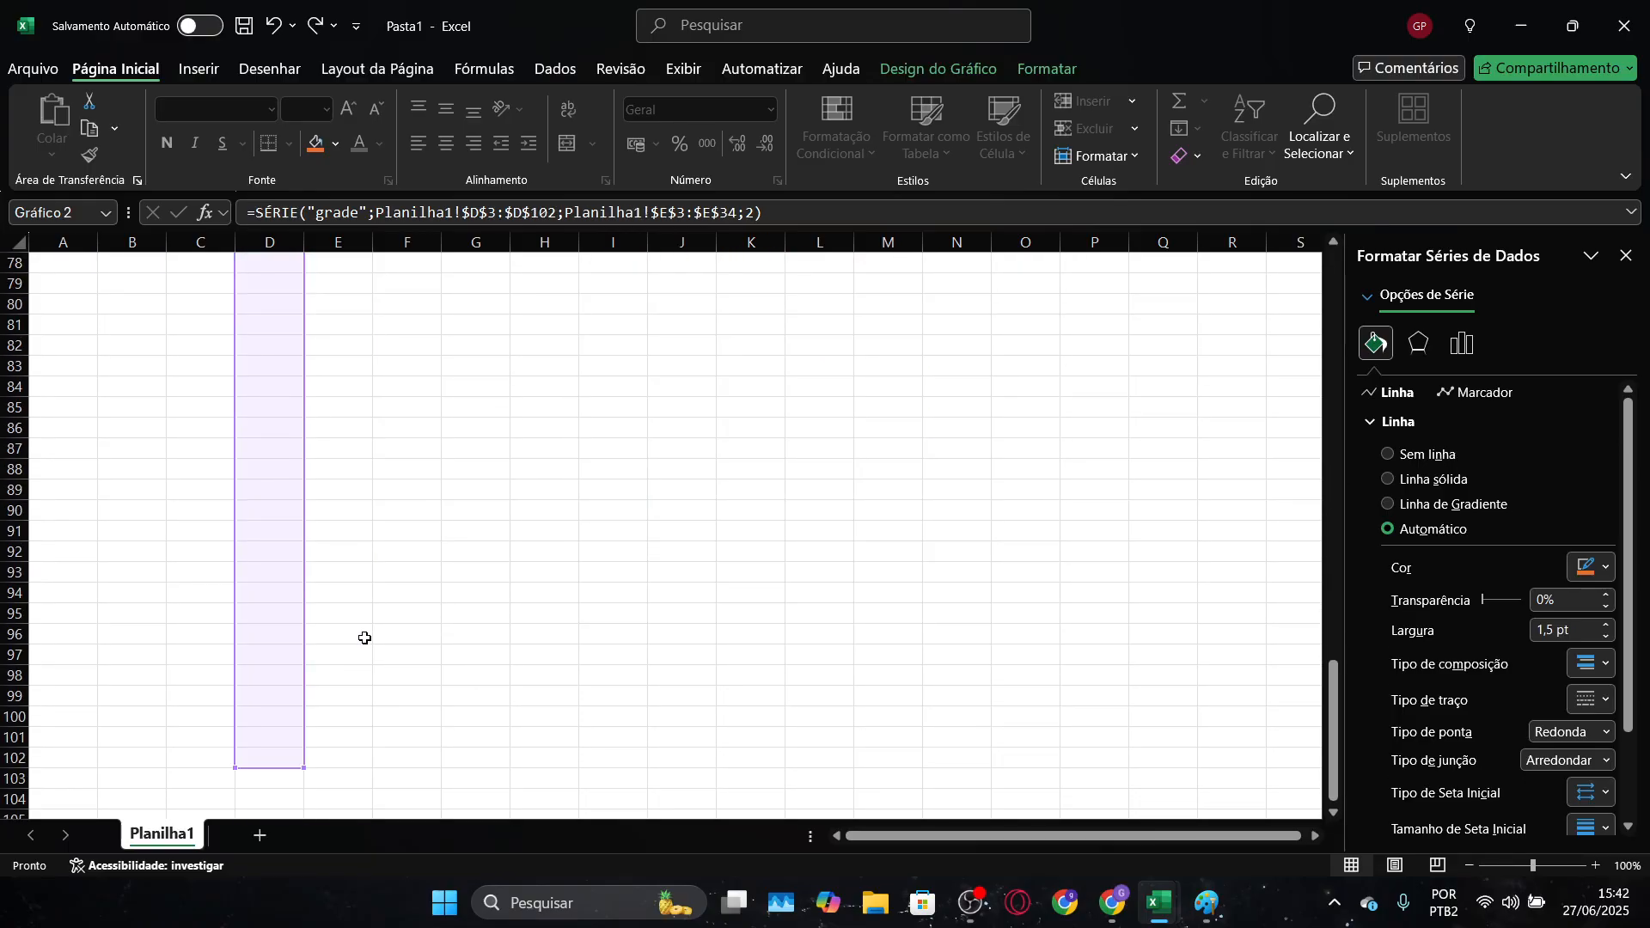
left_click_drag(305, 767, 265, 390)
scroll(395, 409, "up", 4)
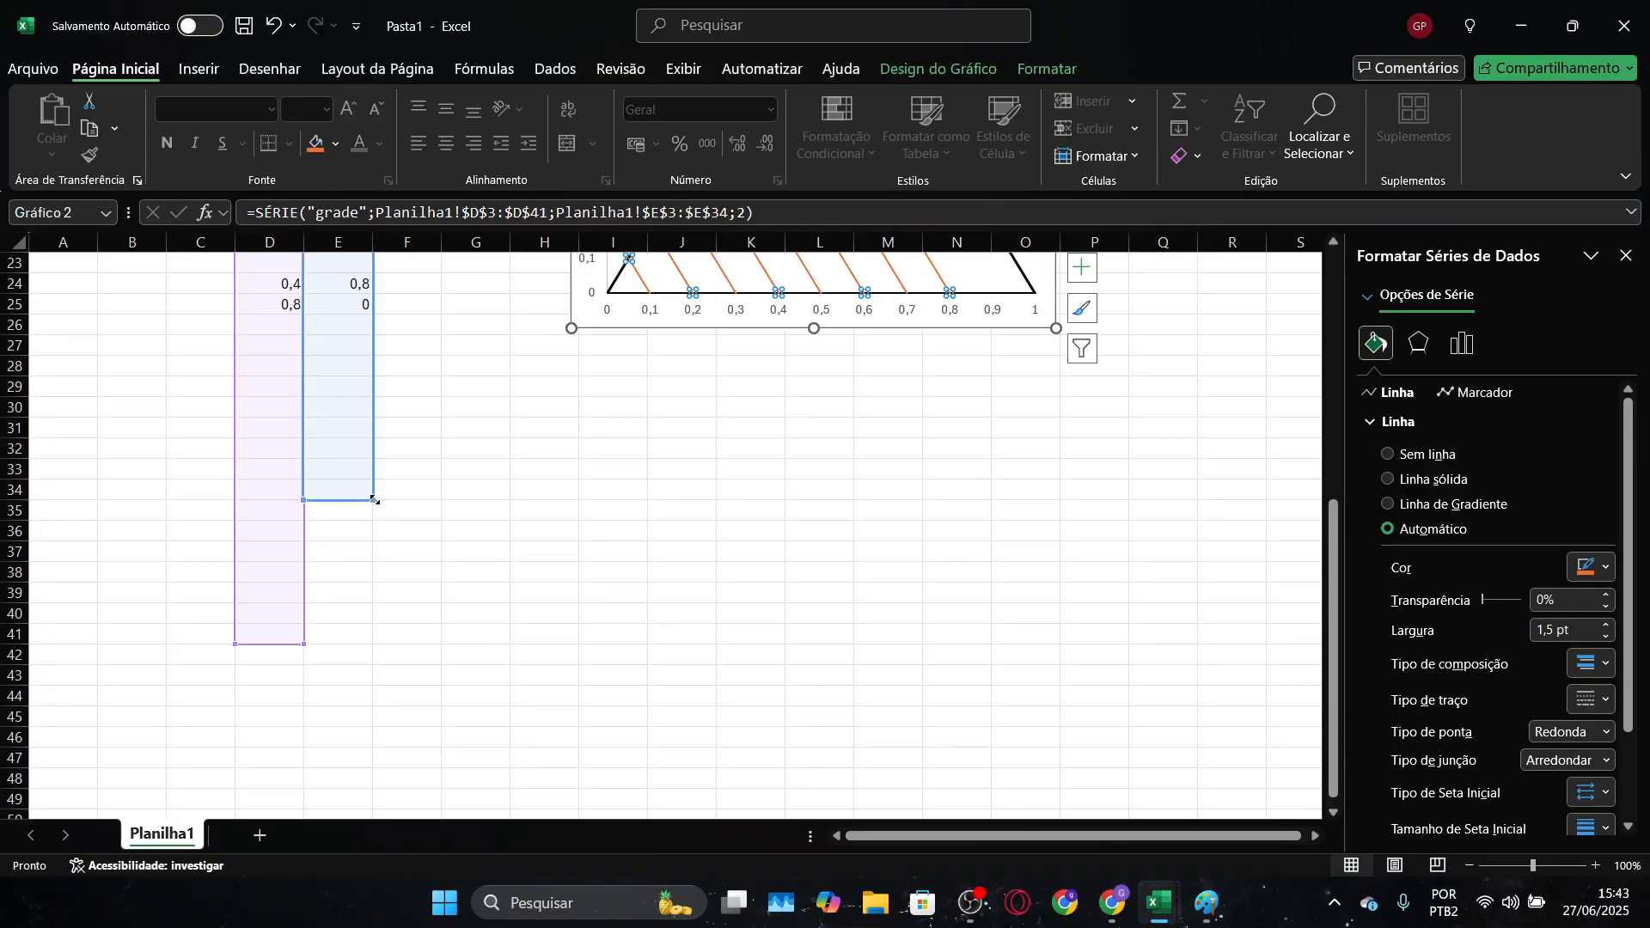
left_click_drag(373, 500, 373, 645)
scroll(460, 590, "up", 4)
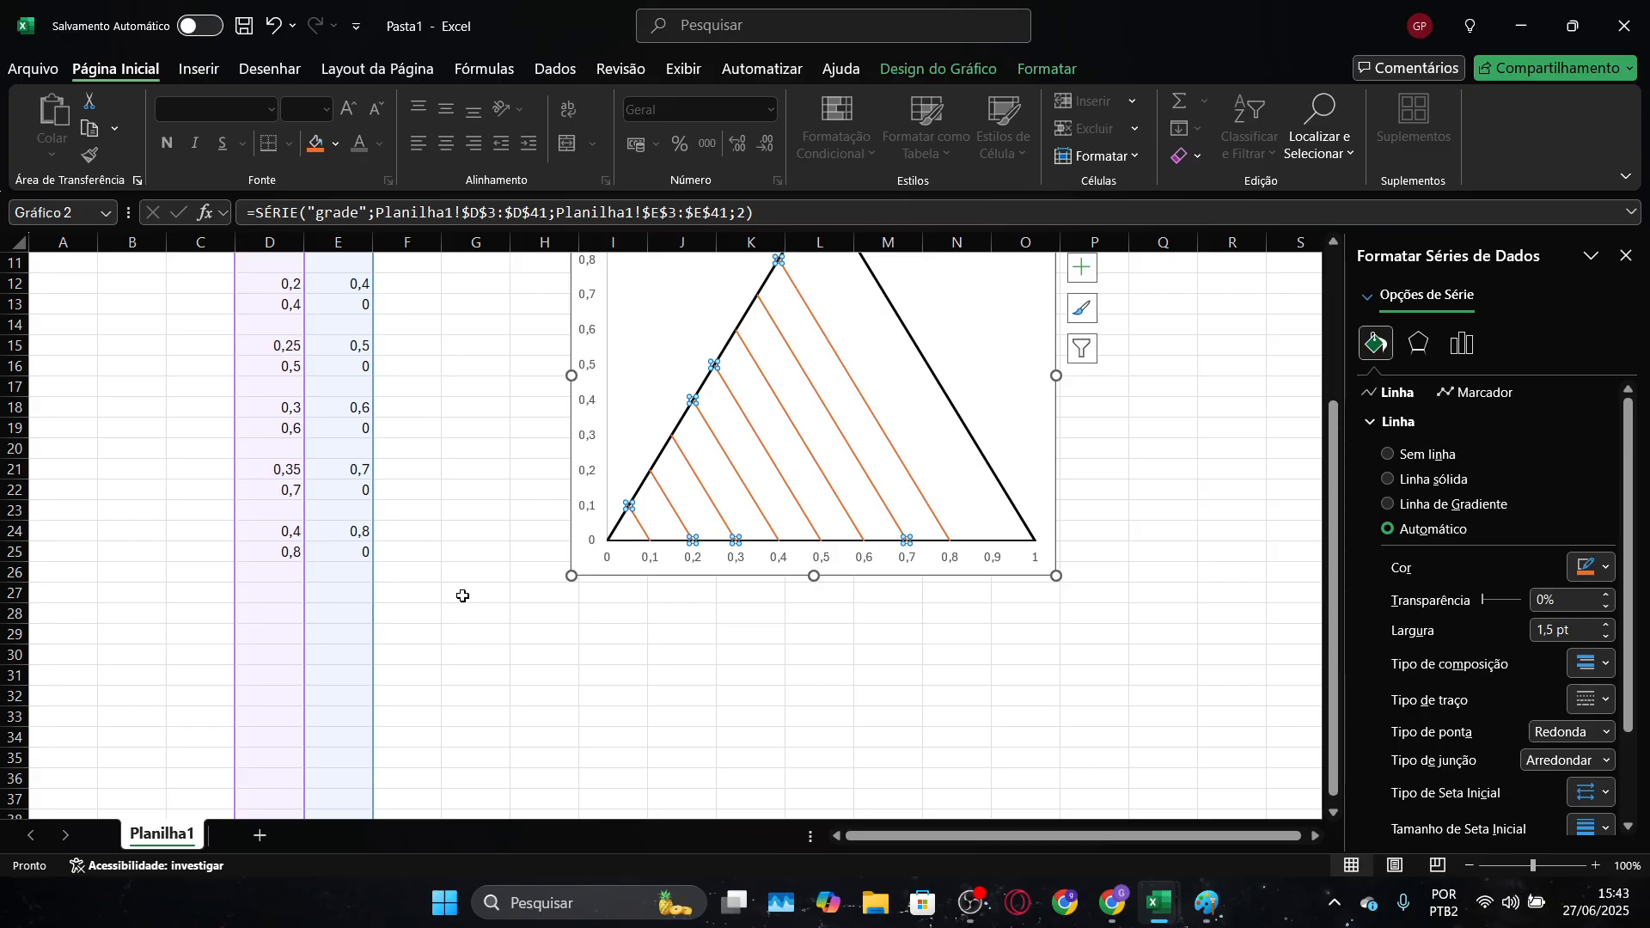
left_click(462, 596)
Enter the ninth grid line's starting point as 0,45 in D27 and 0,9 in E27, keeping row 26 blank
left_click(280, 593)
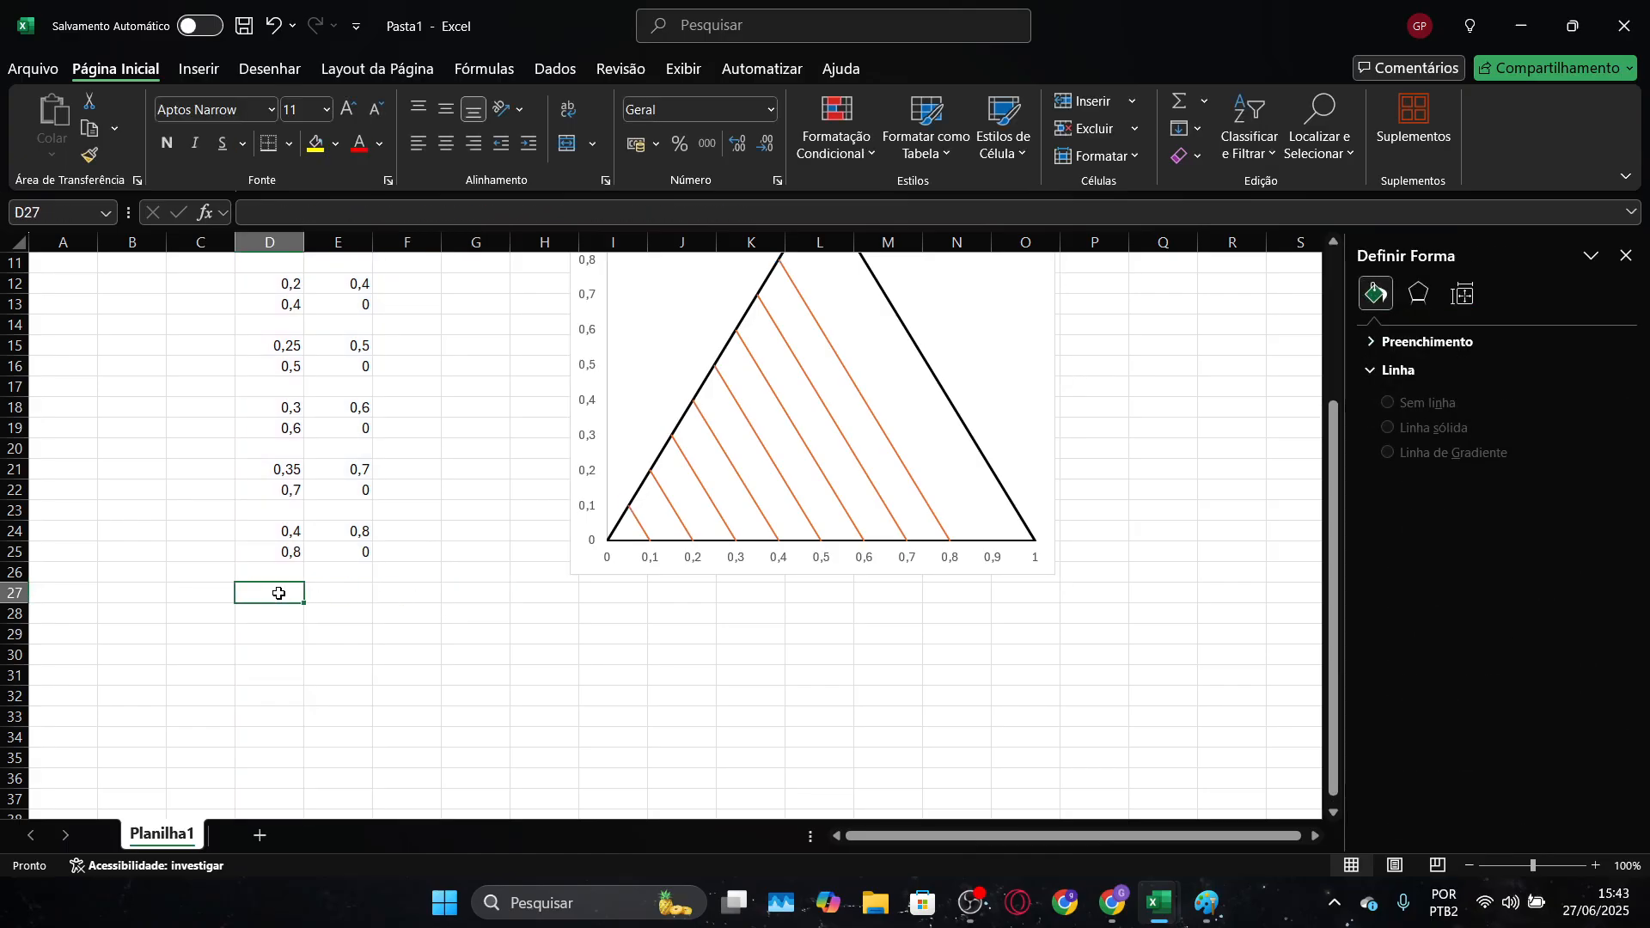
type("0,45")
key("Tab")
type("0")
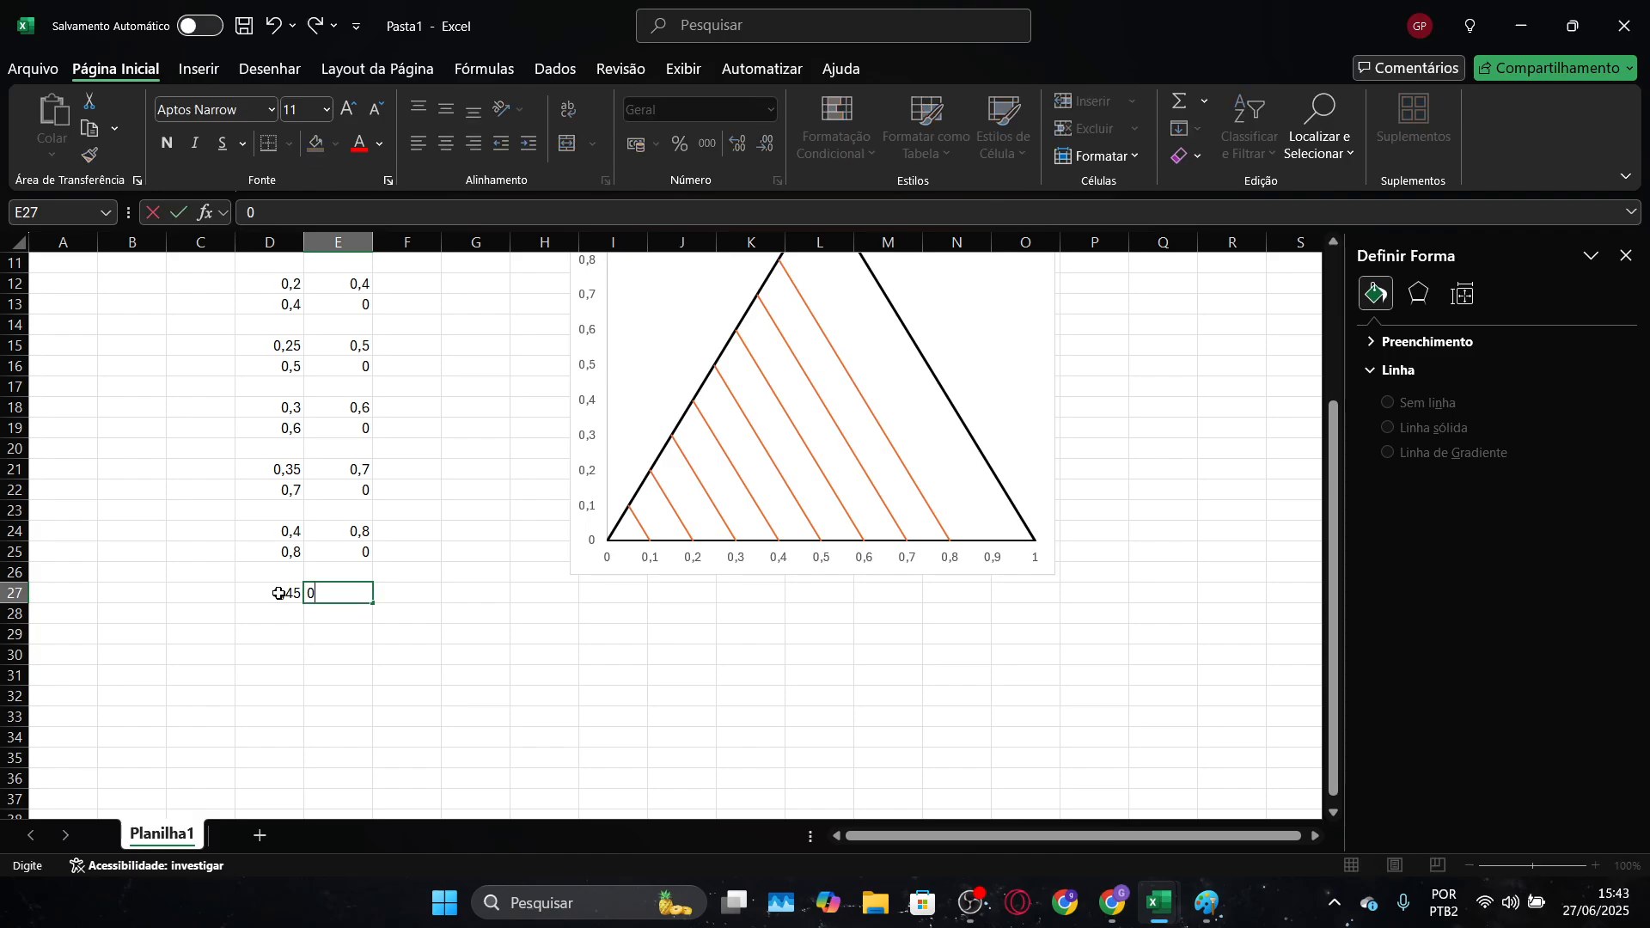
type(",9")
key("Return")
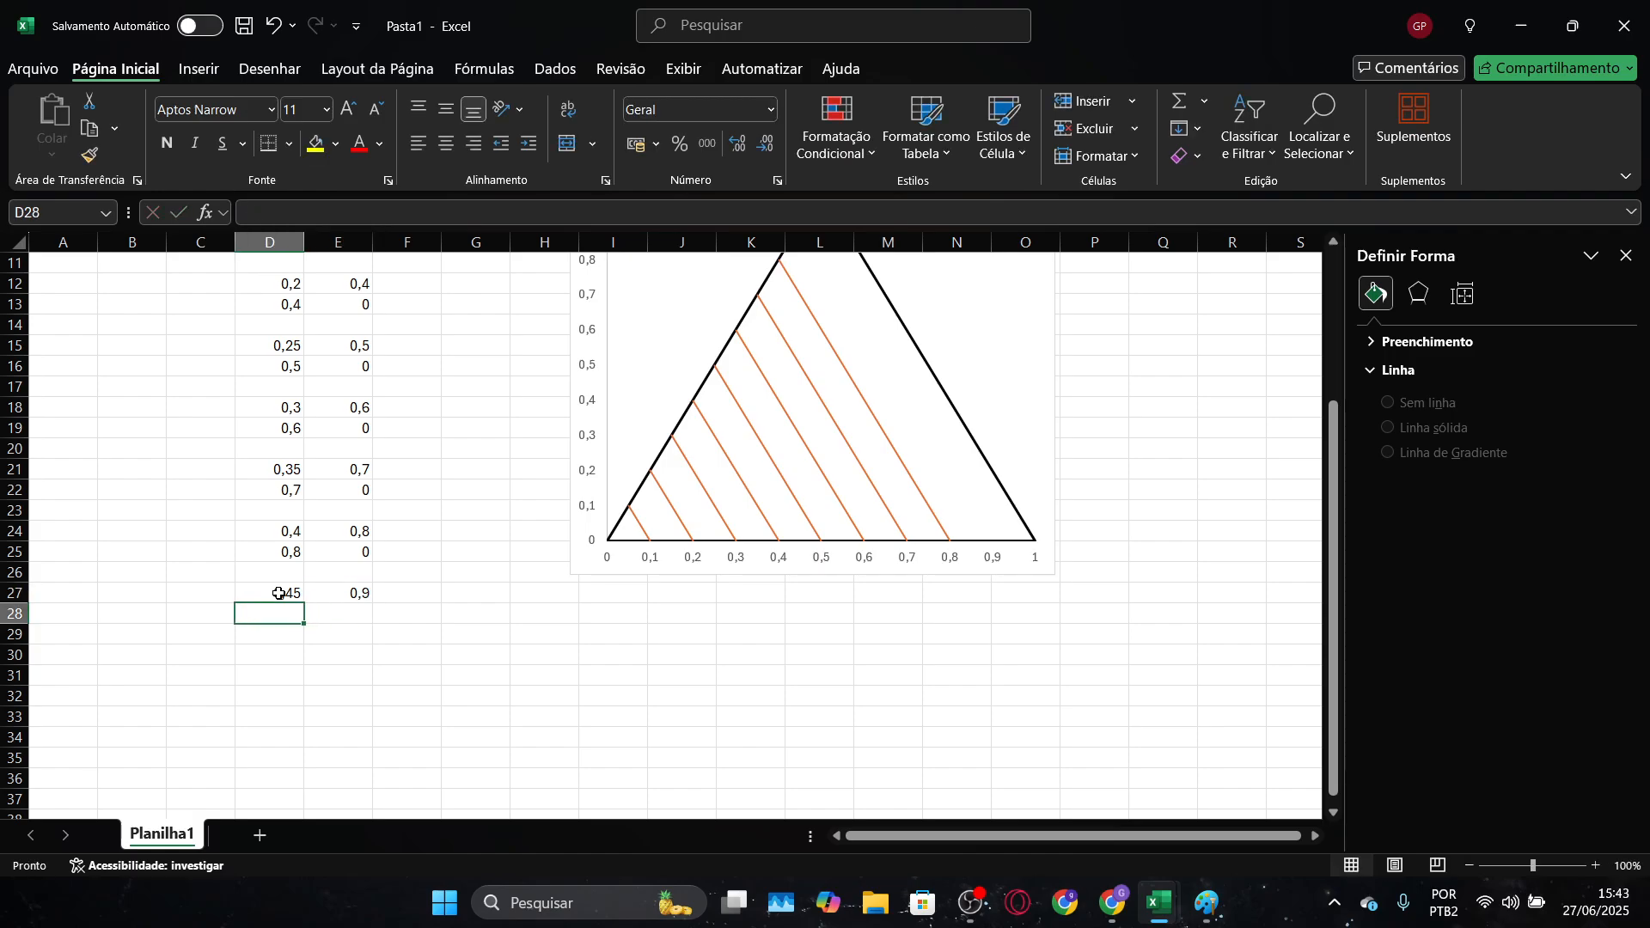
type("0,9")
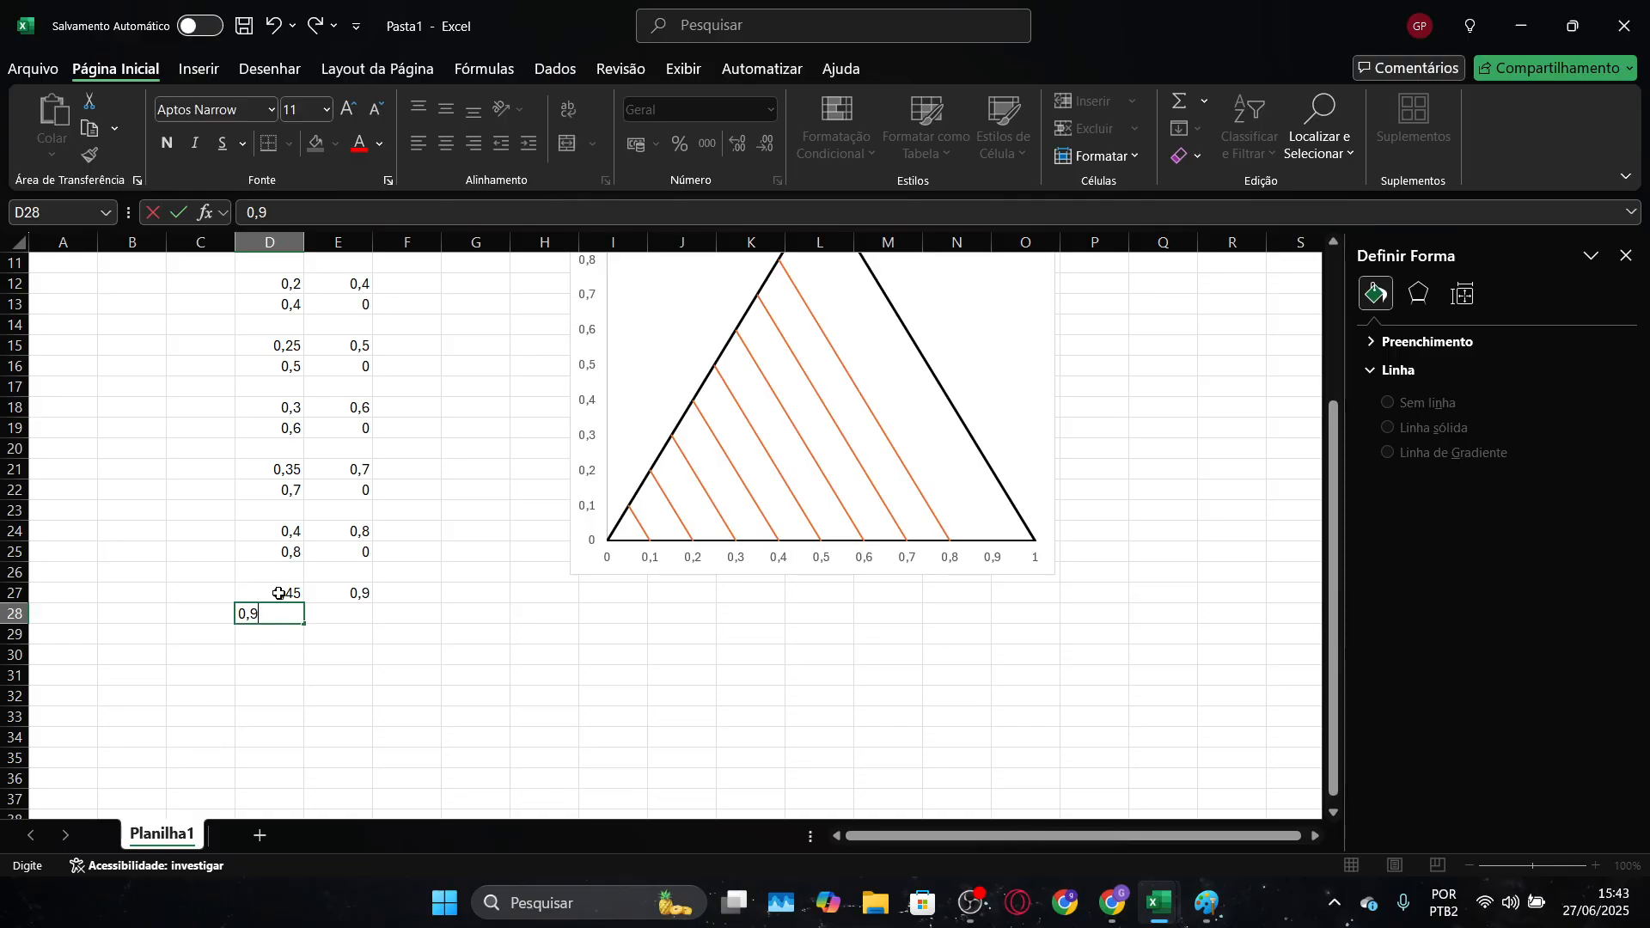
Enter the ninth grid line's end point as 0,9 in D28 and 0 in E28
key("Tab")
type("0")
key("Return")
scroll(865, 578, "up", 3)
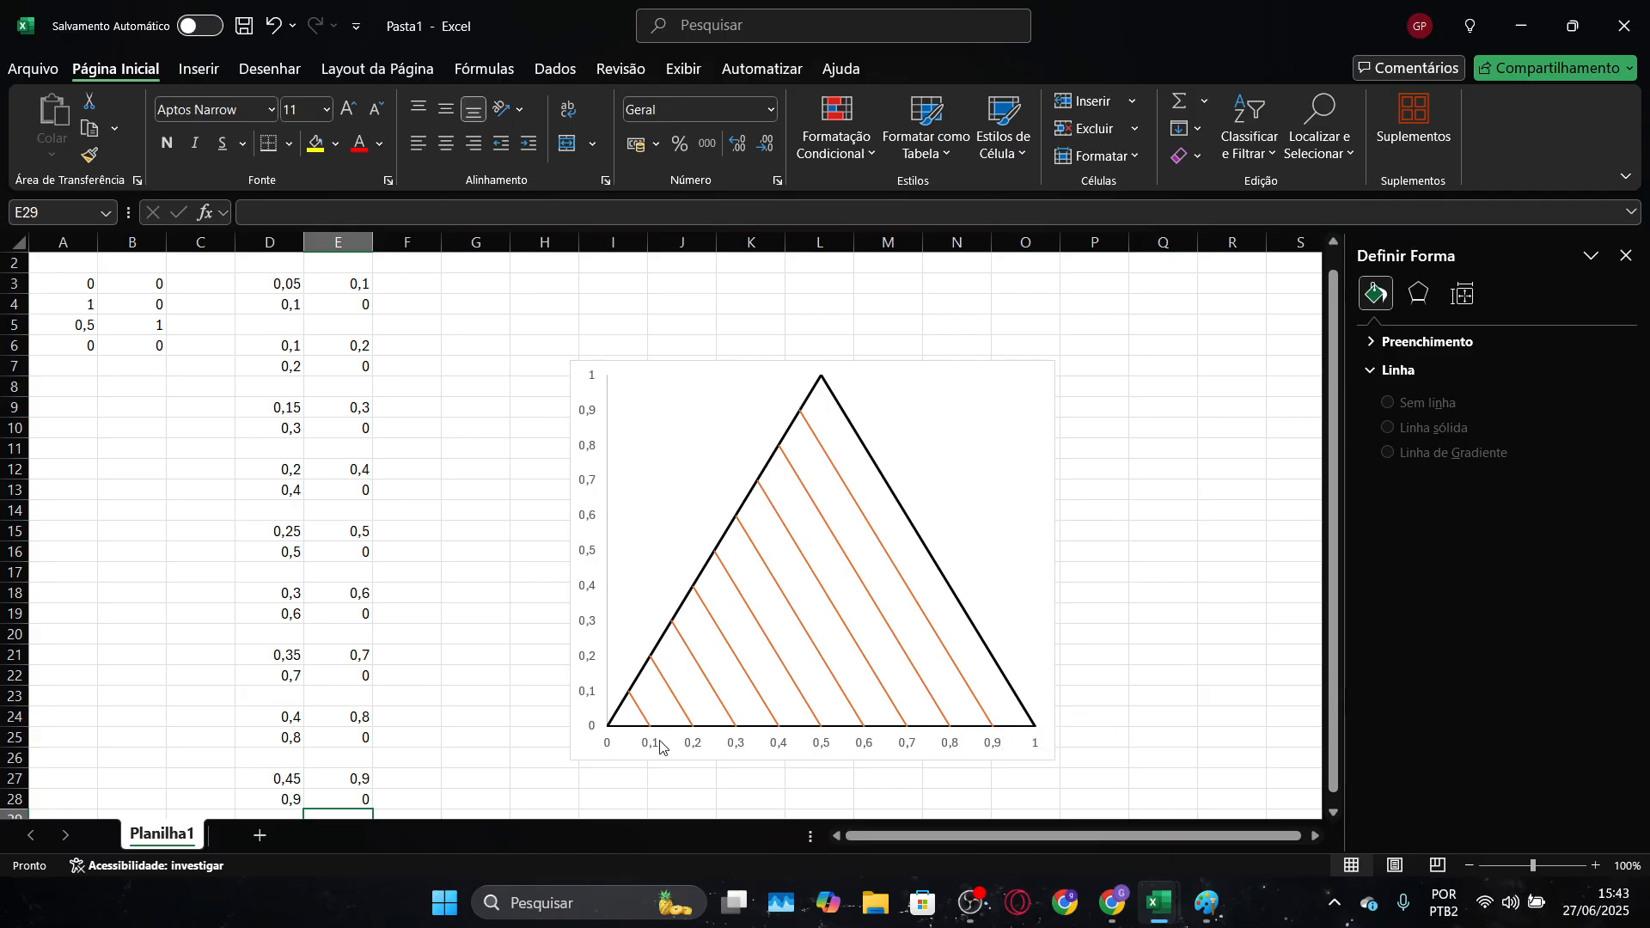
Check the finished grid in the "Diagrama ternário" workbook and return to the Pasta1 workbook
mouse_move(1152, 898)
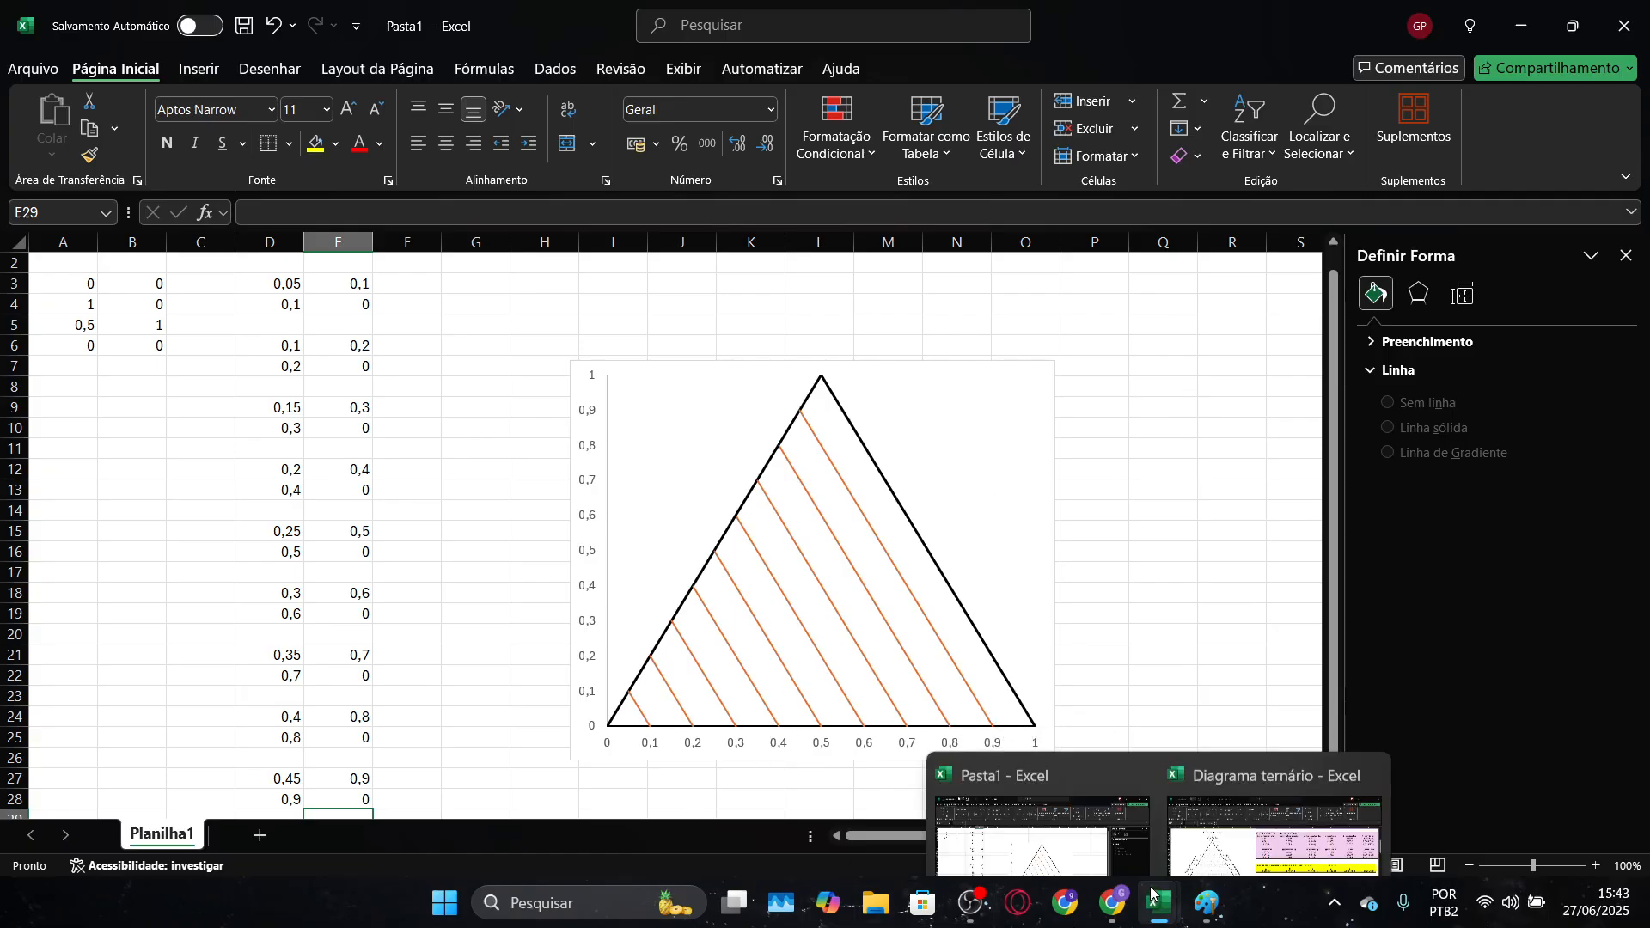
key("alt+Tab")
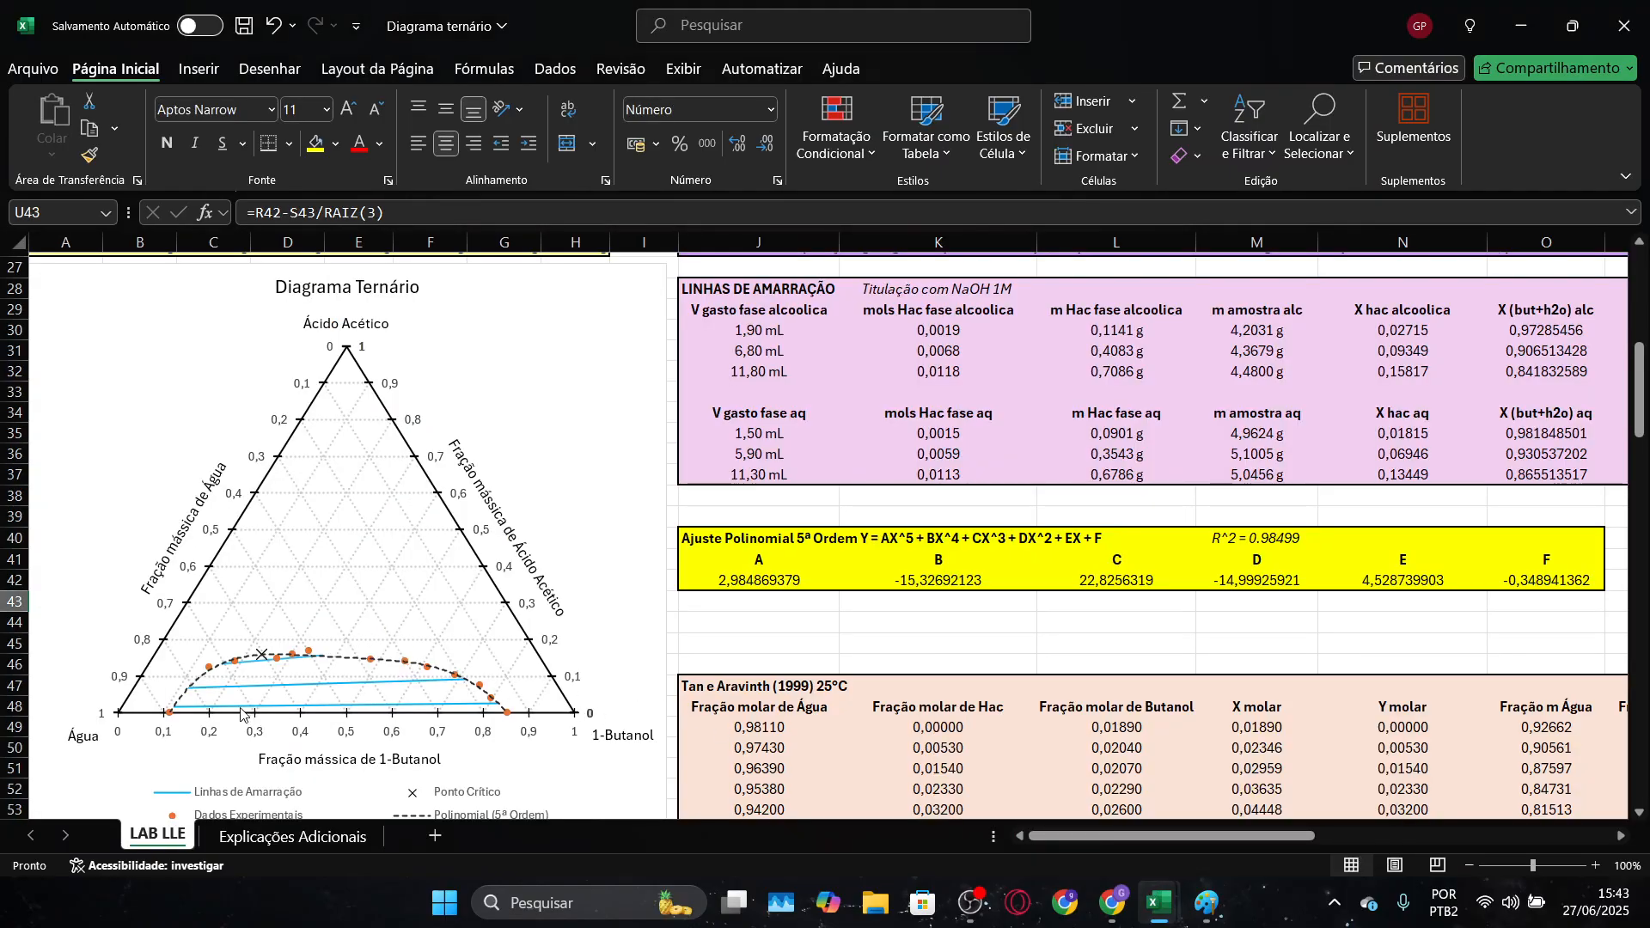
key("alt+Tab")
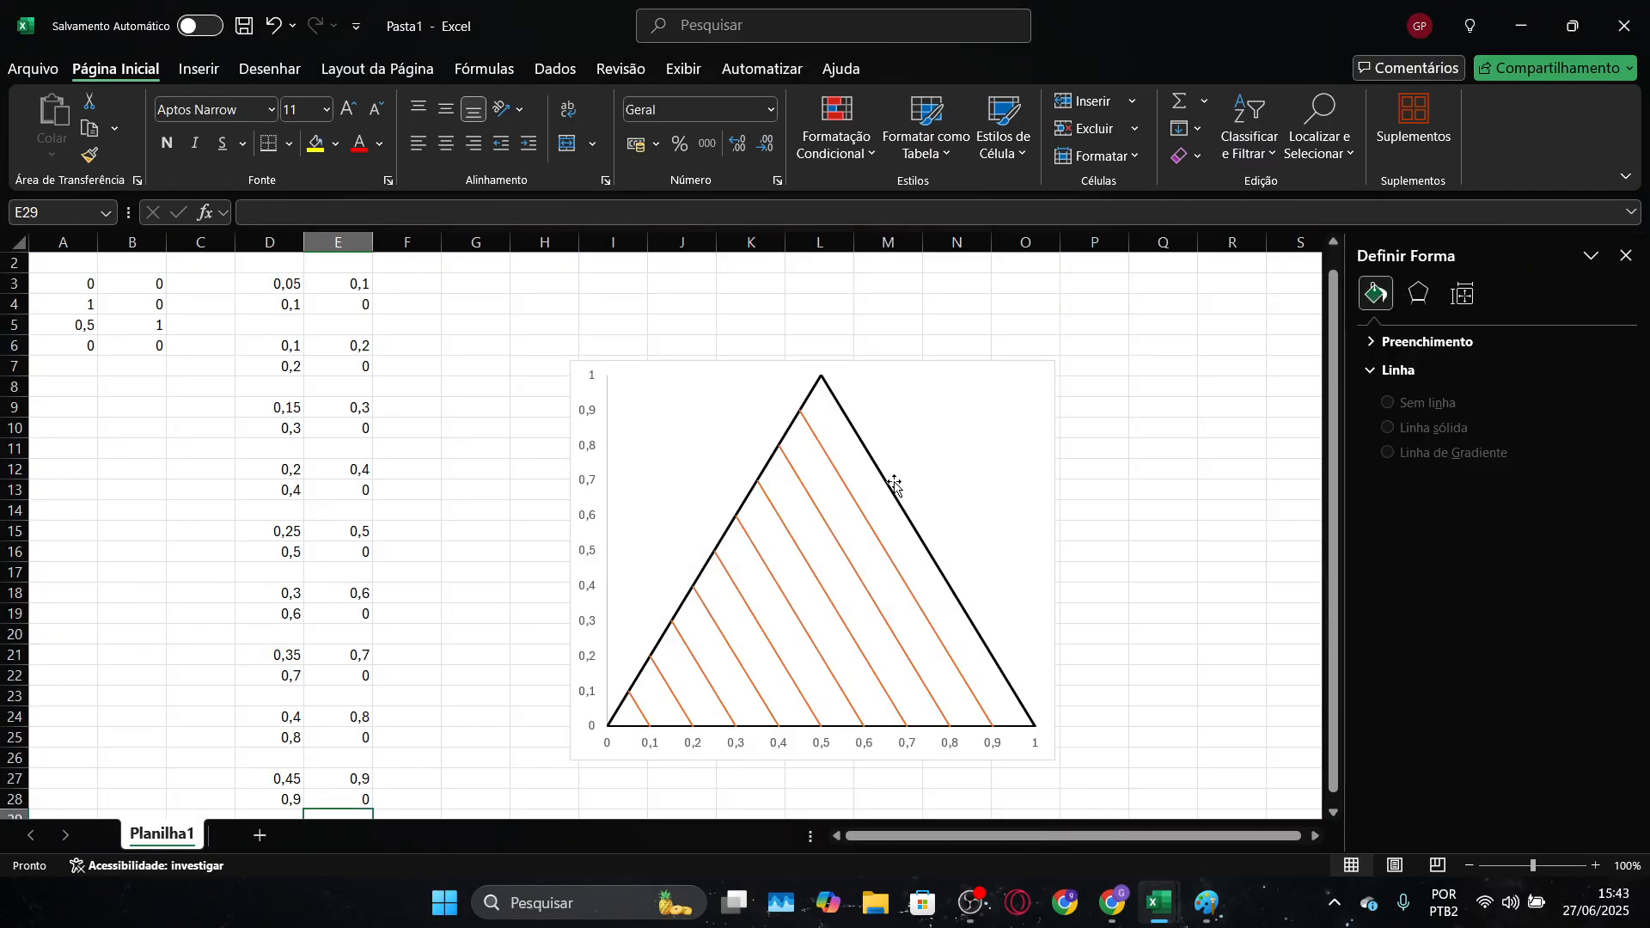
Enter the starting point of the first opposite-direction grid line as 0,95 in D30 and 0,1 in E30, keeping row 29 blank
scroll(988, 490, "down", 1)
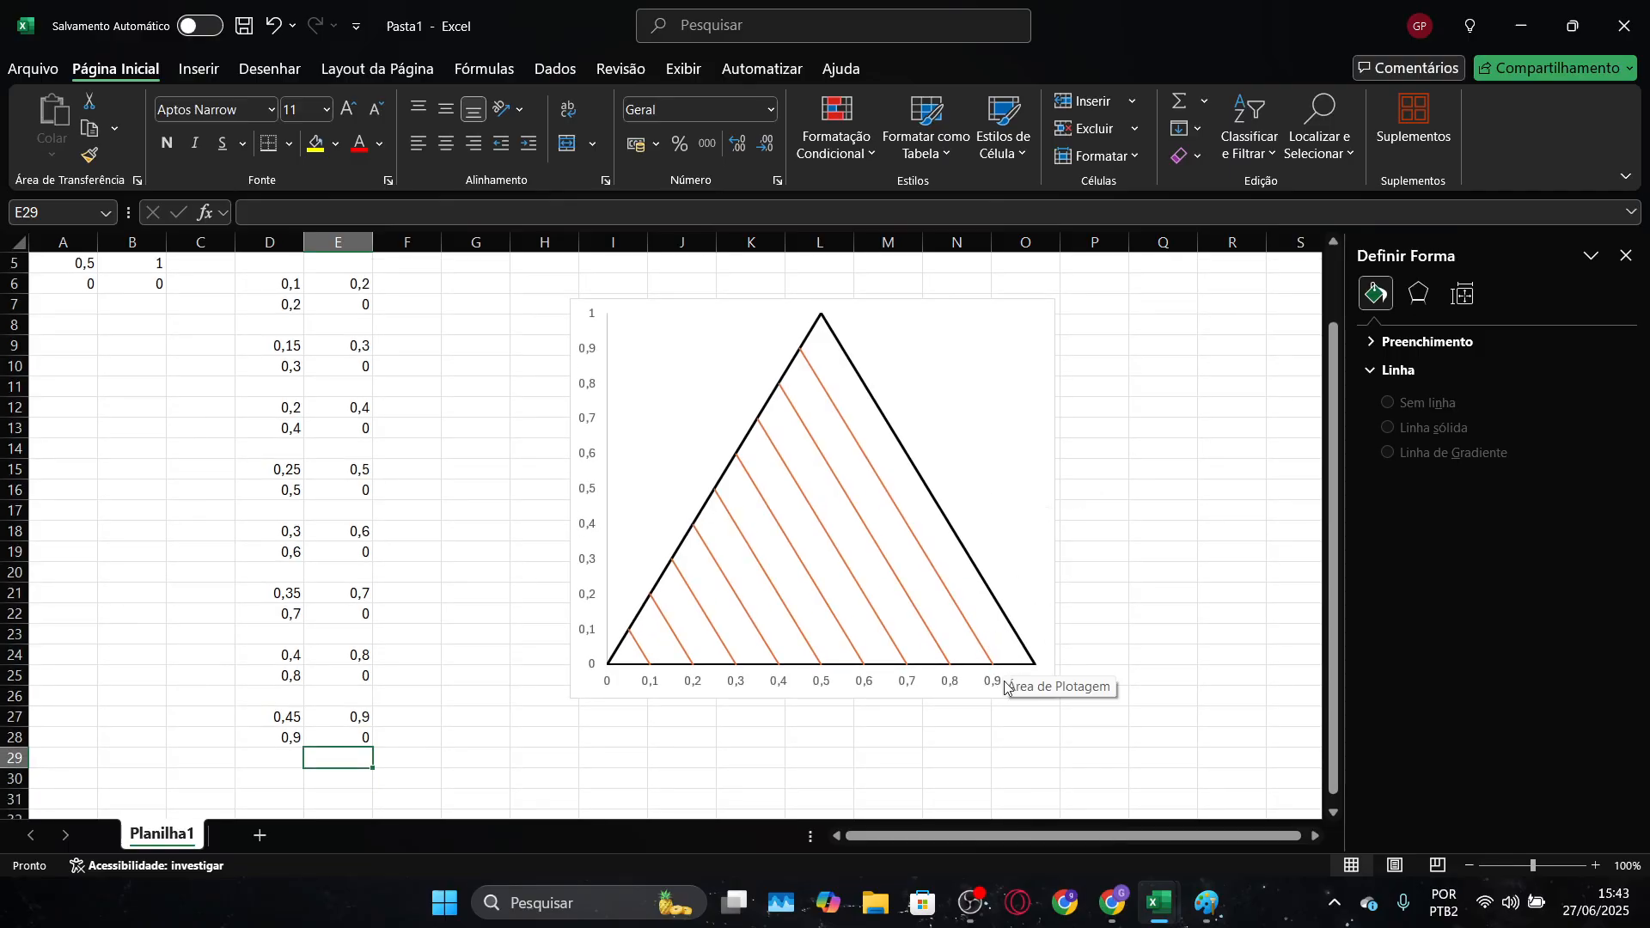
scroll(900, 700, "down", 1)
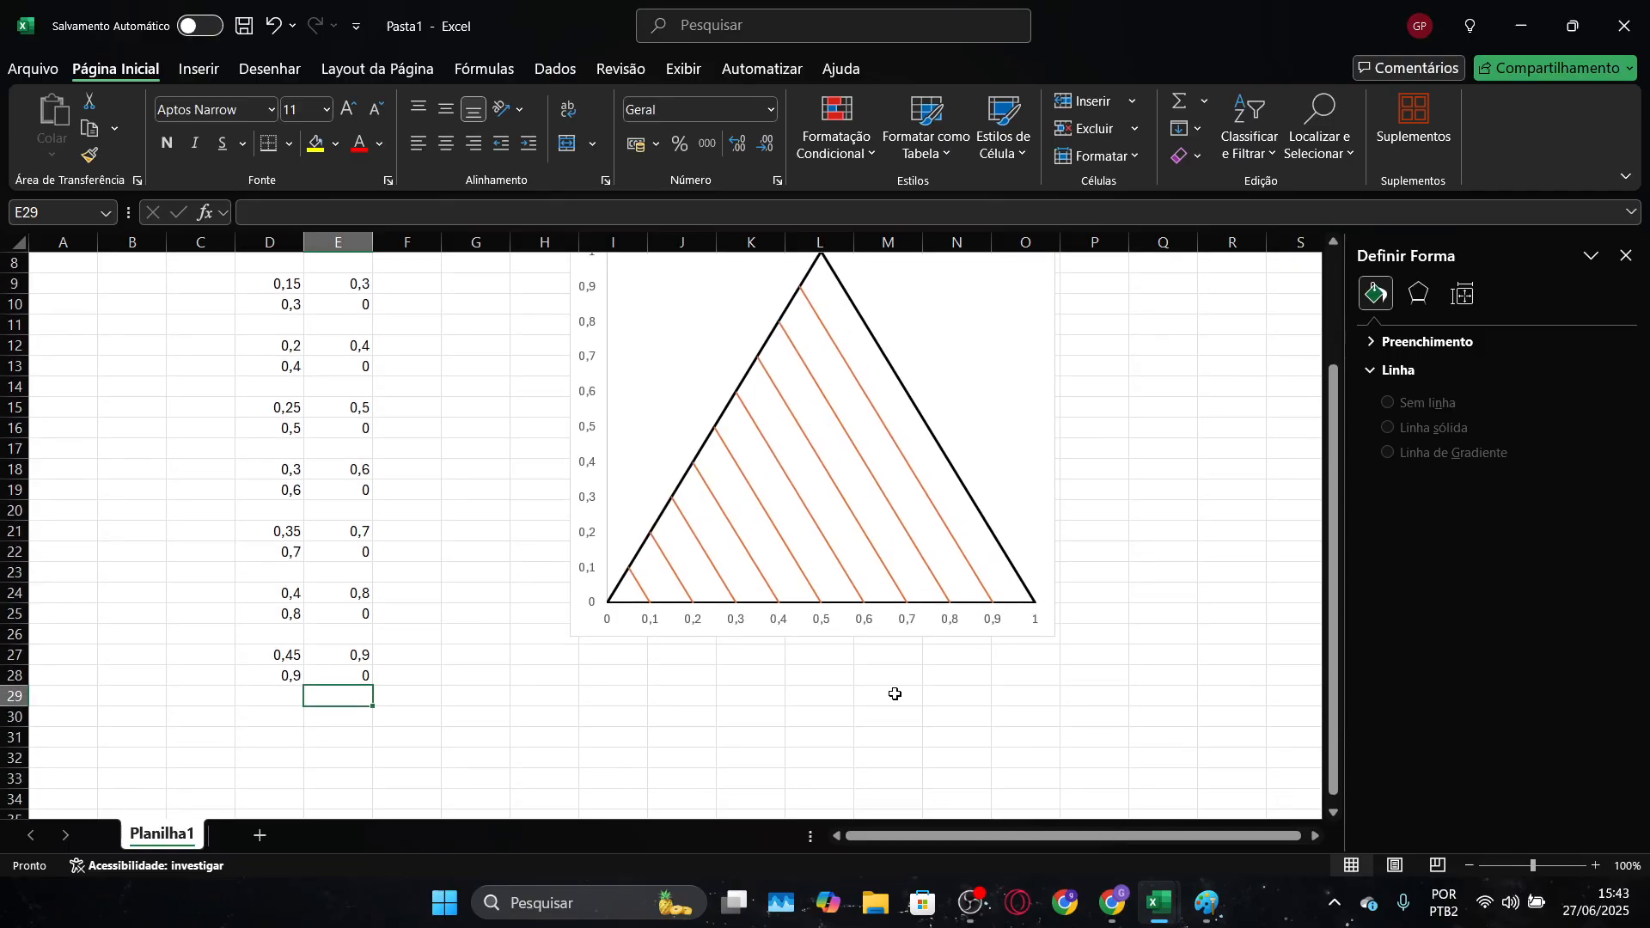
key("Down")
key("Left")
mouse_move(991, 597)
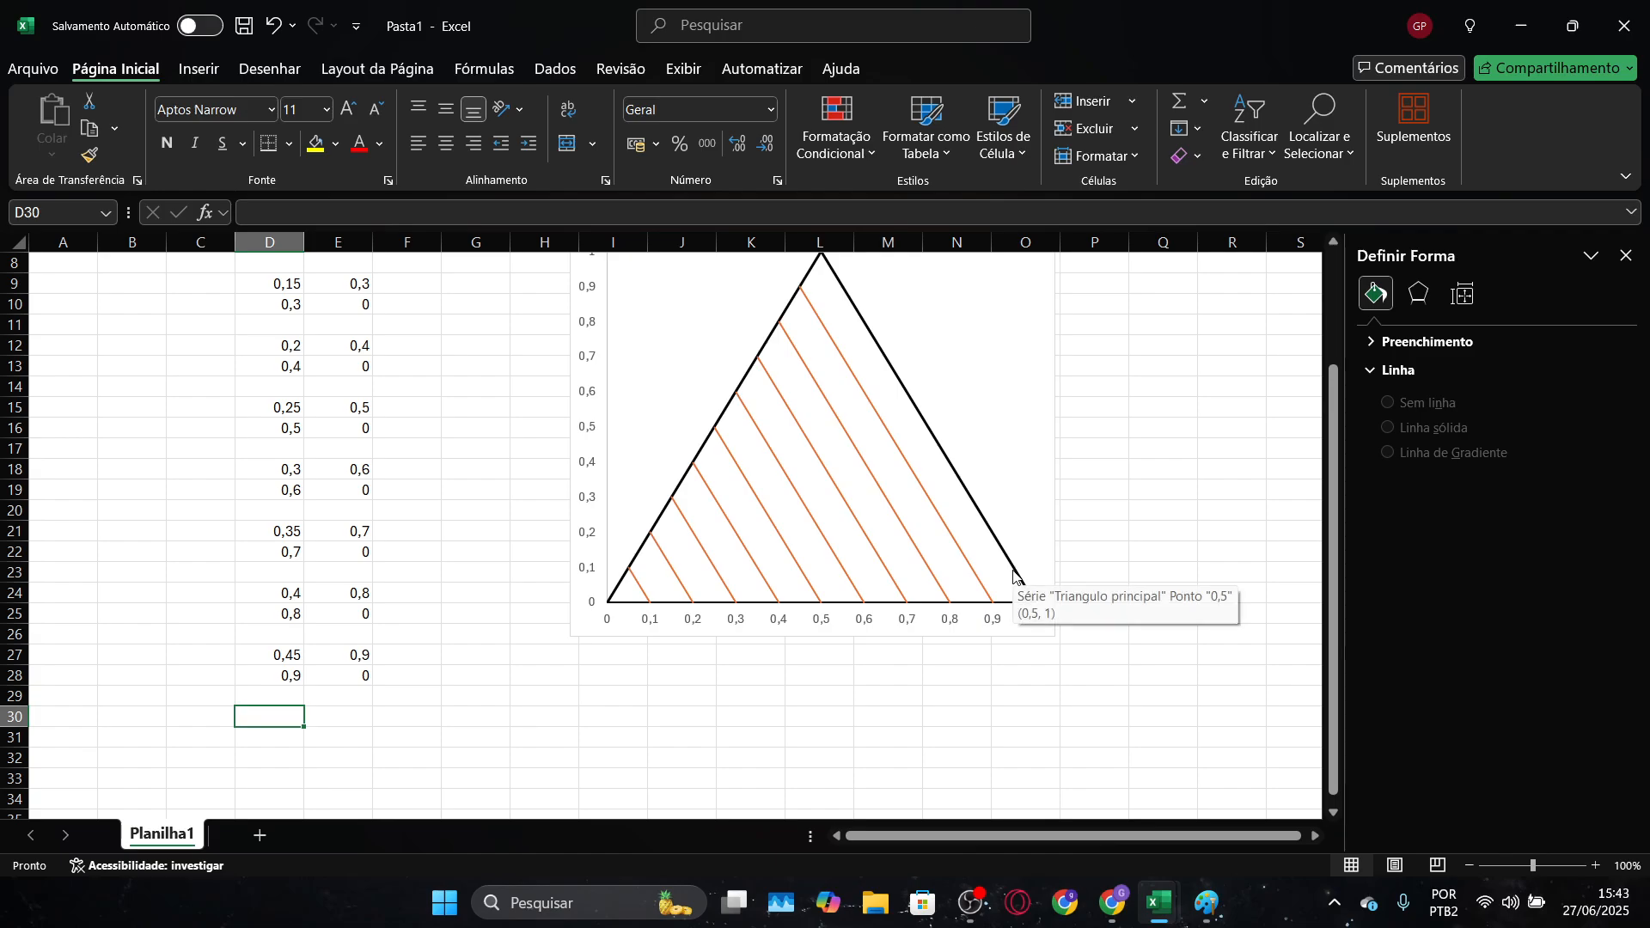
type("0,95")
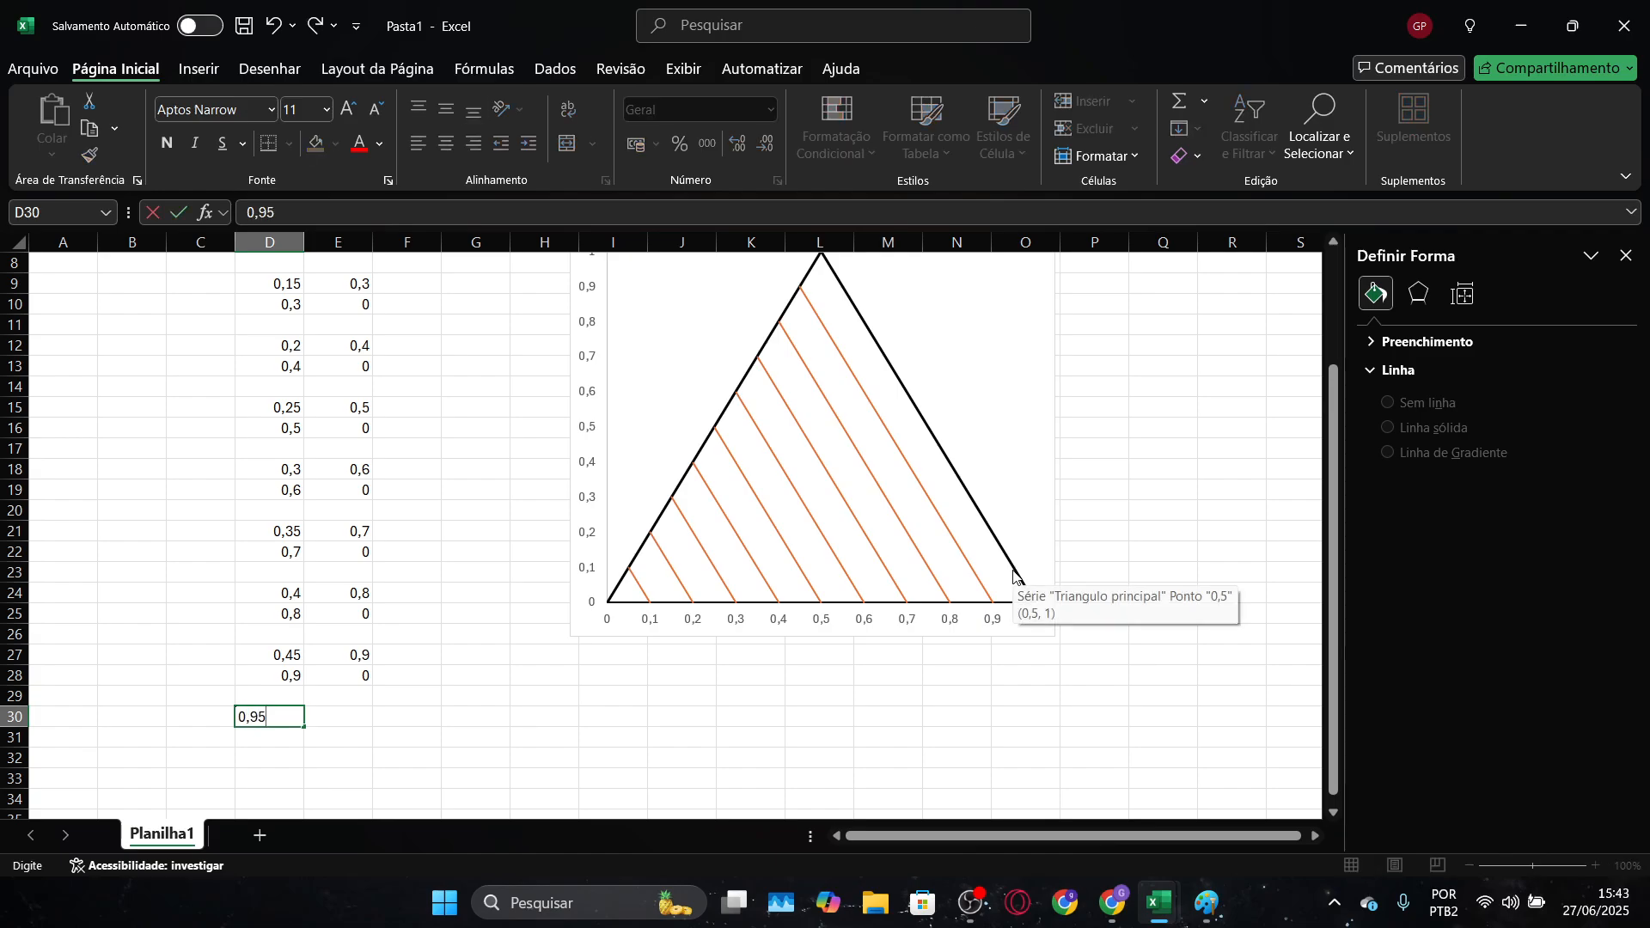
key("Tab")
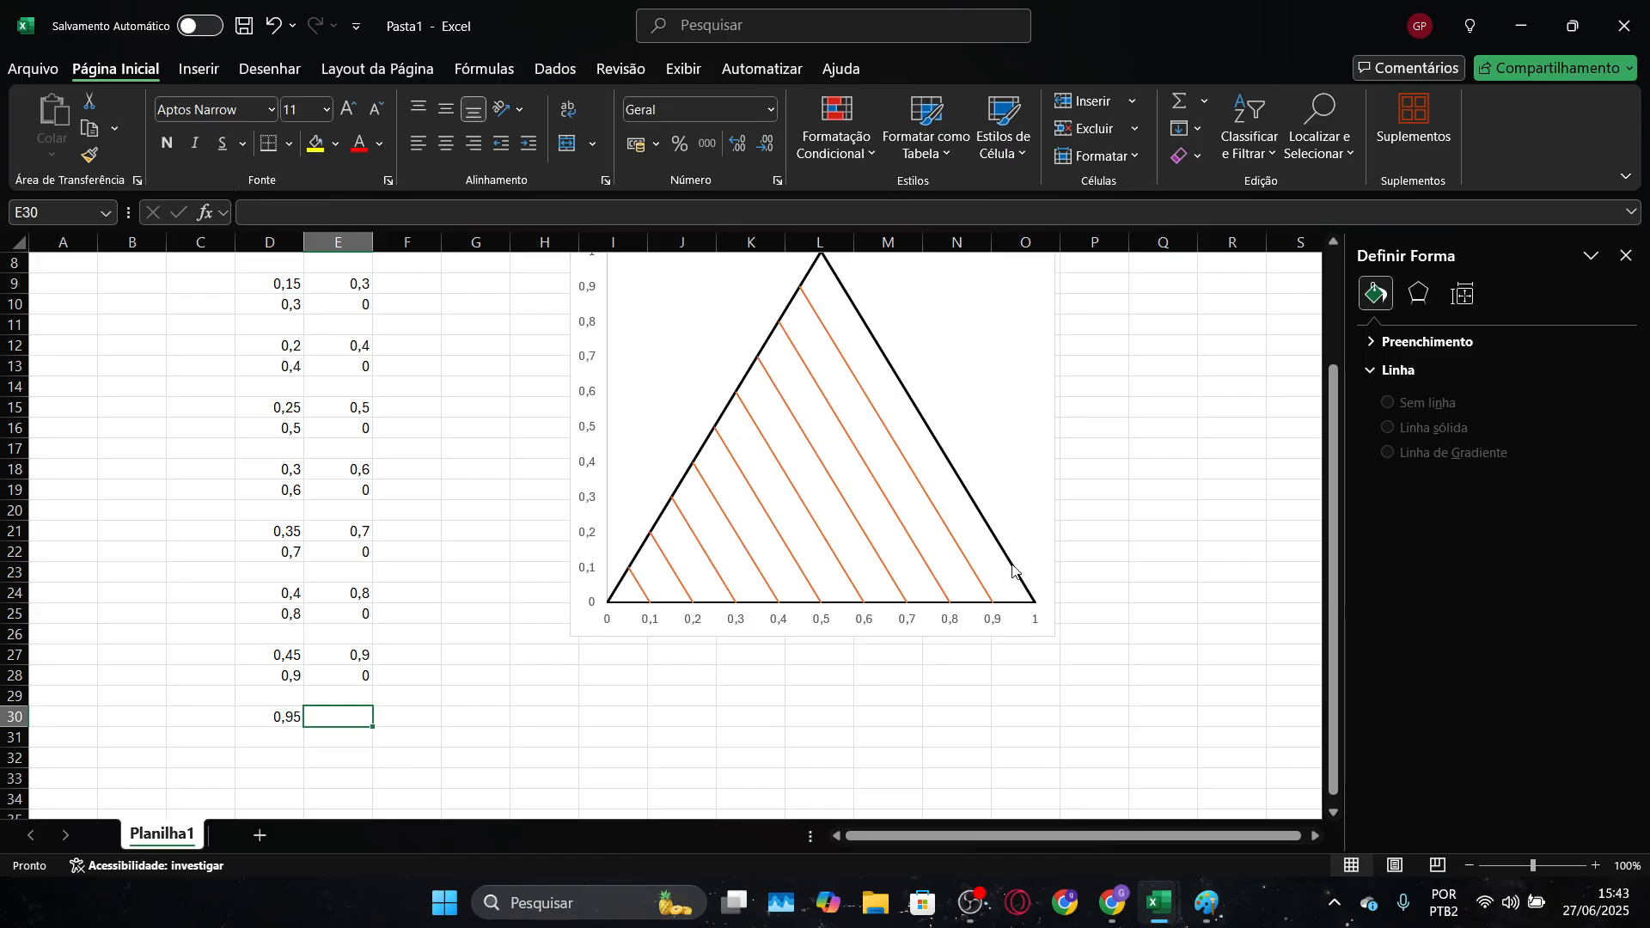
type("0,1")
key("Return")
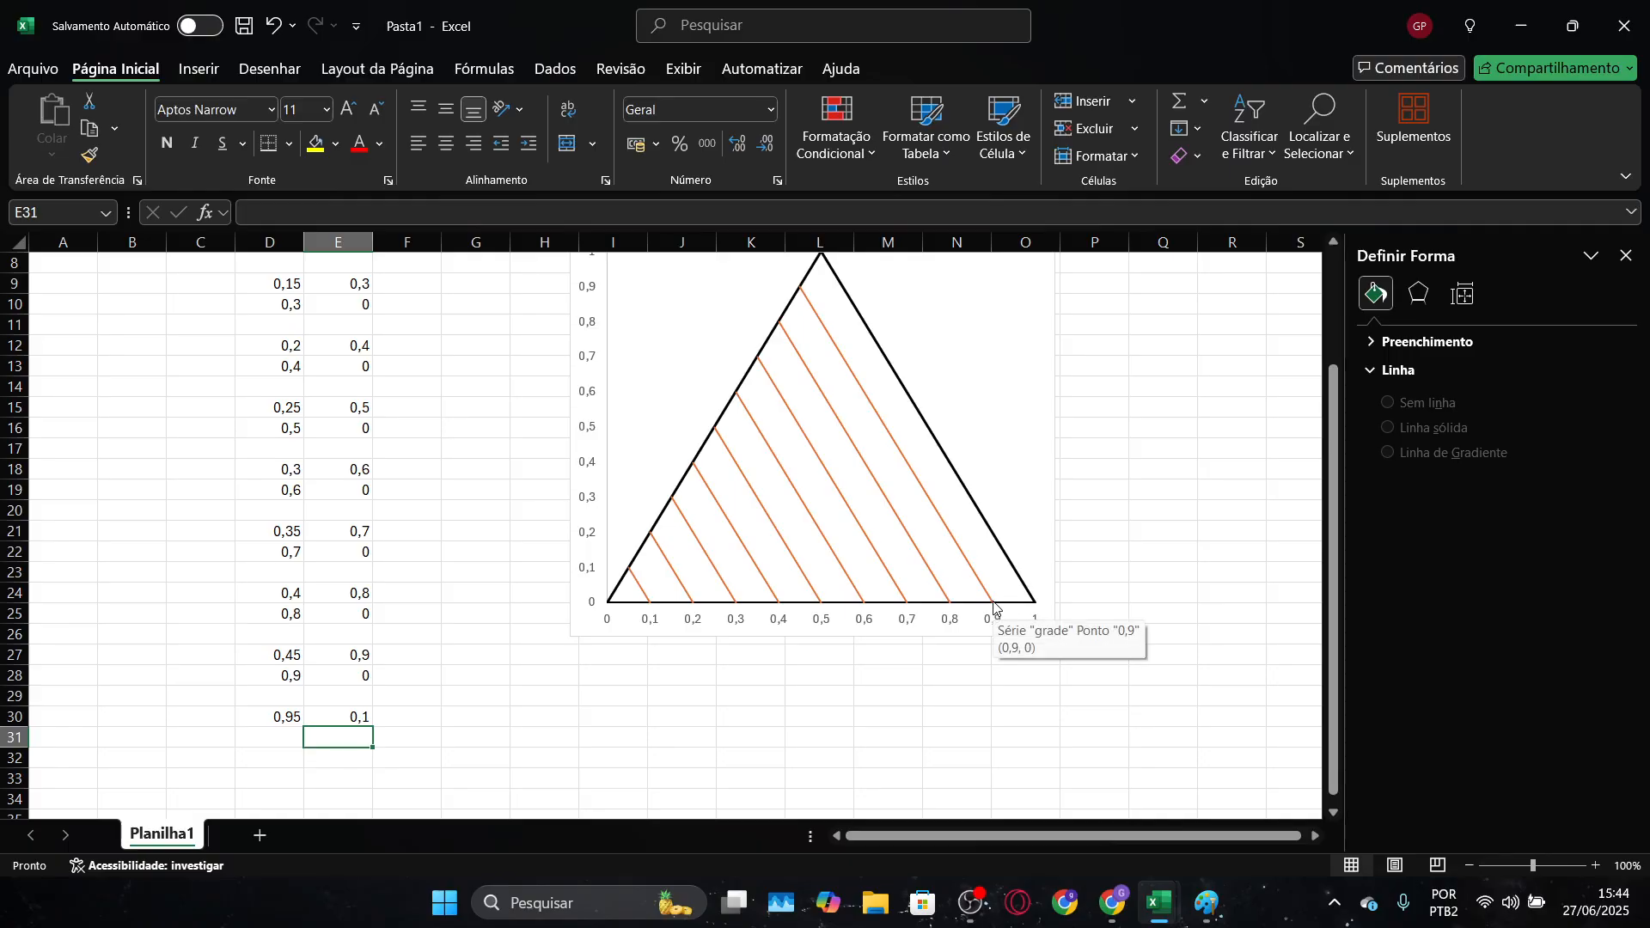
Enter the end point of the first opposite-direction grid line as 0,9 in D31 and 0 in E31
key("Left")
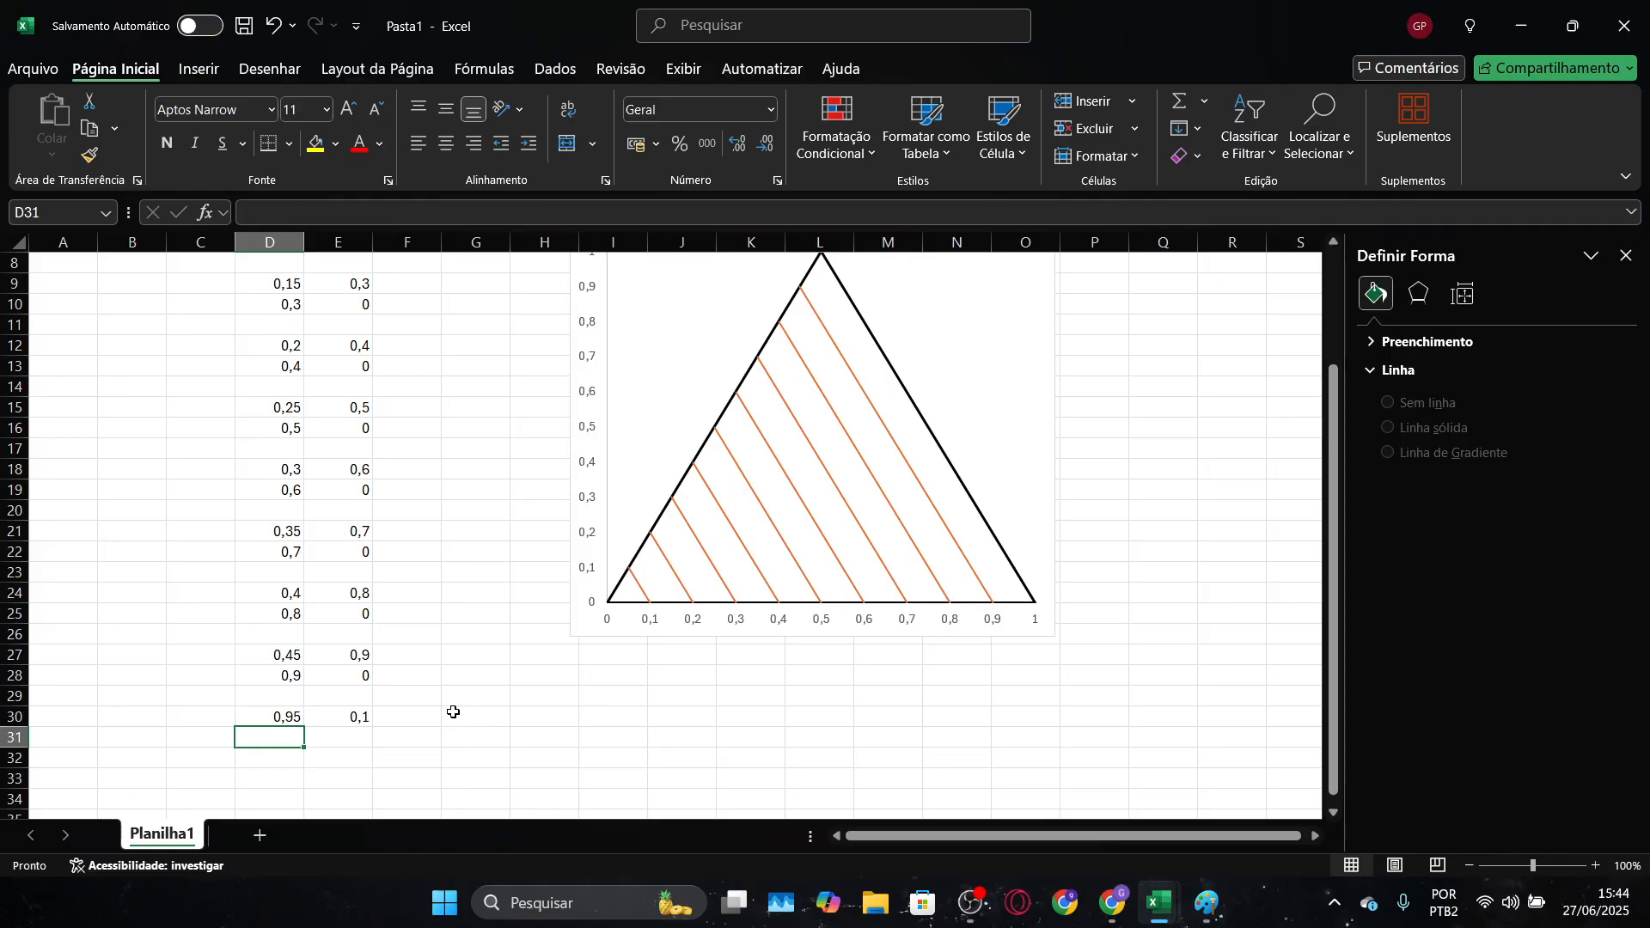
type("0,9")
key("Tab")
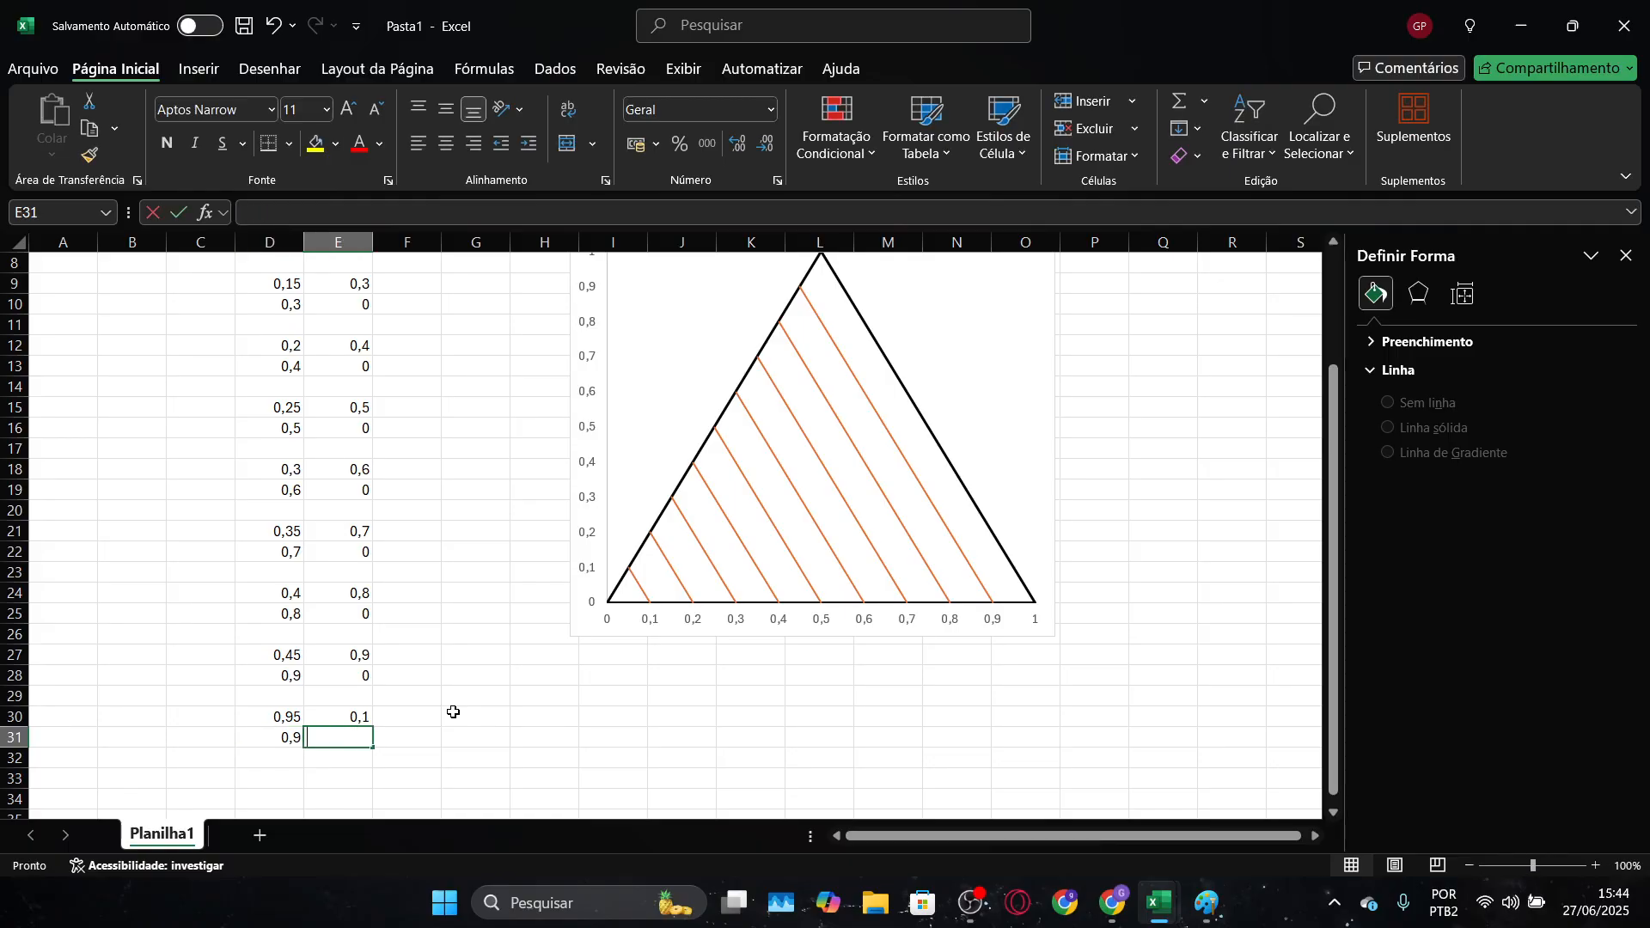
type("0")
key("Down")
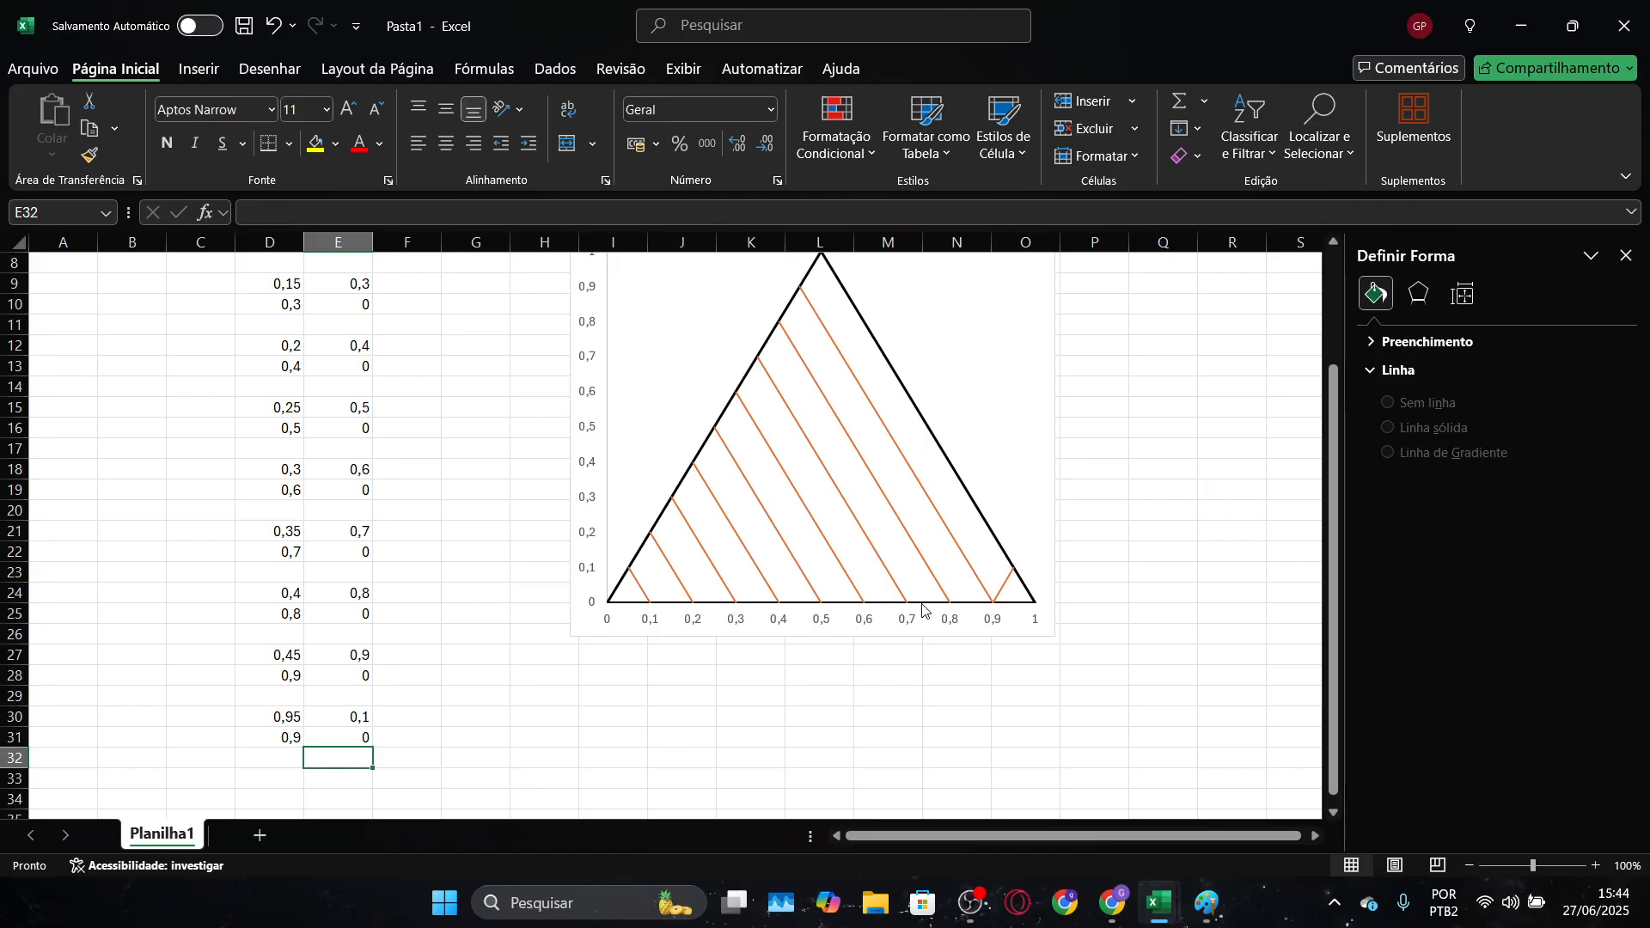
Enter the second opposite-direction line's starting point as 0,9 in D33 and 0,2 in E33, keeping row 32 blank
key("Down")
key("Left")
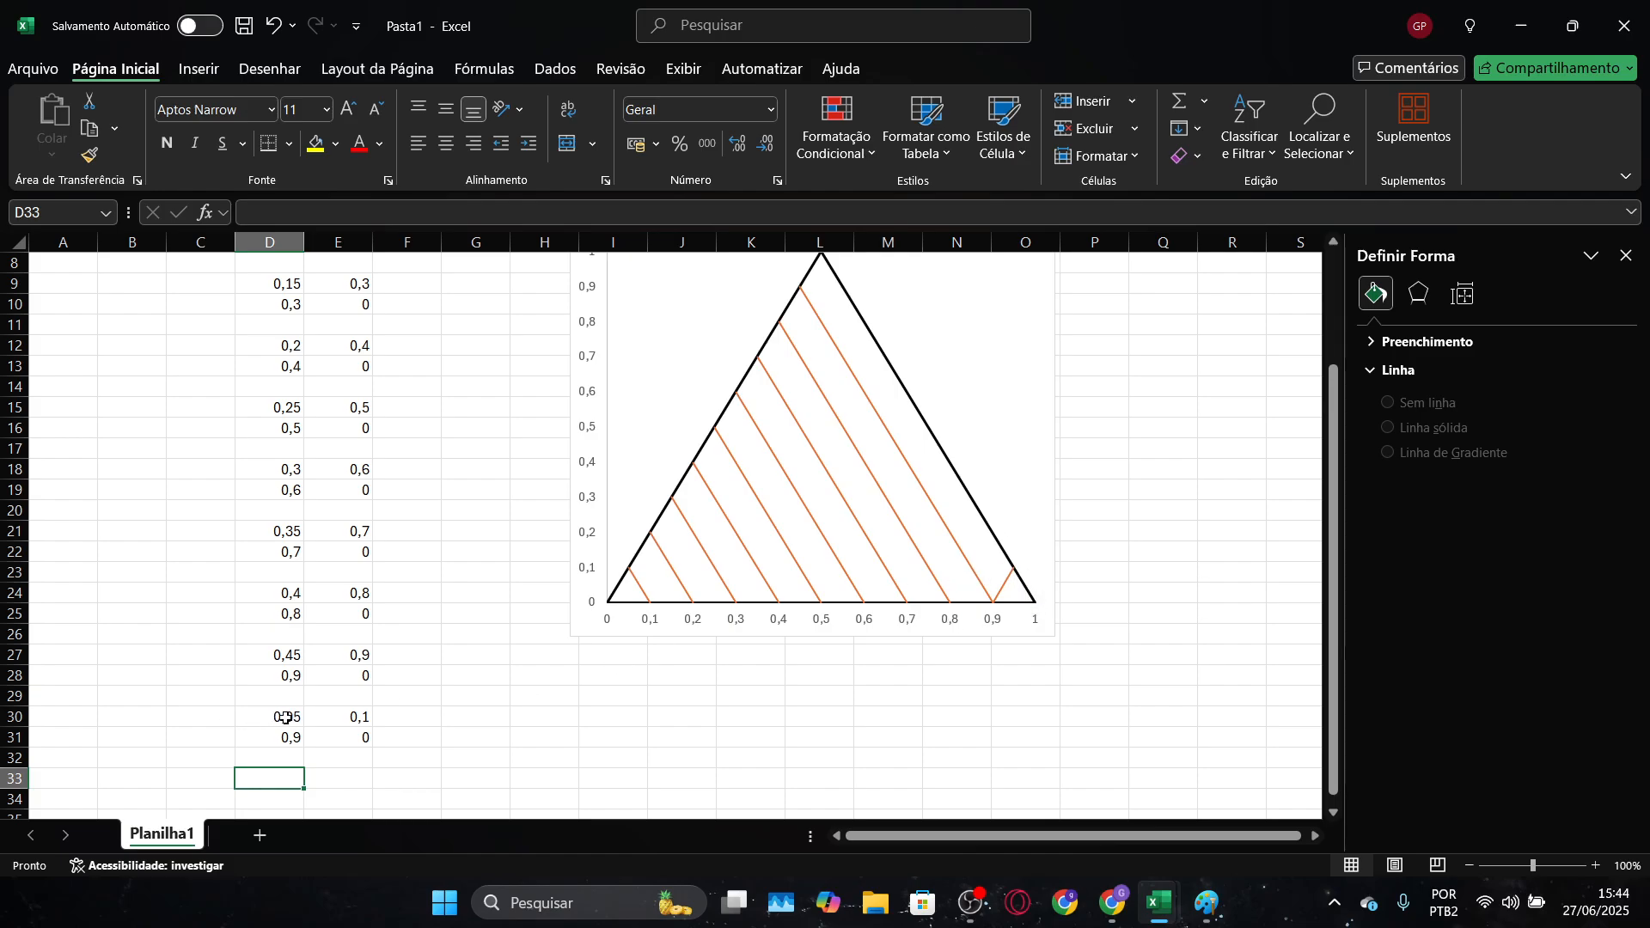
type("0")
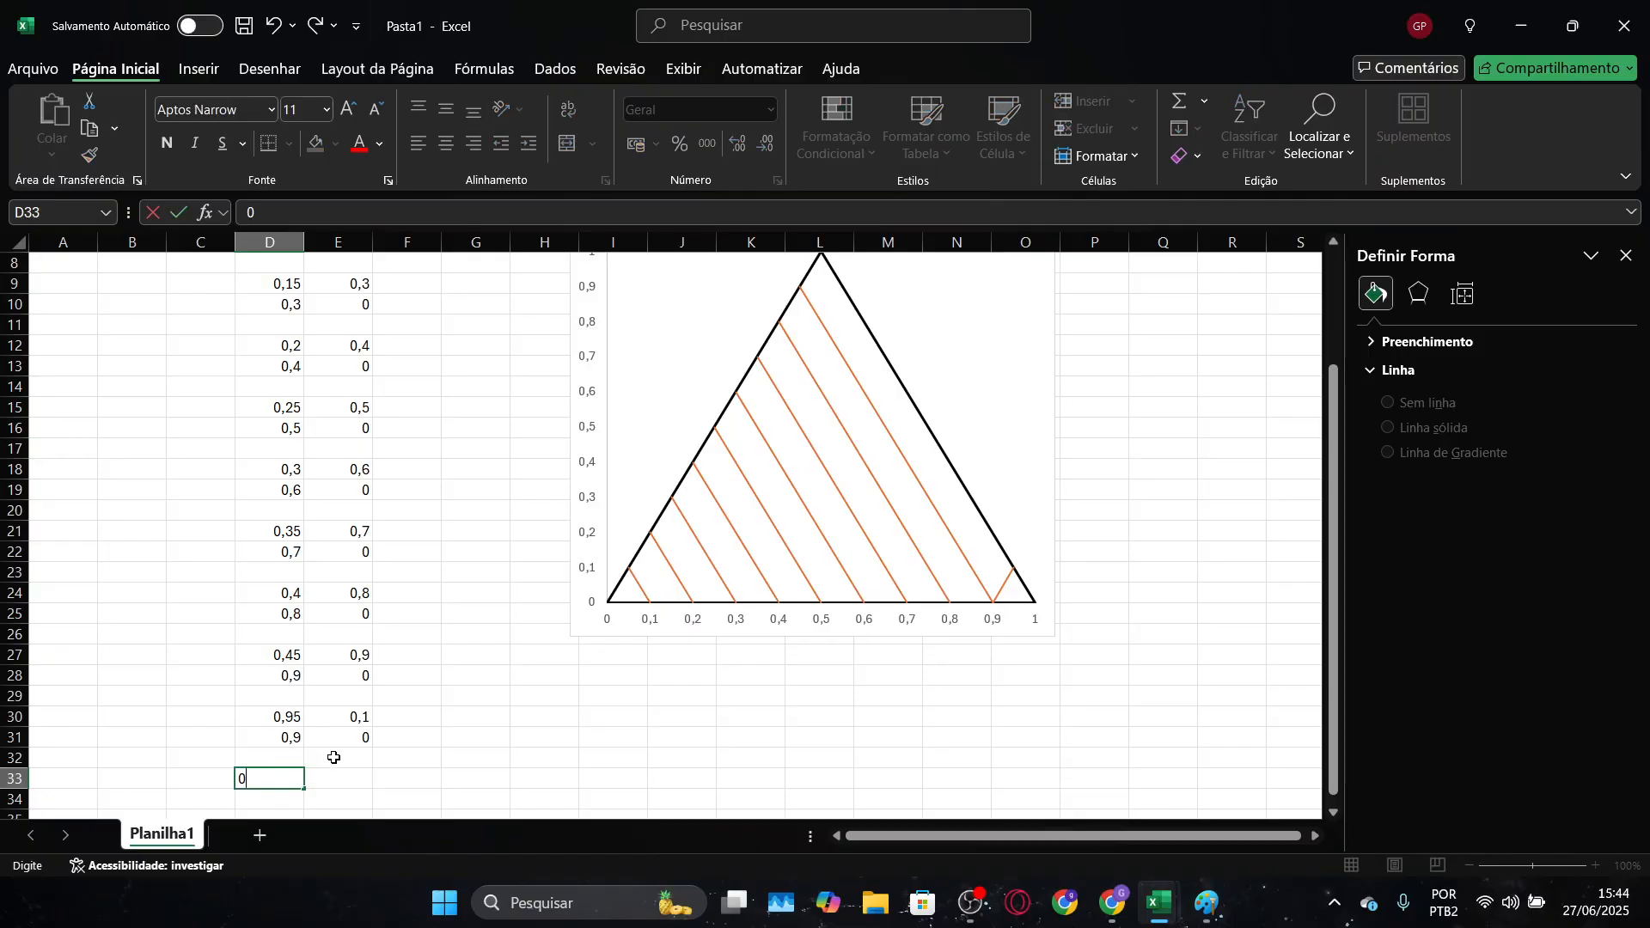
type(",9")
key("Tab")
type("0")
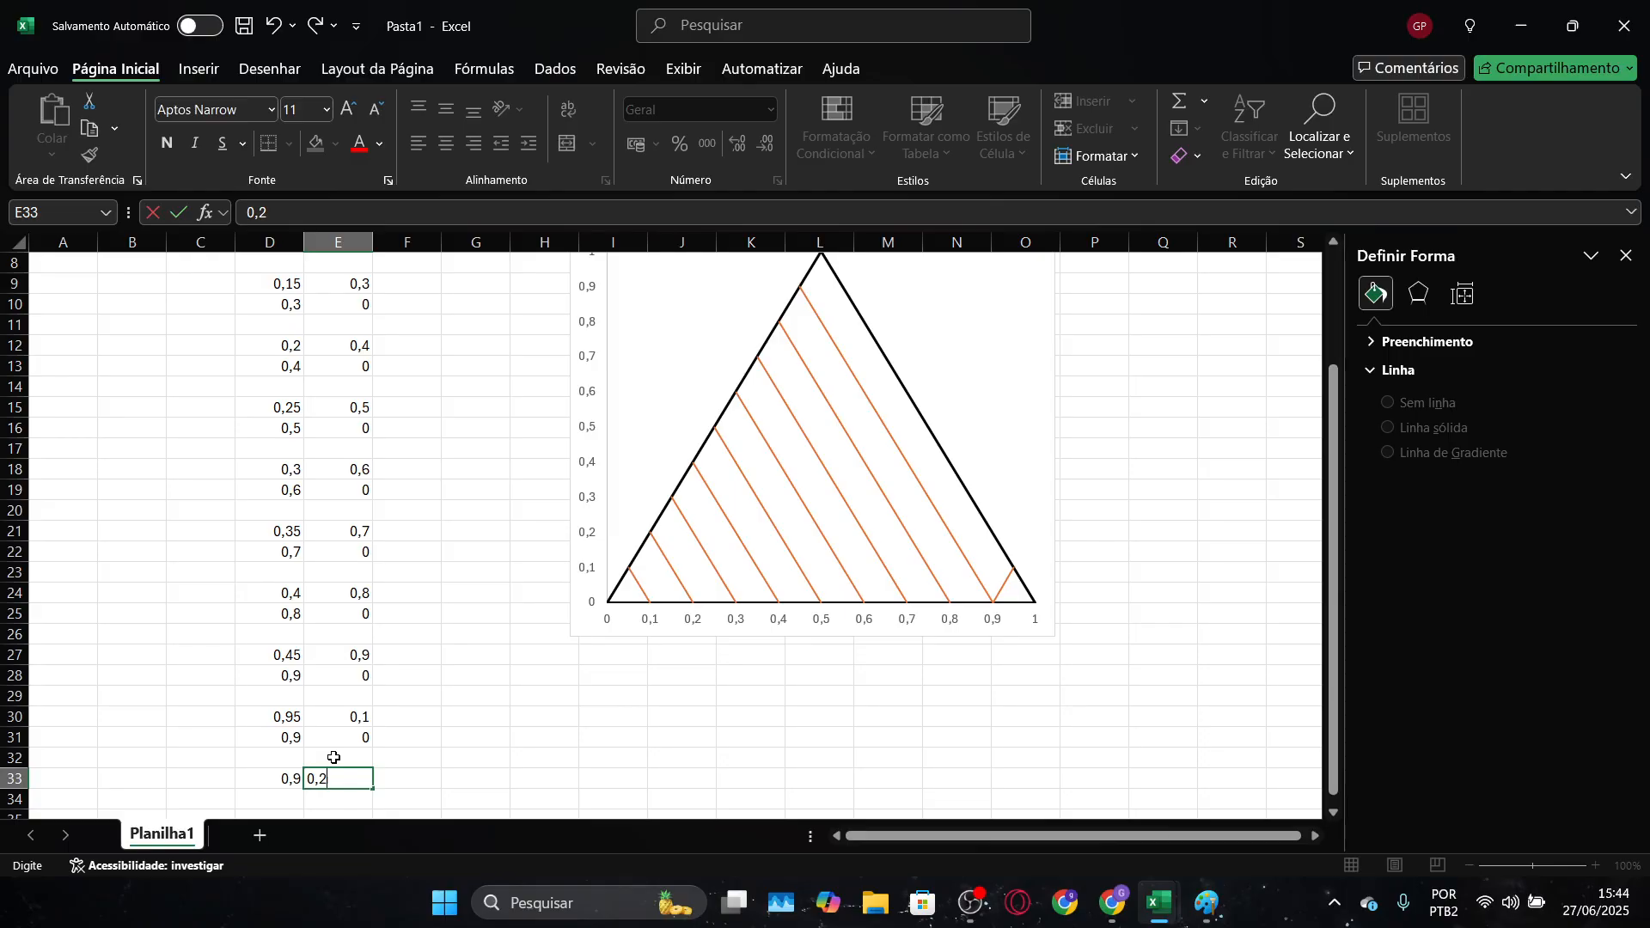
key("Tab")
key("Return")
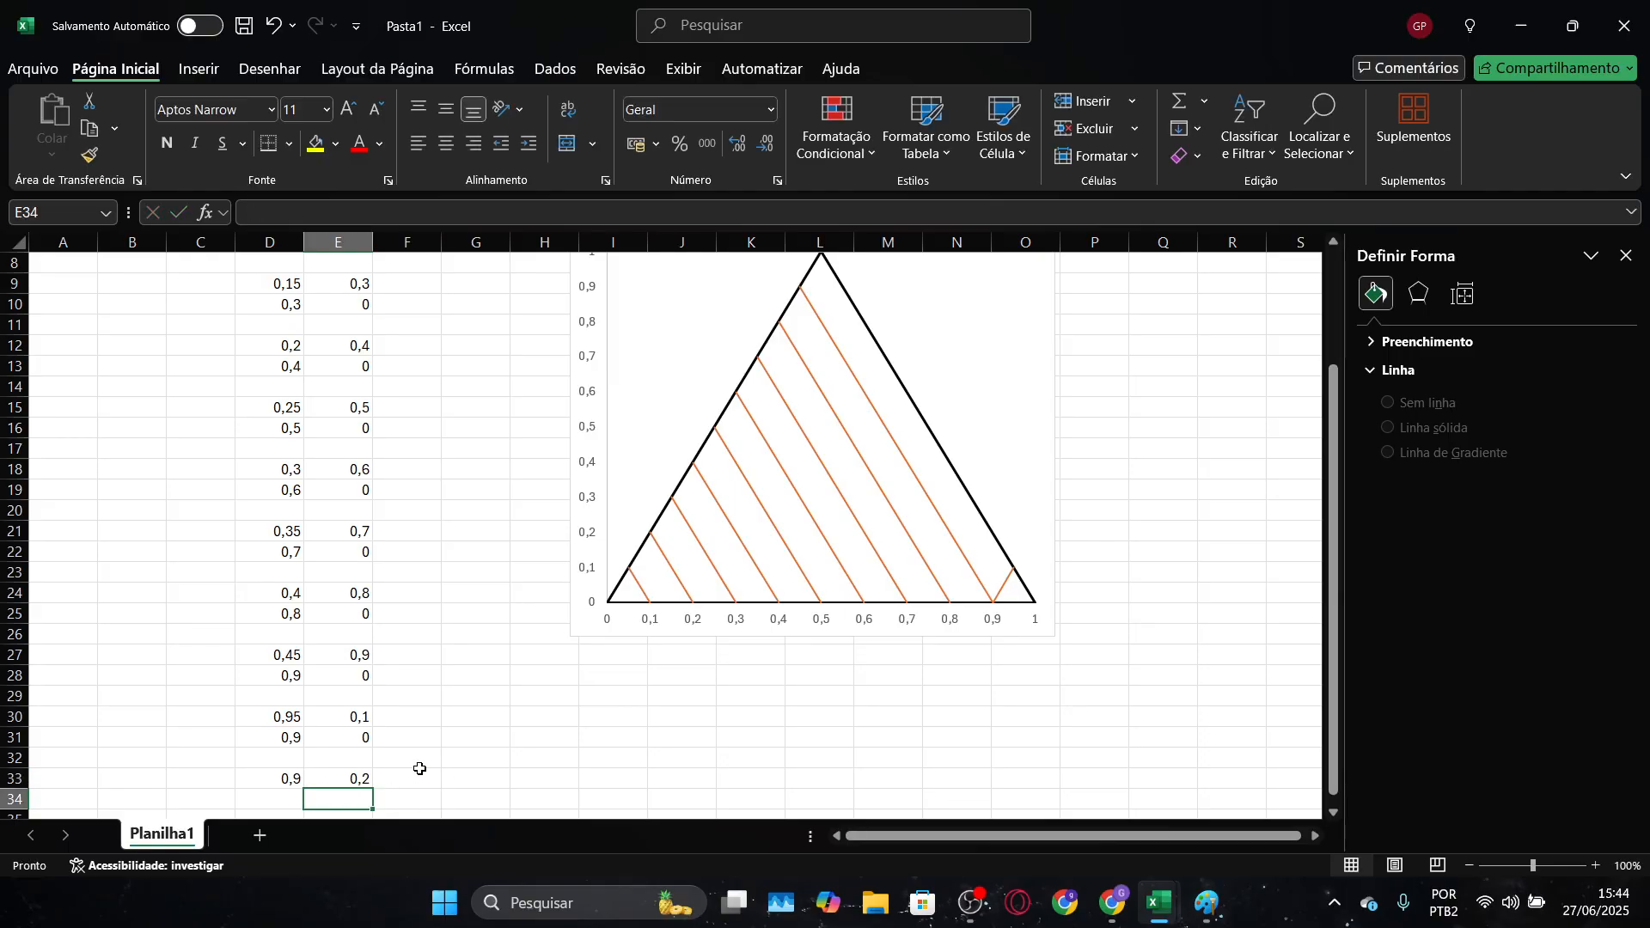
Enter the second opposite-direction line's end point as 0,8 in D34 and 0 in E34
key("Left")
type("0,58")
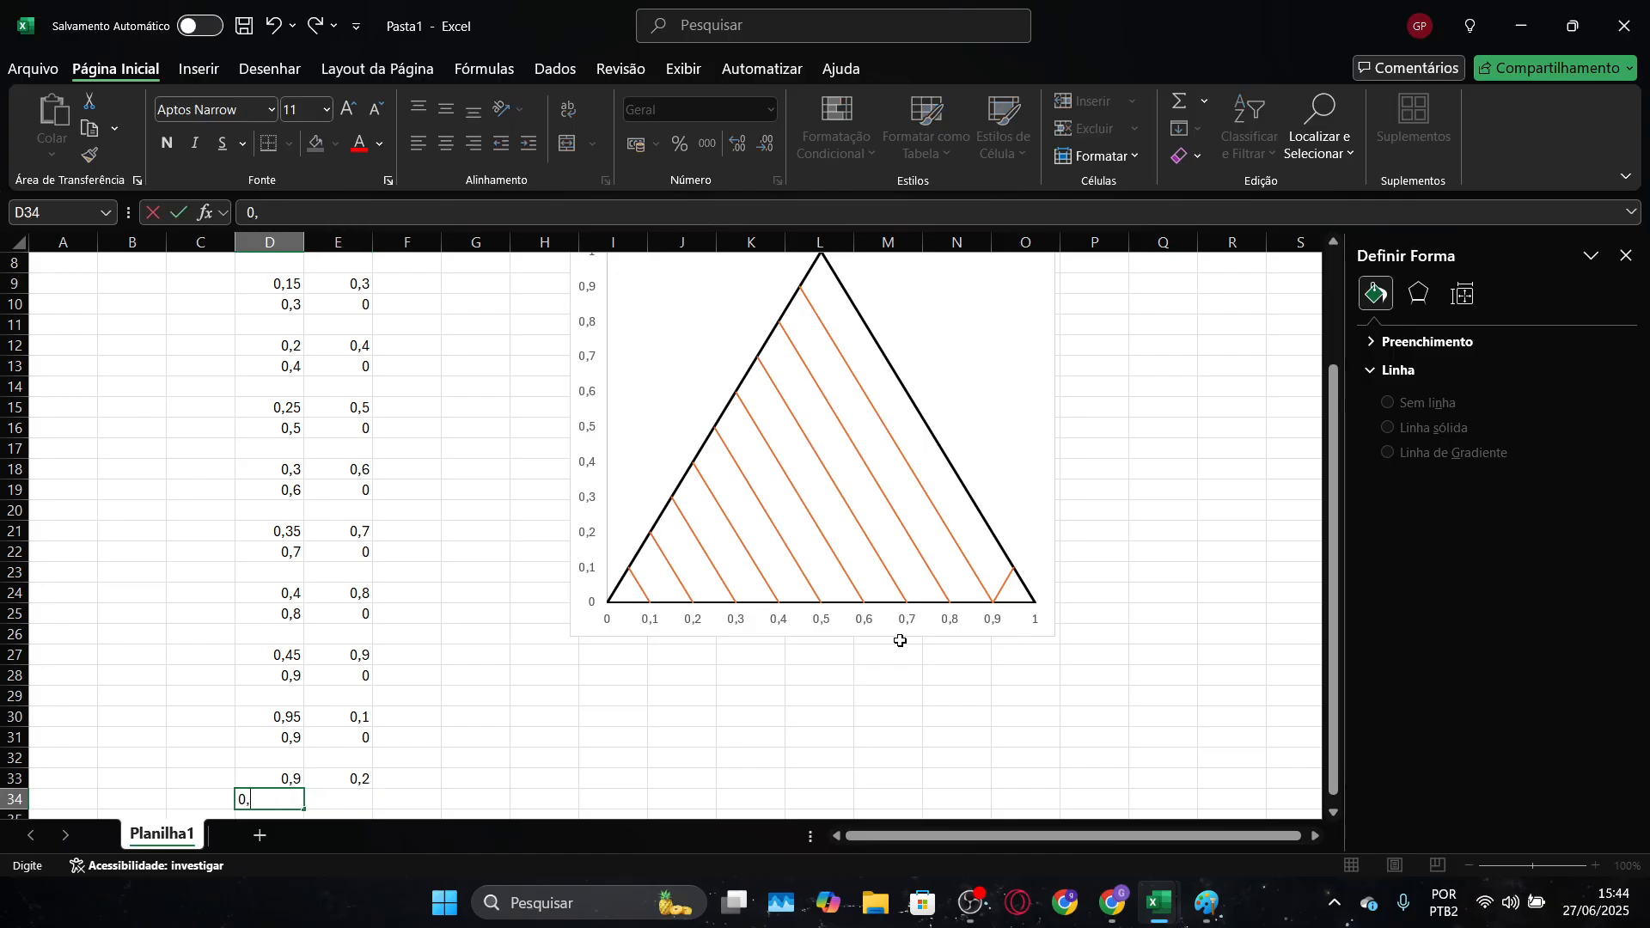
key("BackSpace")
key("BackSpace")
key("Right")
type("0")
key("Return")
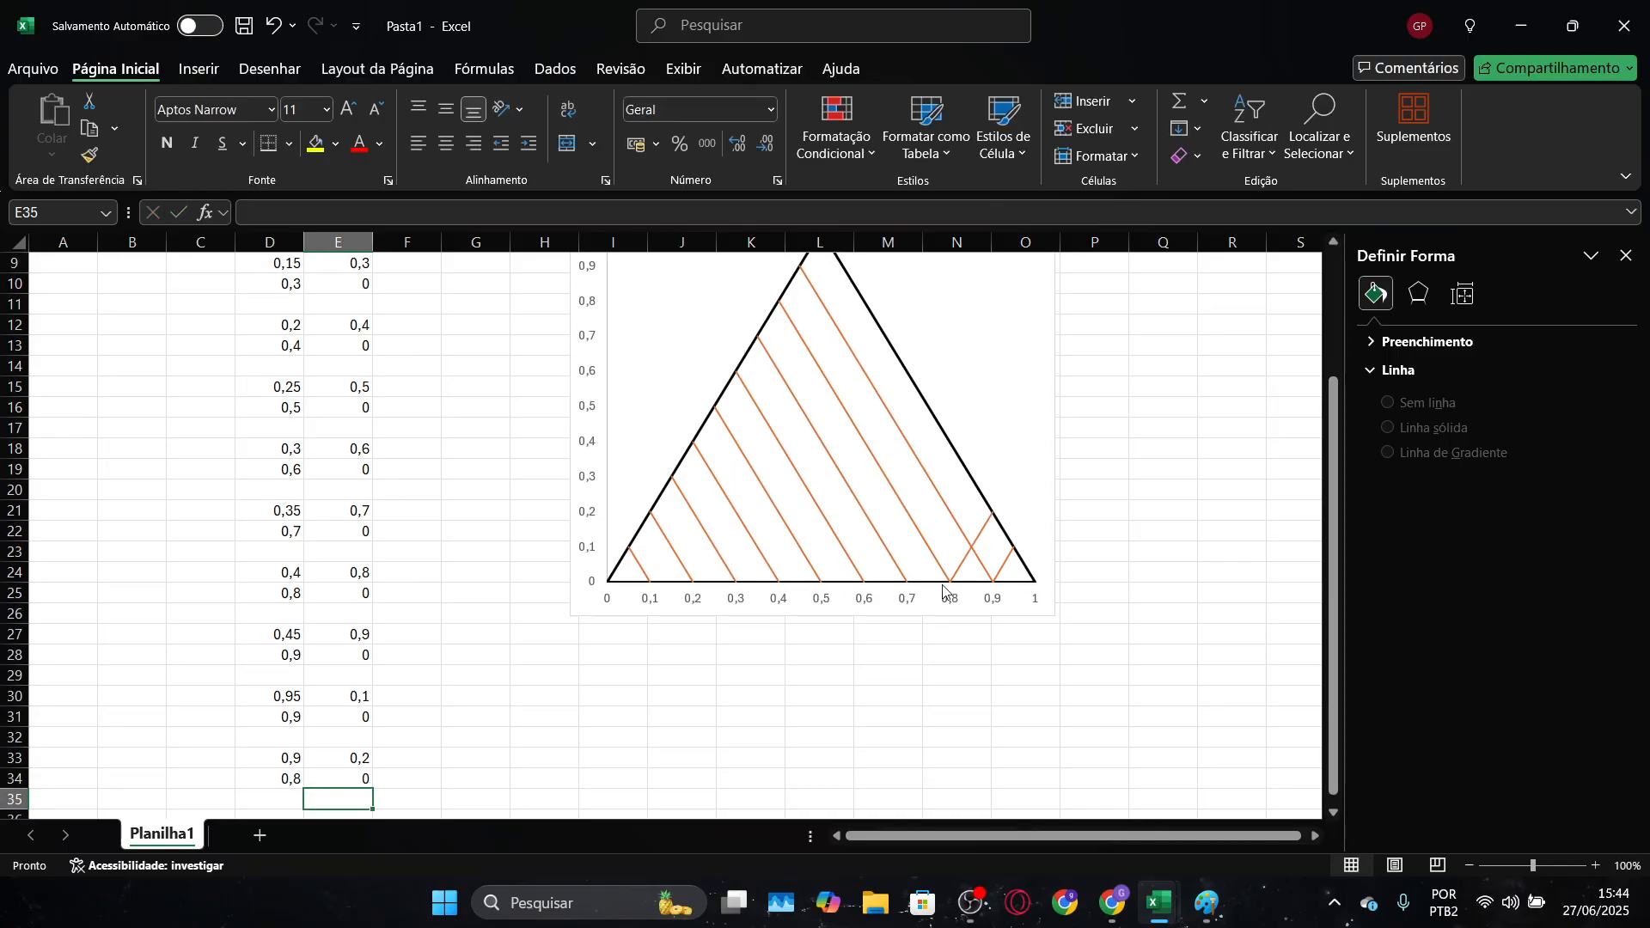
Enter the third opposite-direction line's starting point as 0,85 in D36 and 0,3 in E36, keeping row 35 blank
scroll(945, 591, "down", 2)
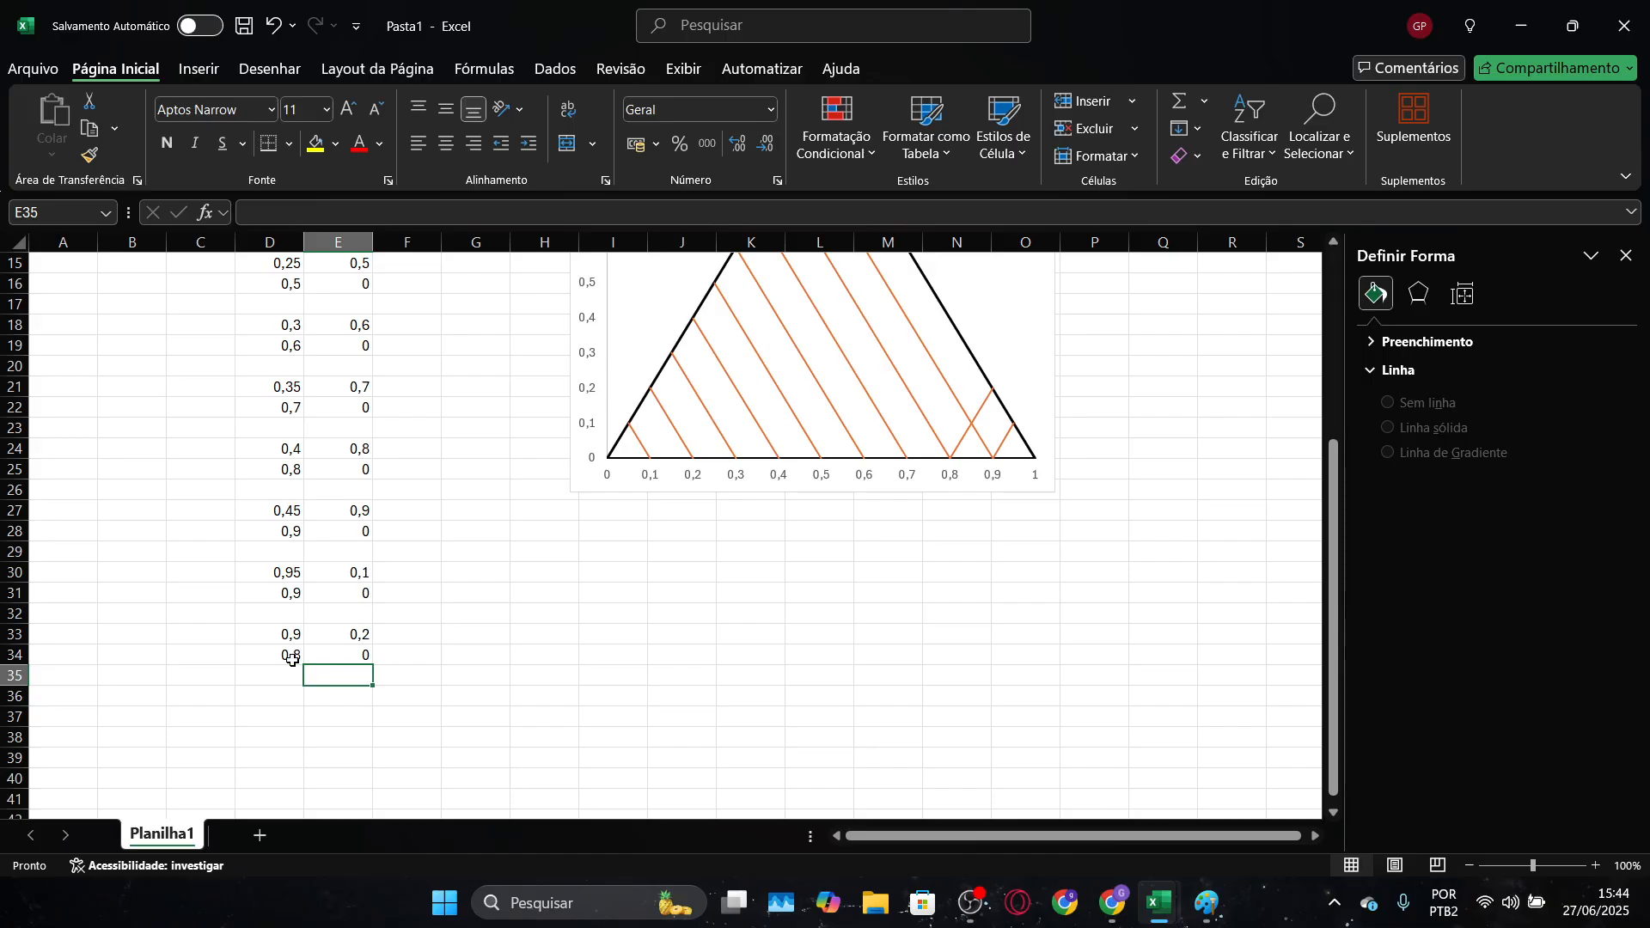
left_click(288, 693)
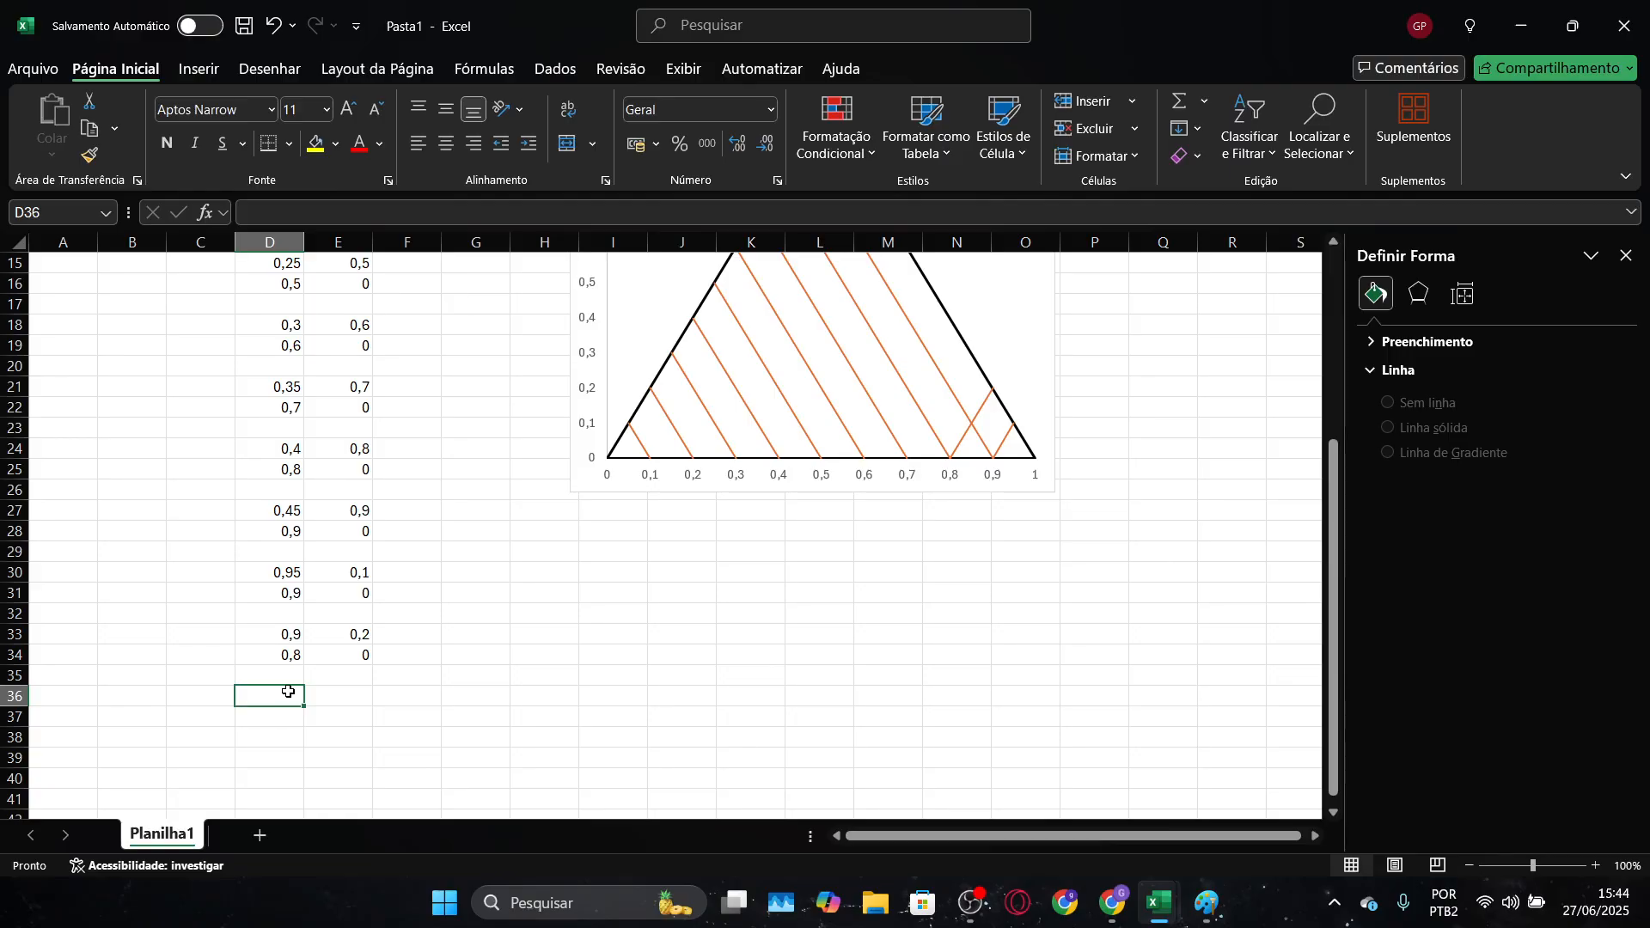
type("0,85")
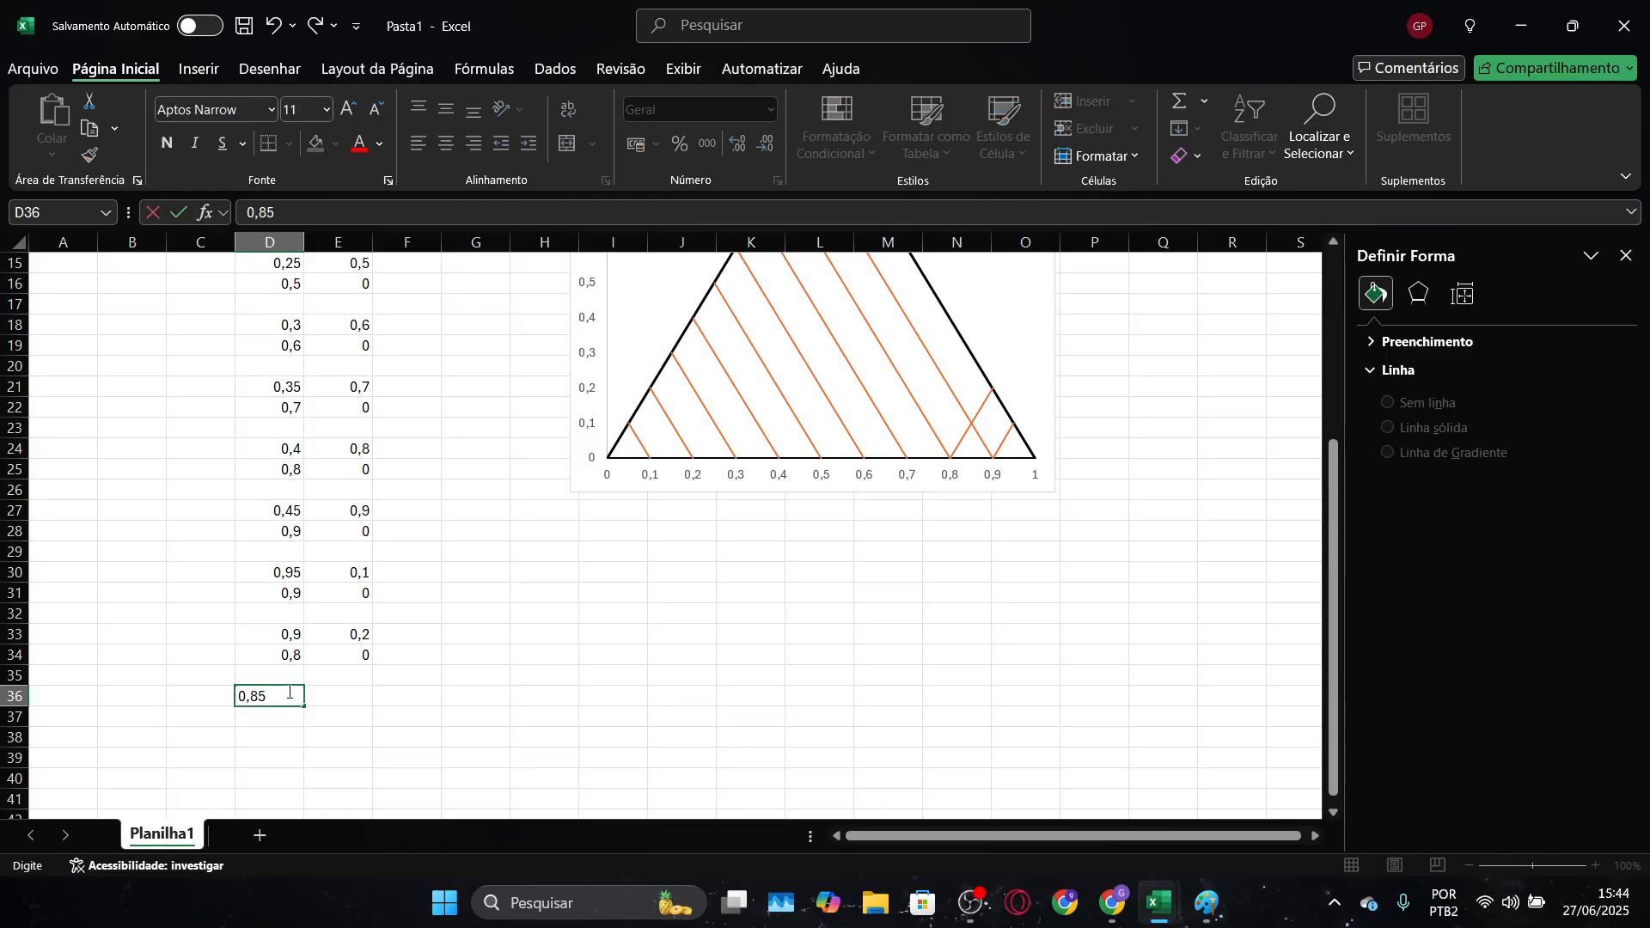
key("Tab")
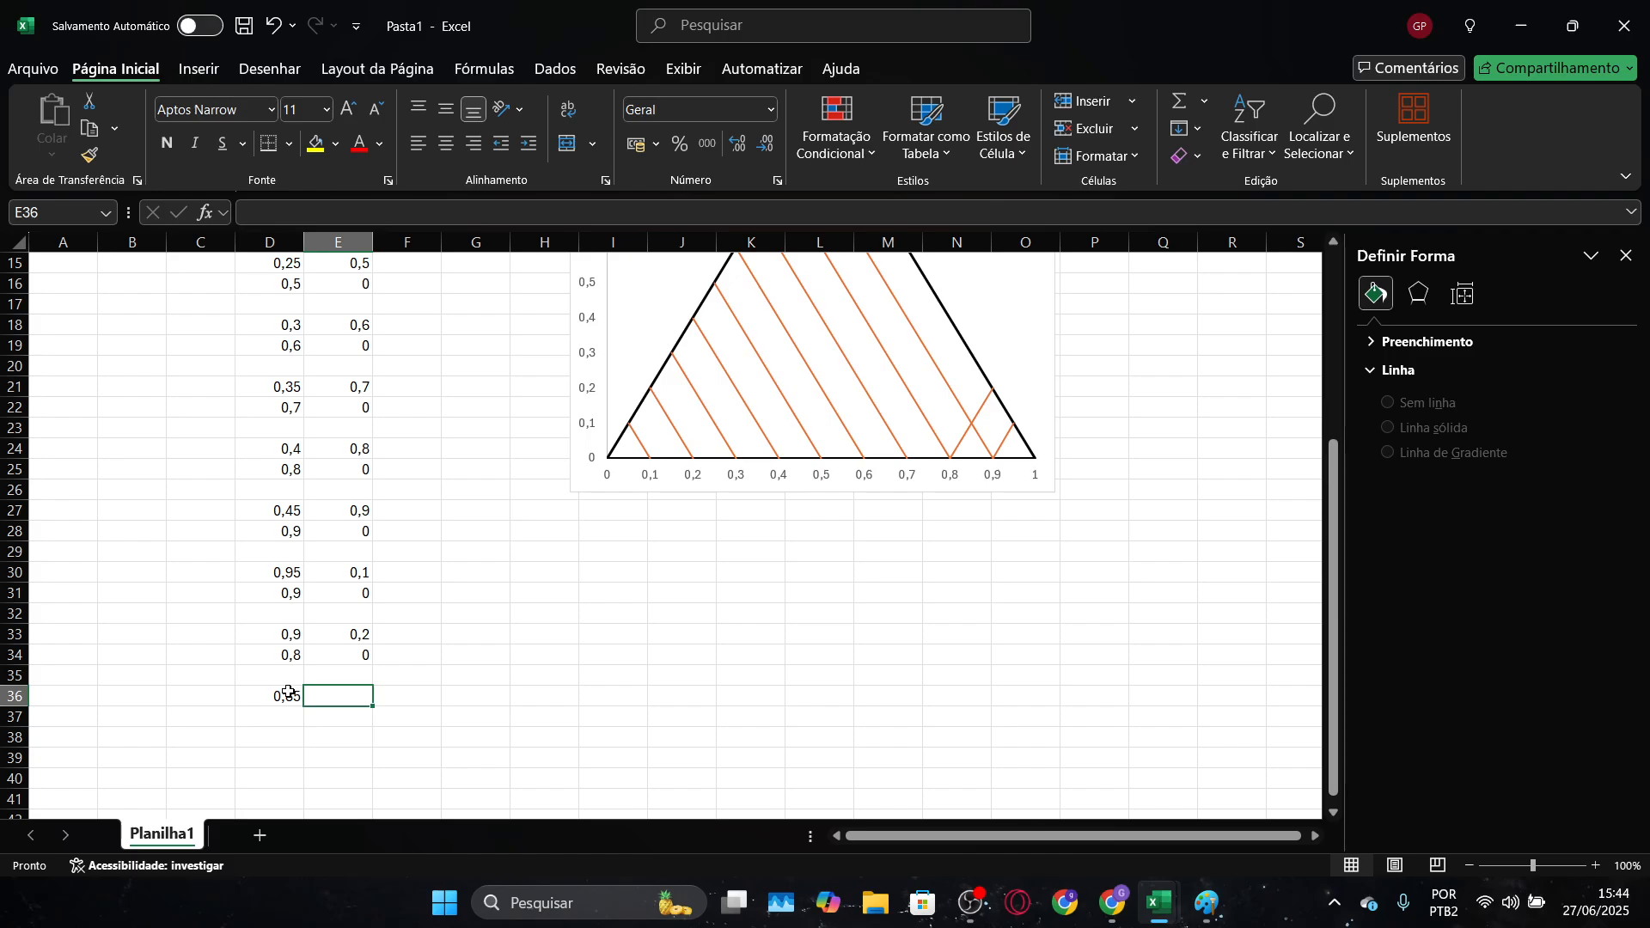
type("0,3")
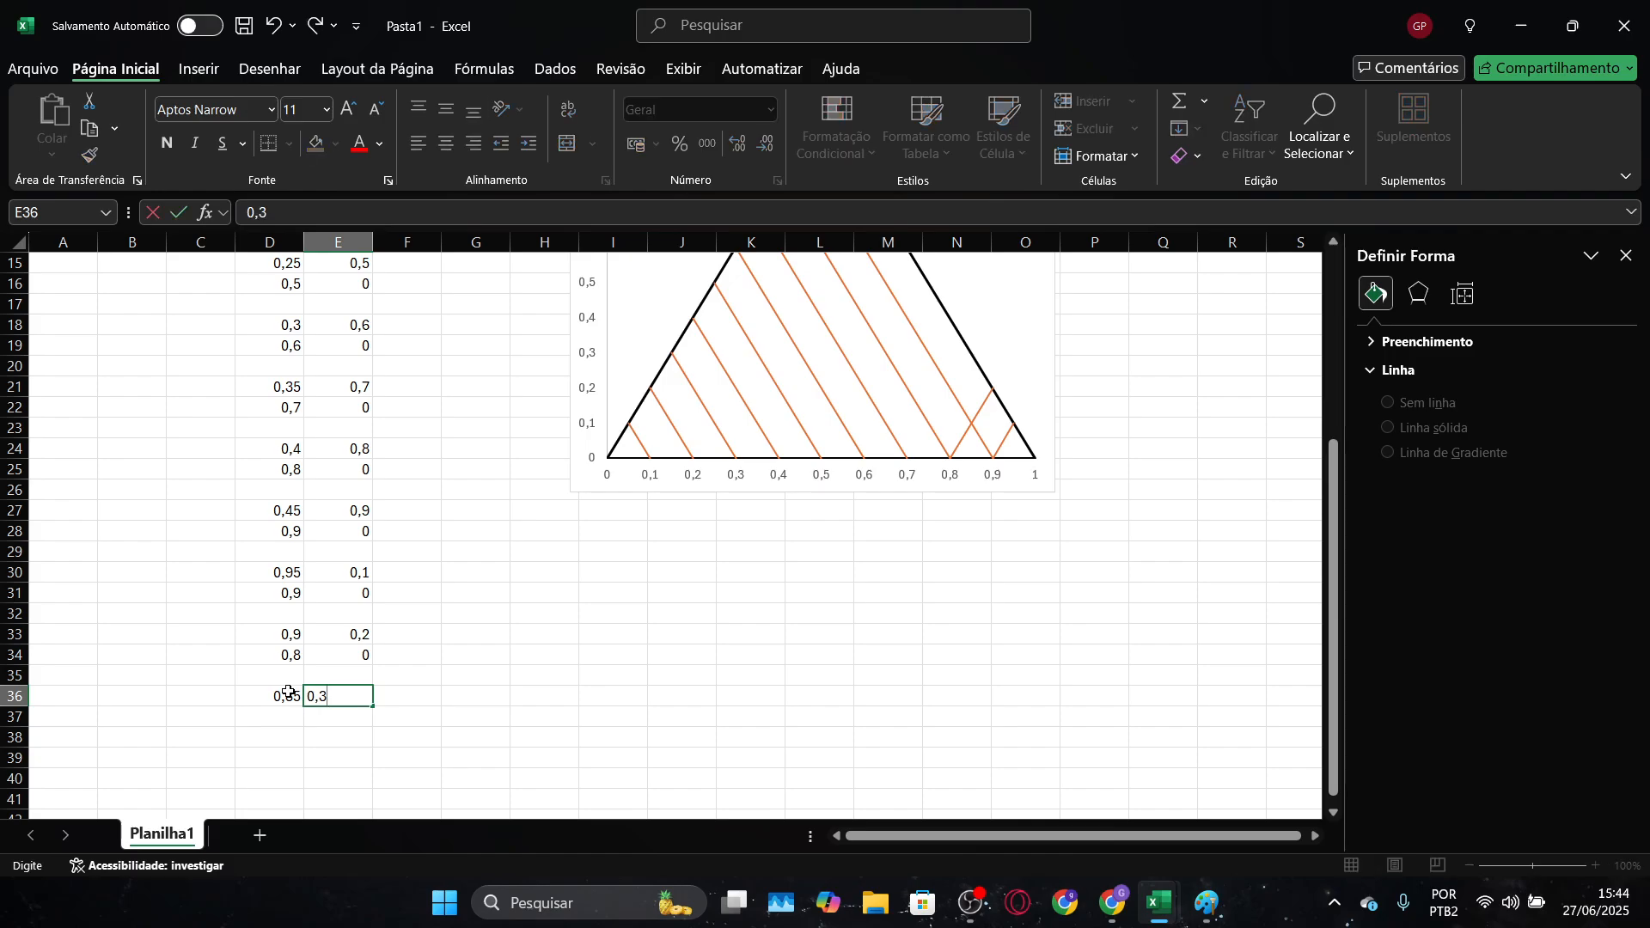
key("Return")
Enter the third opposite-direction line's end point as 0,7 in D37 and 0 in E37
type("0")
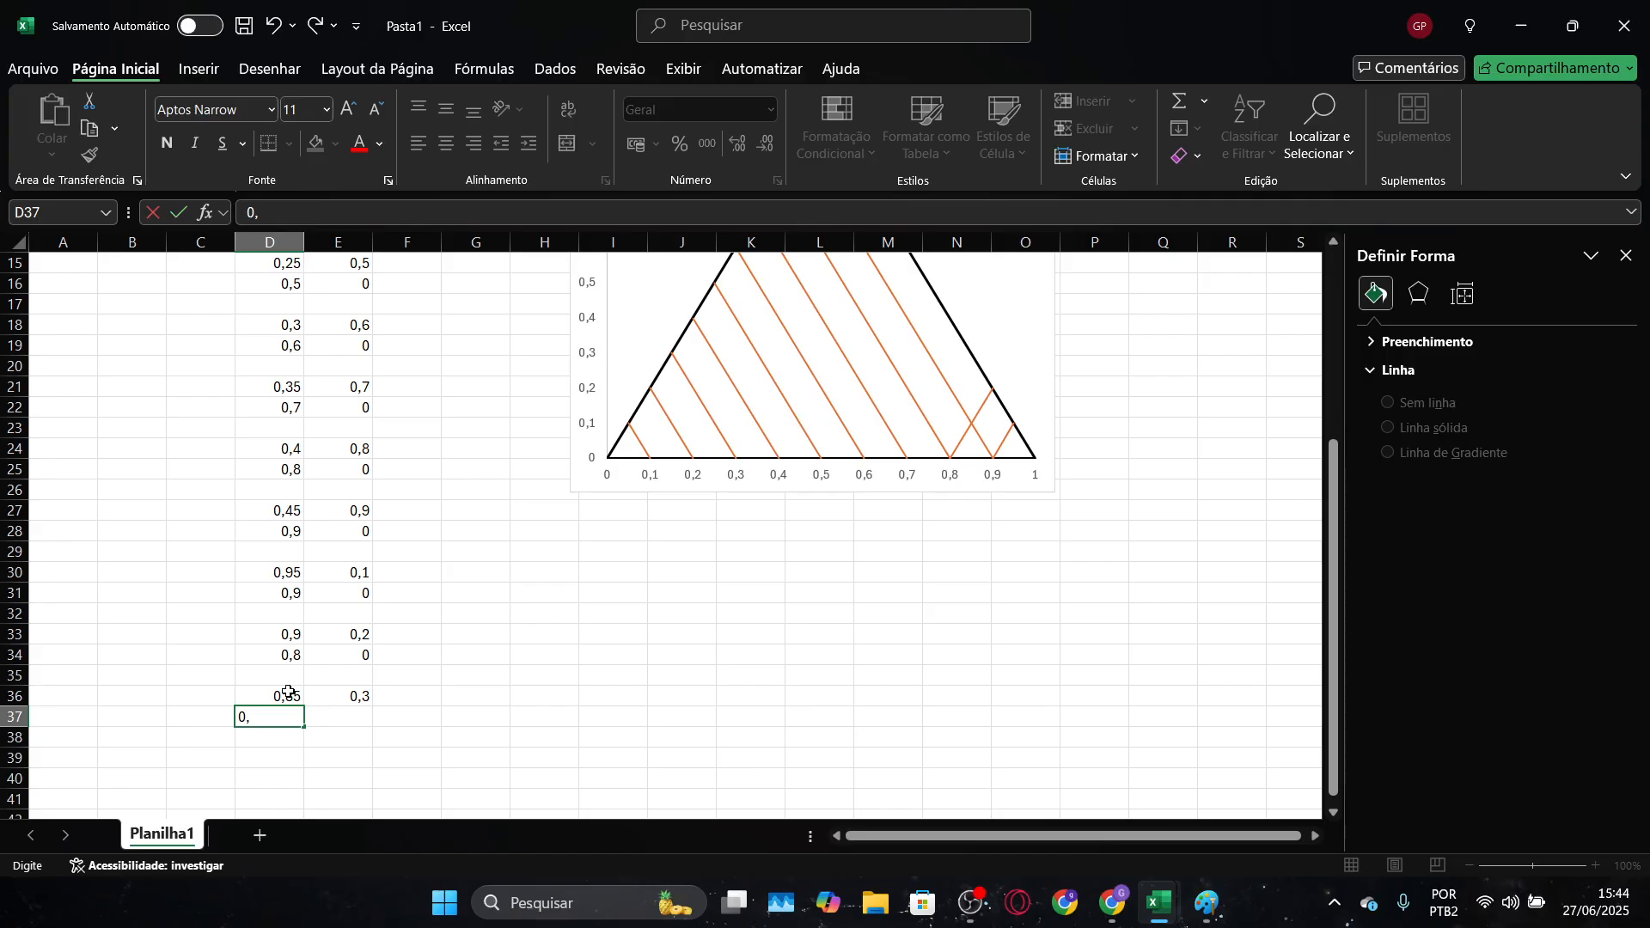
type(",7")
key("Tab")
type("0")
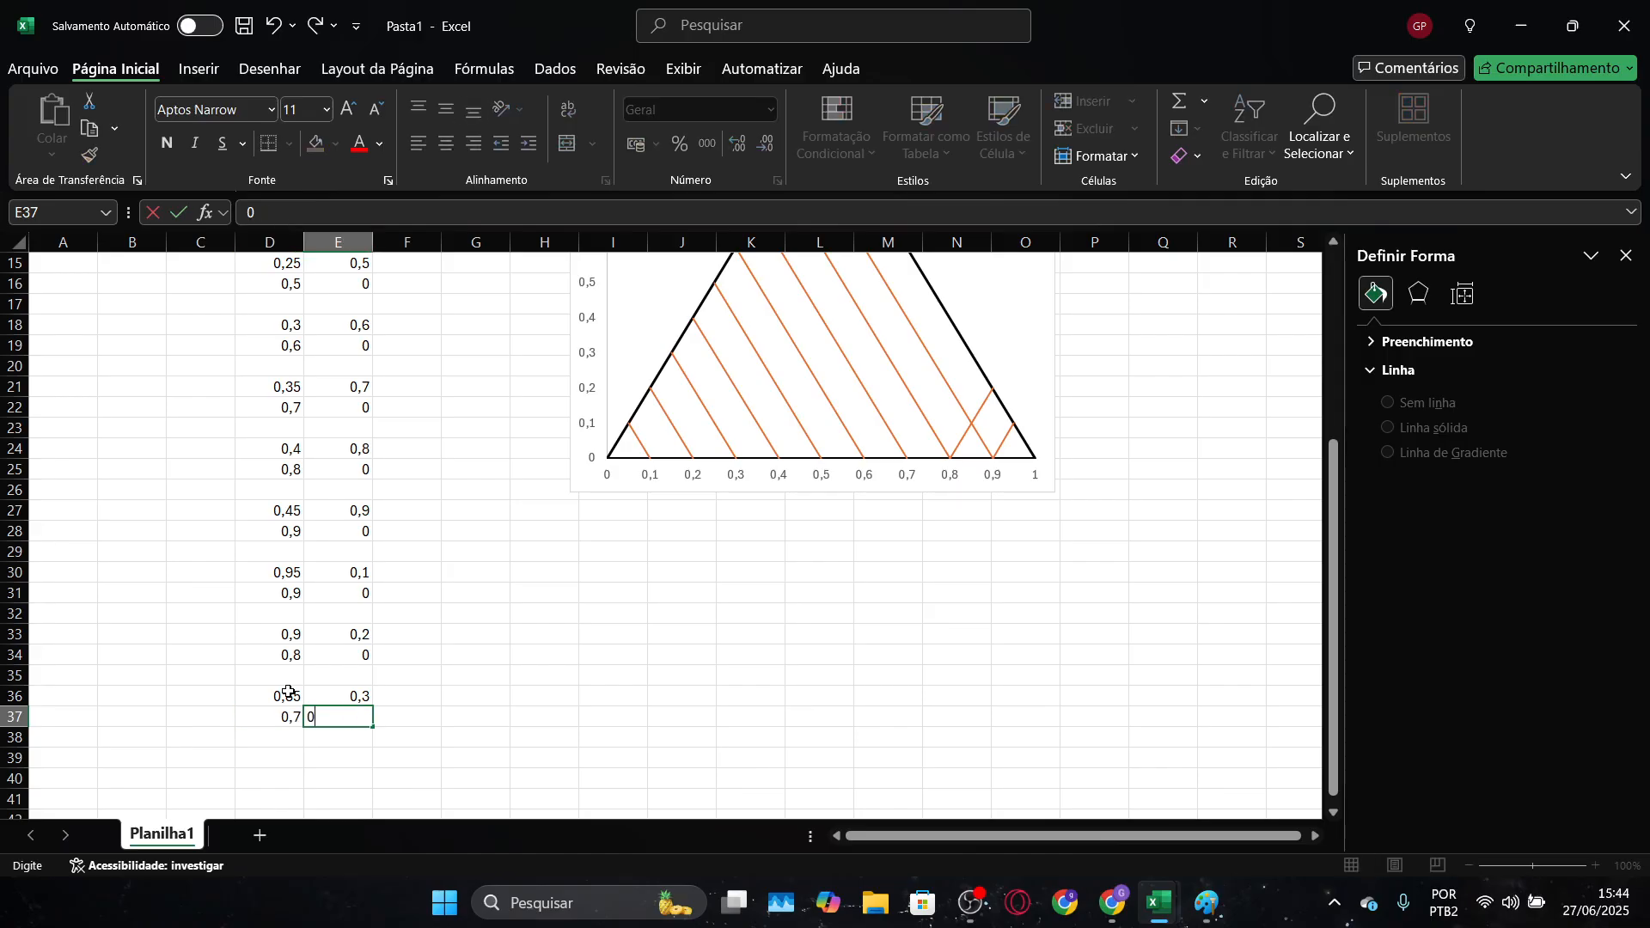
key("Down")
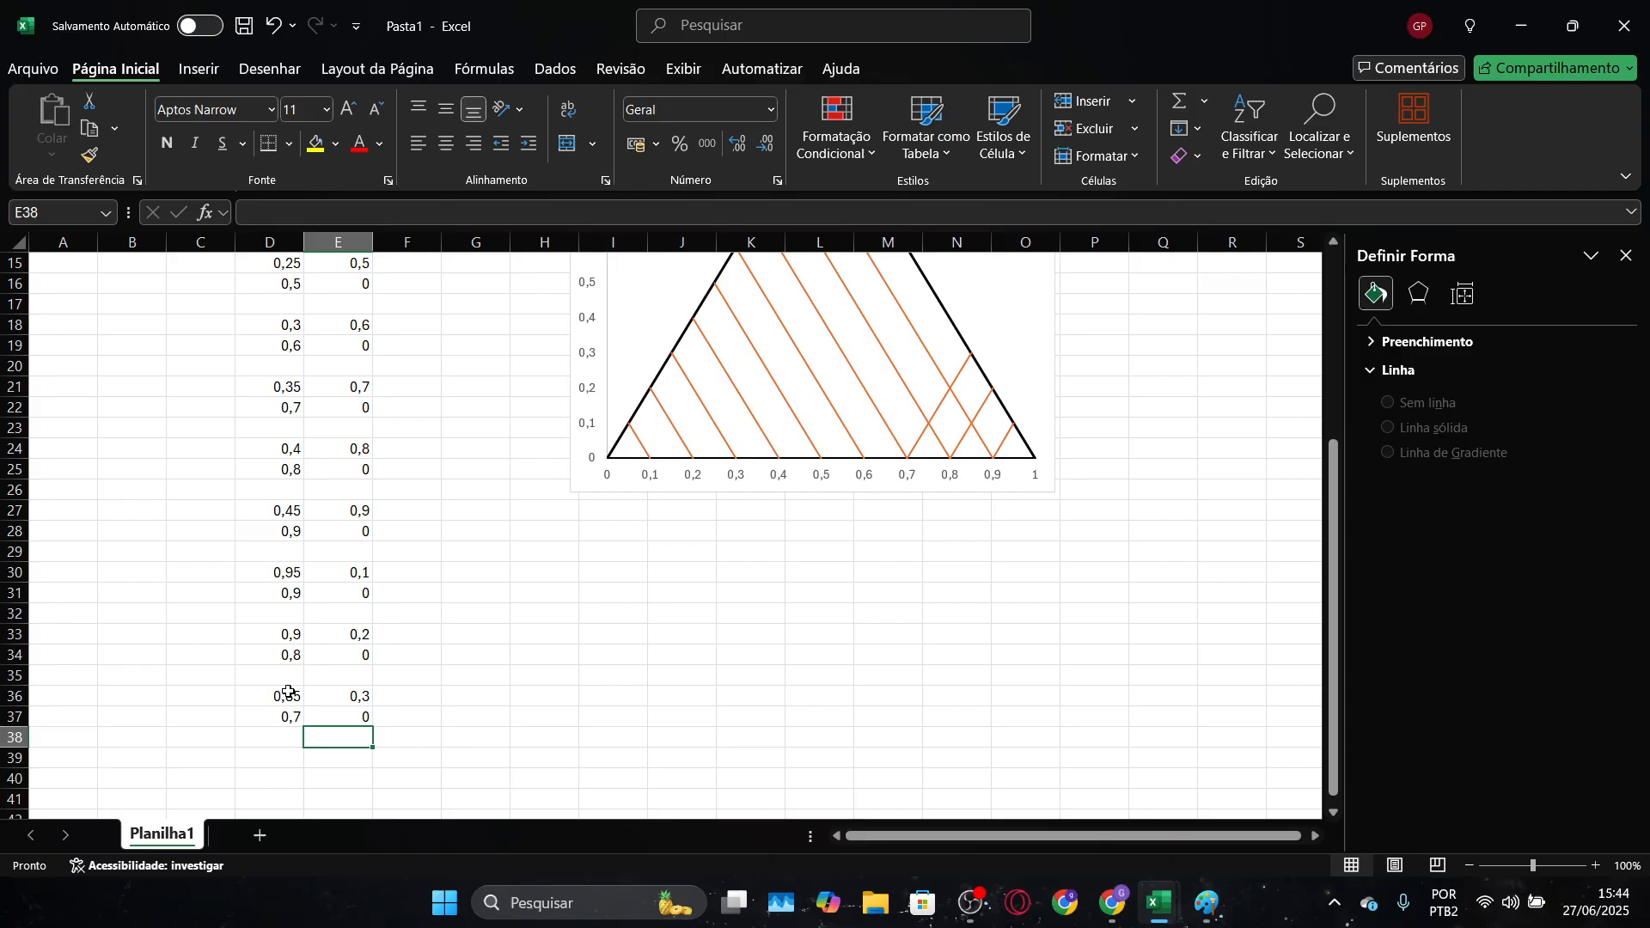
Enter the fourth opposite-direction line's starting point as 0,8 in D39 and 0,4 in E39, keeping row 38 blank
key("Down")
key("Left")
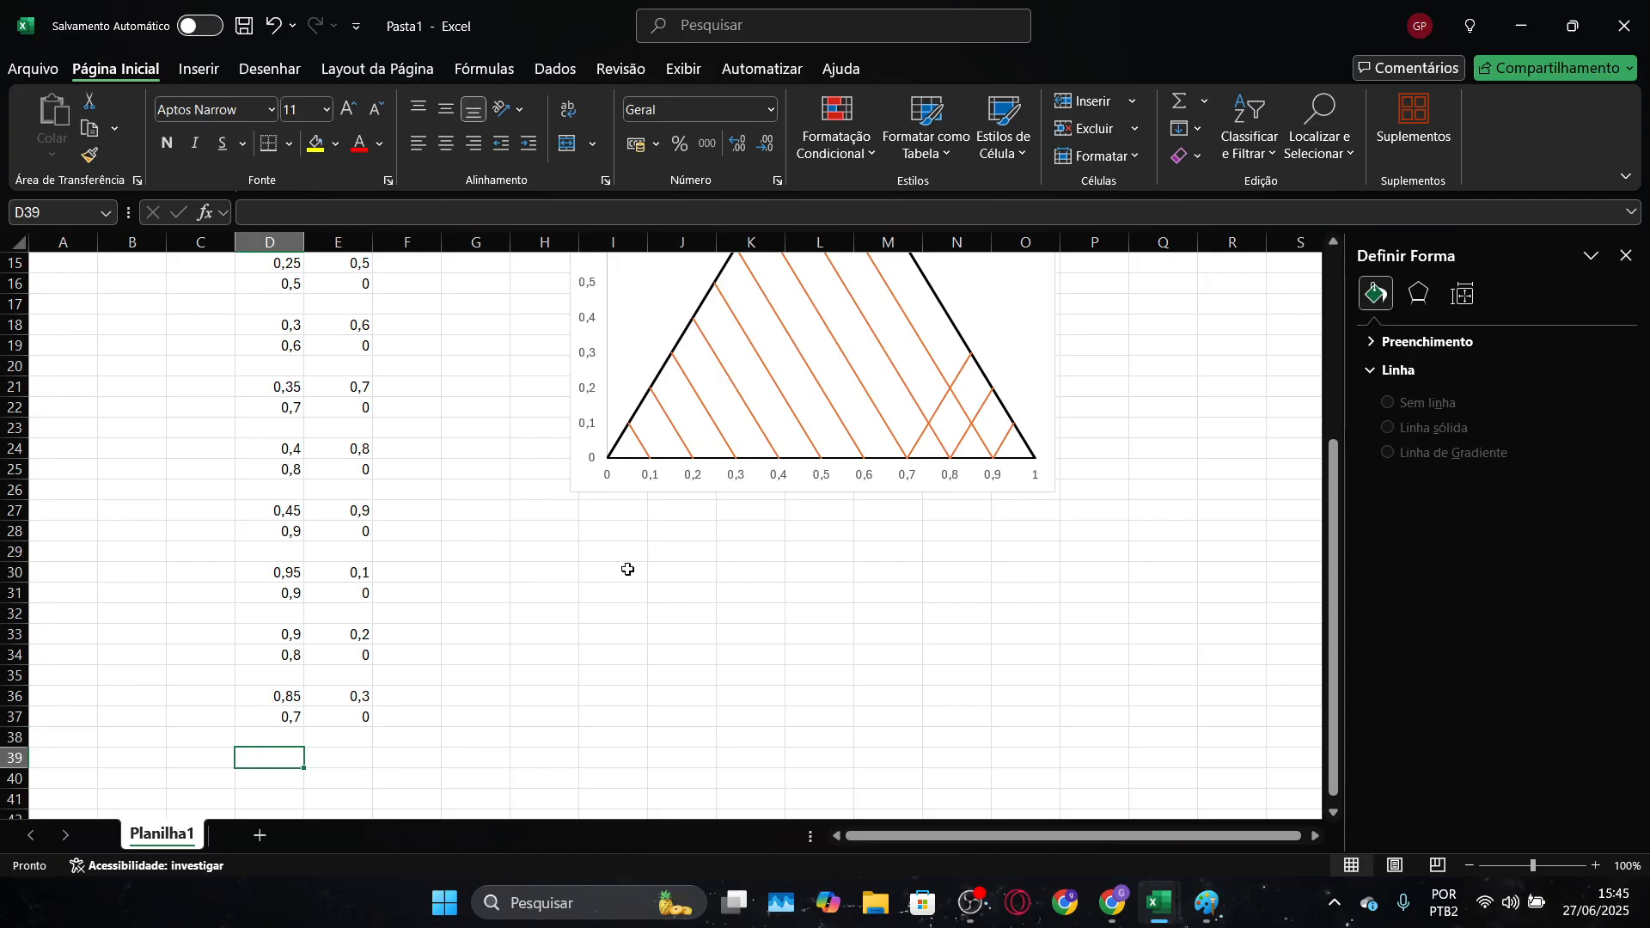
type("0,")
key("Tab")
type("0,")
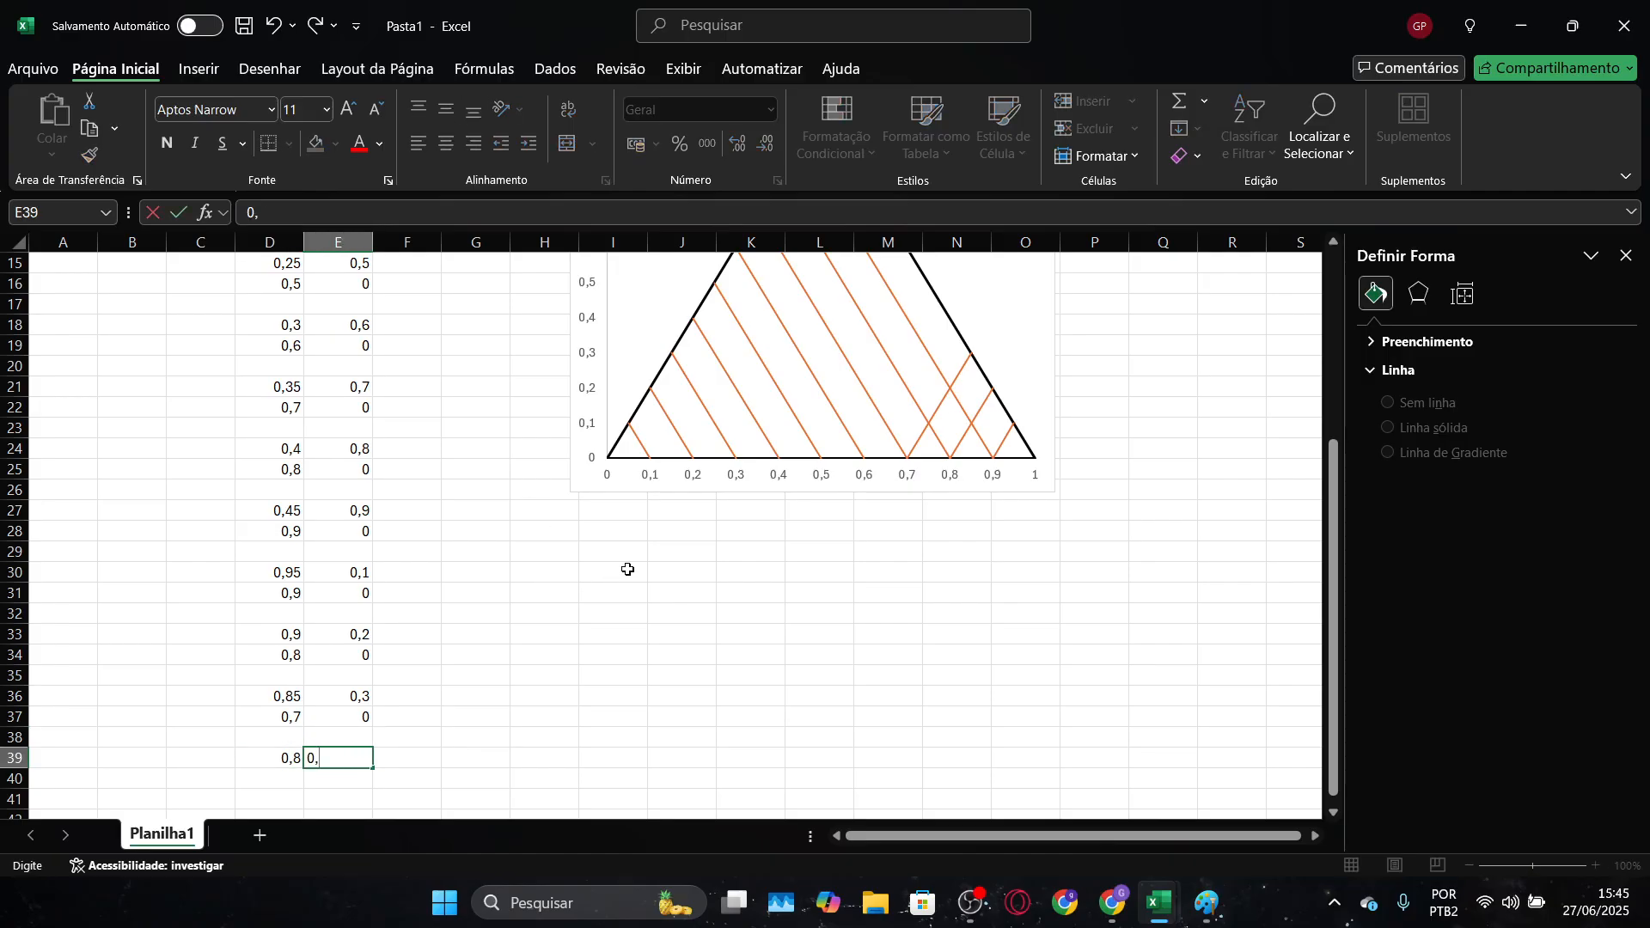
key("Return")
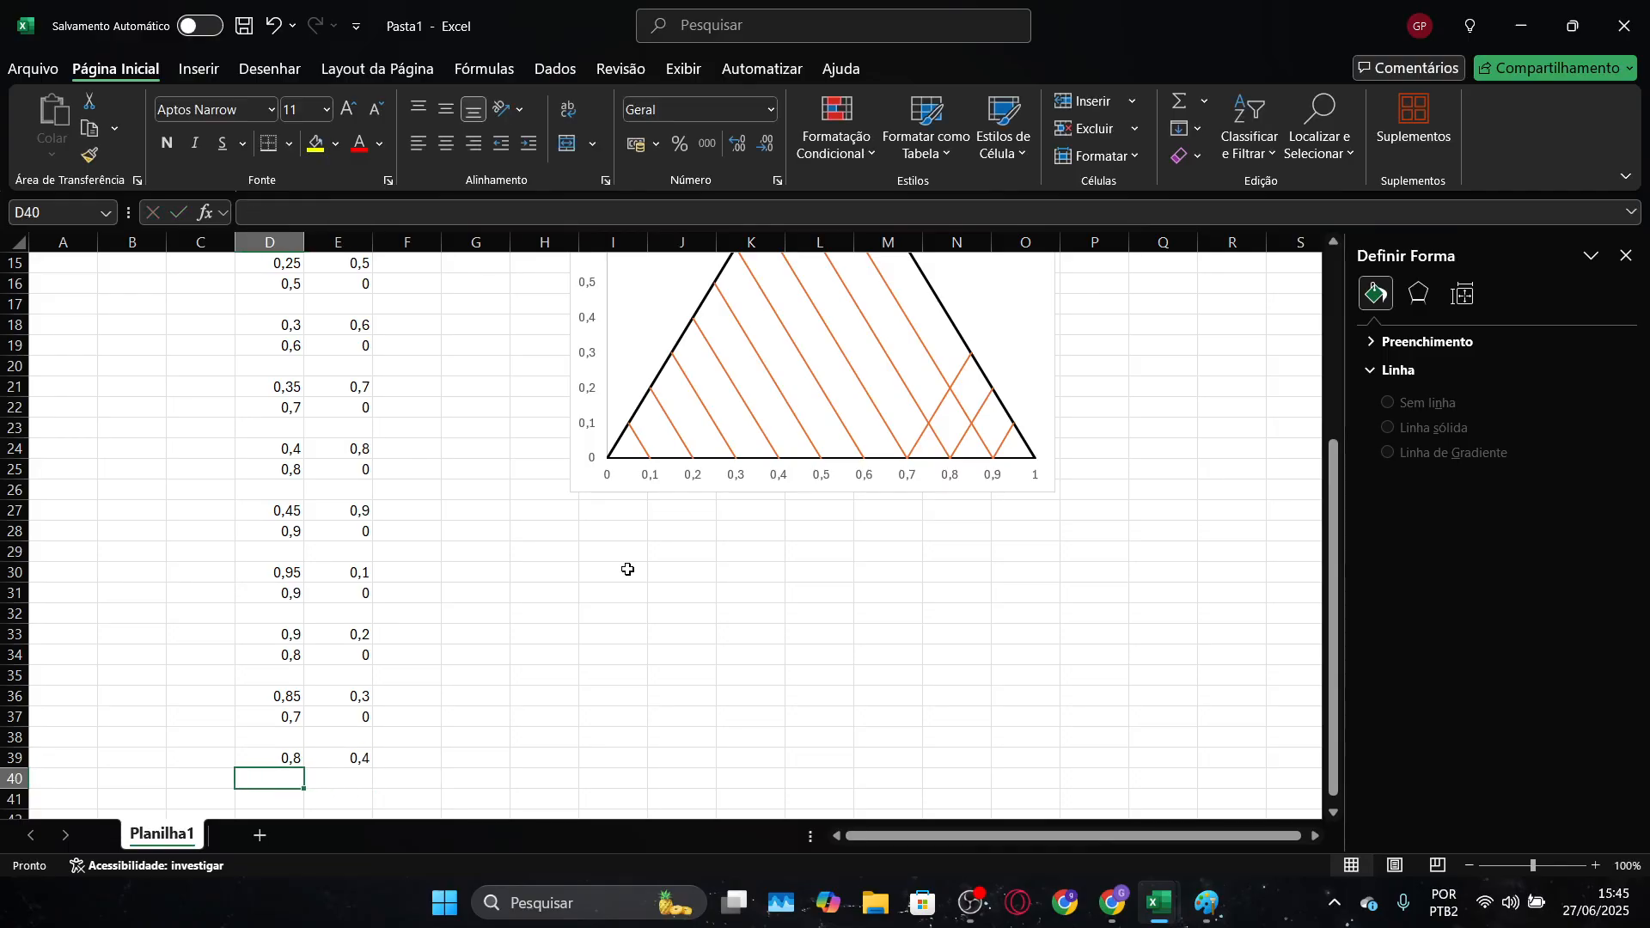
Enter the fourth opposite-direction line's end point as 0,6 in D40 and 0 in E40
type("0,6")
key("Tab")
type("0")
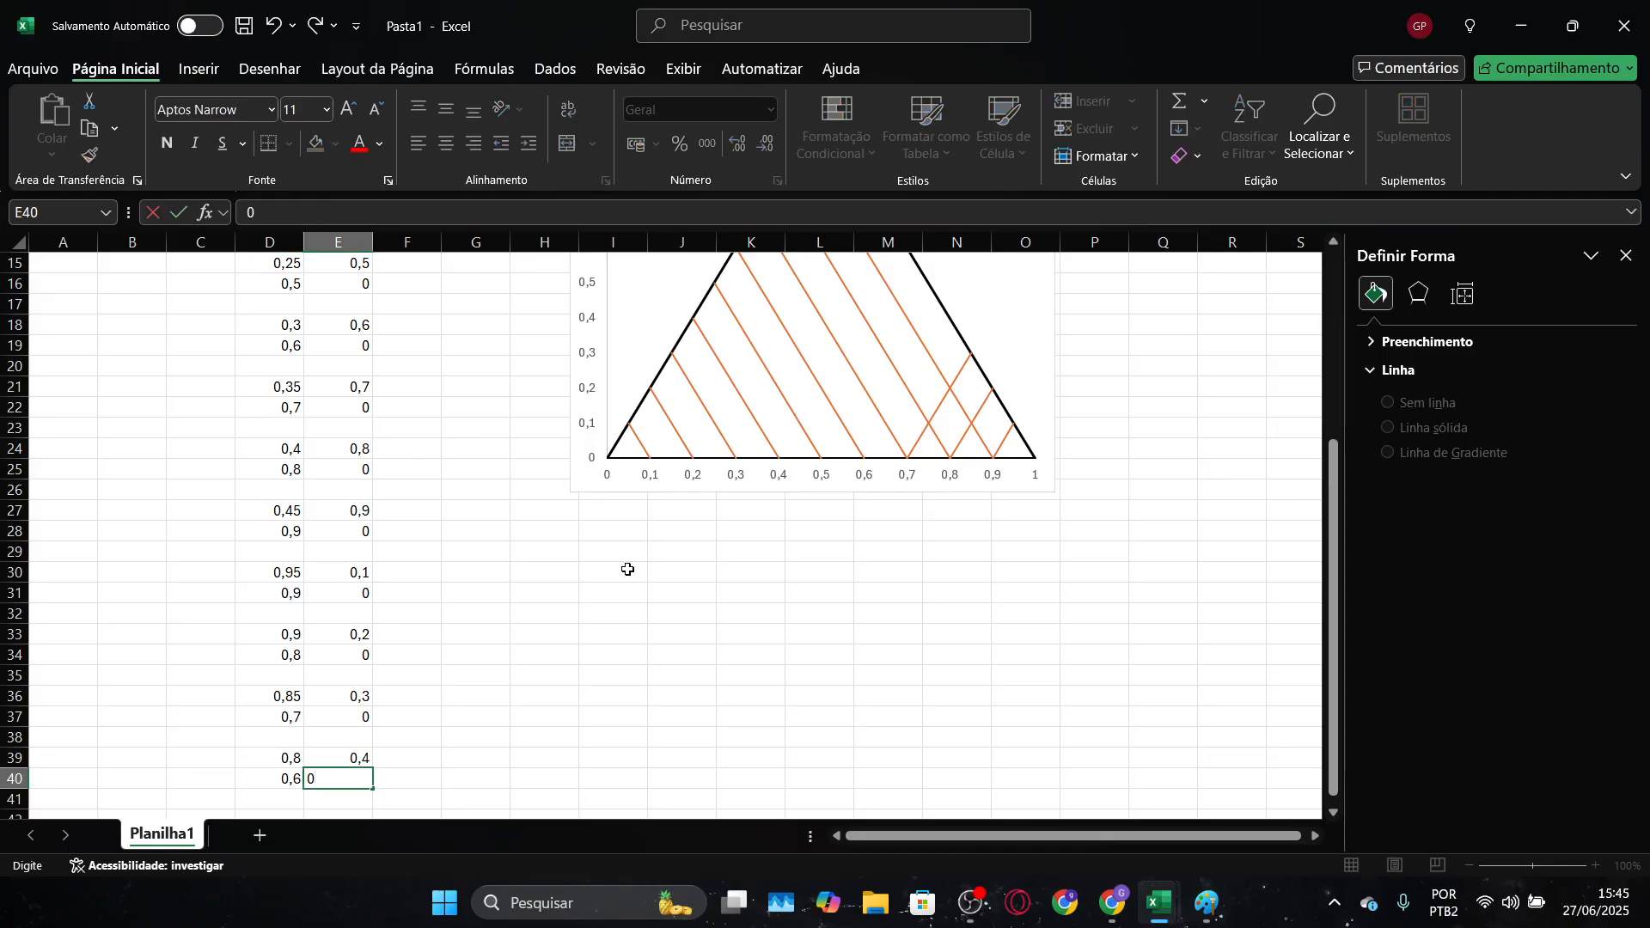
key("Down")
key("Down")
Enter the fifth opposite-direction line's starting point as 0,75 in D42 and 0,5 in E42, keeping row 41 blank
key("Left")
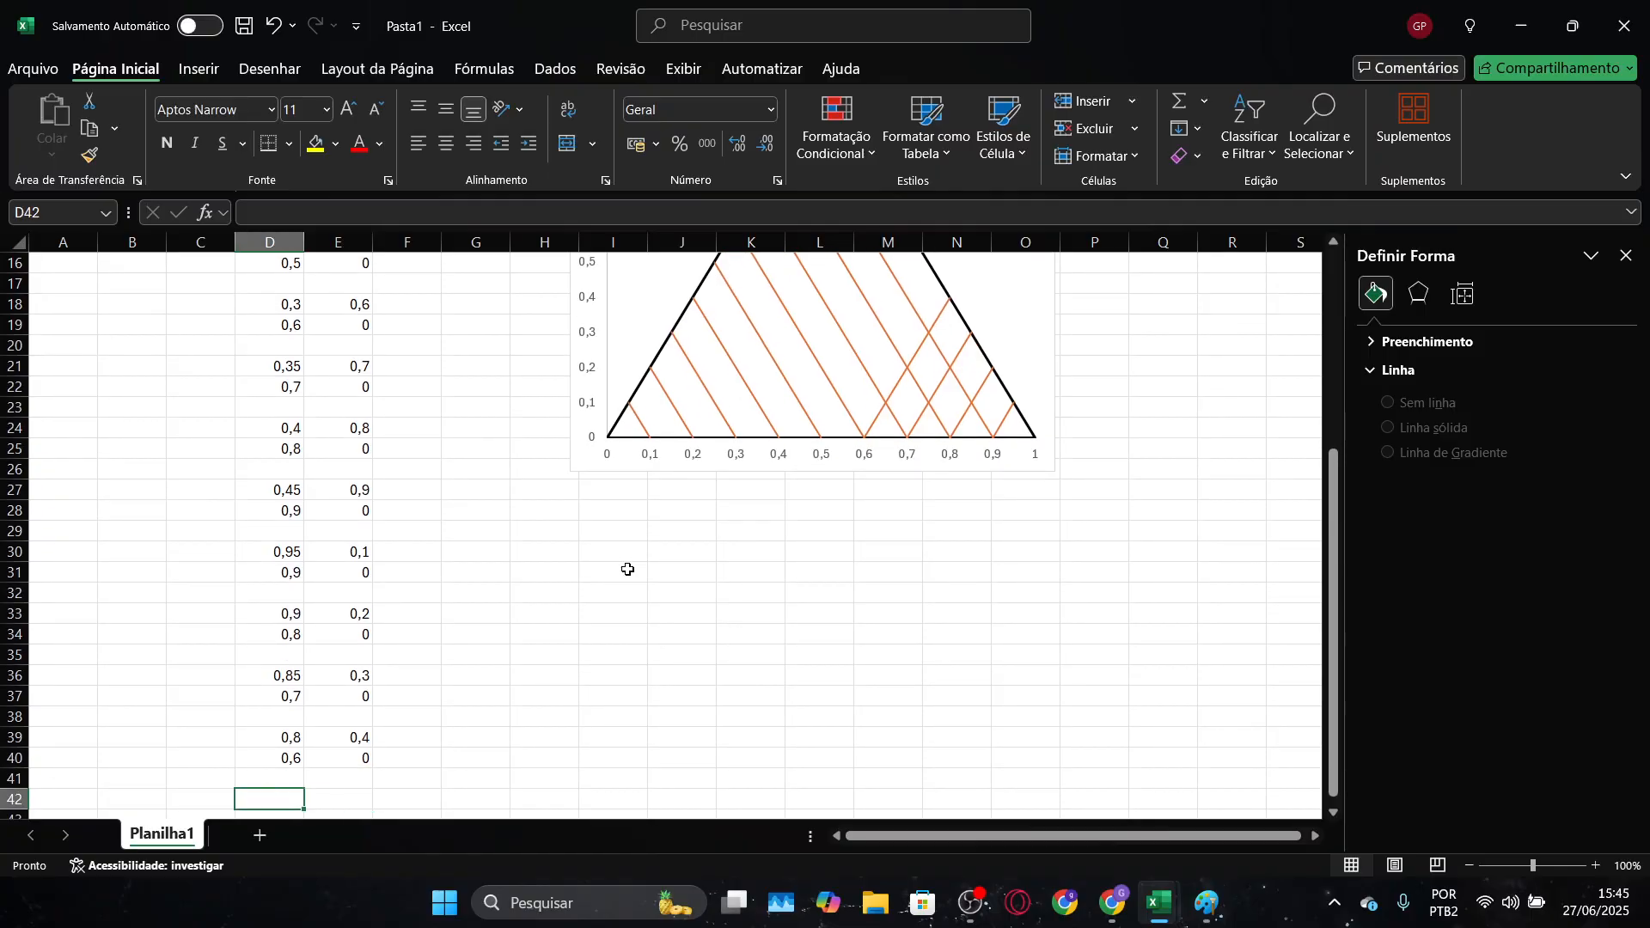
type("0,")
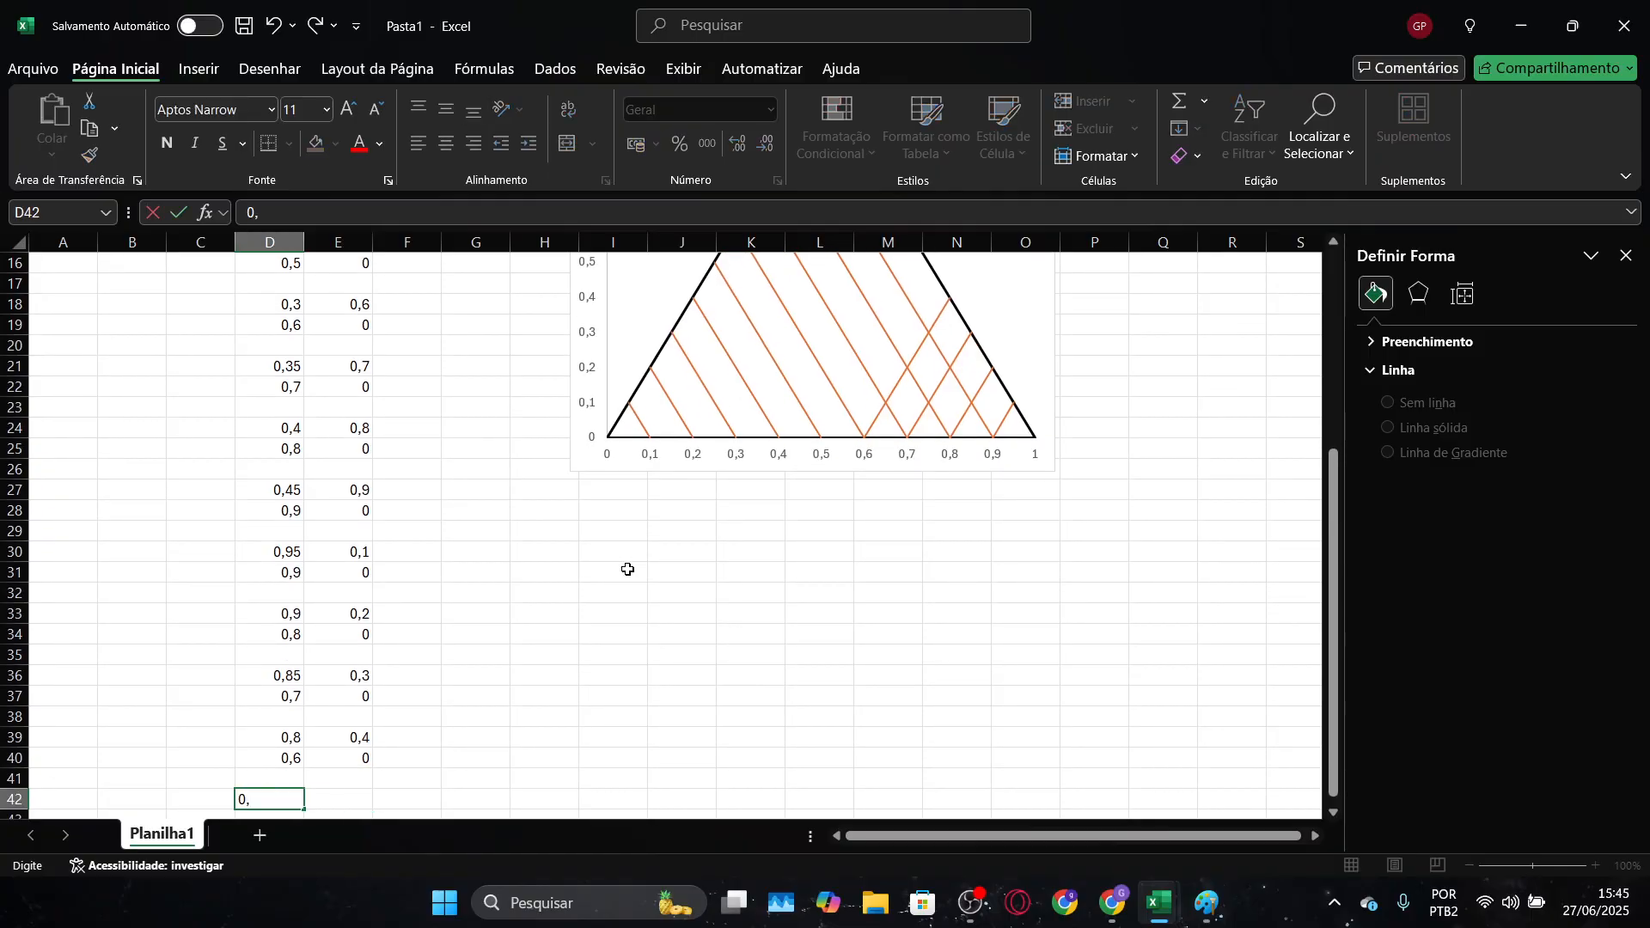
type("75")
key("Tab")
type("0,")
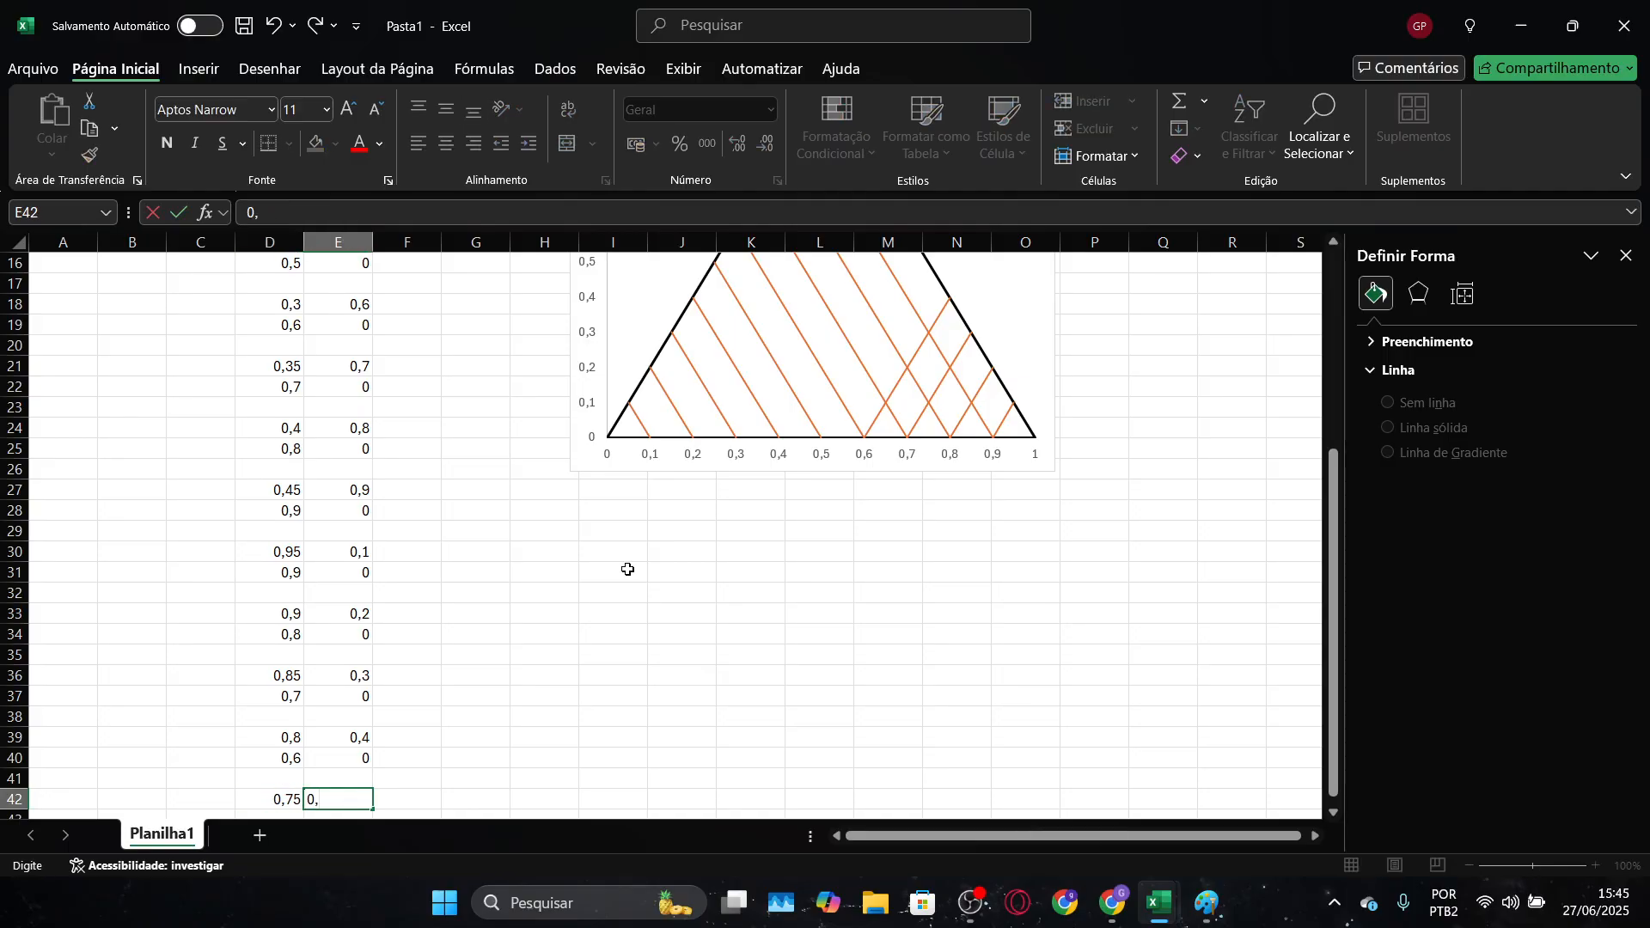
type("5")
key("Return")
Enter the fifth opposite-direction line's end point as 0,5 in D43 and 0 in E43
type("0")
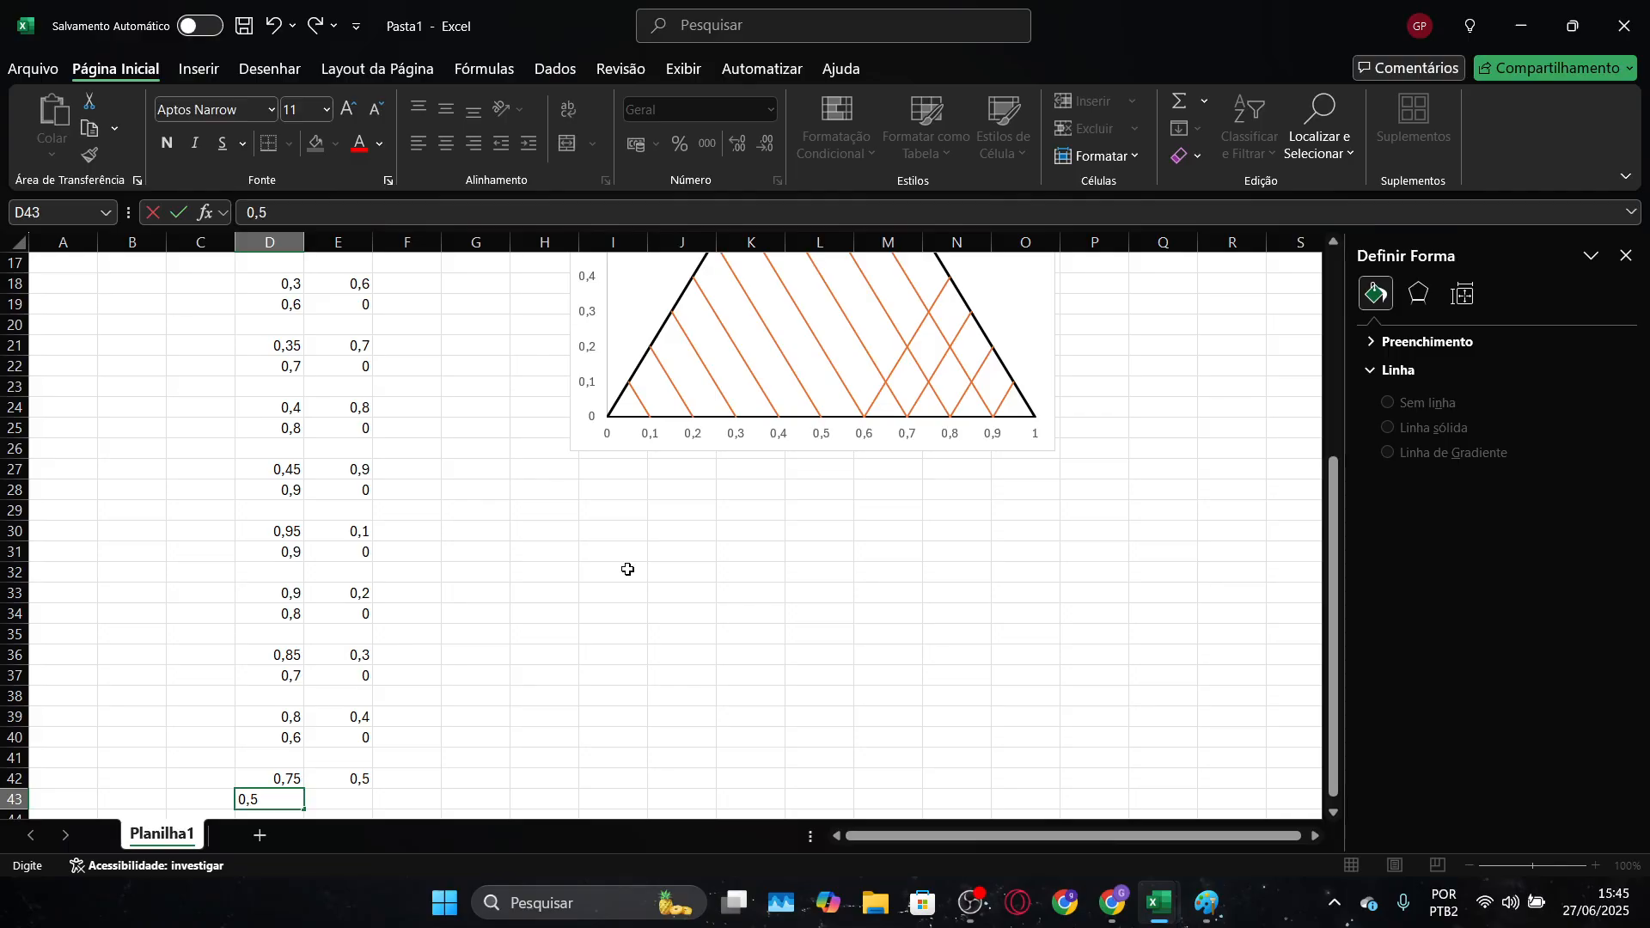
type(",5")
key("Tab")
type("0")
key("Return")
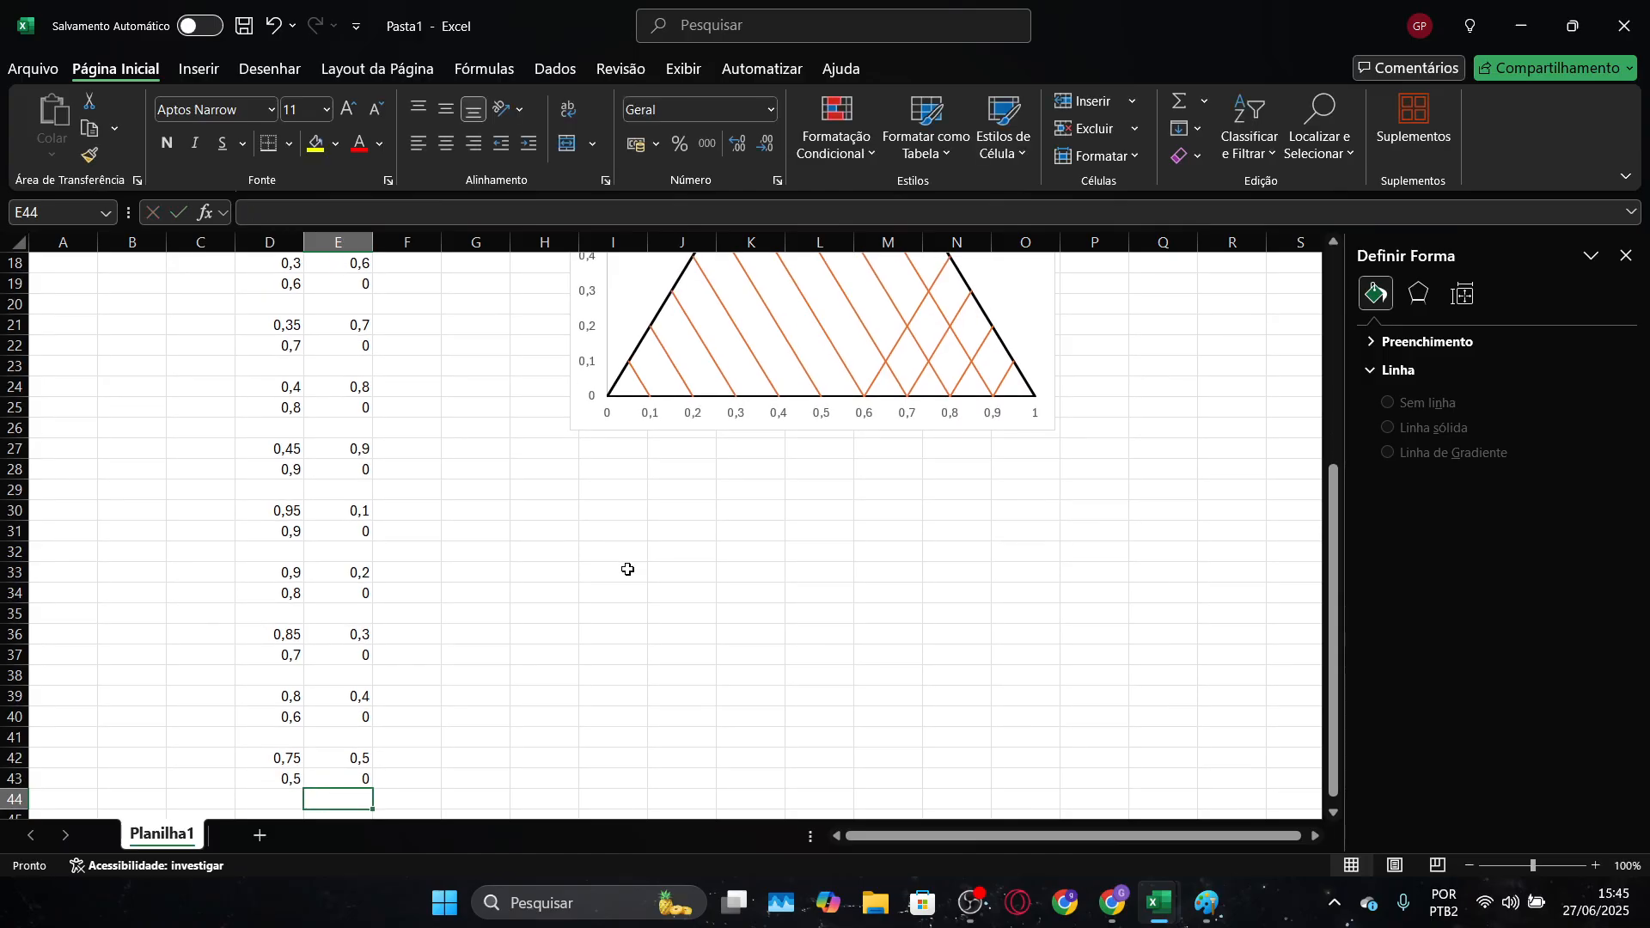
Extend the "grade" chart series down to row 57 in both coordinate columns, covering D3:D57 for X and E3:E57 for Y
scroll(627, 570, "up", 2)
left_click(925, 434)
left_click(925, 435)
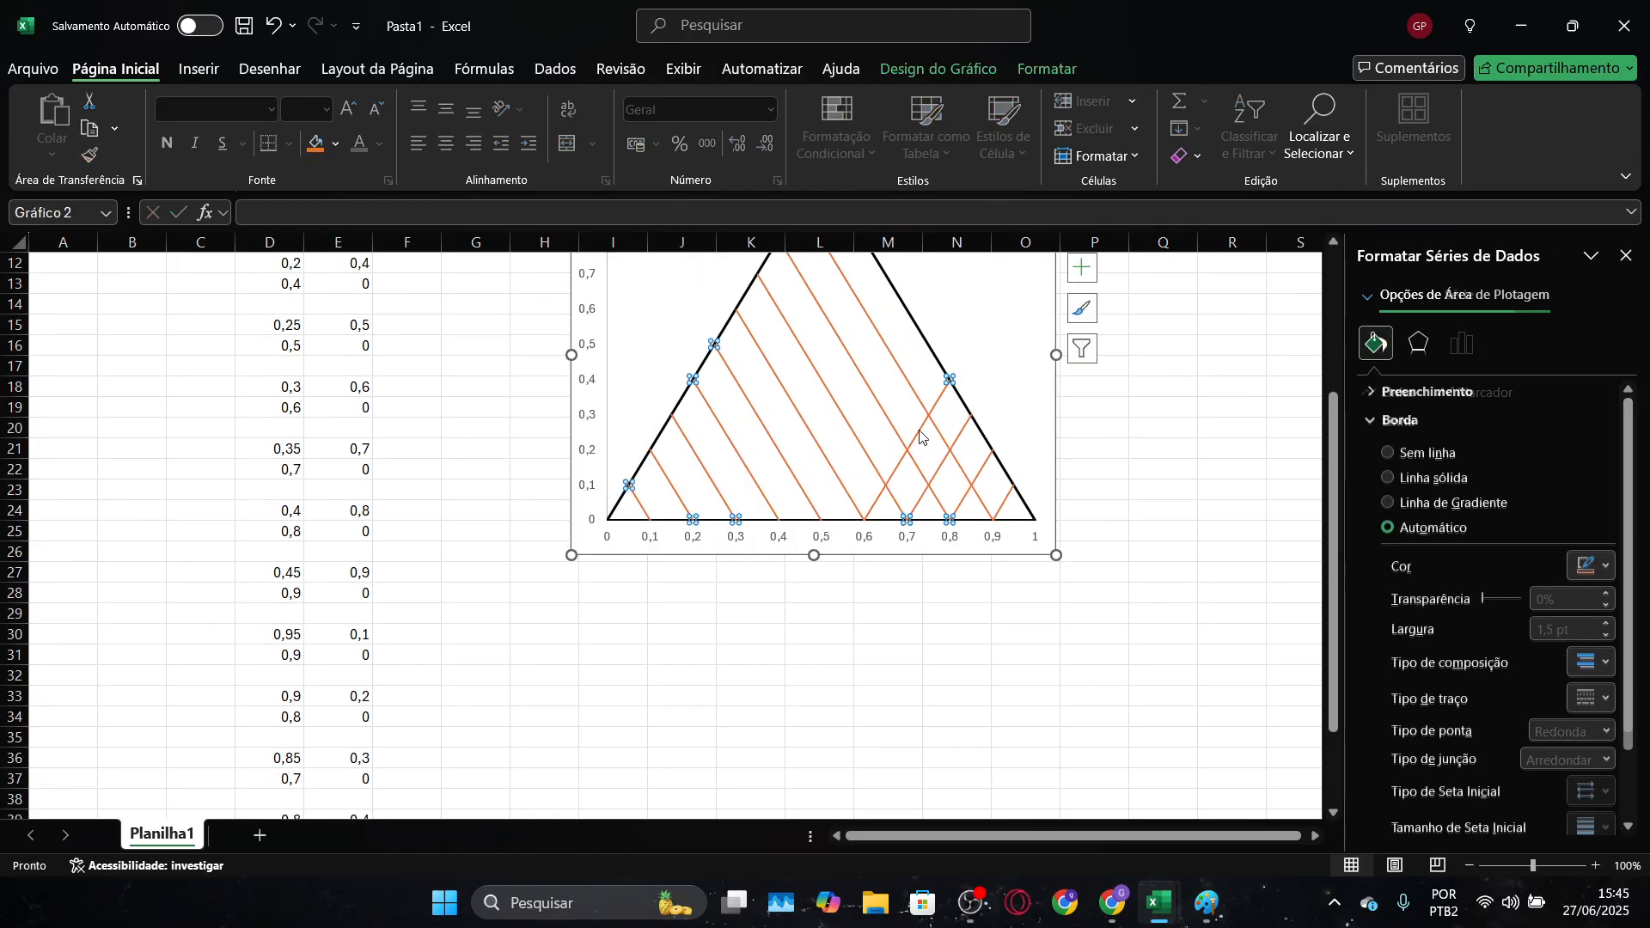
scroll(531, 649, "down", 3)
scroll(531, 650, "down", 2)
left_click_drag(372, 562, 374, 788)
left_click_drag(303, 561, 276, 766)
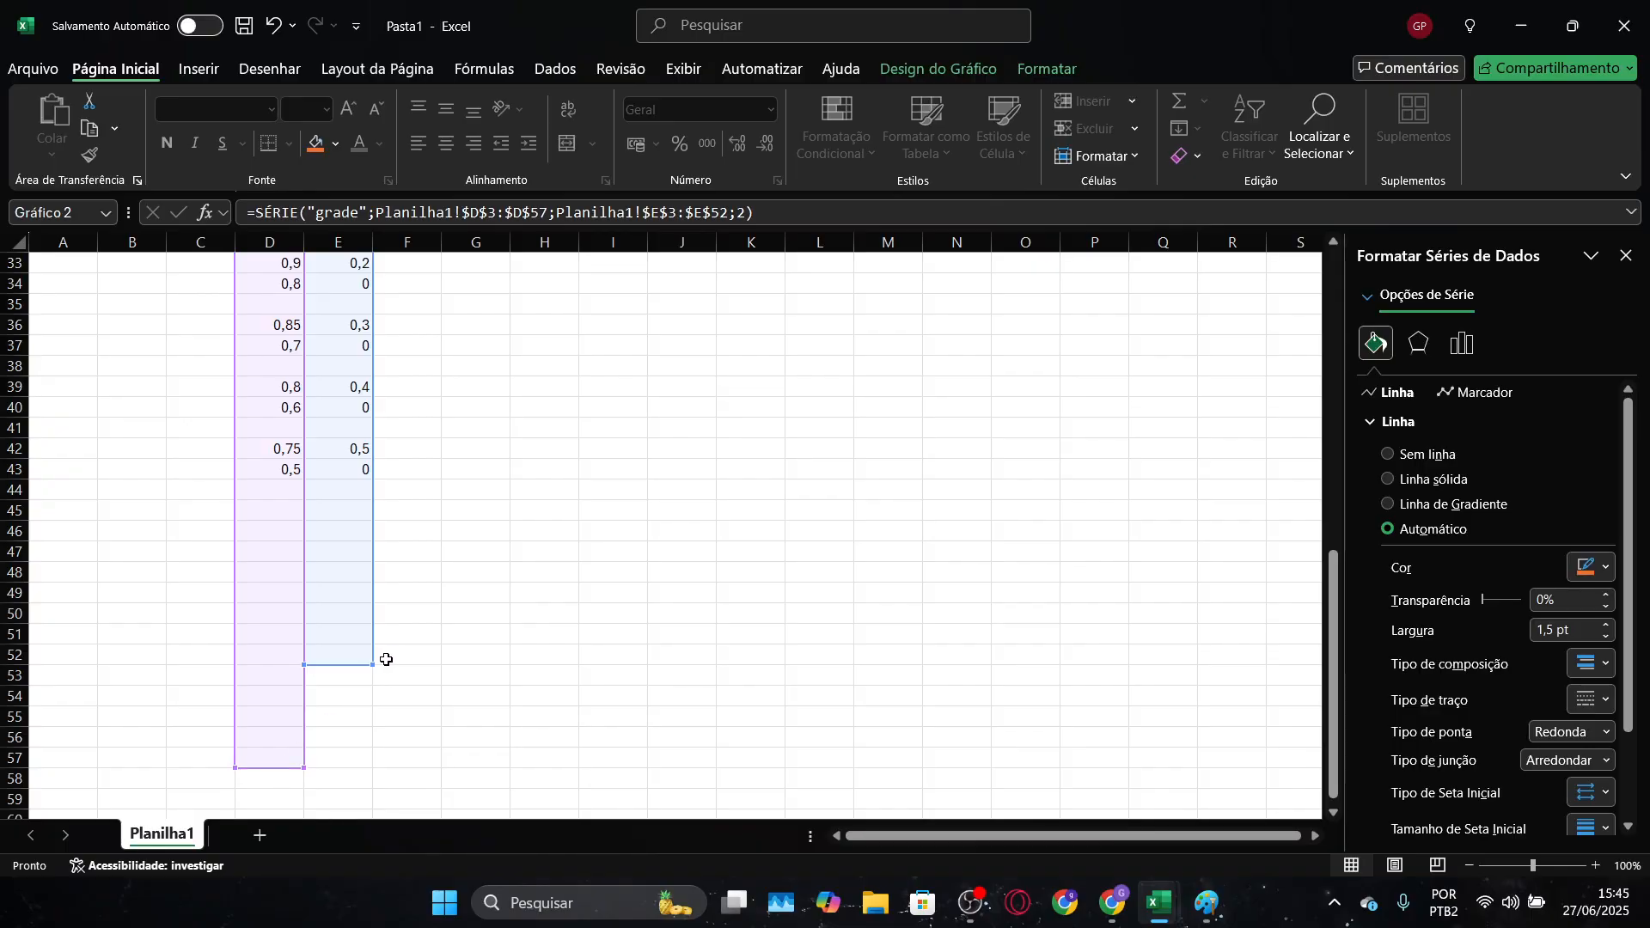
left_click_drag(374, 665, 382, 764)
scroll(696, 667, "up", 6)
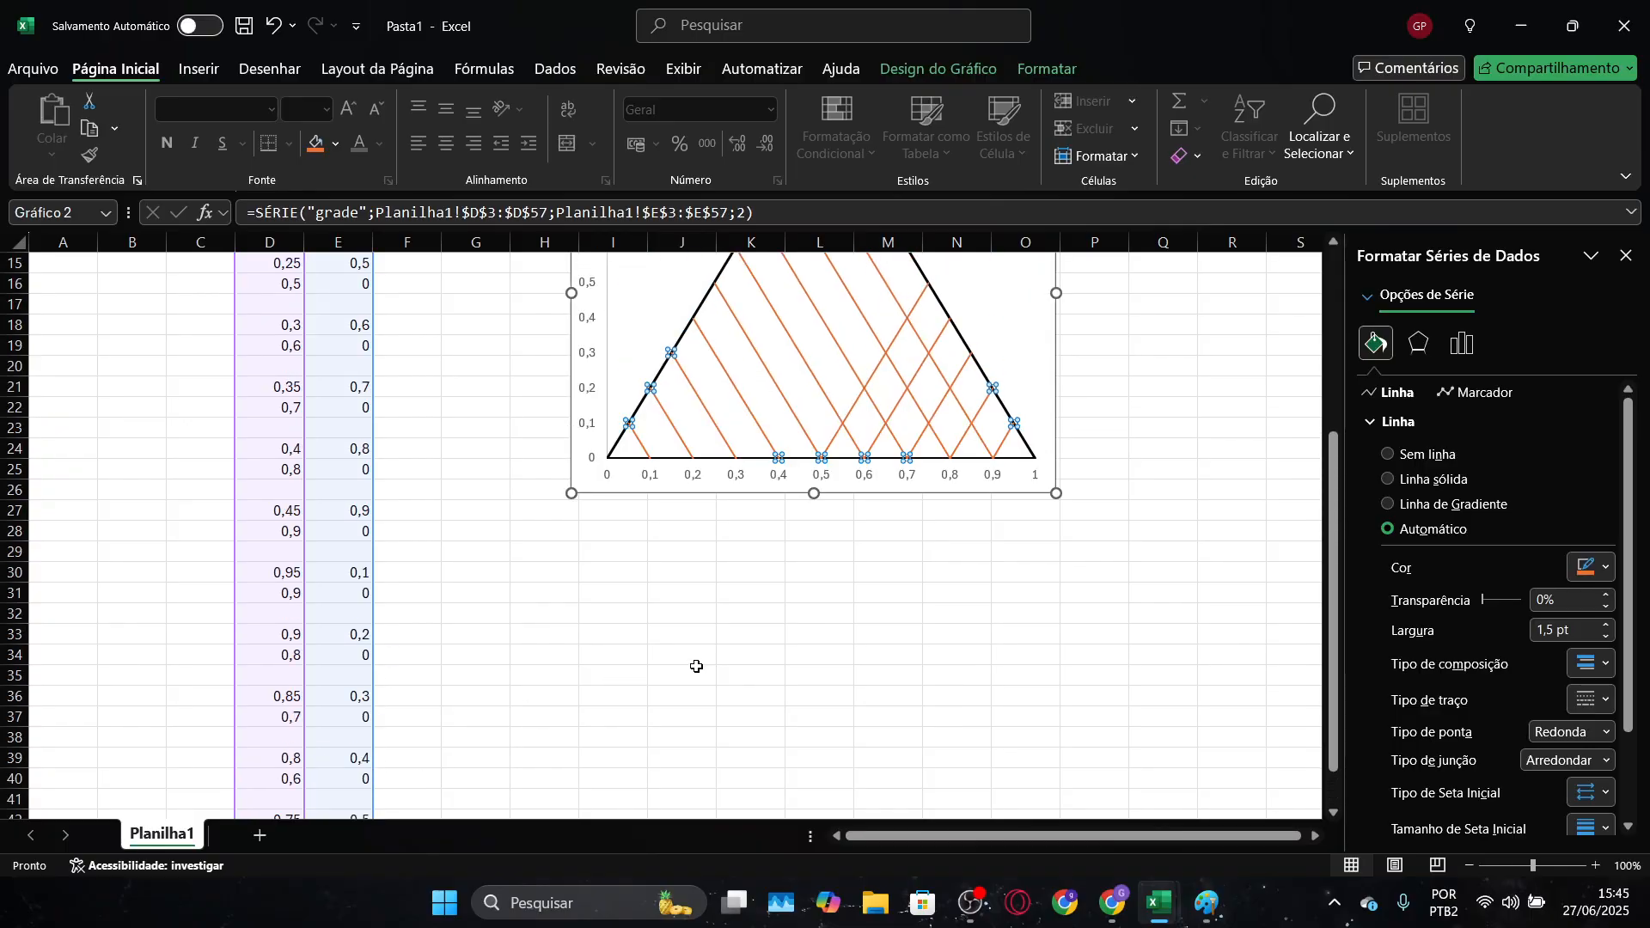
left_click(720, 614)
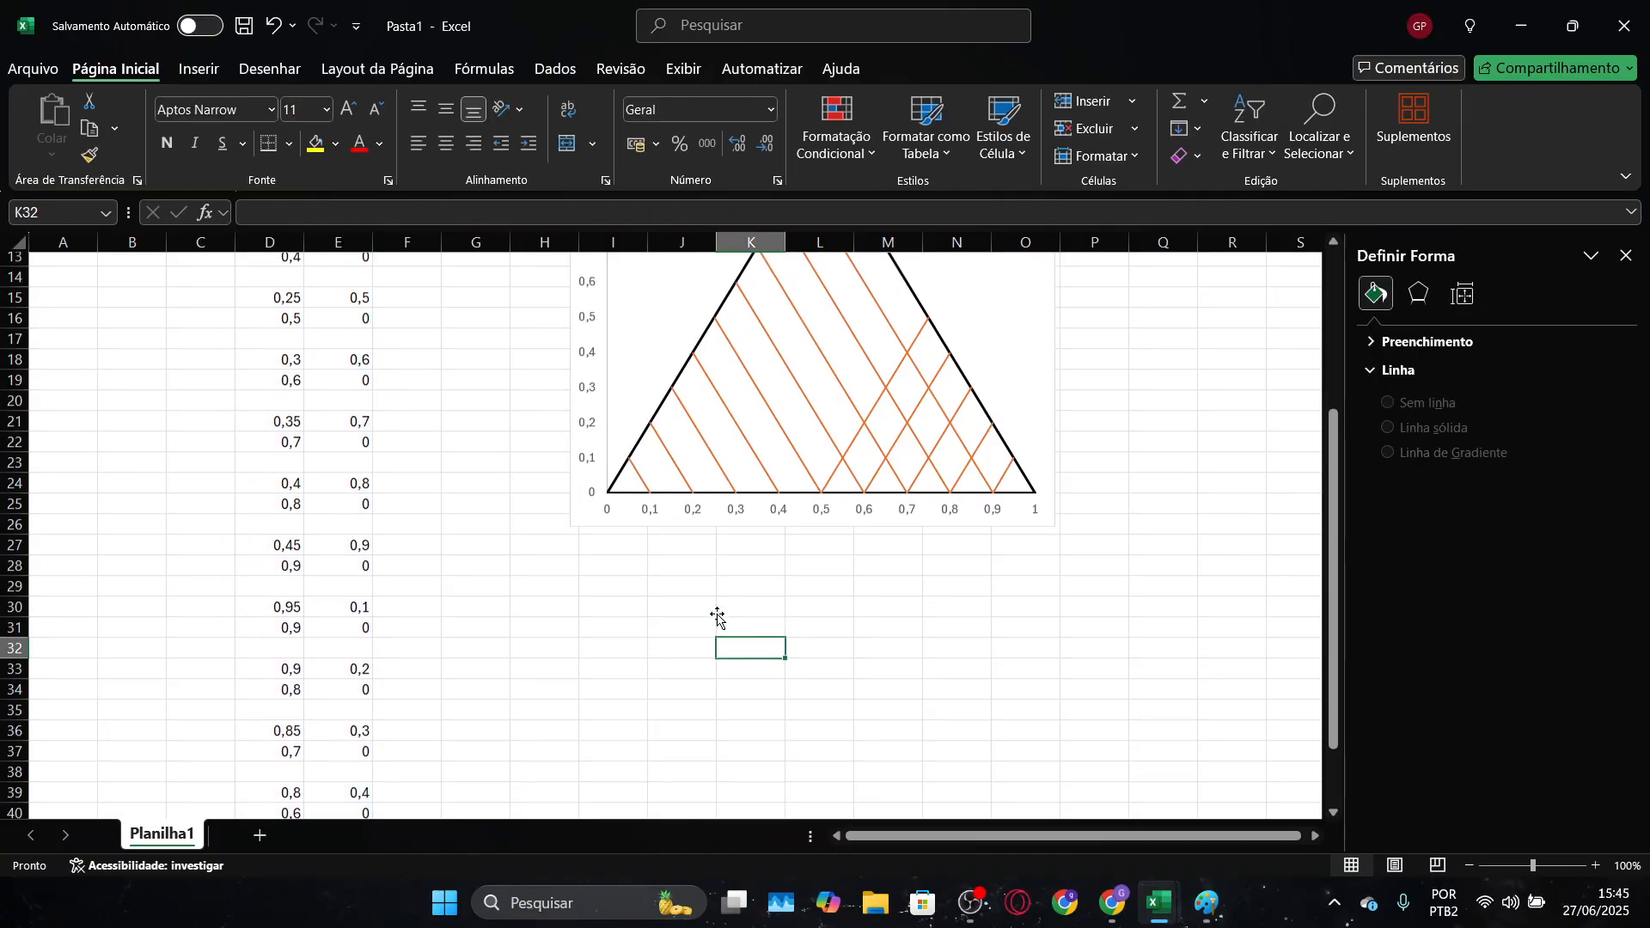
Enter the sixth opposite-direction line's starting point as 0,7 in D45 and 0,6 in E45, keeping row 44 blank
scroll(693, 611, "down", 4)
left_click(284, 636)
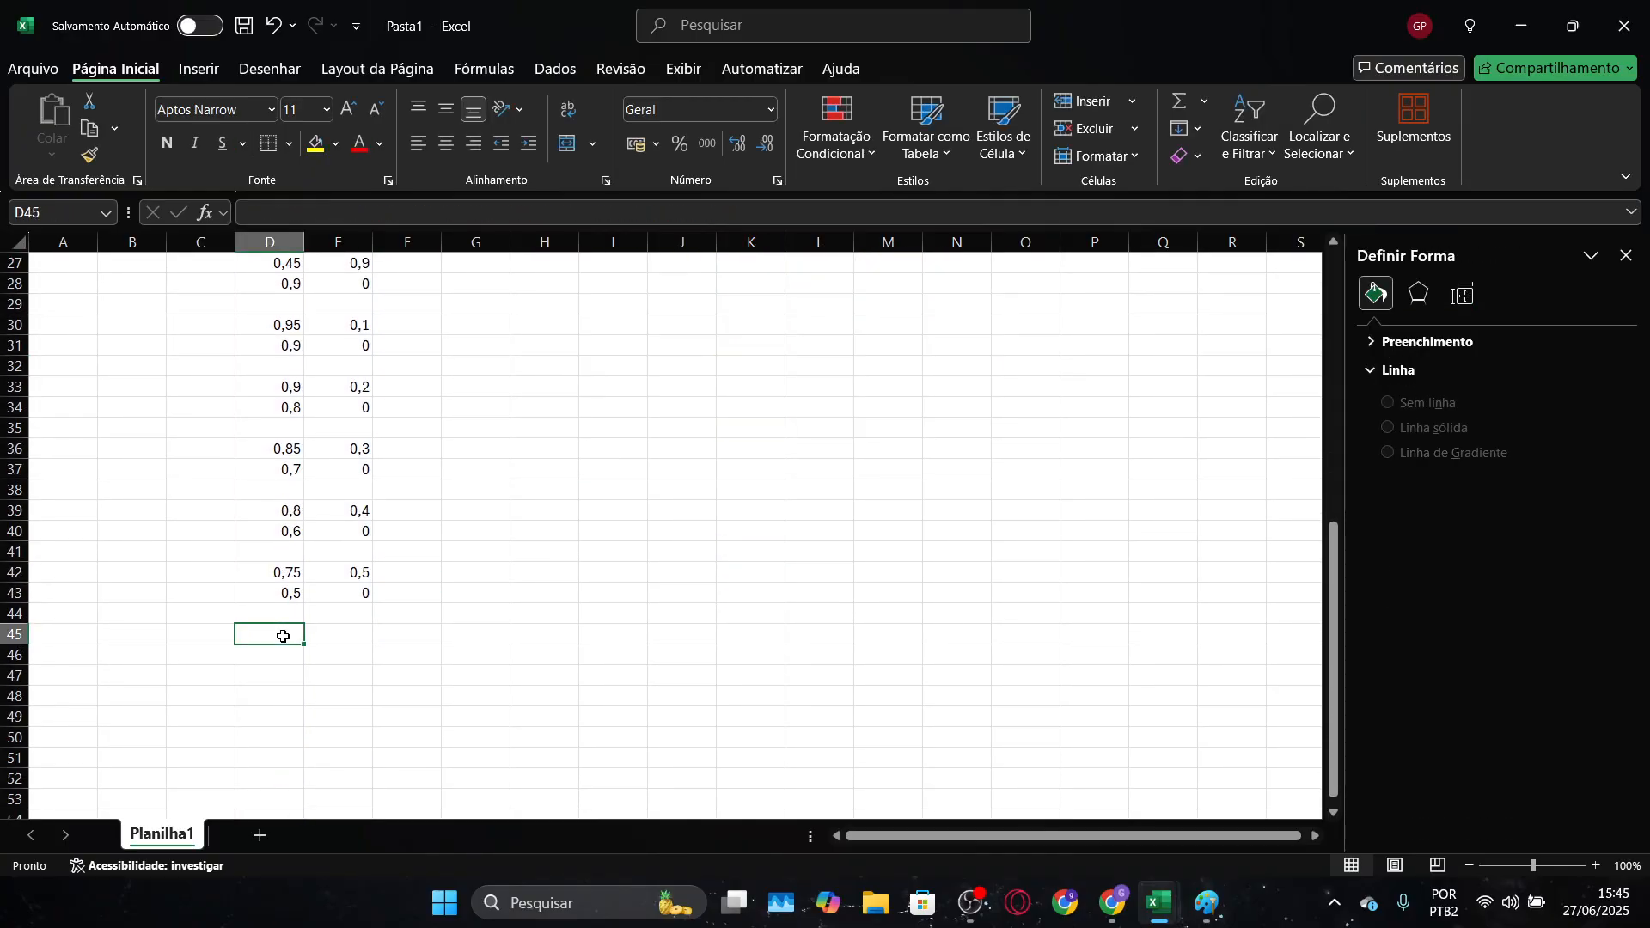
type("0,")
type("0,")
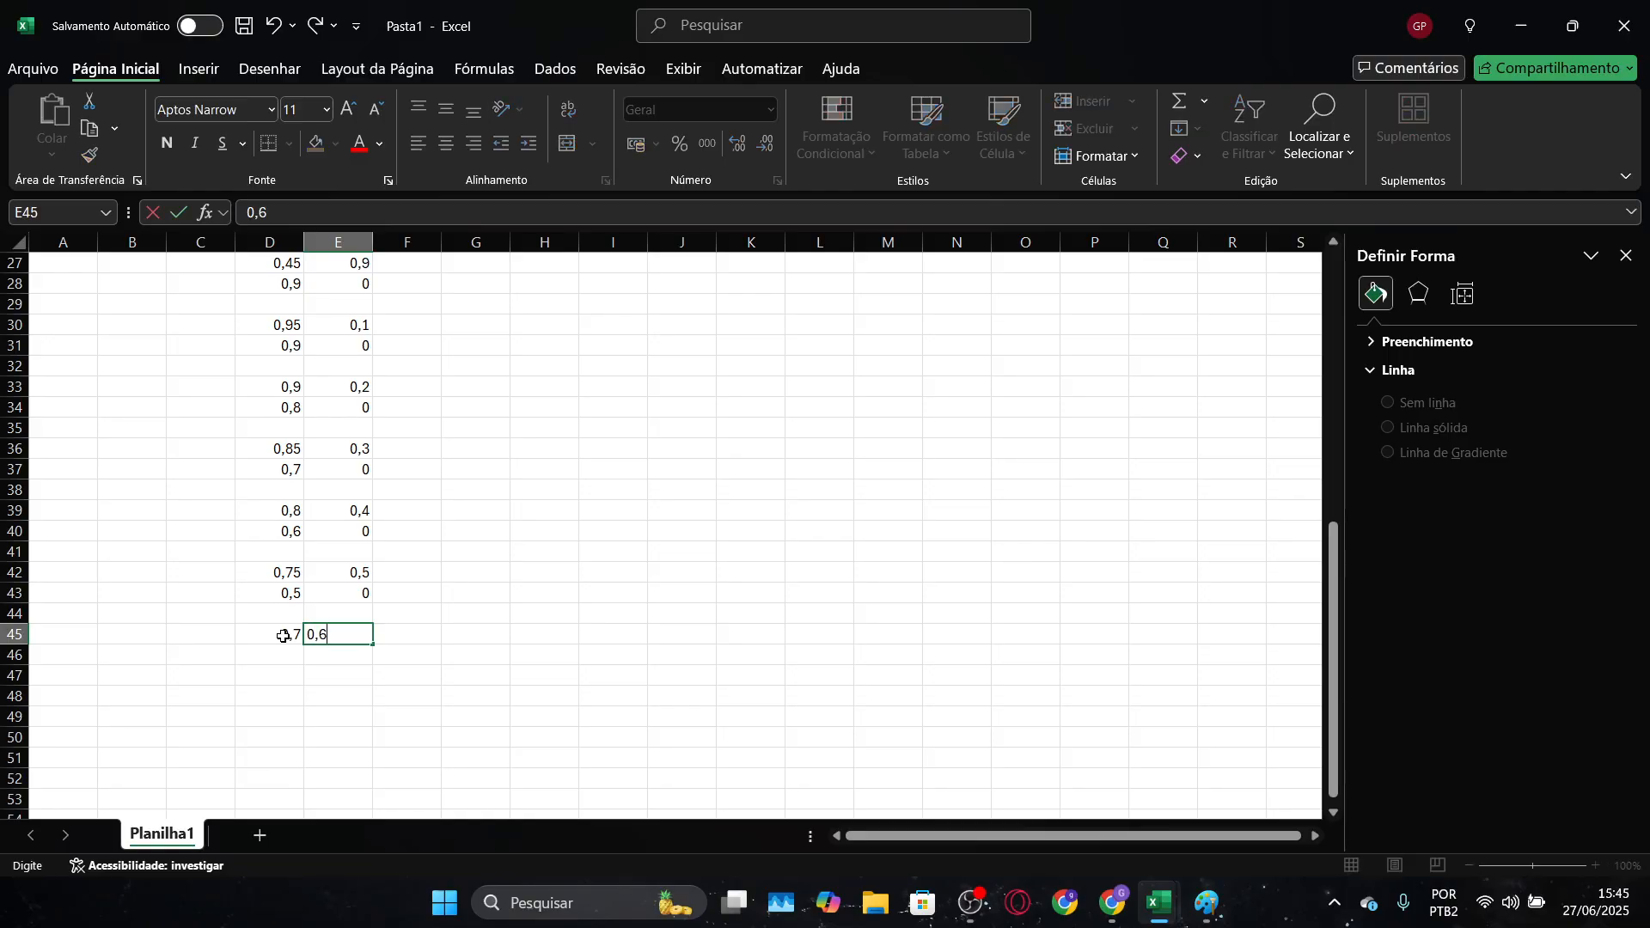
type("6")
key("Return")
key("Left")
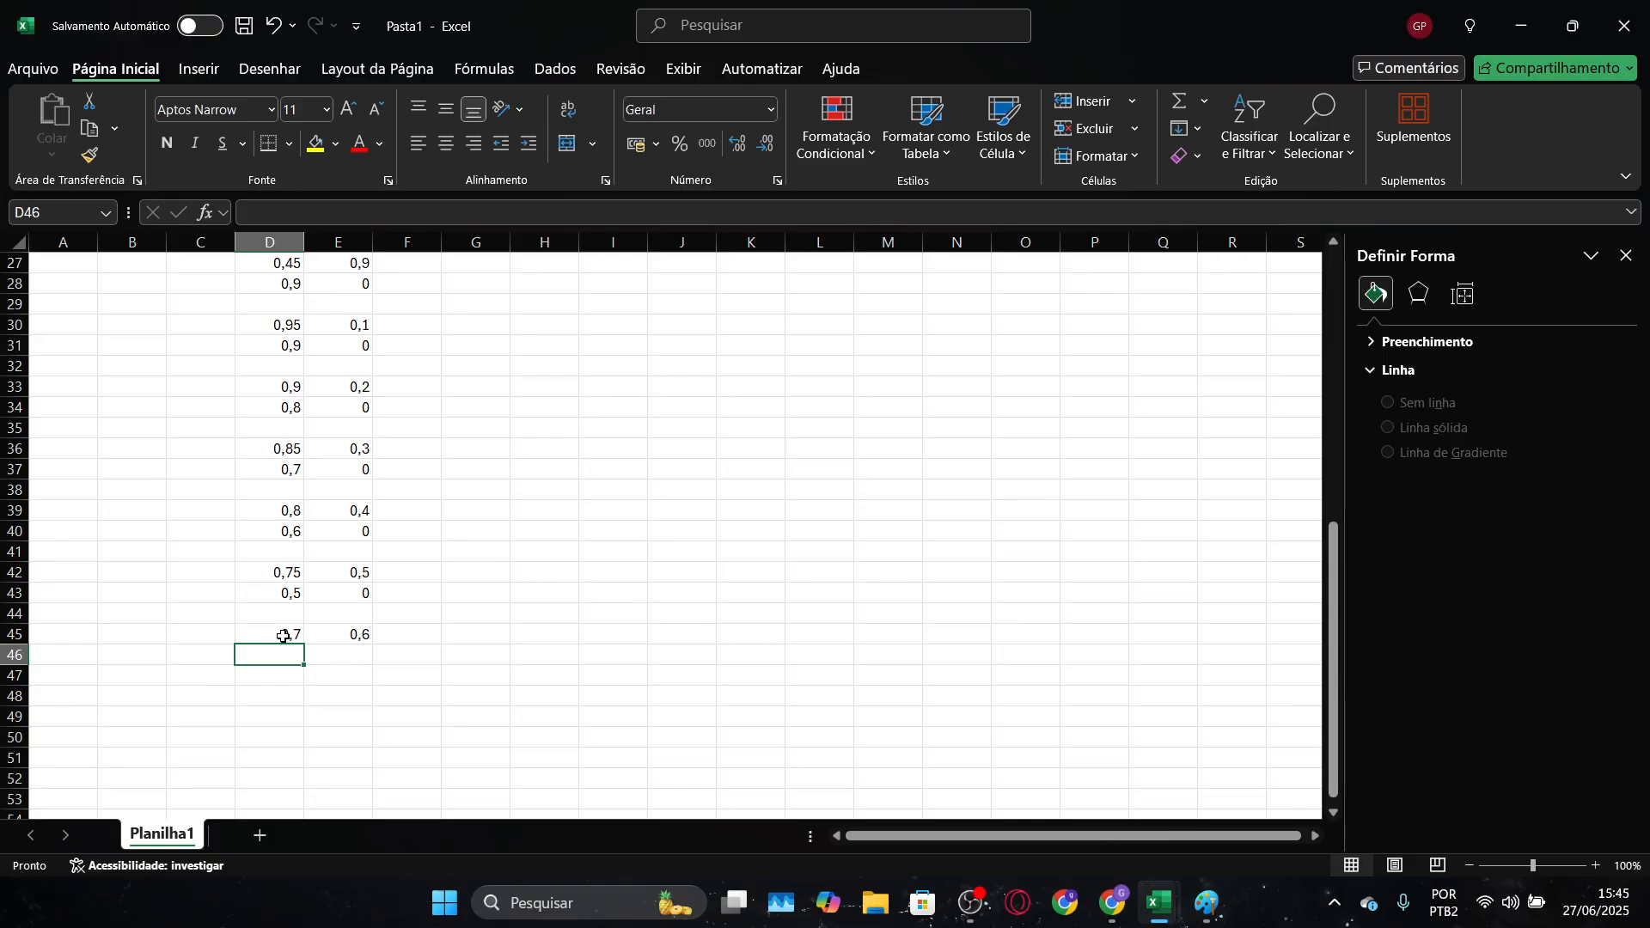
Enter the sixth opposite-direction line's end point as 0,4 in D46 and 0 in E46
type("0,4")
key("Right")
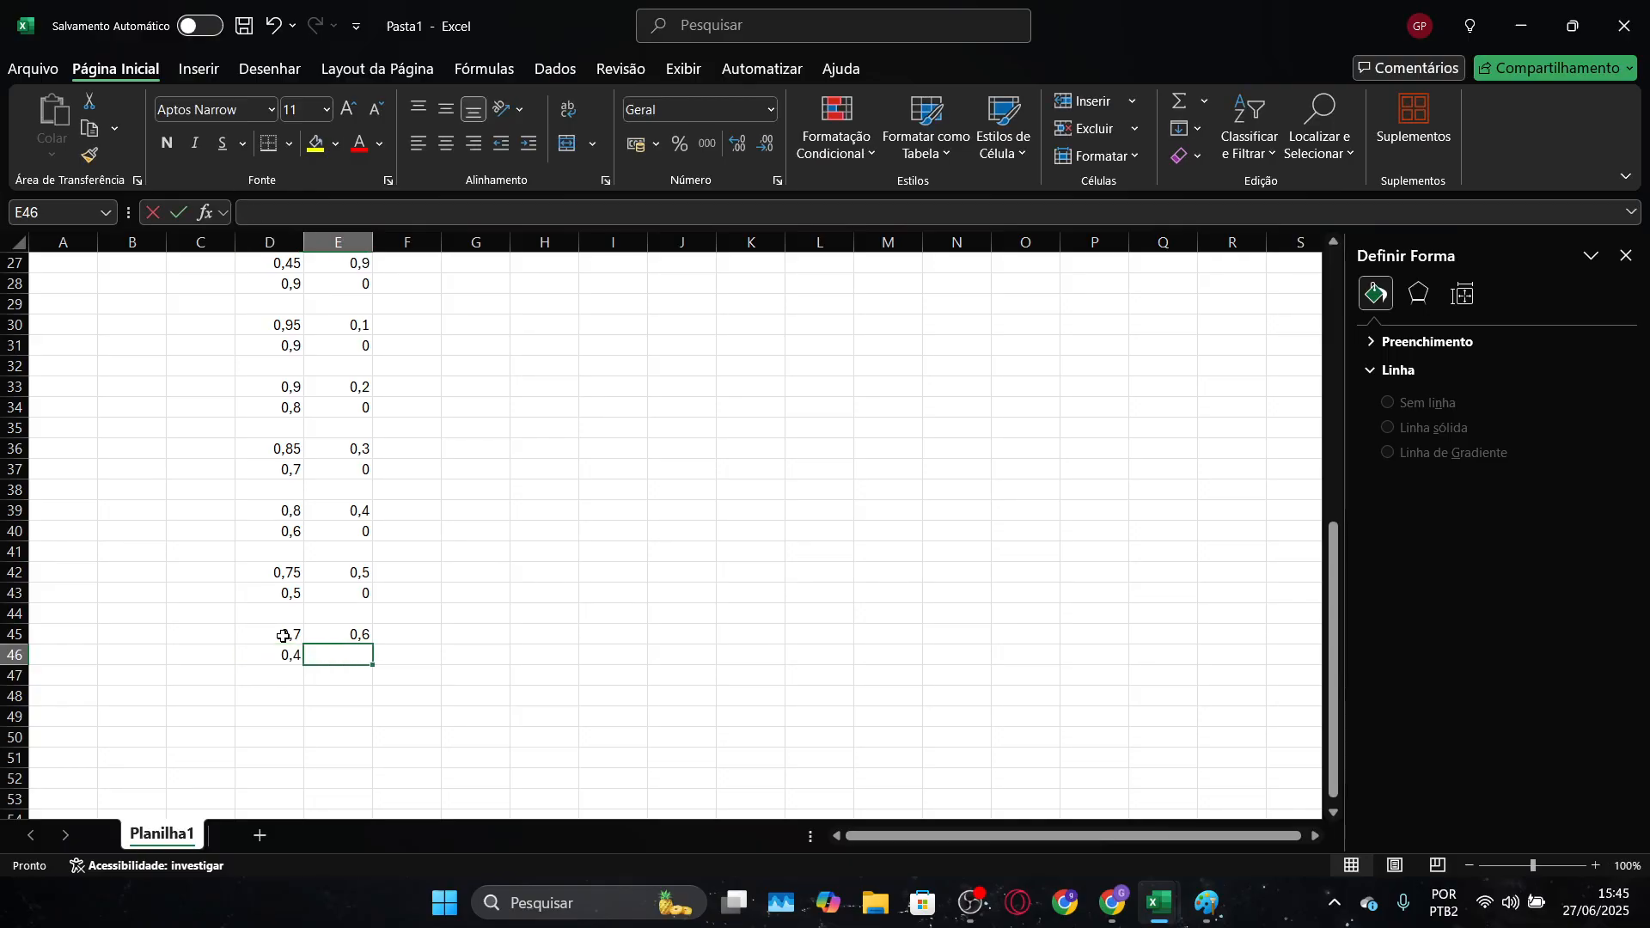
type("0")
key("Return")
scroll(293, 632, "up", 7)
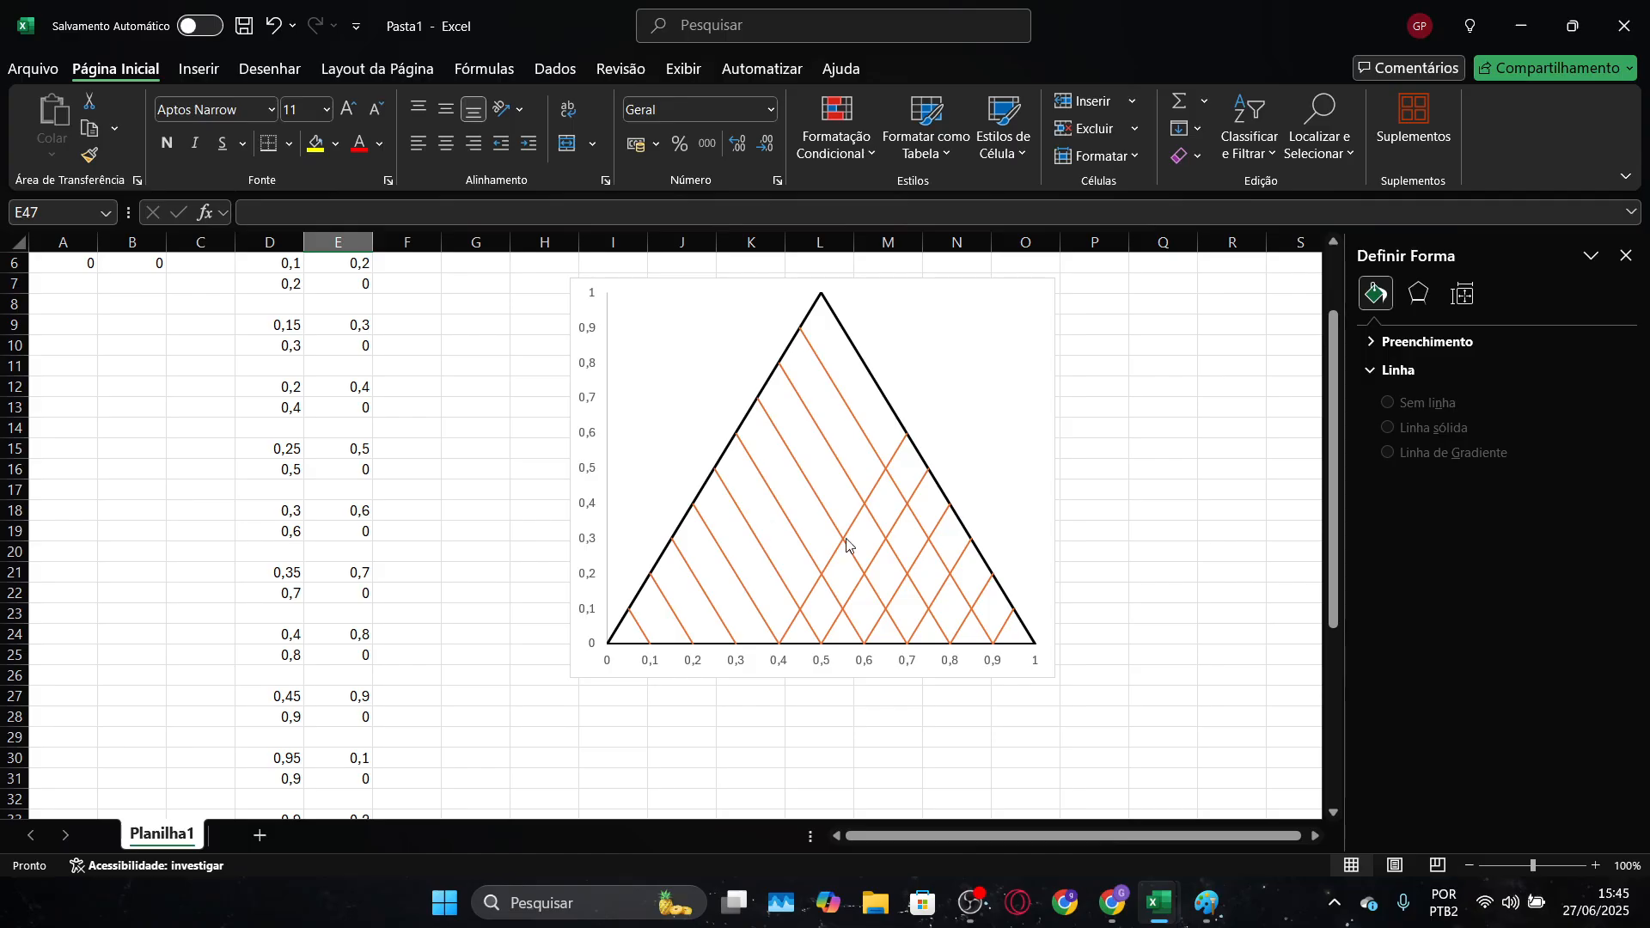
Enter the seventh opposite-direction line's starting point as 0,65 in D48 and 0,7 in E48, keeping row 47 blank
scroll(737, 597, "down", 8)
key("Down")
key("Left")
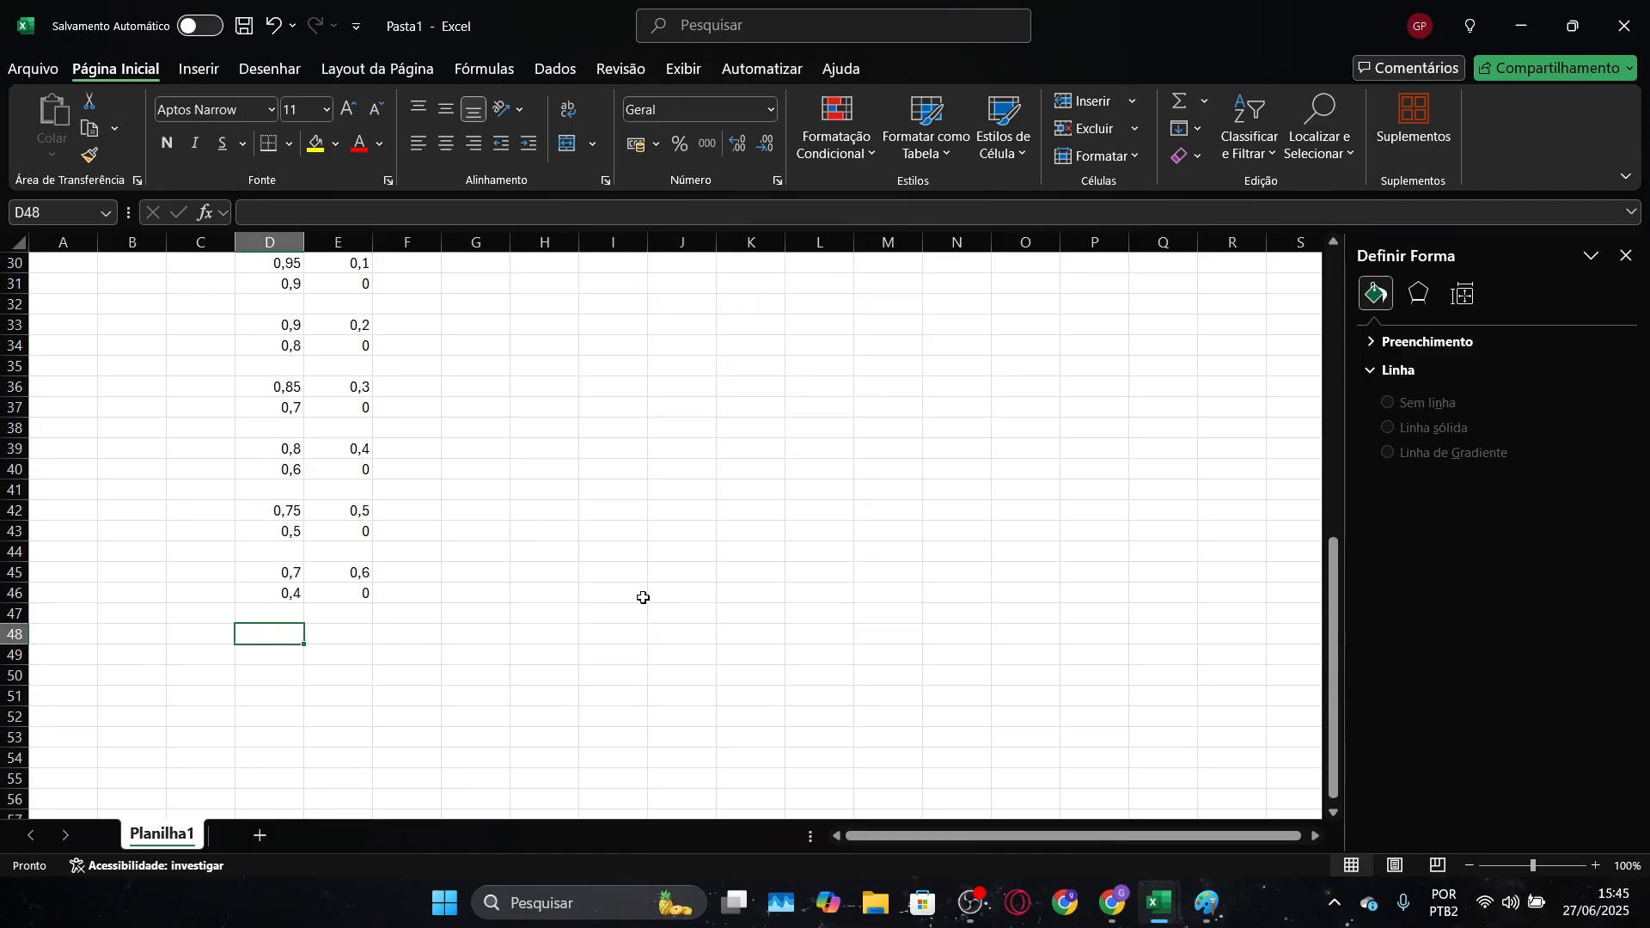
type("0,65")
key("Right")
type("0")
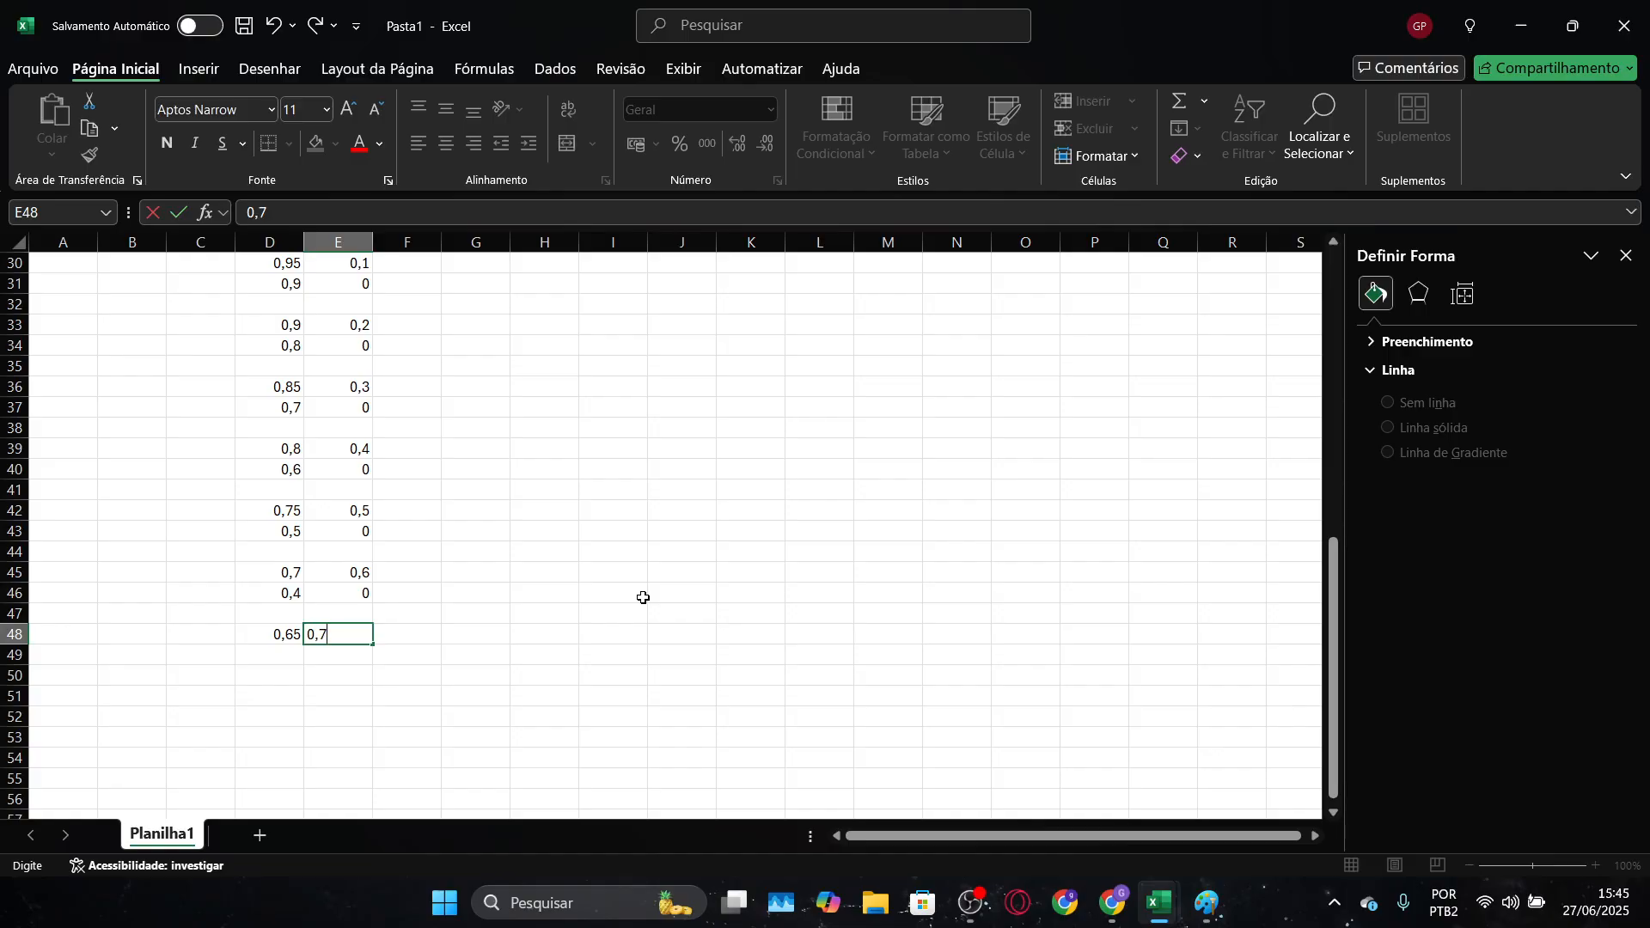
key("Return")
Enter the seventh opposite-direction line's end point as 0,3 in D49 and 0 in E49
type("0,3")
key("Right")
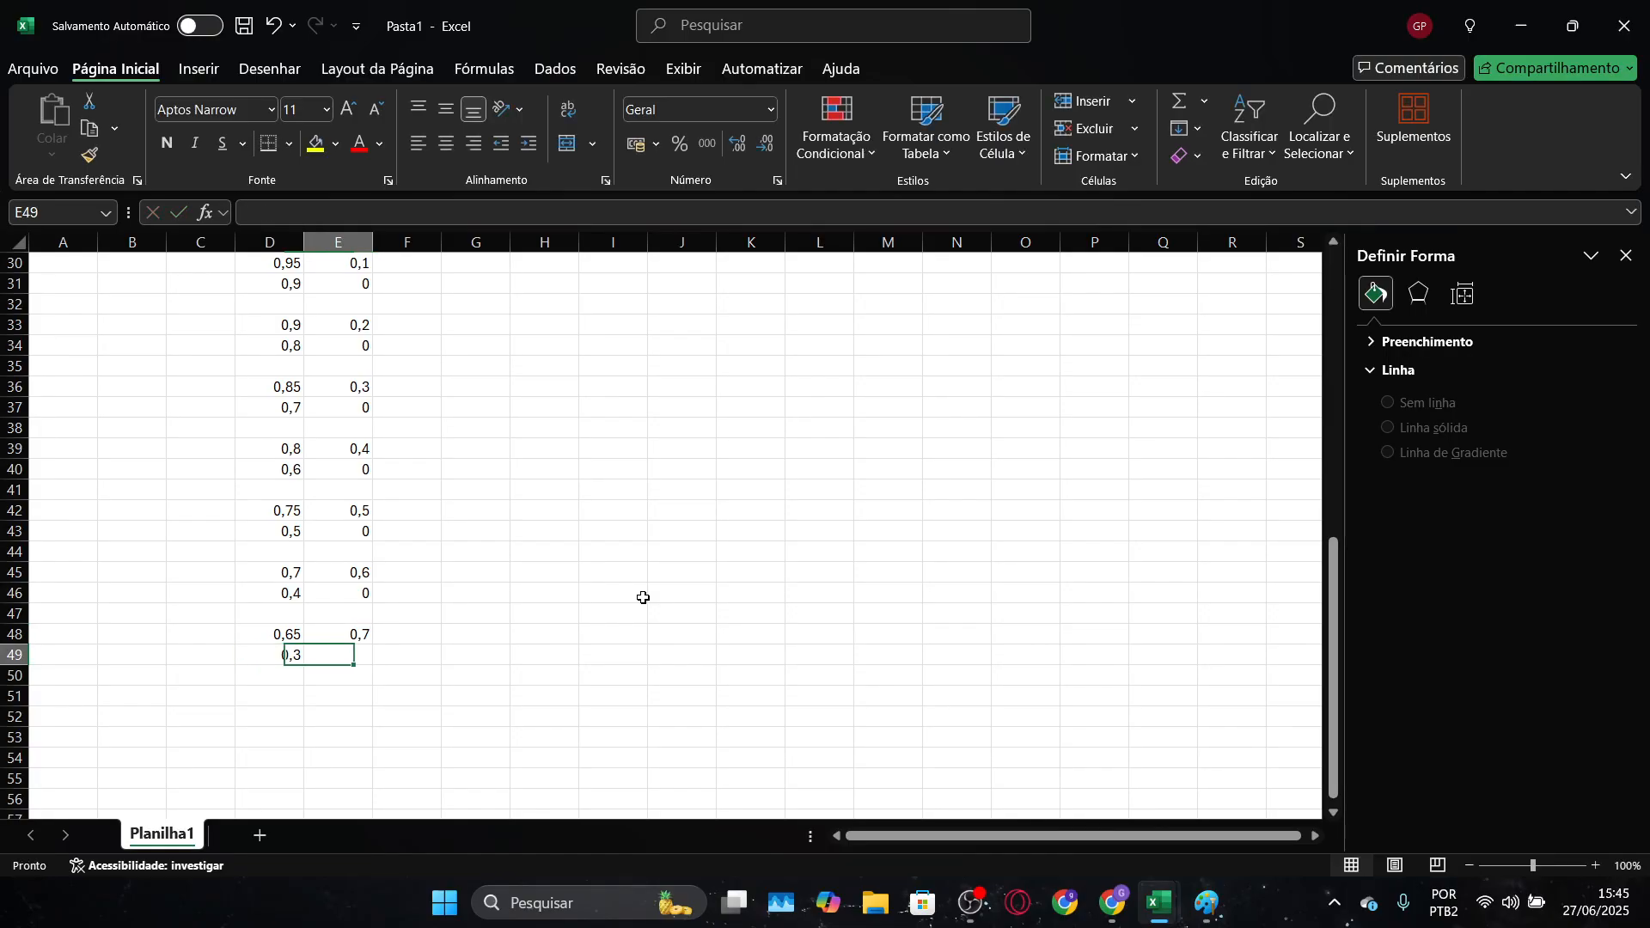
type("0")
key("Return")
scroll(643, 597, "up", 6)
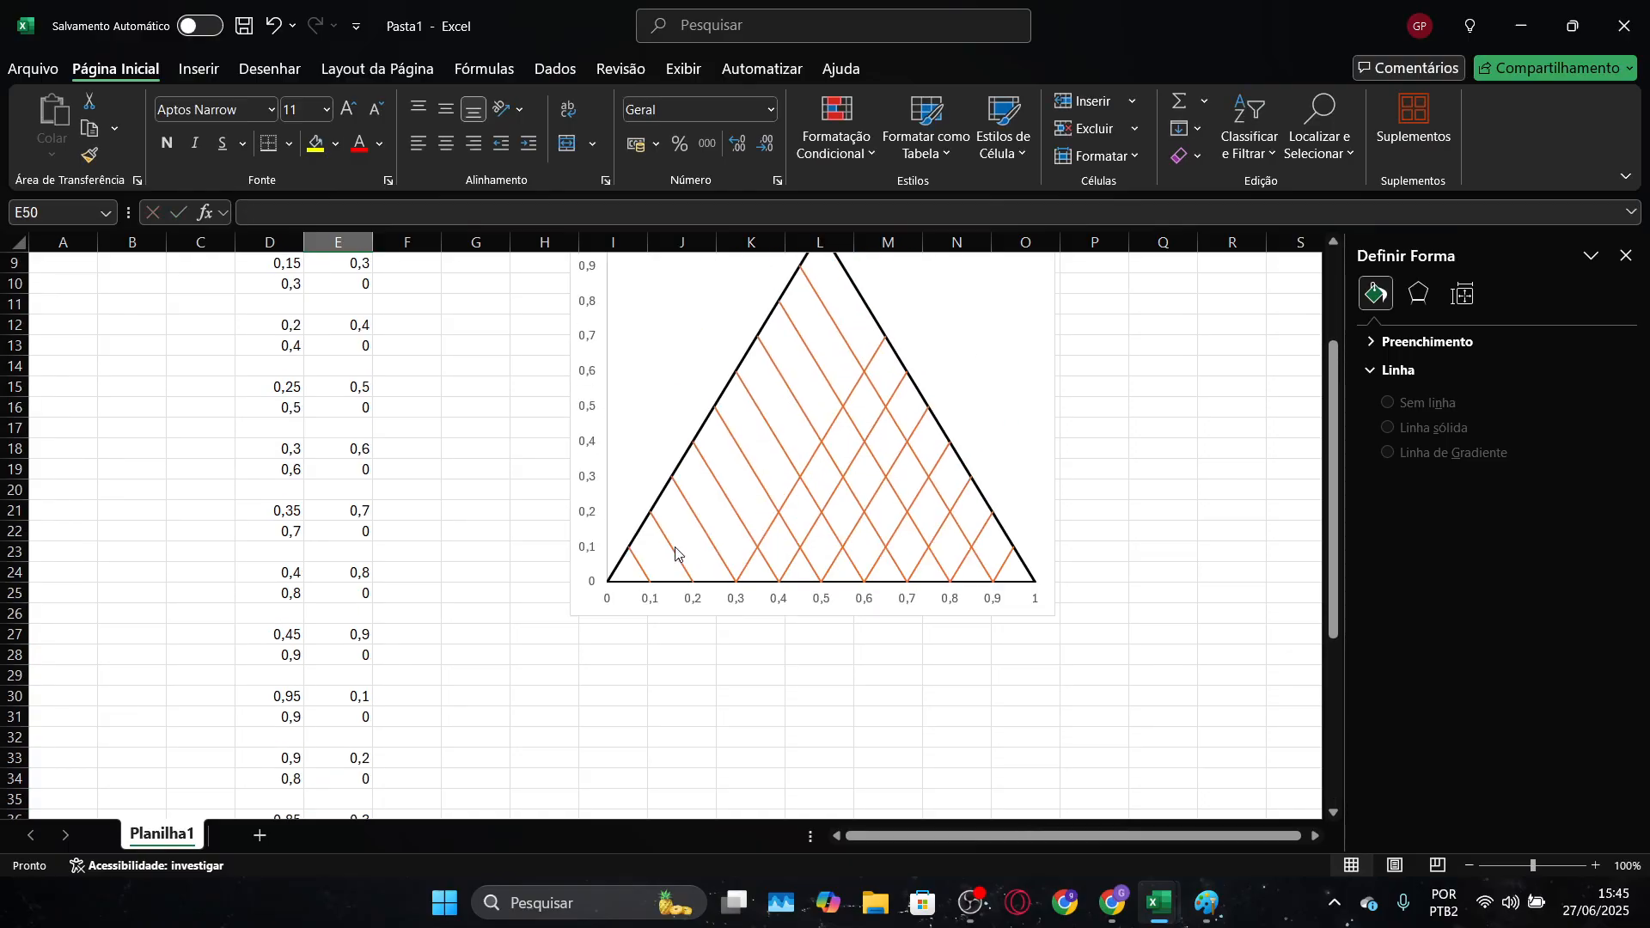
Enter the eighth opposite-direction line's starting point as 0,6 in D51 and 0,8 in E51, keeping row 50 blank
scroll(674, 559, "down", 5)
scroll(719, 488, "down", 1)
key("Down")
key("Left")
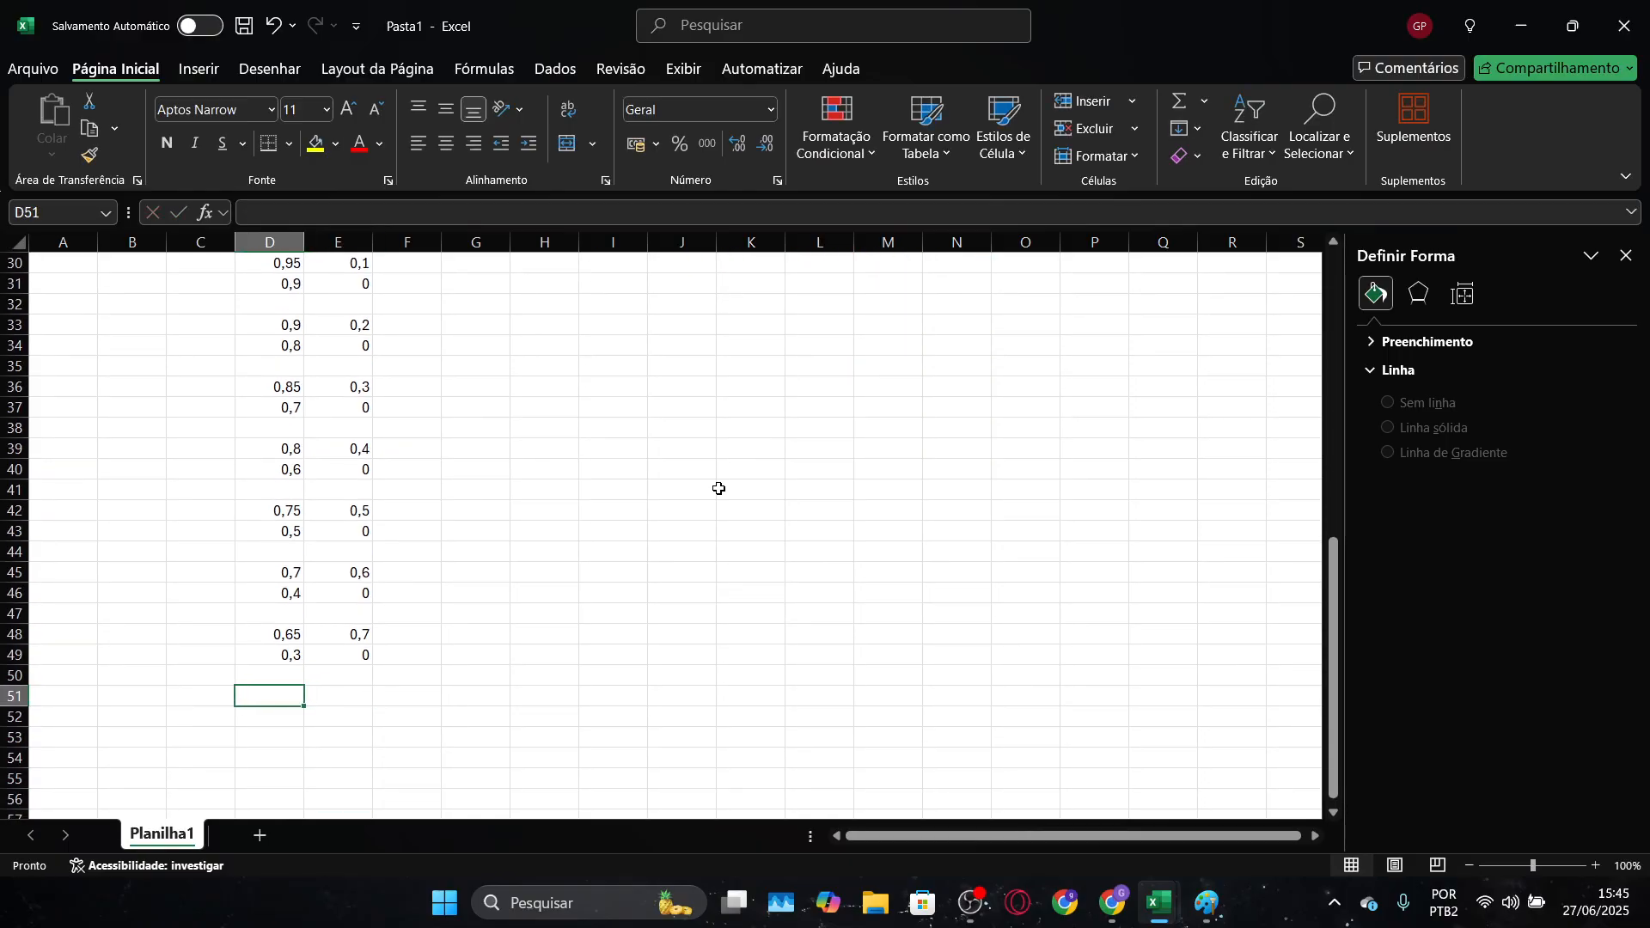
type("0,6")
key("Right")
type("0")
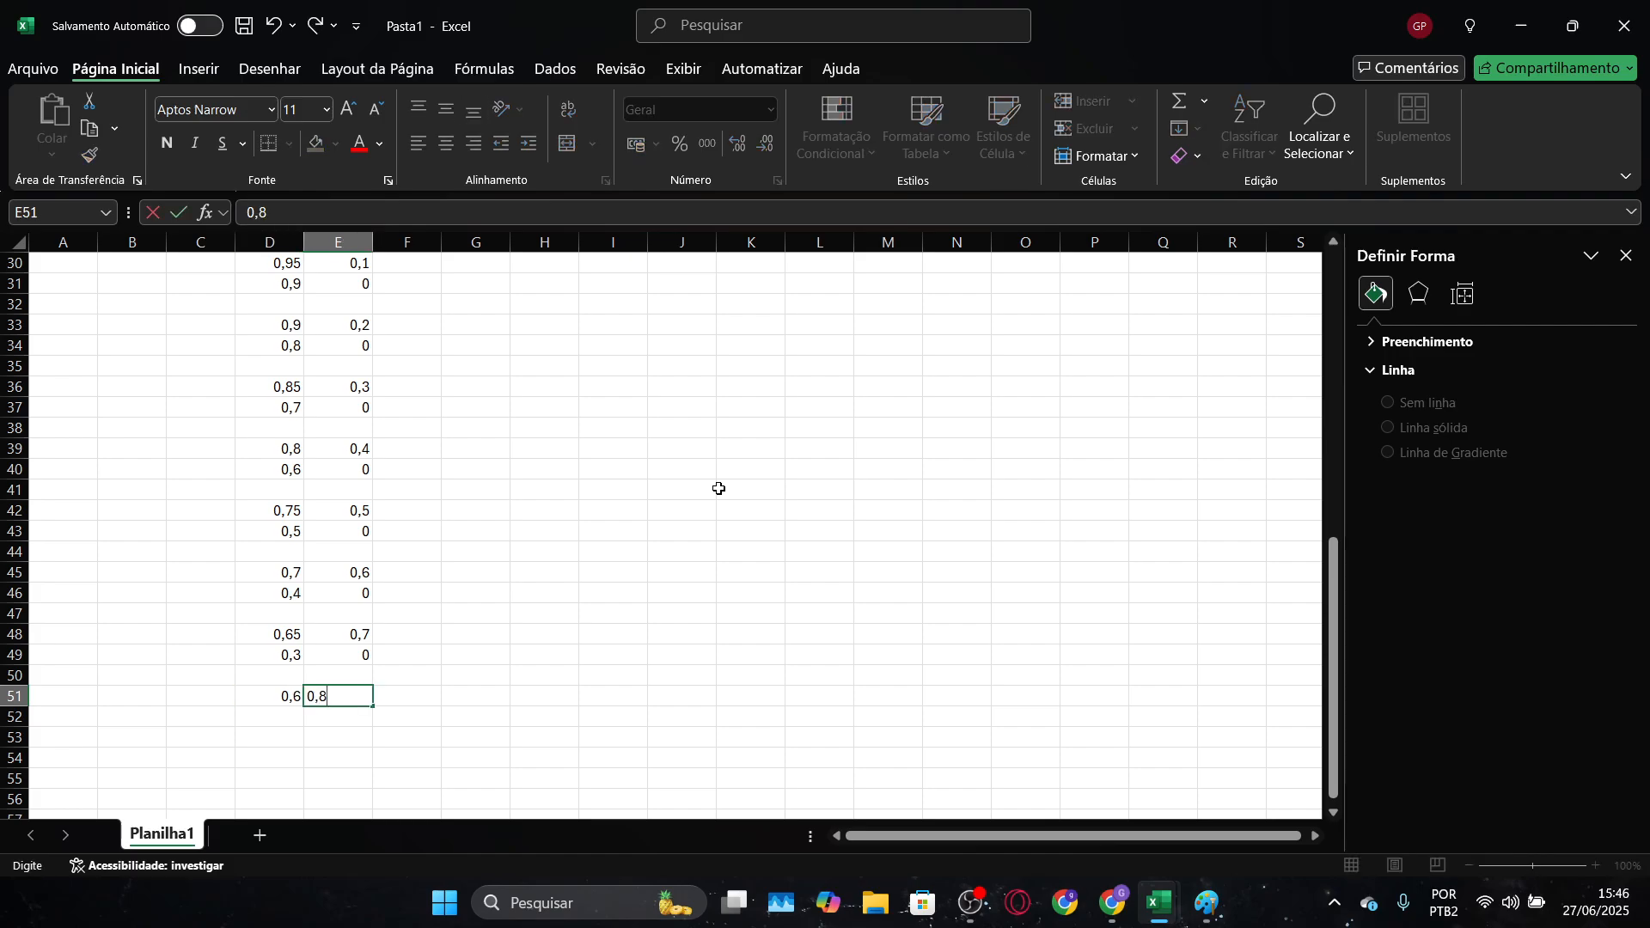
type(",8")
key("Return")
key("Left")
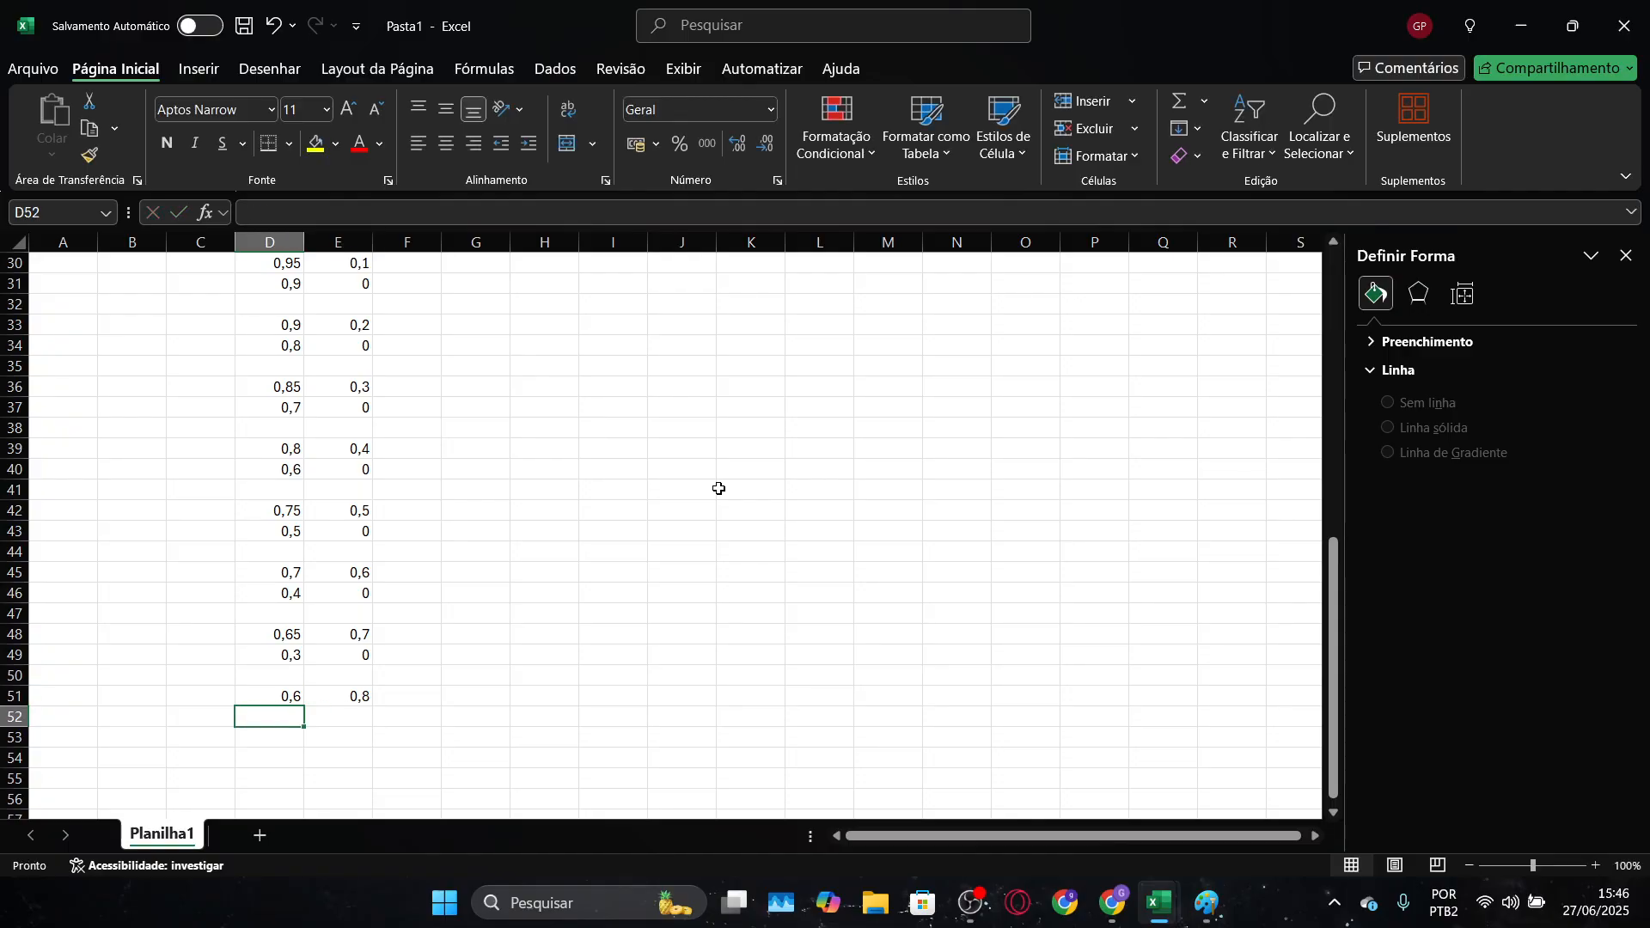
Enter the eighth opposite-direction line's end point as 0,2 in D52 and 0 in E52
type("0,2")
key("Right")
type("0")
key("Return")
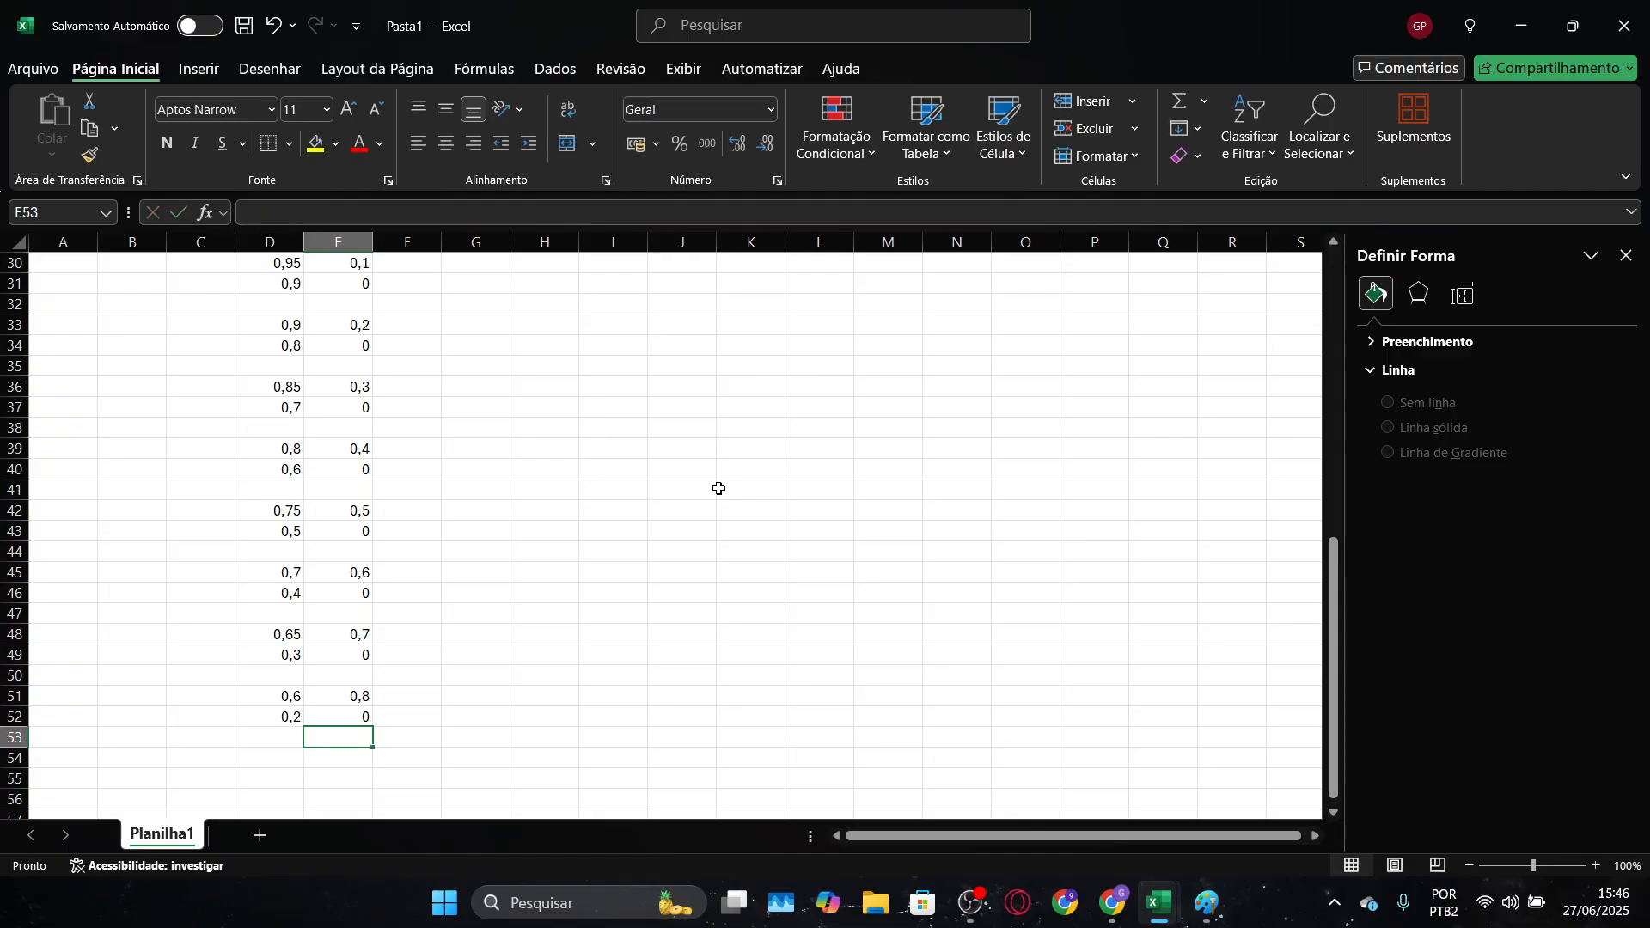
scroll(720, 489, "up", 7)
Enter the ninth opposite-direction line's starting point as 0,55 in D54 and 0,9 in E54, keeping row 53 blank
scroll(720, 488, "down", 9)
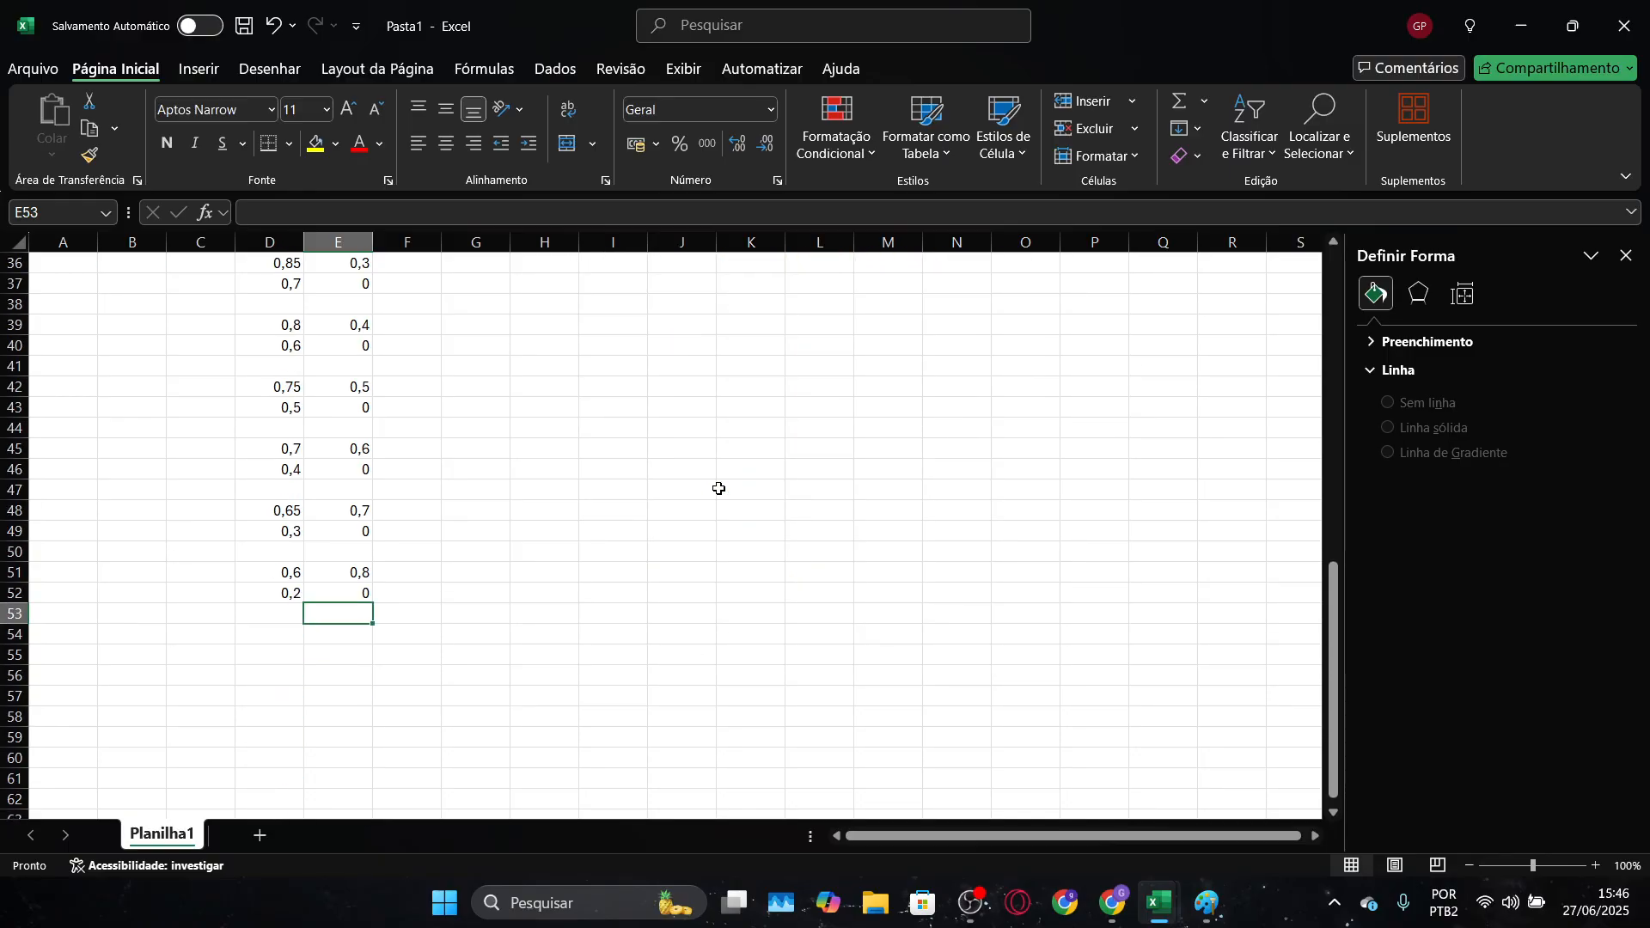
key("Down")
key("Left")
type("0,5")
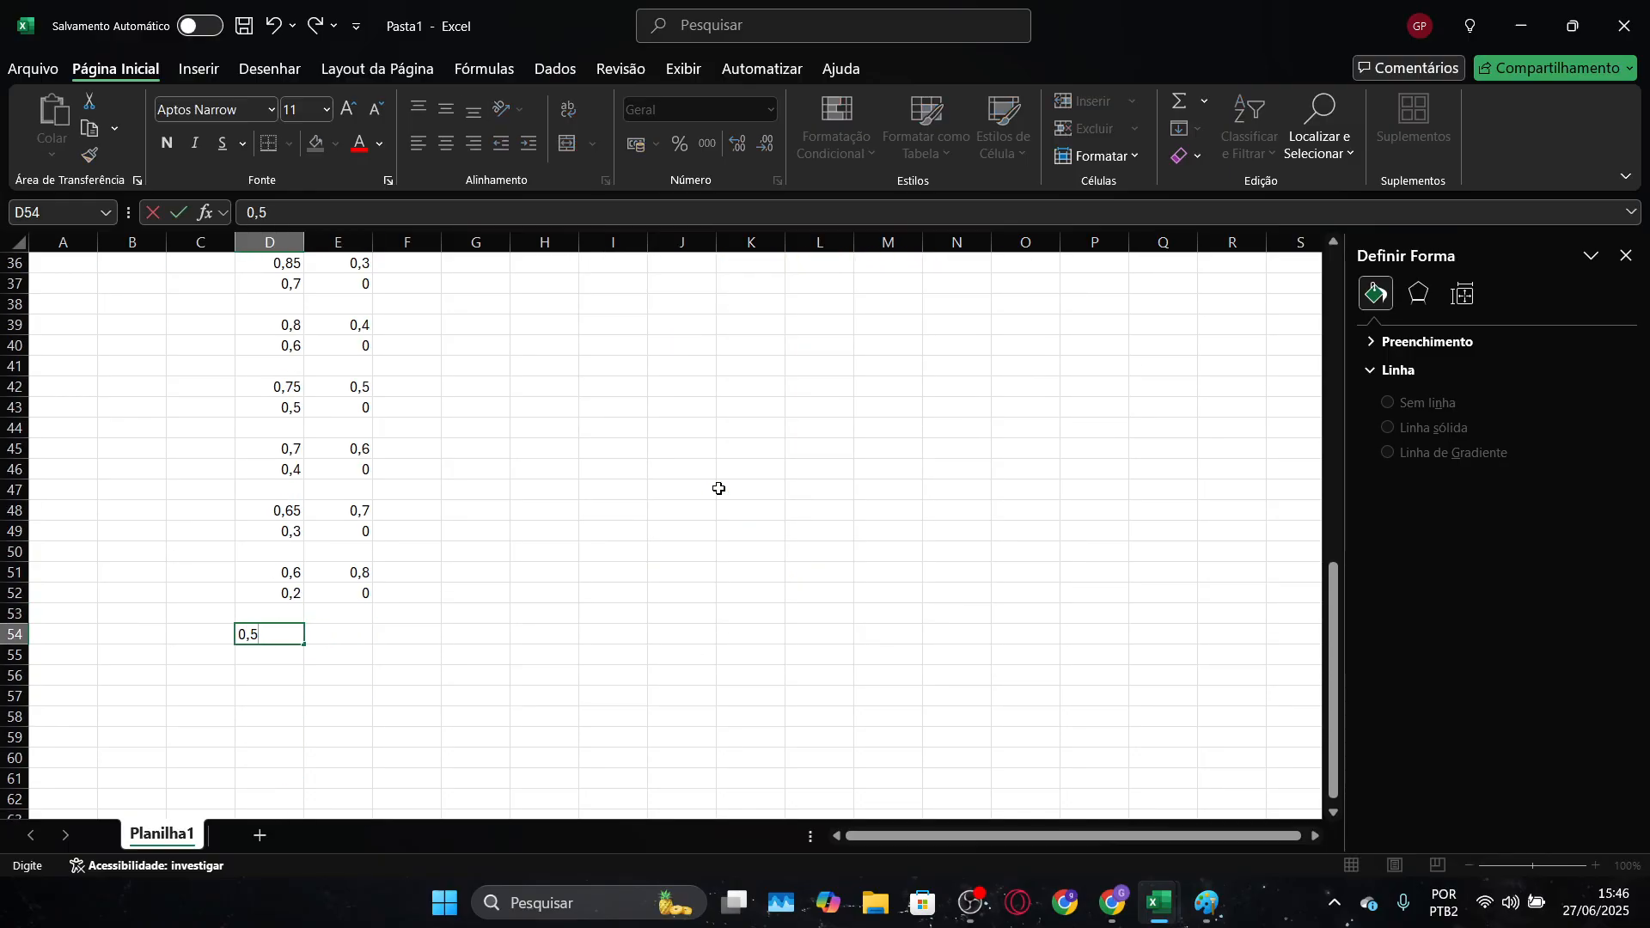
key("Tab")
type("0")
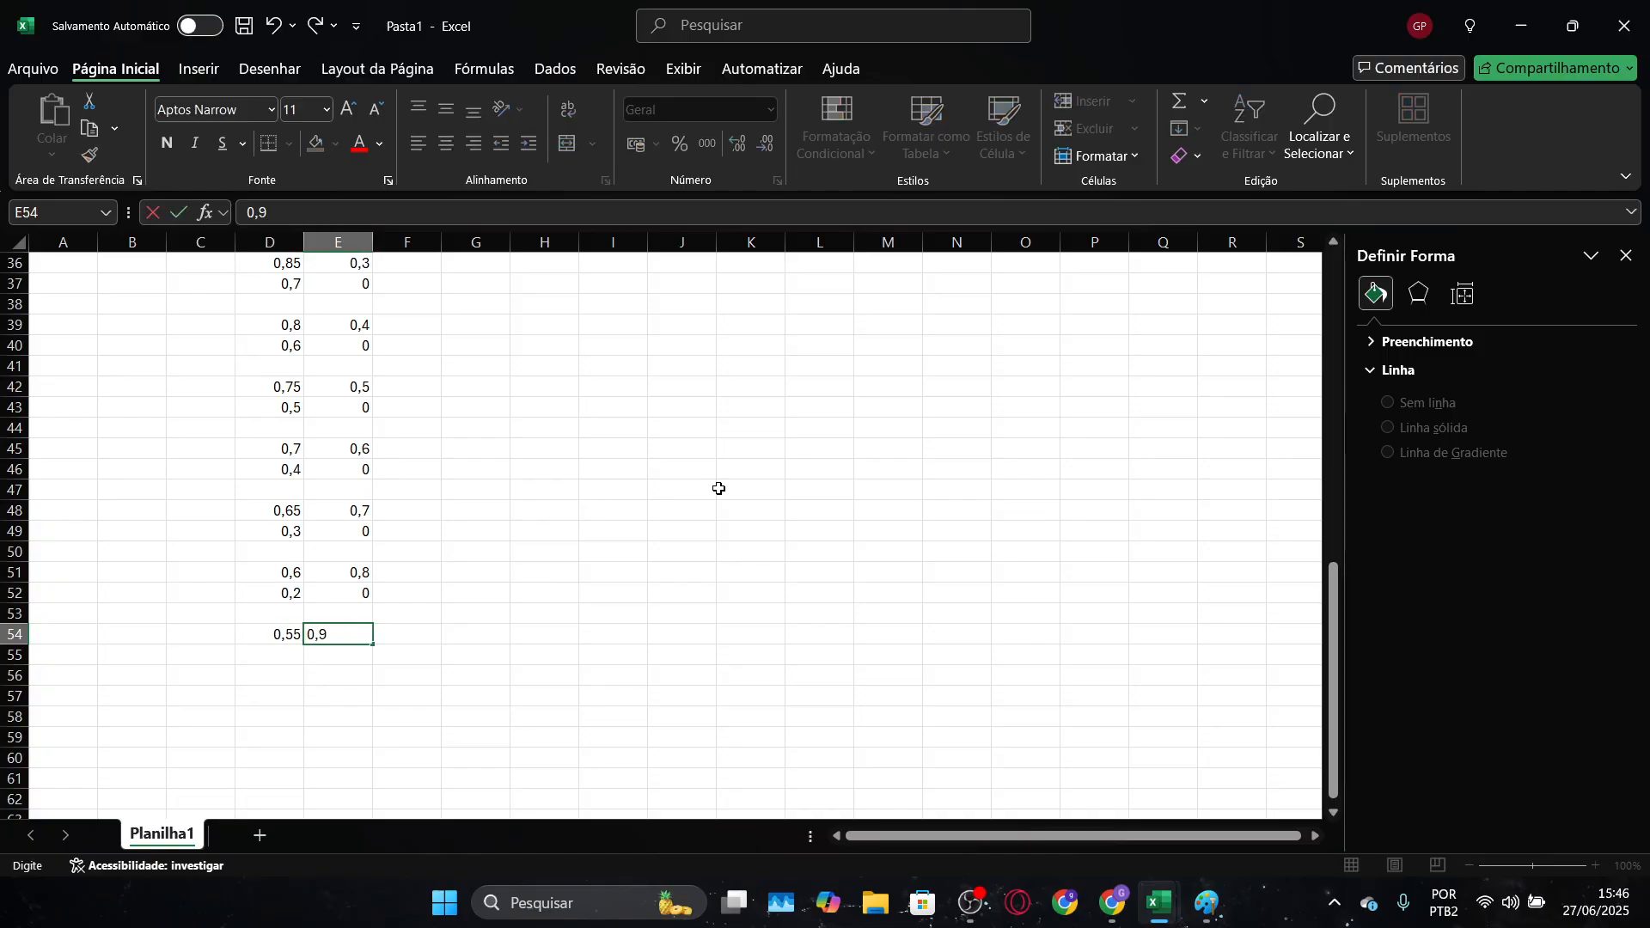
type(",9")
key("Return")
Enter the ninth opposite-direction line's end point as 0,1 in D55 and 0 in E55
type("0,1")
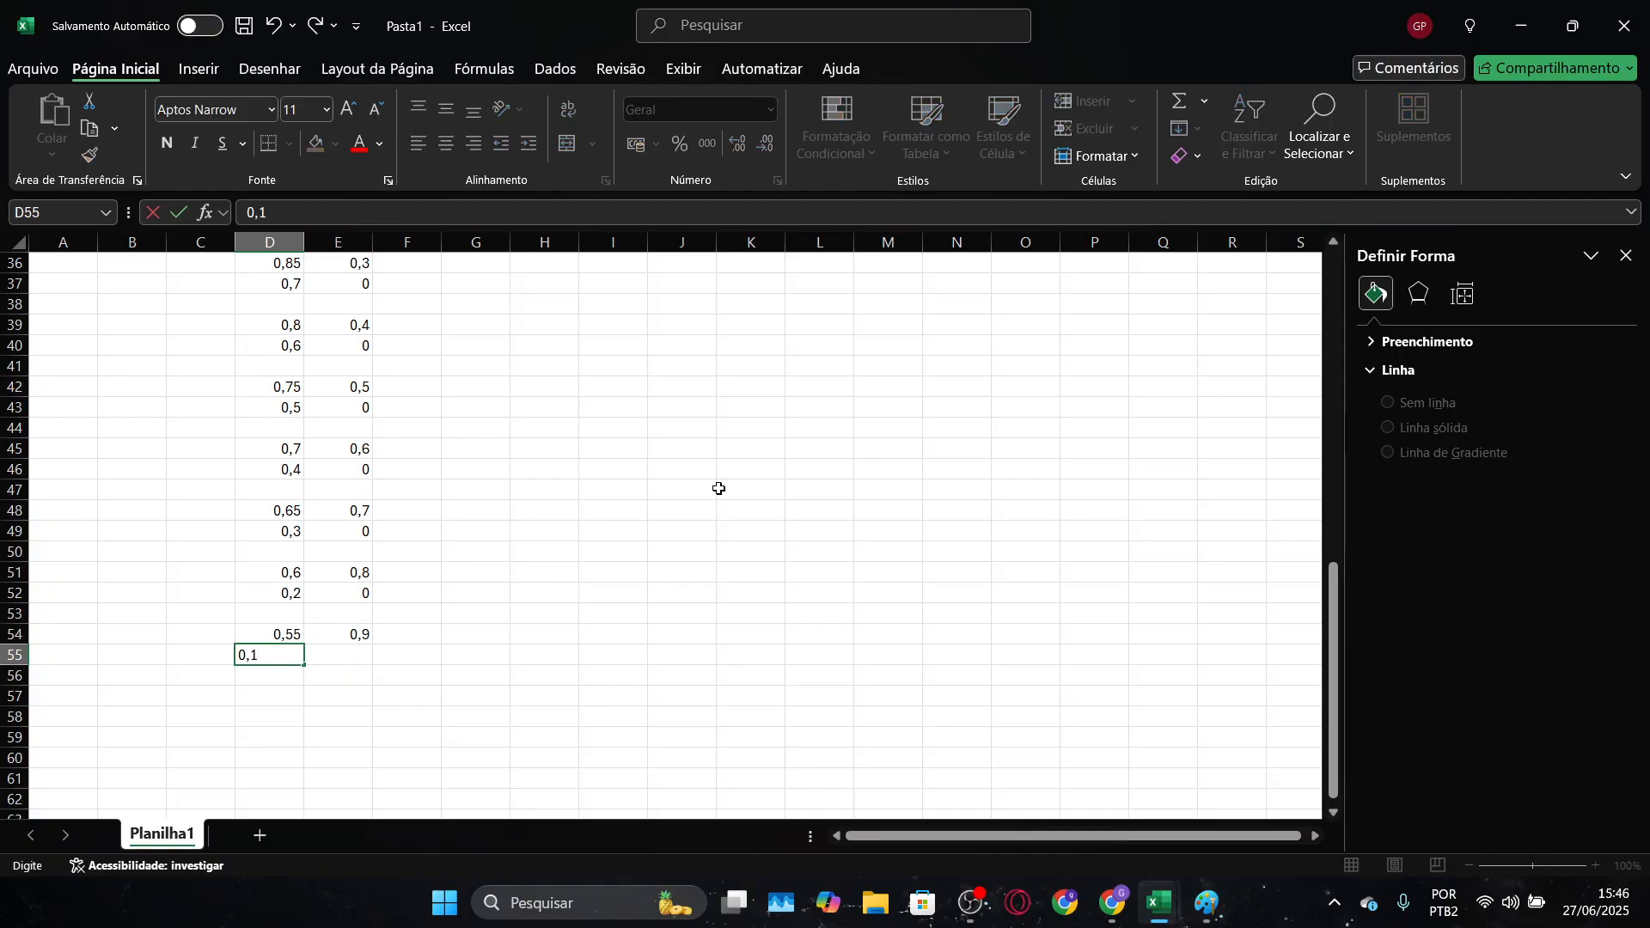
key("Right")
type("0")
key("Down")
scroll(719, 488, "up", 9)
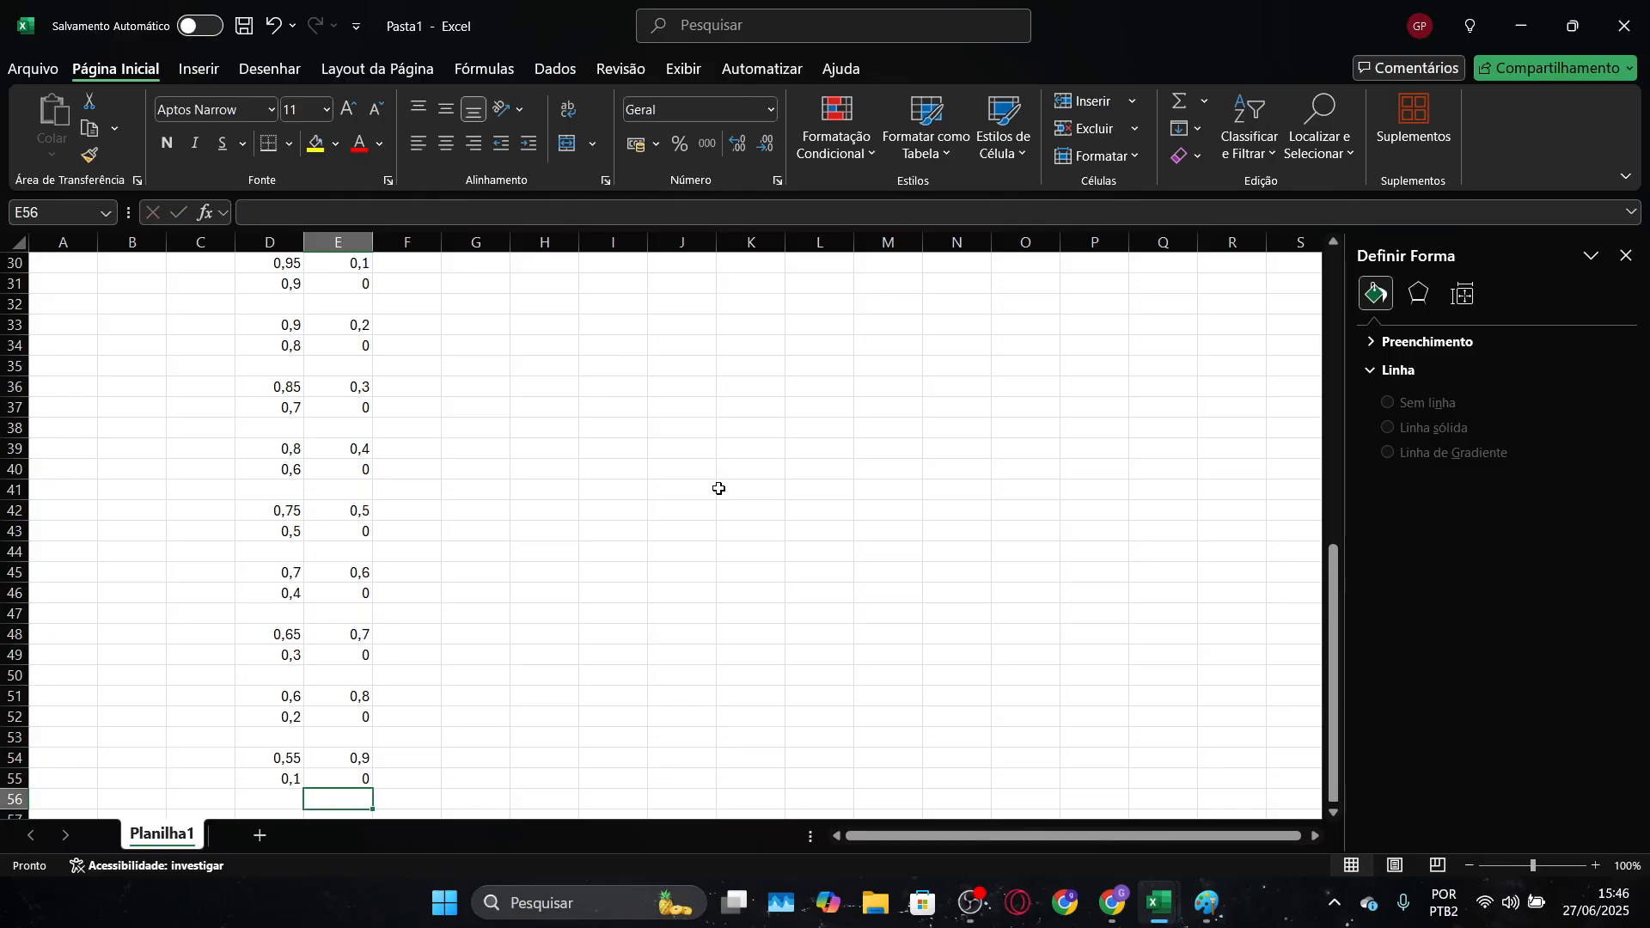
scroll(719, 488, "up", 2)
scroll(718, 487, "down", 13)
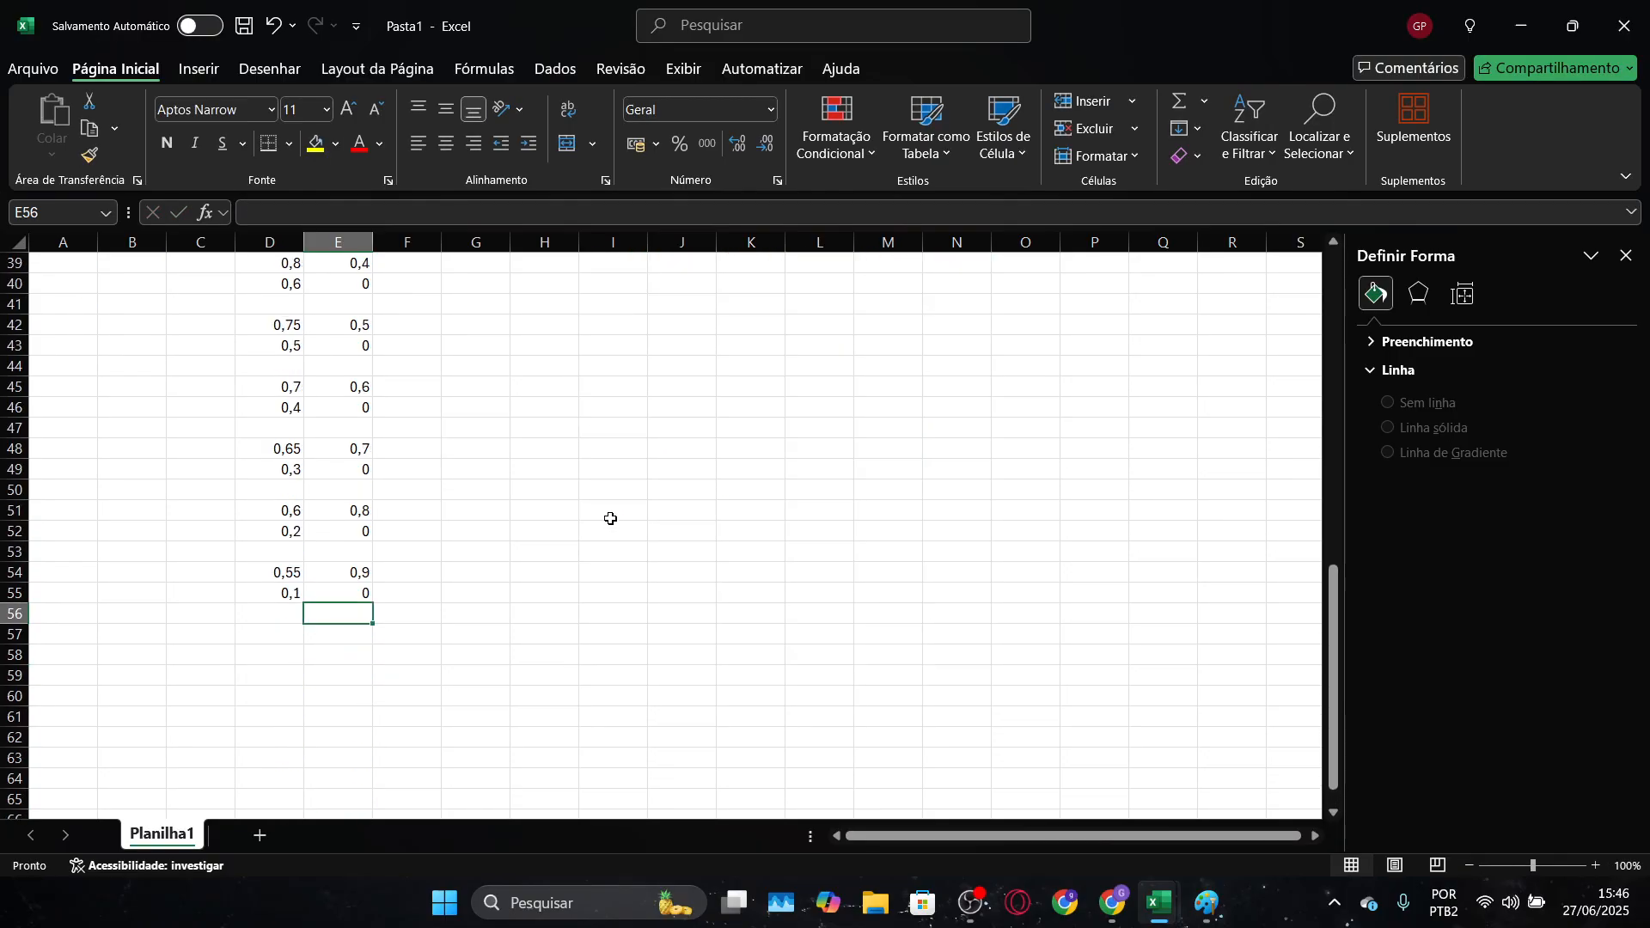
left_click(315, 570)
scroll(630, 487, "up", 12)
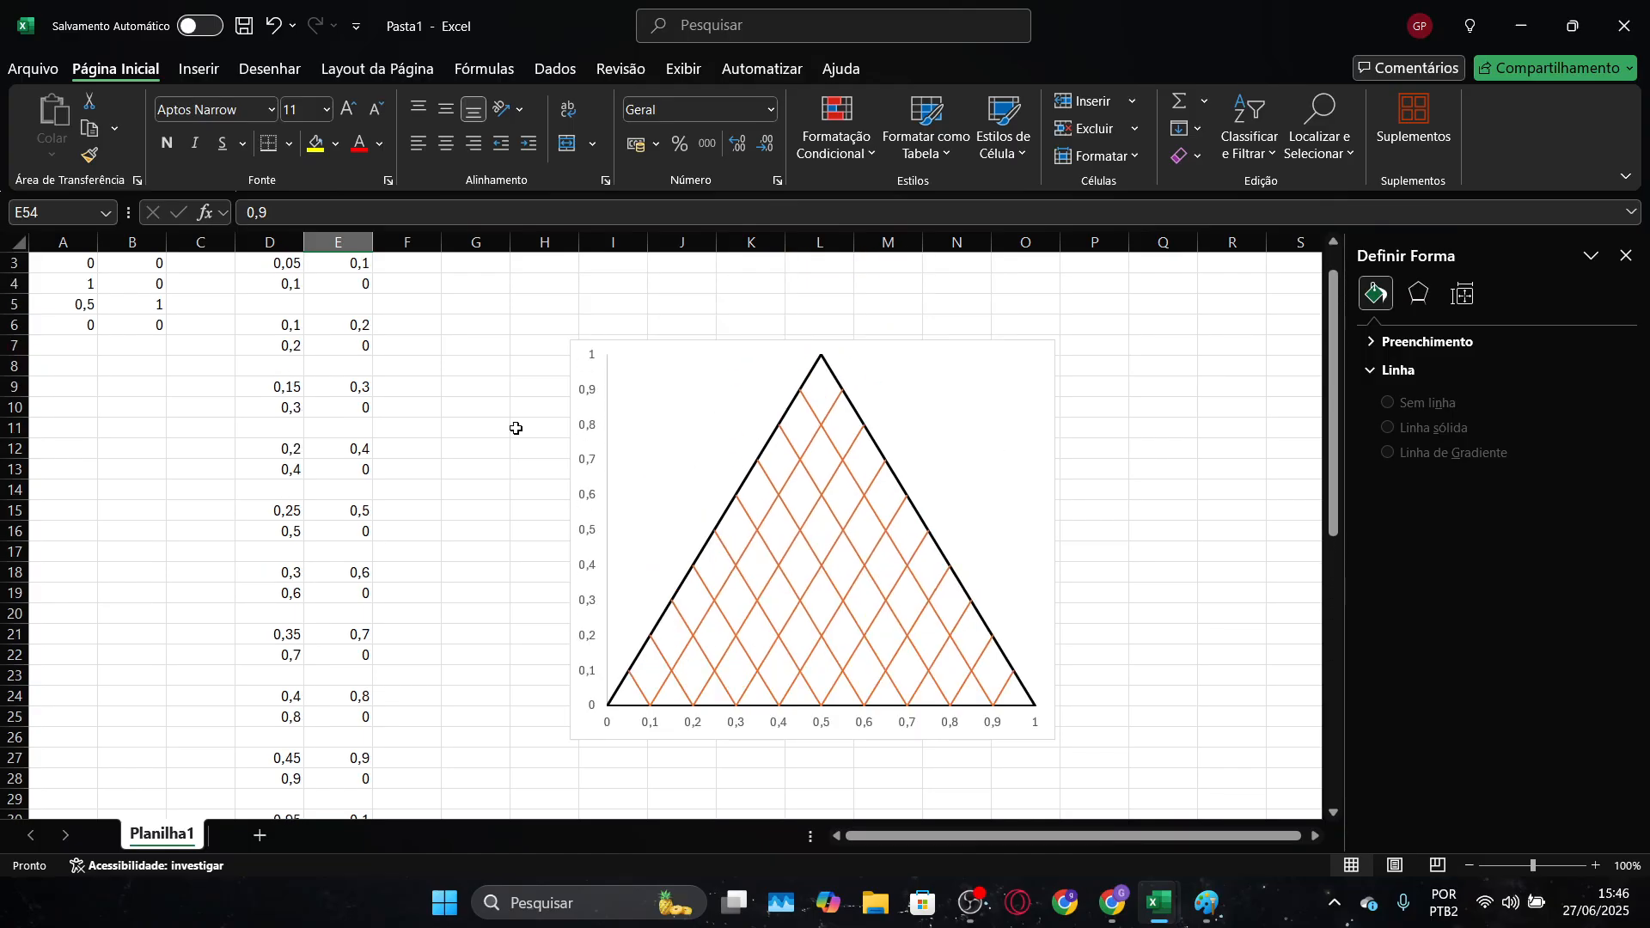
Extend the "grade" chart series down to row 74, covering D3:D74 for X and E3:E74 for Y
left_click(807, 541)
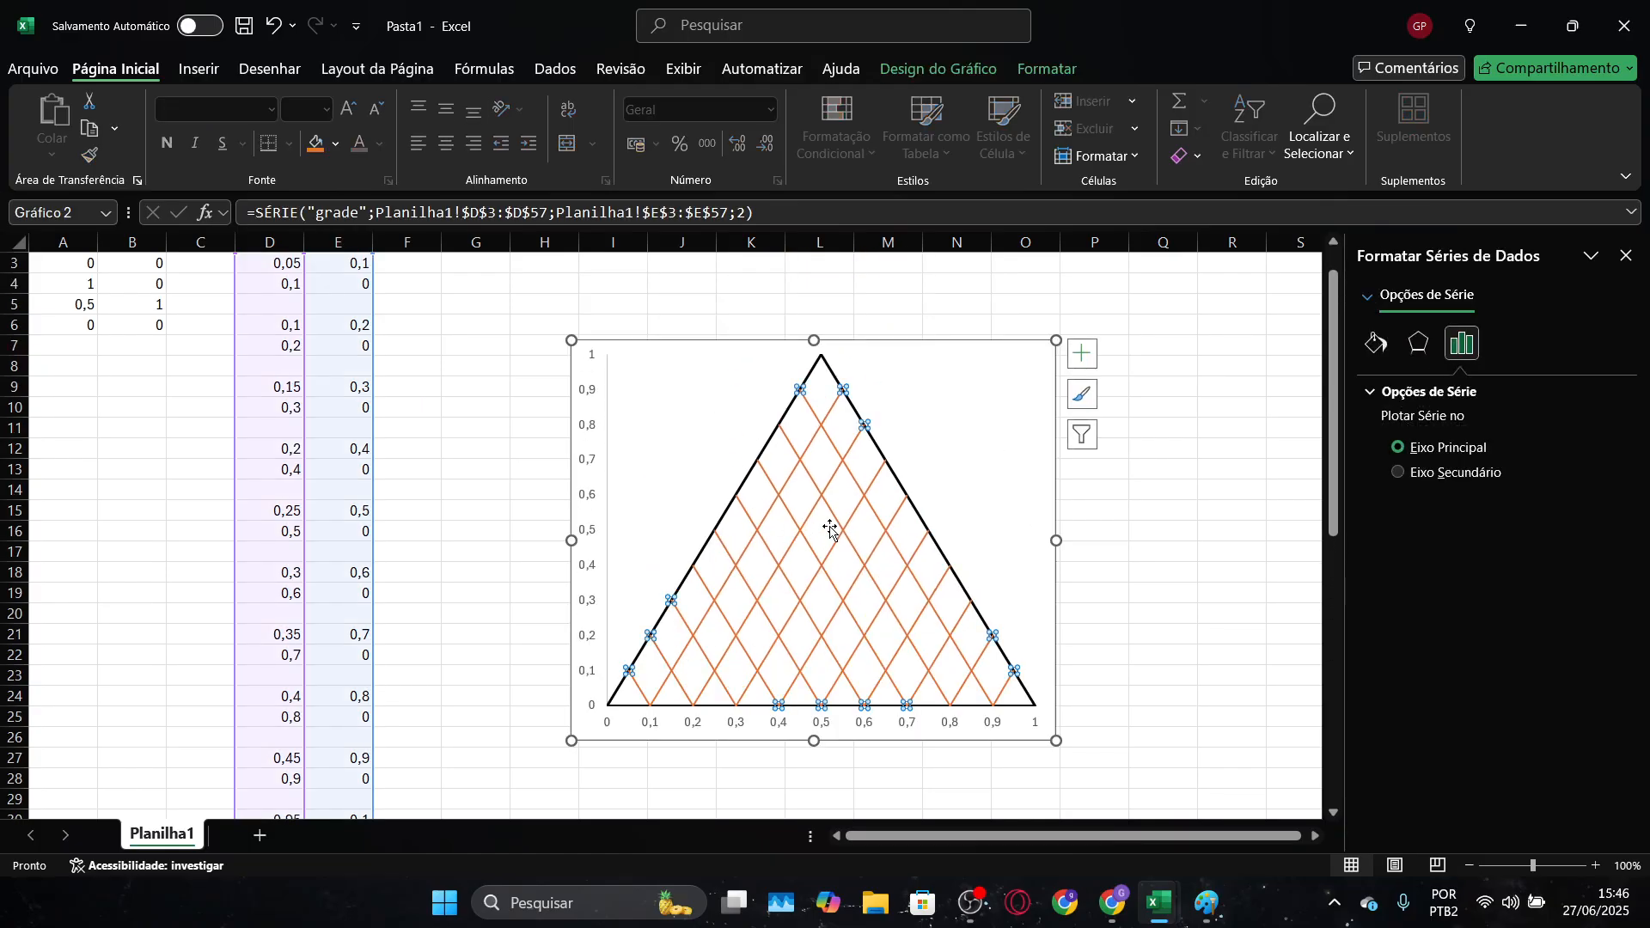
scroll(829, 532, "up", 1)
scroll(461, 693, "down", 15)
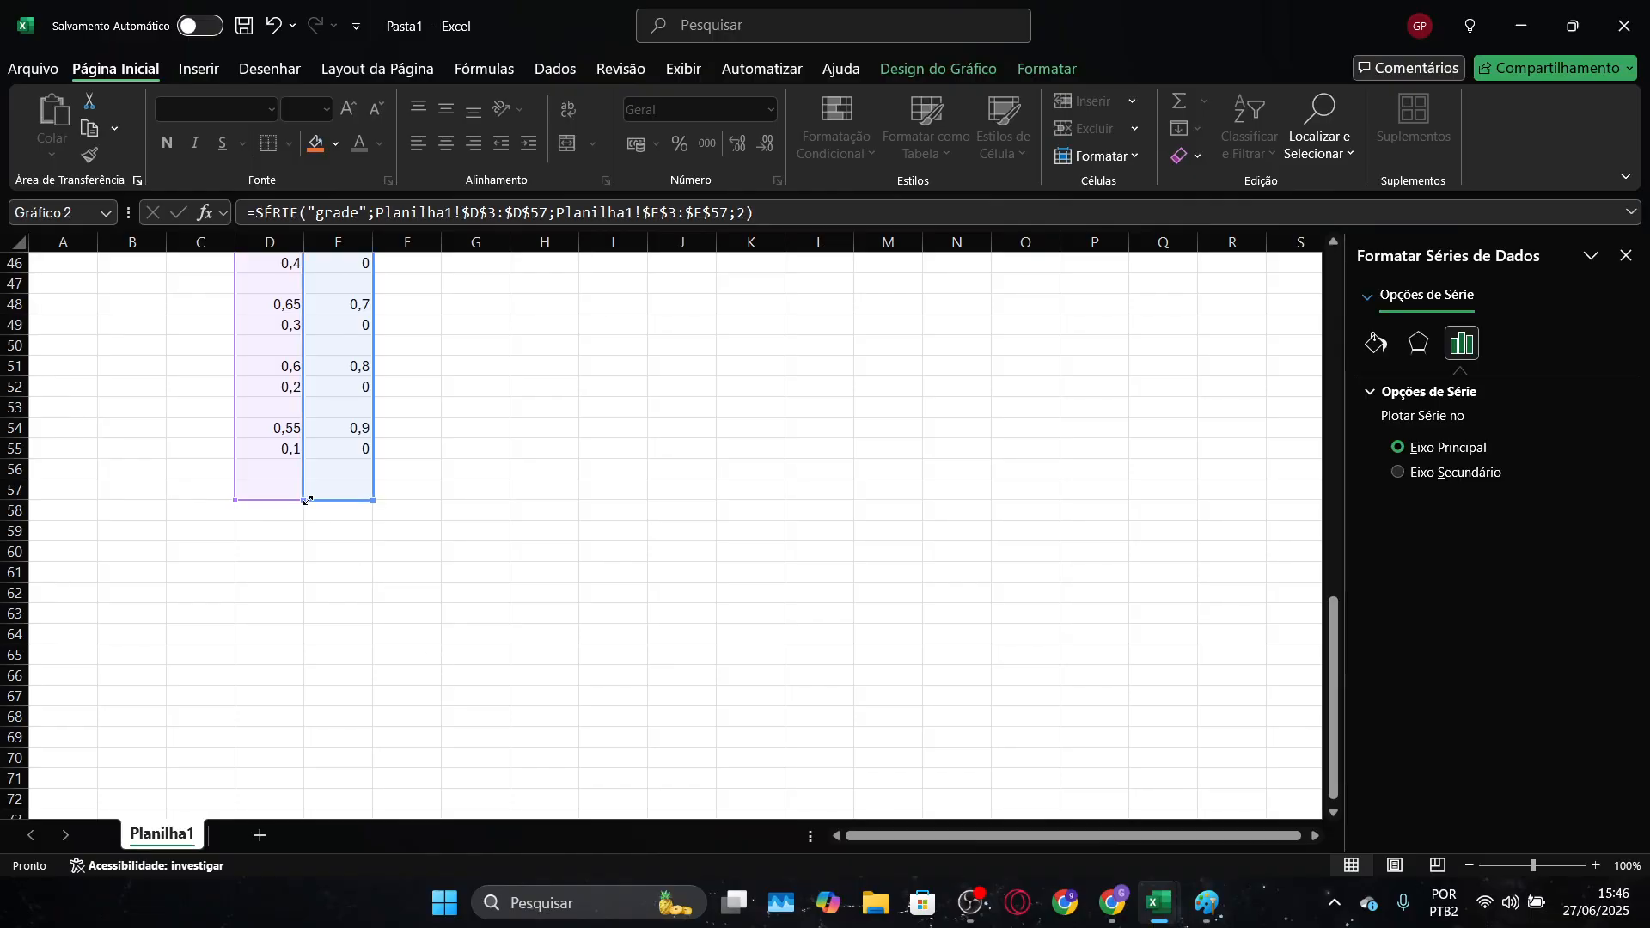
left_click_drag(299, 499, 298, 801)
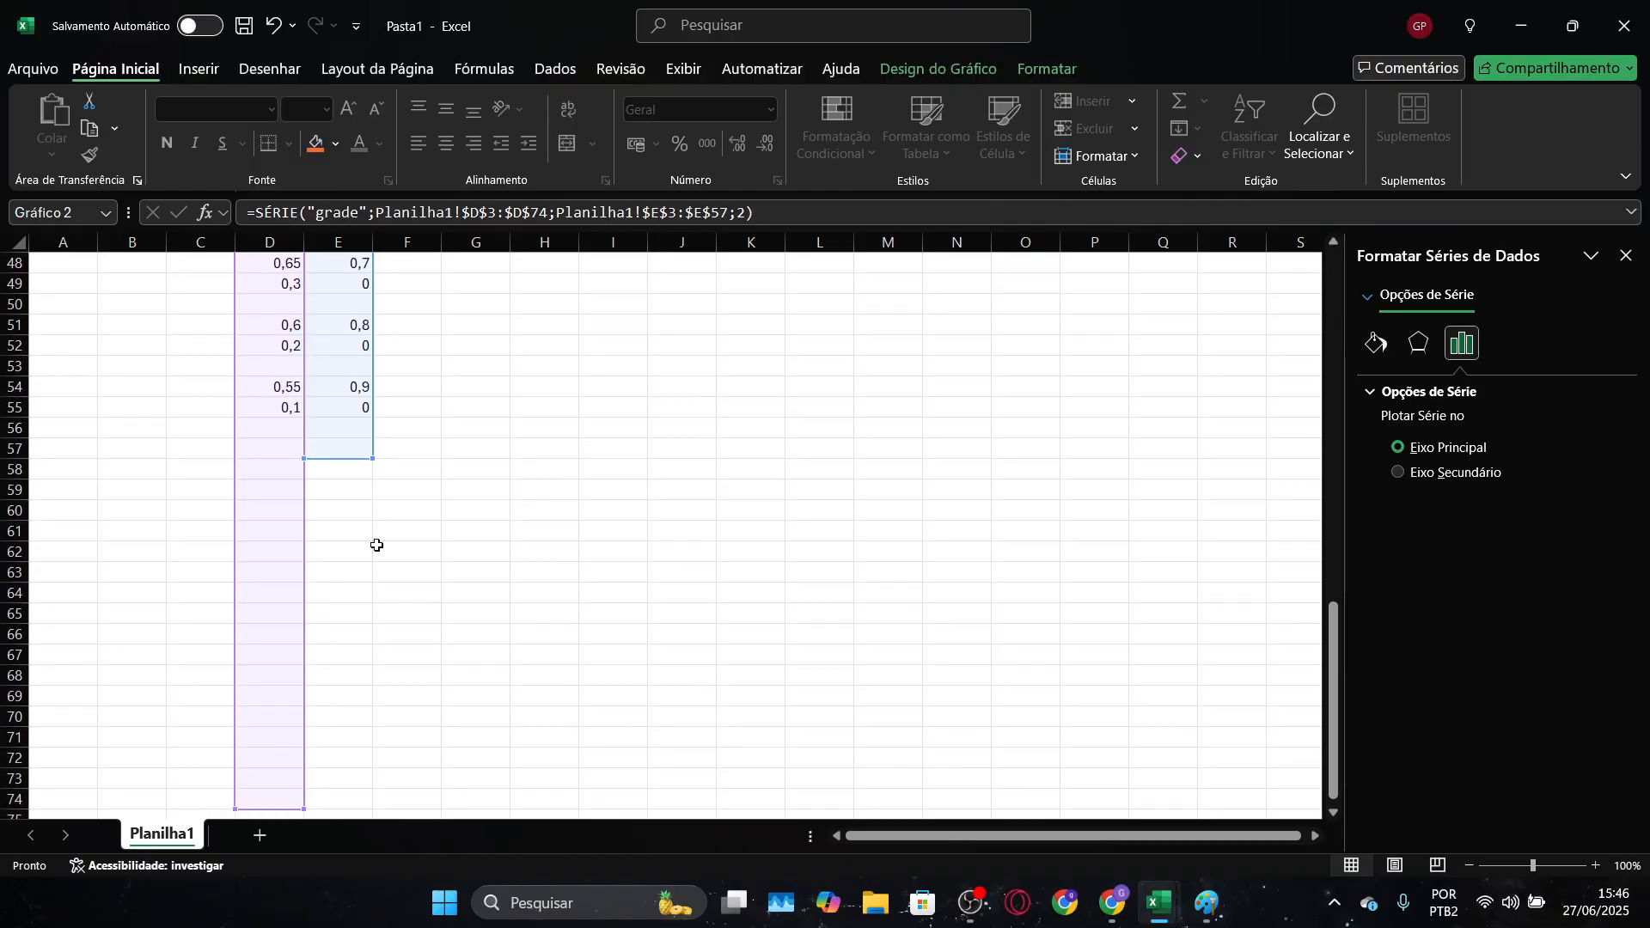
left_click_drag(372, 466, 370, 804)
scroll(616, 698, "up", 9)
scroll(615, 699, "up", 5)
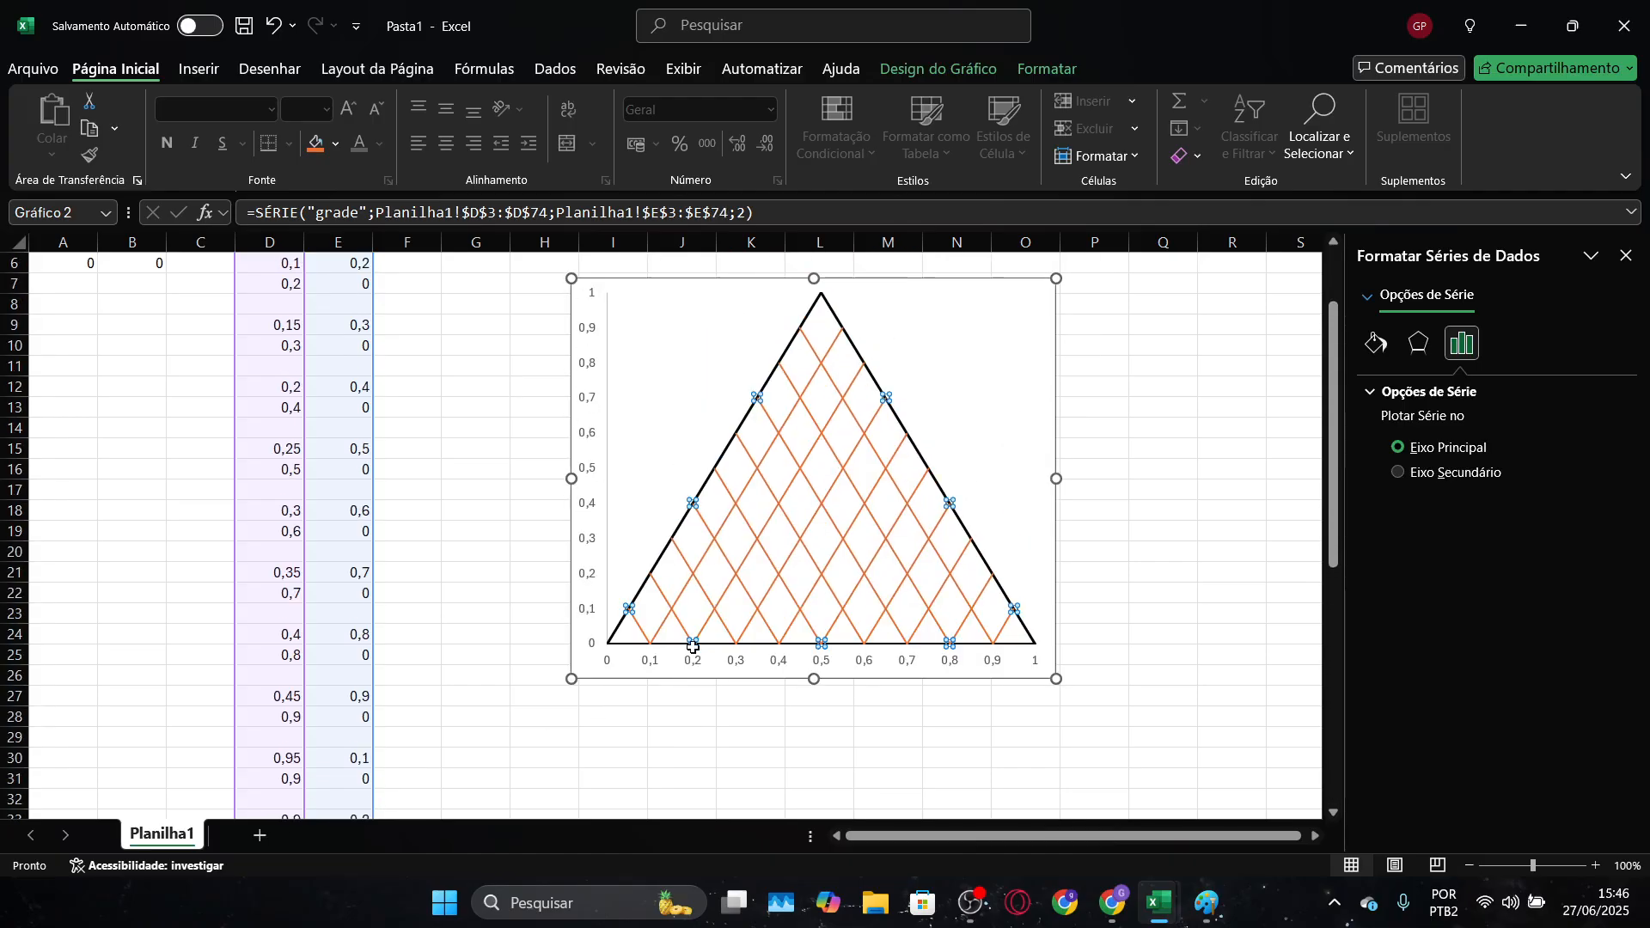
left_click(807, 348)
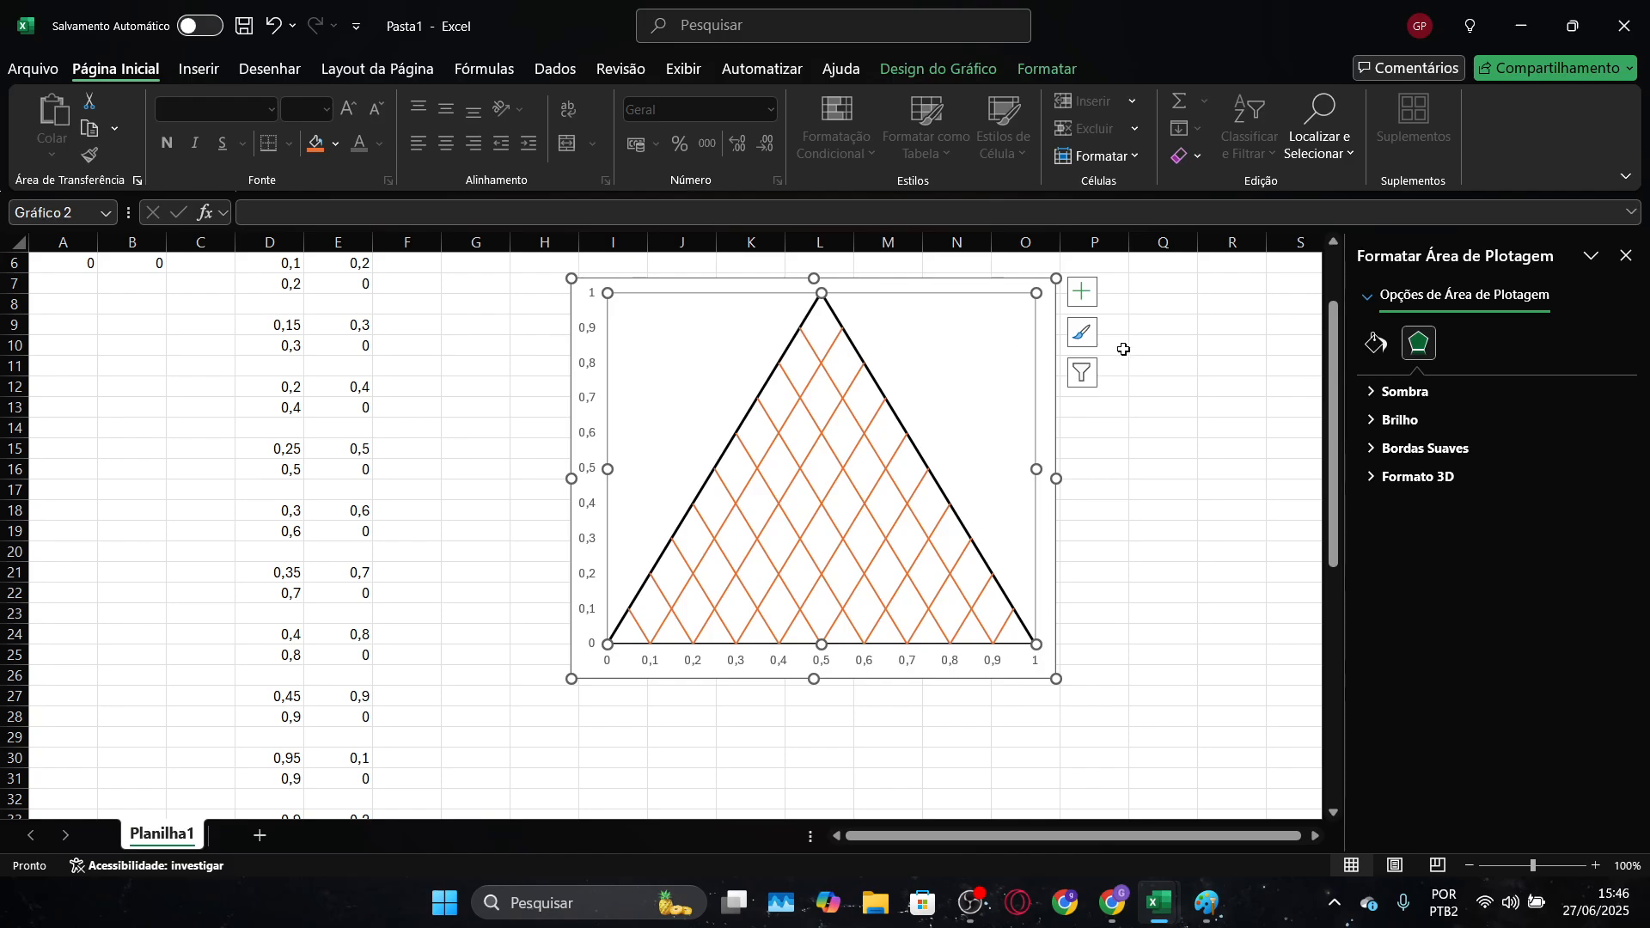
left_click(1168, 367)
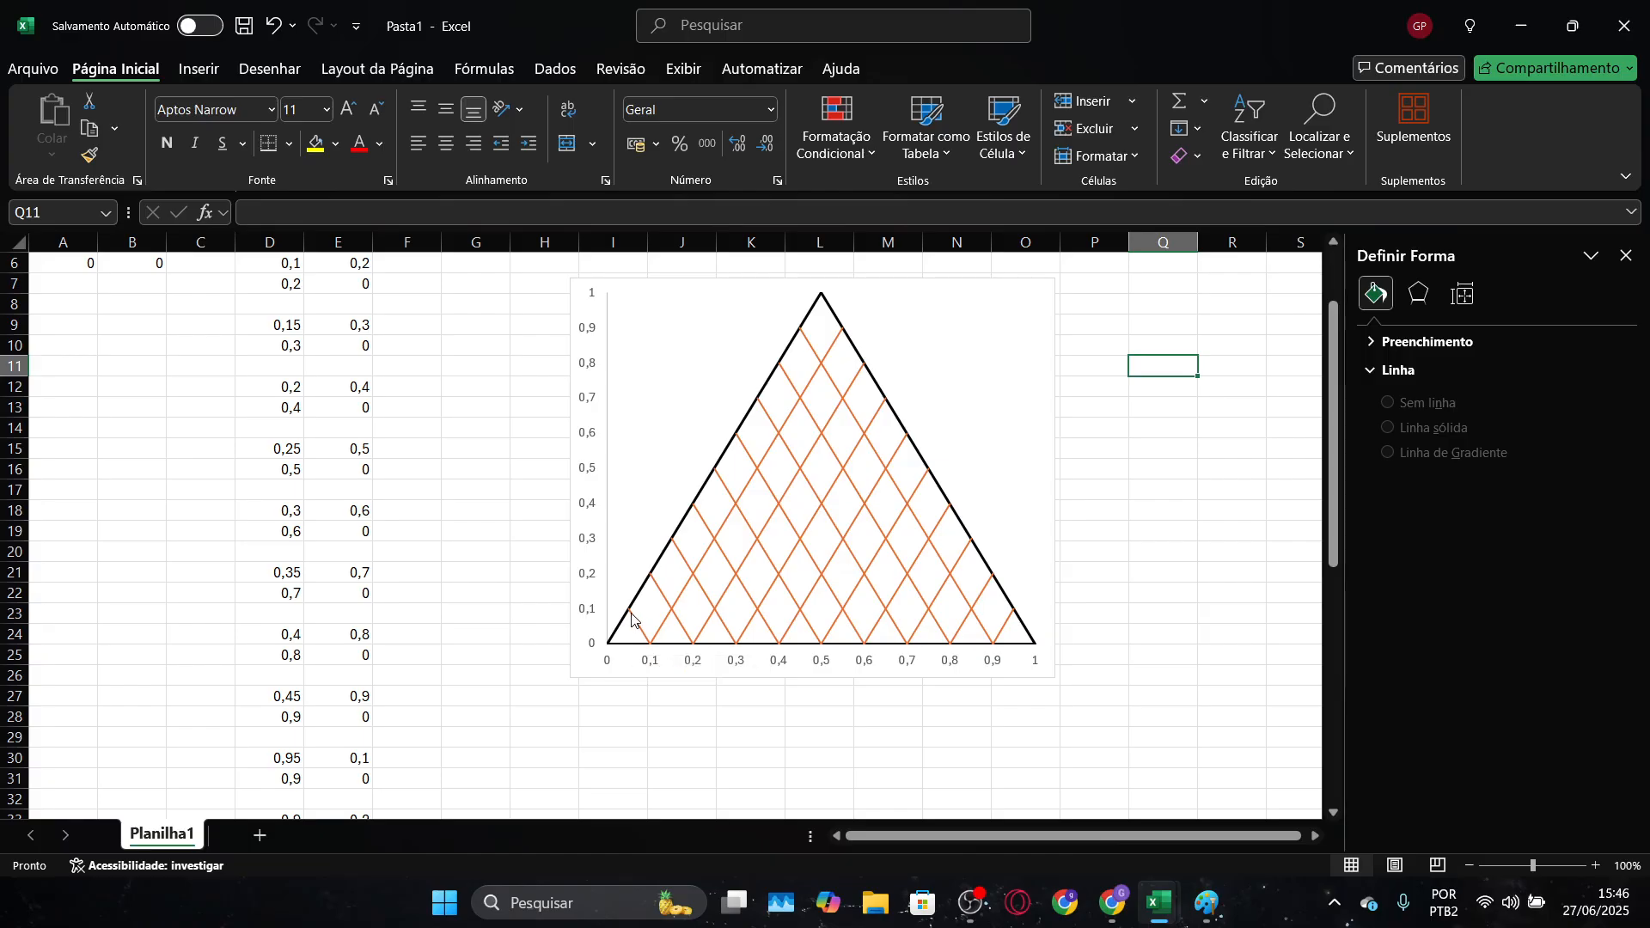
Enter the first horizontal grid line's starting point as 0,05 in D57 and 0,1 in E57, keeping row 56 blank
mouse_move(631, 616)
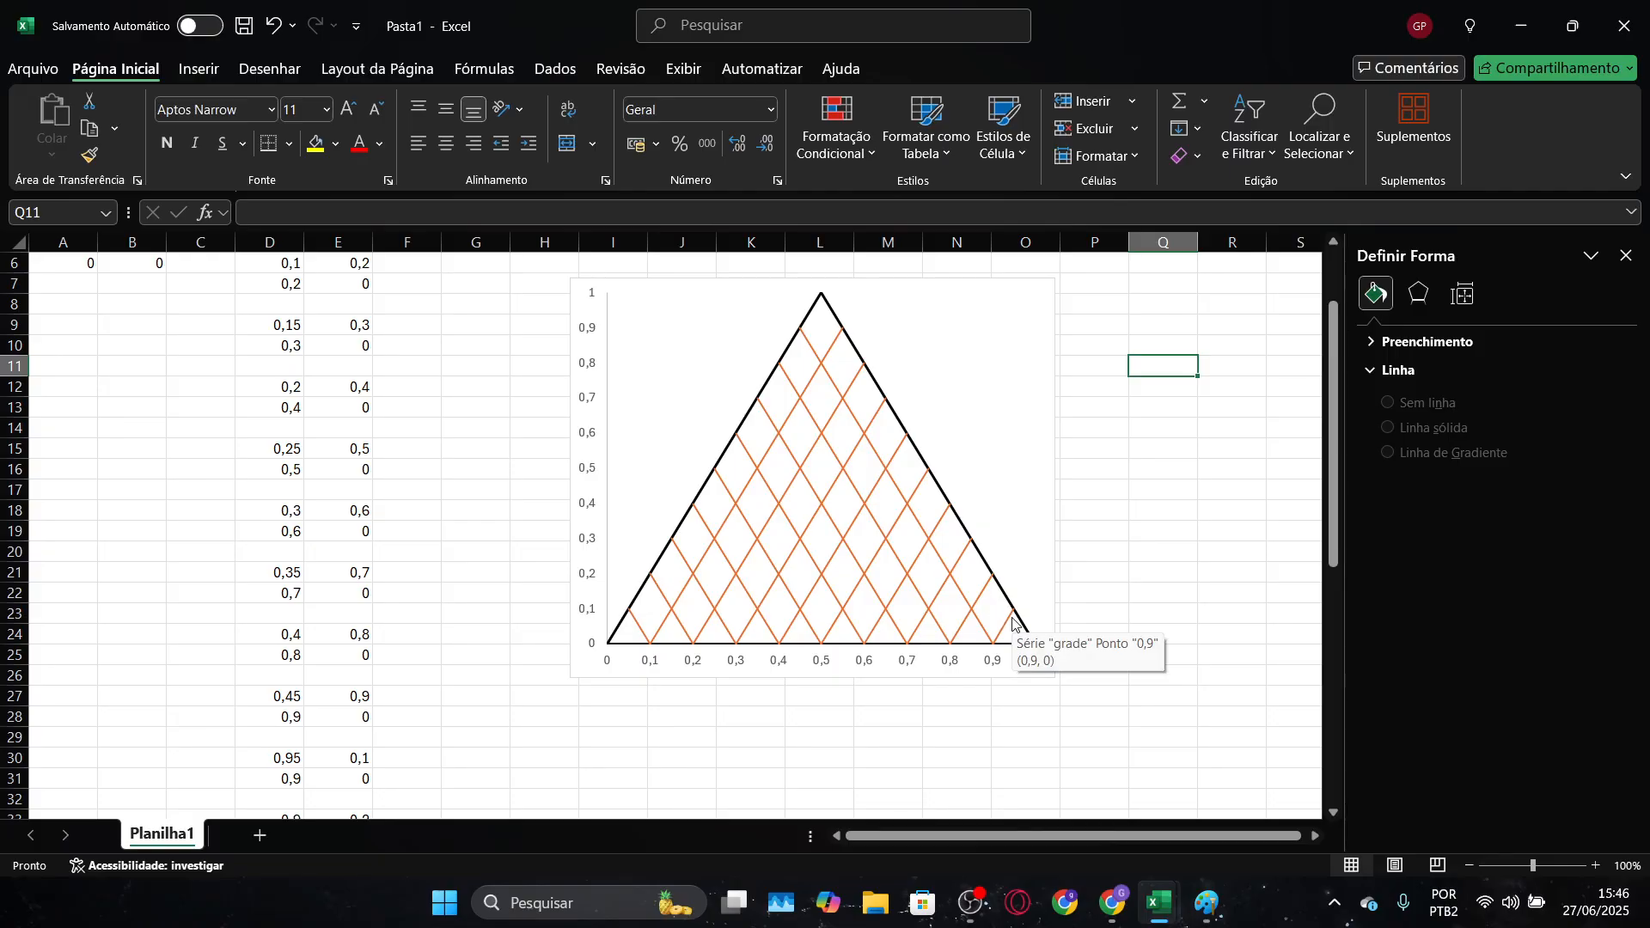
scroll(985, 615, "down", 6)
scroll(985, 616, "down", 6)
left_click(289, 571)
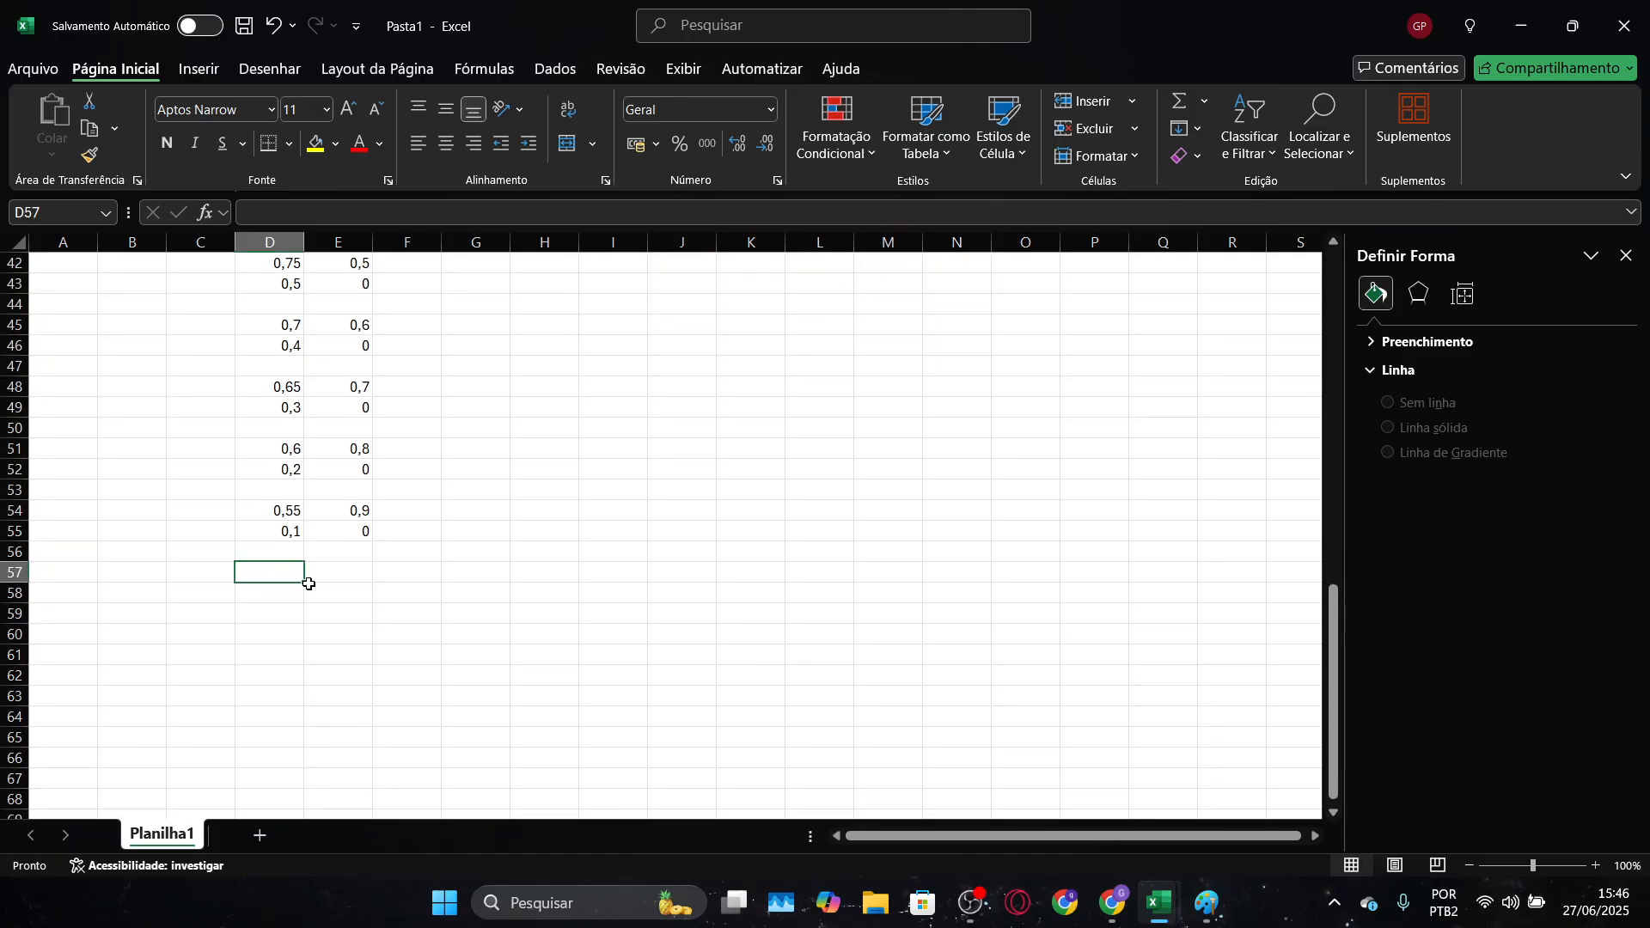
type("0,05")
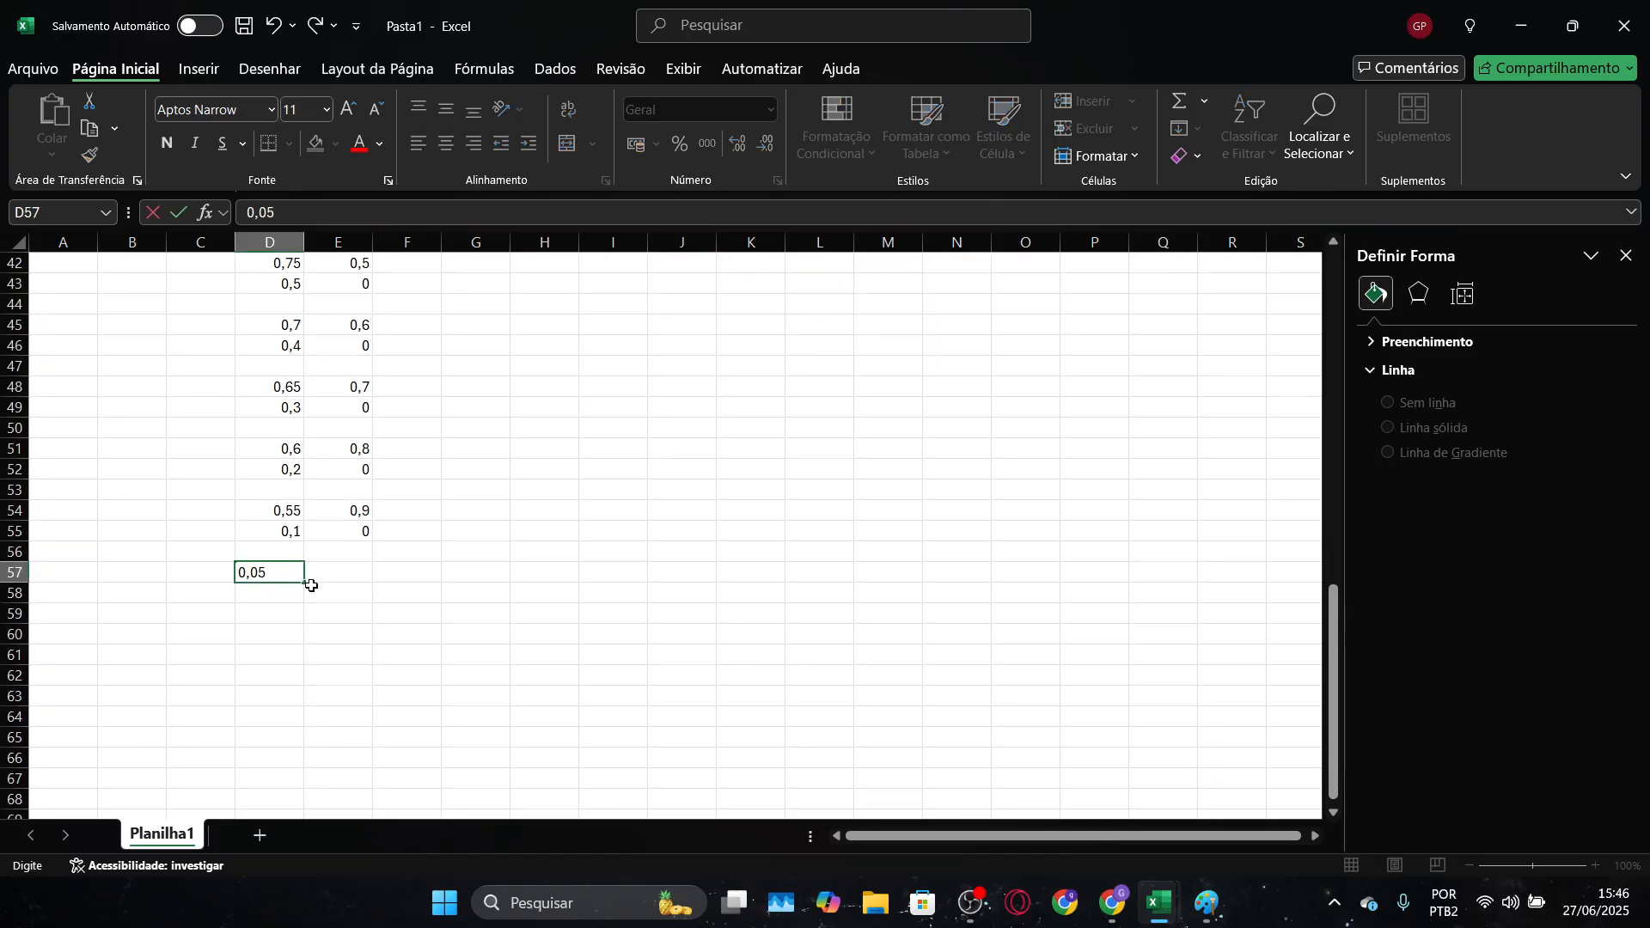
key("Tab")
type("0,1")
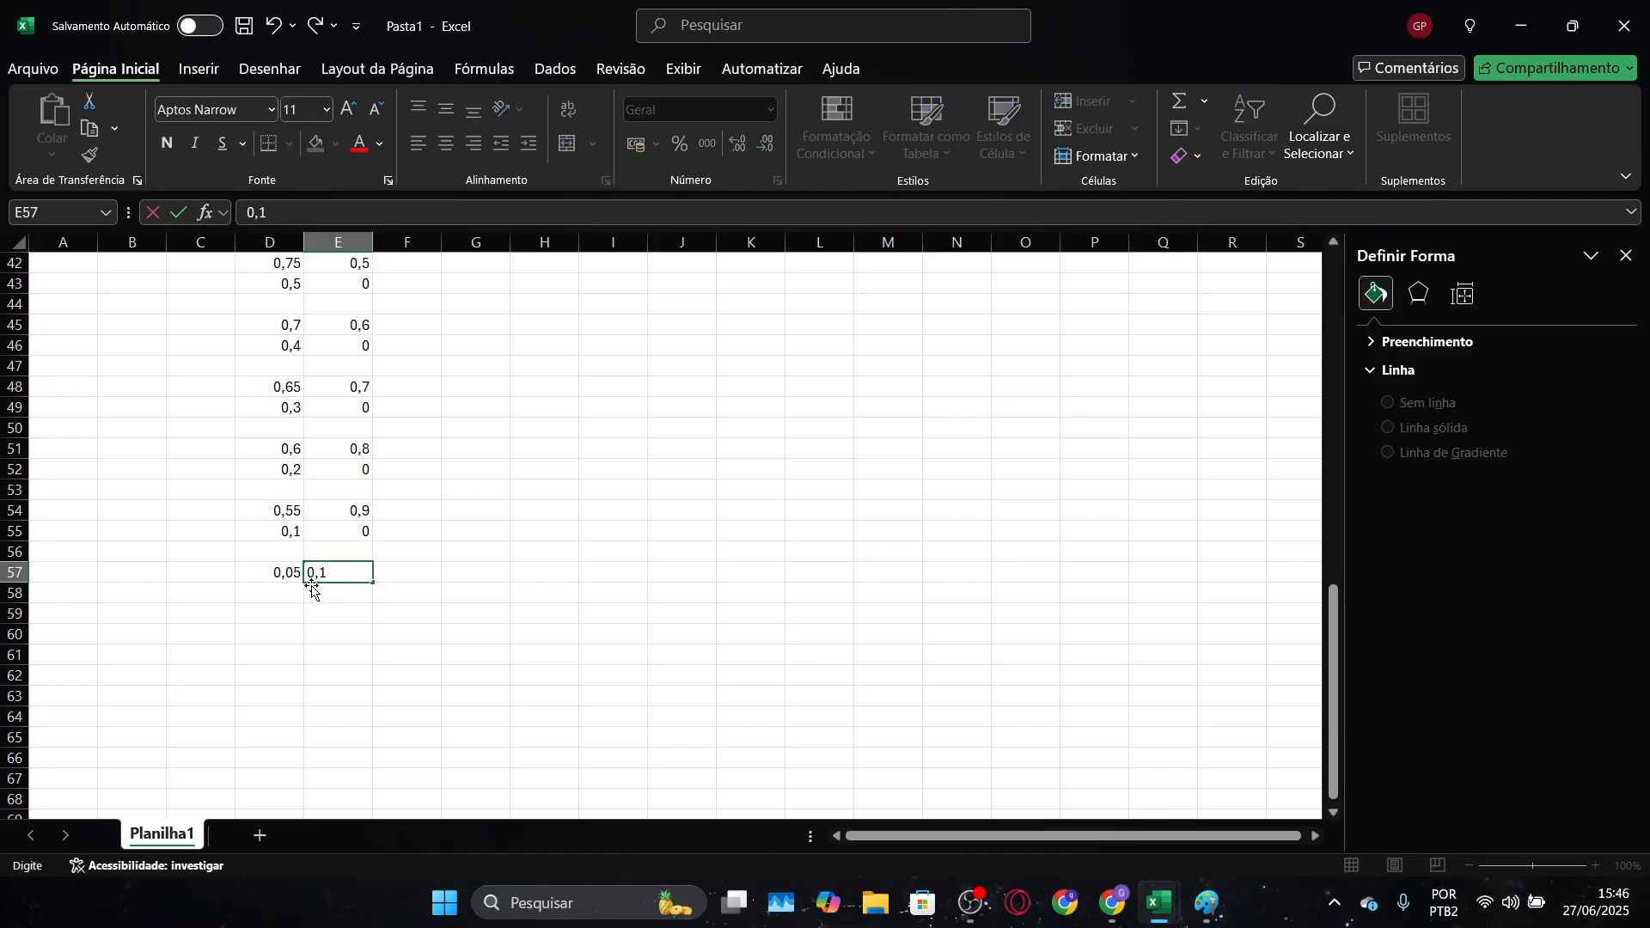
key("Return")
Enter the first horizontal grid line's end point as 0,95 in D58 and 0,1 in E58
type("0")
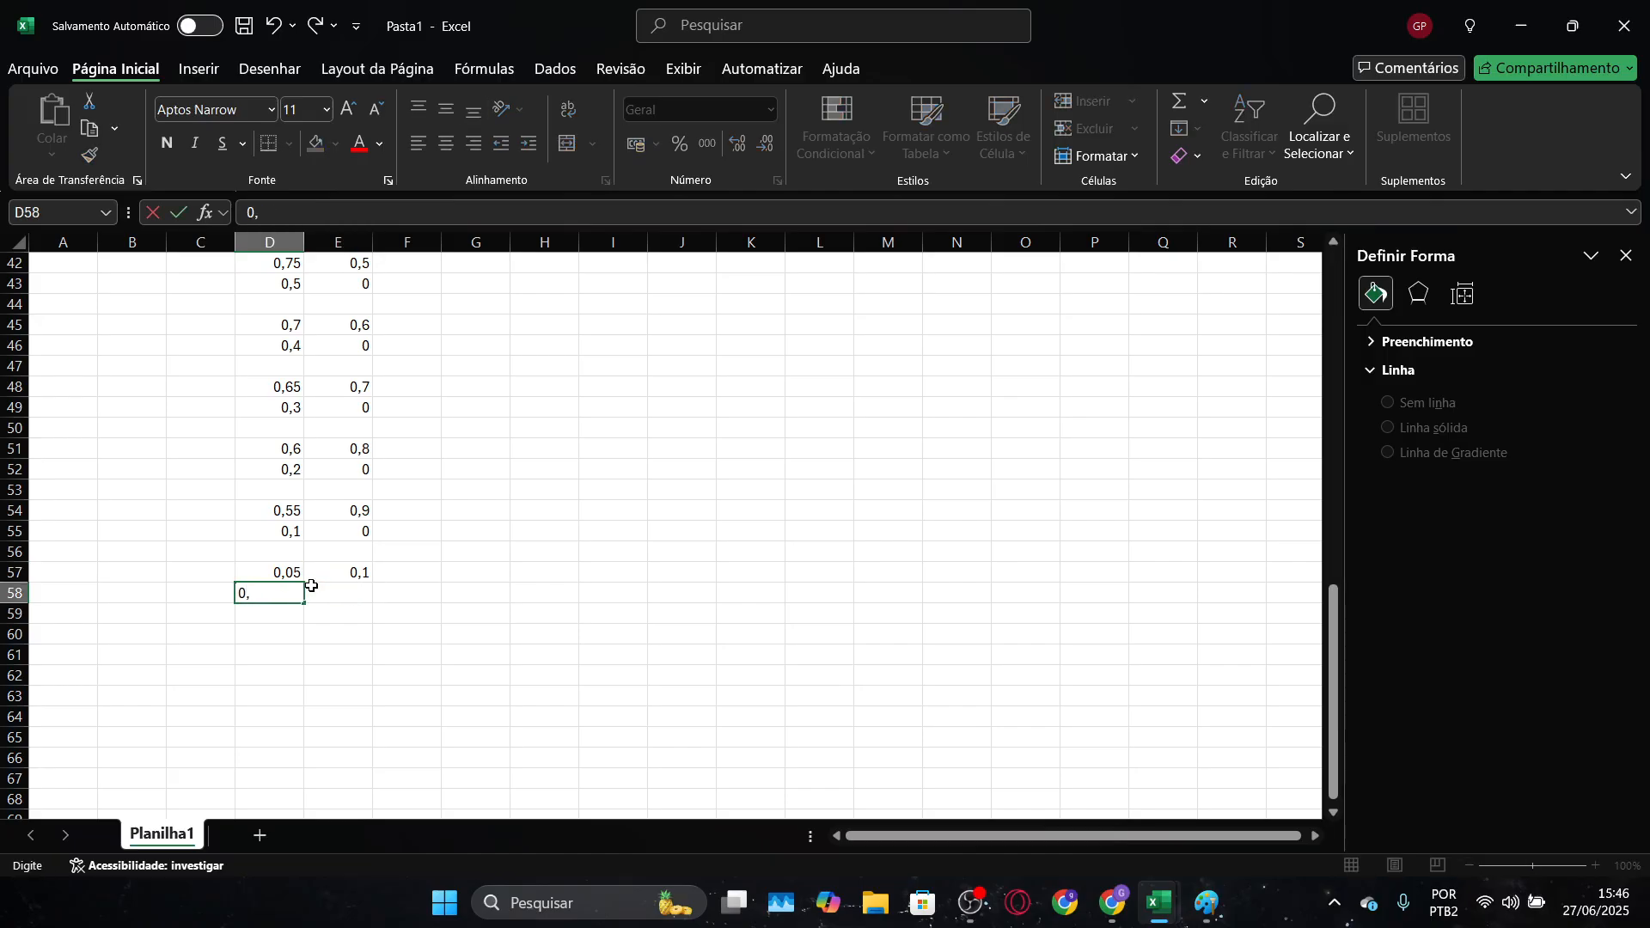
type(",95")
key("Tab")
type("0,1")
key("Return")
Enter the second horizontal grid line's starting point as 0,1 in D61 and 0,2 in E61, keeping rows 59 and 60 blank
scroll(317, 577, "up", 10)
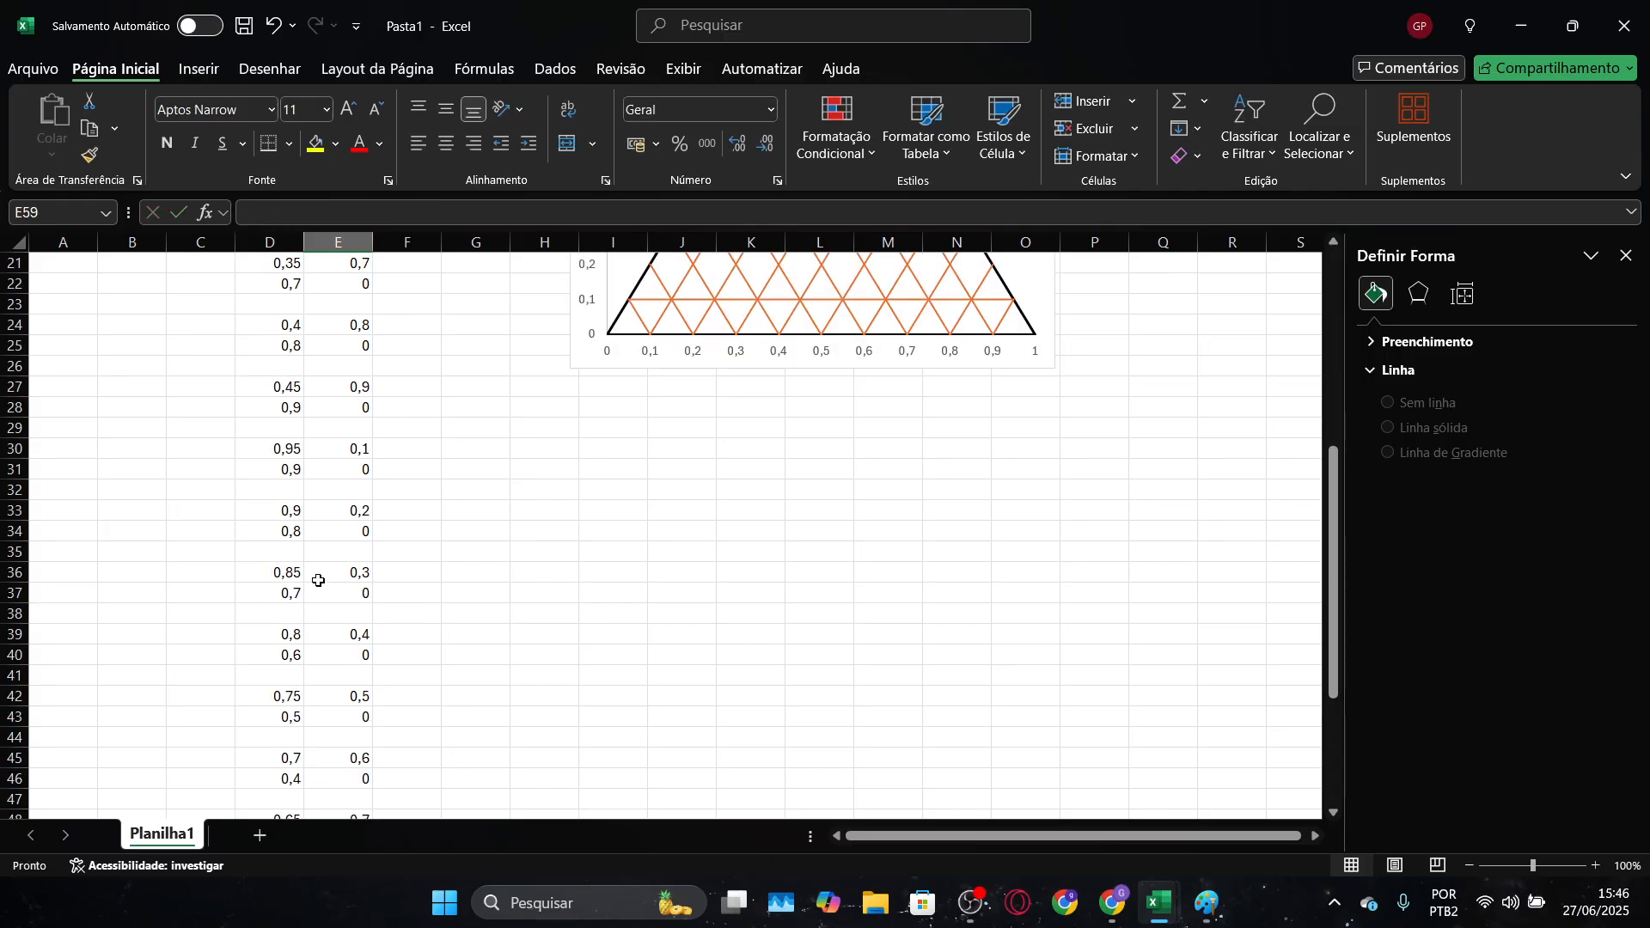
scroll(874, 533, "down", 10)
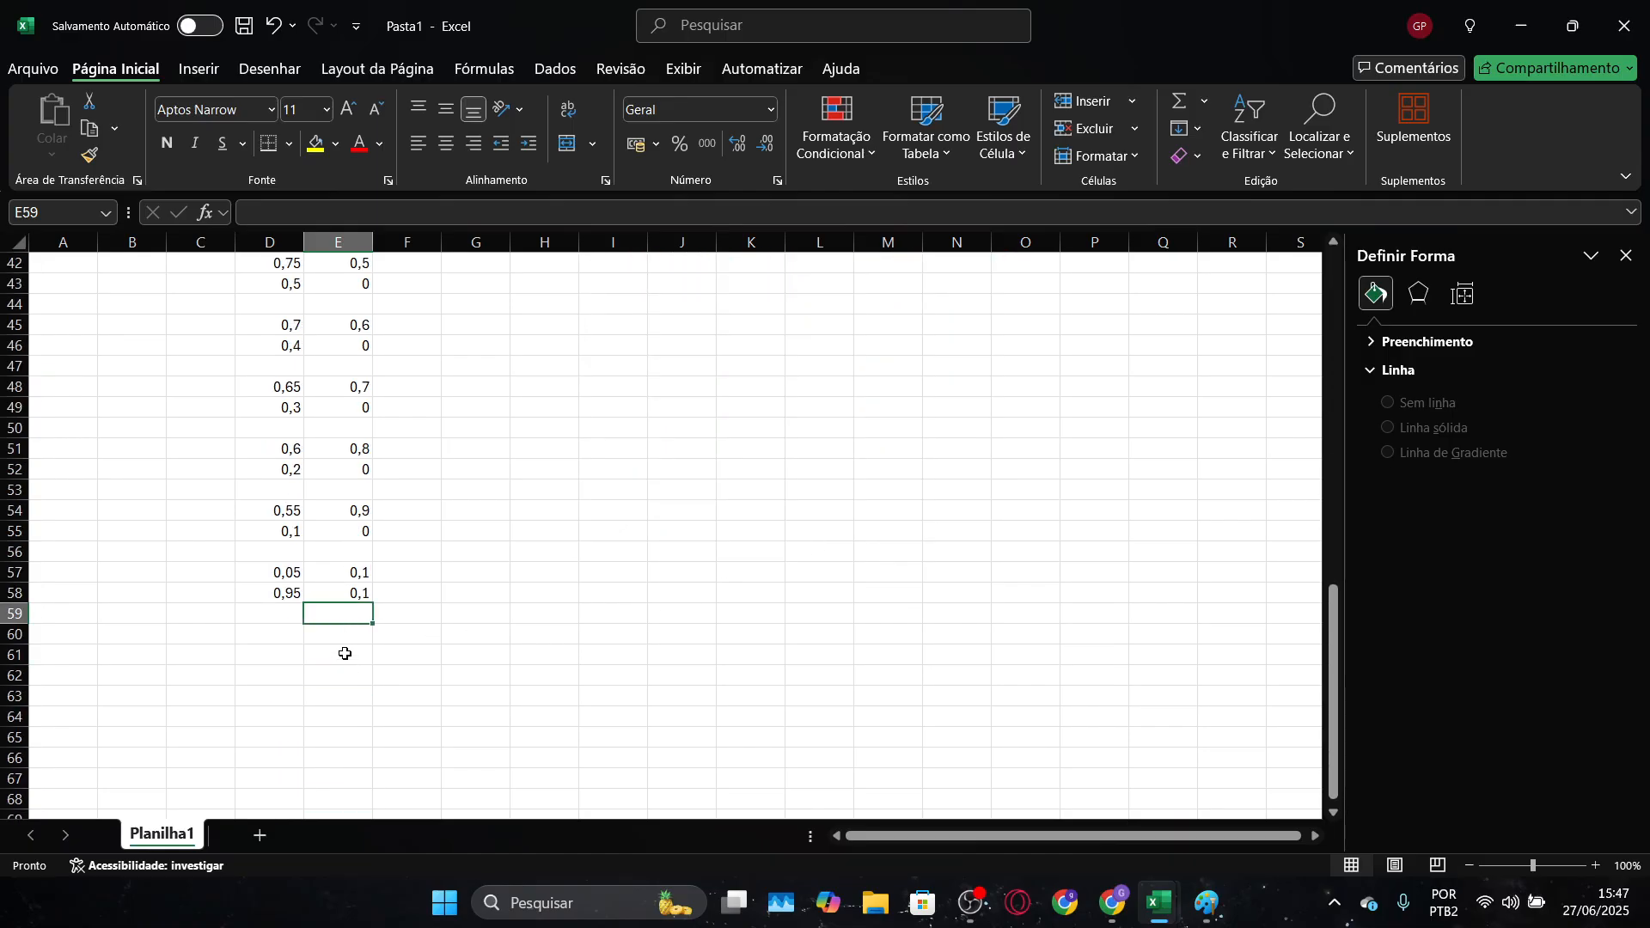
left_click(283, 653)
type("0,1")
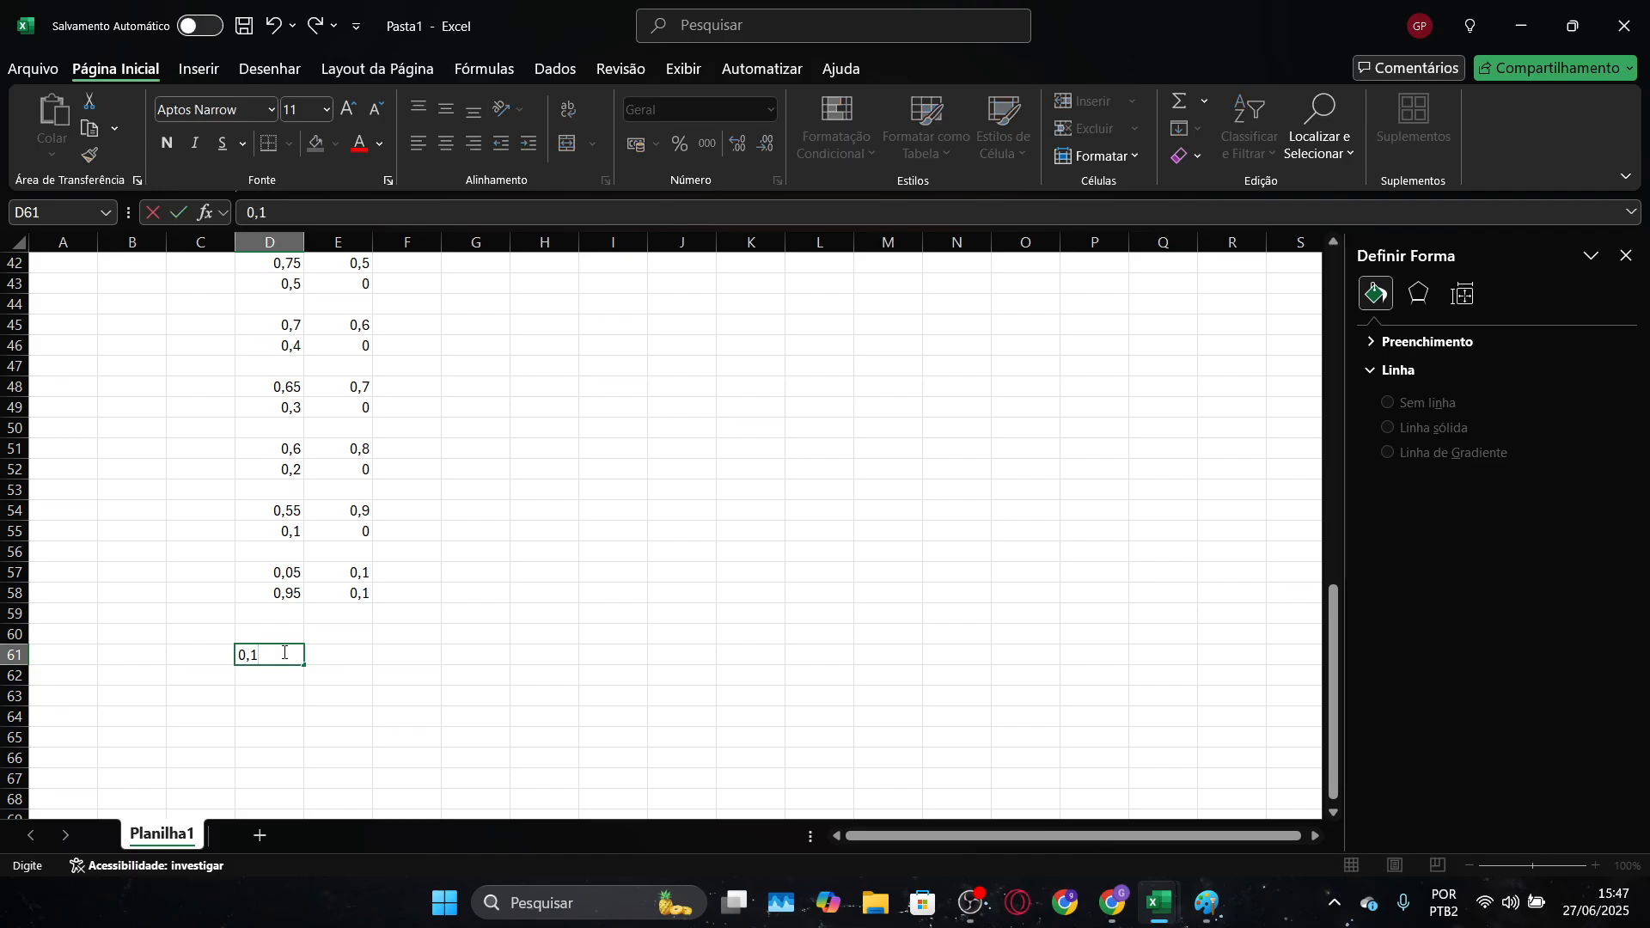
key("Tab")
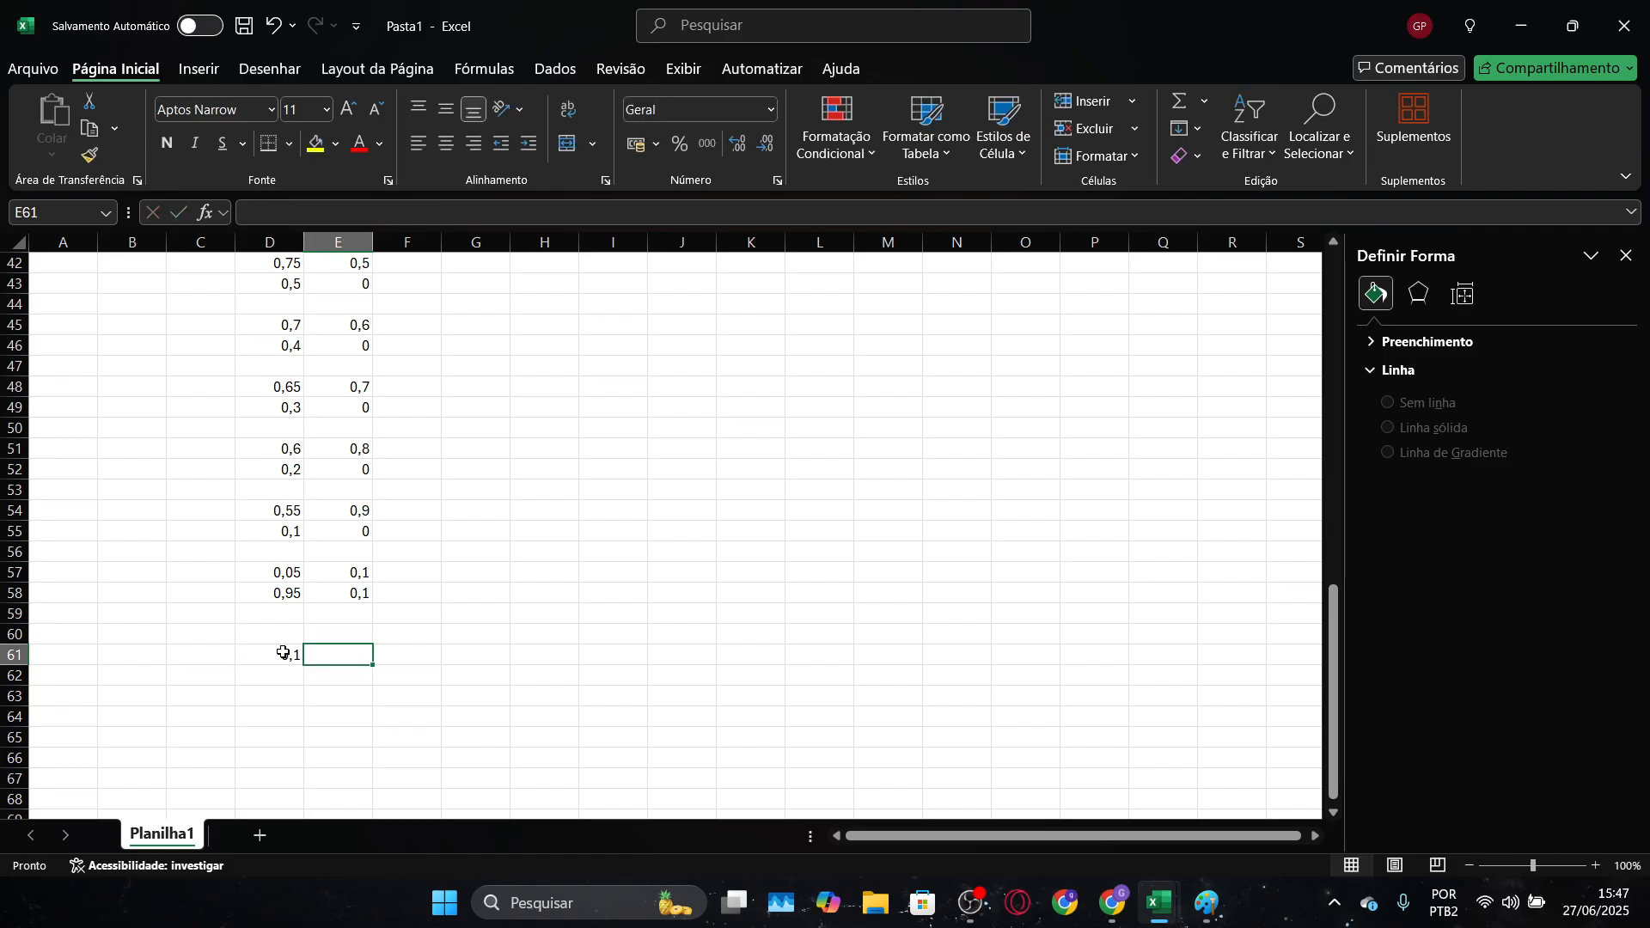
type("0,2")
key("Return")
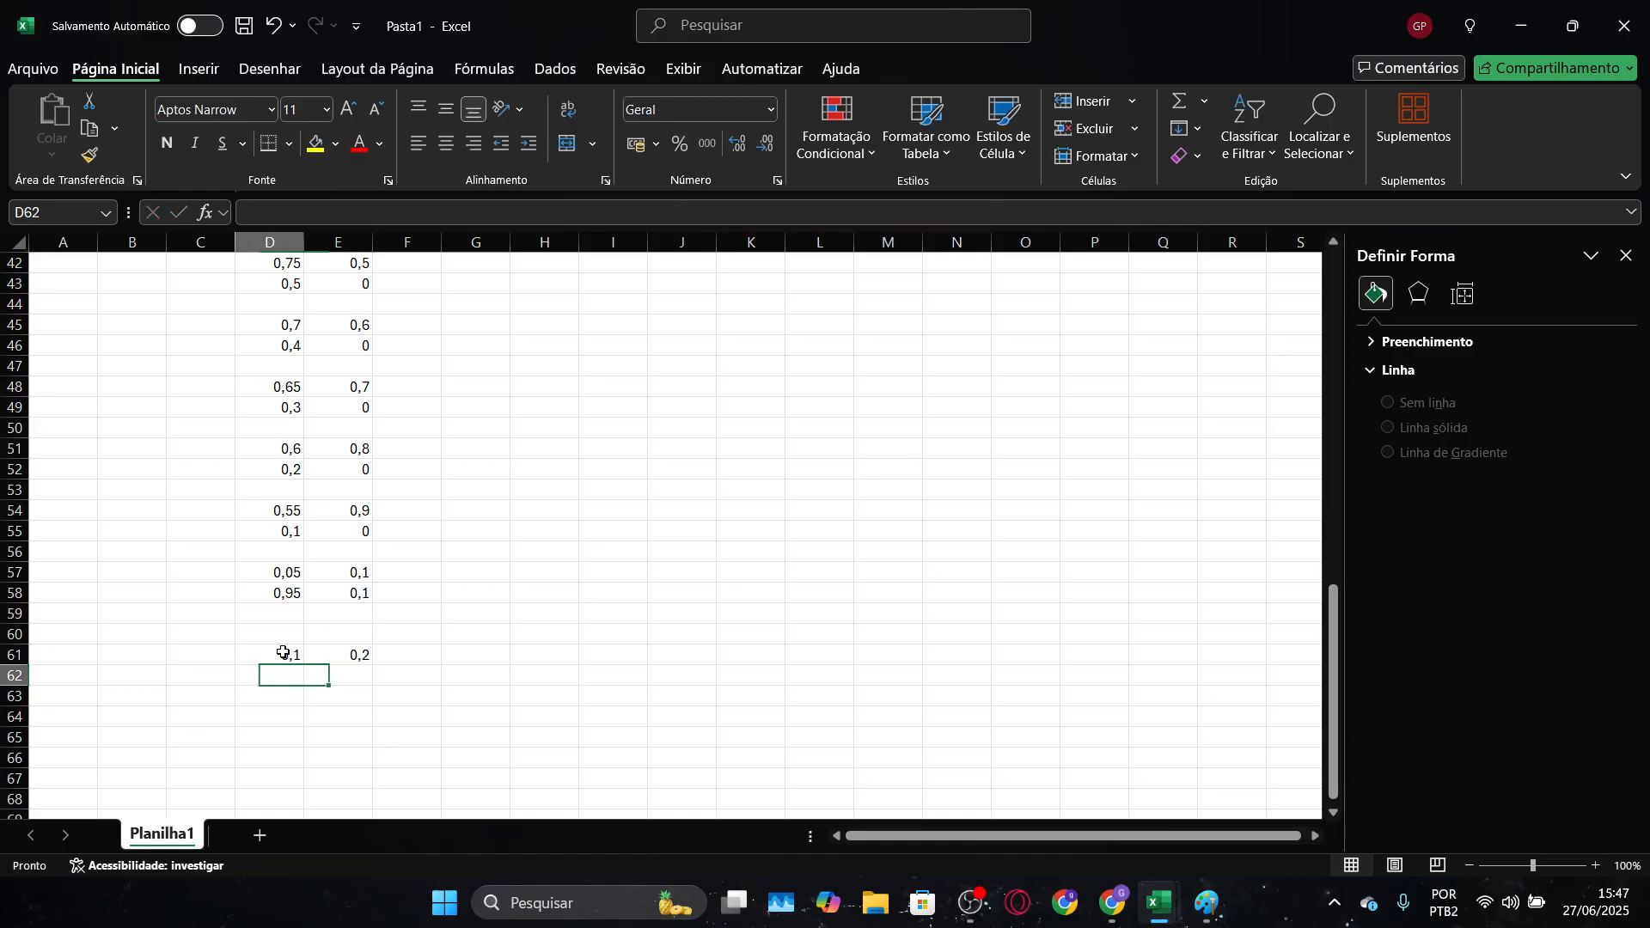
Enter the second horizontal grid line's end point as 0,9 in D62 and 0,2 in E62
type("0,9")
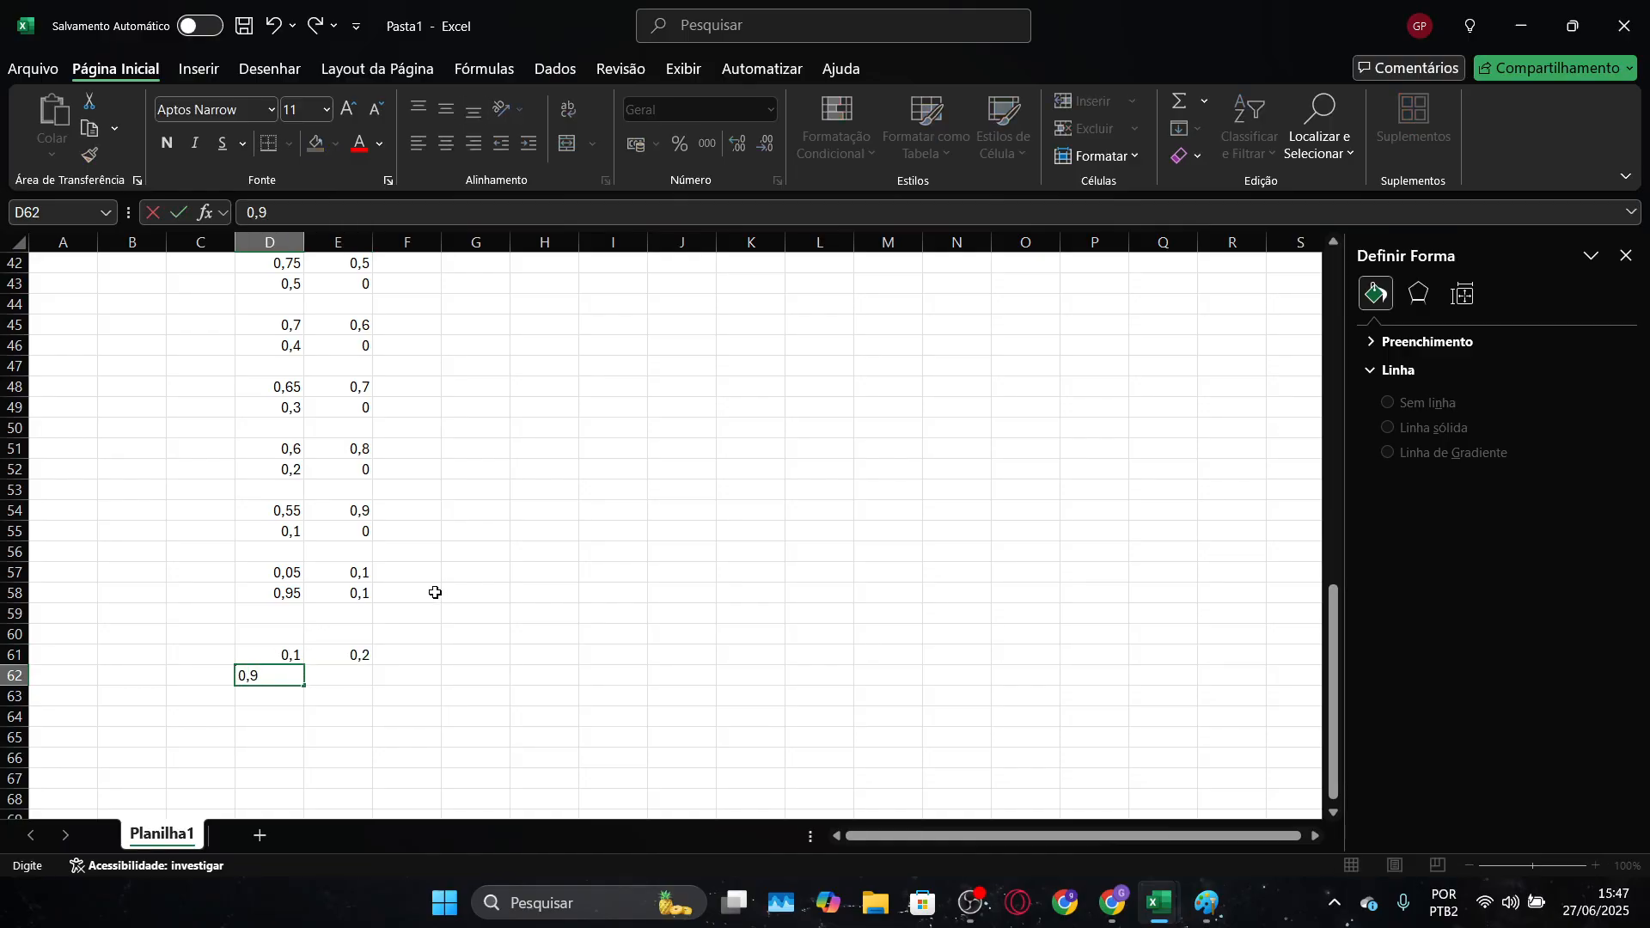
key("Tab")
type("0,")
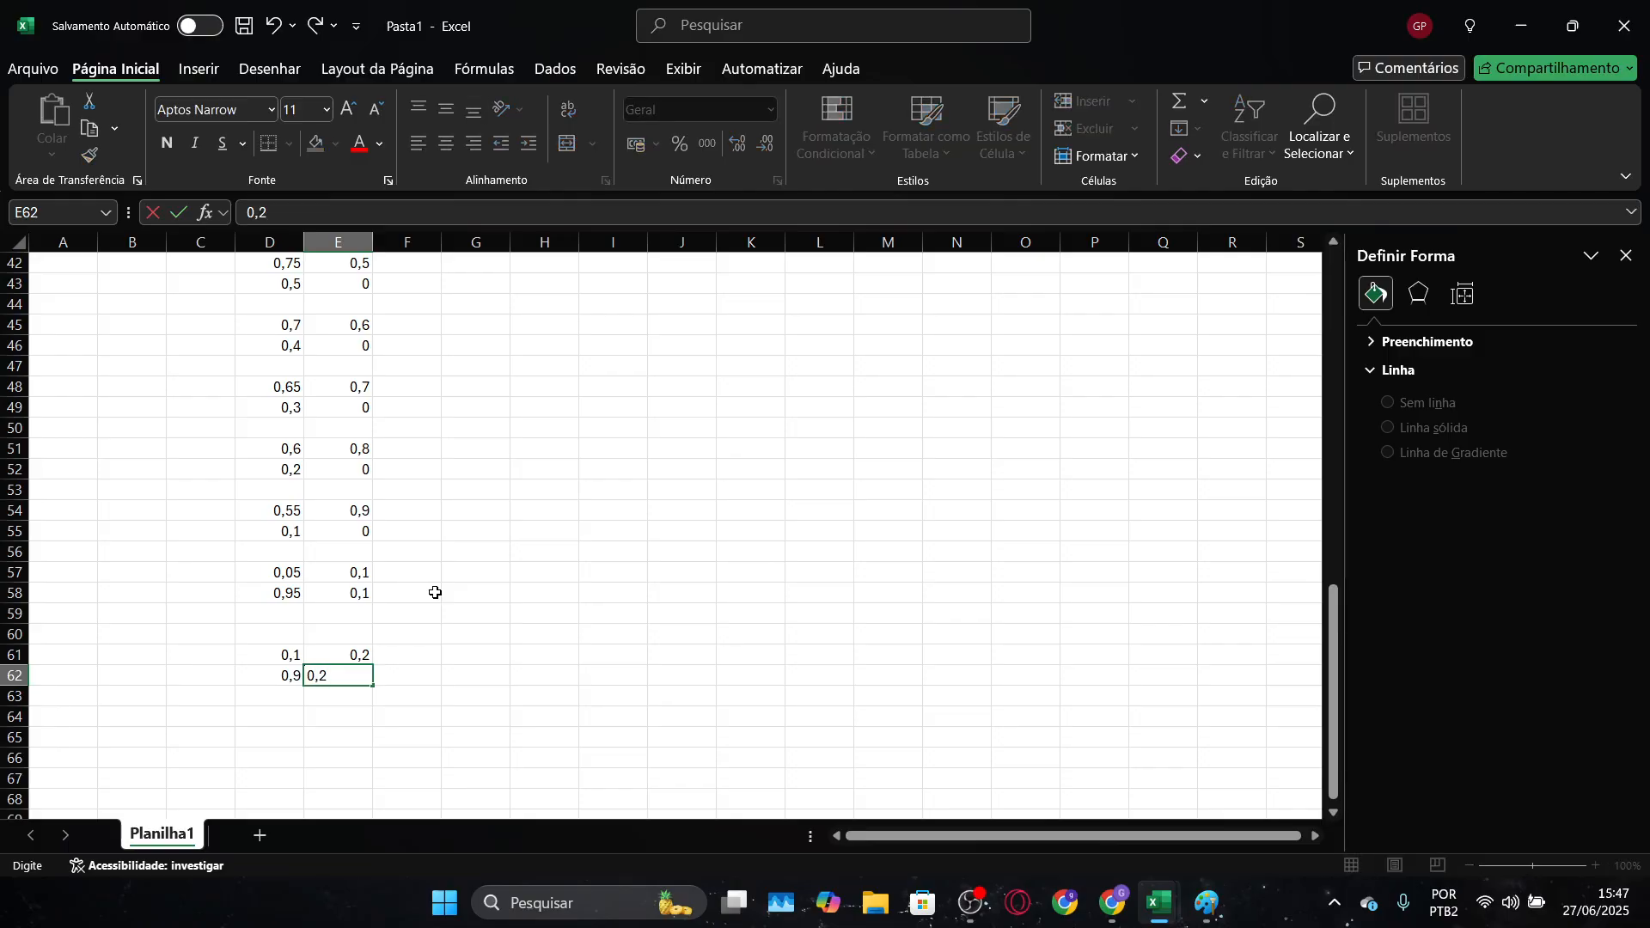
type("2")
key("Return")
Enter the third horizontal grid line's starting point as 0,15 in D64 and 0,3 in E64, keeping row 63 blank
scroll(435, 591, "up", 9)
scroll(435, 591, "down", 2)
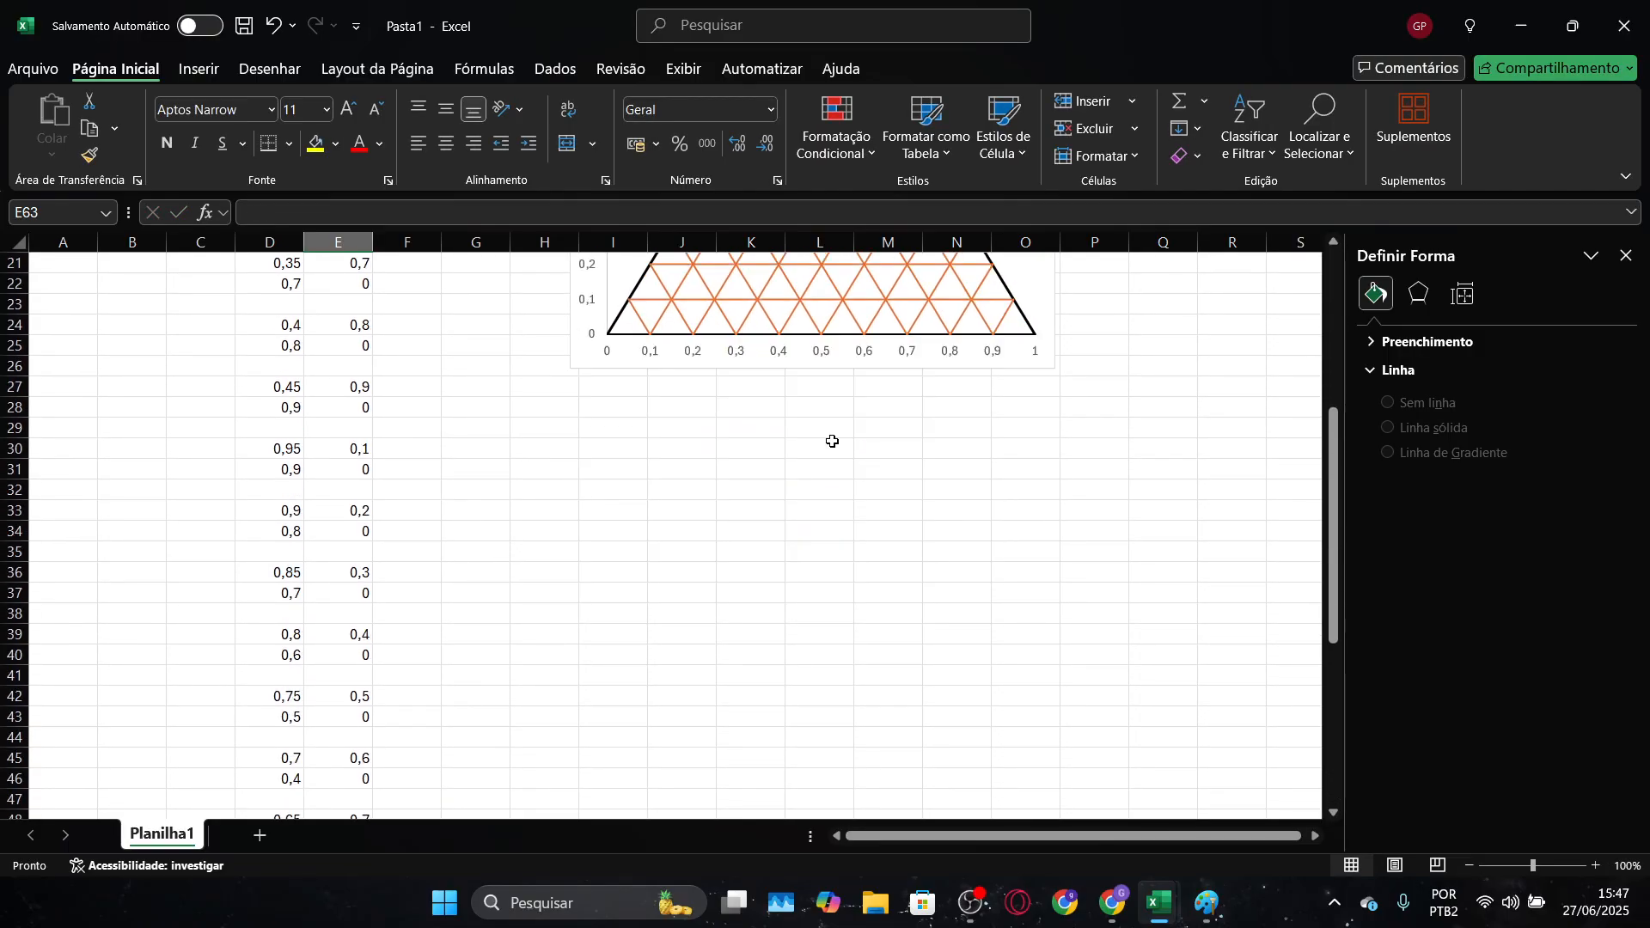
scroll(832, 441, "down", 11)
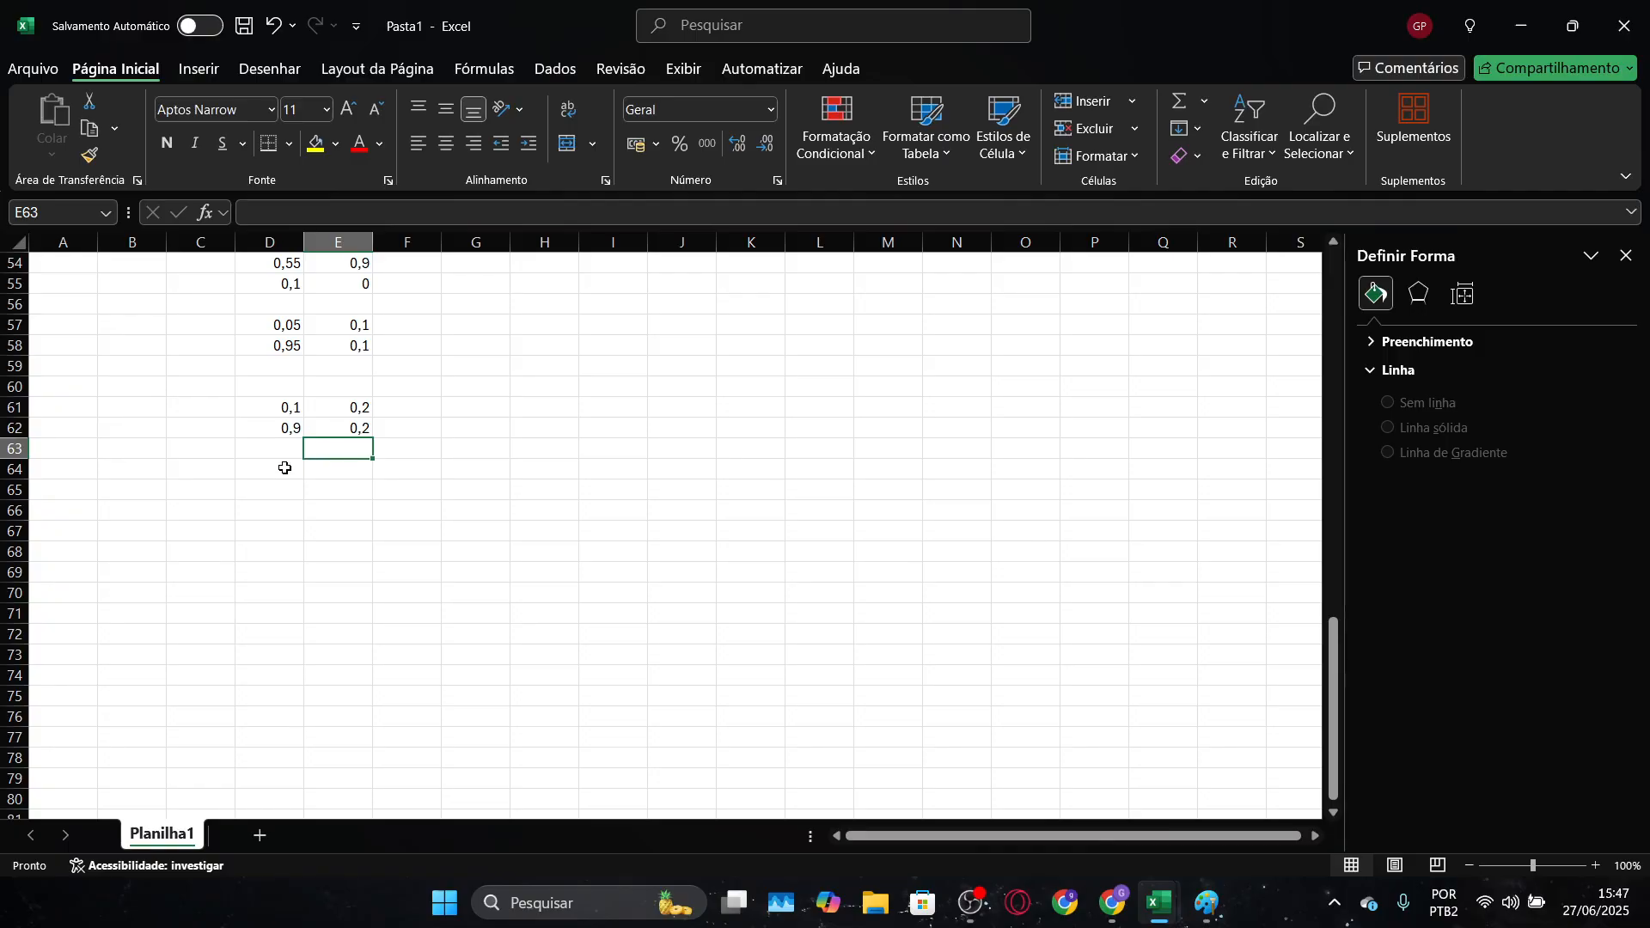
left_click(285, 469)
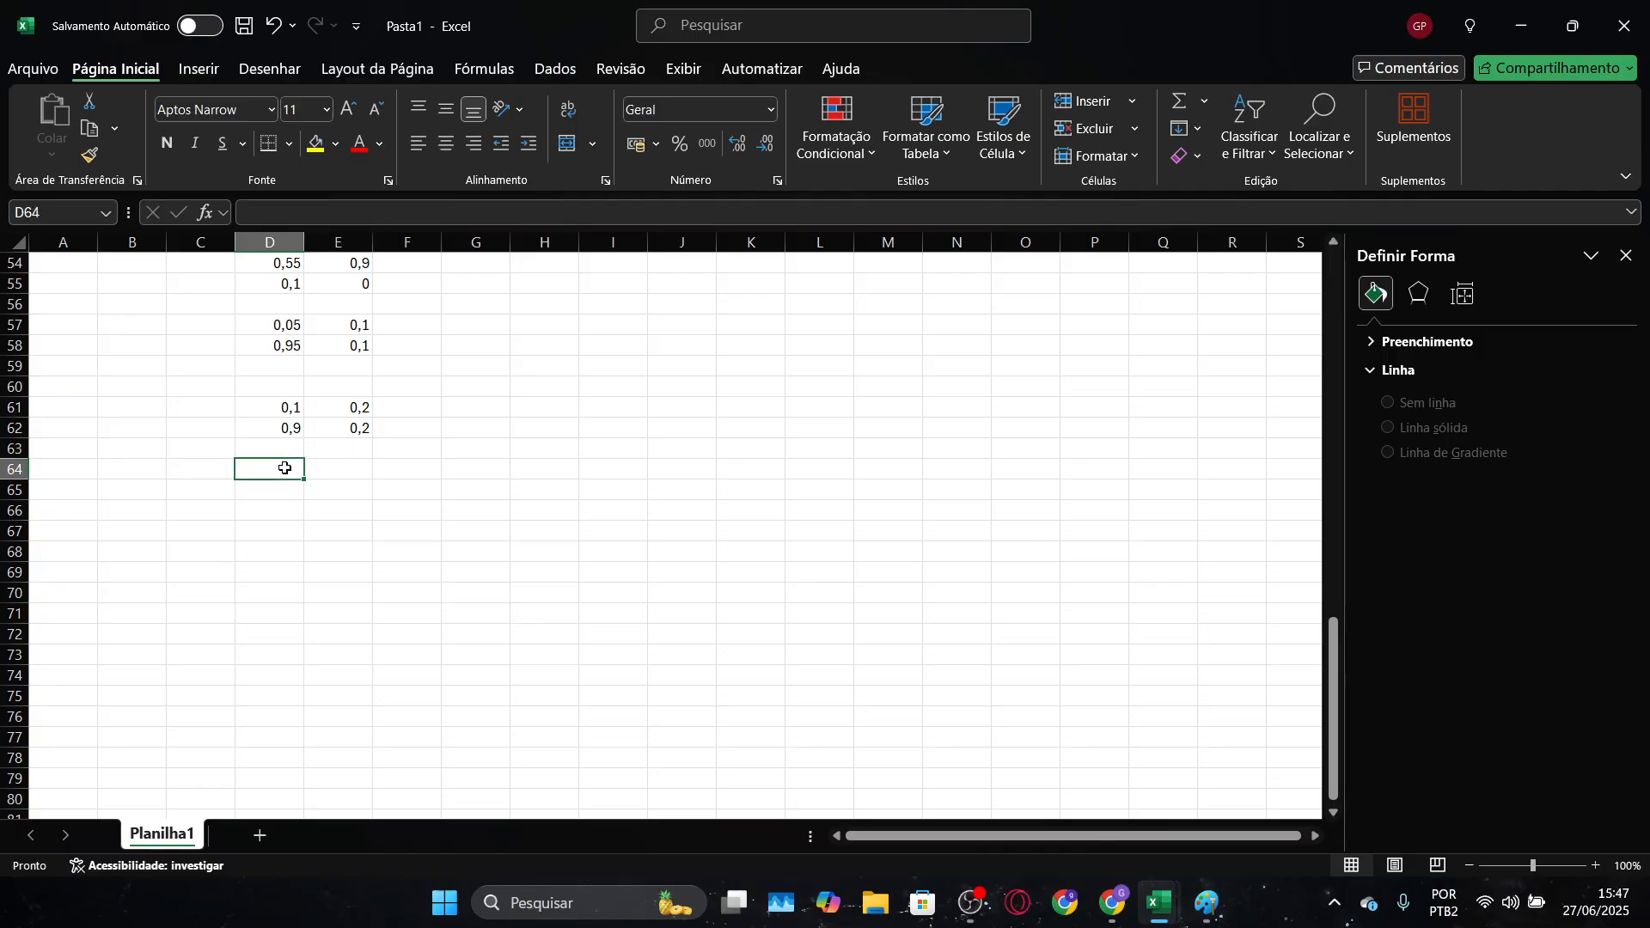
type("0,15")
key("Tab")
type("03")
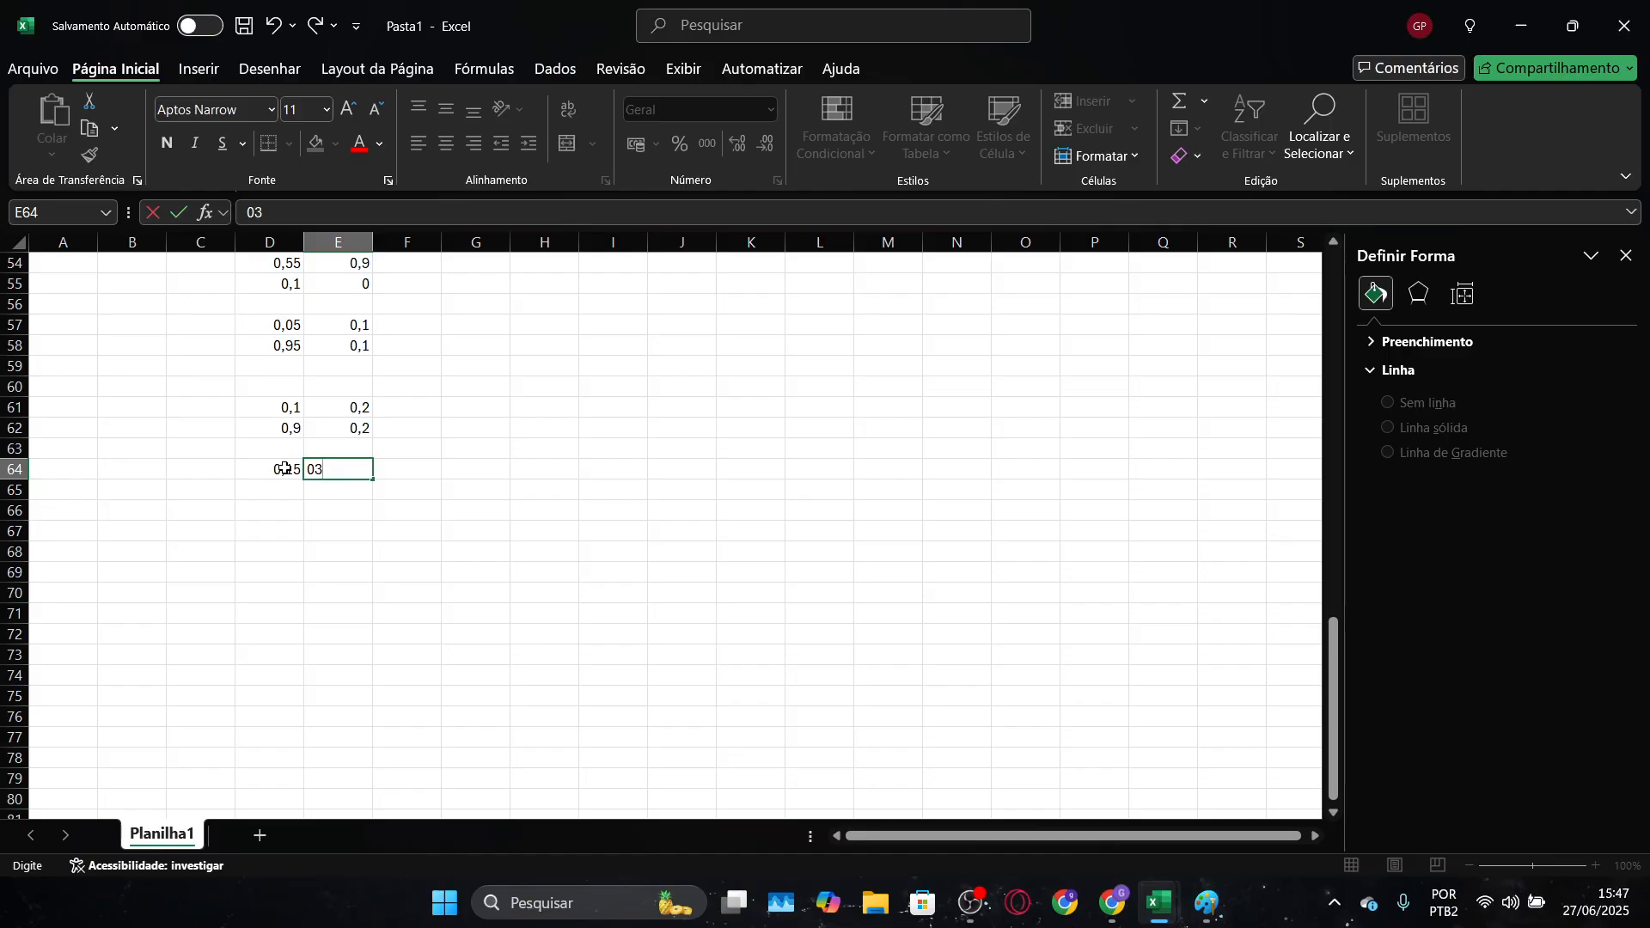
key("Return")
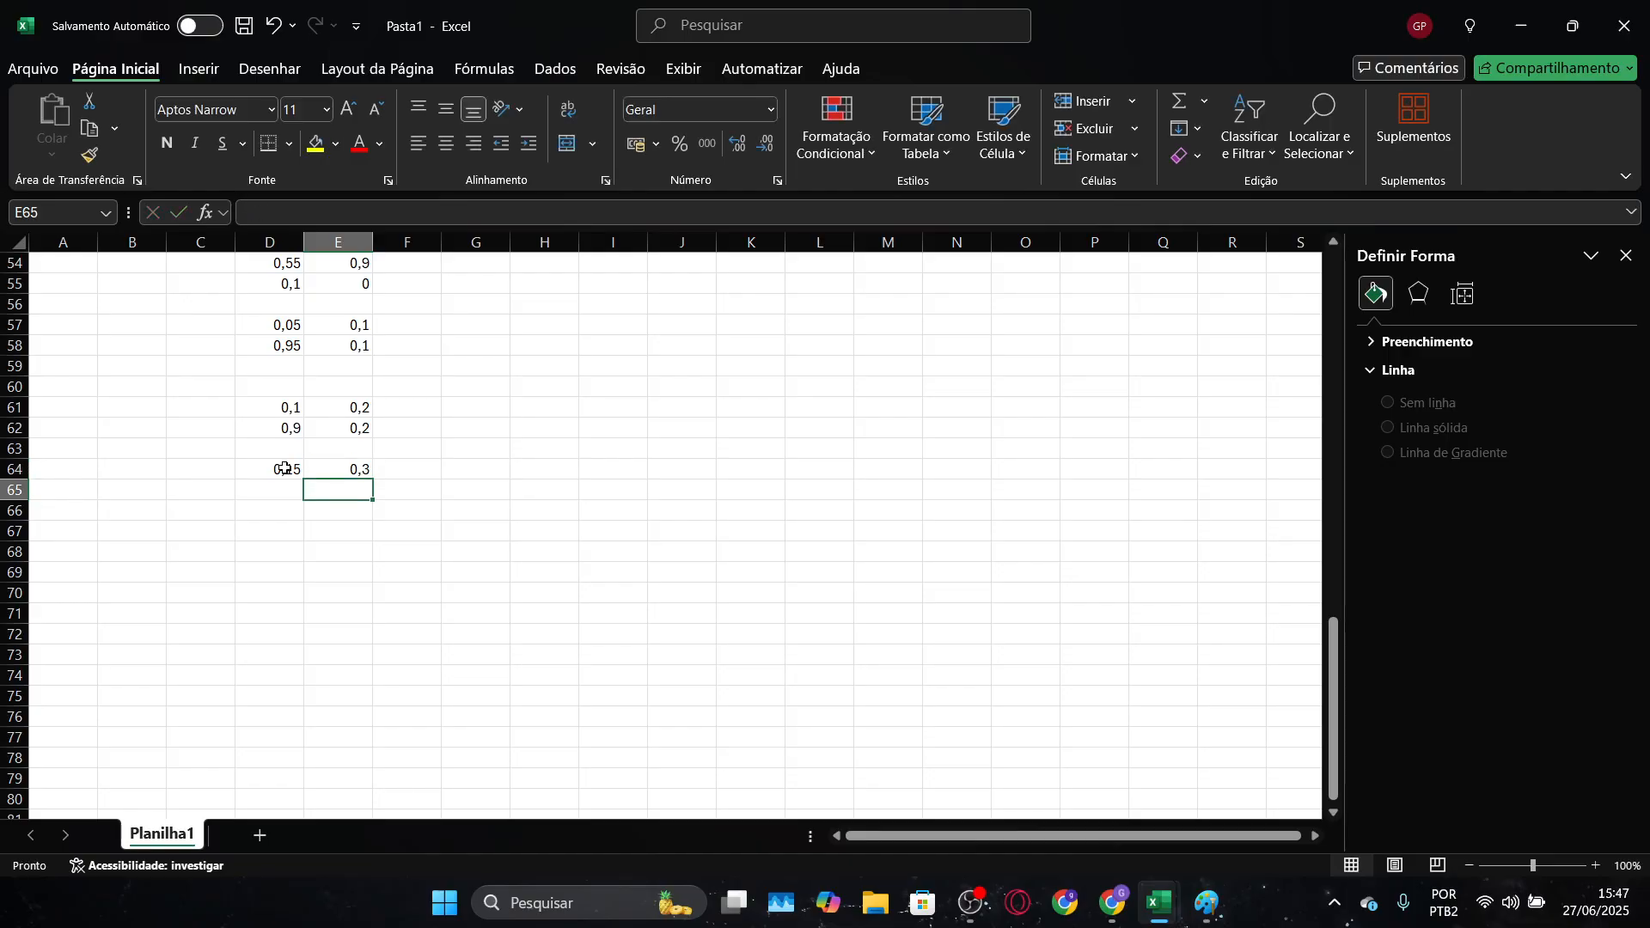
Enter the third horizontal grid line's end point as 0,85 in D65 and 0,3 in E65
type("0,3")
key("shift+Tab")
type("0")
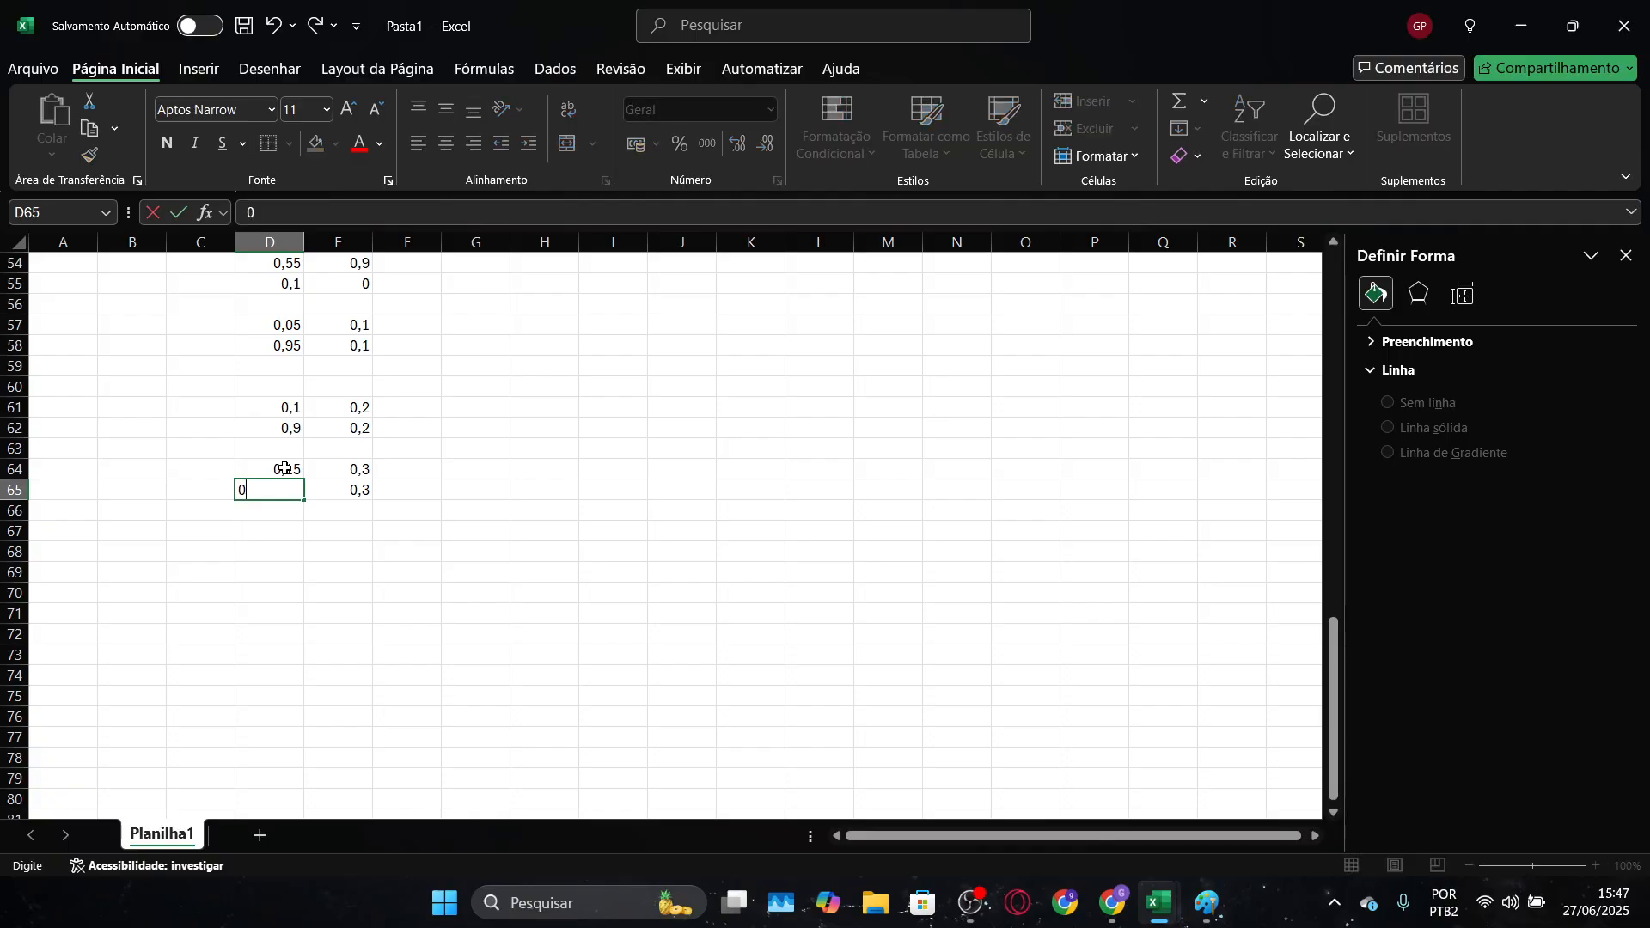
type(",85")
key("Return")
key("Return")
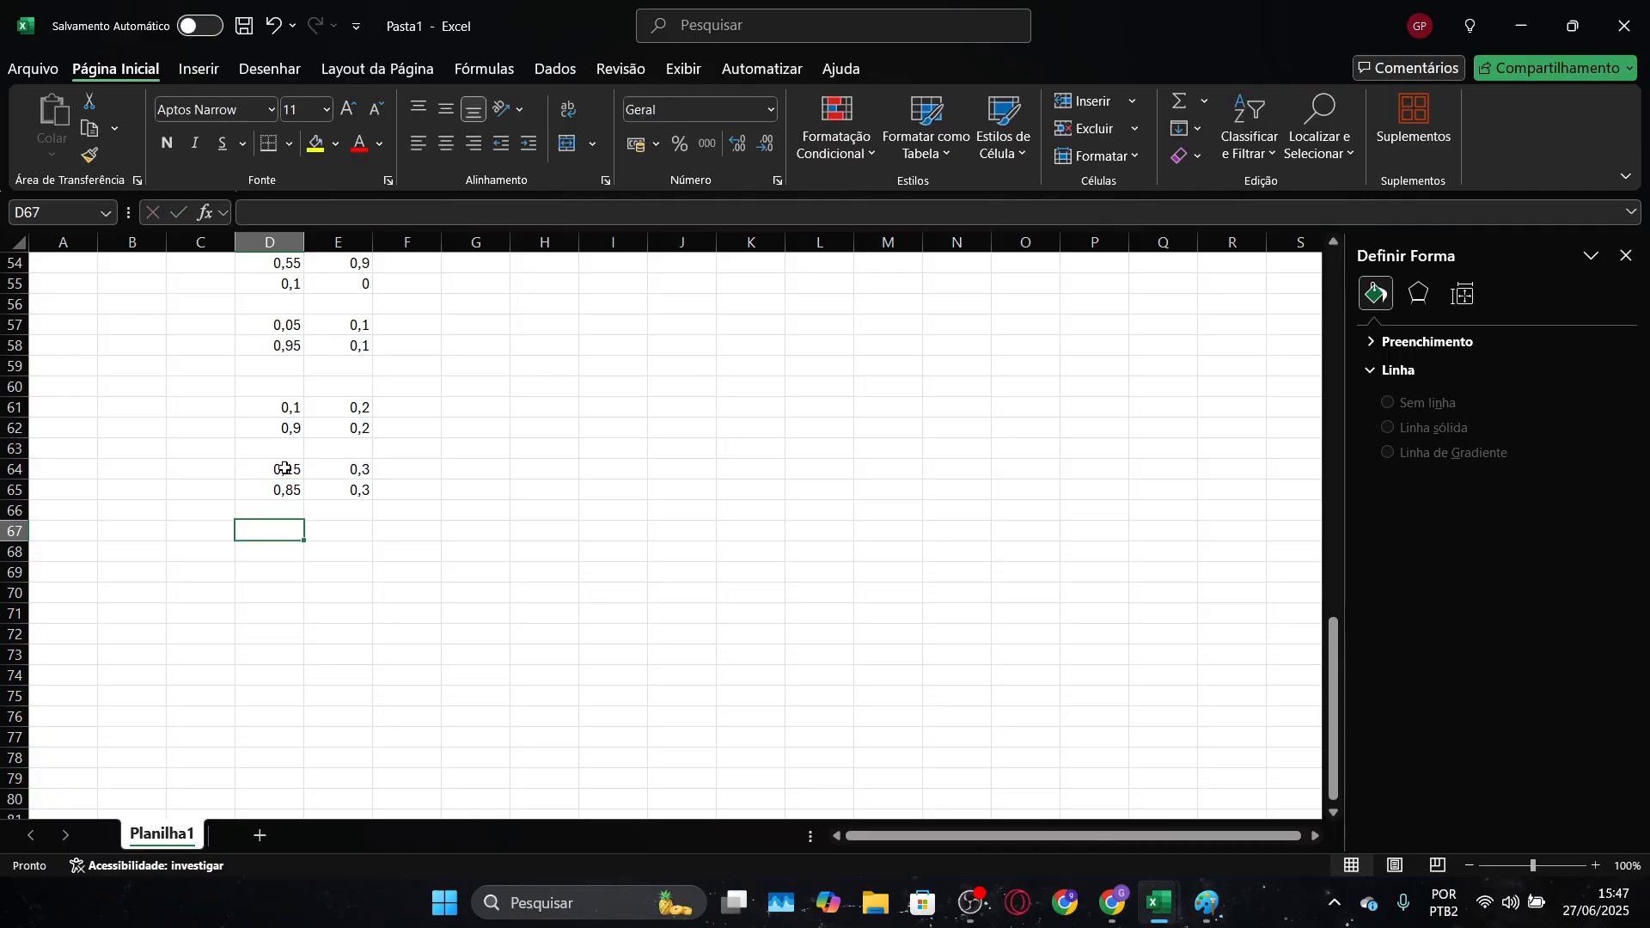
Enter the fourth horizontal grid line's starting point as 0,2 in D67 and 0,4 in E67, keeping row 66 blank
type("0")
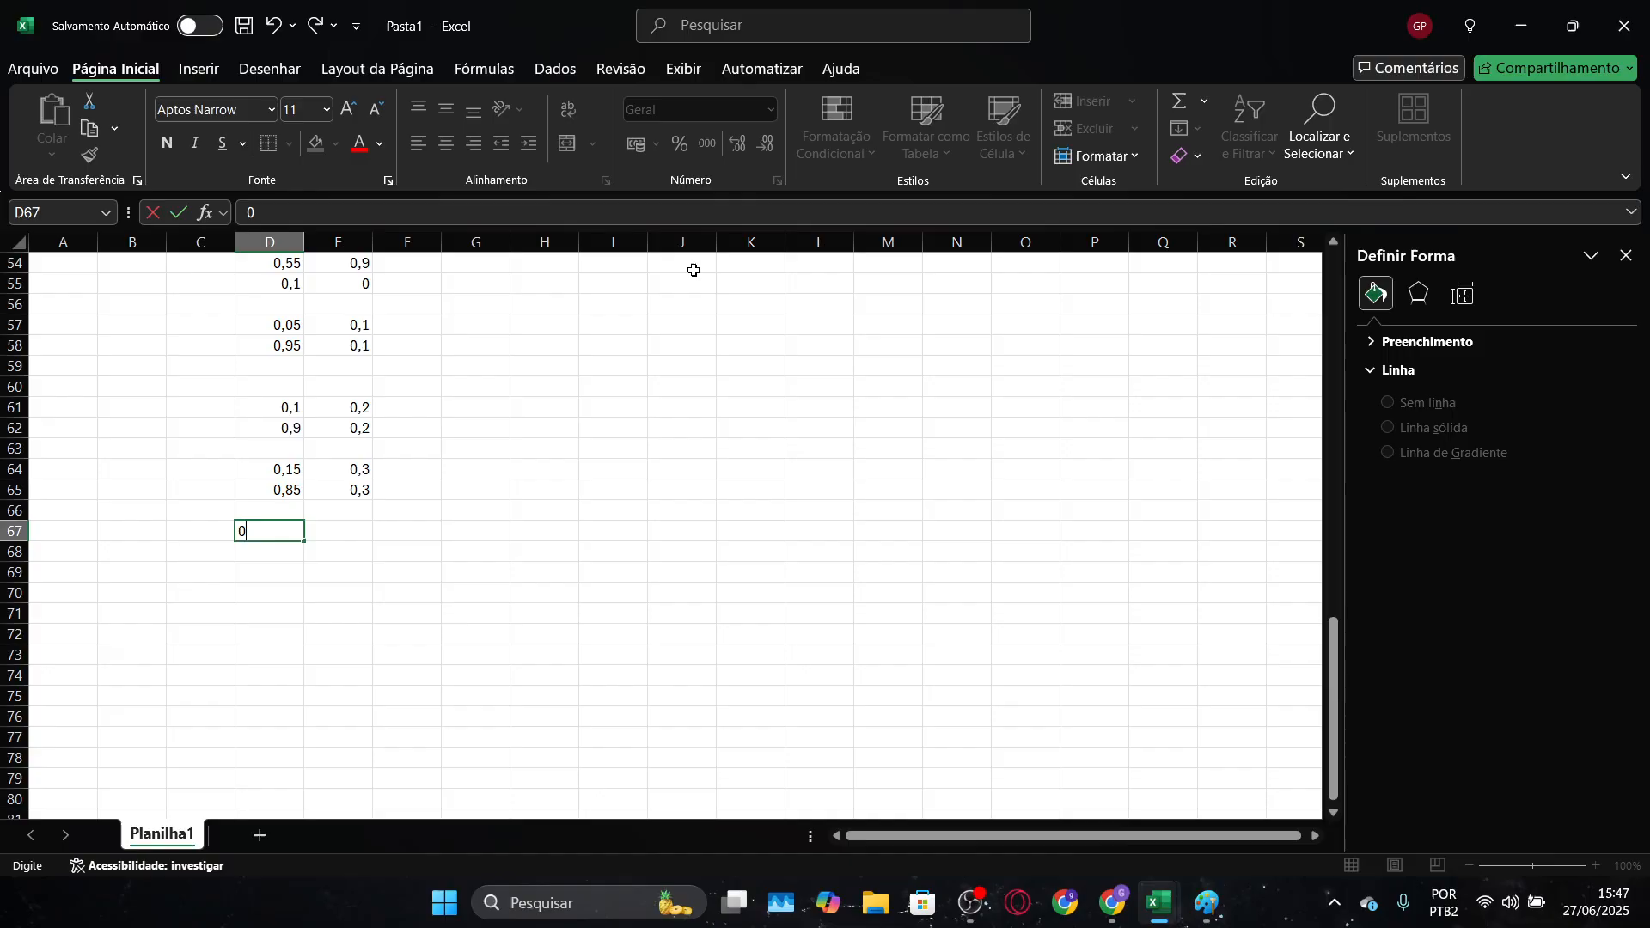
type(",2")
key("Tab")
type("0,4")
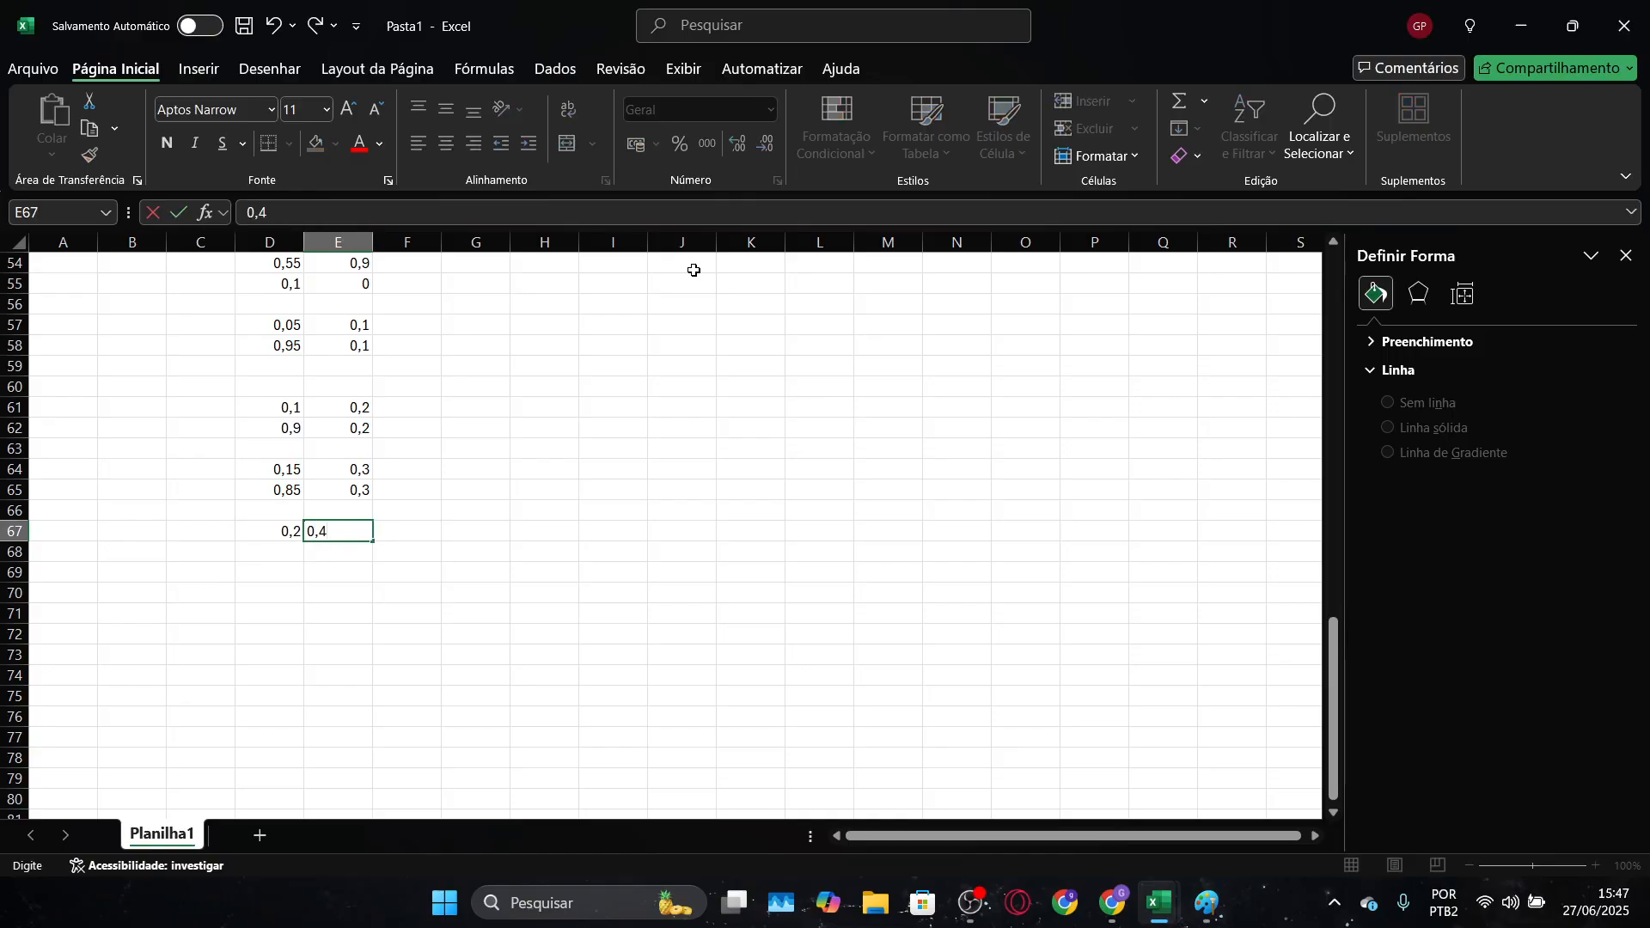
key("Return")
Enter the fourth horizontal grid line's end point as 0,8 in D68 and 0,4 in E68
type("0,8")
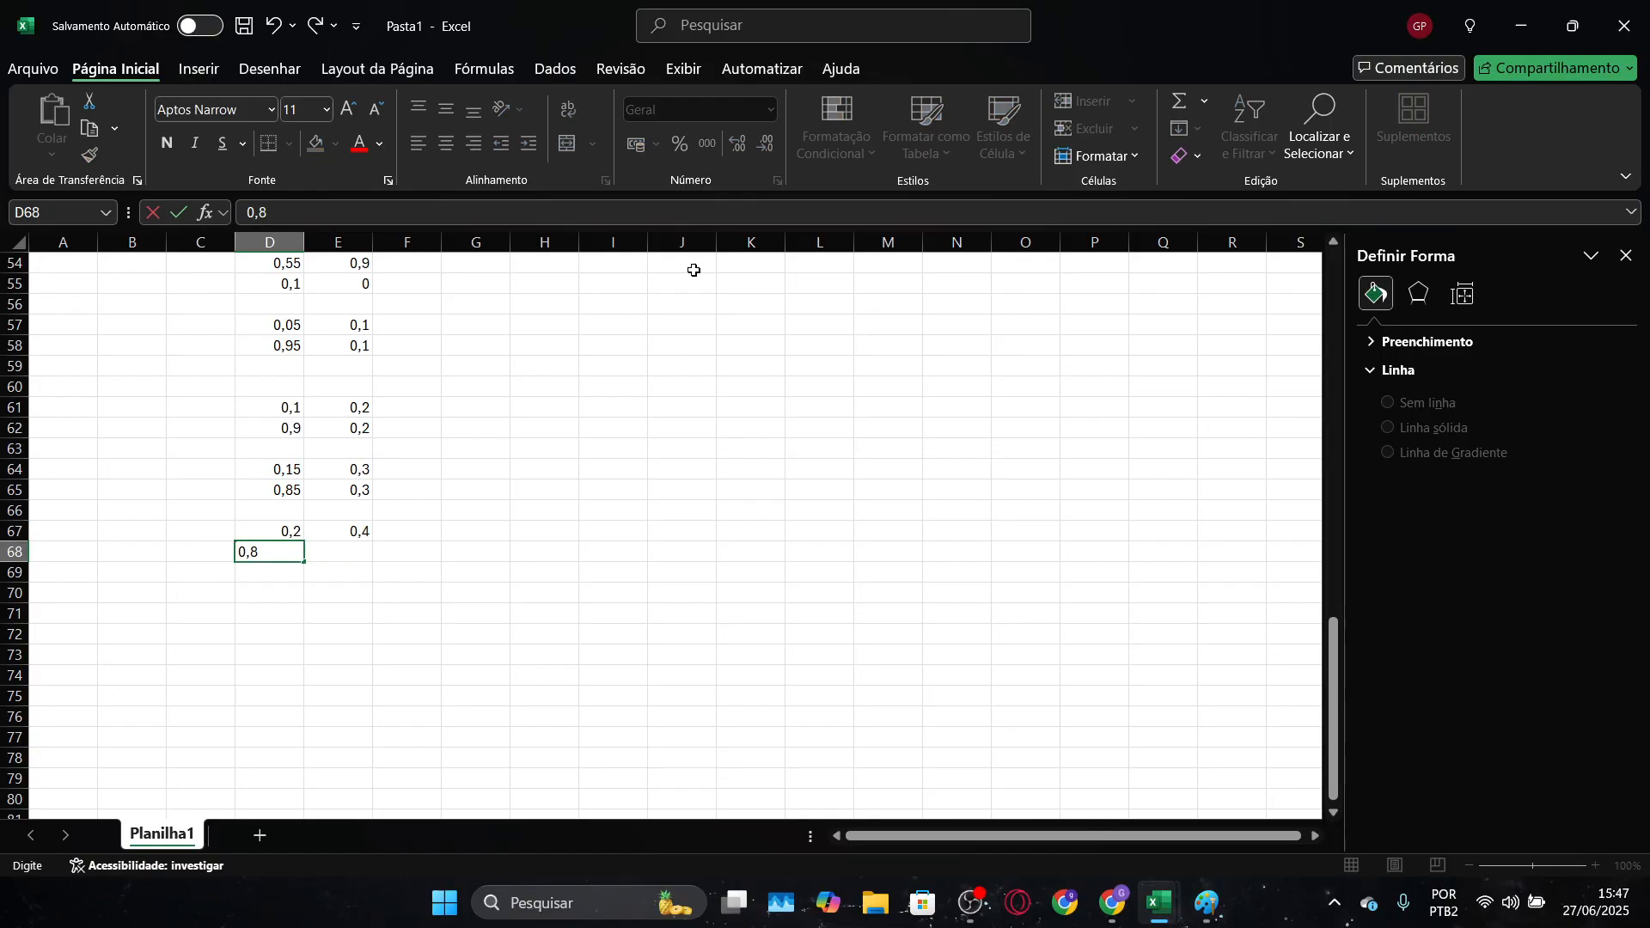
key("Tab")
type("0,4,")
key("Return")
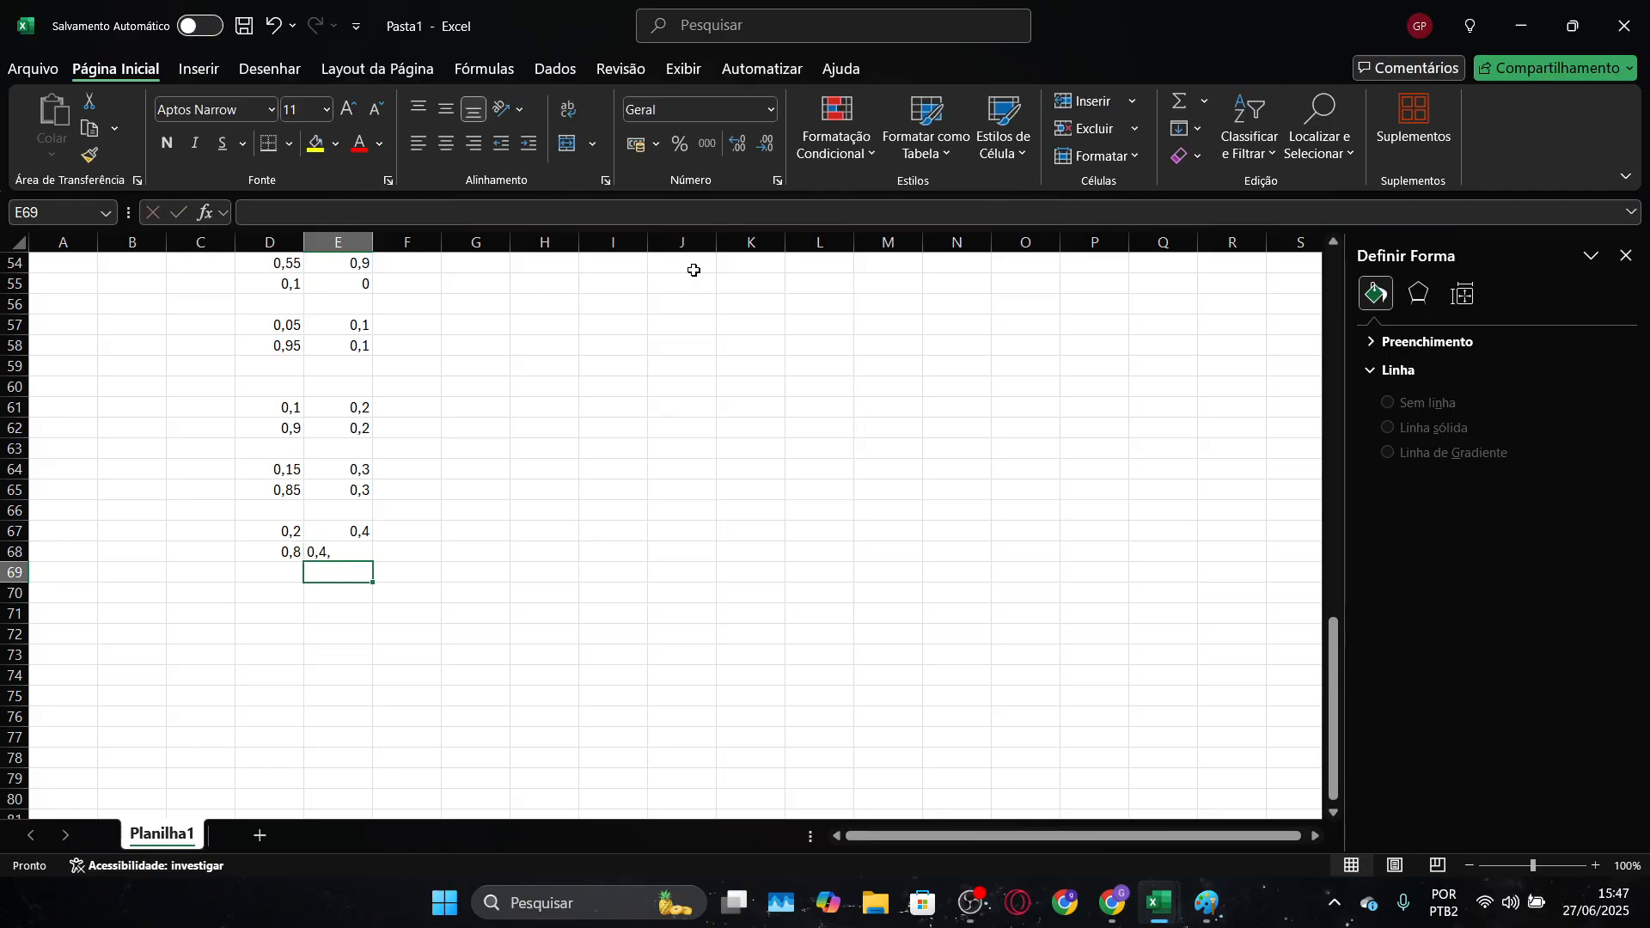
key("Up")
key("BackSpace")
type("0,")
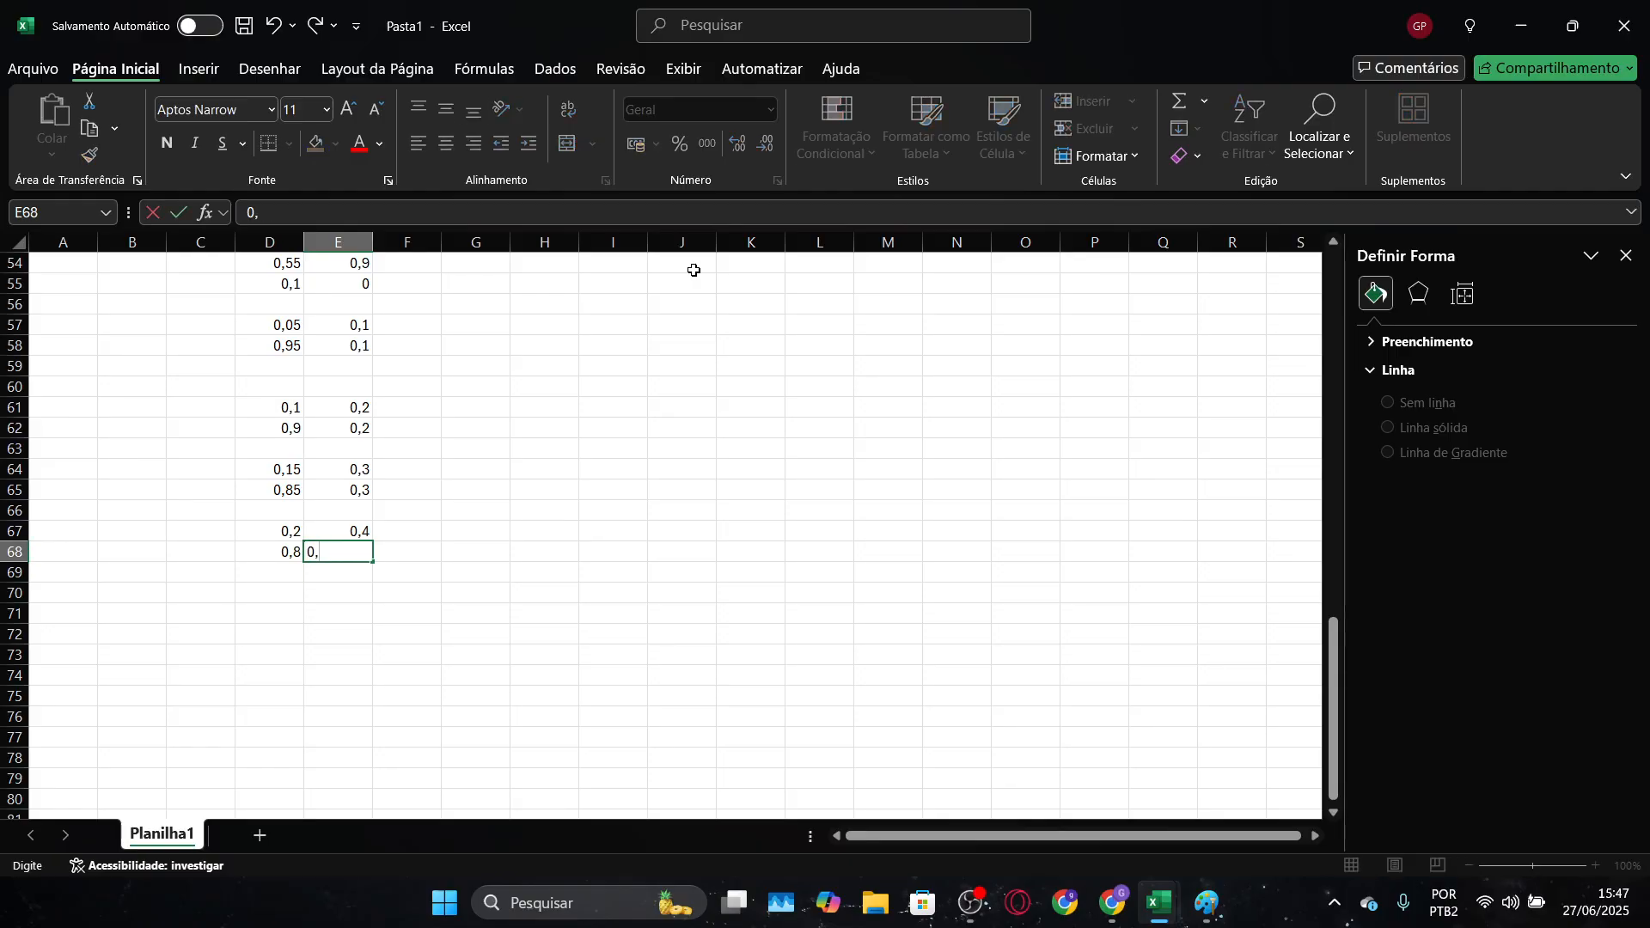
type("4")
key("Return")
Extend the Y values of the "grade" chart series down to row 83, covering E3:E83
scroll(694, 271, "up", 15)
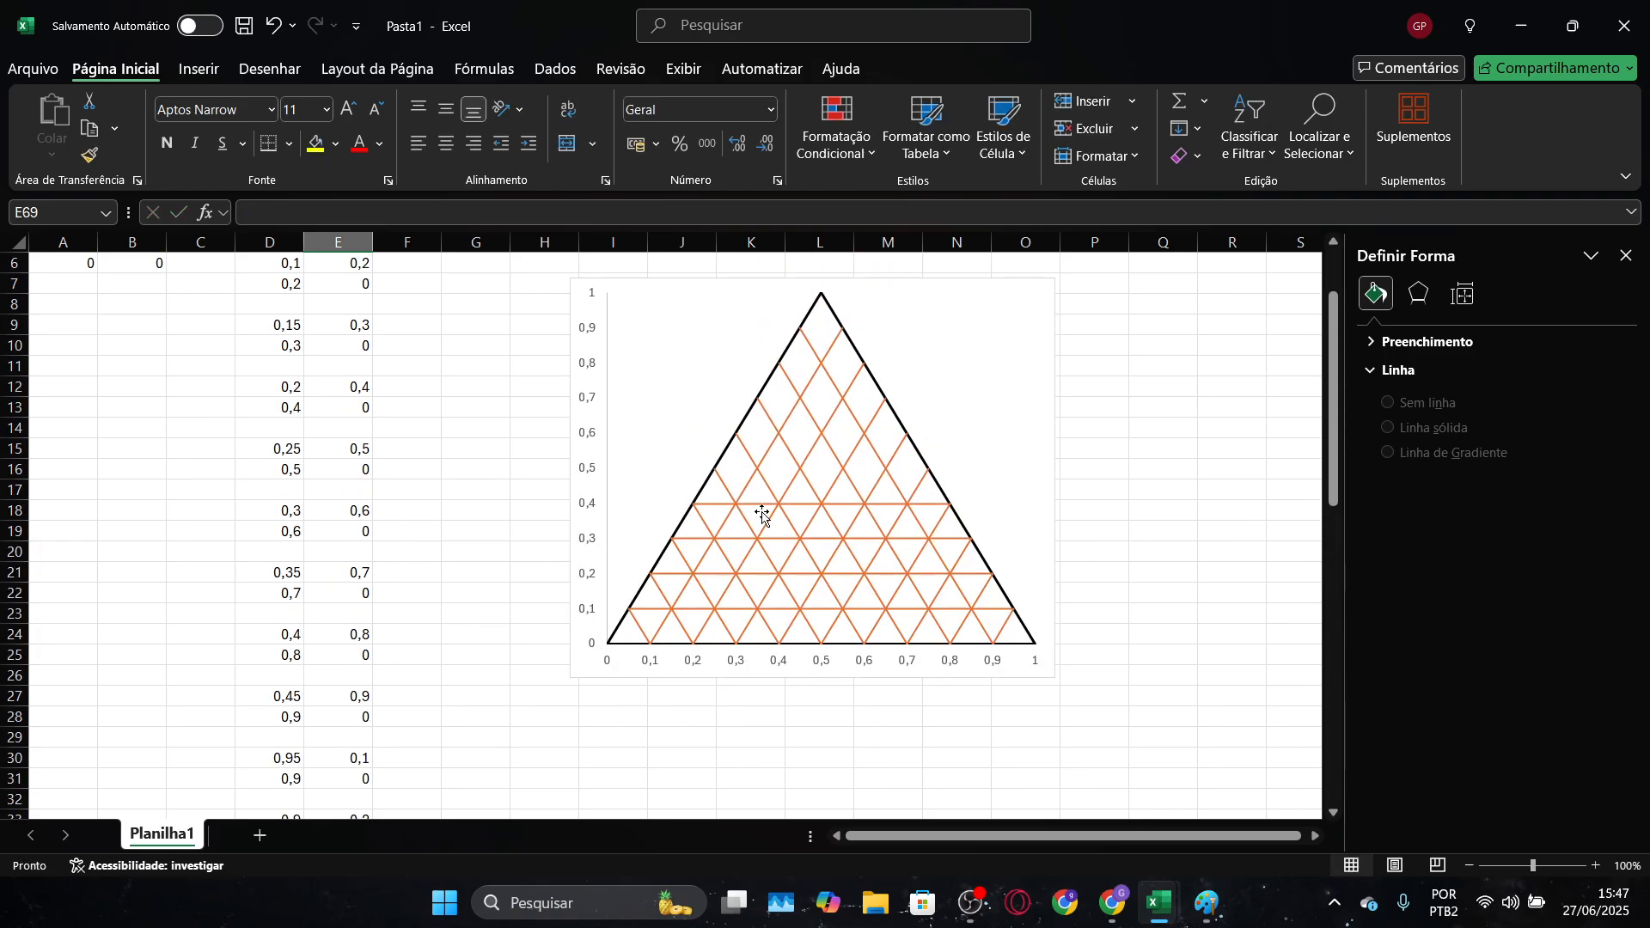
scroll(747, 526, "down", 16)
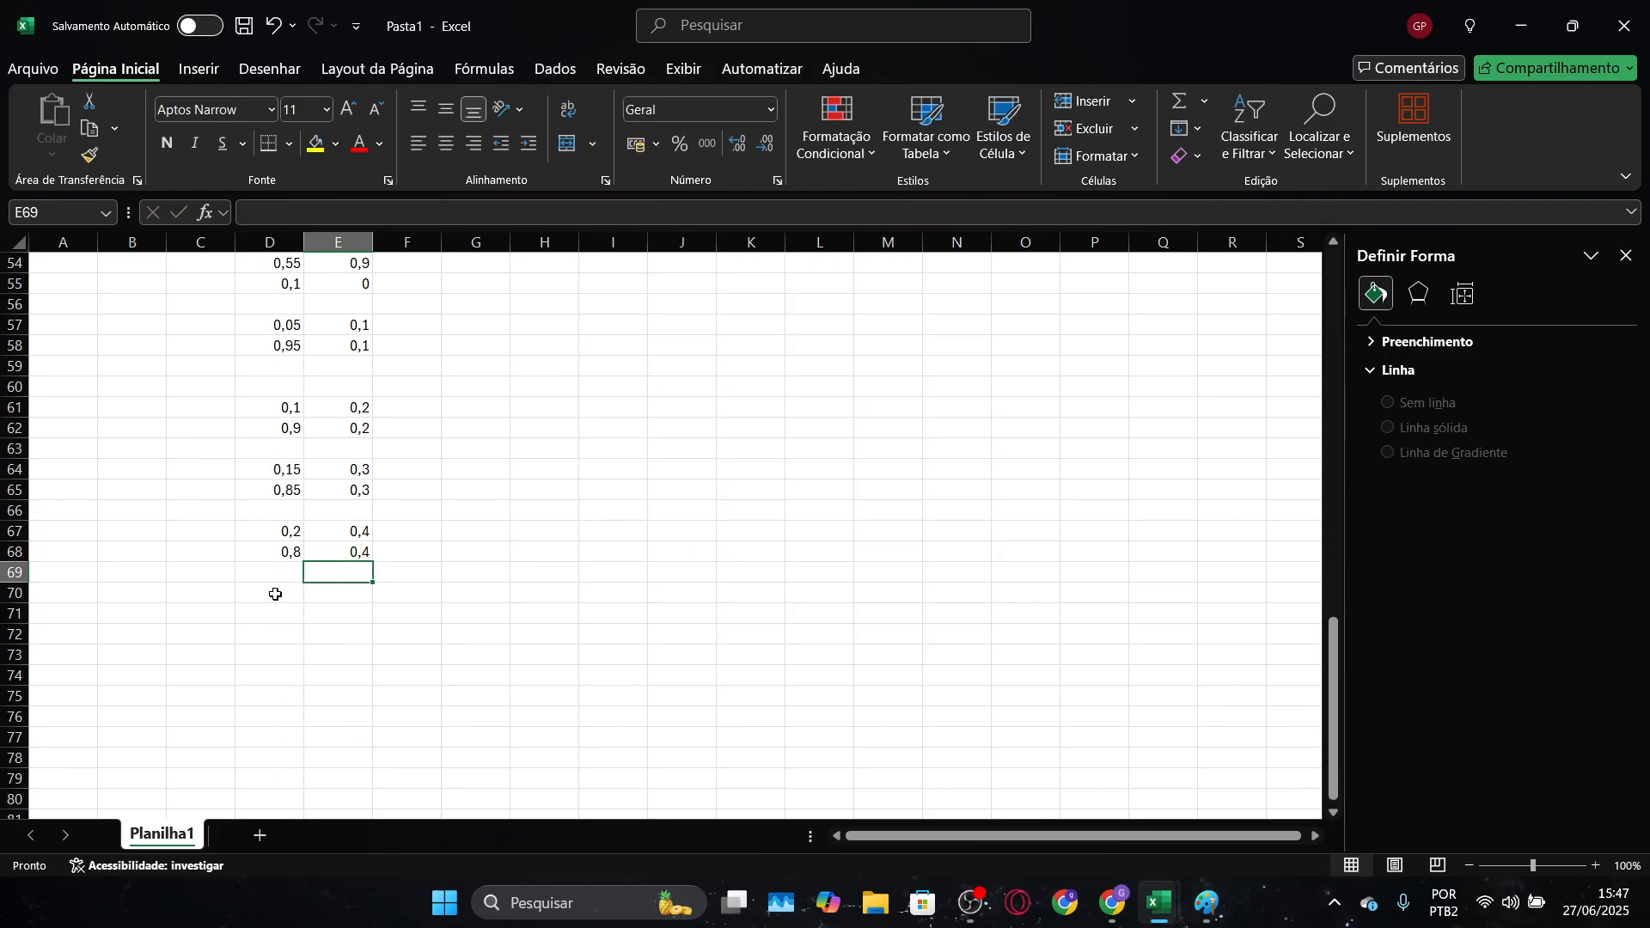
left_click(352, 535)
scroll(541, 515, "up", 14)
left_click(930, 395)
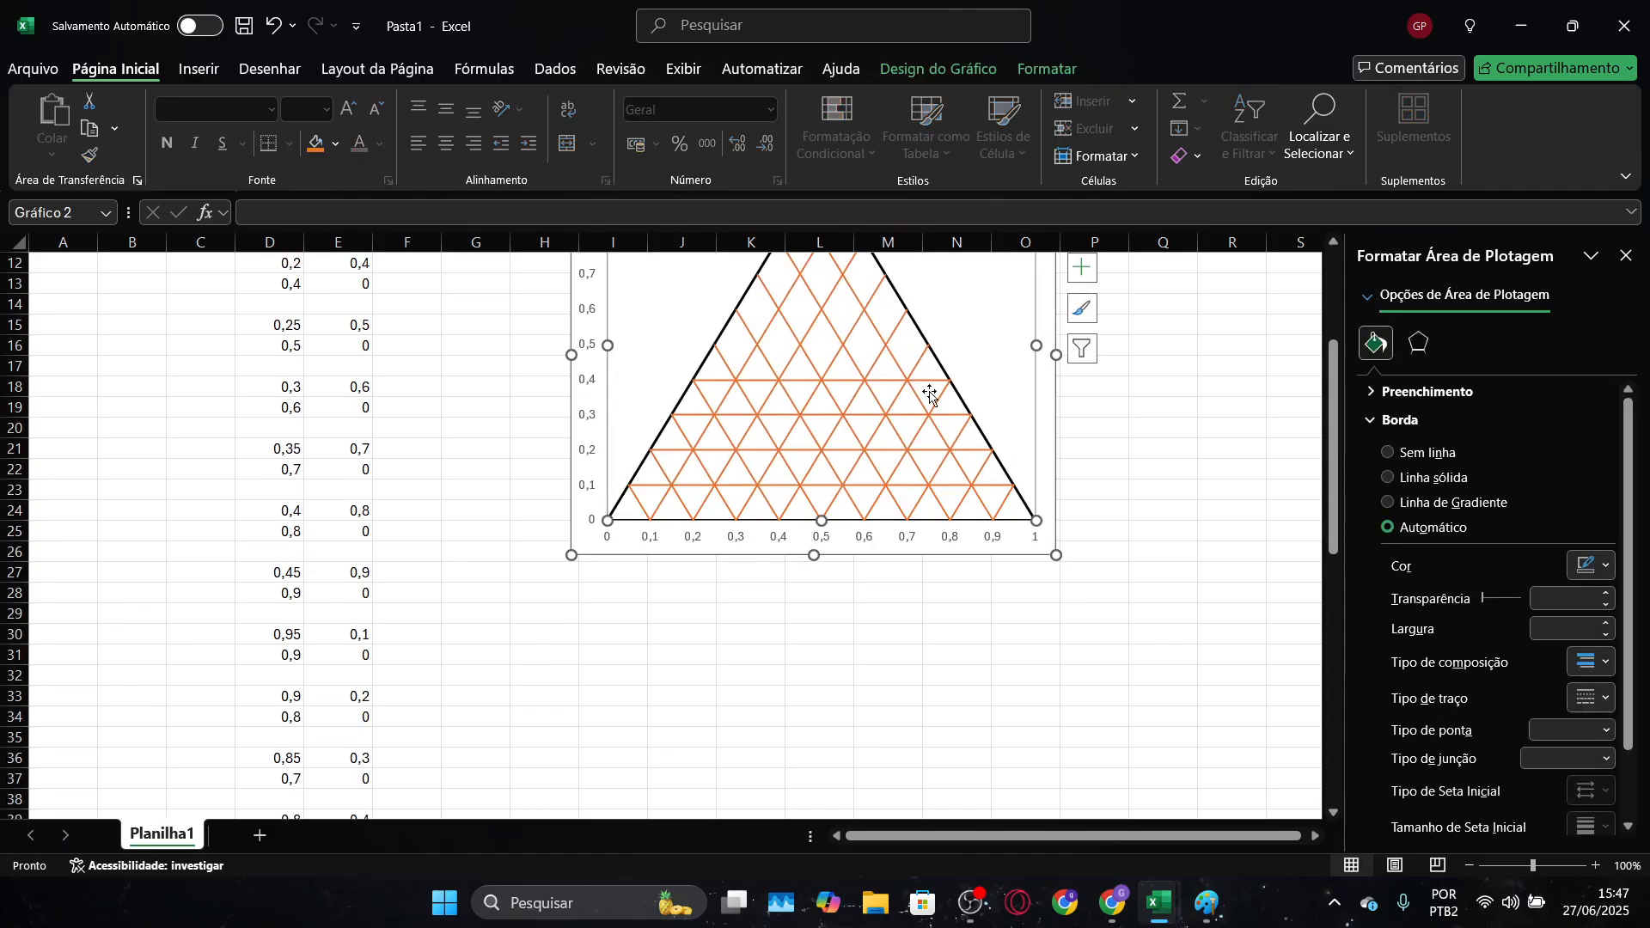
left_click(931, 394)
scroll(524, 644, "down", 17)
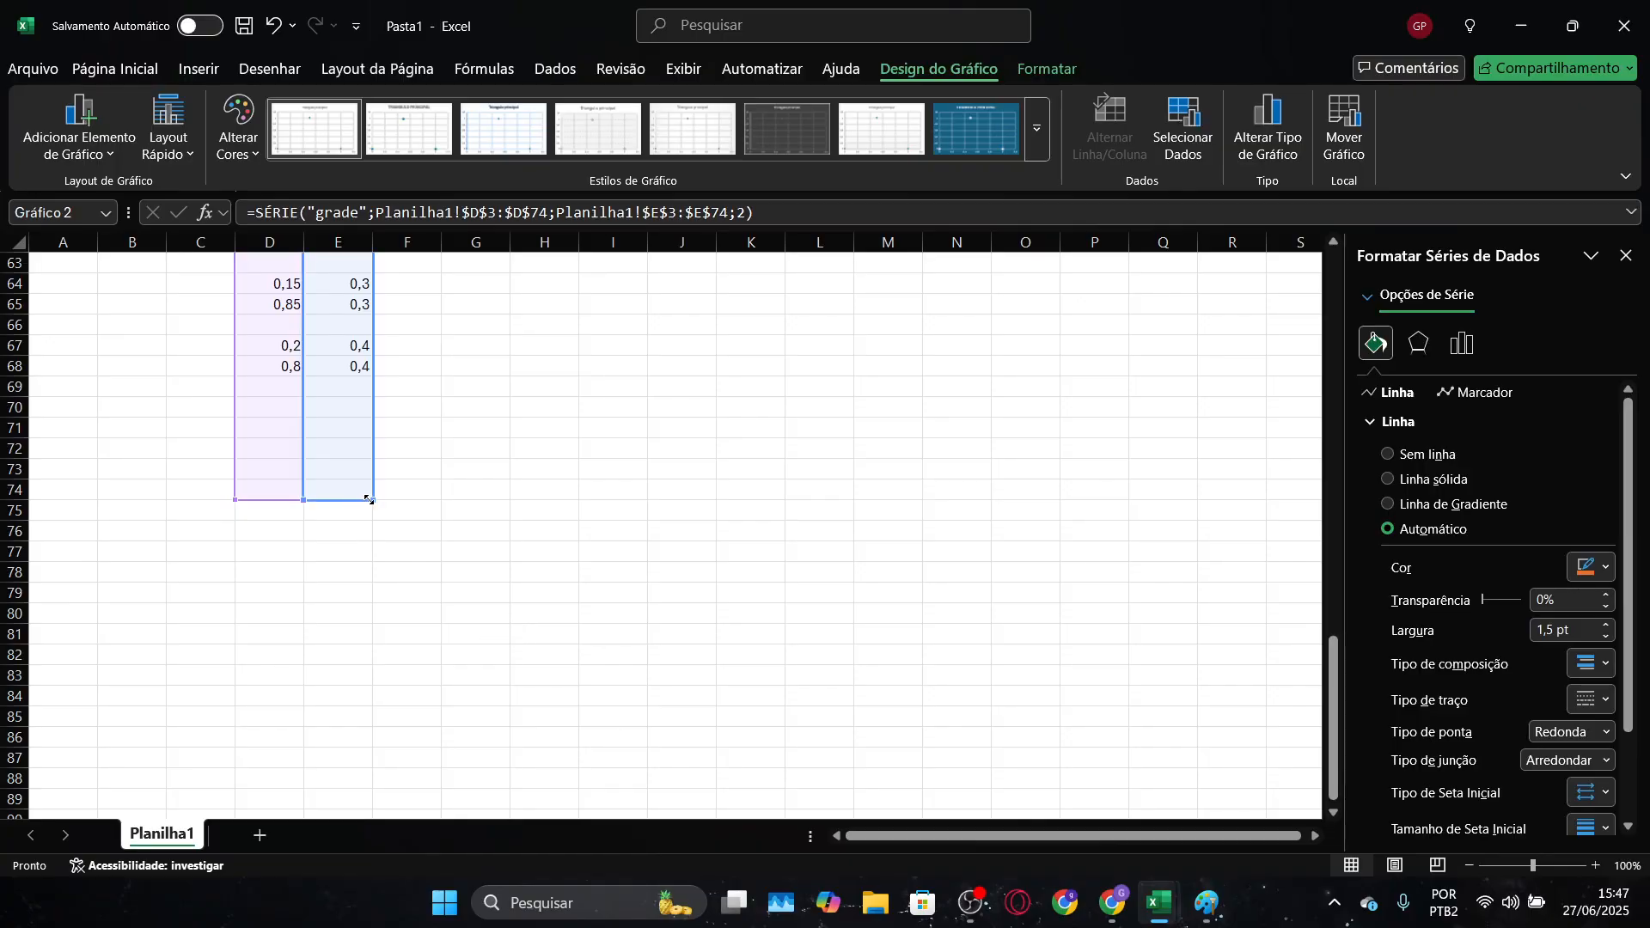
left_click_drag(372, 499, 367, 681)
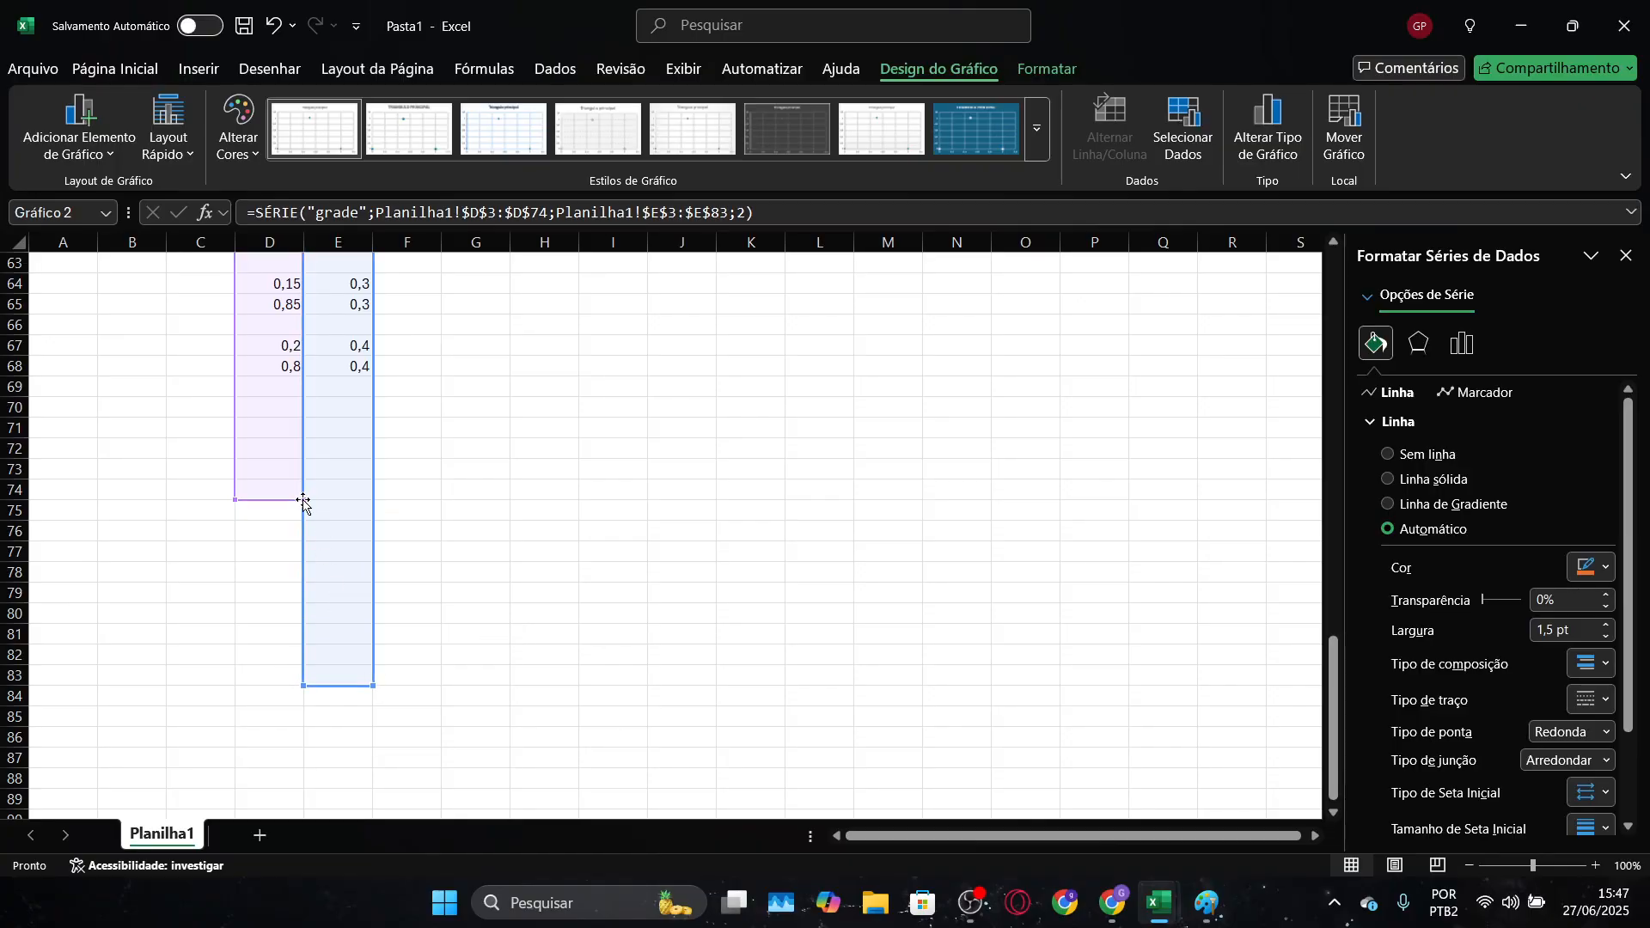
left_click_drag(305, 499, 335, 545)
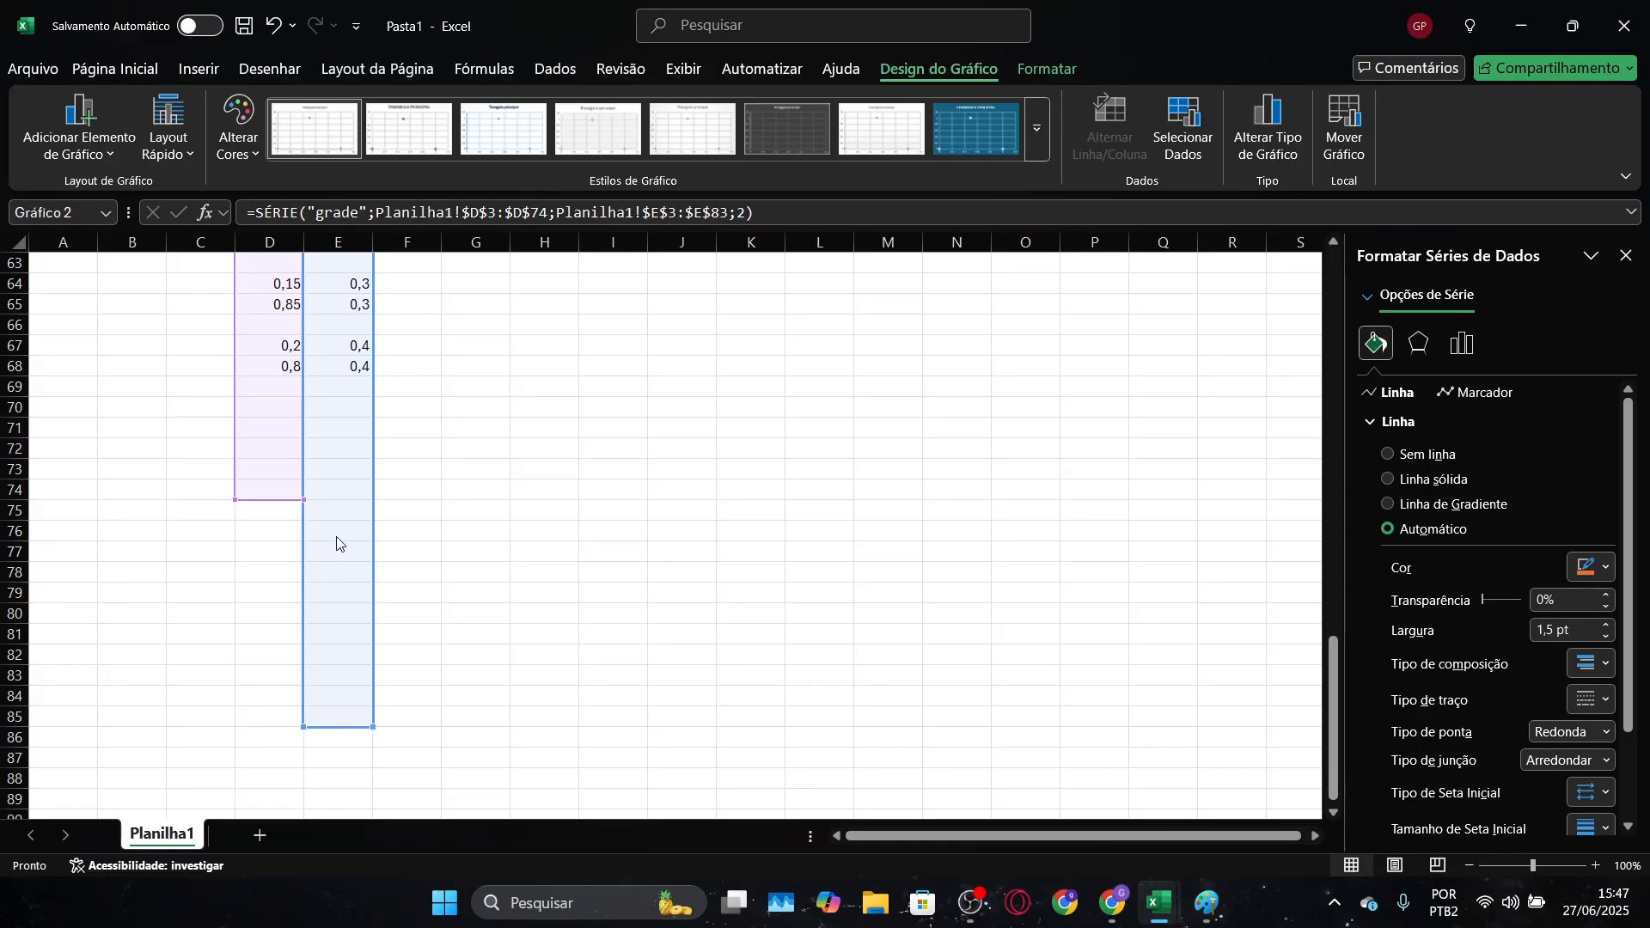
scroll(464, 537, "up", 20)
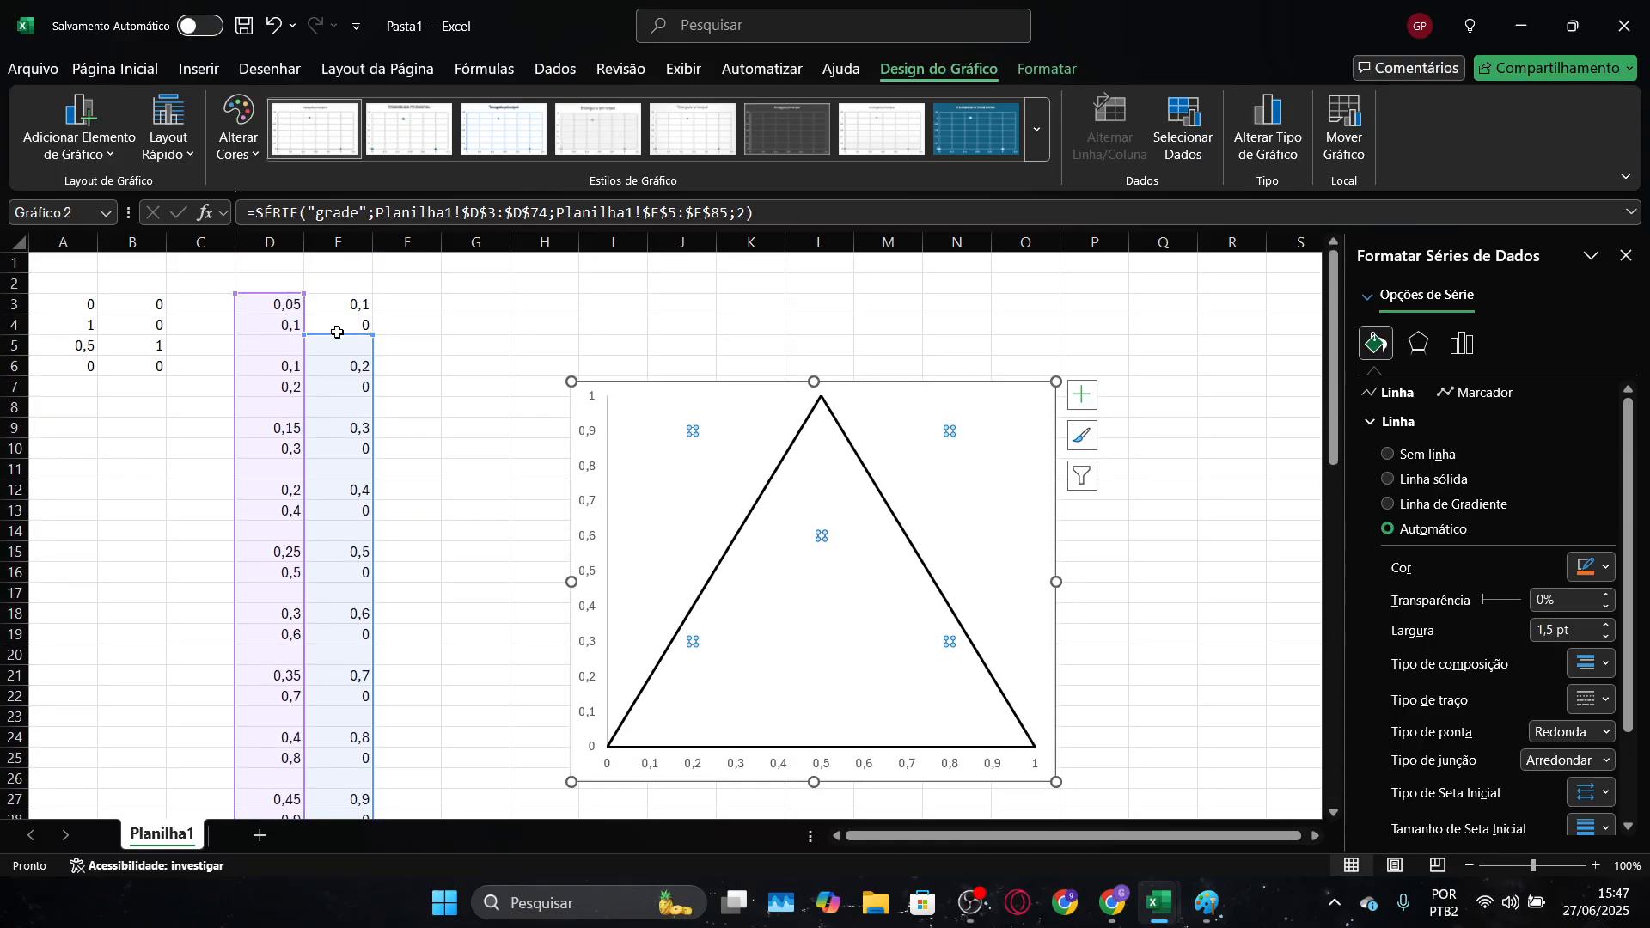
left_click_drag(343, 329, 344, 307)
Extend the X values of the "grade" chart series in column D down to the same last row as the Y values
scroll(440, 424, "down", 1)
scroll(440, 424, "down", 20)
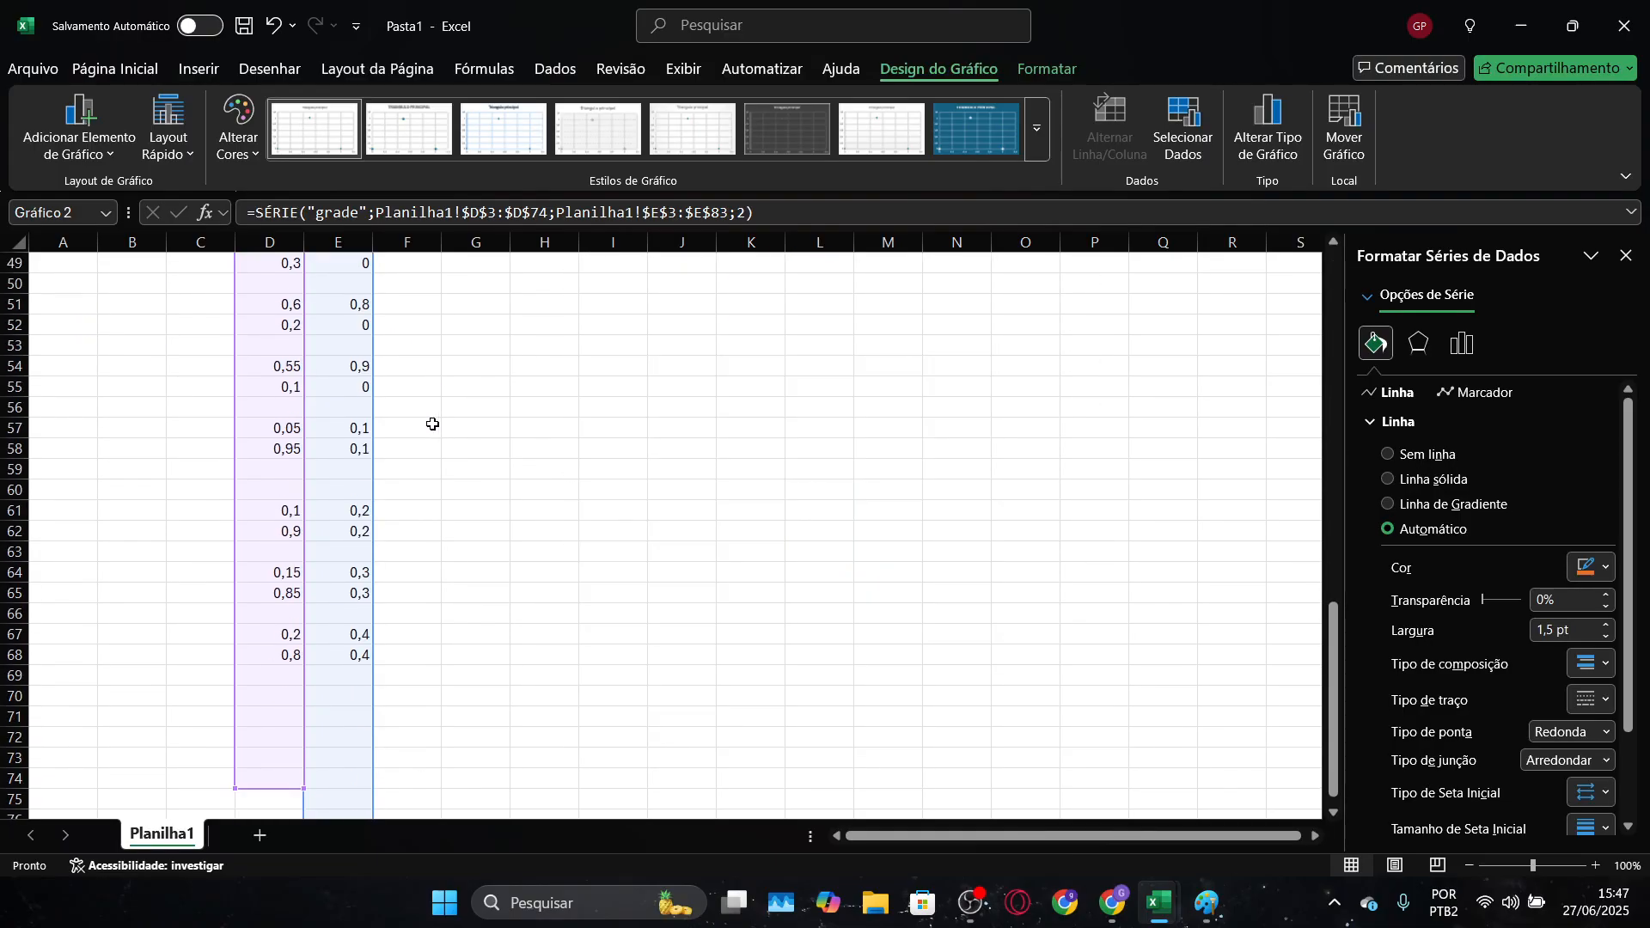
left_click_drag(237, 480, 232, 672)
left_click(571, 617)
Enter the fifth horizontal grid line's starting point as 0,25 in D70 and 0,5 in E70, keeping row 69 blank
left_click(265, 389)
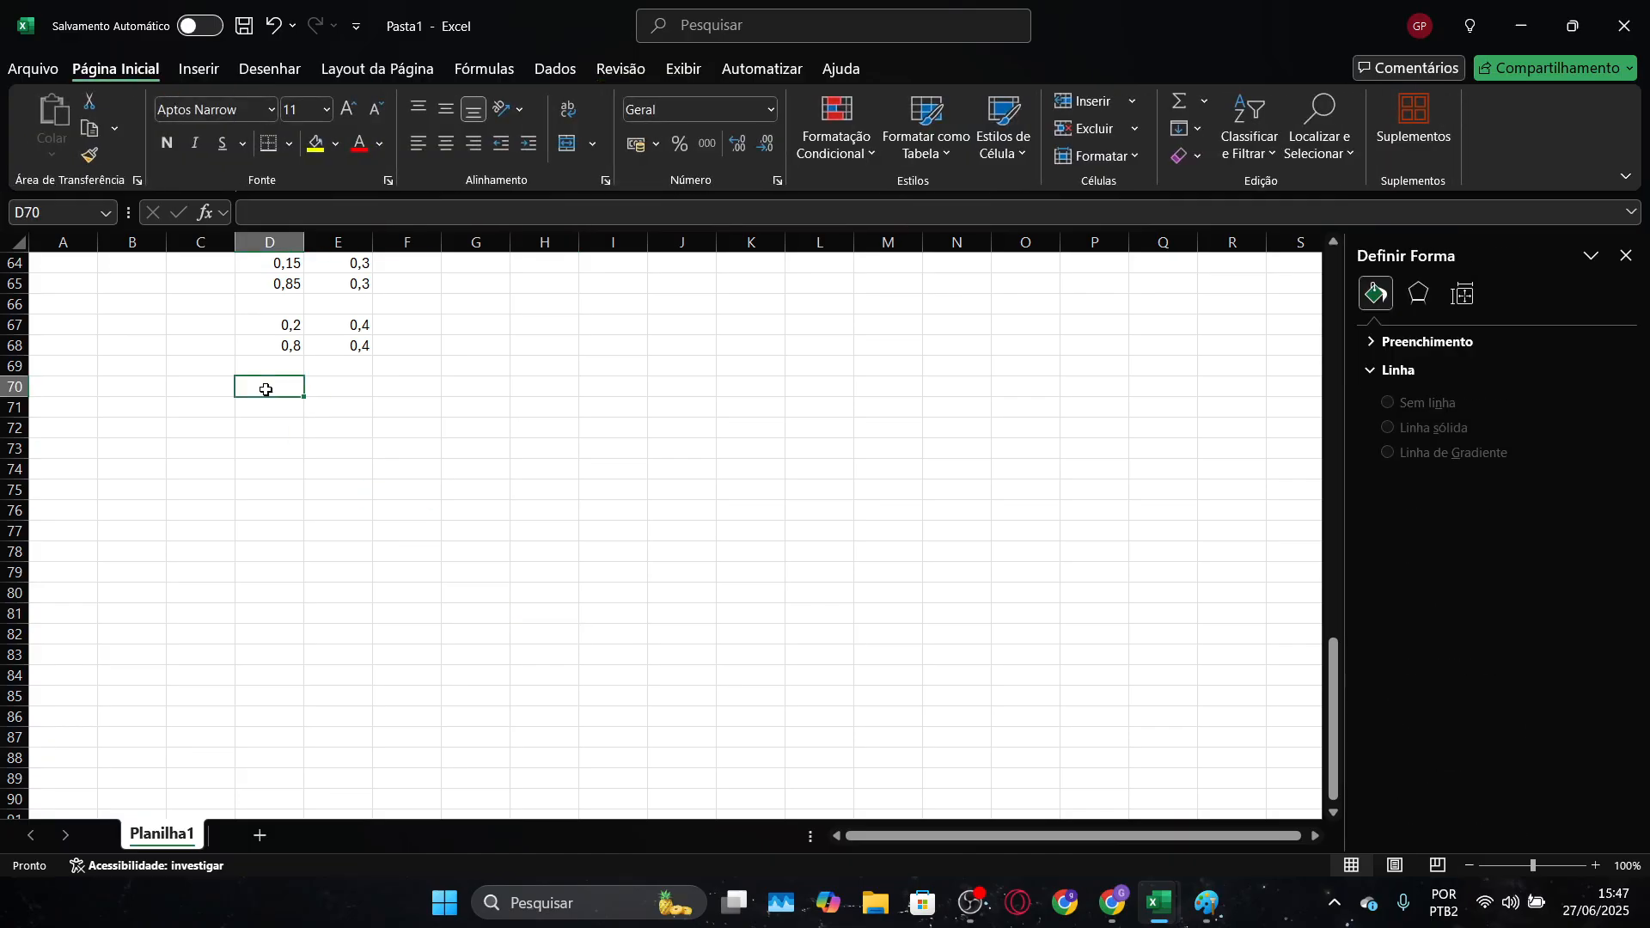
type("0,25")
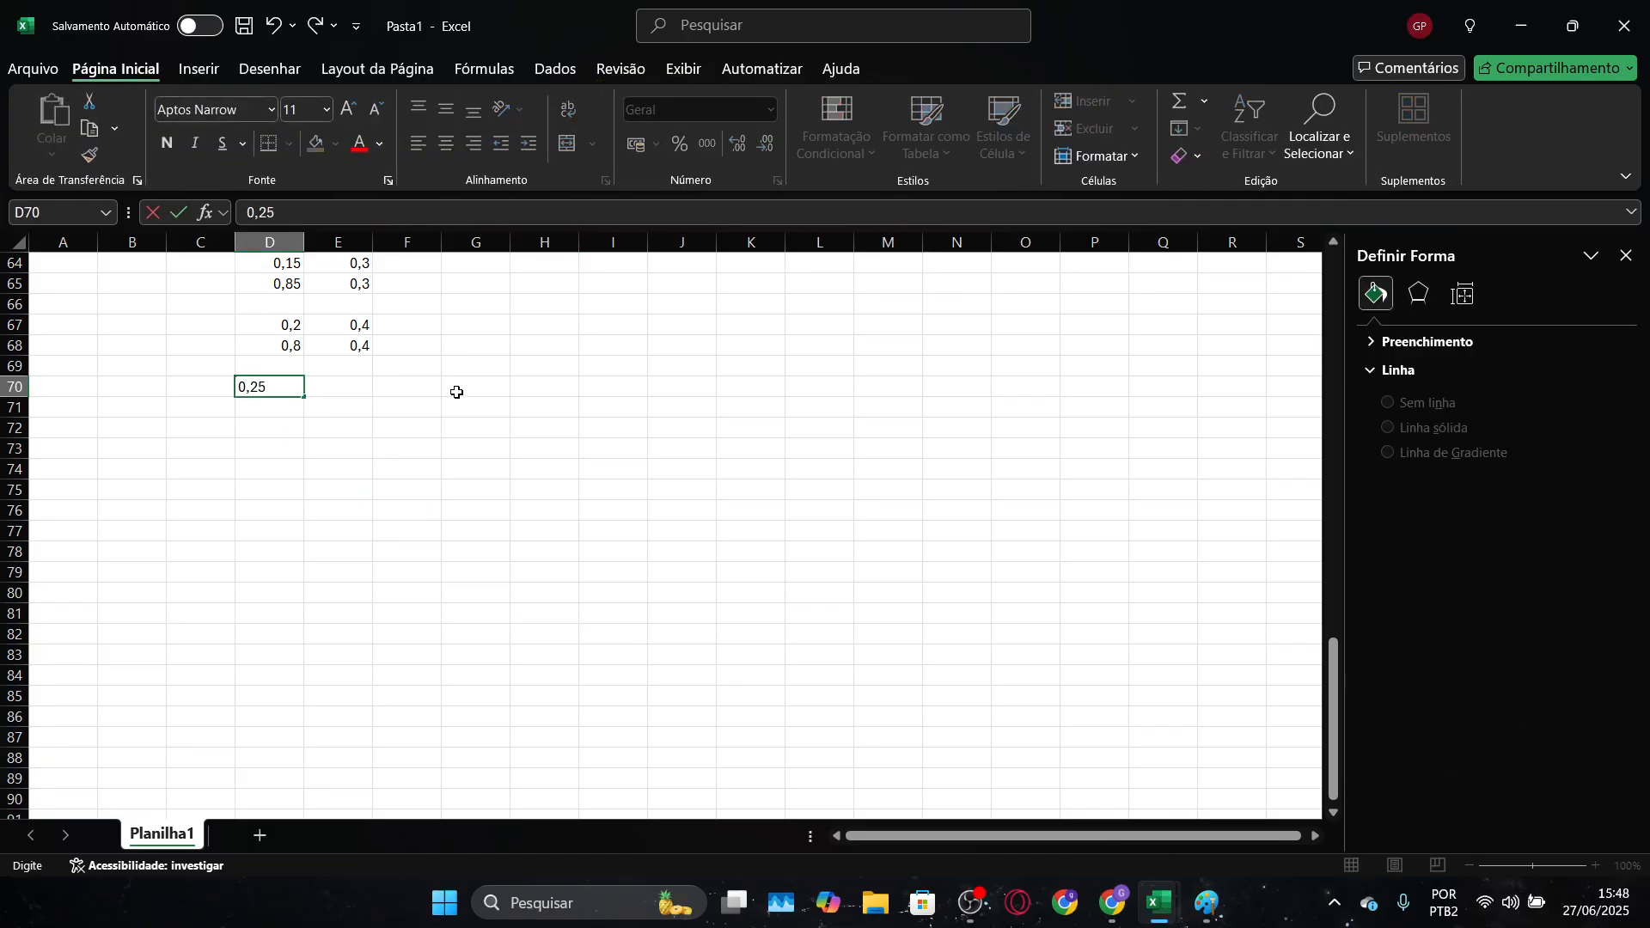
key("Tab")
type("0")
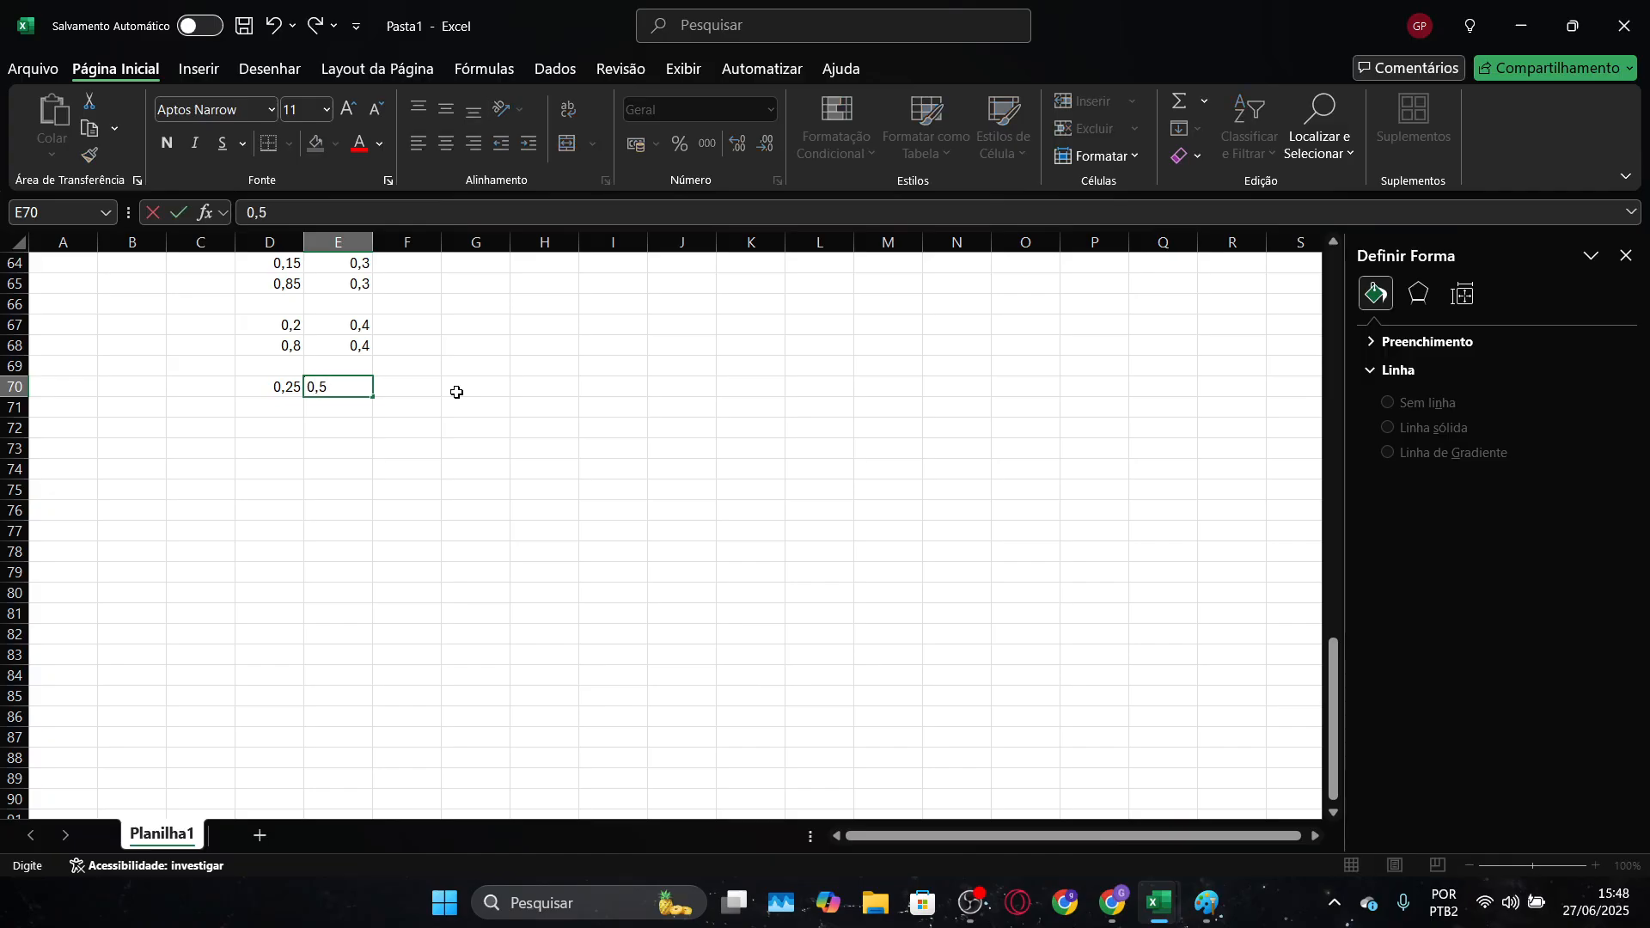
key("Return")
Enter the fifth horizontal grid line's end point as 0,75 in D71 and 0,5 in E71
type("0,7")
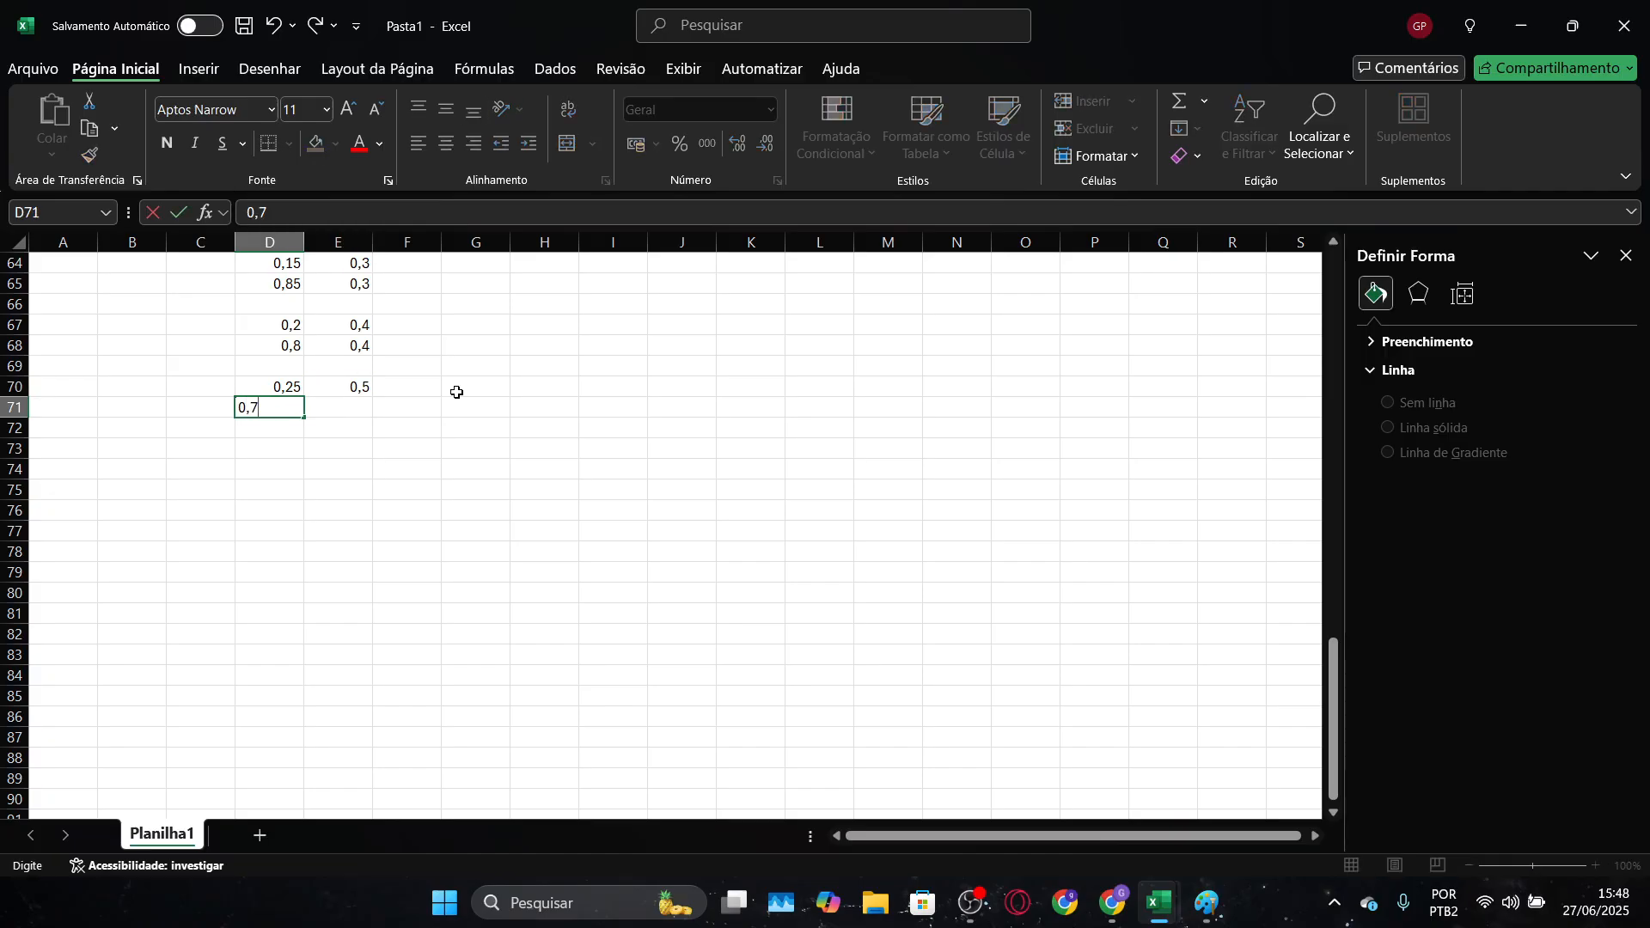
type("5")
key("Tab")
type("0,")
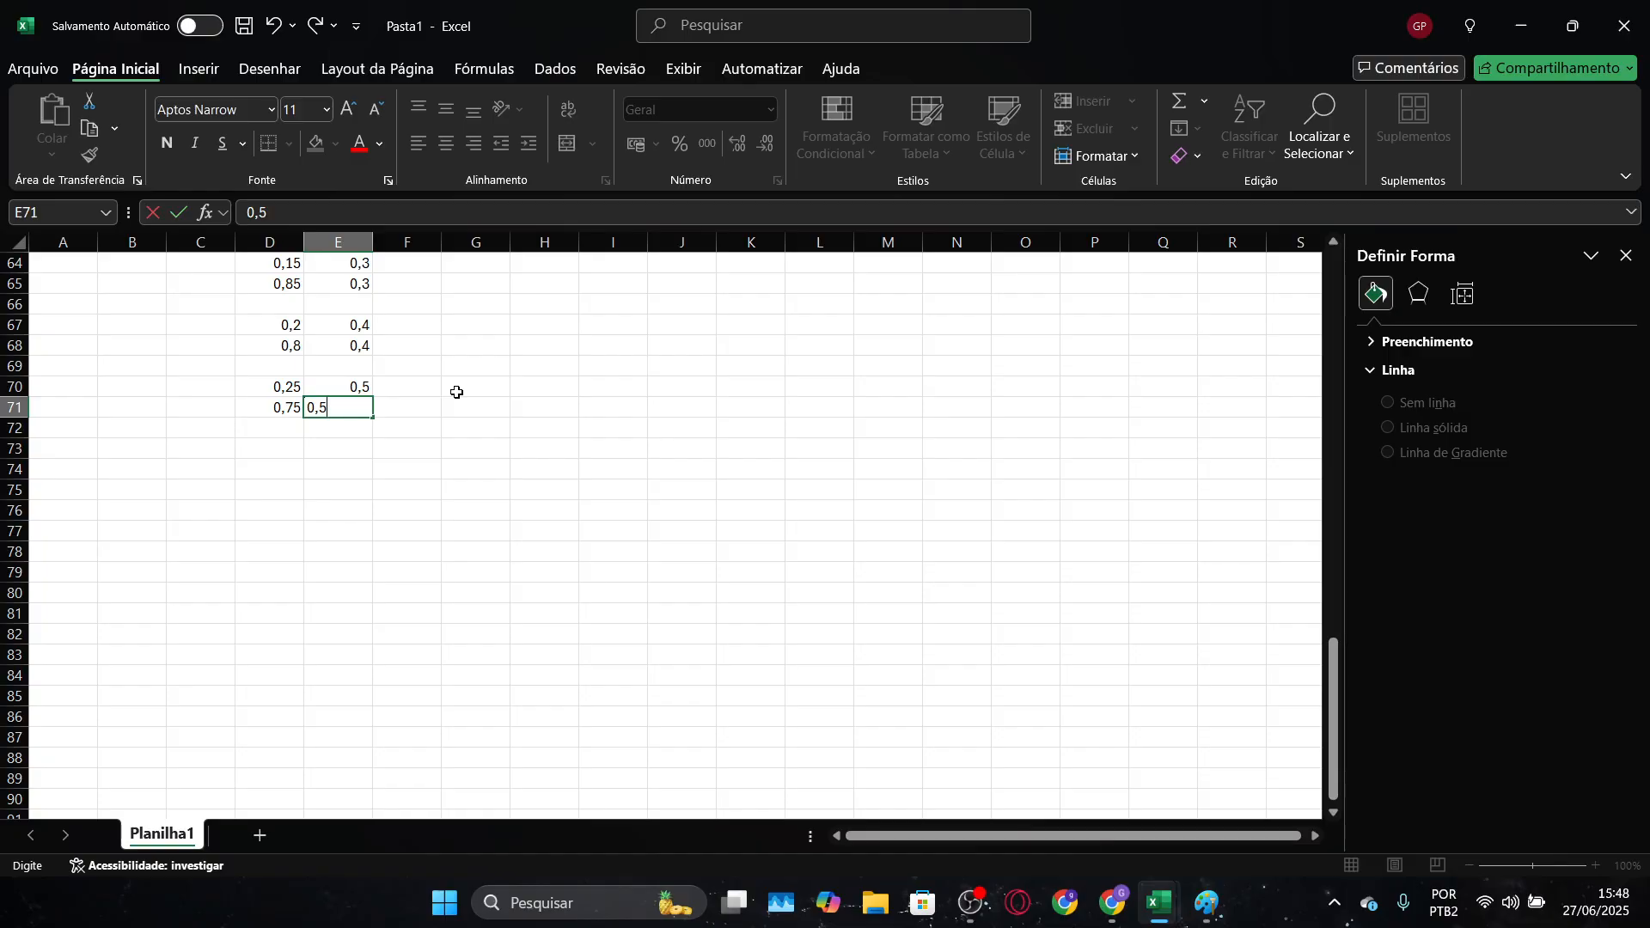
key("Return")
Enter the sixth horizontal grid line's starting point as 0,3 in D73 and 0,6 in E73, keeping row 72 blank
key("Down")
key("Left")
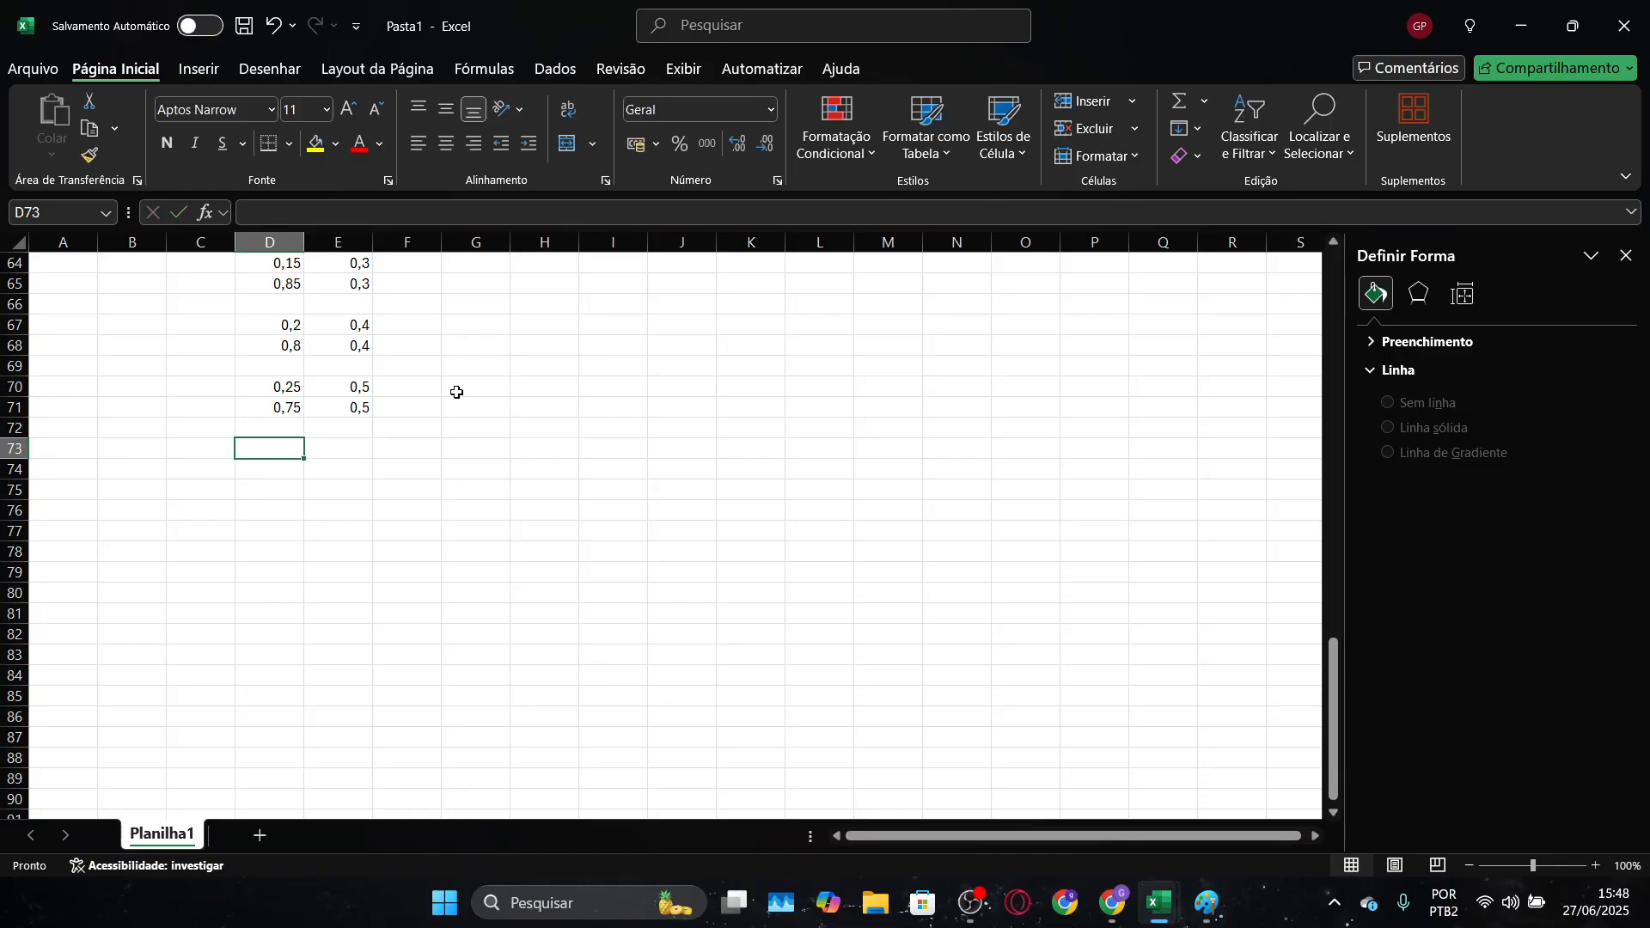
type("00")
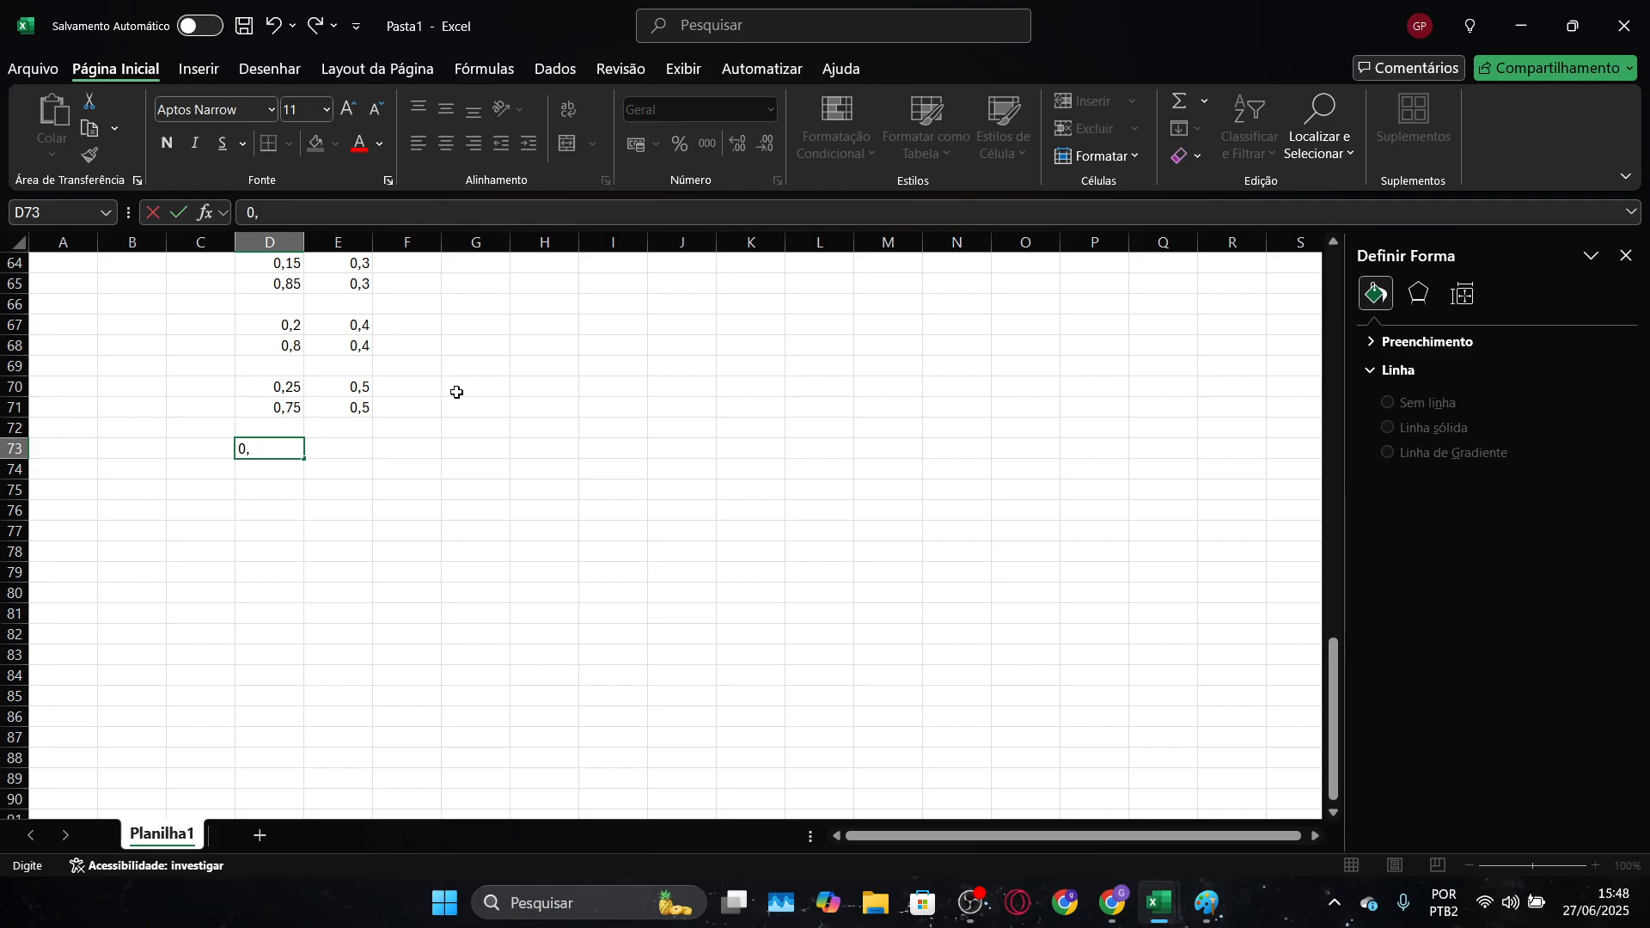
type("3")
key("Tab")
type("0")
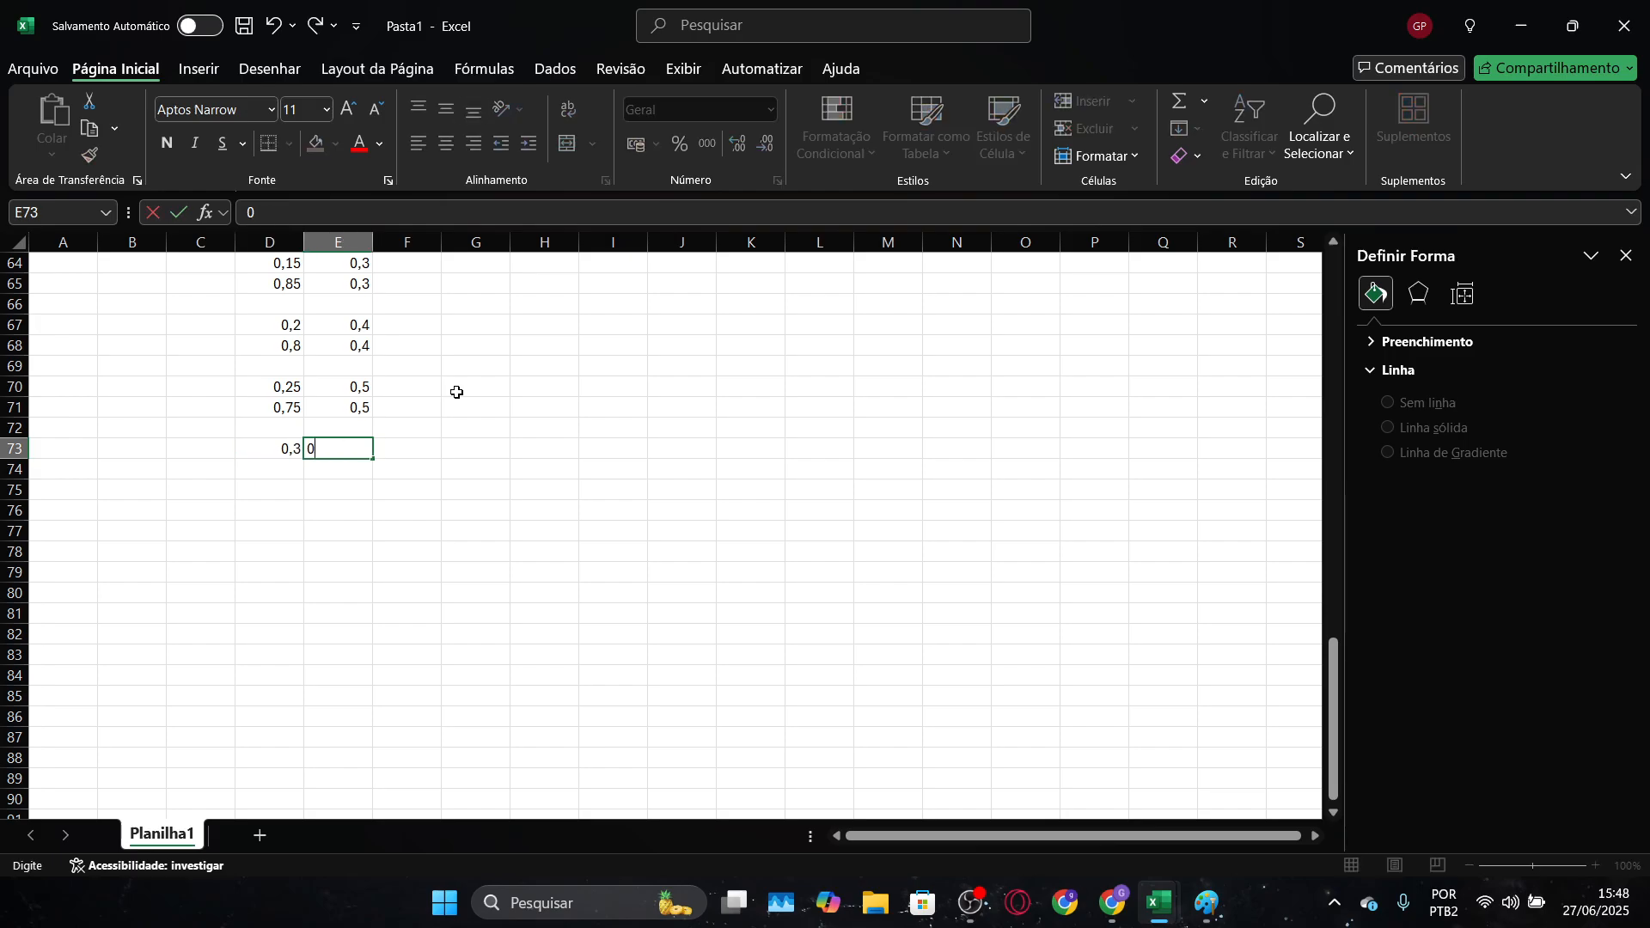
key("Return")
Enter the sixth horizontal grid line's end point as 0,7 in D74 and 0,6 in E74
type("0,7")
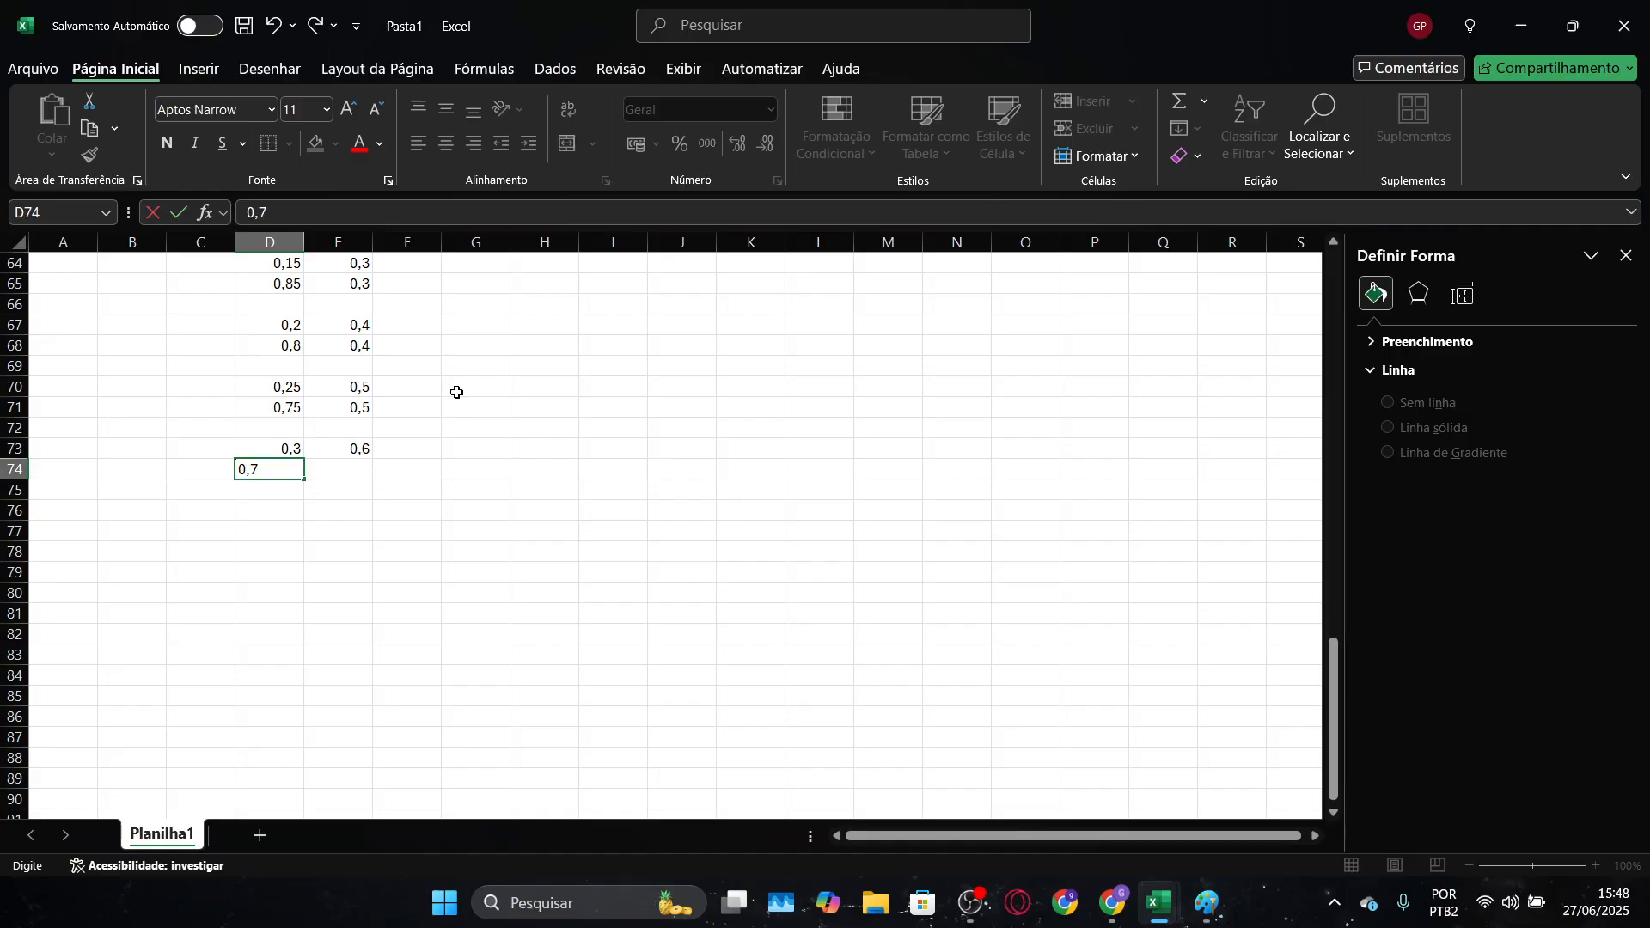
key("Tab")
type("0,6")
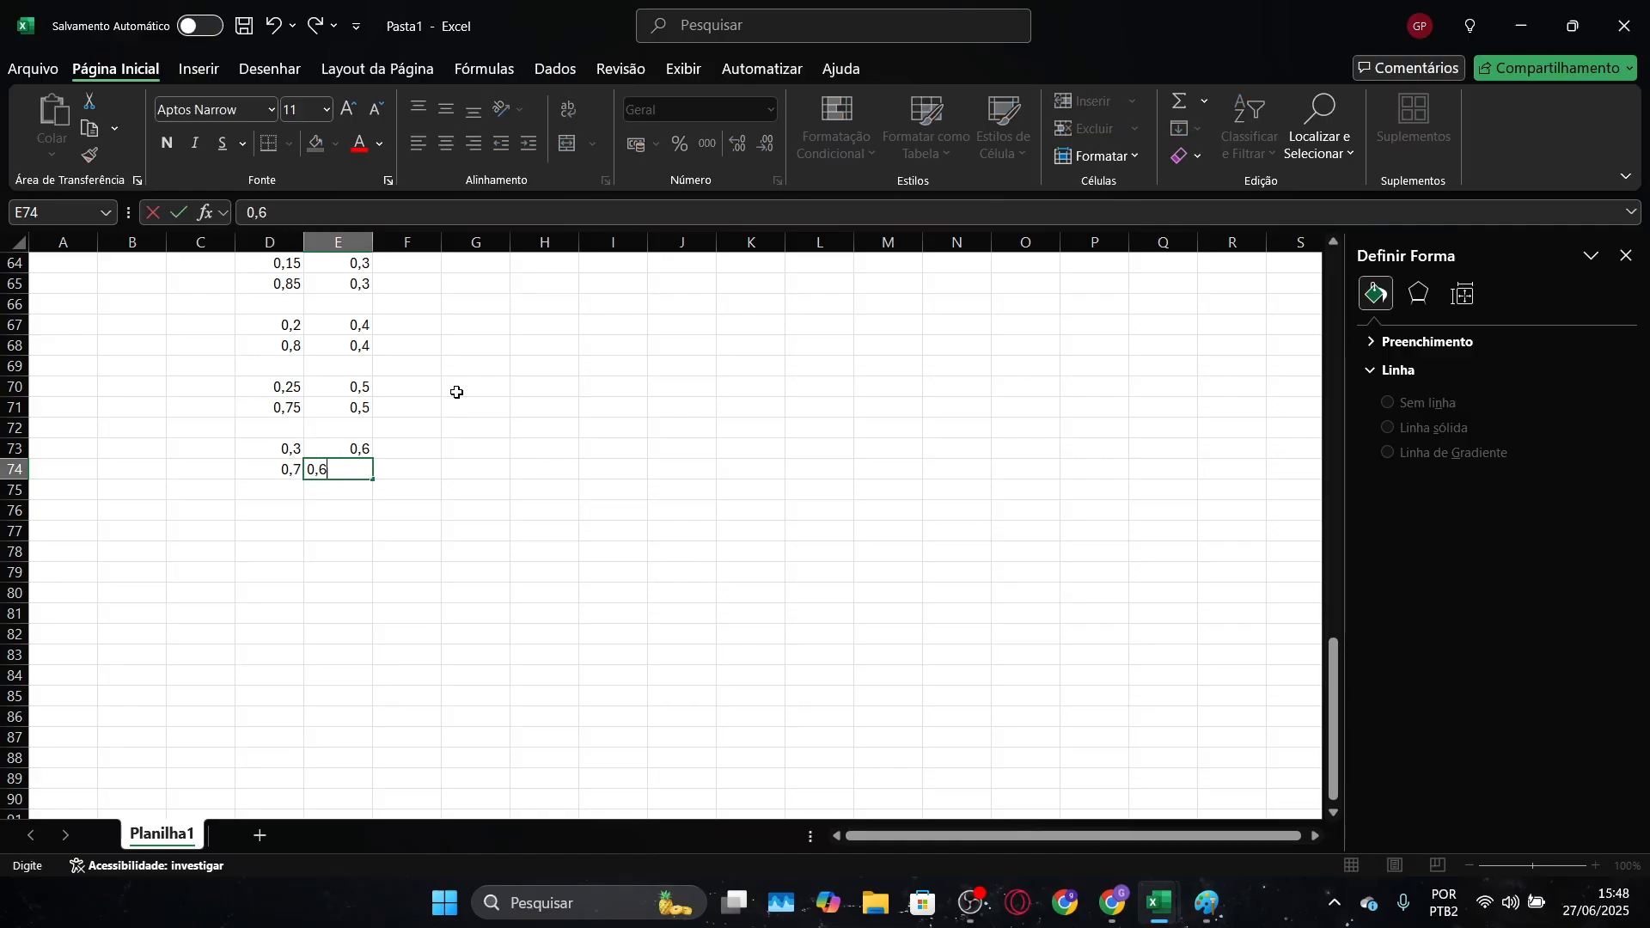
key("Down")
key("Down")
Enter the seventh horizontal grid line's starting point as 0,35 in D76 and 0,7 in E76, keeping row 75 blank
key("Left")
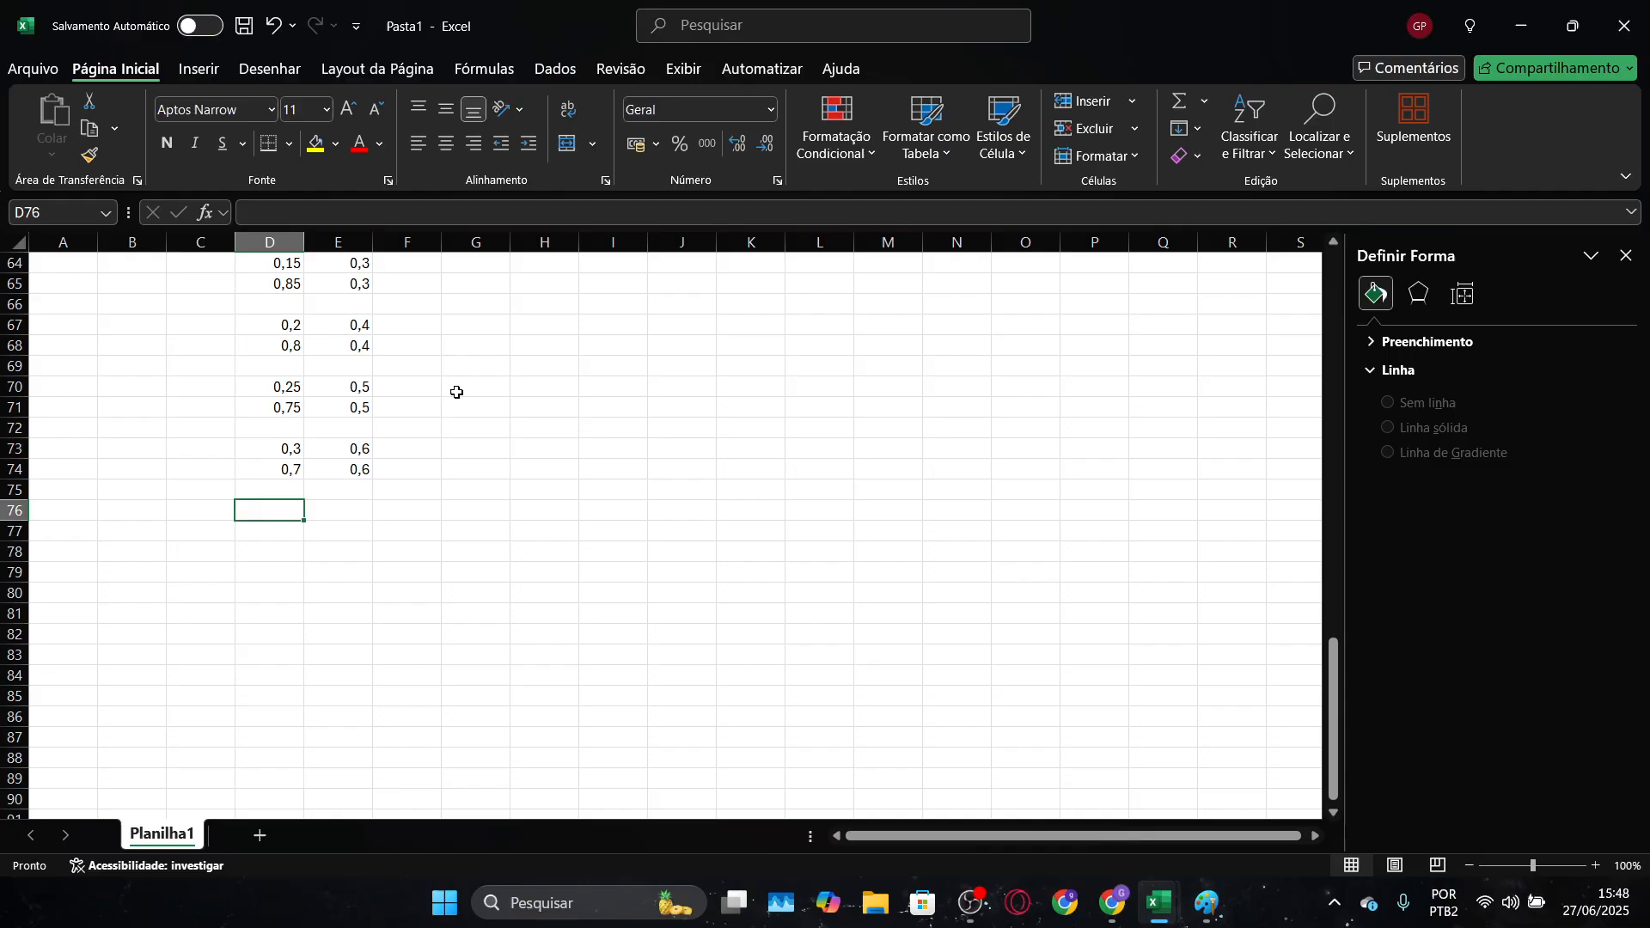
type("0,")
key("Tab")
type("0")
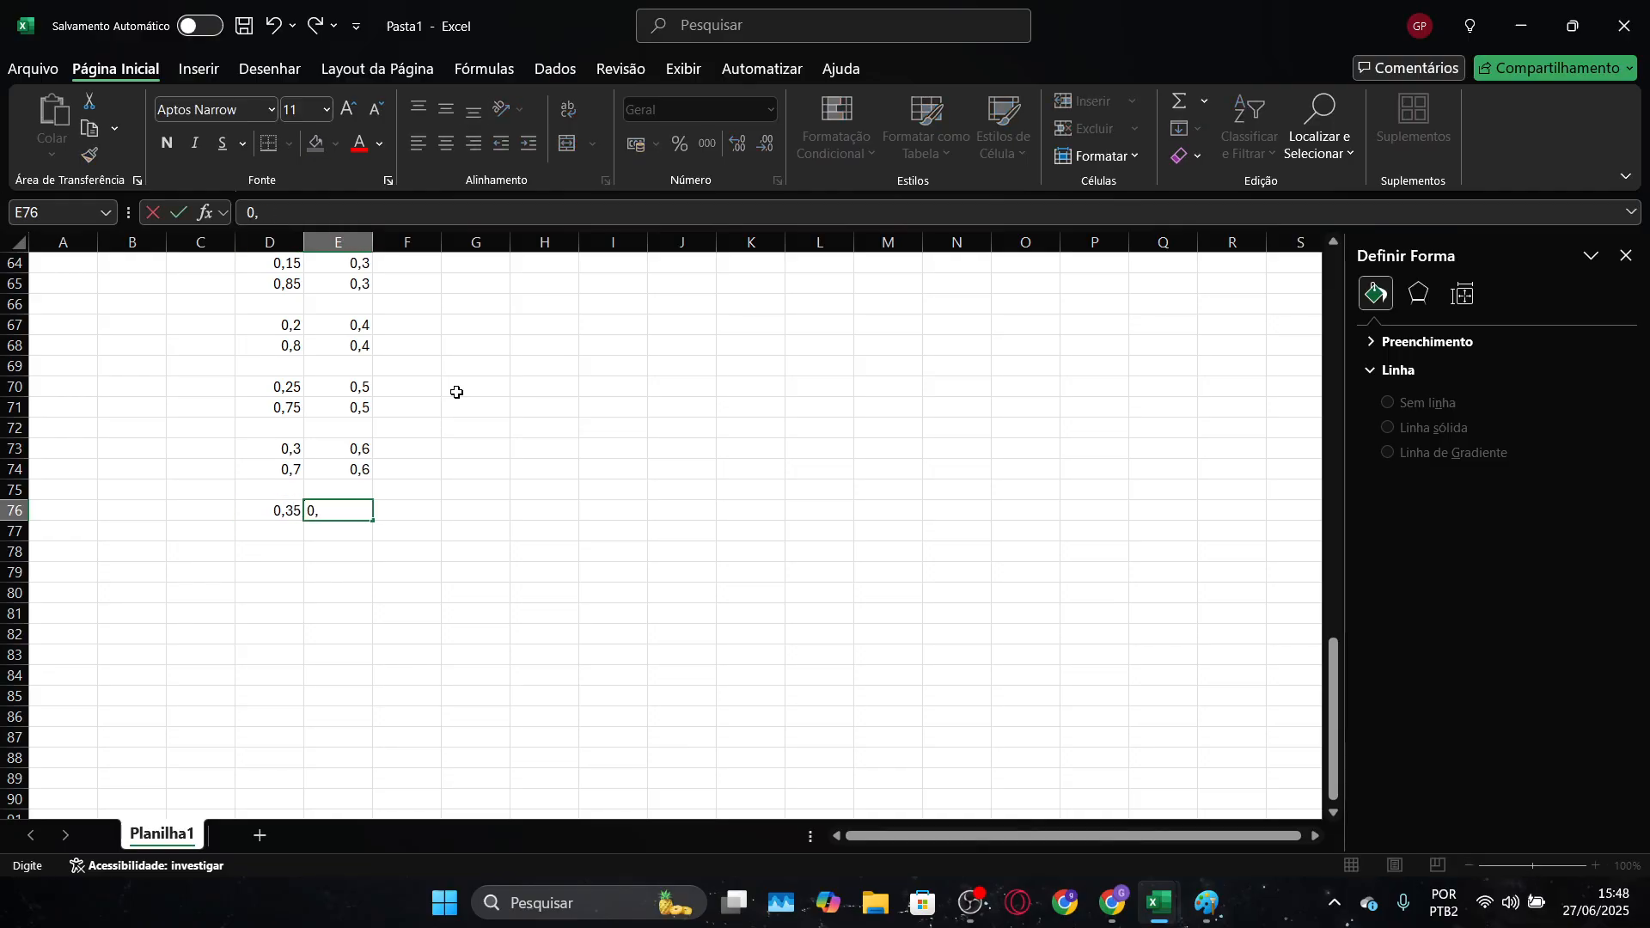
key("Return")
Enter the seventh horizontal grid line's end point as 0,65 in D77 and 0,7 in E77
type("0,65")
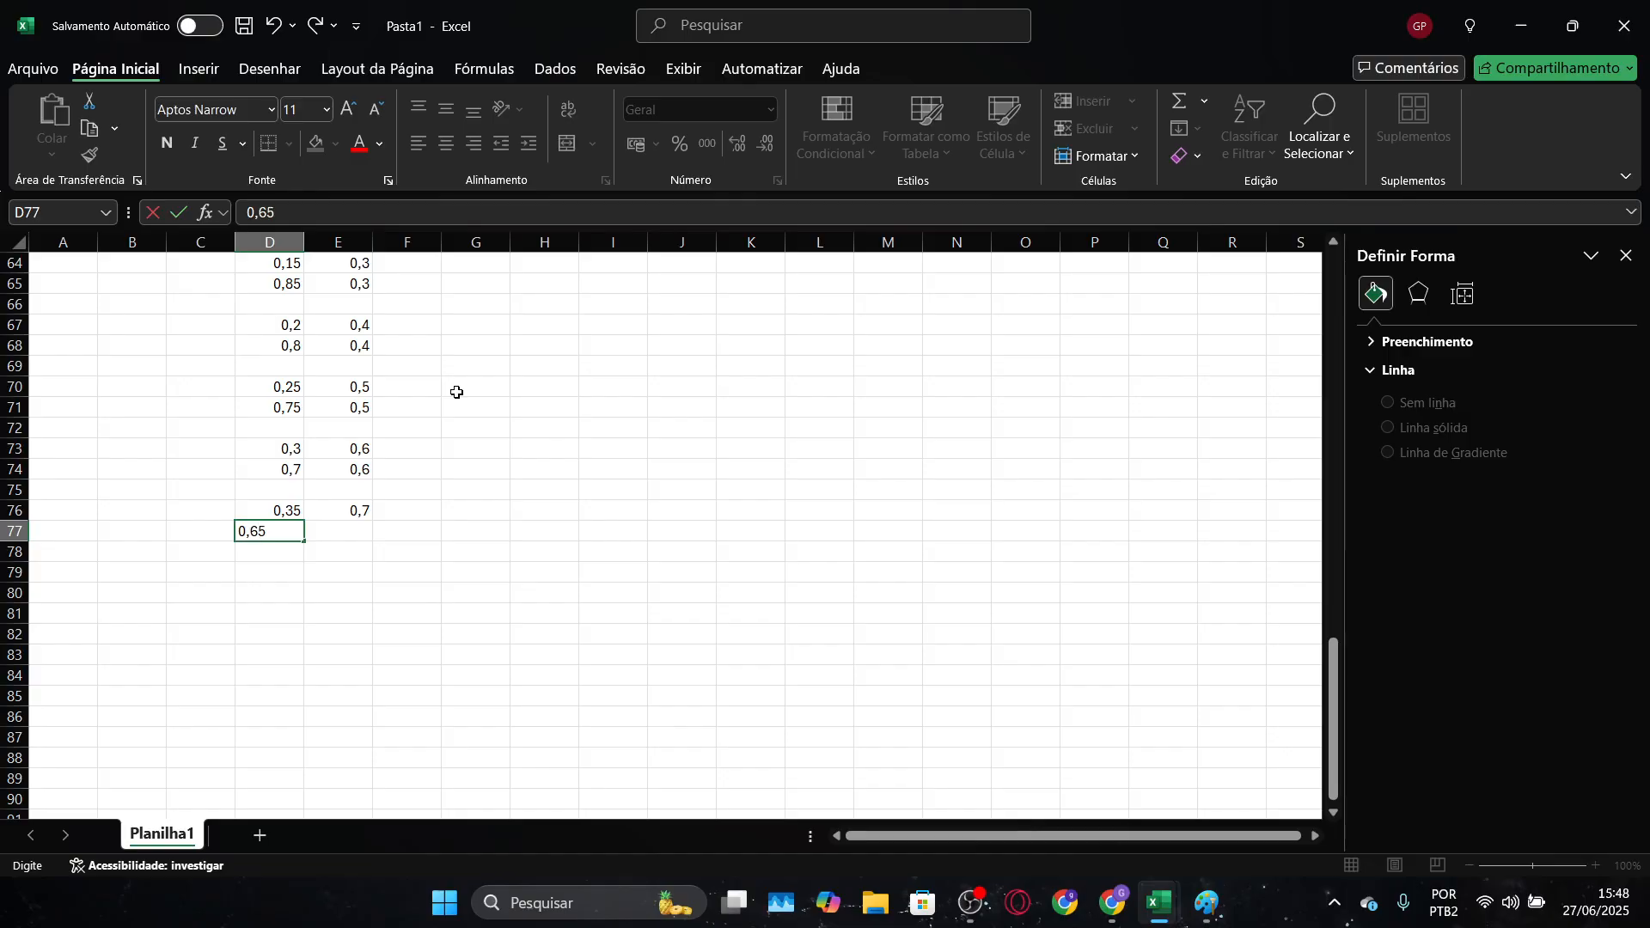
key("Tab")
type("0,")
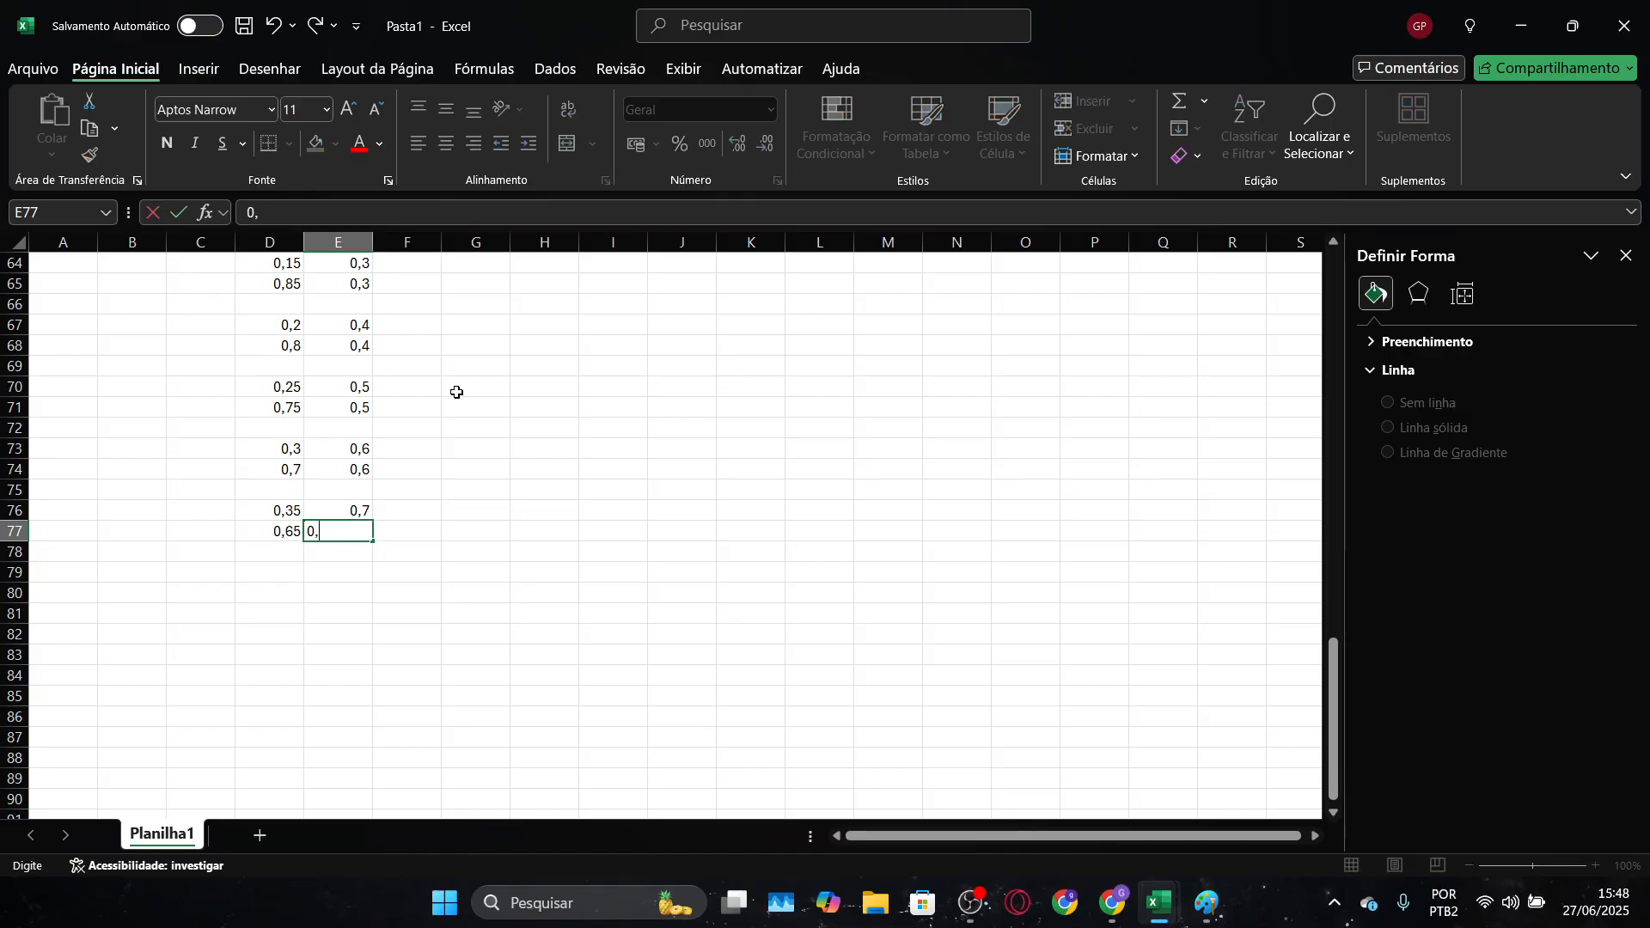
key("Return")
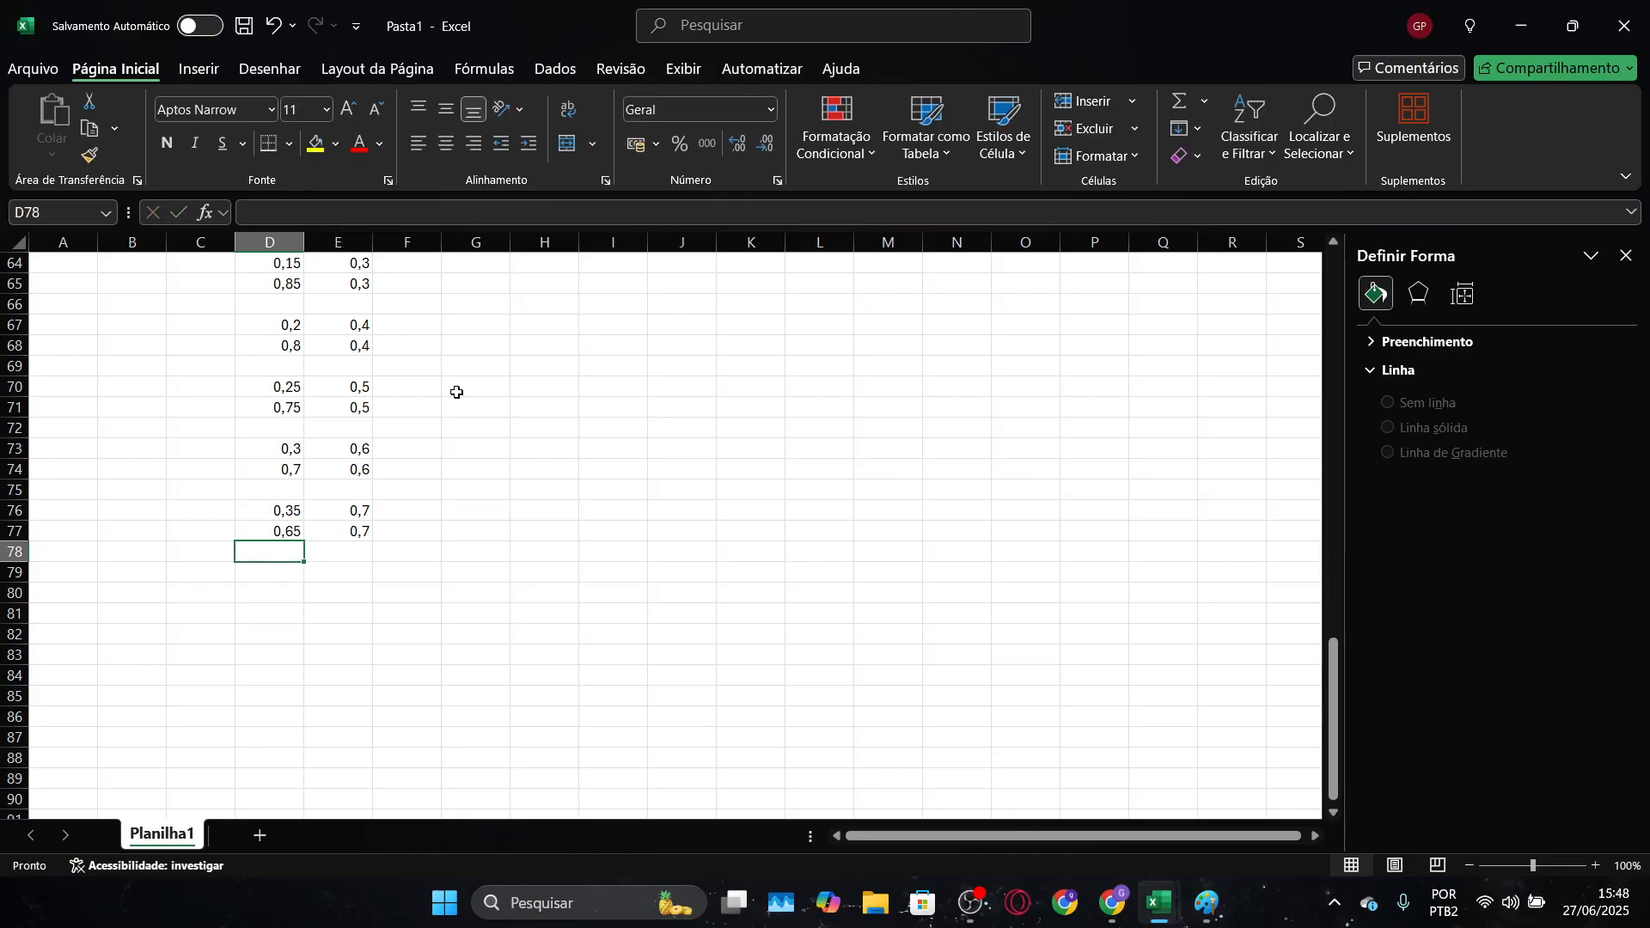
Enter the eighth horizontal grid line's starting point as 0,4 in D79 and 0,8 in E79, keeping row 78 blank
key("Return")
type("0")
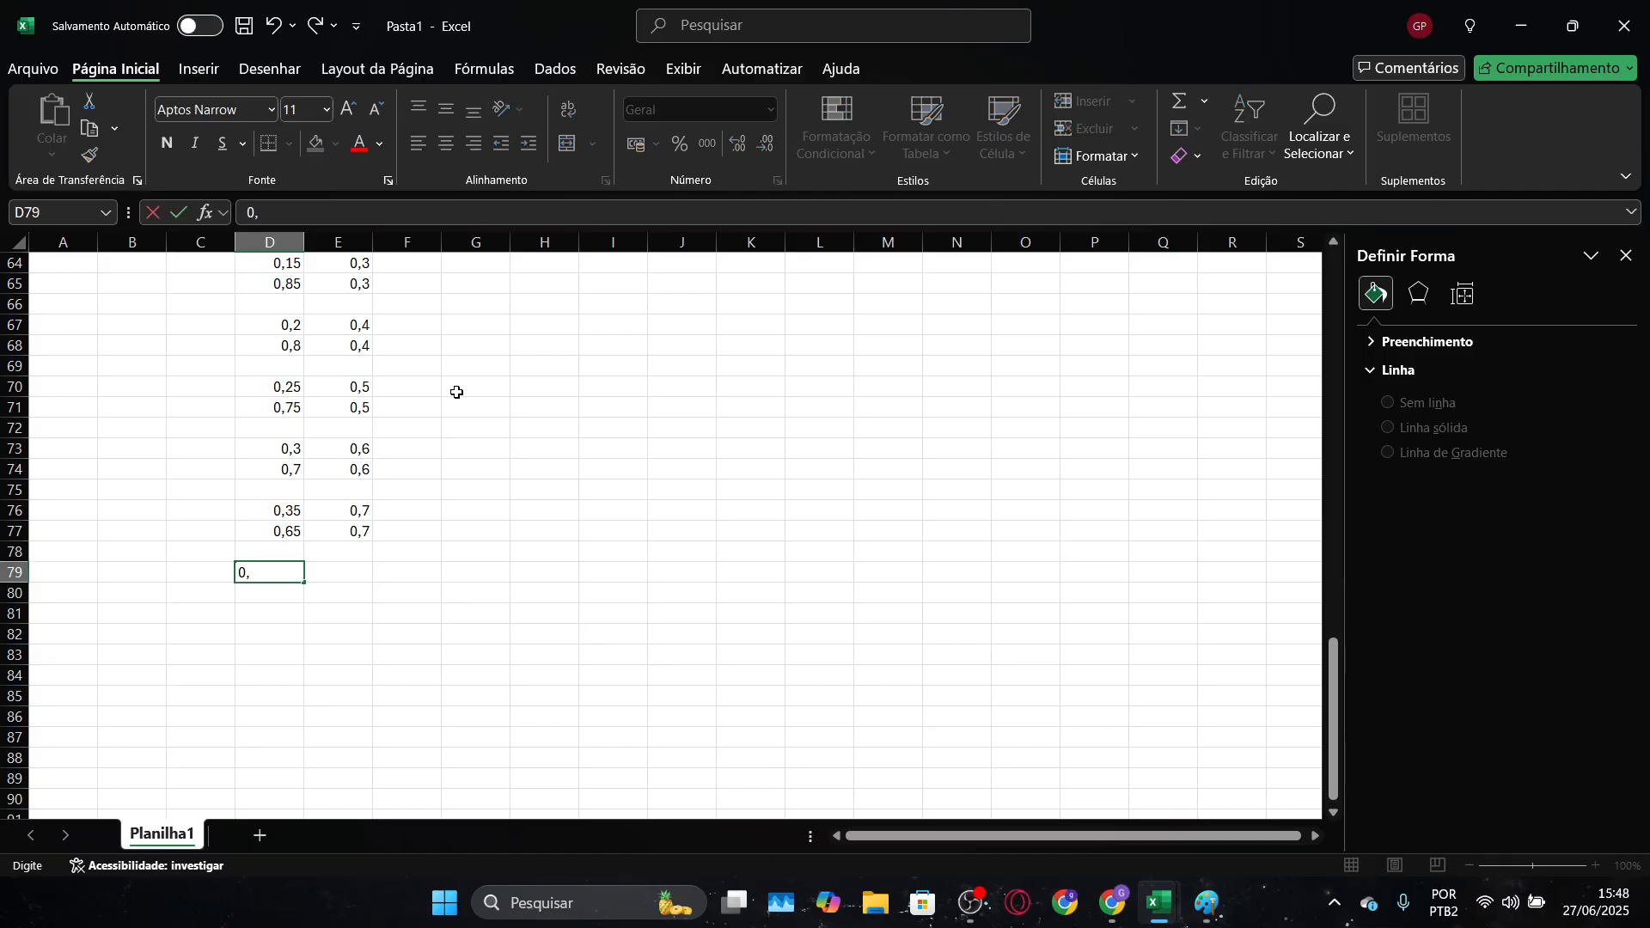
type(",4")
key("Tab")
type("0,")
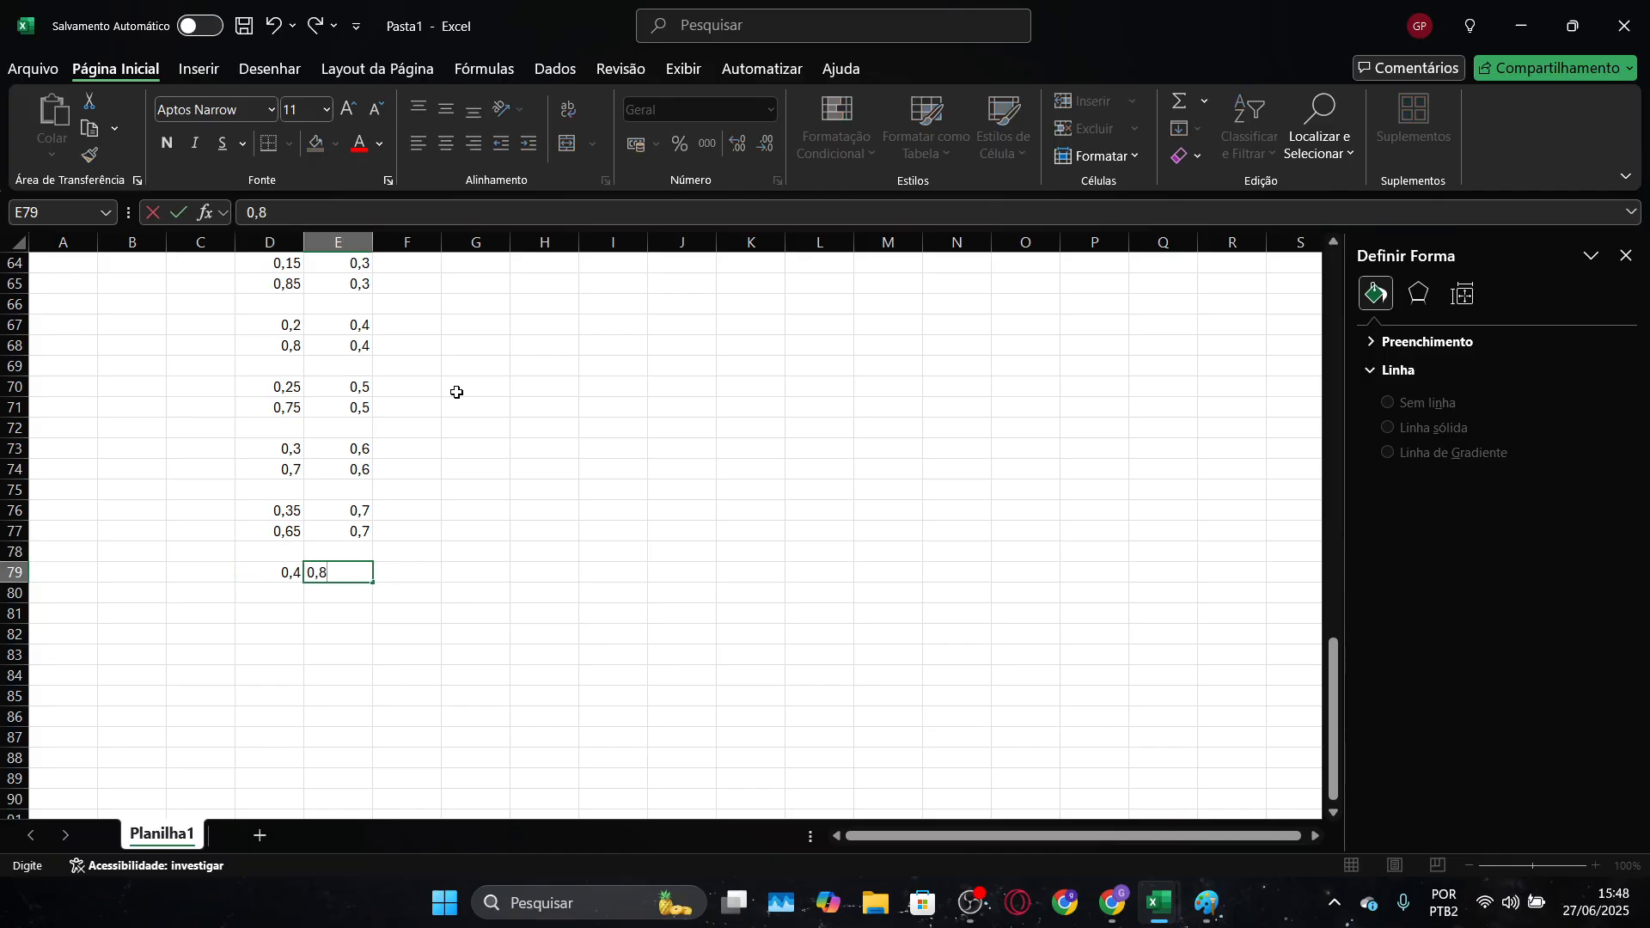
key("Return")
Enter the eighth horizontal grid line's end point as 0,6 in D80 and 0,8 in E80
type("0,6")
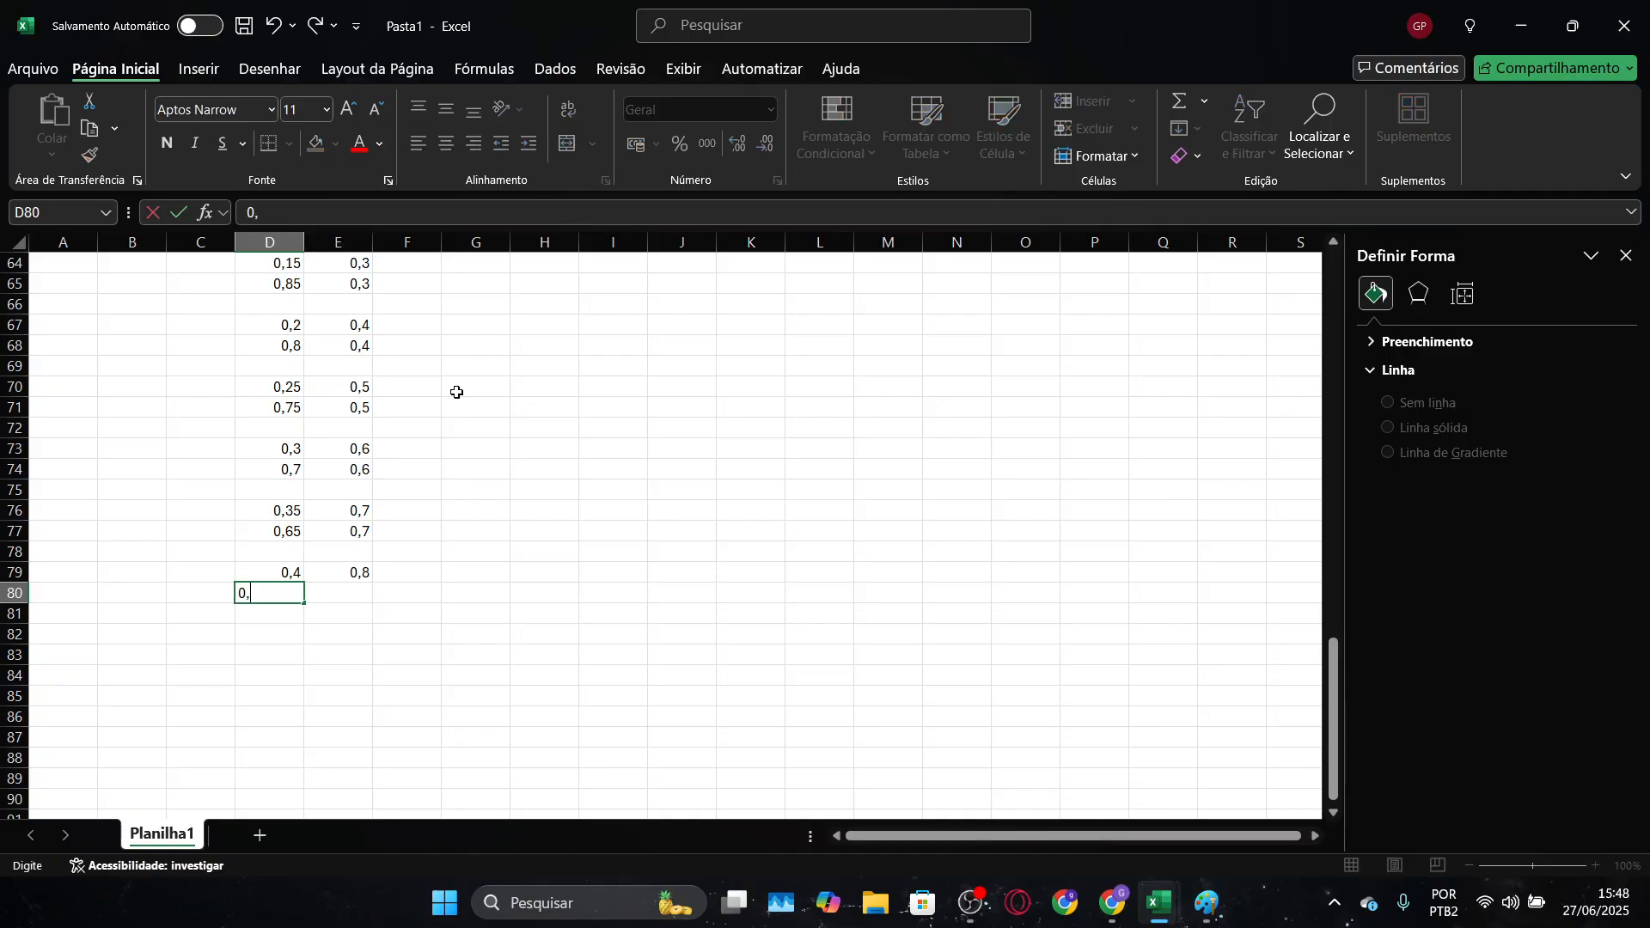
key("Tab")
type("0,")
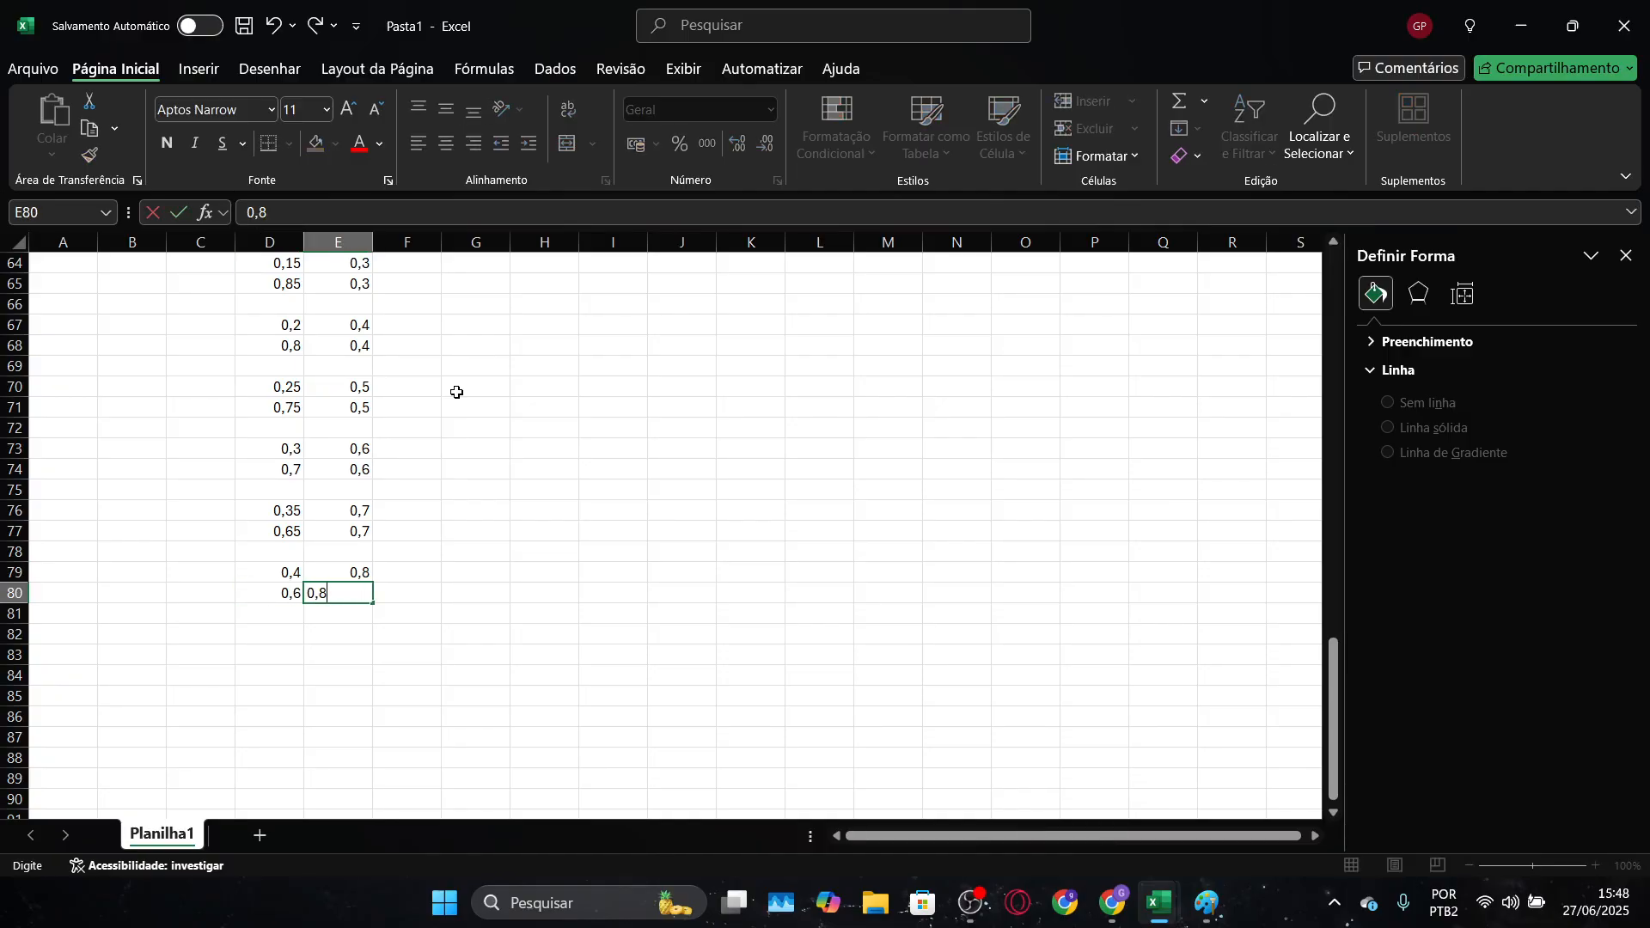
type("8")
key("Return")
key("Return")
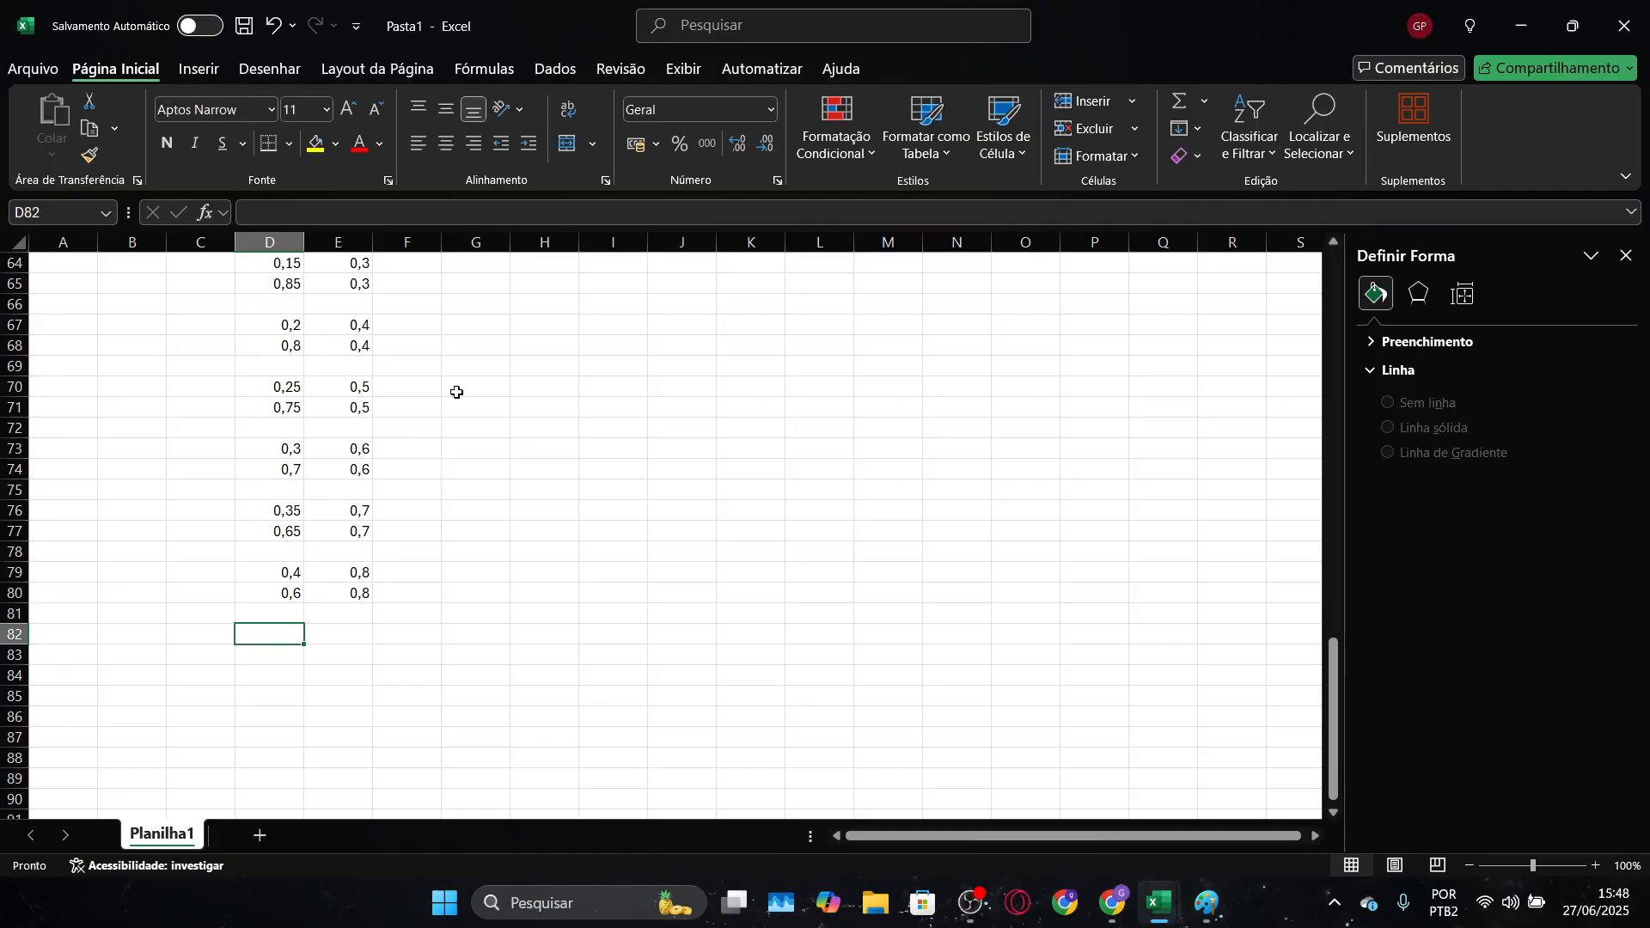
Enter the ninth horizontal grid line's starting point as 0,45 in D82 and 0,9 in E82, keeping row 81 blank
type("0,45")
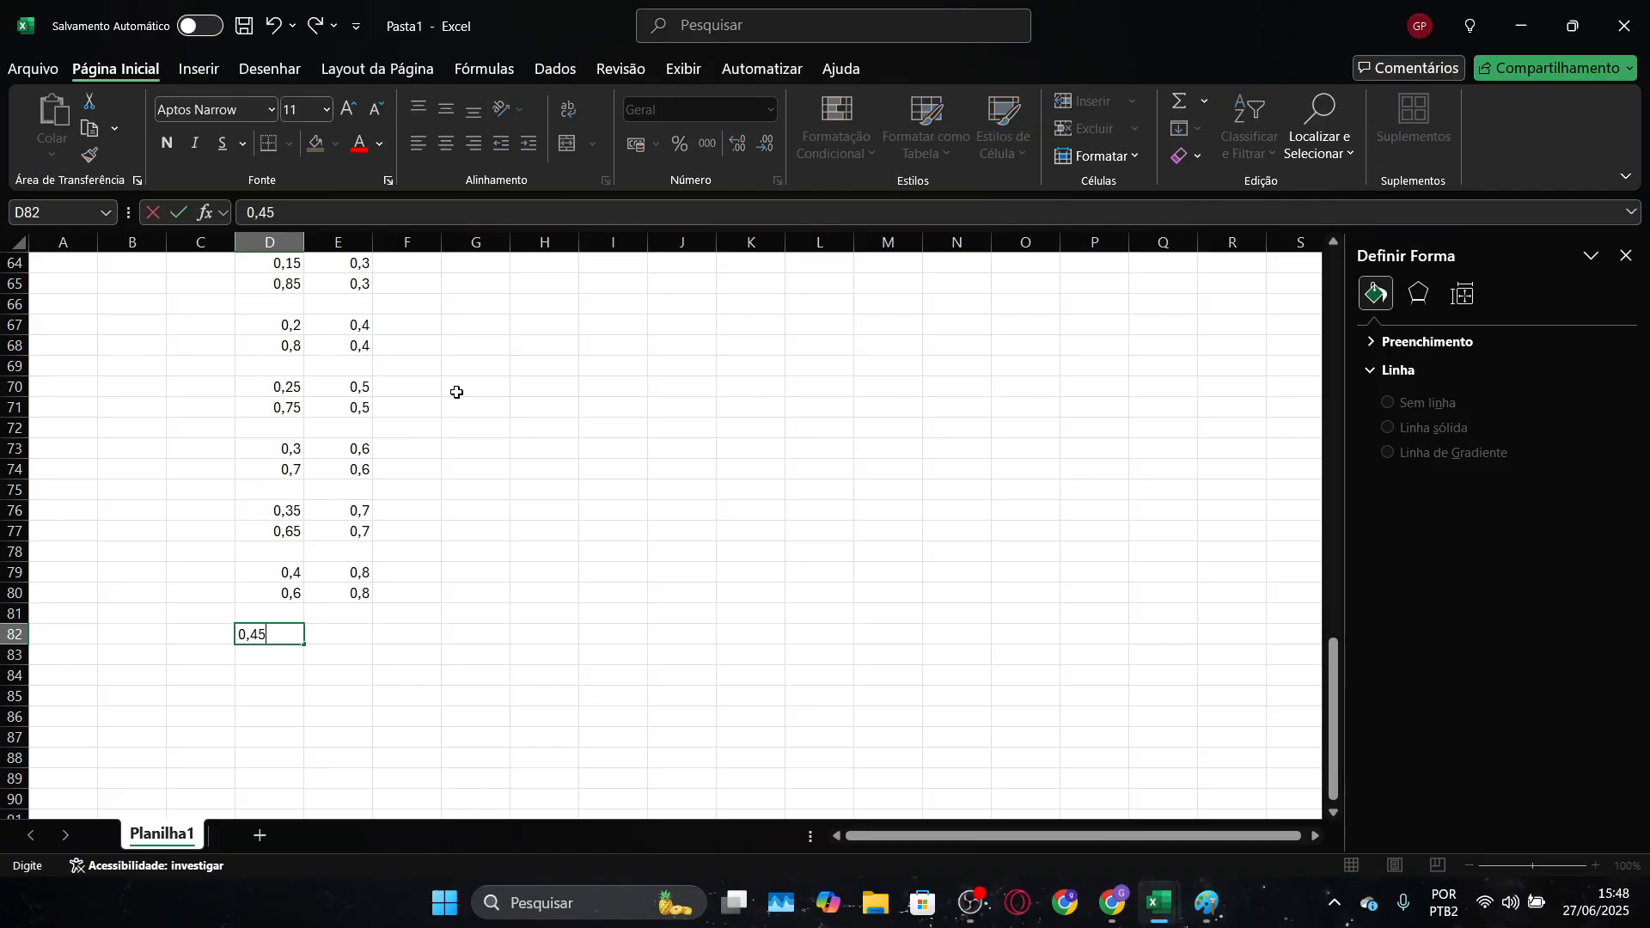
key("Tab")
type("0,9")
key("Return")
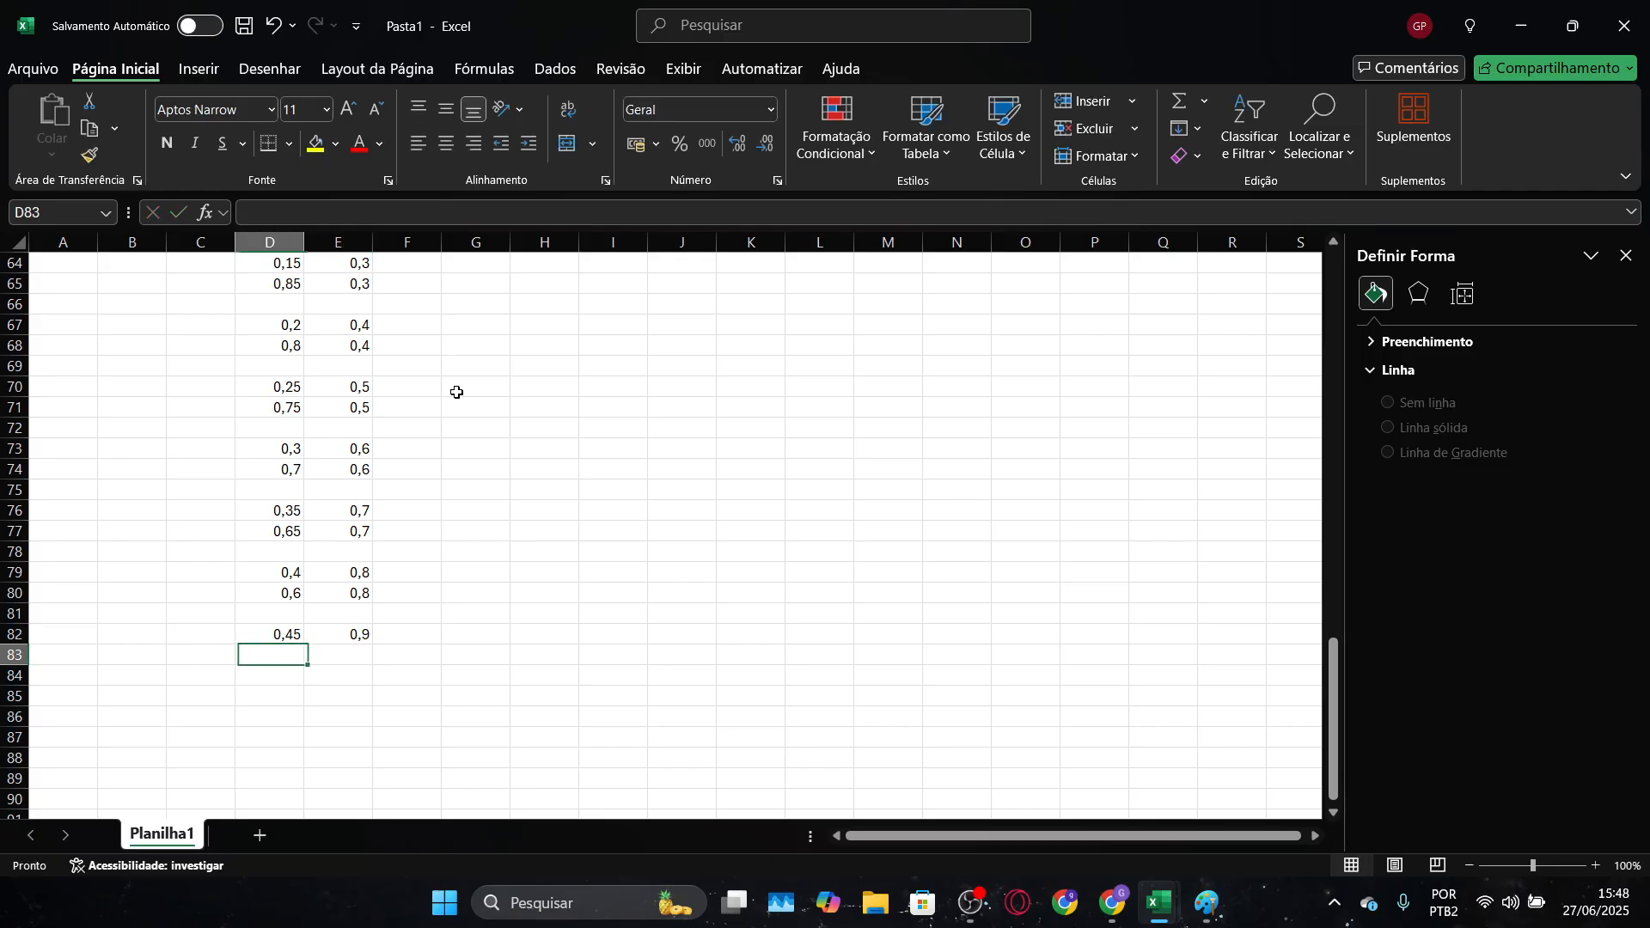
Enter the ninth horizontal grid line's end point as 0,55 in D83 and 0,9 in E83
type("0,55")
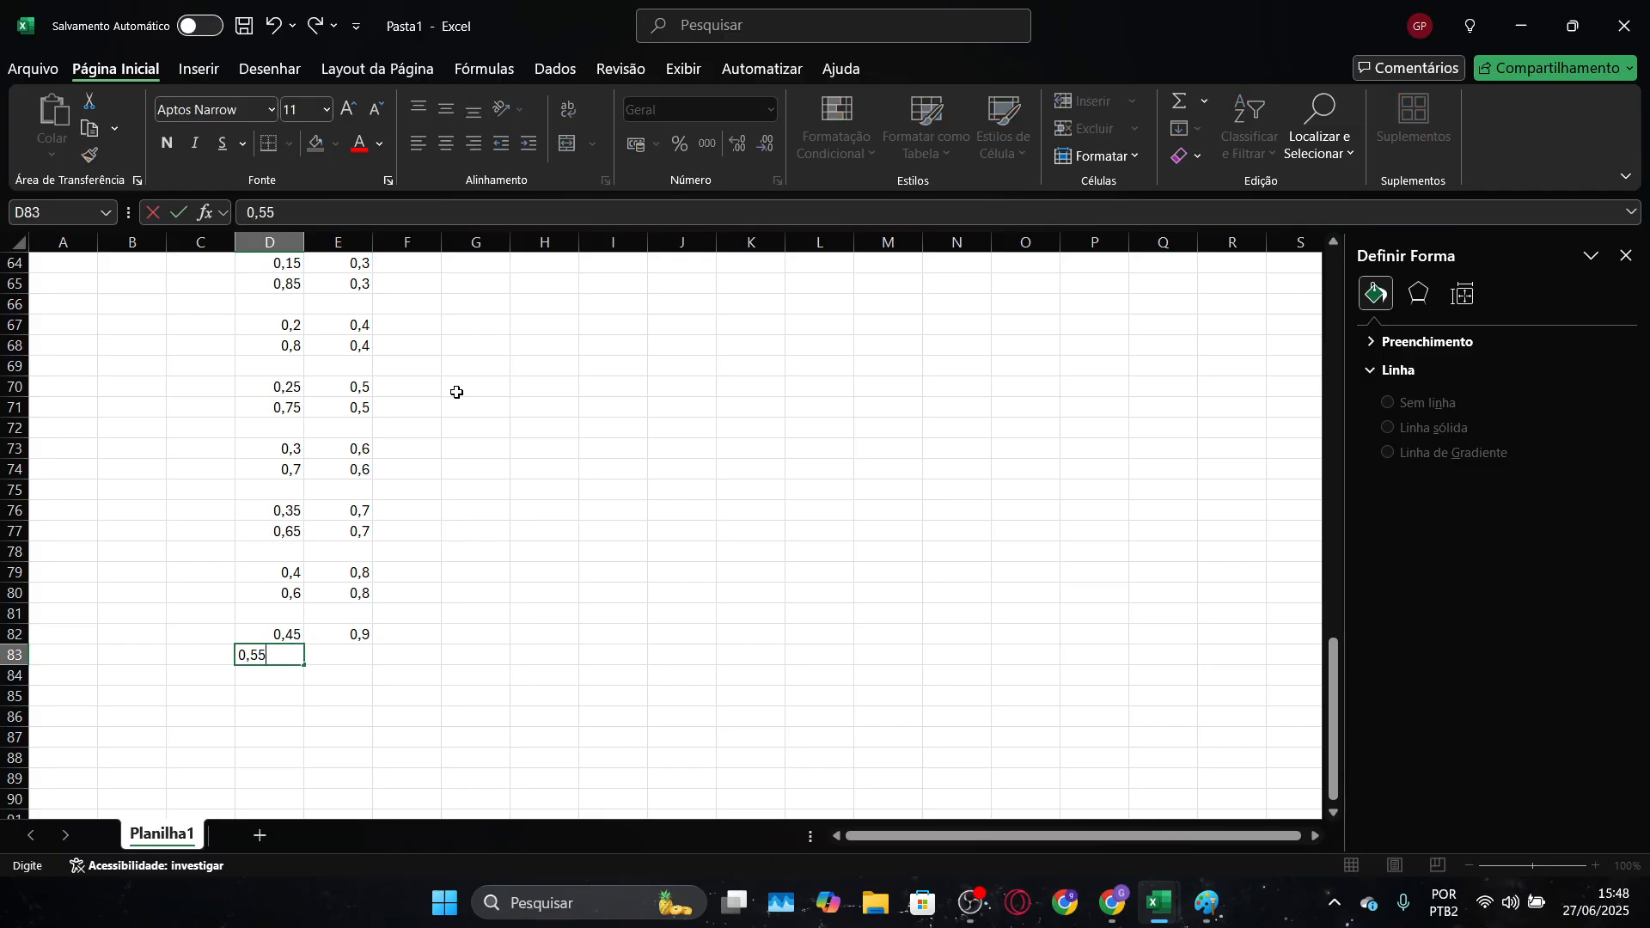
key("Tab")
type("0,9")
key("Down")
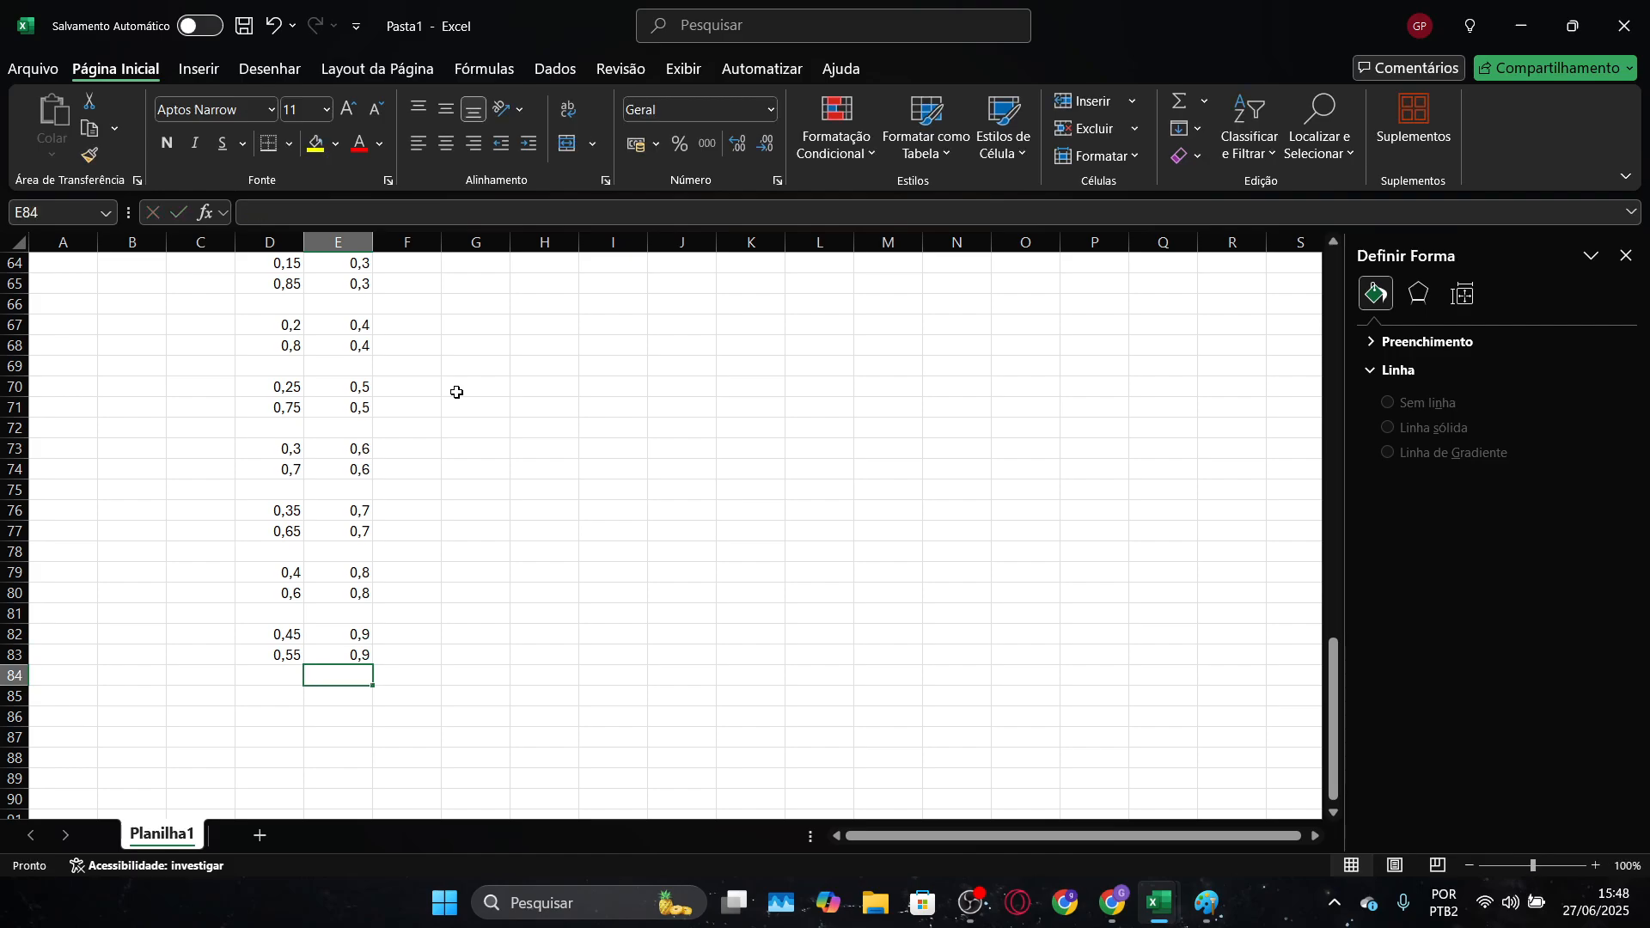
Change the line color of the "grade" series in the triangle chart to black
scroll(457, 392, "up", 20)
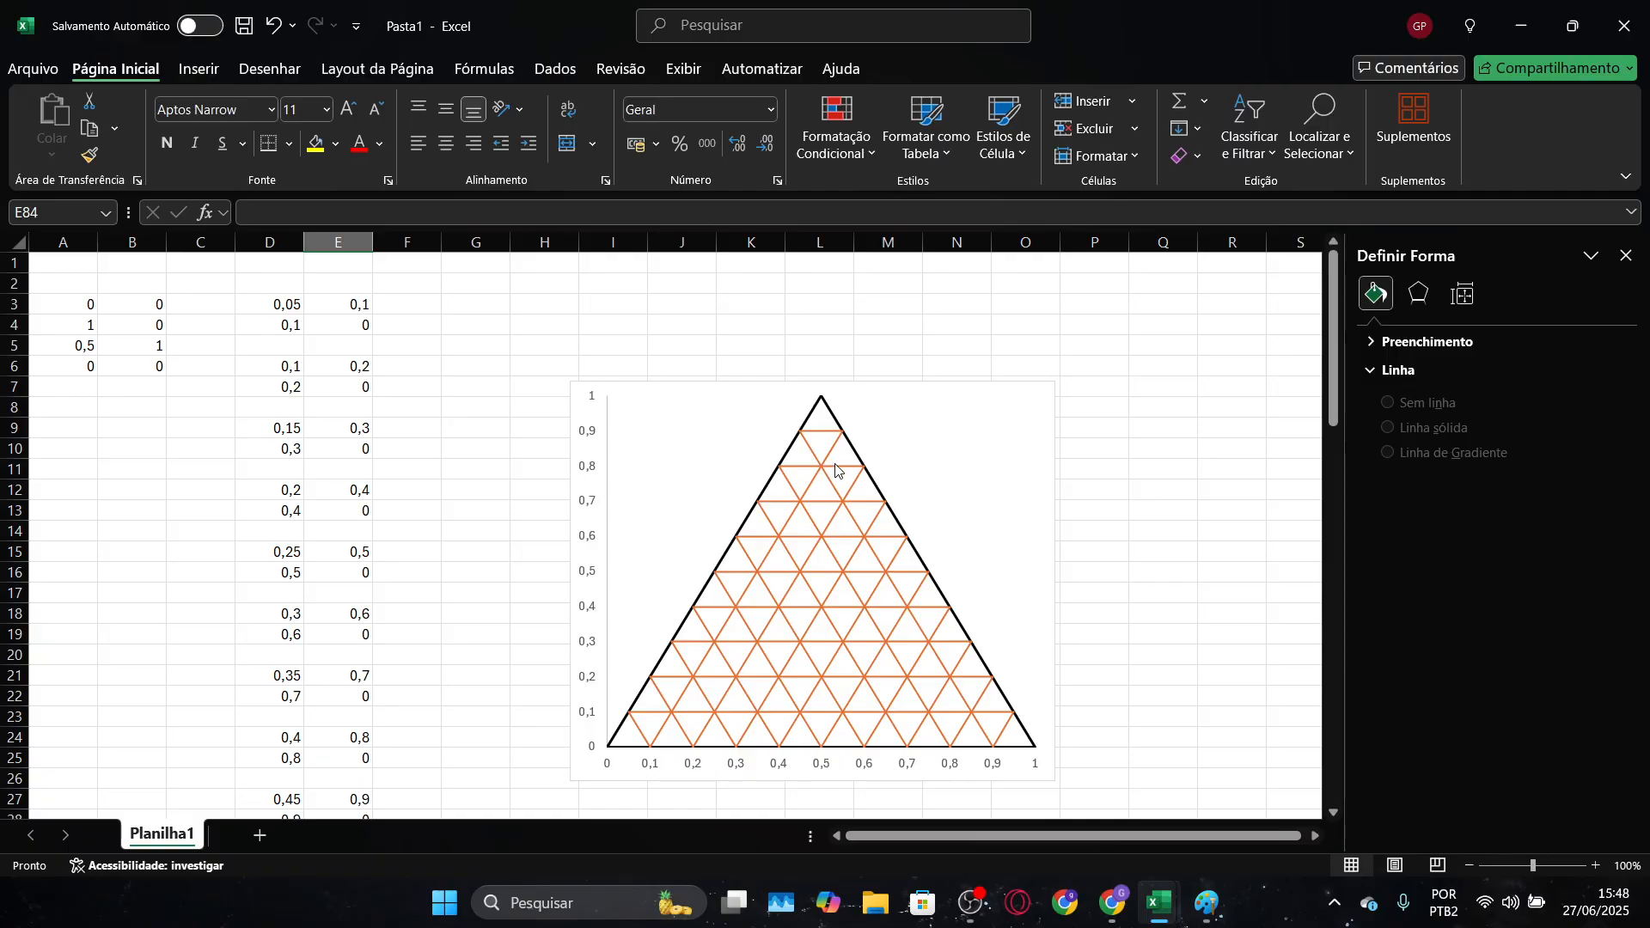
left_click(852, 497)
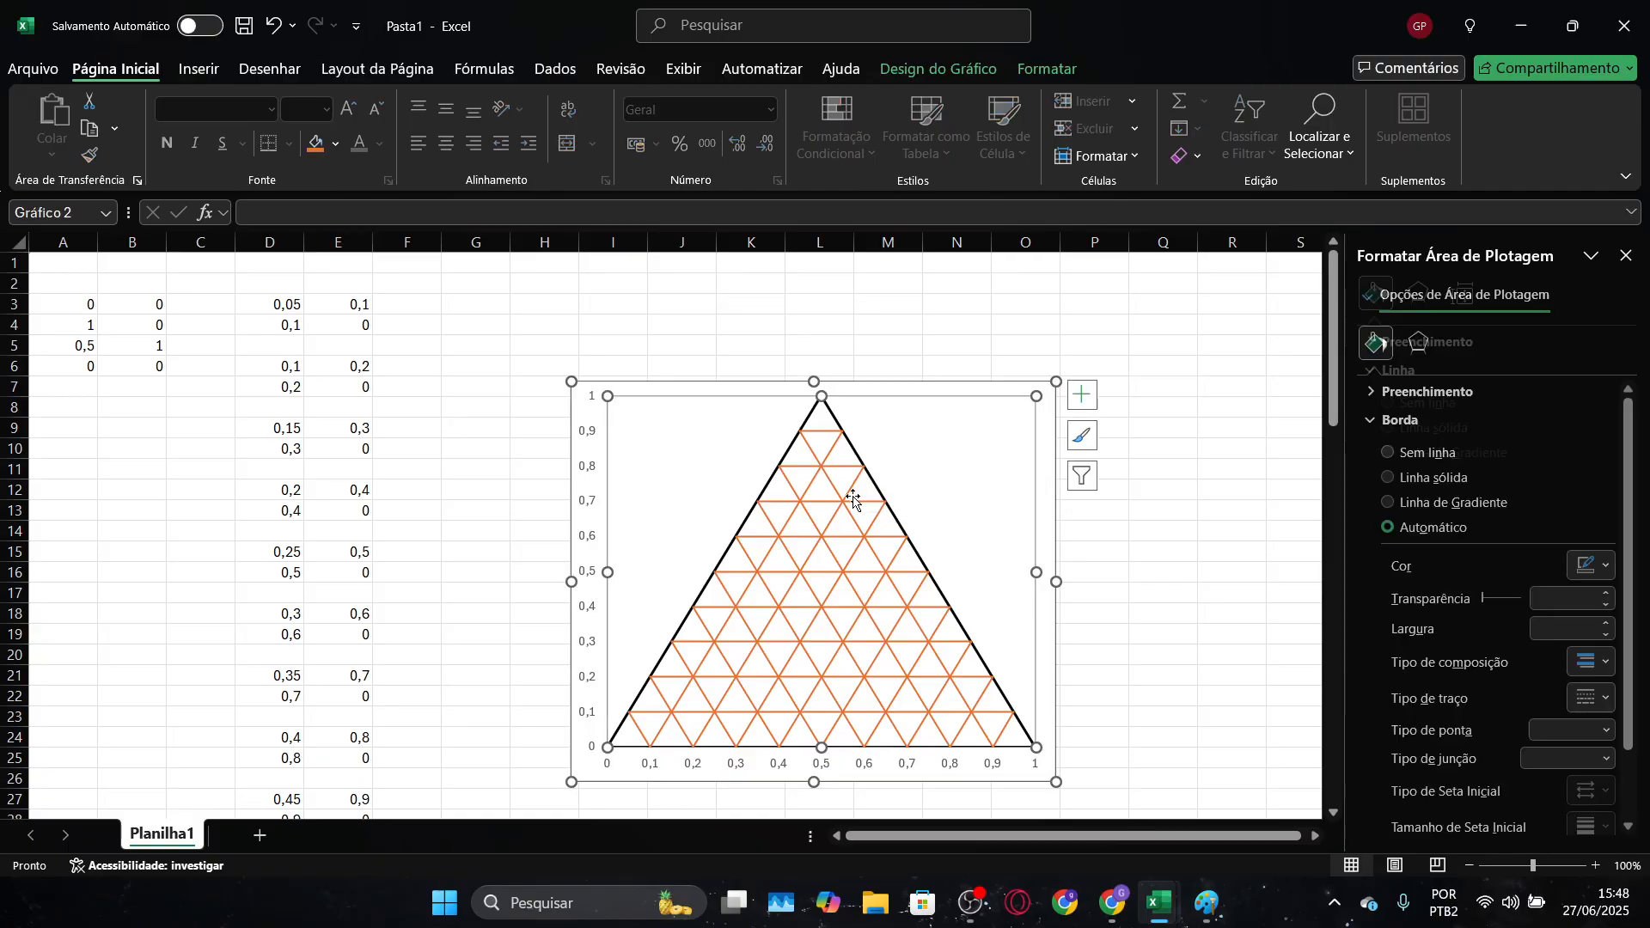
left_click(853, 499)
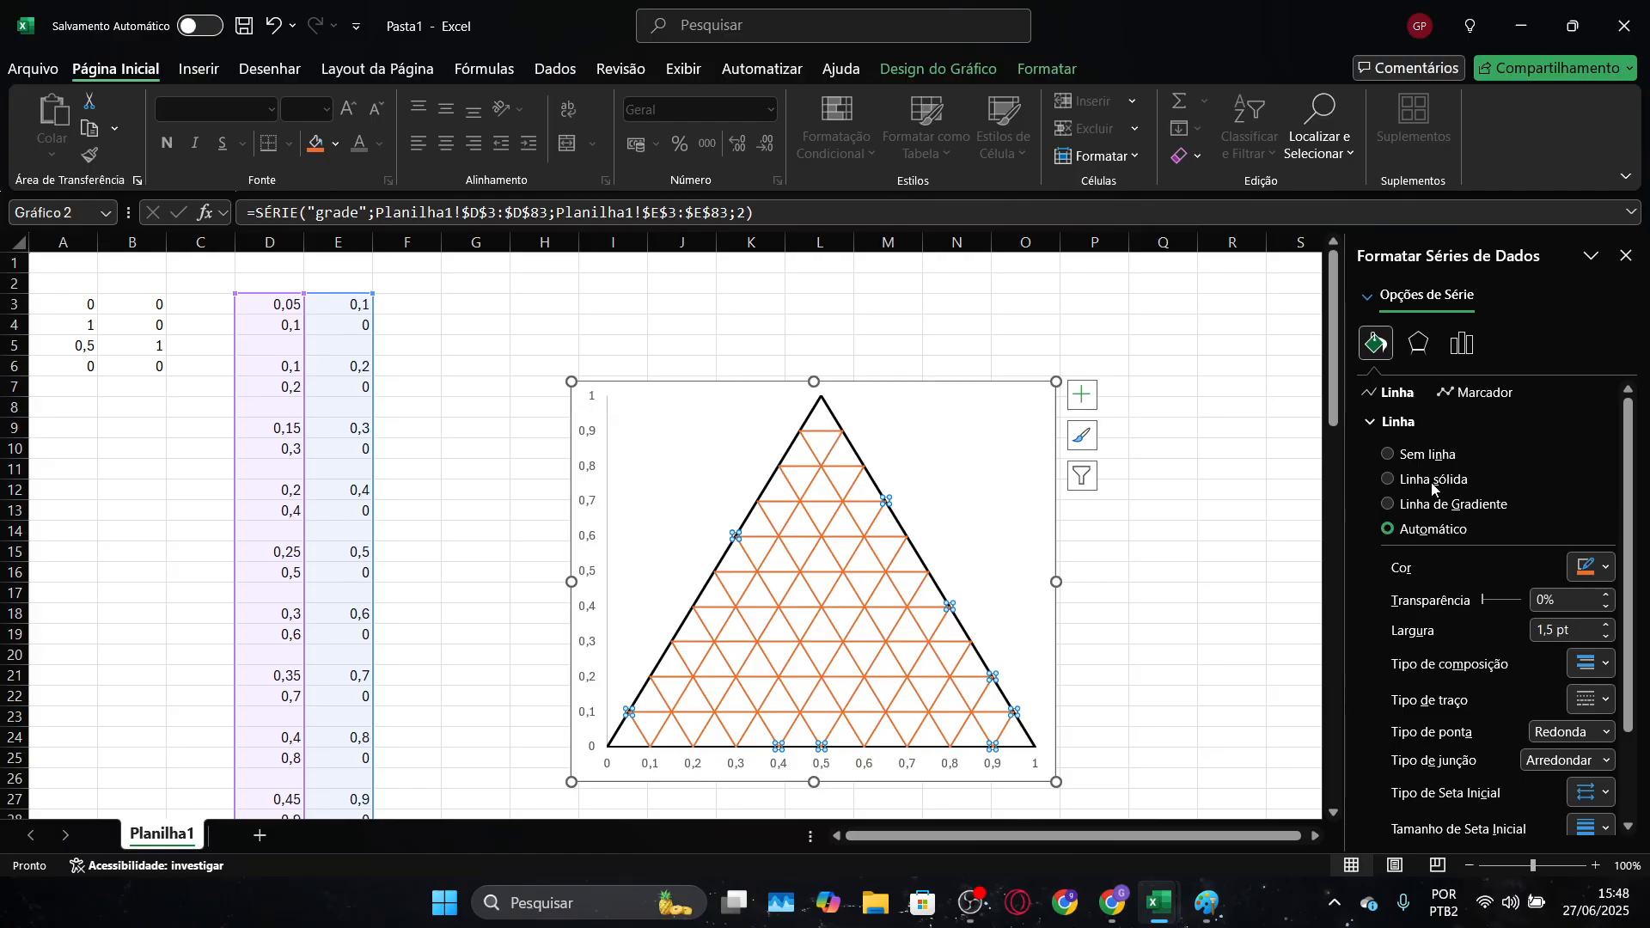
left_click(1584, 568)
left_click(1397, 284)
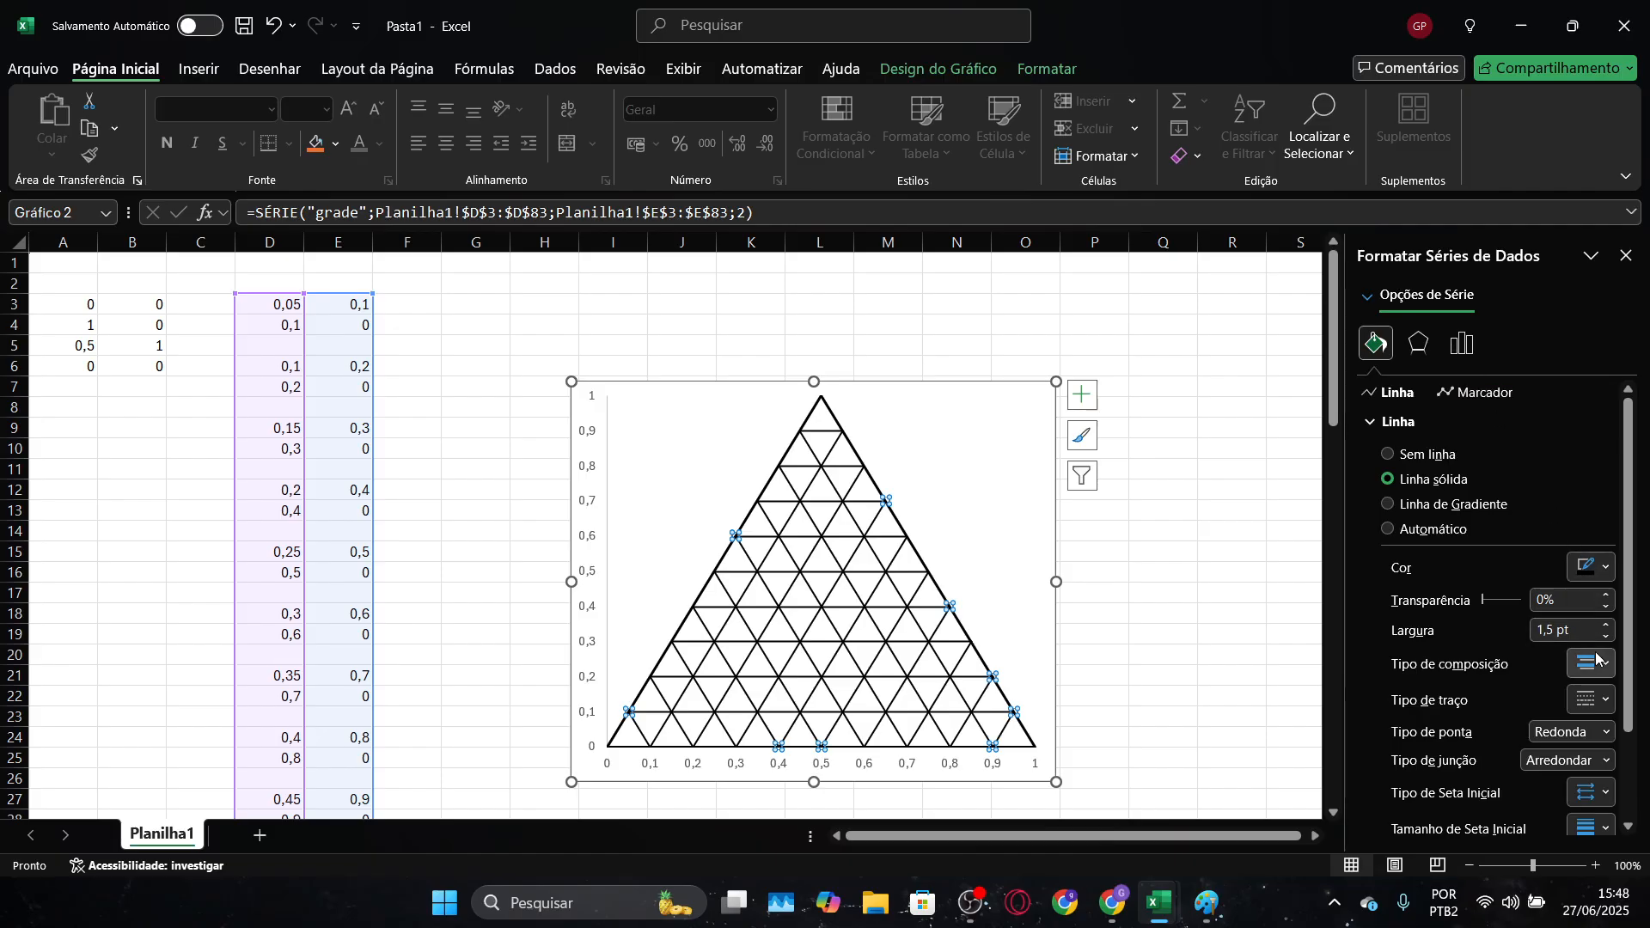
Give the "grade" series lines a fine dotted dash style and 80% transparency, leaving the chart deselected
left_click(1606, 701)
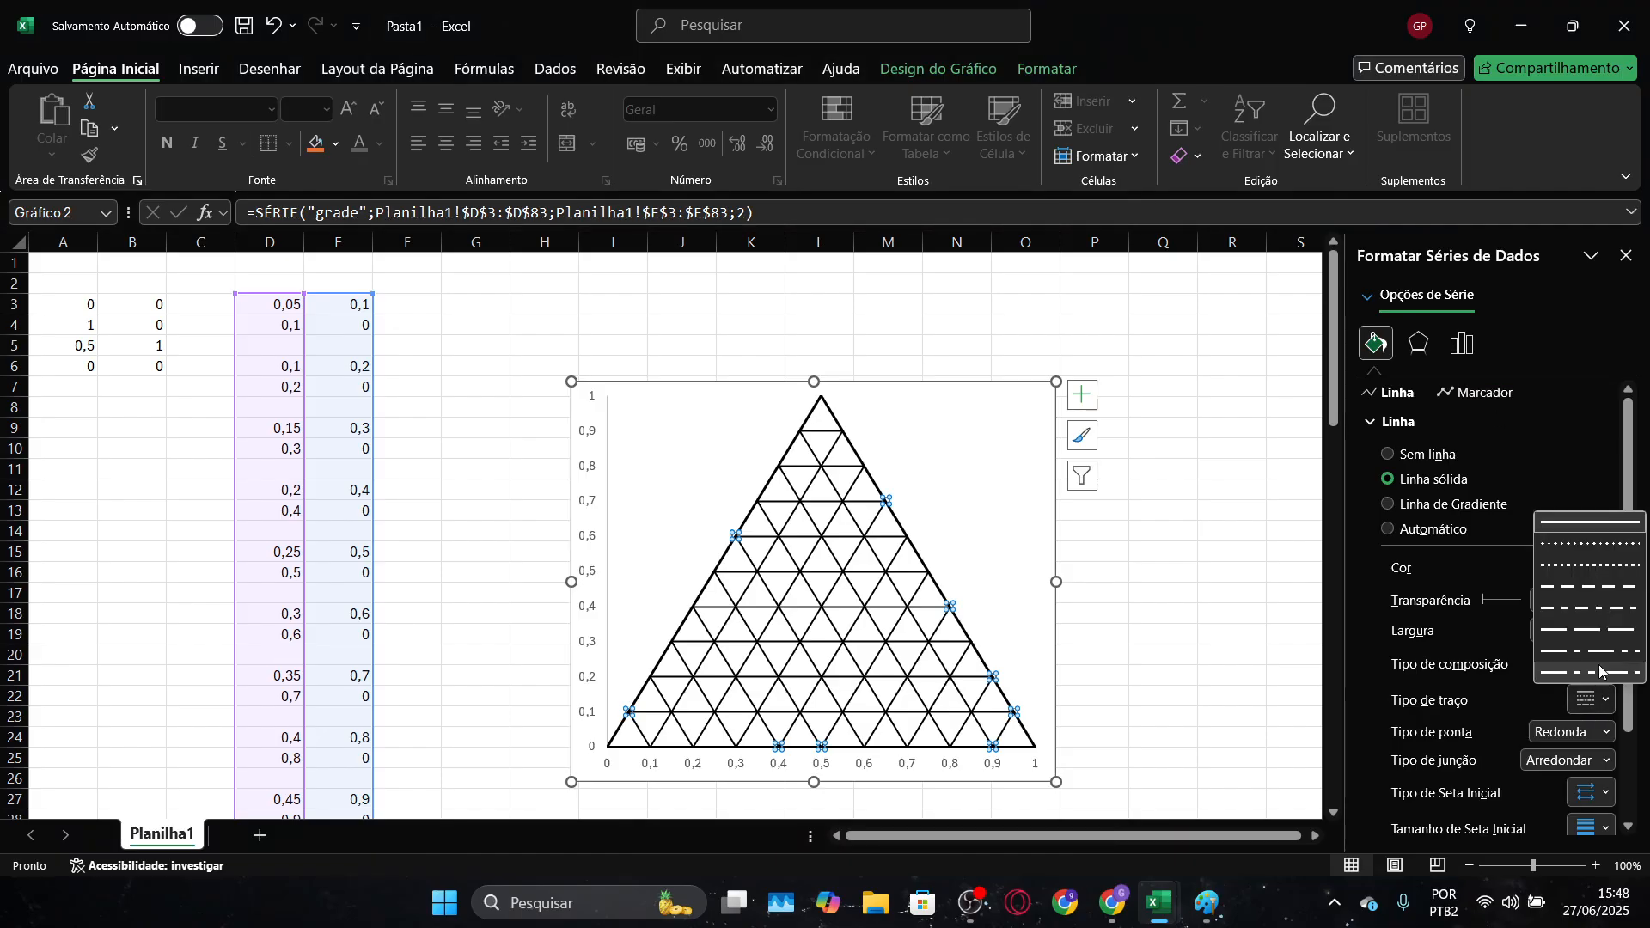
left_click(1591, 535)
left_click(1534, 602)
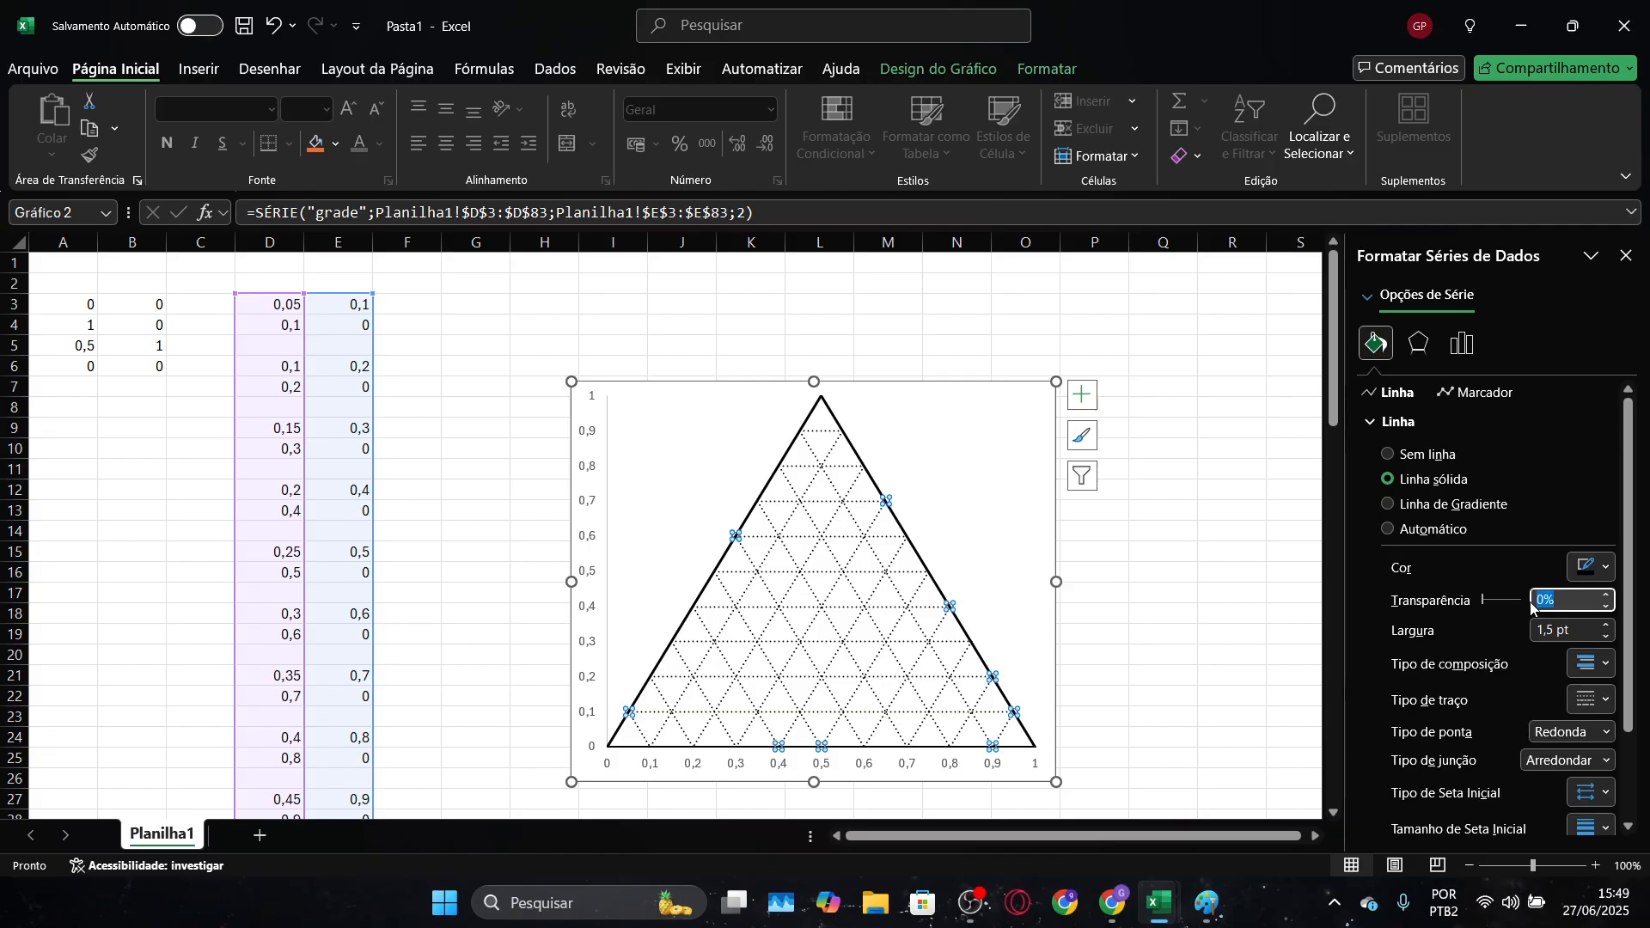
type("80")
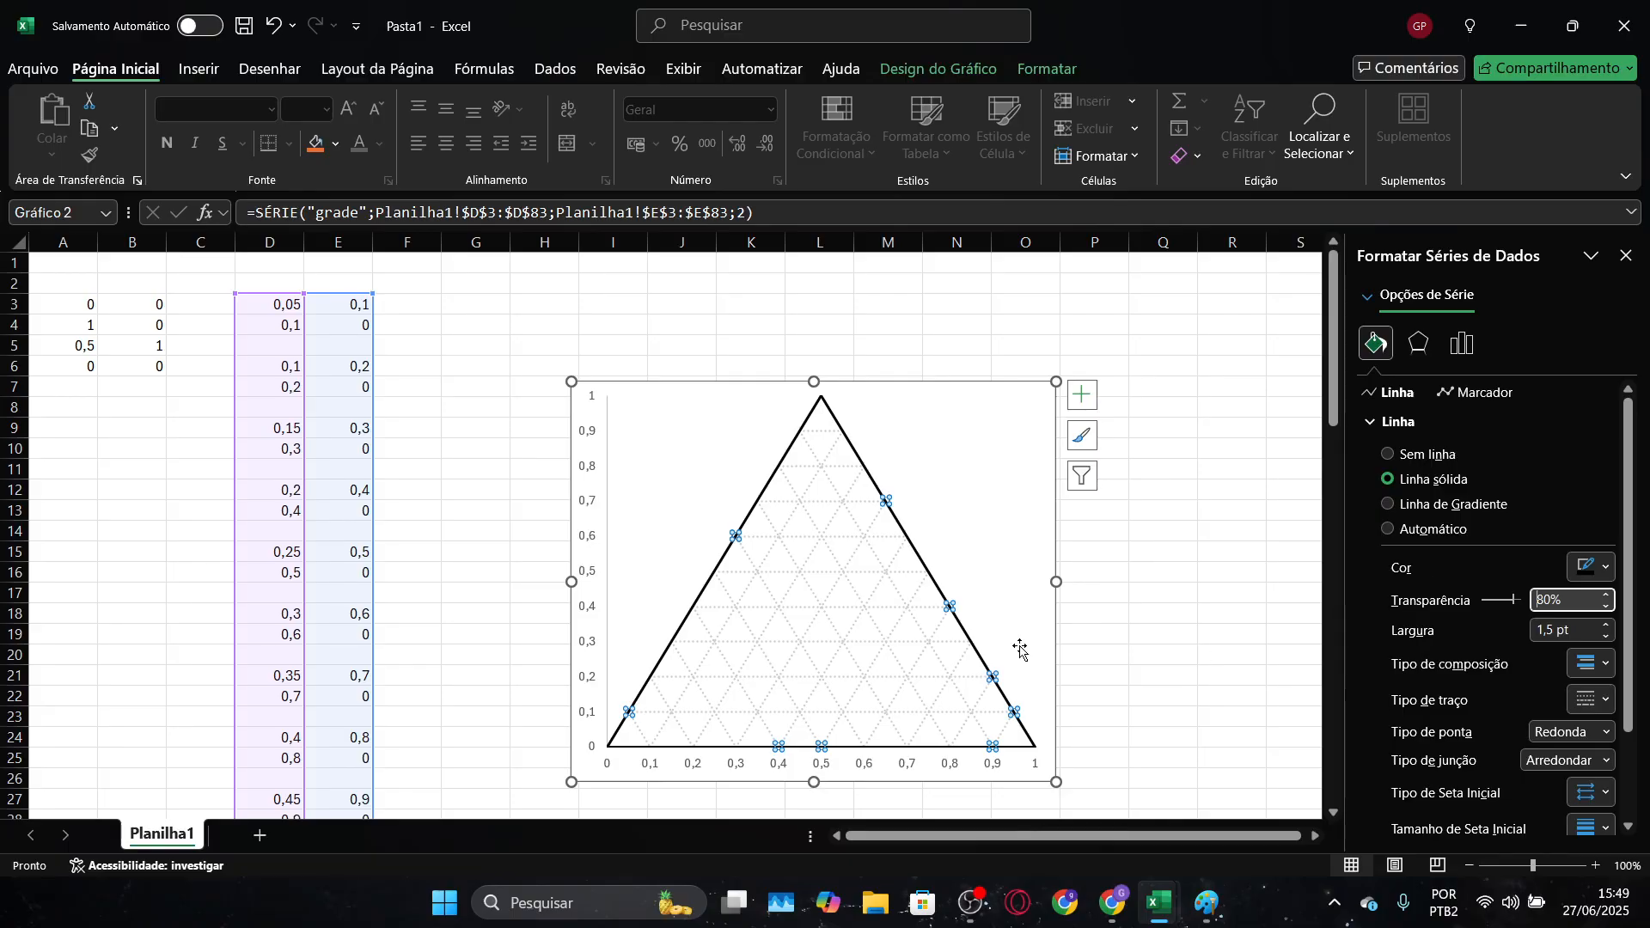
left_click(1136, 514)
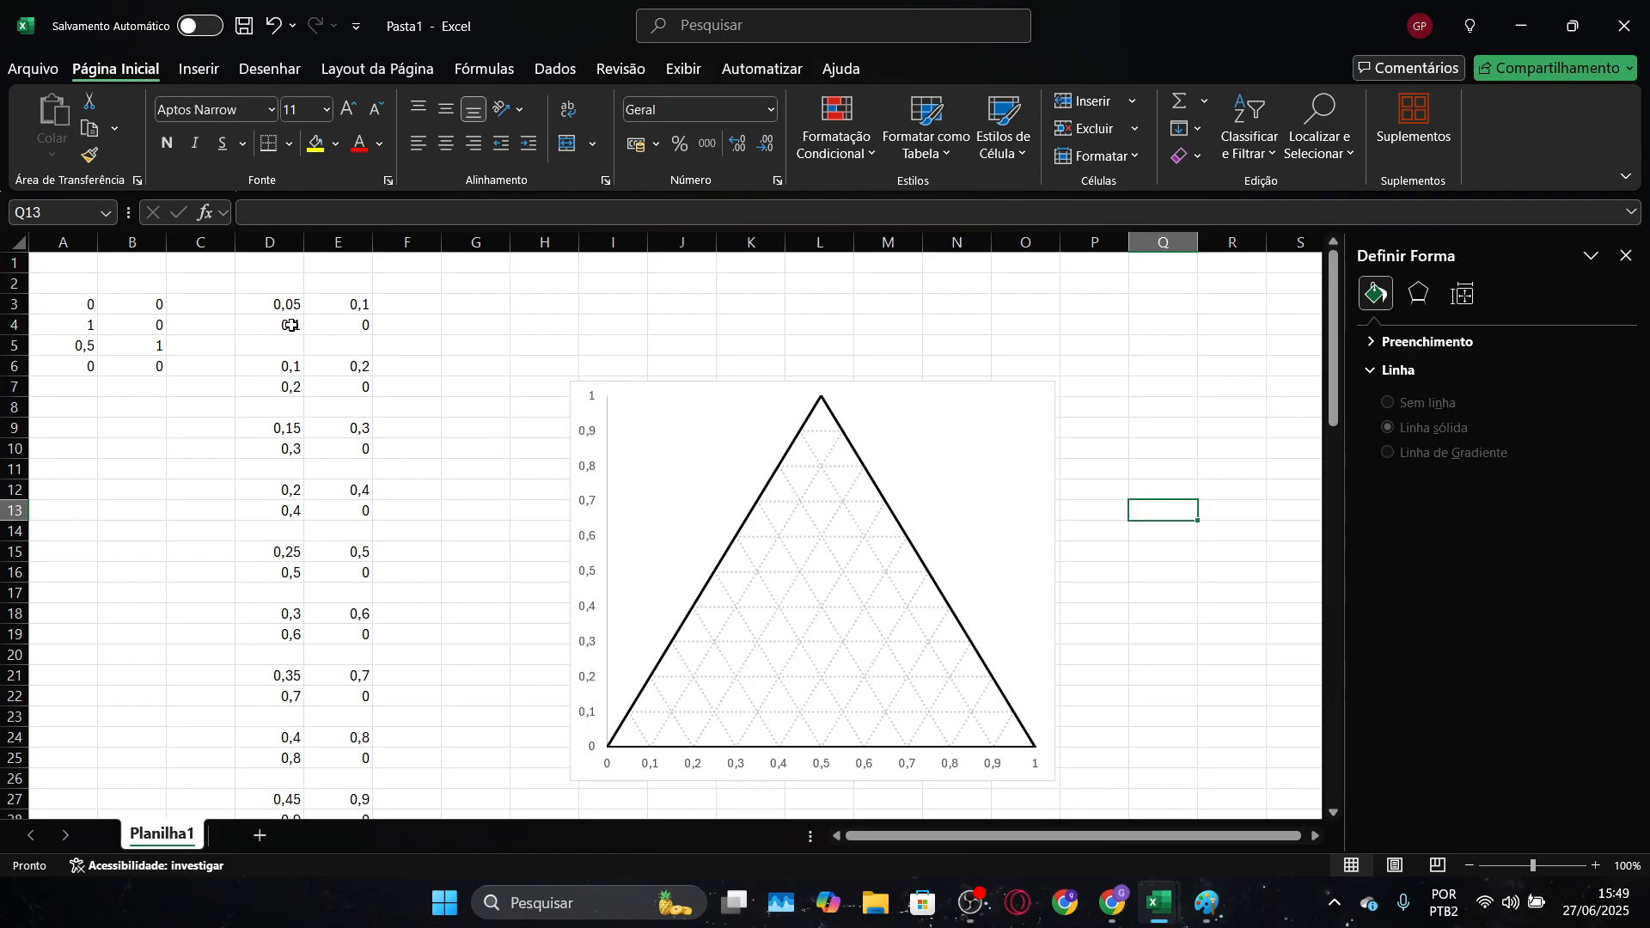
Move the grid line coordinates from D3:E83 to columns A and B, starting at A9
left_click_drag(270, 304, 321, 308)
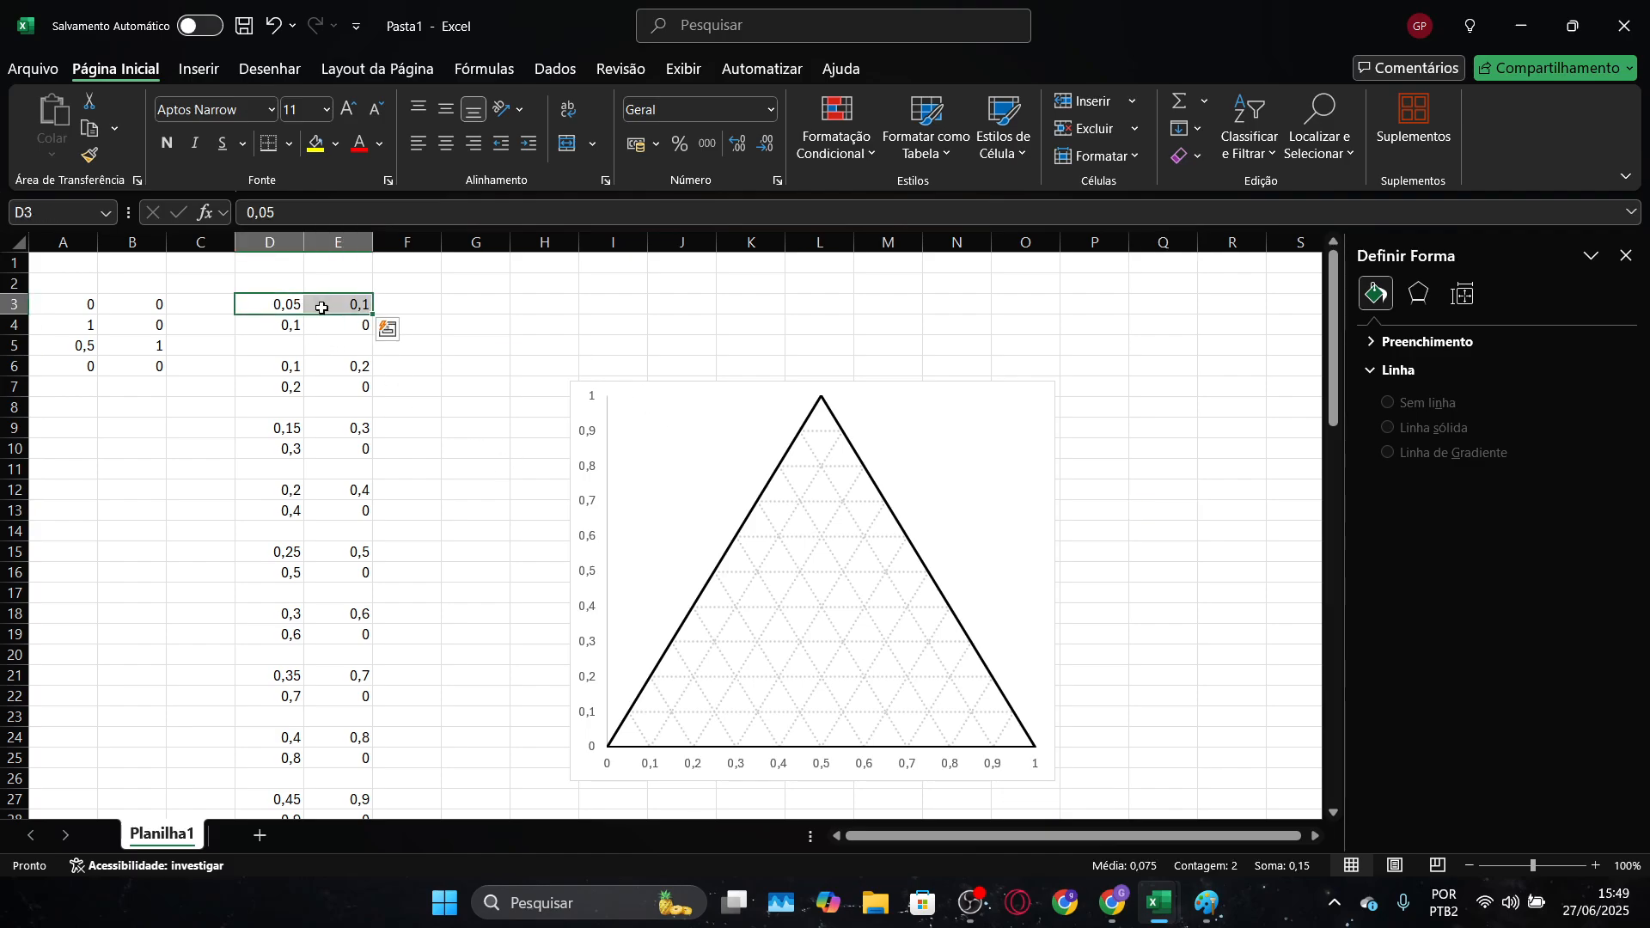
key("shift+Down")
key("shift+Down")
key("shift+Down")
key("shift+Down")
key("shift+Down")
key("shift+Down")
key("shift+Down")
key("shift+Down")
key("shift+Down")
key("shift+Down")
key("shift+Down")
key("shift+Down")
key("shift+Down")
key("shift+Down")
key("shift+Down")
key("shift+Down")
key("shift+Down")
key("shift+Down")
key("shift+Down")
key("shift+Down")
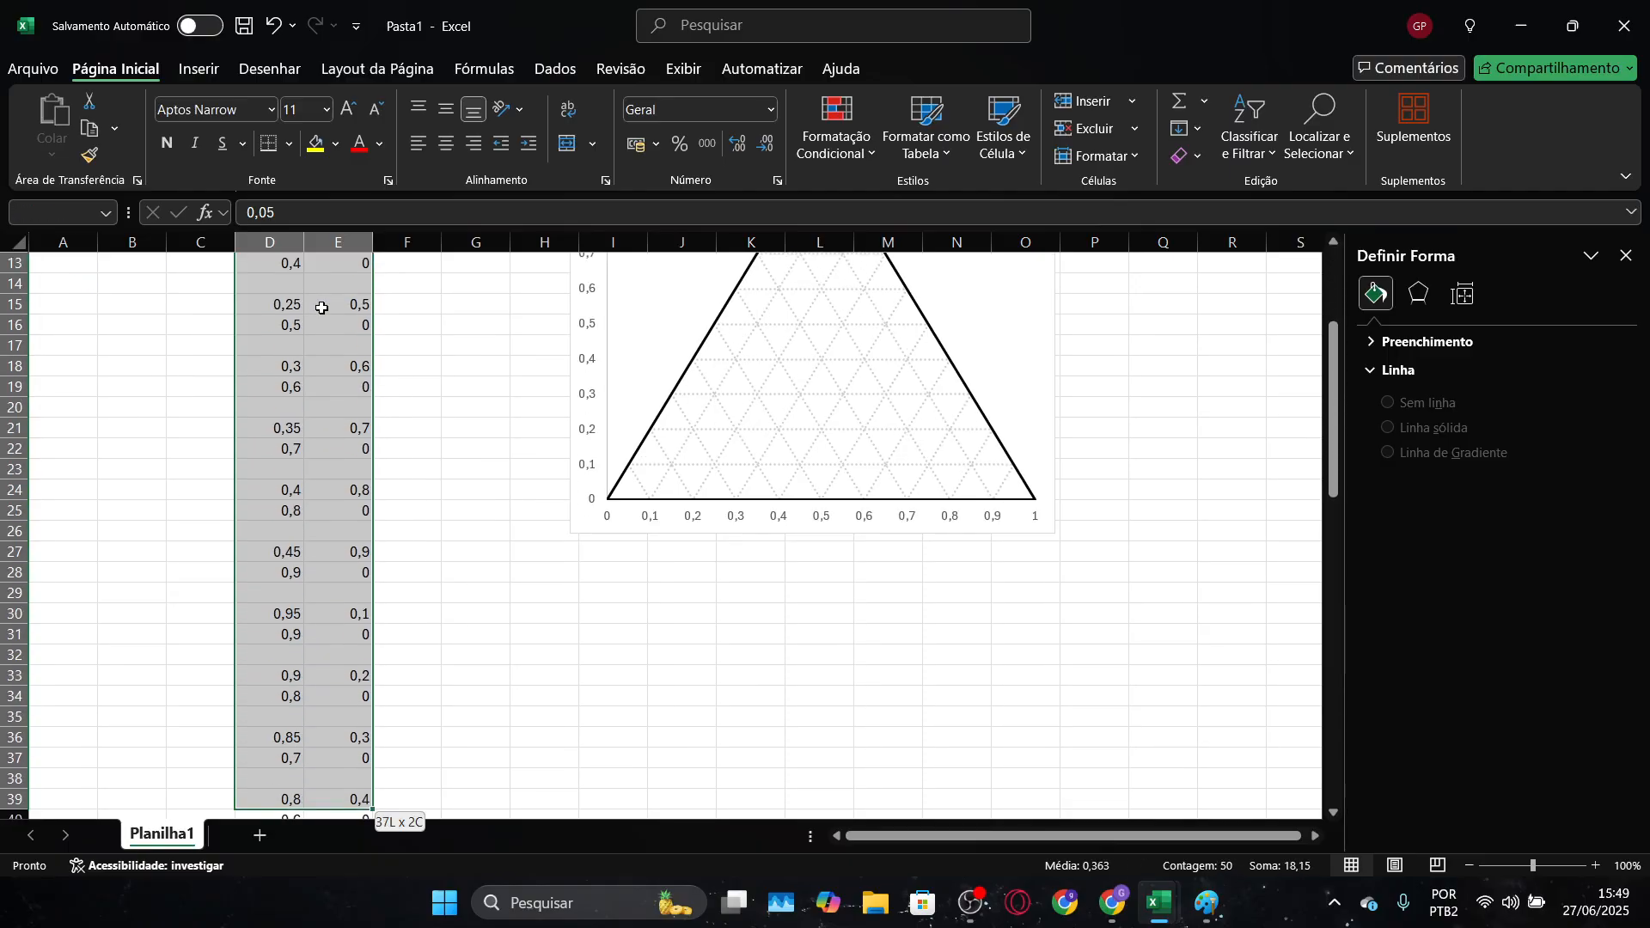
key("shift+Down")
key("shift+Down")
key("shift+Down")
key("shift+Down")
key("shift+Down")
key("shift+Down")
key("shift+Down")
key("shift+Down")
key("shift+Down")
key("shift+Down")
key("shift+Down")
key("shift+Down")
key("shift+Down")
key("shift+Down")
key("shift+Down")
key("shift+Down")
key("shift+Down")
key("shift+Down")
key("shift+Down")
key("shift+Down")
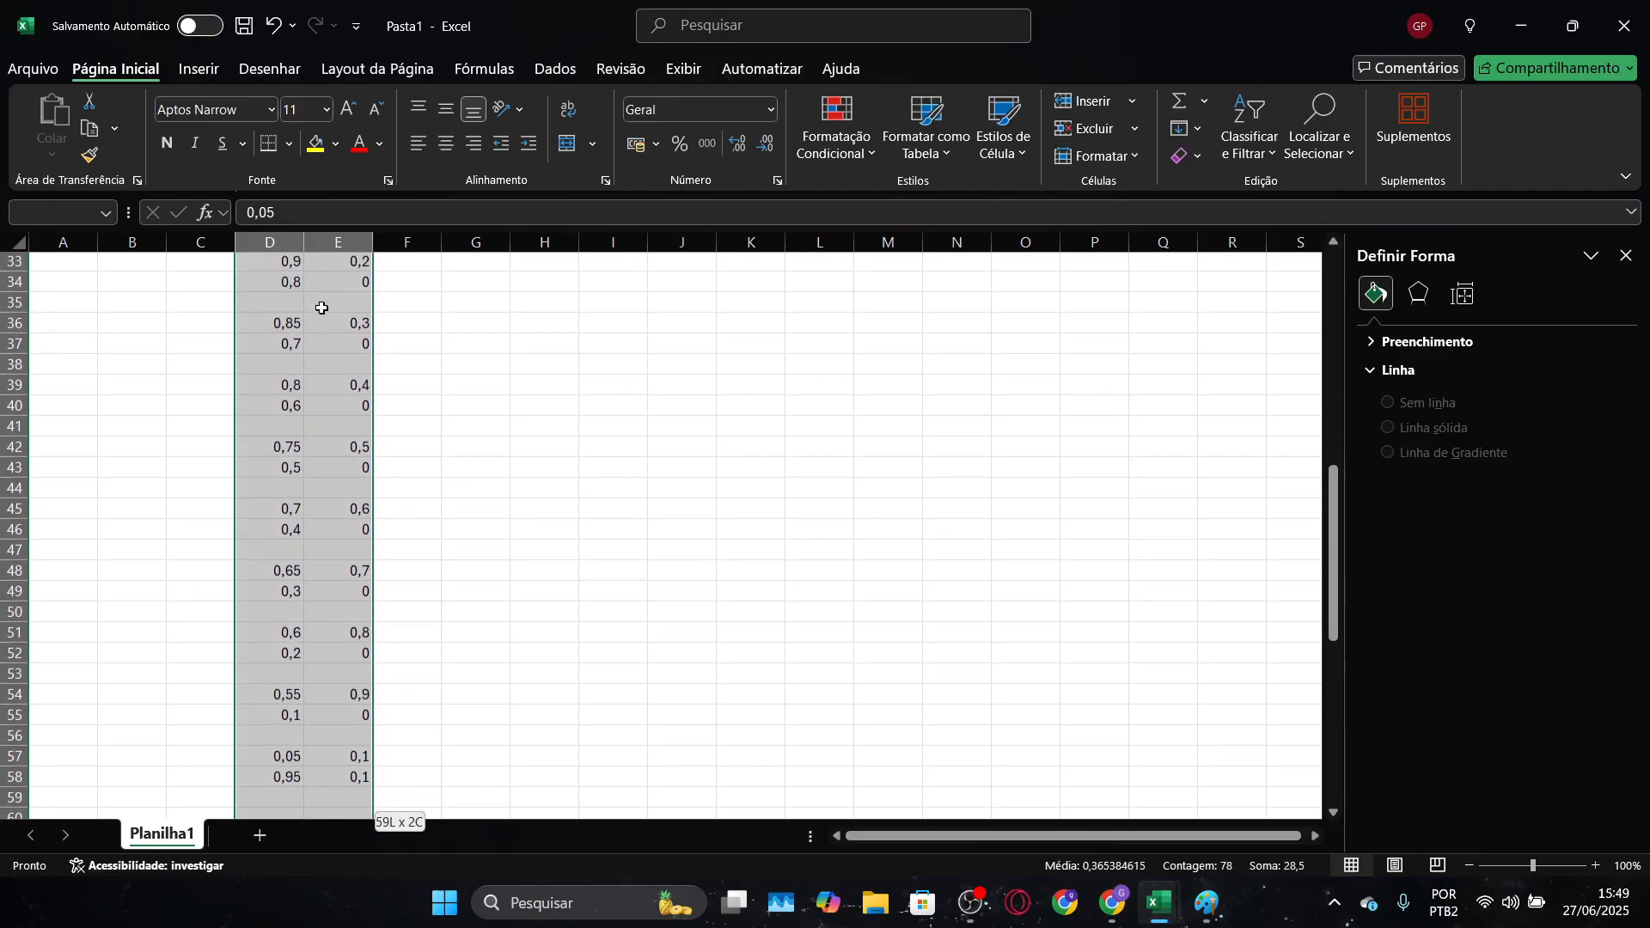
key("shift+Down")
key("shift+Down")
key("shift+Down")
key("shift+Down")
key("shift+Down")
key("shift+Down")
key("shift+Down")
key("shift+Down")
key("shift+Down")
key("shift+Down")
key("shift+Down")
key("shift+Down")
key("shift+Down")
key("shift+Down")
key("shift+Down")
key("shift+Down")
key("shift+Down")
key("shift+Down")
key("shift+Down")
key("shift+Down")
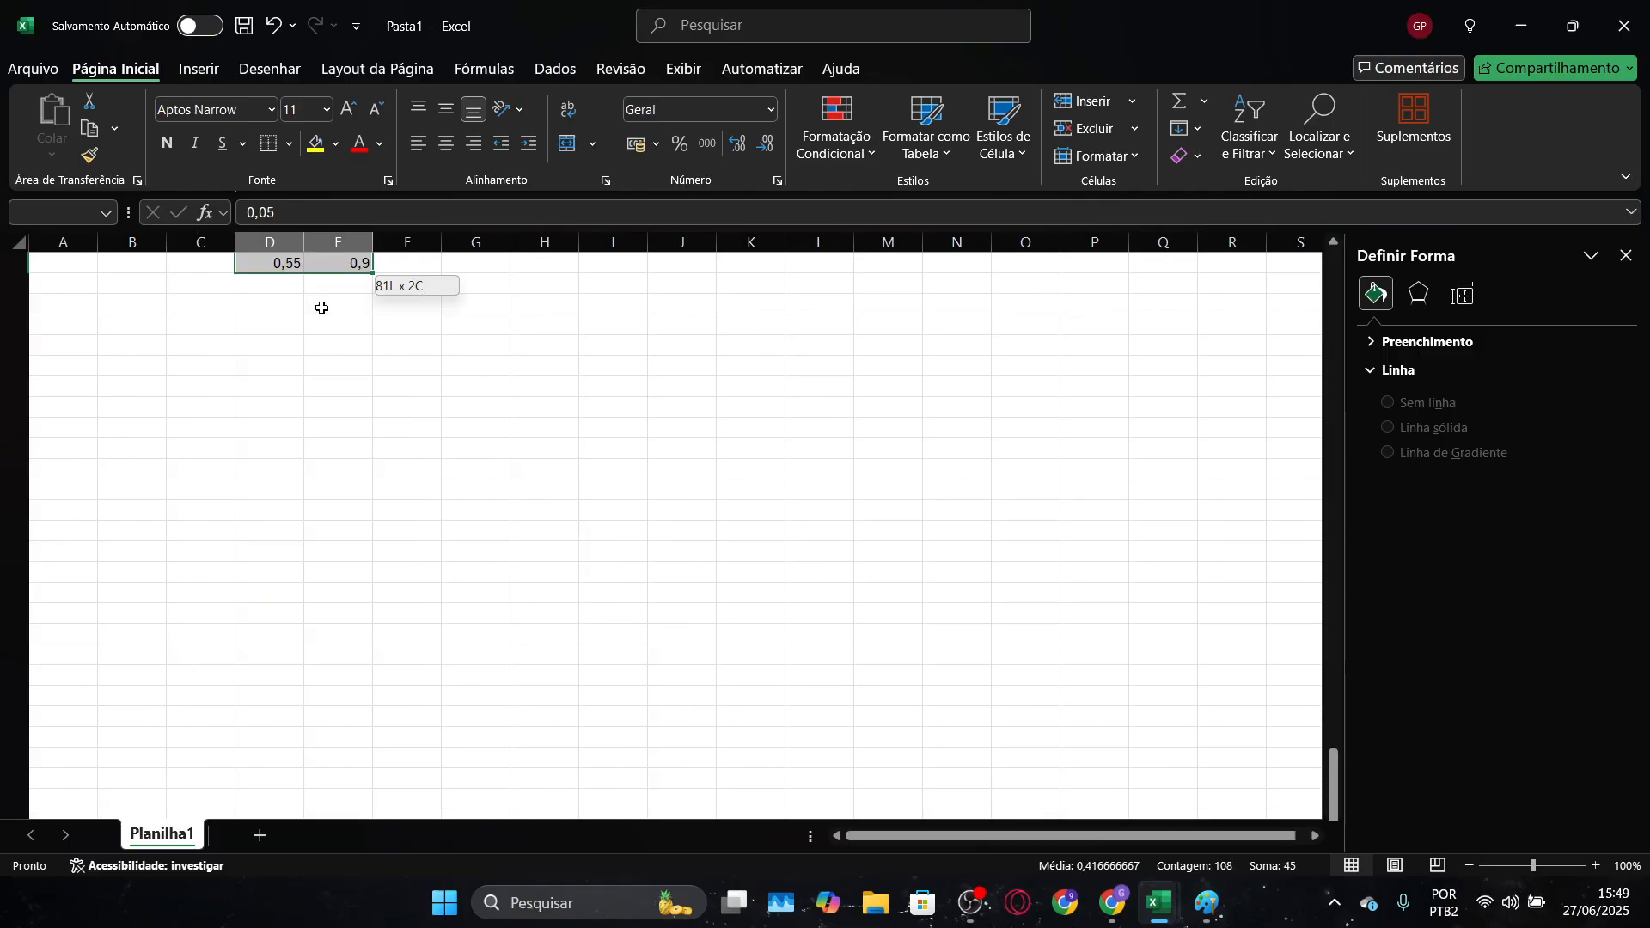
scroll(321, 308, "up", 20)
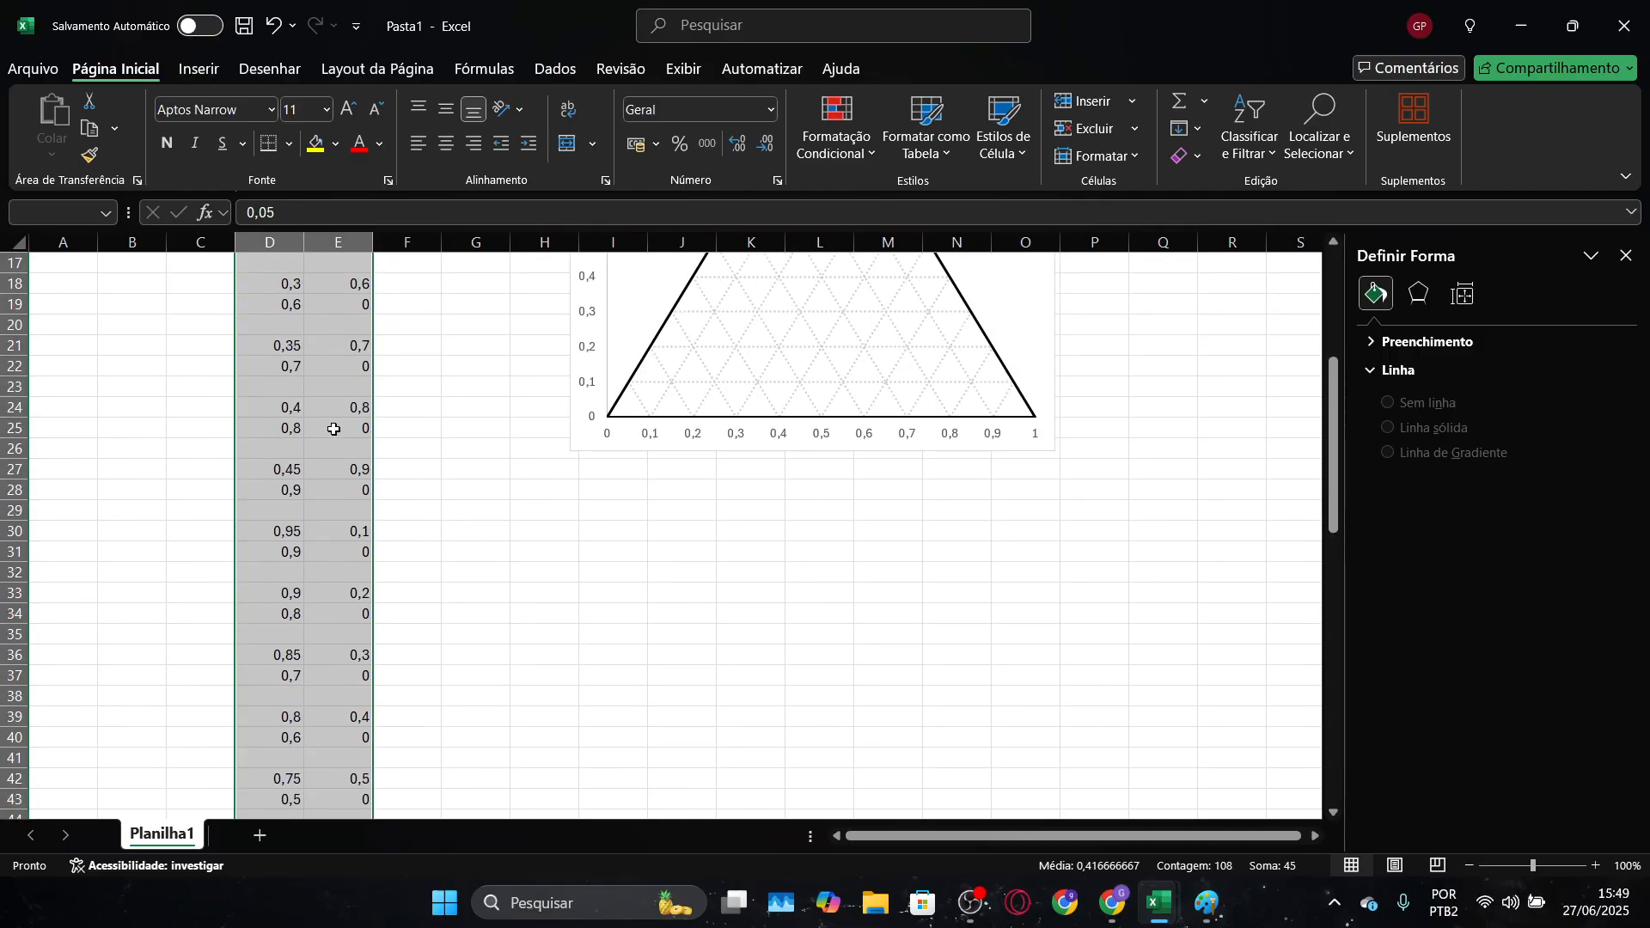
scroll(344, 400, "up", 5)
left_click_drag(299, 298, 73, 427)
Label the grid coordinate columns "Gradex" in A8 and "grade y" in B8
left_click(87, 402)
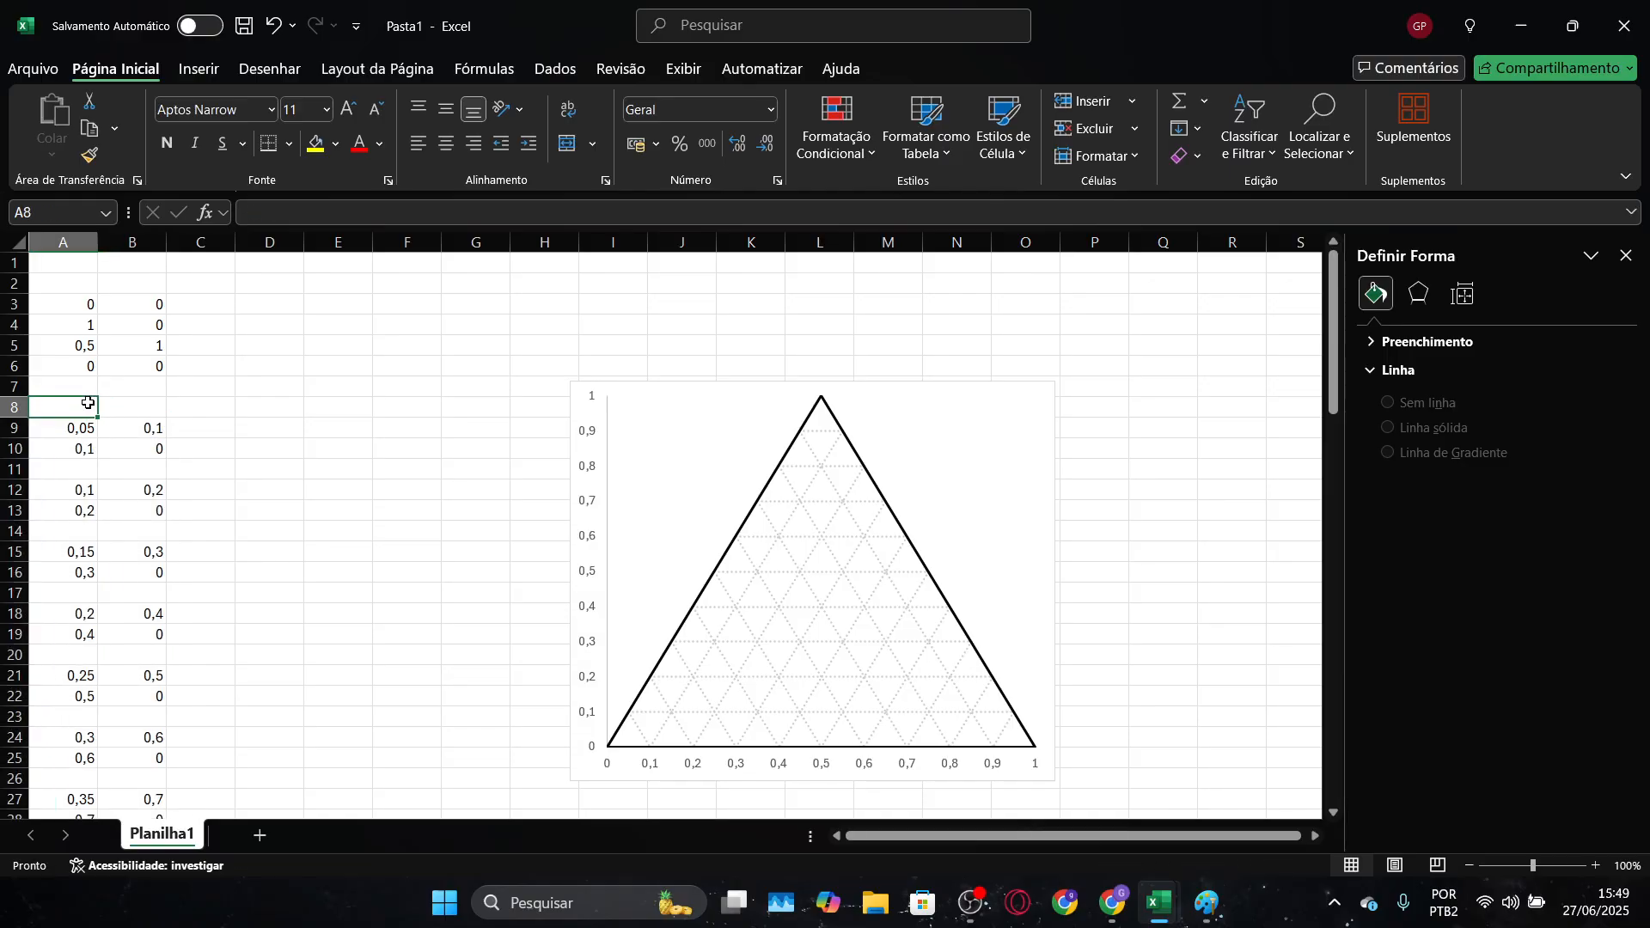
type("Gradex")
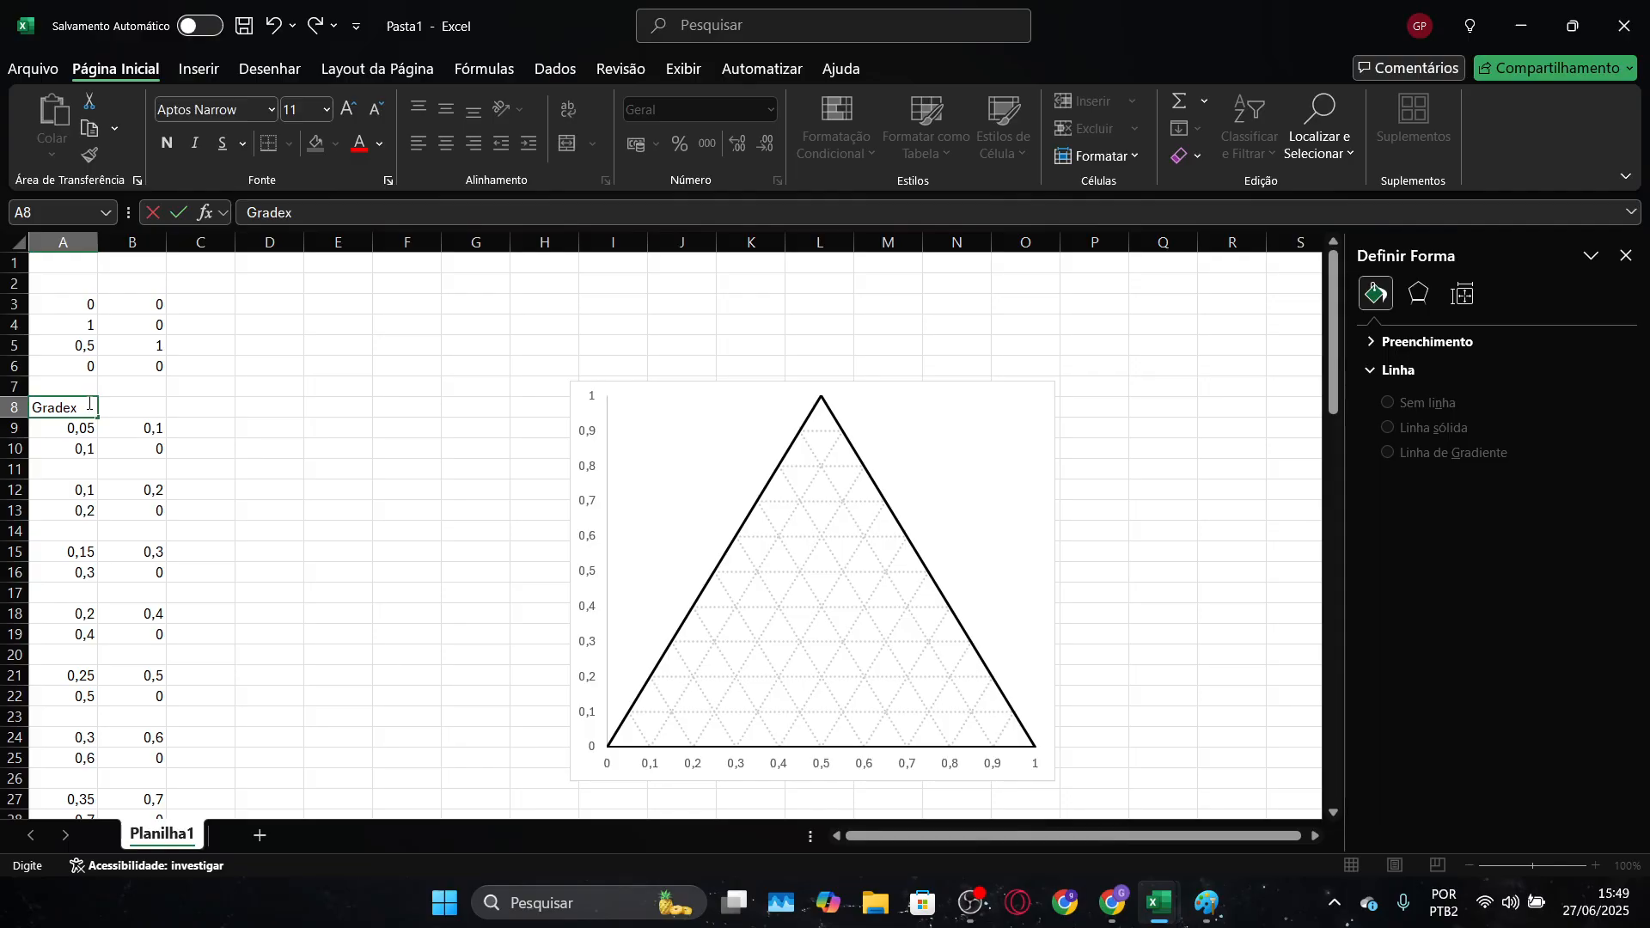
key("Tab")
type("grade")
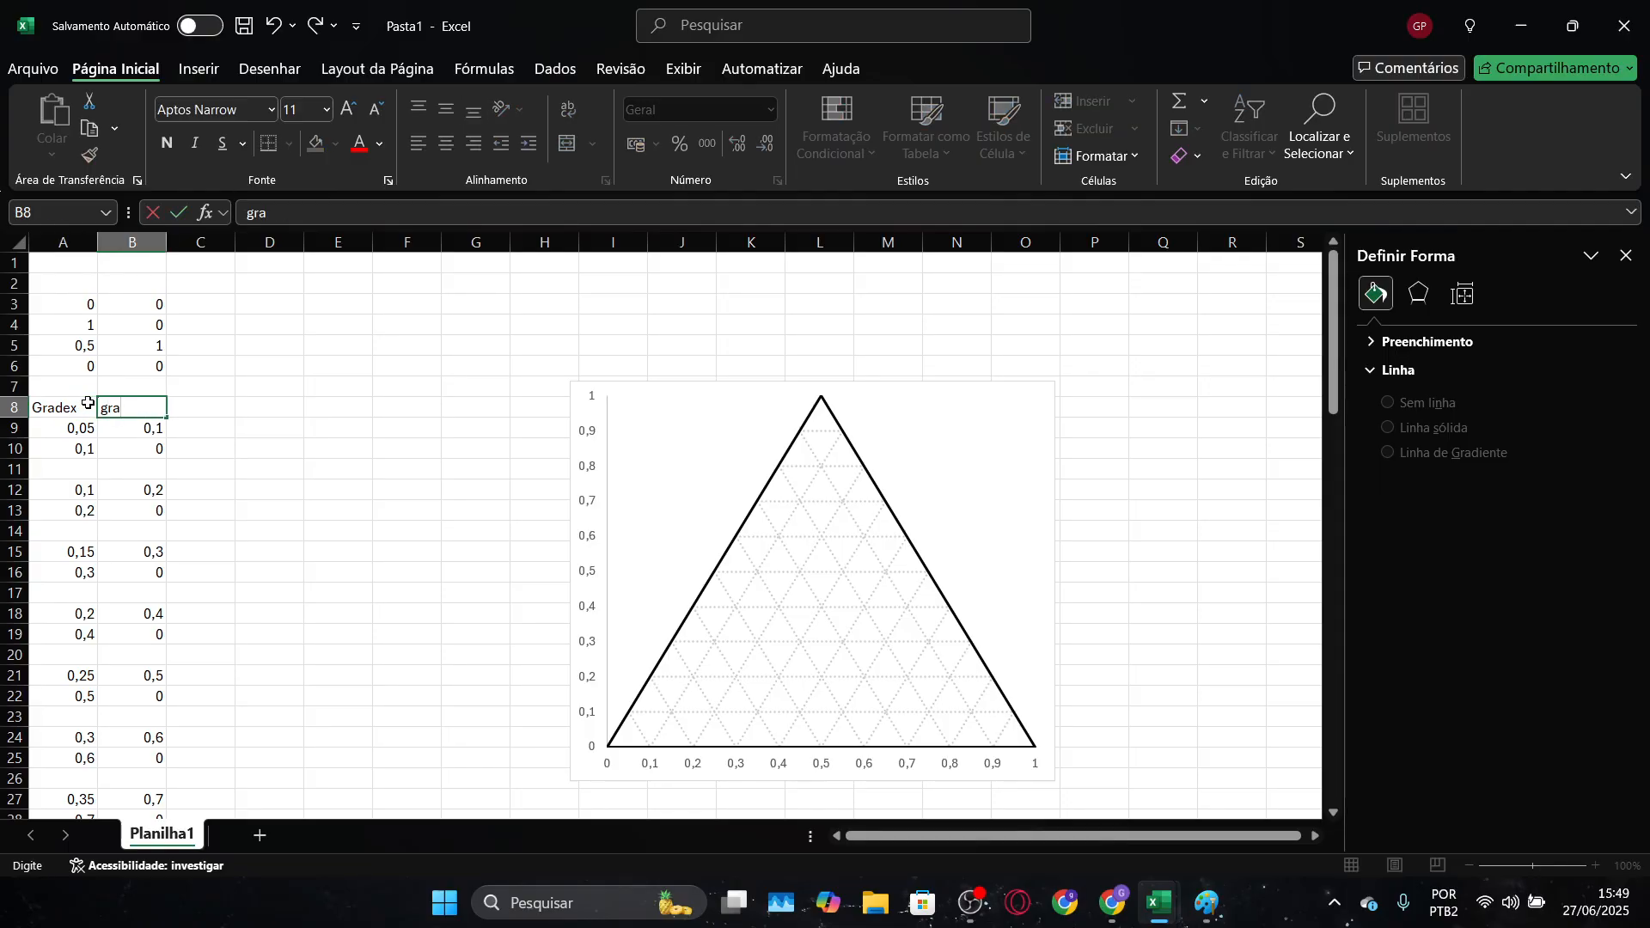
key("Return")
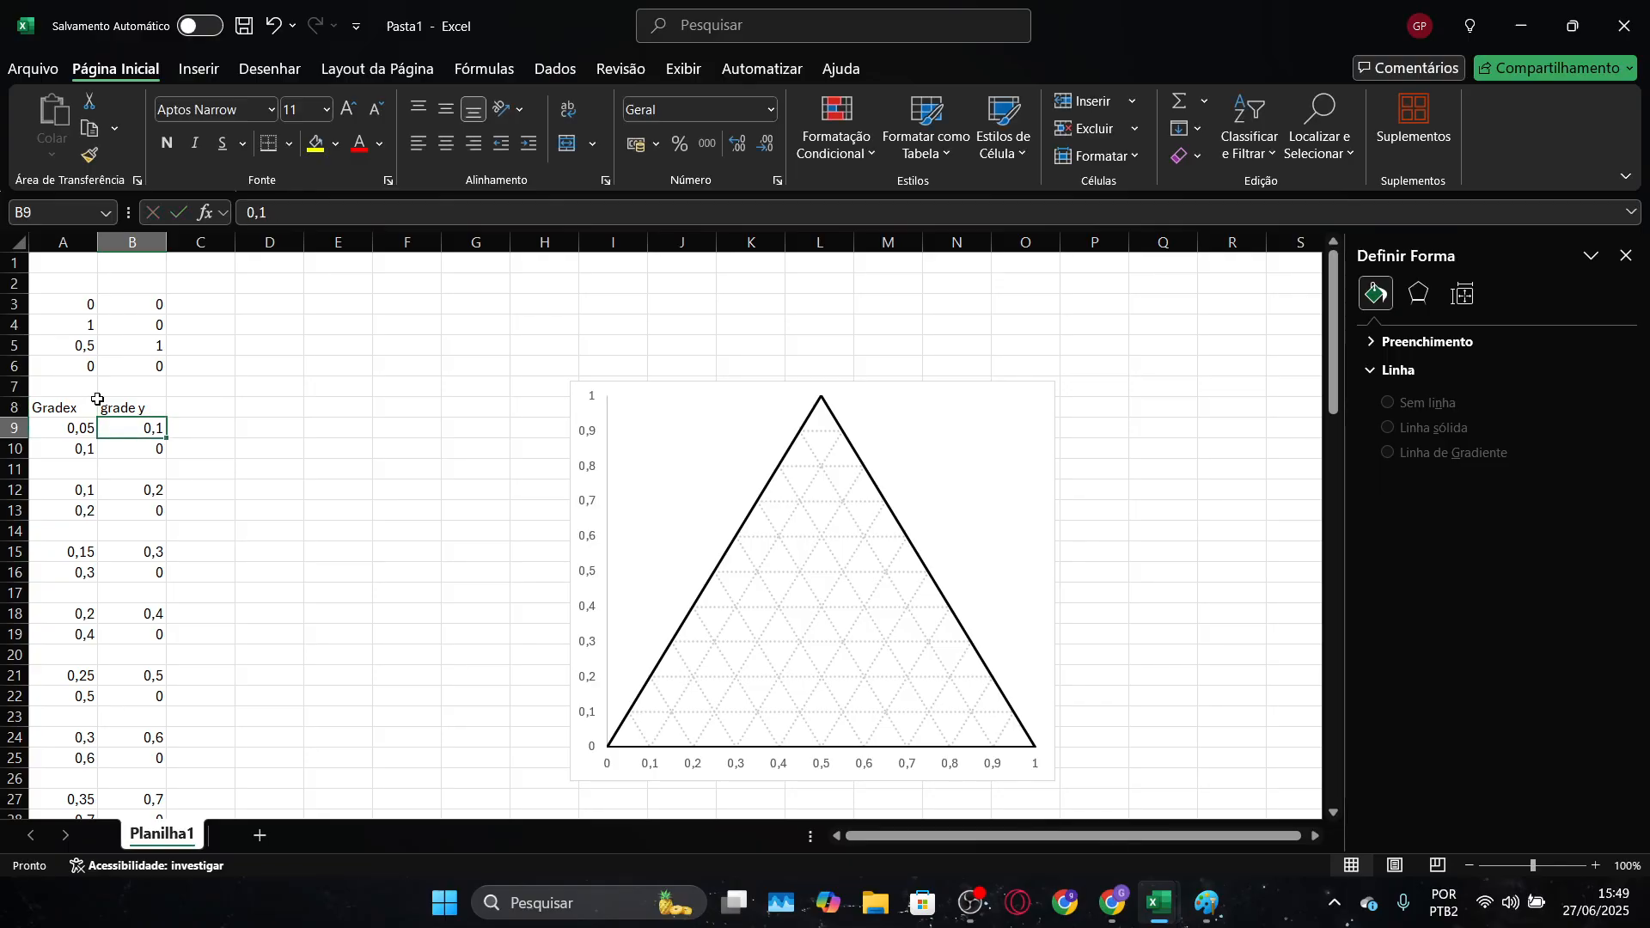
Enter the heading "triangulo principal" in A2 above the main triangle's coordinates
left_click_drag(91, 300, 131, 363)
left_click(81, 275)
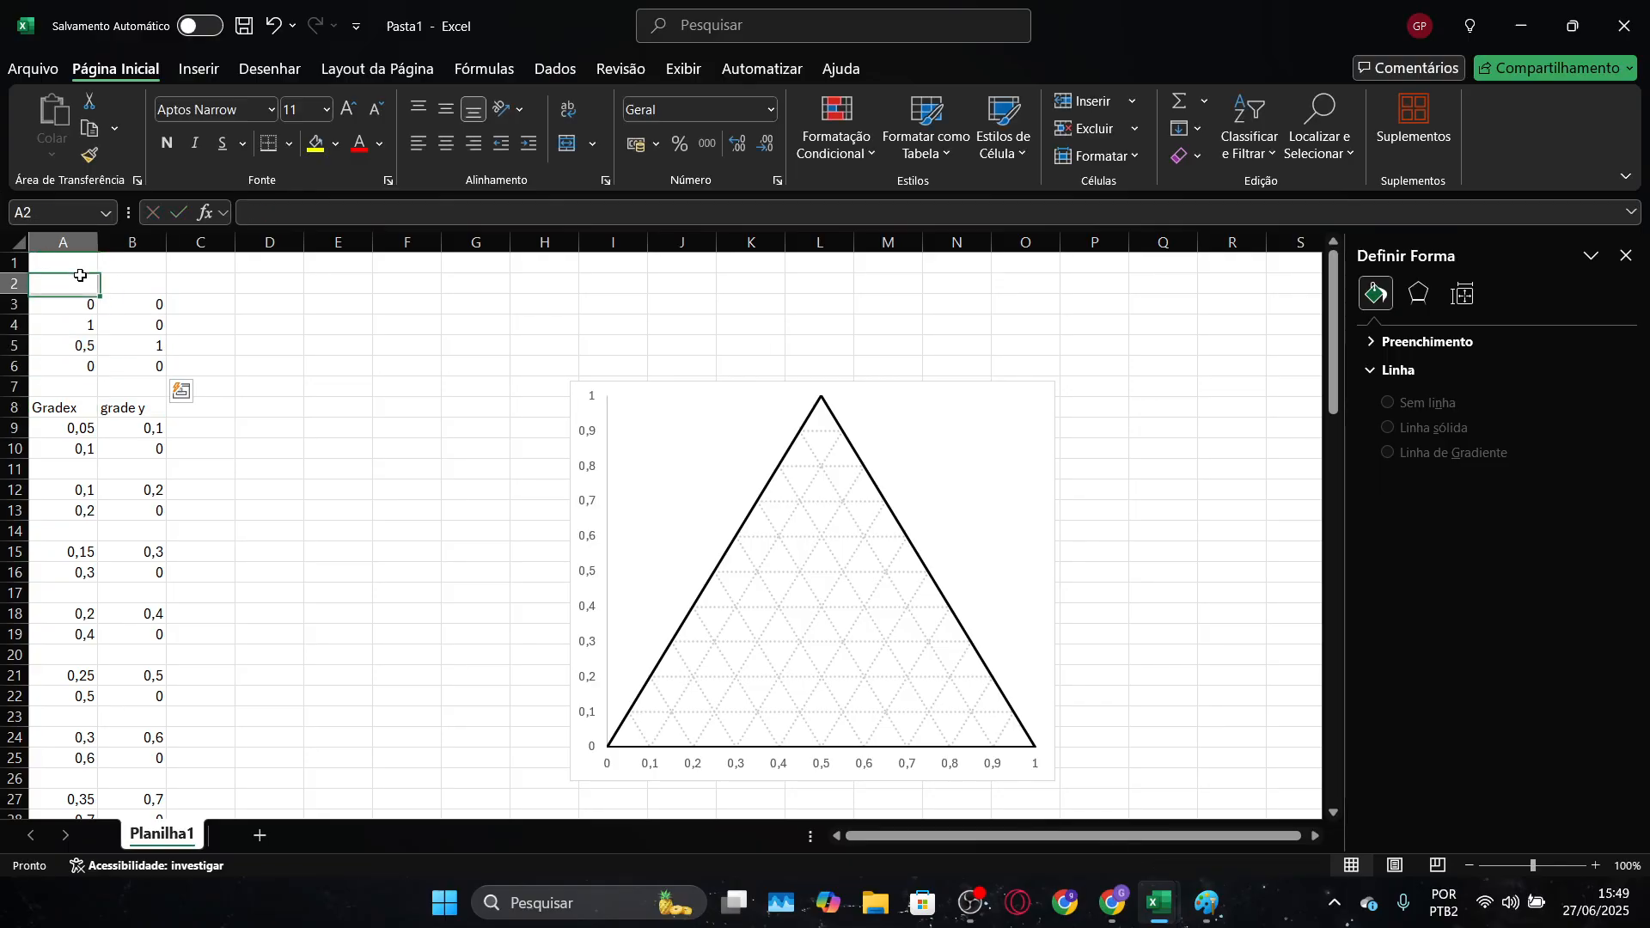
type("t")
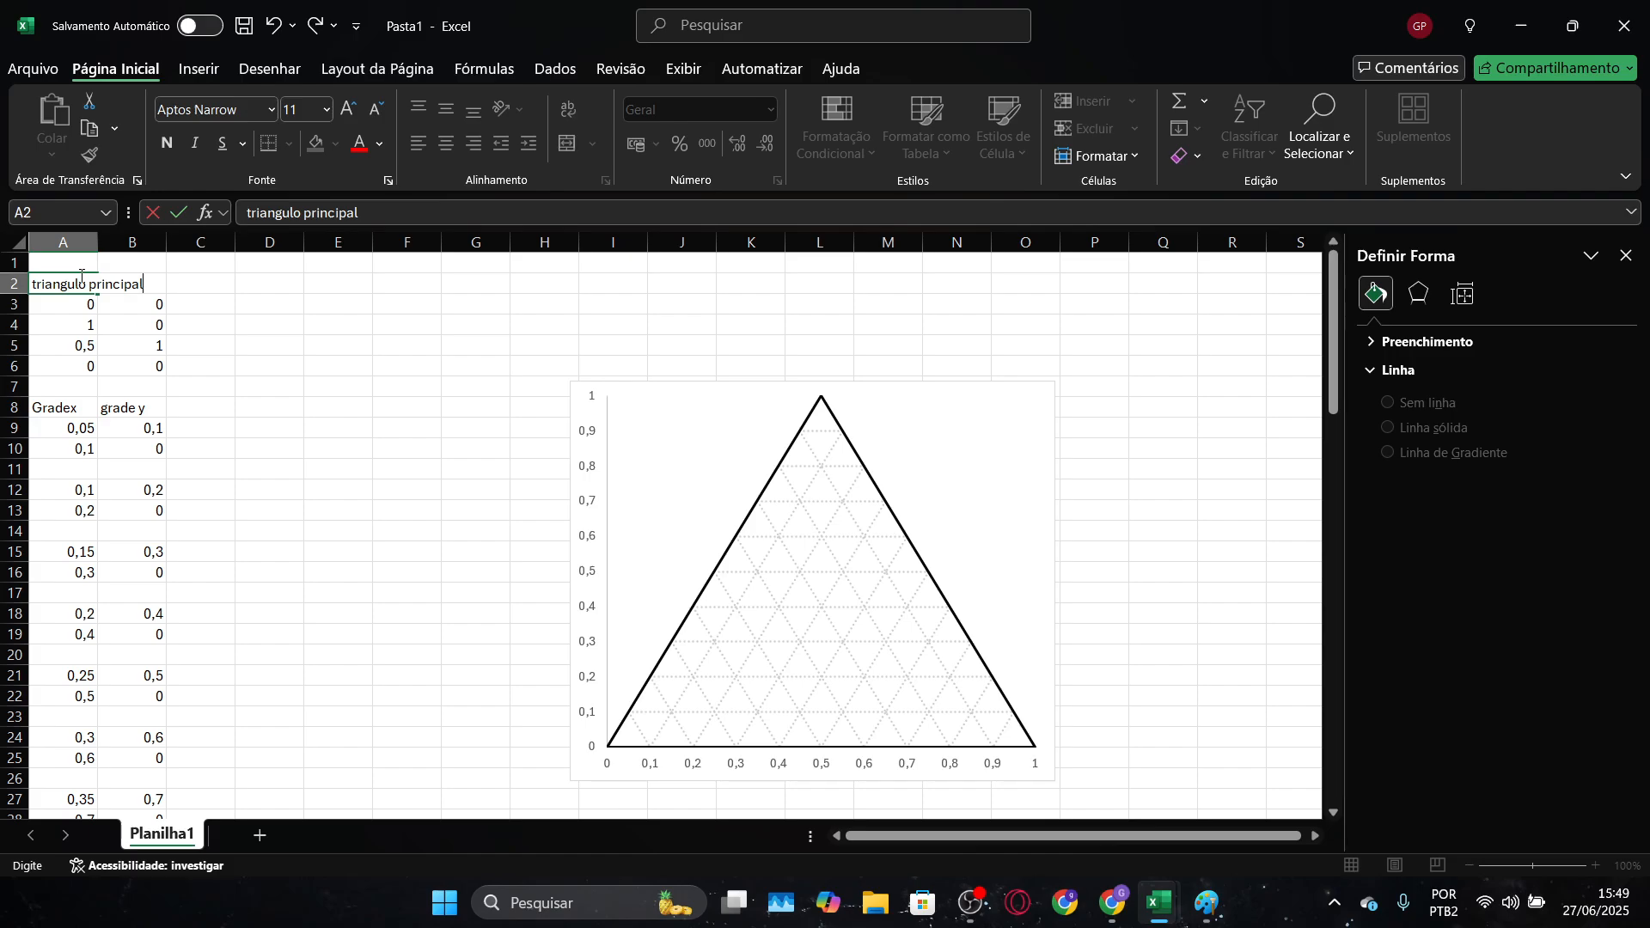
type("riangulo principal")
key("Tab")
Enter the heading "eixo baixo" in D2 for the bottom axis points
key("Tab")
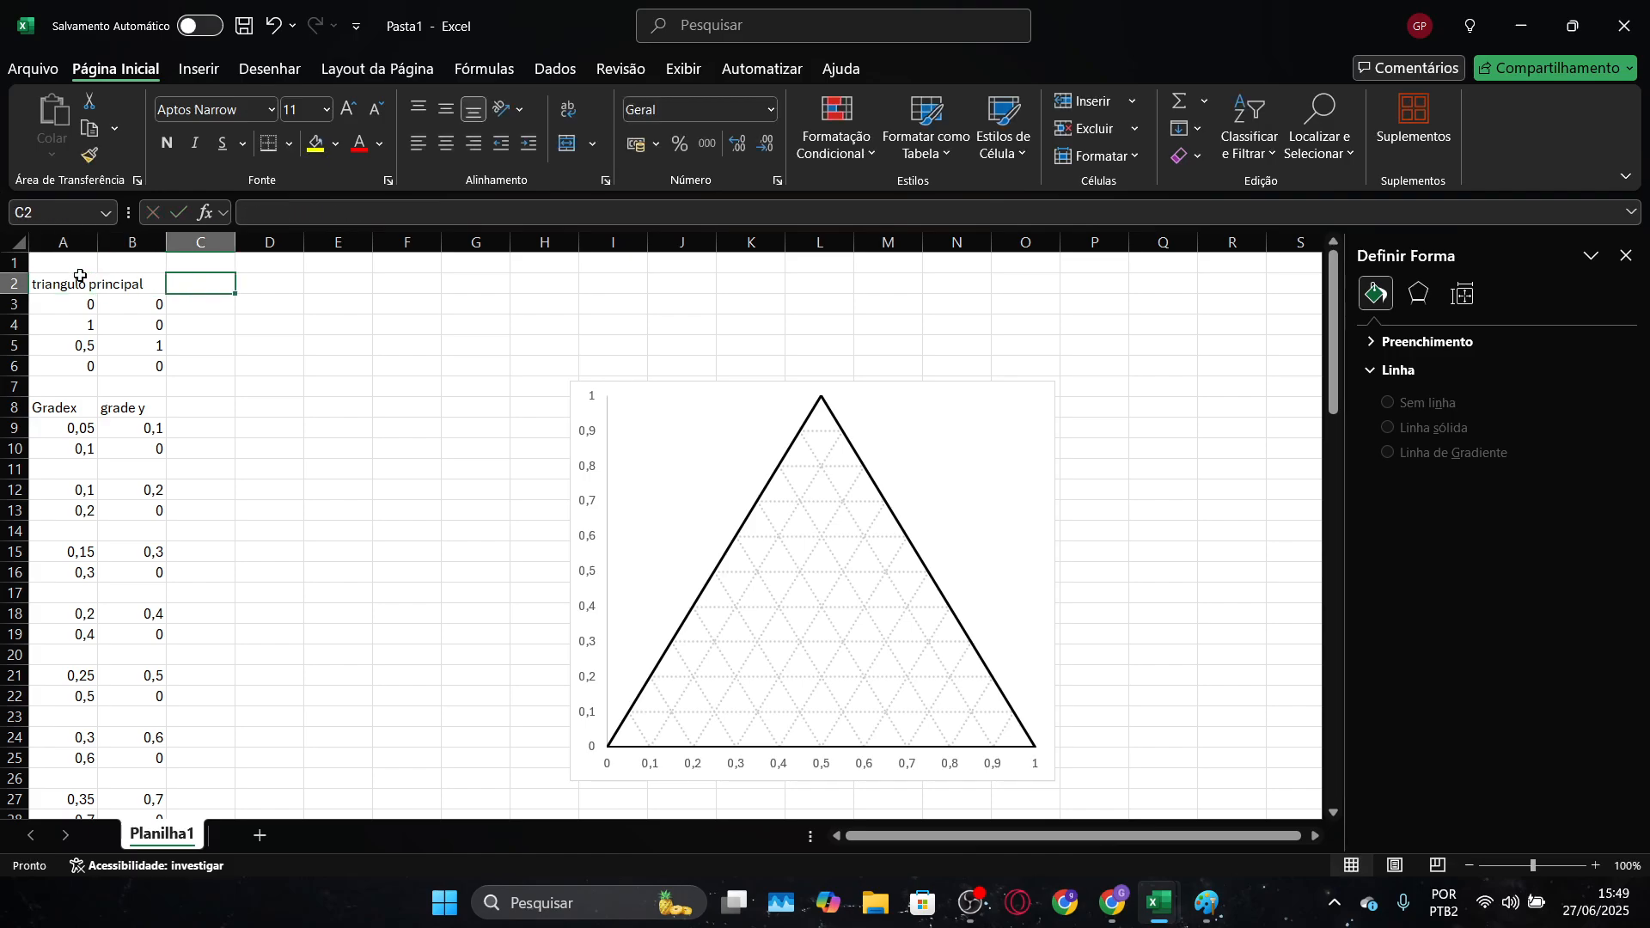
key("Tab")
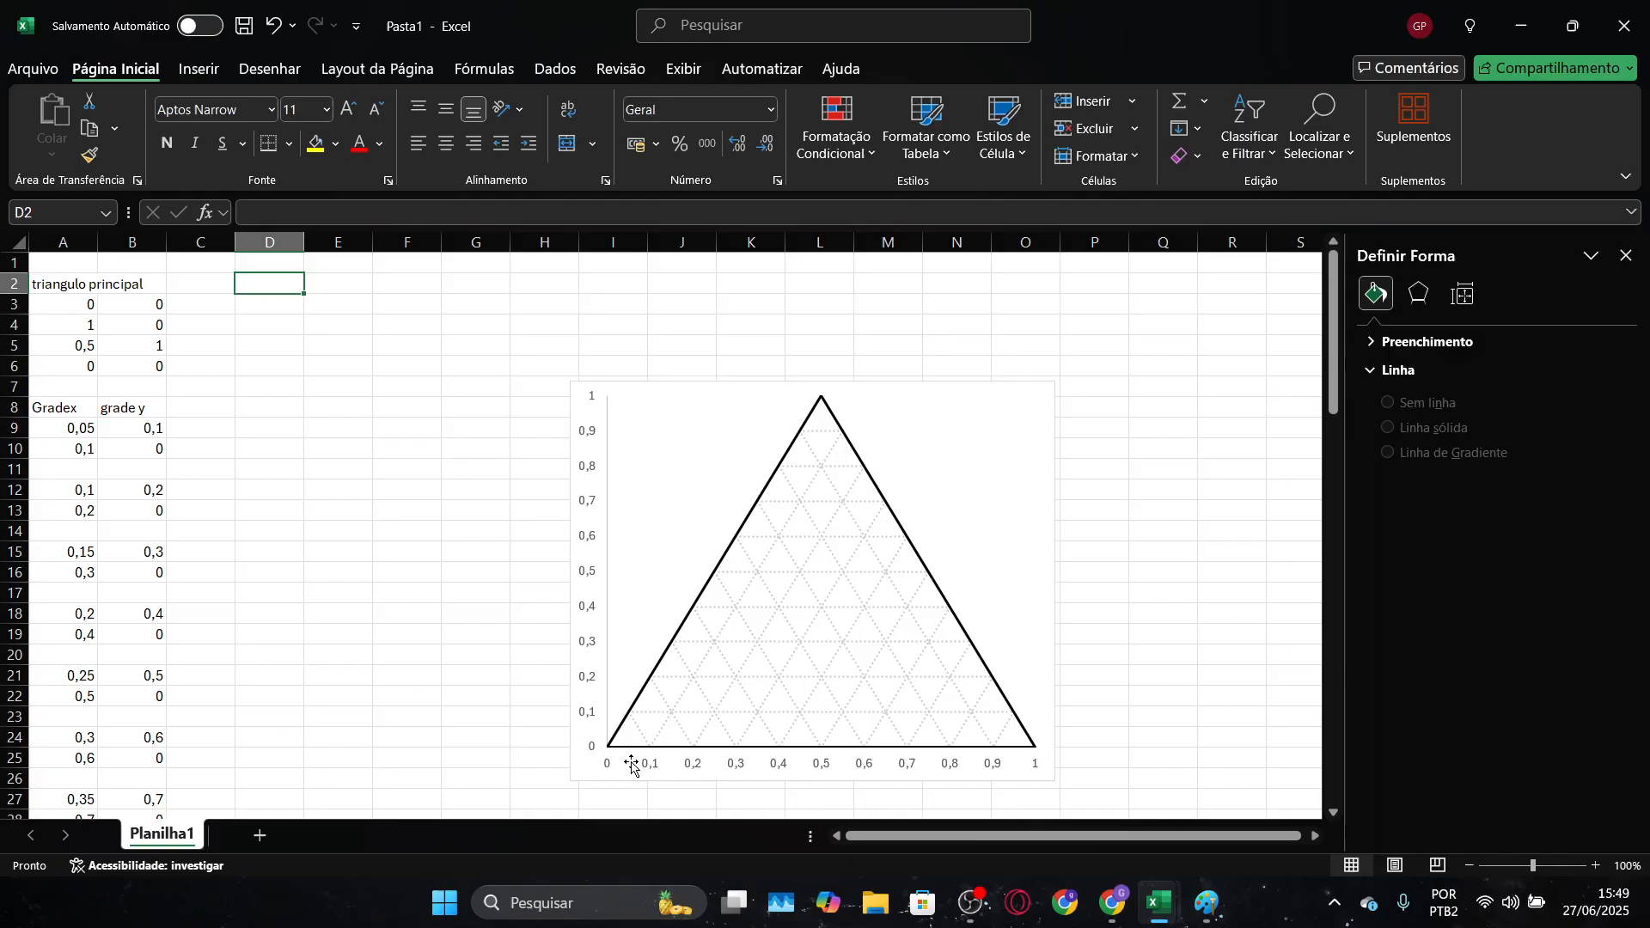
mouse_move(767, 564)
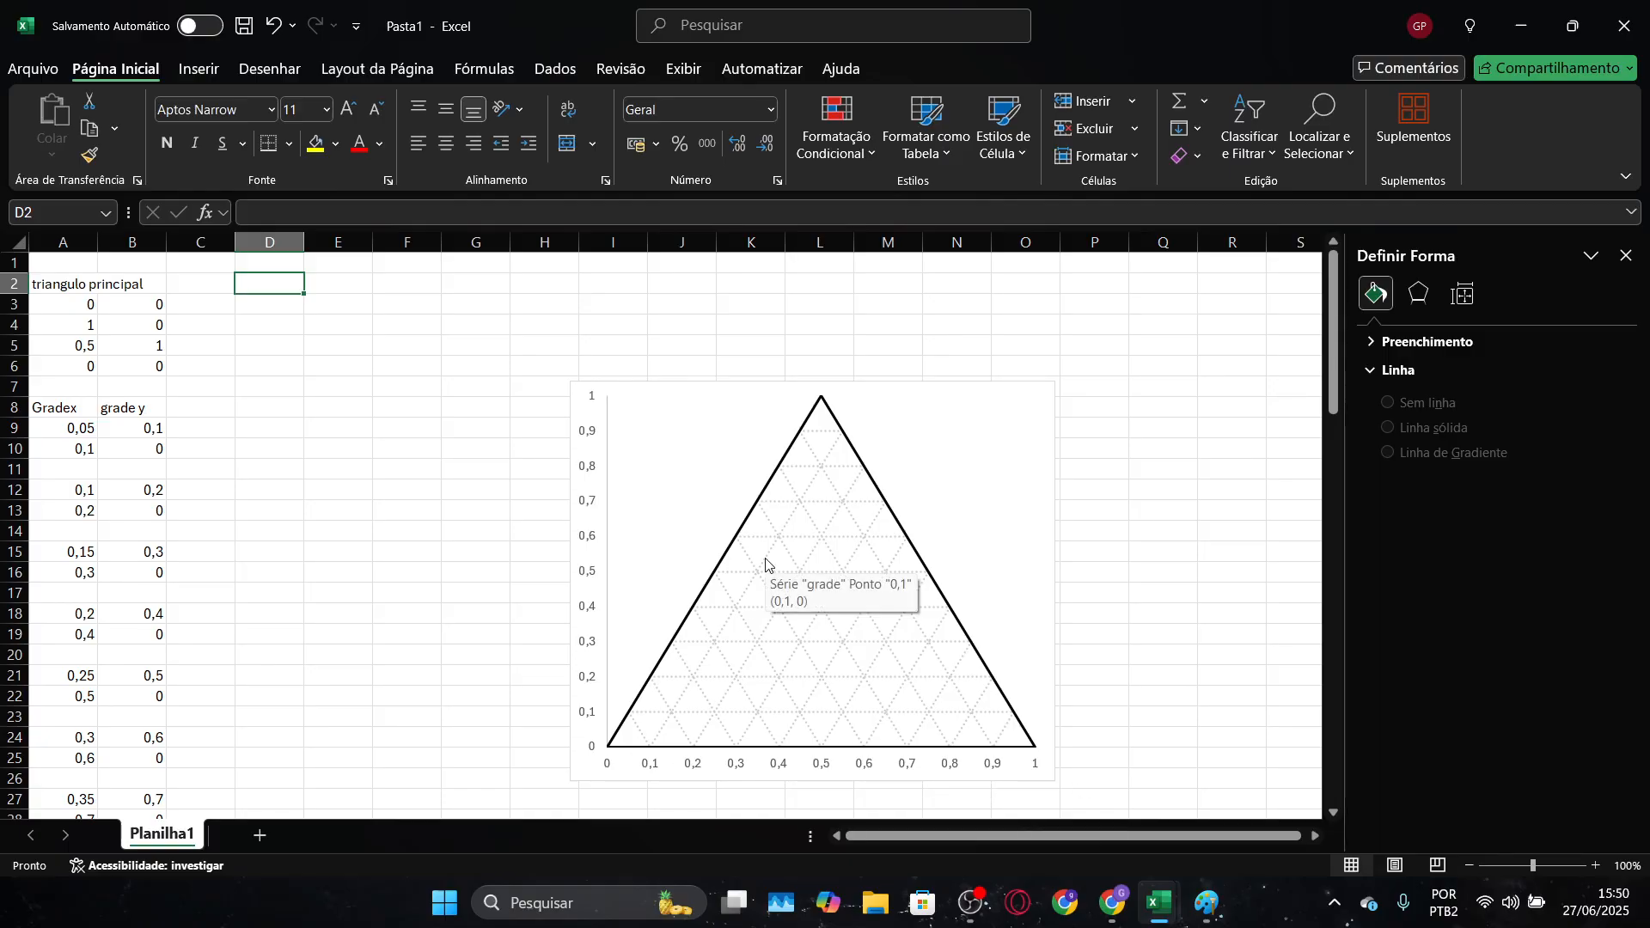
type("eixo baixo")
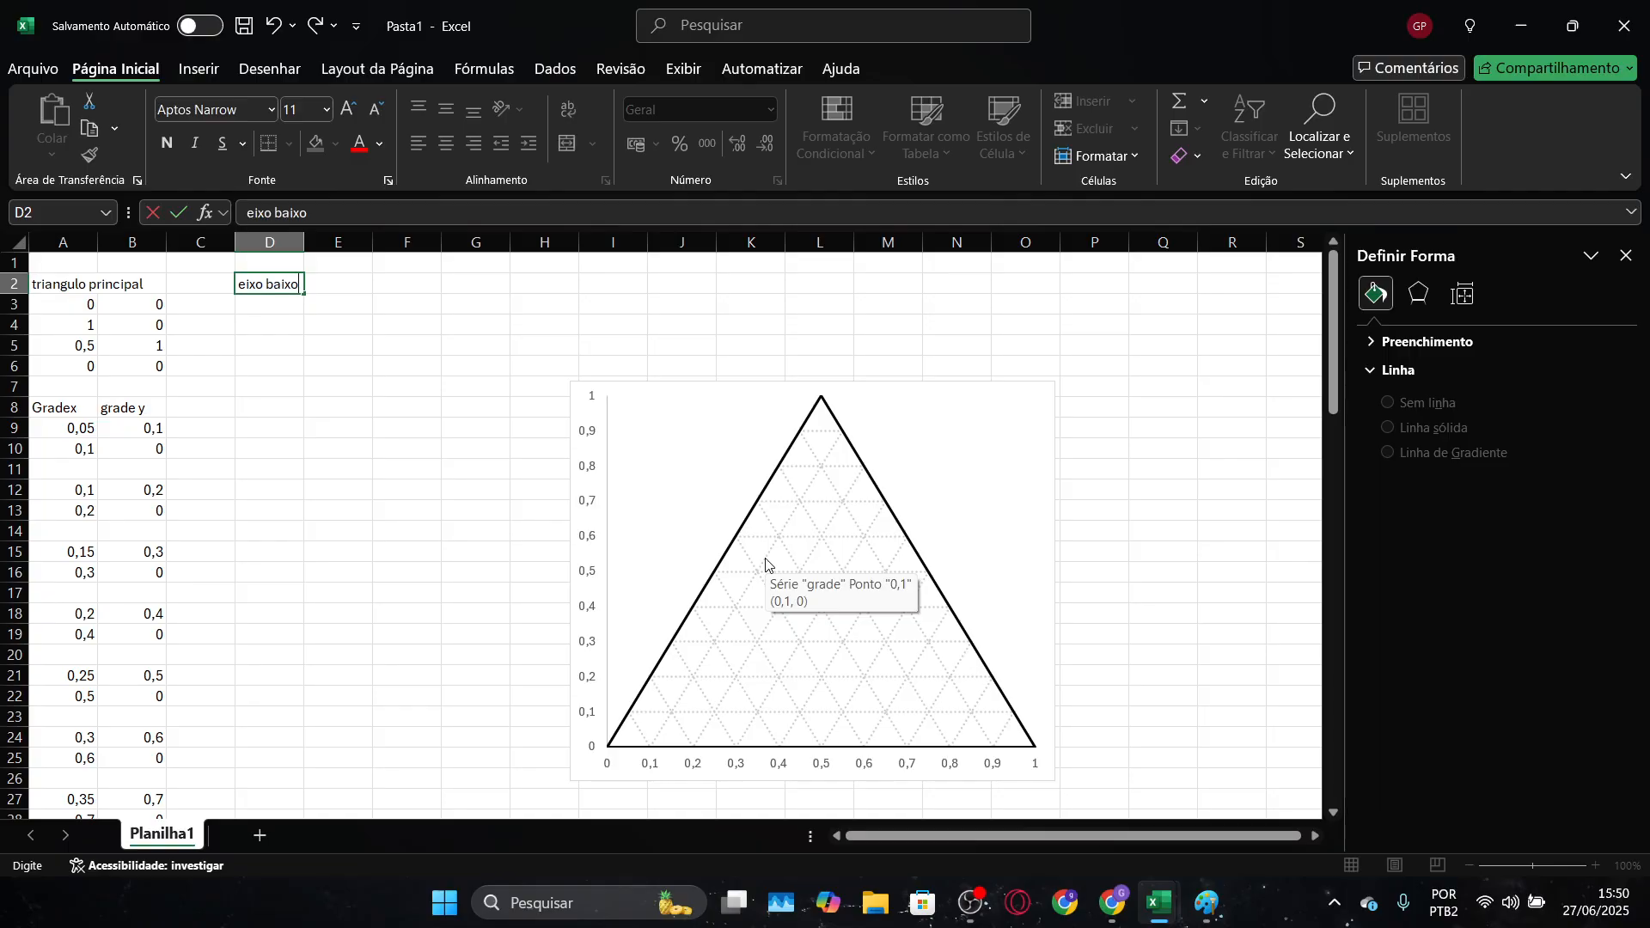
key("Return")
Enter the heading "eixo esq" in F2 for the left axis points
key("Right")
key("Right")
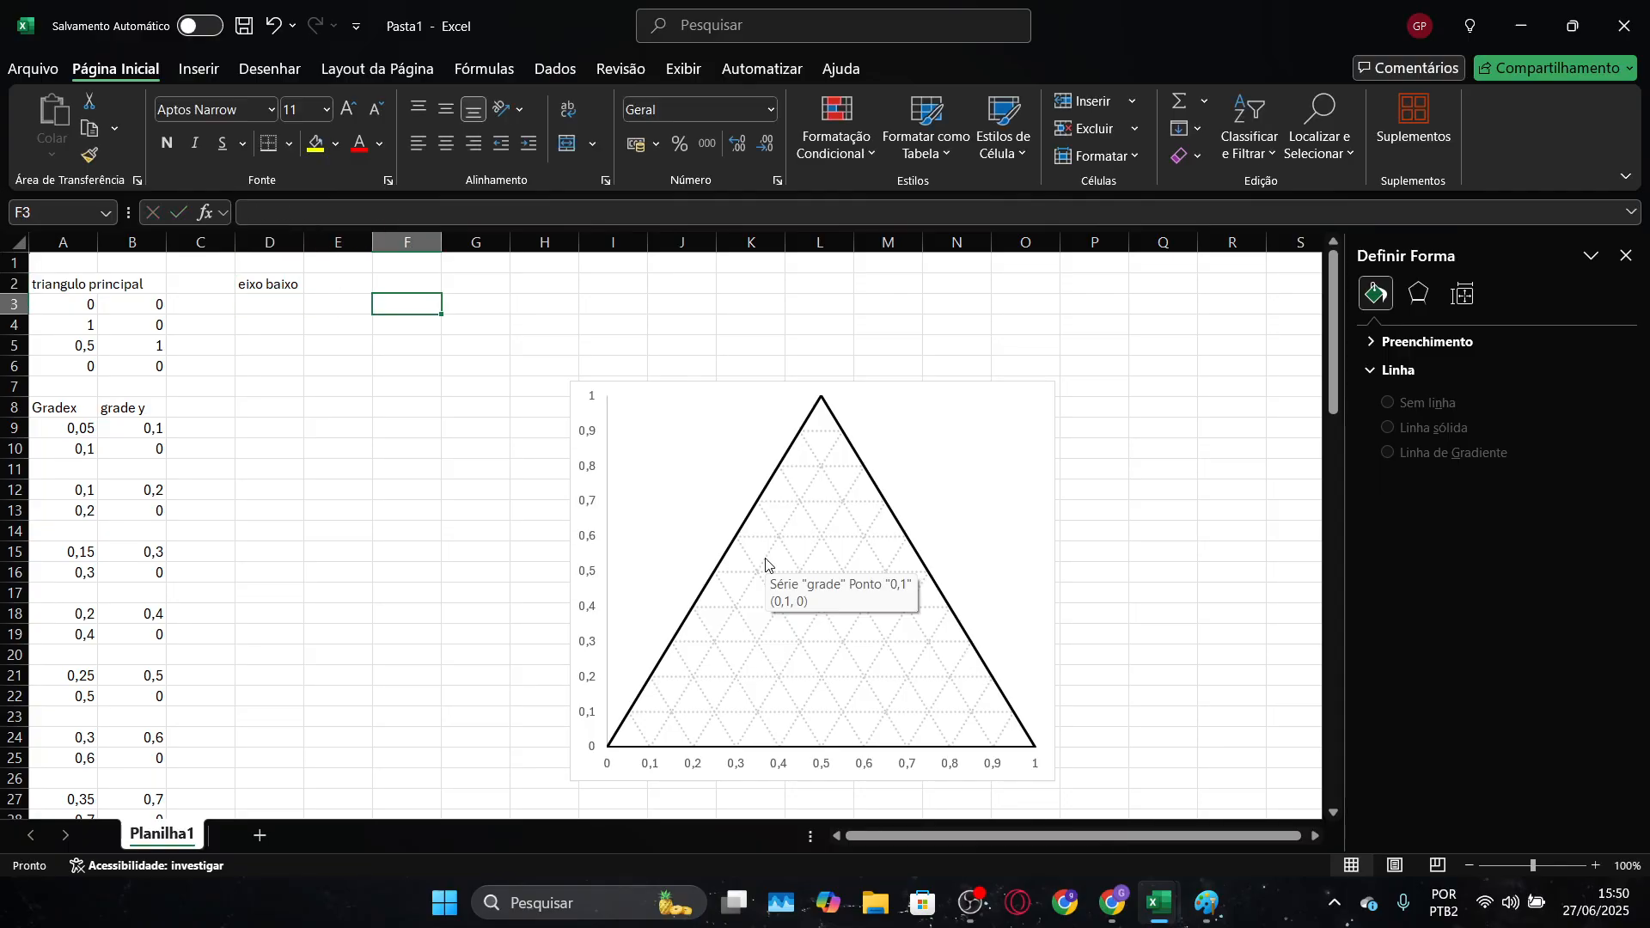
key("Up")
type("e")
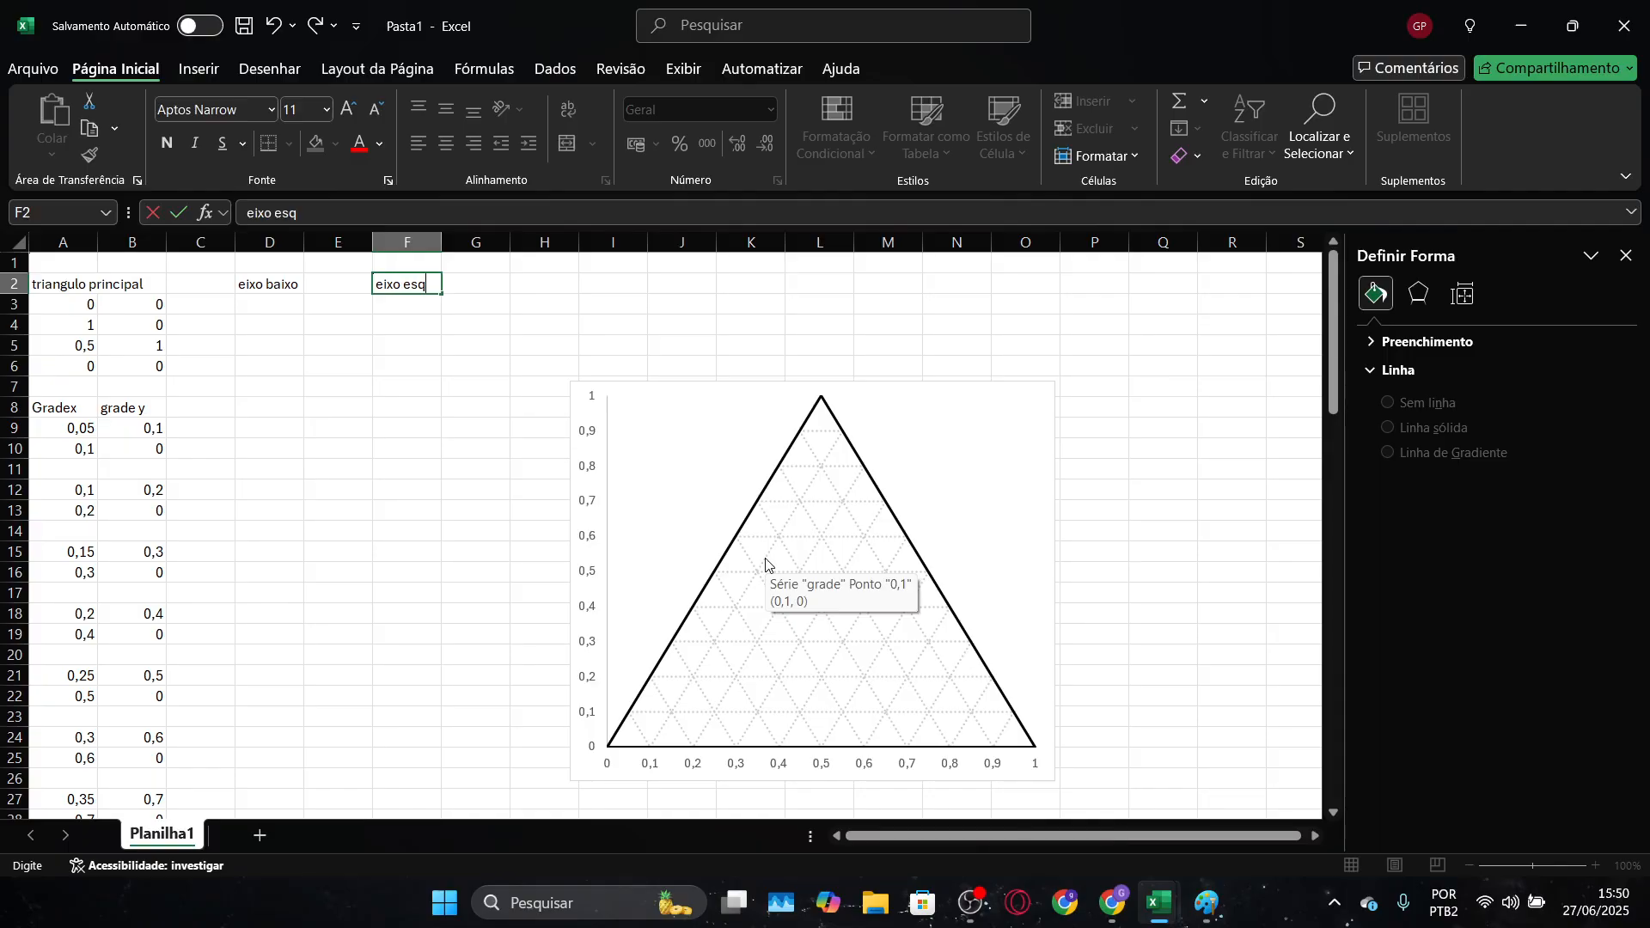
type("ixo esq")
key("Return")
Enter the heading "eixo dir" in H2 for the right axis points
key("Right")
key("Right")
key("Up")
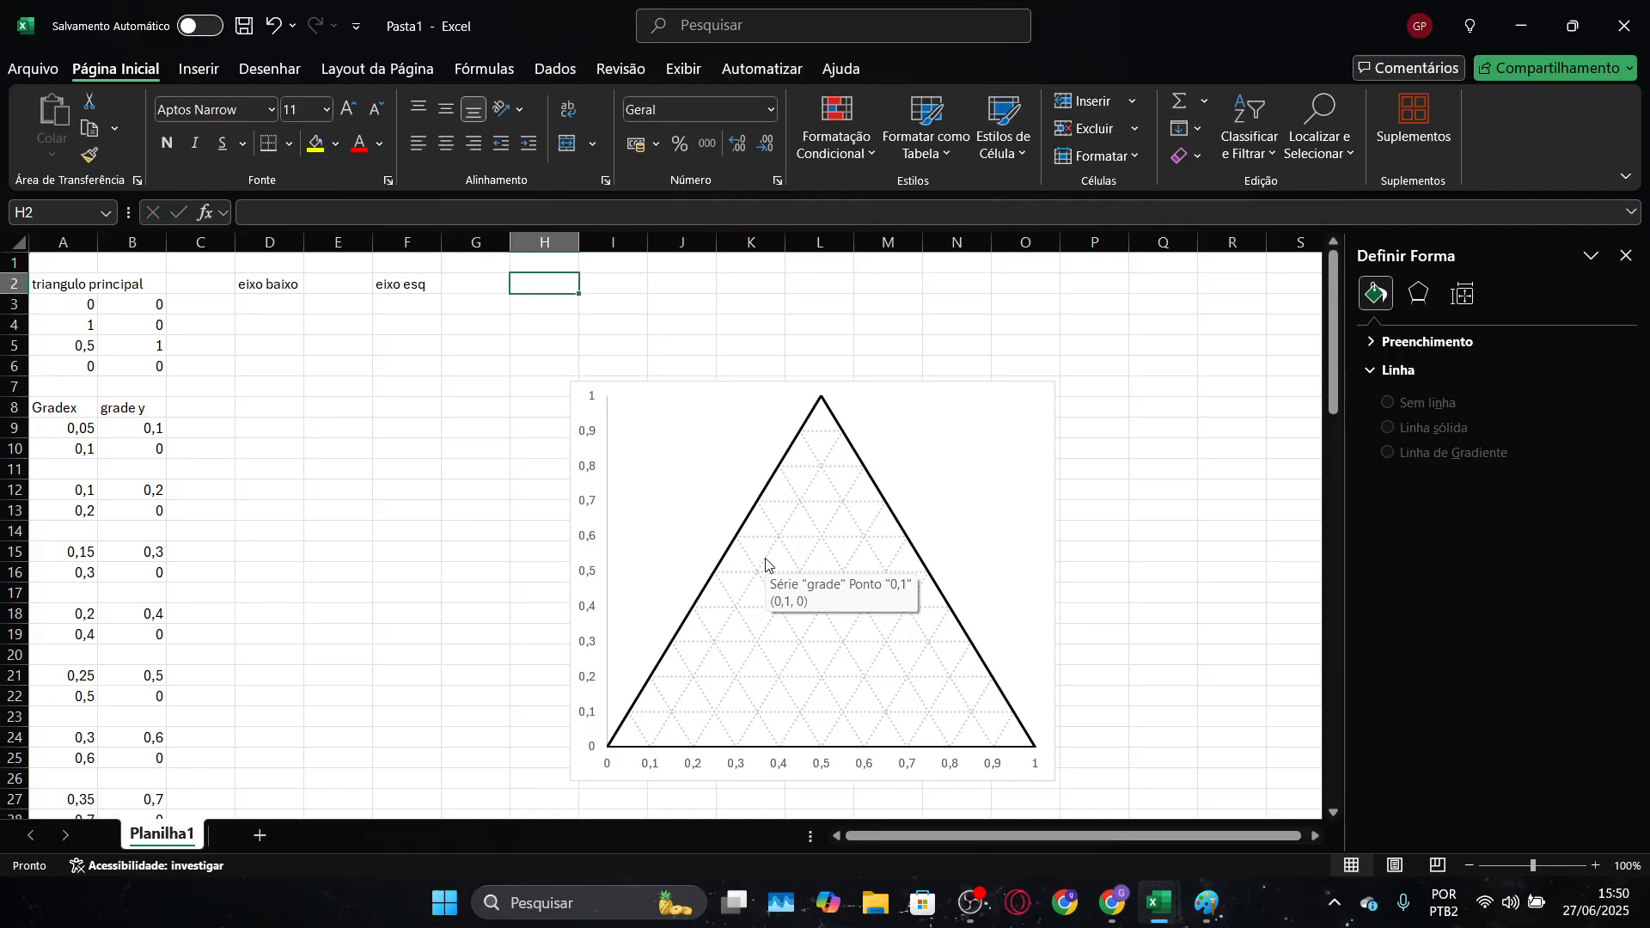
type("eixo dir")
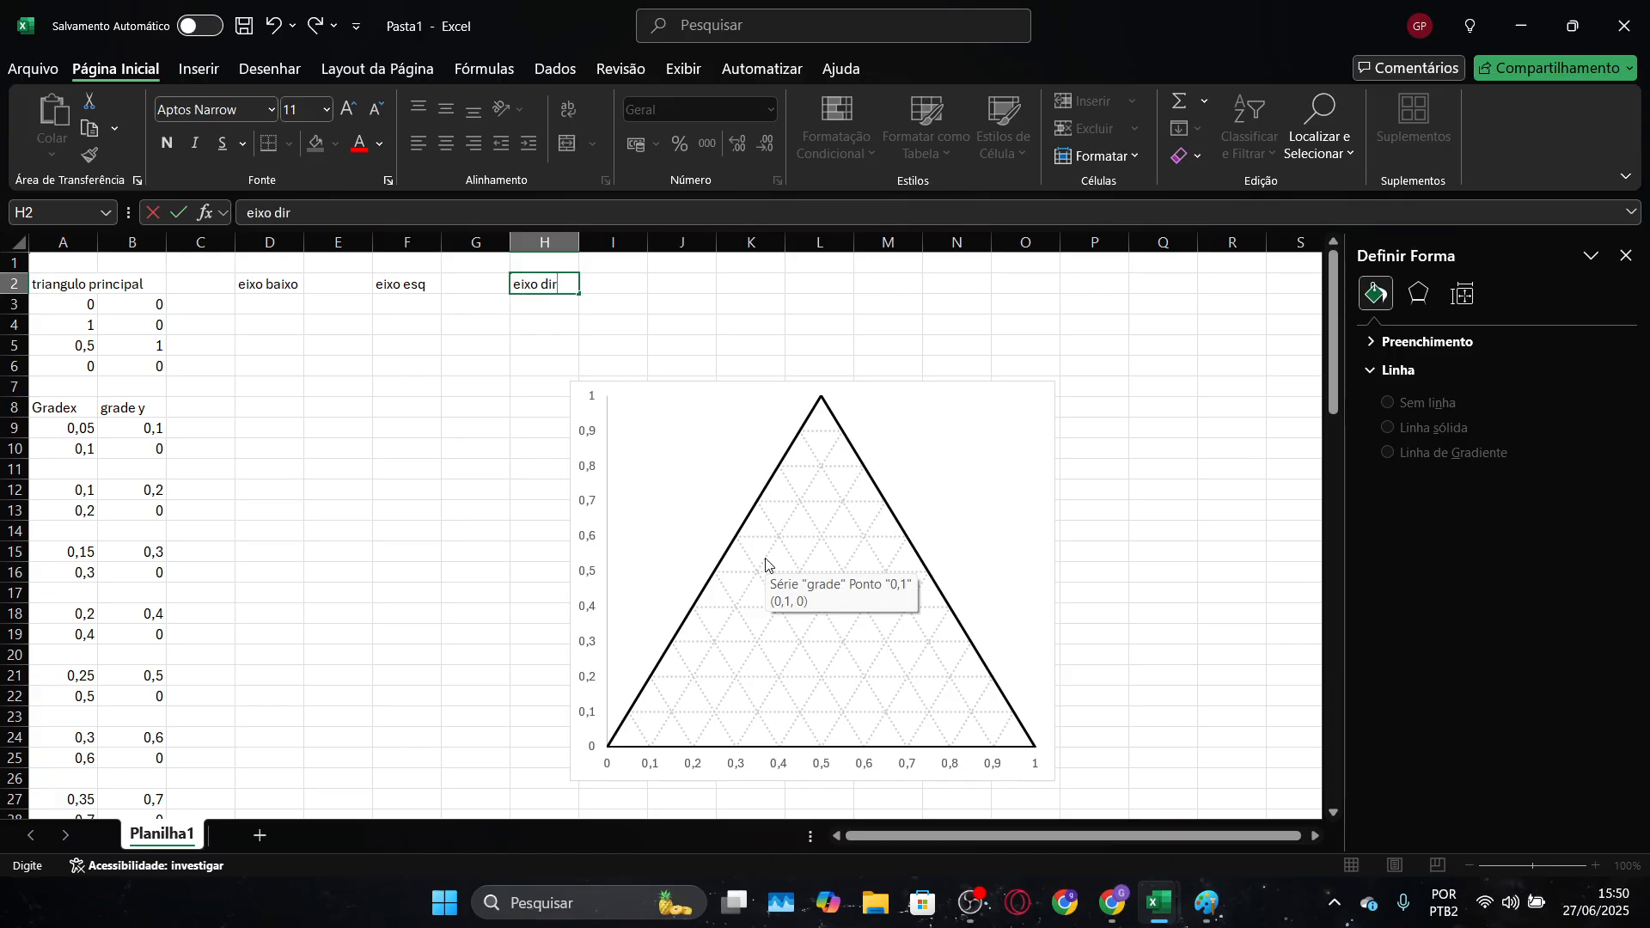
key("Return")
Fill D3:D13 under "eixo baixo" with the series 0 to 1 in steps of 0,1
key("Left")
key("Left")
key("Left")
key("Left")
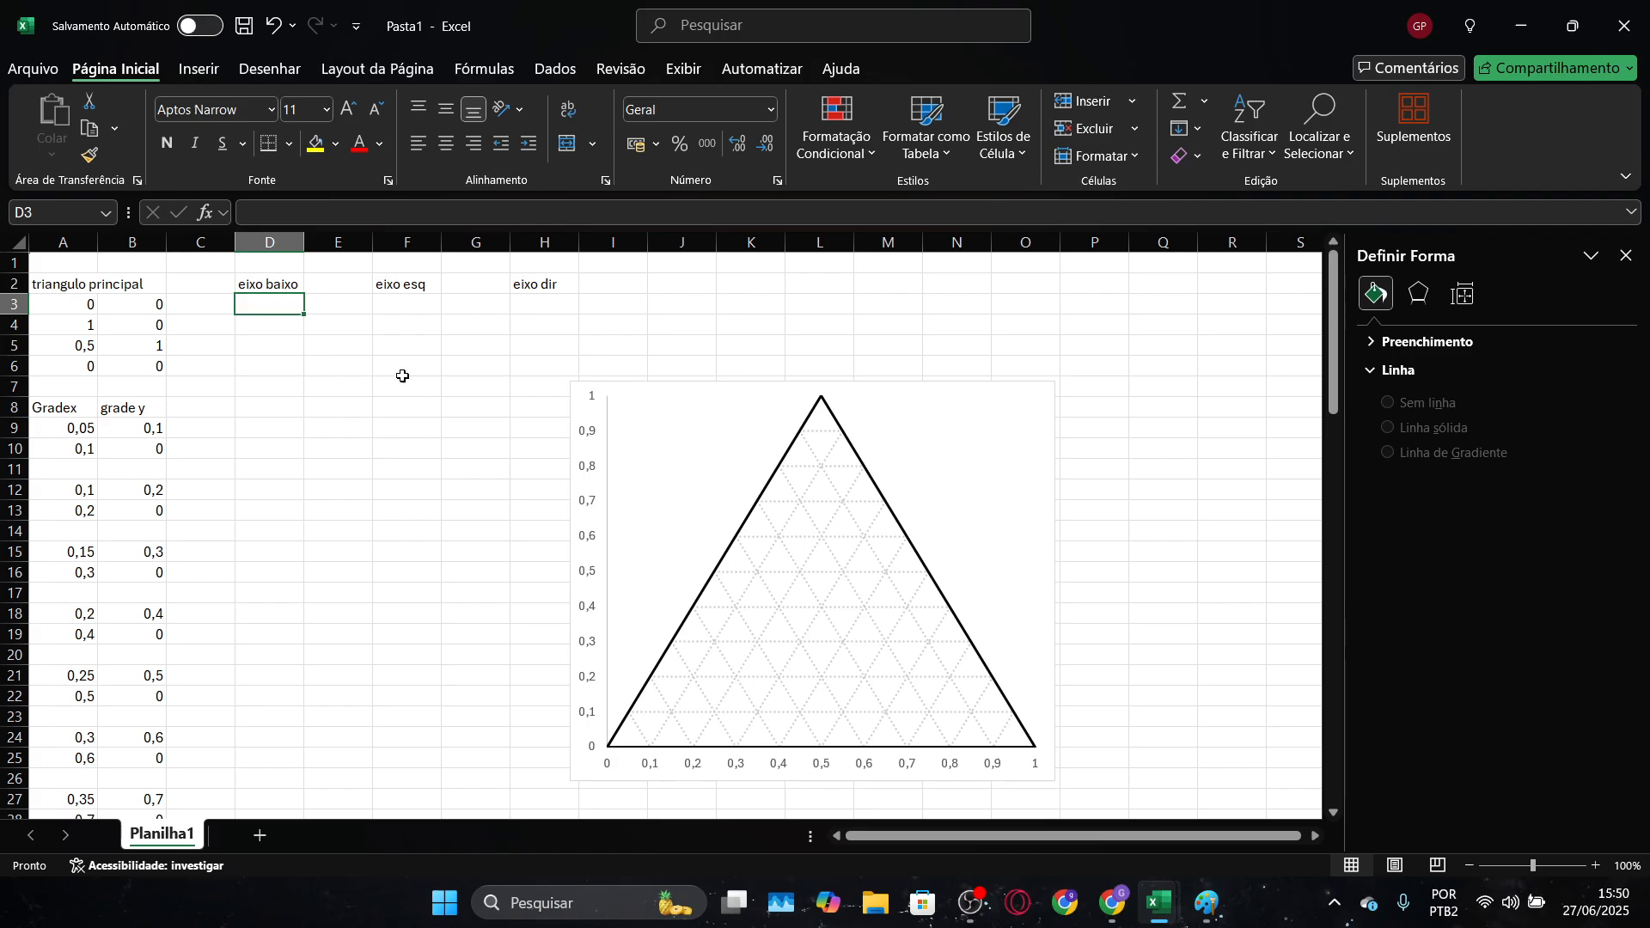
type("0")
key("Return")
type("0,1")
key("Return")
type("0,2")
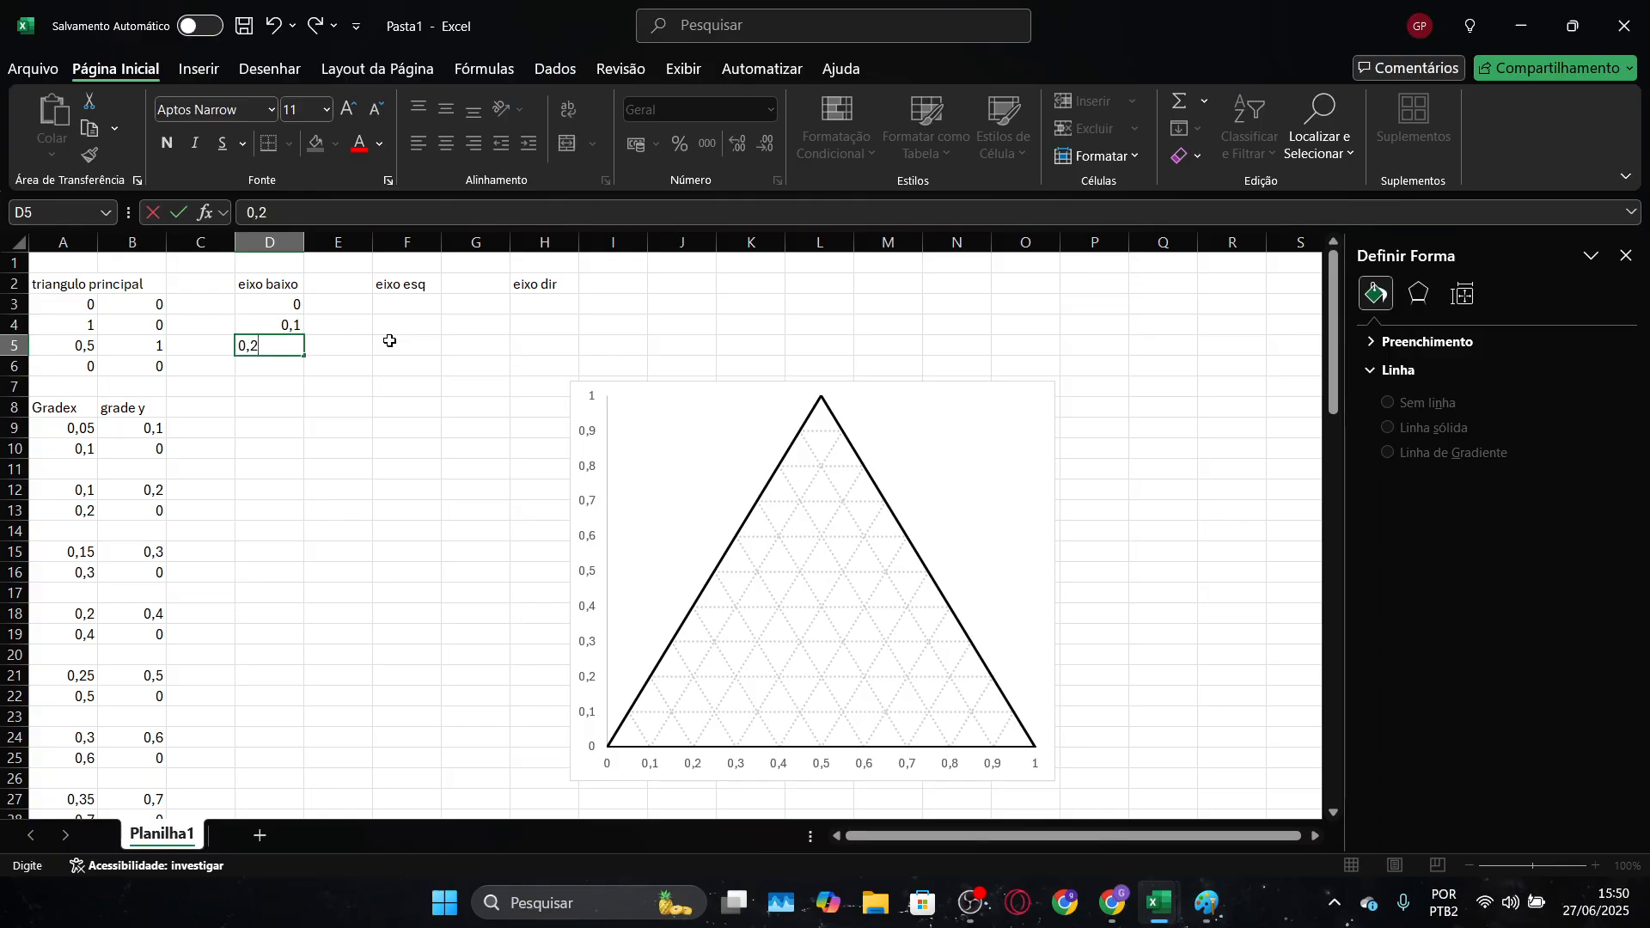
key("Return")
type("0,3")
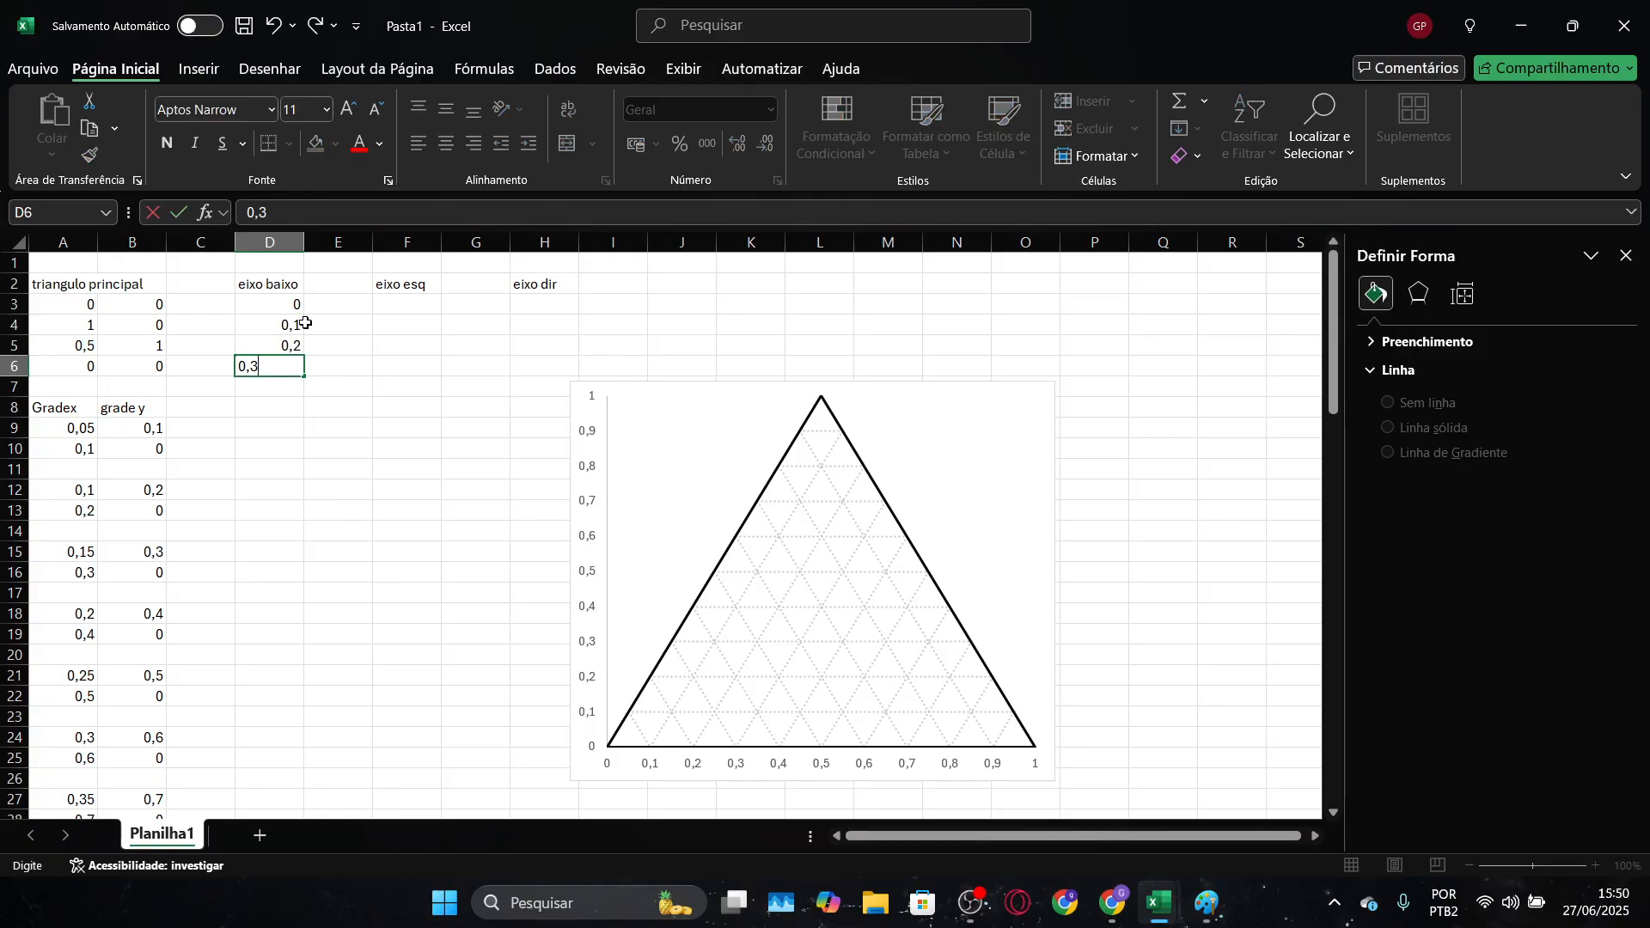
key("Return")
left_click_drag(274, 305, 299, 518)
left_click(339, 387)
Enter 0 in E3 and copy it down through E13 as the bottom axis's y values
left_click(317, 306)
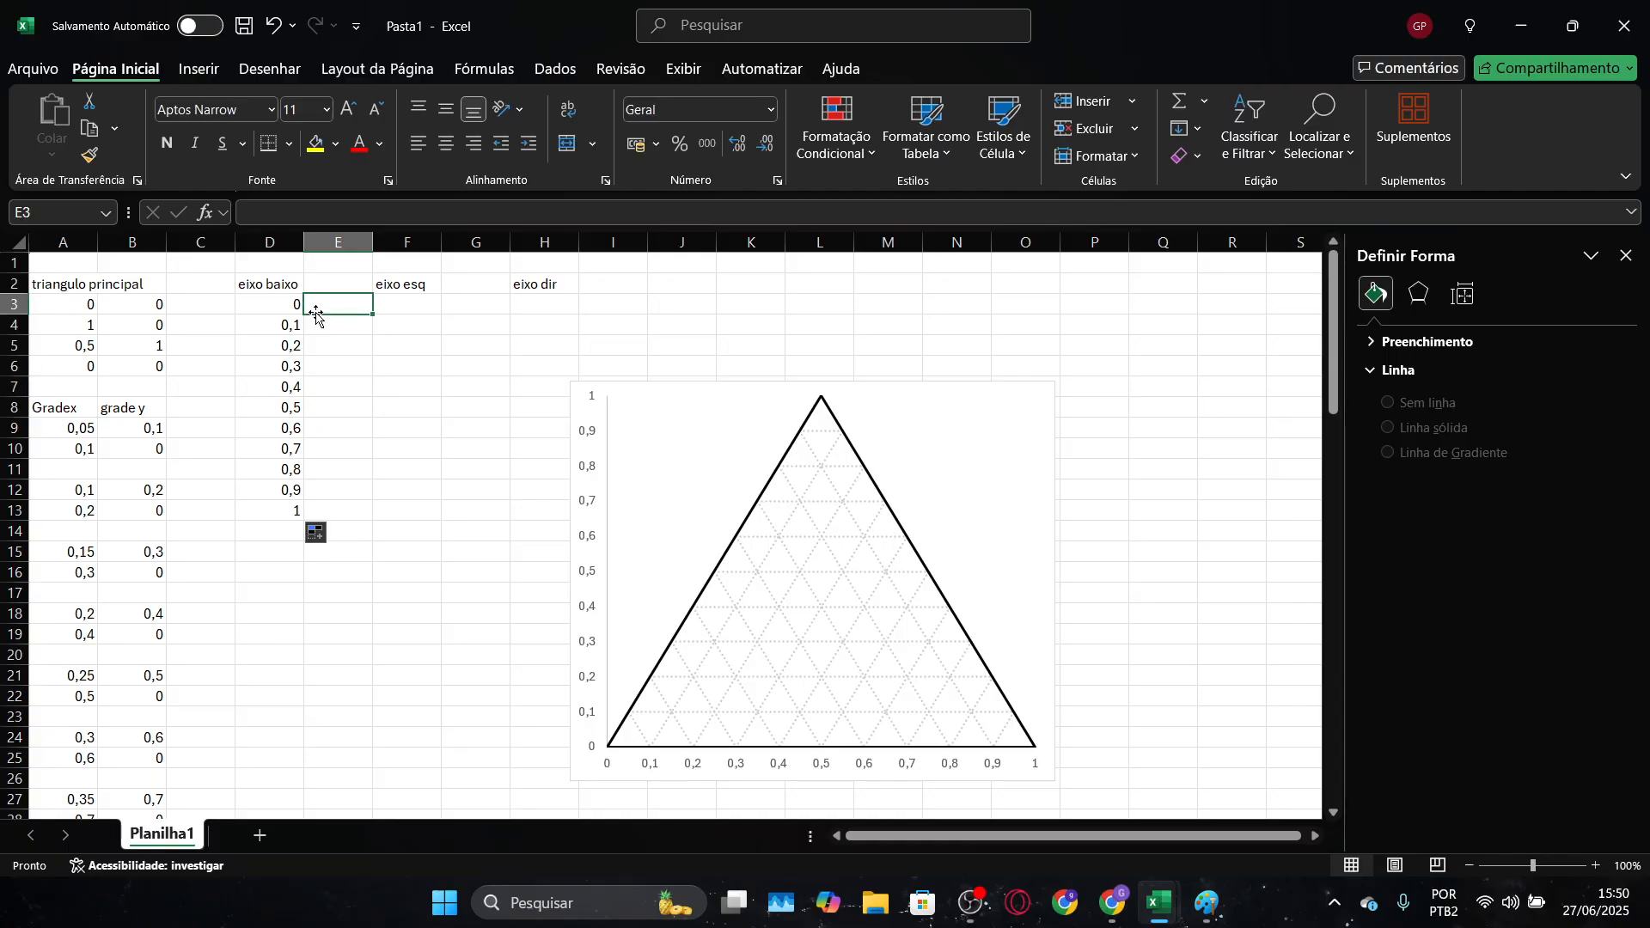
type(",")
type("0")
key("Return")
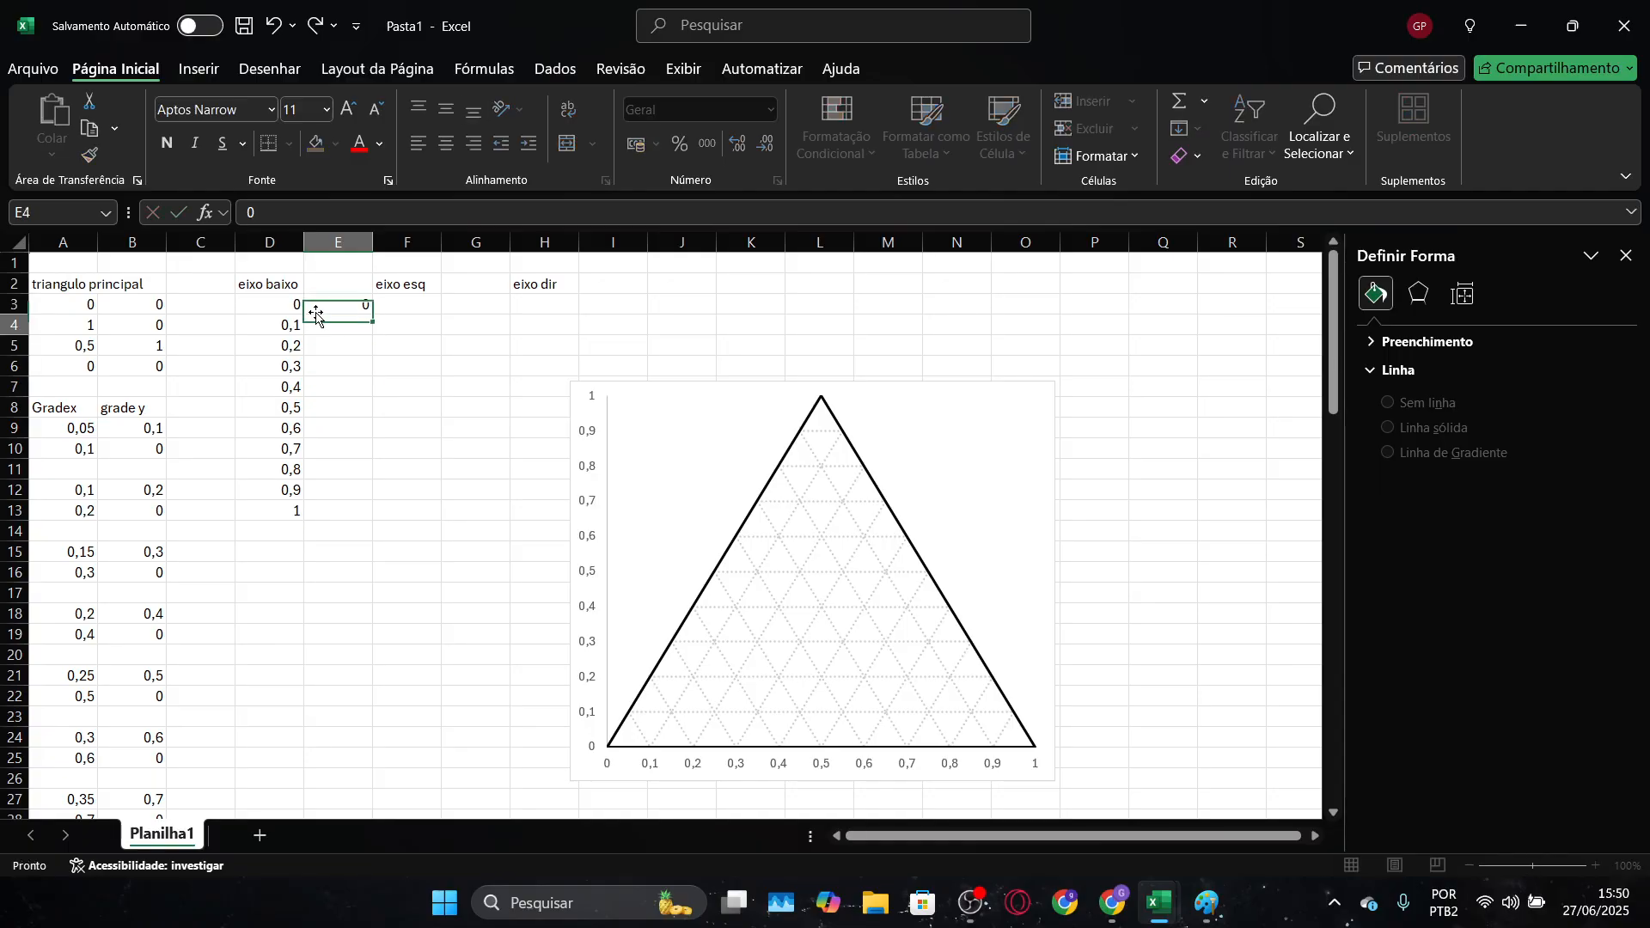
left_click(335, 311)
left_click_drag(371, 319, 369, 521)
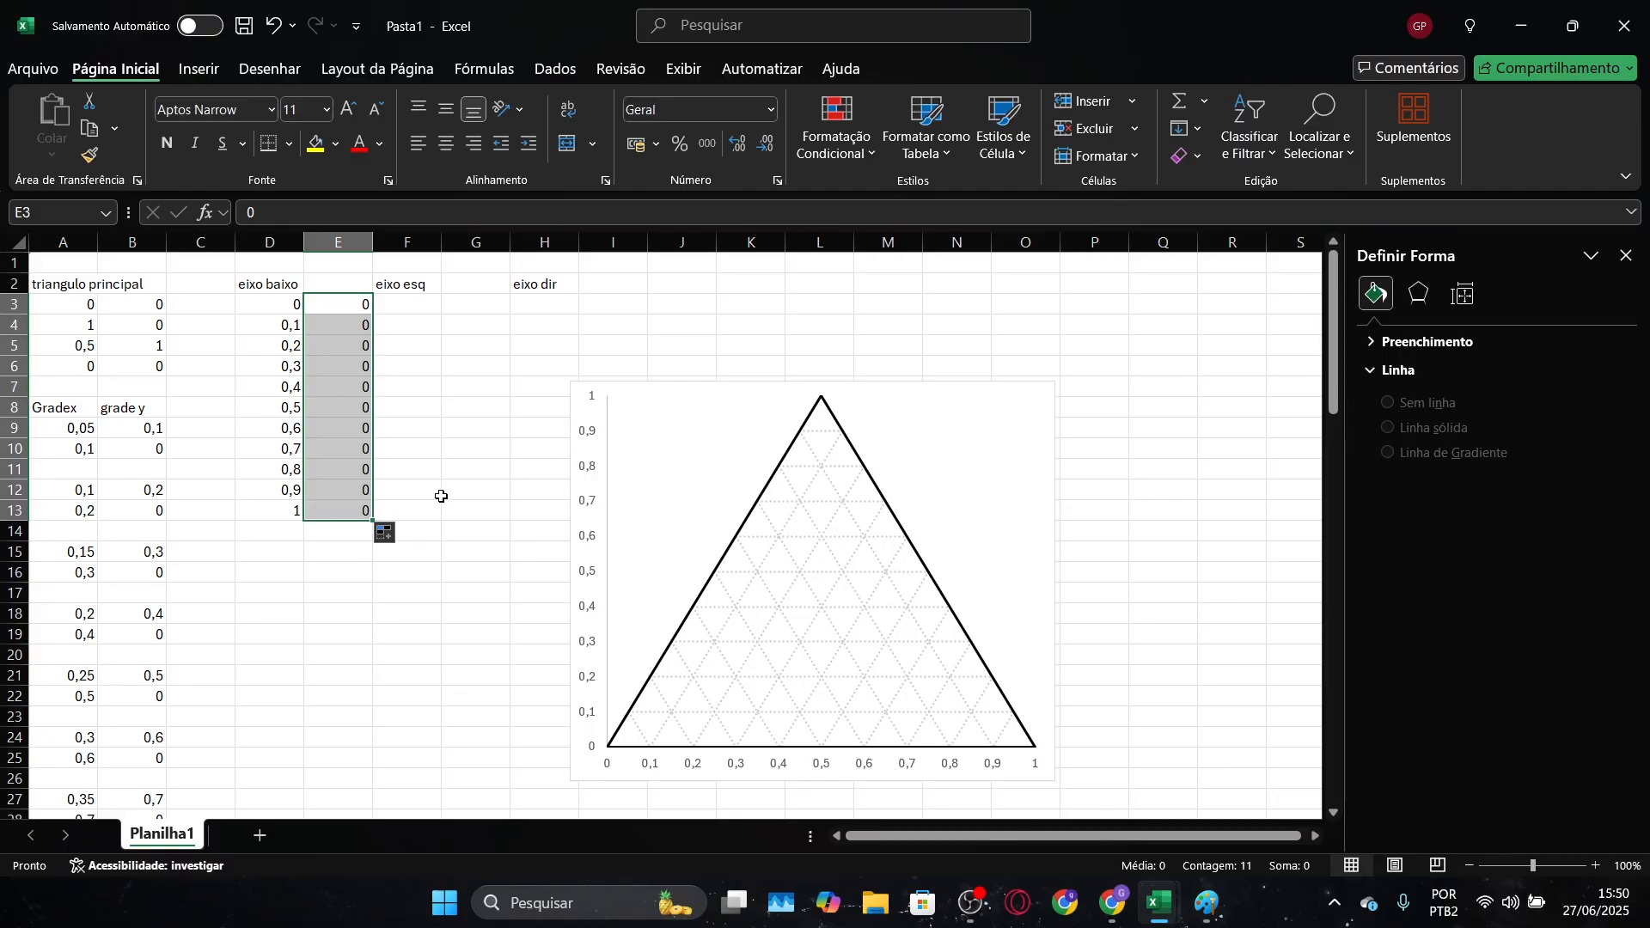
left_click(478, 488)
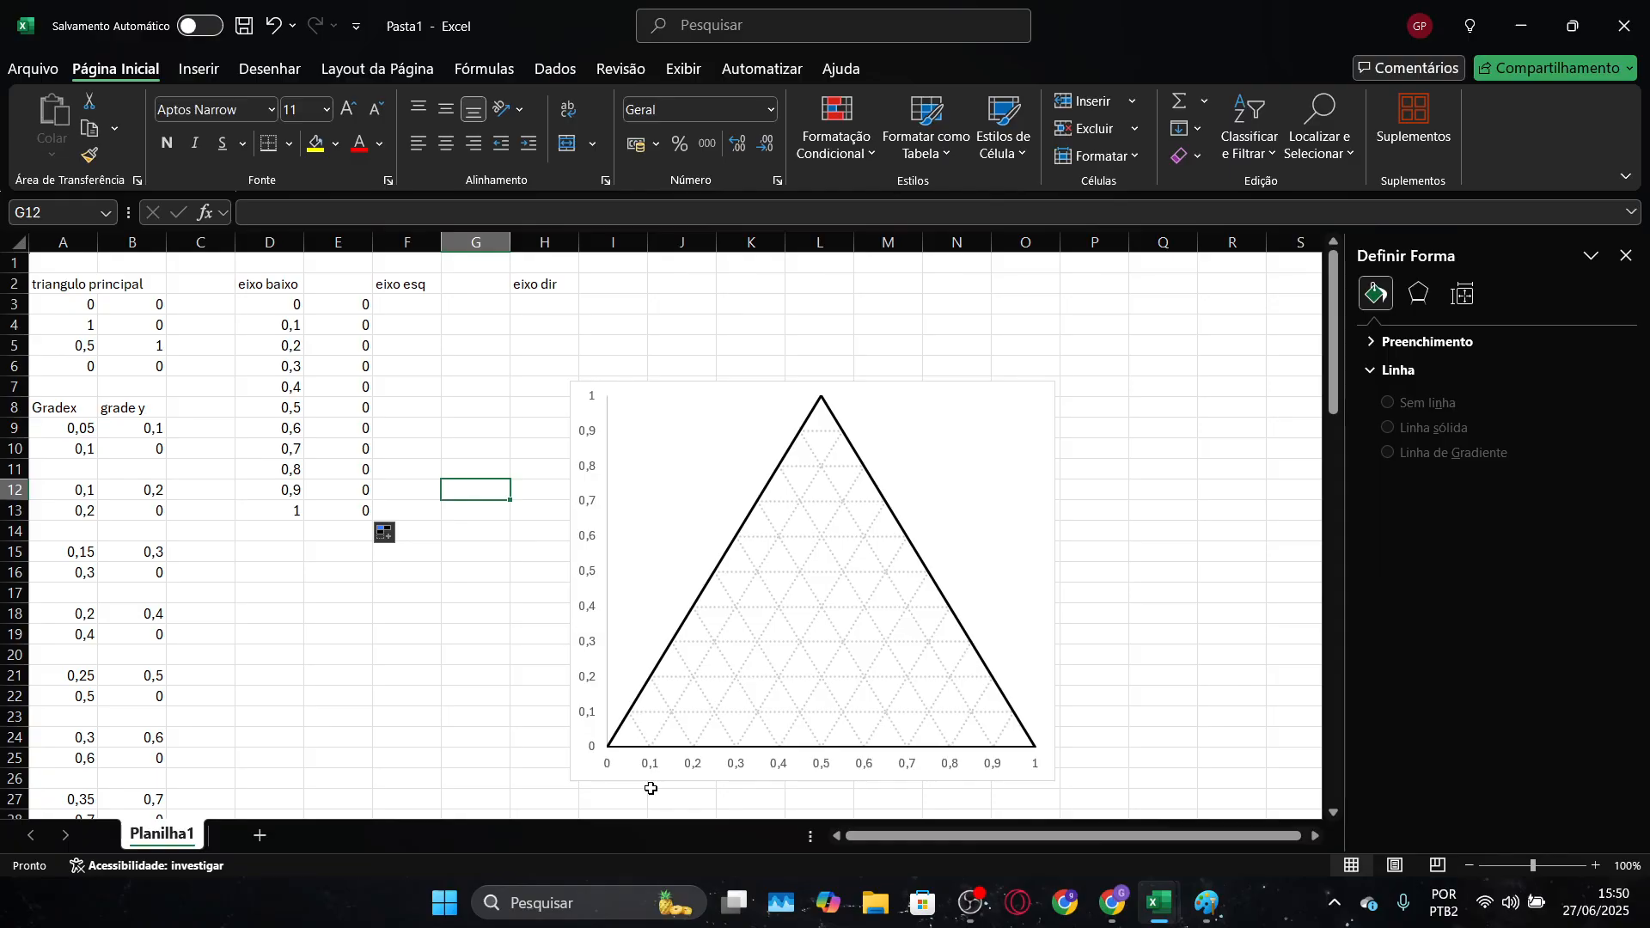
Move the "eixo esq" heading to G2 and the "eixo dir" heading to J2
left_click(402, 310)
left_click_drag(417, 295, 675, 297)
key("Escape")
left_click(608, 284)
left_click(600, 306)
left_click(468, 306)
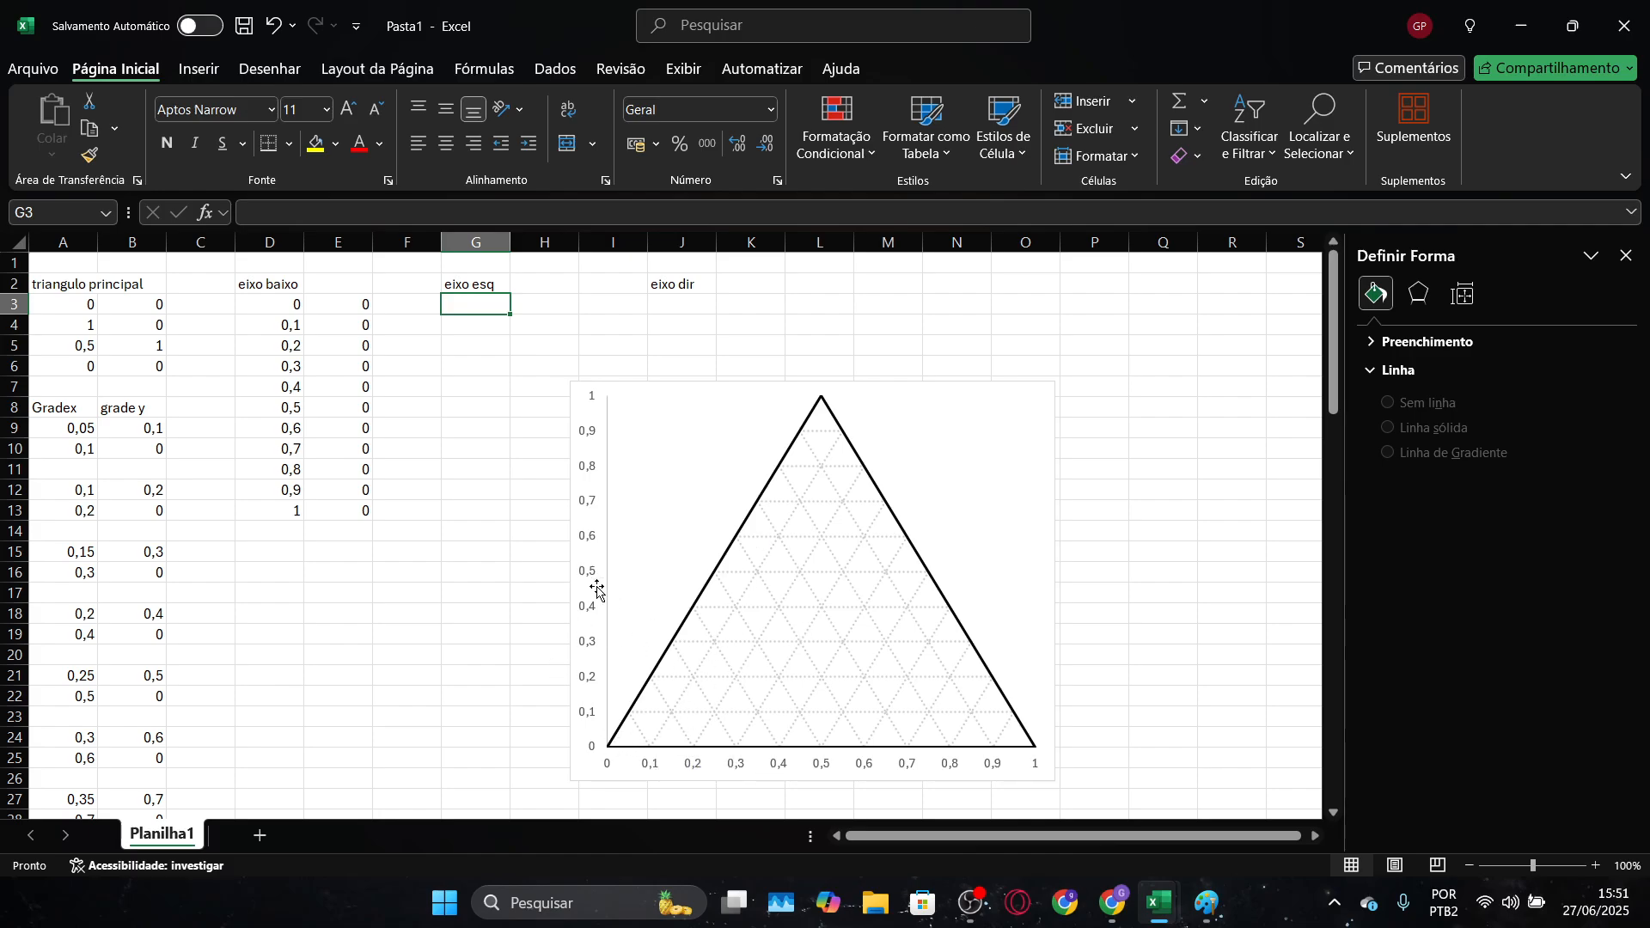
Fill H3:H13 with the left axis's y values, starting at 0 and rising in steps of 0,1
left_click(554, 307)
type("0,")
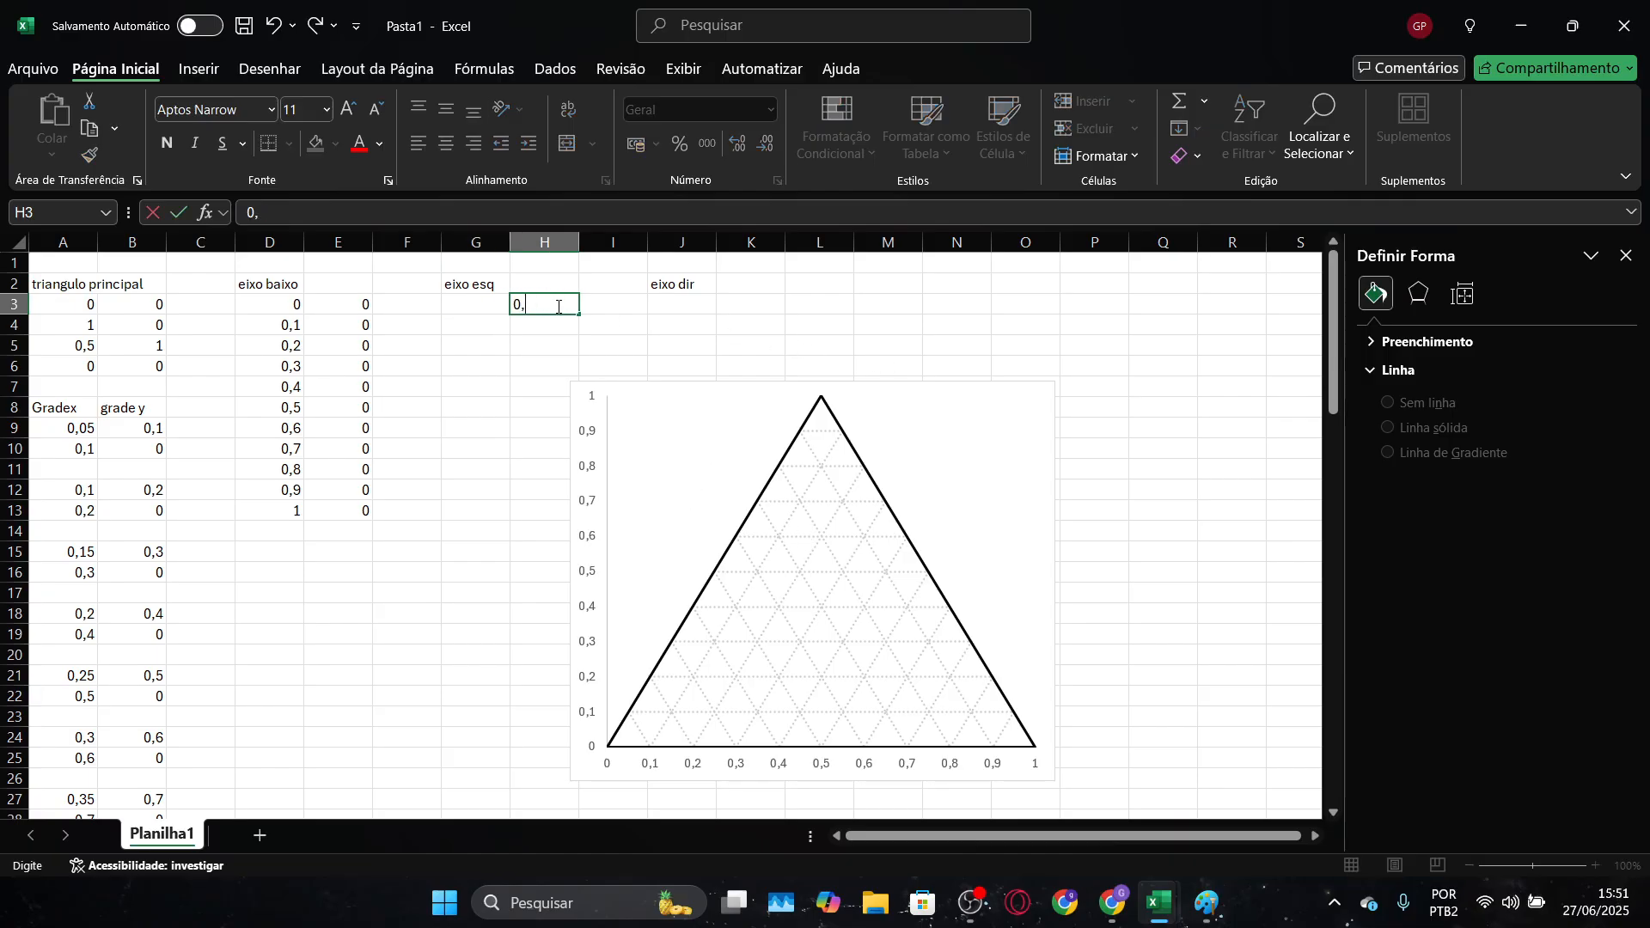
type("0")
key("Return")
type("0,1")
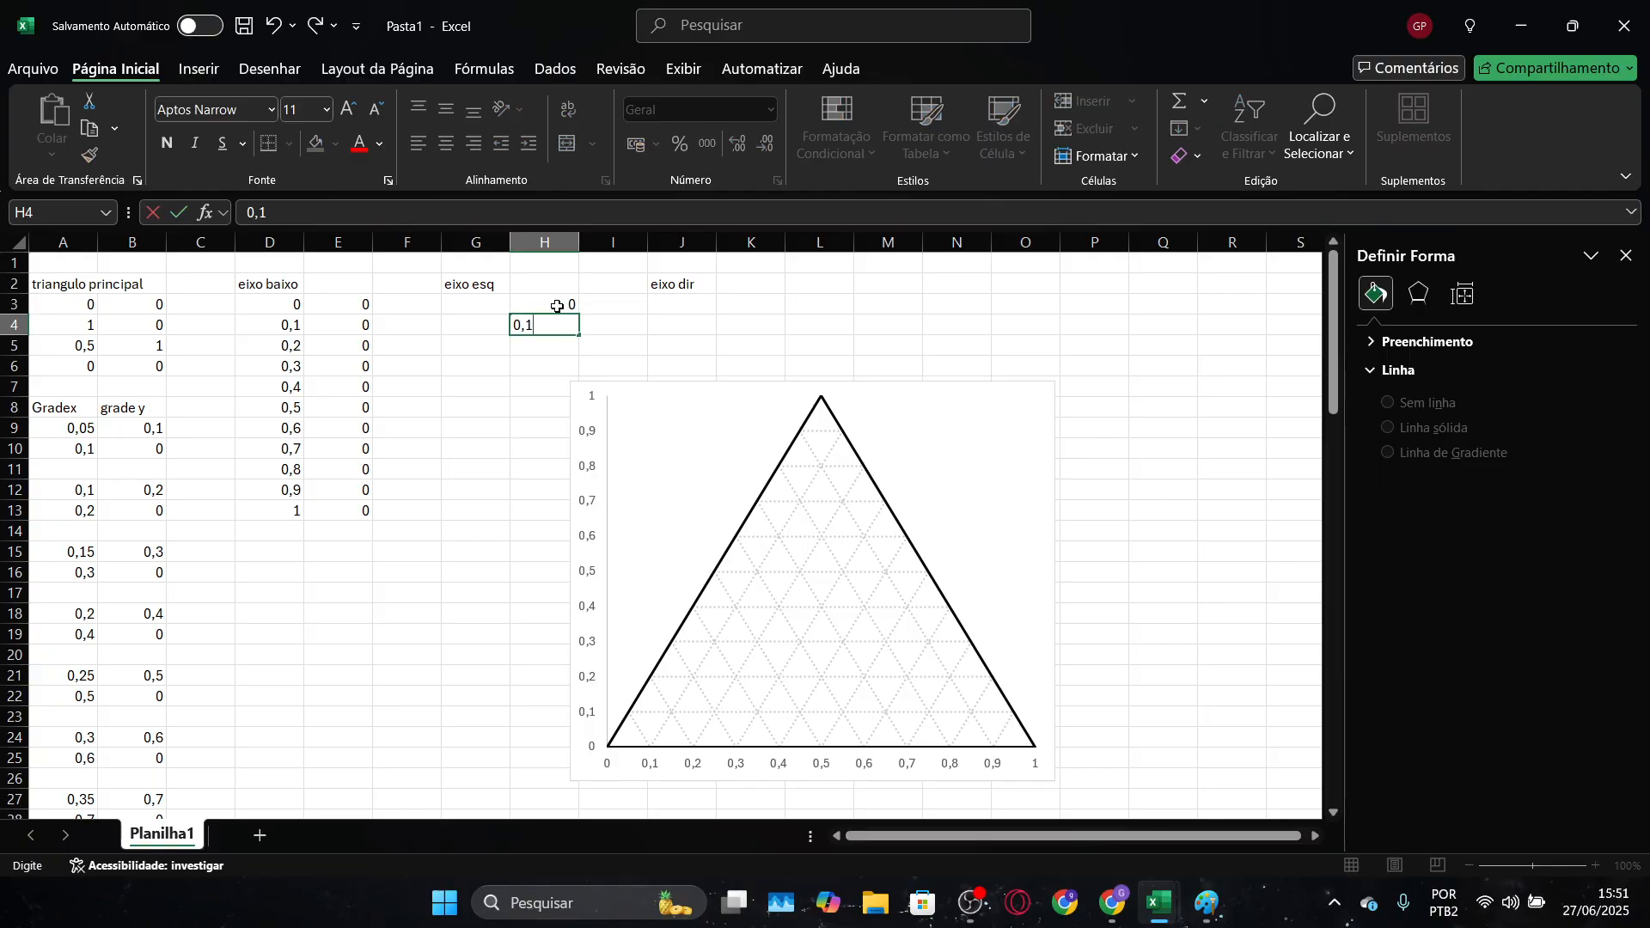
key("Return")
type("0,2")
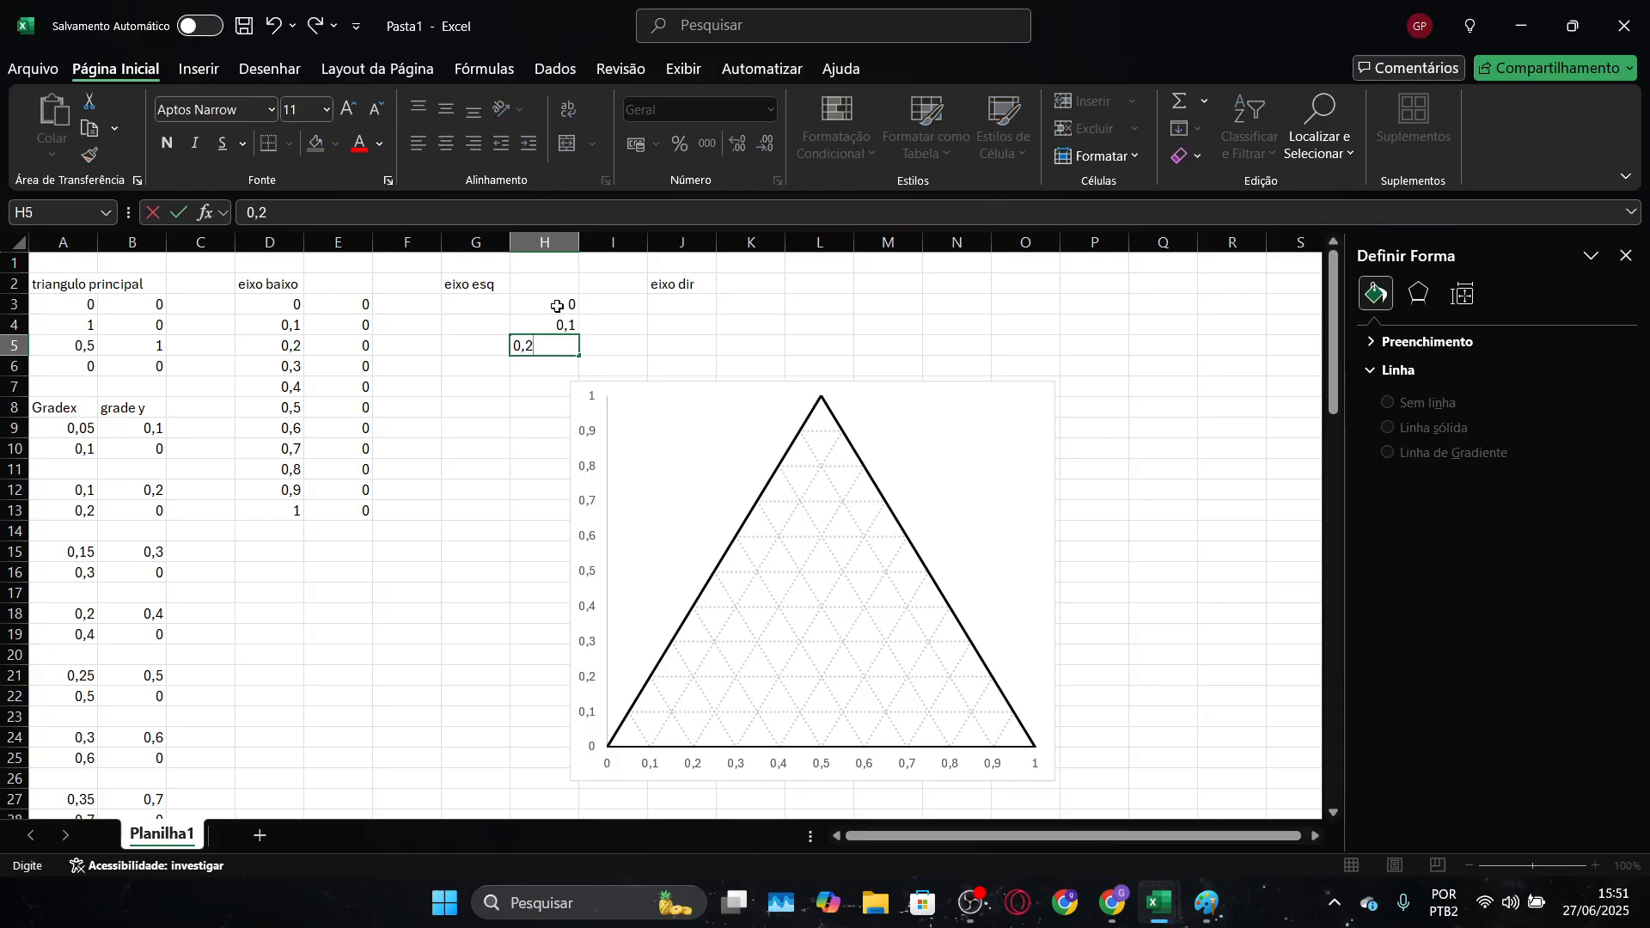
key("Return")
left_click(556, 306)
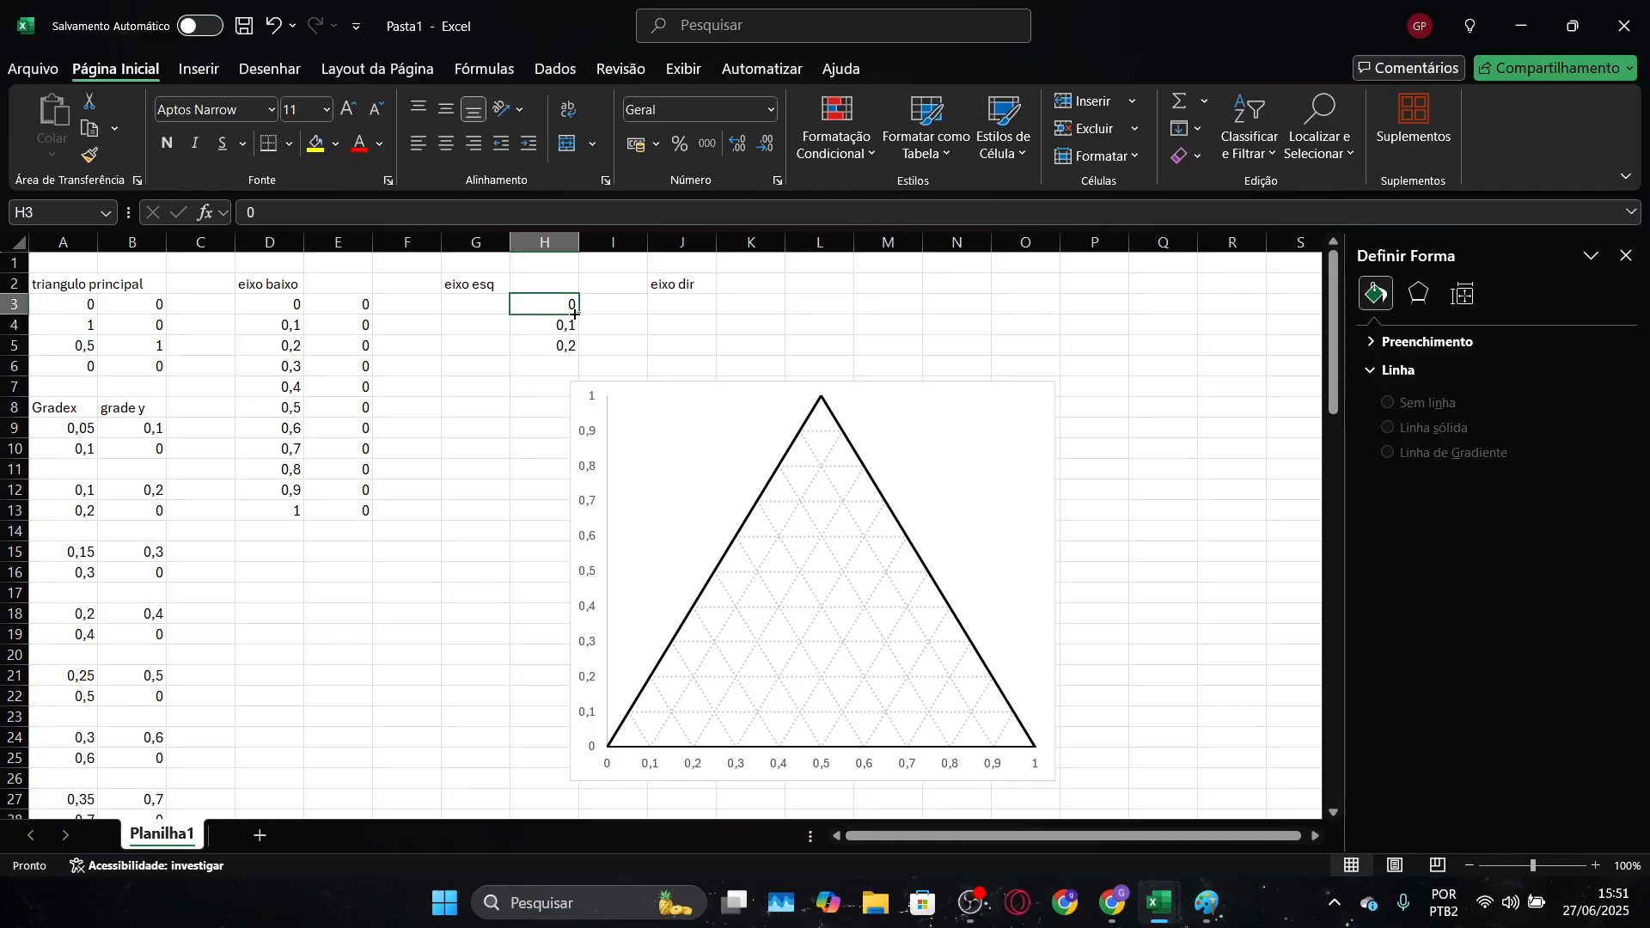
left_click_drag(563, 307, 578, 519)
Fill G3:G12 with the left axis's x values, from 0,05 to 0,5 in steps of 0,05
left_click(470, 299)
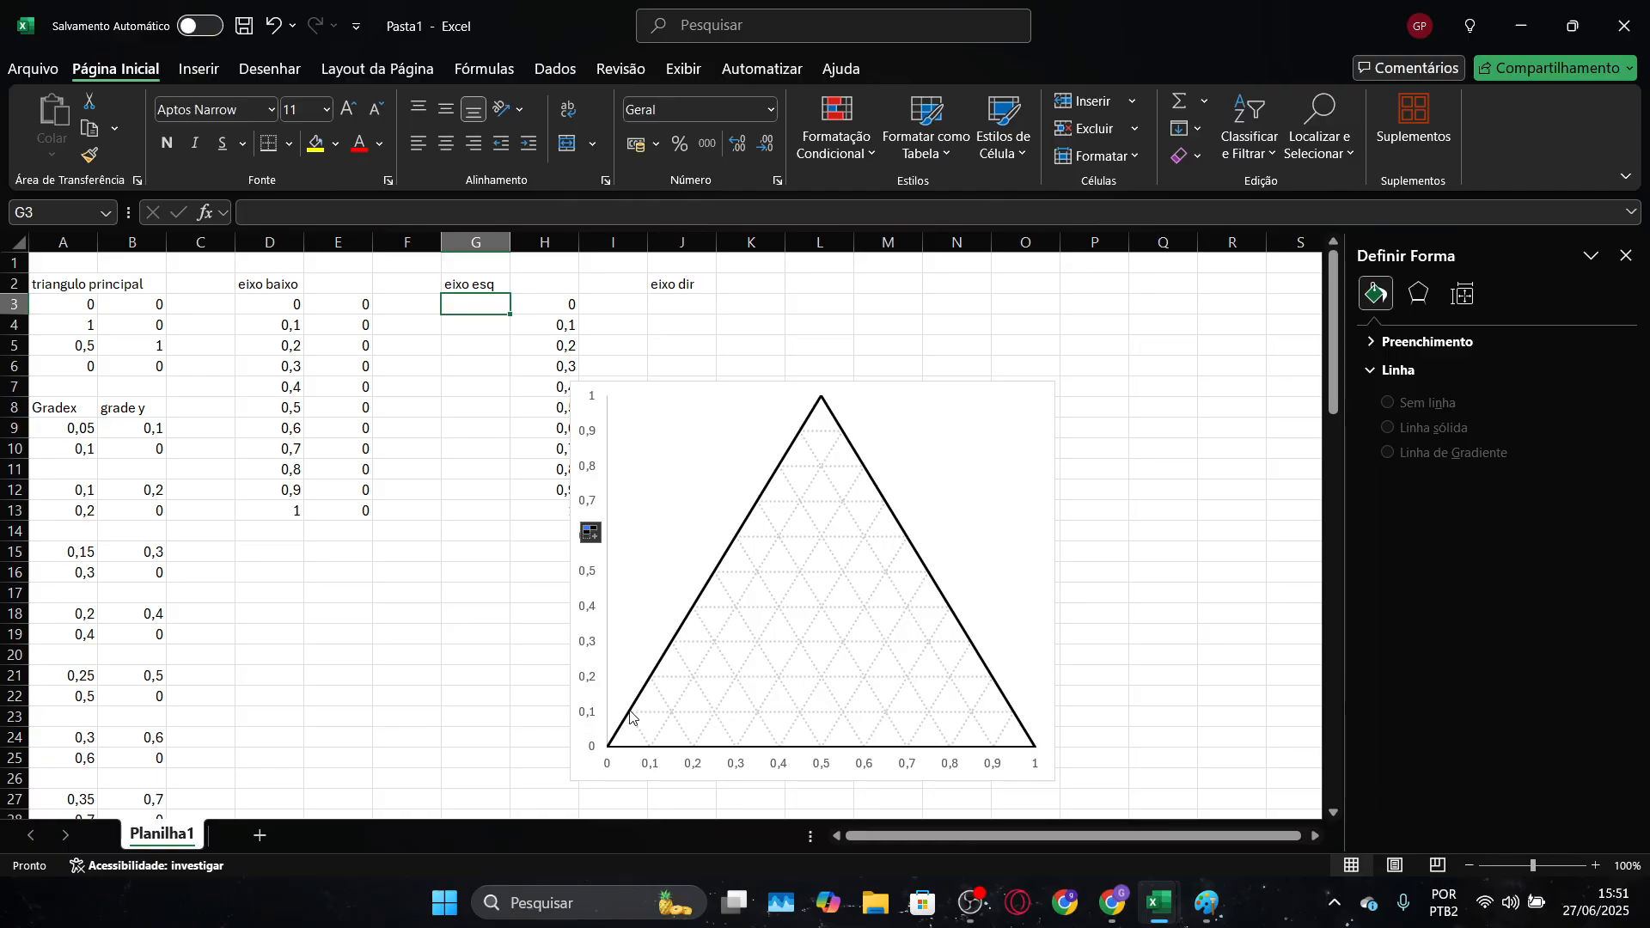
mouse_move(630, 717)
mouse_move(653, 676)
type("0")
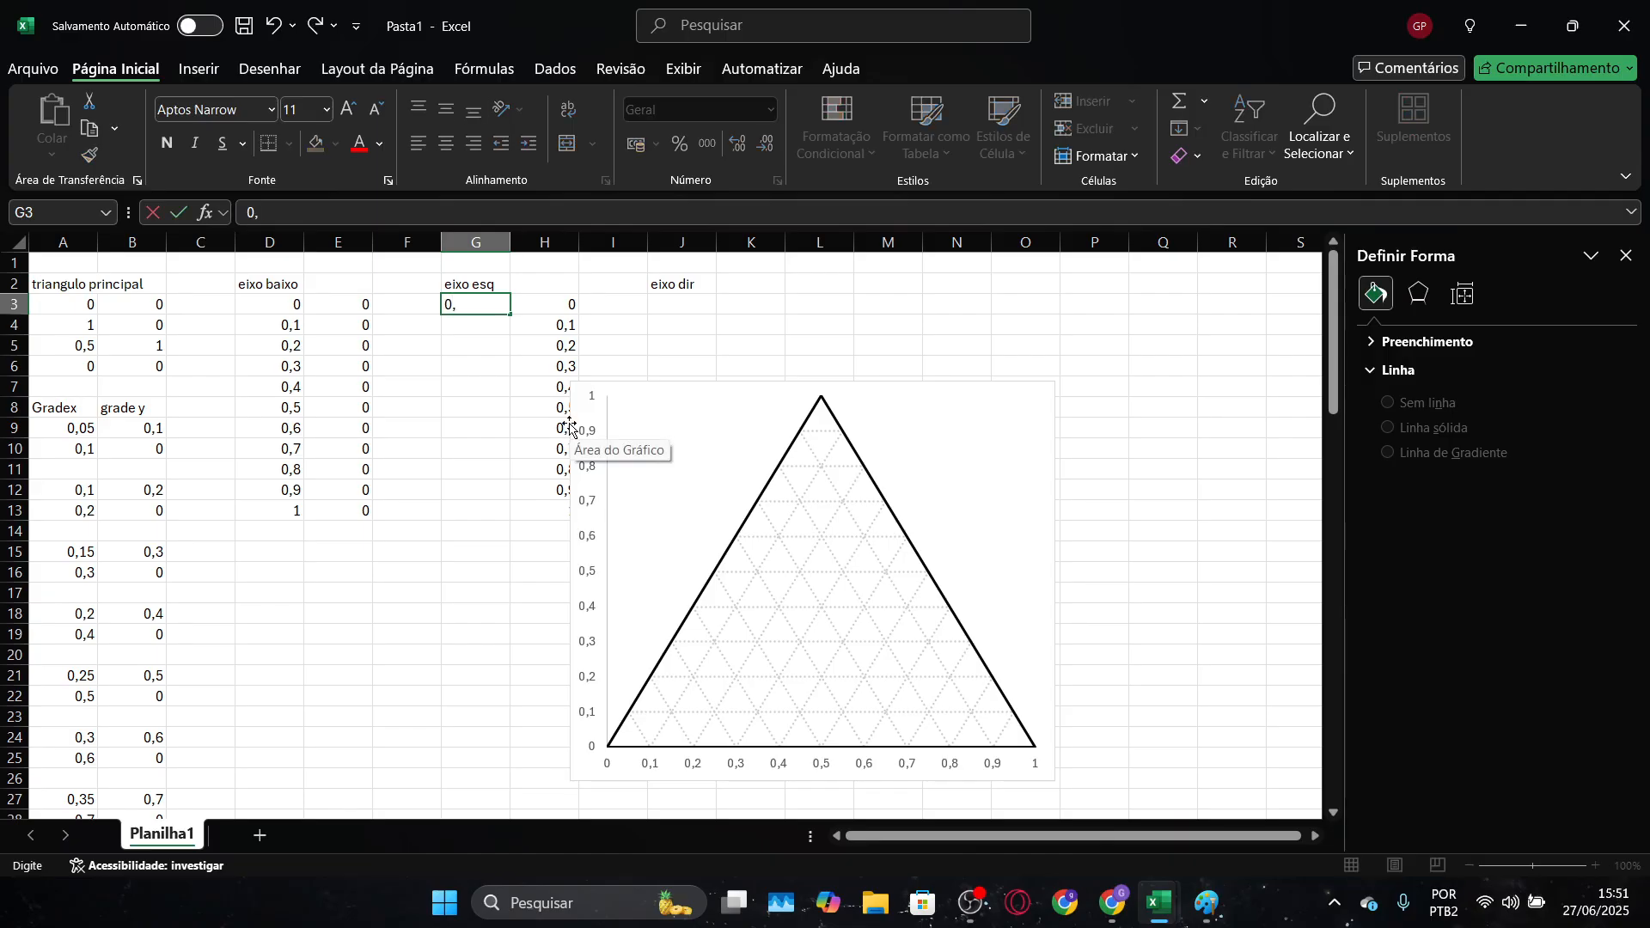
type(",05")
key("Return")
type("0")
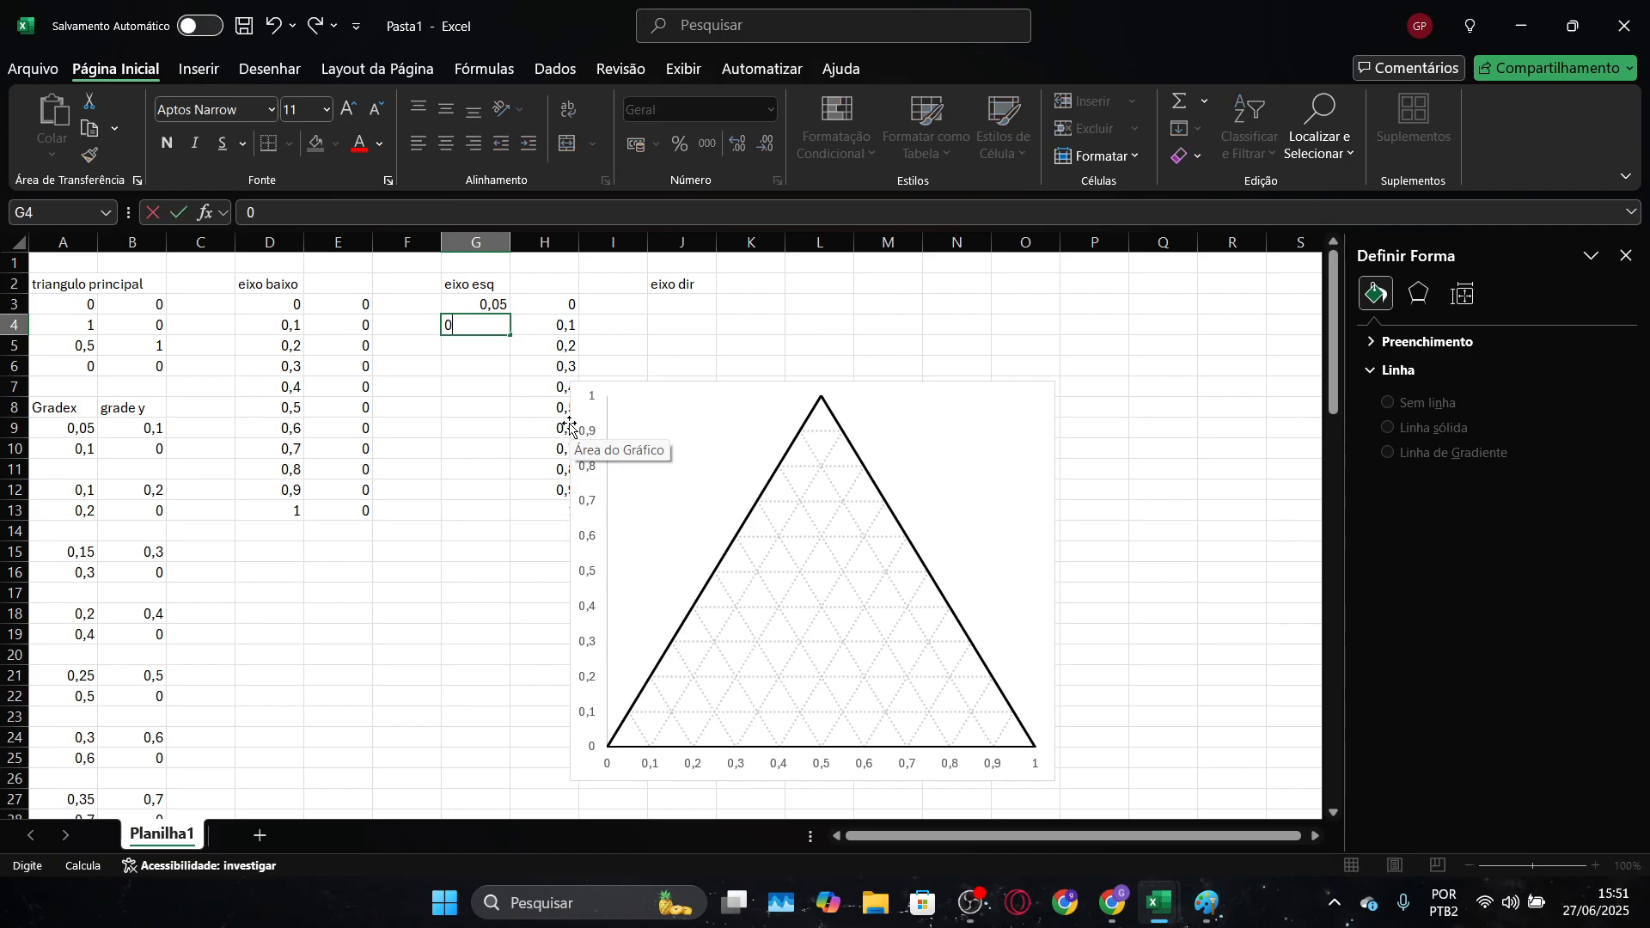
type(",1")
key("Return")
left_click(493, 311)
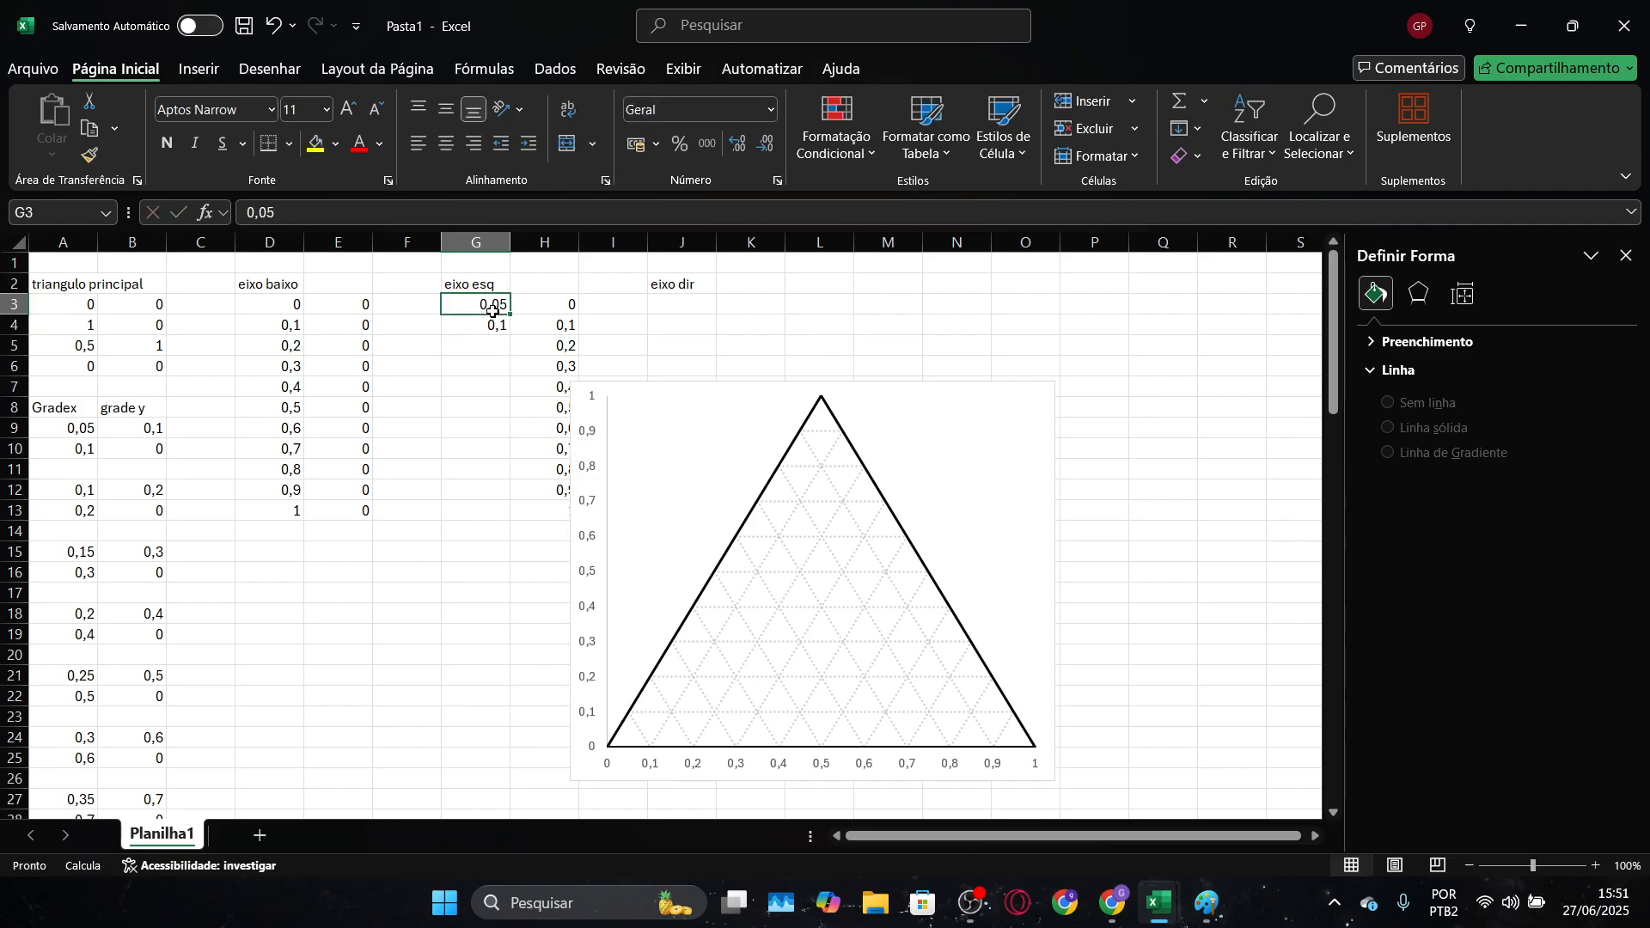
left_click_drag(490, 306, 515, 497)
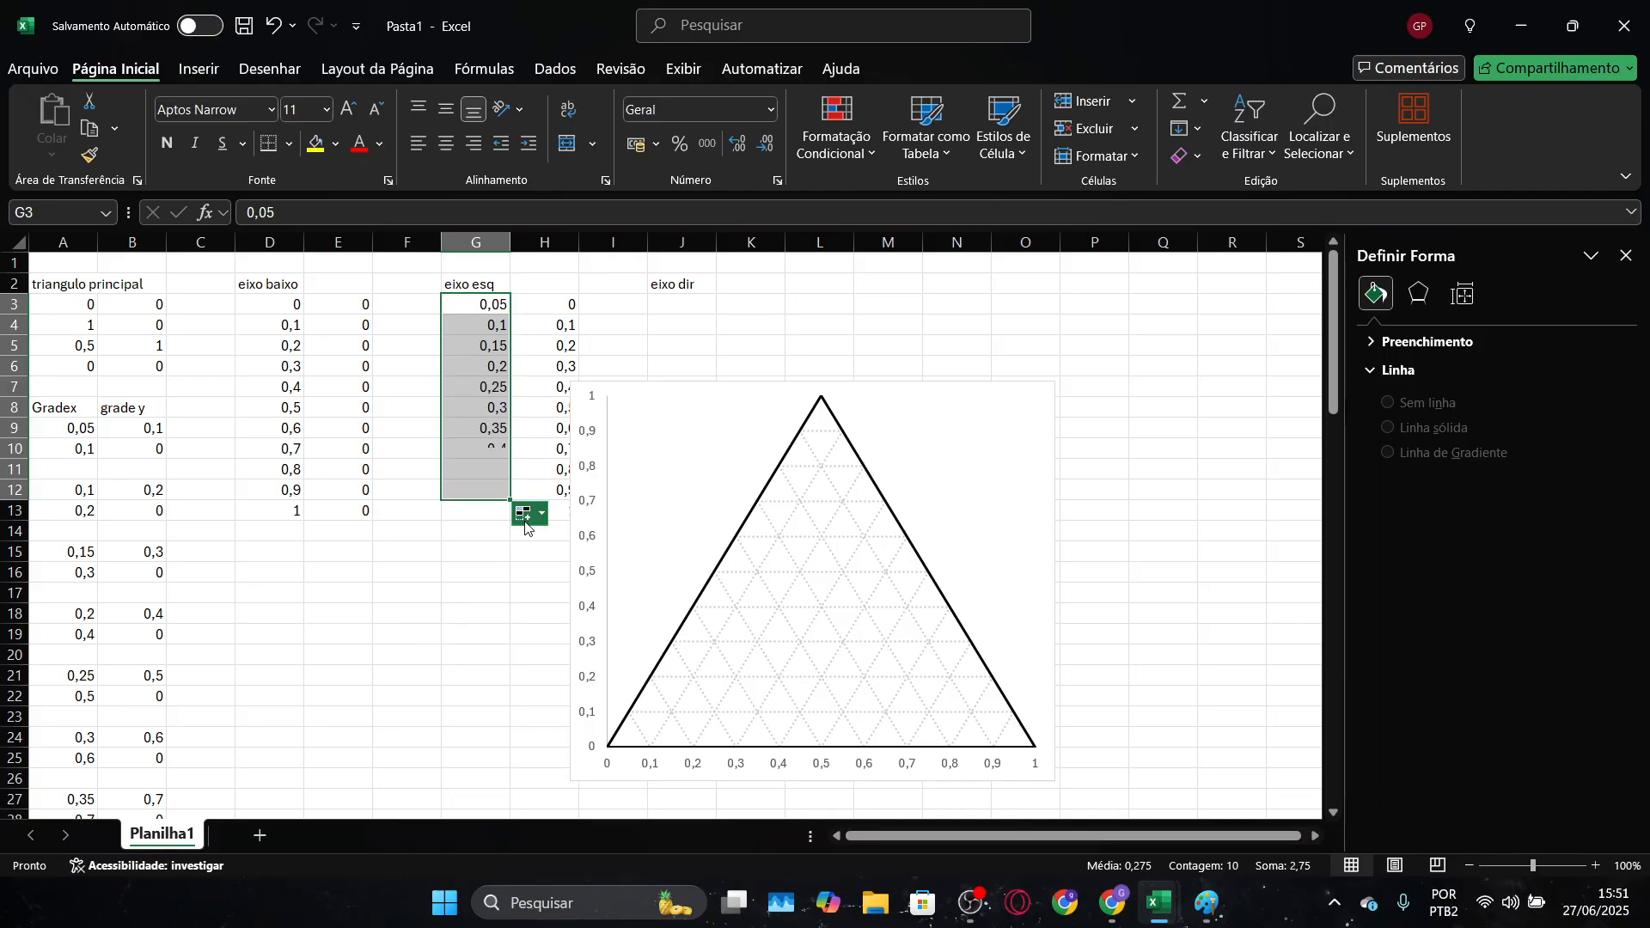
Move the chart clear of the axis tables and fill K3:K13 with the right axis's y values, 0 to 1 in steps of 0,1
left_click(673, 400)
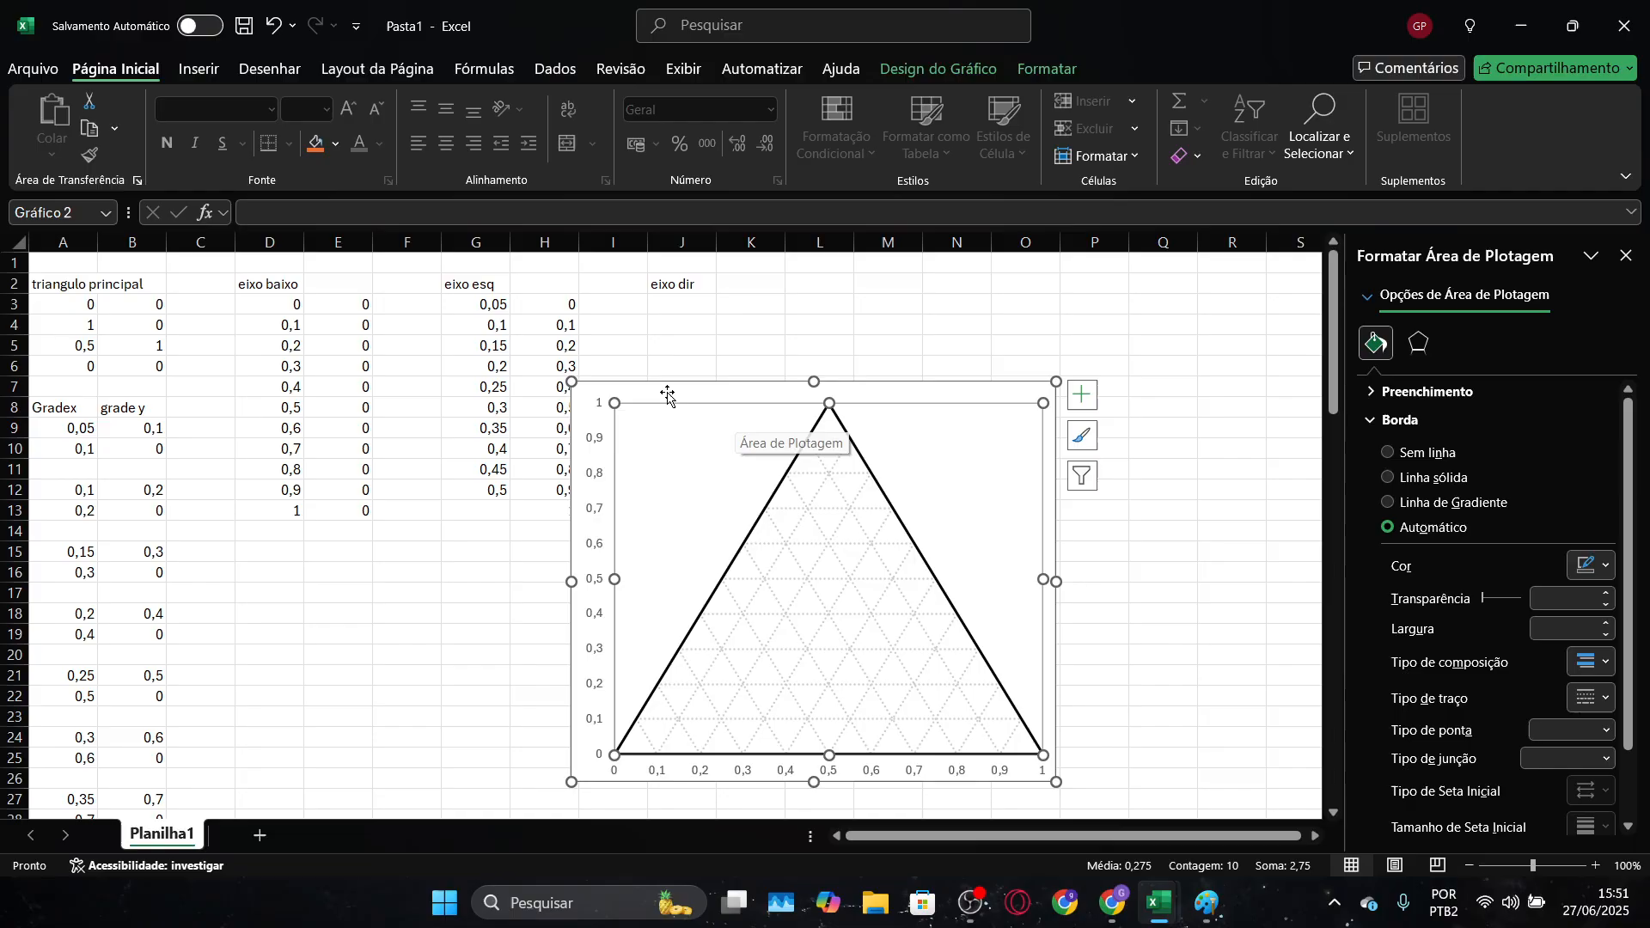
left_click_drag(662, 390, 996, 344)
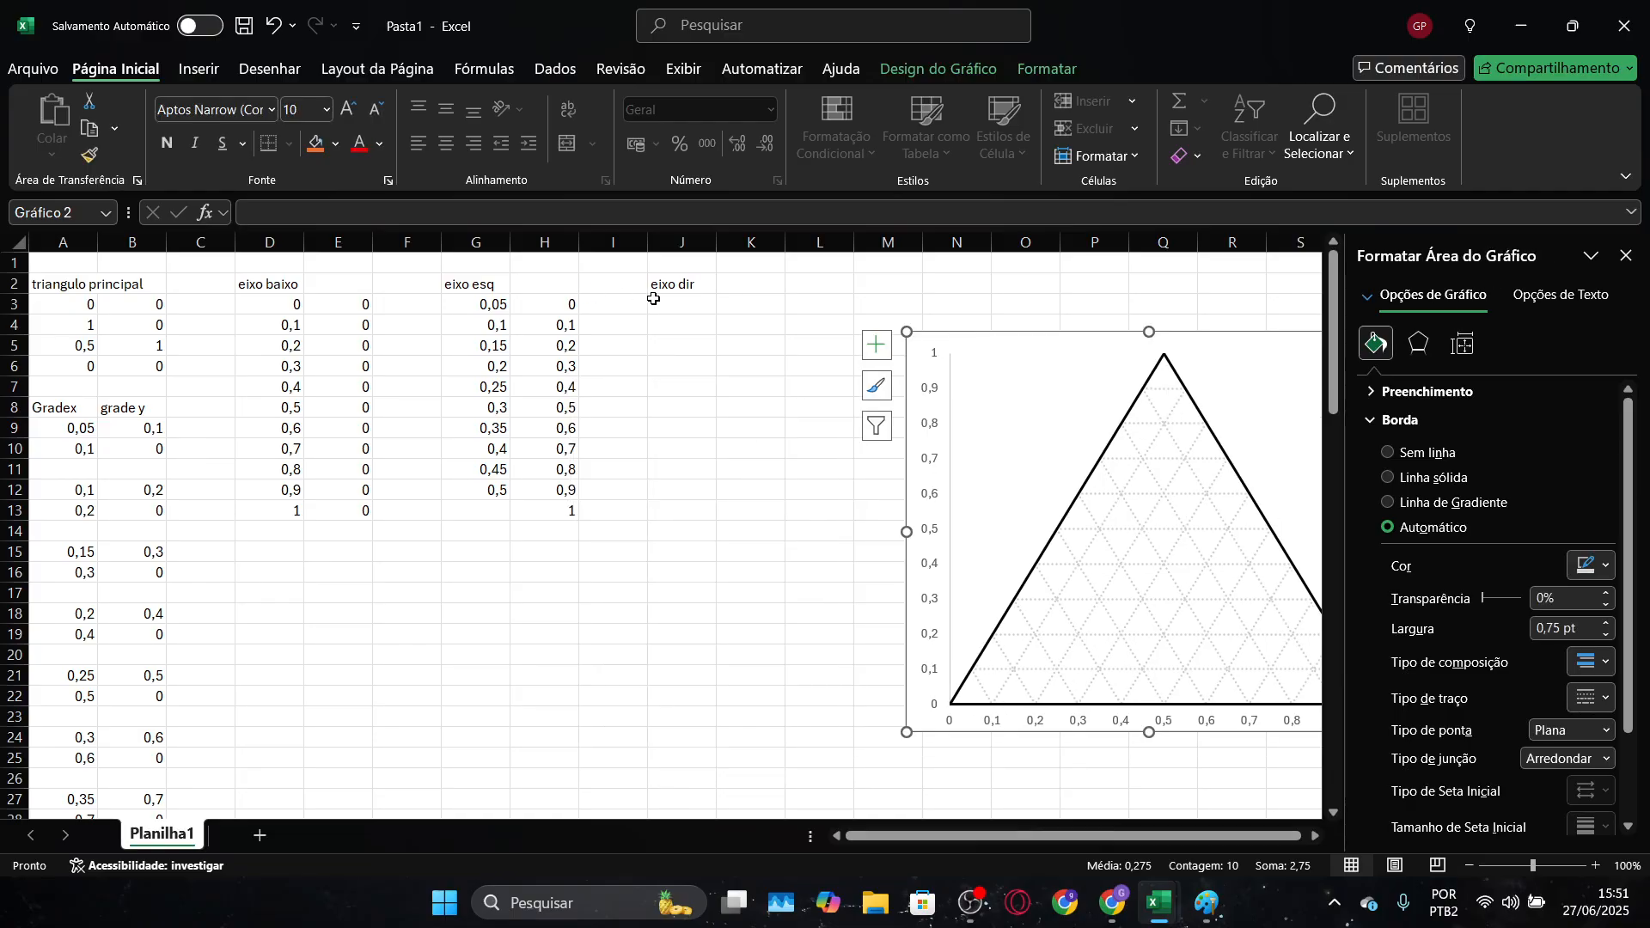
left_click(682, 303)
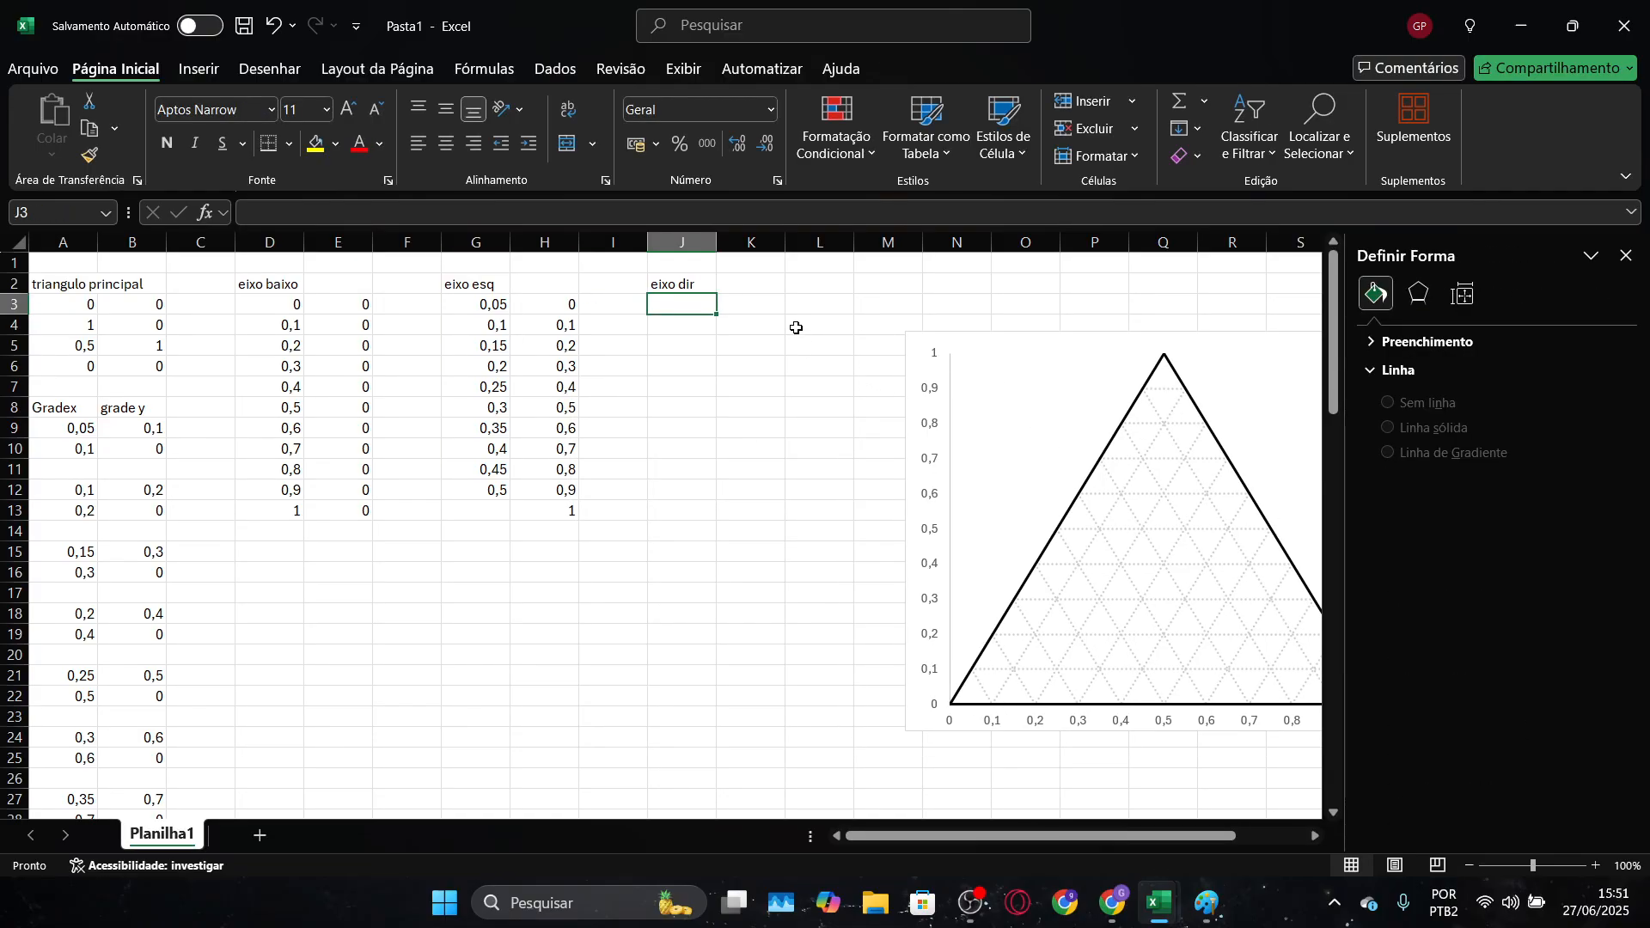
left_click(747, 302)
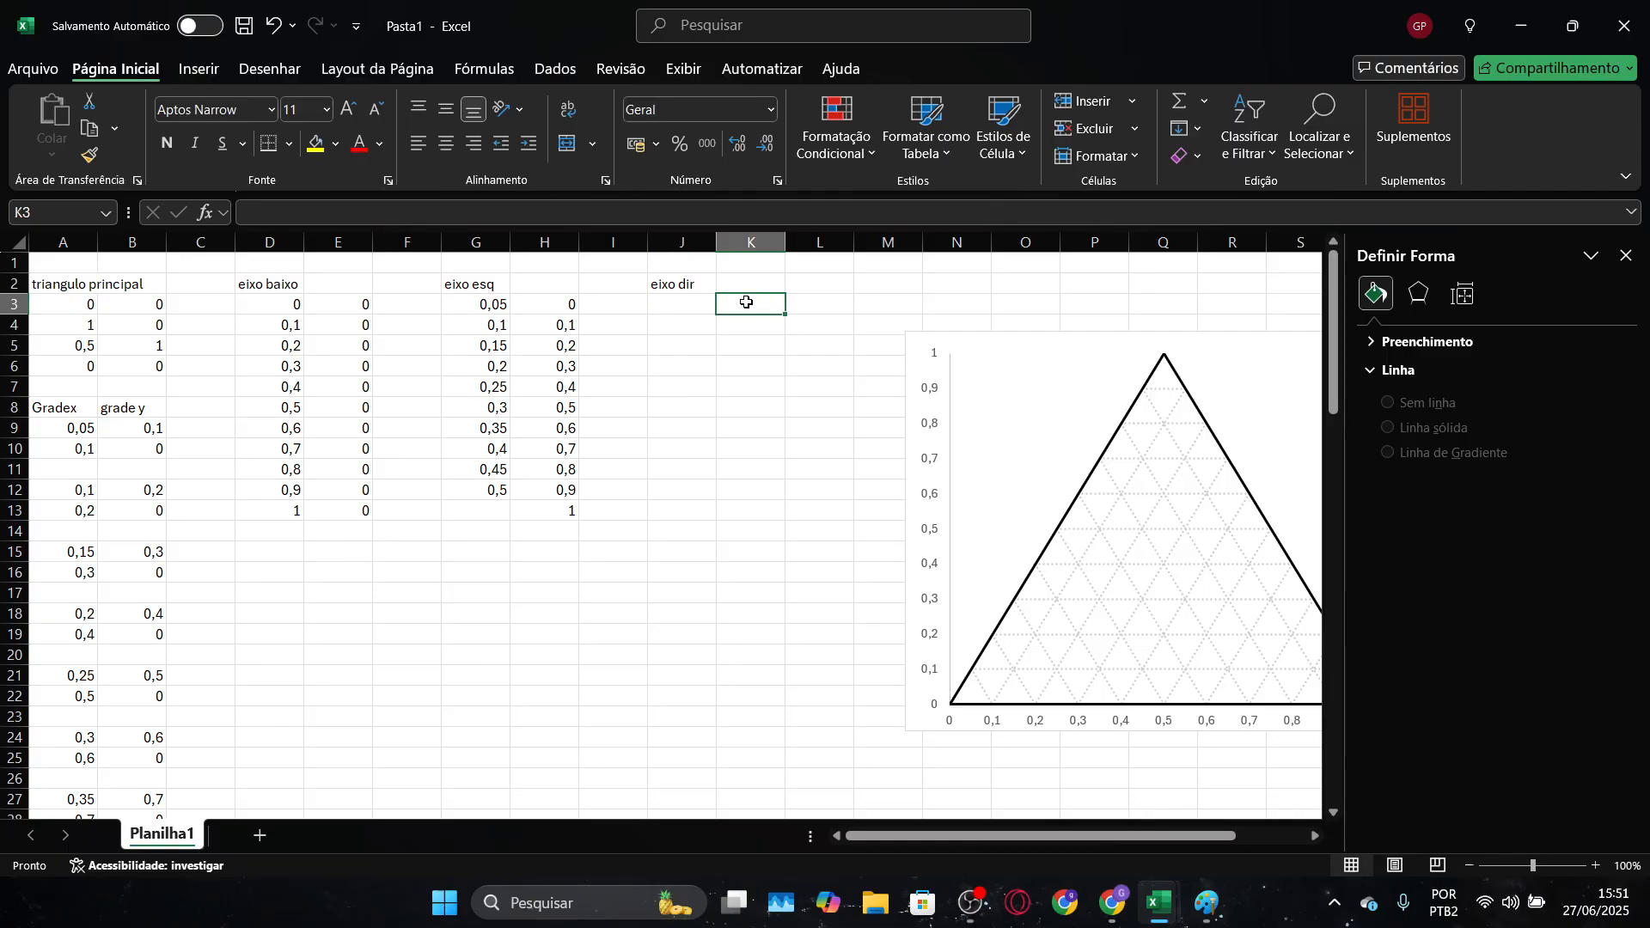
type("0,")
key("Return")
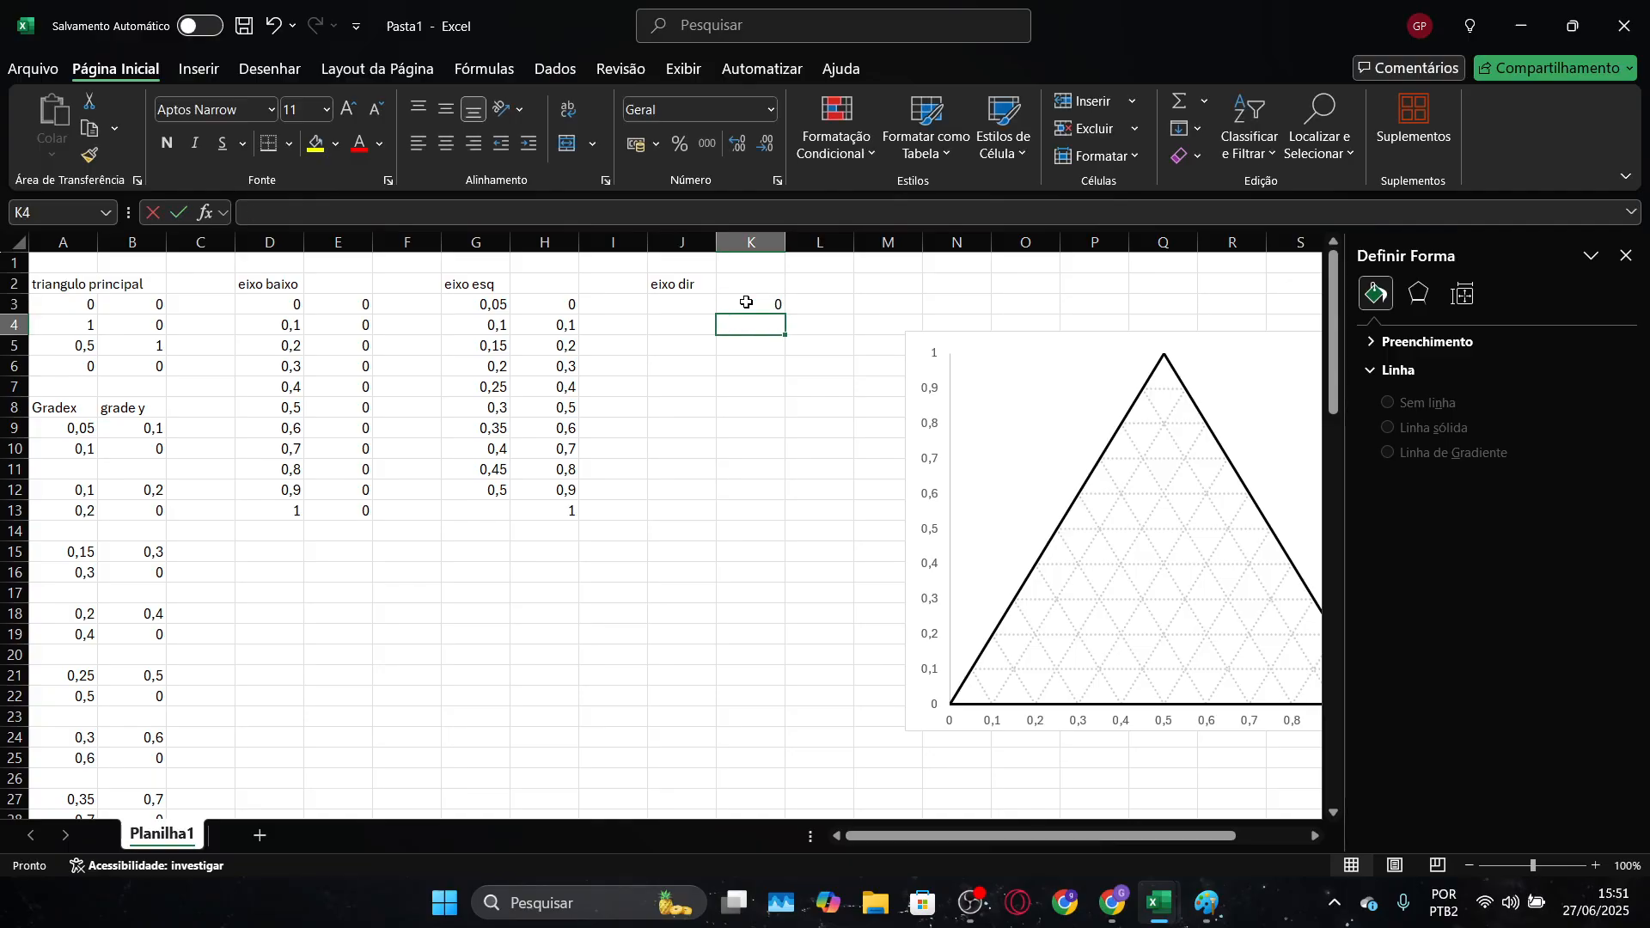
type("0,1")
key("Return")
left_click_drag(745, 302, 762, 516)
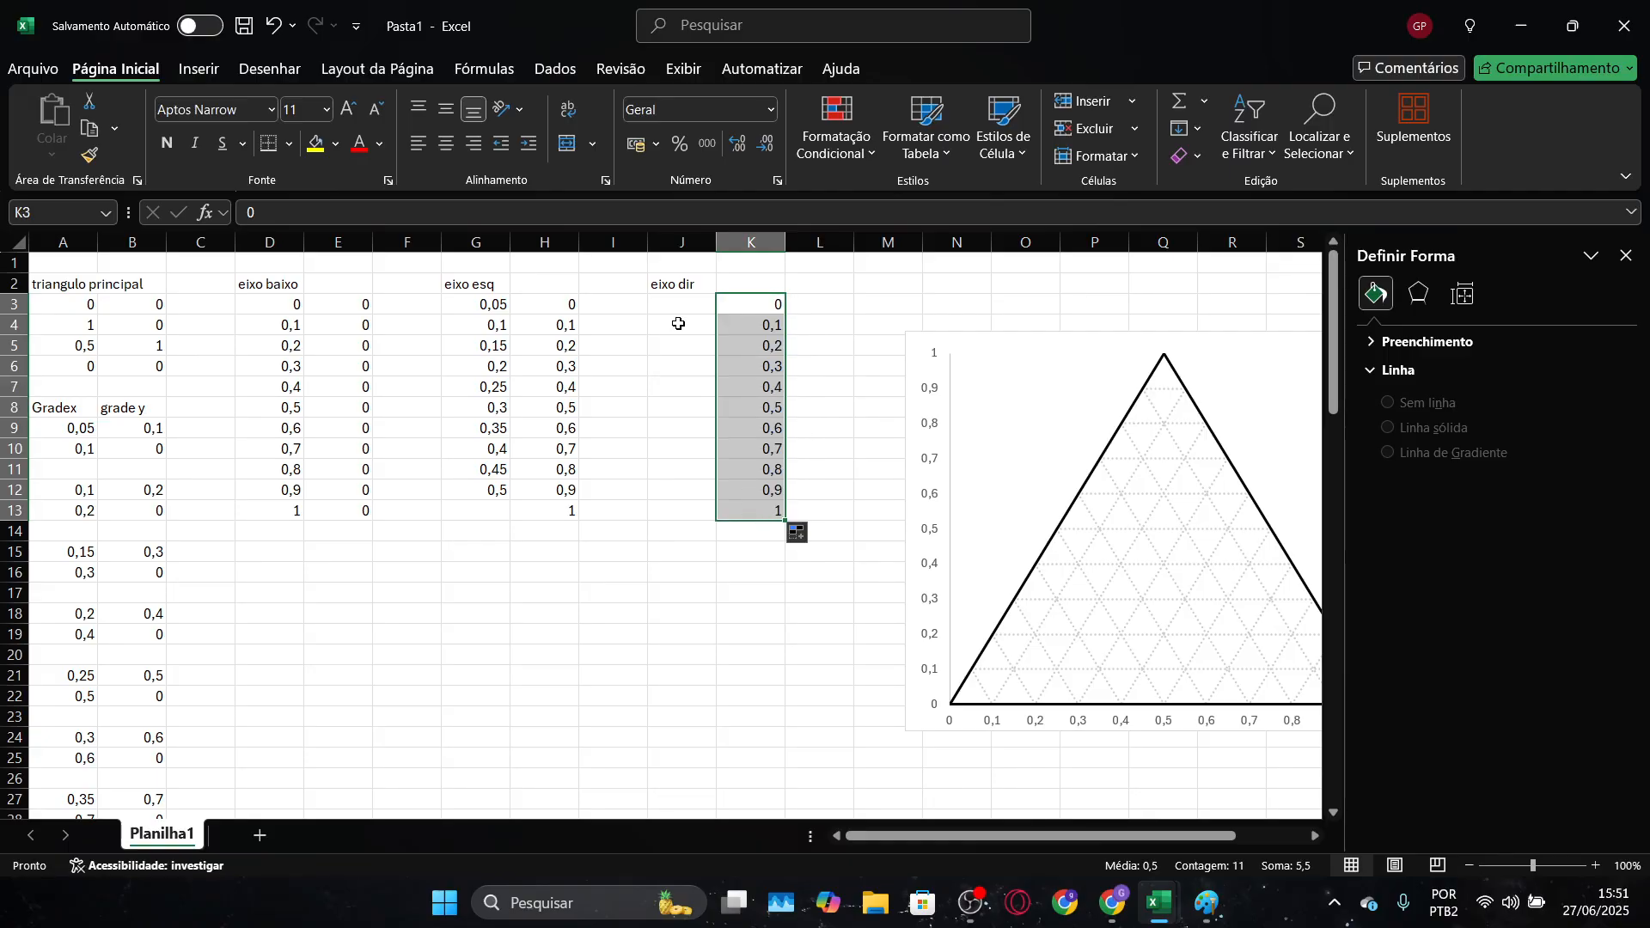
Fill J3:J13 with the right axis's x values, descending from 0,95 to 0,45 in steps of 0,05
left_click(679, 305)
left_click_drag(951, 847, 1025, 842)
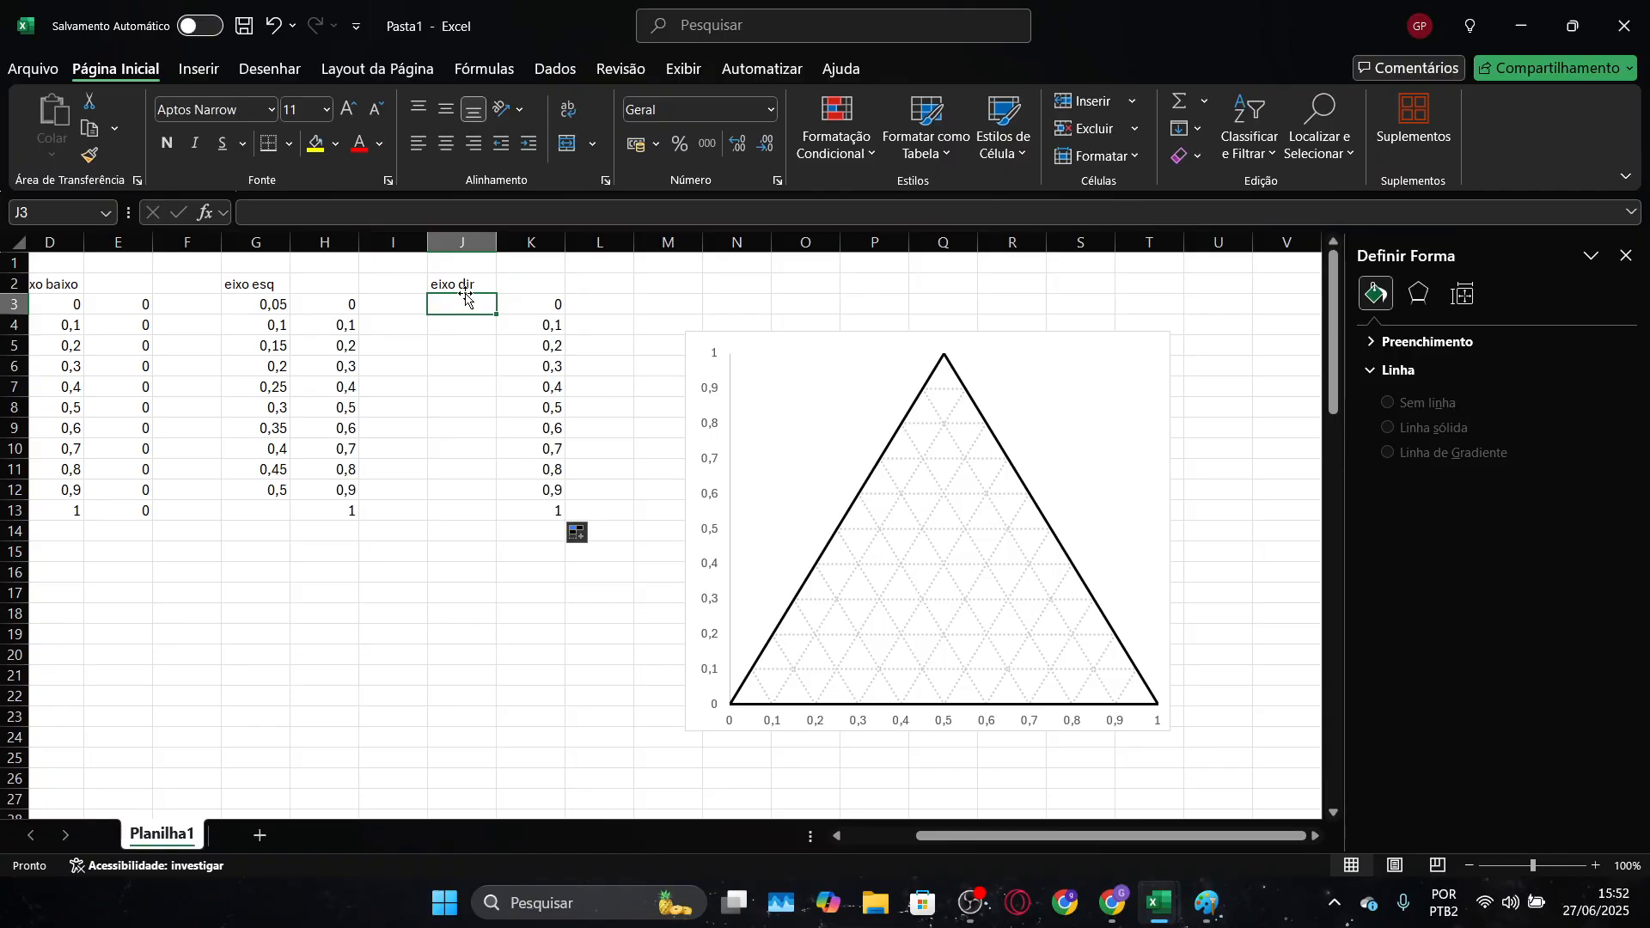
type("0,95")
key("Return")
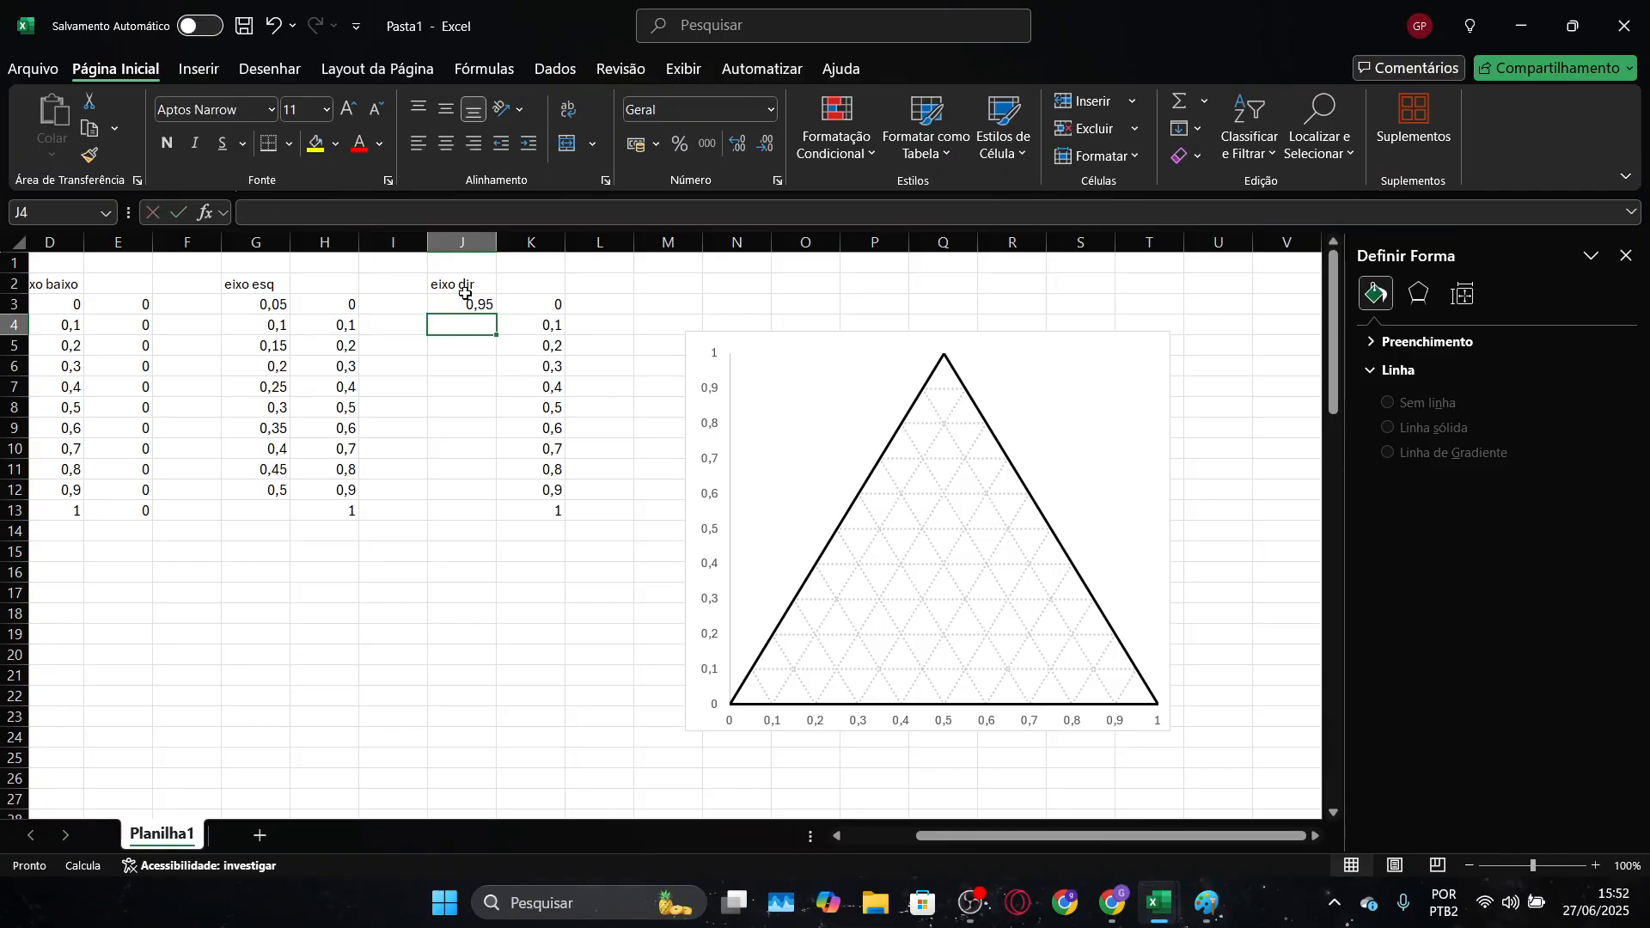
type("0,9")
key("Return")
type("0,8")
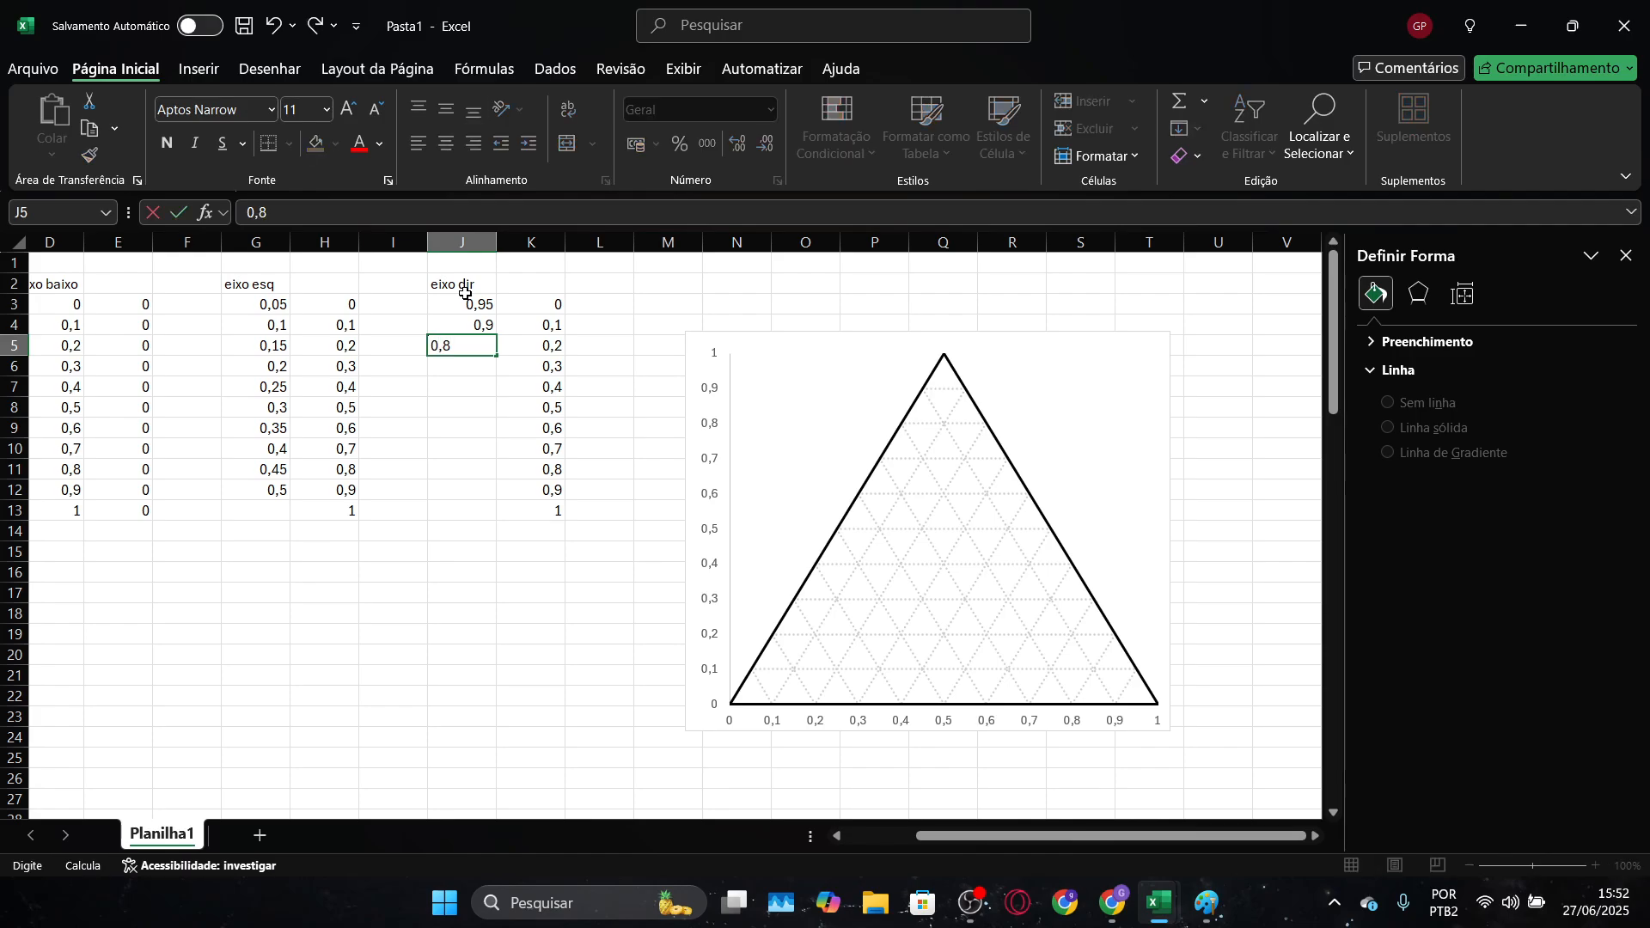
type("5")
key("Return")
left_click_drag(464, 294, 498, 520)
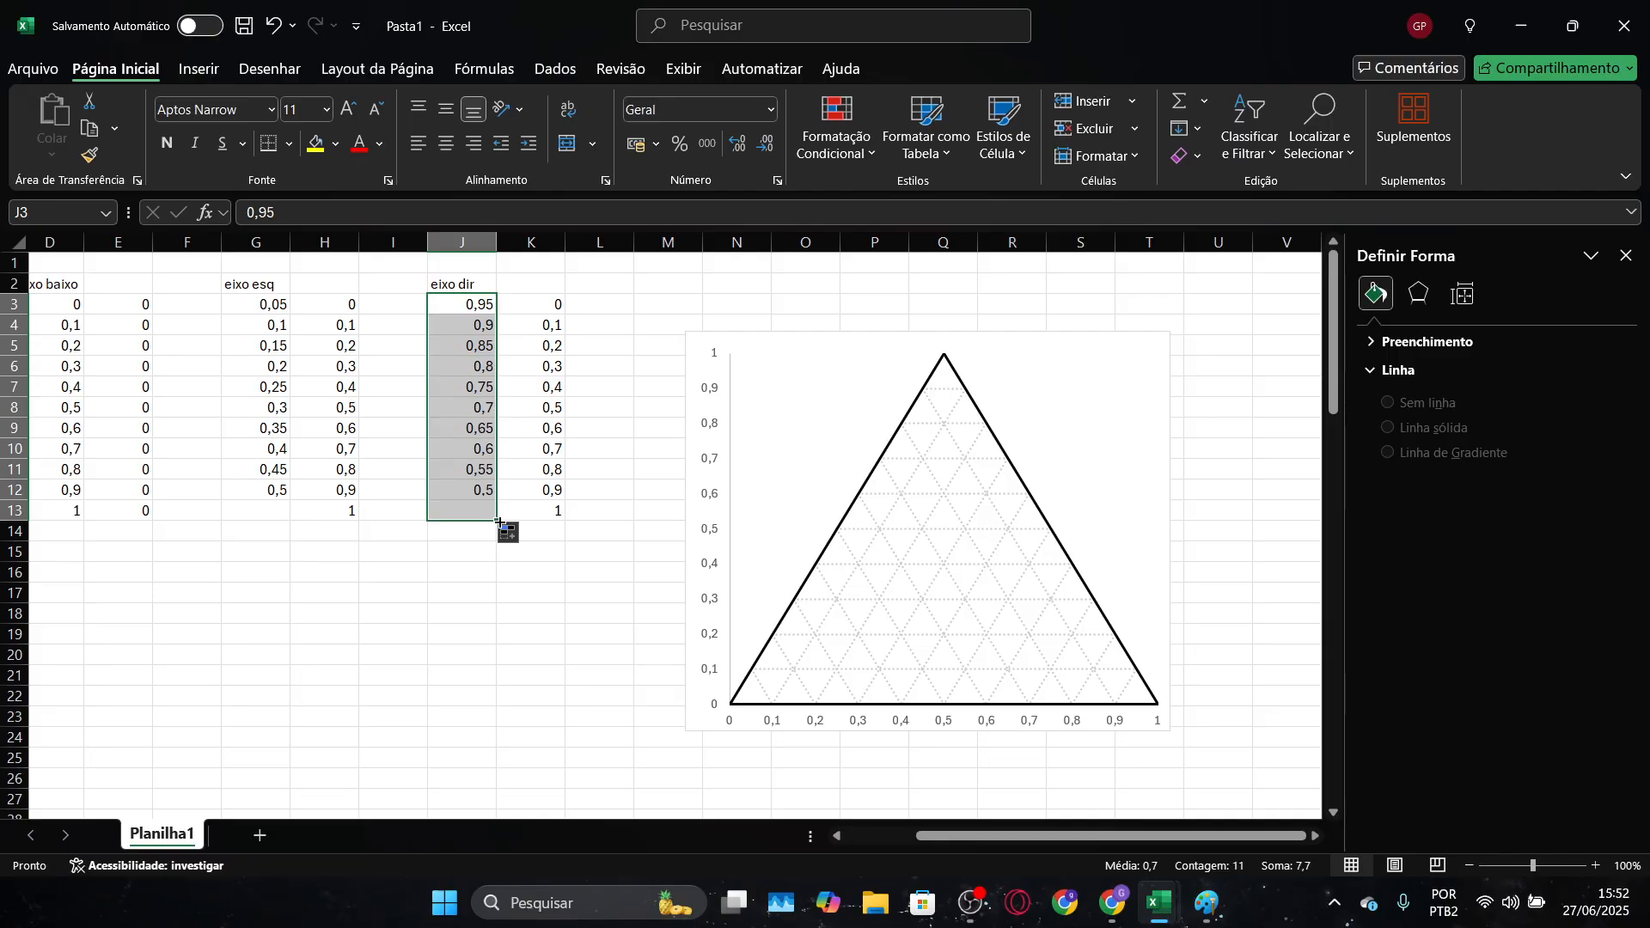
left_click_drag(601, 655, 612, 670)
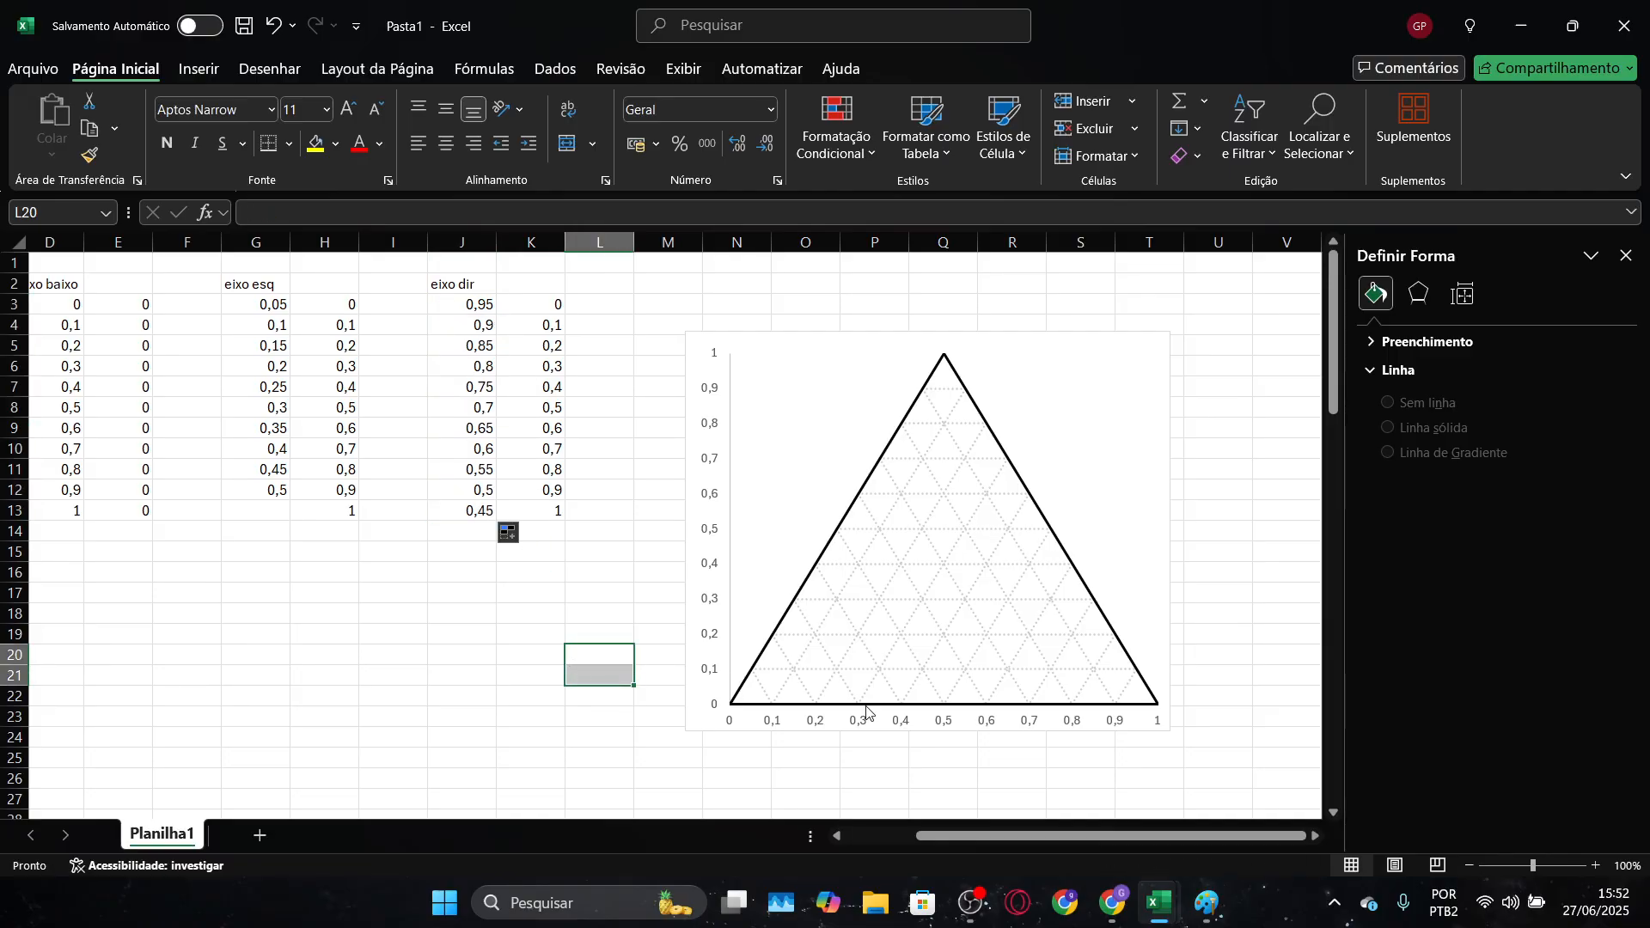
Delete the chart's vertical and horizontal value axes
left_click(720, 507)
key("Delete")
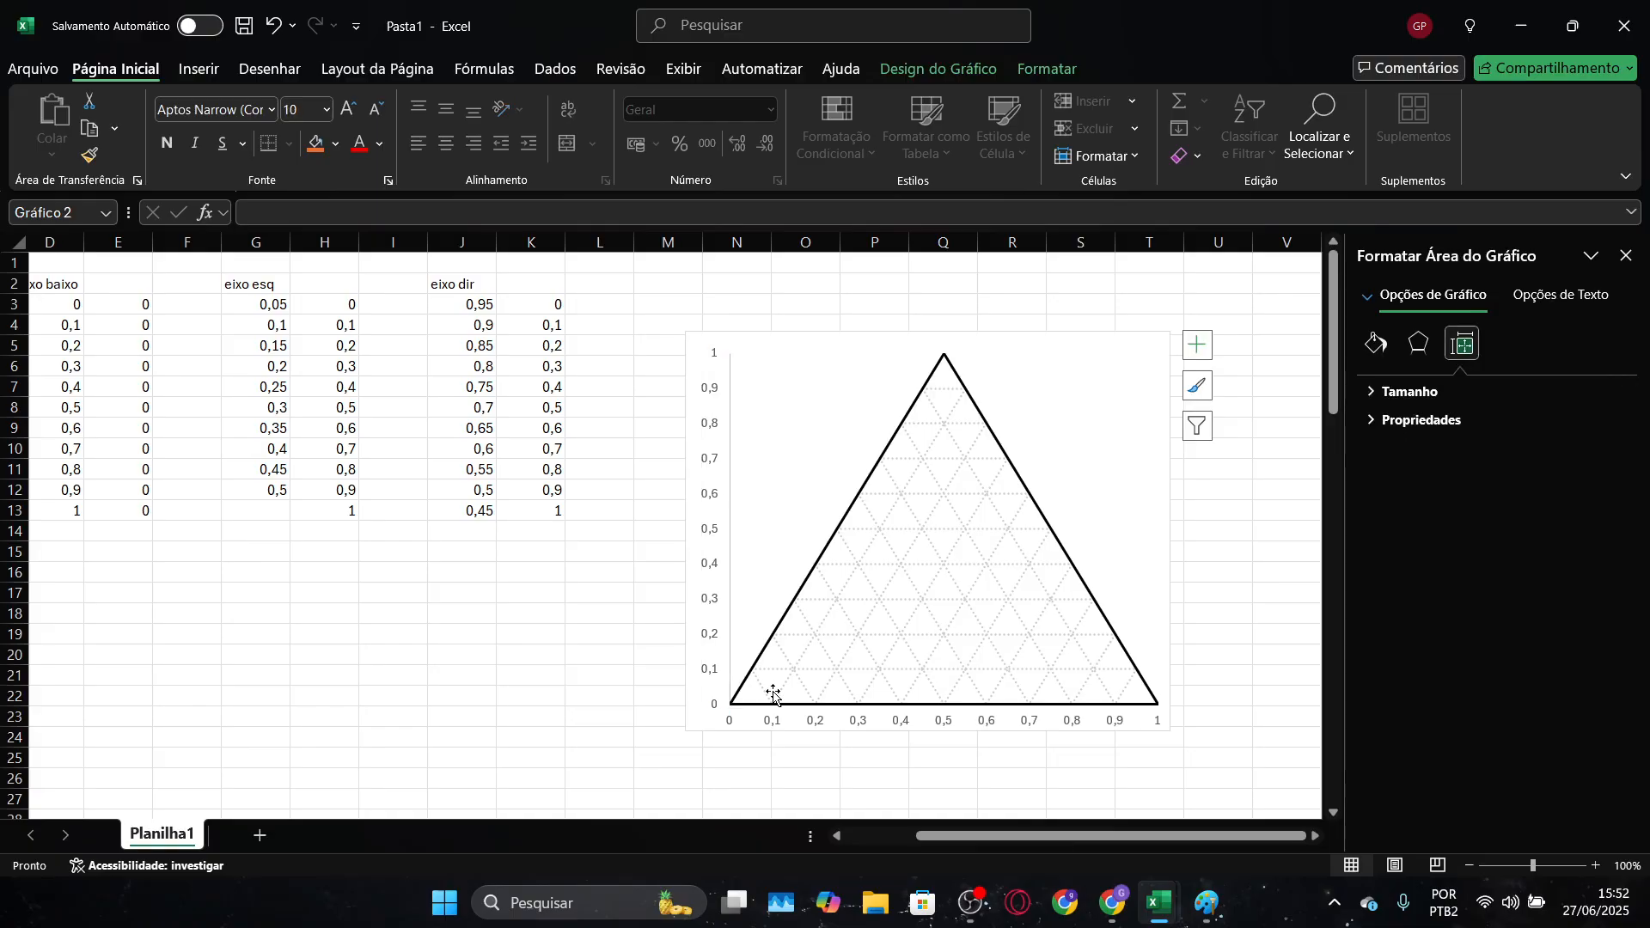
left_click(775, 725)
key("Delete")
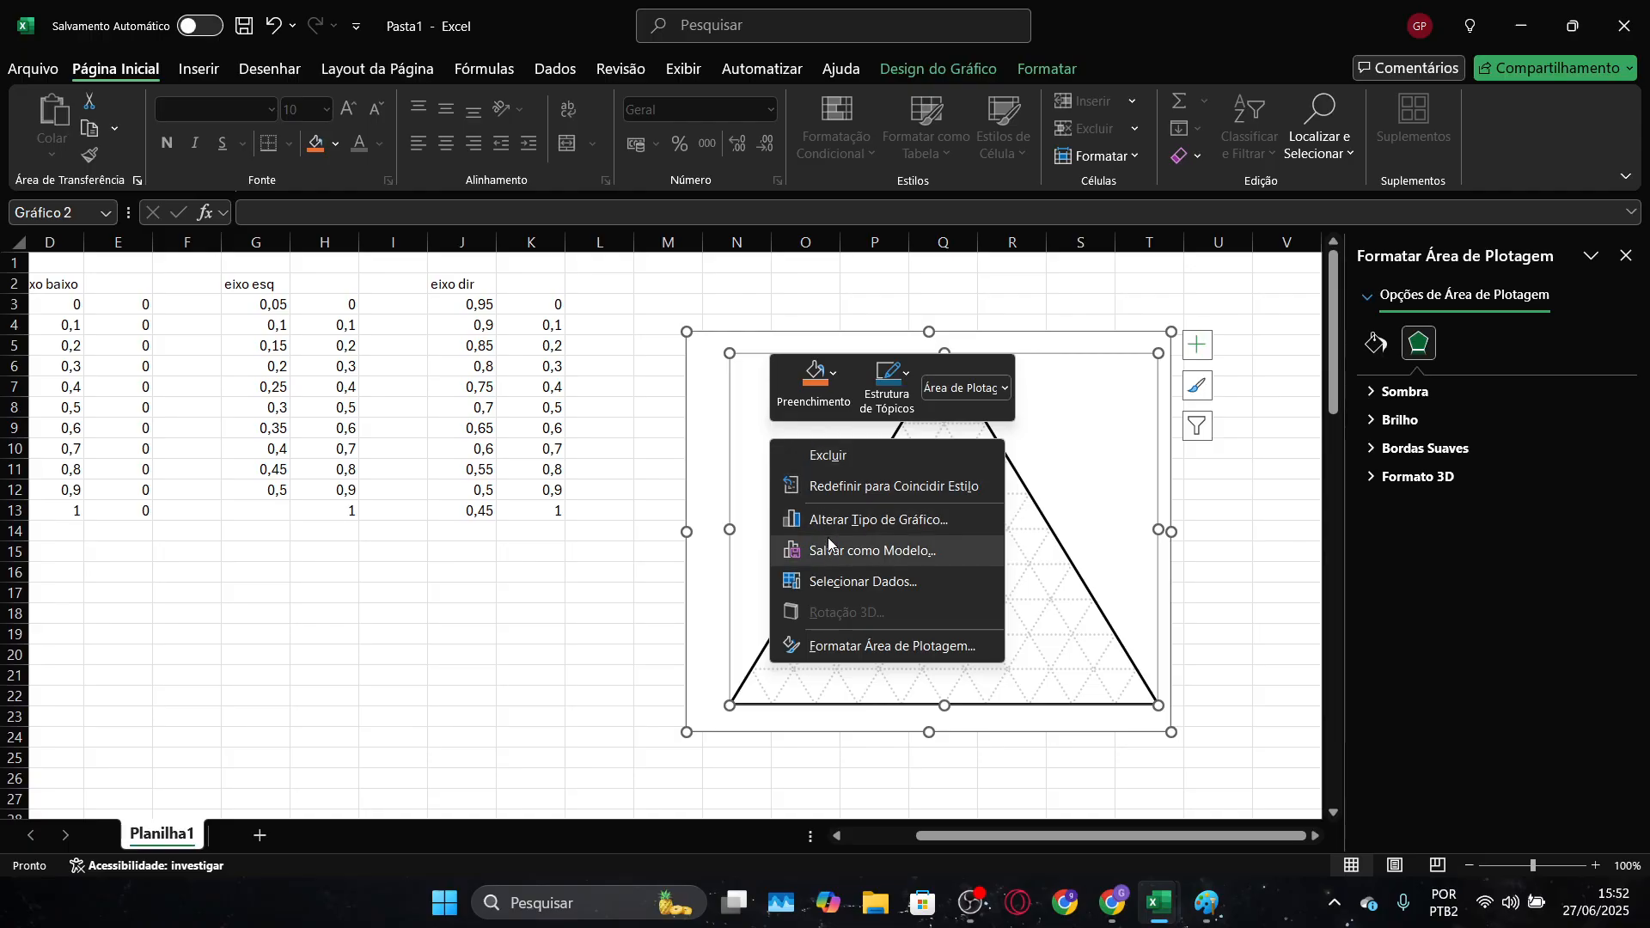
Add a chart series named "eixo inferior" with D3:D13 as its X values and E3:E13 as its Y values
left_click(840, 581)
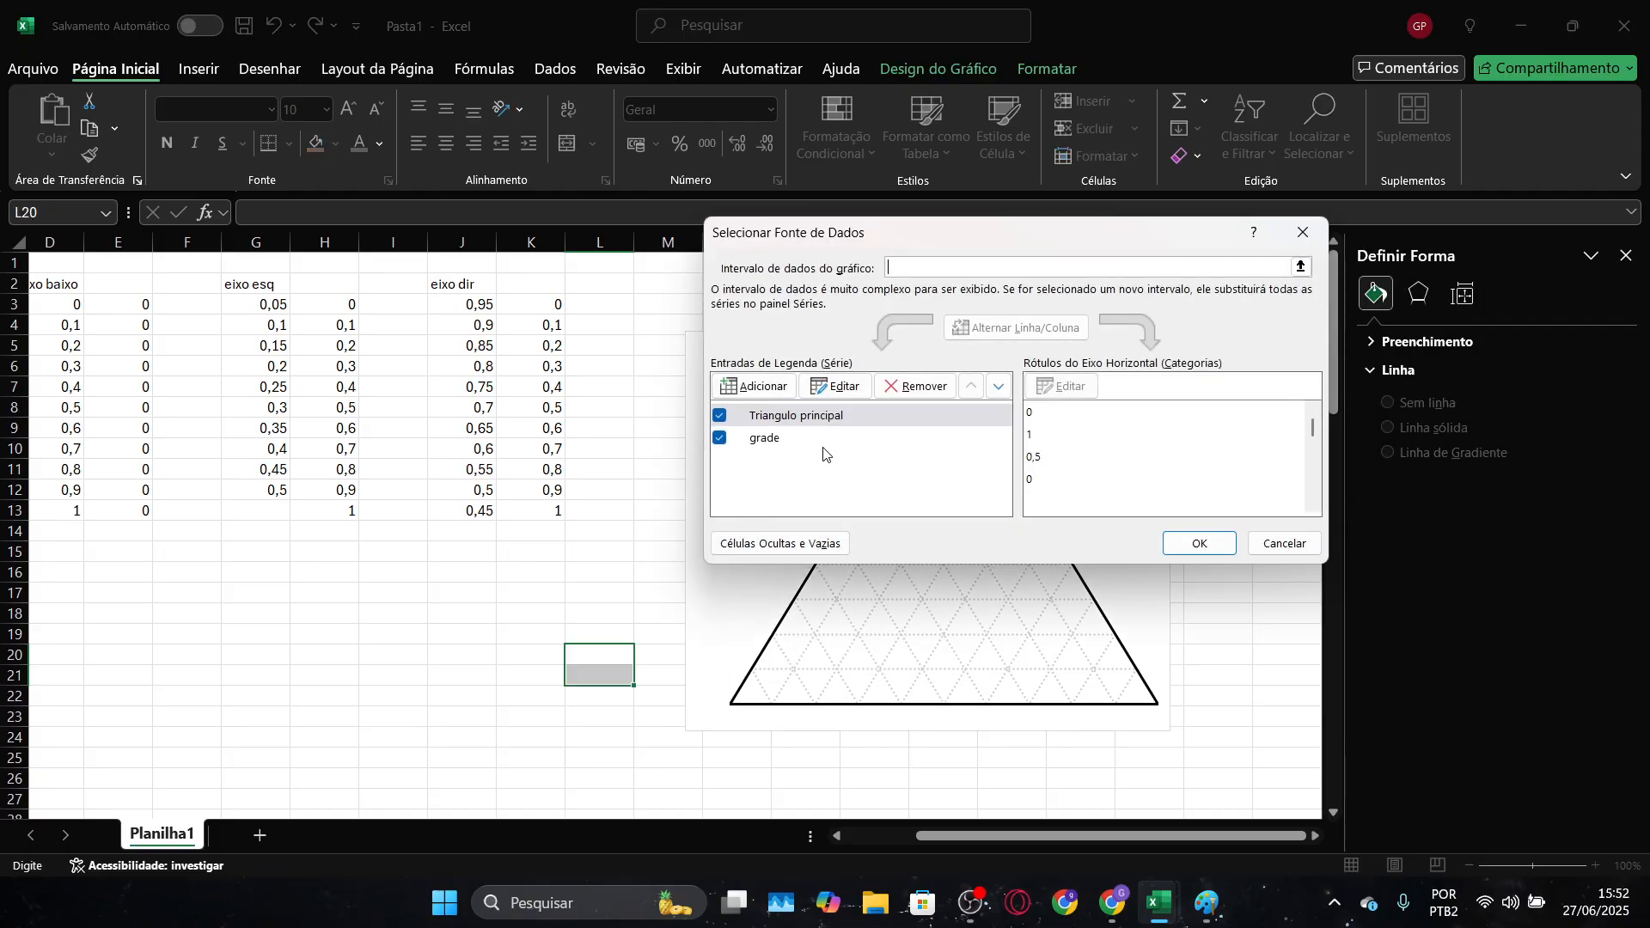
left_click(765, 386)
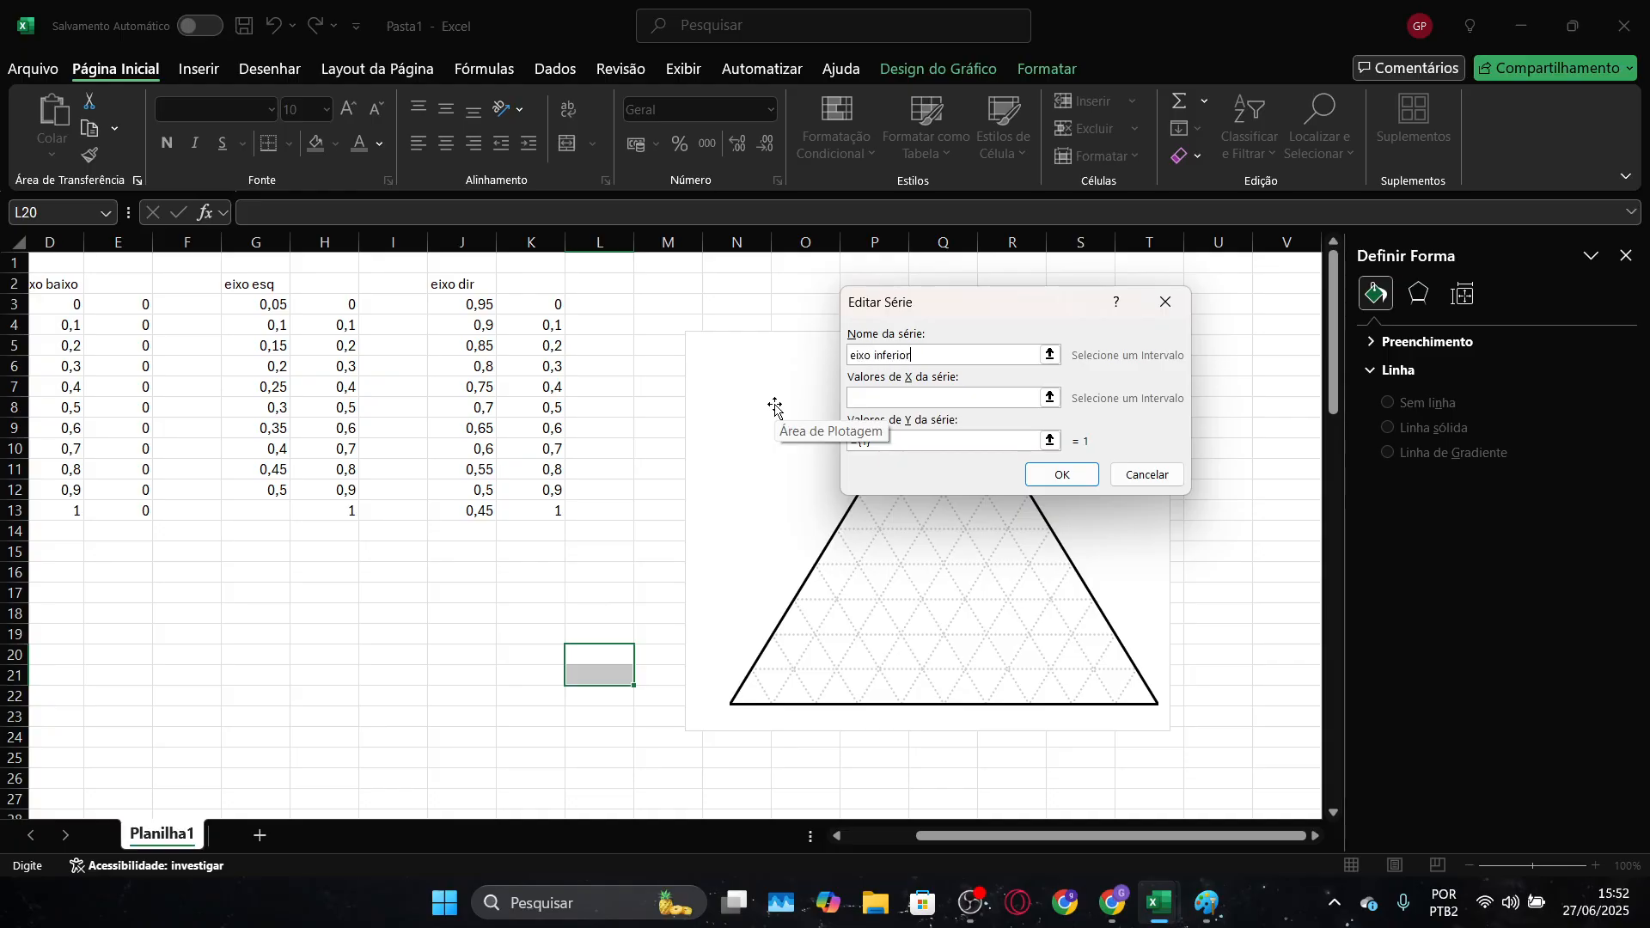
left_click(1049, 397)
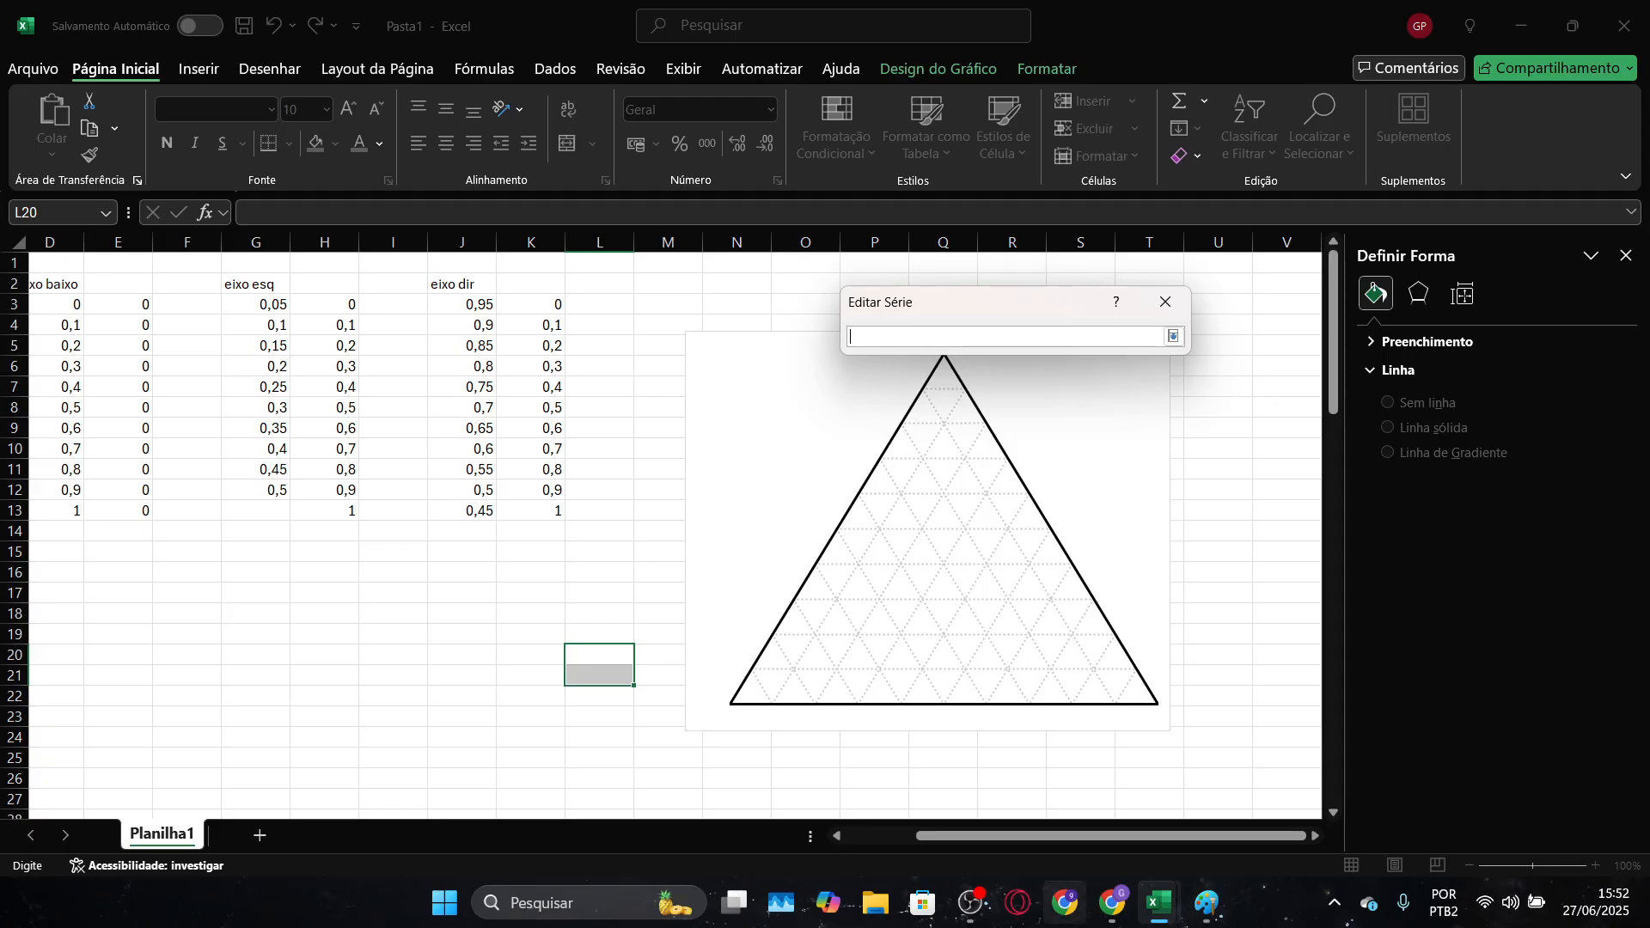
left_click_drag(1073, 841, 1002, 841)
left_click_drag(294, 307, 268, 511)
left_click(1173, 336)
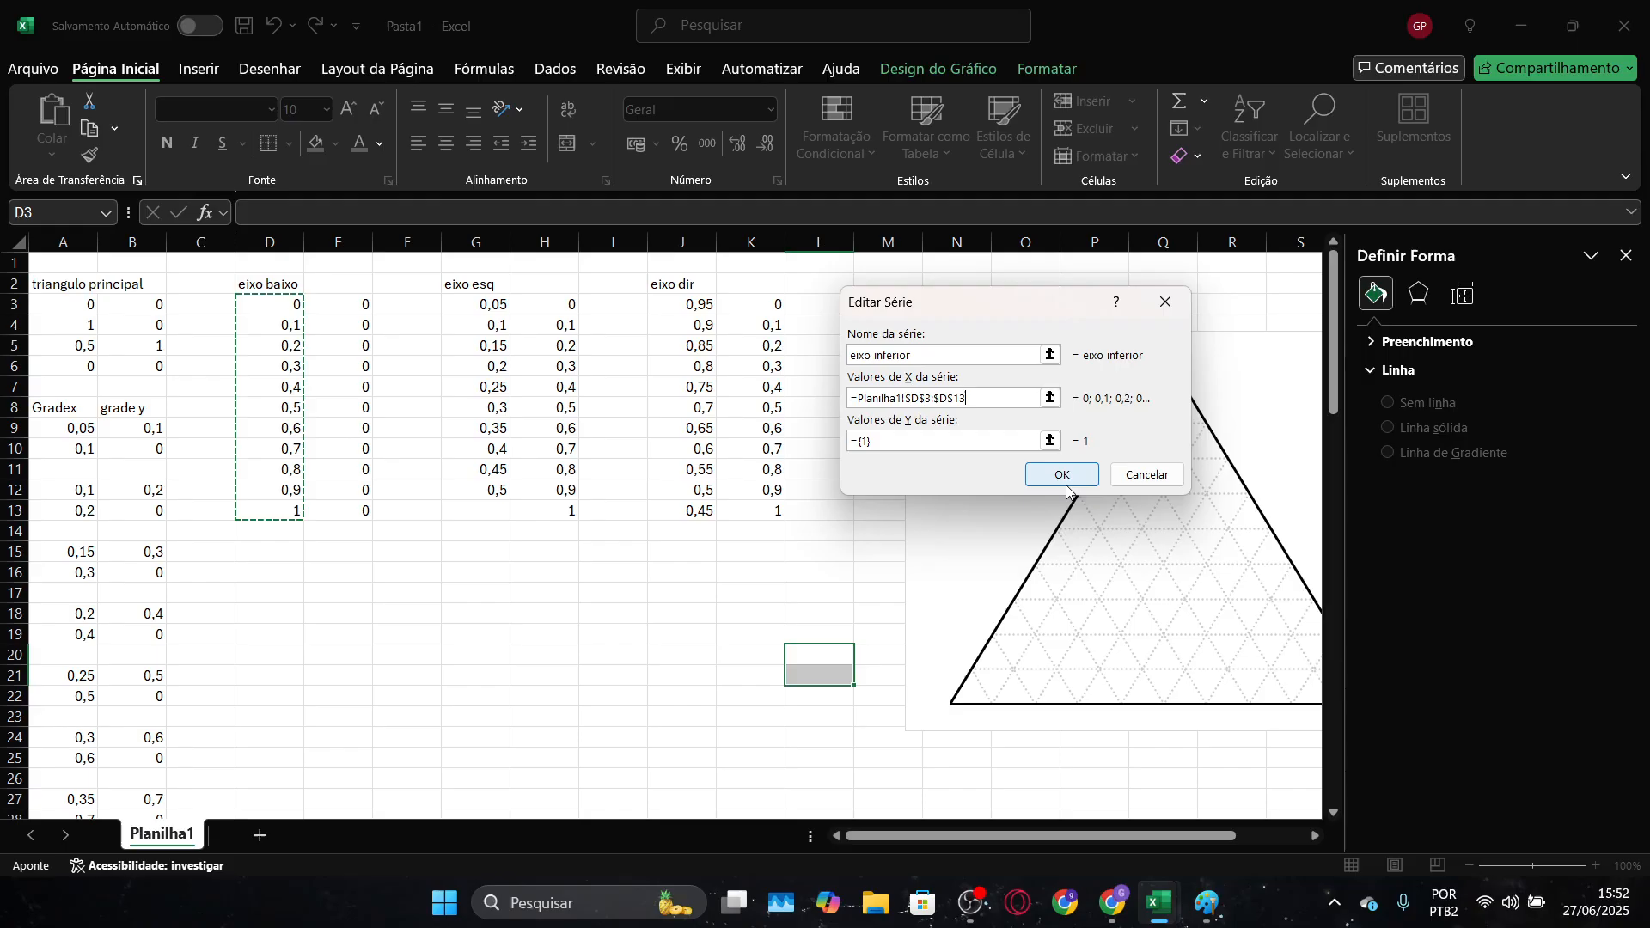
left_click(1054, 441)
left_click_drag(344, 303, 344, 512)
left_click(1173, 336)
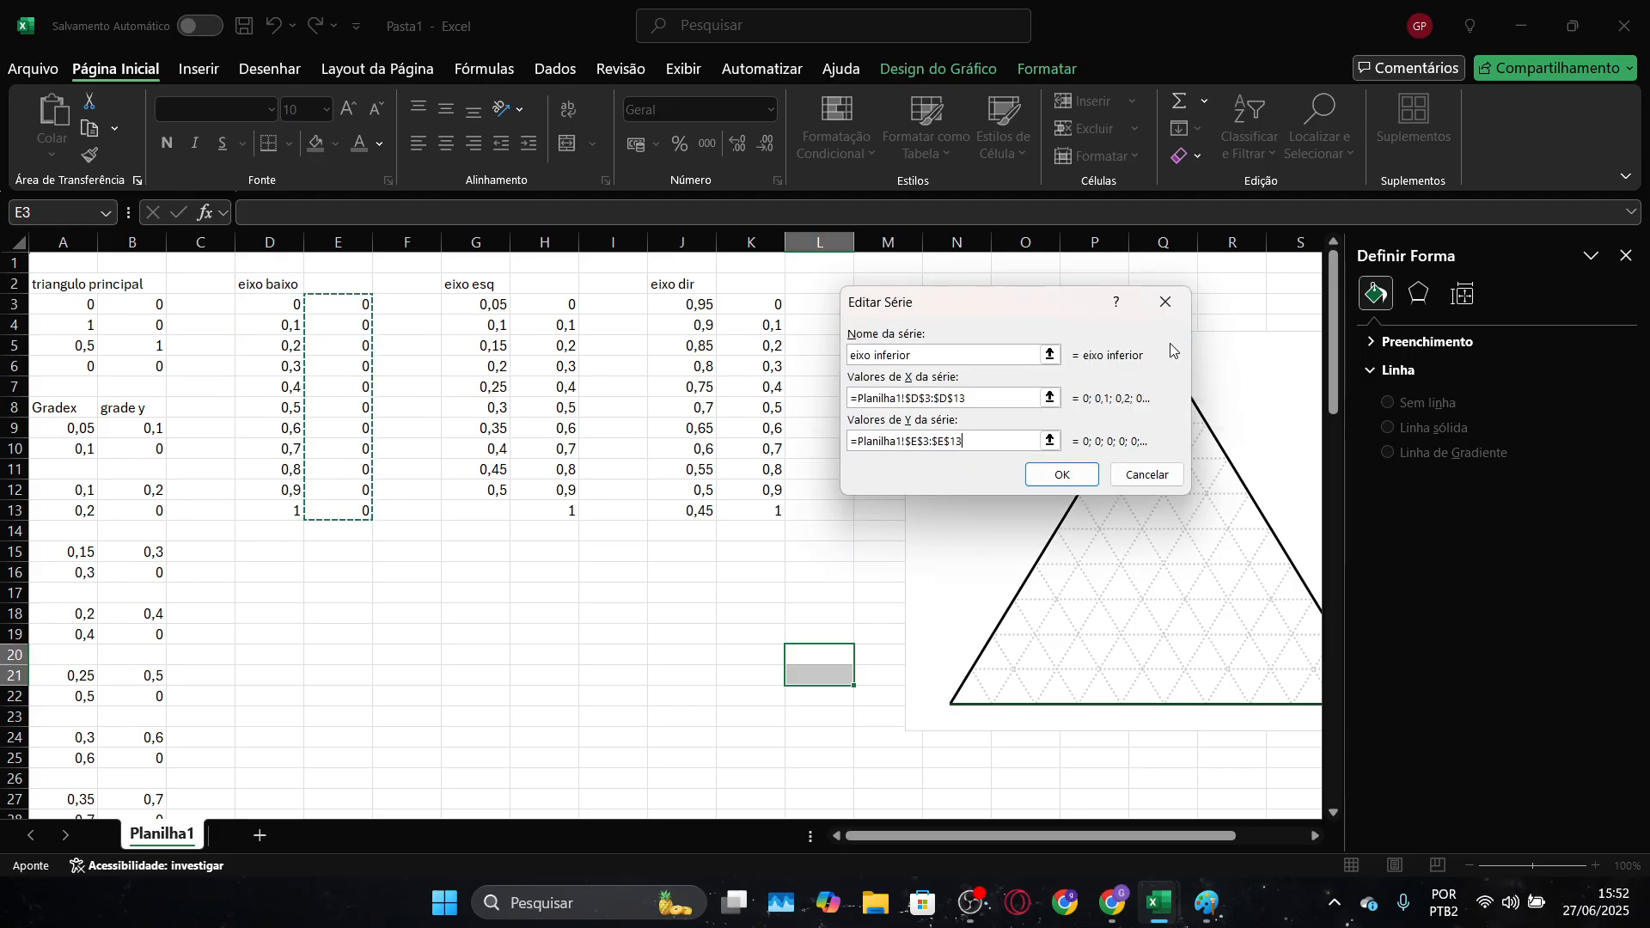
left_click(1062, 476)
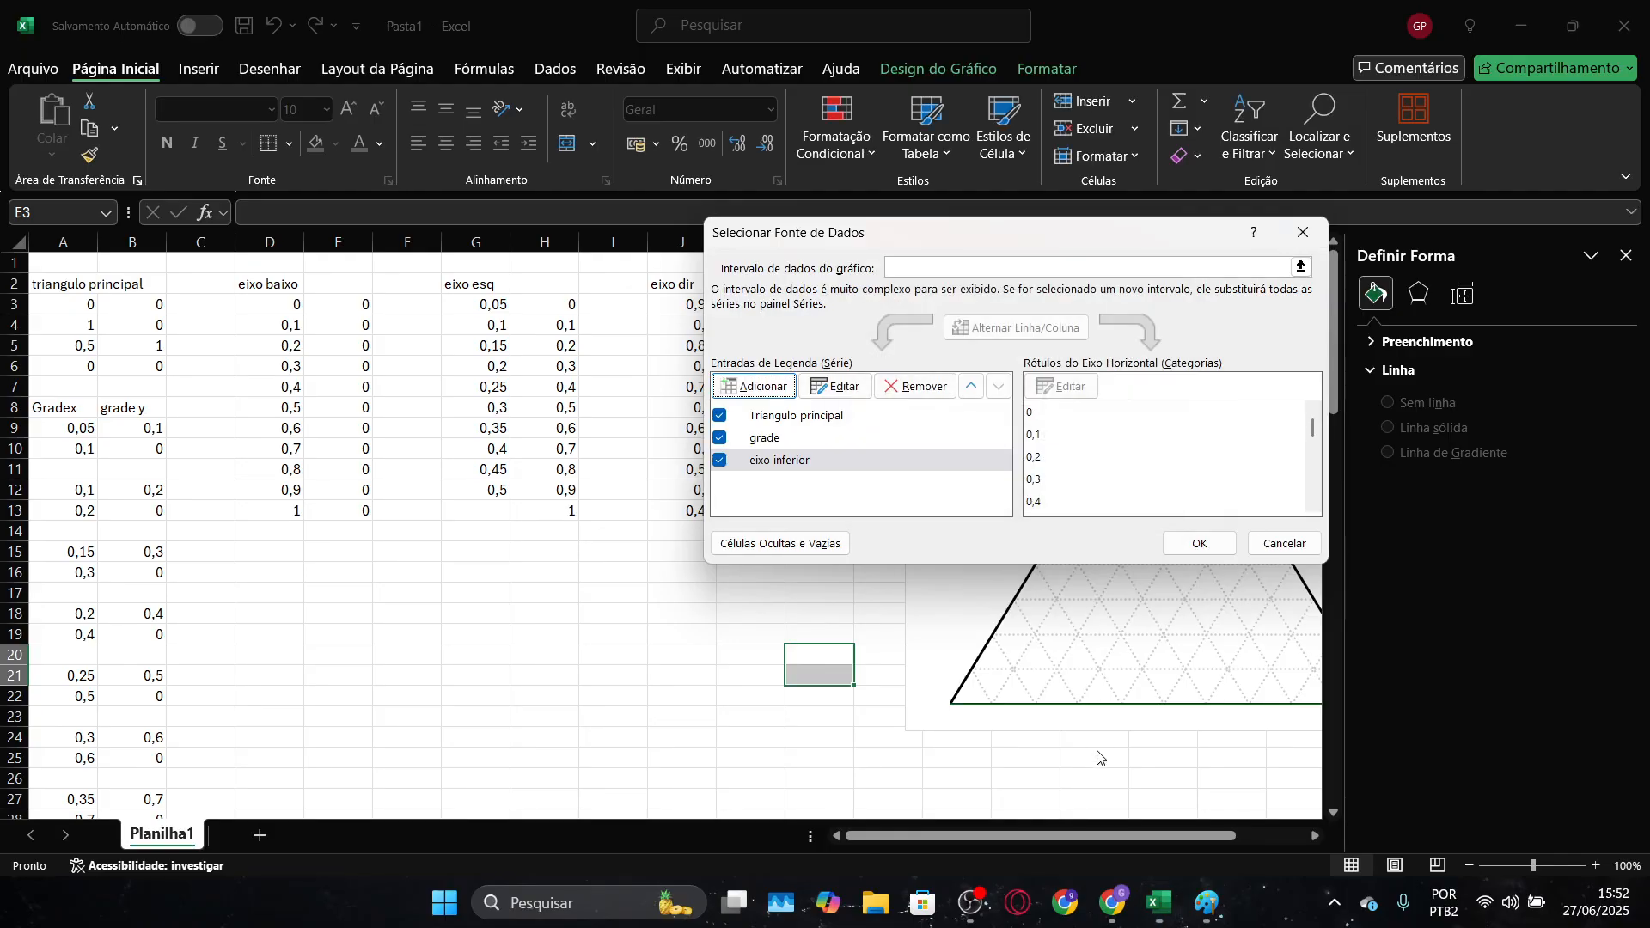
left_click(1196, 543)
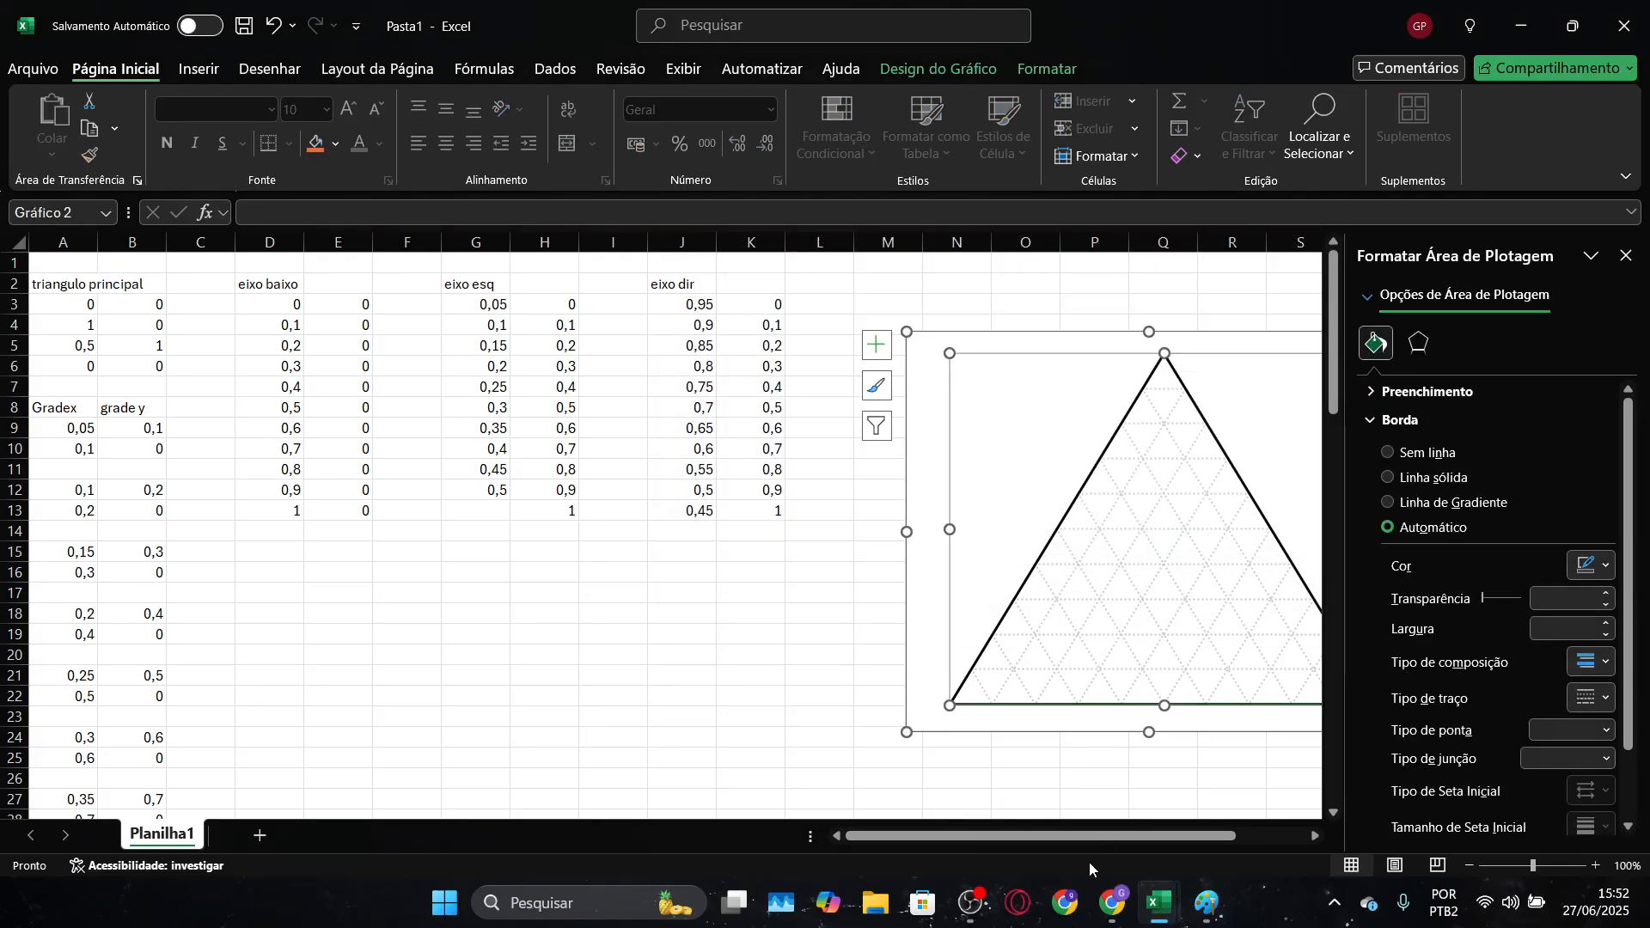
Set the "eixo inferior" series along the triangle's base to have no connecting line
left_click_drag(1080, 827, 1137, 832)
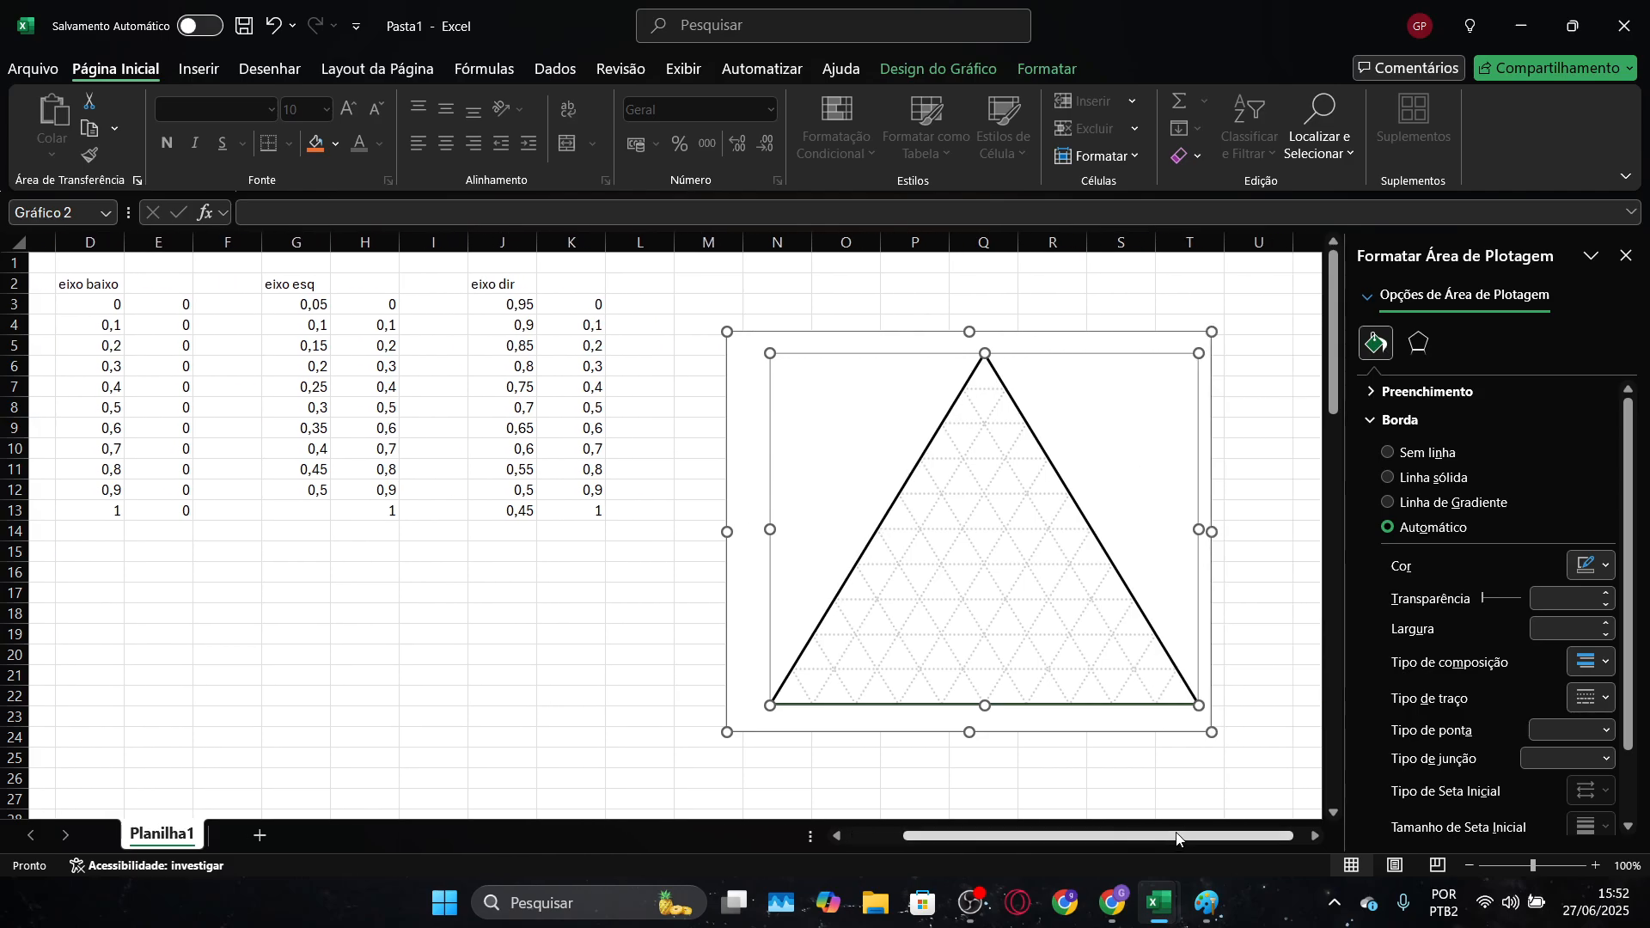
left_click(1160, 703)
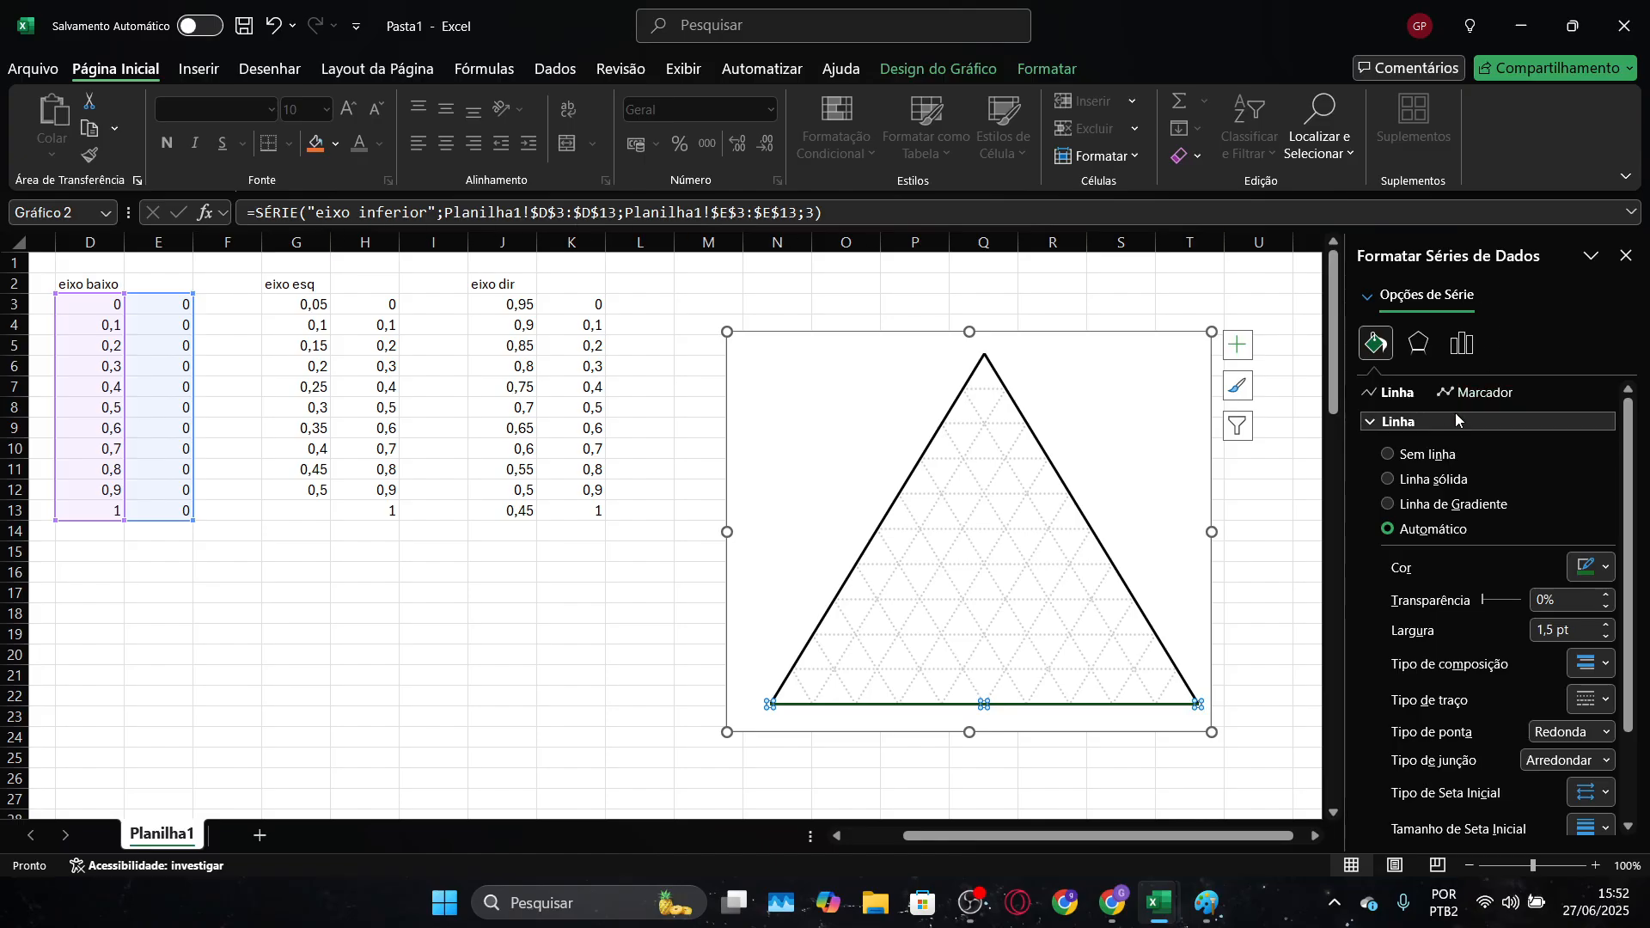
left_click(1437, 456)
Give the "eixo inferior" series built-in plus-shaped markers with a size of 6
left_click(1472, 393)
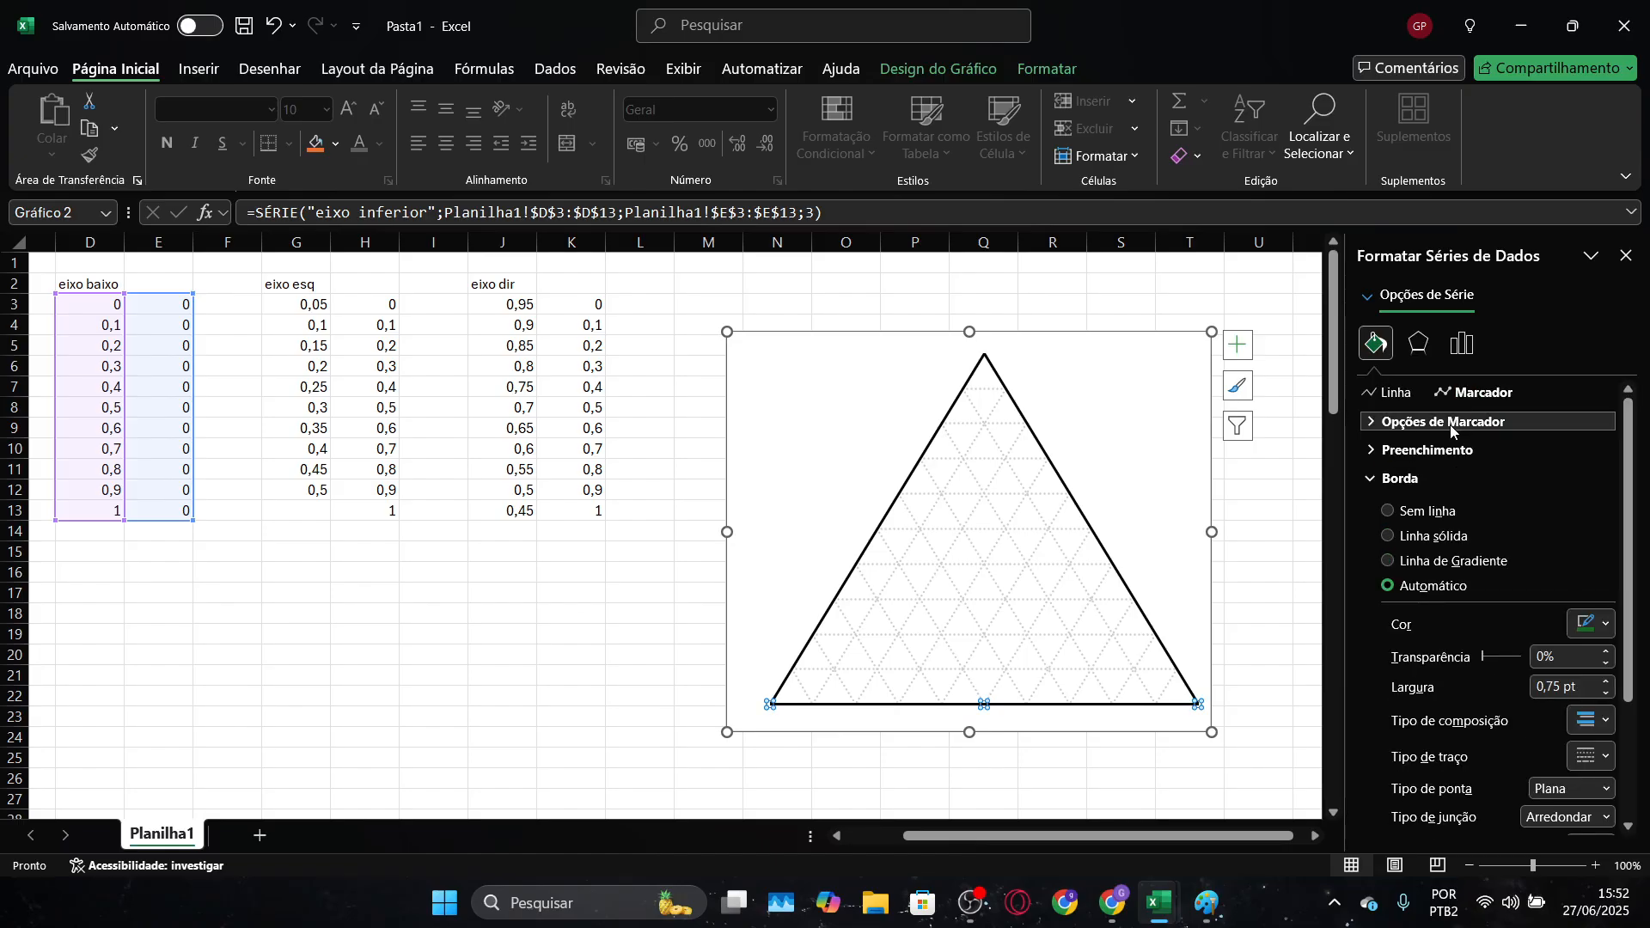
left_click(1437, 422)
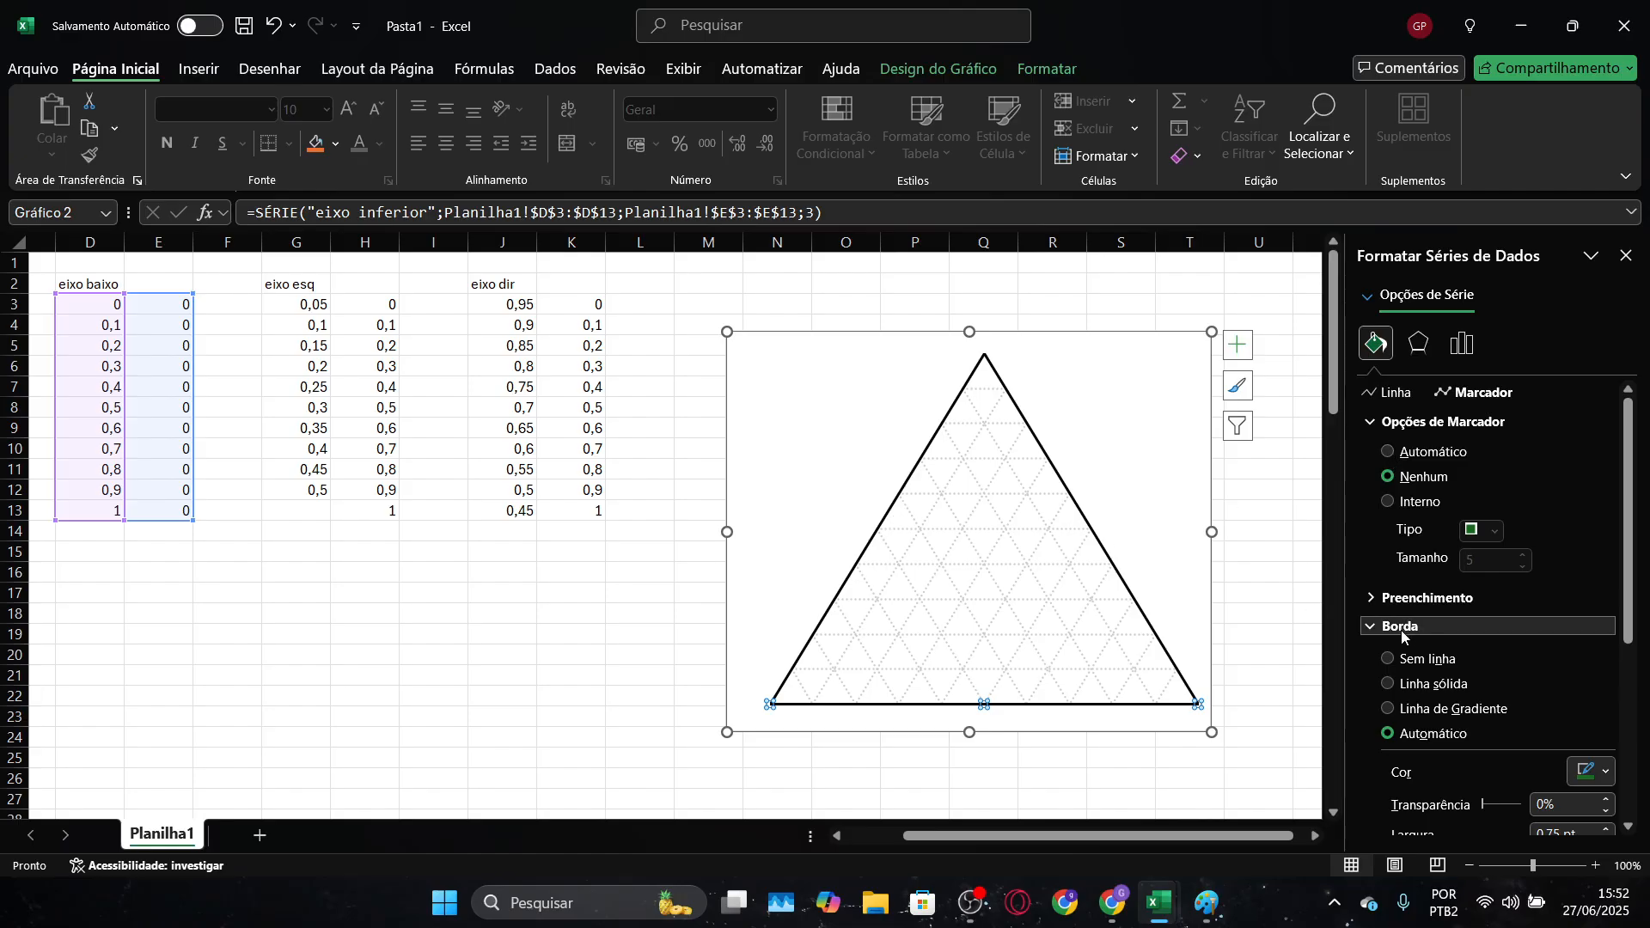
left_click(1389, 503)
left_click(1477, 533)
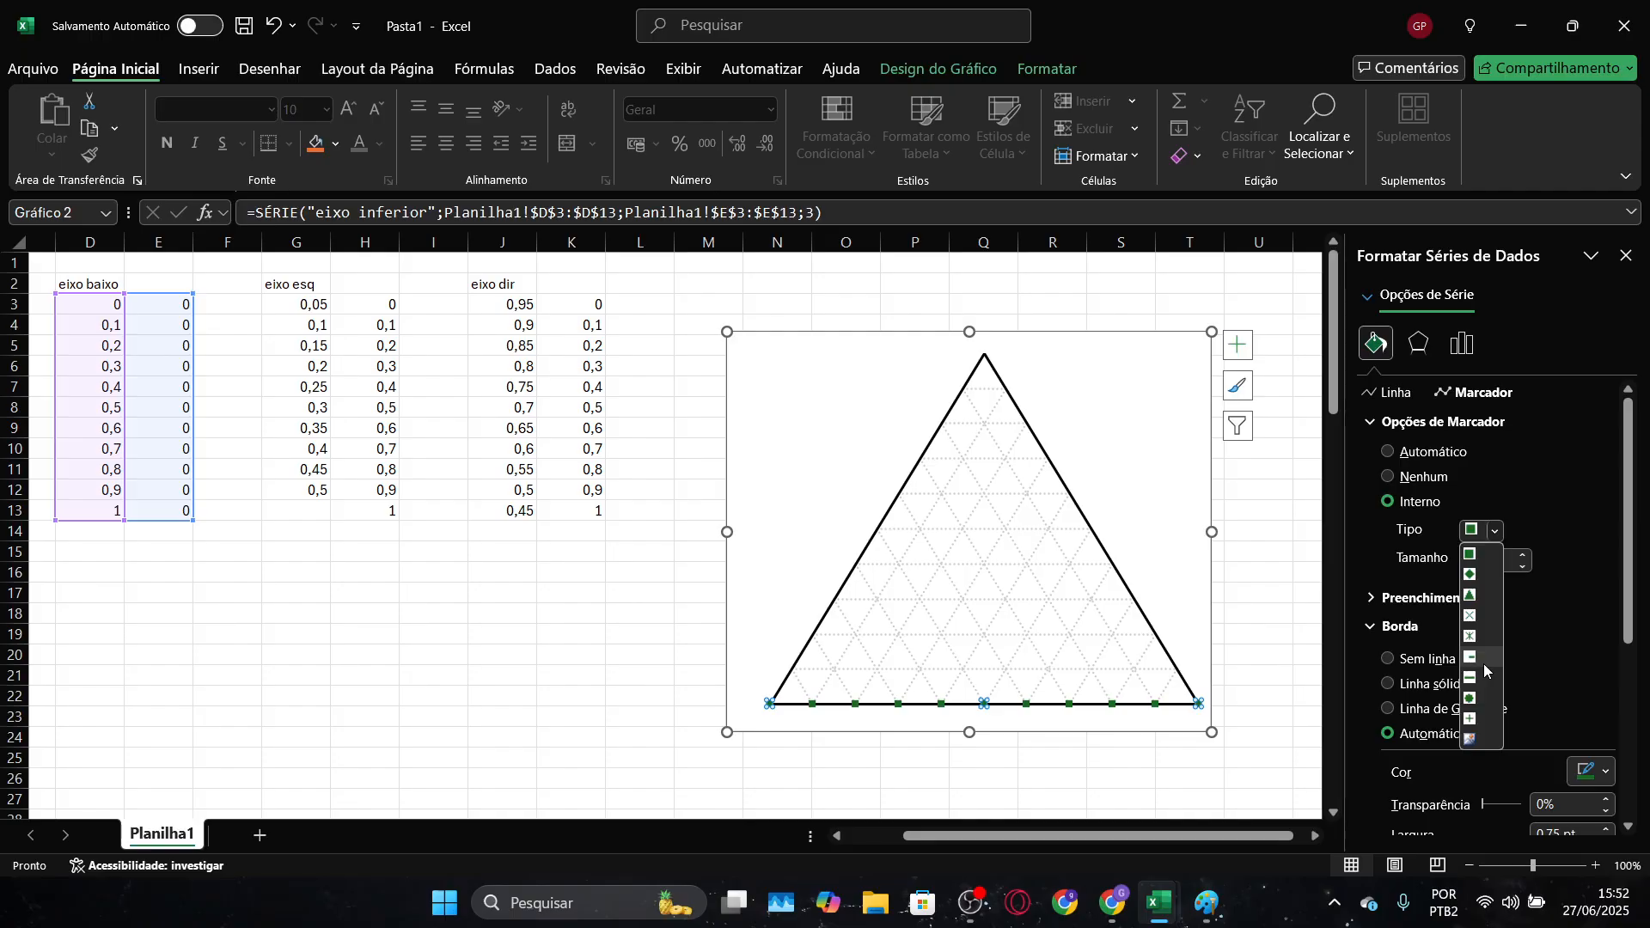
left_click(1475, 721)
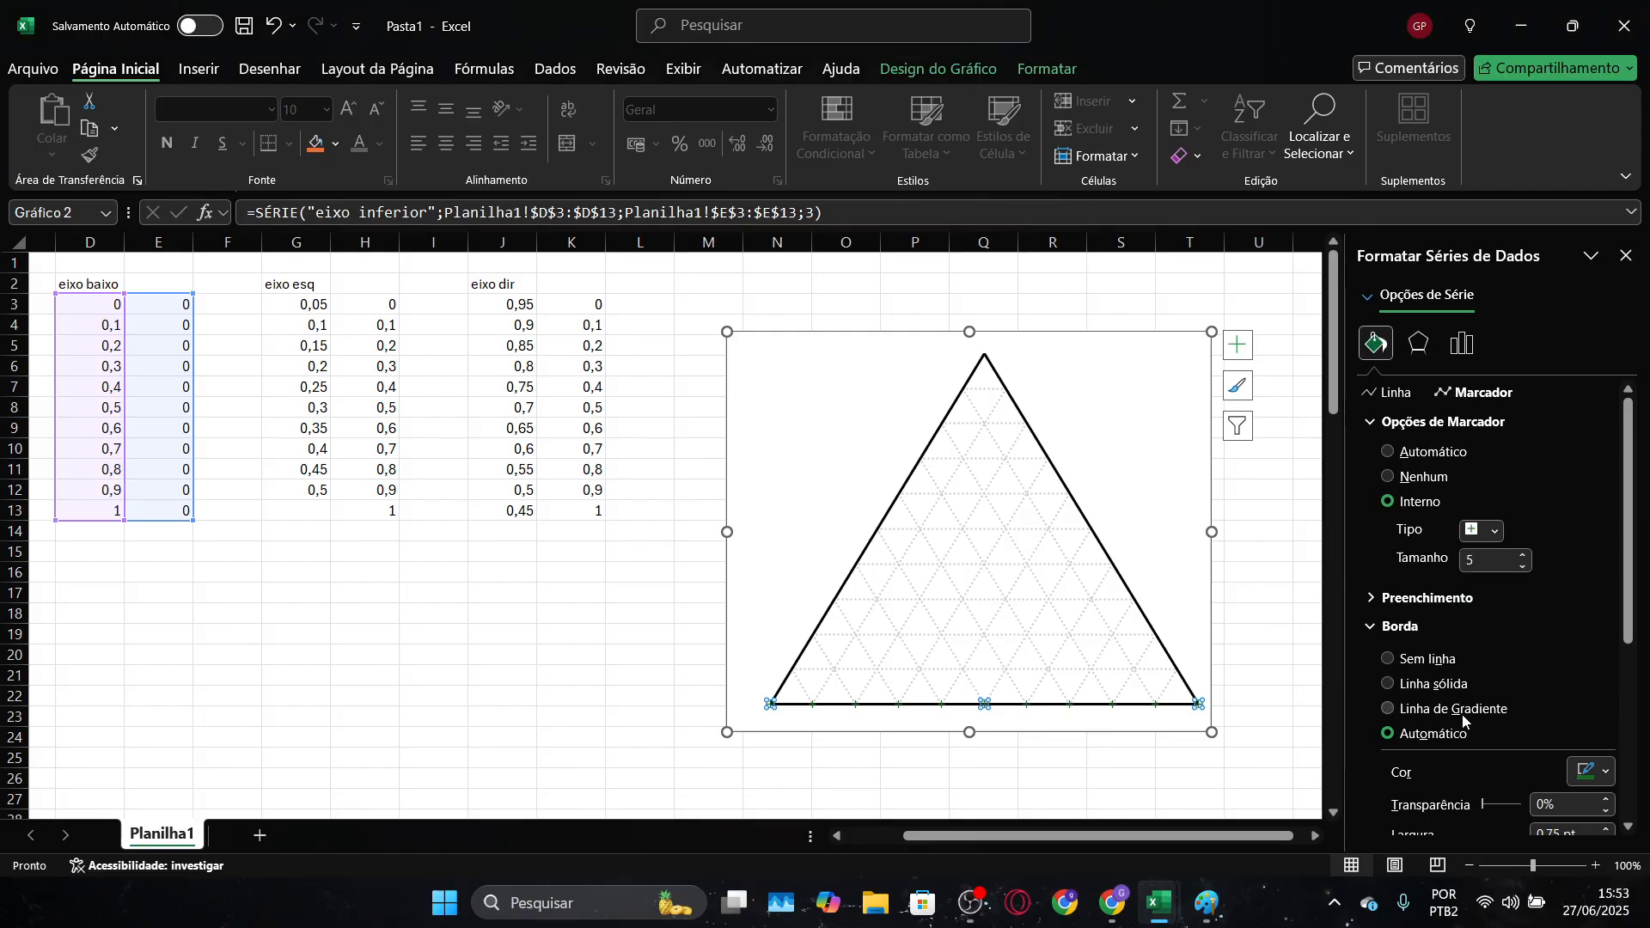
left_click(1524, 555)
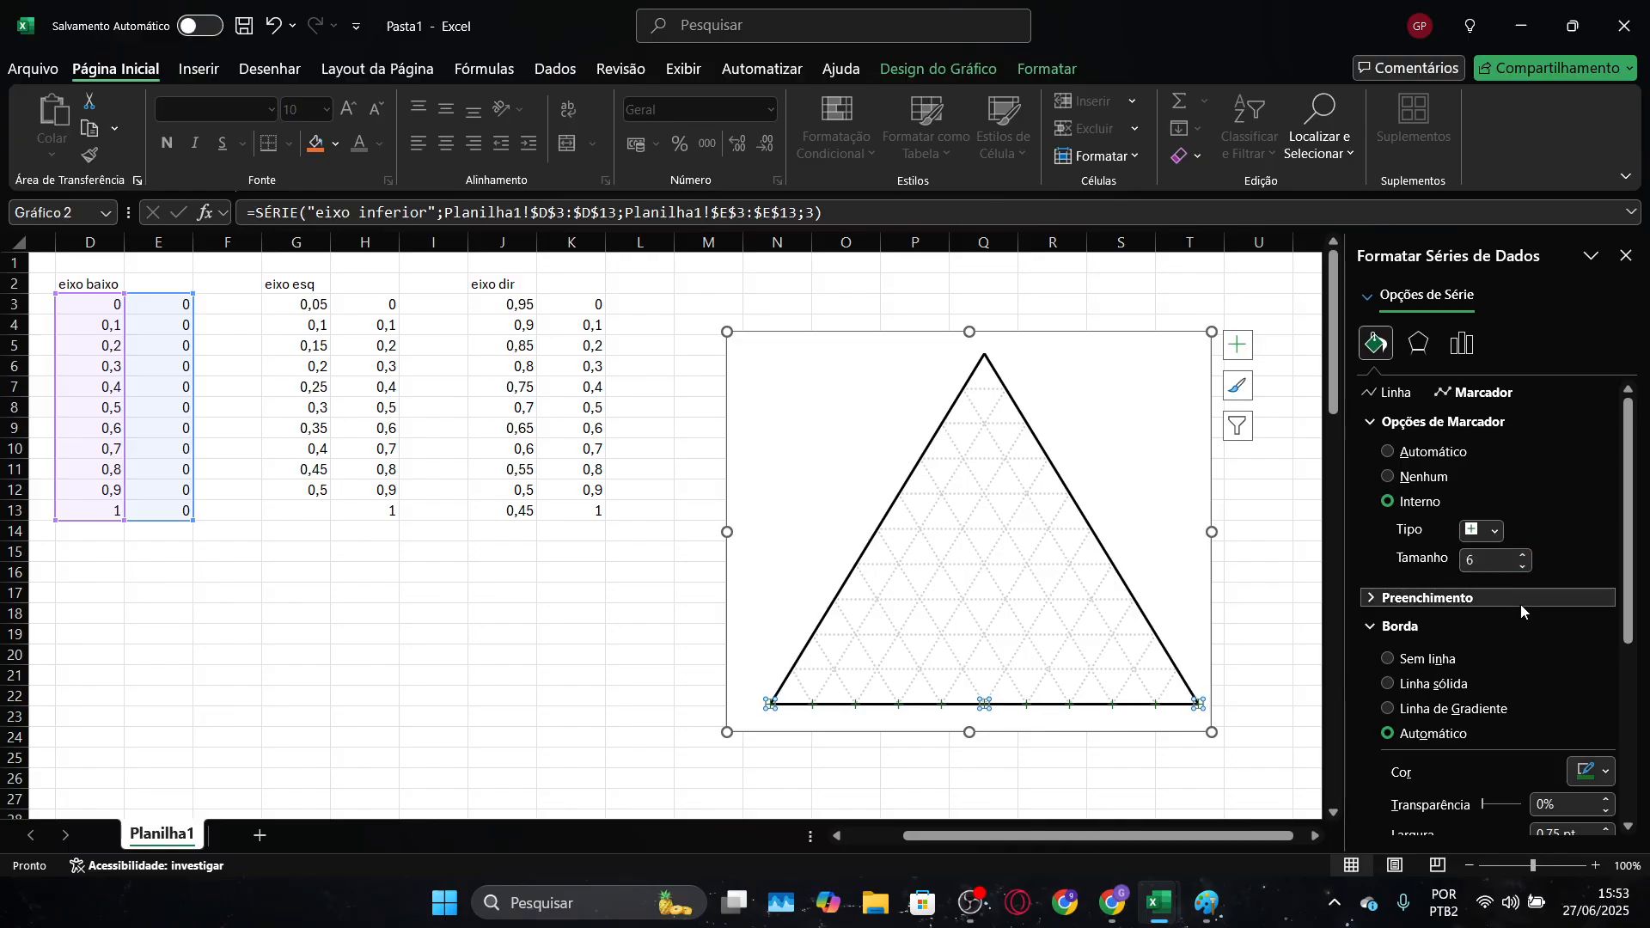
Set the border colour of the "eixo inferior" markers to black
scroll(1522, 611, "down", 3)
left_click(1594, 668)
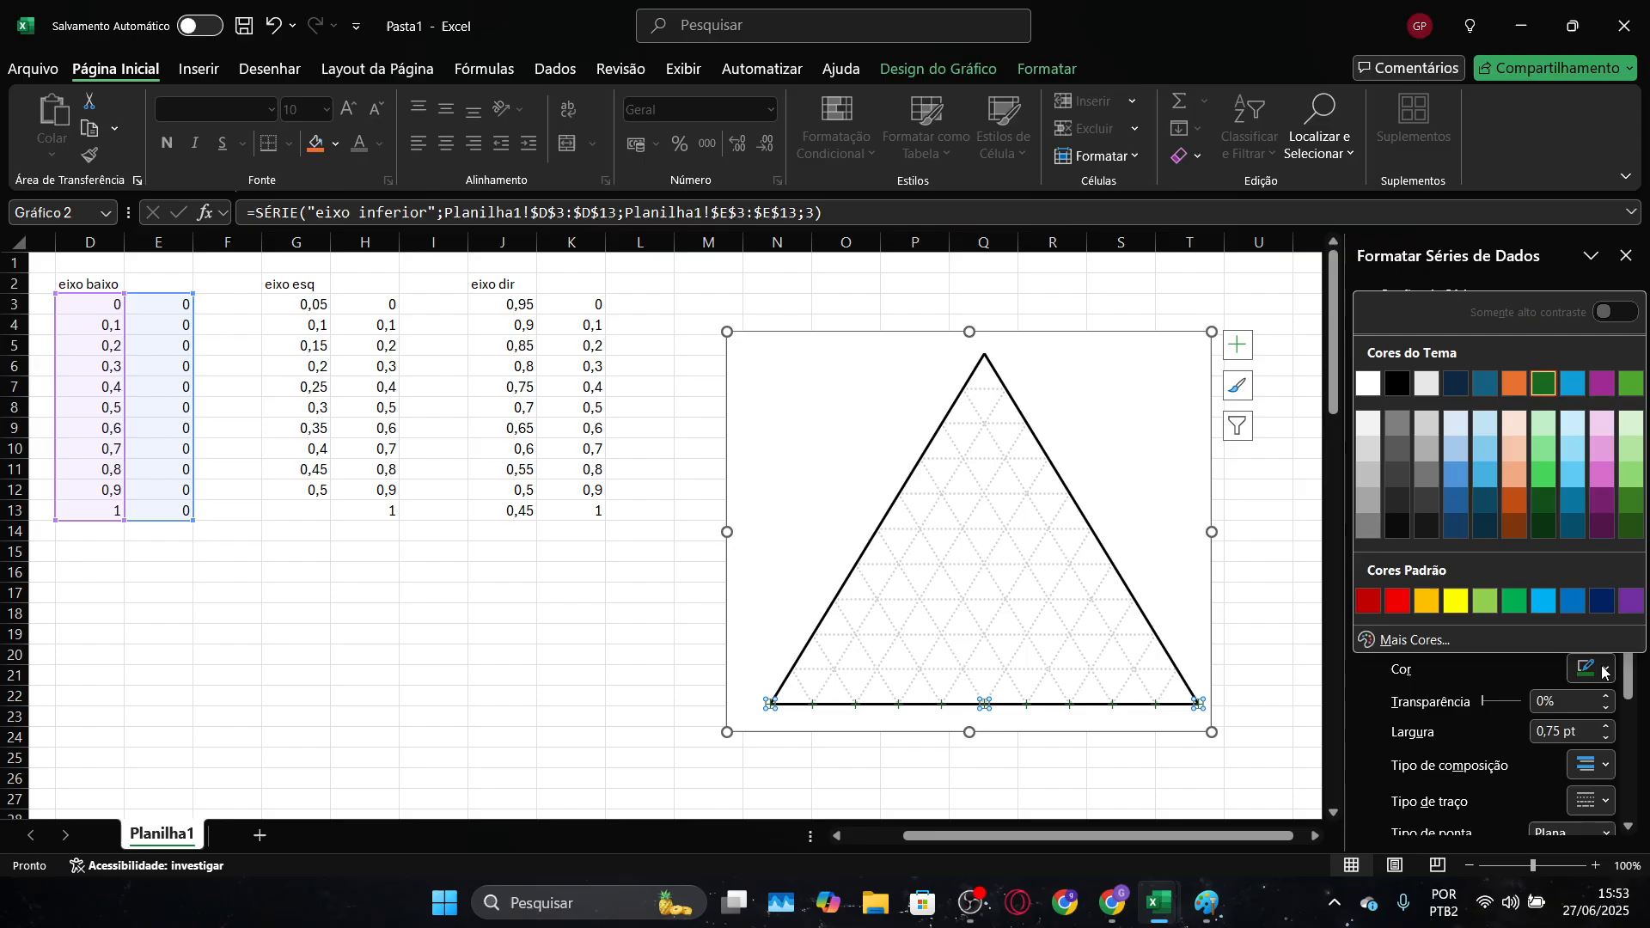
left_click(1401, 384)
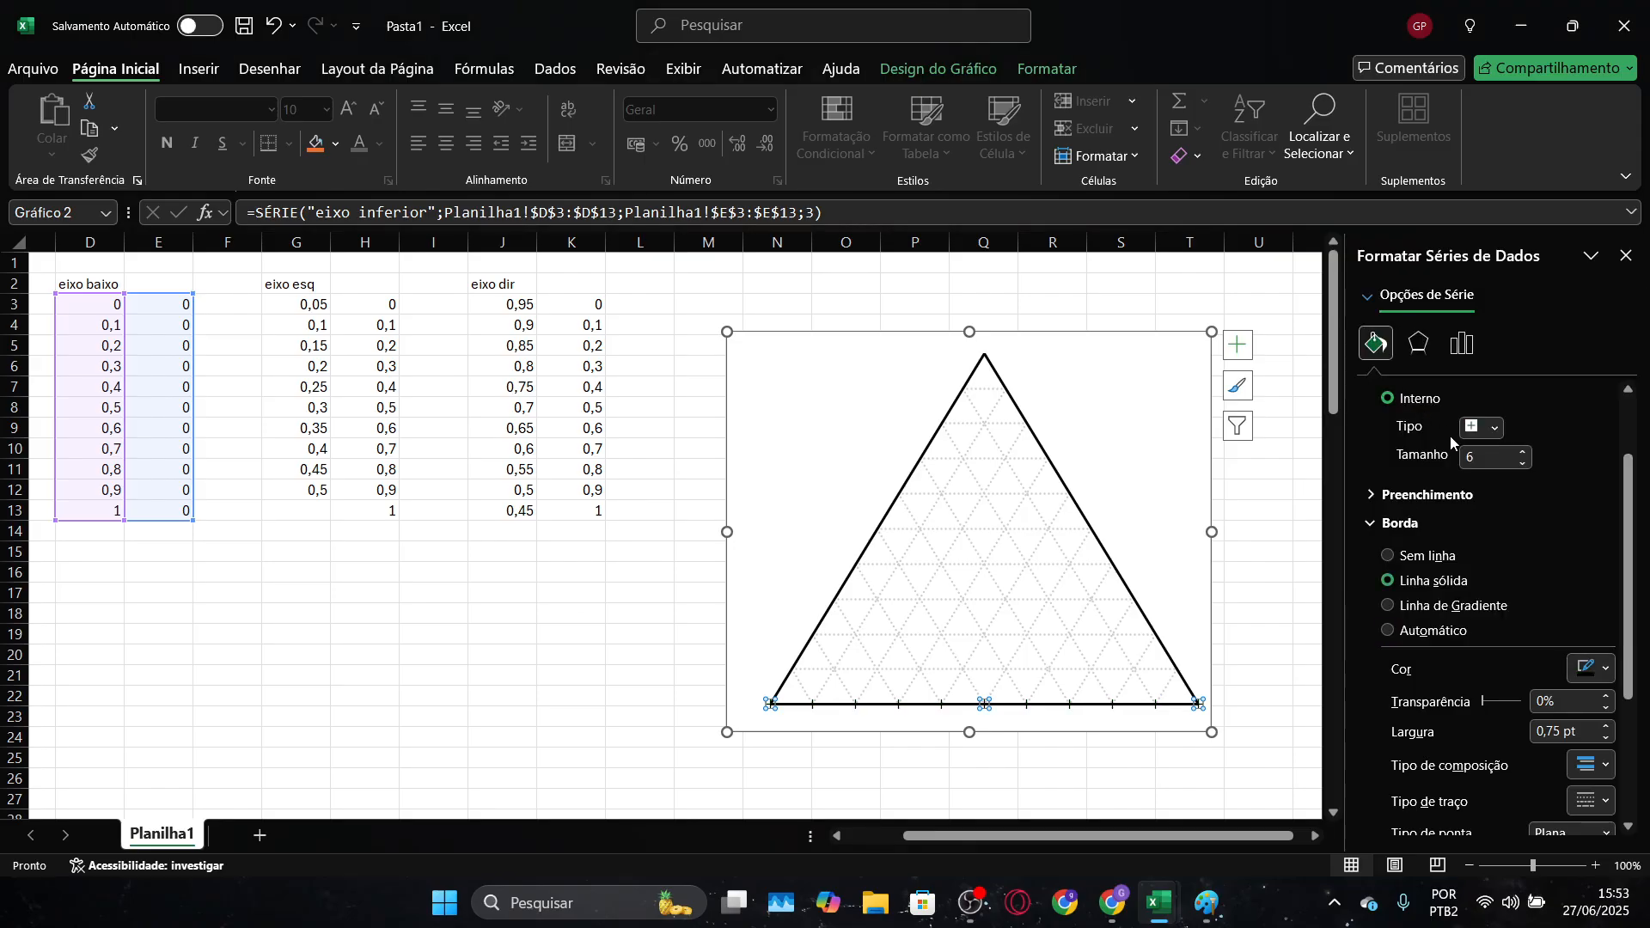
left_click(1312, 621)
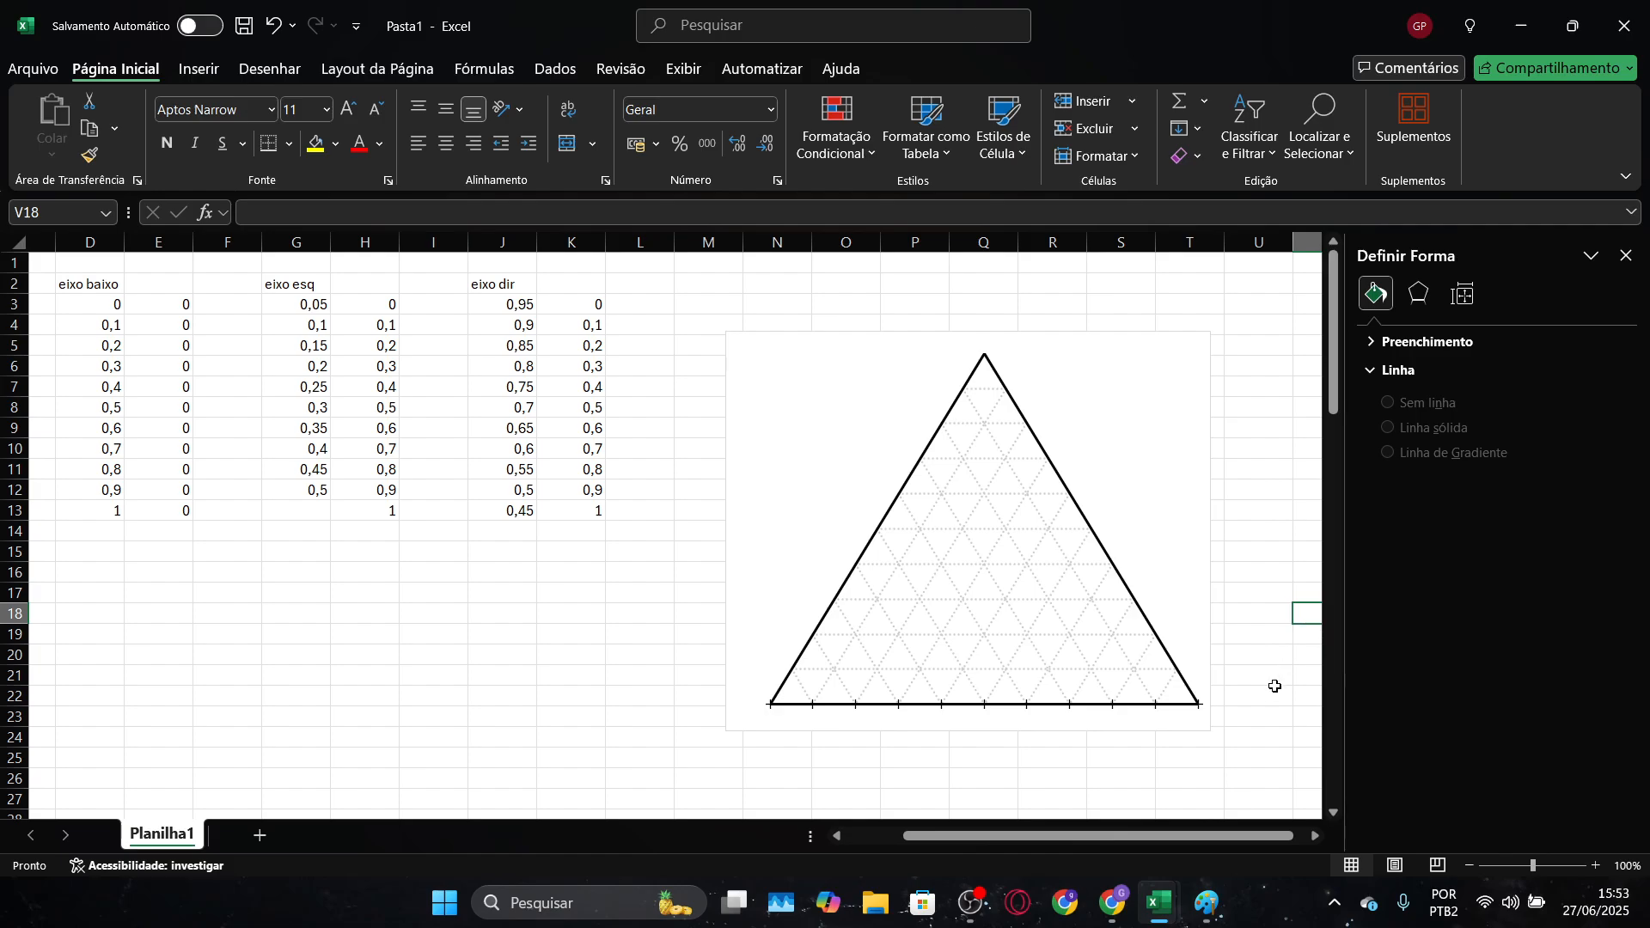
Add data labels below the points of the "eixo inferior" series along the triangle's base
left_click(900, 707)
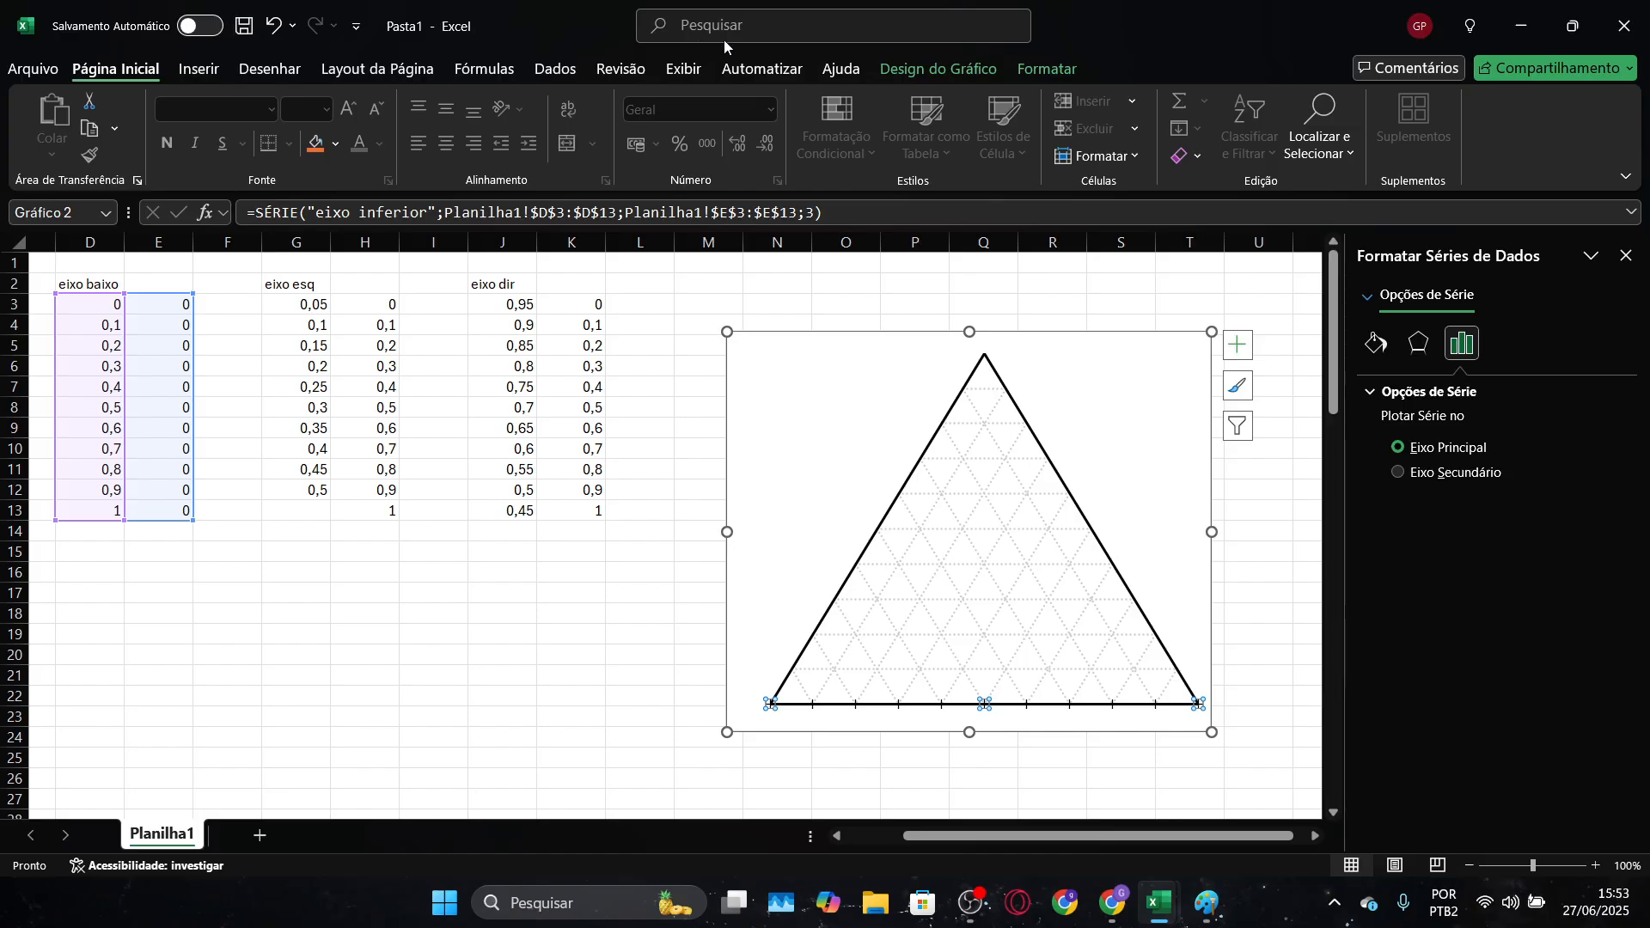
left_click(1070, 69)
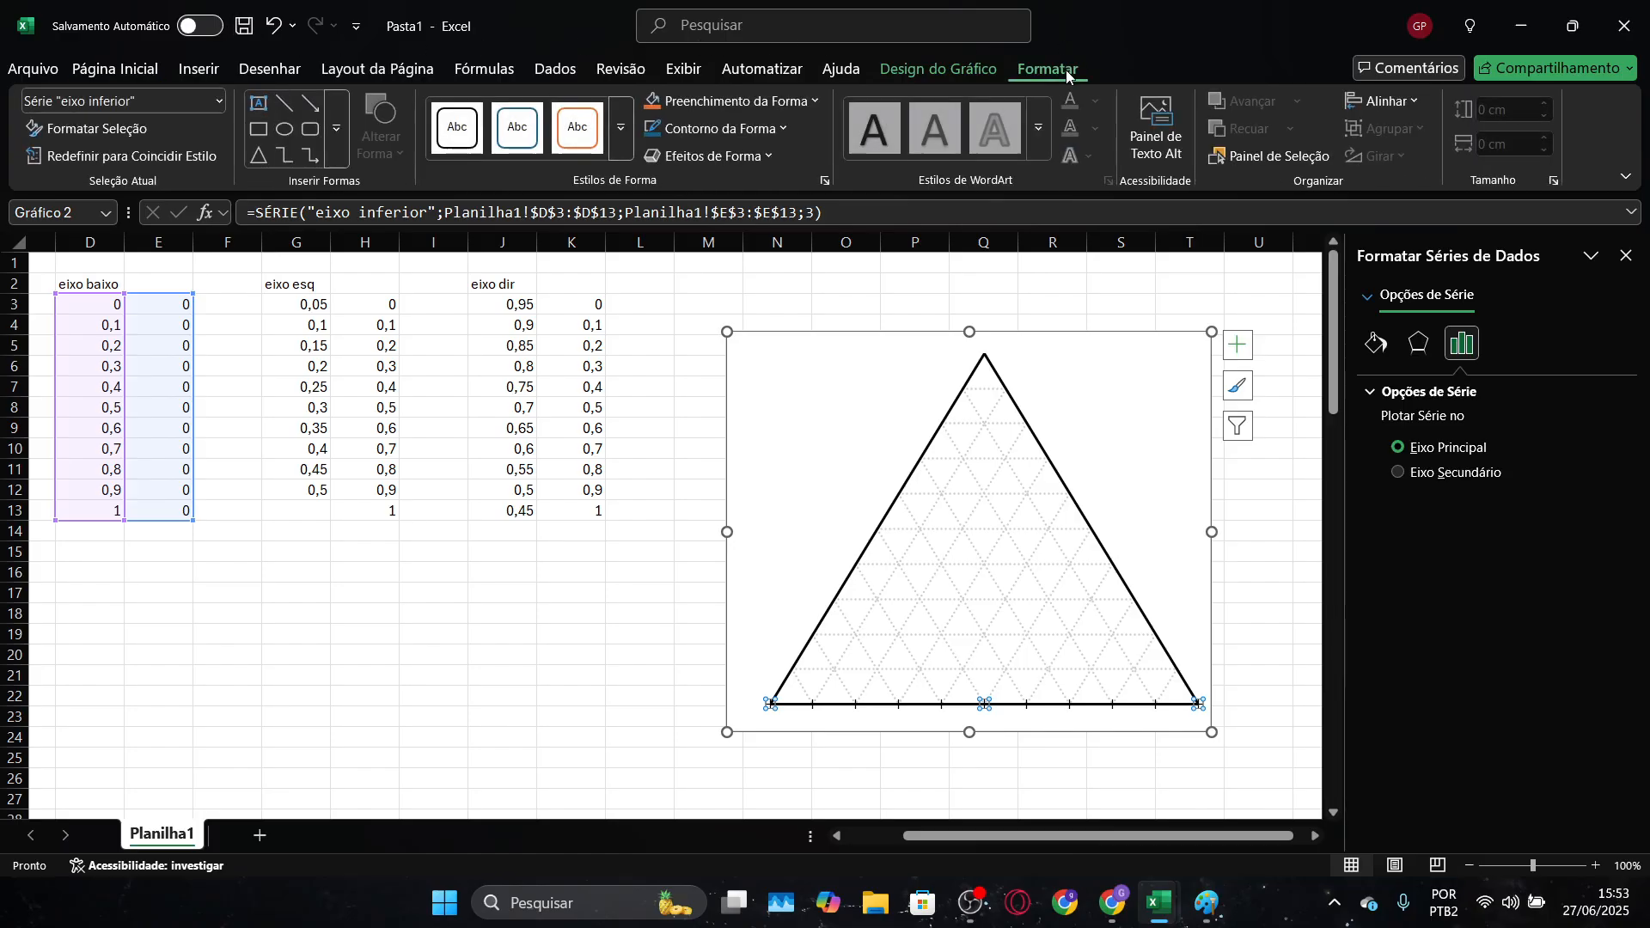
left_click(959, 71)
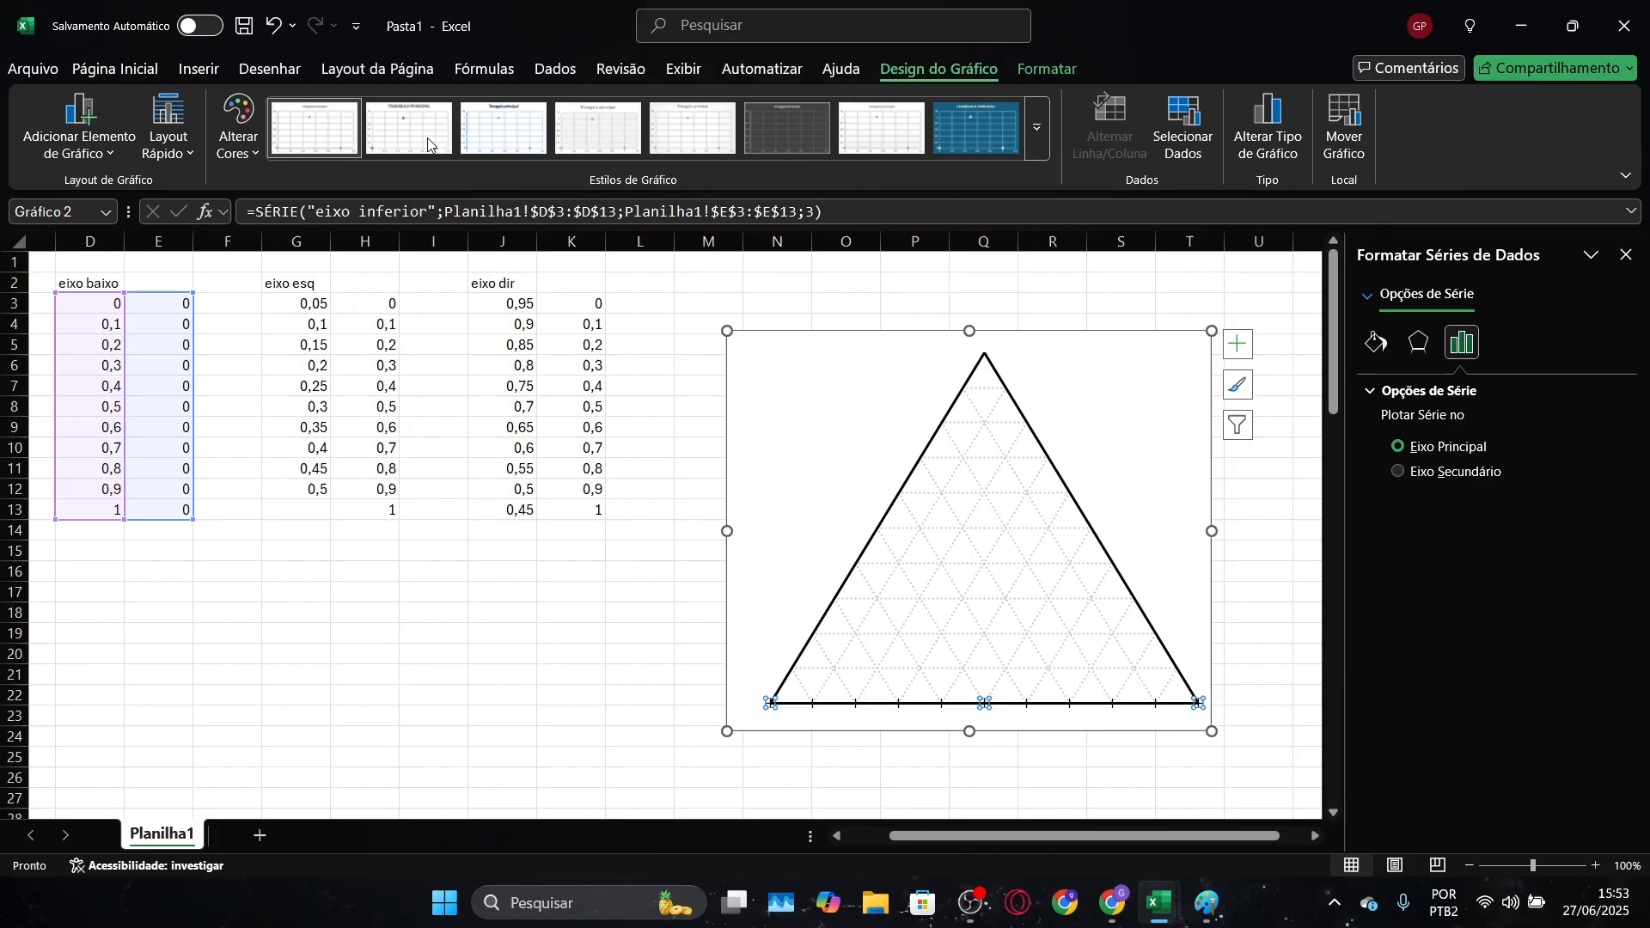
left_click(59, 158)
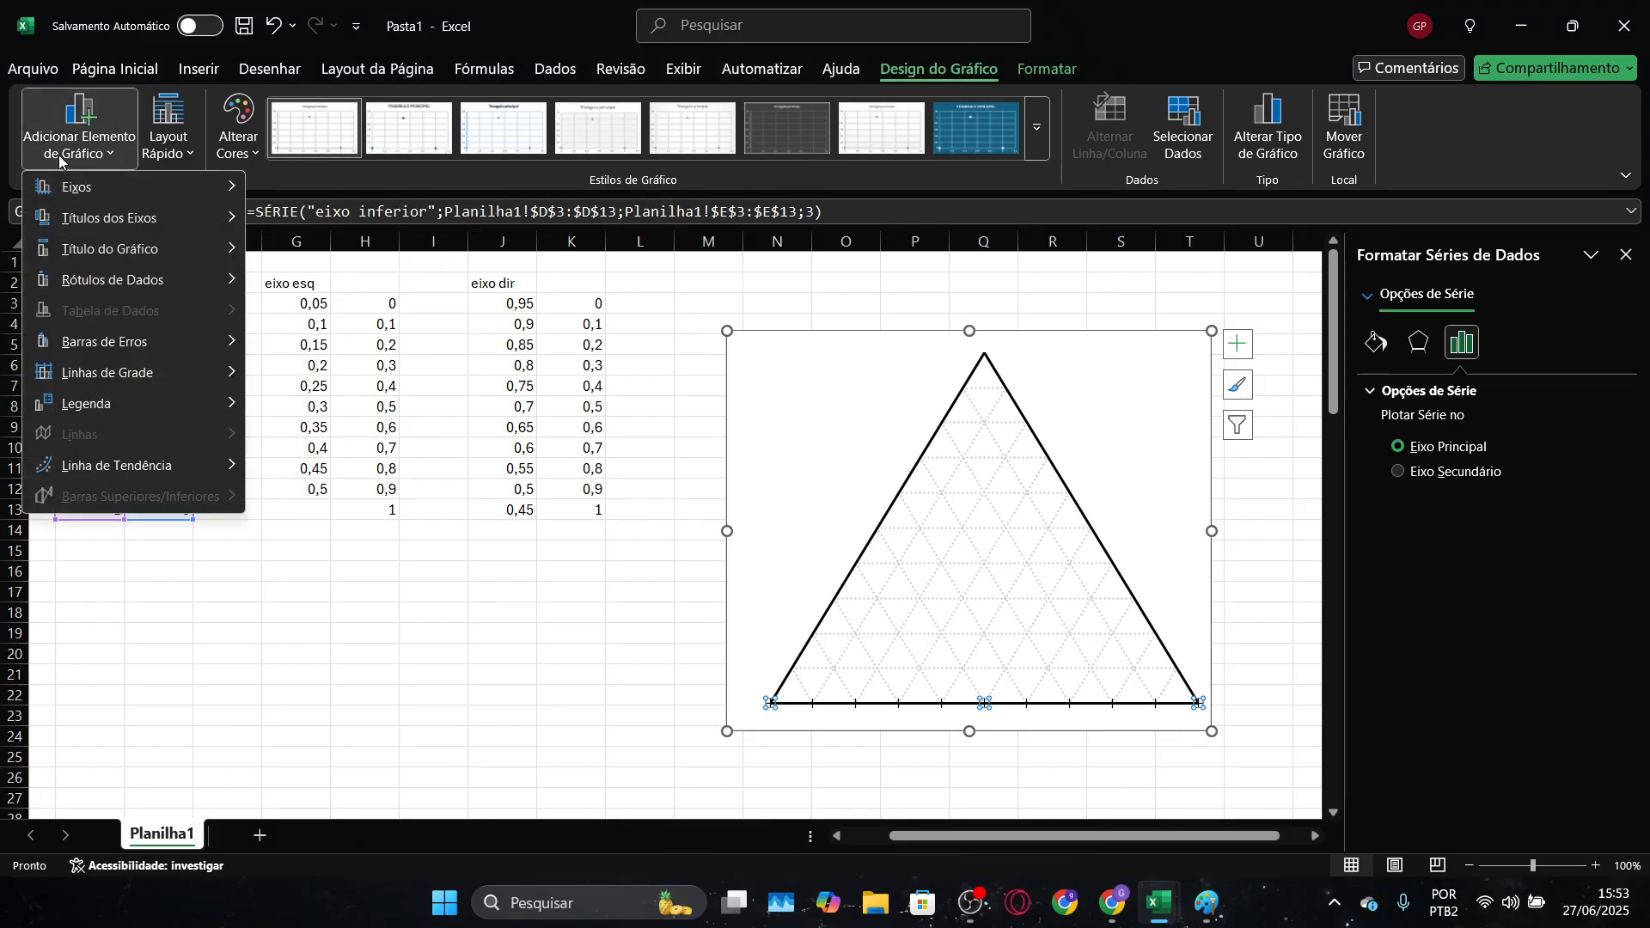
mouse_move(243, 284)
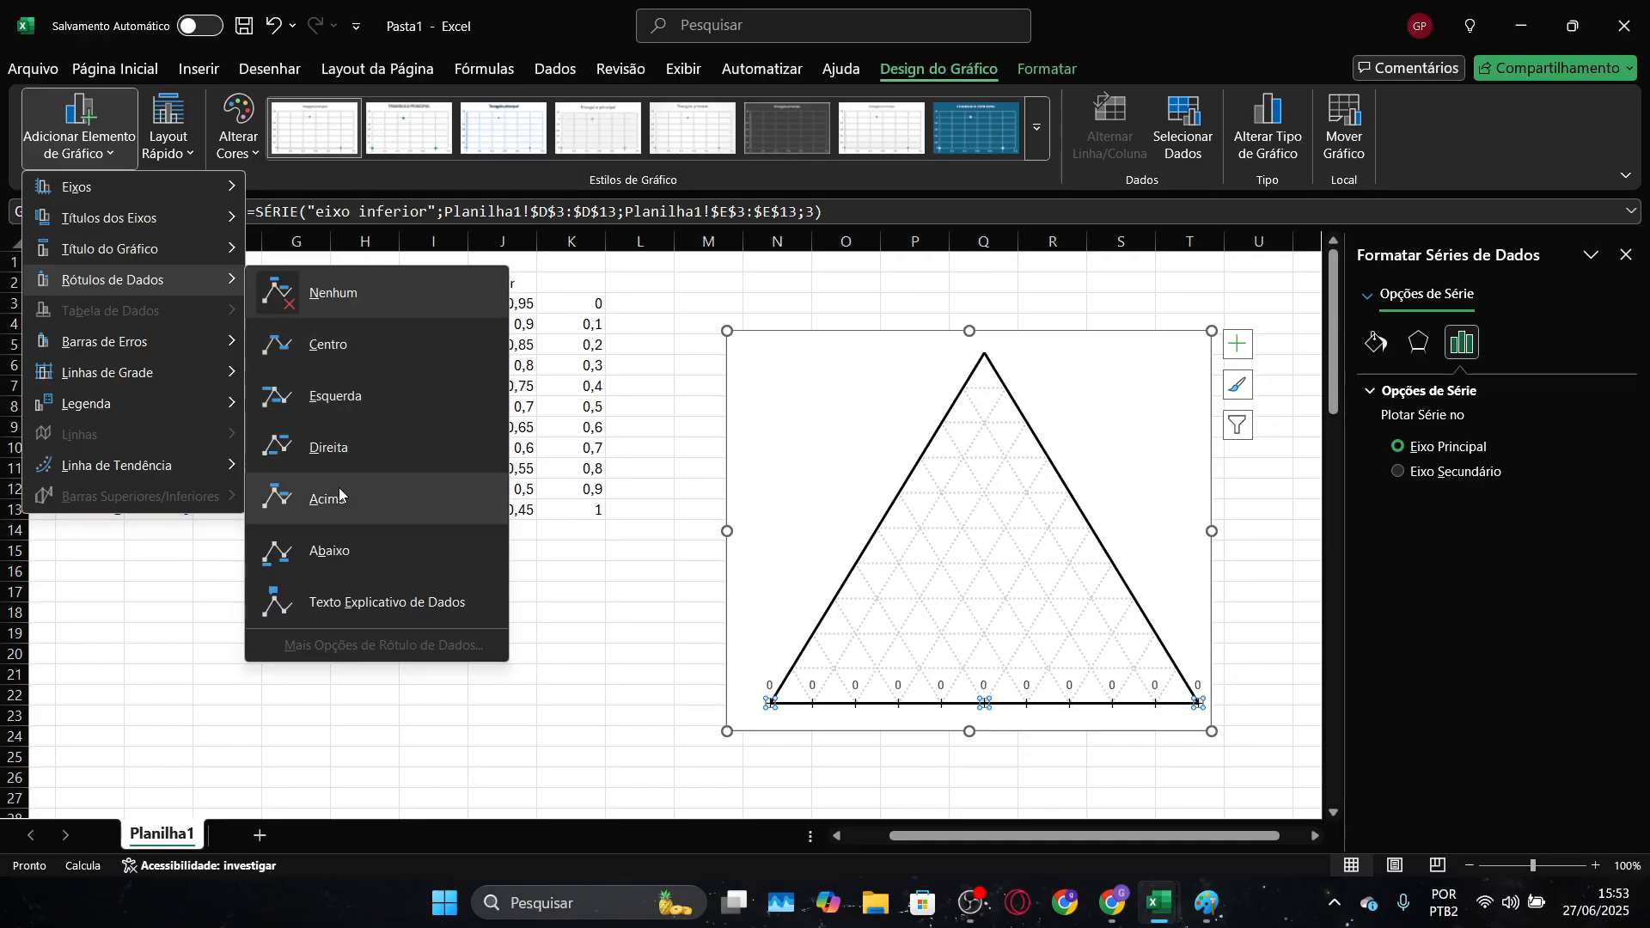
left_click(353, 561)
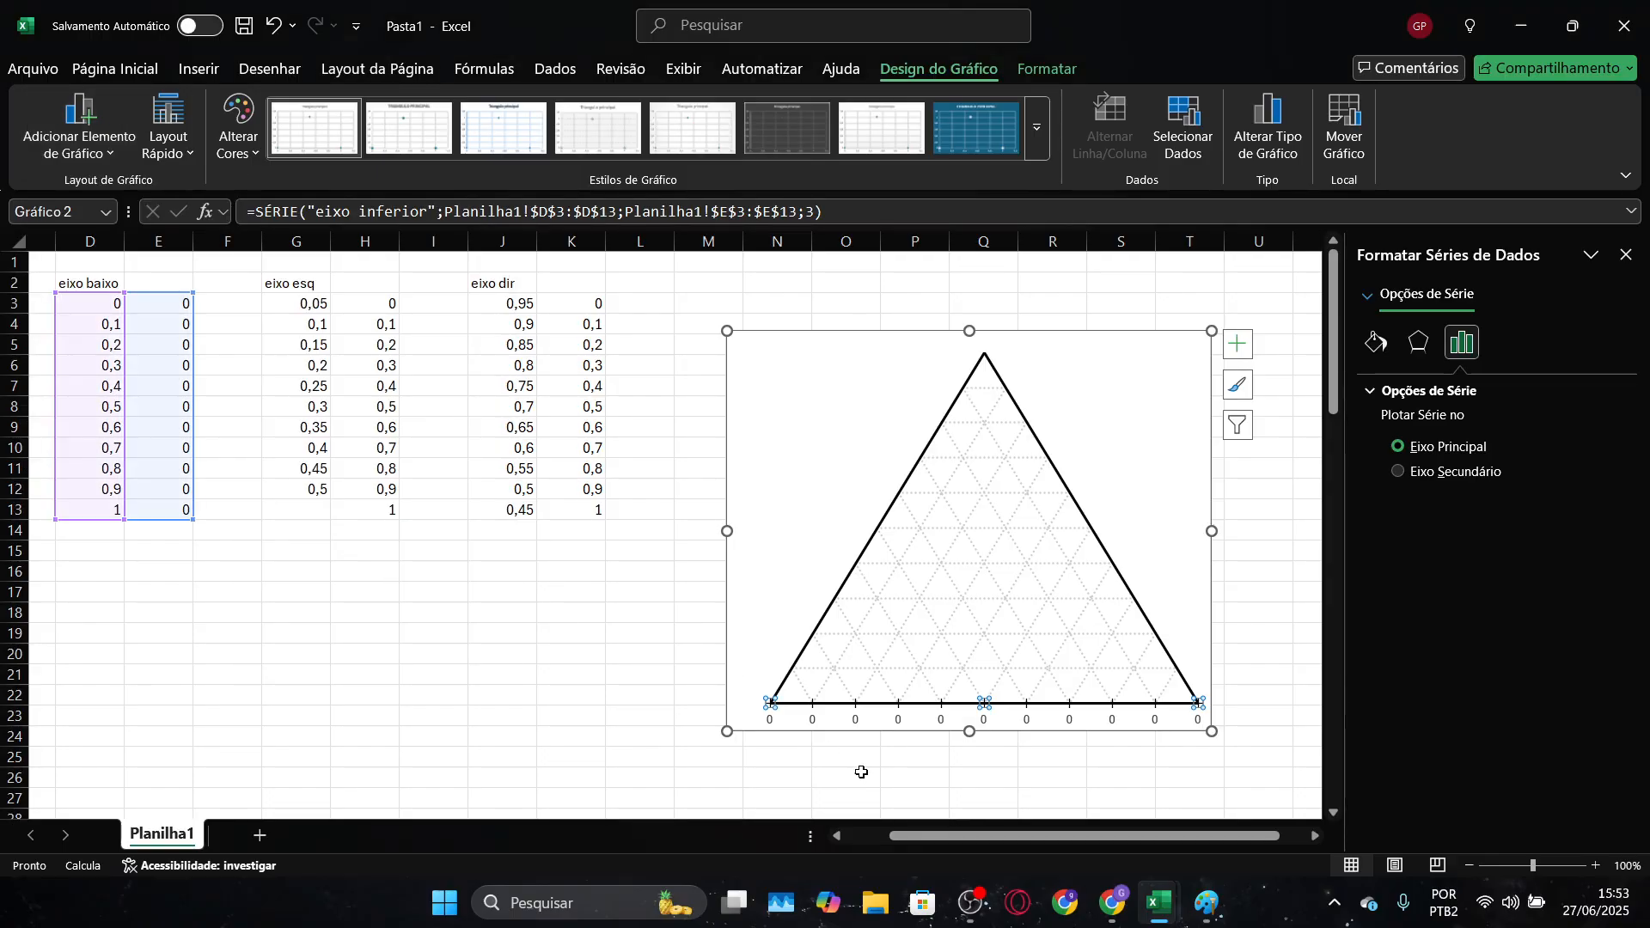
Make the "eixo inferior" data labels show the values from cells D3:D13 instead of the Y value
left_click(1155, 720)
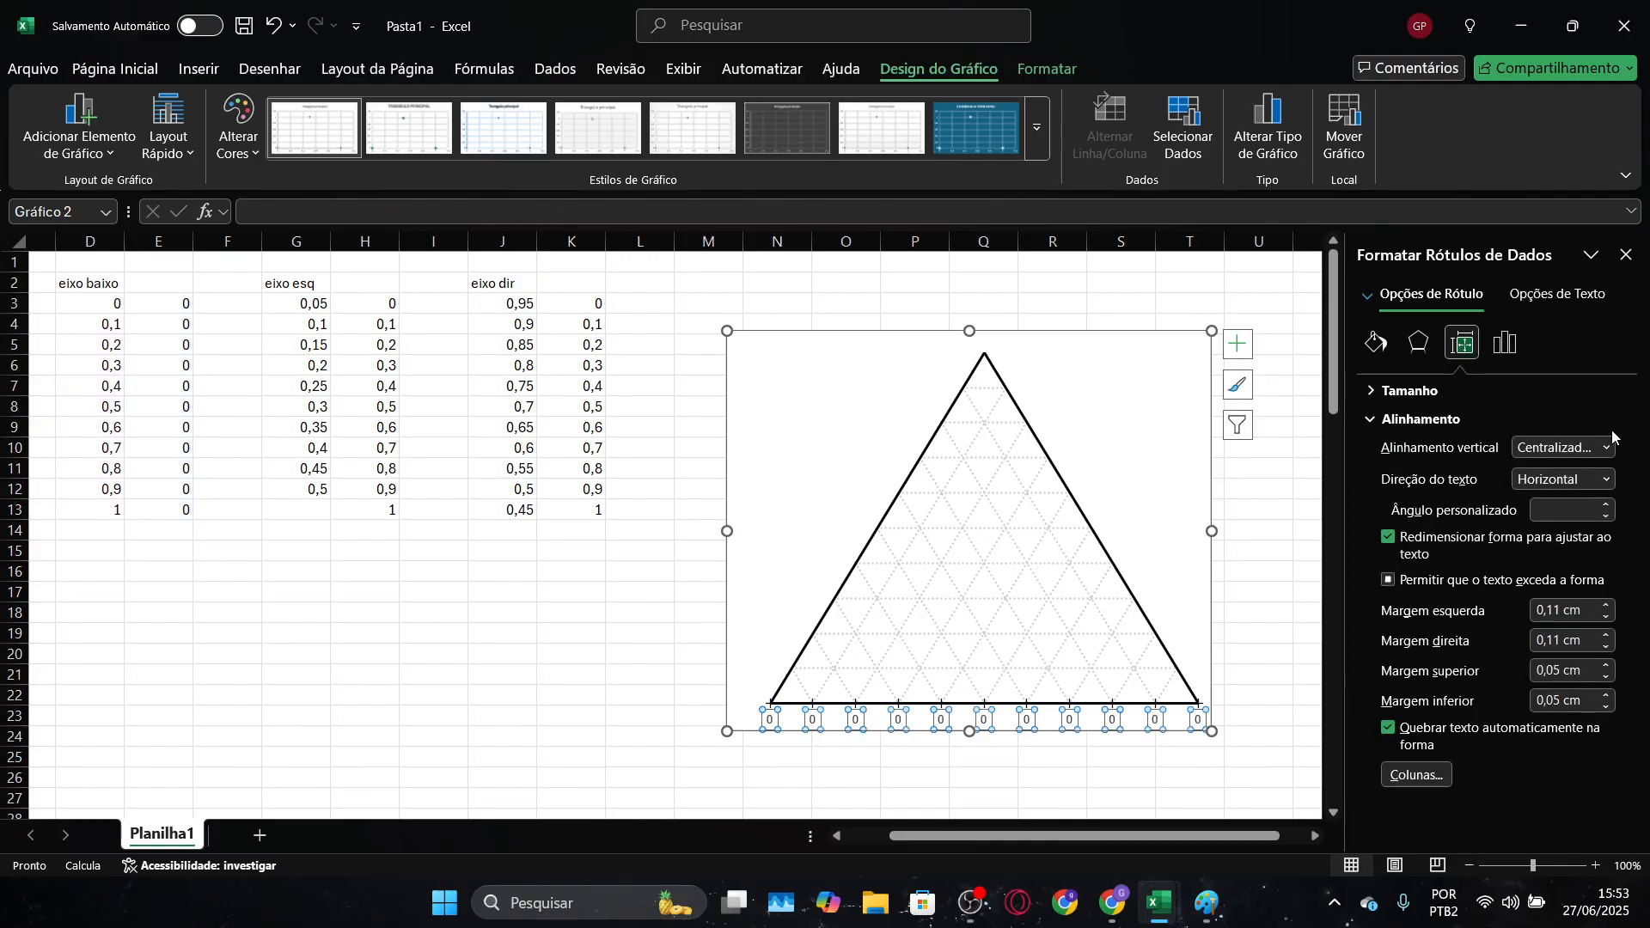
left_click(1506, 342)
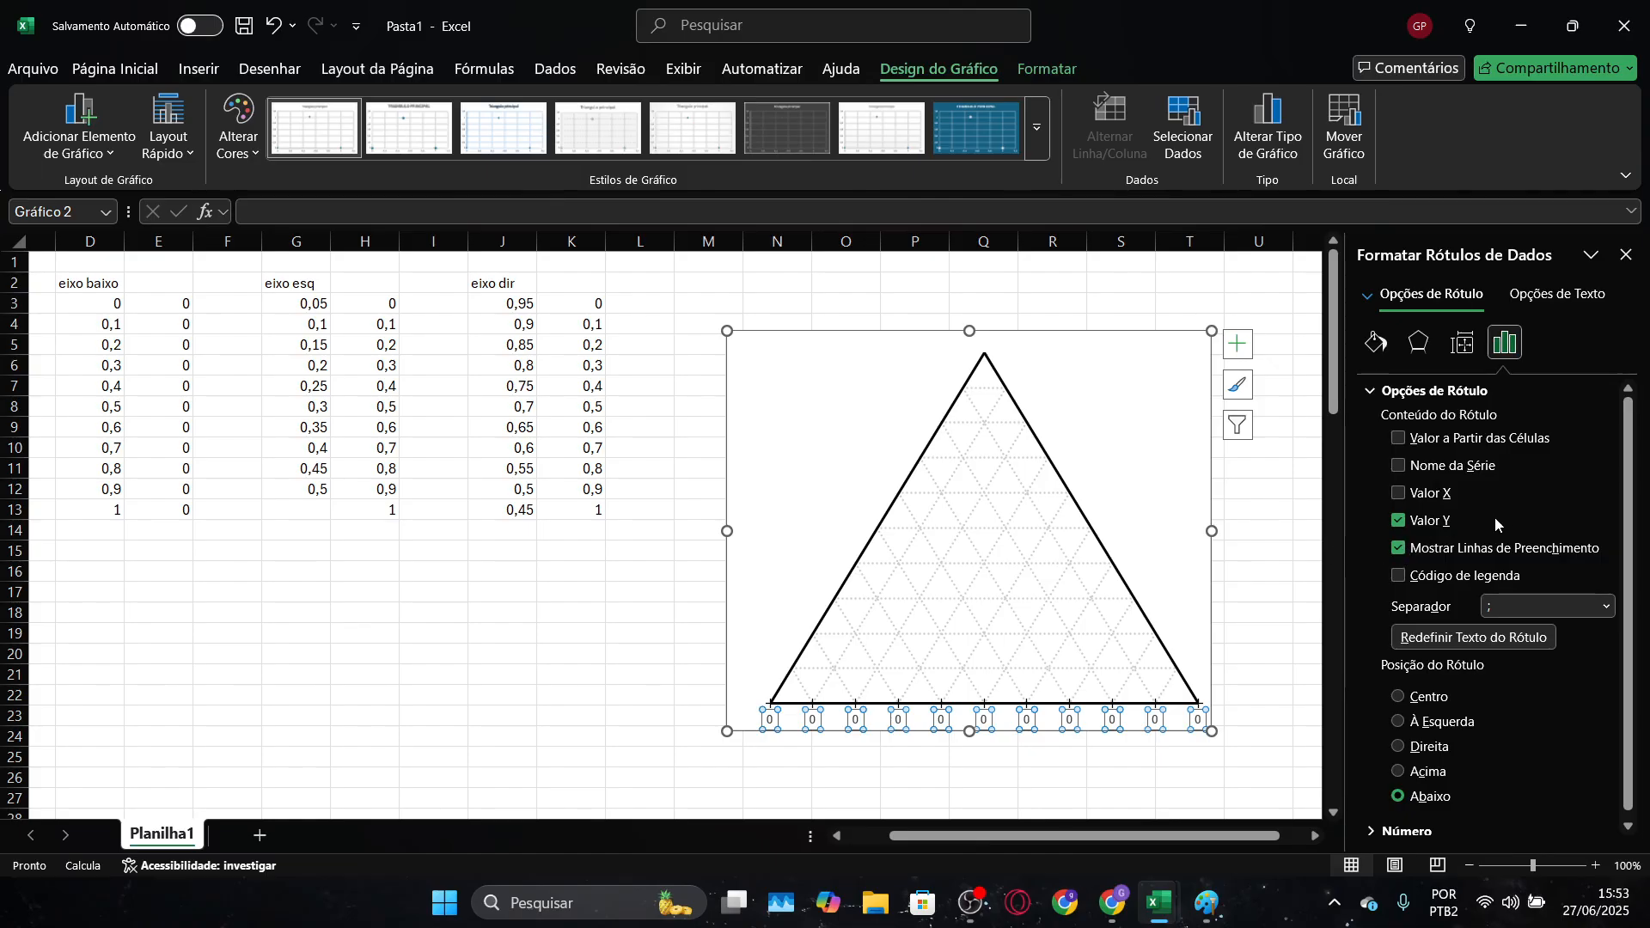
left_click(1399, 438)
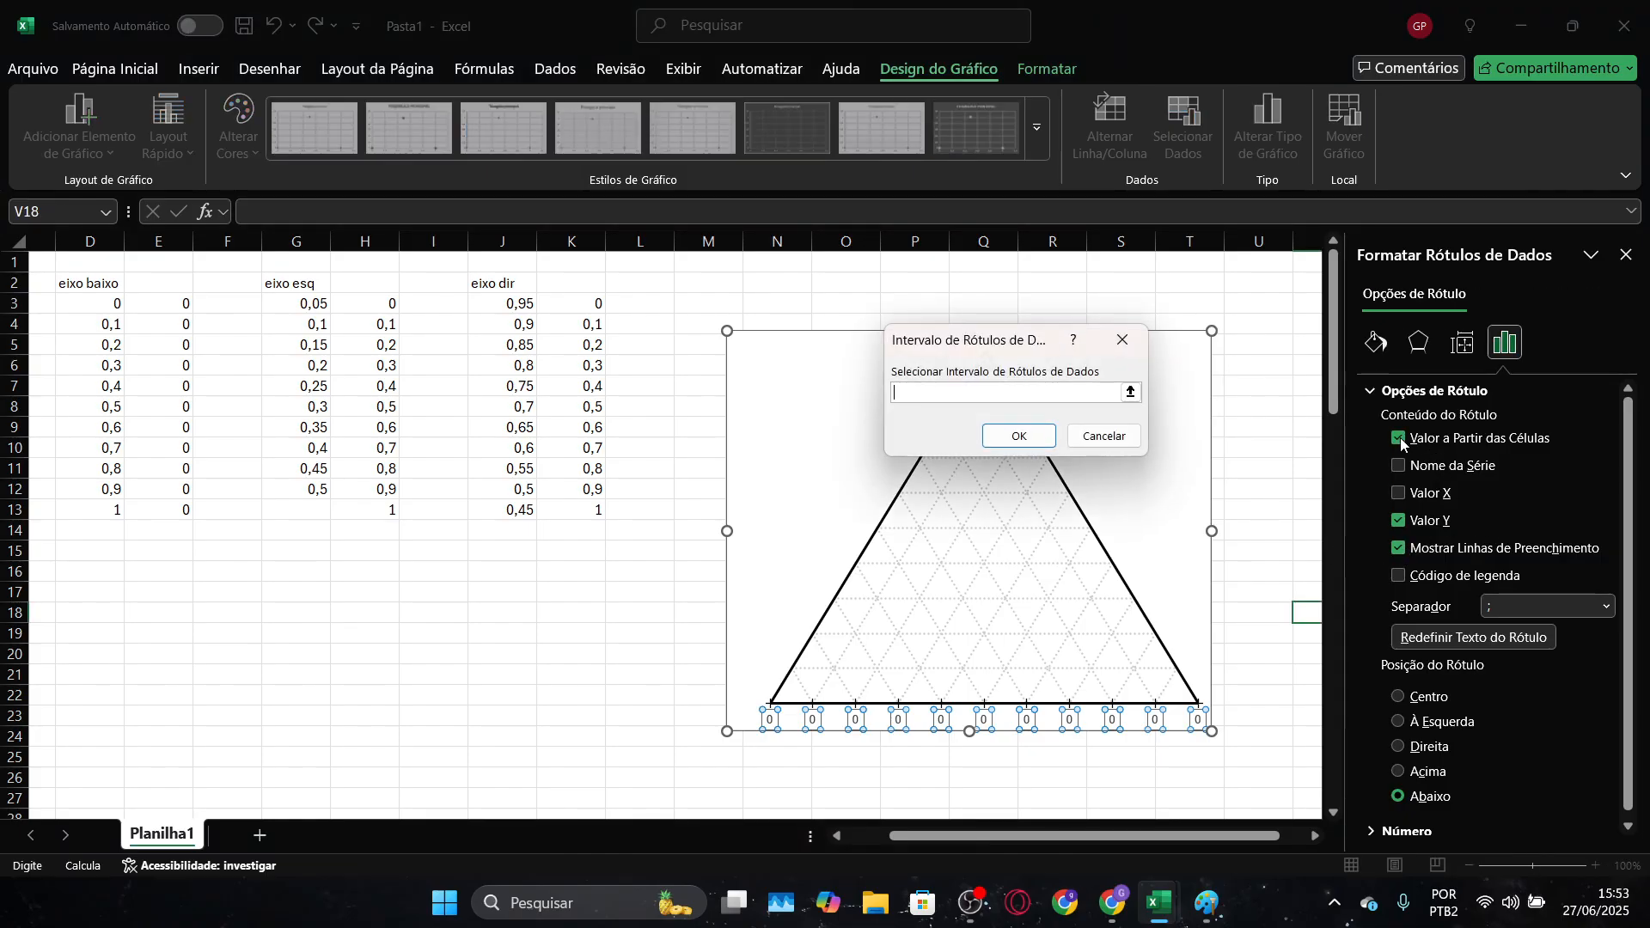
left_click_drag(1019, 838, 971, 842)
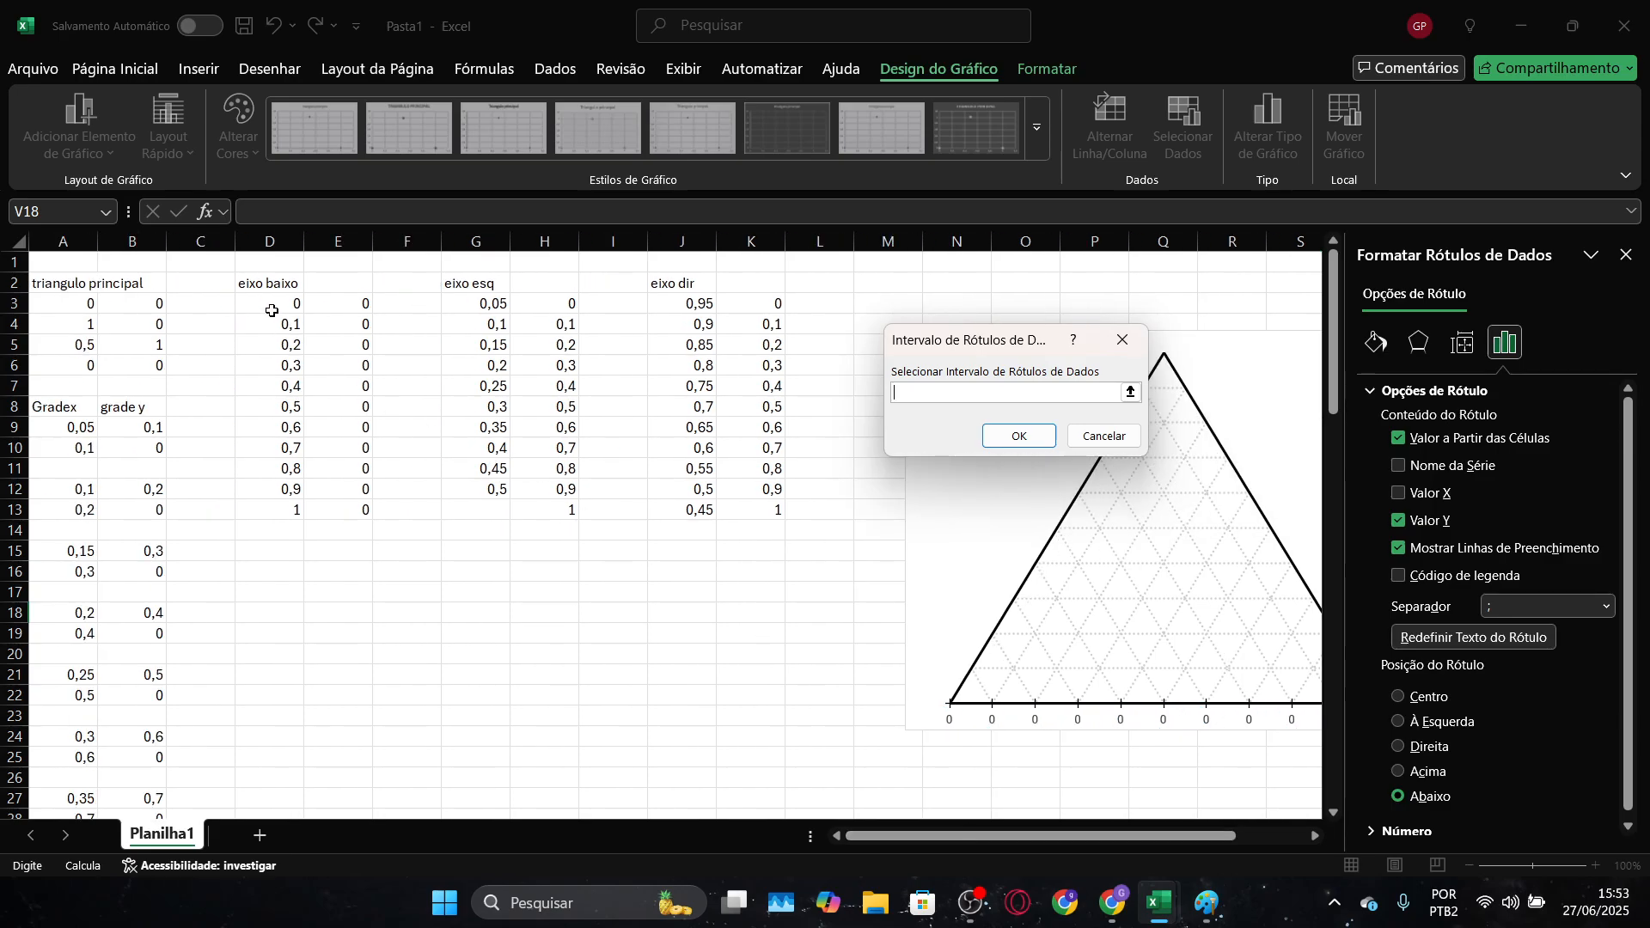
left_click_drag(272, 311, 272, 510)
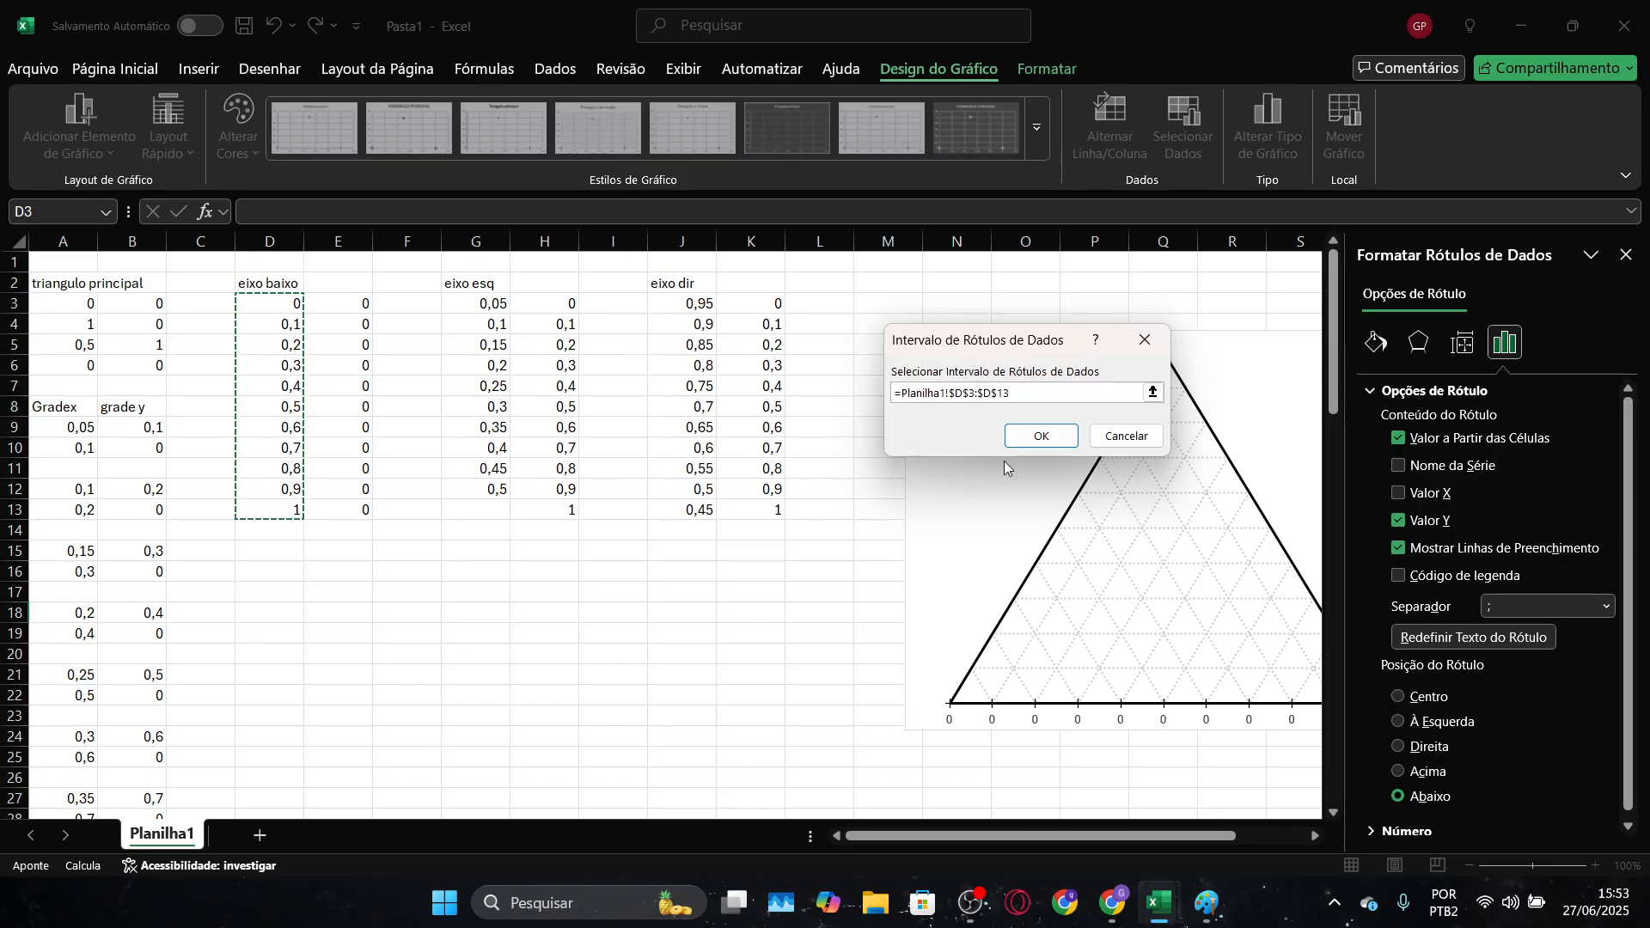
left_click(1041, 436)
left_click_drag(1076, 838, 1145, 837)
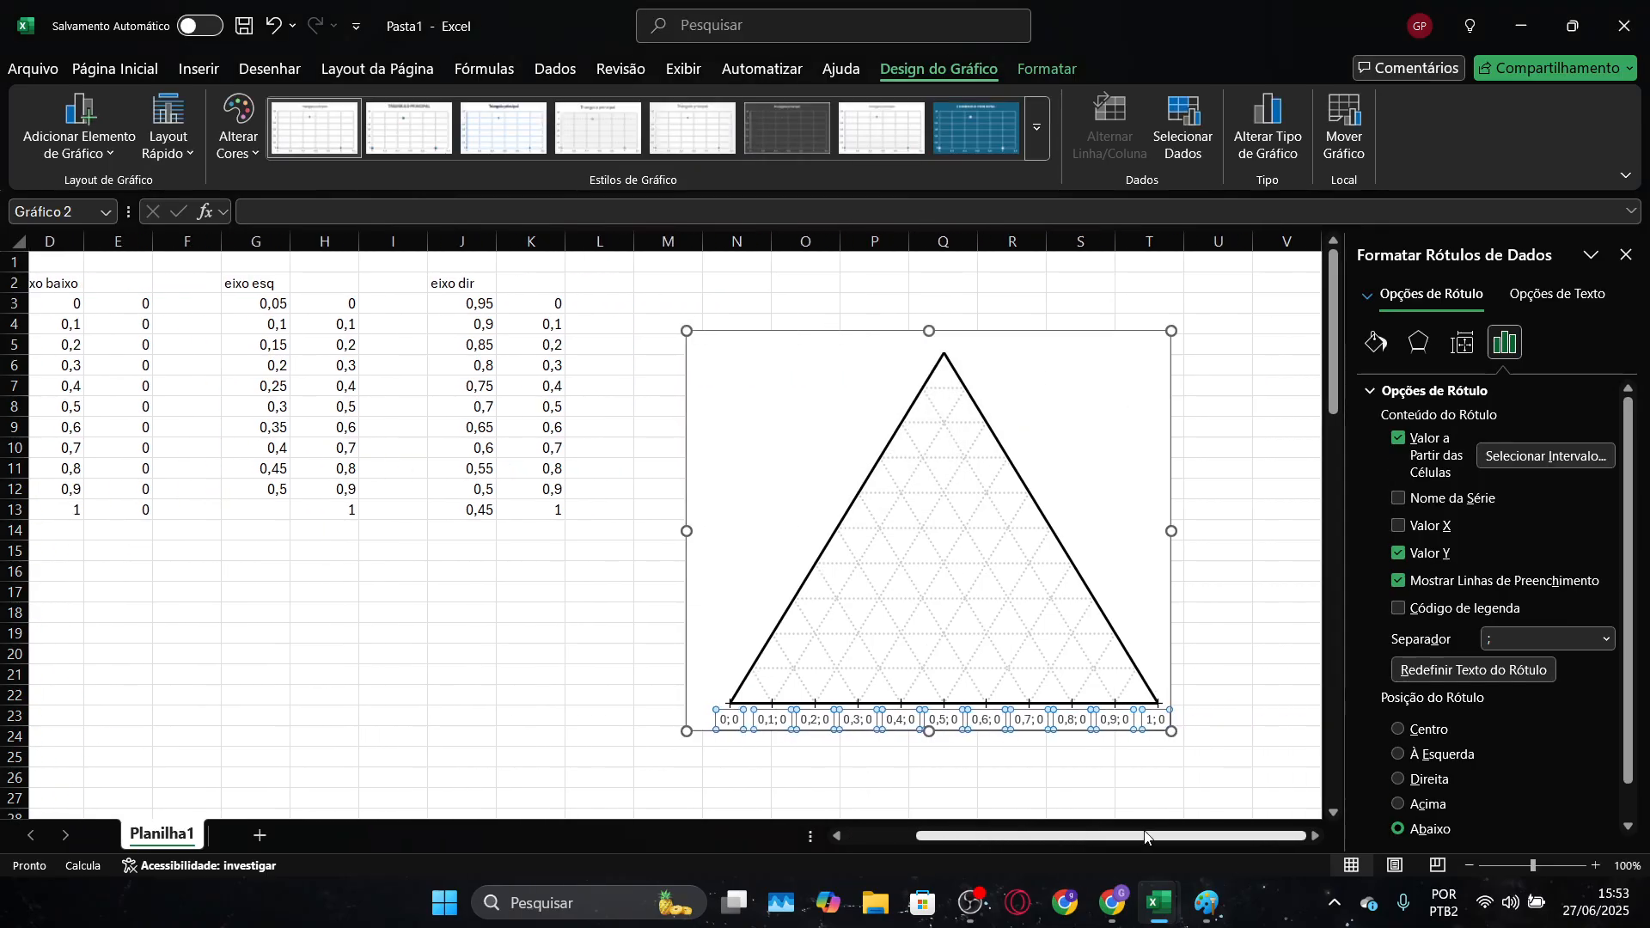
left_click(1400, 555)
left_click(1239, 692)
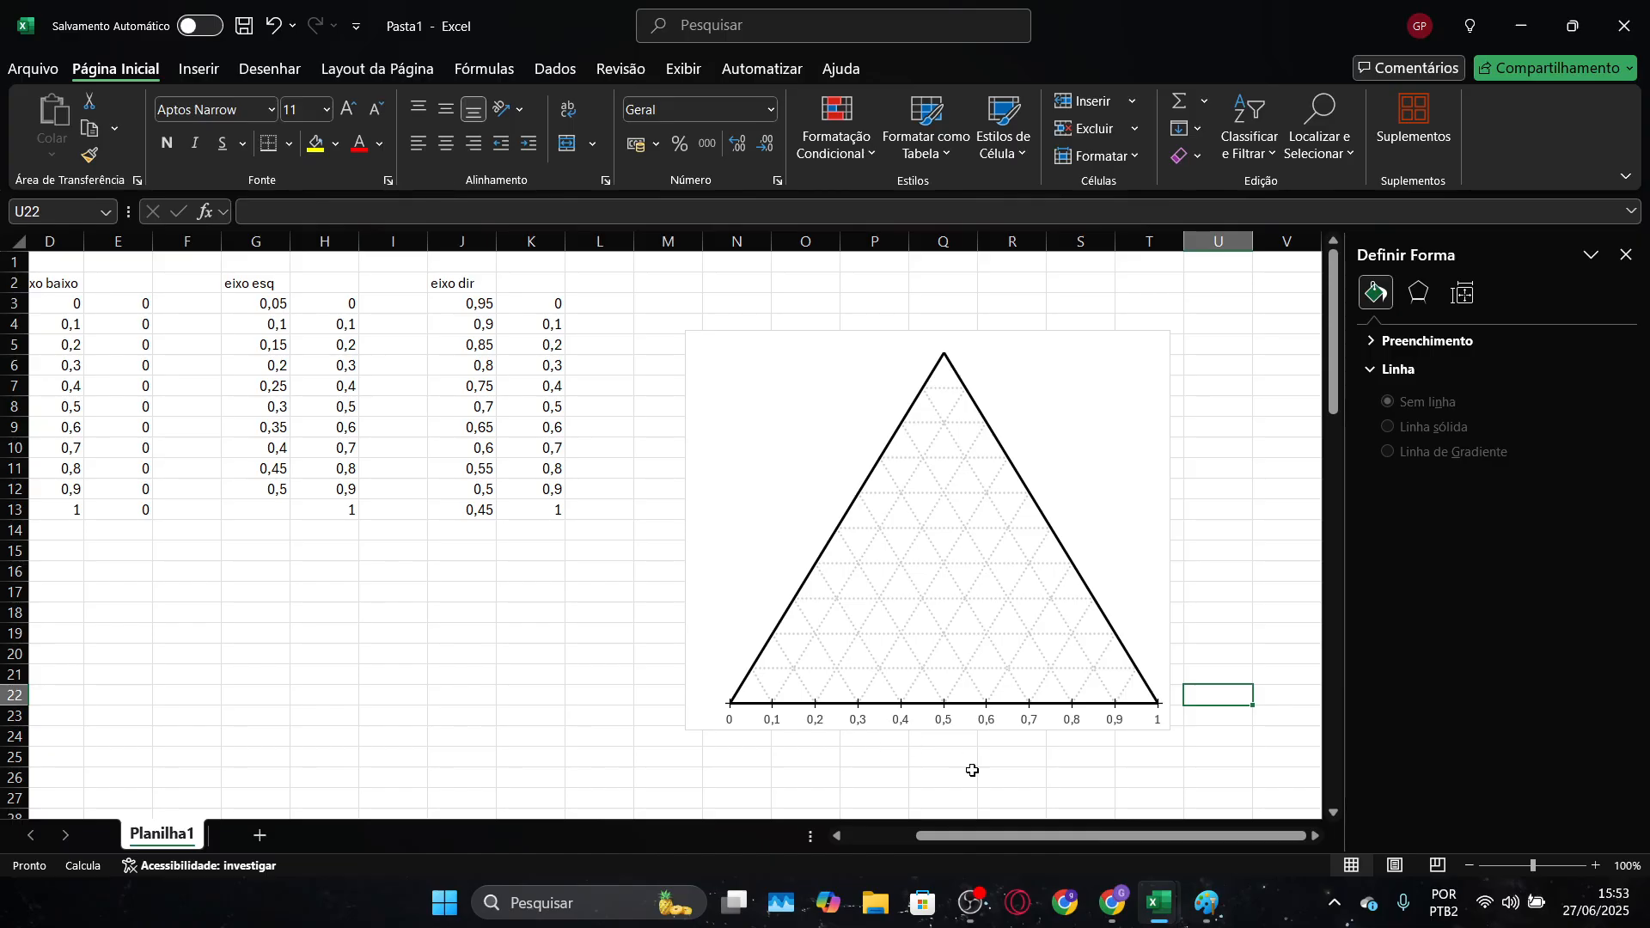
mouse_move(1031, 842)
left_mouse_down()
mouse_move(997, 845)
mouse_move(1031, 841)
left_mouse_up()
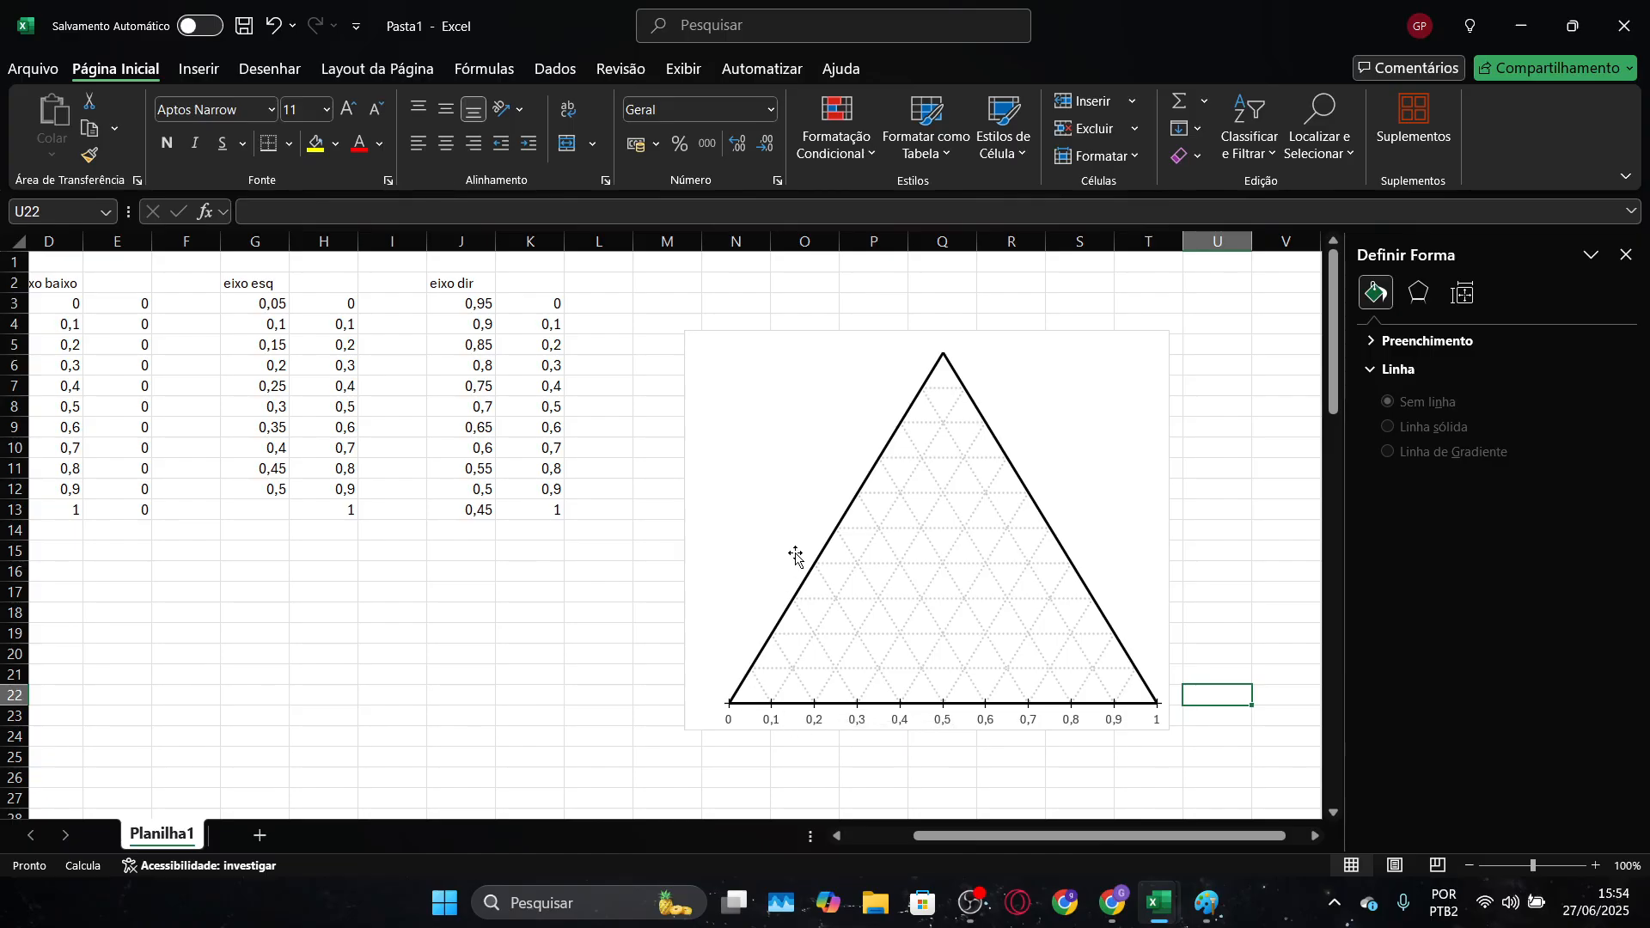
Add a new chart series named "eixo esq" to the ternary chart's data source
right_click(801, 496)
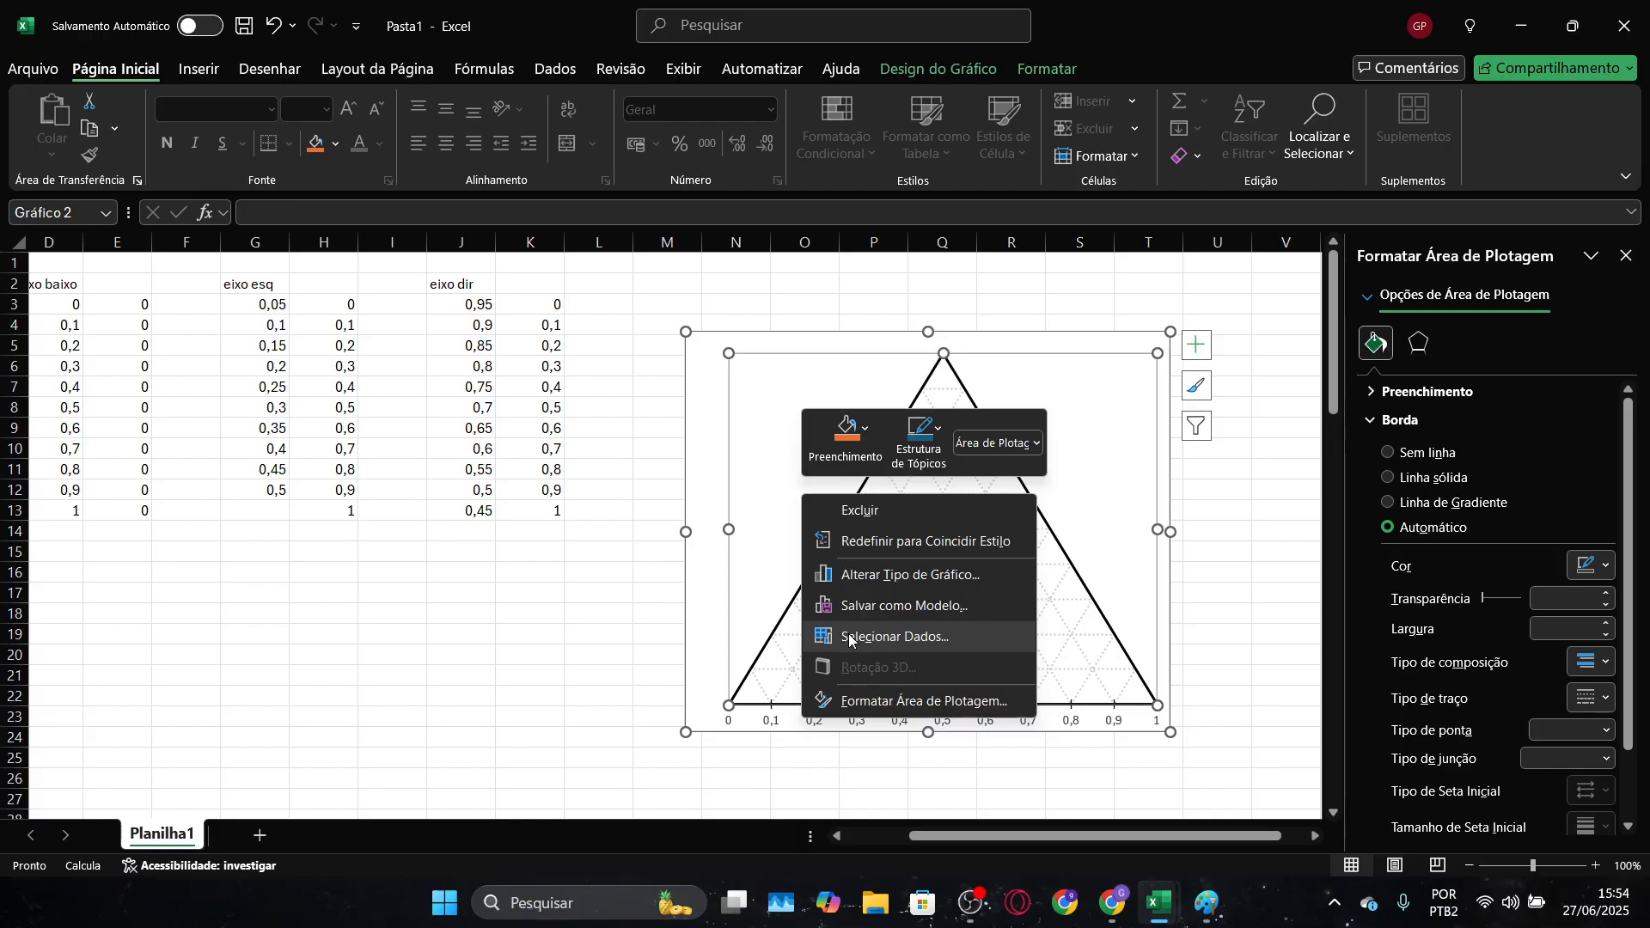
left_click(849, 641)
left_click(780, 384)
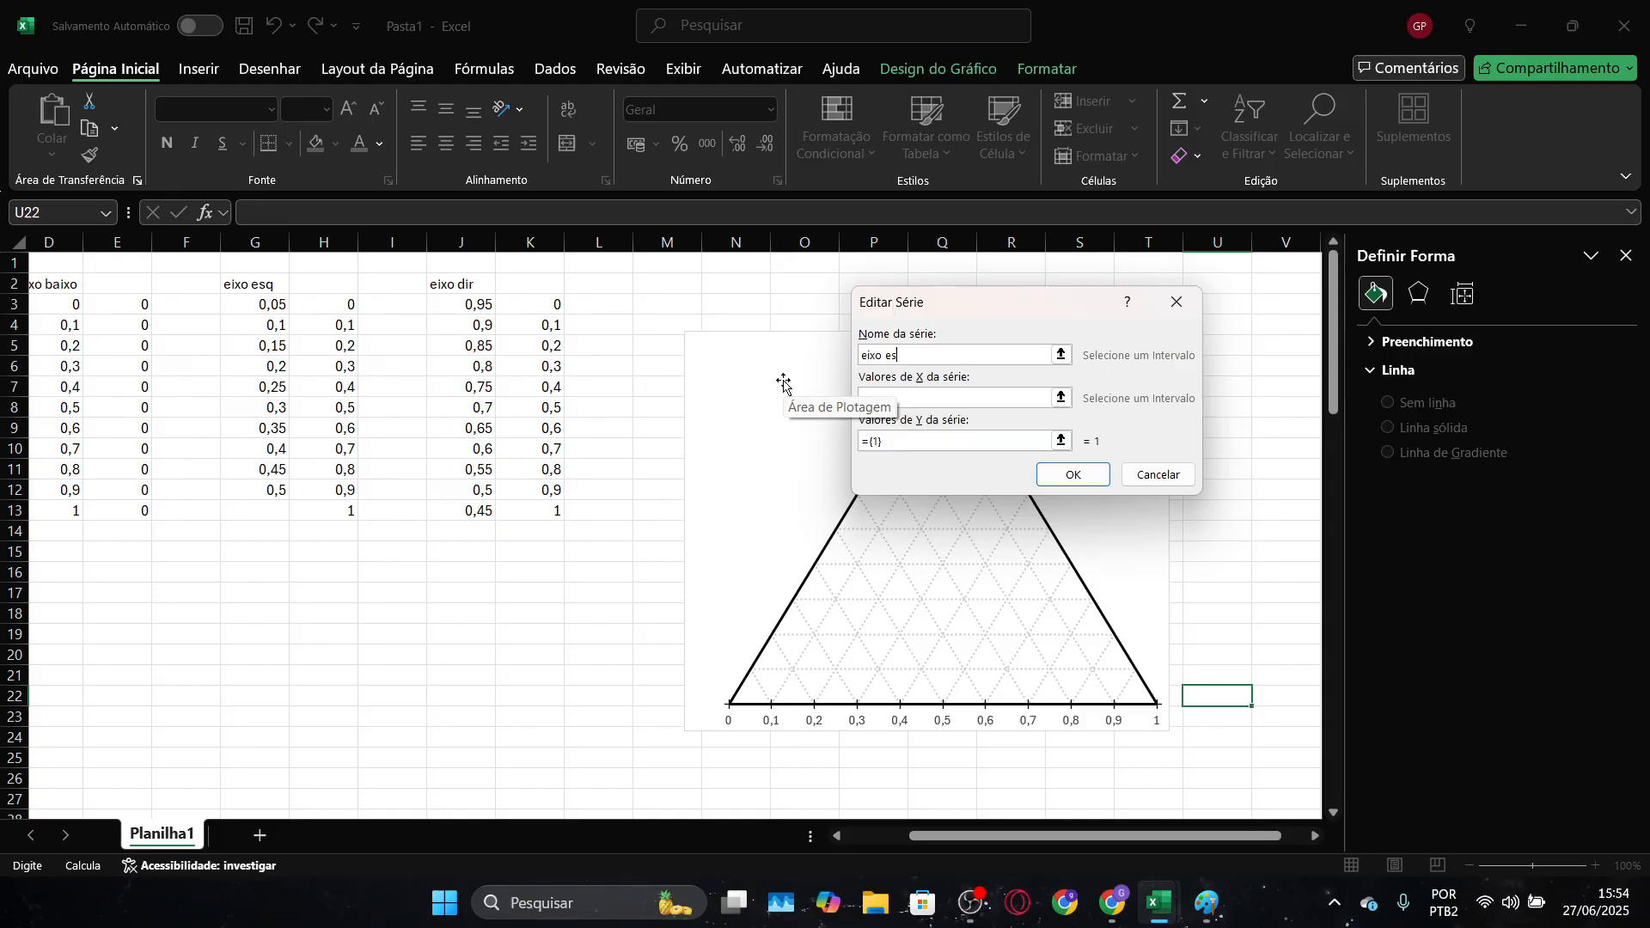
type("eixo esq")
key("Return")
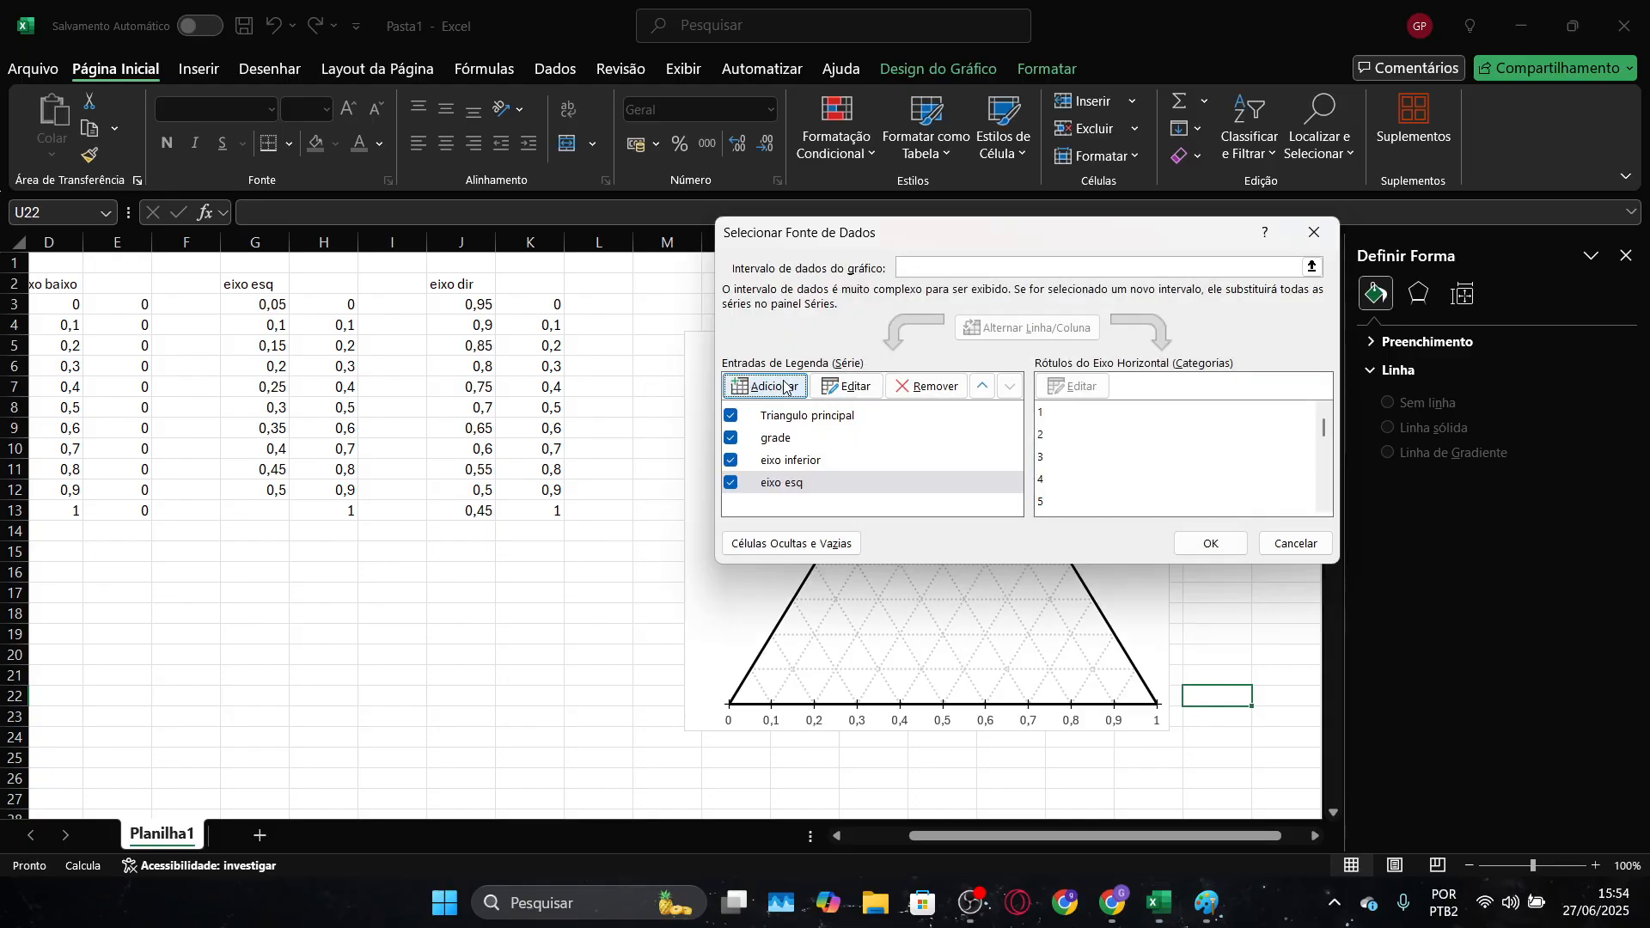
left_click(800, 482)
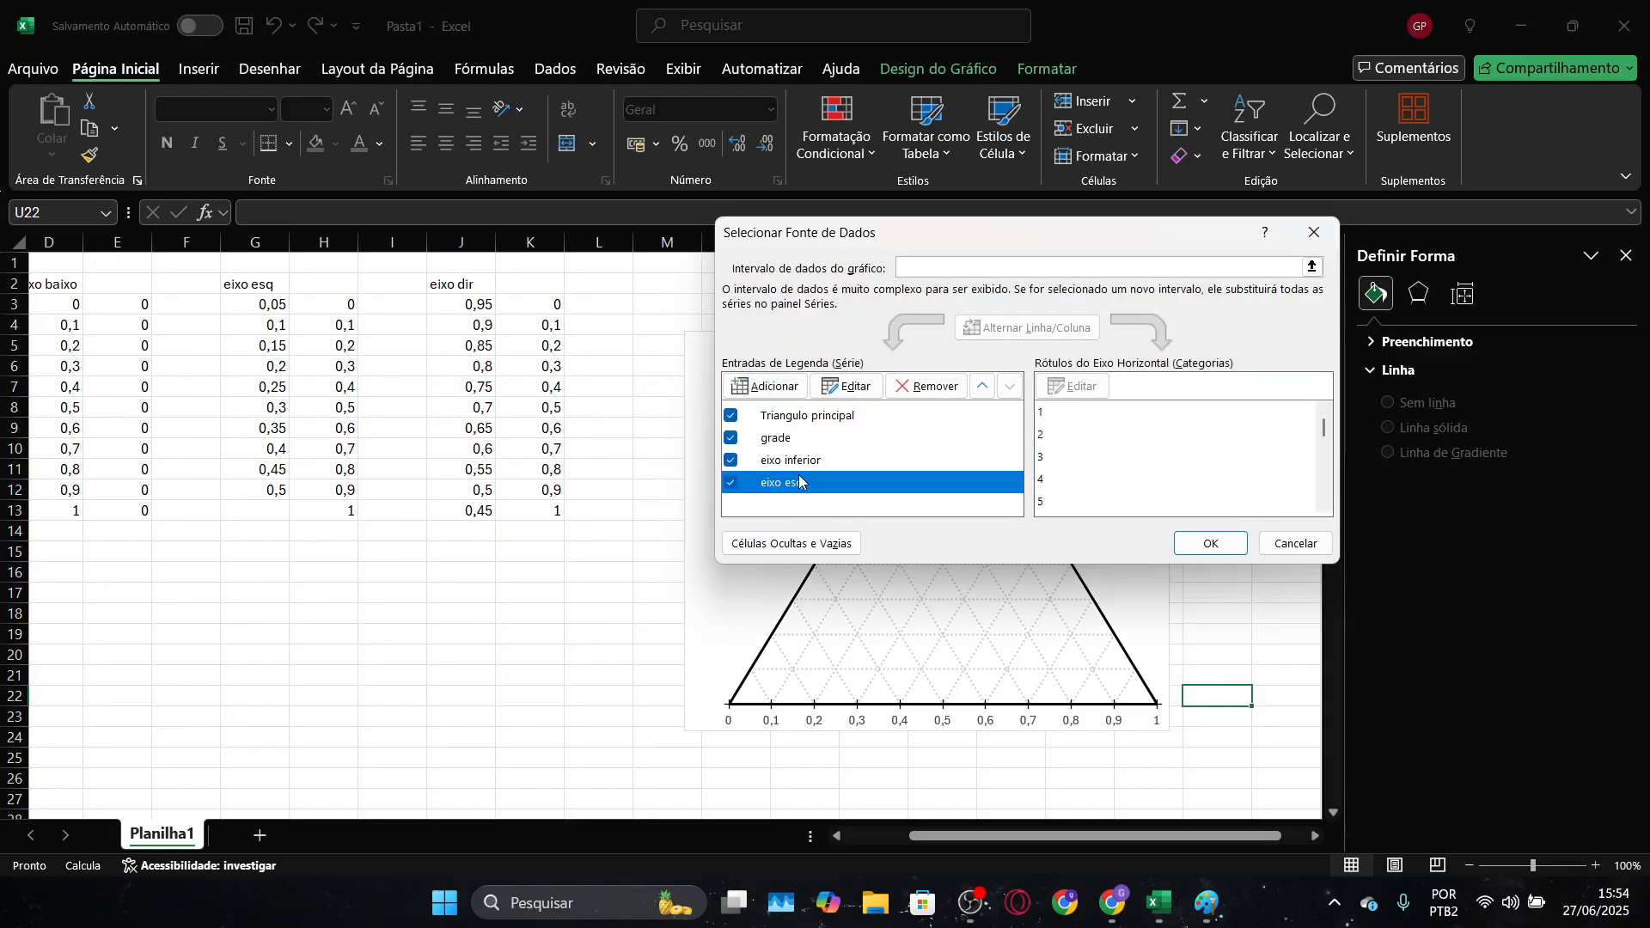
left_click(870, 391)
left_click(1061, 397)
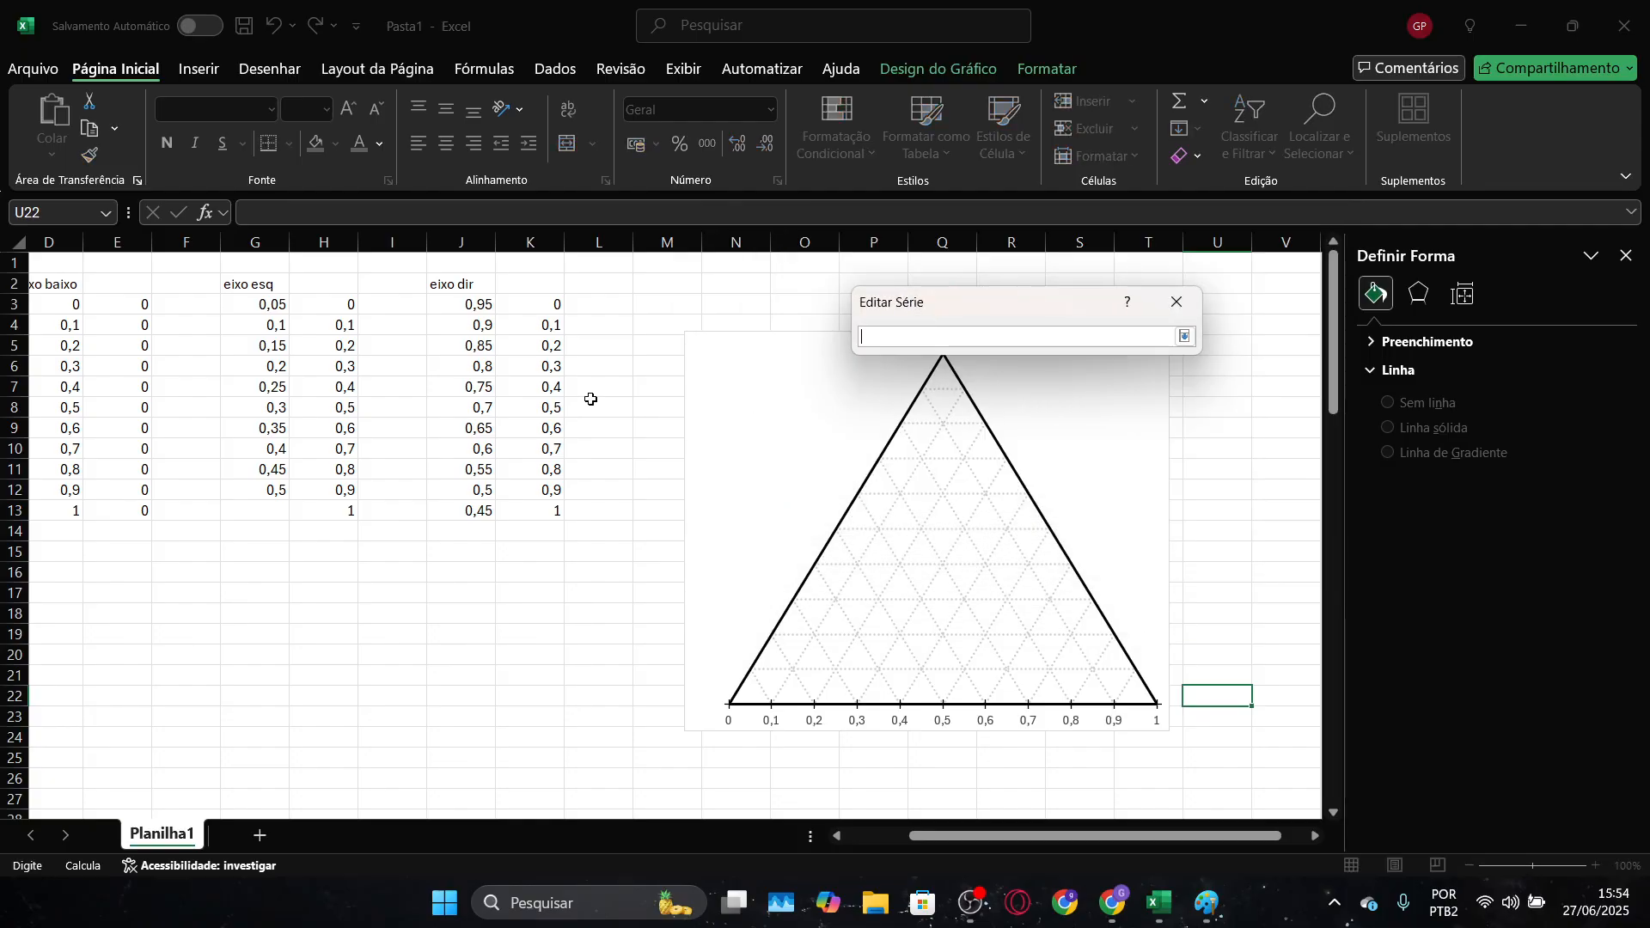
left_click_drag(271, 308, 262, 480)
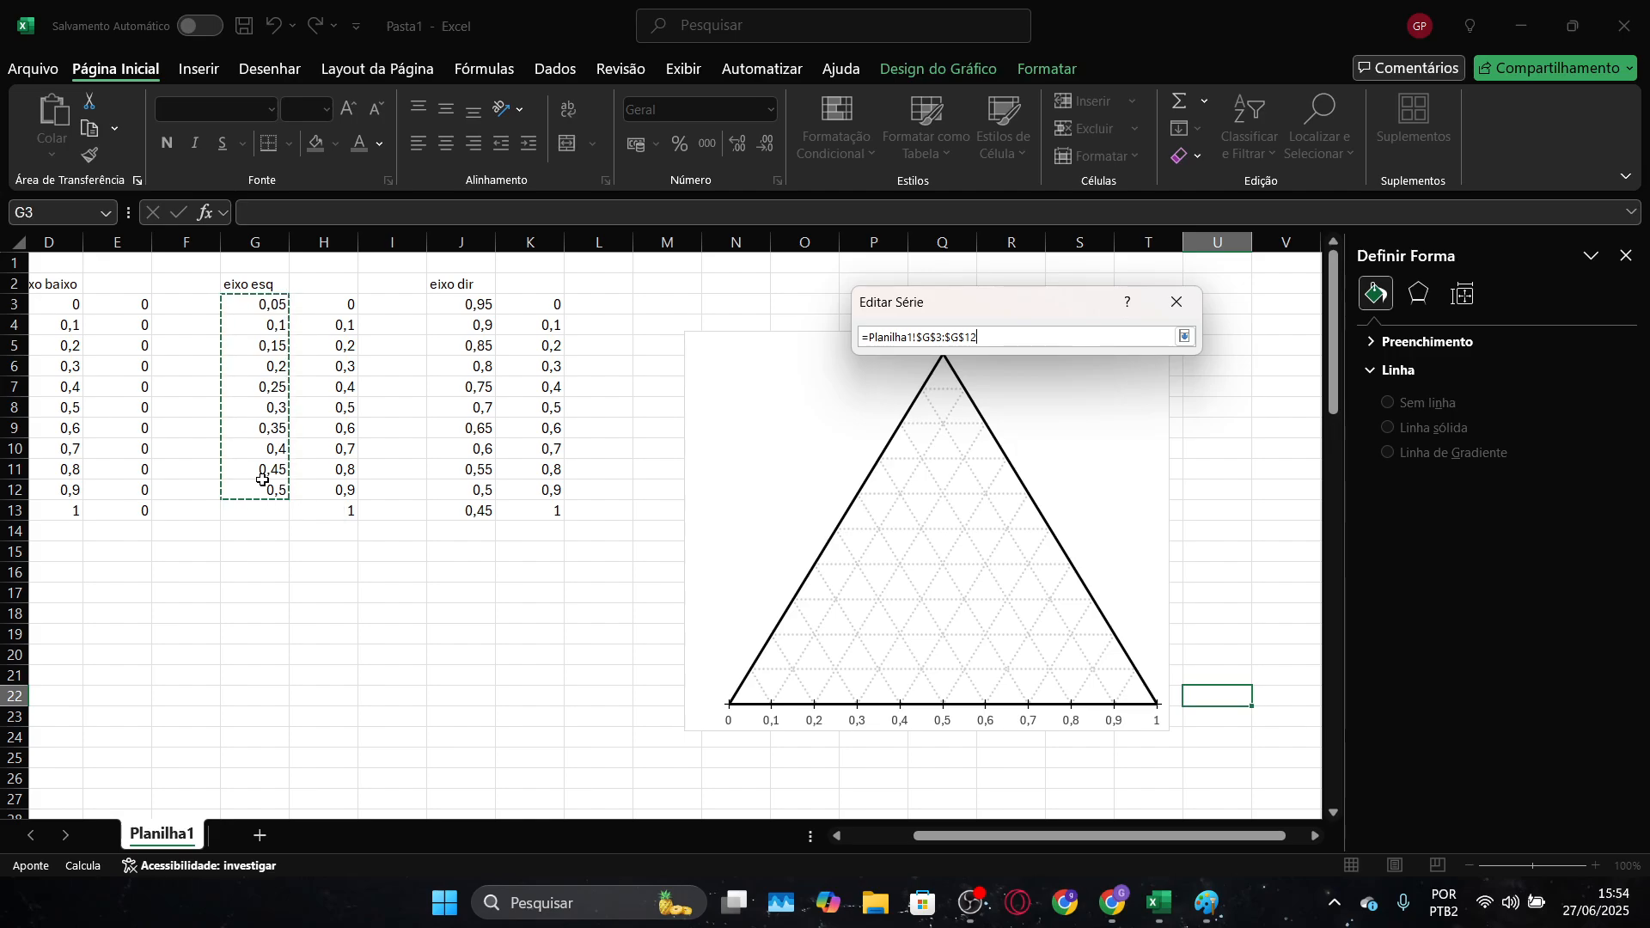
key("Return")
left_click(1153, 481)
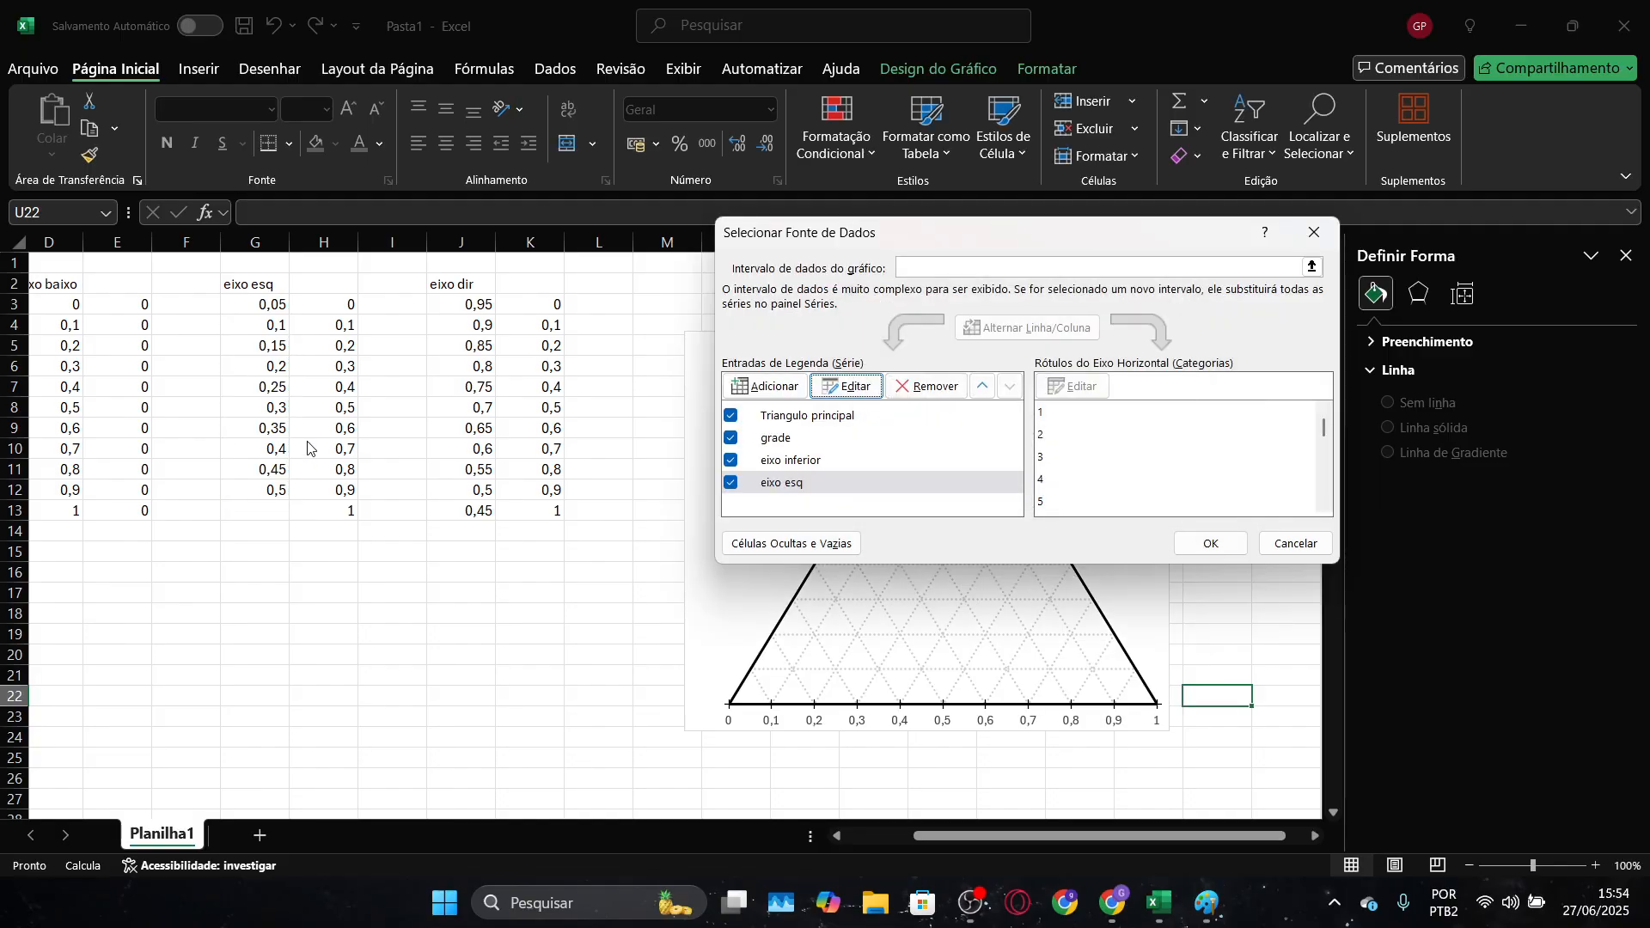
Accept the chart's updated series list and extend the "eixo esq" X values down to 0,55 in G13
left_click(1240, 551)
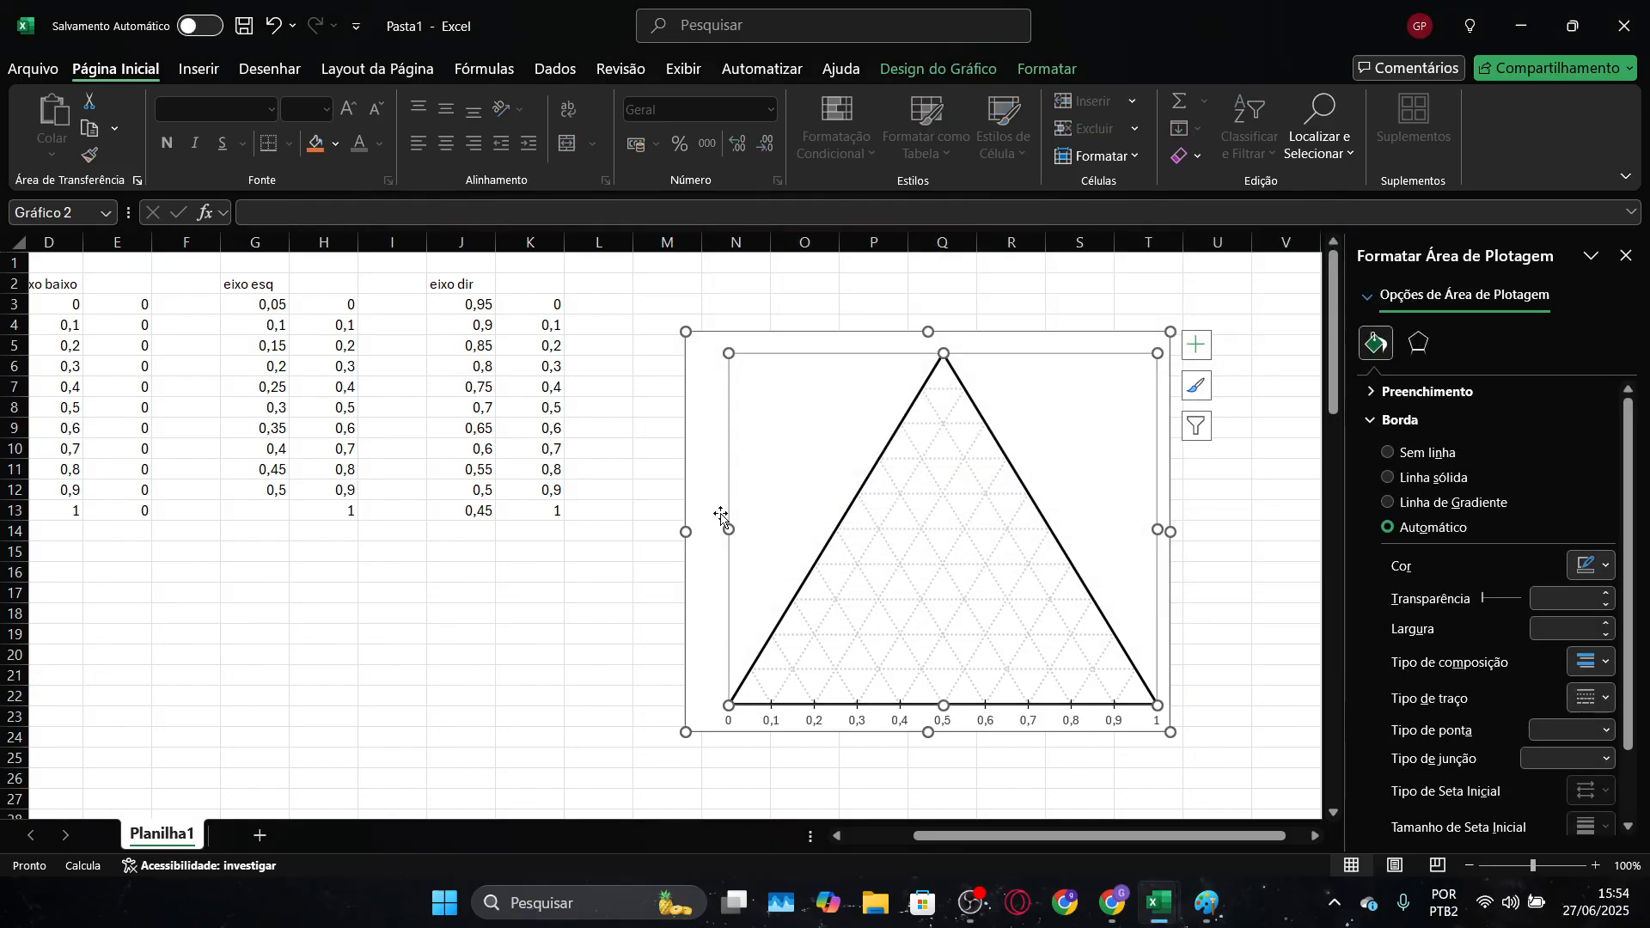
left_click(590, 553)
left_click(275, 490)
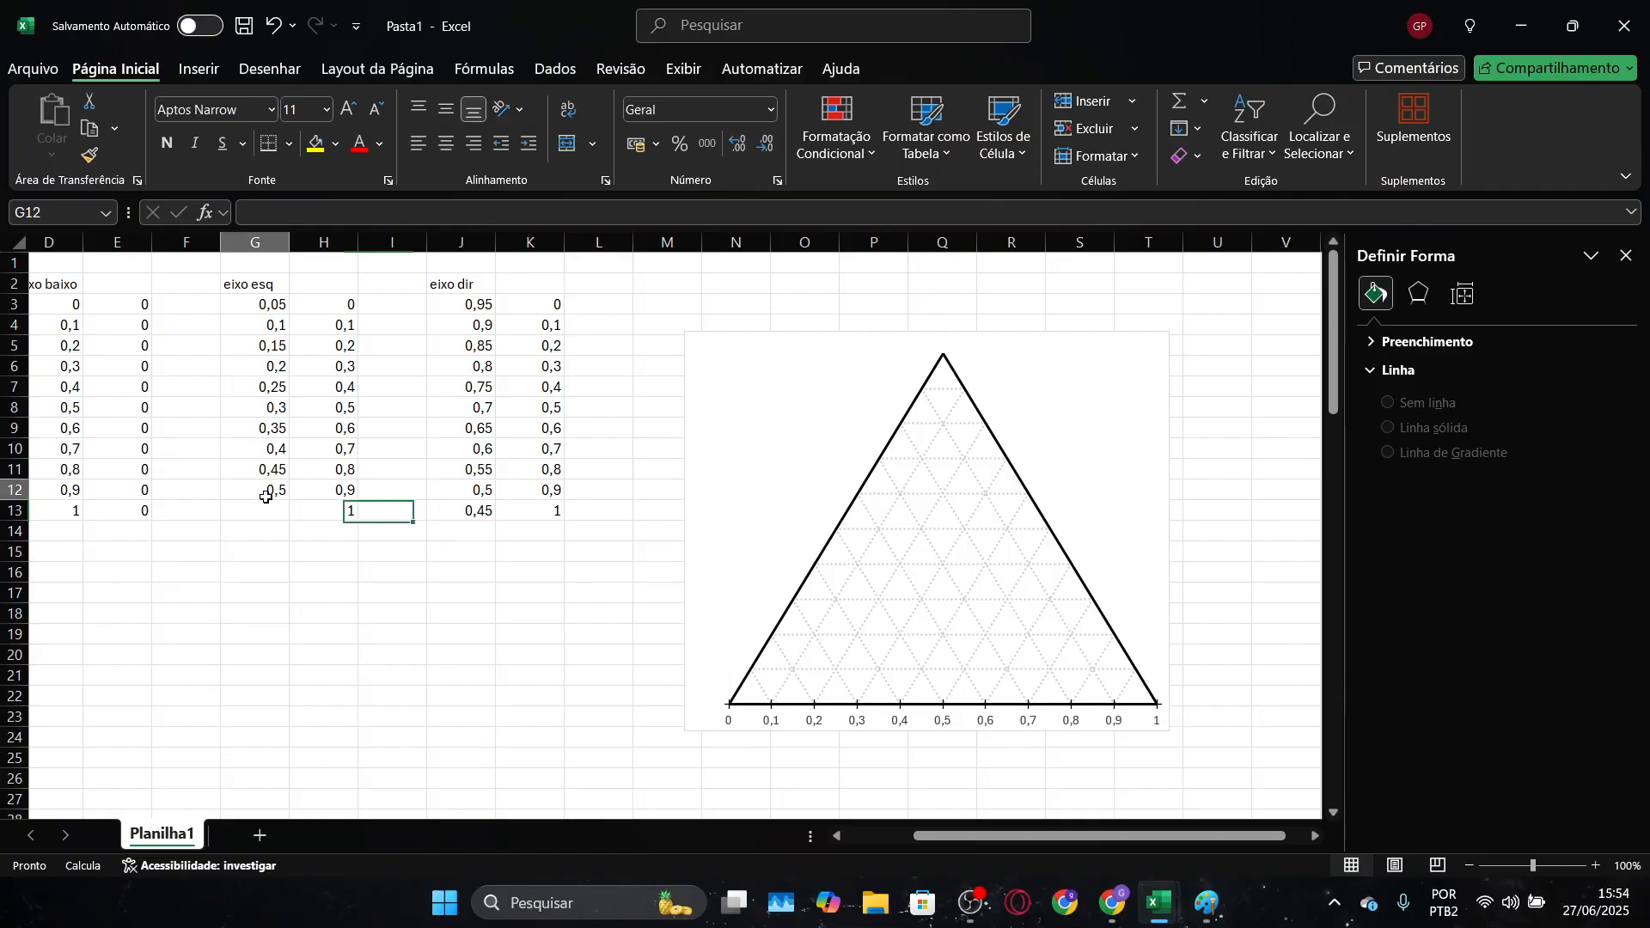
mouse_move(287, 495)
left_mouse_down()
mouse_move(286, 474)
mouse_move(269, 490)
mouse_move(289, 521)
left_mouse_up()
left_click(954, 492)
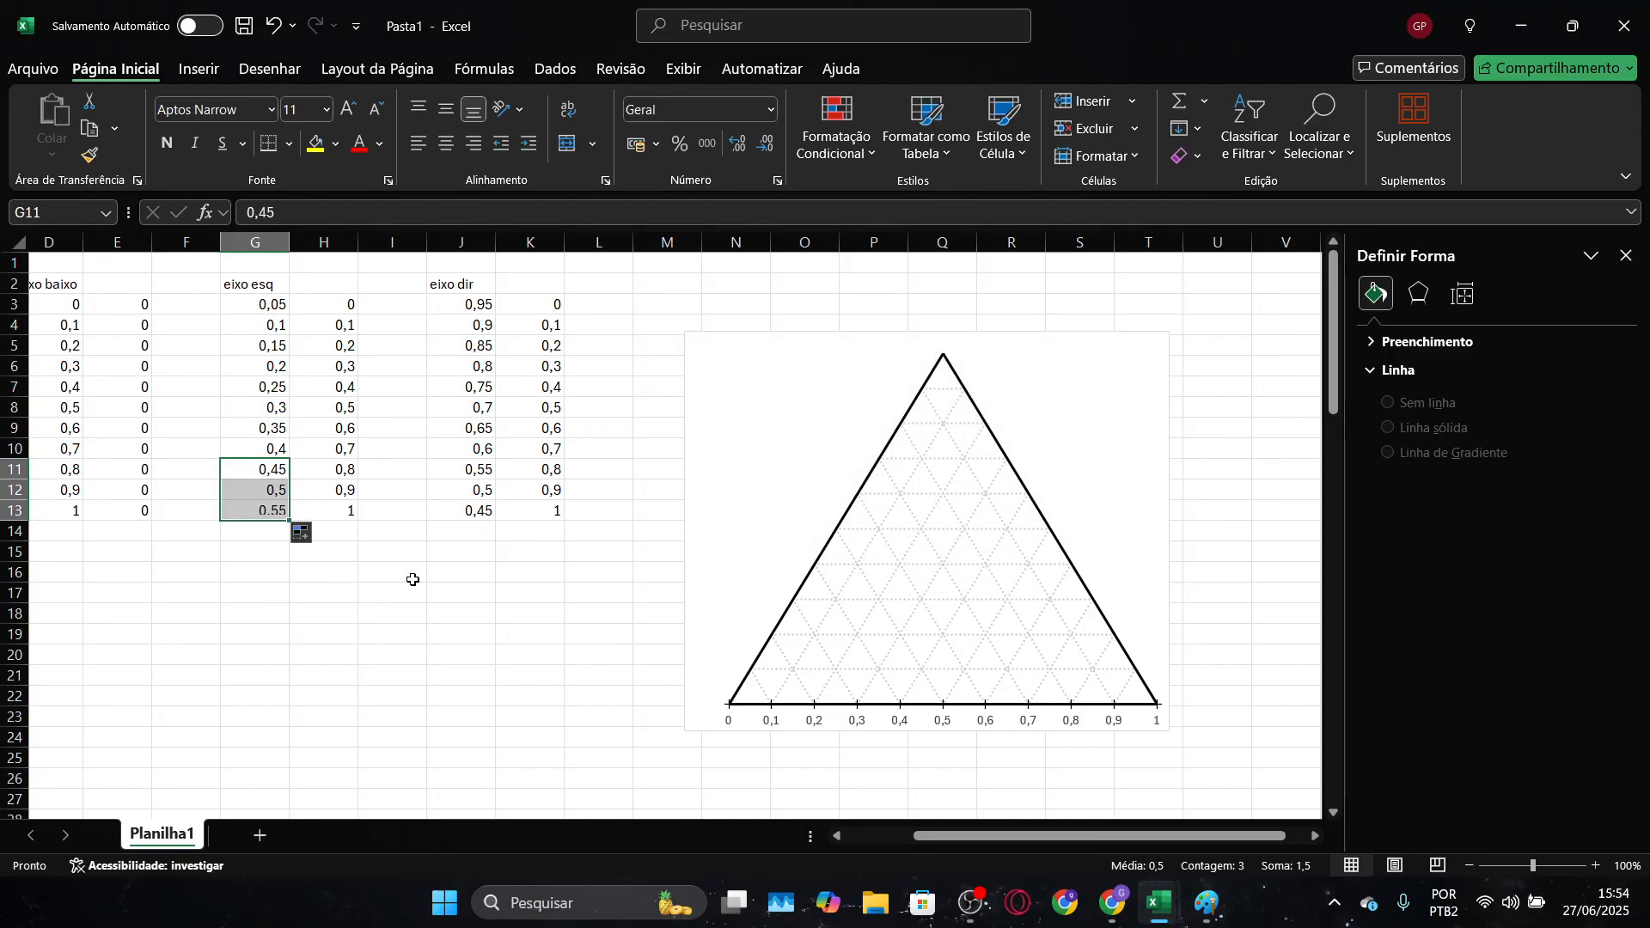
left_click(436, 589)
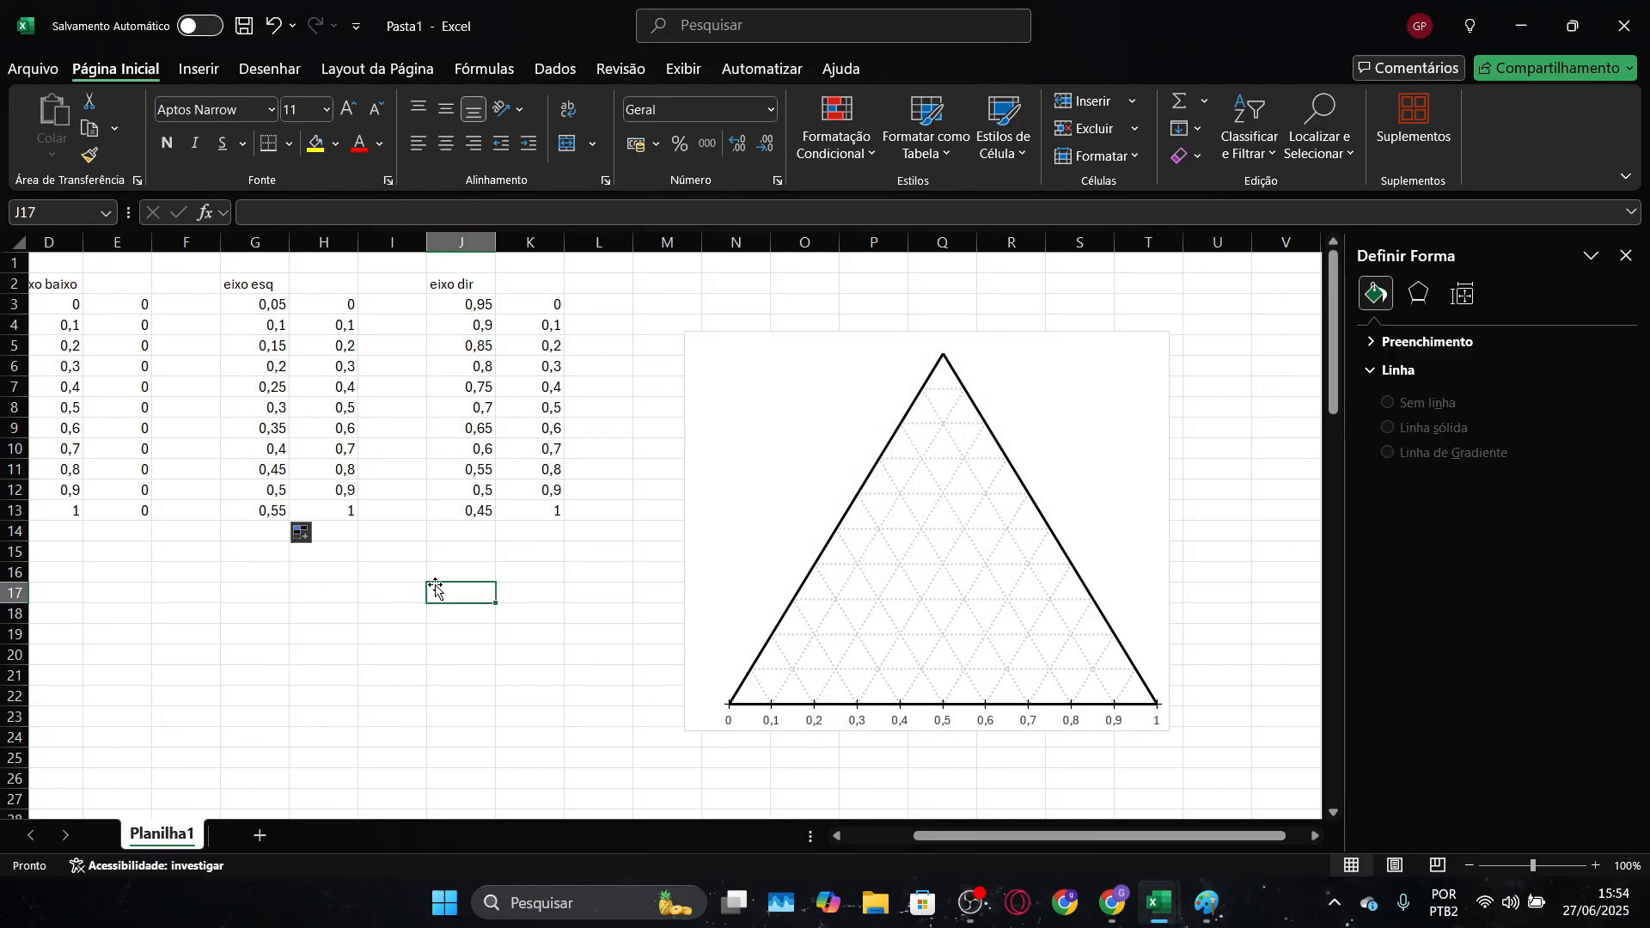
Assign G3:G13 as the X values and H3:H13 as the Y values of the "eixo esq" series
left_click(1017, 435)
right_click(1018, 434)
left_click(1083, 576)
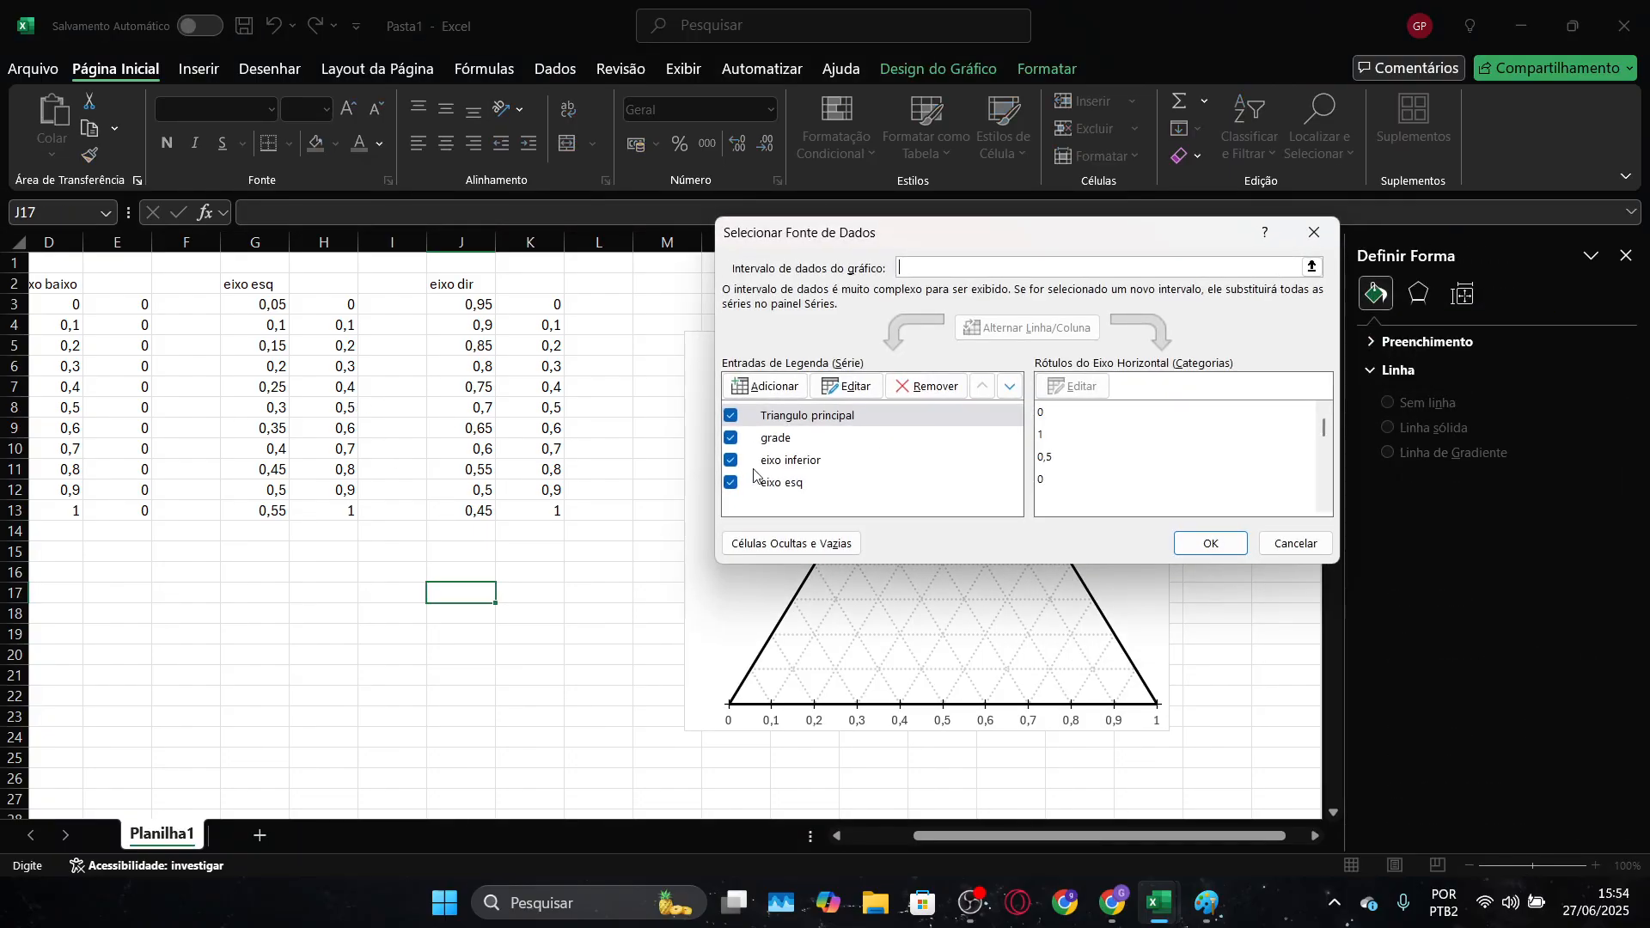
left_click(796, 482)
left_click(846, 386)
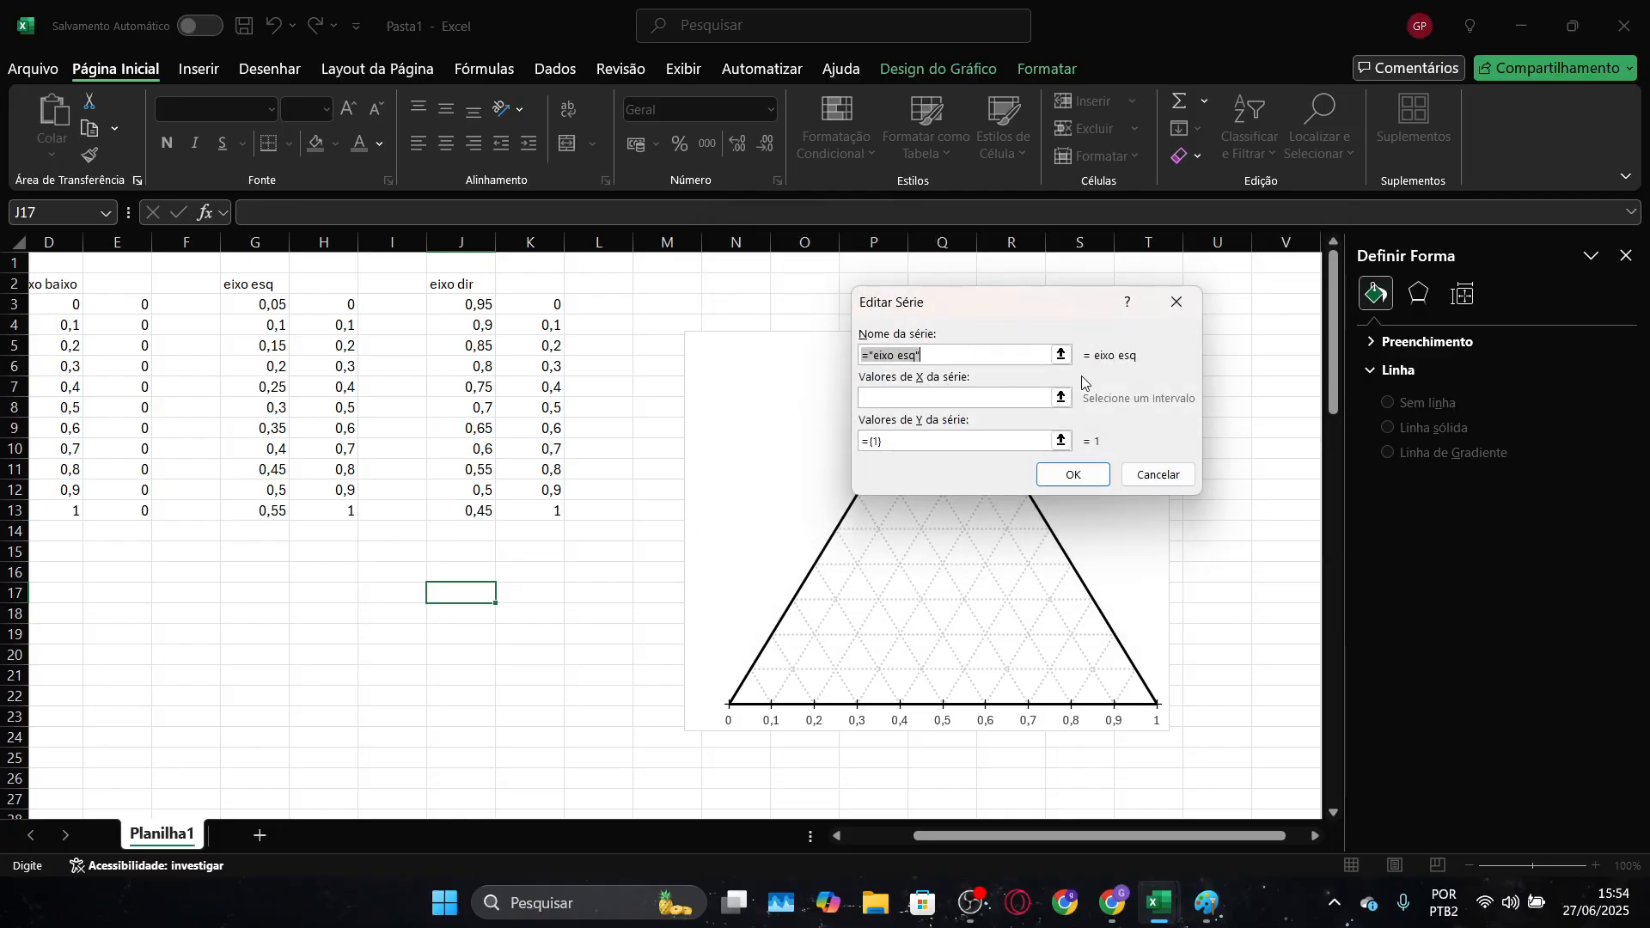
left_click(1061, 397)
left_click_drag(245, 305, 256, 510)
left_click(1184, 337)
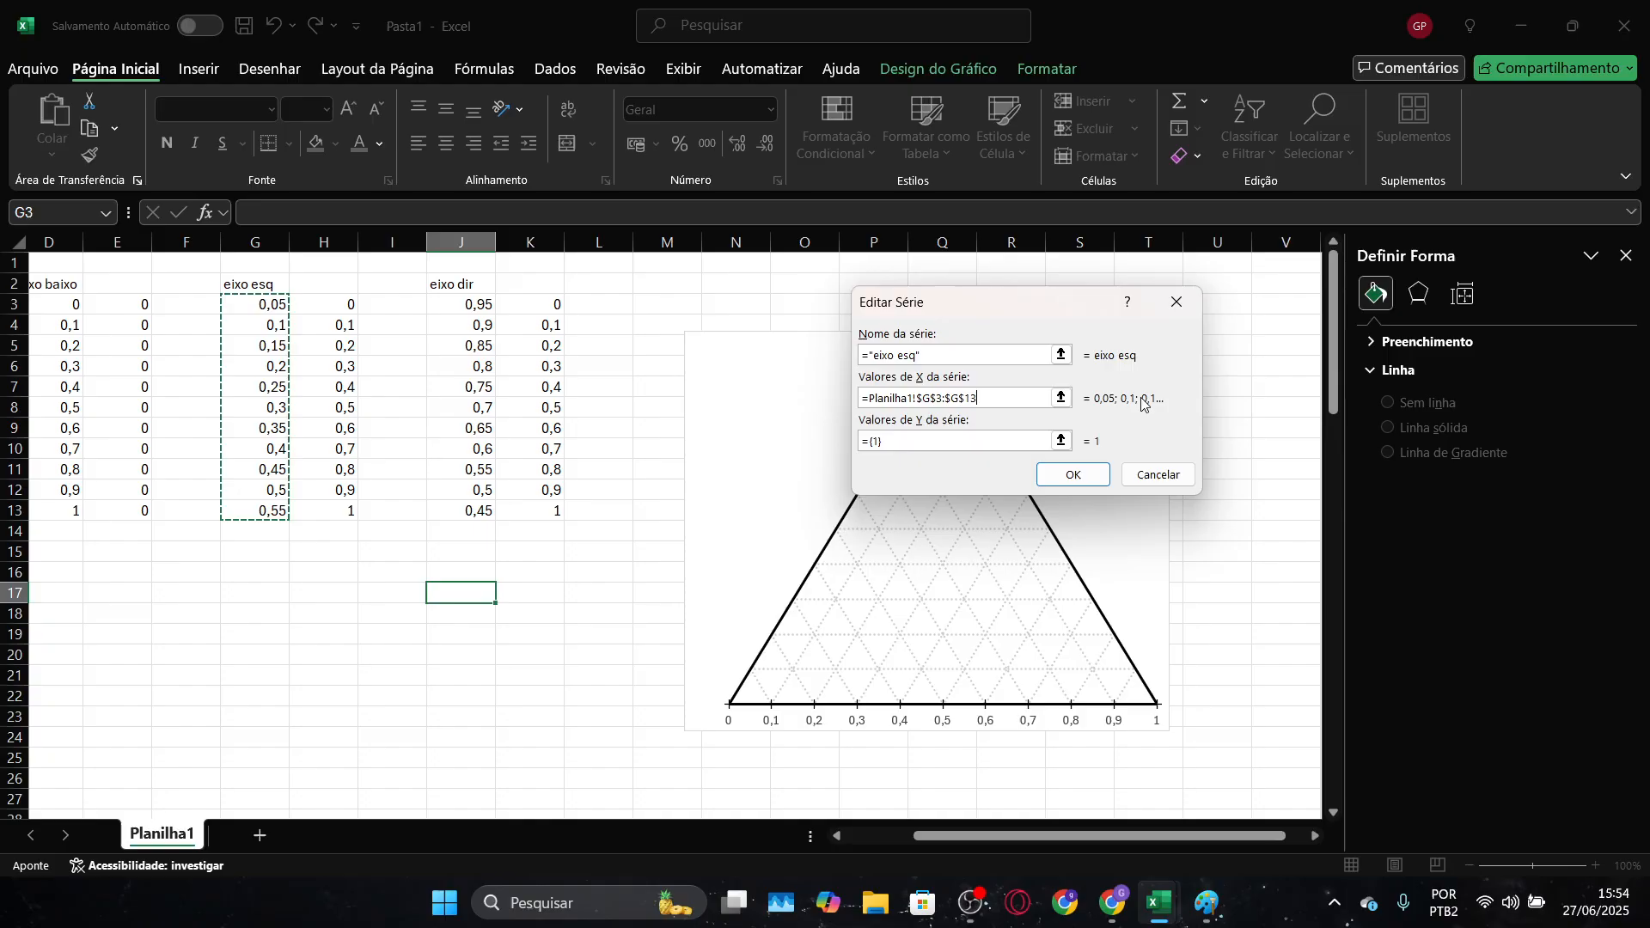
left_click(1061, 441)
left_click_drag(344, 305, 343, 516)
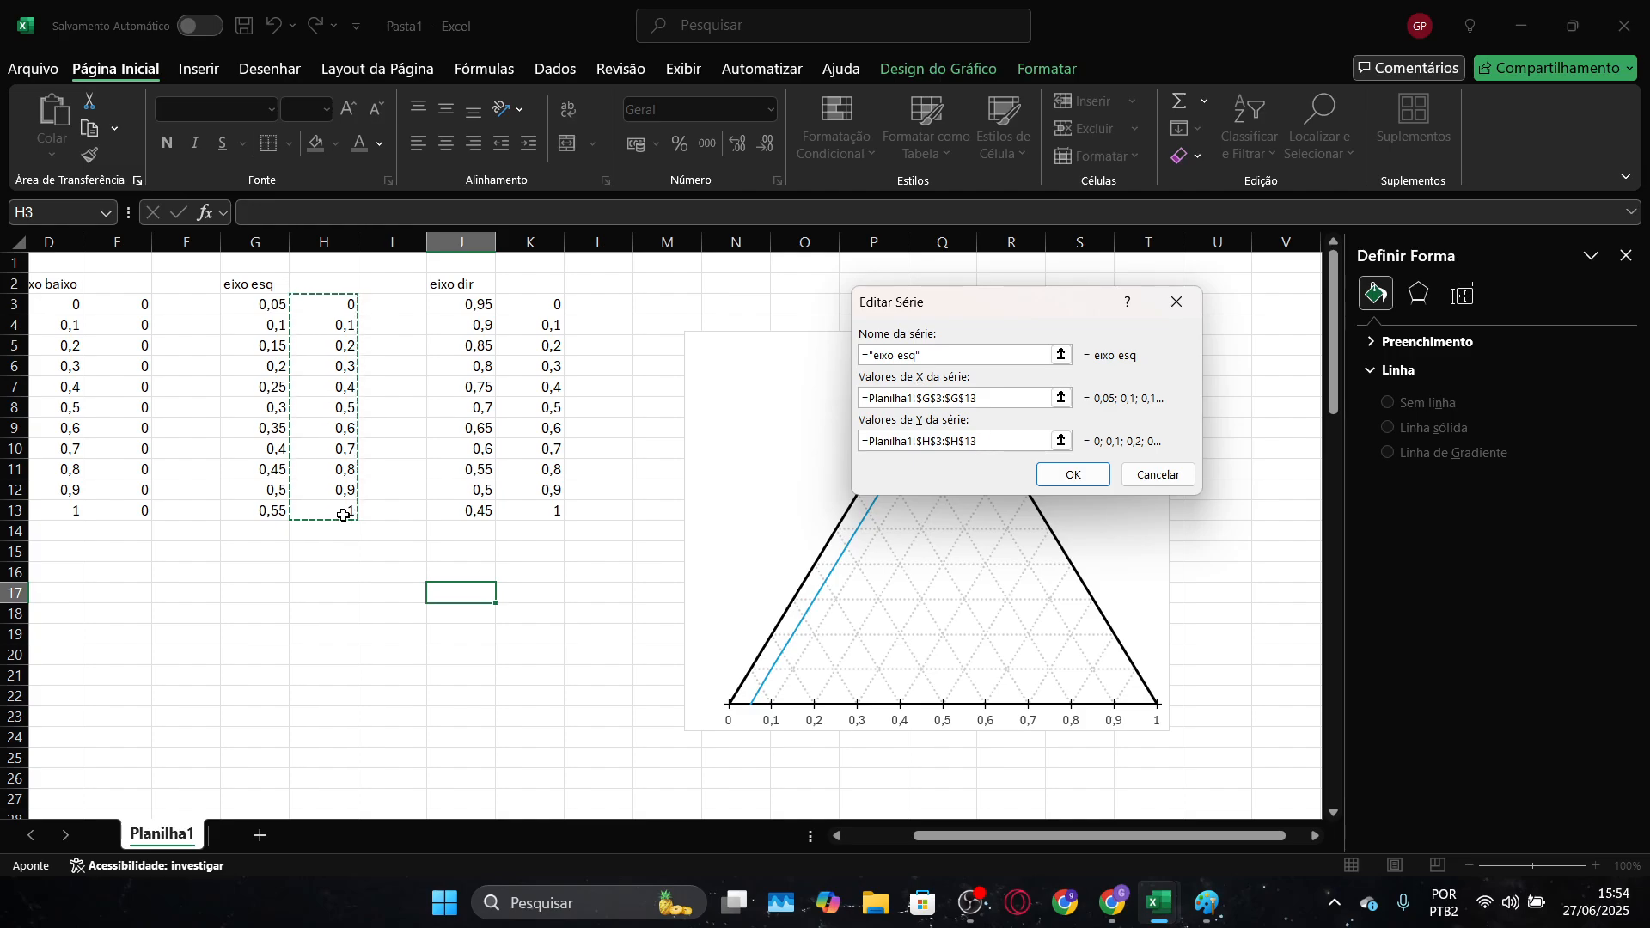
left_click(1063, 476)
left_click(1208, 545)
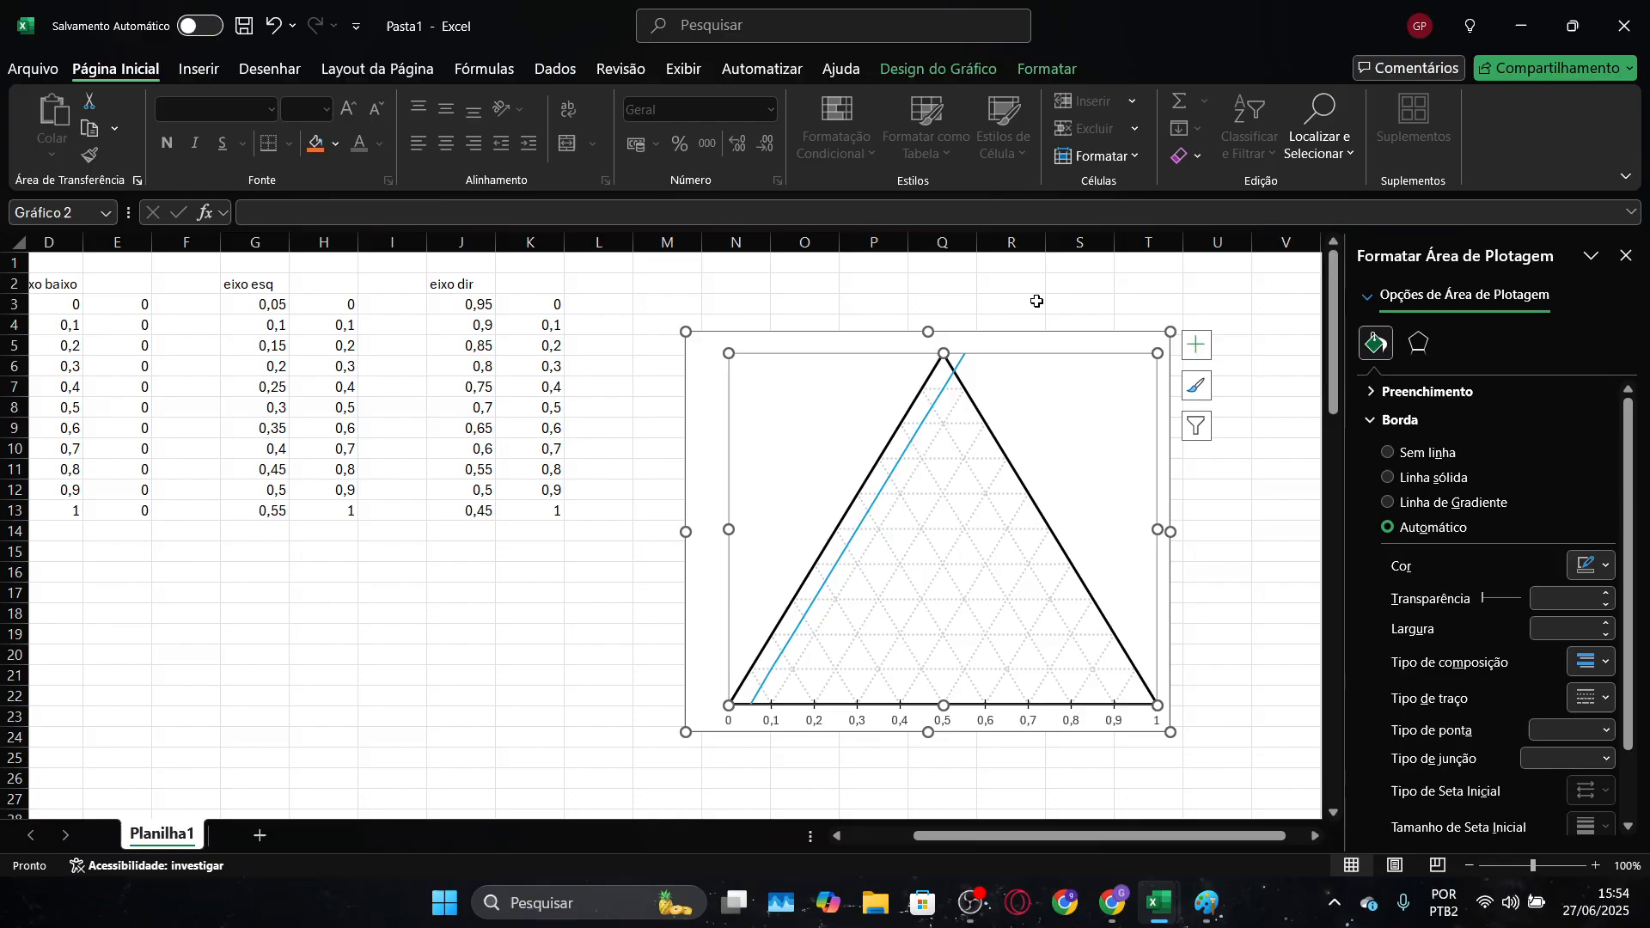
Set G3 to 0 and G4 to 0,05, and fill the "eixo esq" X values in that increment down to G13
left_click(268, 302)
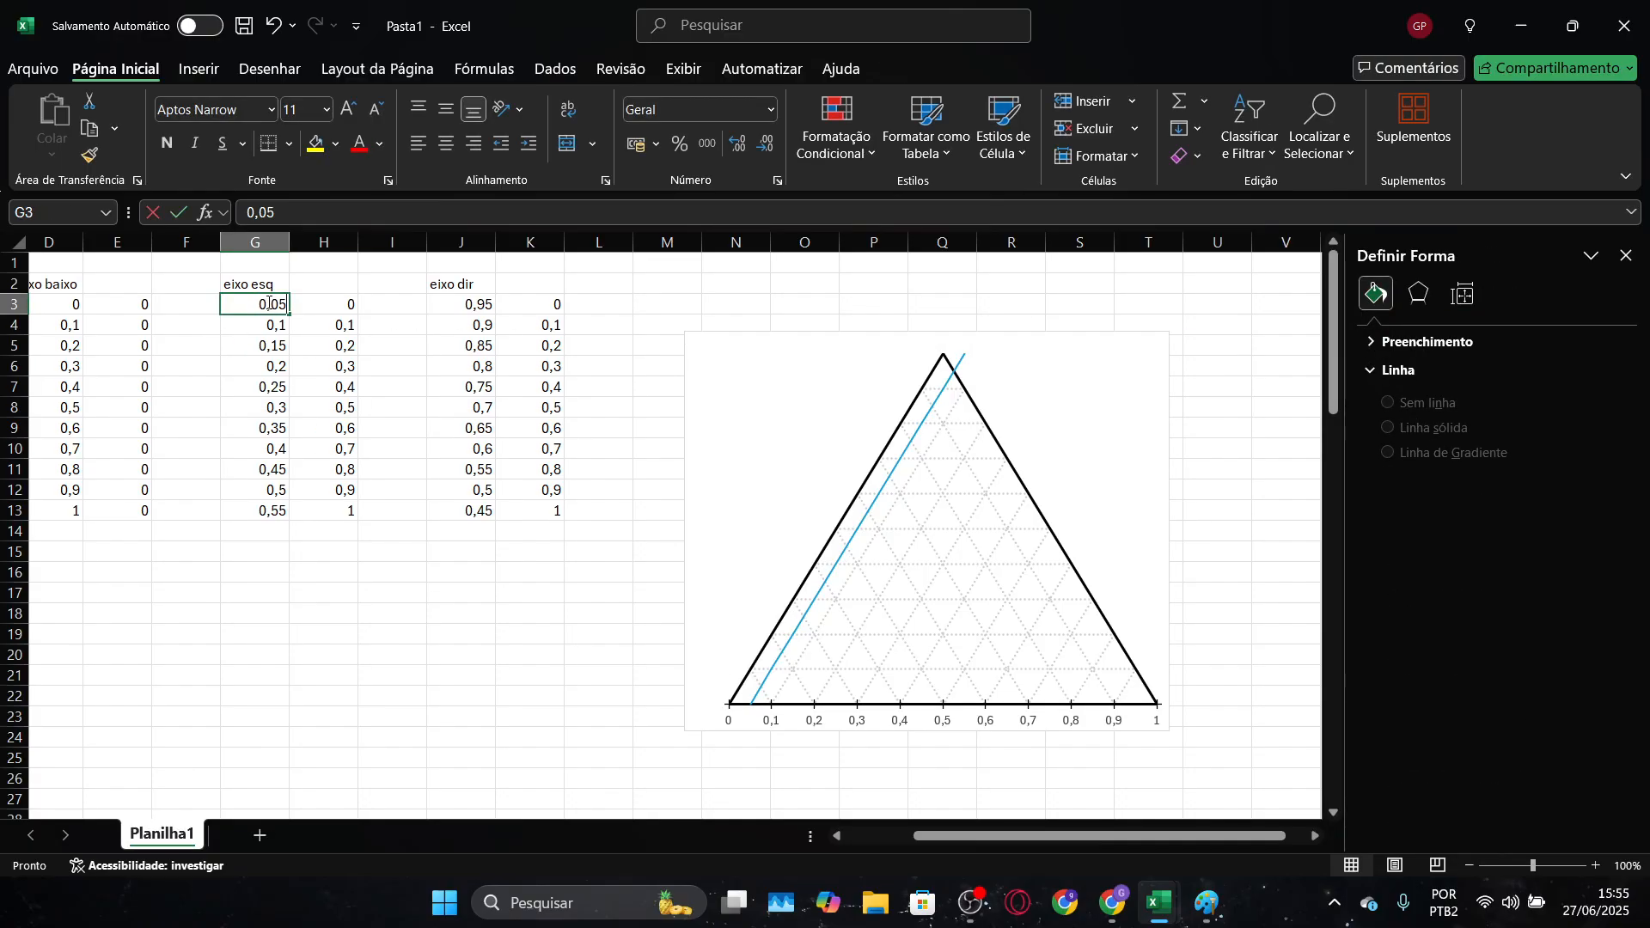
type("0")
key("Return")
type("0,05")
key("Return")
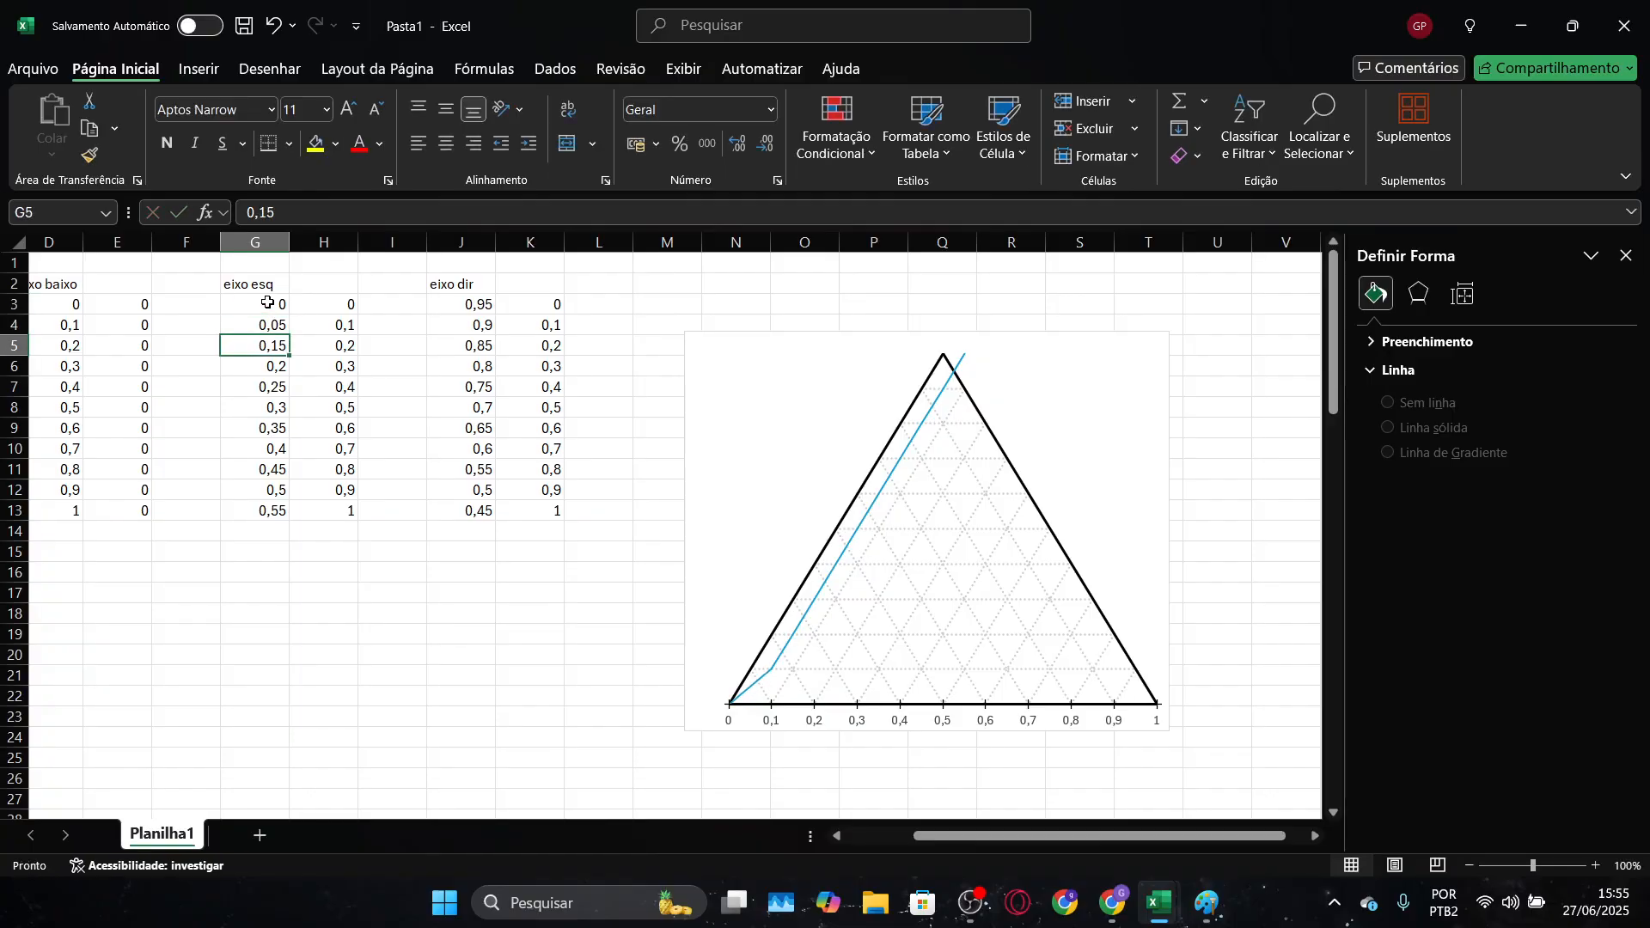
left_click_drag(287, 307, 294, 514)
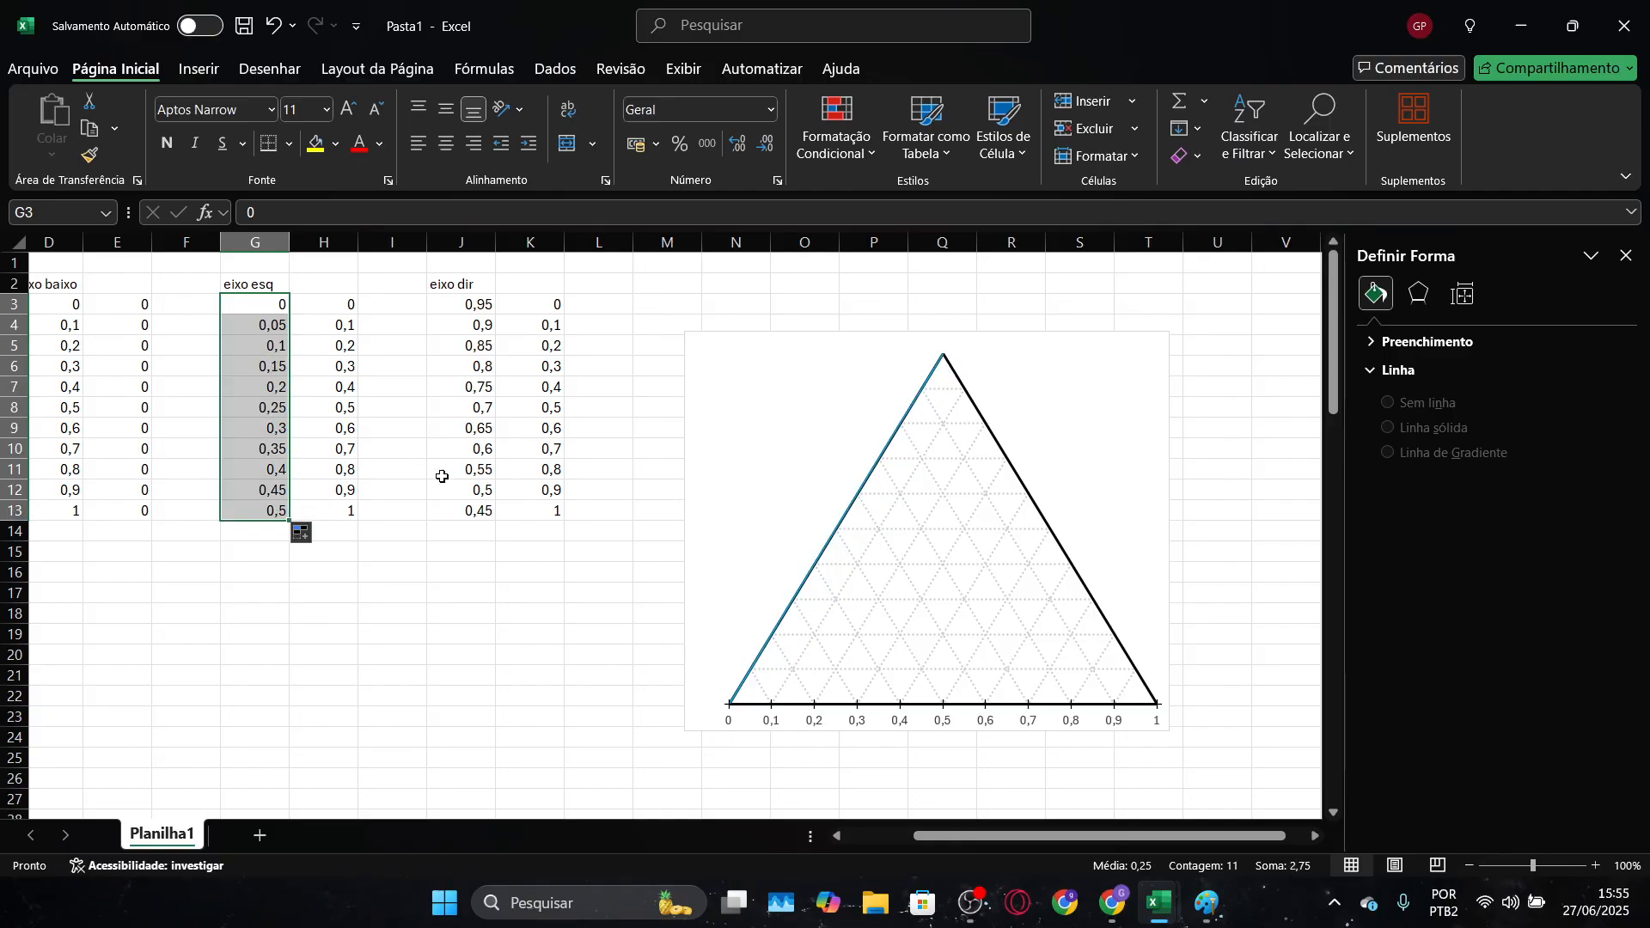
Set the "eixo esq" series on the triangle's left side to have no connecting line and open its marker settings
left_click(819, 593)
left_click(825, 550)
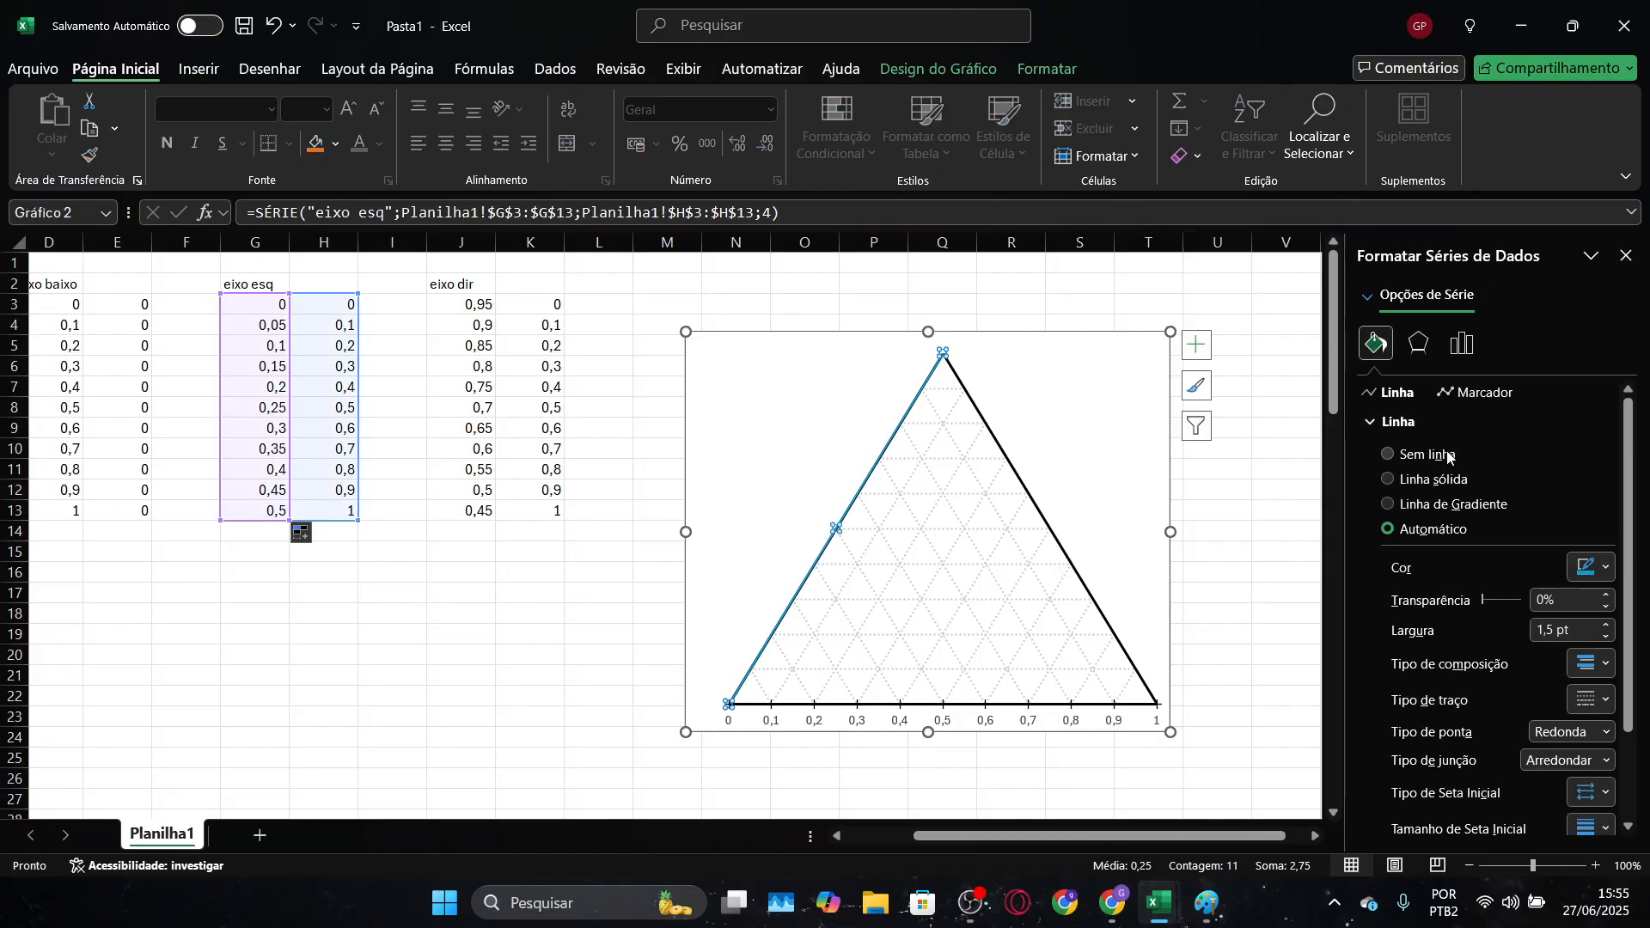
left_click(1484, 393)
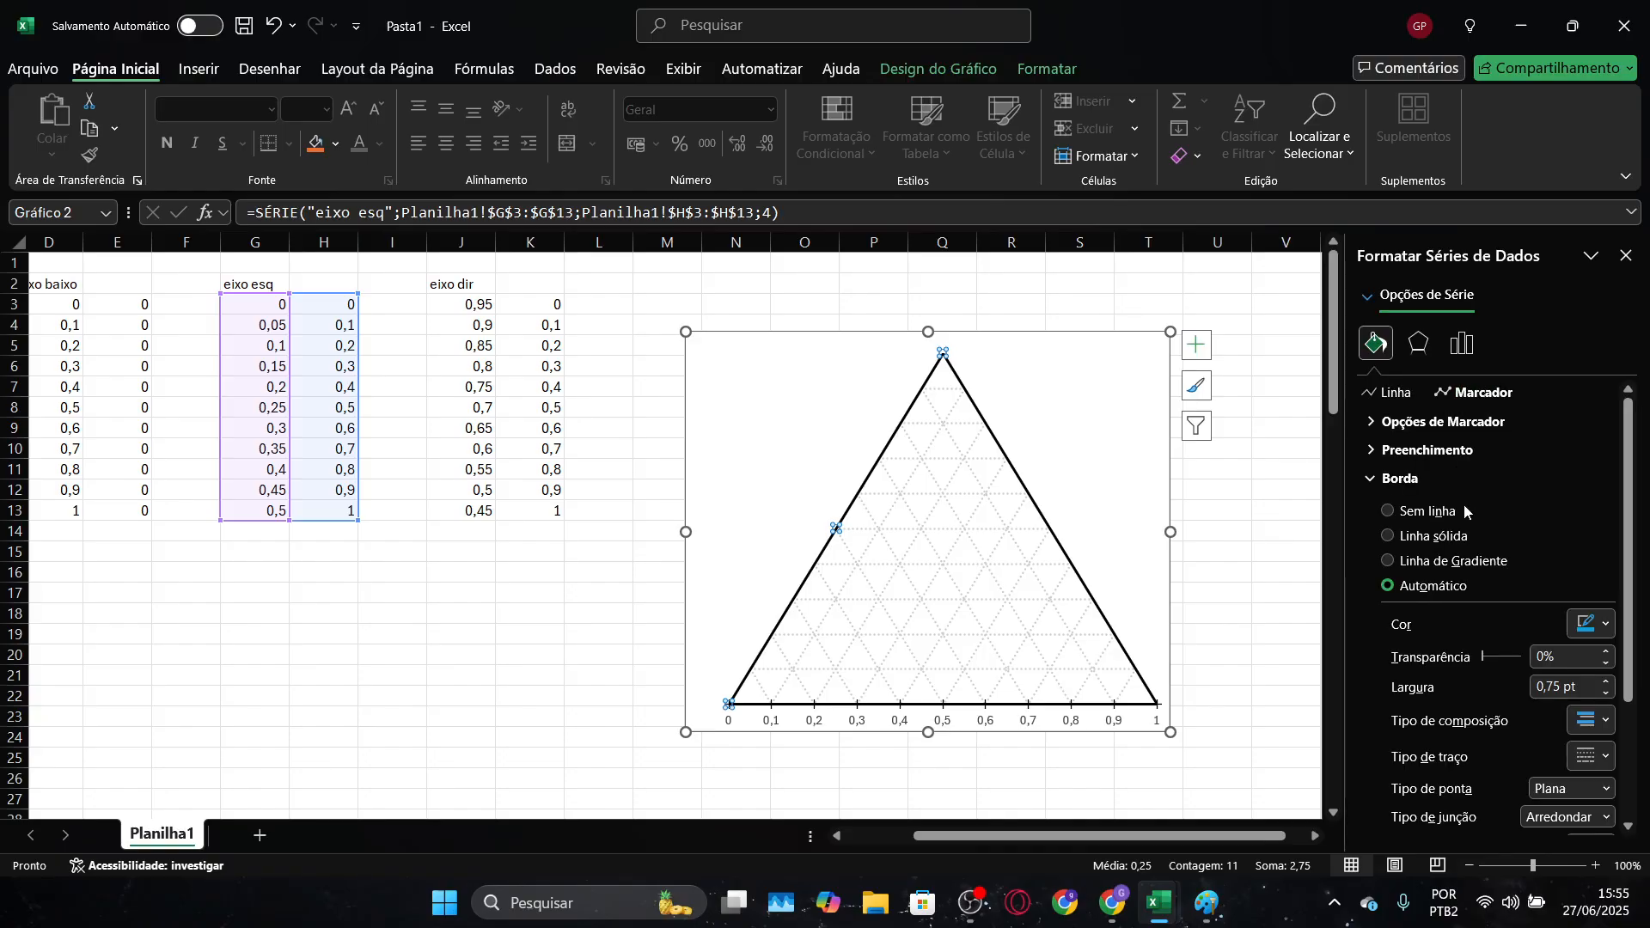
Give the "eixo esq" series built-in dash markers of size 6 with a solid black border
left_click(1427, 422)
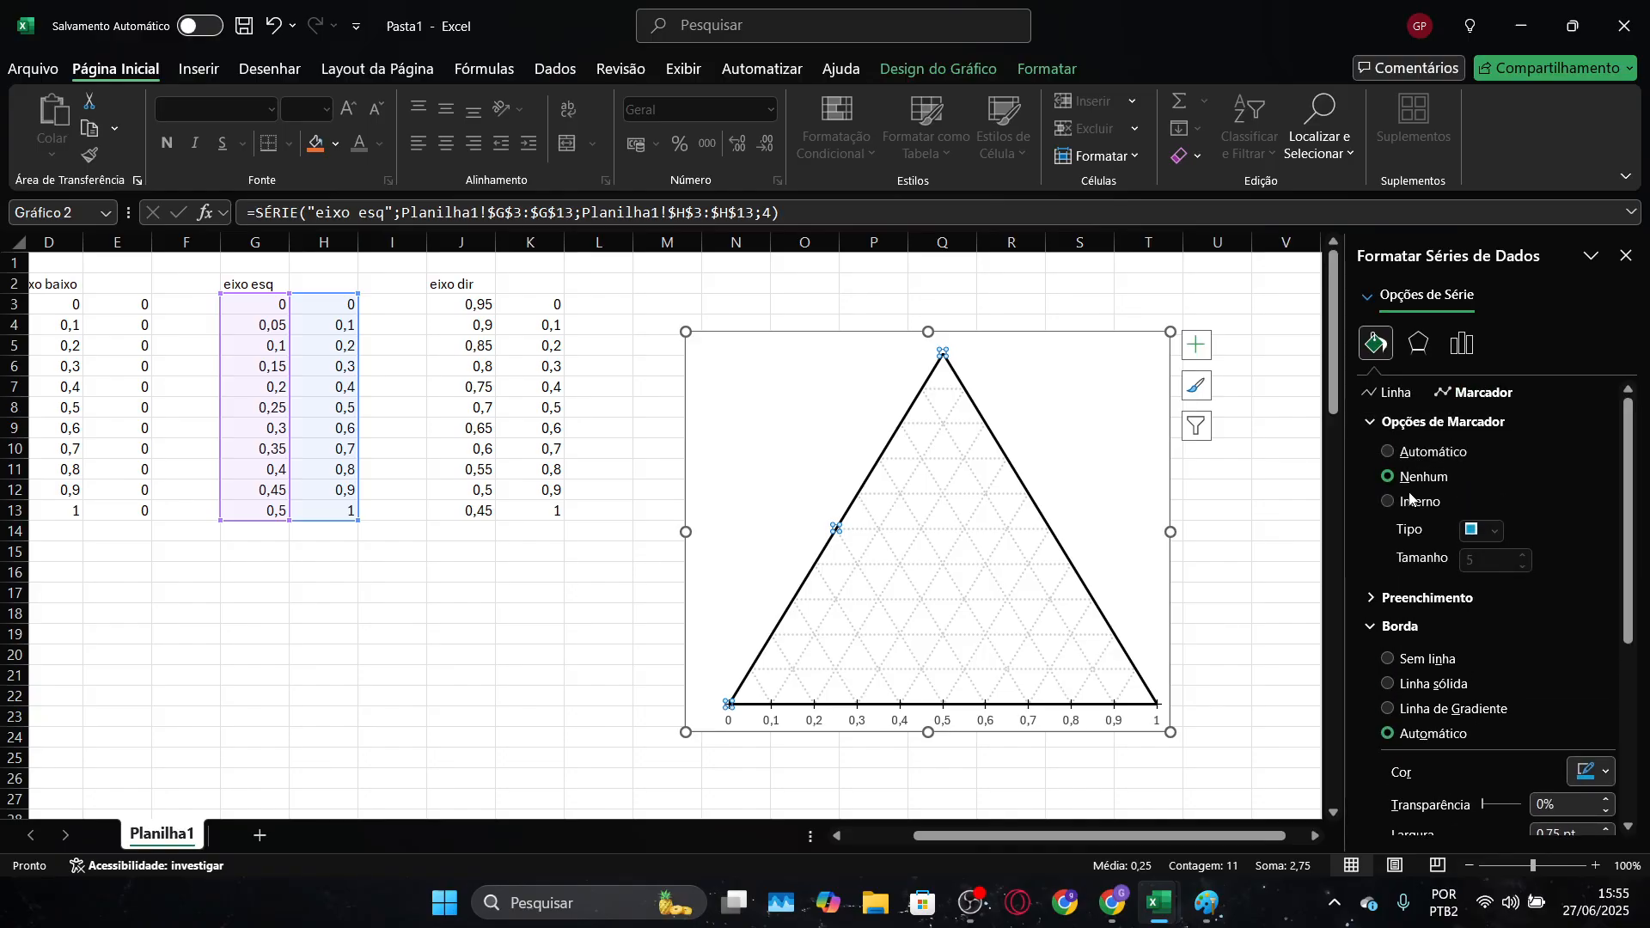
left_click(1408, 503)
left_click(1489, 532)
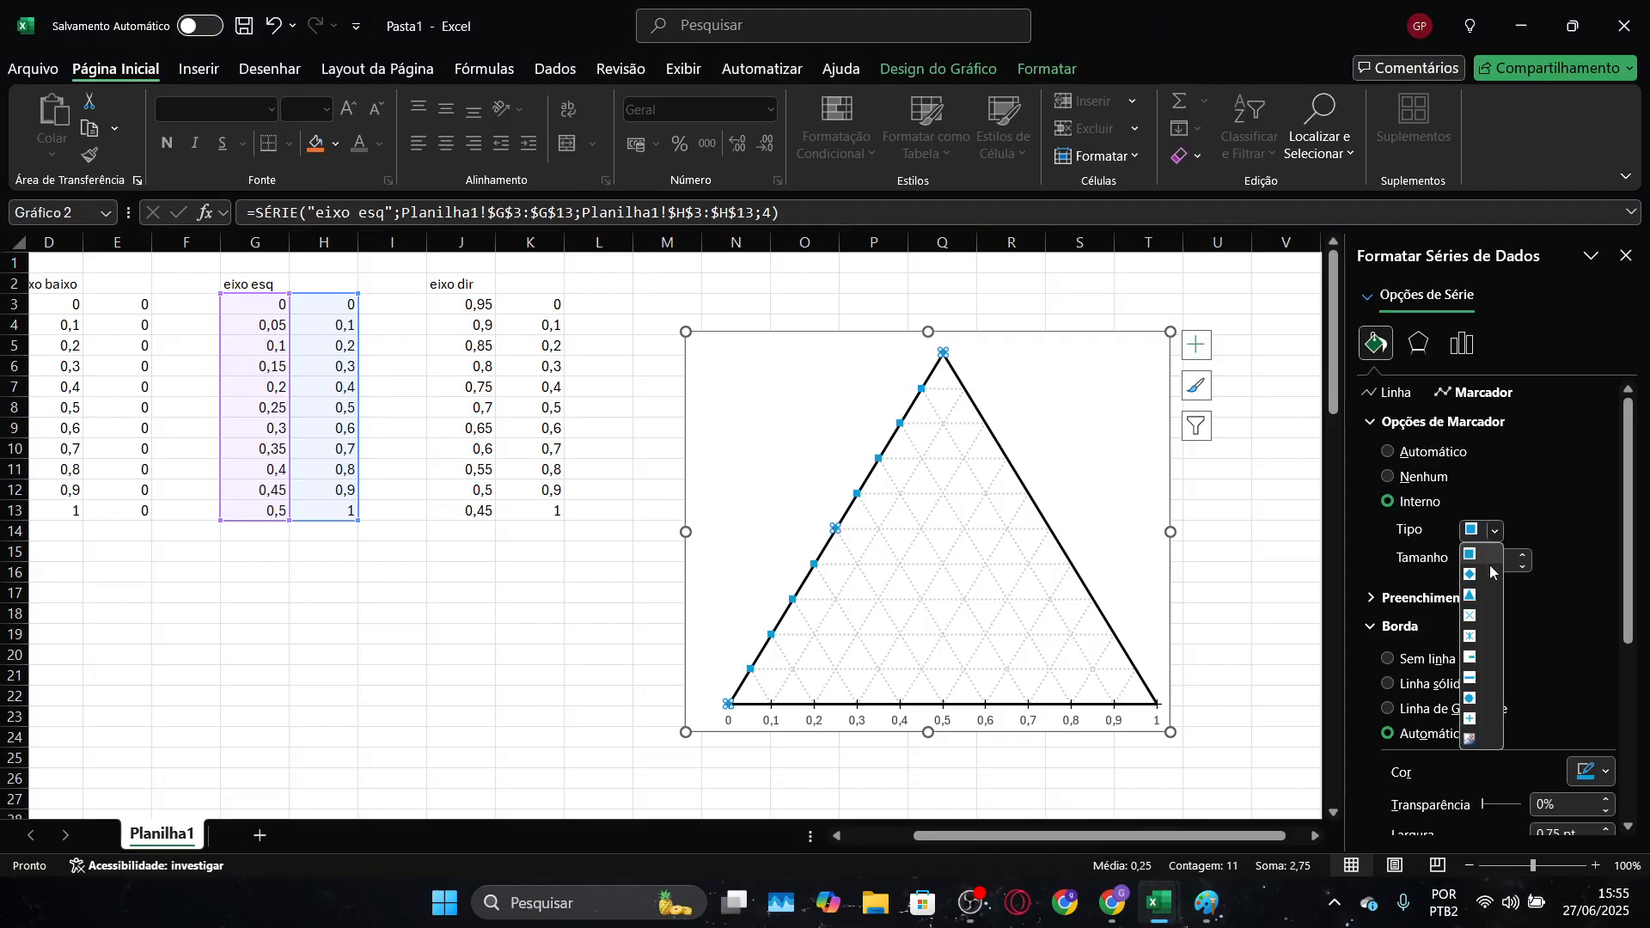
left_click(1469, 680)
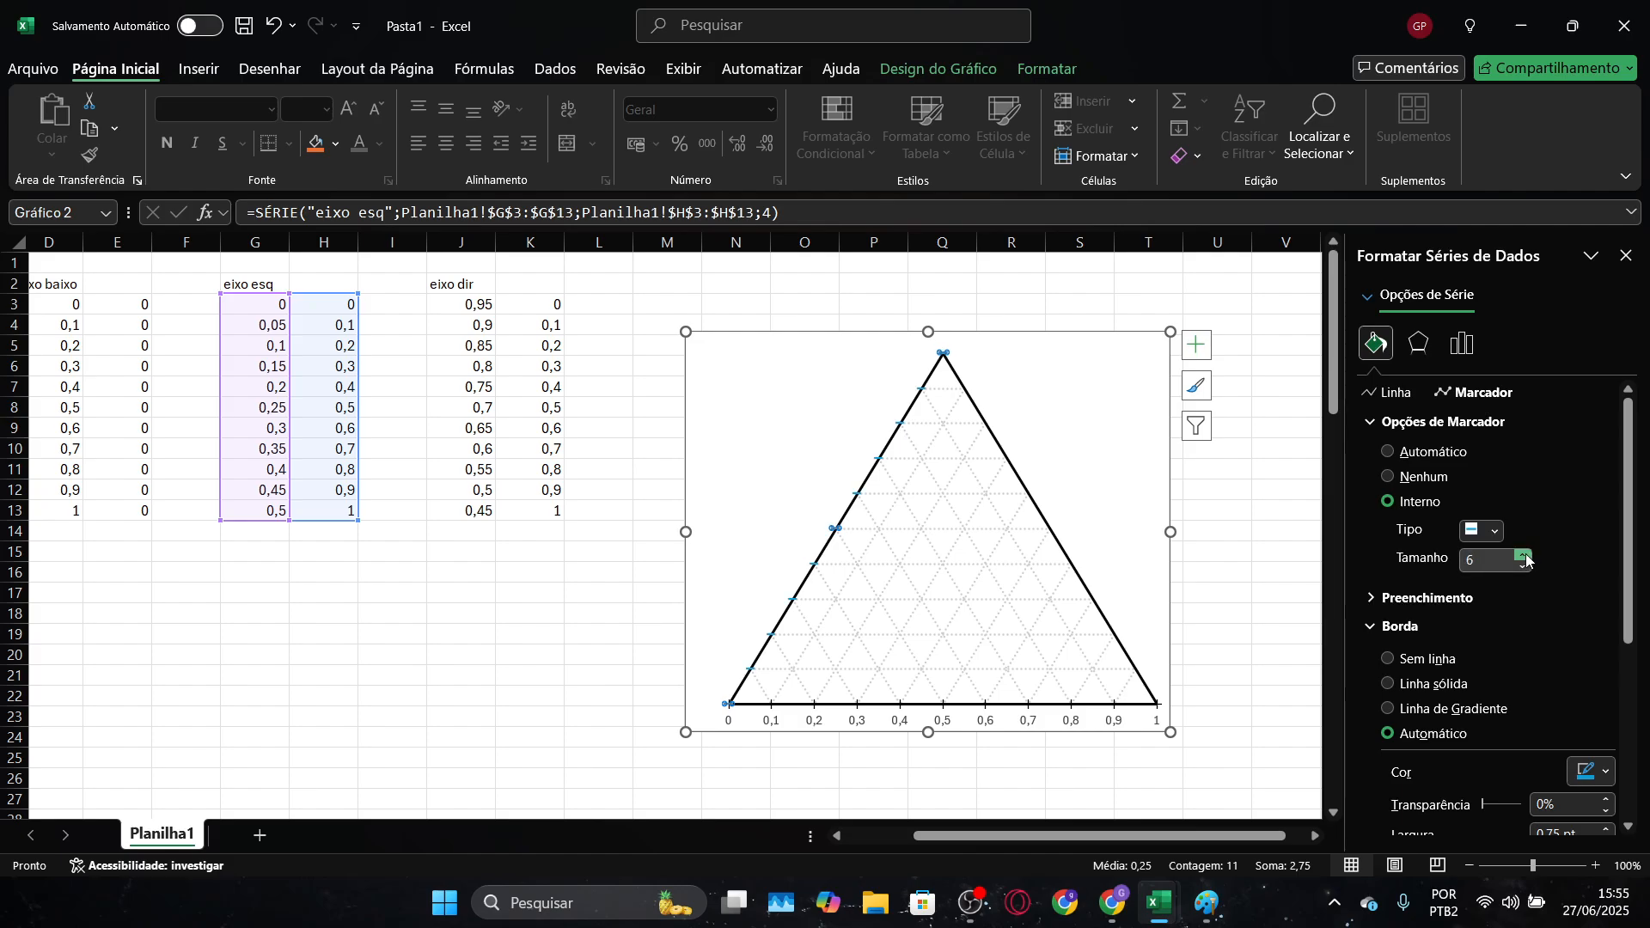
scroll(1496, 618, "down", 1)
left_click(1593, 720)
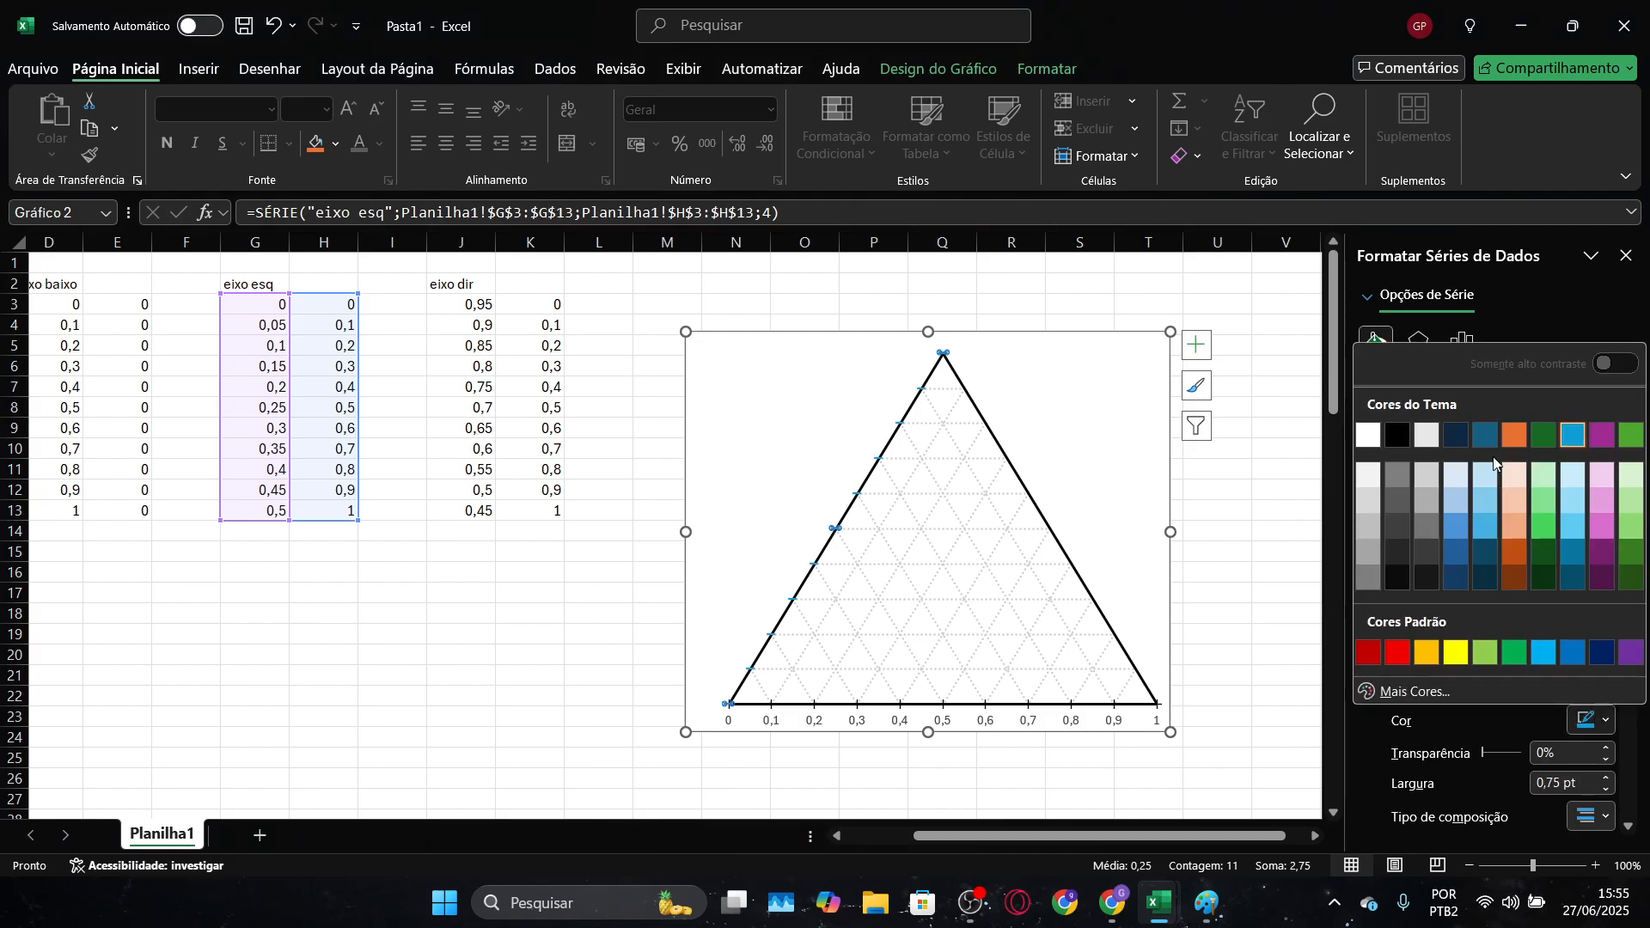
left_click(1400, 435)
scroll(1574, 563, "down", 3)
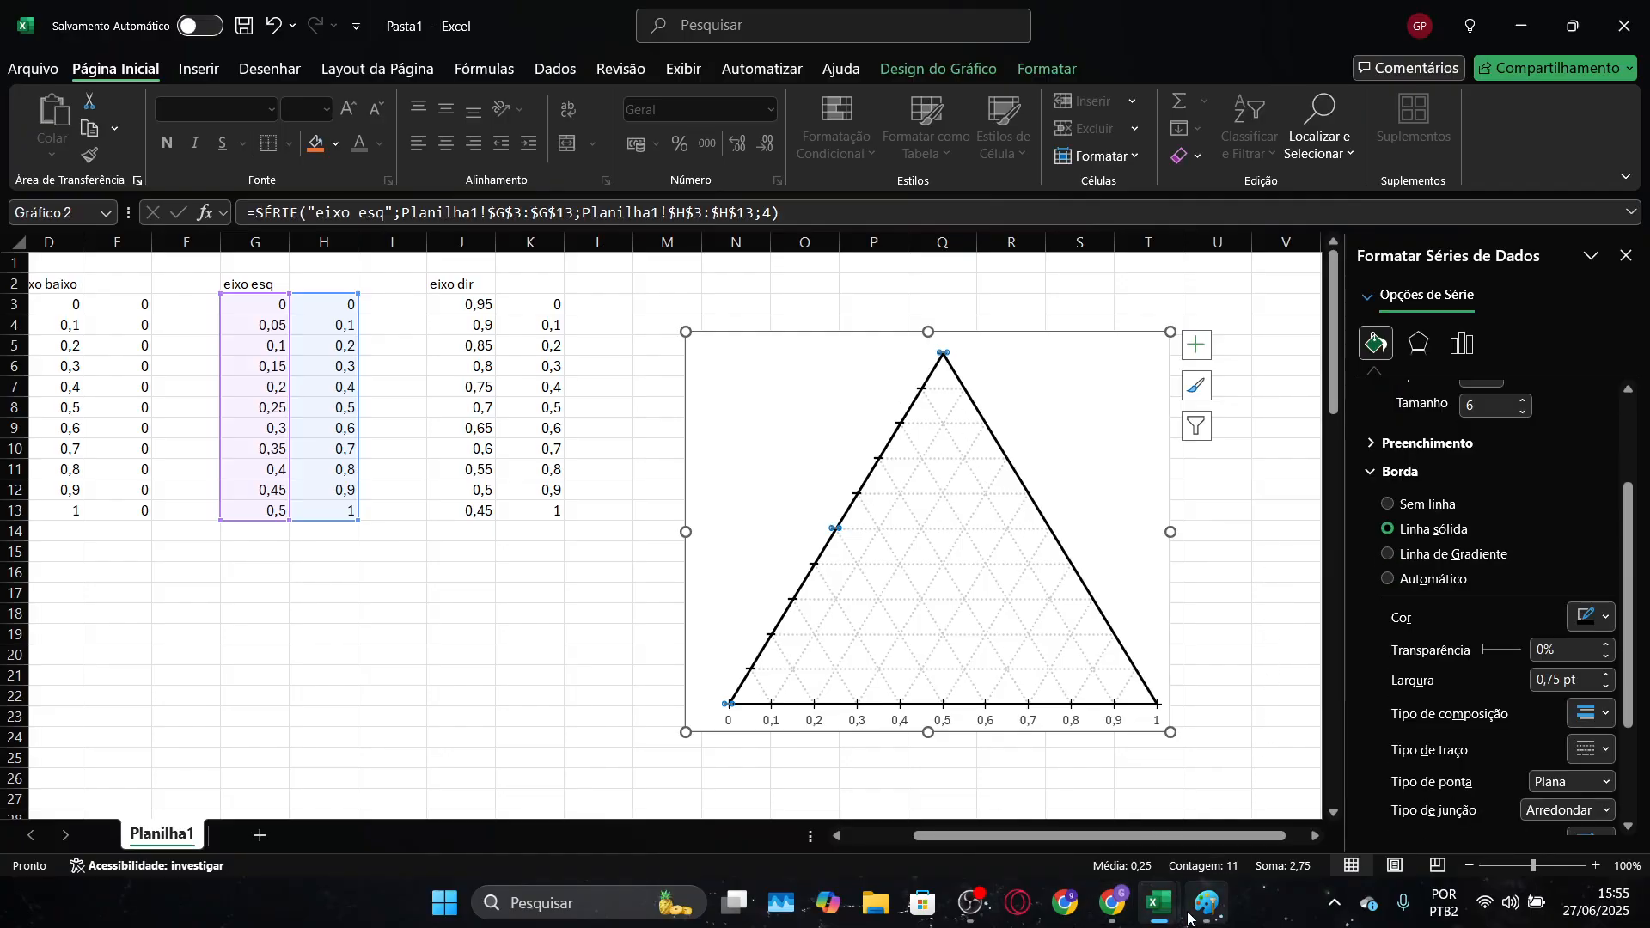
Switch to the "Diagrama ternário" workbook and examine the marker settings of a point on the triangle's right-side series
mouse_move(1160, 902)
mouse_move(1297, 830)
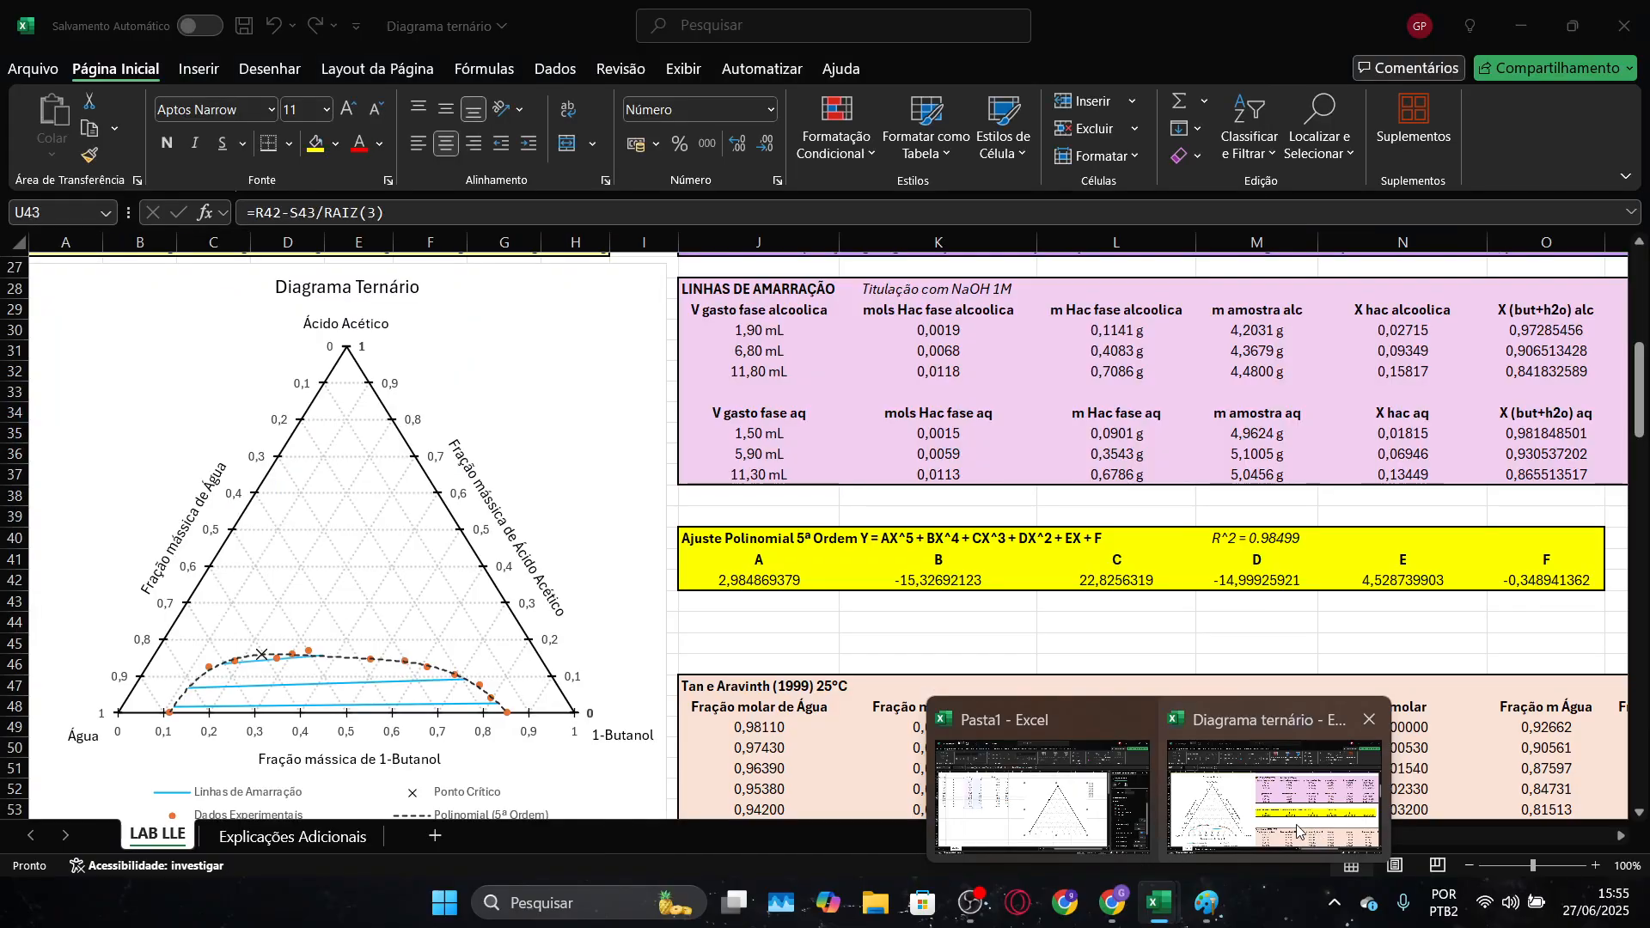
left_click(1298, 829)
left_click(535, 643)
left_click(530, 643)
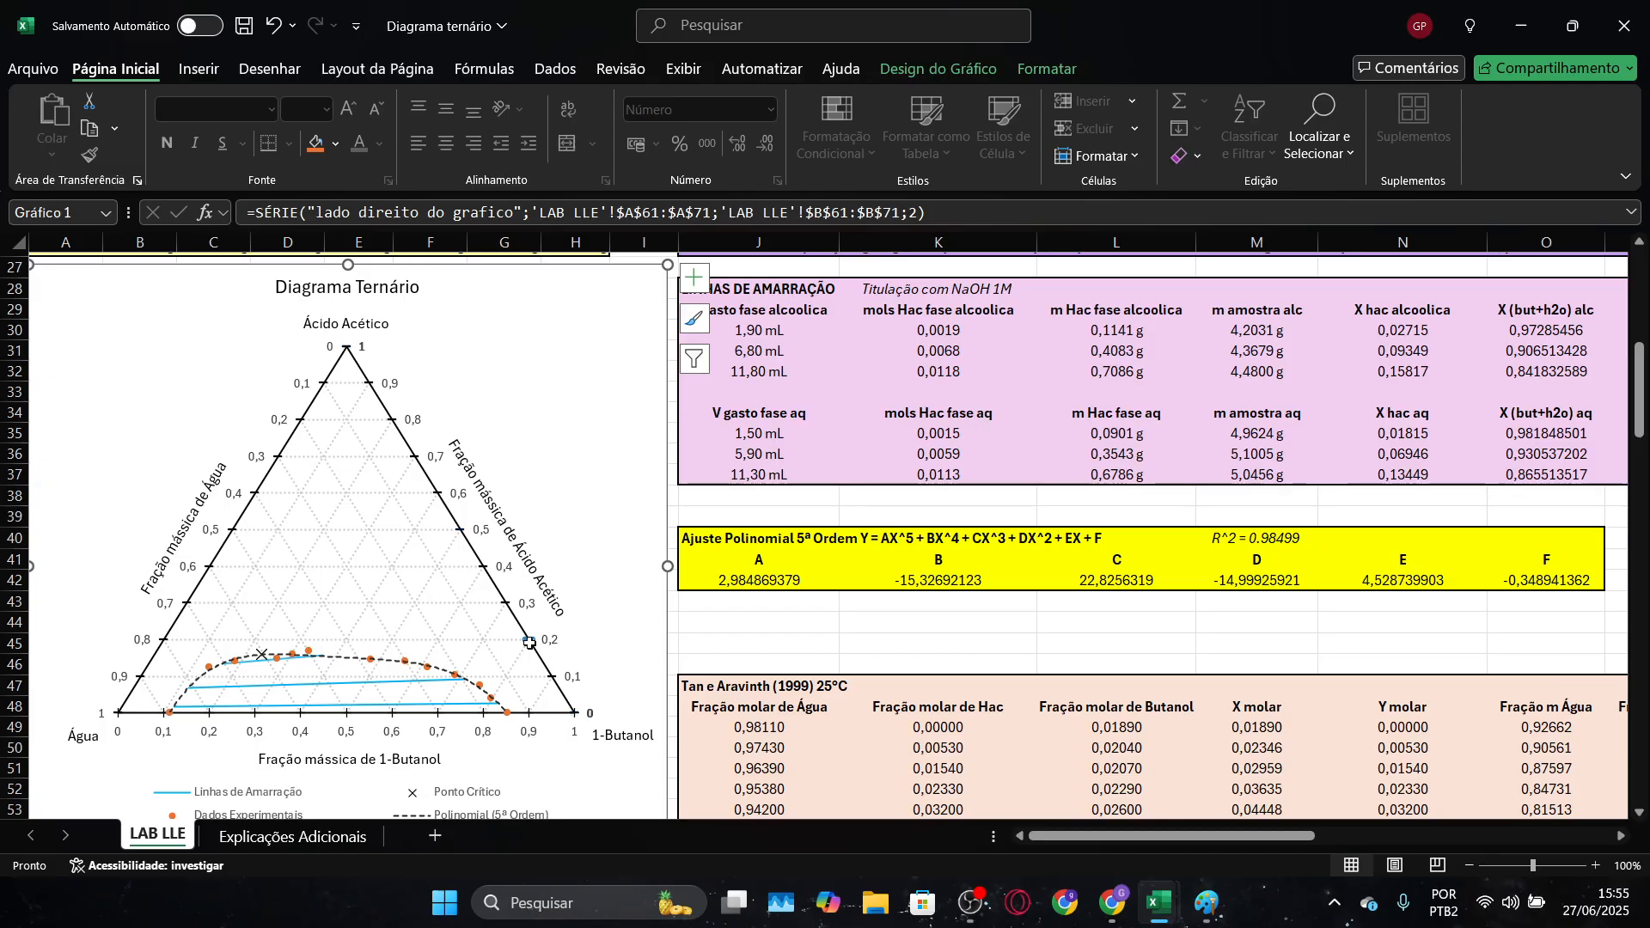
double_click(531, 643)
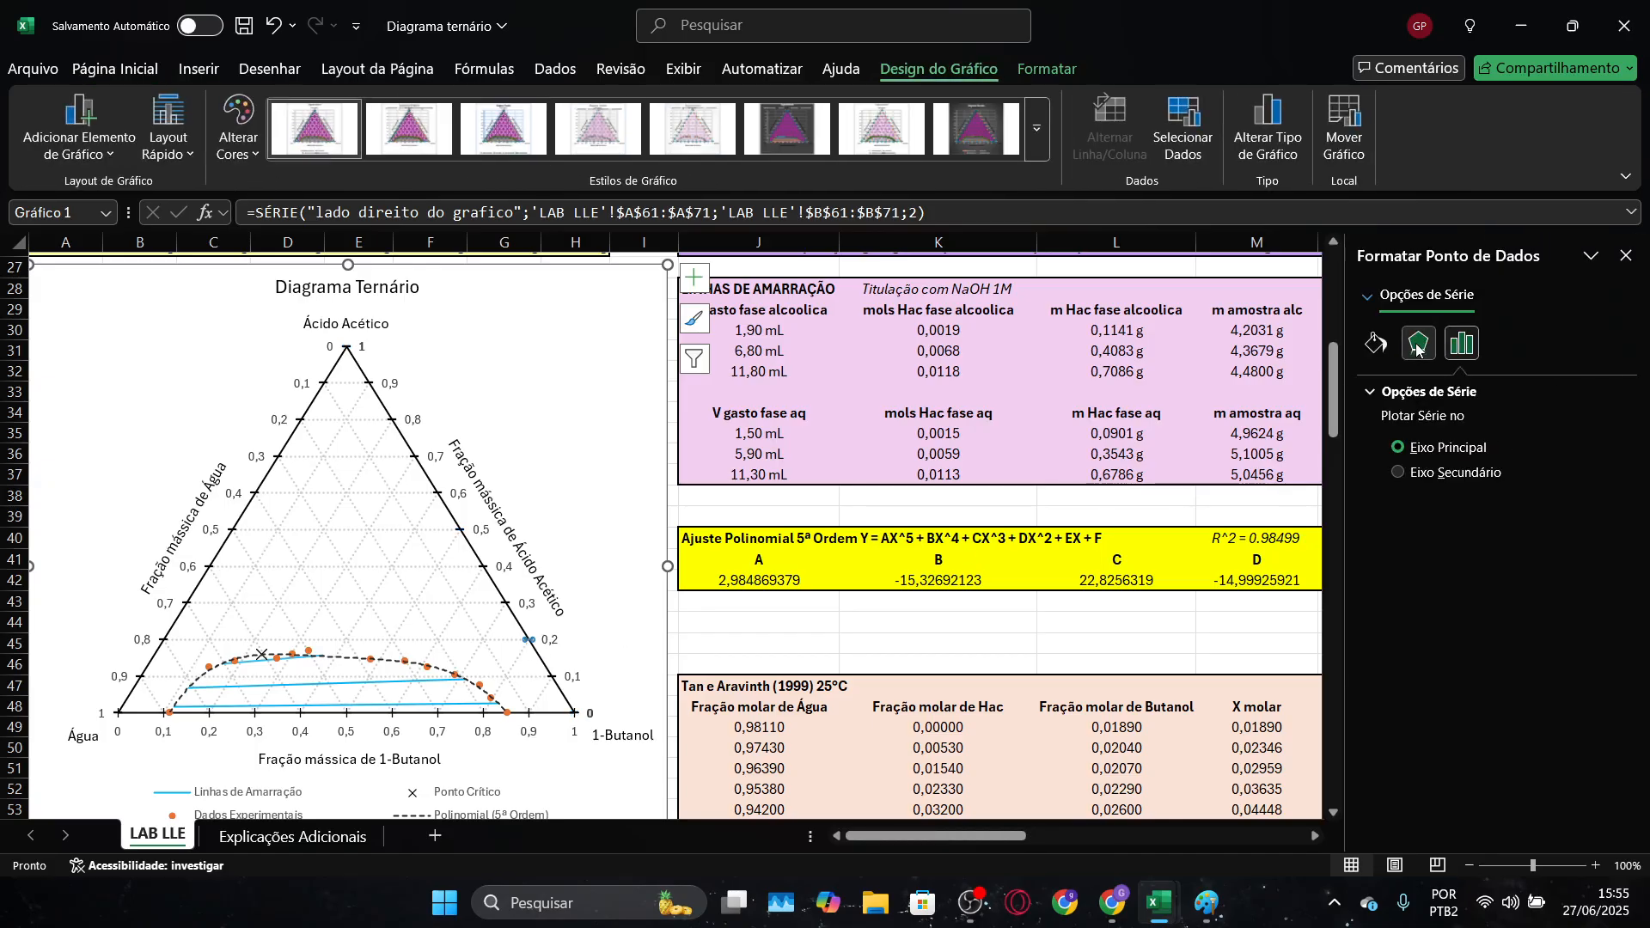
left_click(1378, 344)
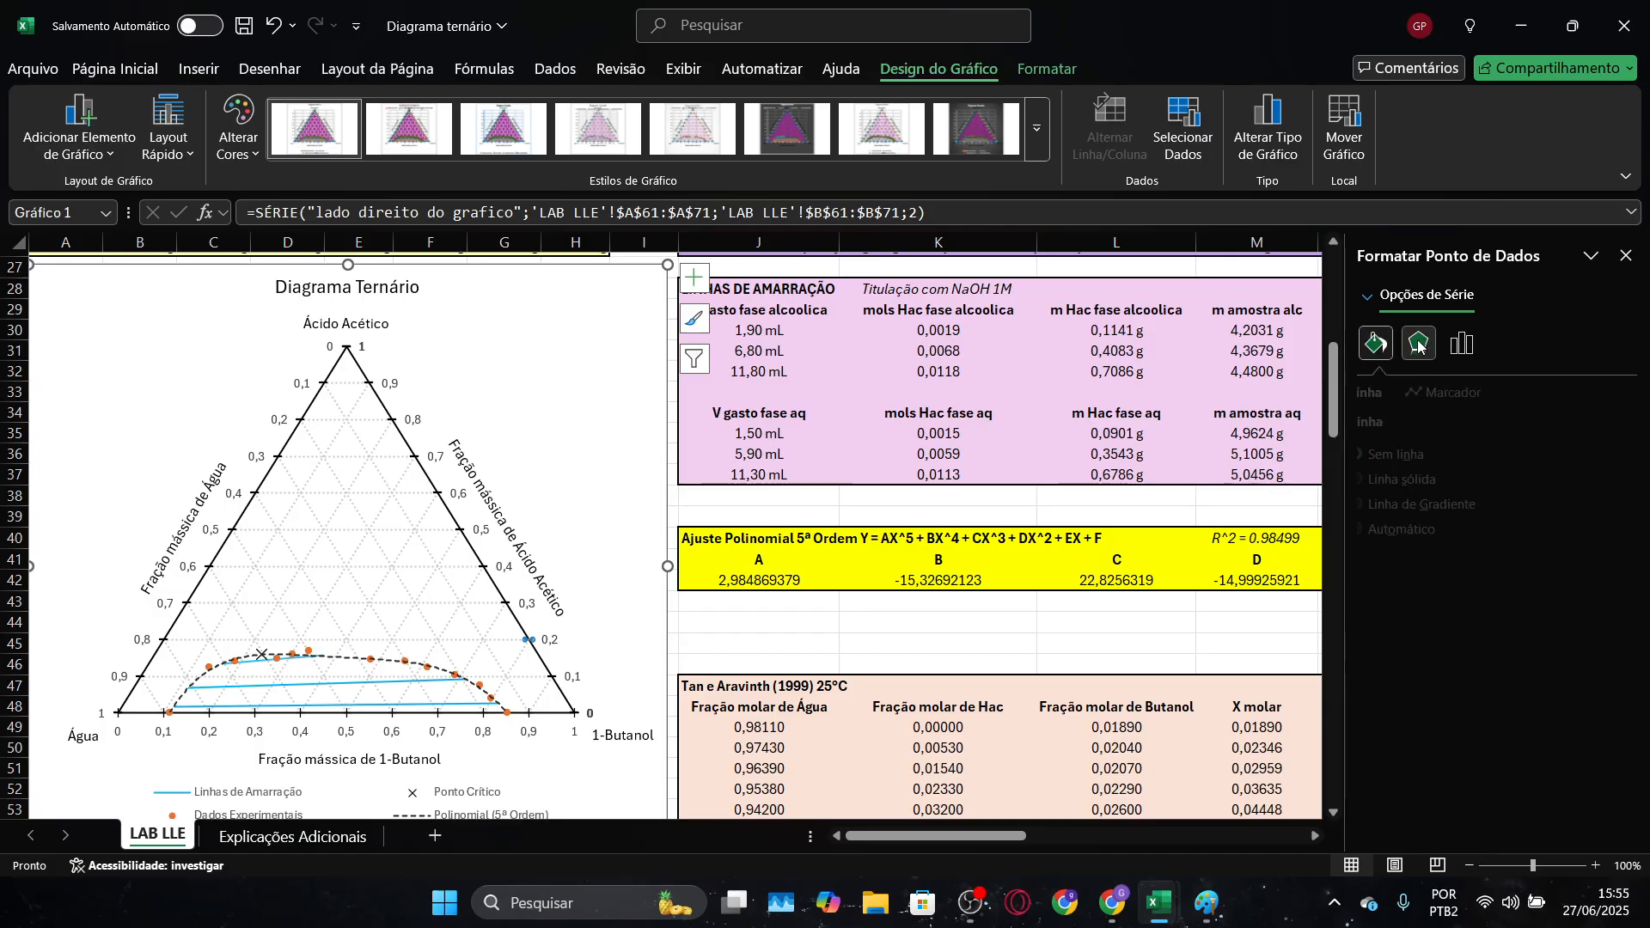
left_click(1480, 392)
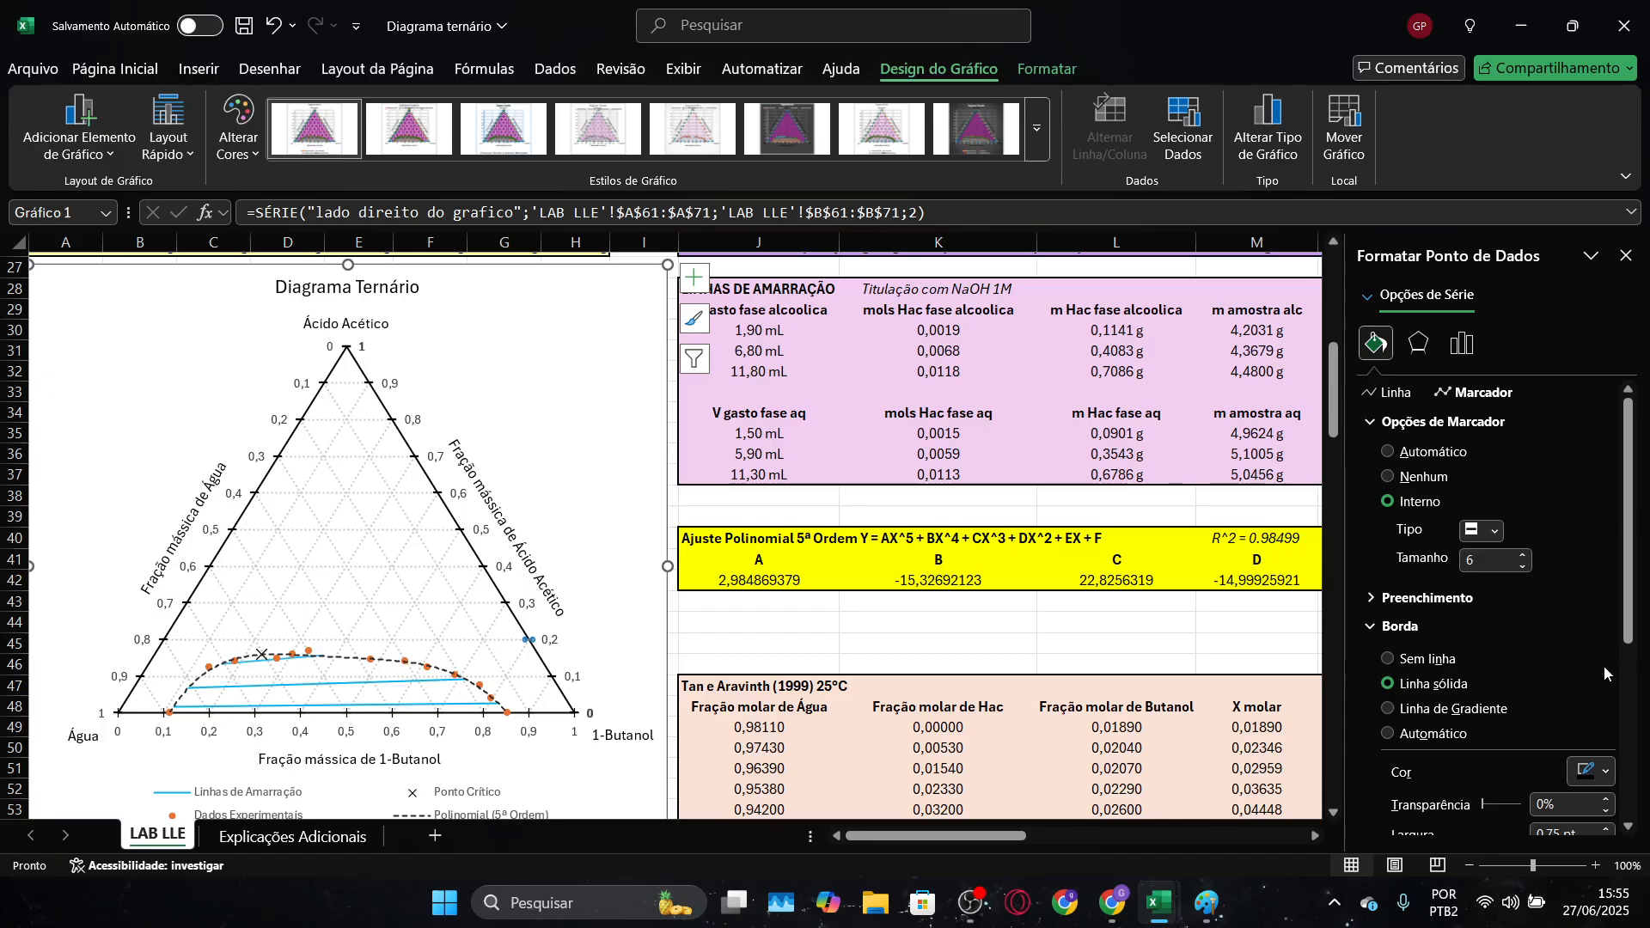
scroll(1603, 667, "down", 3)
Check the marker border settings of the reference diagram's bottom-side series and return to the Pasta1 workbook
left_click(524, 713)
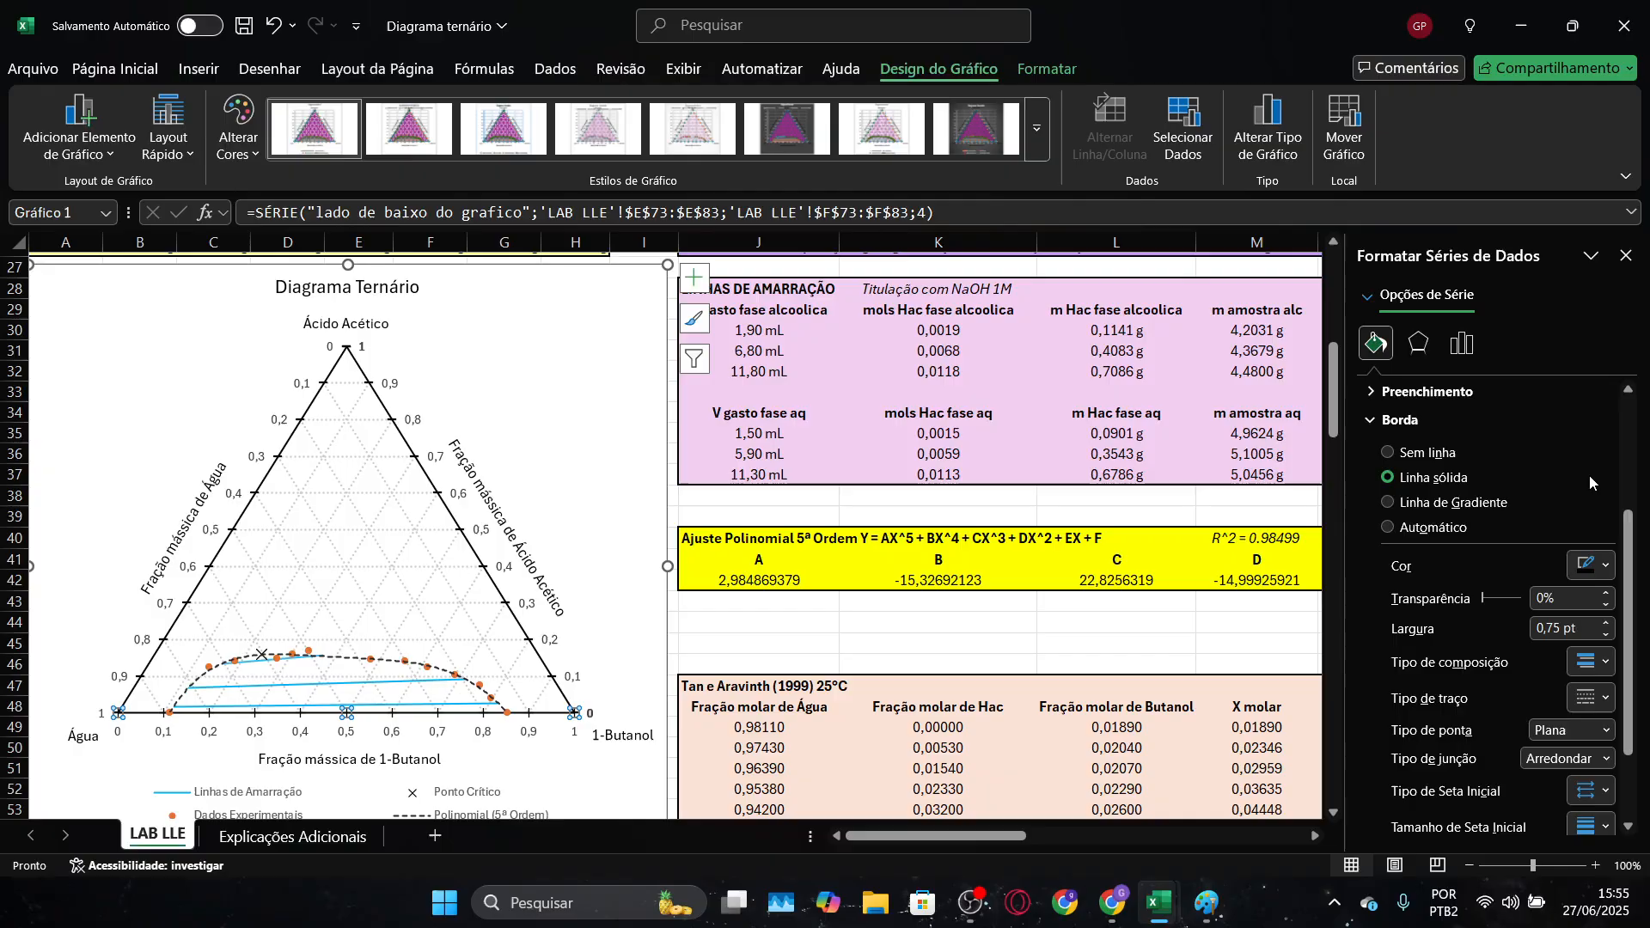
scroll(1590, 476, "up", 3)
scroll(1540, 445, "down", 5)
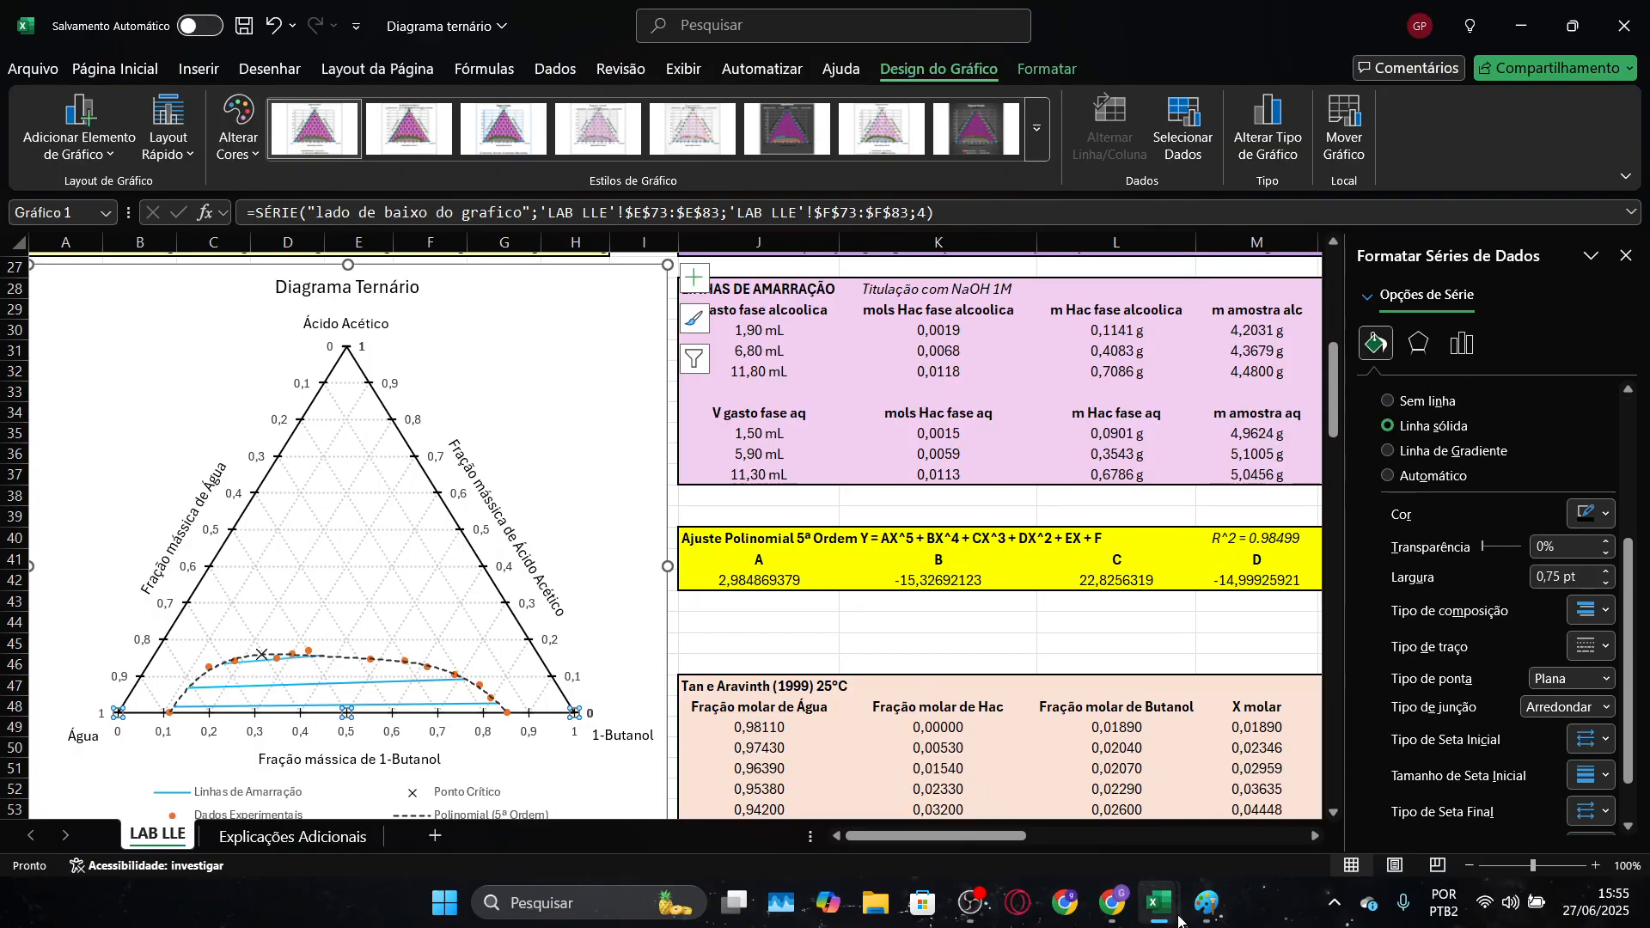
mouse_move(1179, 921)
left_click(1097, 817)
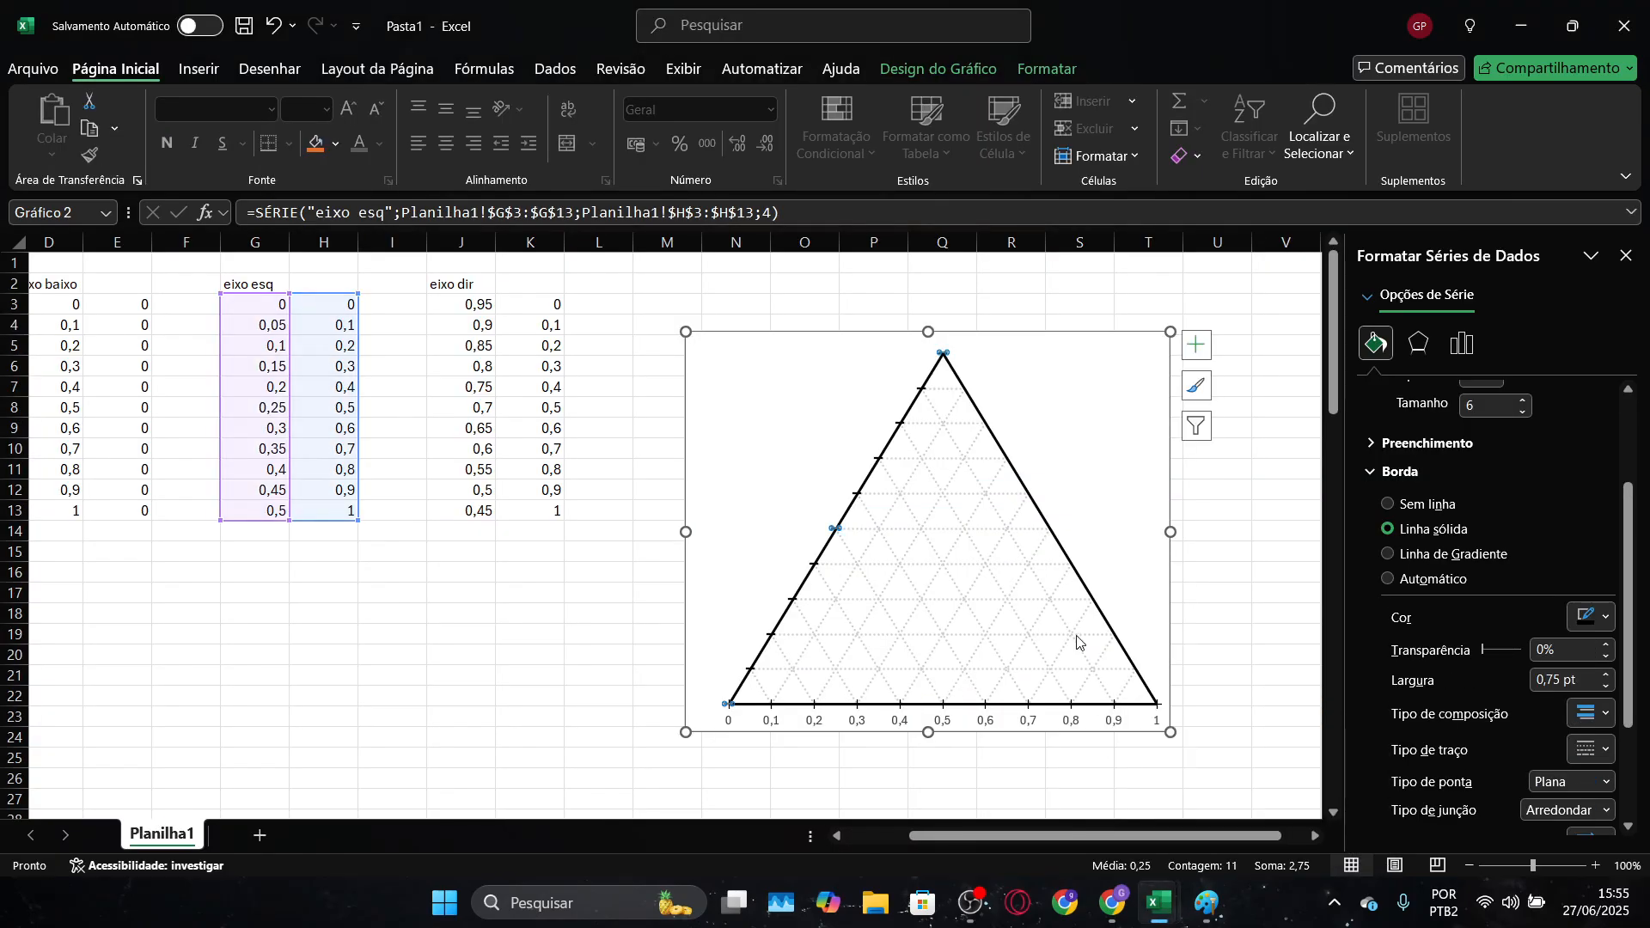
Add data labels to the "eixo esq" series, positioned to the left of its markers
left_click(1135, 414)
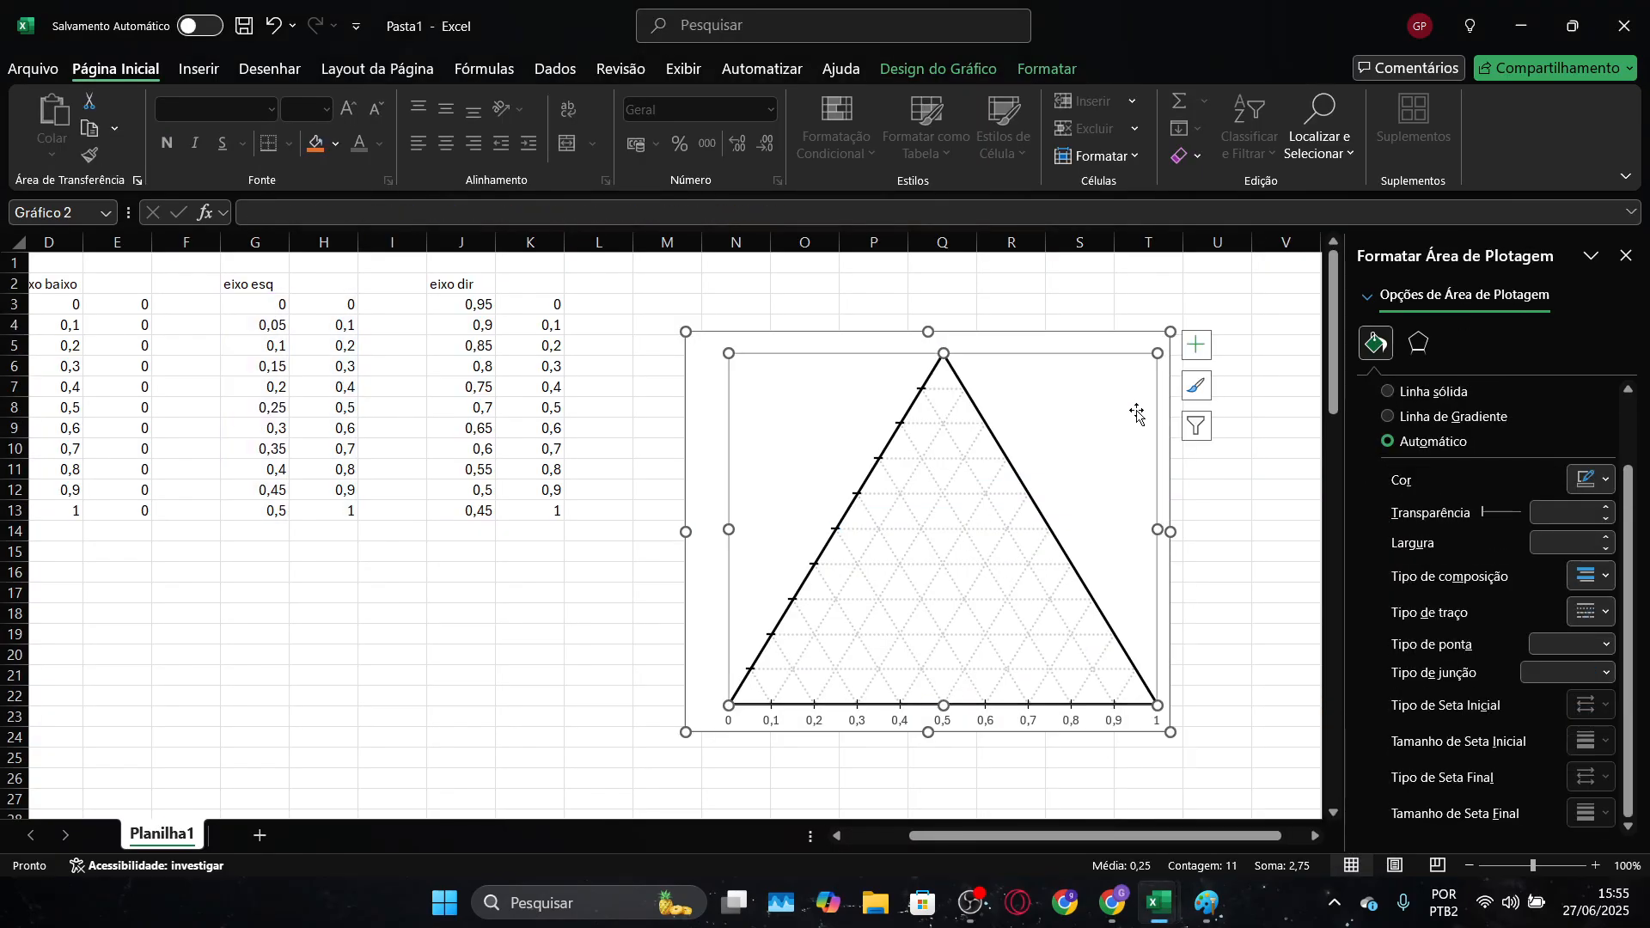
left_click(1160, 299)
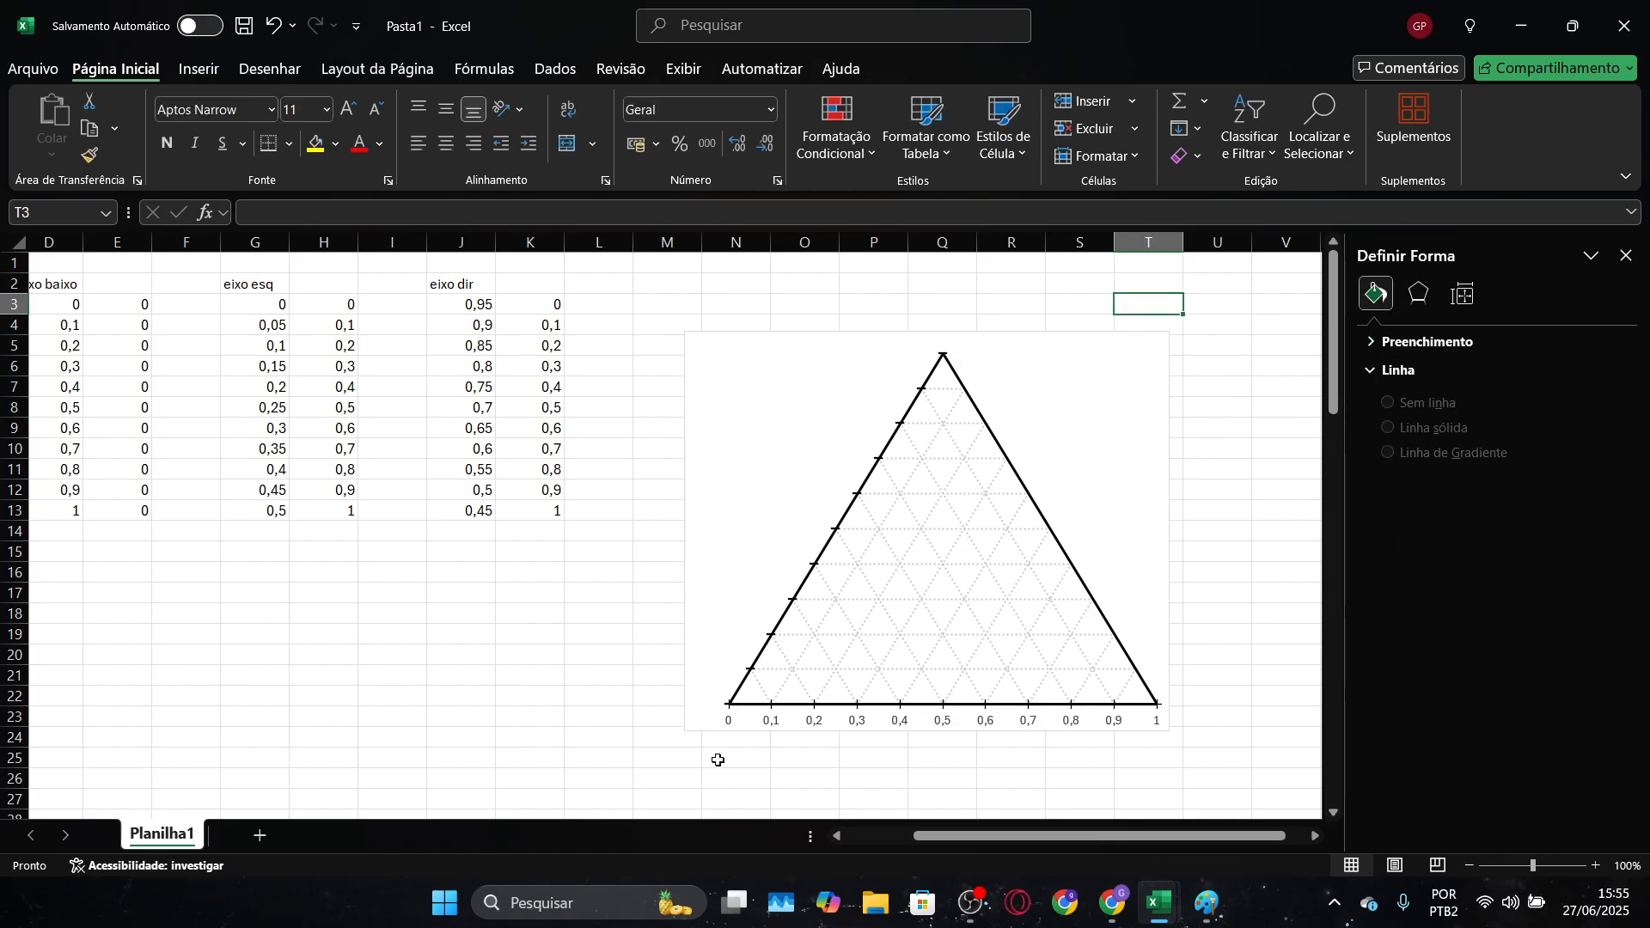
left_click(875, 464)
left_click(878, 459)
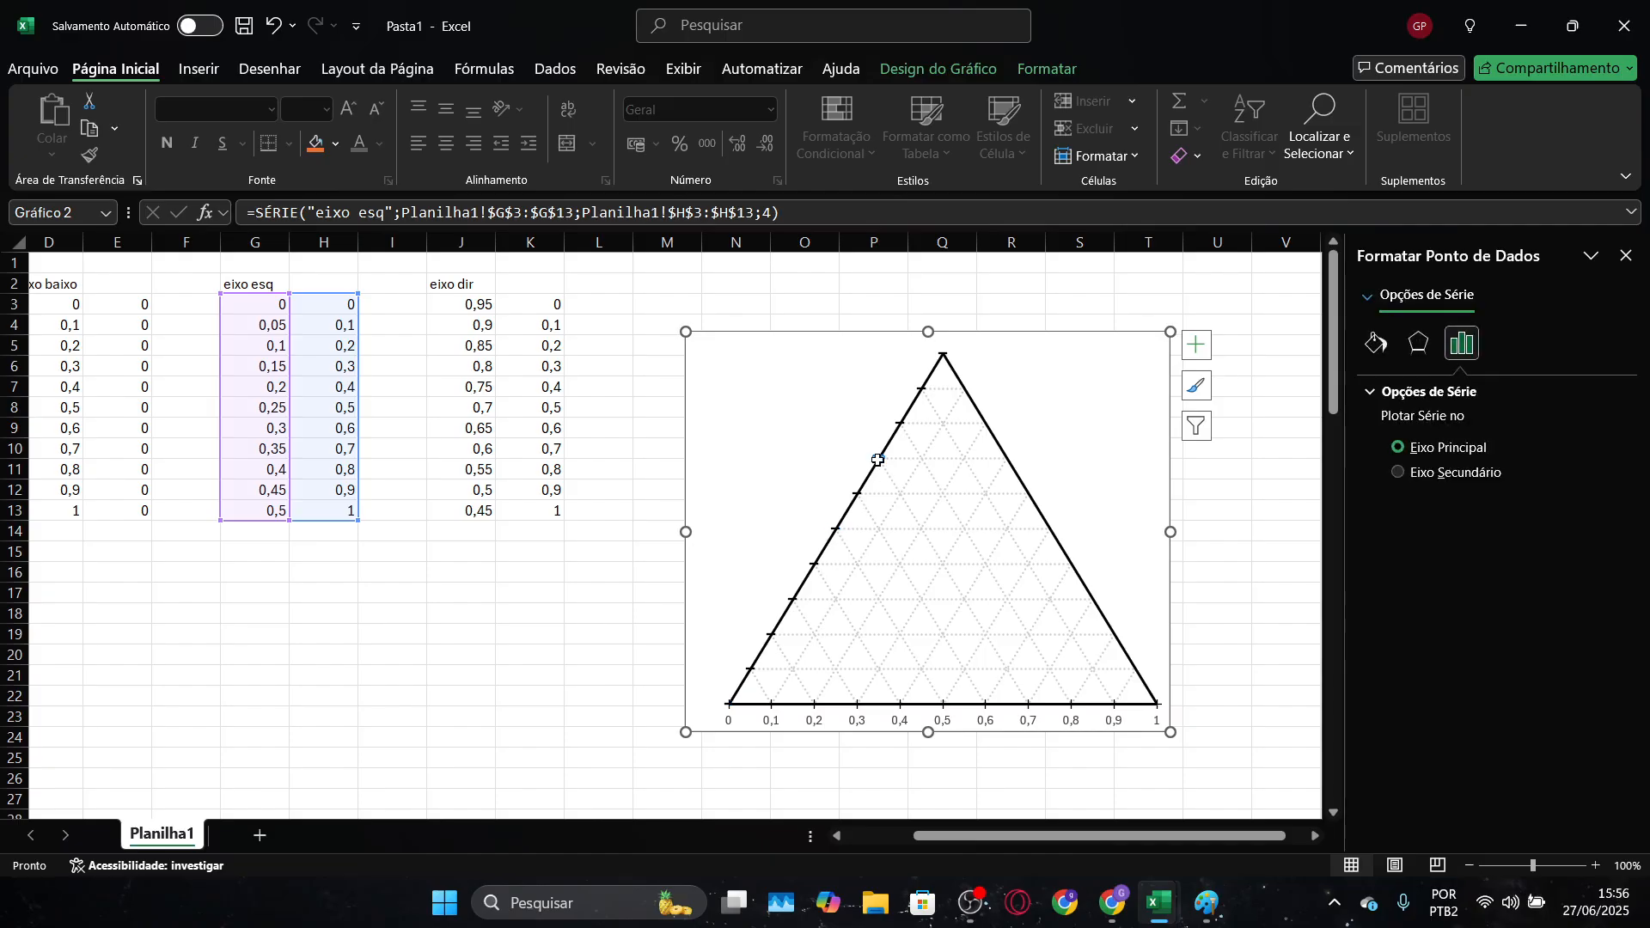
left_click(988, 386)
left_click(877, 464)
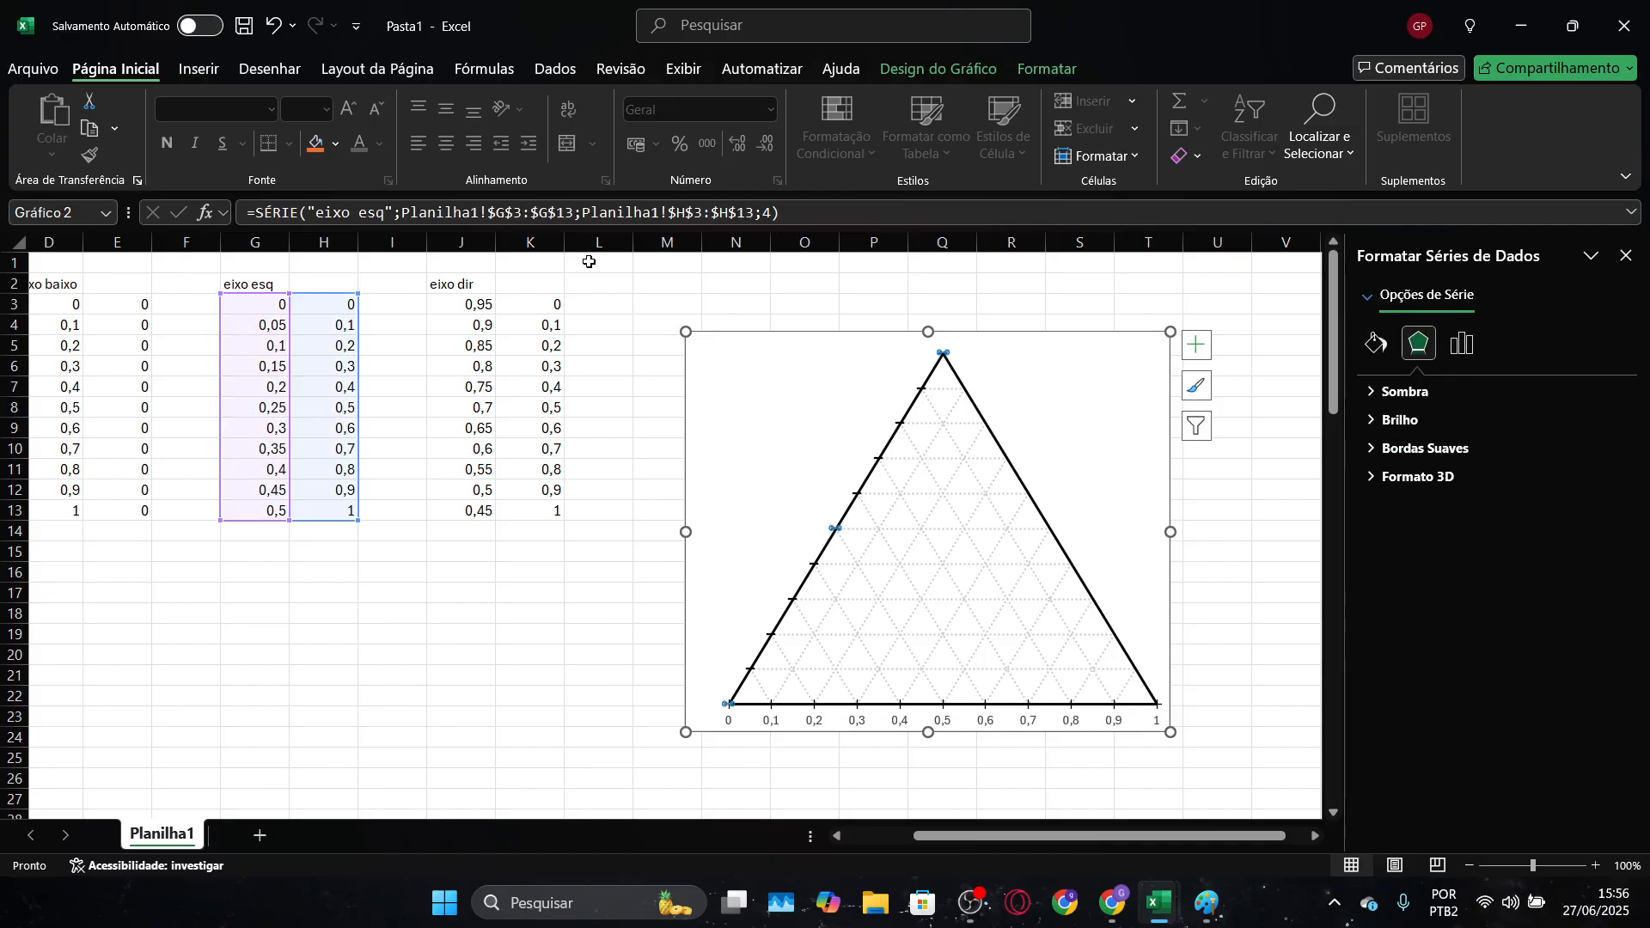
left_click(998, 67)
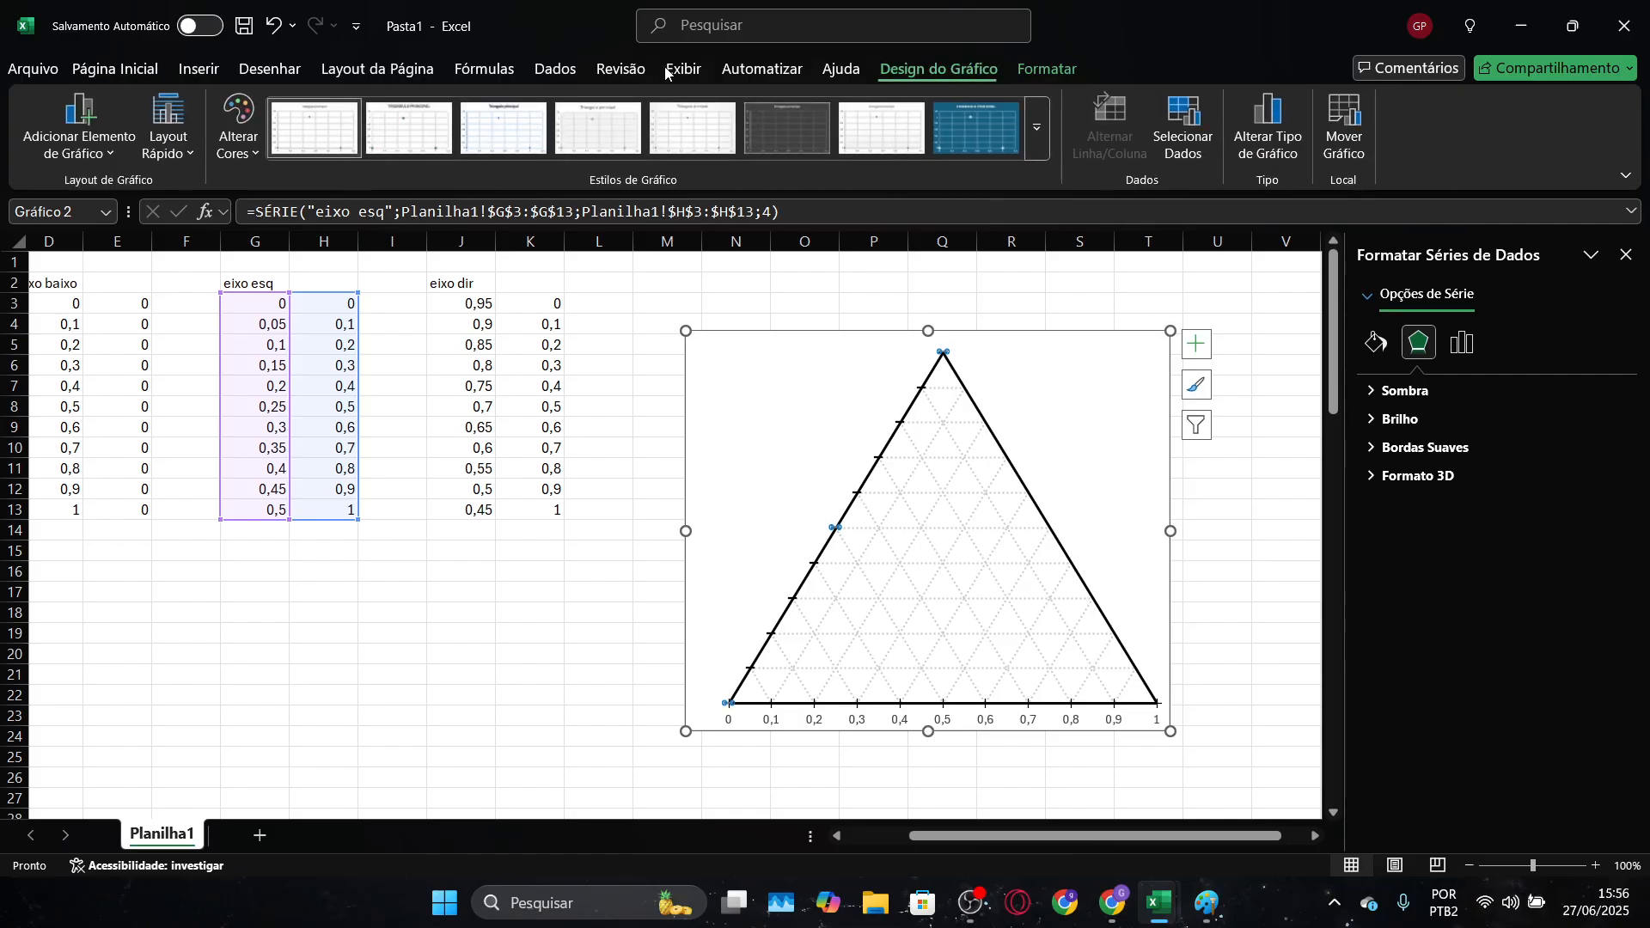
left_click(80, 129)
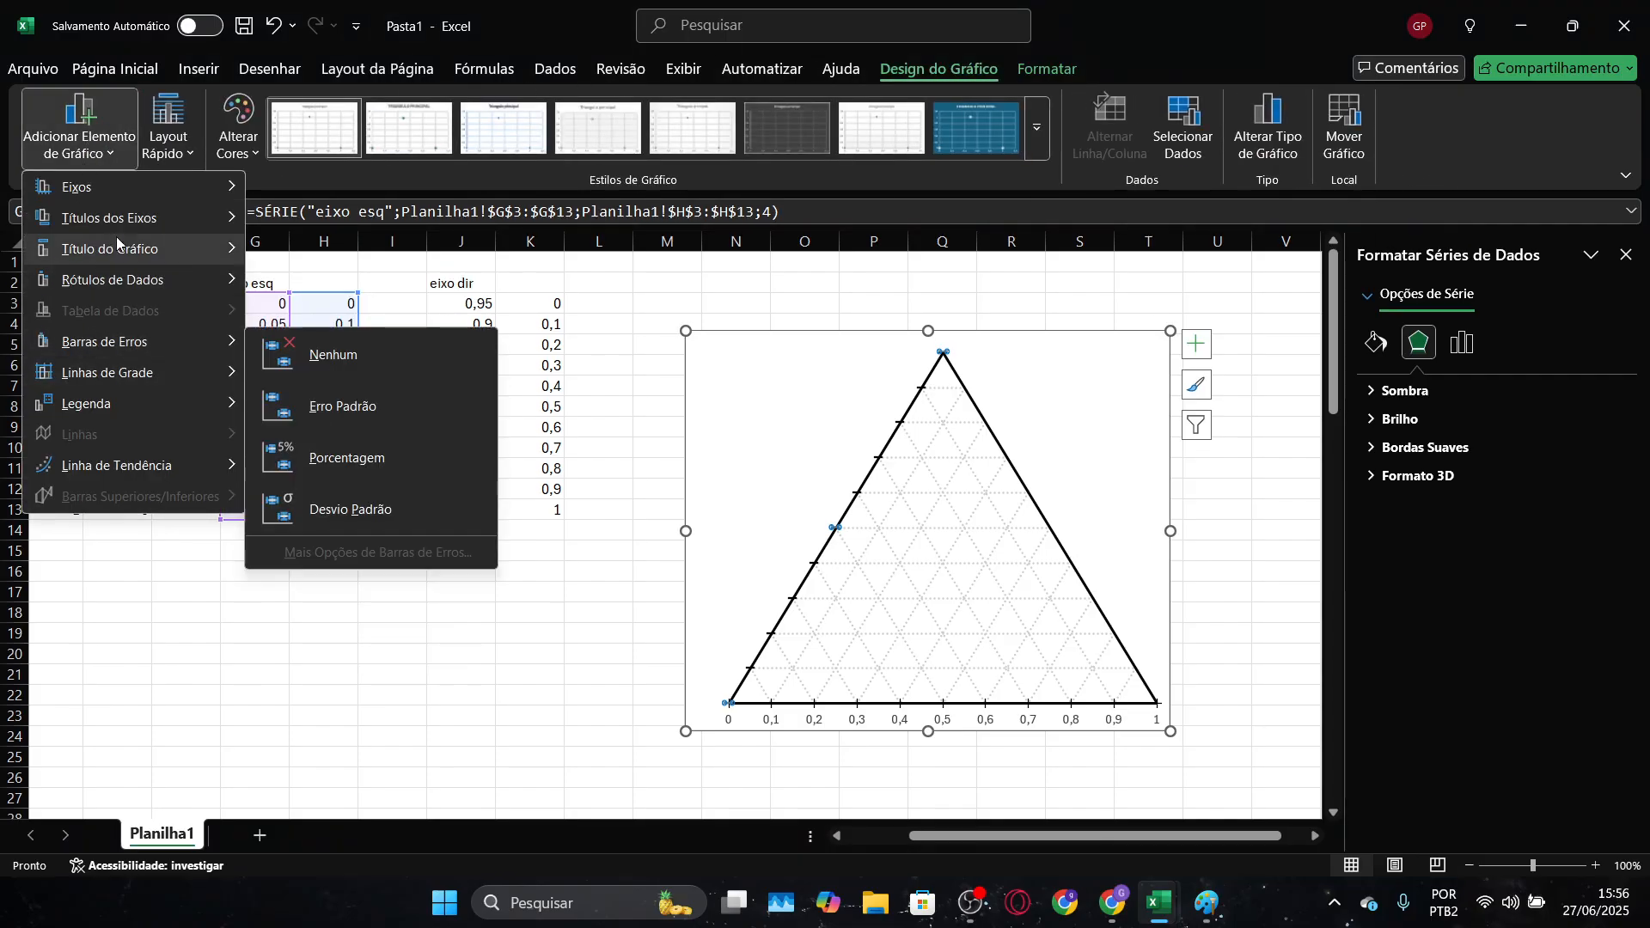
mouse_move(222, 287)
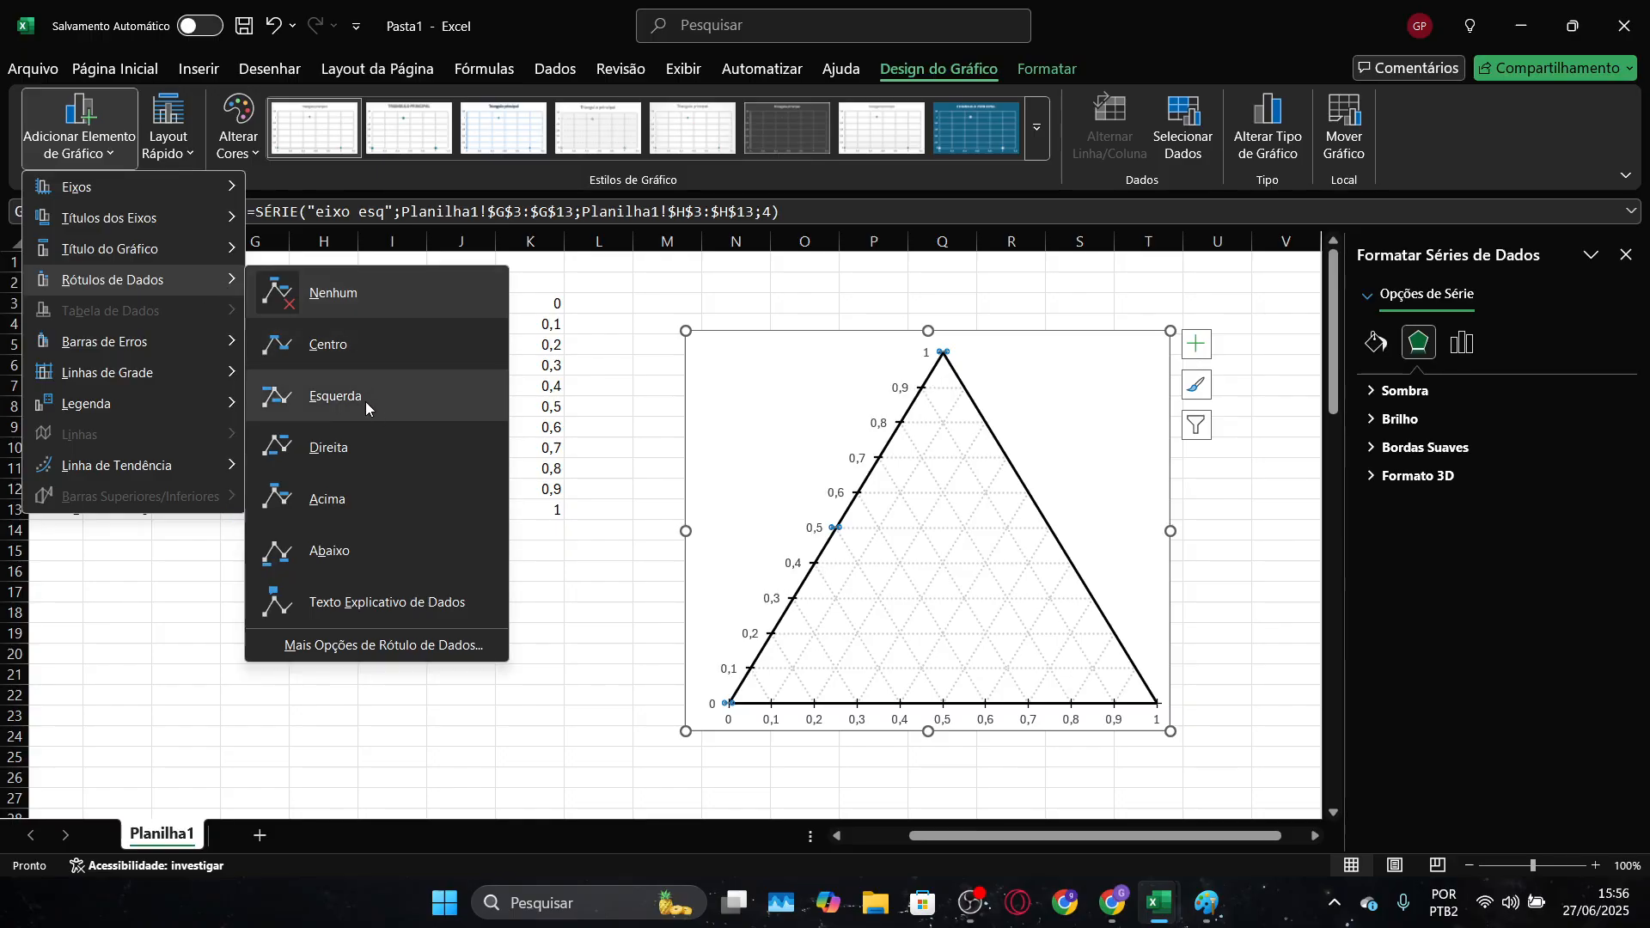
left_click(341, 395)
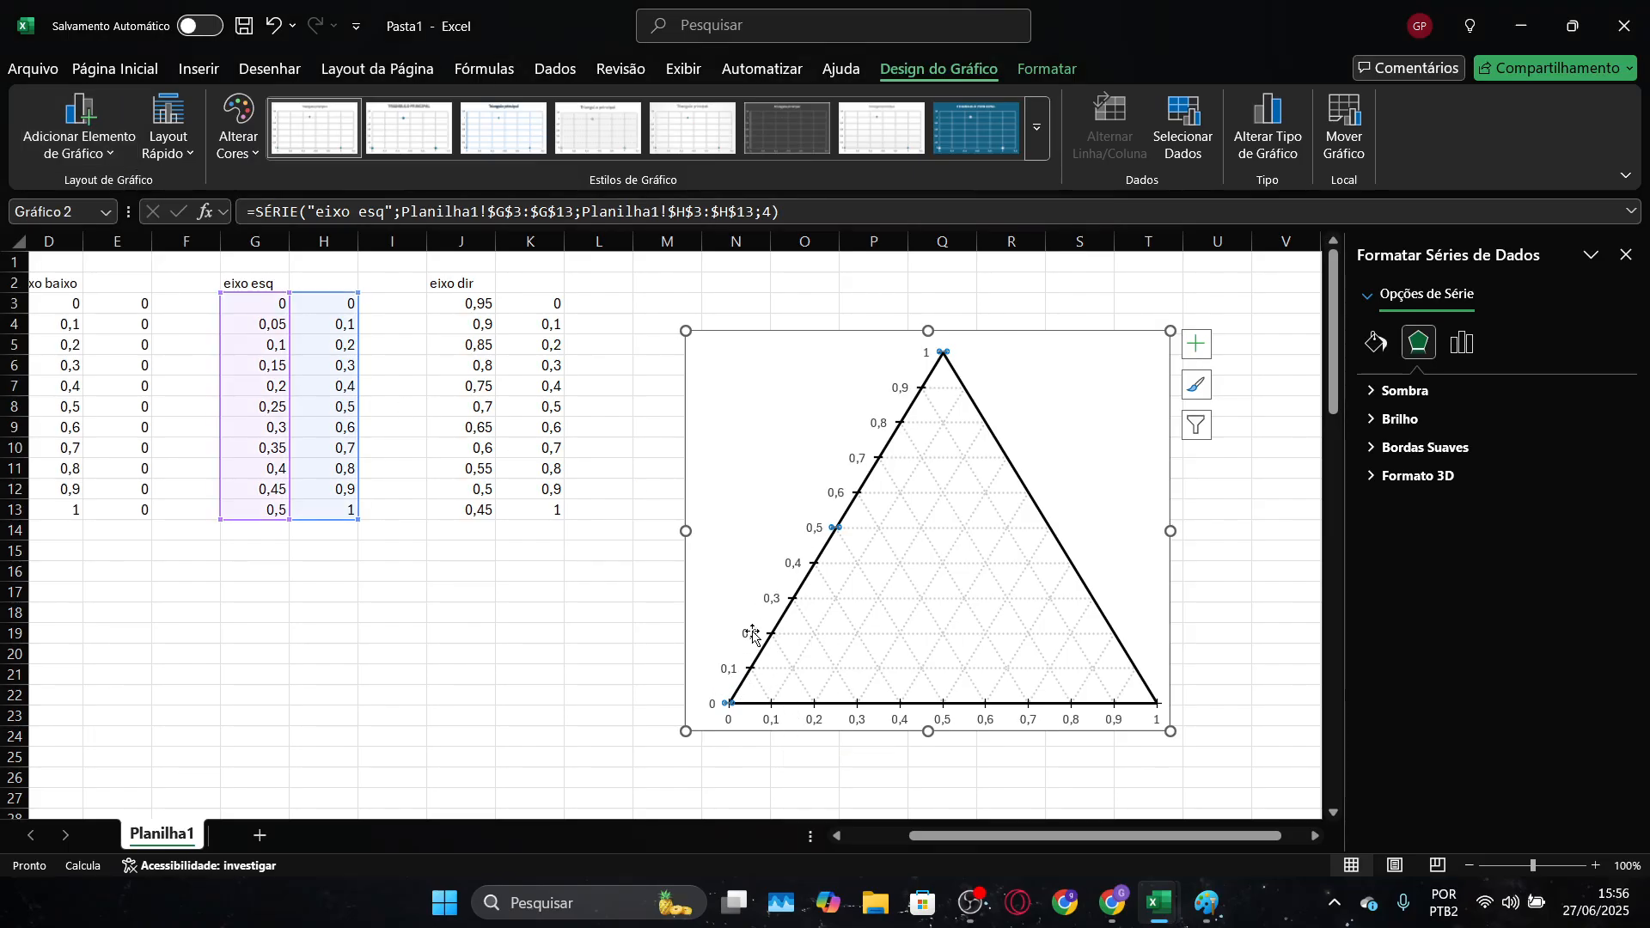
Compare the left scale with the reference diagram and review the content options of the "eixo esq" data labels
left_click(781, 795)
key("alt+Tab")
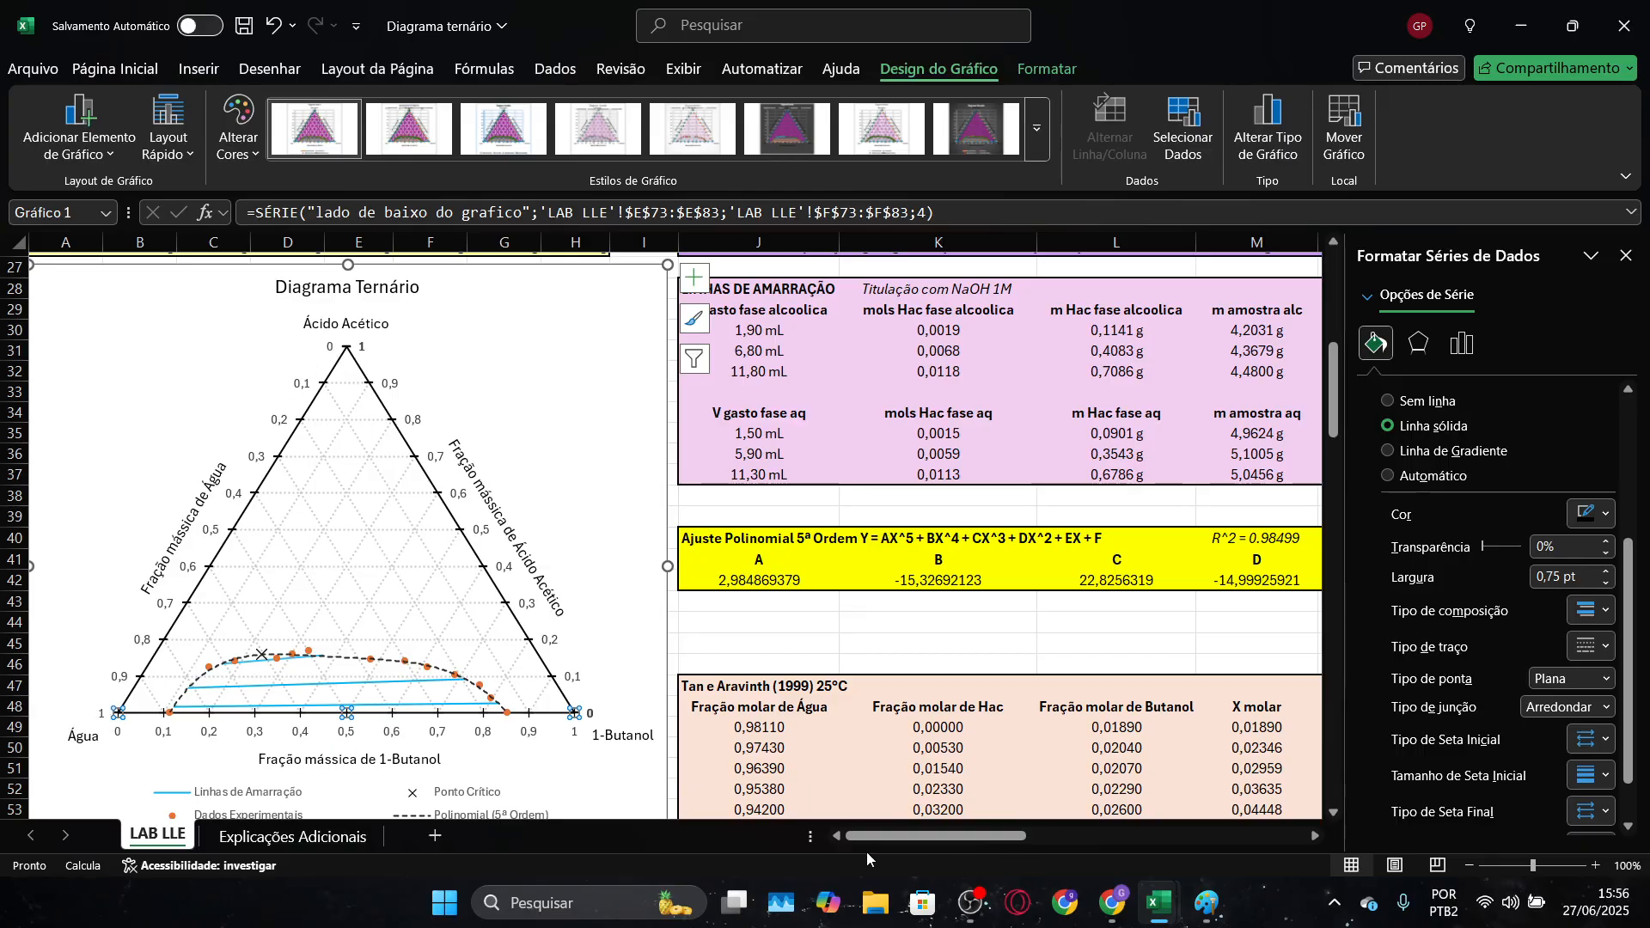
key("alt+Tab")
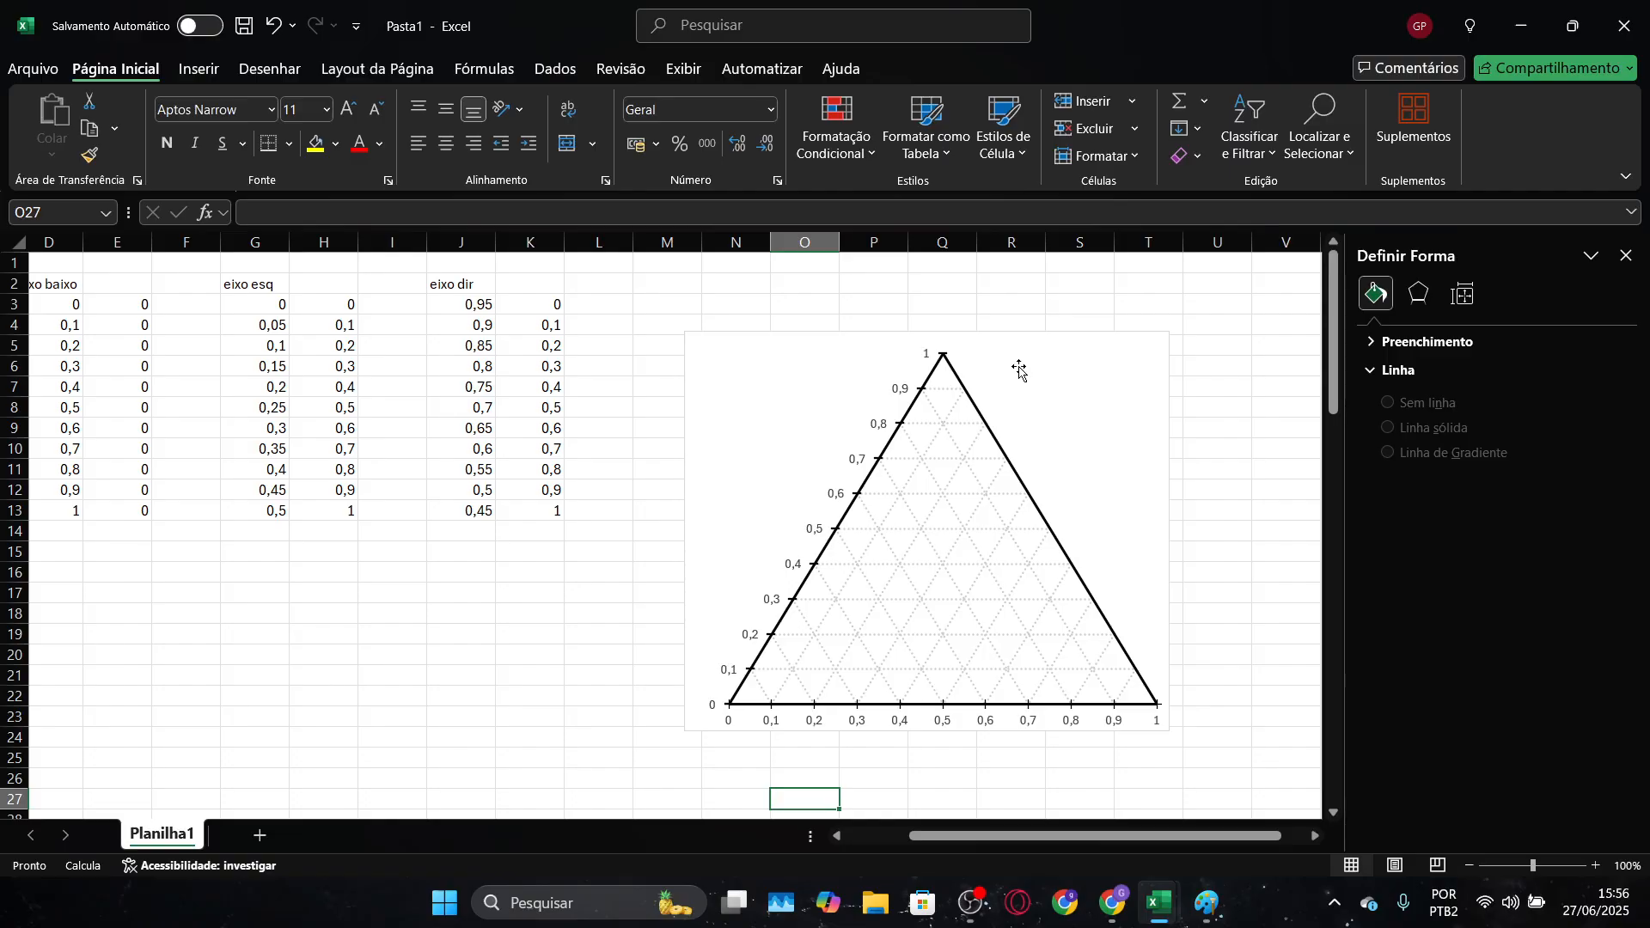
left_click(832, 495)
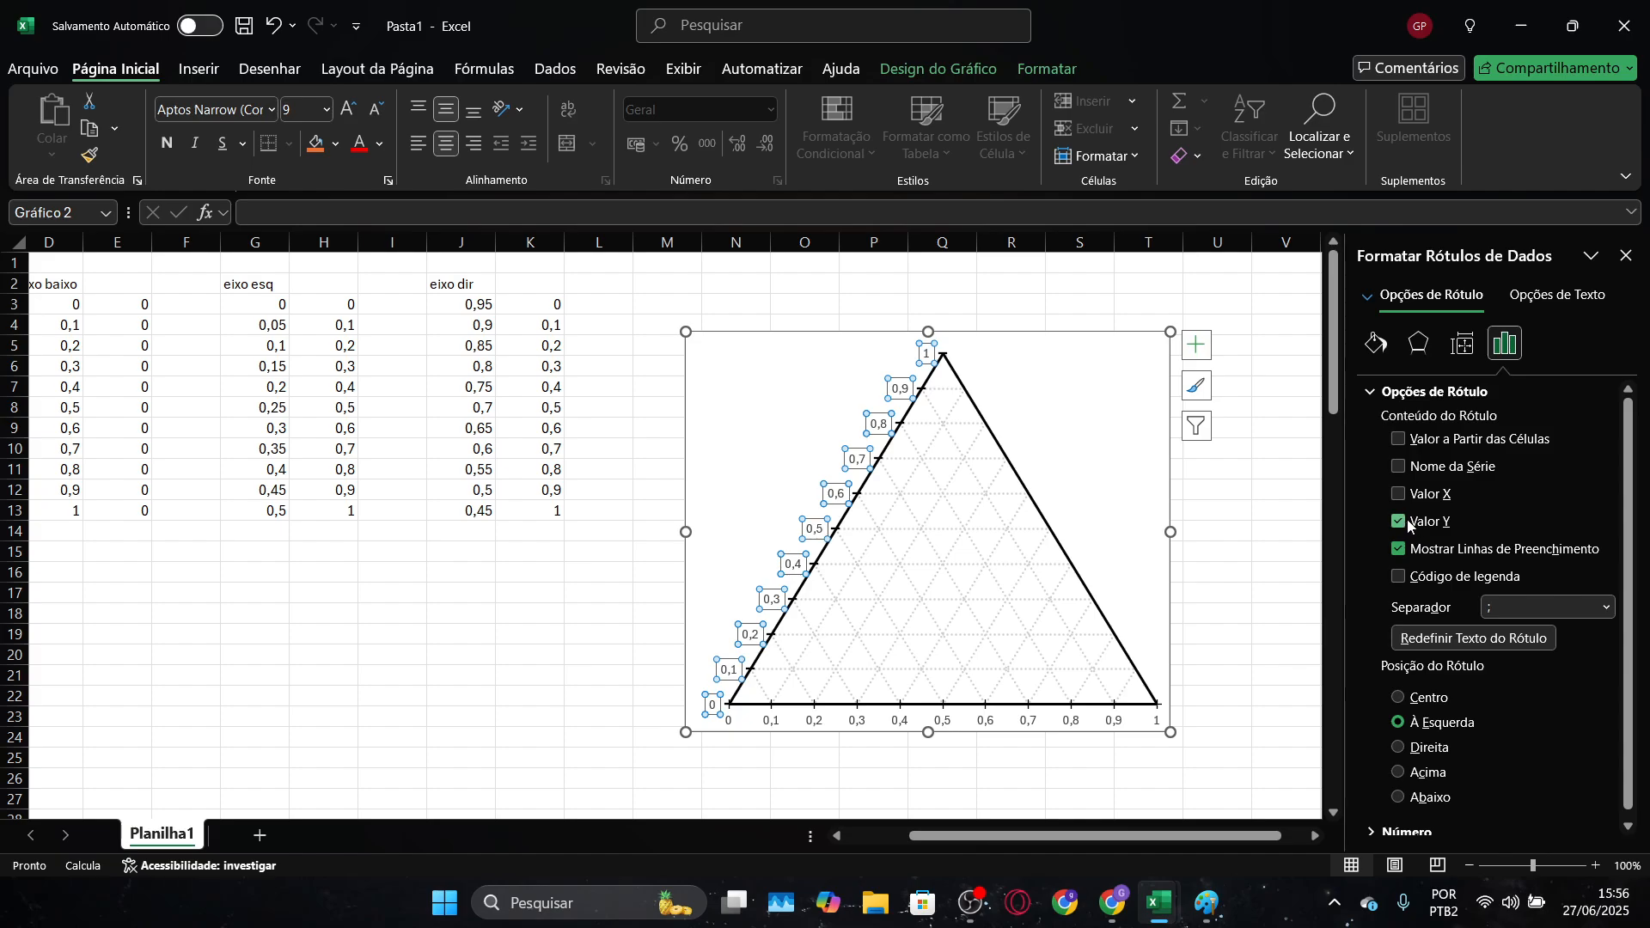
left_click_drag(1162, 838, 1063, 837)
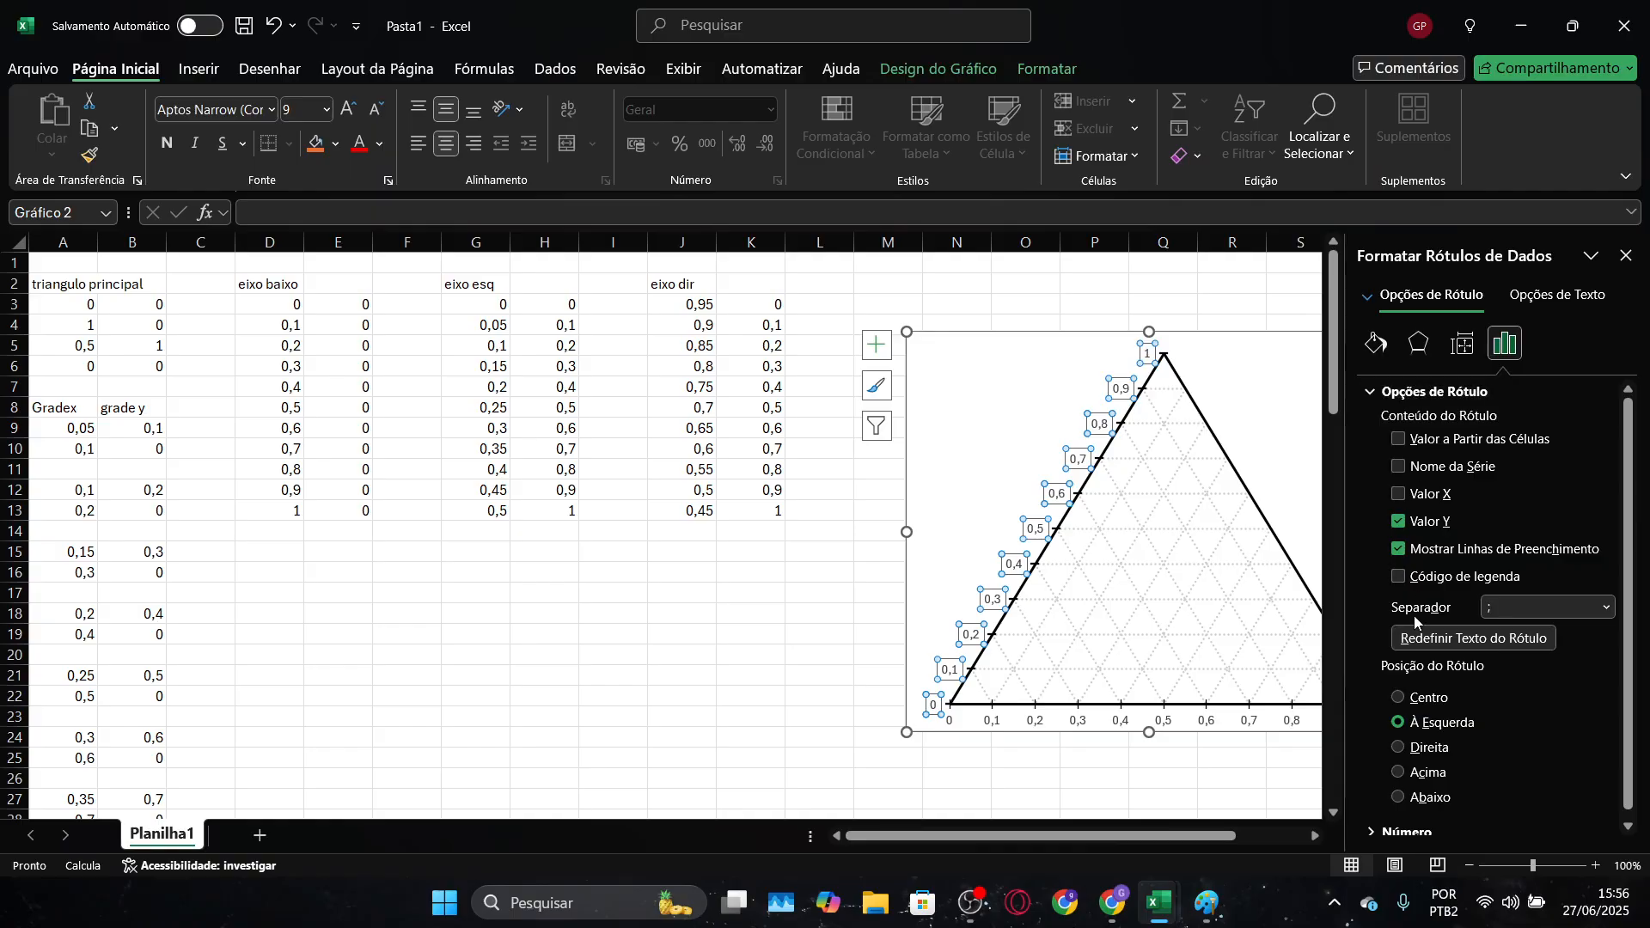
left_click_drag(1184, 838, 1214, 838)
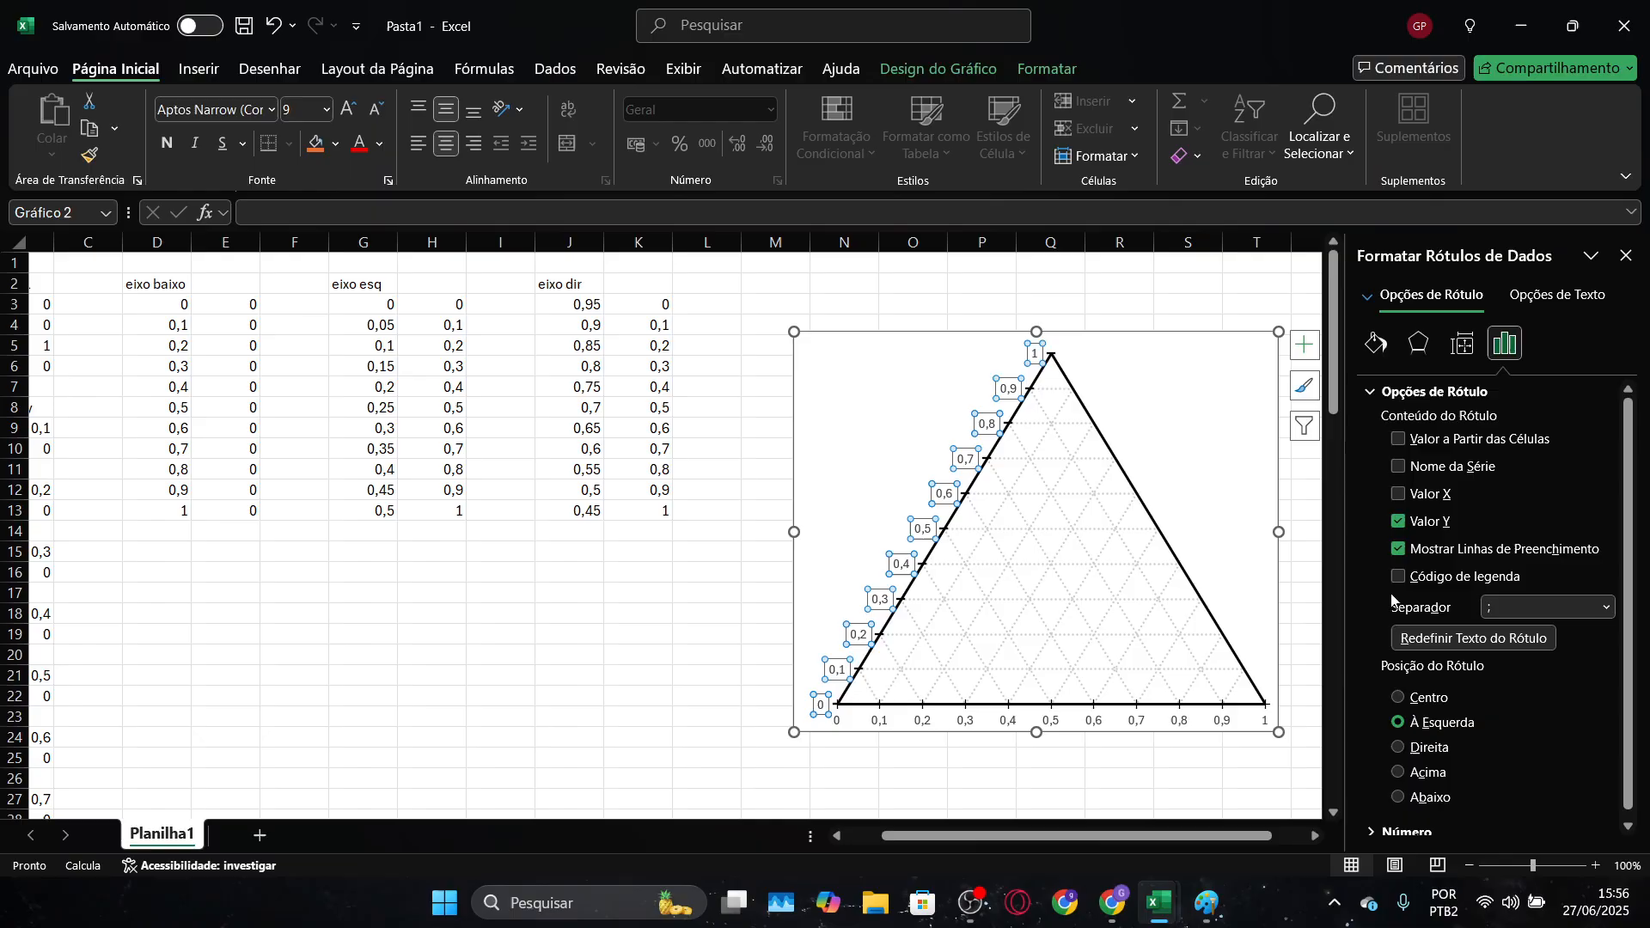
key("Escape")
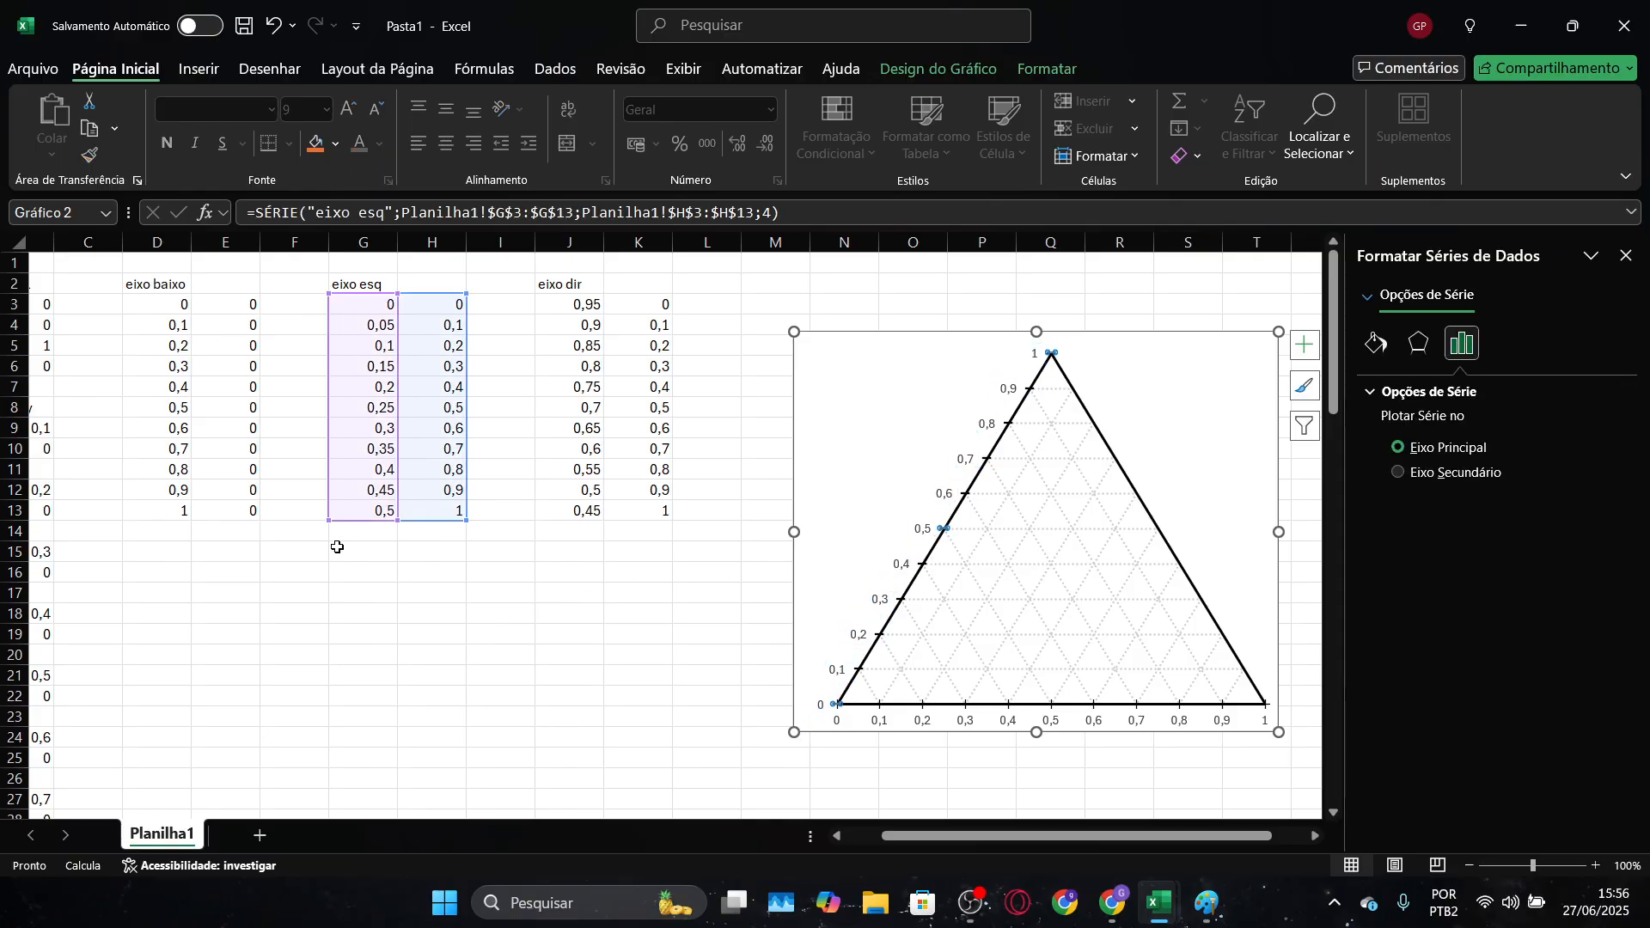
Enter 1 in H15 and 0,9 in H16, and fill the descending series down to 0 in H25
left_click(424, 553)
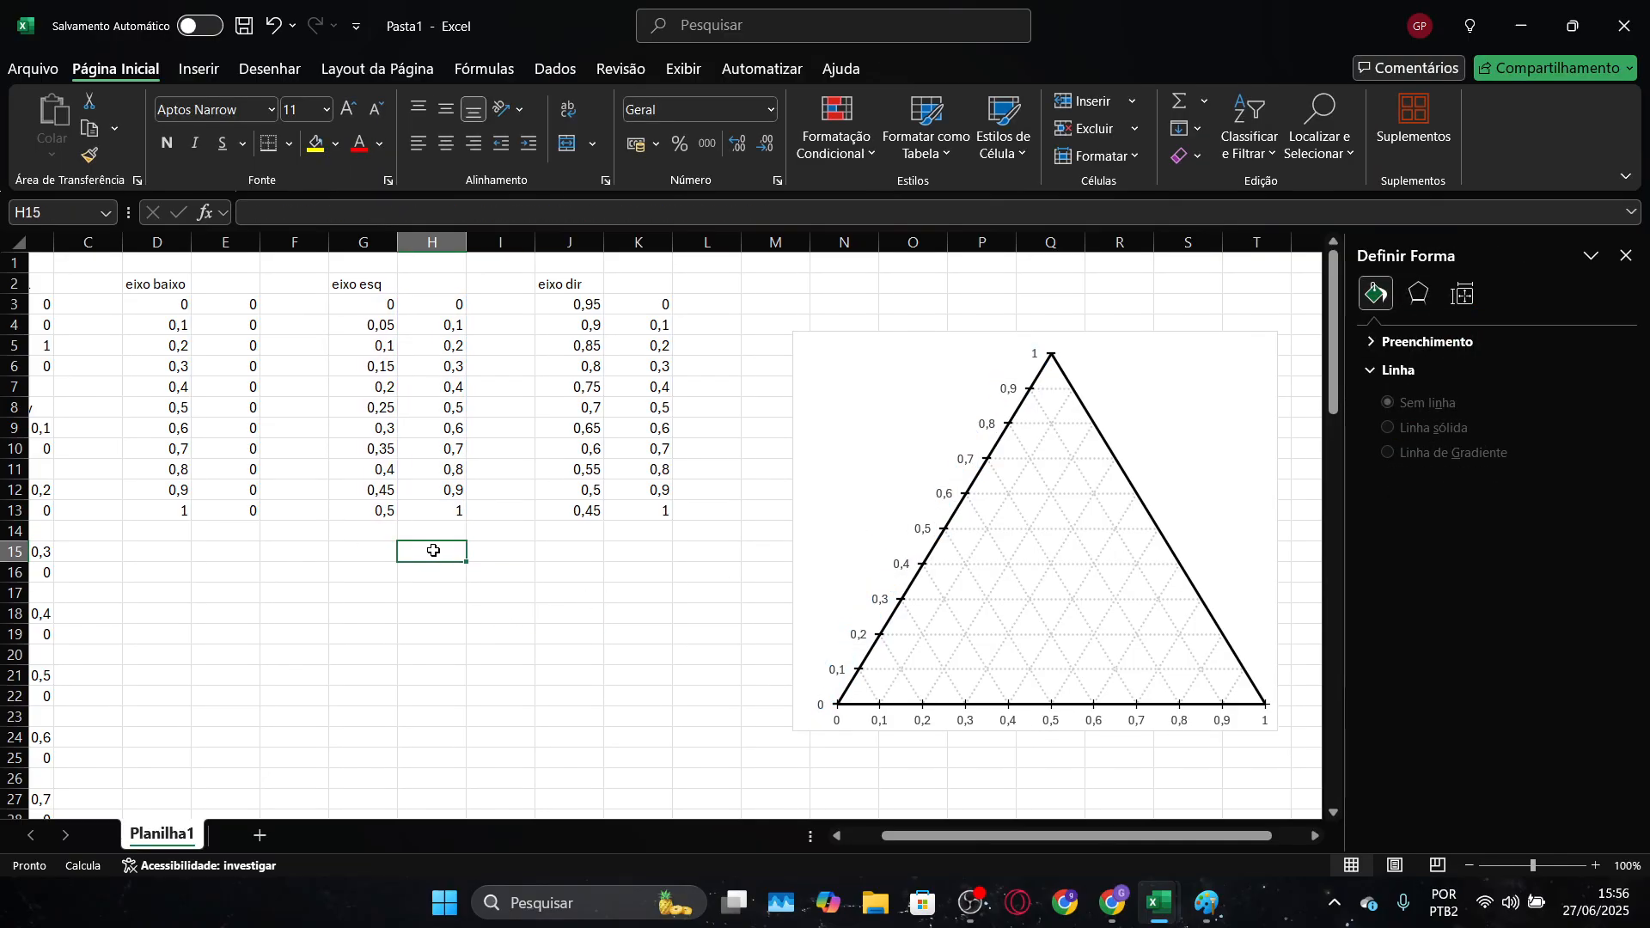
type("1")
key("Return")
type("0")
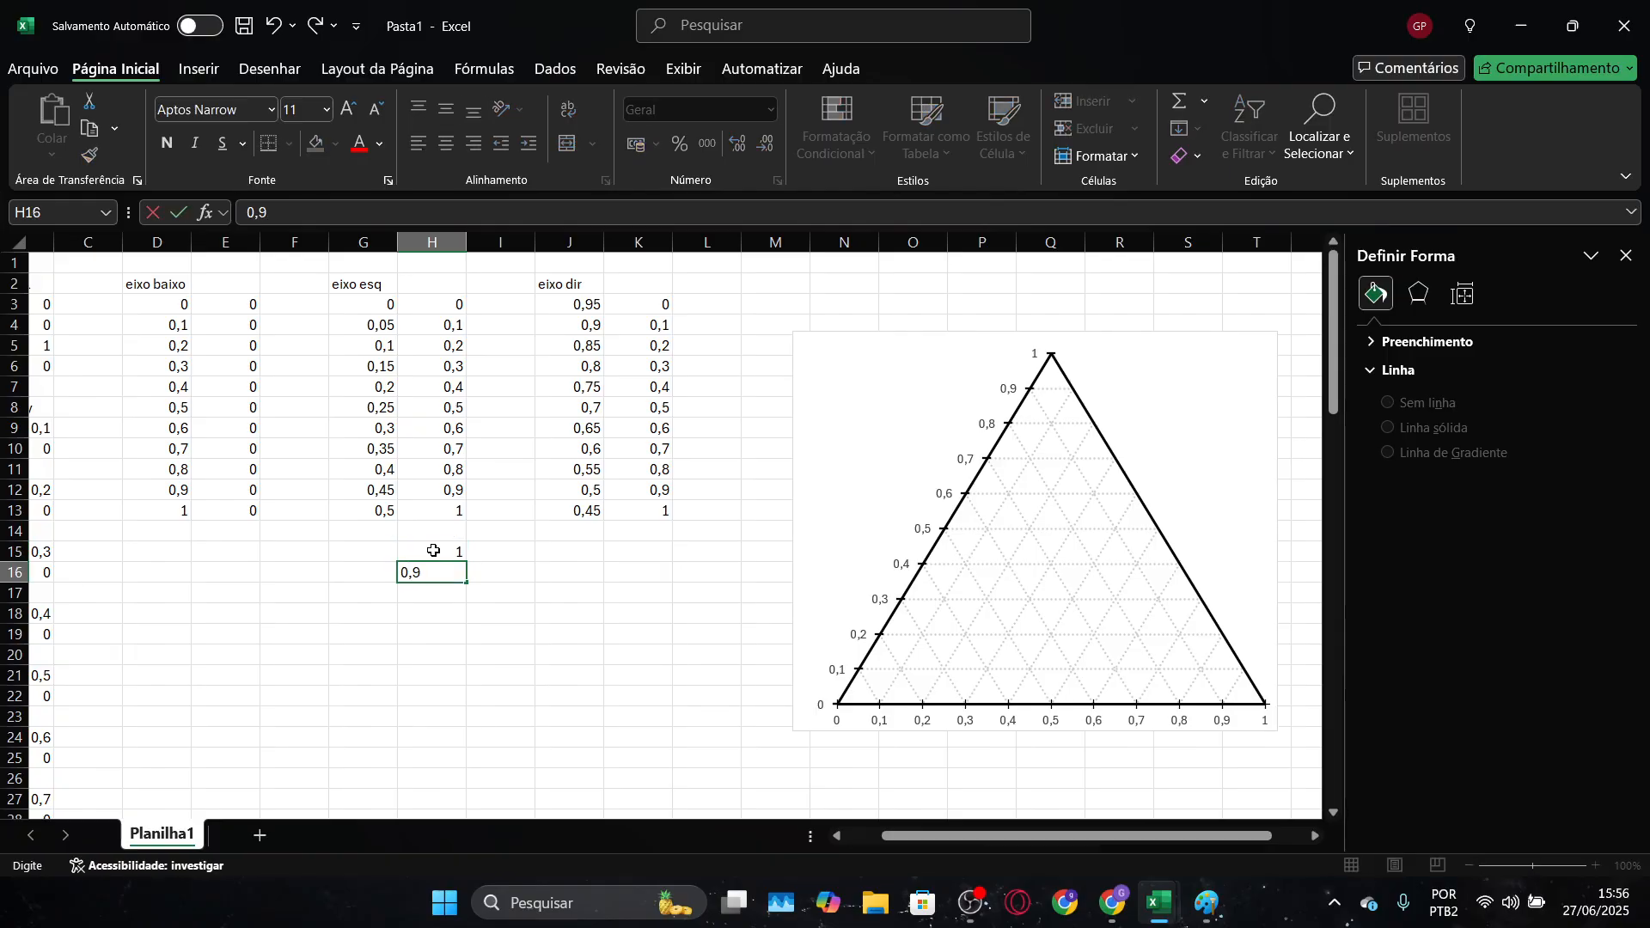
type(",9")
key("Return")
left_click_drag(433, 551, 465, 763)
left_click(565, 645)
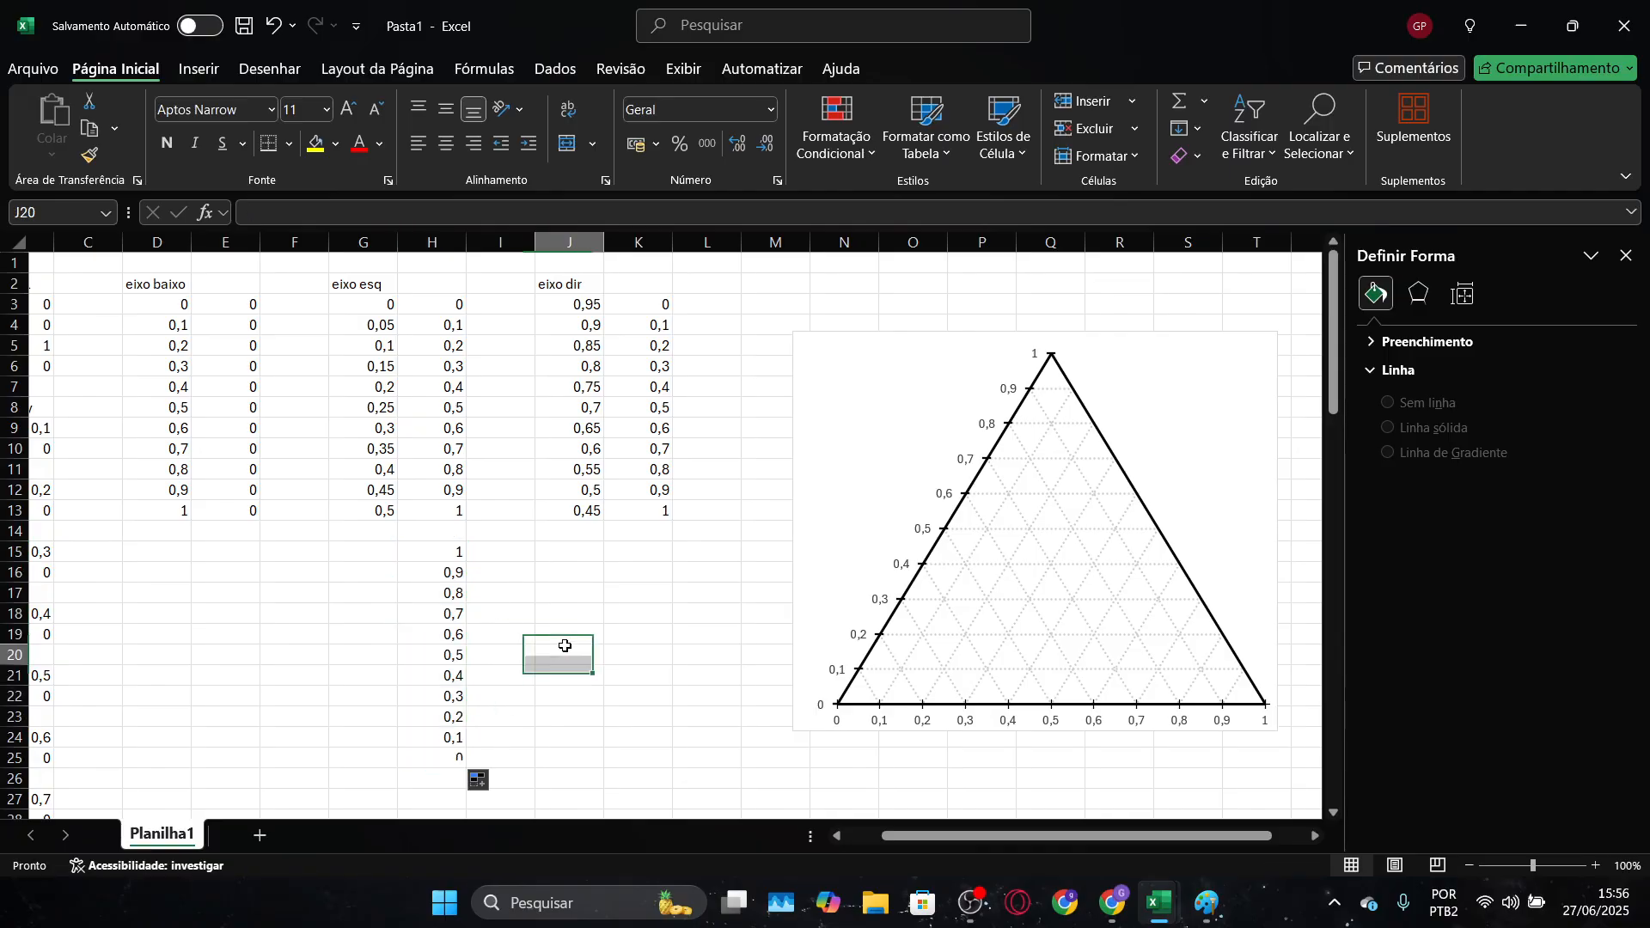
Replace the Y values in the "eixo esq" data labels with the values from cells H15:H25
left_click(961, 488)
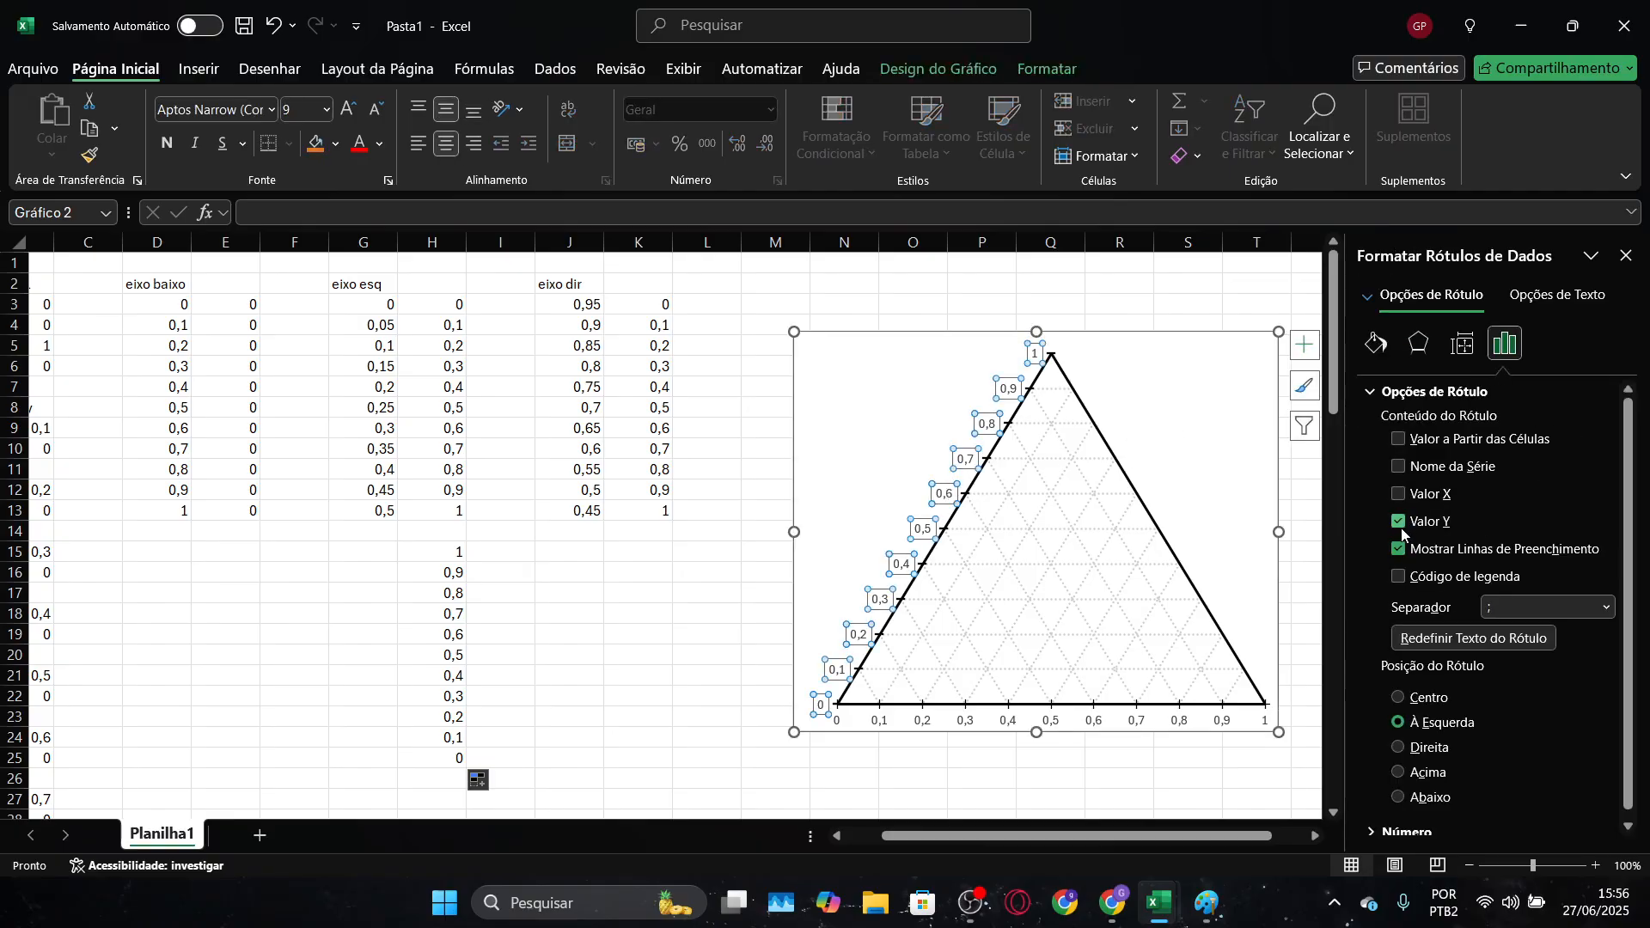
left_click(1399, 522)
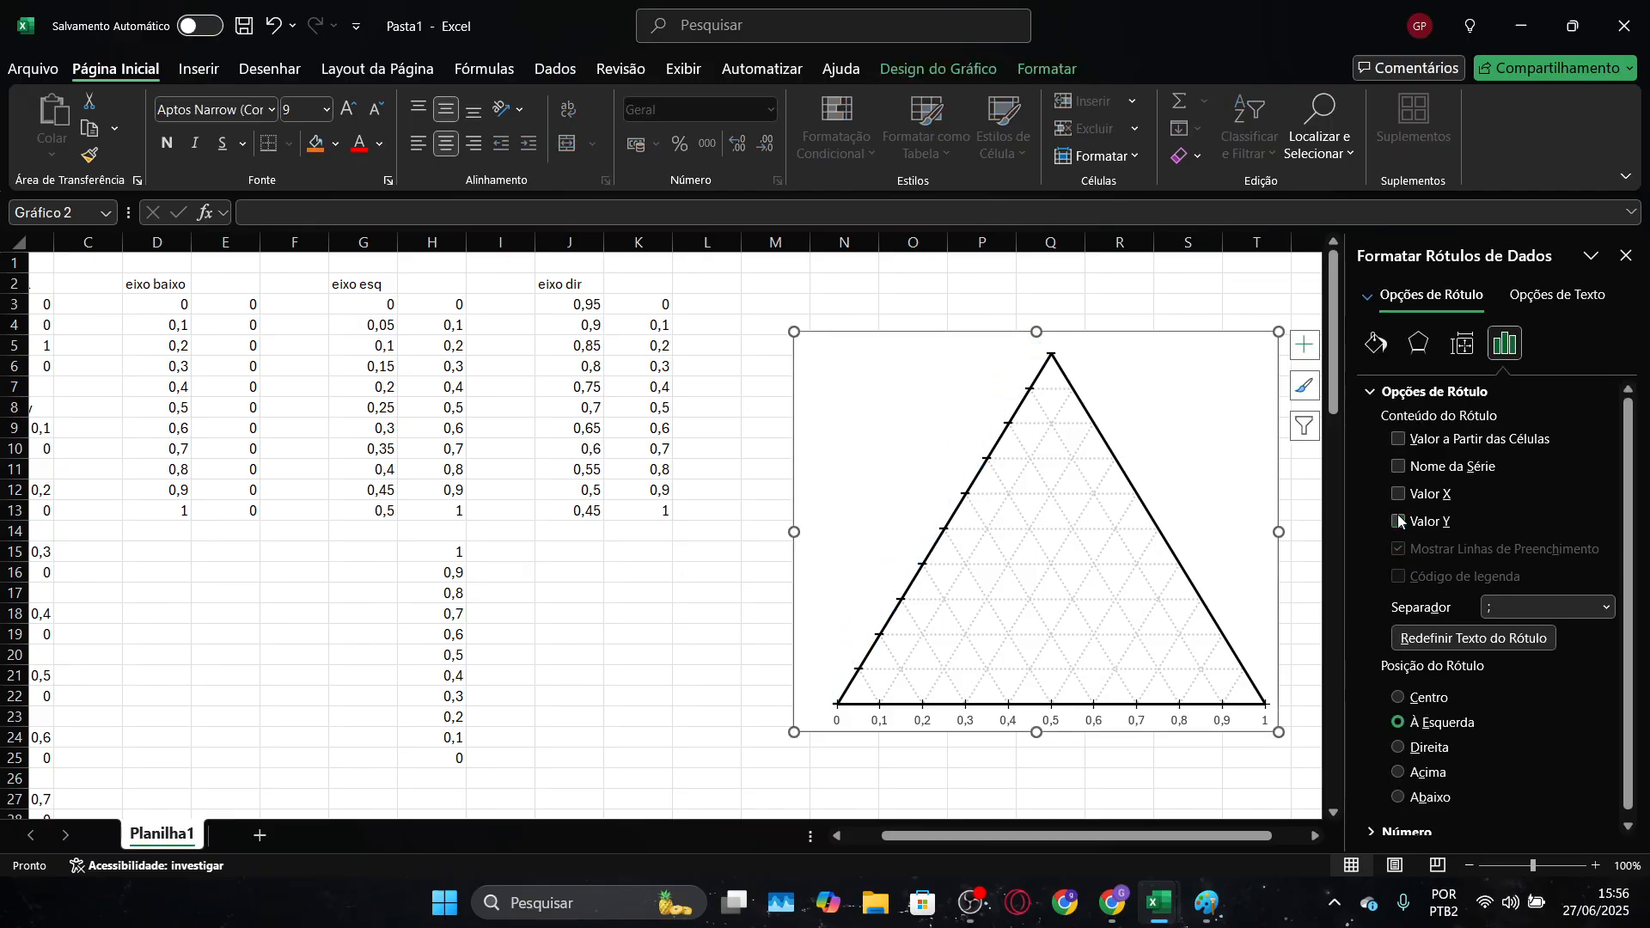
left_click(1399, 438)
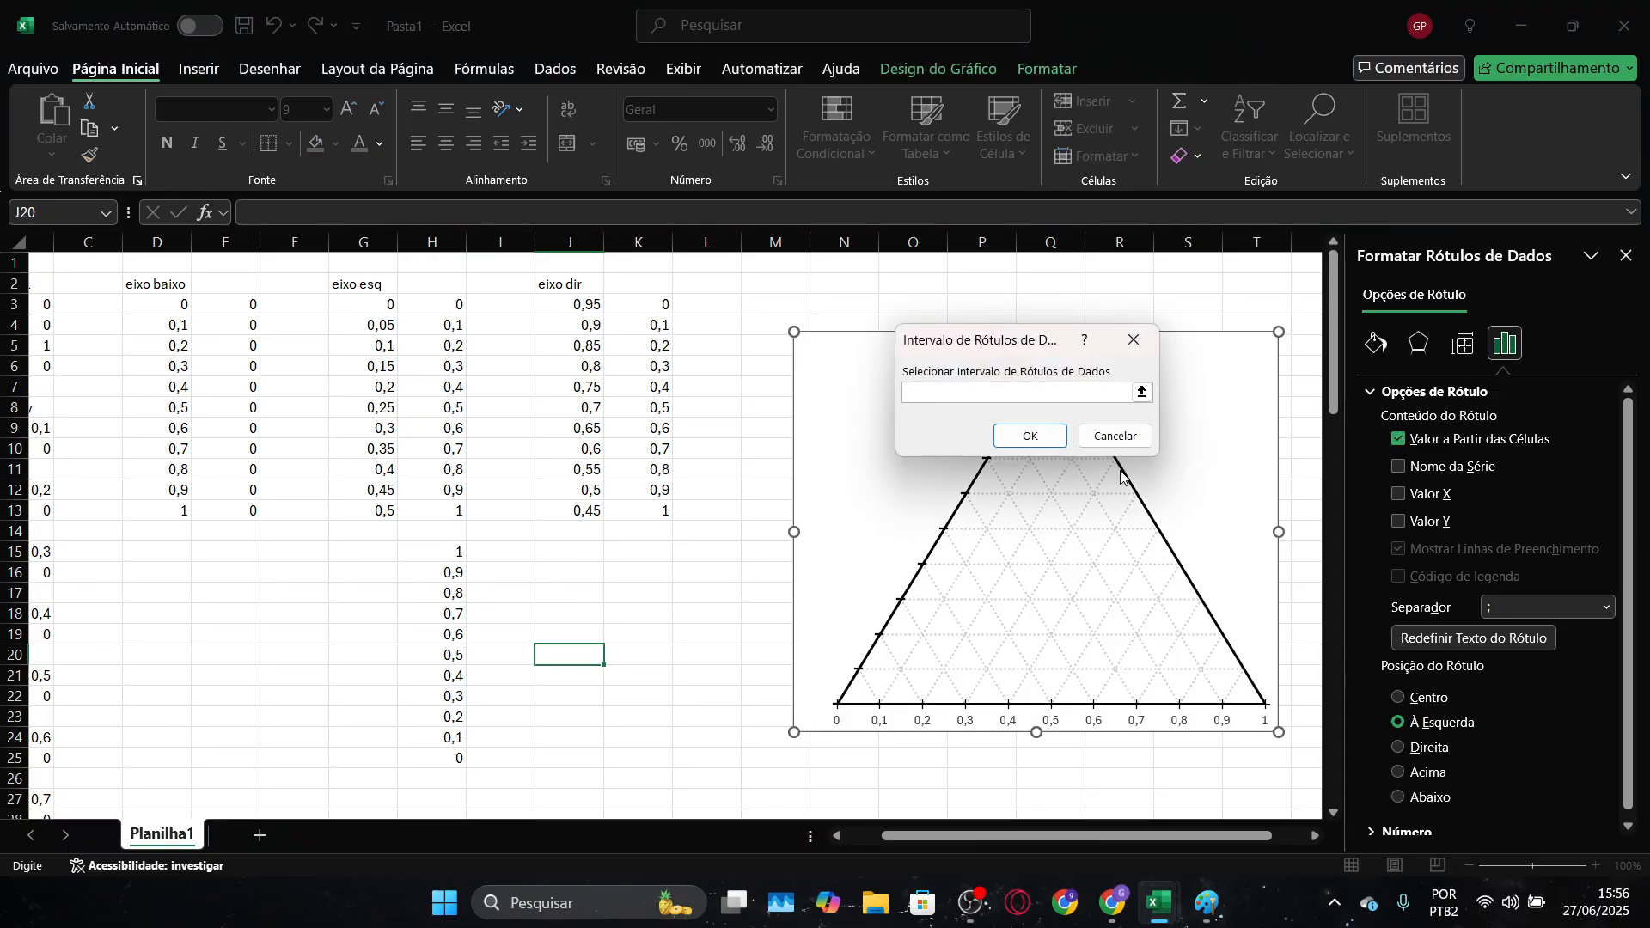
left_click_drag(442, 553, 432, 756)
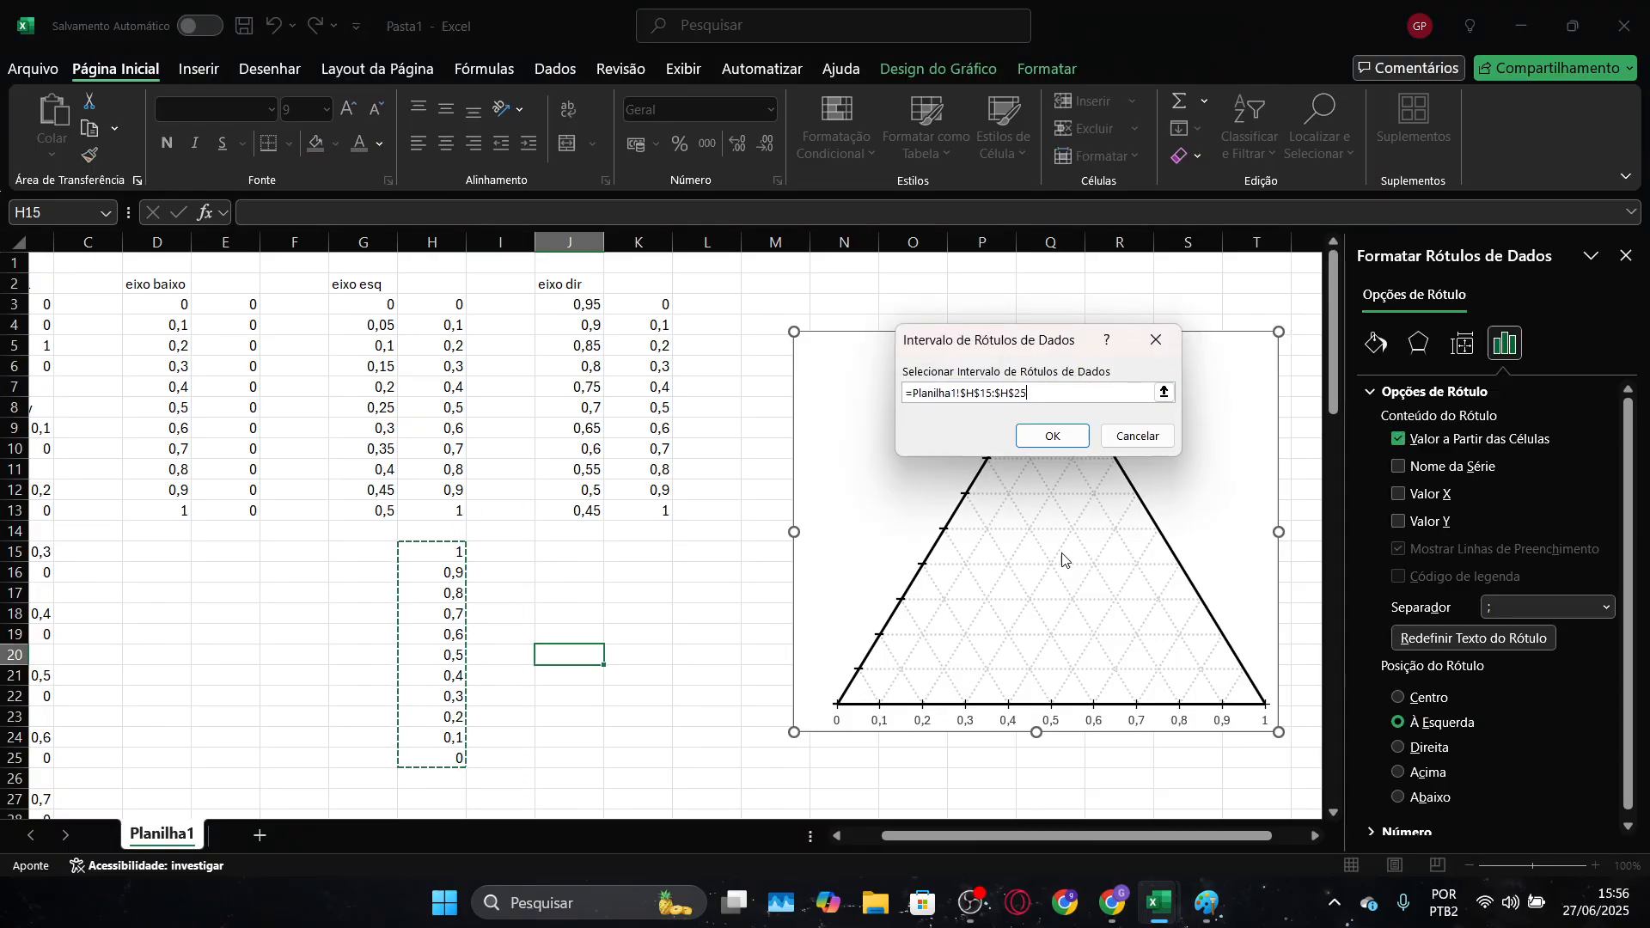
left_click(1076, 440)
left_click(1128, 301)
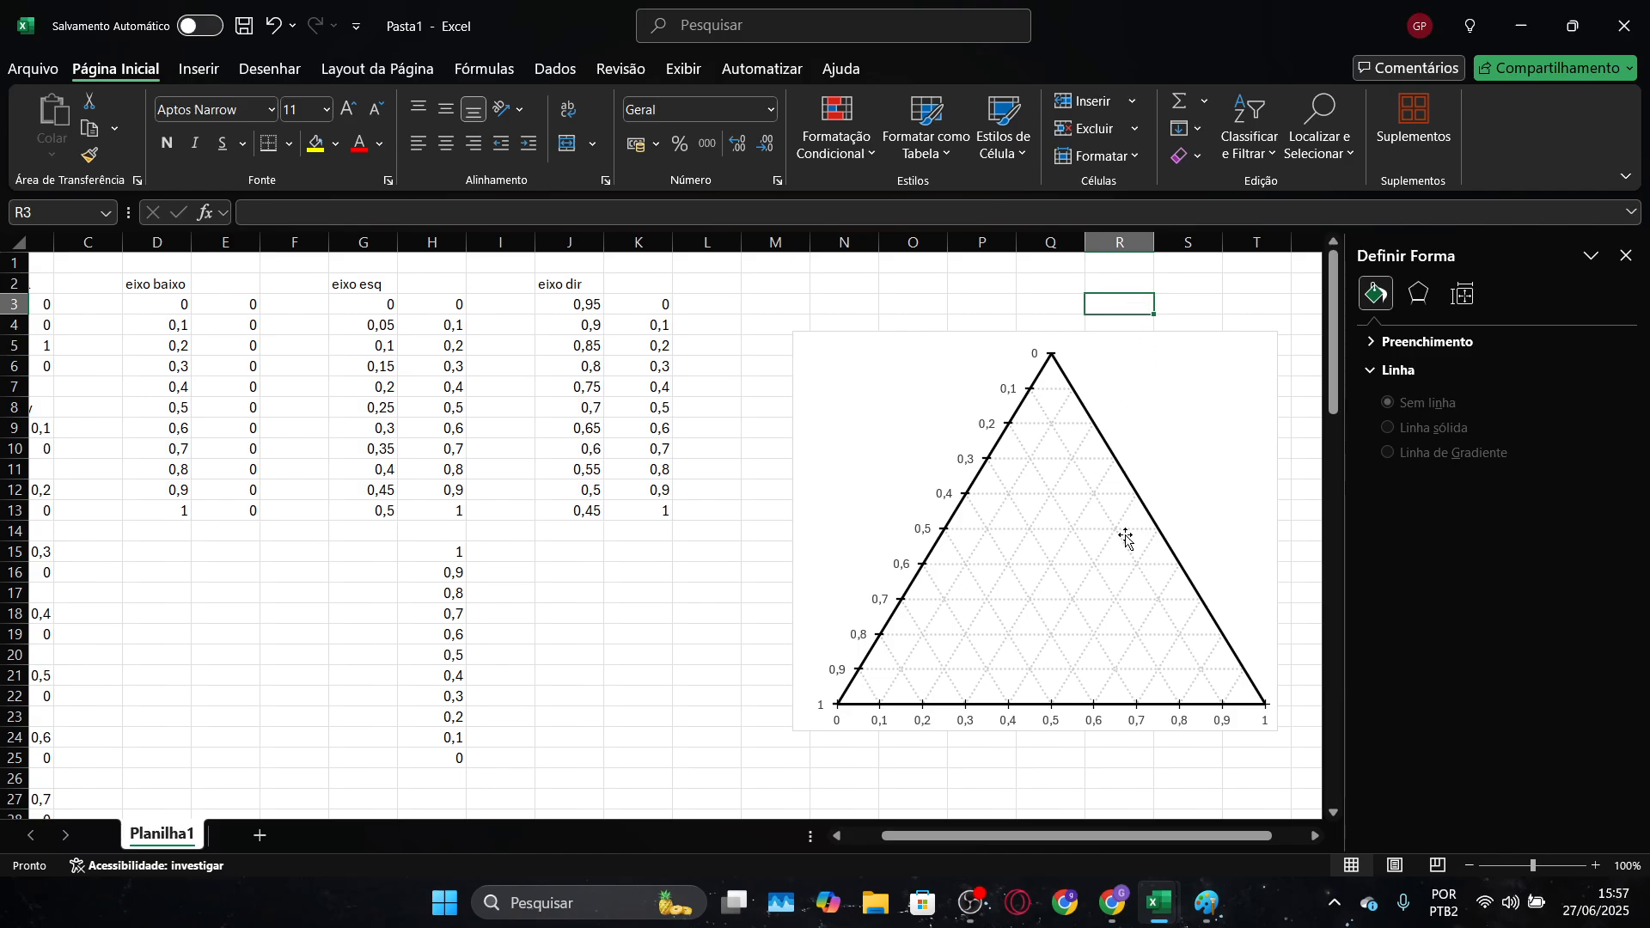
Add a new data series named "eixo direito" to the ternary chart
left_click(1137, 489)
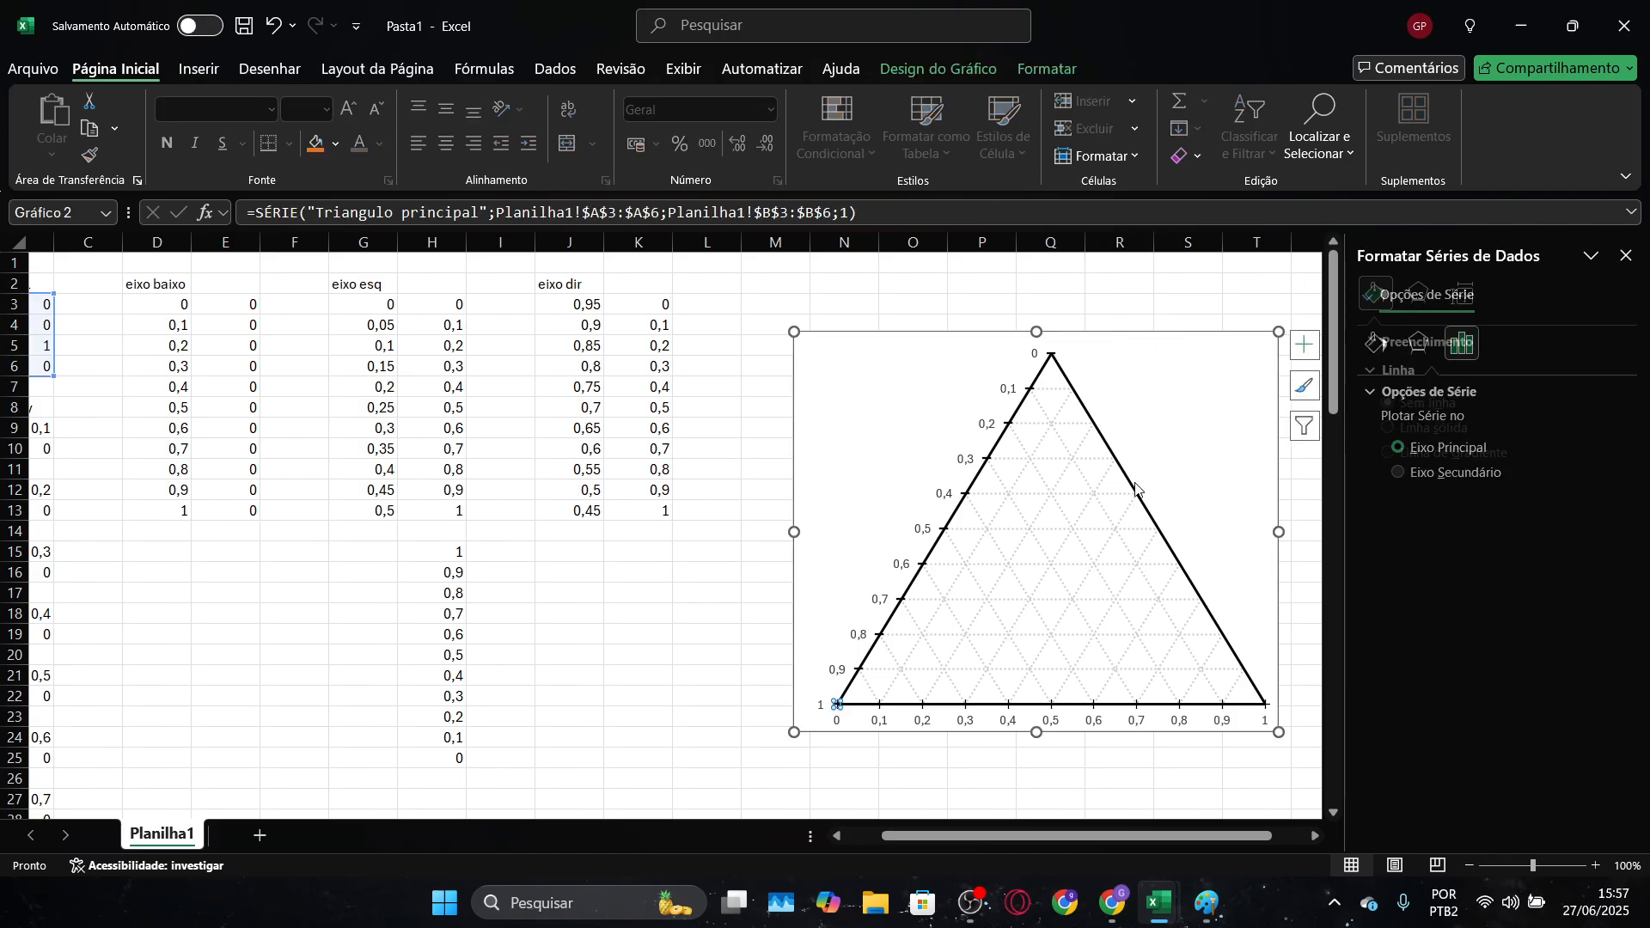
right_click(1146, 397)
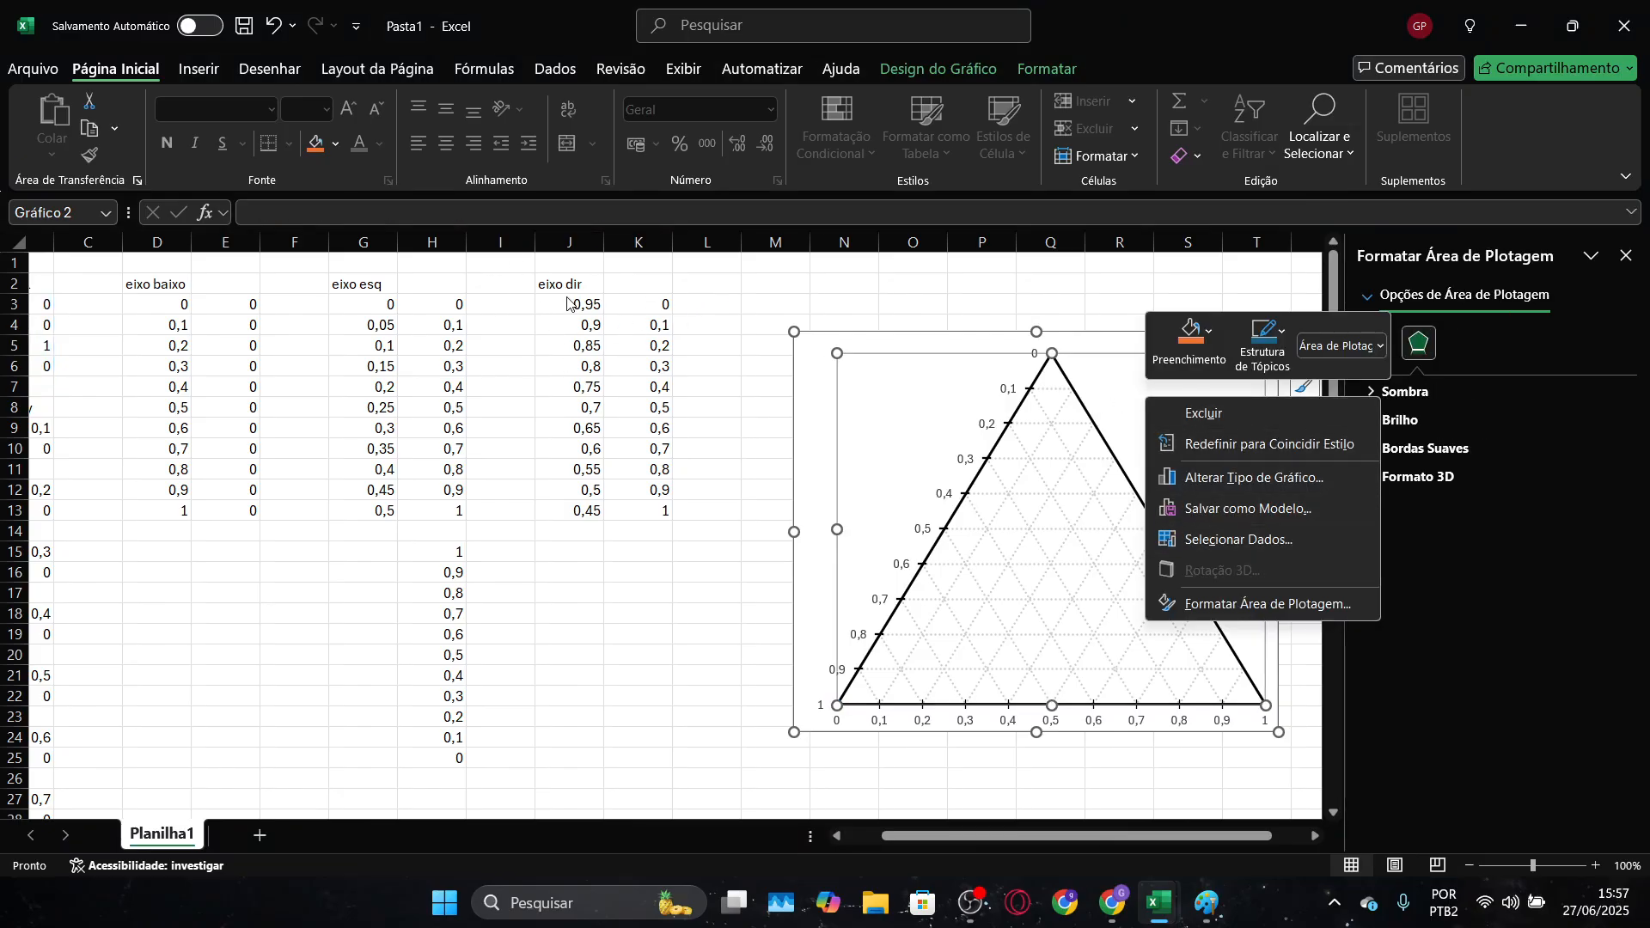
left_click(1273, 541)
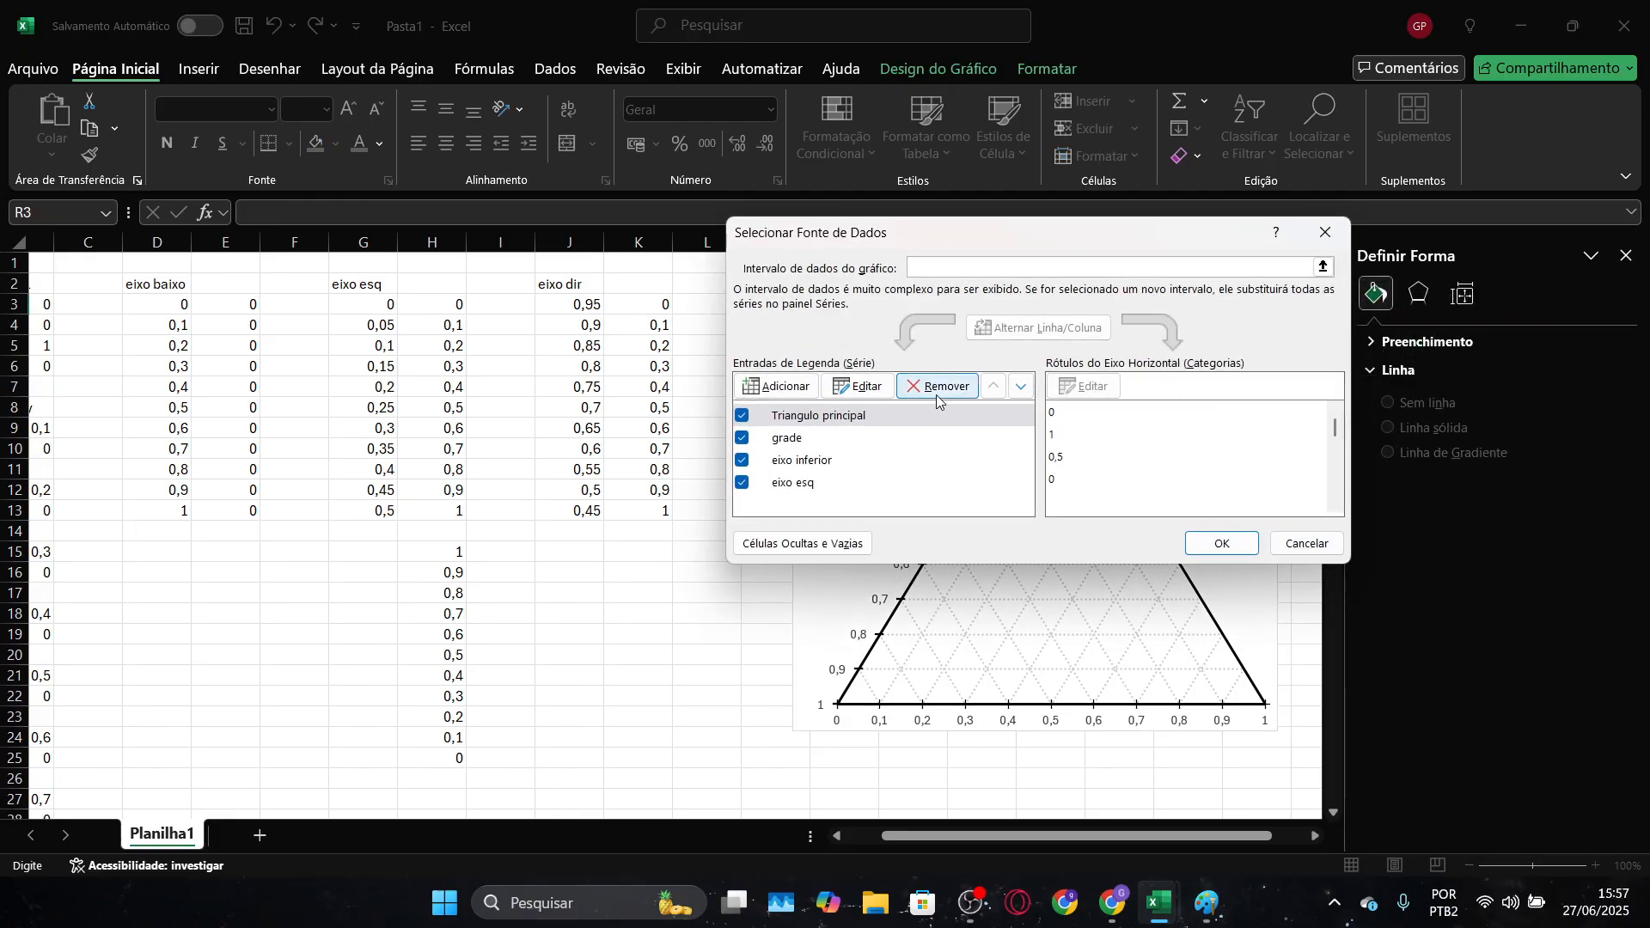
left_click(779, 386)
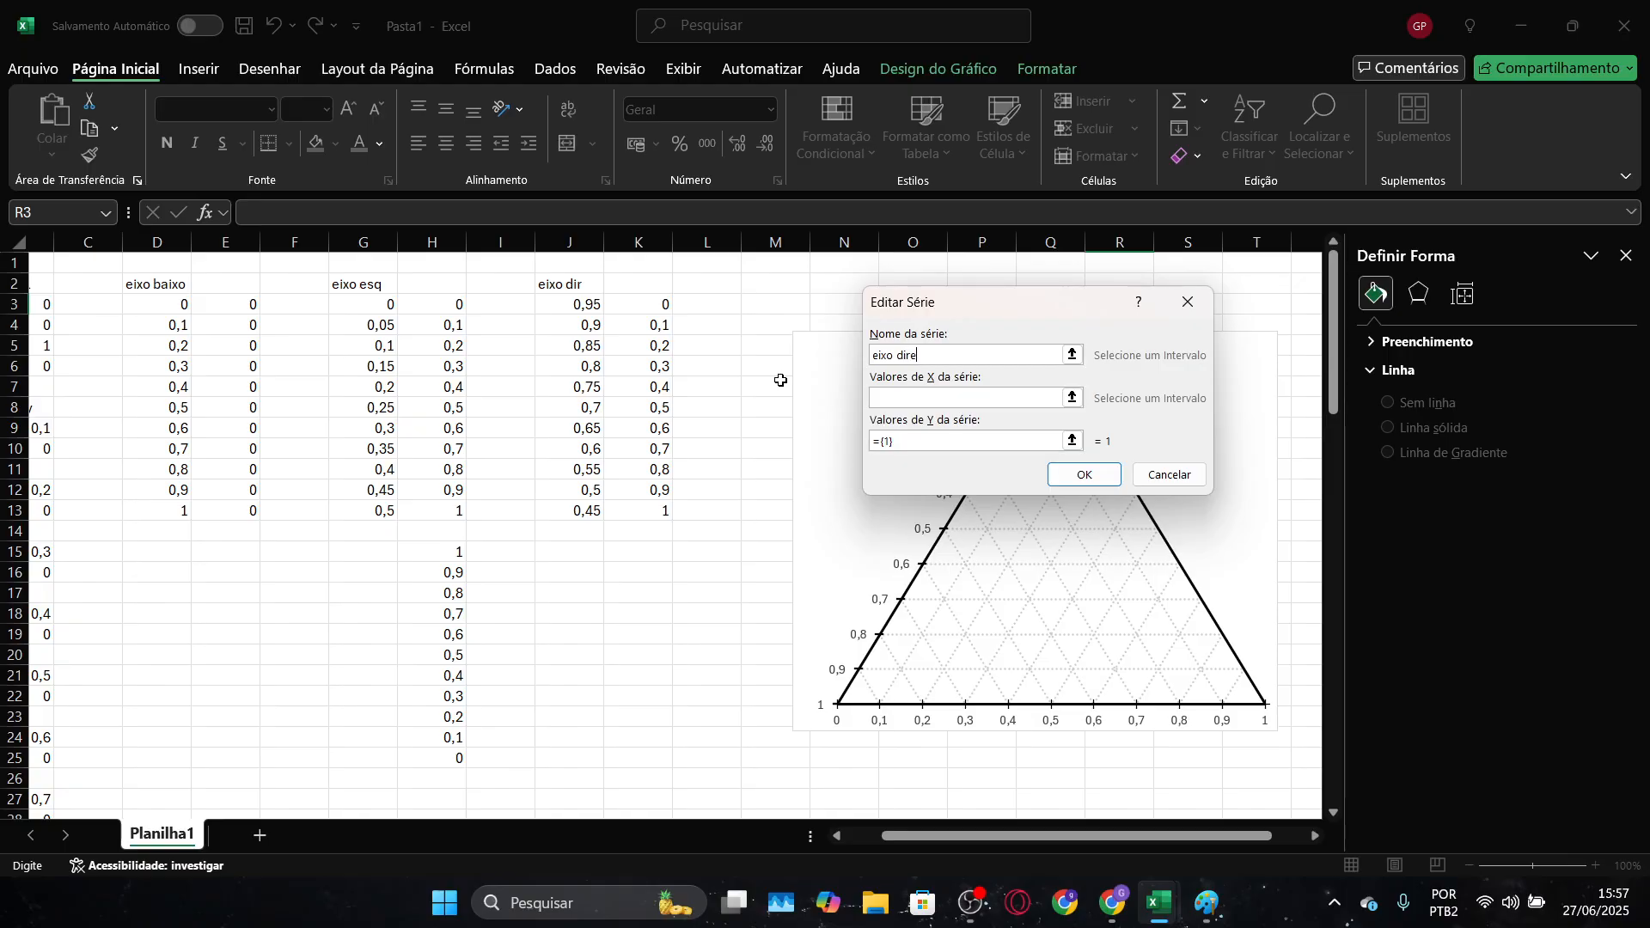
key("Return")
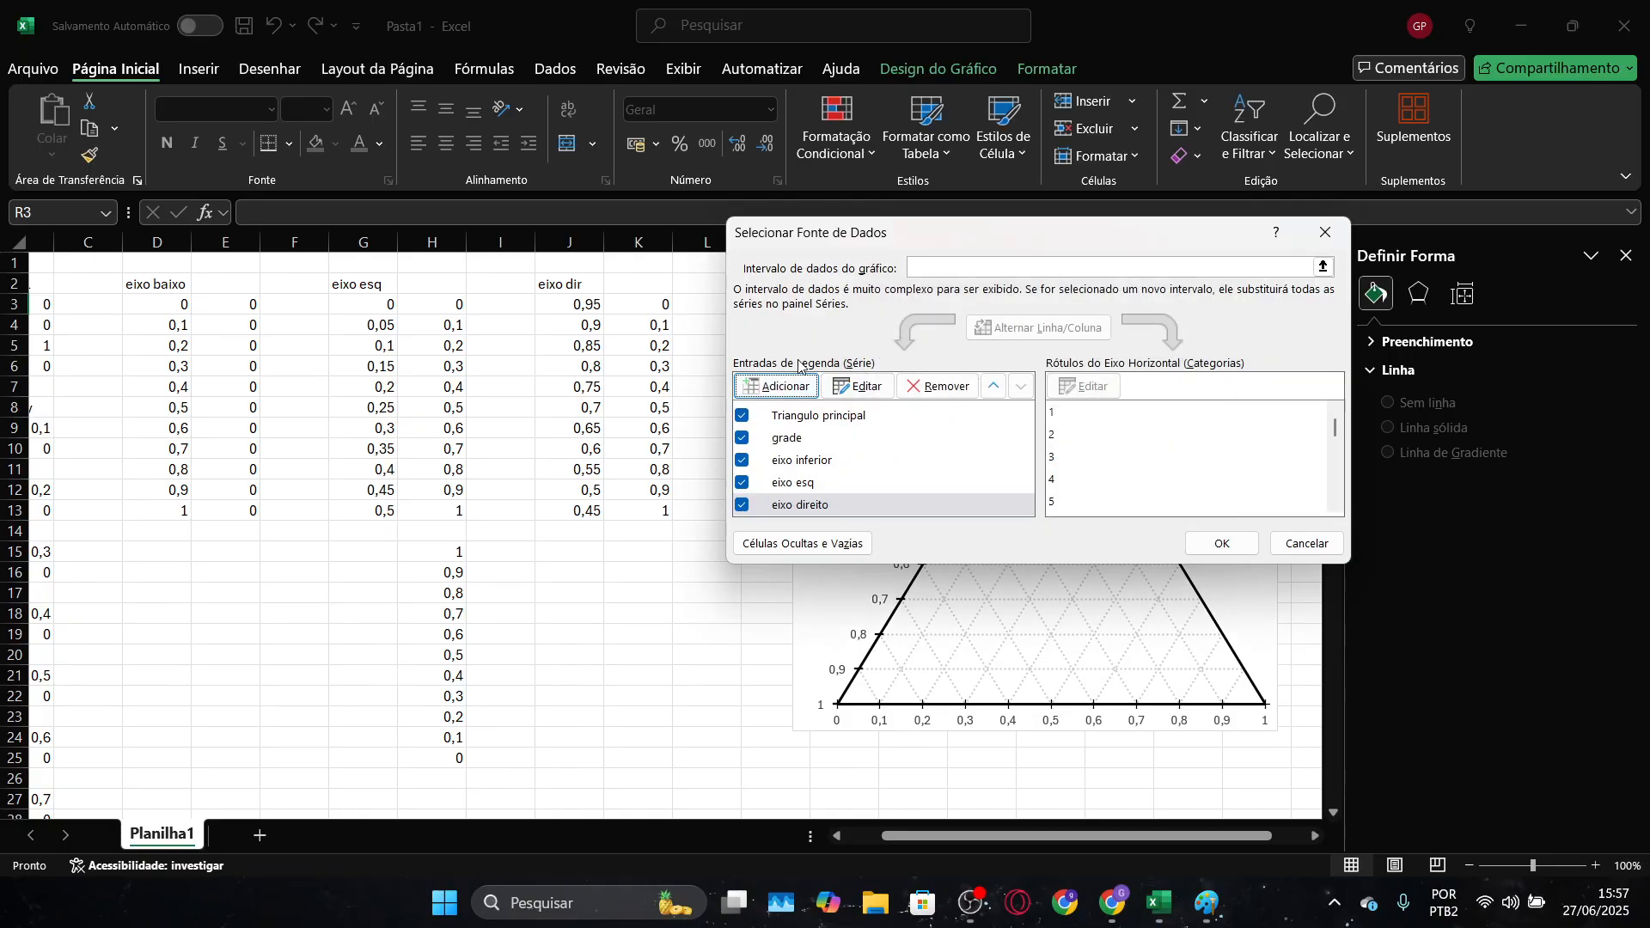
Assign J3:J13 as the X values and K3:K13 as the Y values of the "eixo direito" series
left_click(885, 385)
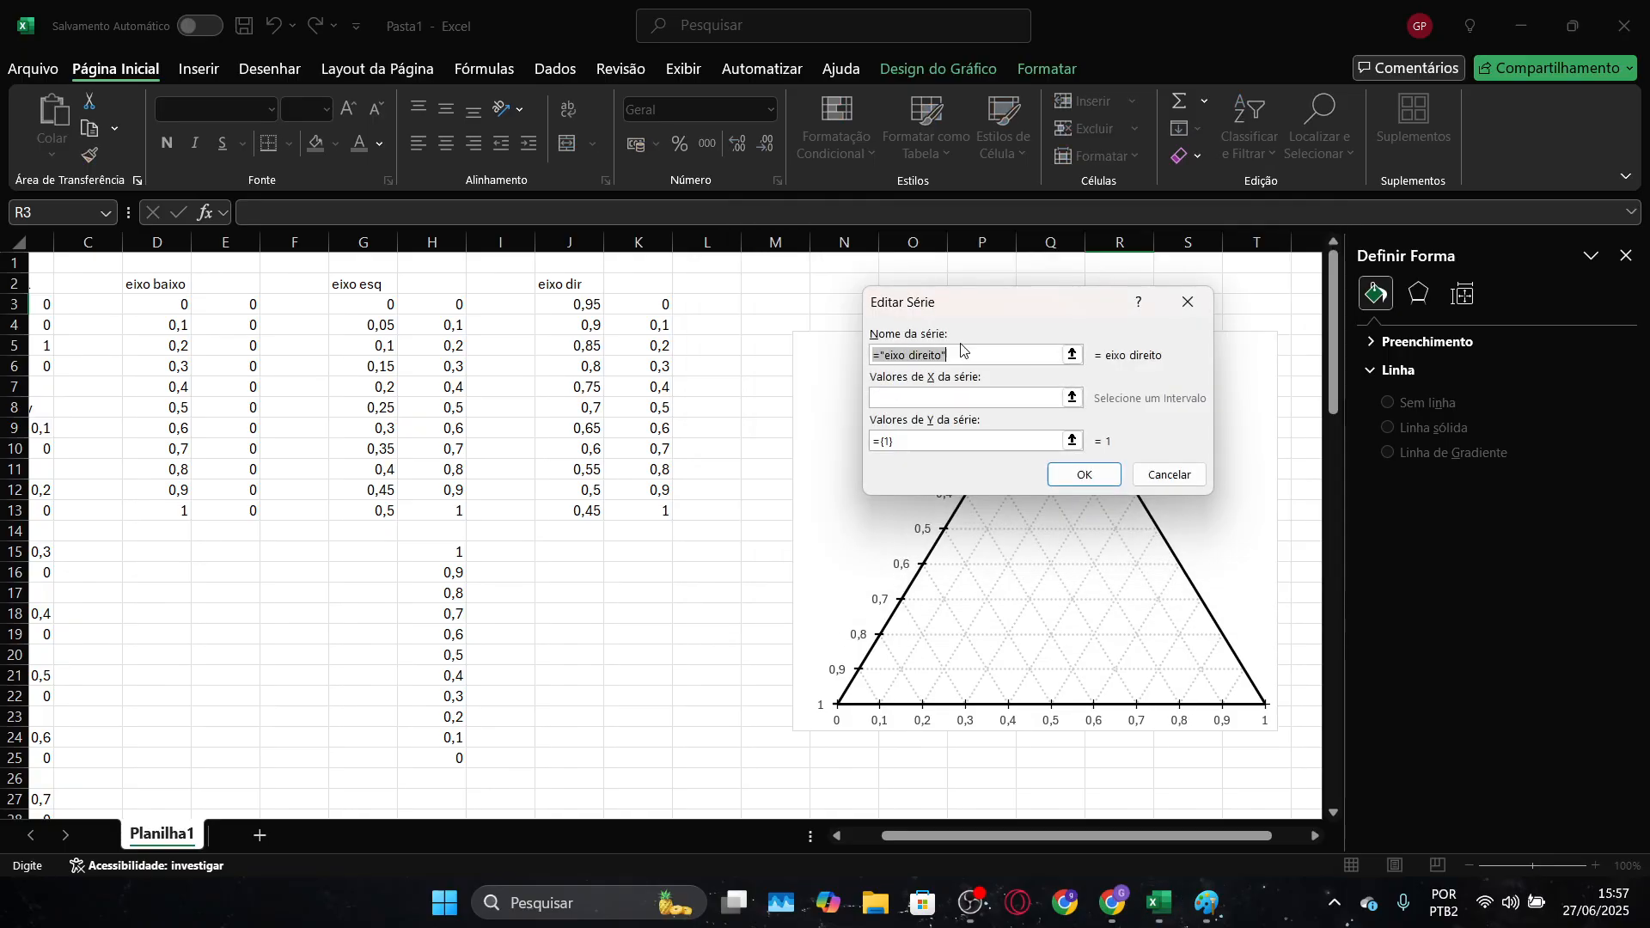
left_click(1072, 409)
left_click_drag(584, 302, 587, 512)
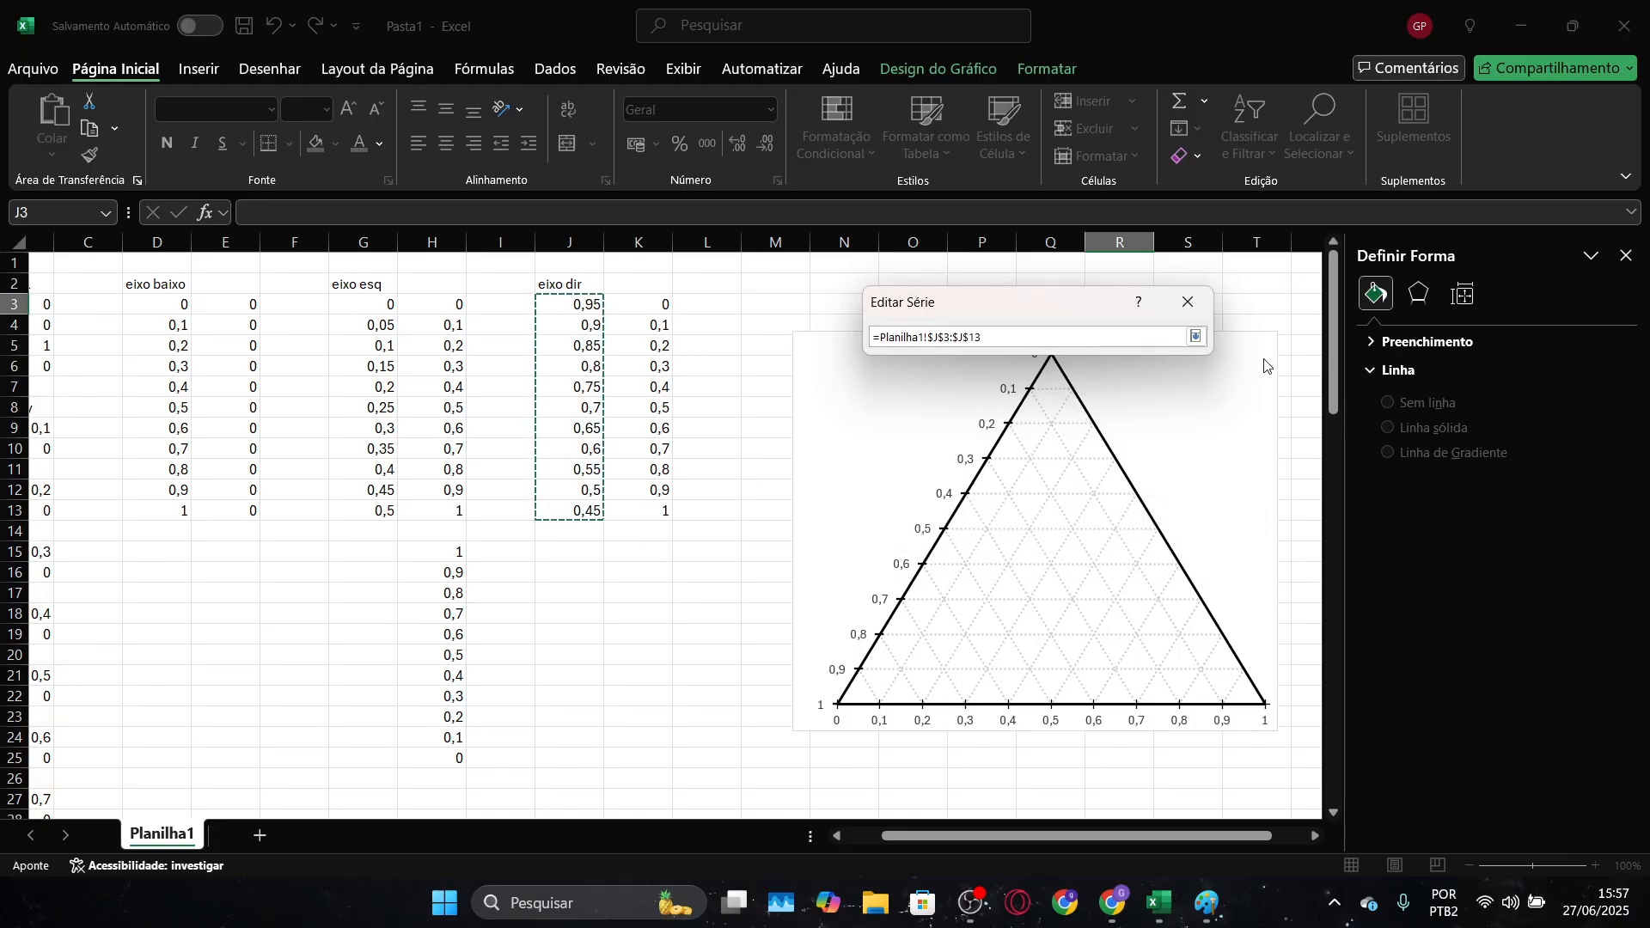
left_click(1196, 336)
left_click(1073, 440)
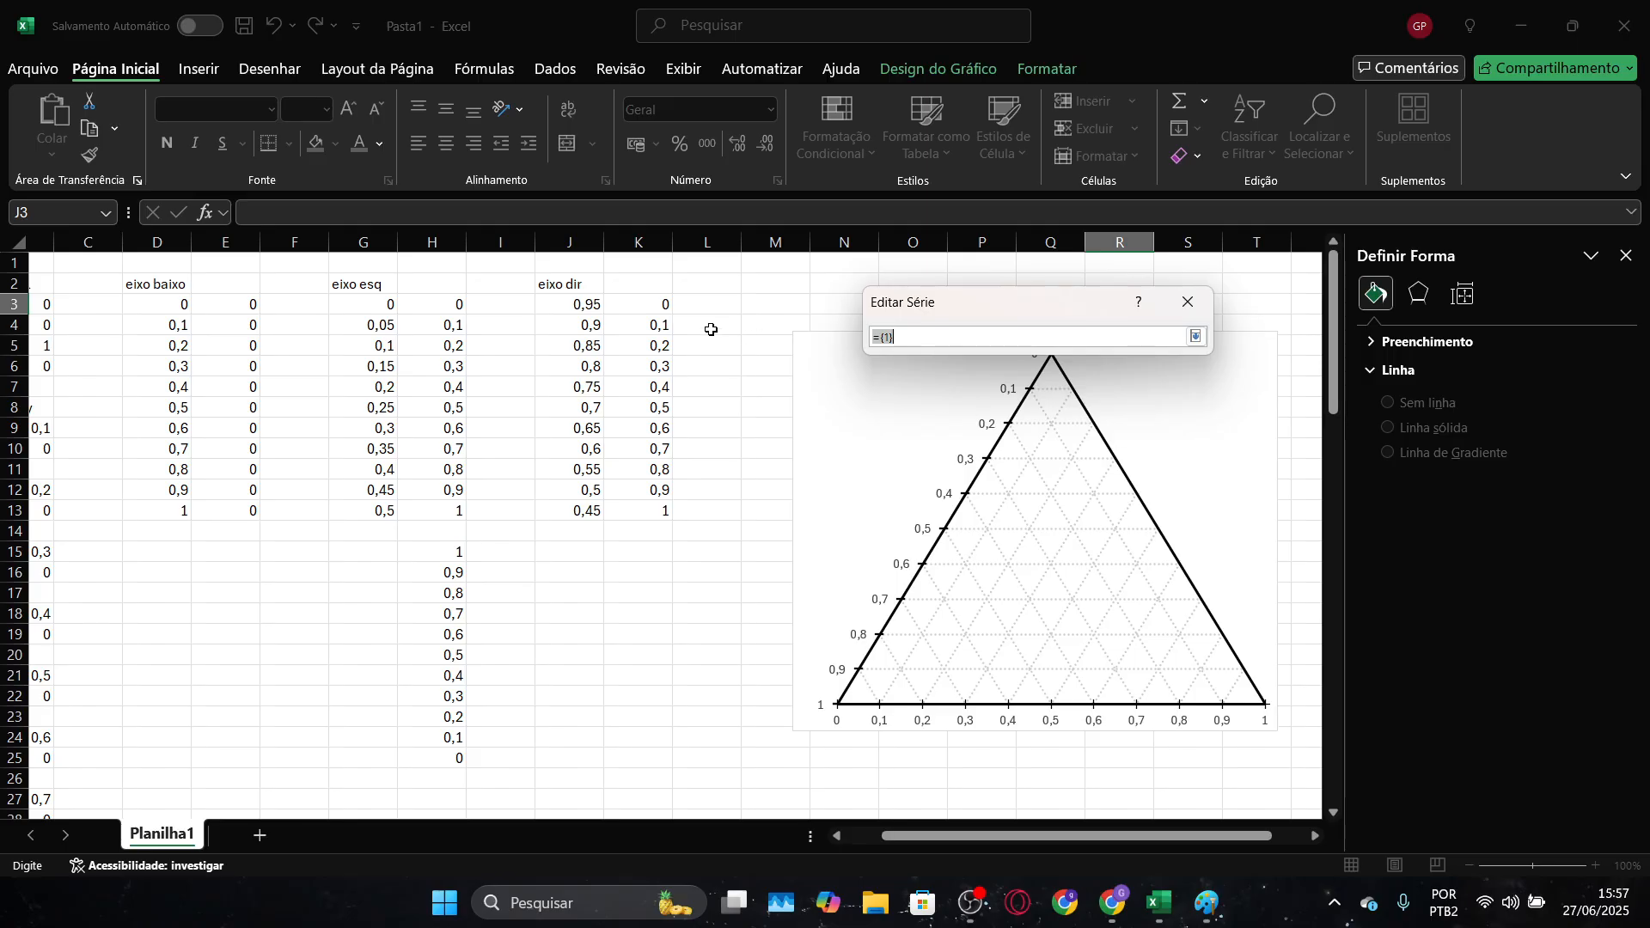
left_click_drag(657, 306, 665, 513)
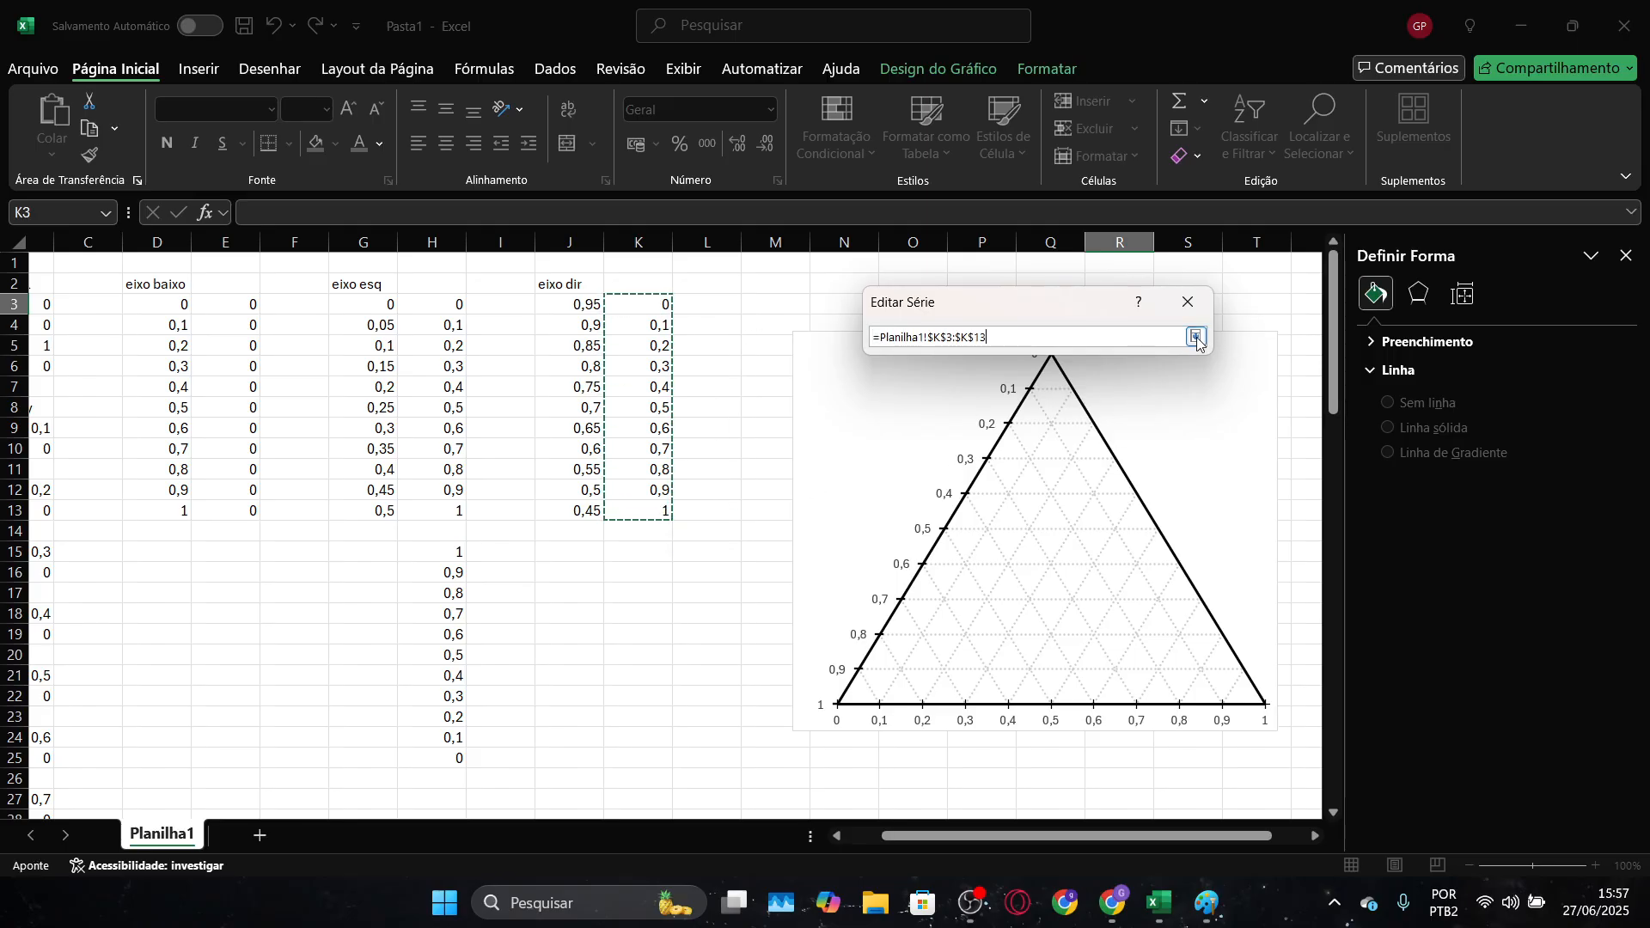
left_click(1196, 336)
left_click(1084, 475)
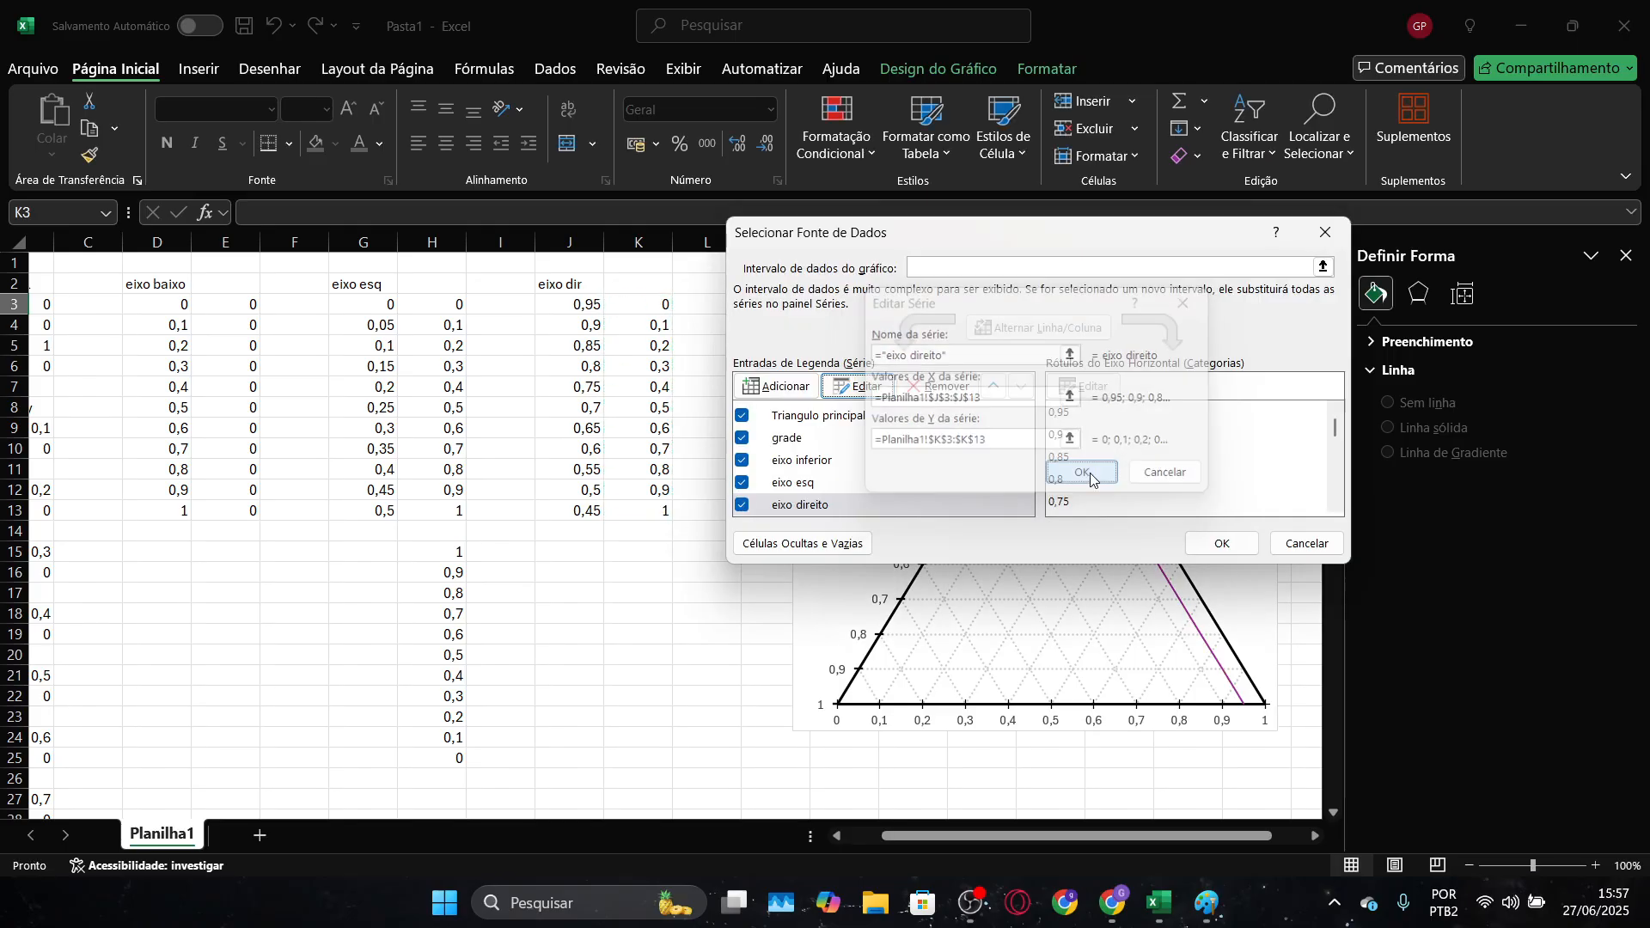
left_click(1220, 552)
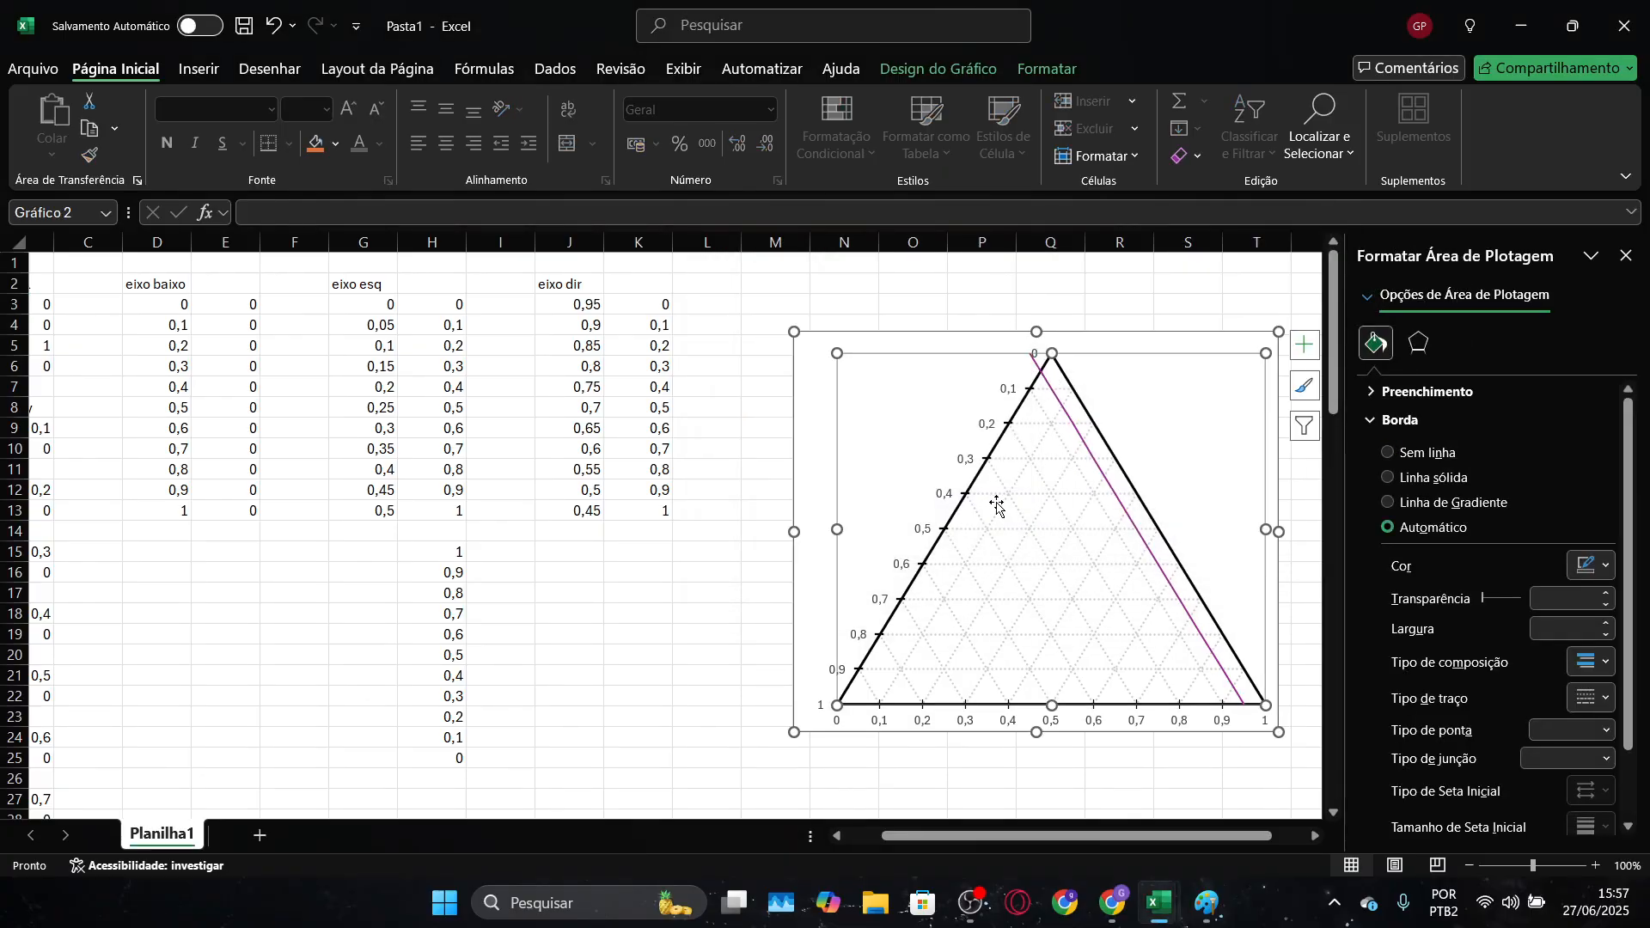
Enter 1 in J3 and 0,95 in J4, and fill the descending "eixo dir" series down to 0,5 in J13
left_click(590, 305)
double_click(589, 305)
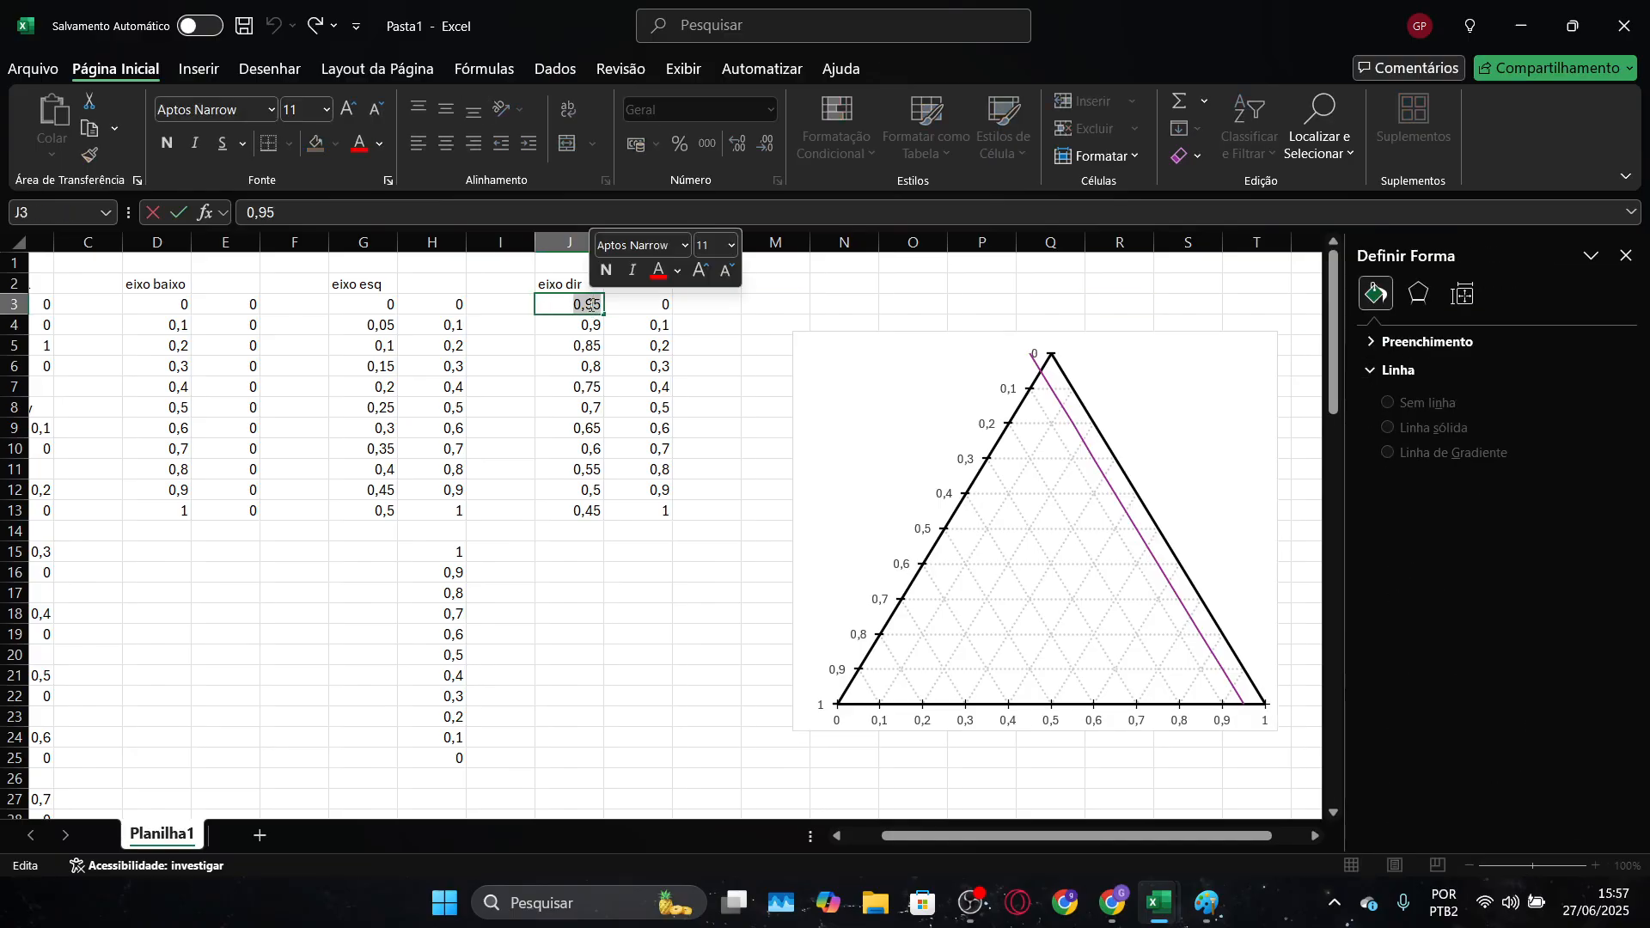
type("1")
key("Return")
type("0,95")
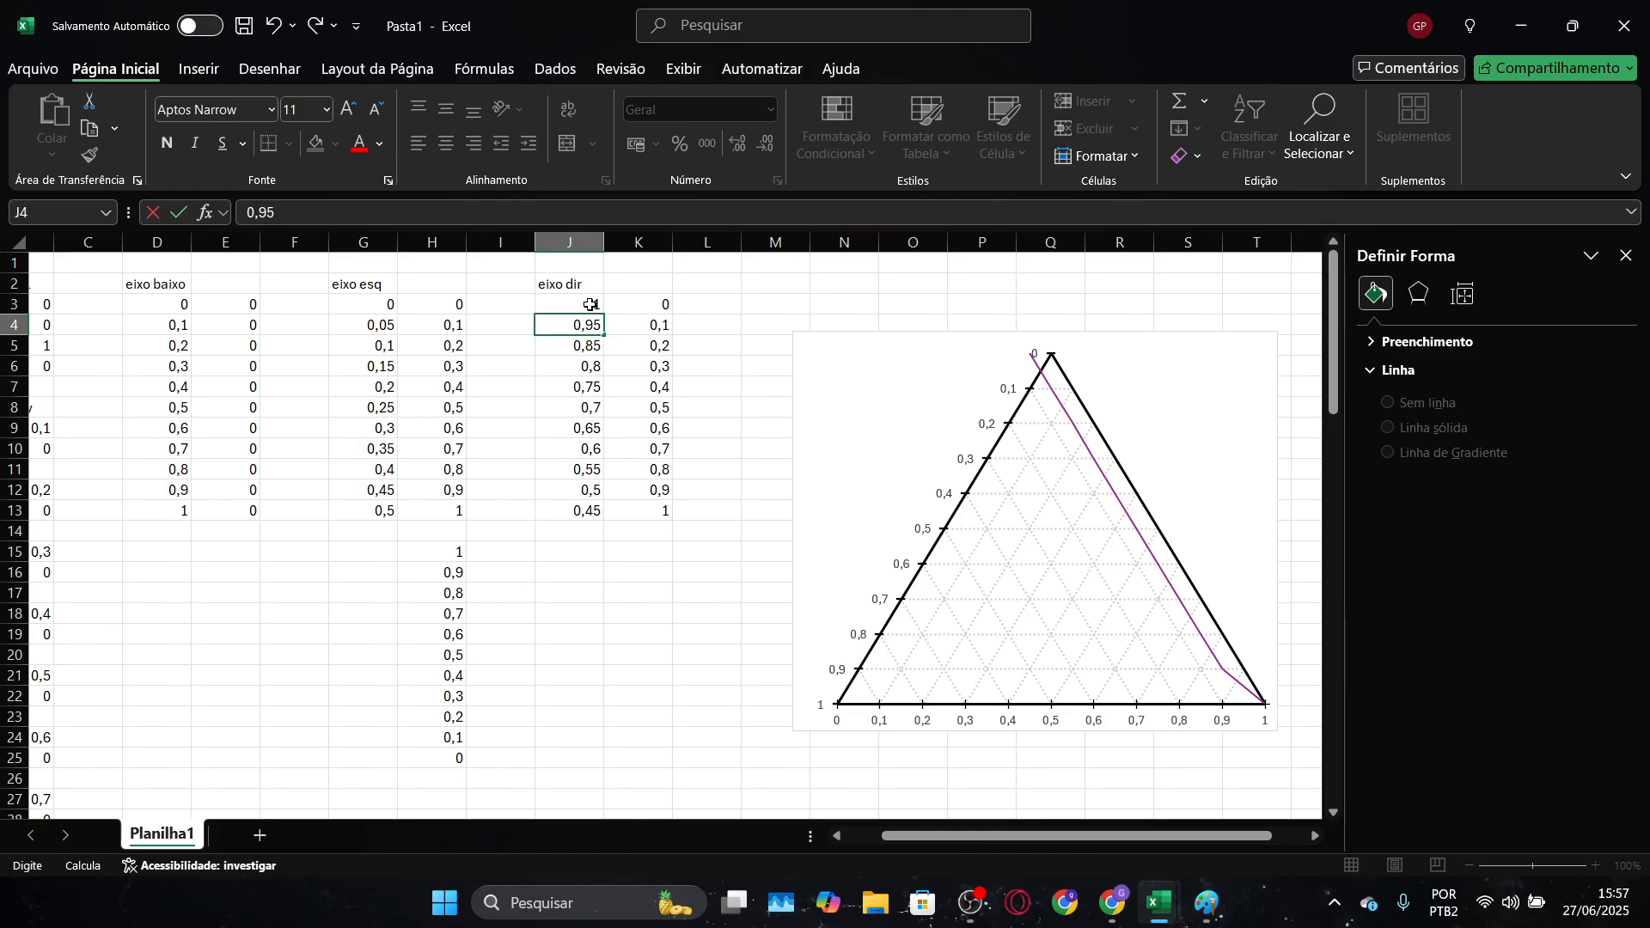
key("Return")
left_click(589, 305)
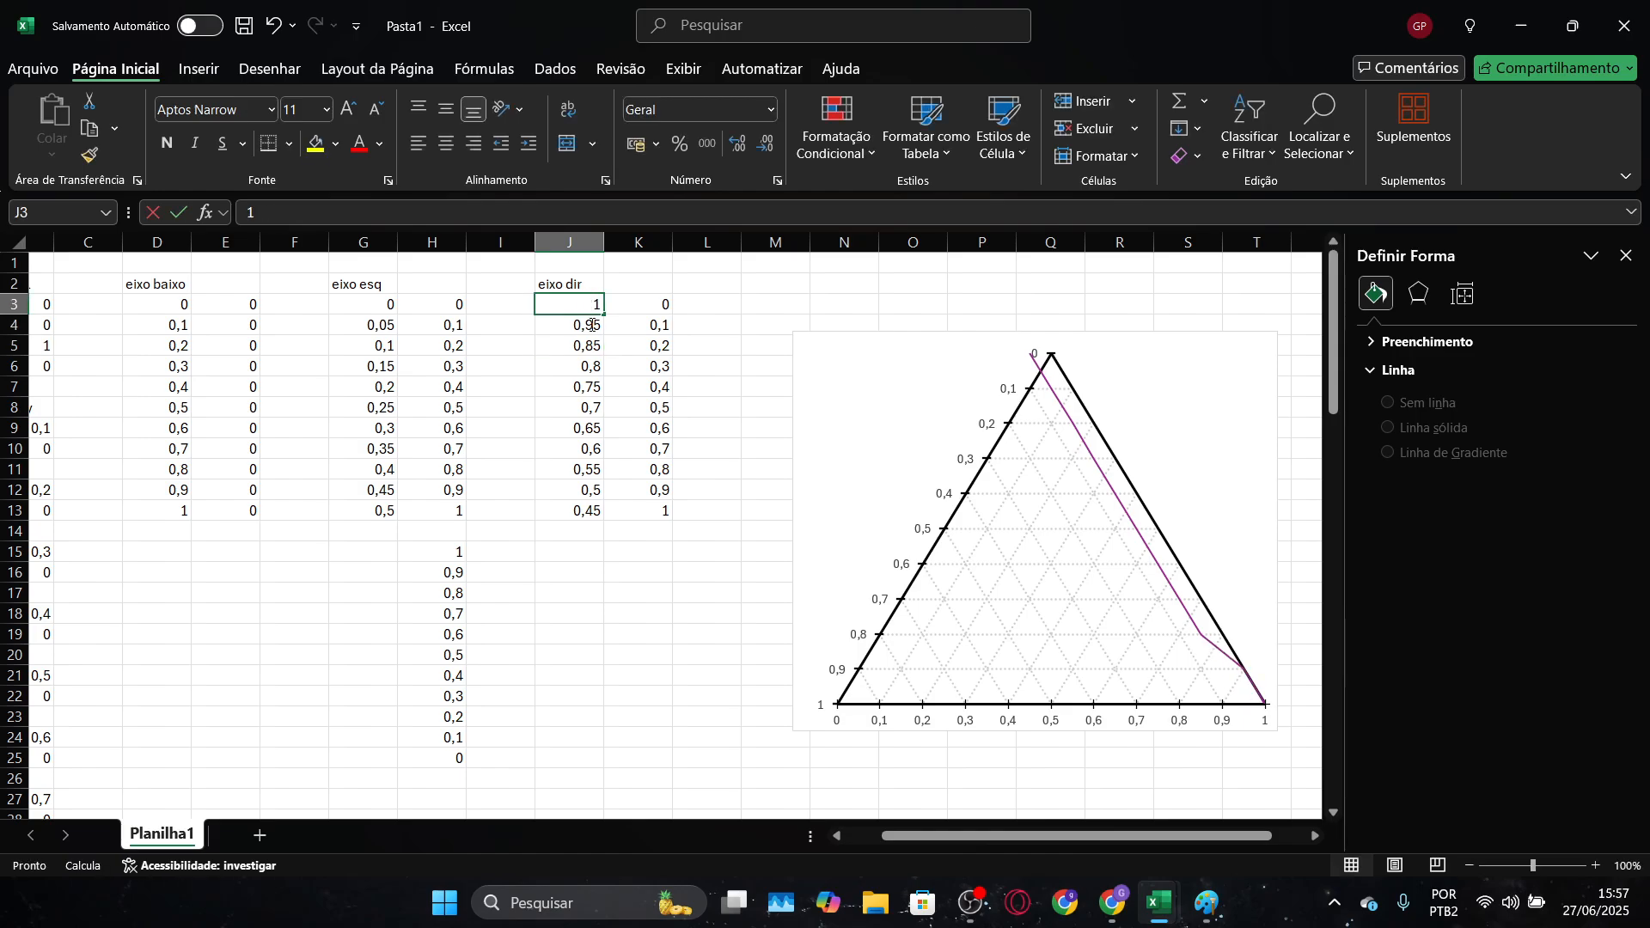
double_click(604, 305)
key("Escape")
left_click_drag(590, 306, 603, 519)
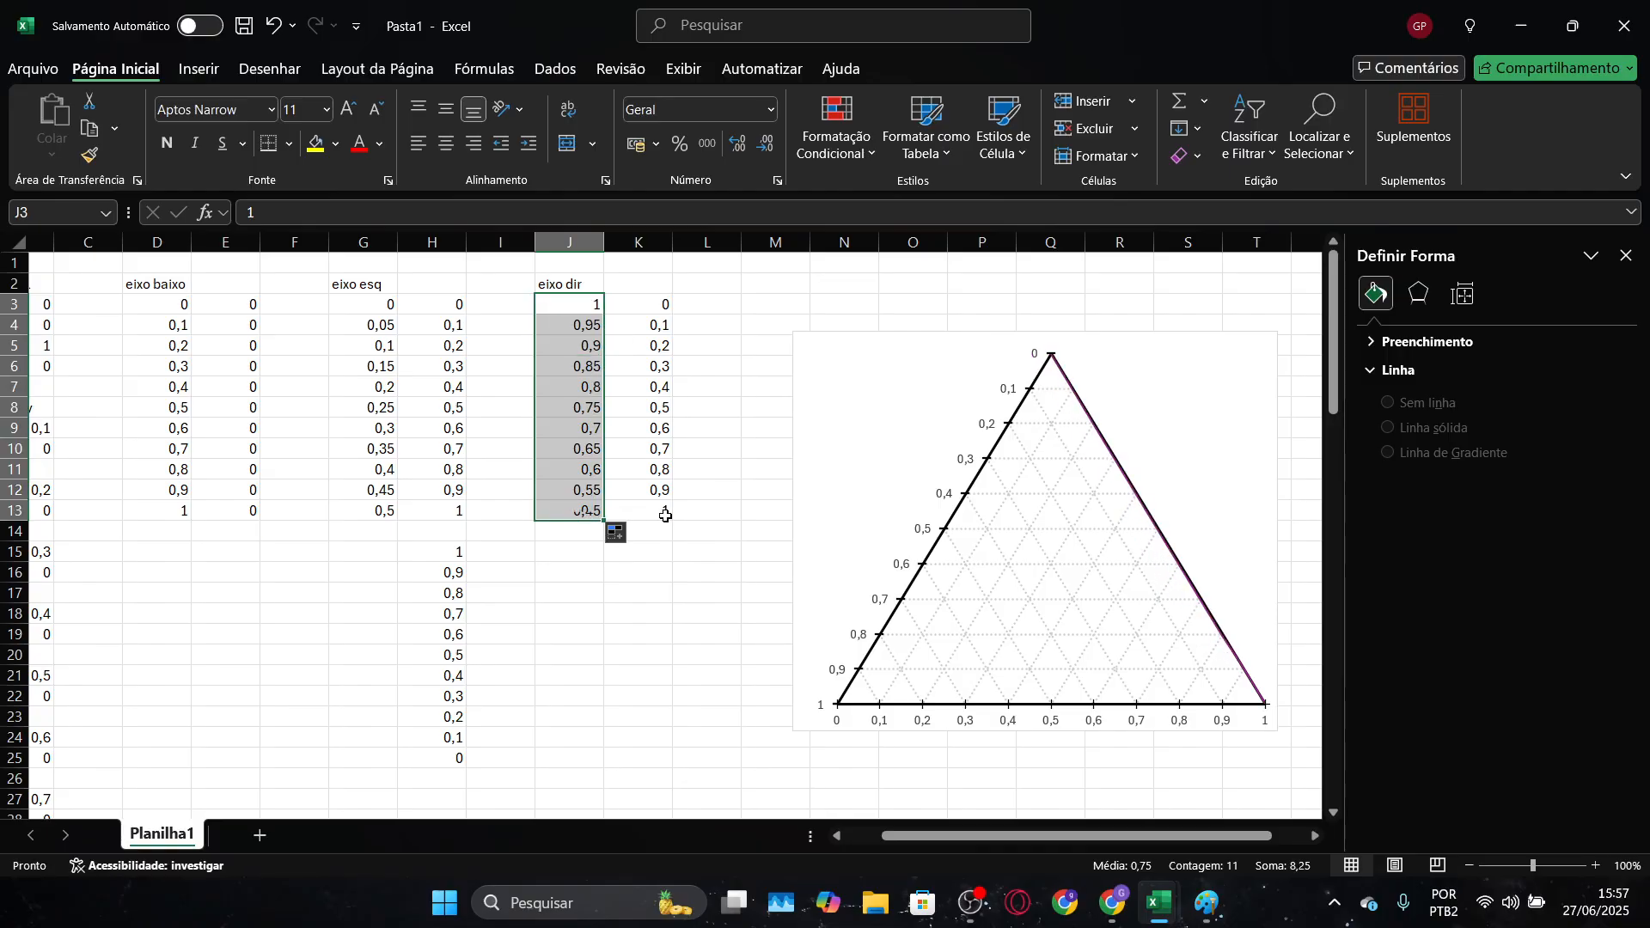
left_click(1189, 301)
Remove the connecting line from the "eixo direito" series
left_click(1112, 459)
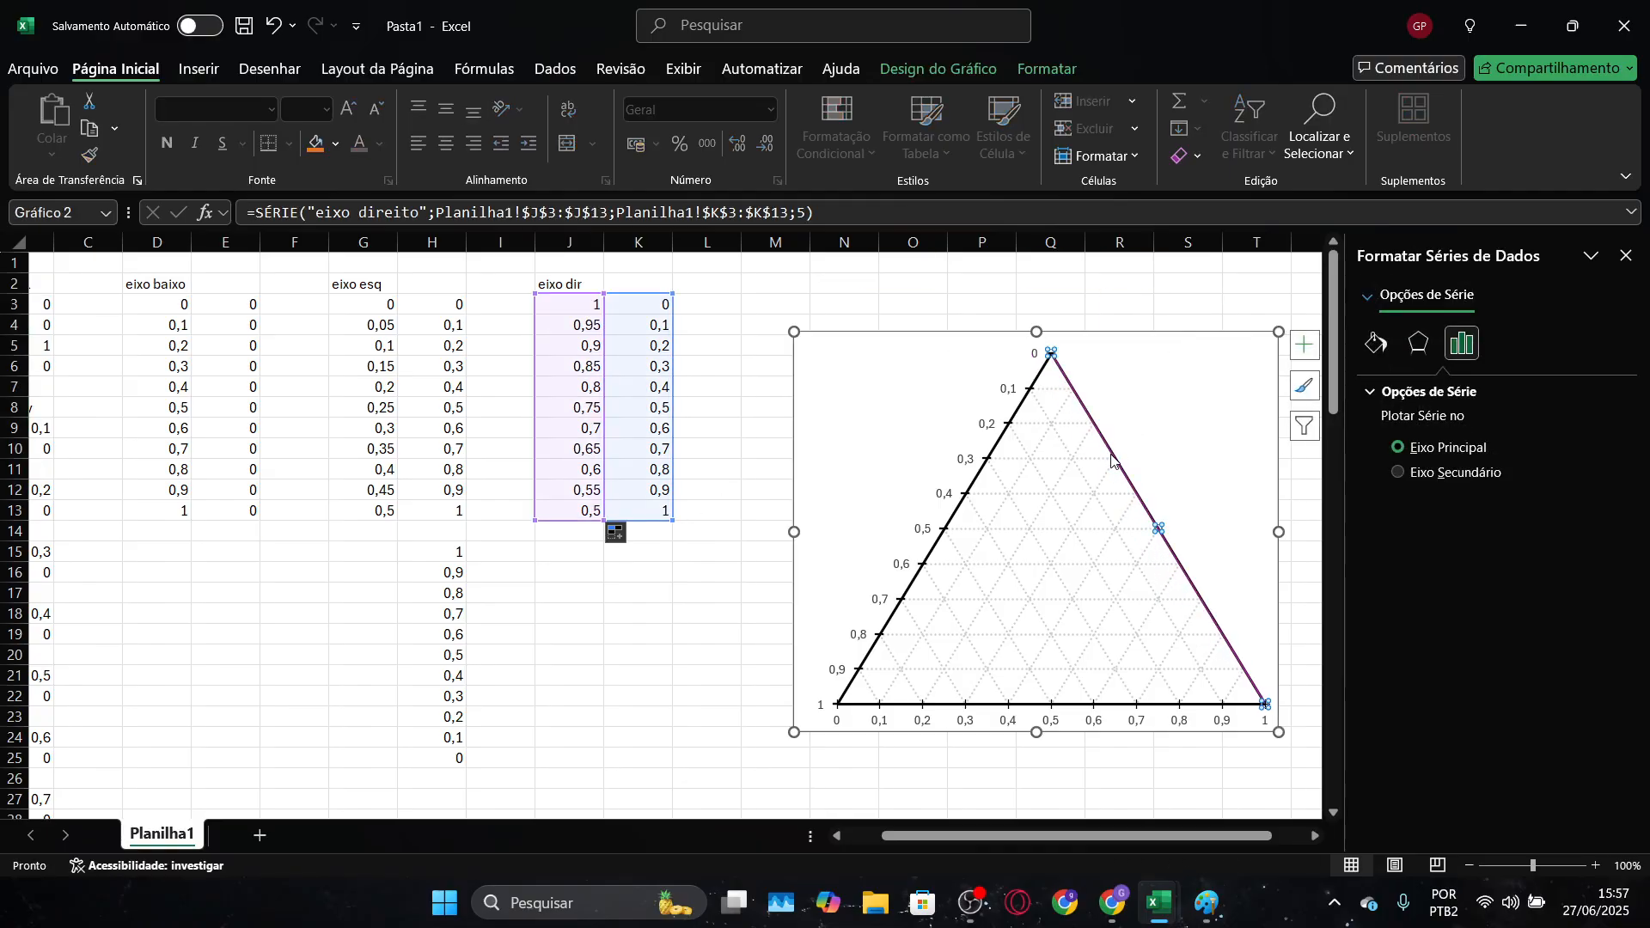
left_click(1390, 344)
left_click(1420, 454)
Give the "eixo direito" series built-in long-dash markers with a black border
left_click(1477, 390)
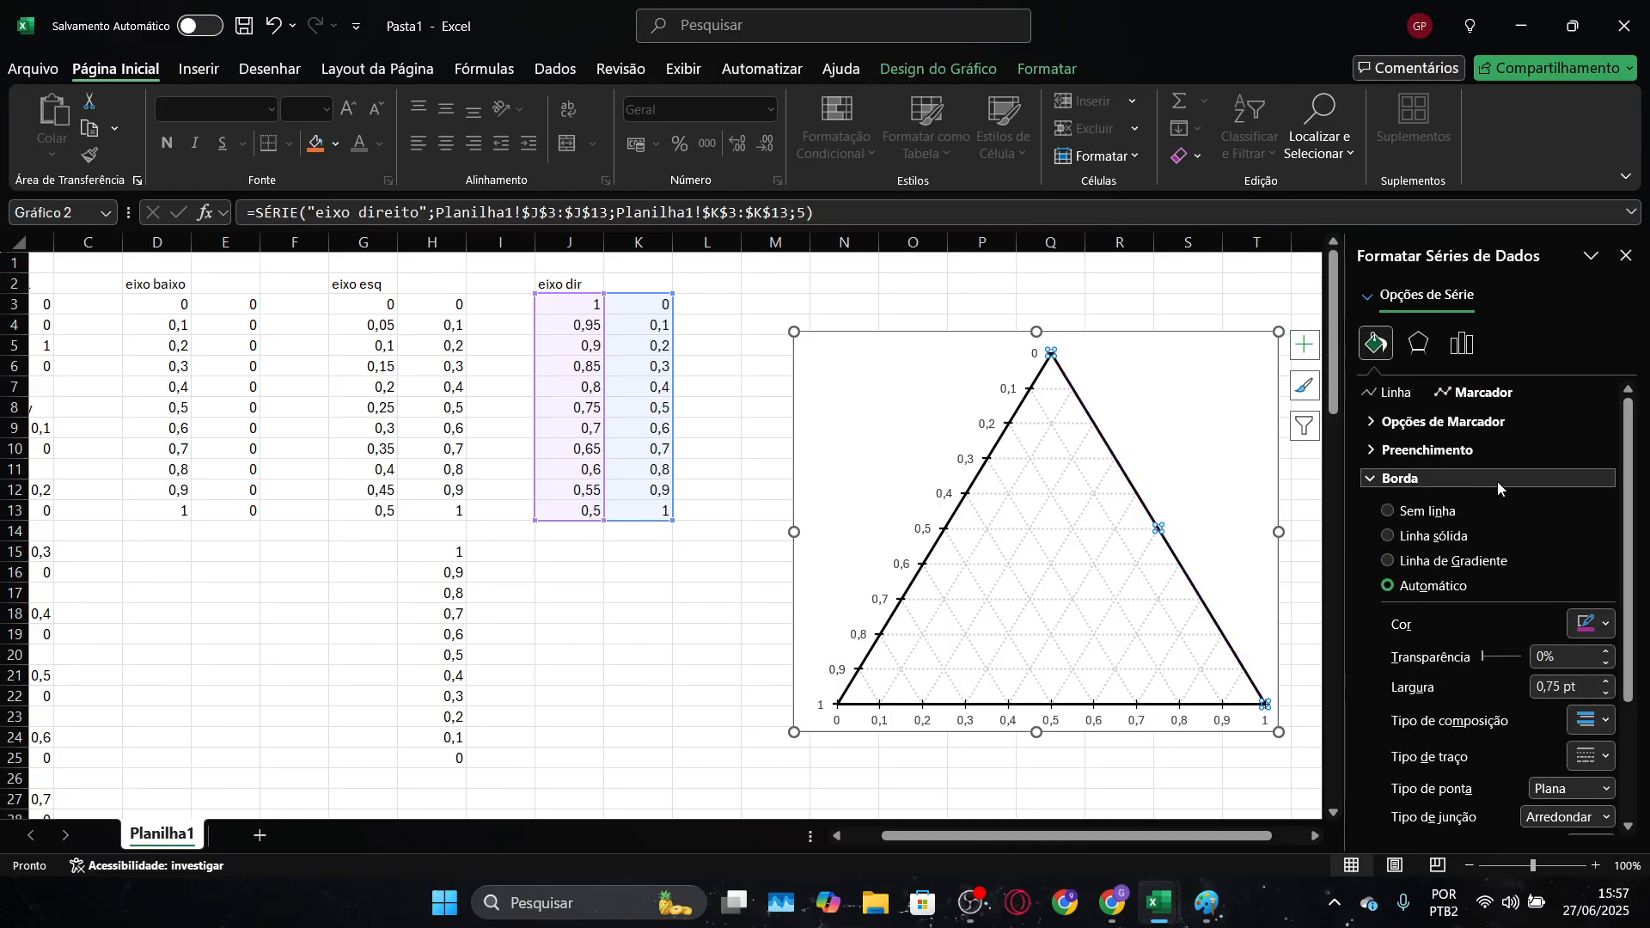
left_click(1417, 423)
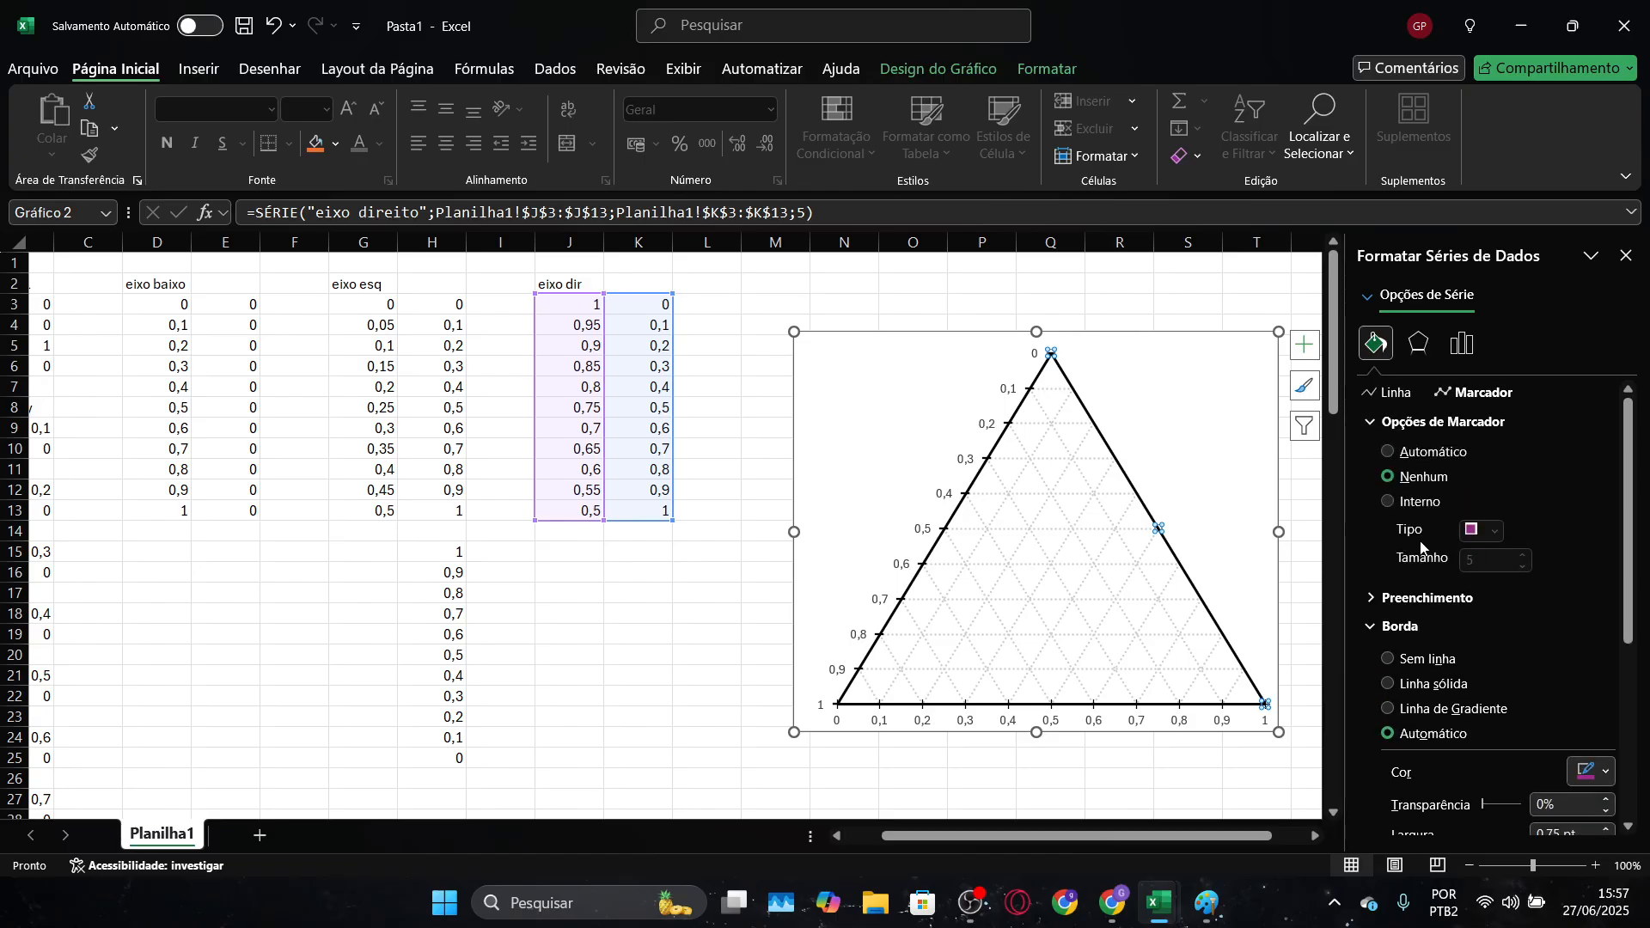
left_click(1414, 502)
left_click(1495, 531)
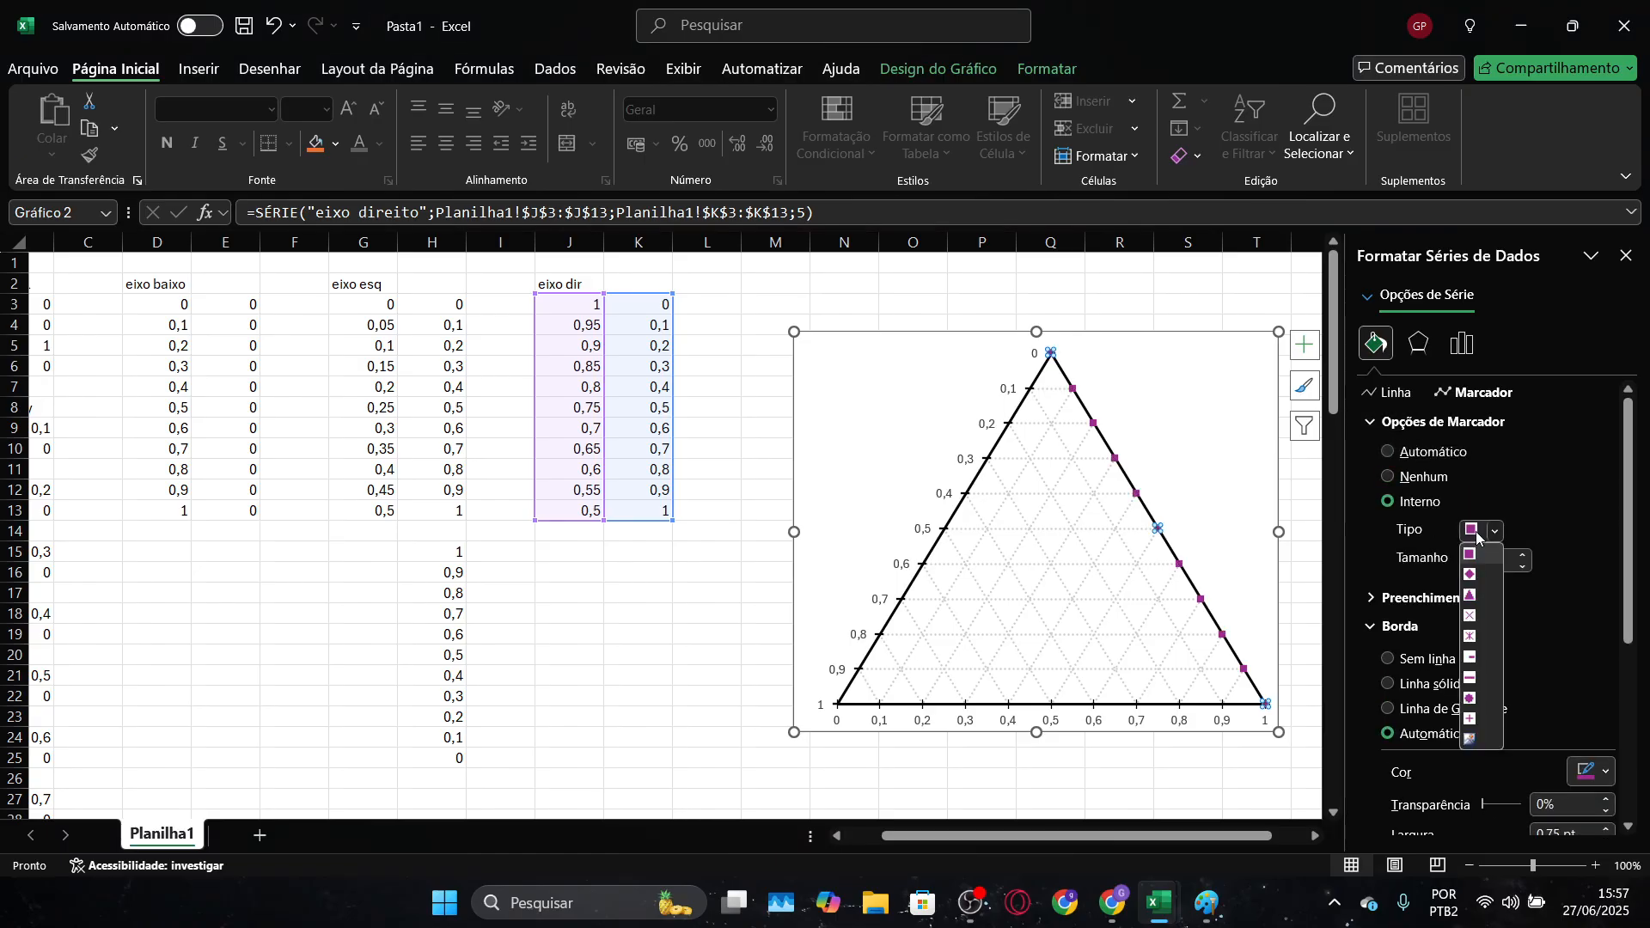
left_click(1478, 683)
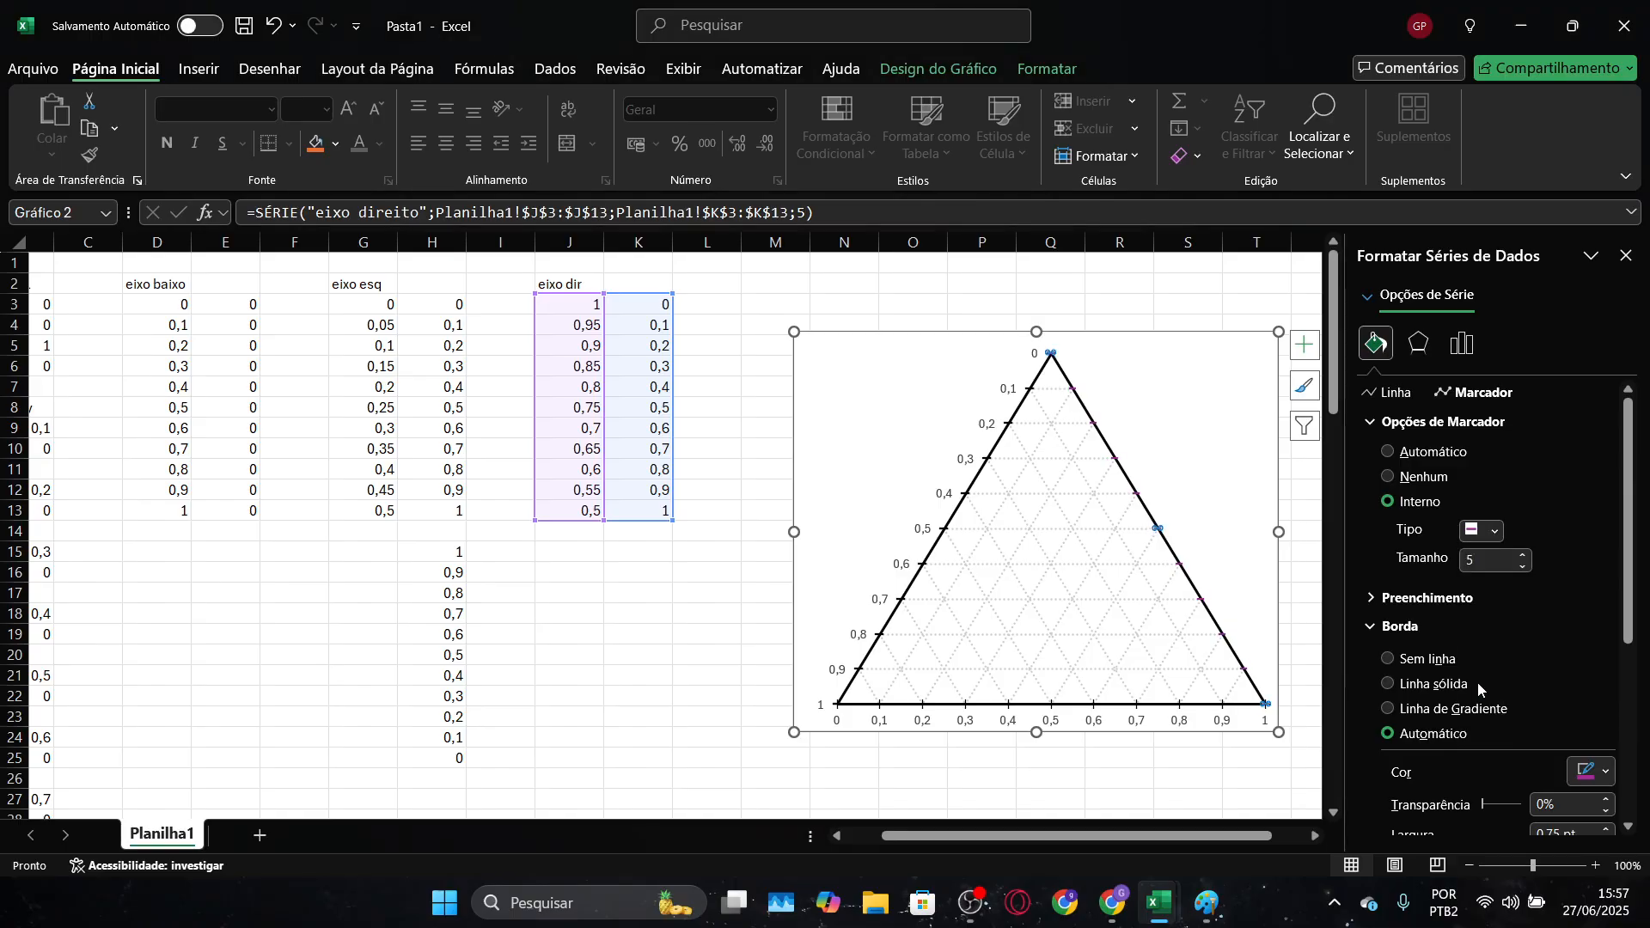
left_click(1584, 777)
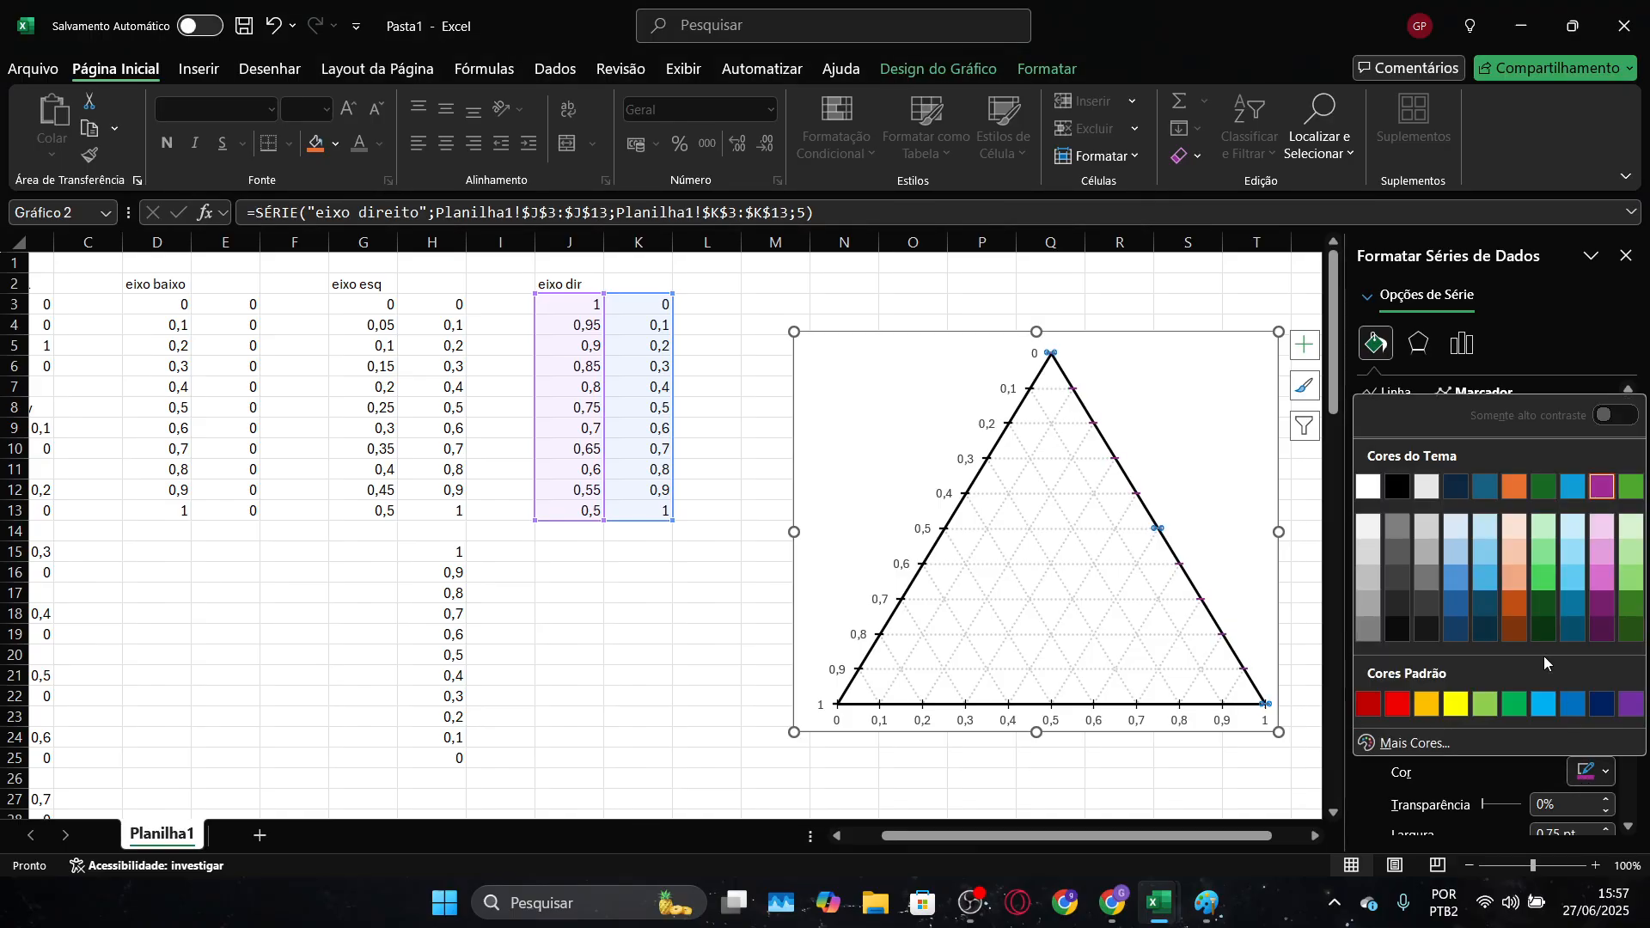
left_click(1394, 490)
left_click(1200, 298)
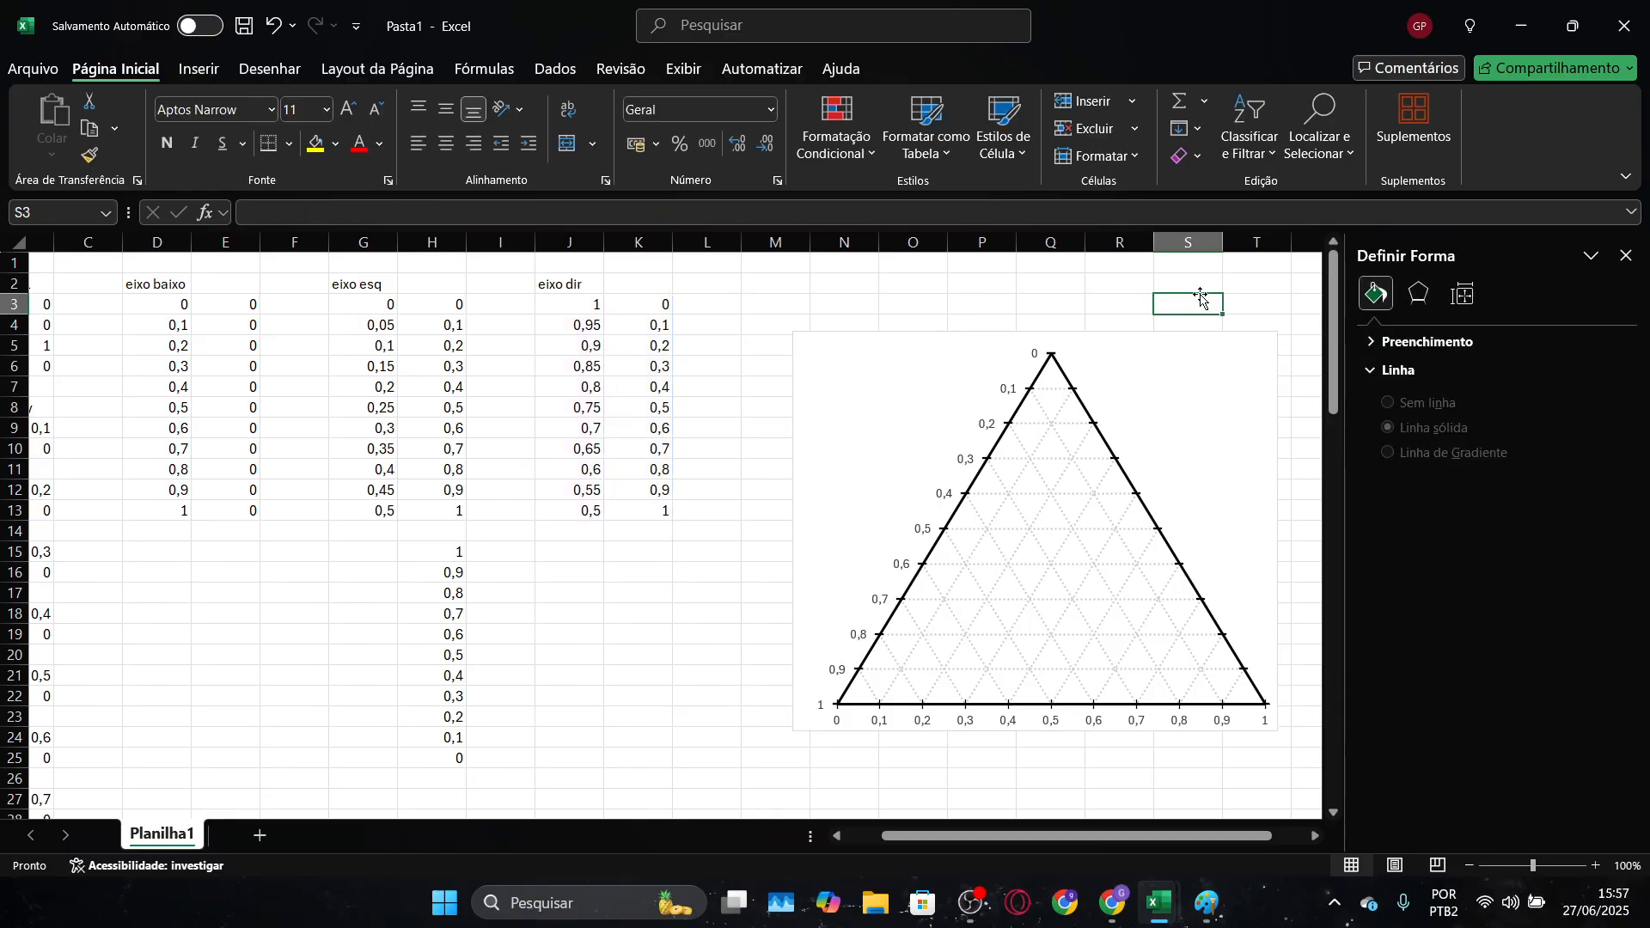
Add data labels to the "eixo direito" series, positioned to the right of its markers
left_click(1077, 393)
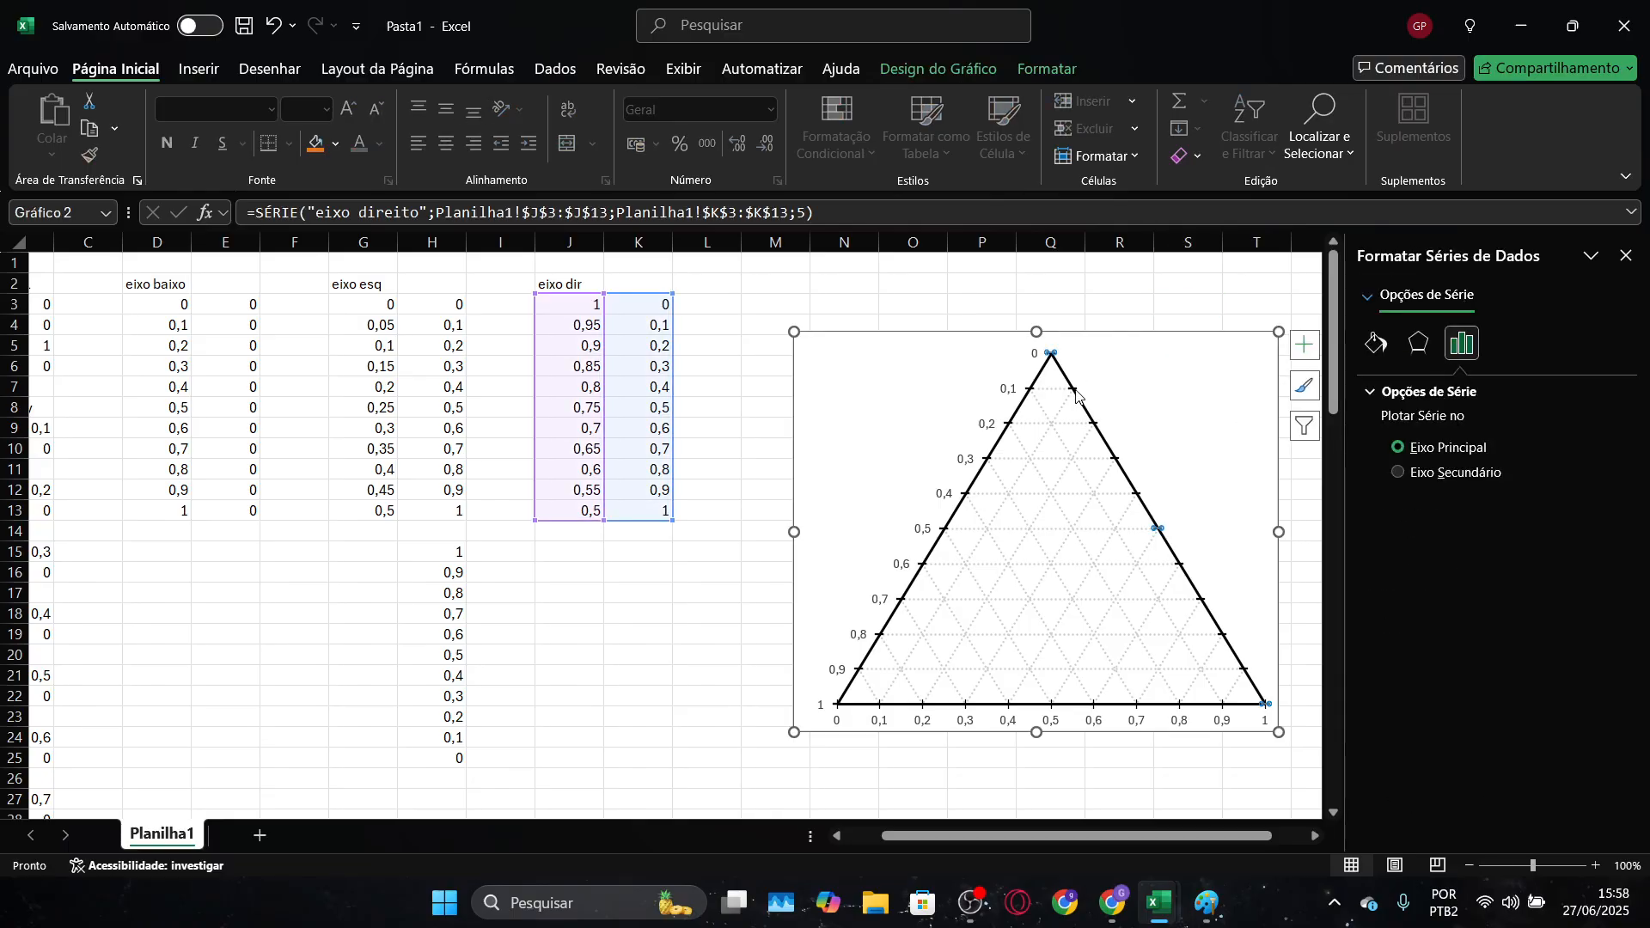
left_click(947, 72)
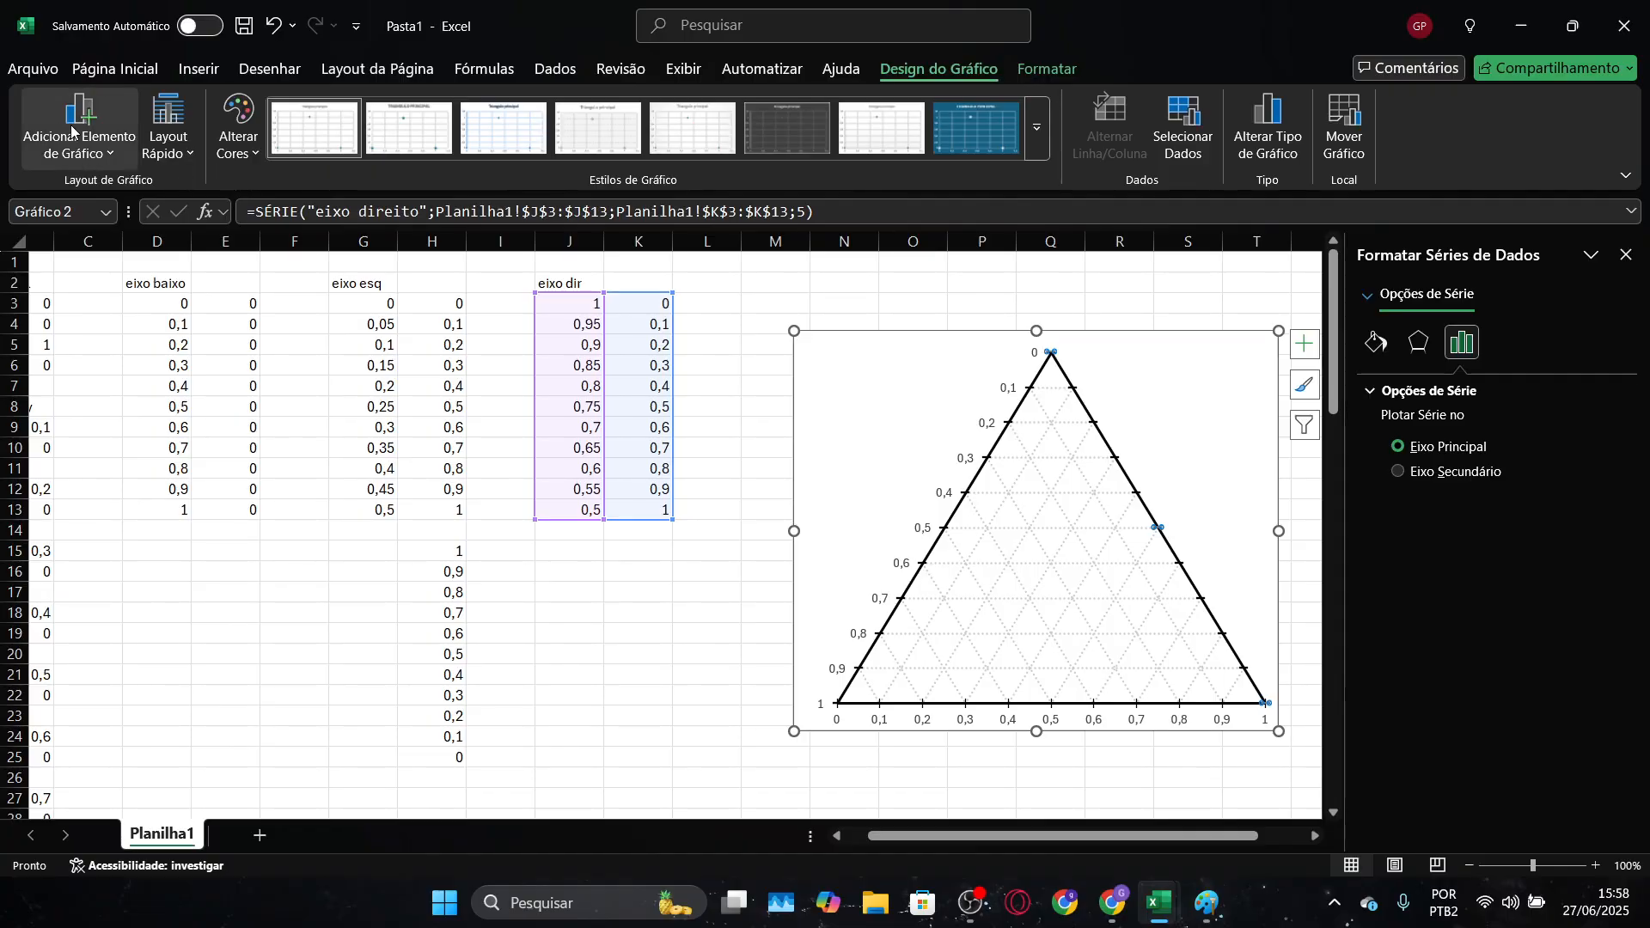
left_click(129, 146)
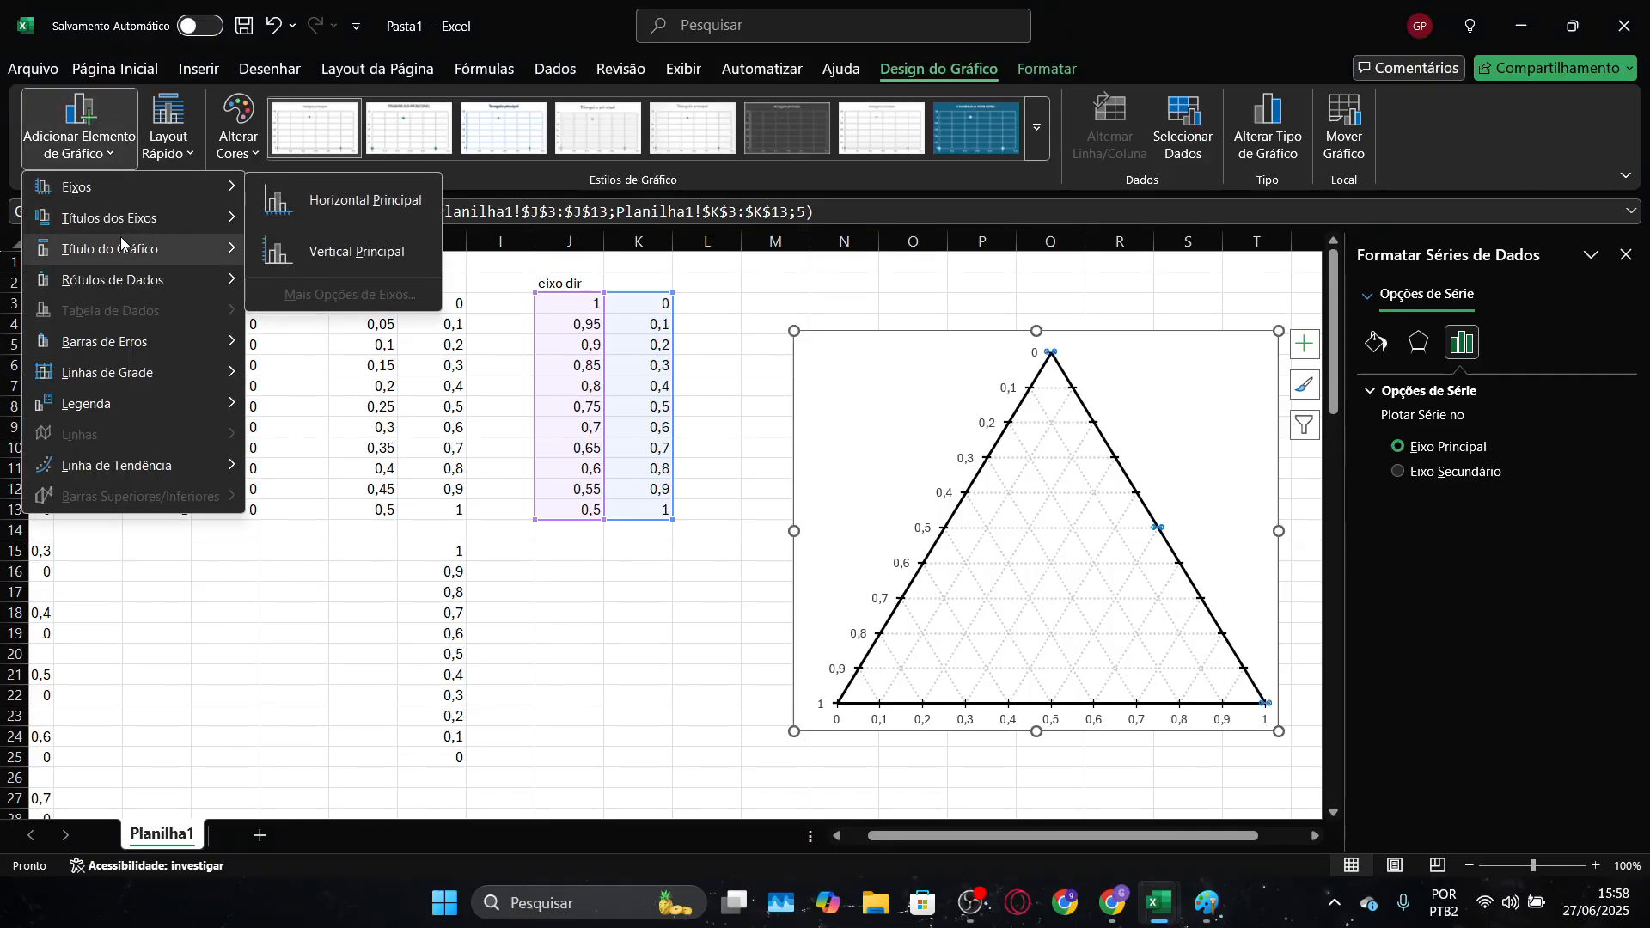
mouse_move(119, 274)
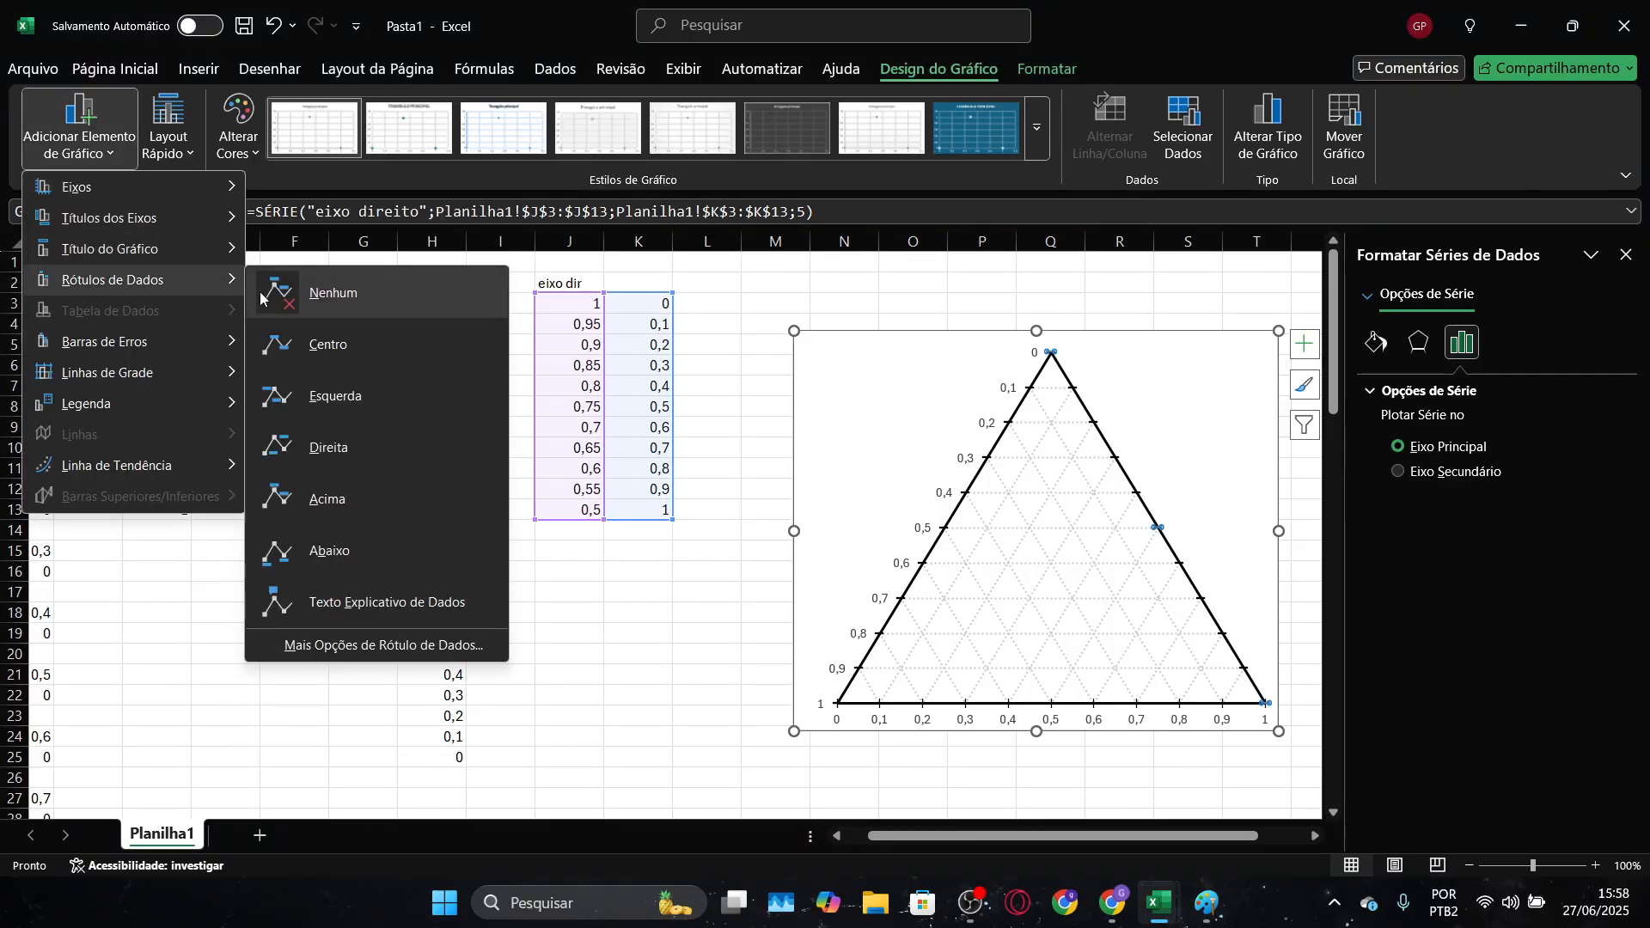
left_click(353, 460)
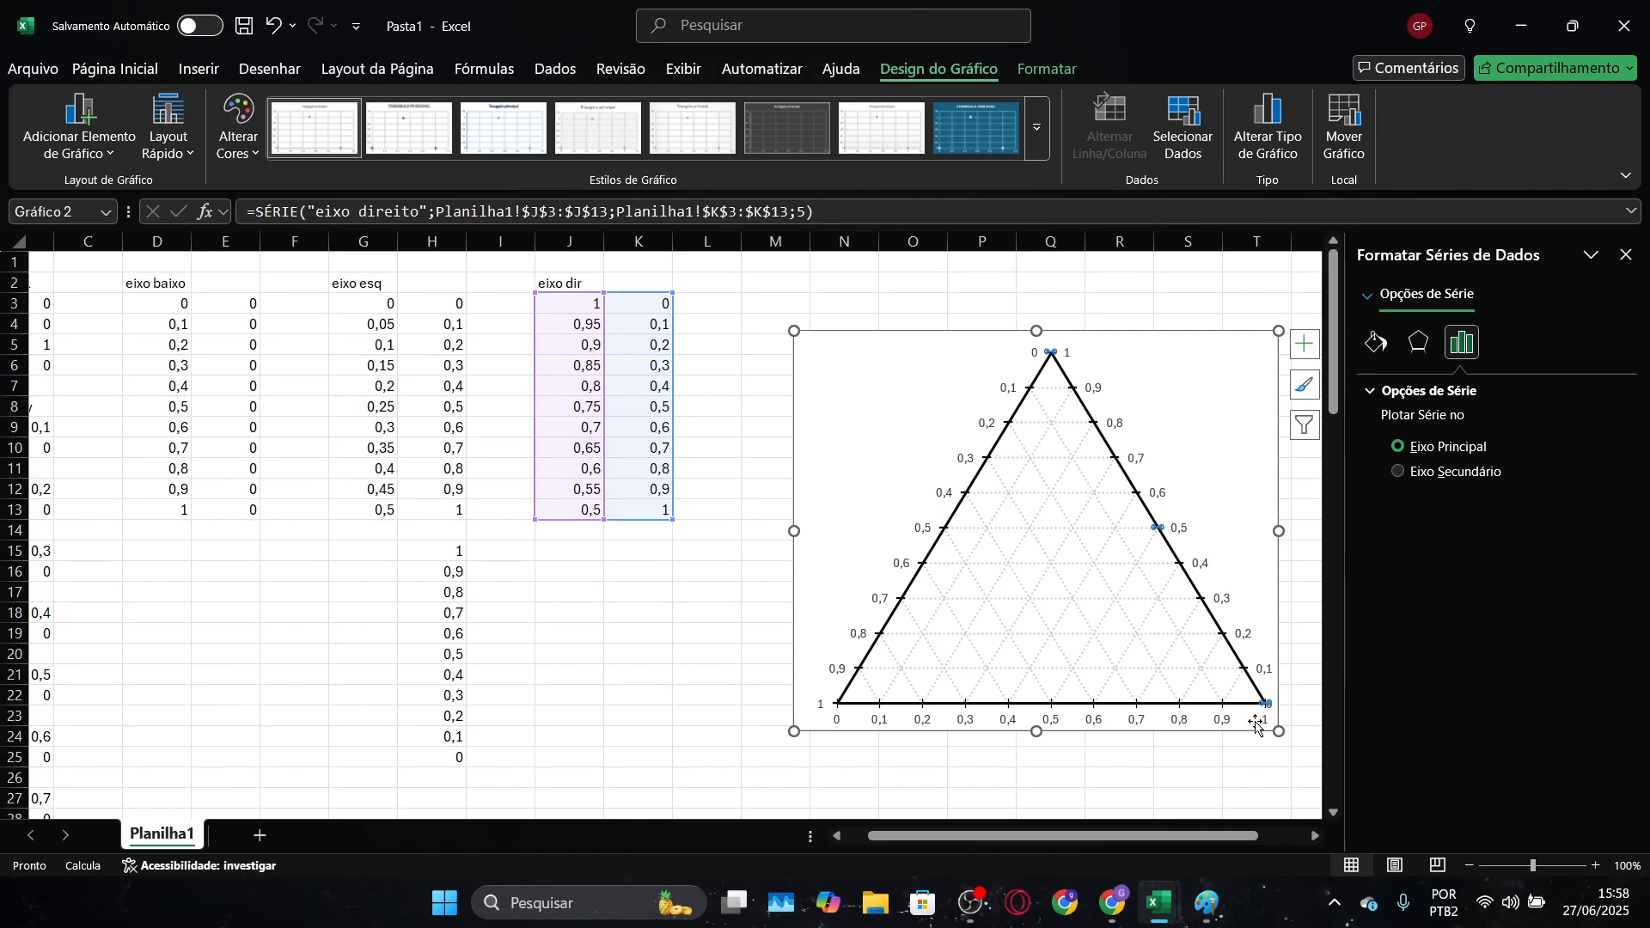
left_click(1134, 299)
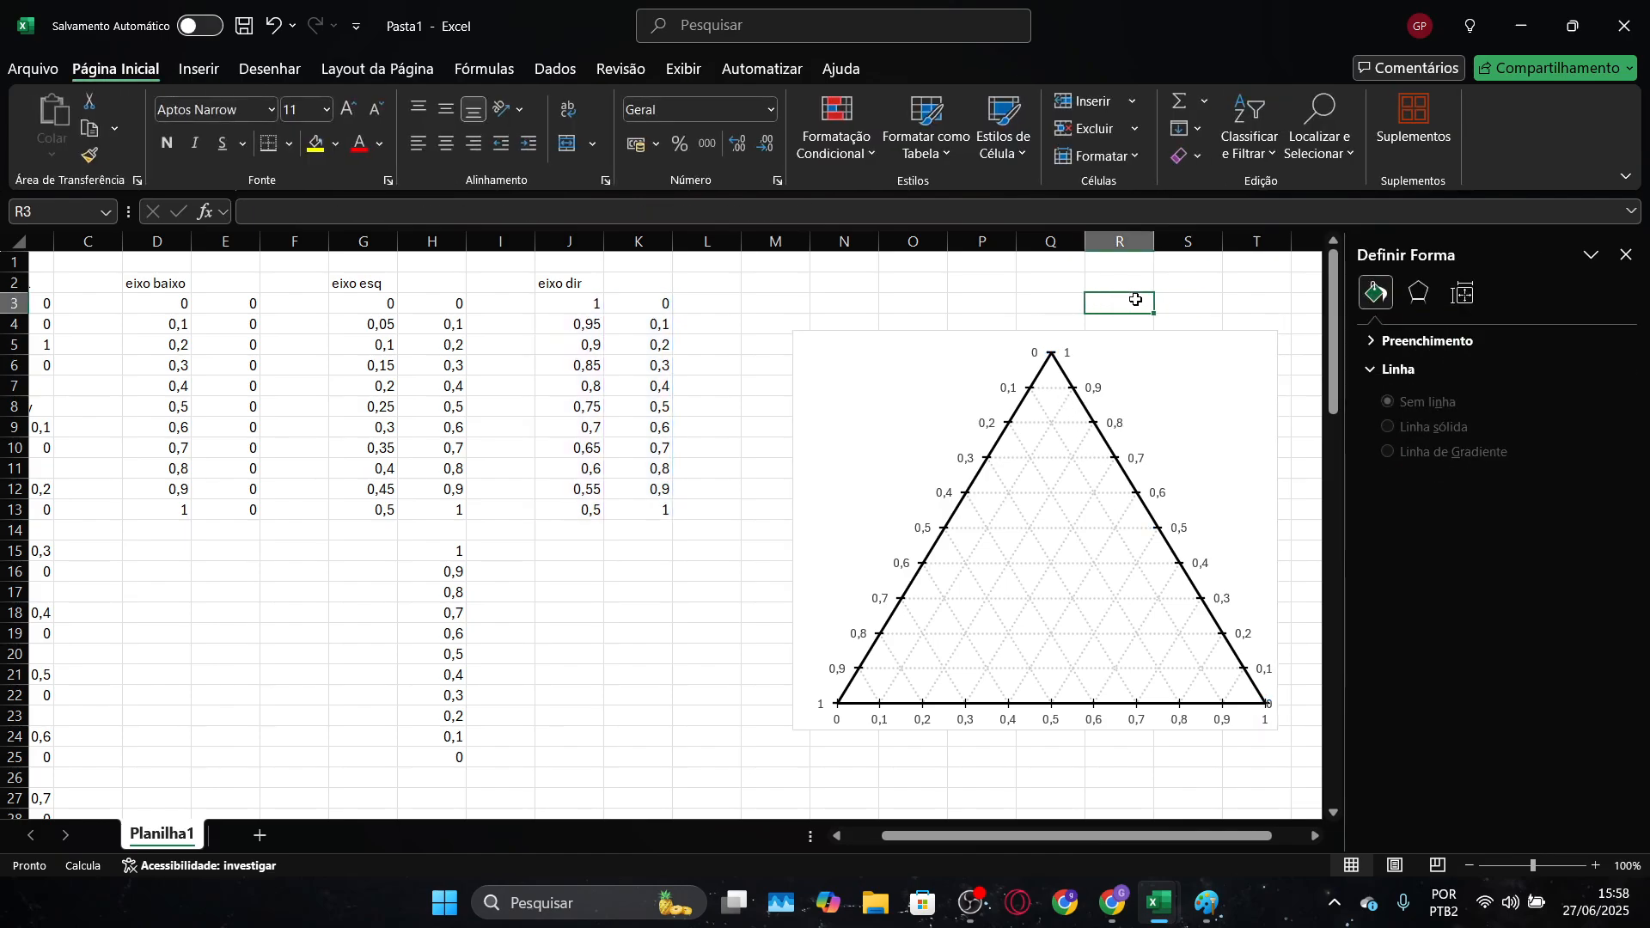
Enlarge the chart and narrow its plot area from the right edge to make room for the right-hand labels
left_click(1220, 458)
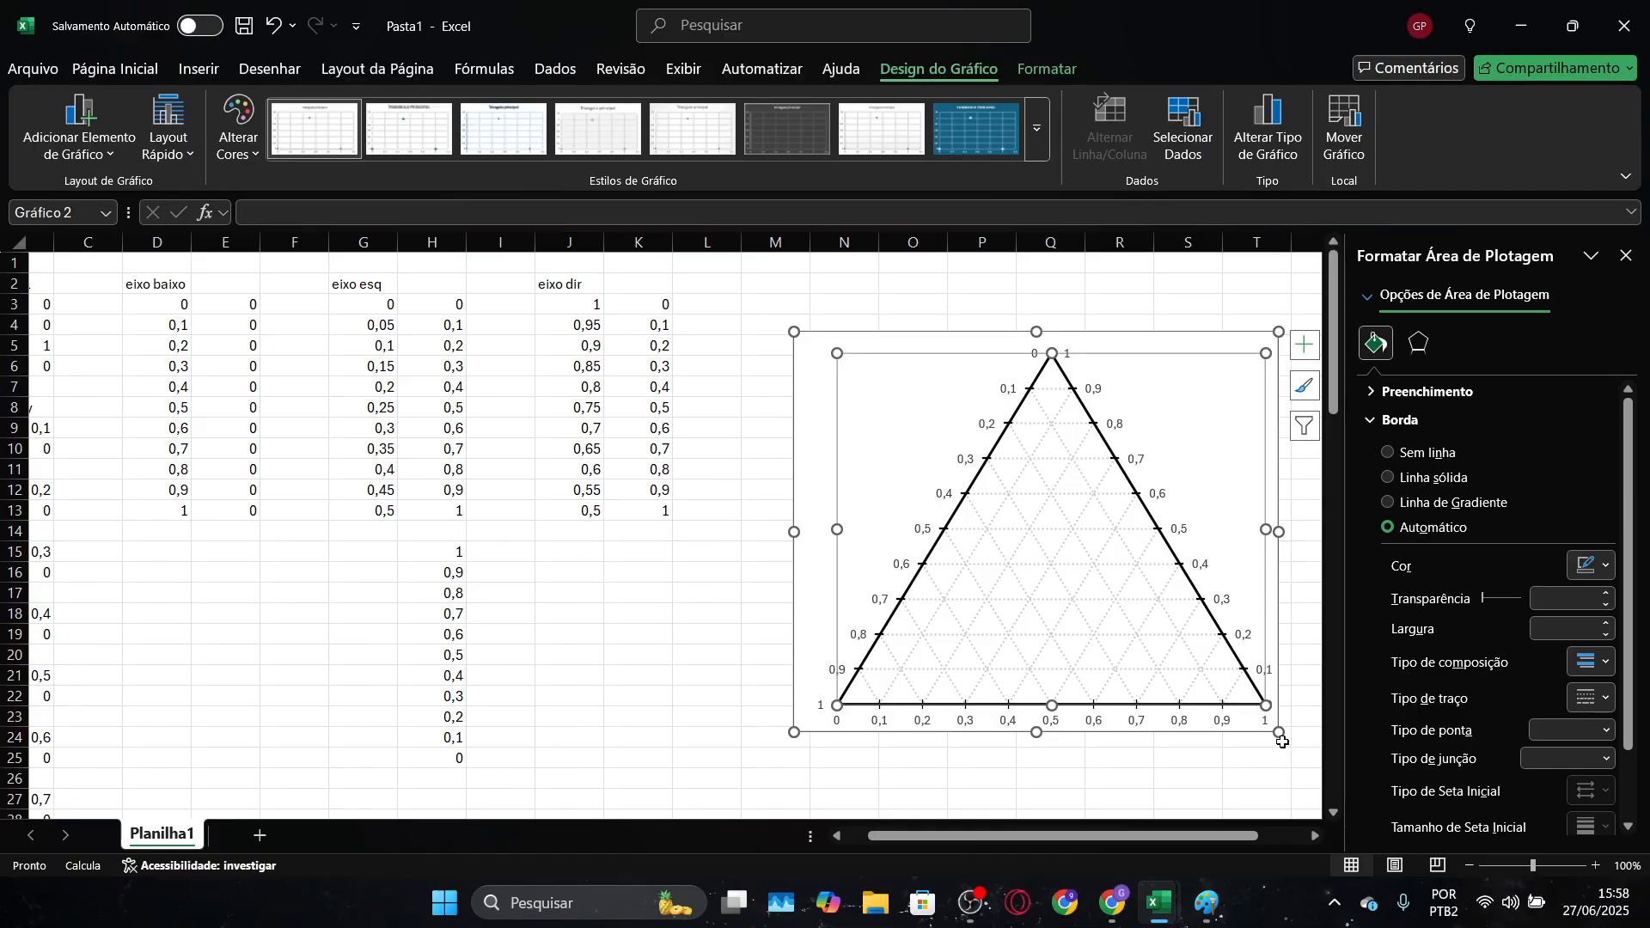
left_click_drag(1280, 734, 1332, 773)
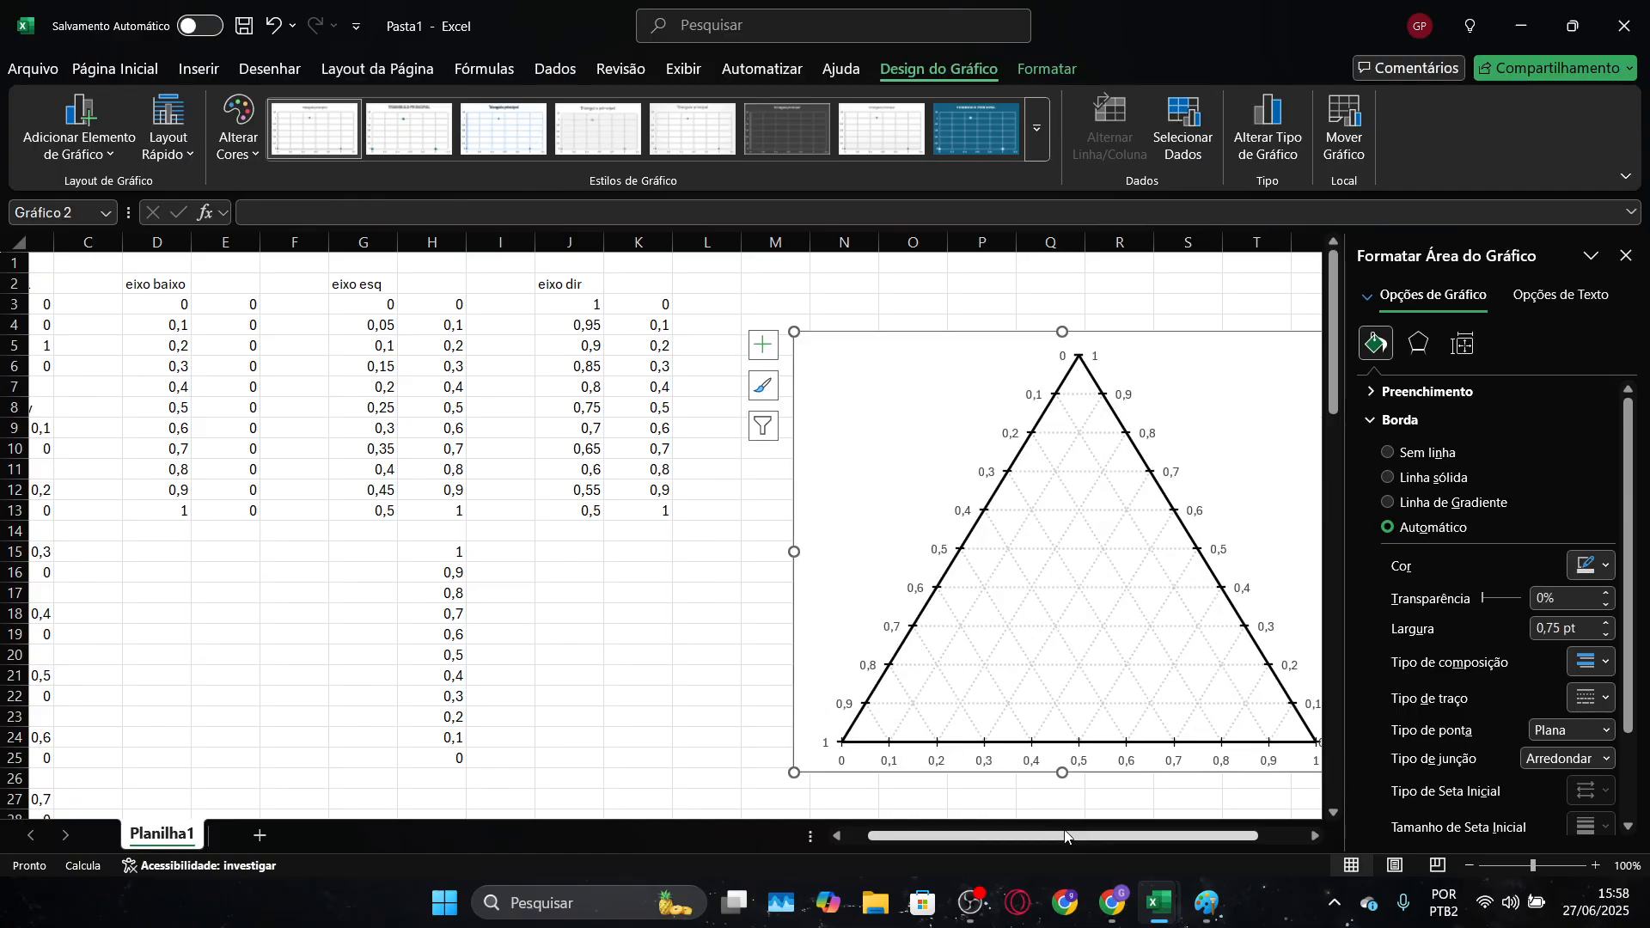
left_click_drag(1093, 836, 1136, 838)
left_click(1119, 626)
left_click(1152, 519)
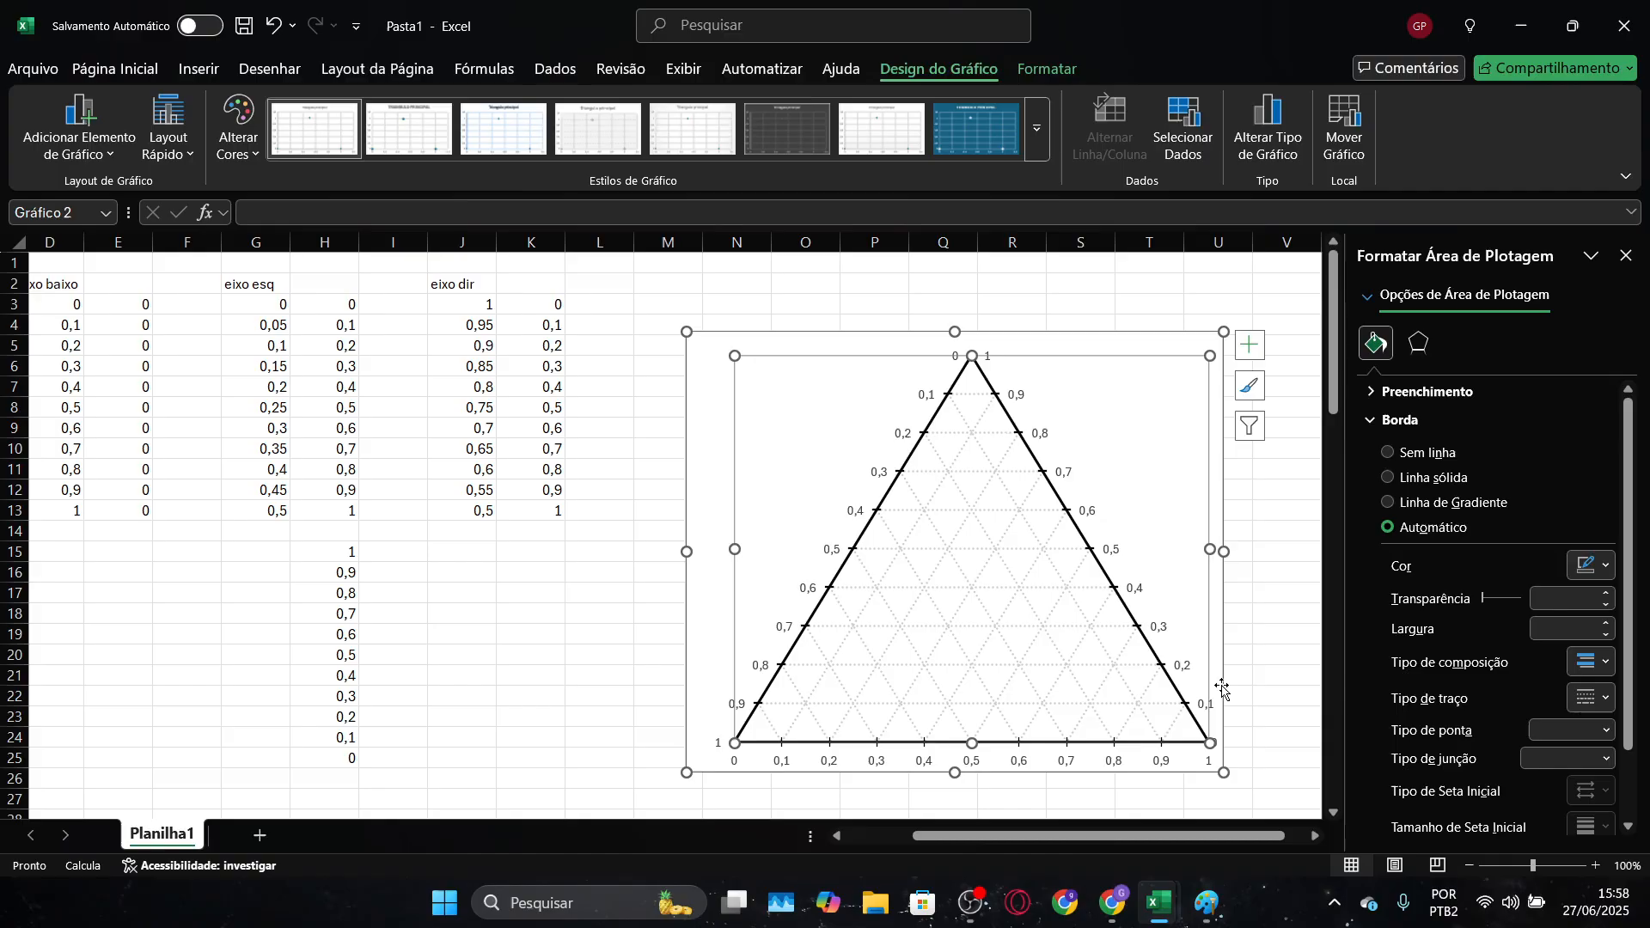
left_click_drag(1211, 557, 1182, 550)
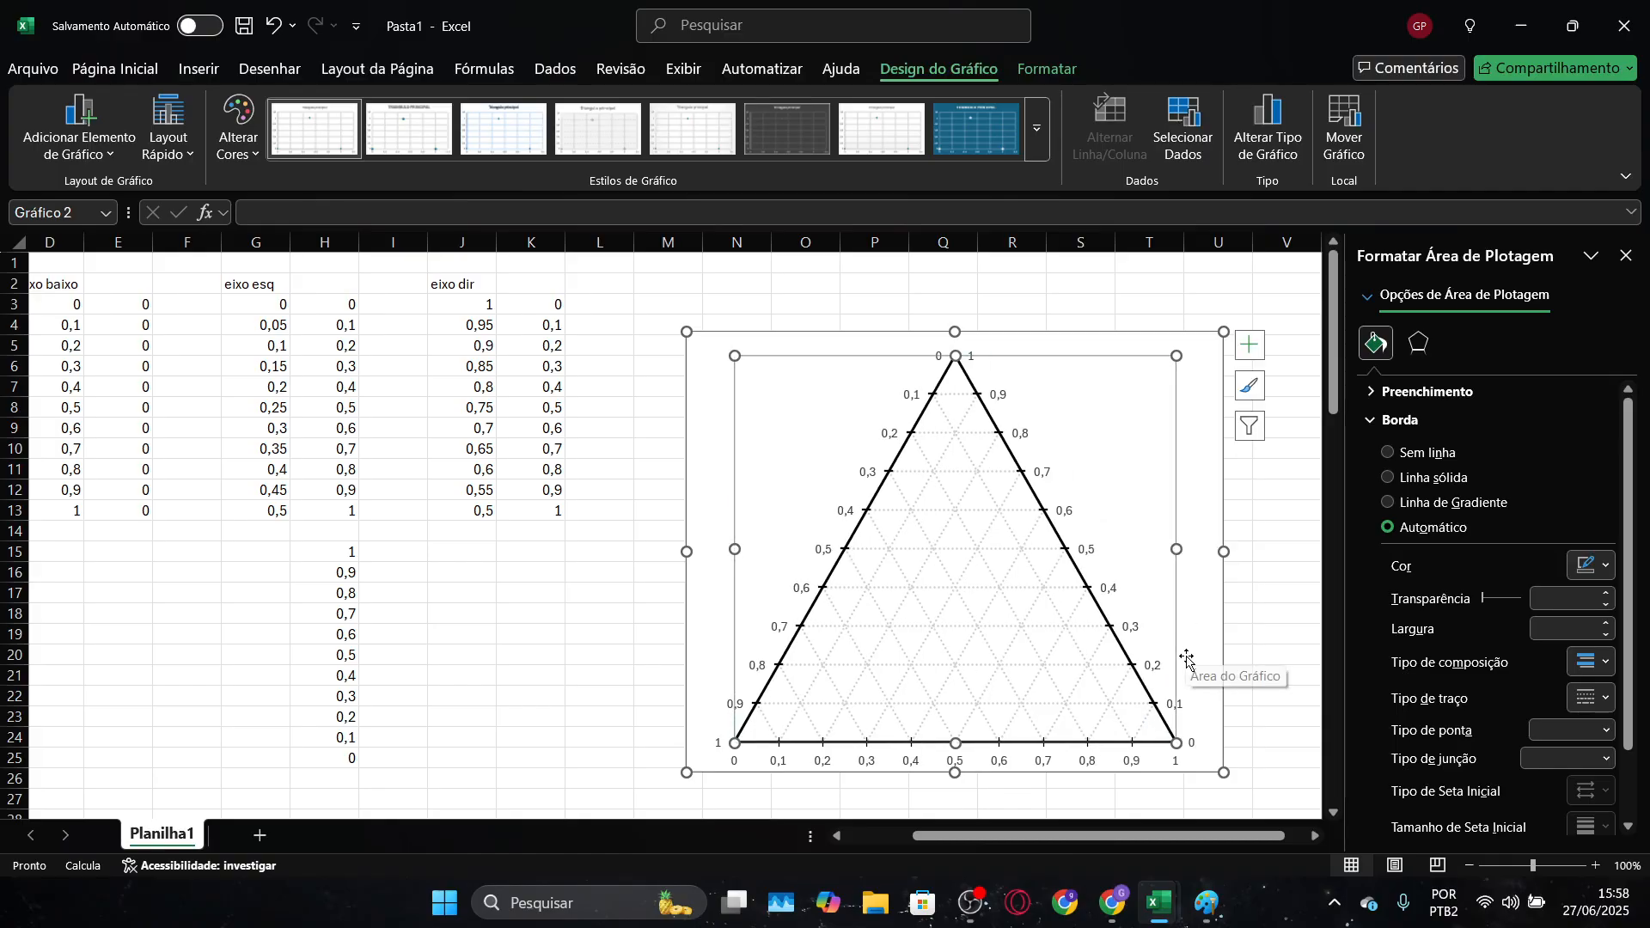
left_click(1230, 666)
Examine the vertex names, axis titles and legend of the reference chart in the "Diagrama ternário" workbook, and return to Pasta1
scroll(1242, 652, "down", 2)
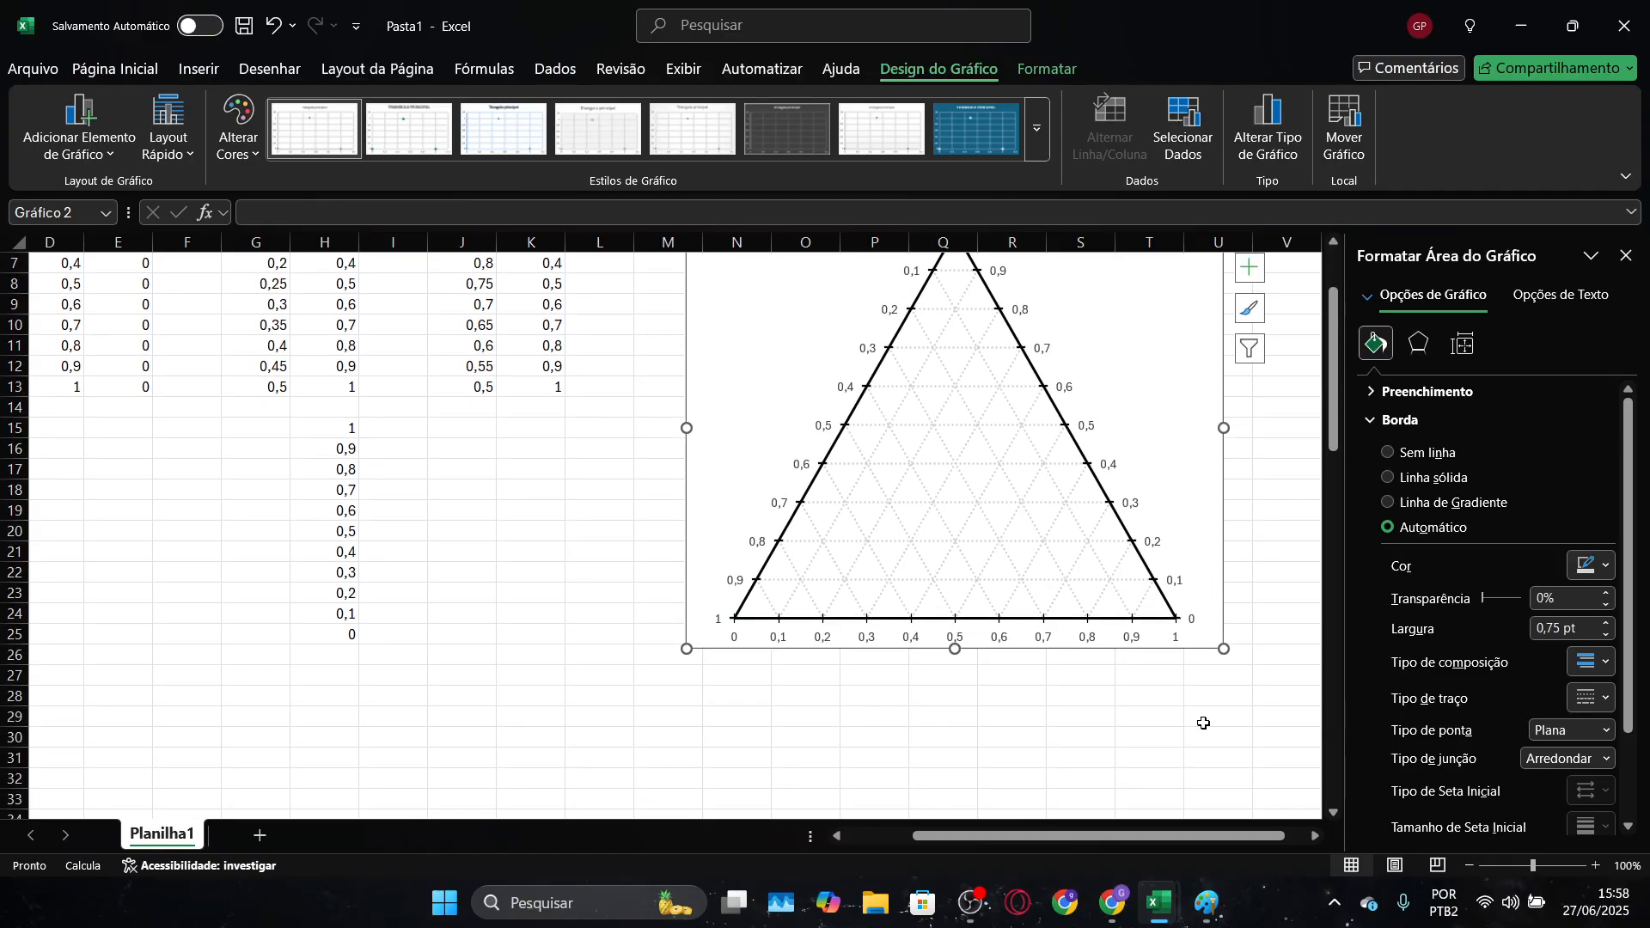
scroll(1203, 724, "up", 2)
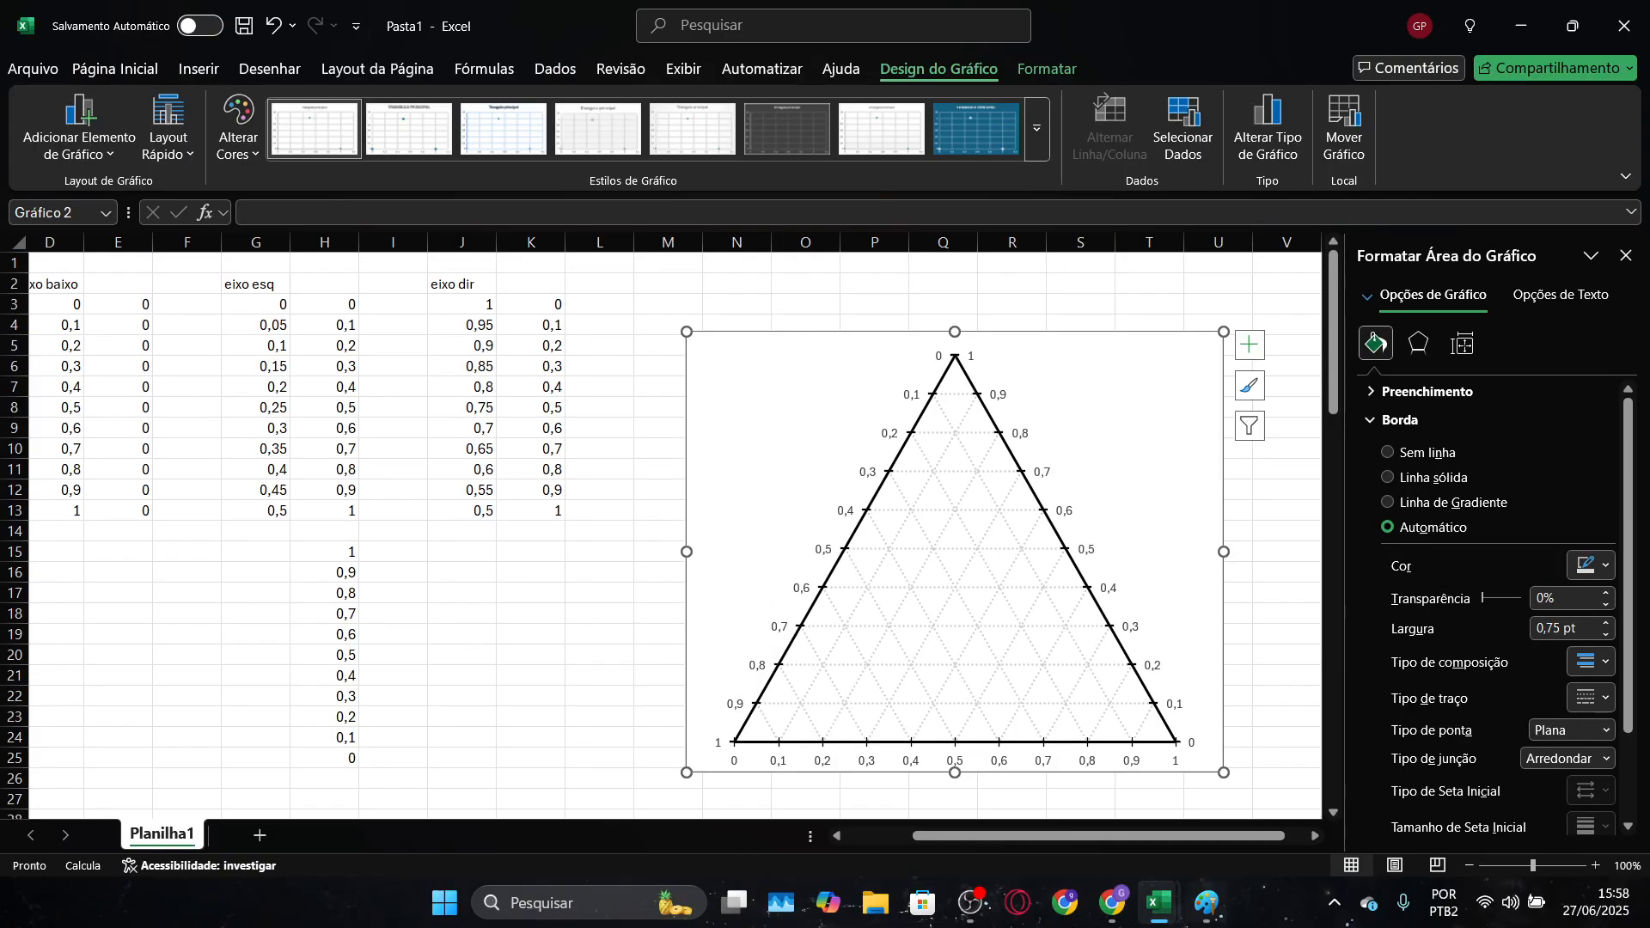
mouse_move(1160, 902)
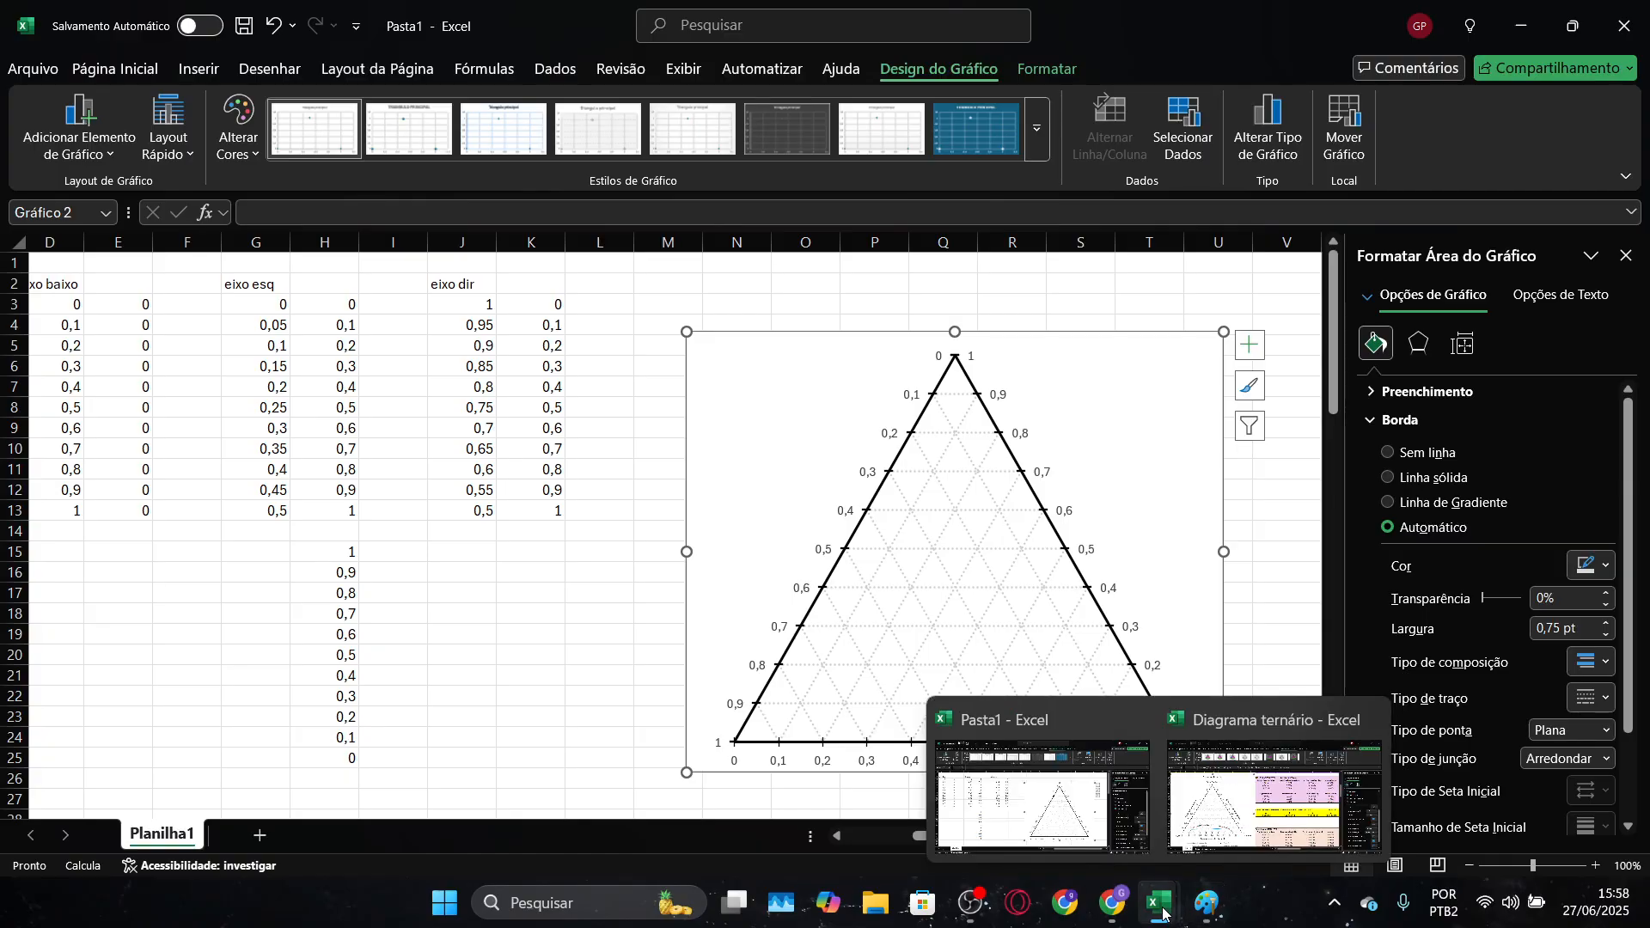
left_click(1264, 802)
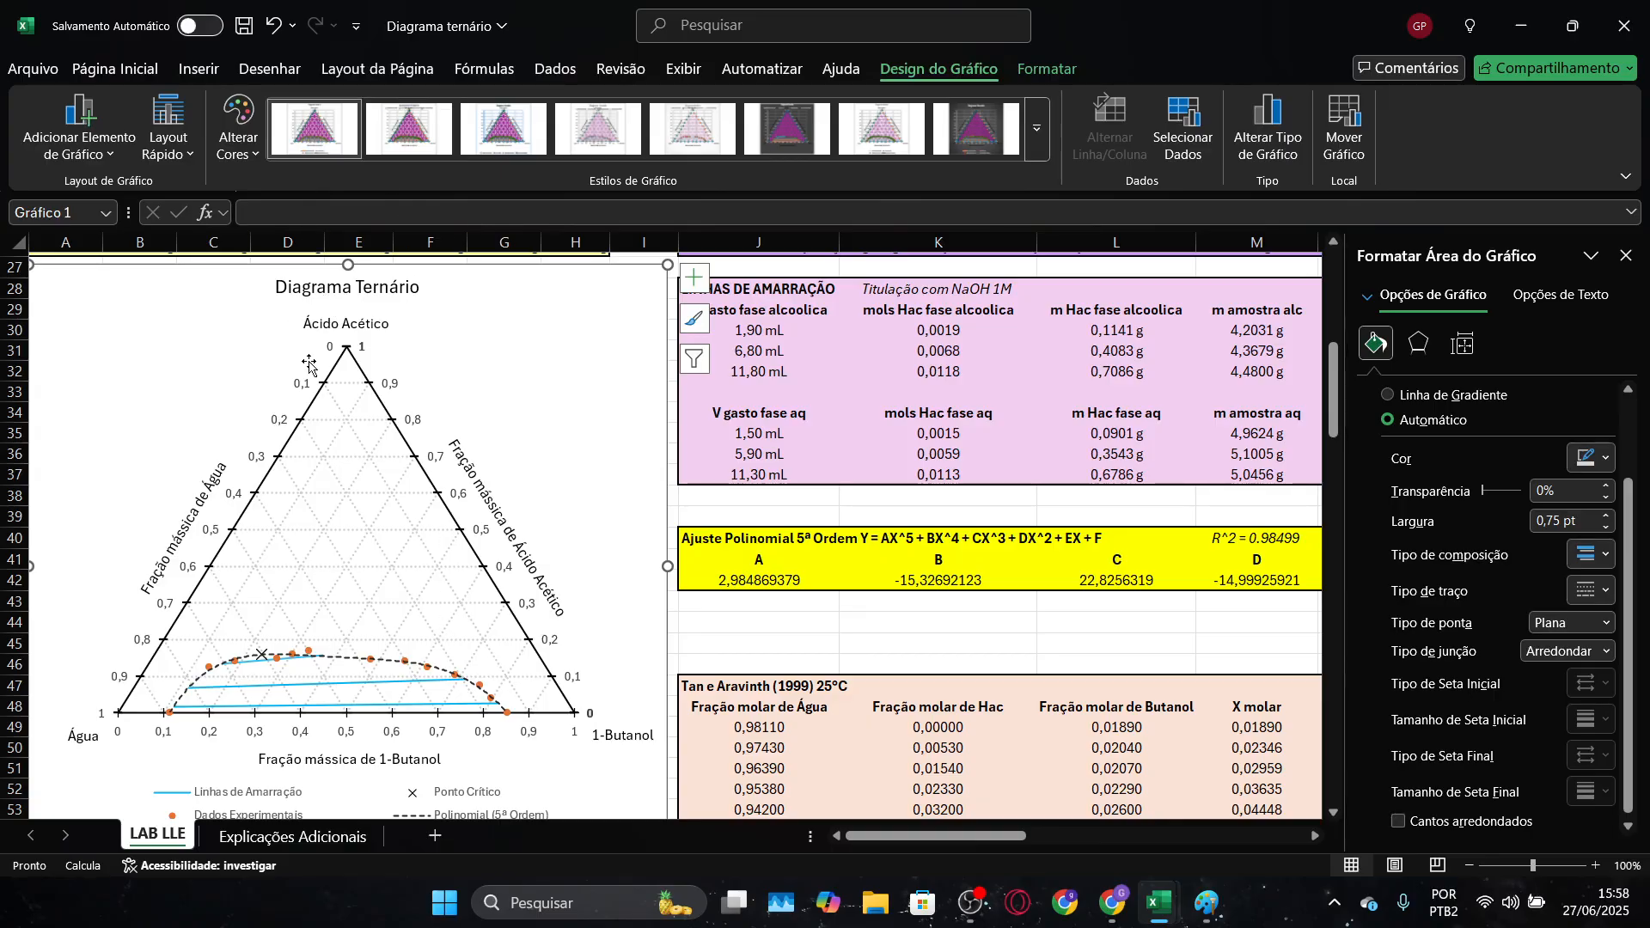
scroll(467, 617, "down", 2)
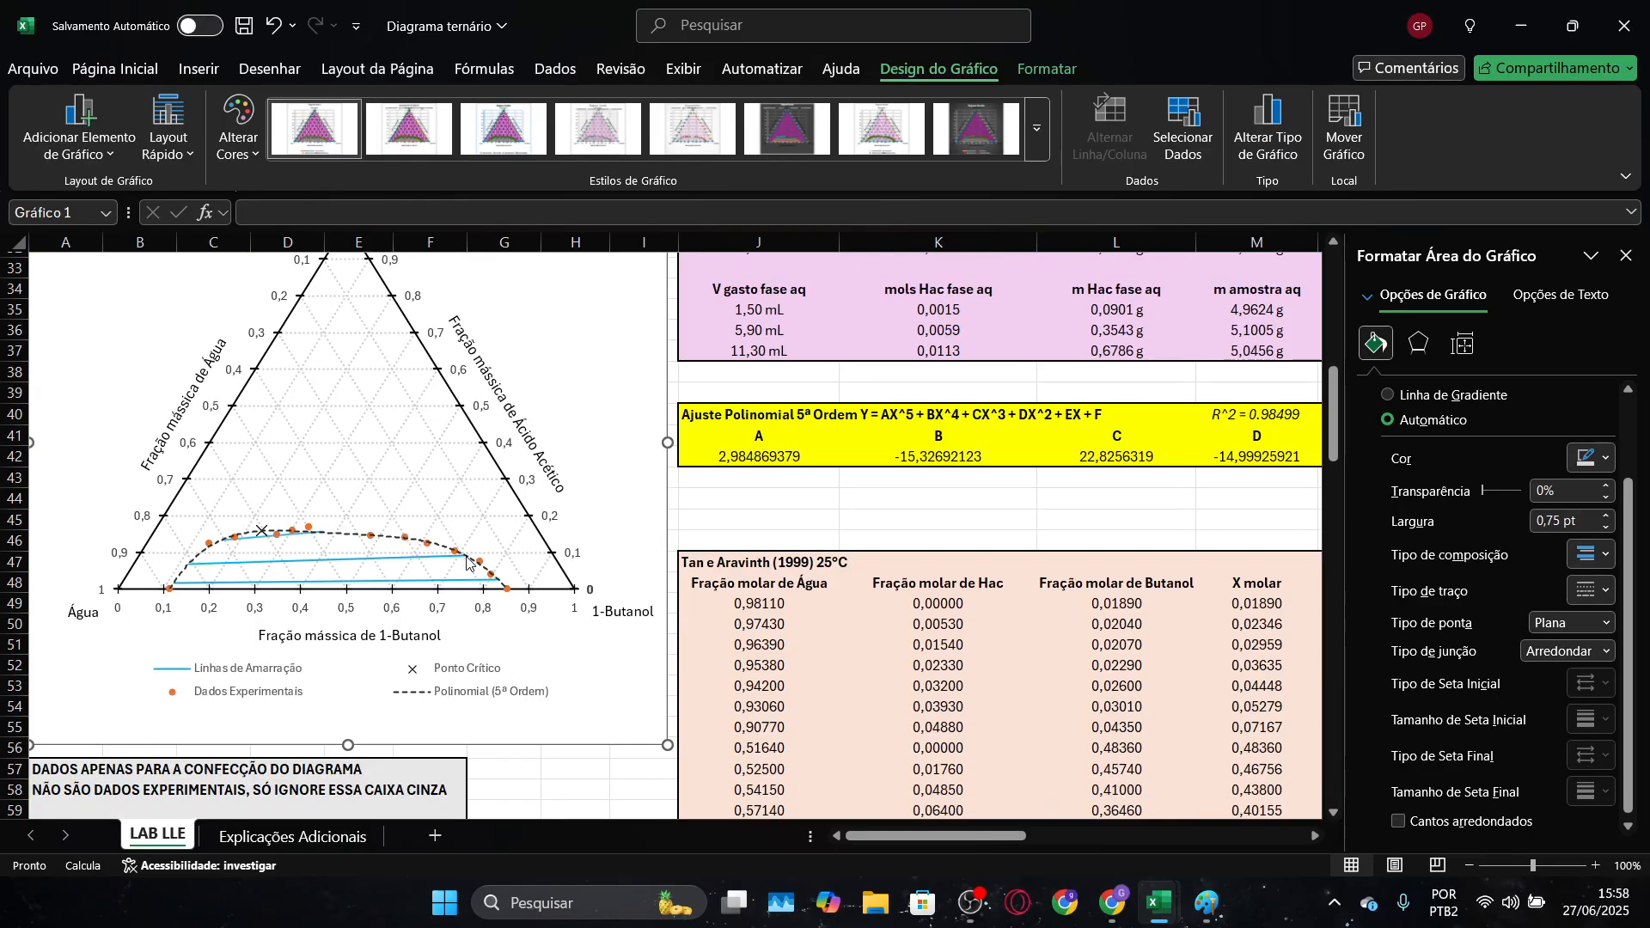
mouse_move(1209, 917)
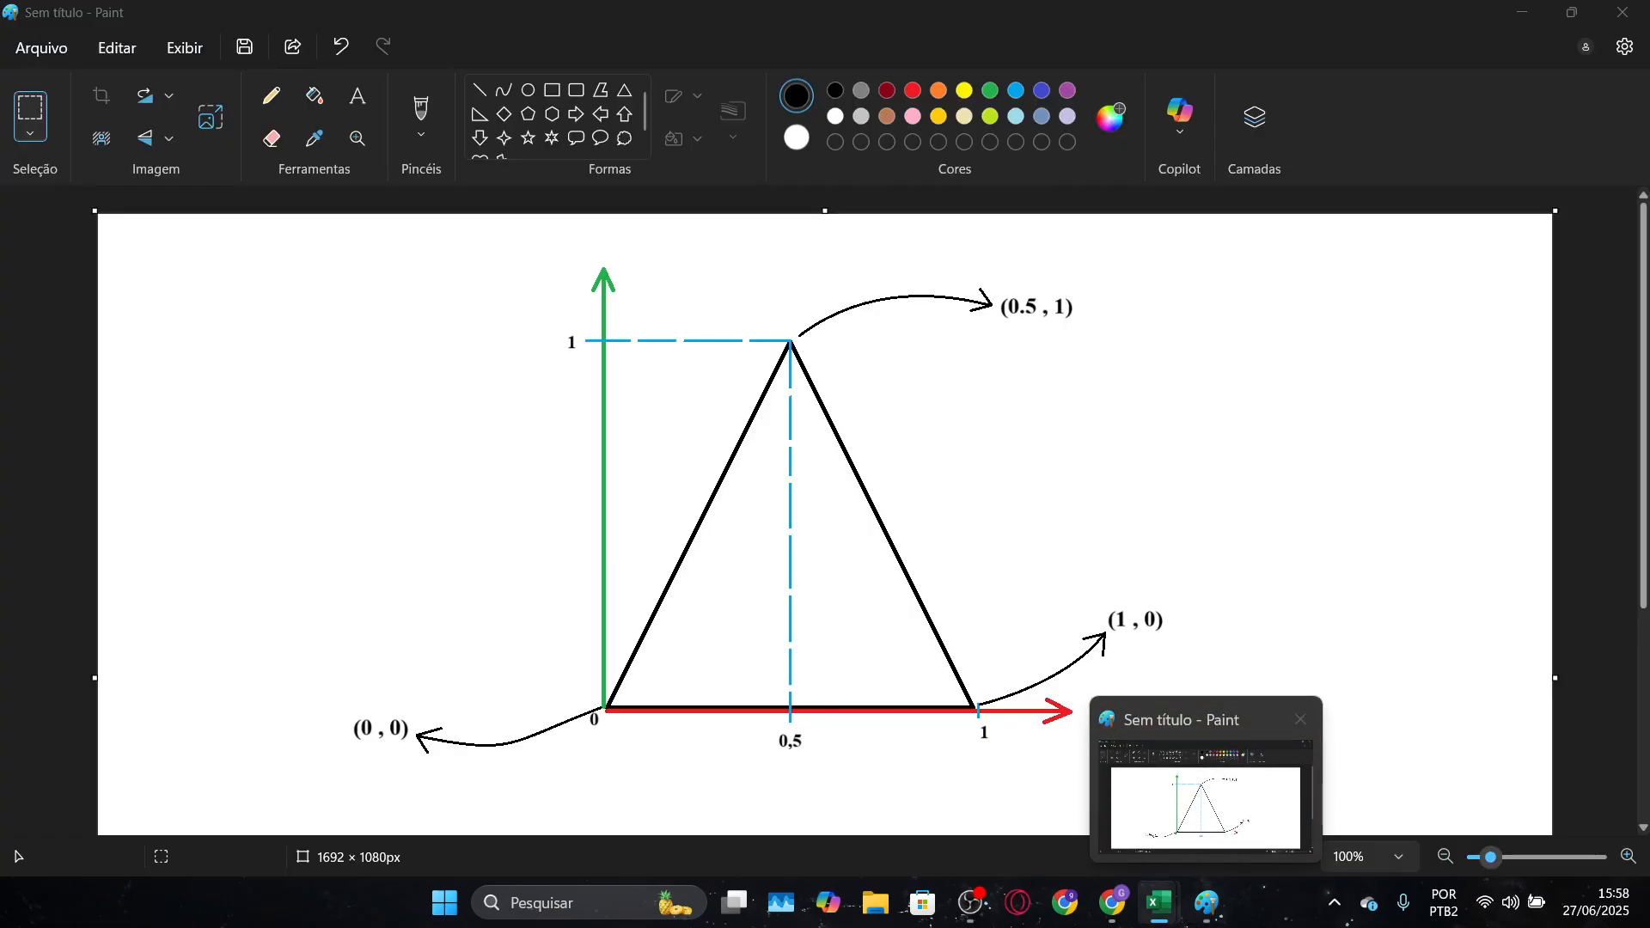
mouse_move(1098, 922)
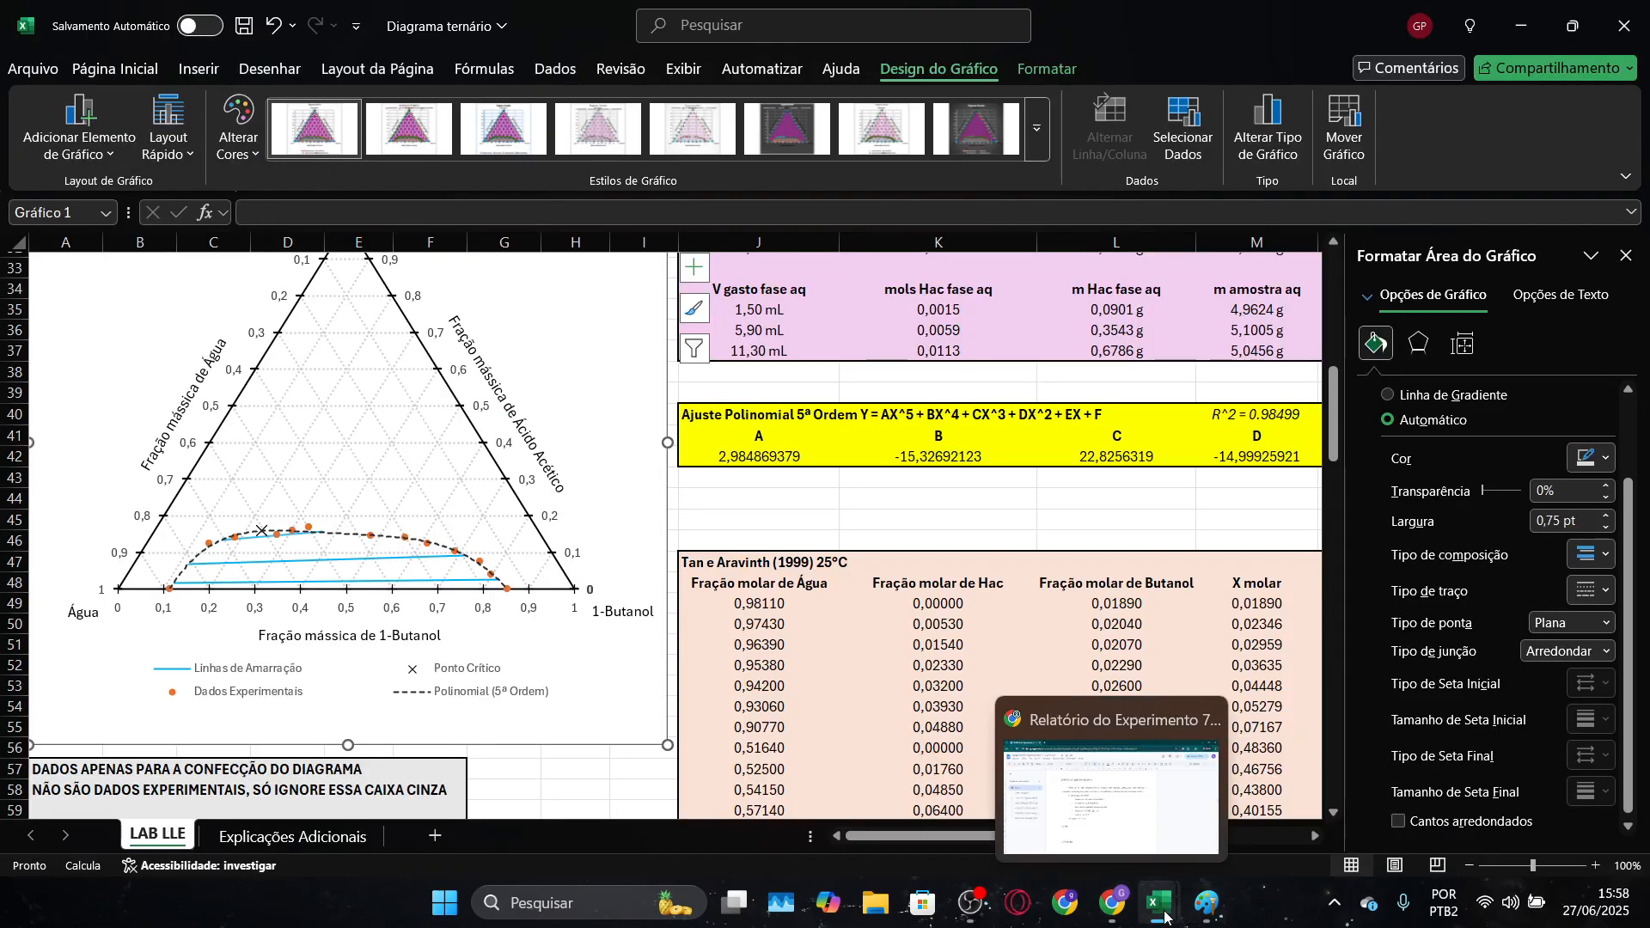
mouse_move(1158, 911)
left_click(1090, 787)
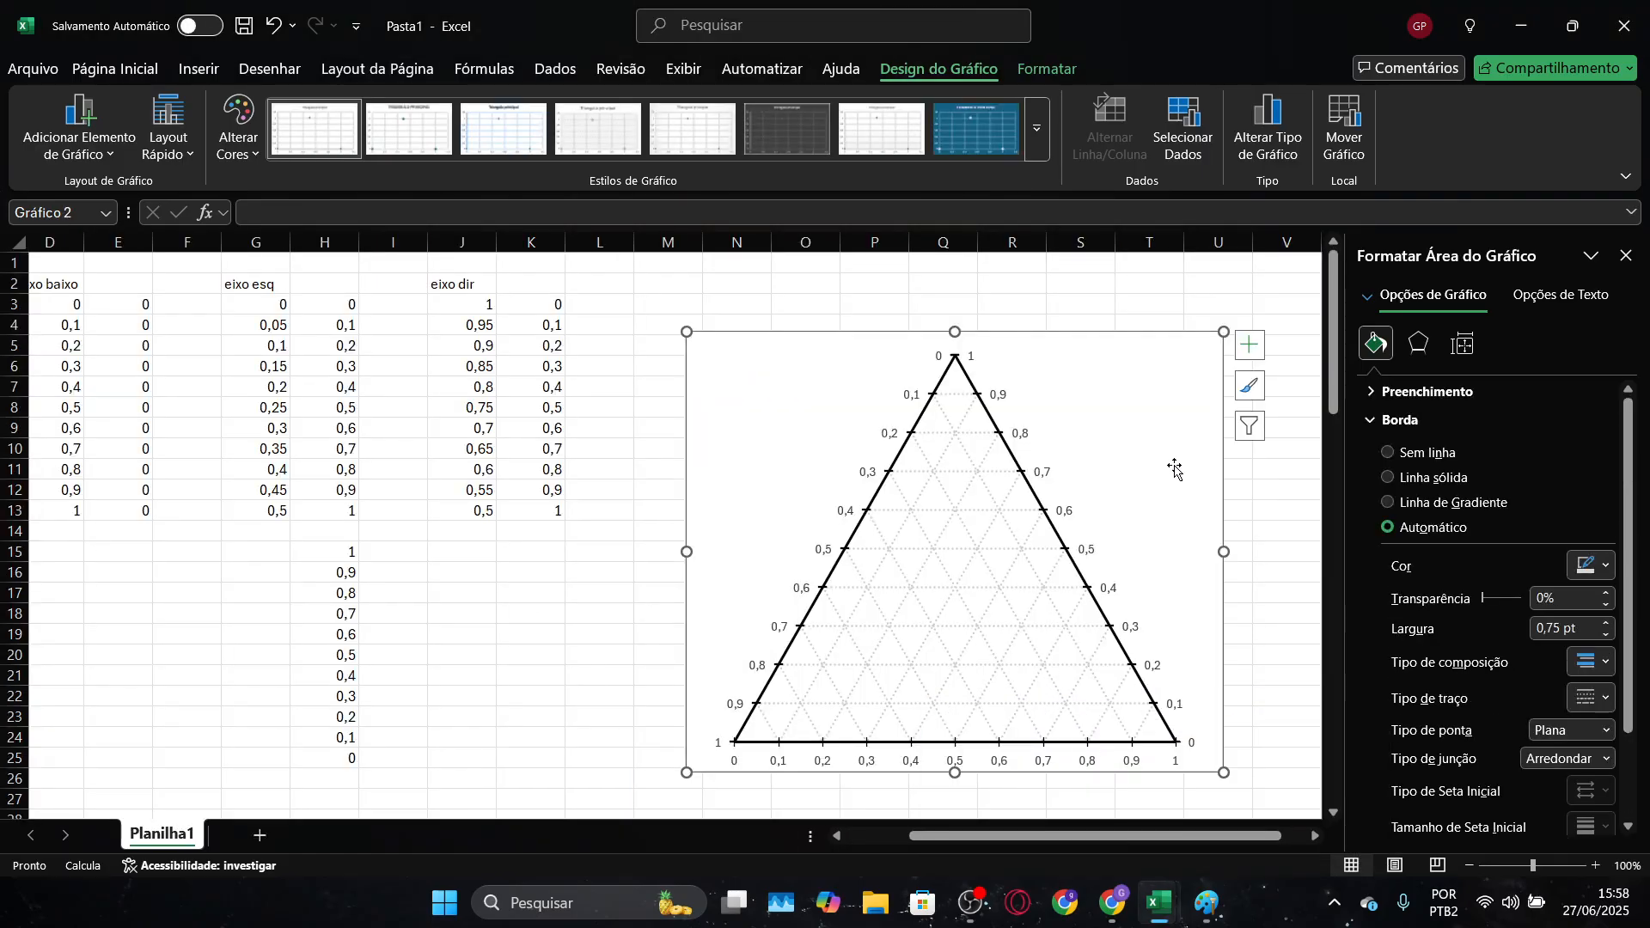
Insert a text box reading "A" into the chart and place it above the triangle's top vertex
right_click(1183, 374)
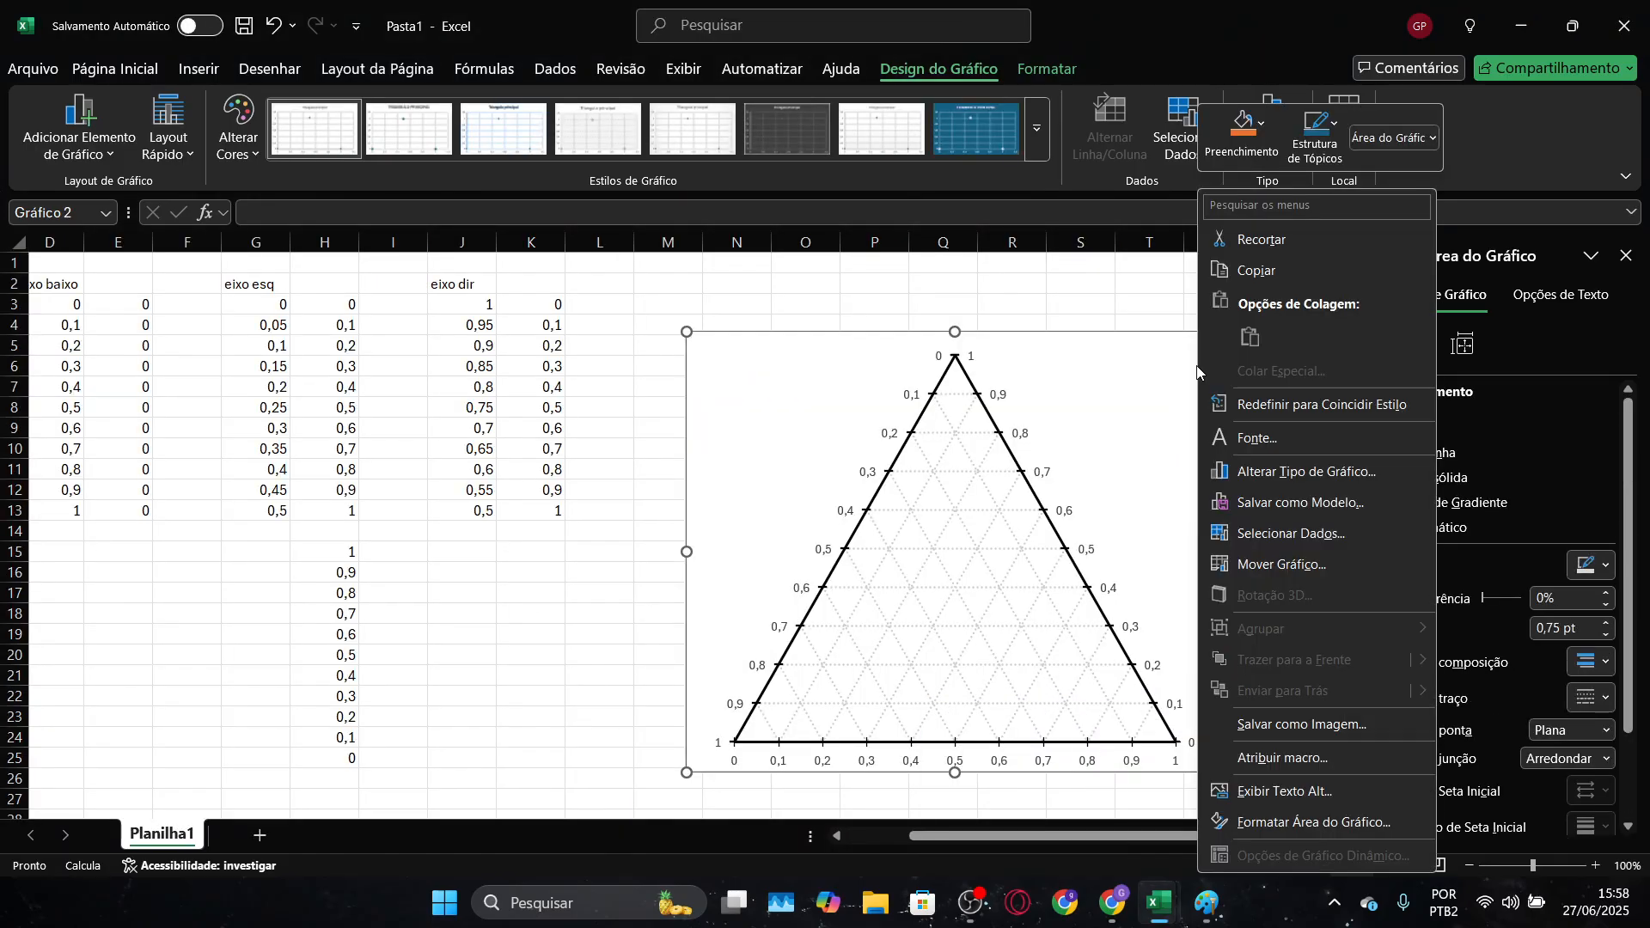
key("Escape")
left_click(1260, 343)
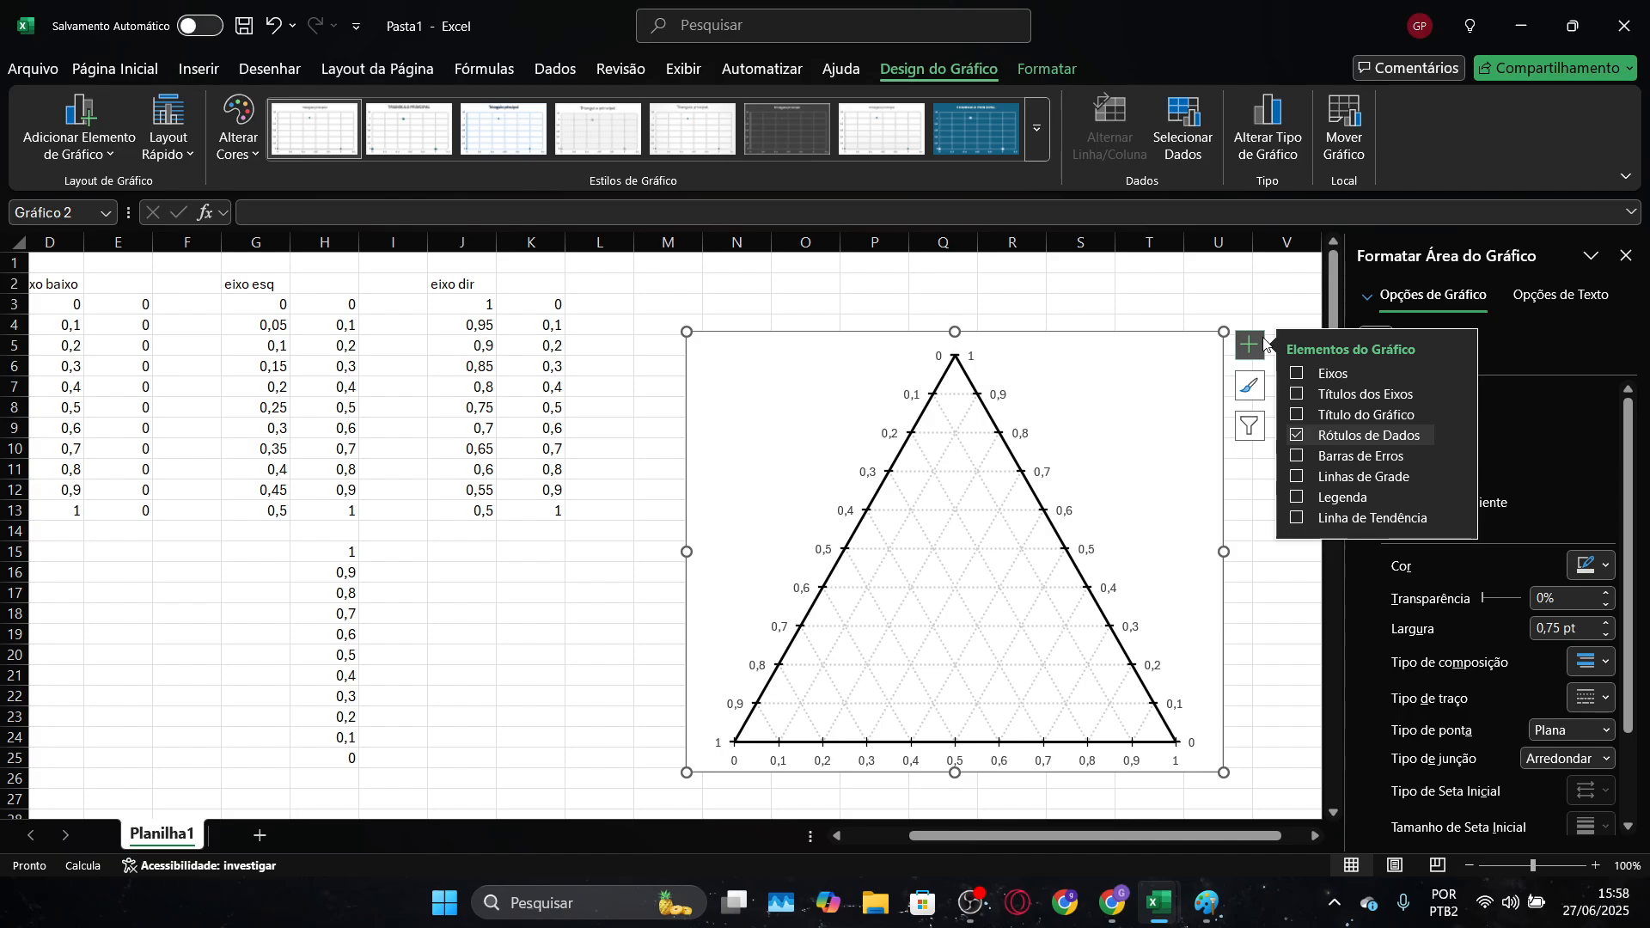
left_click(1029, 71)
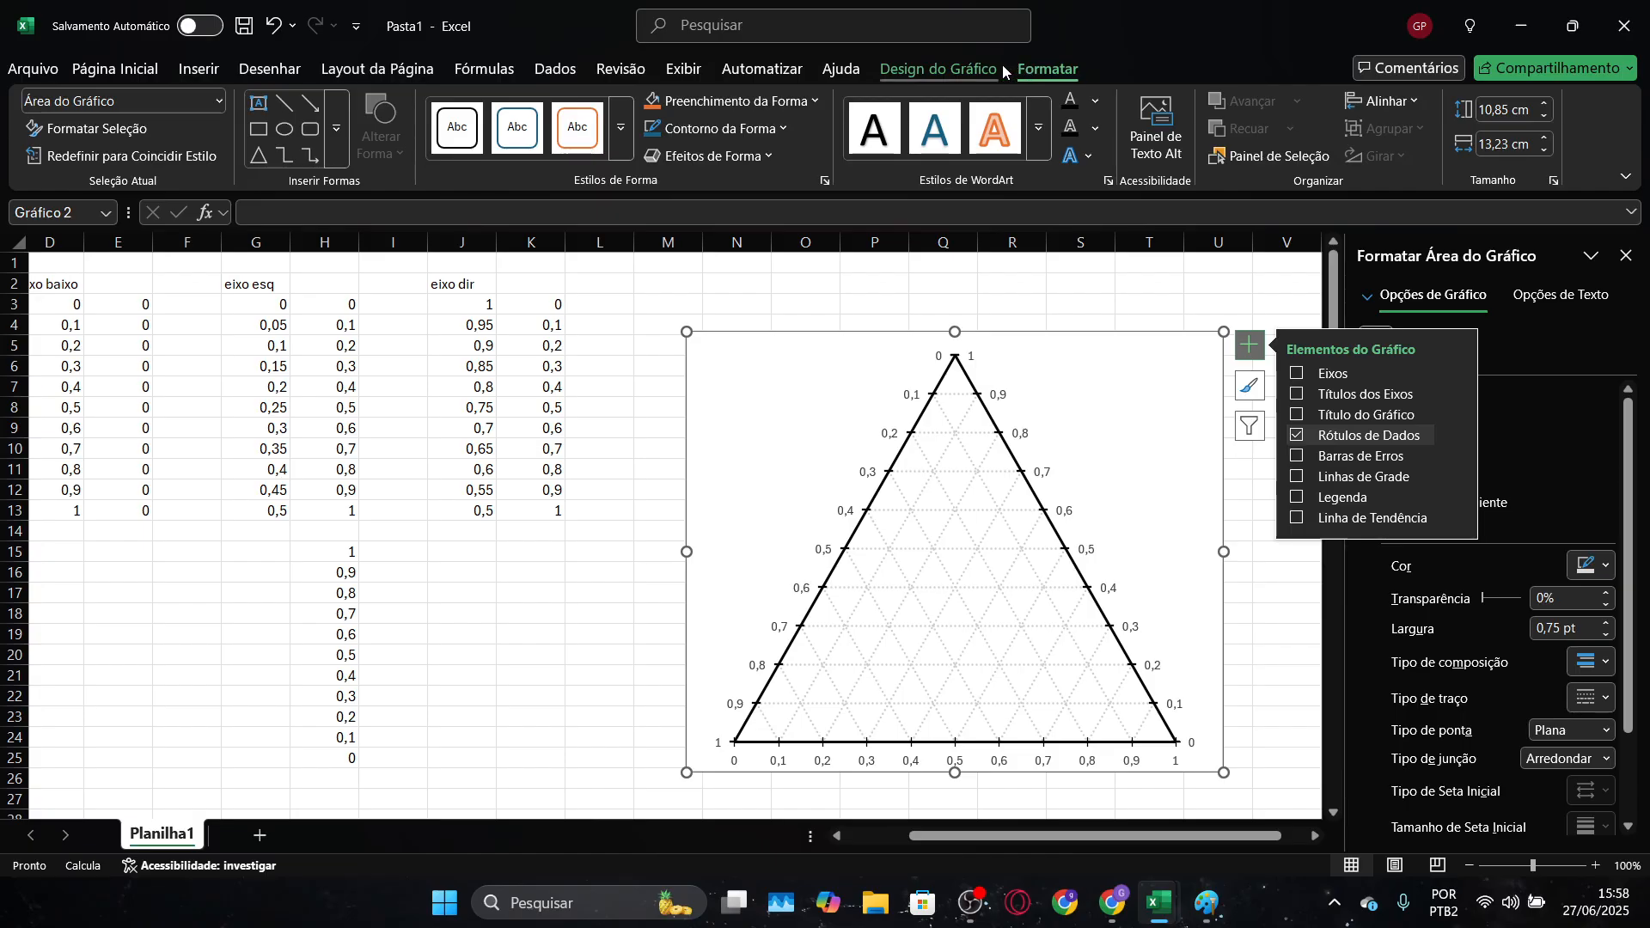
left_click(258, 107)
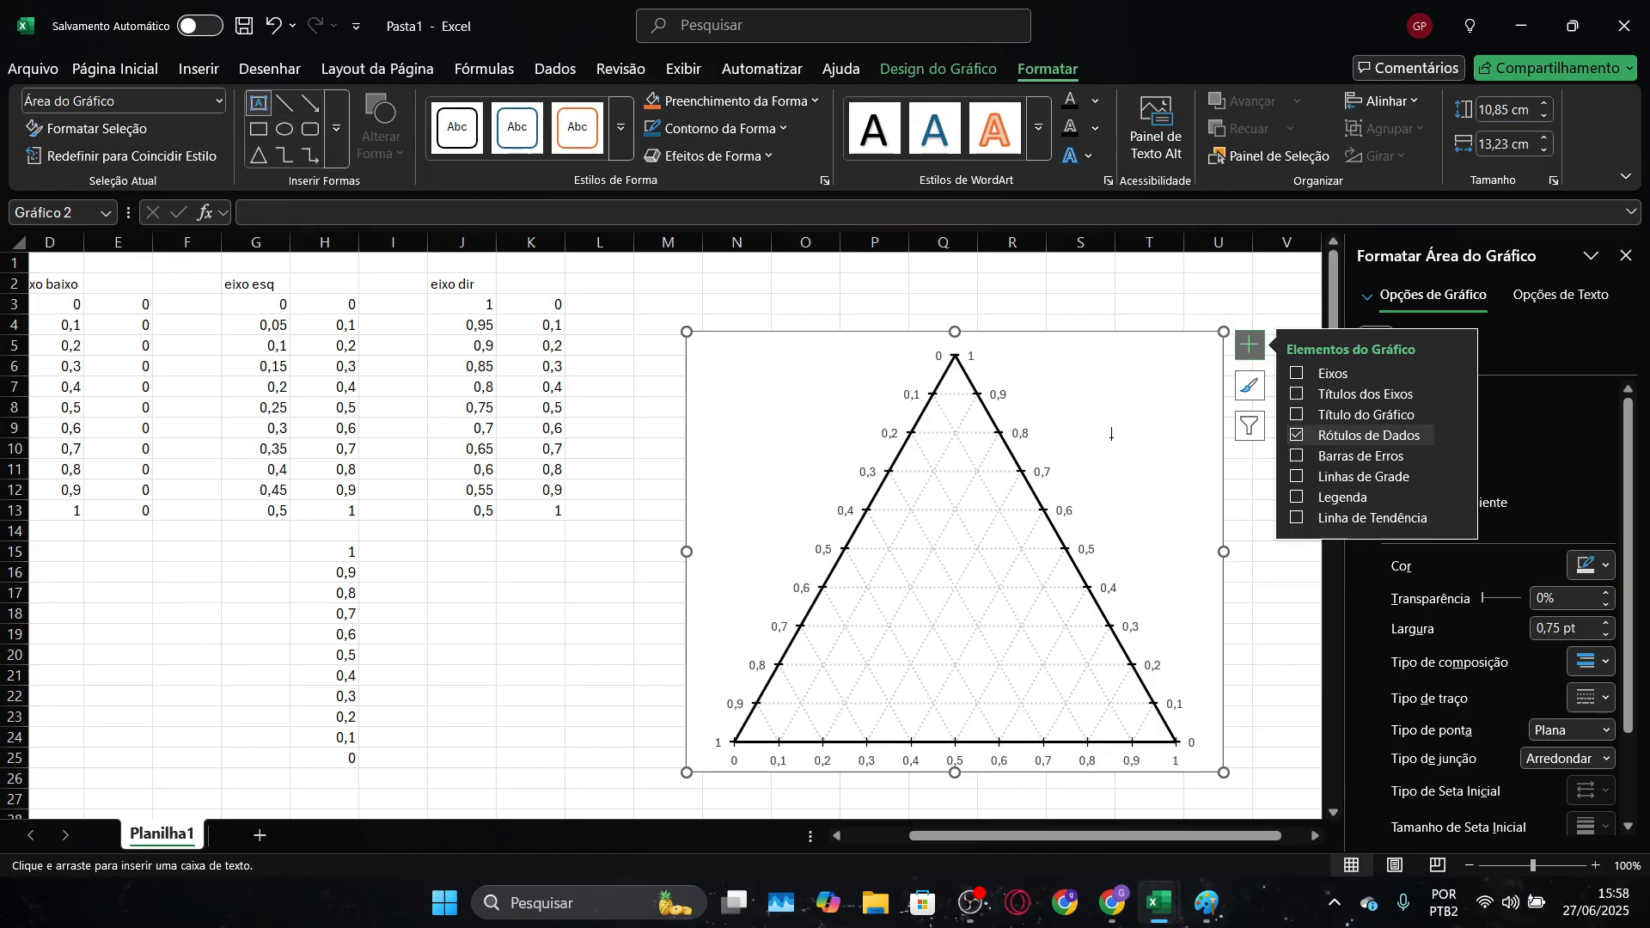
left_click(1030, 377)
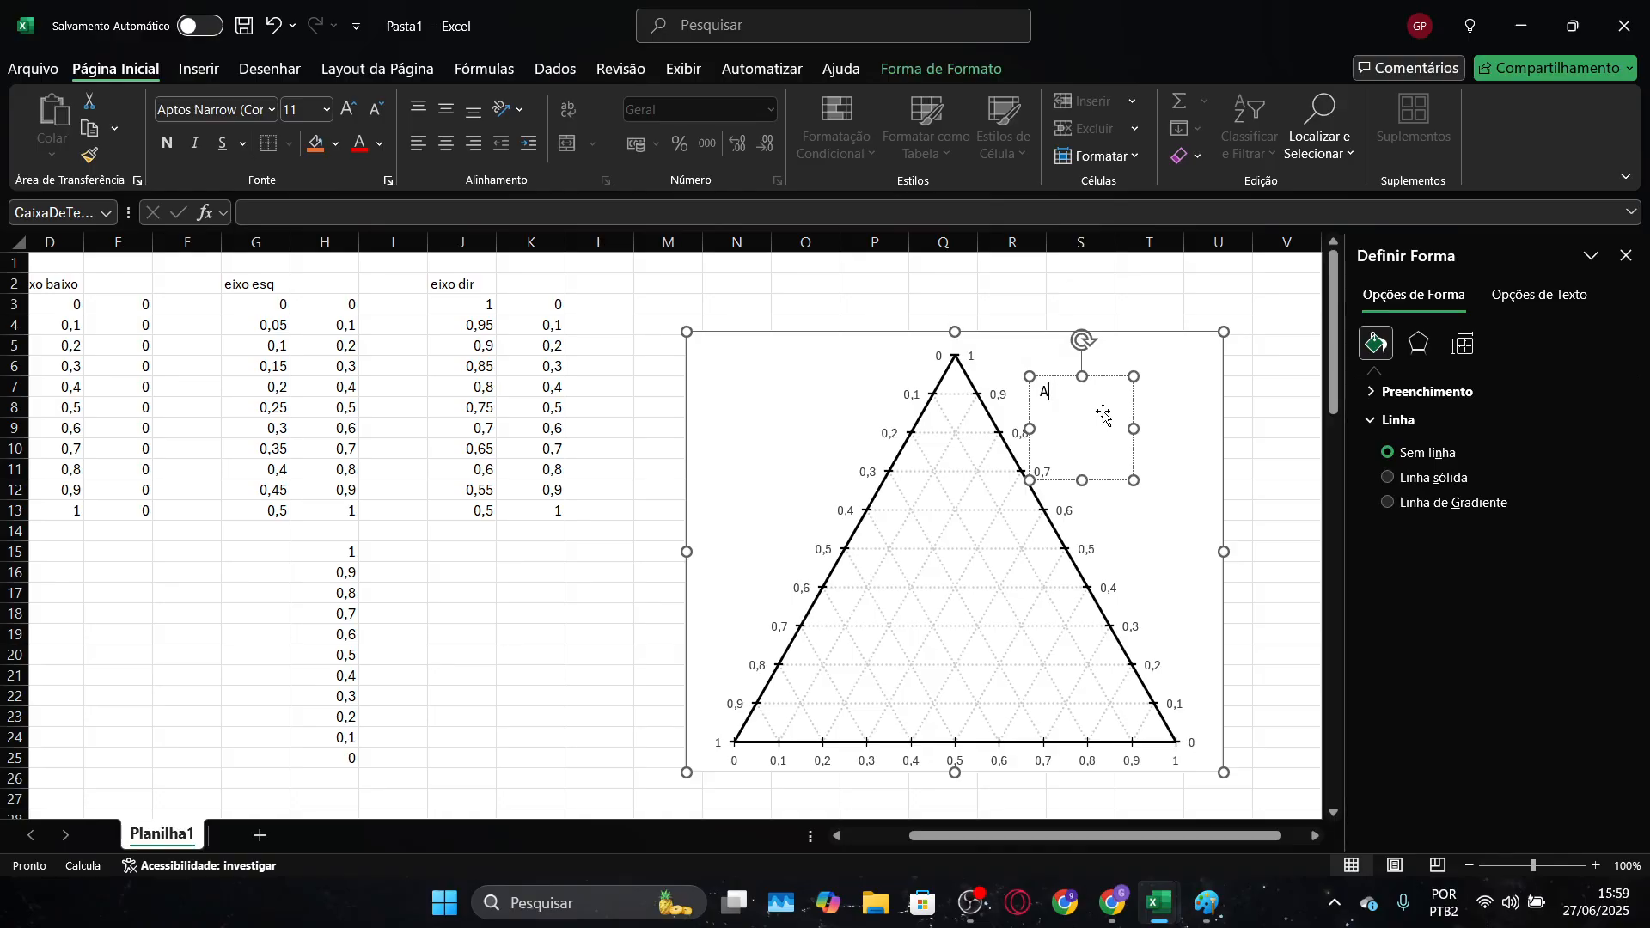
left_click_drag(1134, 429, 1177, 428)
left_click_drag(1103, 480, 1046, 333)
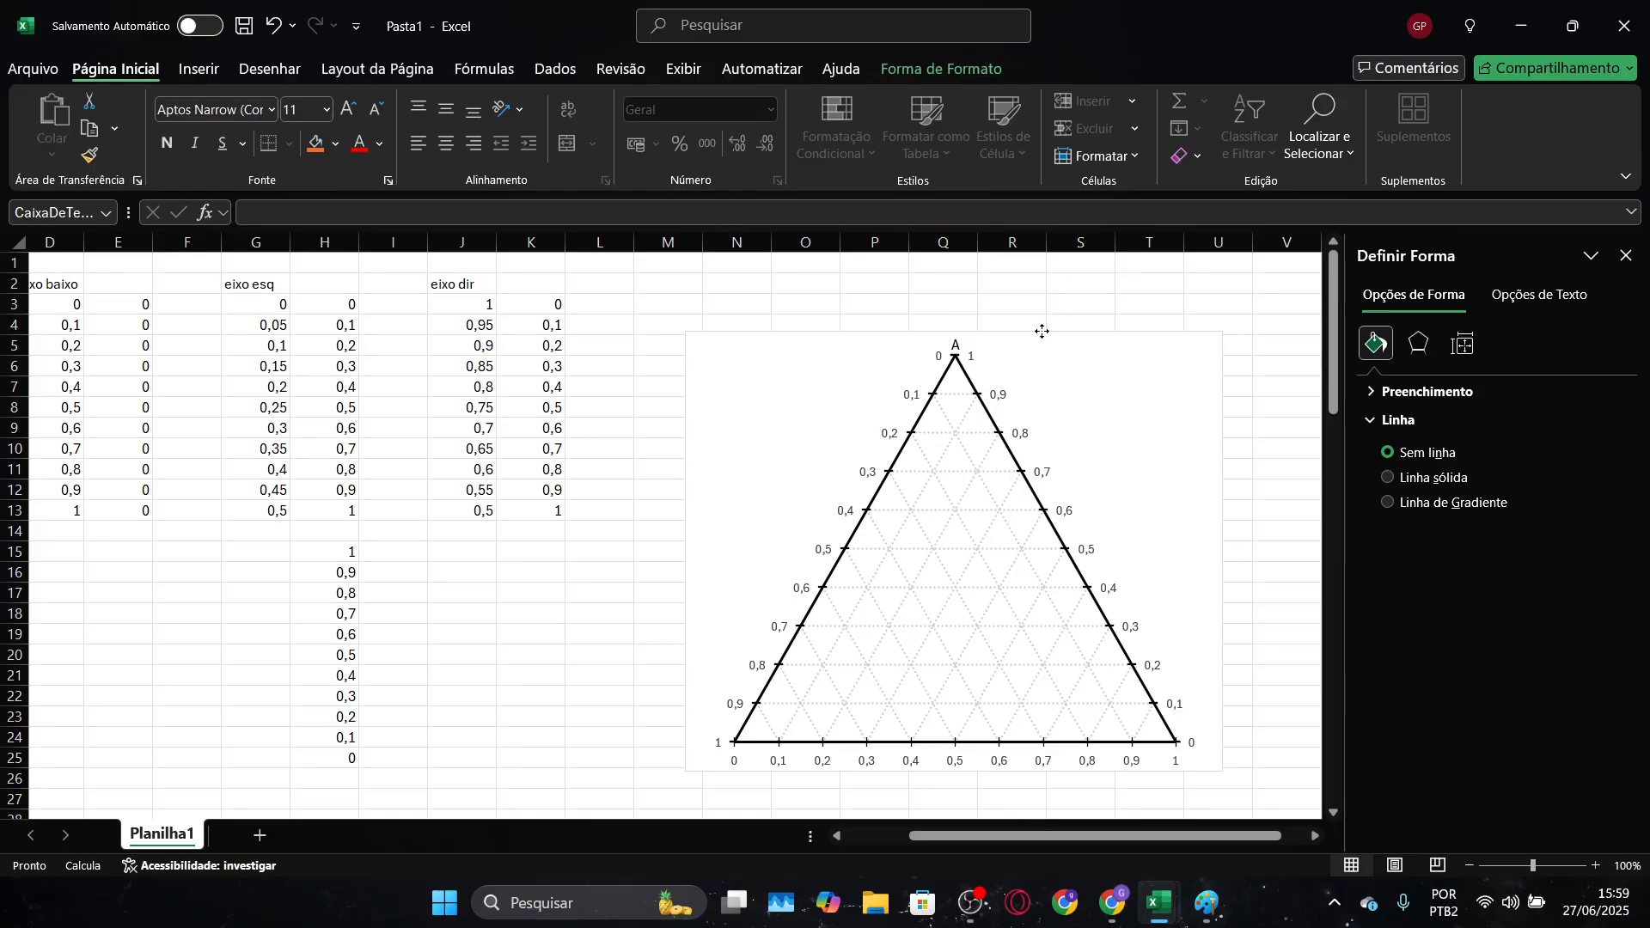
Lower the top edge of the plot area to leave room between the "A" label and the triangle's apex
left_click(958, 339)
left_click_drag(956, 355, 957, 404)
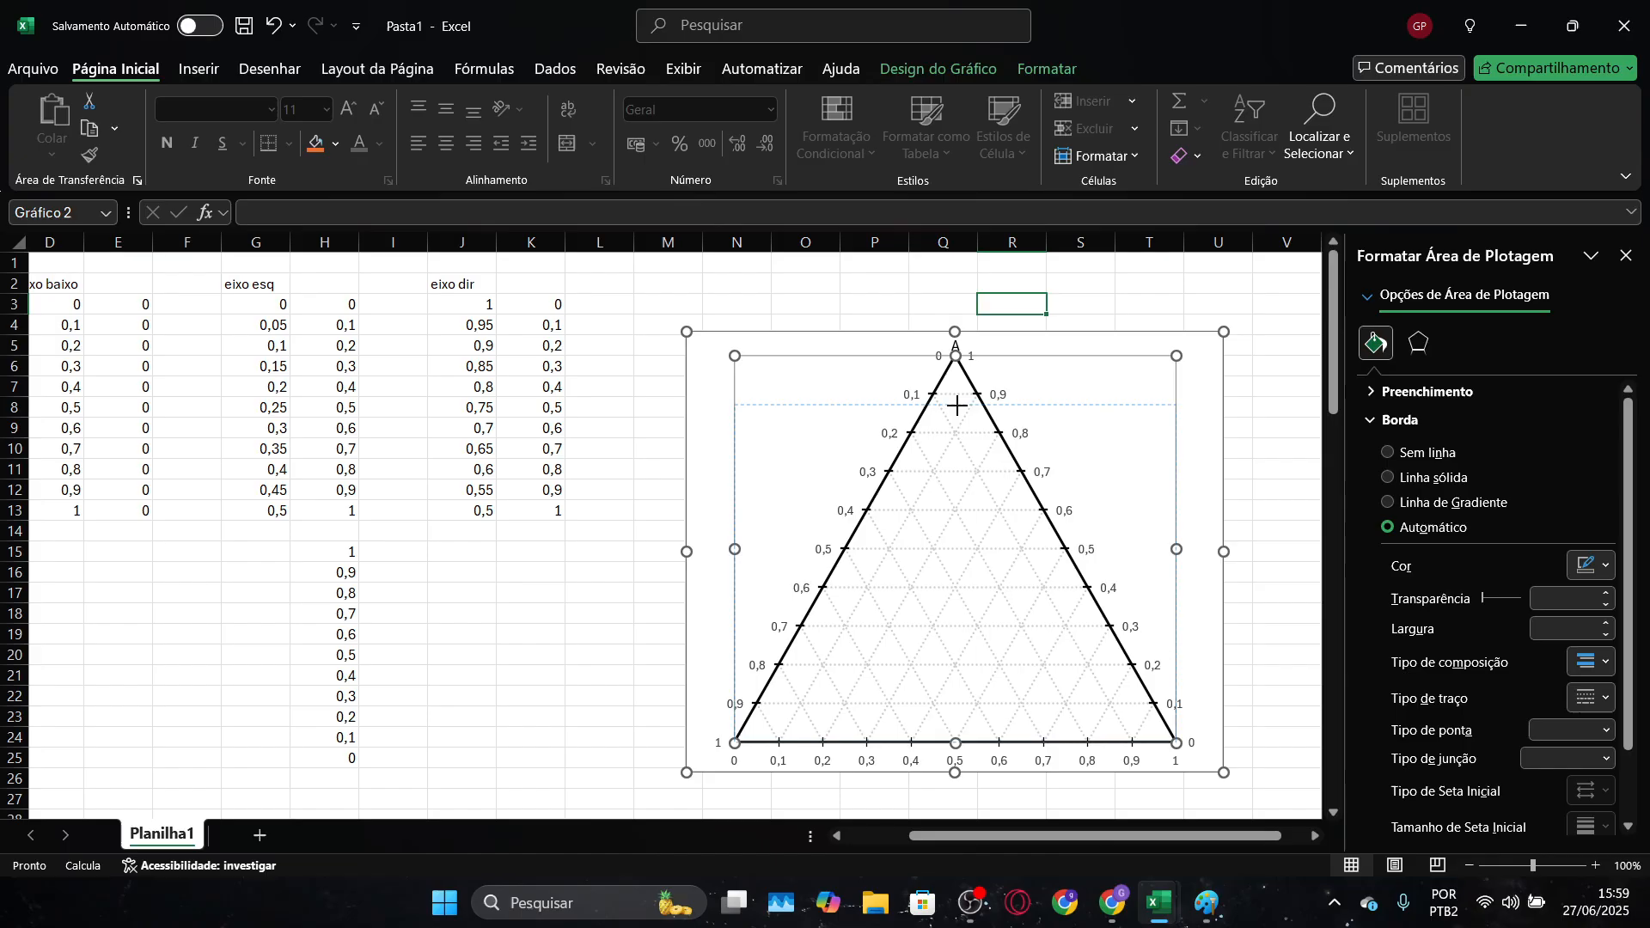
left_click(1068, 361)
left_click(957, 400)
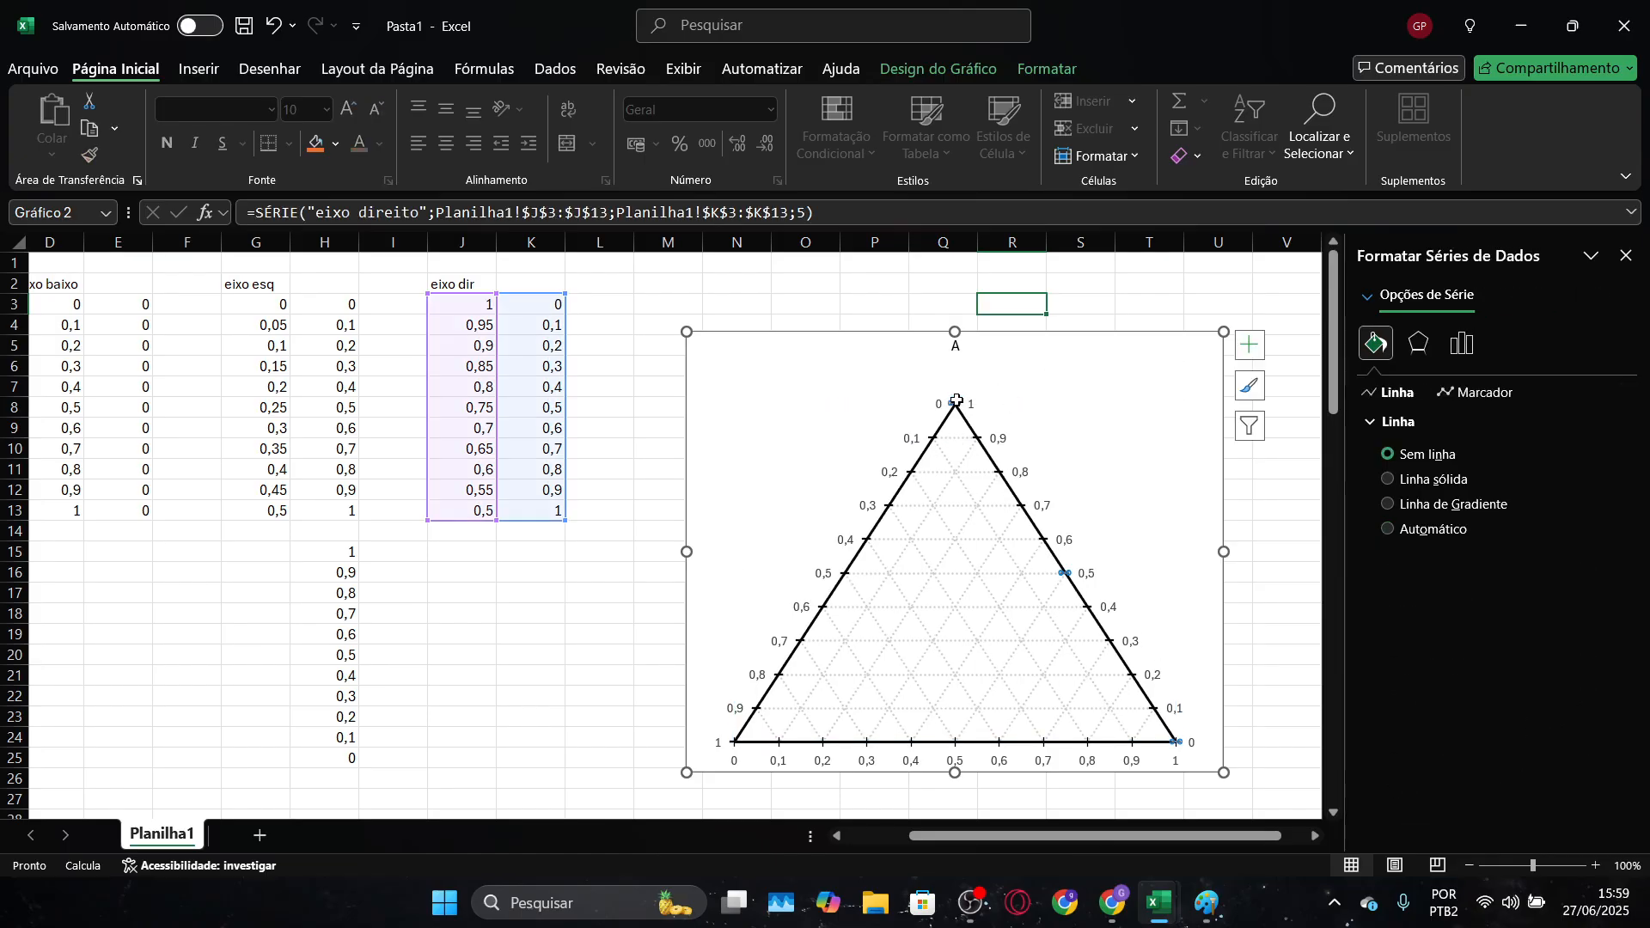
left_click(995, 378)
left_click(1096, 413)
left_click_drag(956, 404, 977, 327)
left_click(957, 348)
double_click(958, 349)
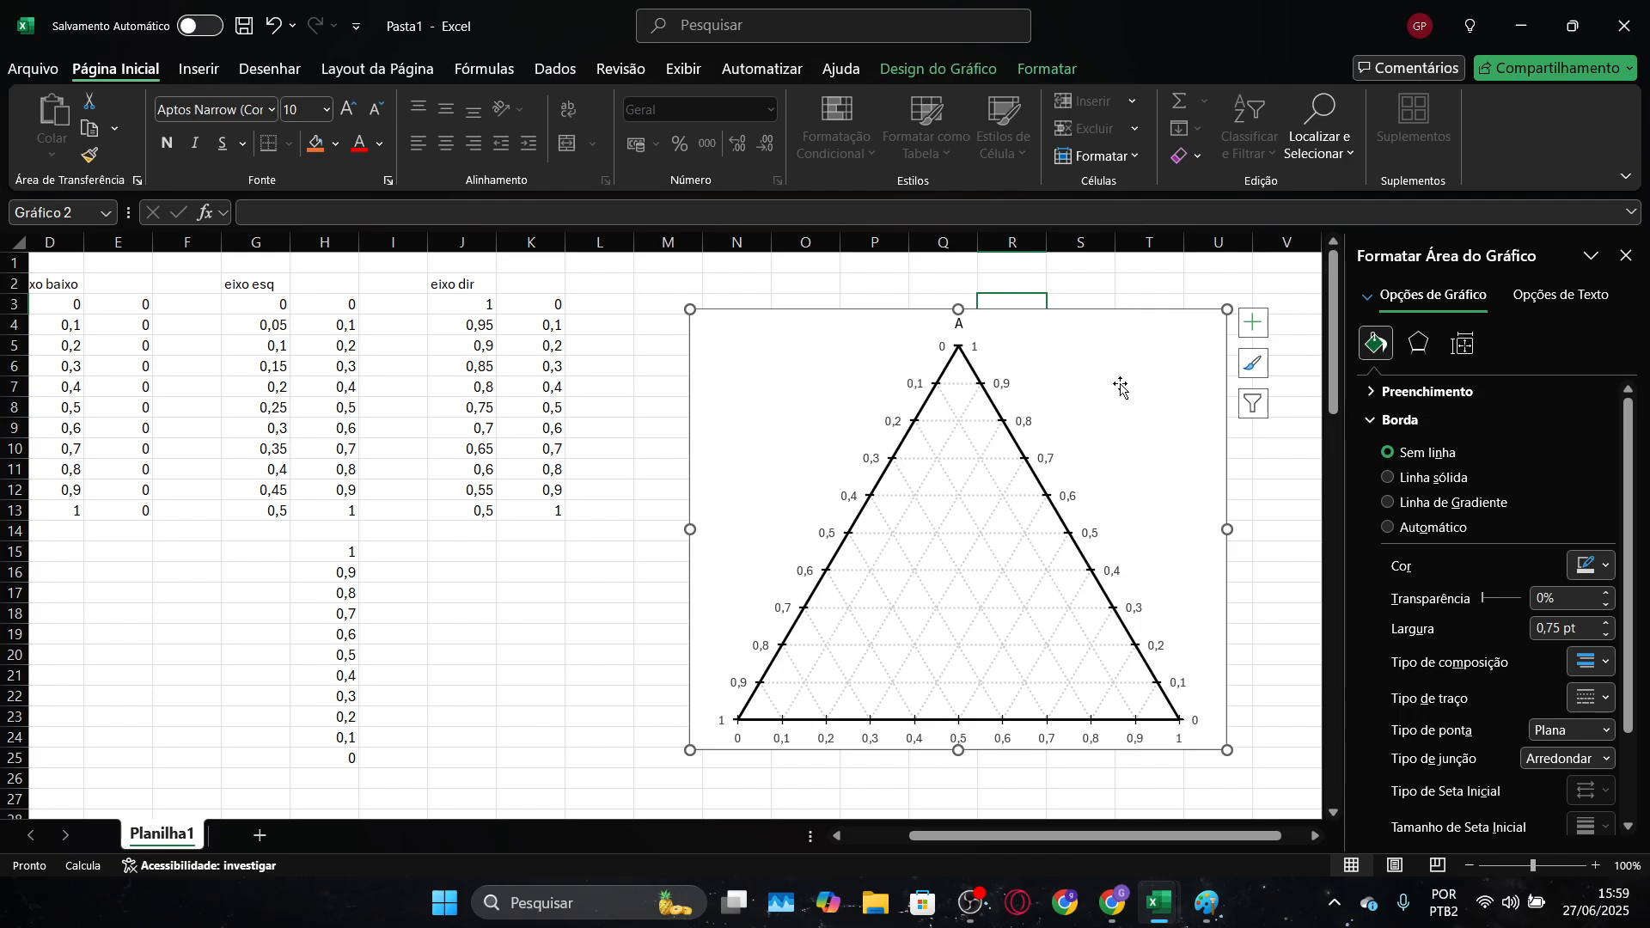
left_click(1076, 387)
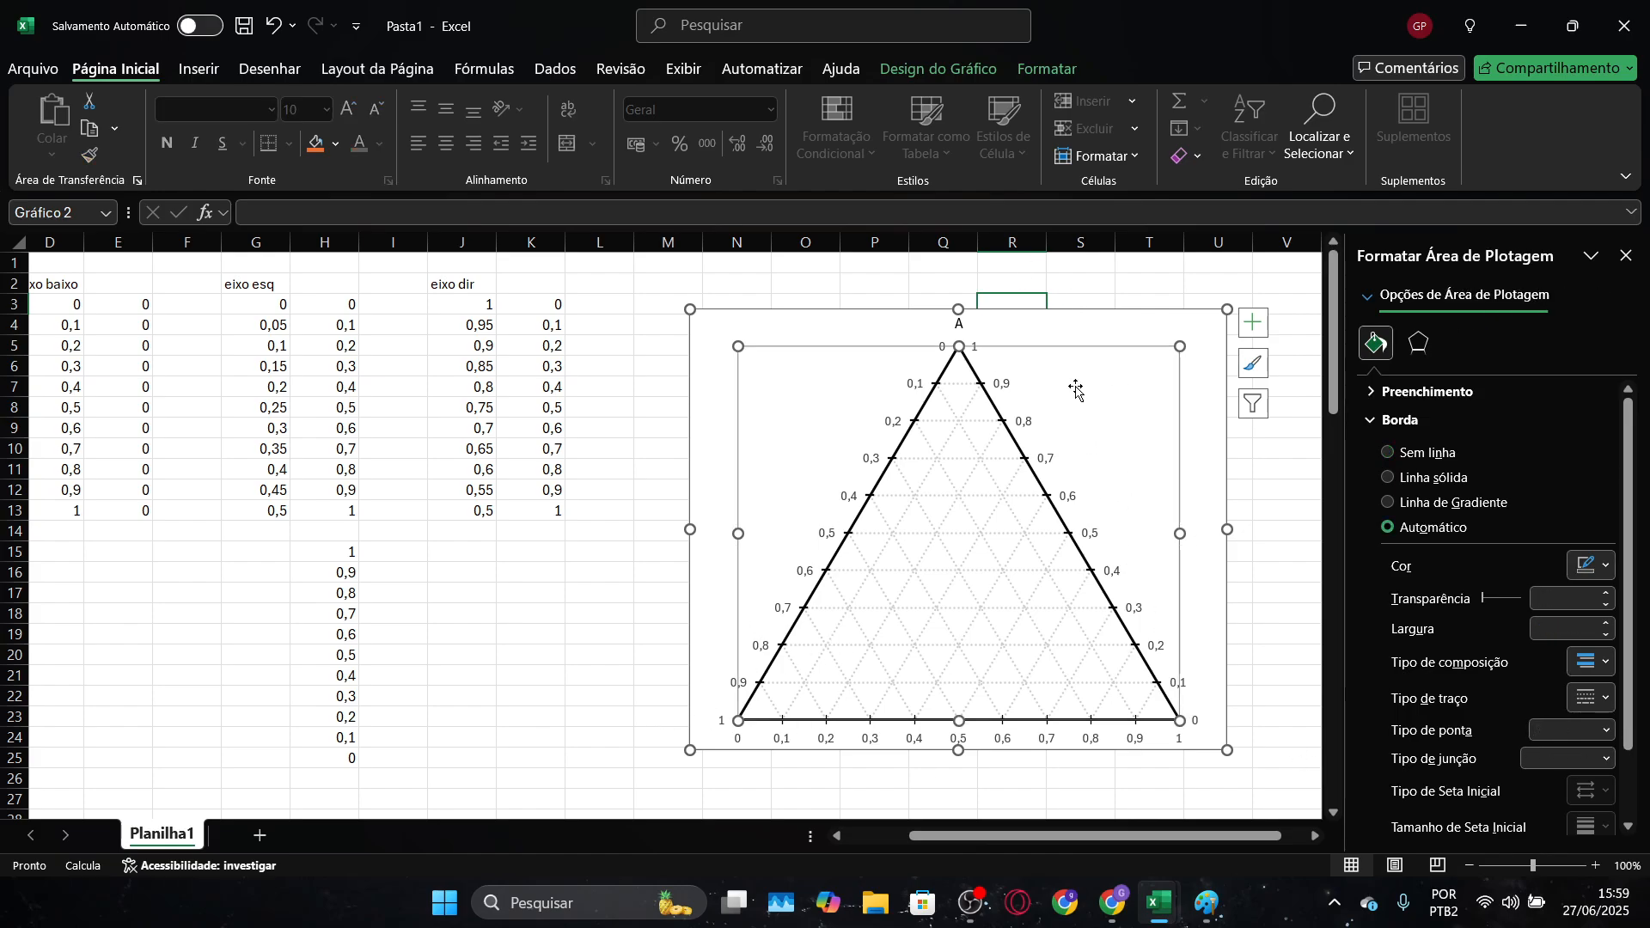
left_click(1192, 499)
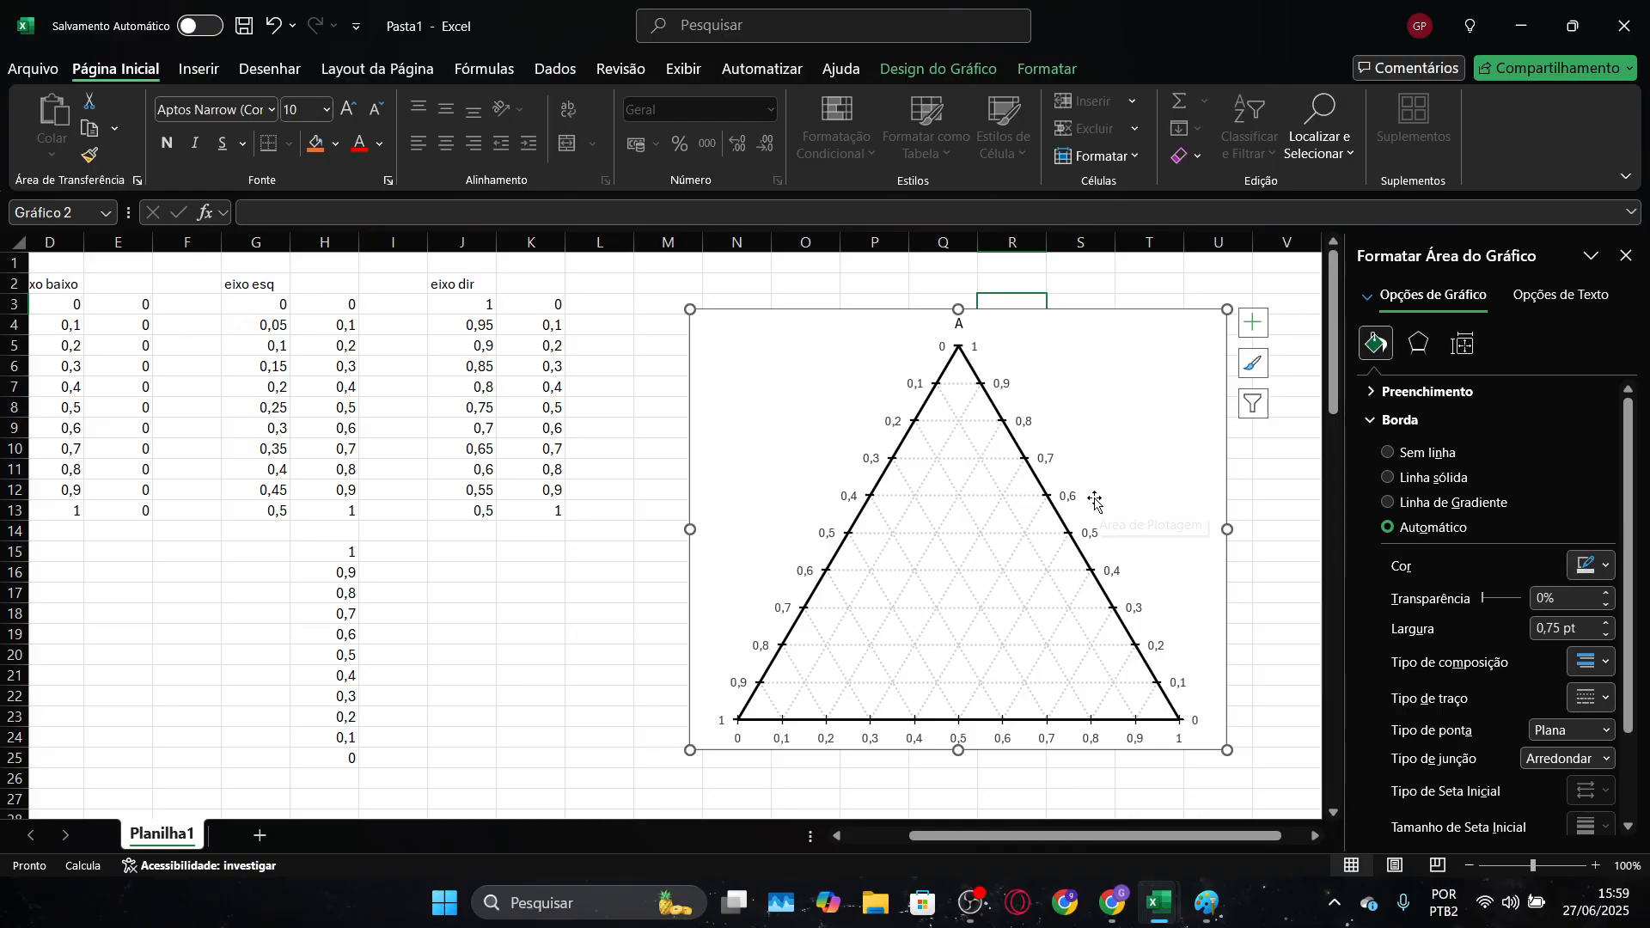
Insert a text box reading "fracao de A" beside the triangle's right side and reduce its height
left_click(956, 67)
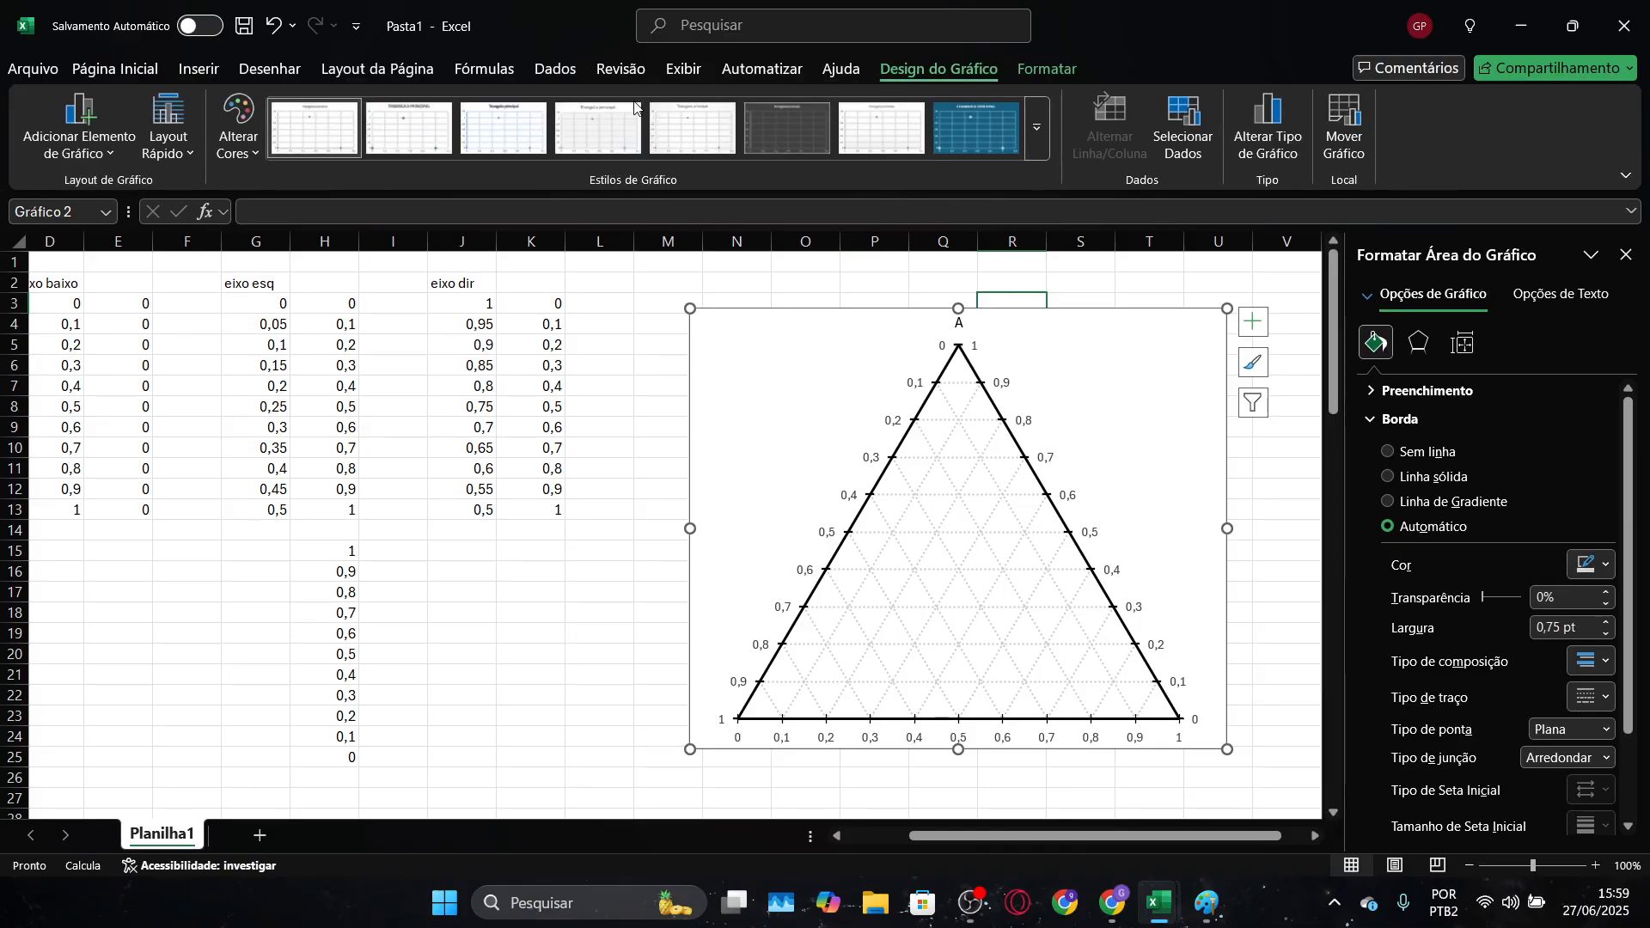
left_click(1038, 70)
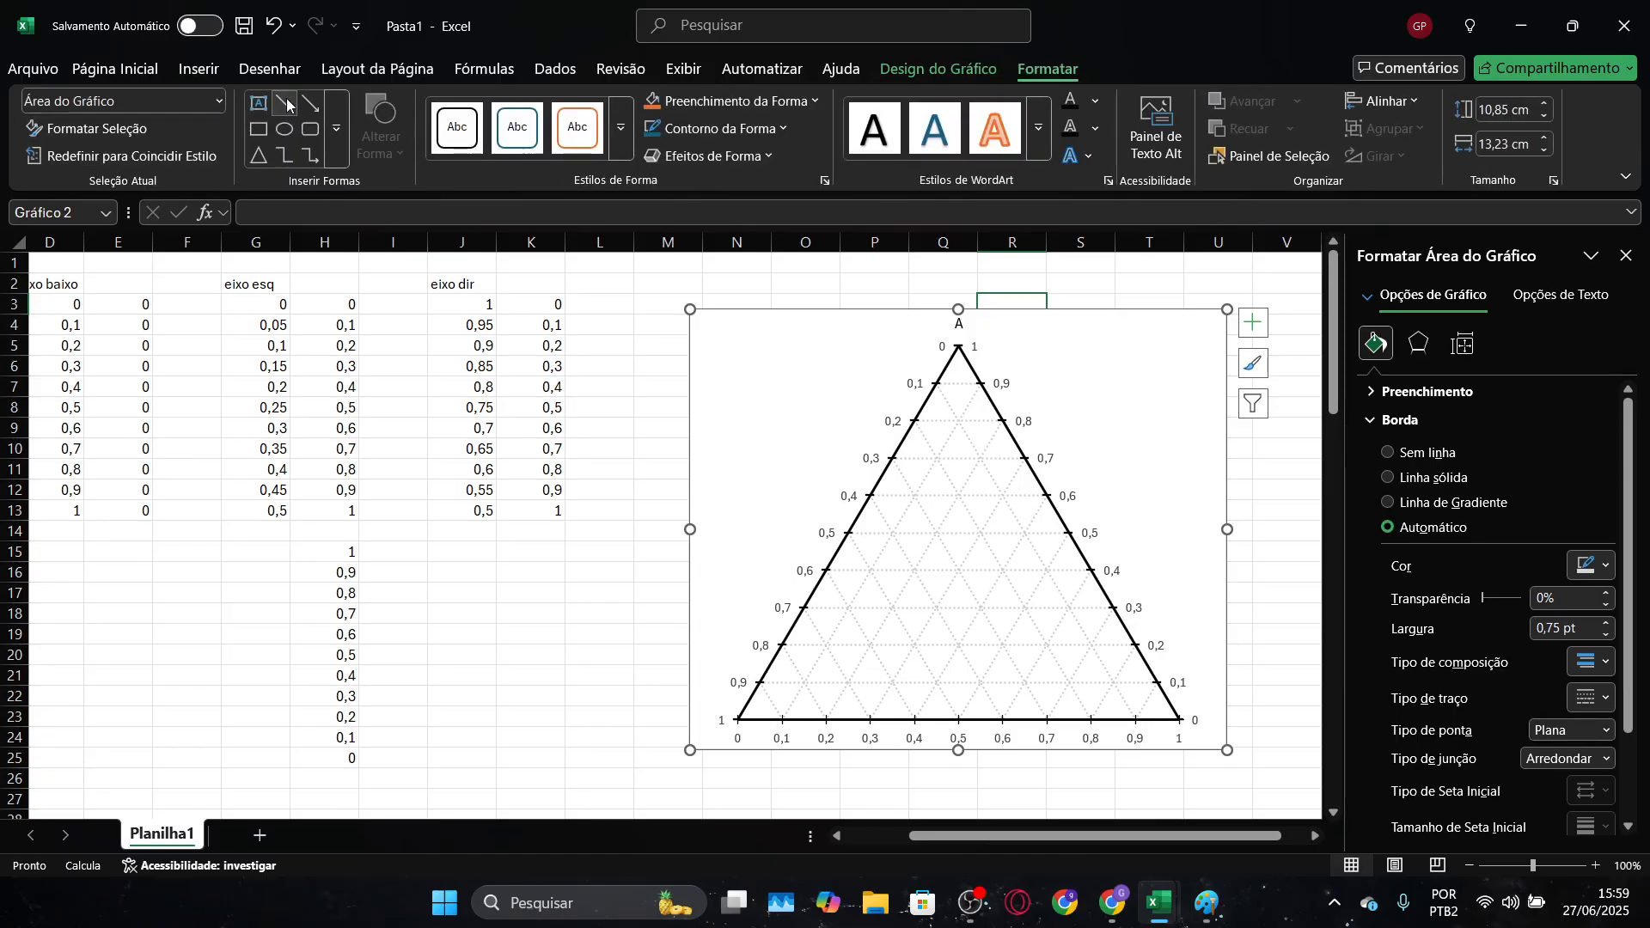
left_click(258, 102)
left_click(1123, 465)
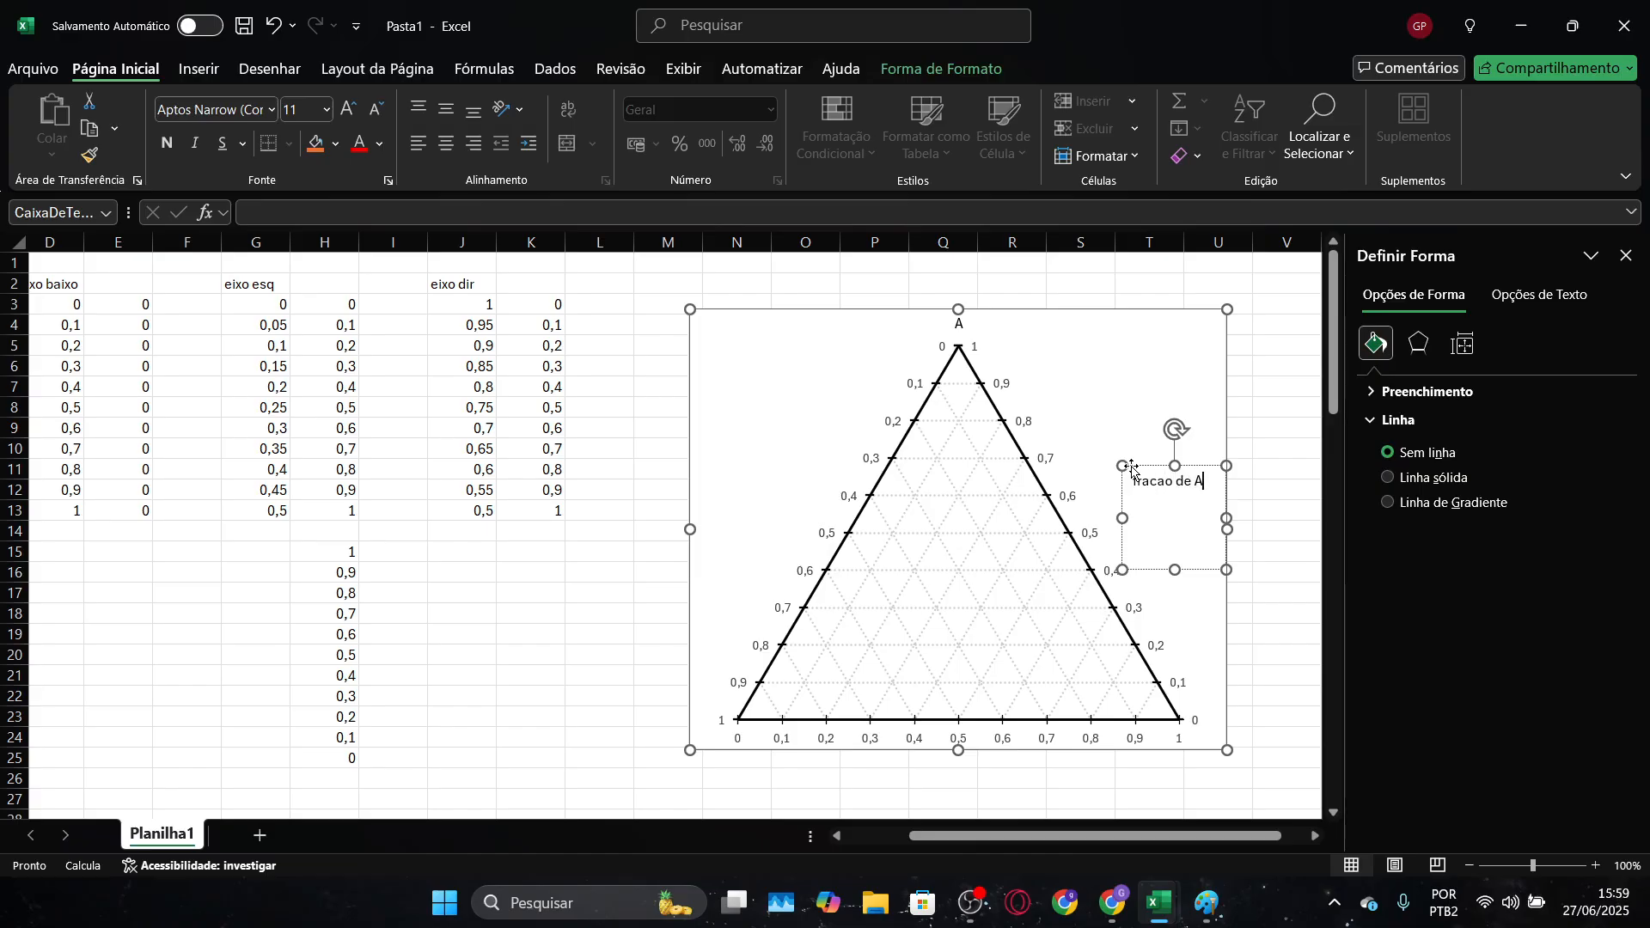
left_click_drag(1179, 566, 1179, 501)
Rotate the "fracao de A" text box parallel to the triangle's right side and position it just outside the scale labels
left_click_drag(1177, 429, 1151, 471)
left_click(1211, 468)
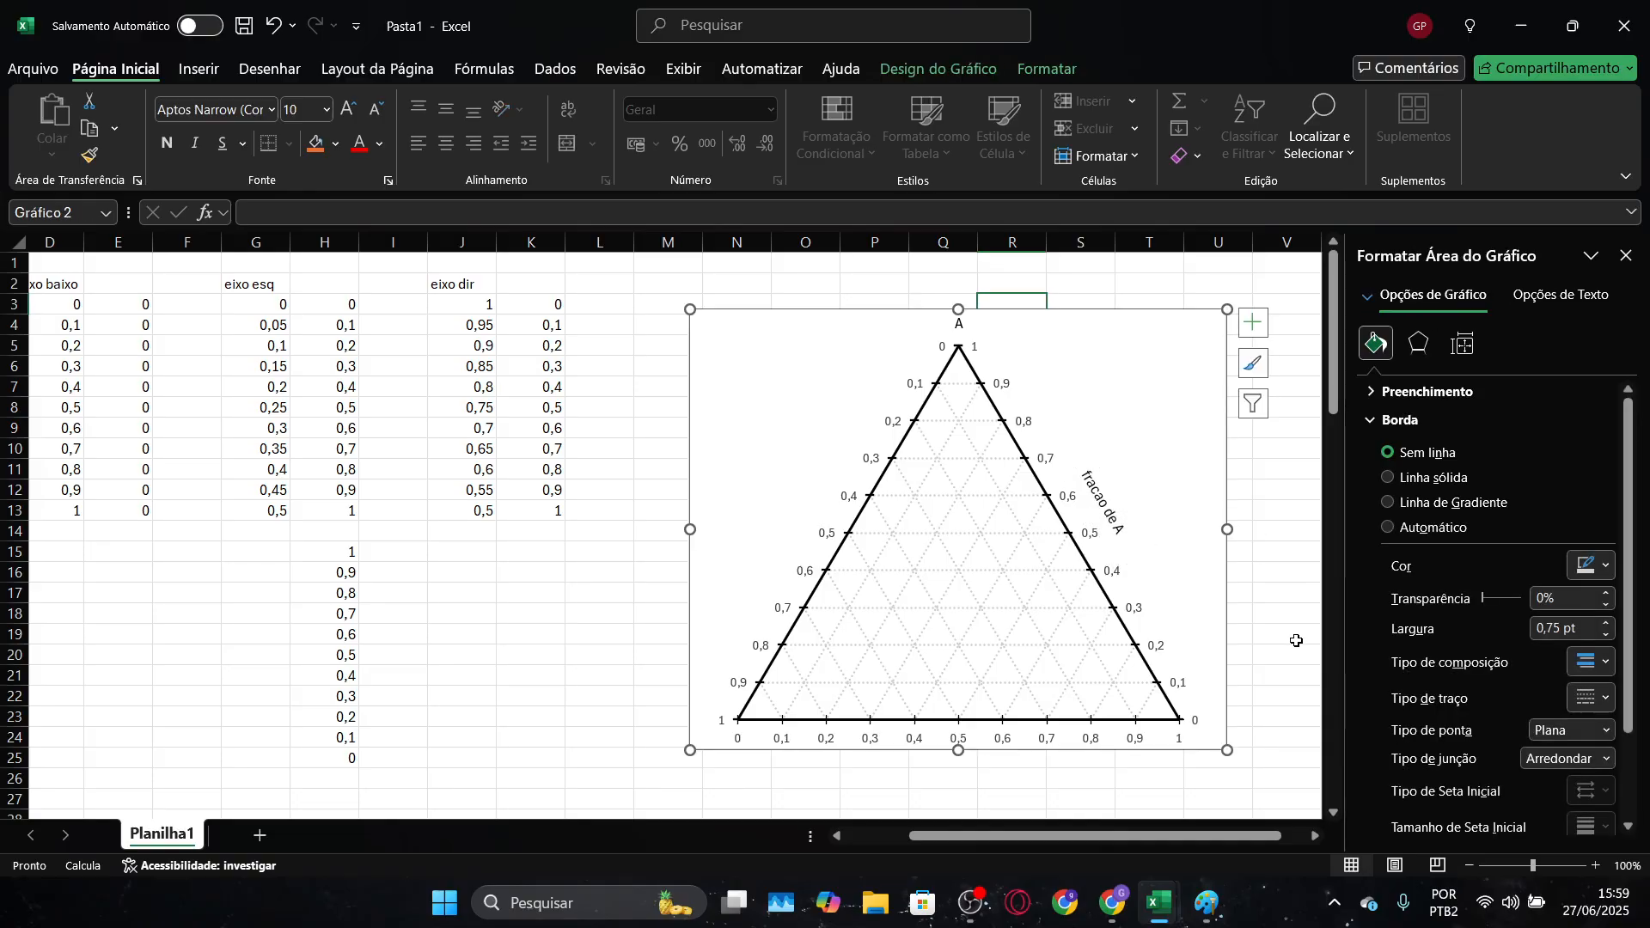
left_click(1118, 520)
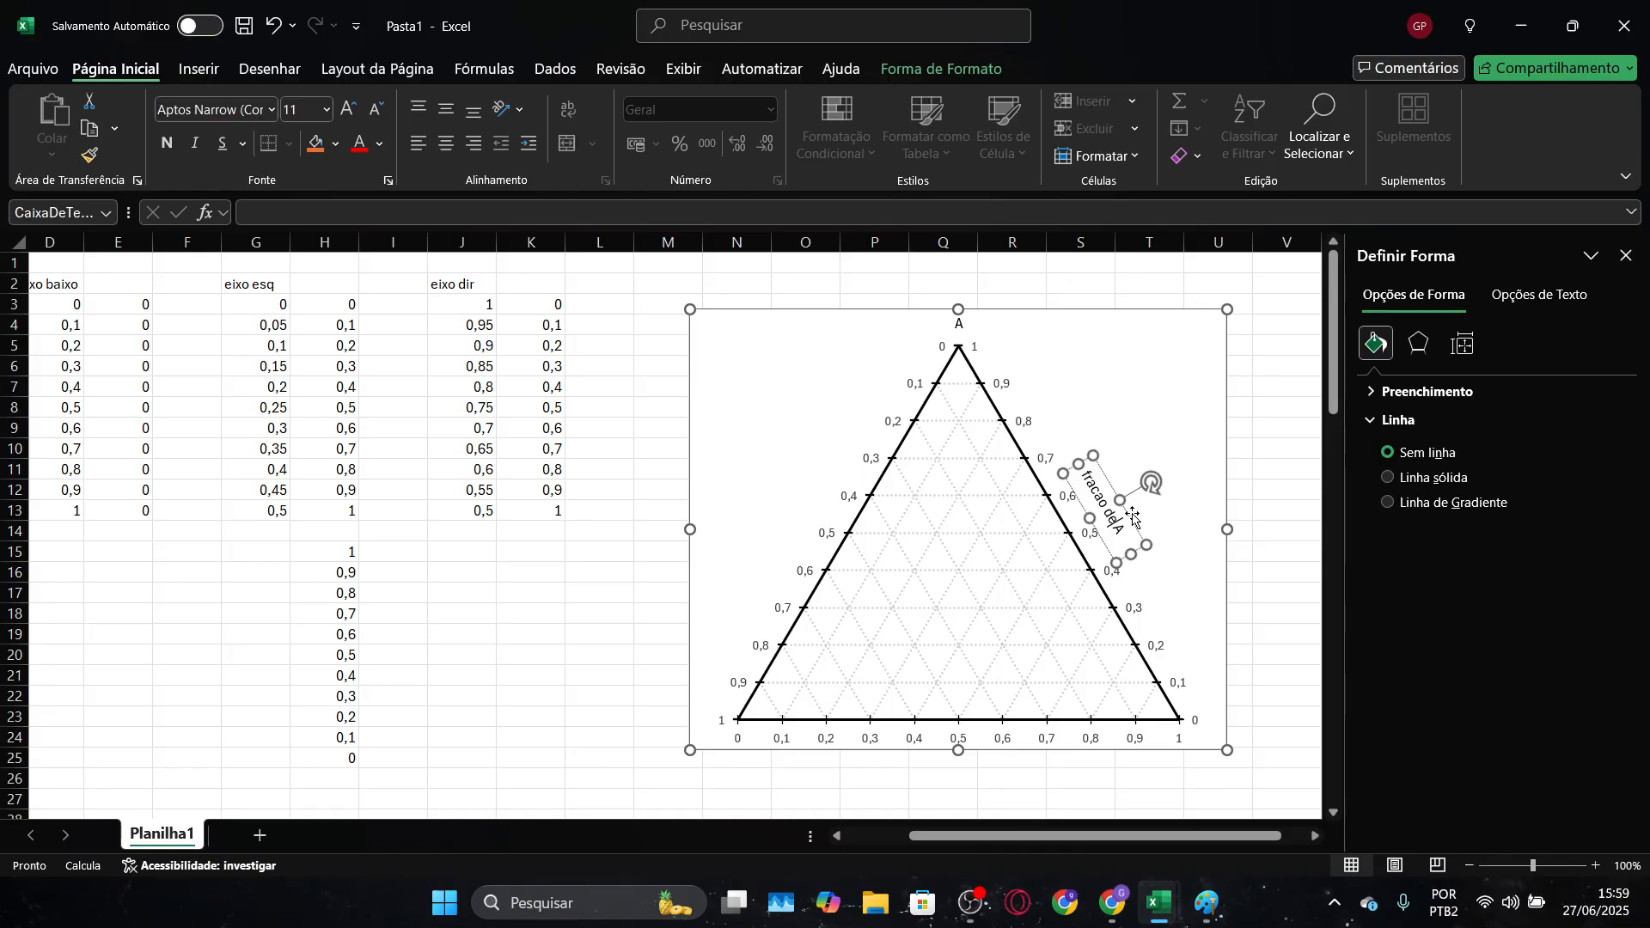
left_click_drag(1134, 517, 1144, 535)
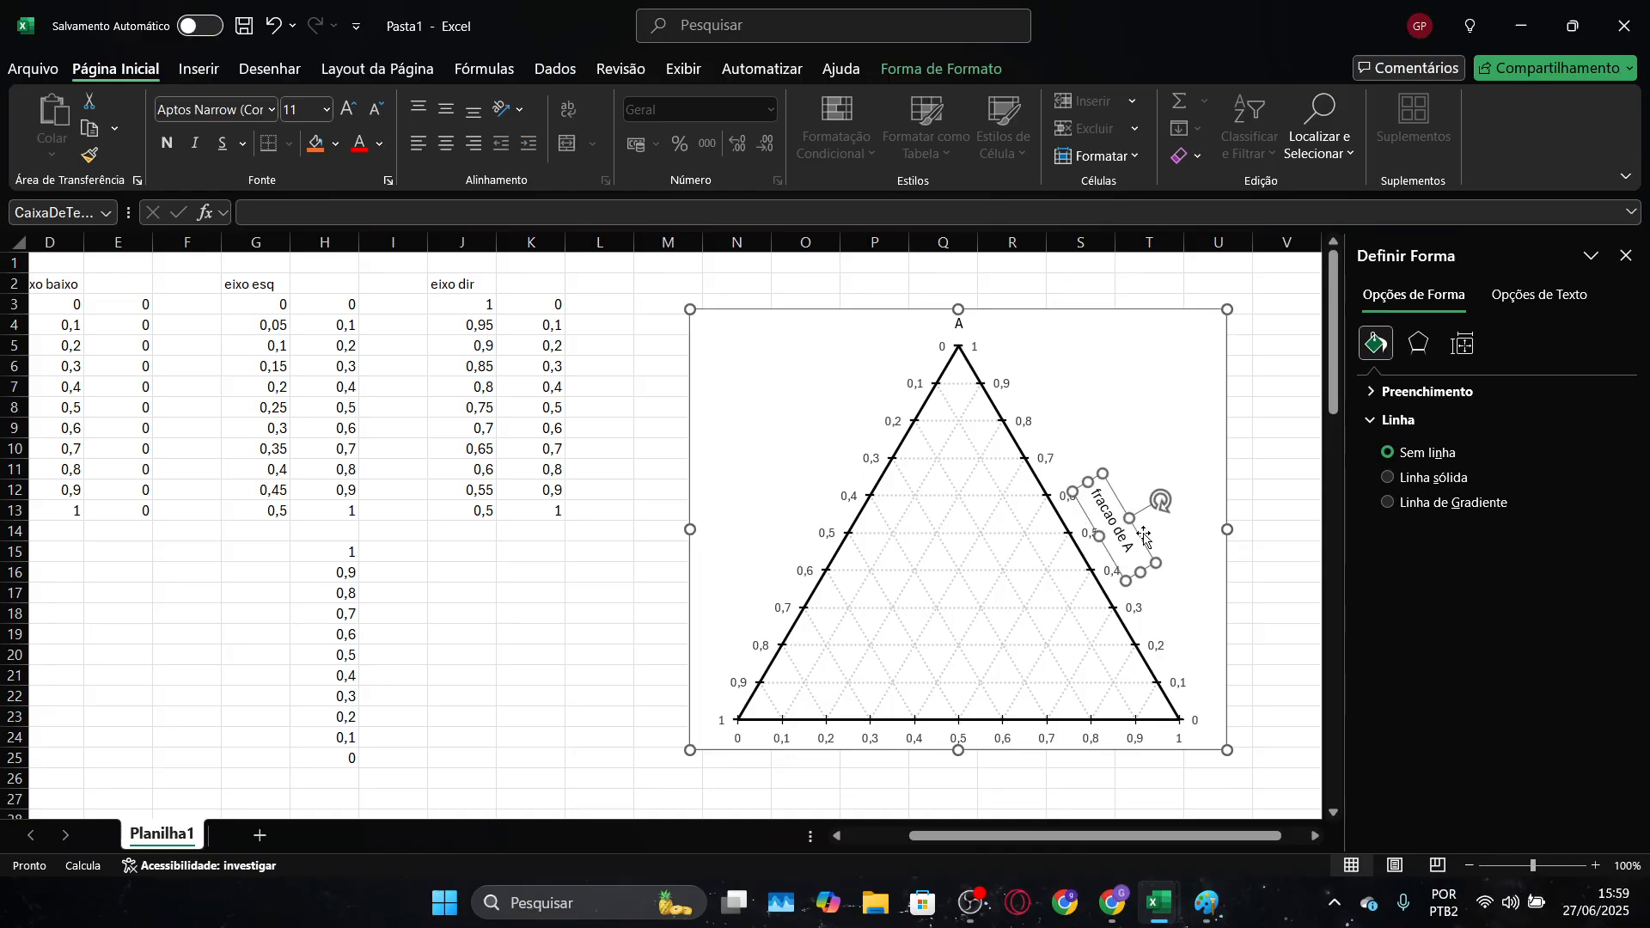
left_click(1186, 434)
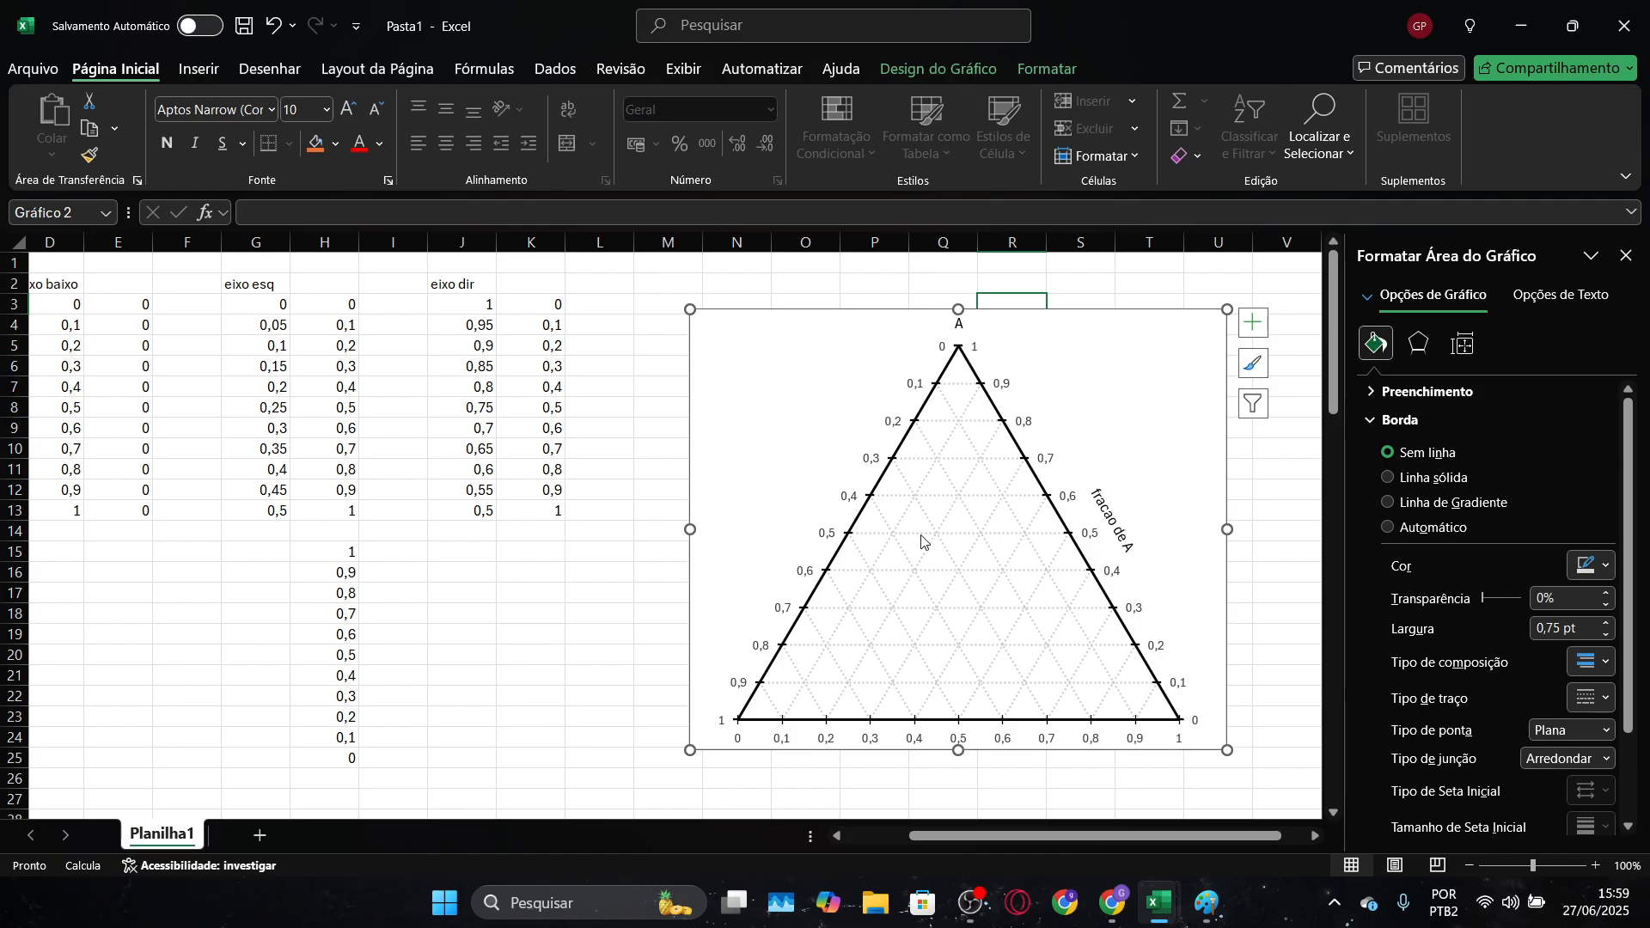
Copy the water, Hac and butanol mole fraction columns with headers from the "Tan e Aravinth (1999) 25°C" table in the Diagrama ternário workbook
scroll(922, 542, "down", 2)
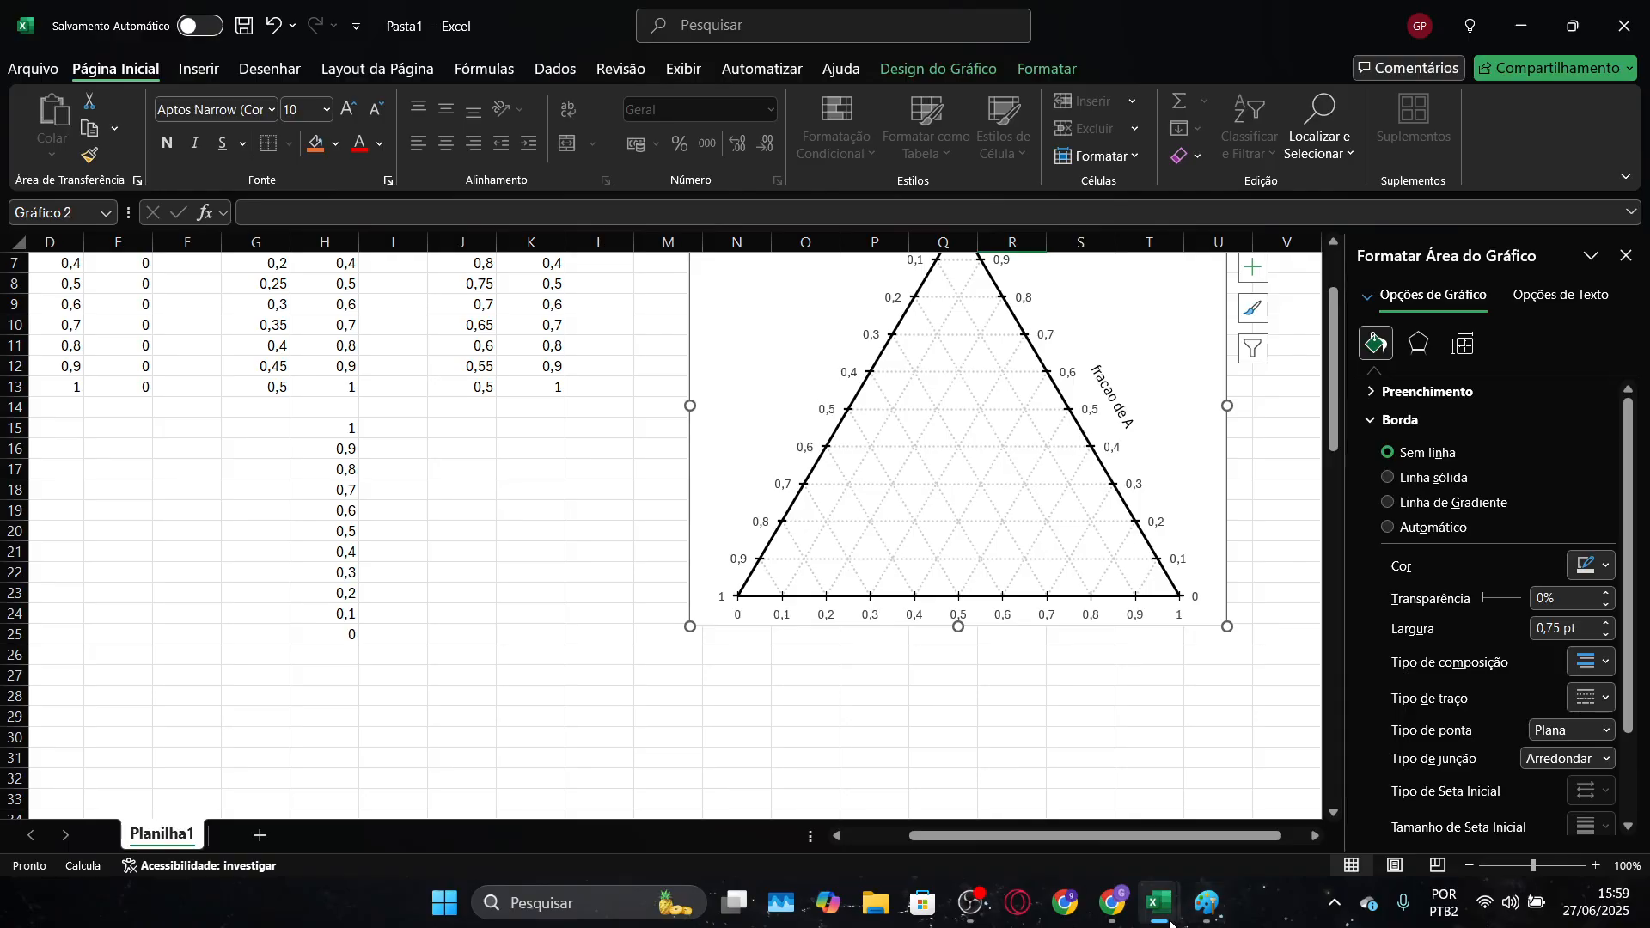
mouse_move(1168, 924)
left_click(1216, 812)
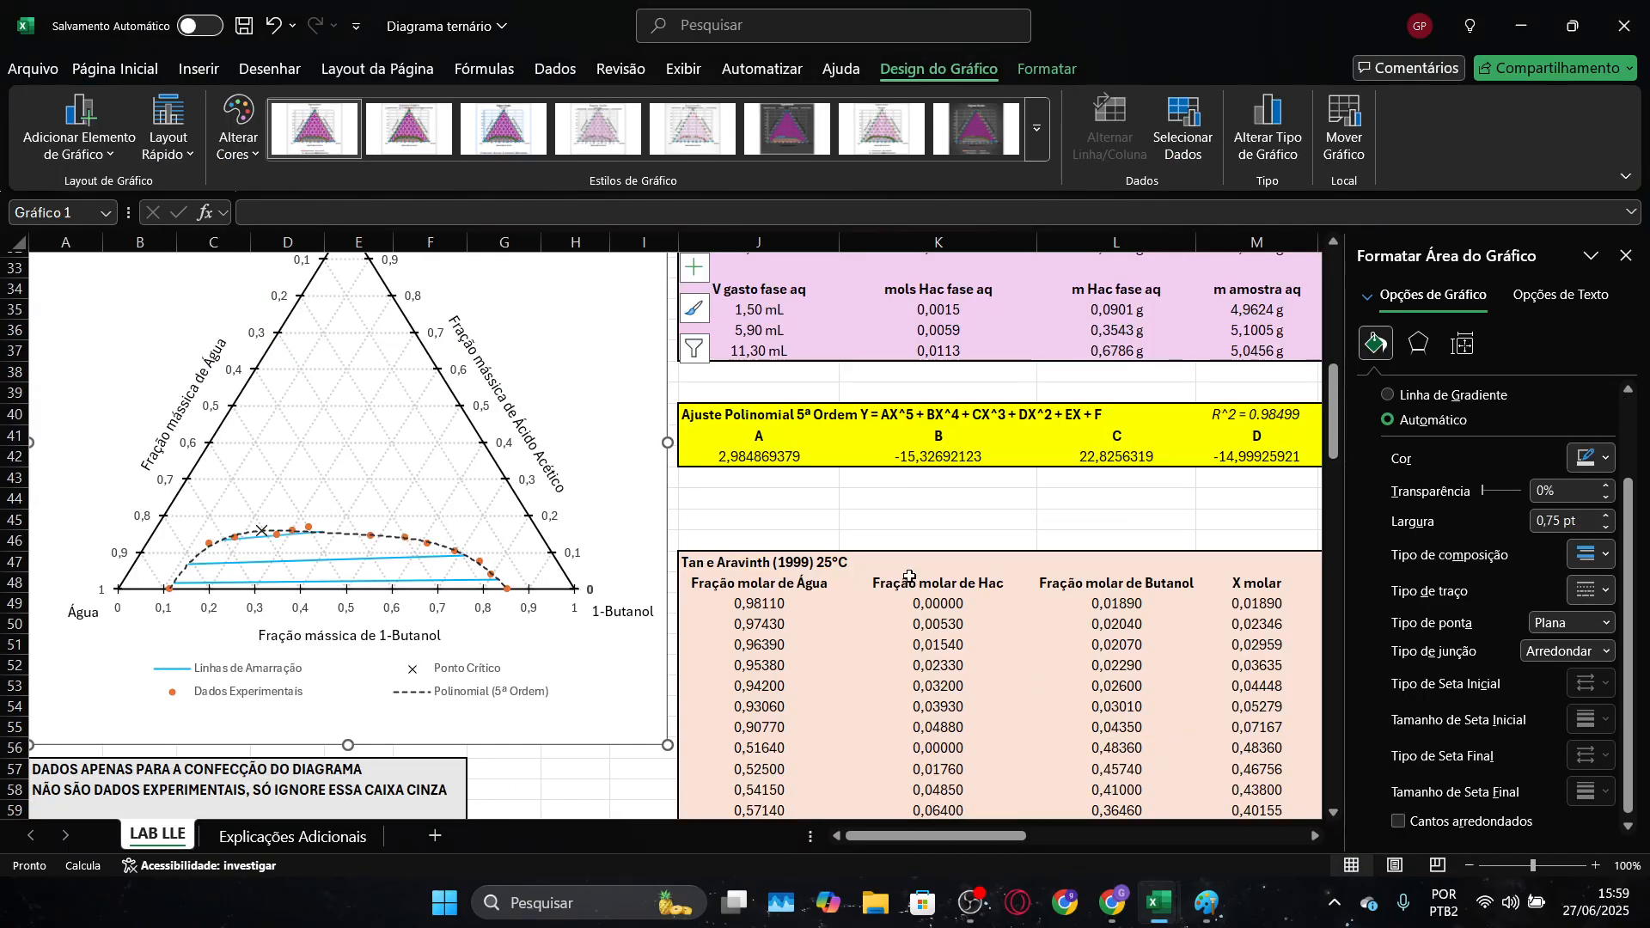
scroll(670, 532, "down", 3)
left_click_drag(962, 843, 1009, 848)
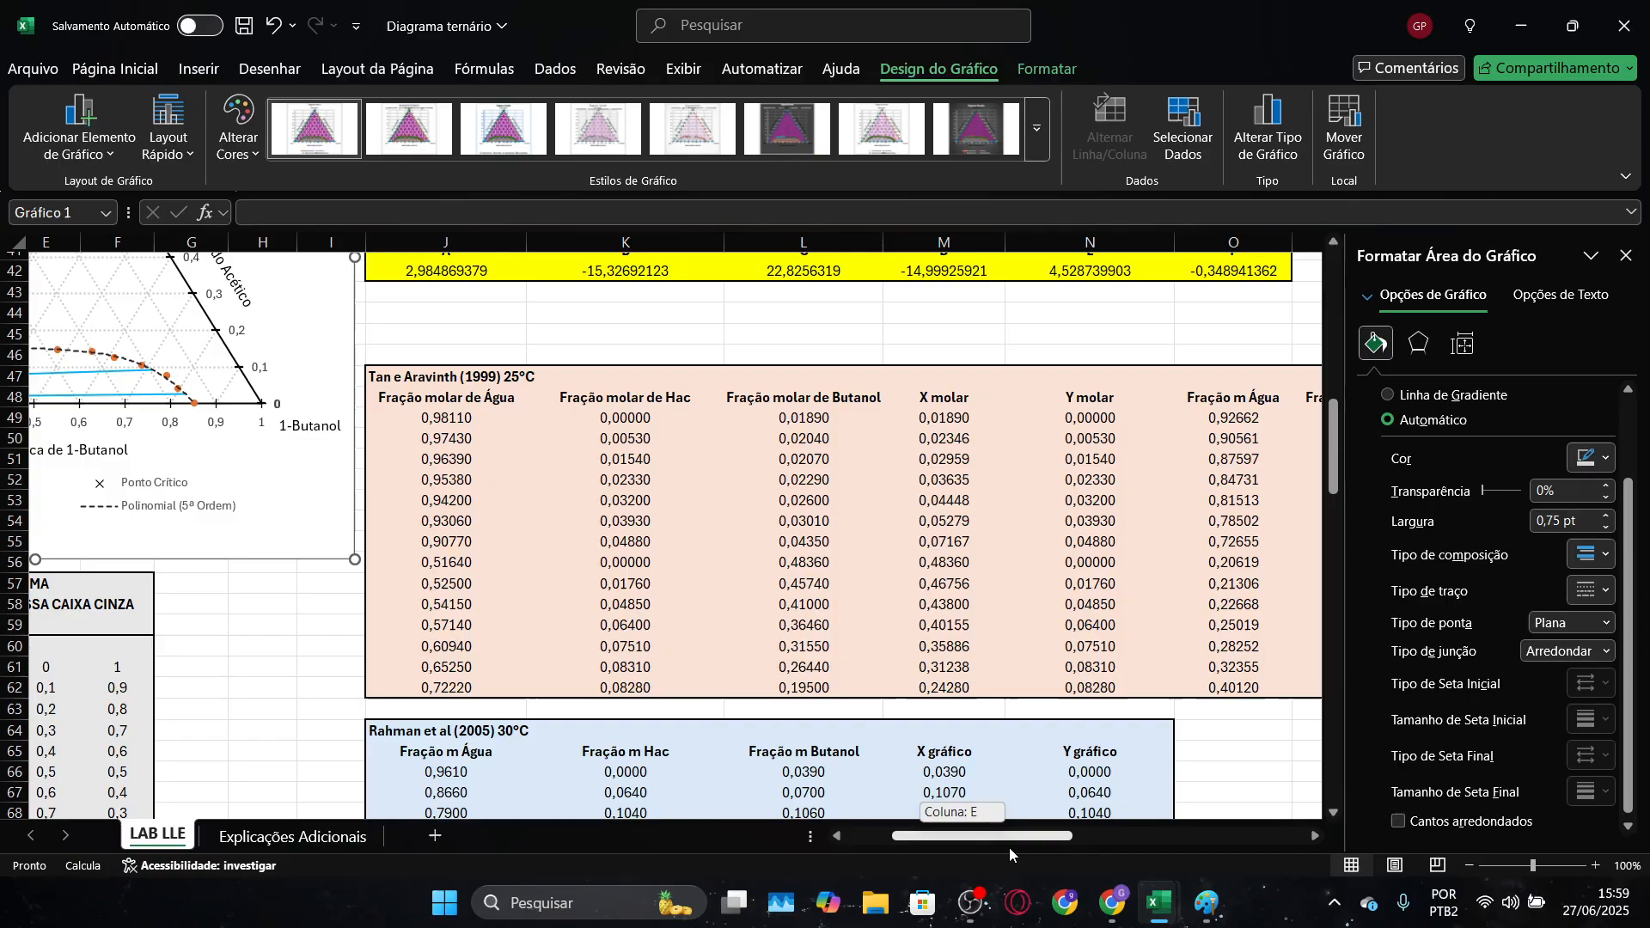
left_click_drag(480, 399, 790, 687)
key("ctrl+c")
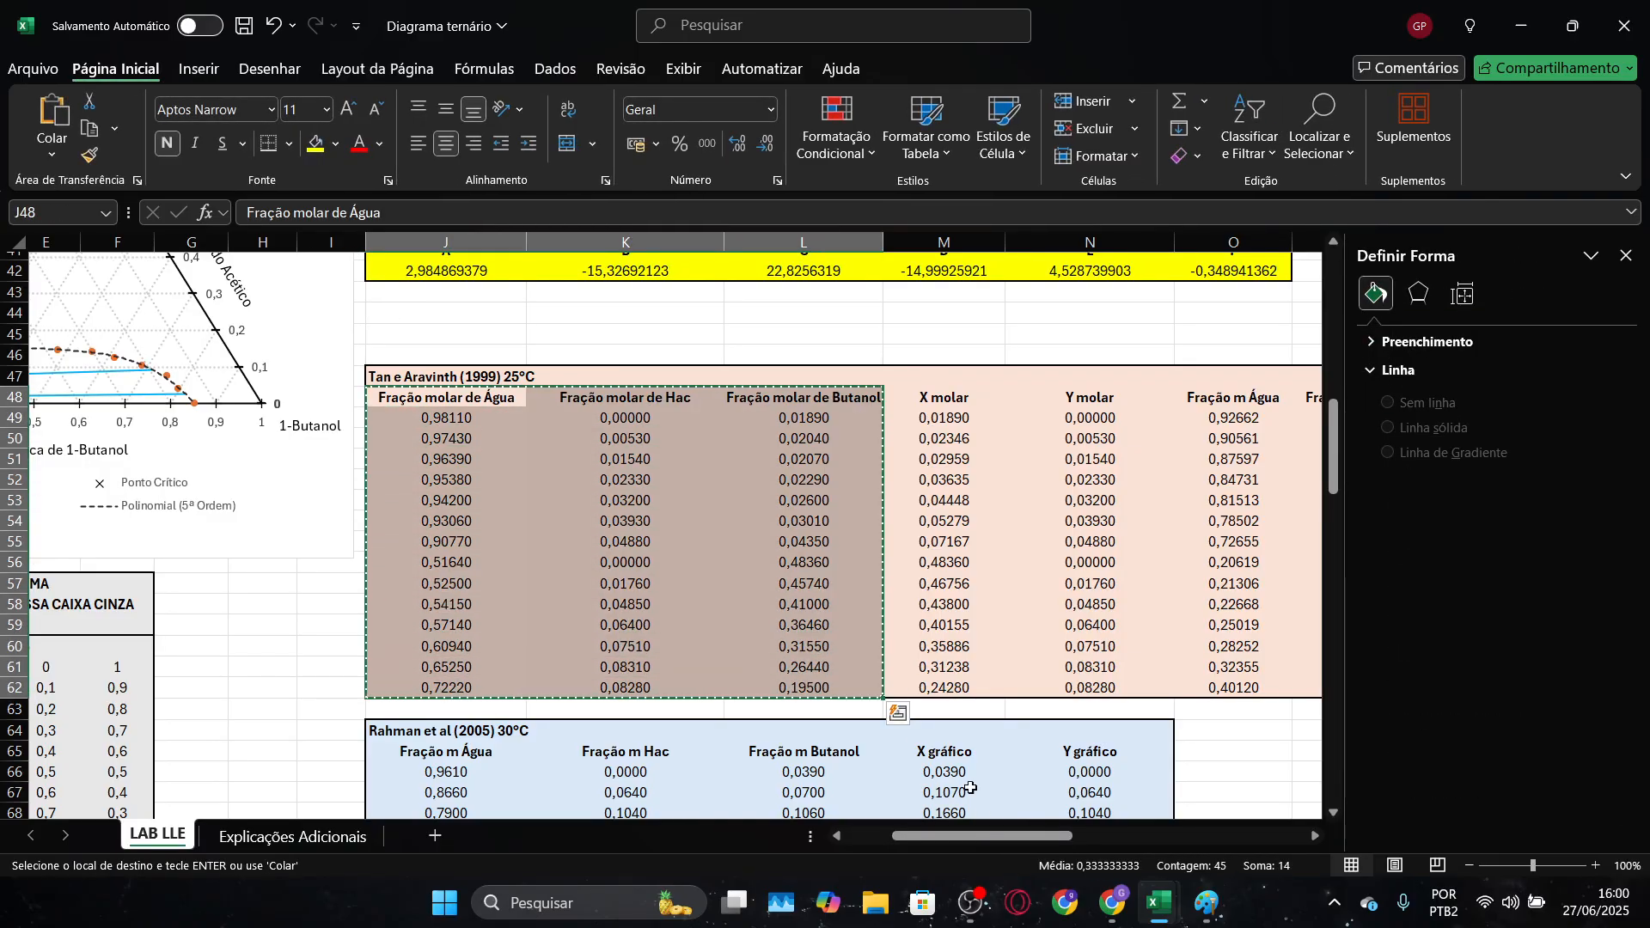
Move the Pasta1 chart down to free the cells above it and paste the copied mole fraction table at N3
key("alt+Tab")
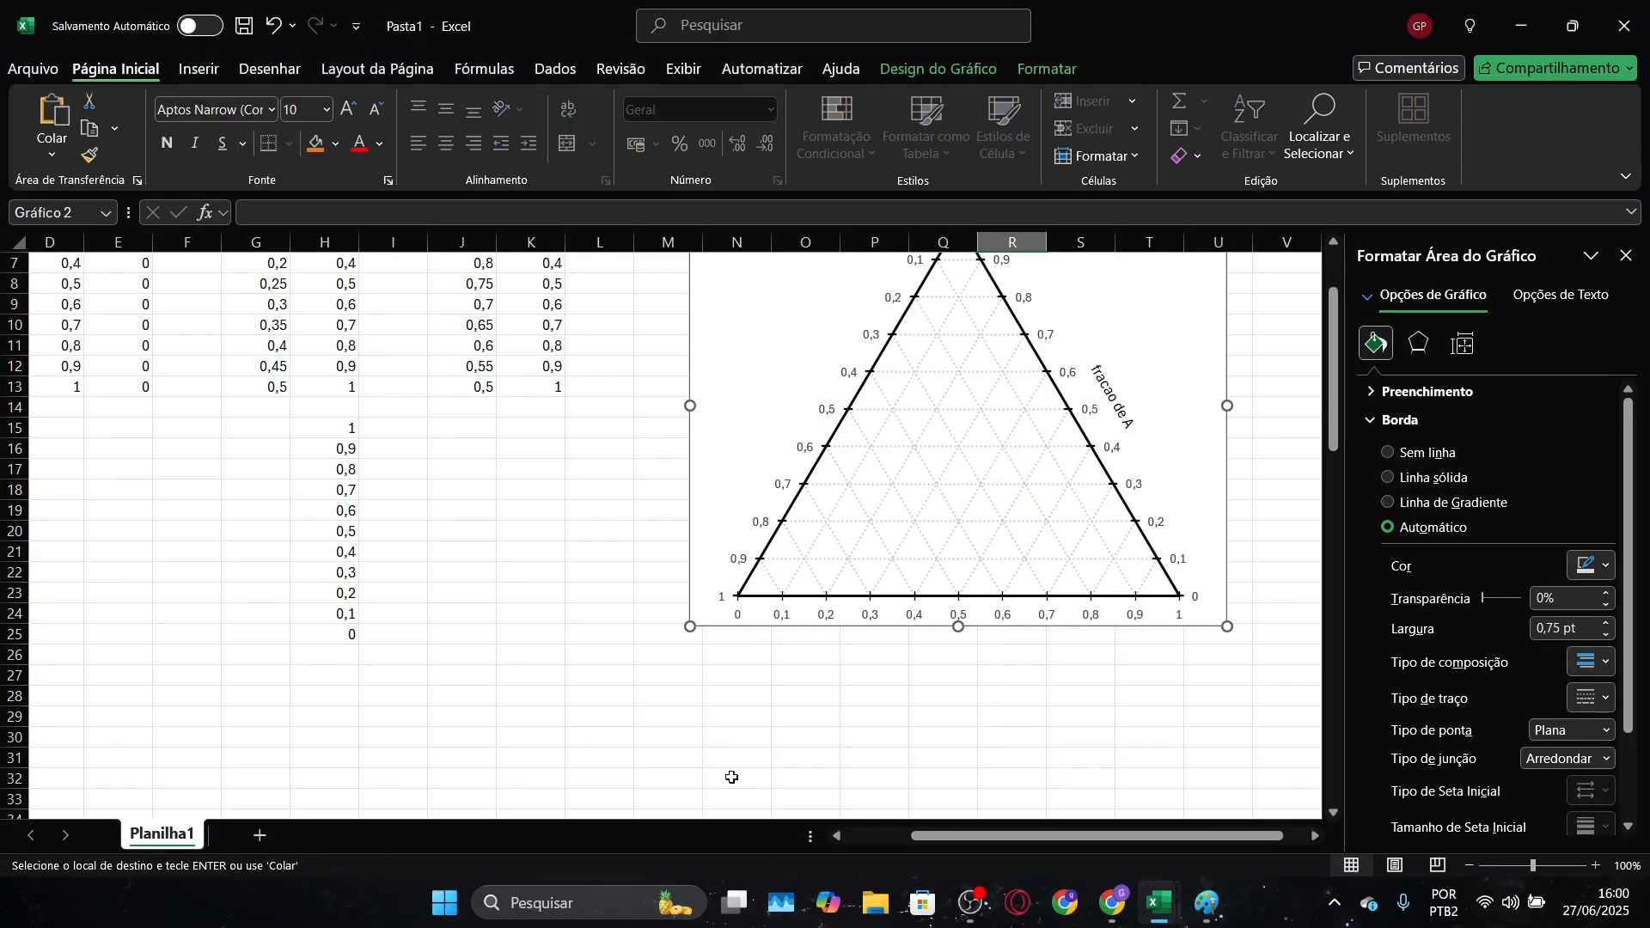
scroll(640, 621, "up", 2)
scroll(621, 602, "down", 4)
scroll(616, 587, "up", 4)
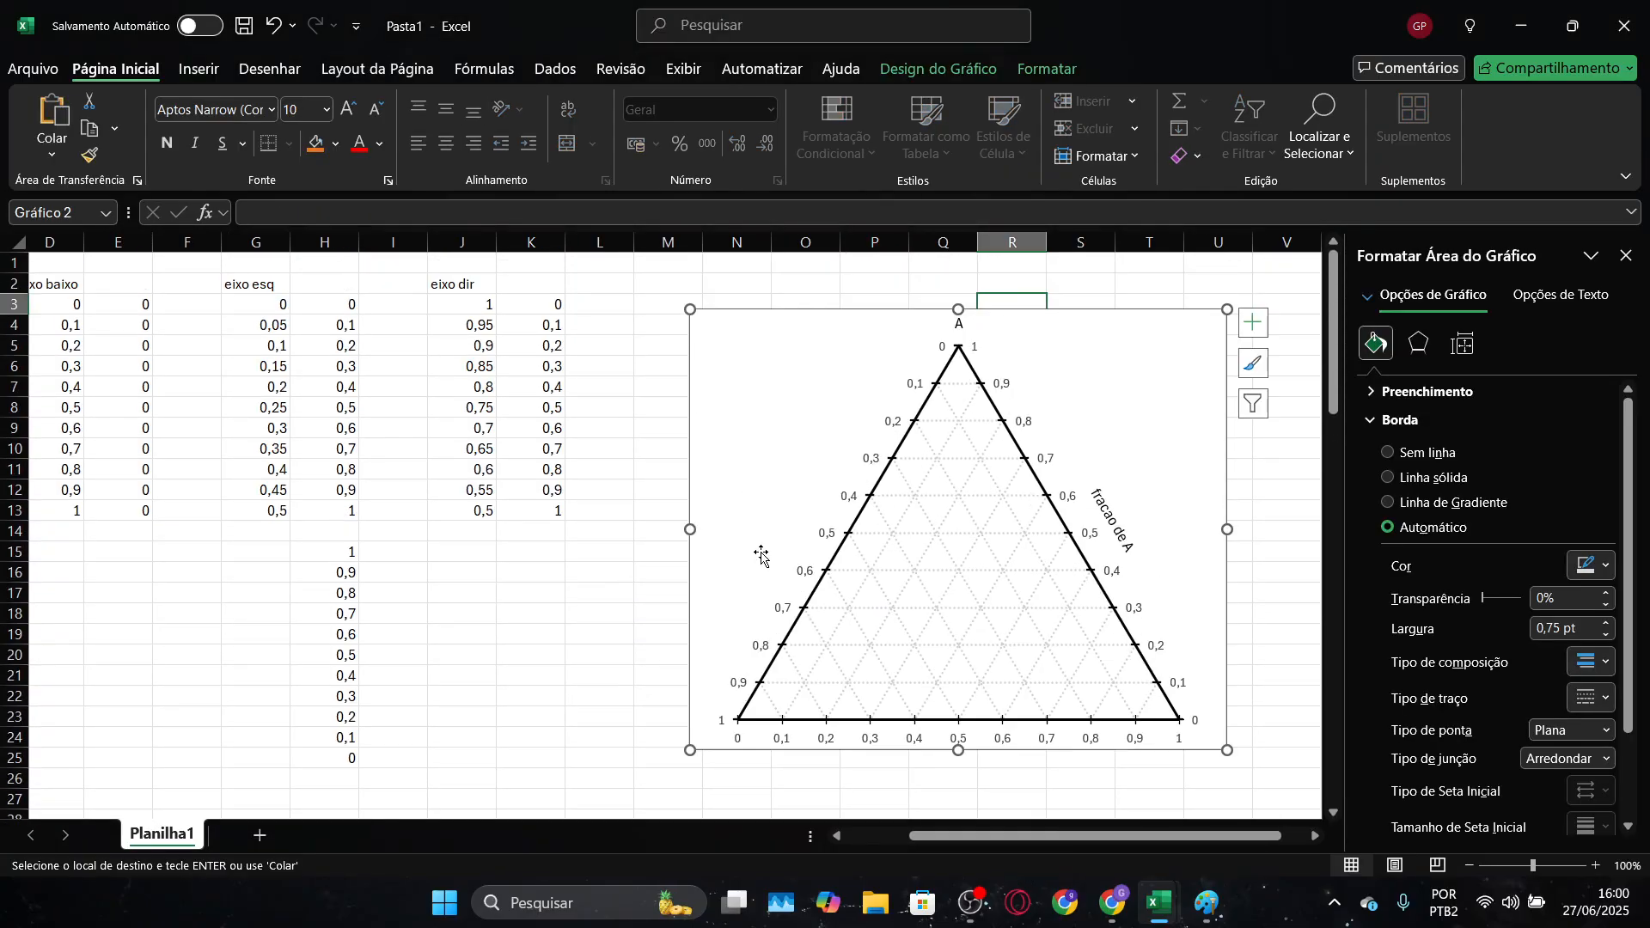
left_click_drag(735, 330, 698, 578)
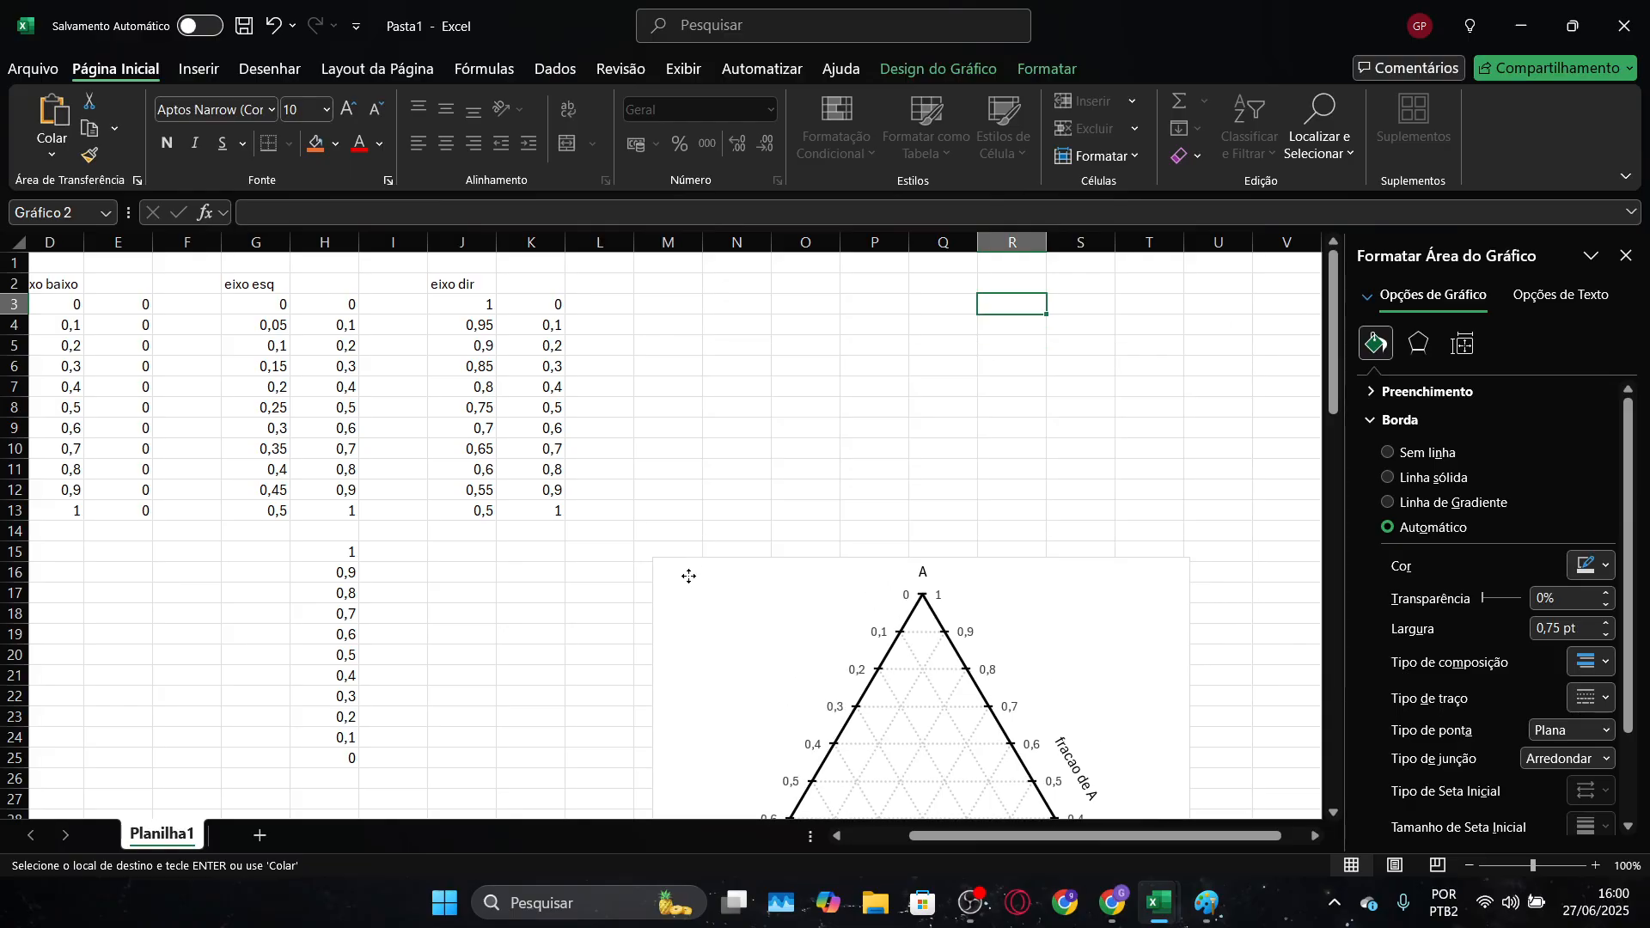
left_click(739, 301)
key("ctrl+v")
left_click(941, 345)
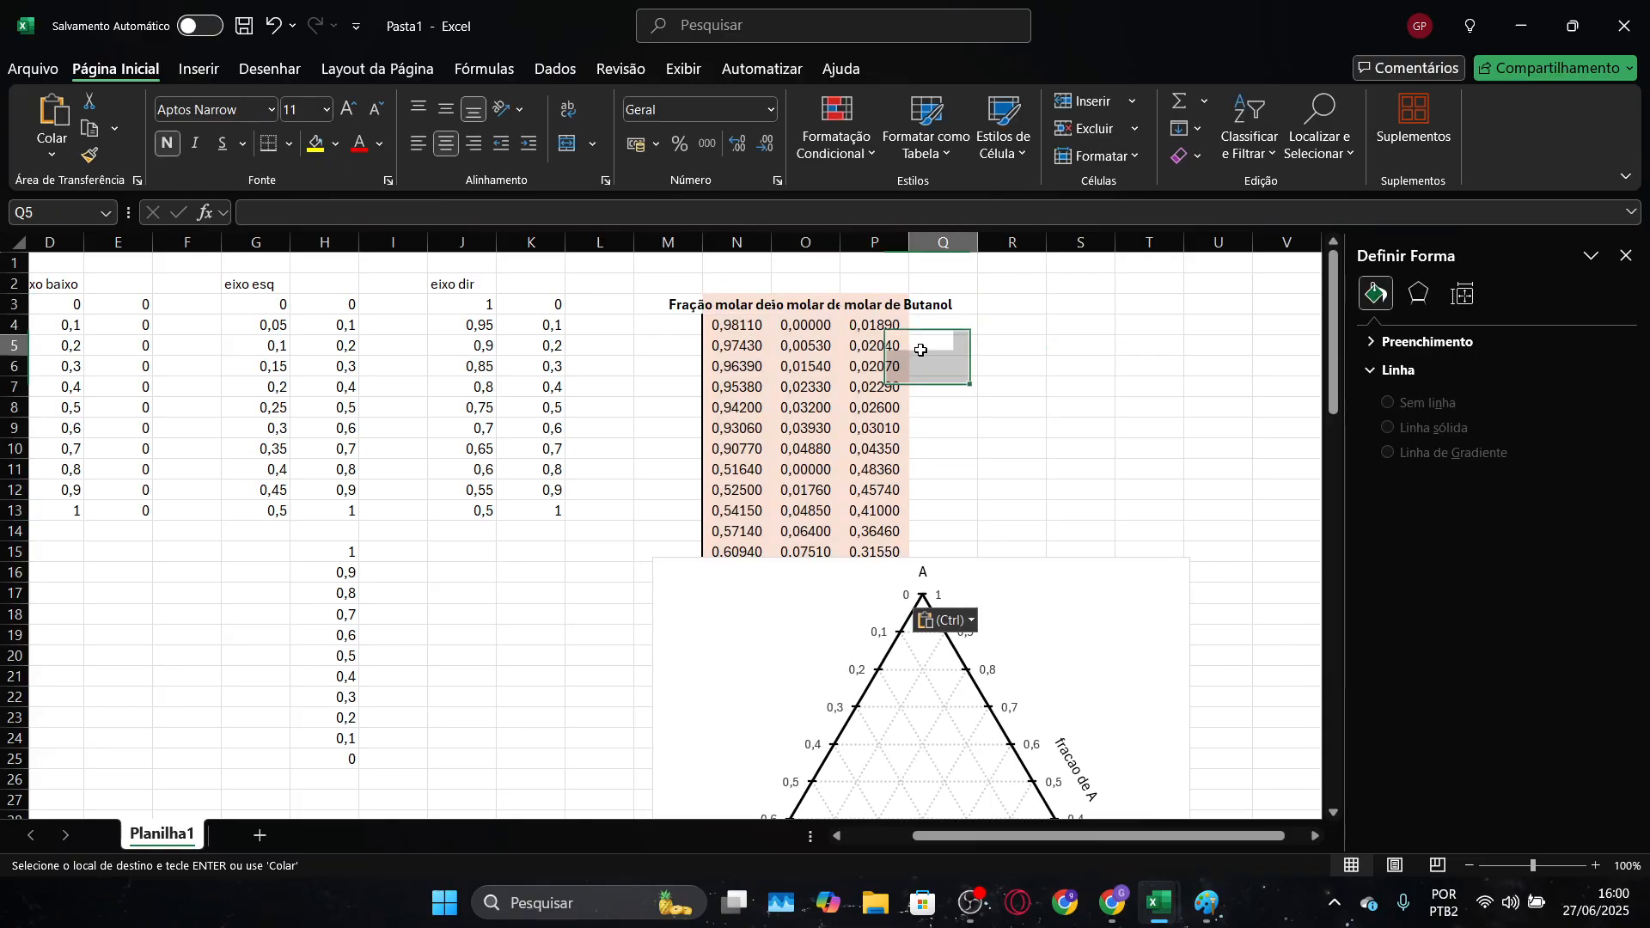
Move the ternary chart to the right of the pasted mole fraction table so that both are fully visible
left_click_drag(719, 599, 1031, 318)
left_click(1310, 844)
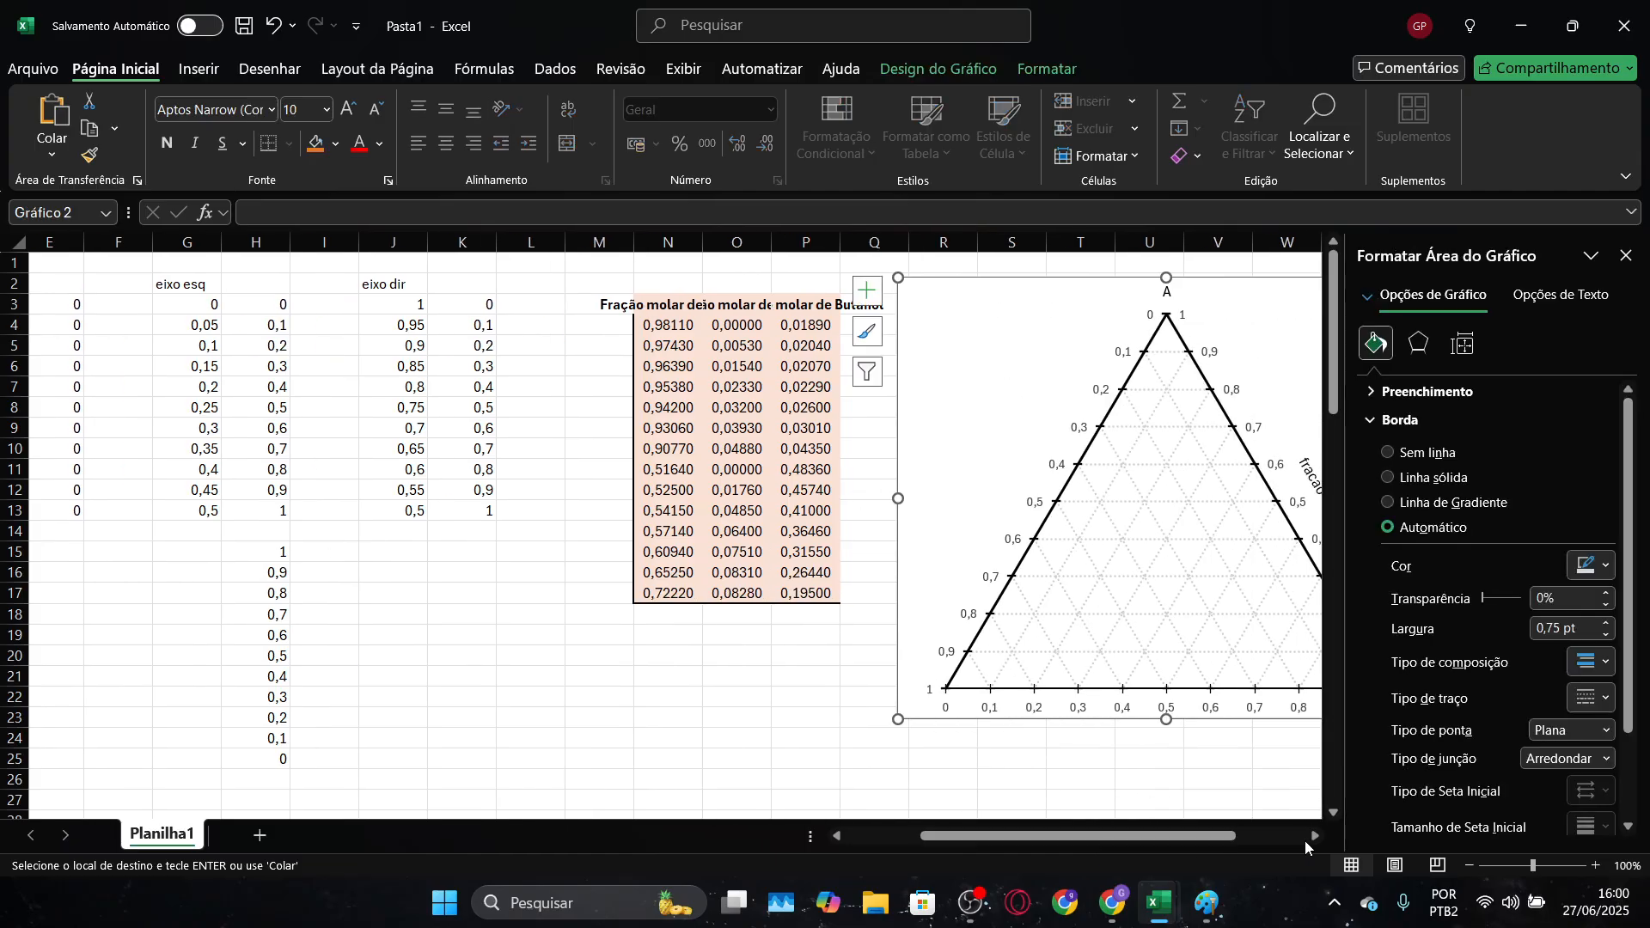
left_click(1312, 837)
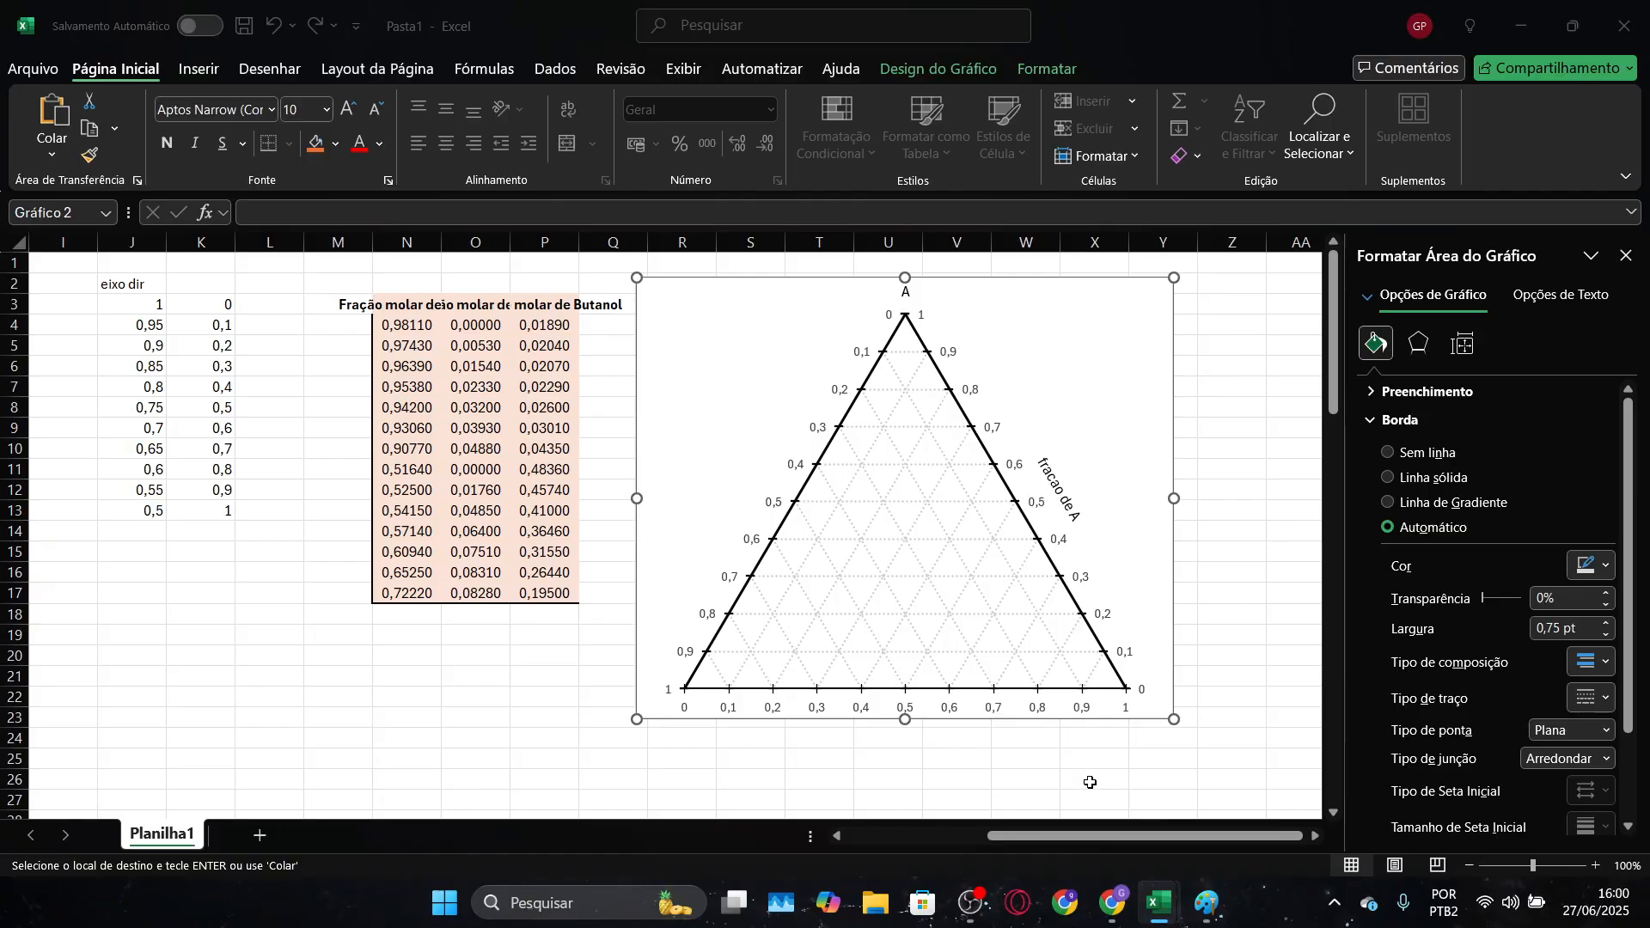
Open the "Explicações Adicionais" sheet of the Diagrama ternário workbook
key("alt+Tab")
left_click(293, 836)
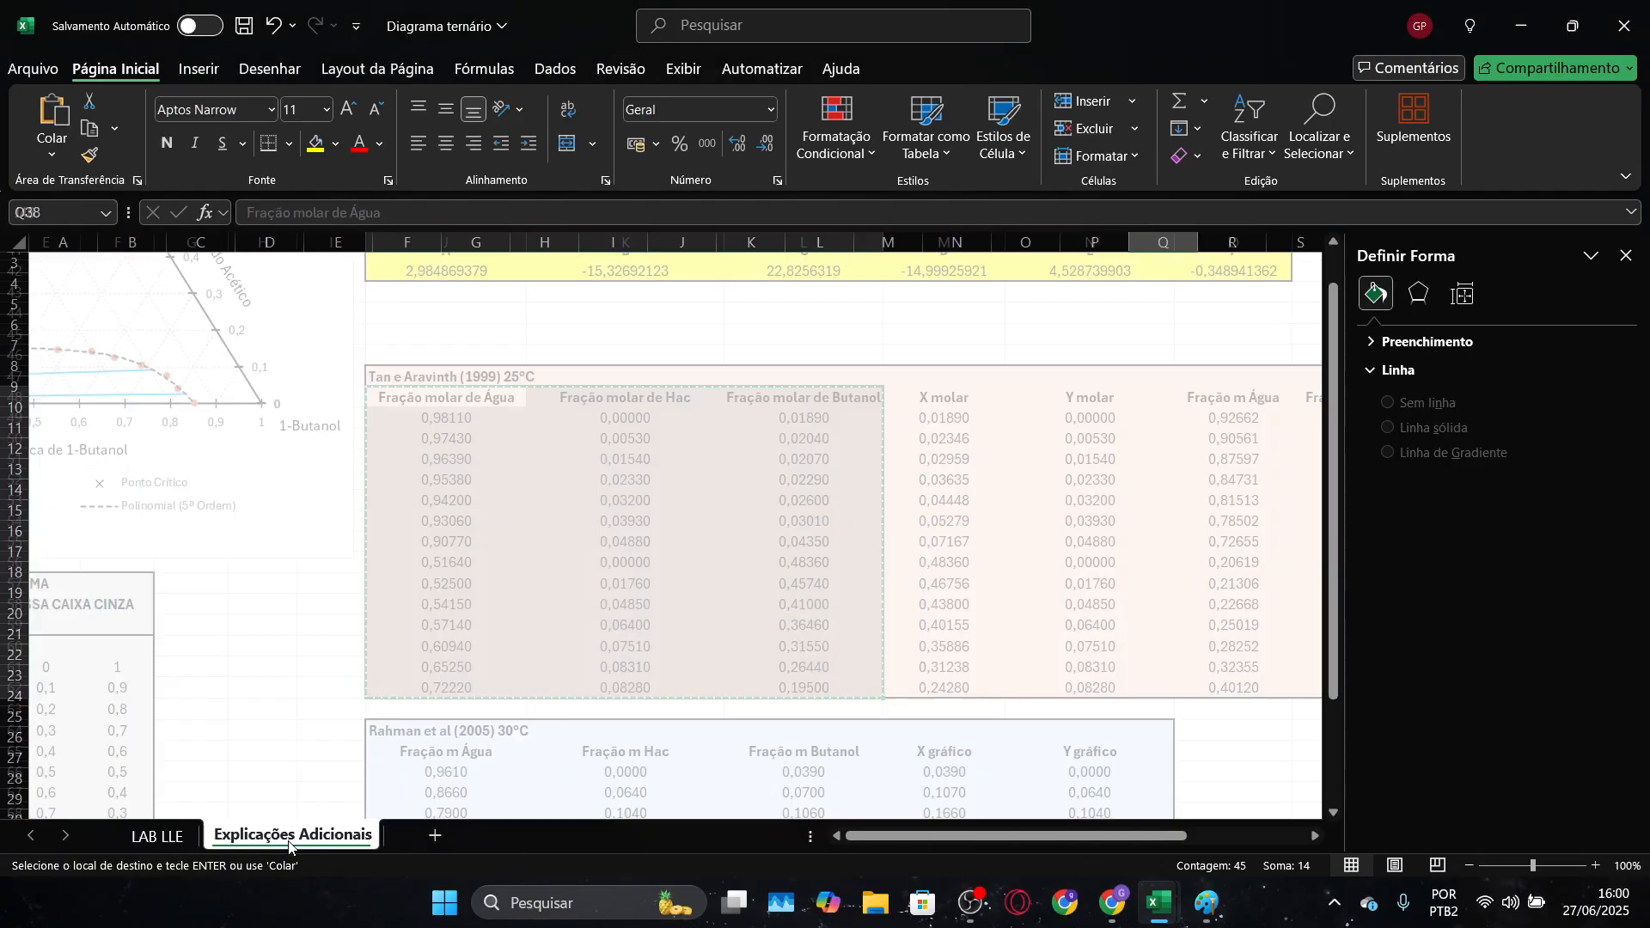
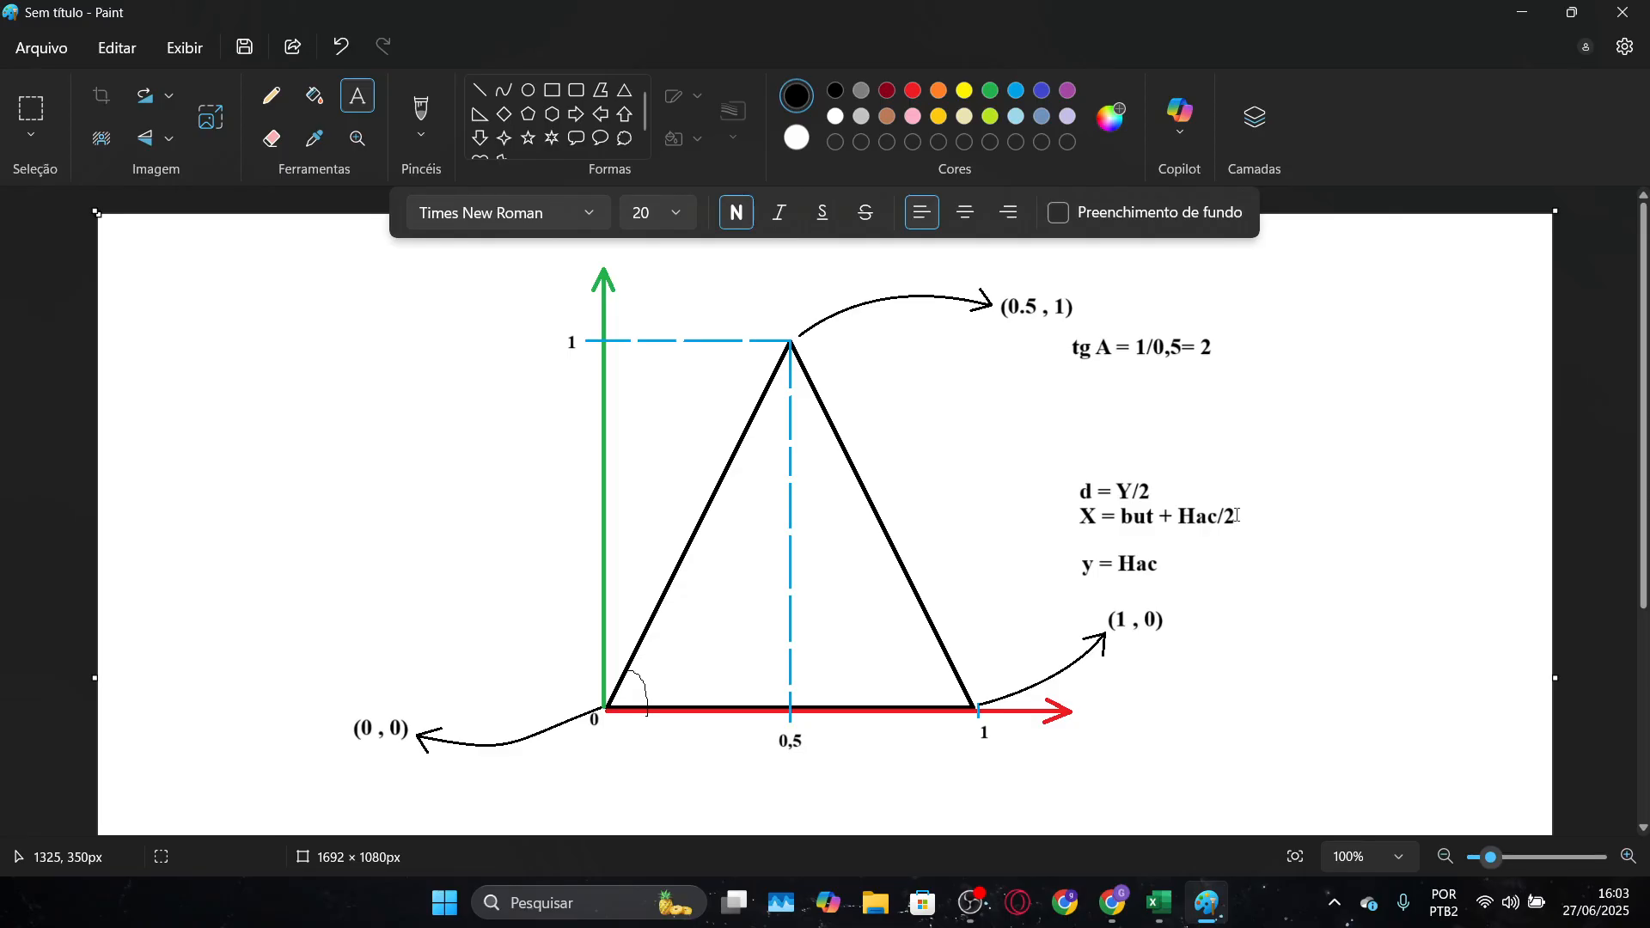
Switch to the Pasta1 workbook and move the ternary chart below the mole fraction table
key("alt+Tab")
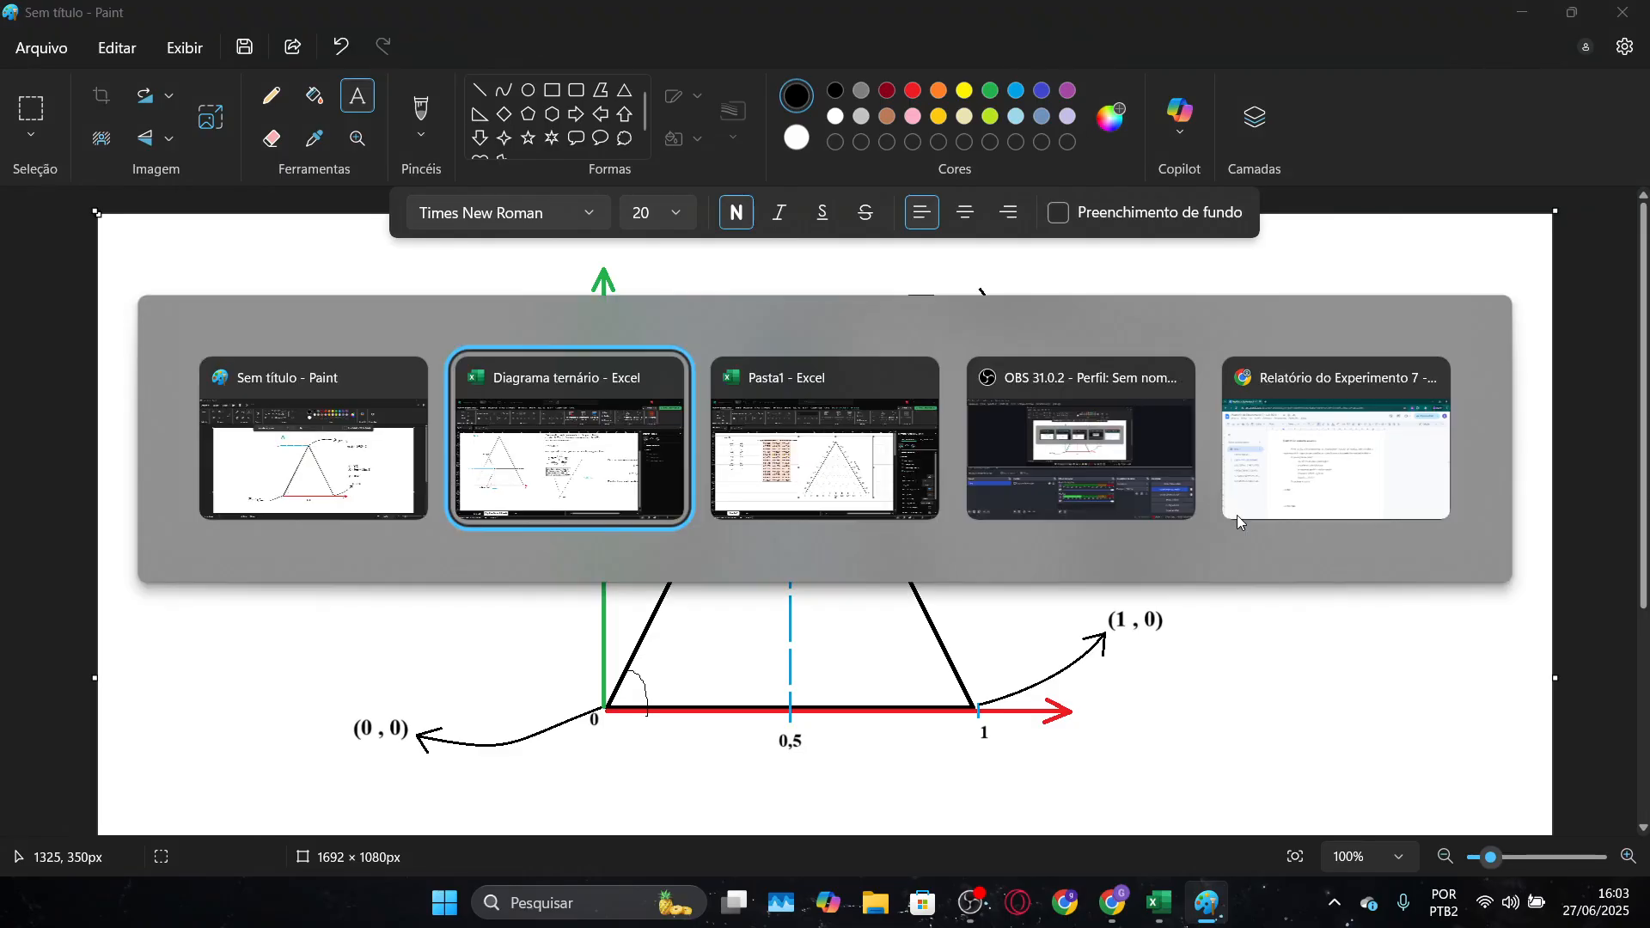
key("alt+Tab")
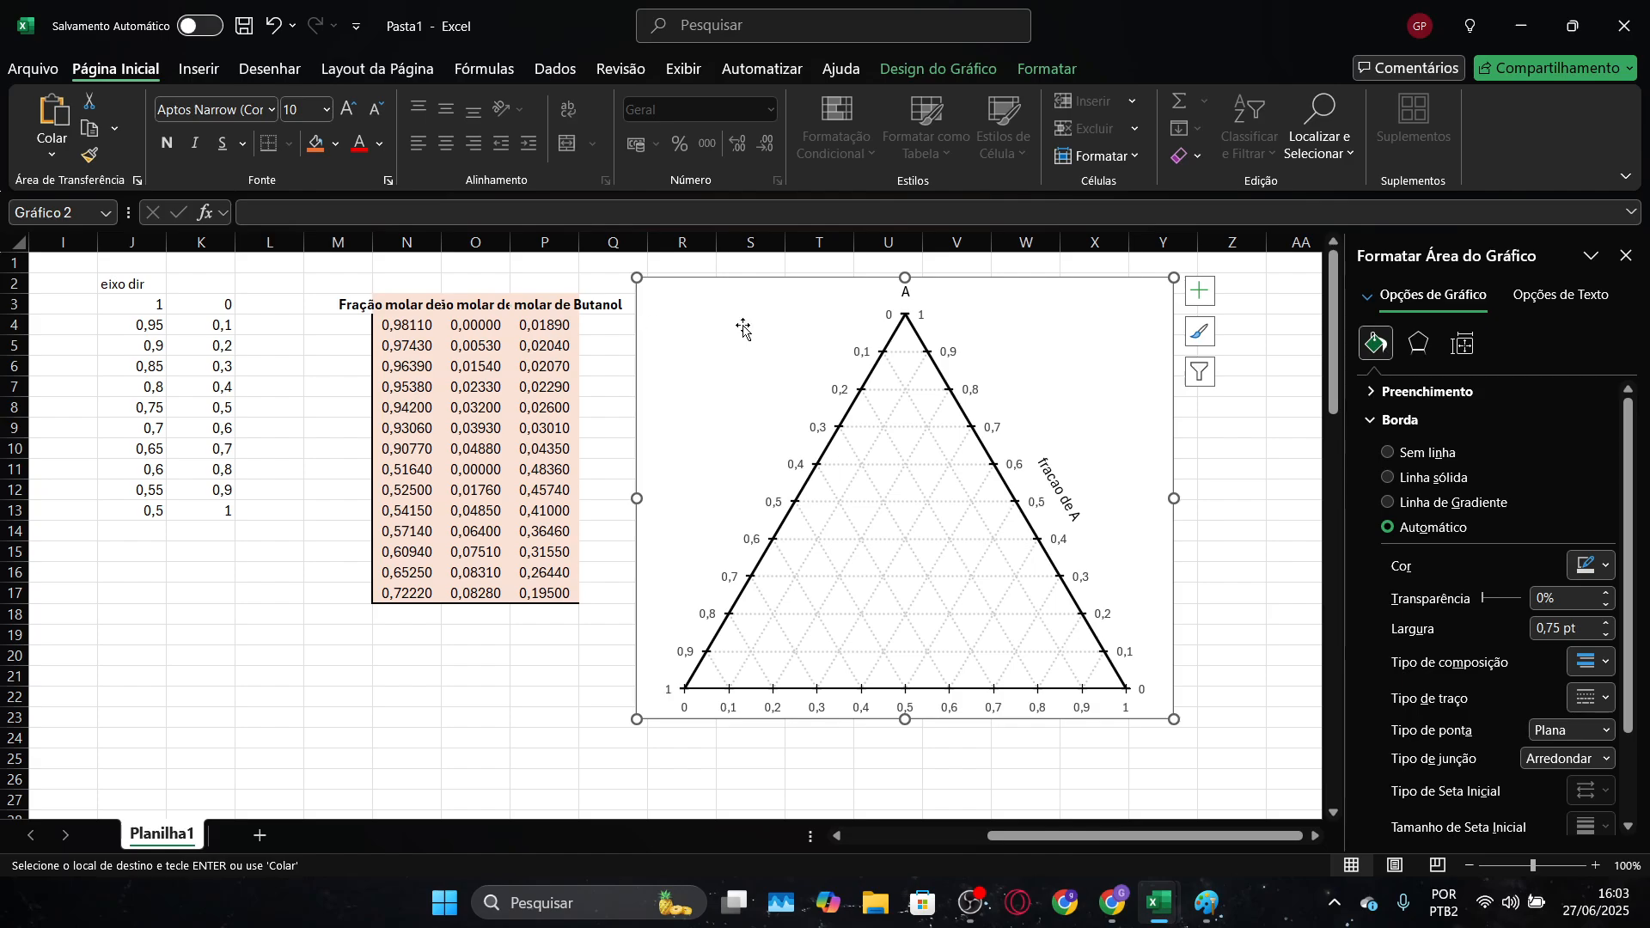
left_click_drag(752, 297, 322, 627)
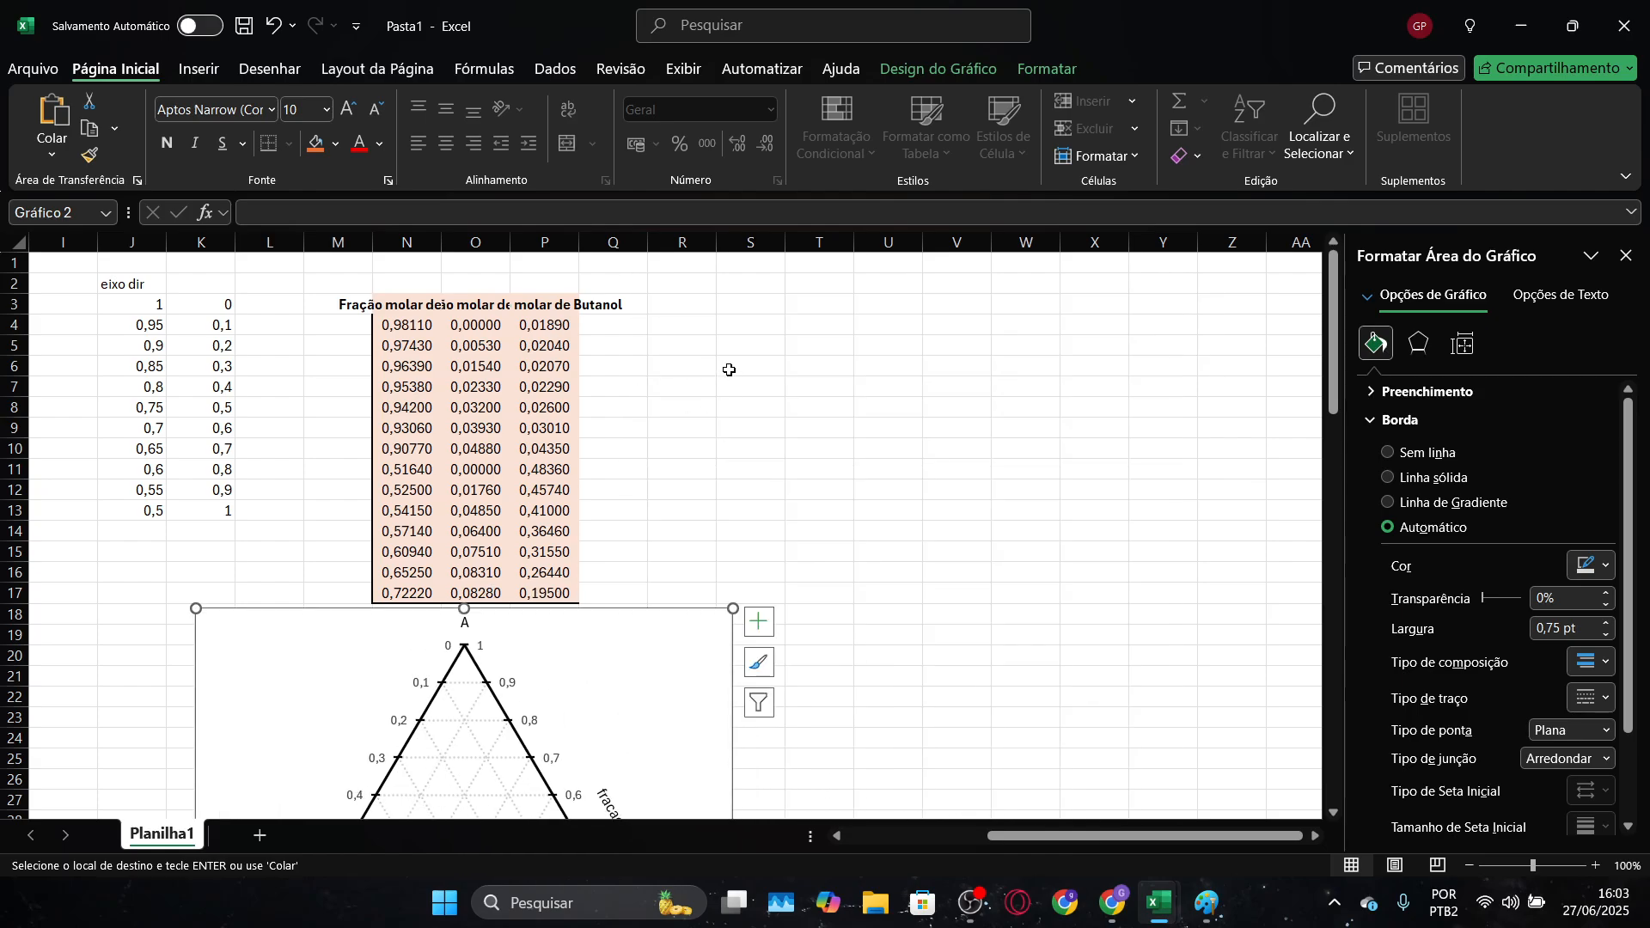
Enter the headers "X grafico" in R3 and "Y grafico" in S3
left_click(714, 310)
type("X g")
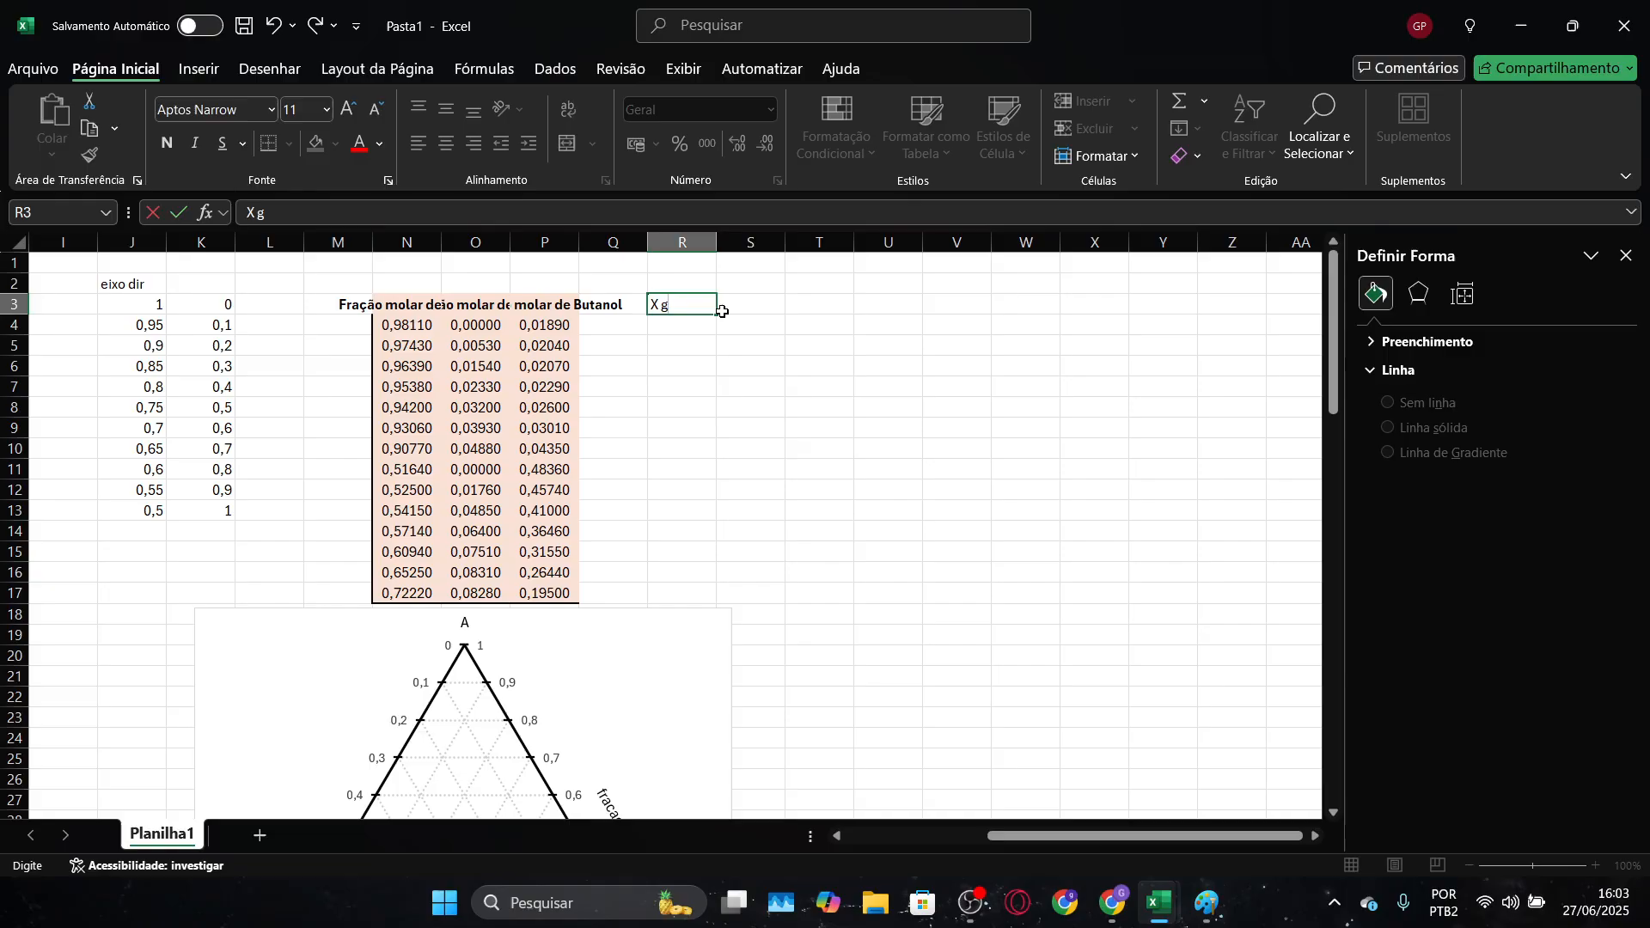
type("rafico")
key("Tab")
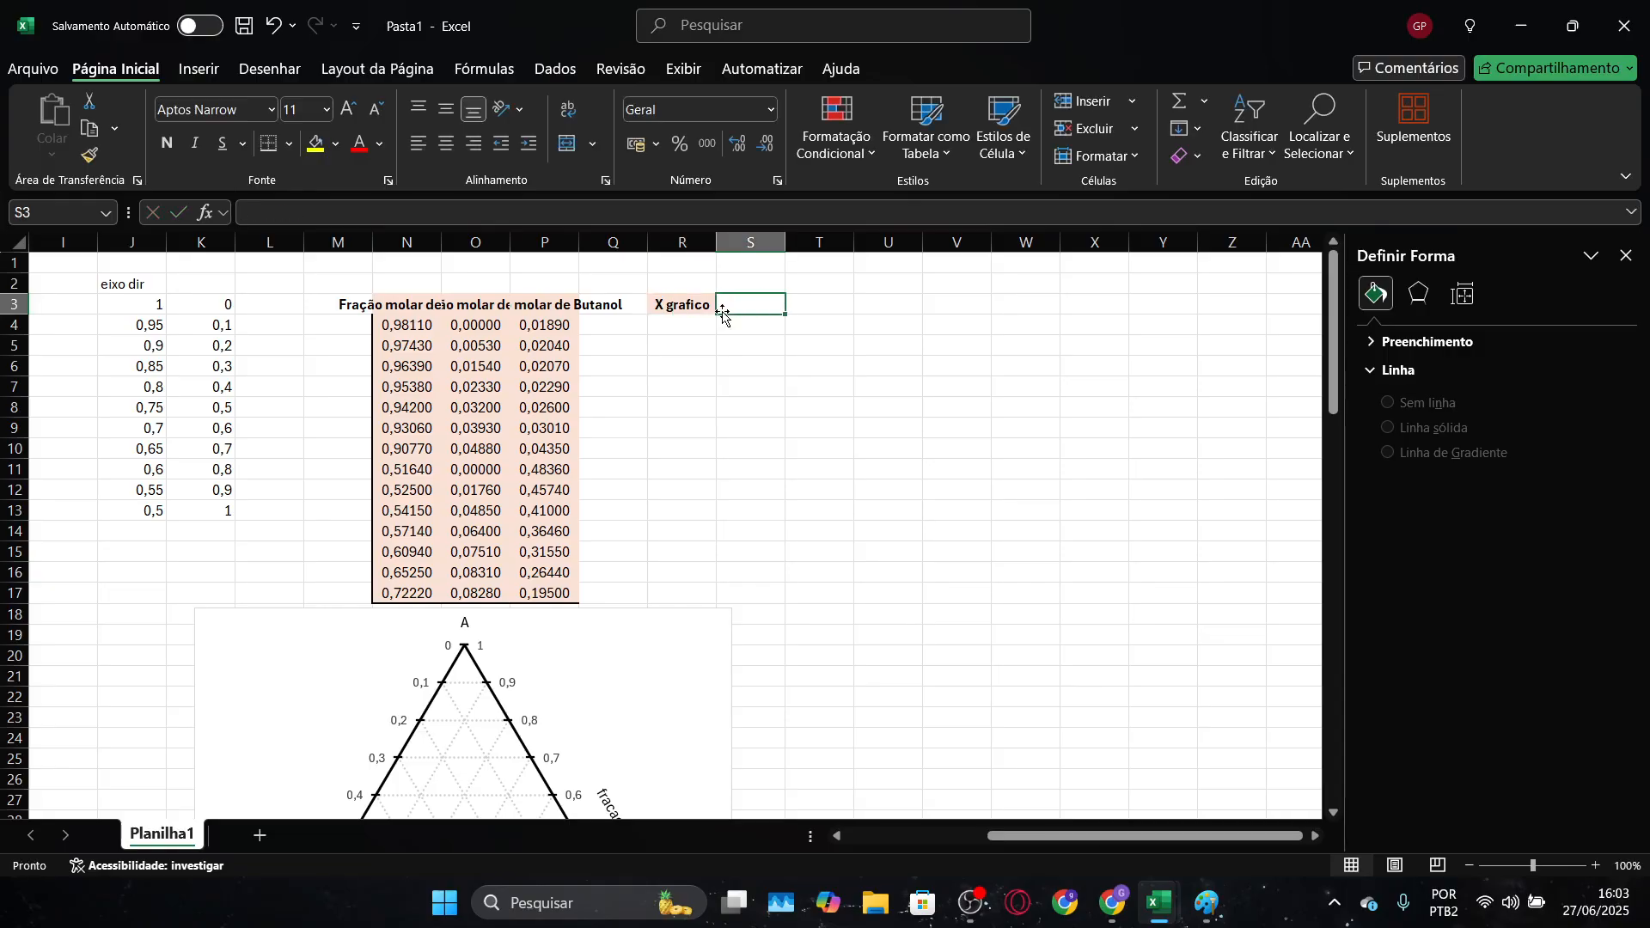
type("Y gr")
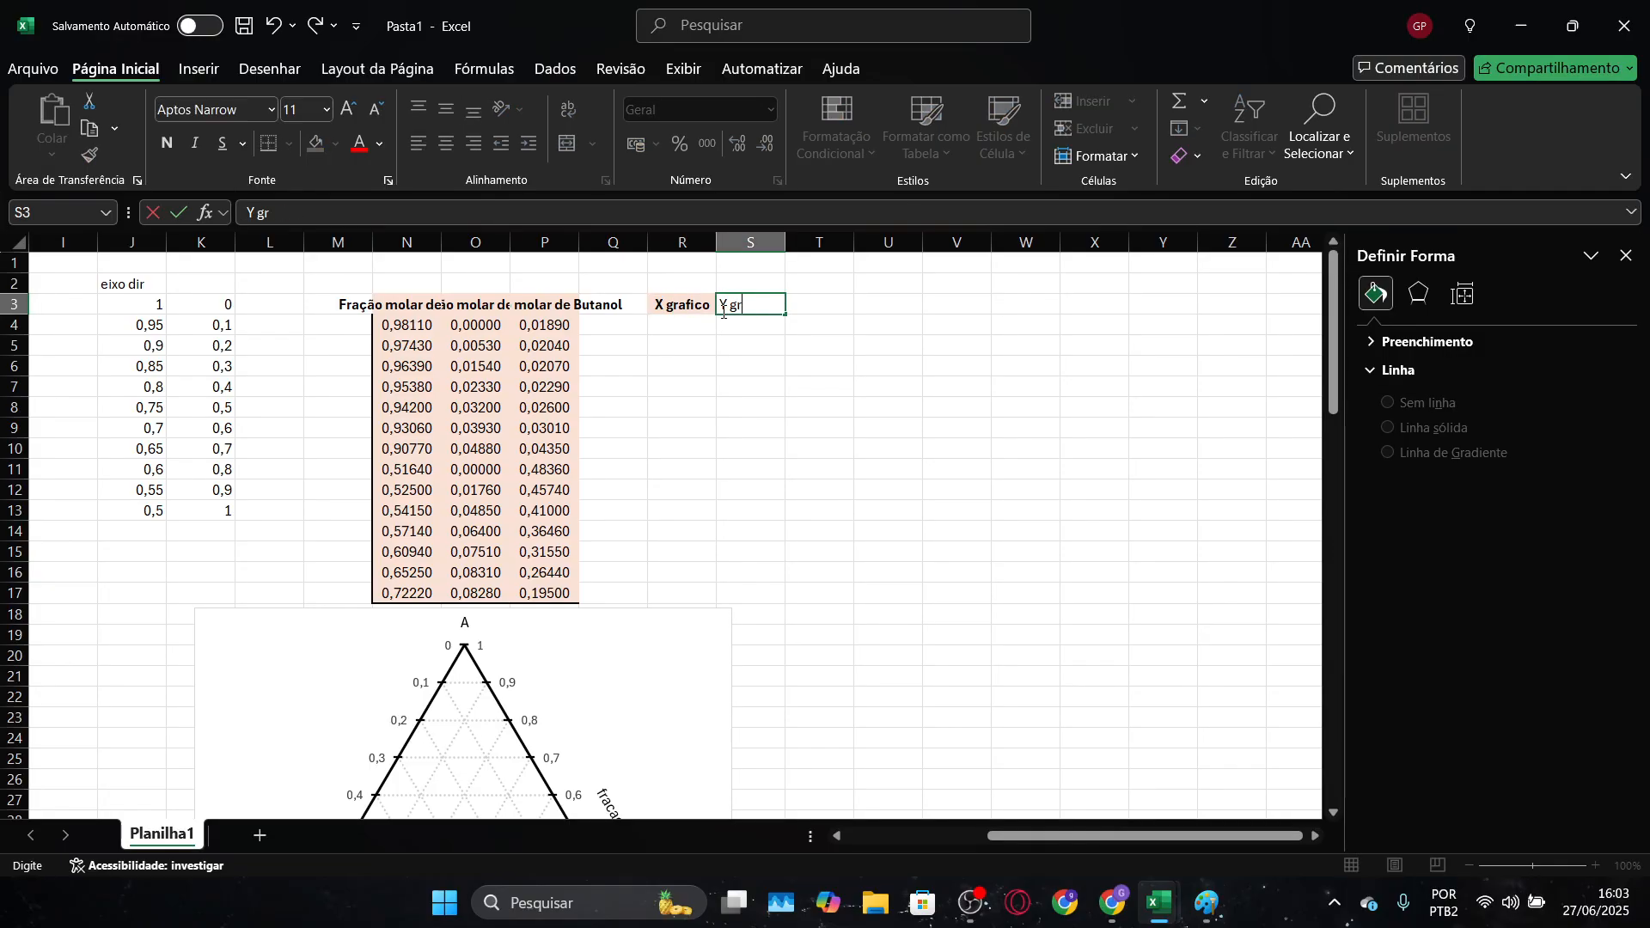
type("afico")
key("Return")
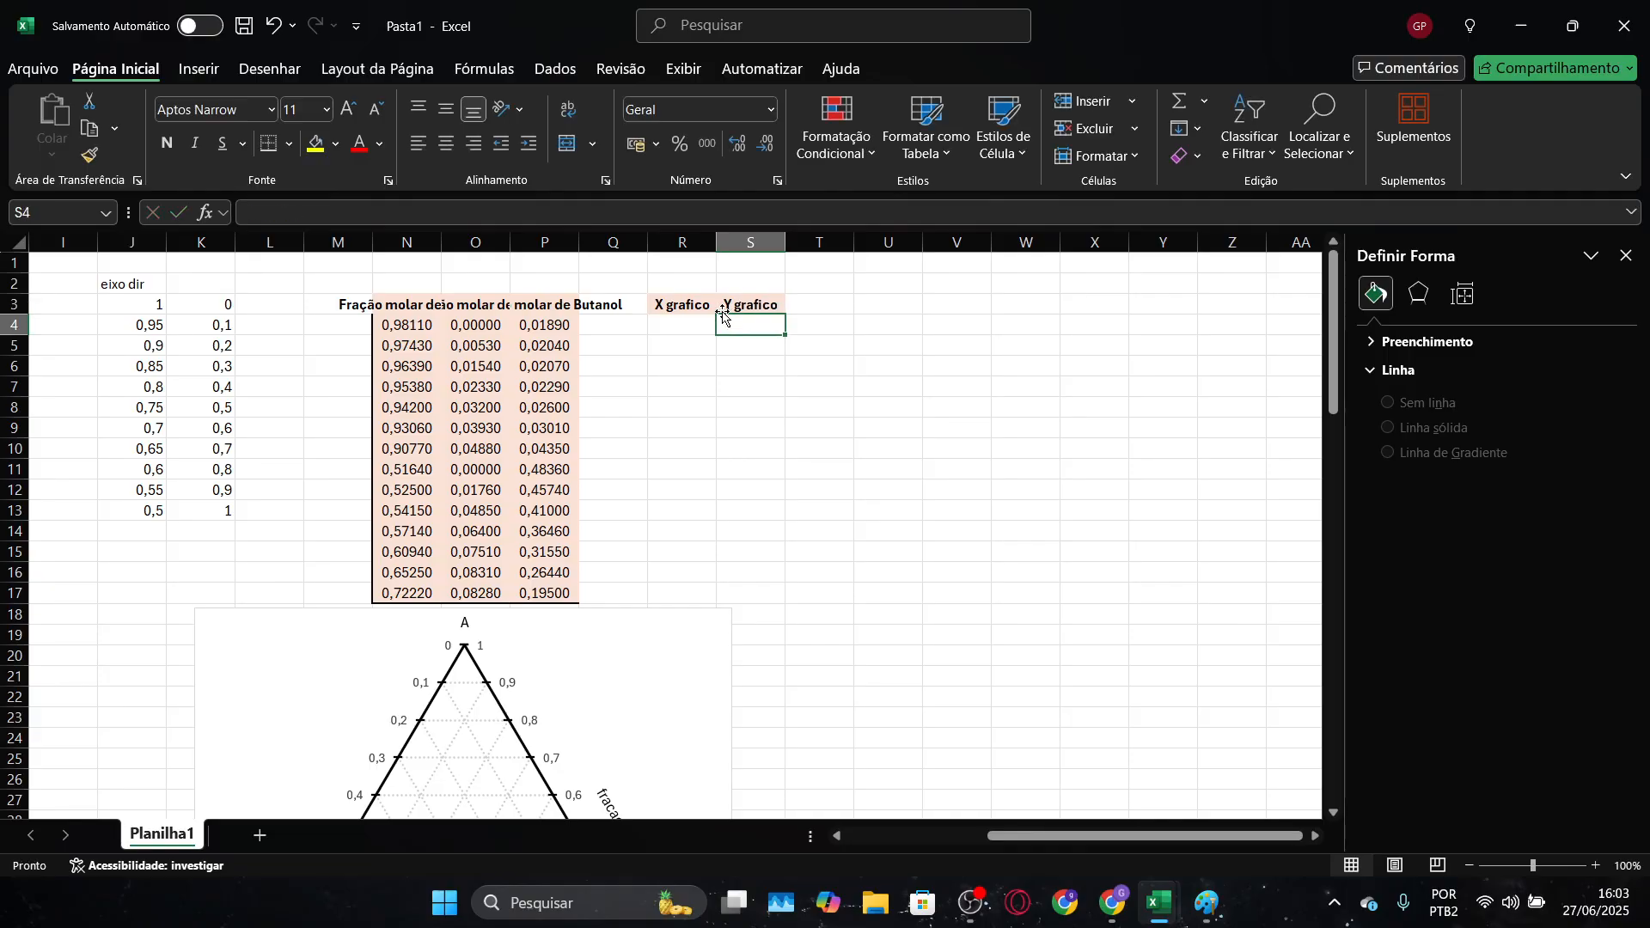
Autofit columns N, O and P so the water, Hac and butanol mole fraction headers are fully readable
left_click(710, 325)
left_click(739, 325)
double_click(441, 243)
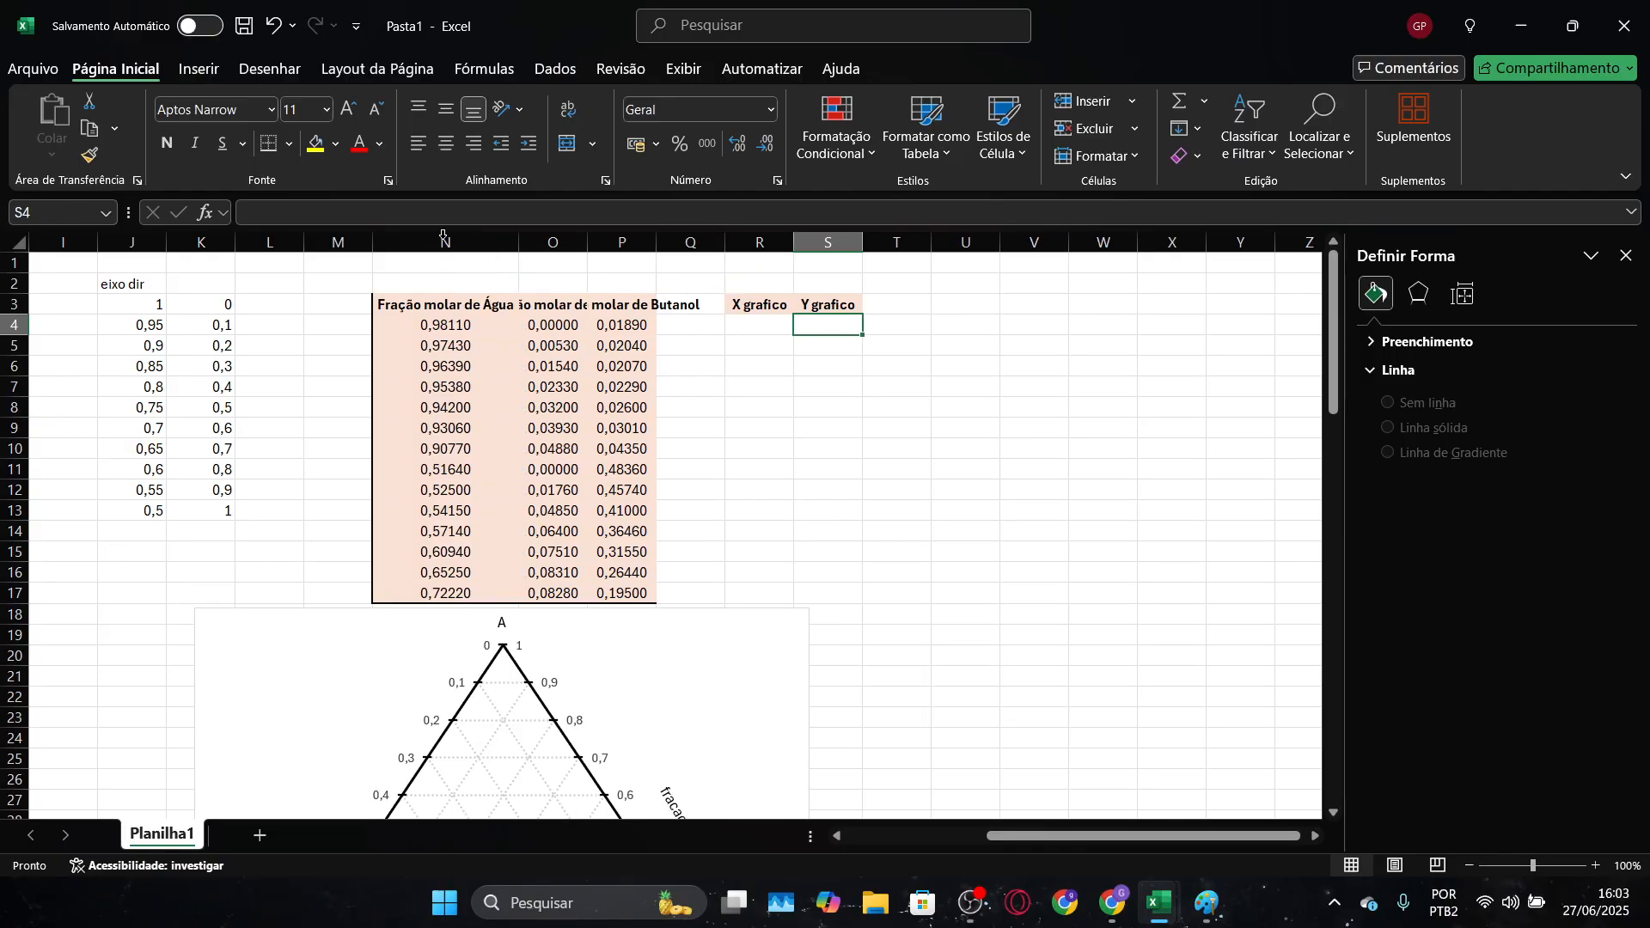
double_click(587, 244)
double_click(728, 243)
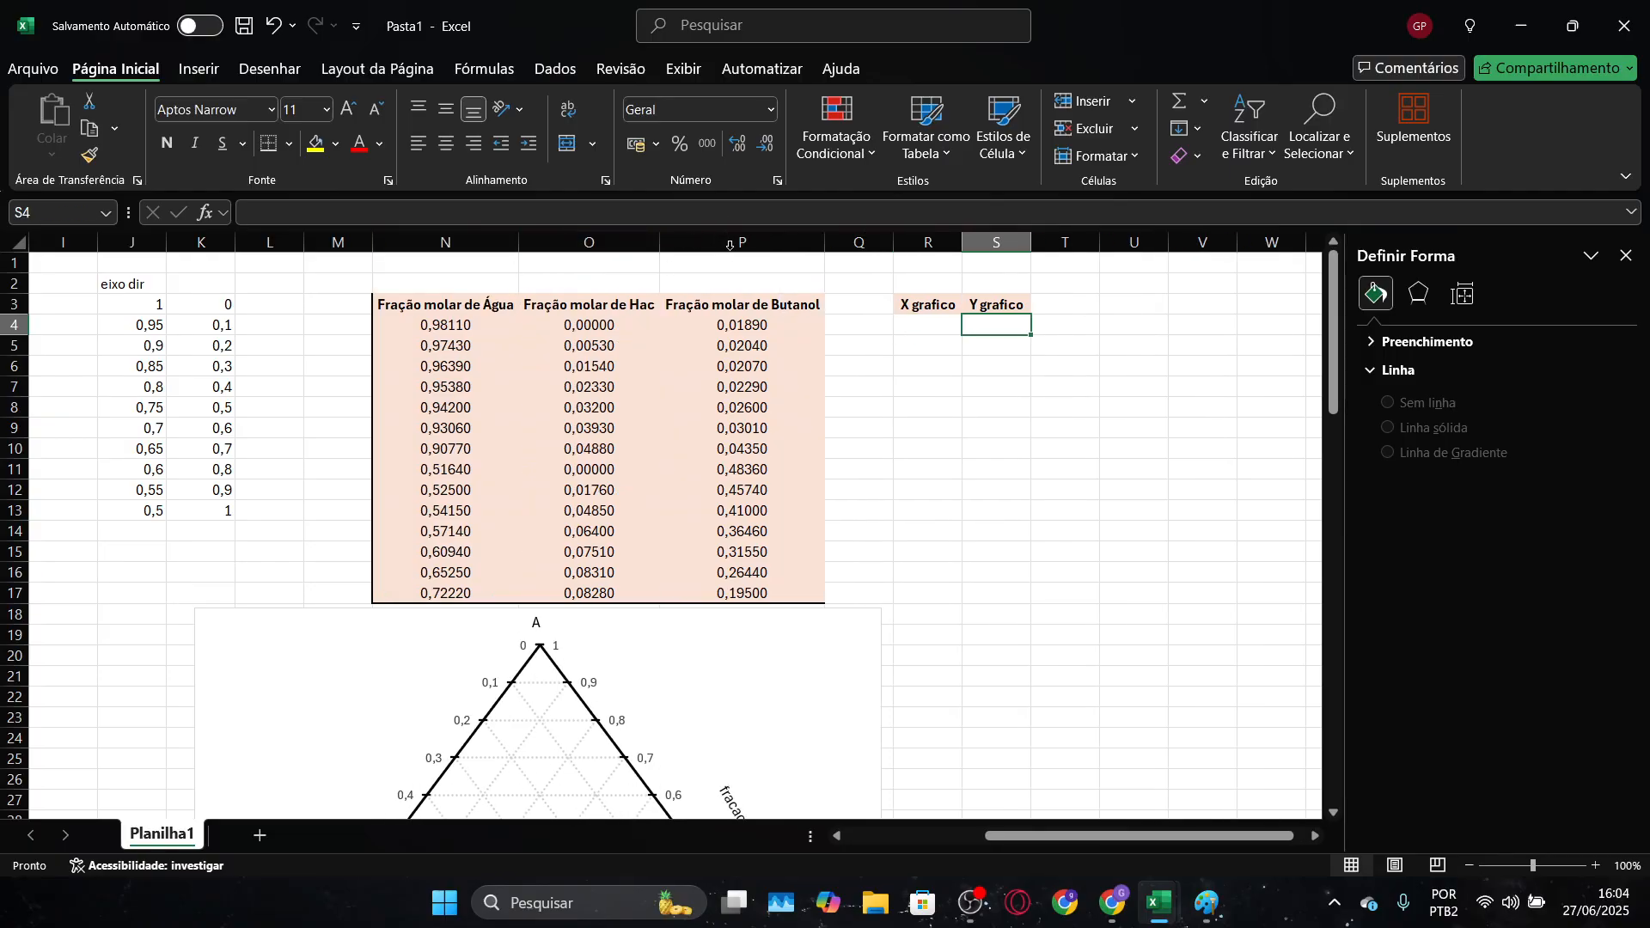
Narrow the ternary chart so that its right edge lines up with the end of column P
scroll(931, 461, "down", 3)
left_click(903, 494)
scroll(945, 496, "down", 4)
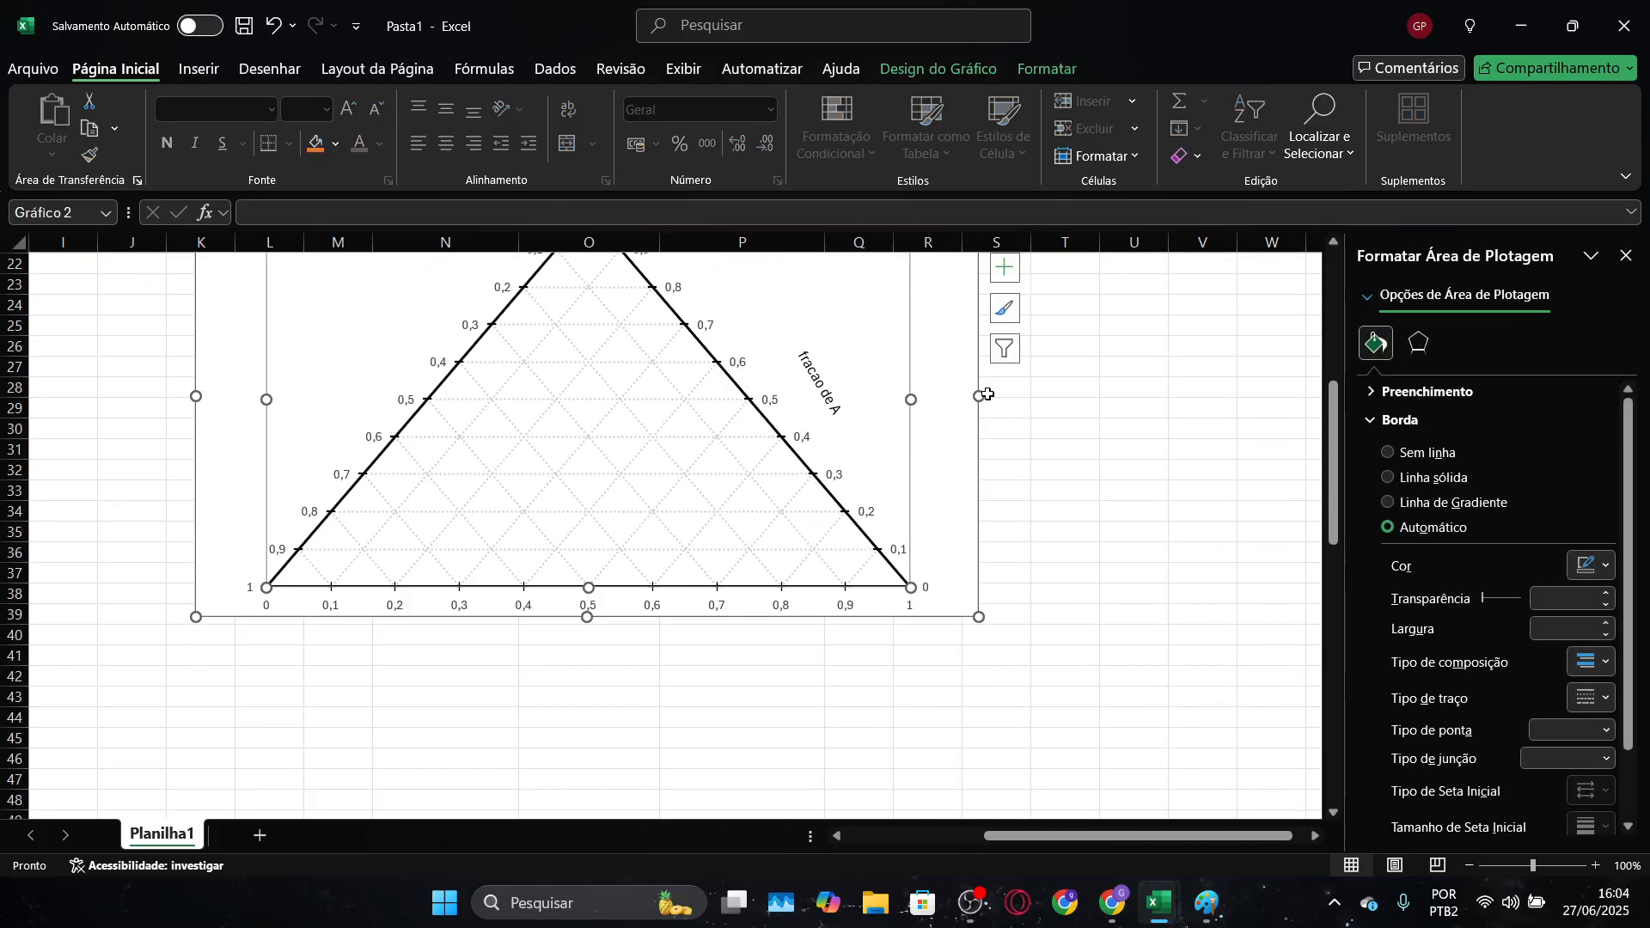
left_click_drag(988, 395, 829, 413)
scroll(932, 460, "up", 7)
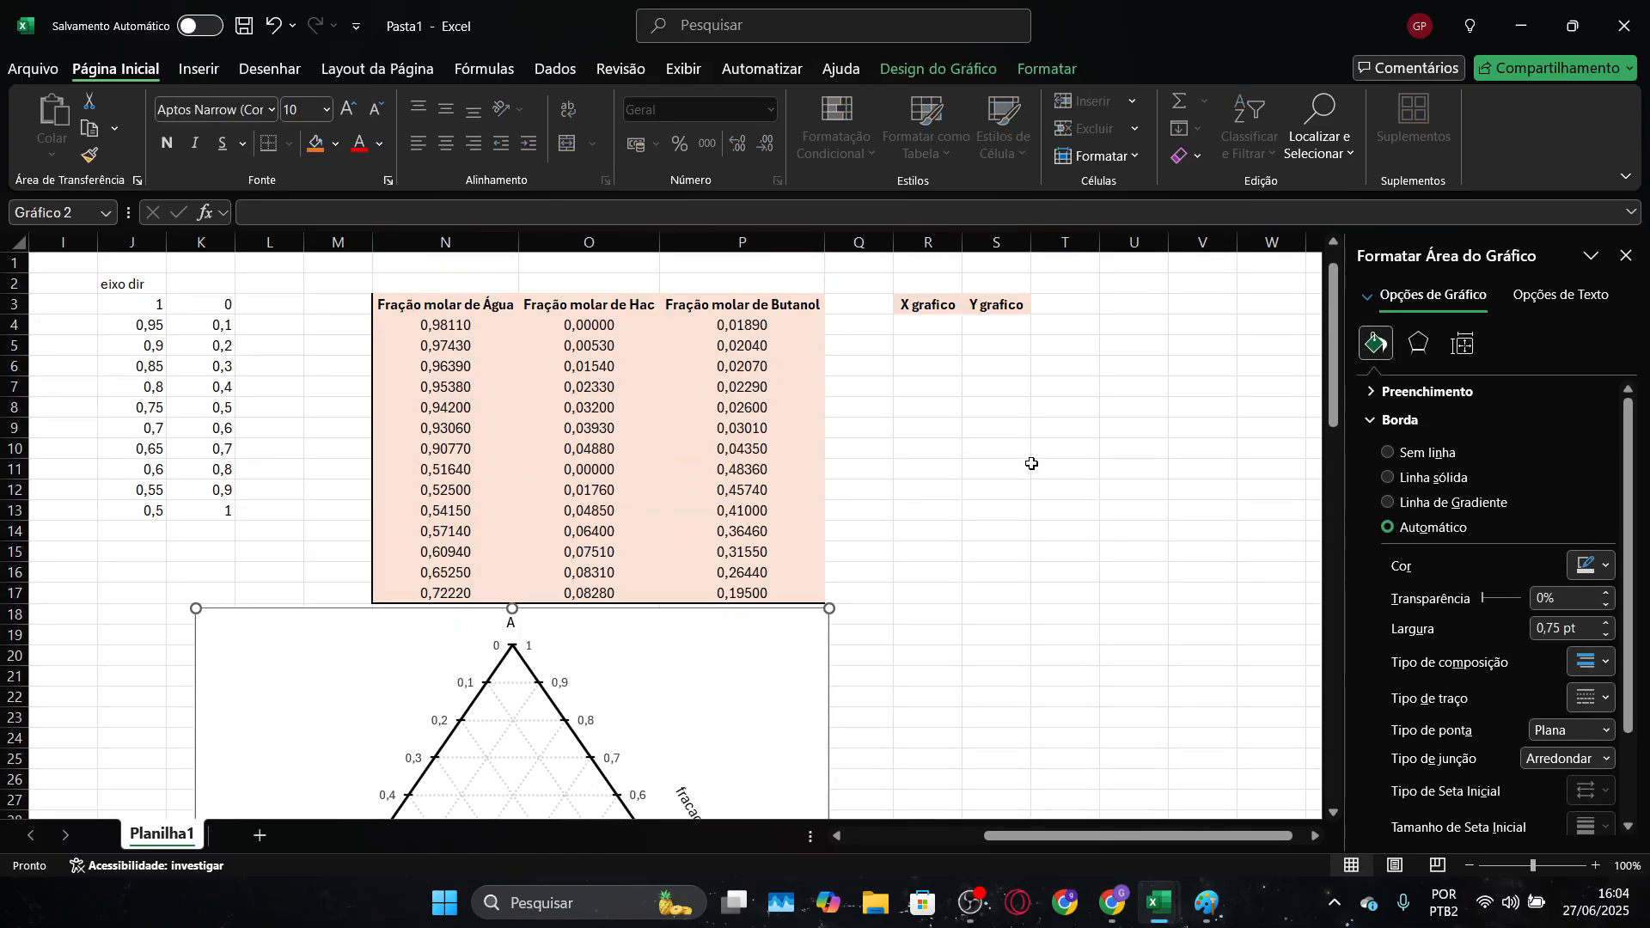
Enter the formula =O4 in S4 so the graph's Y coordinate equals the Hac mole fraction
left_click(1021, 326)
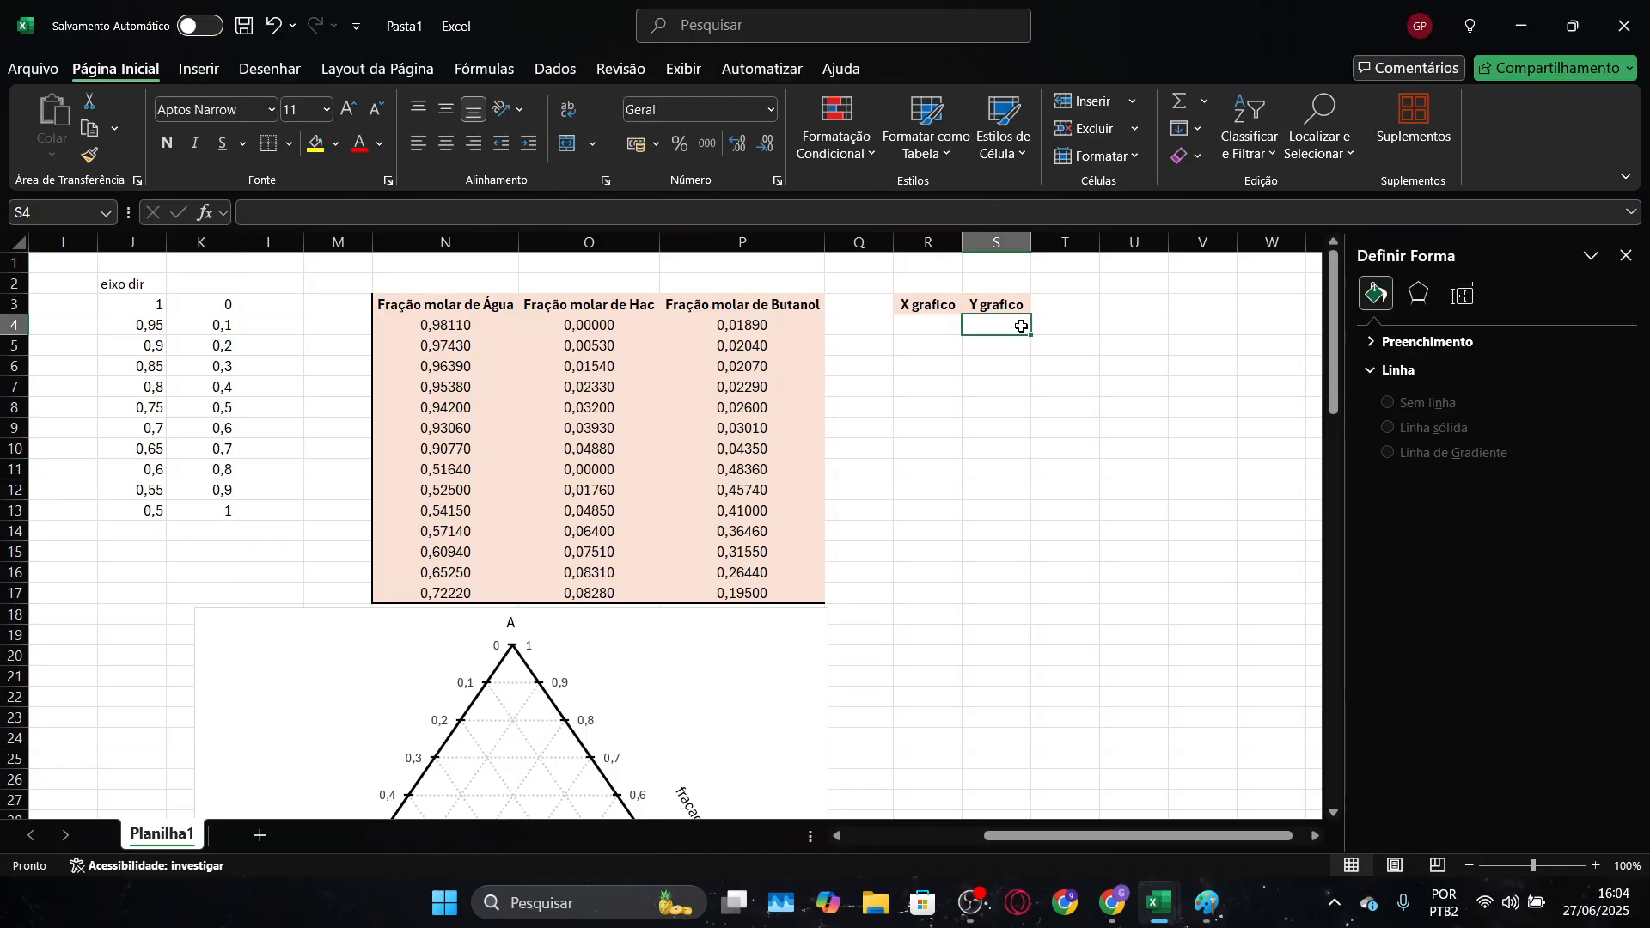
type("=")
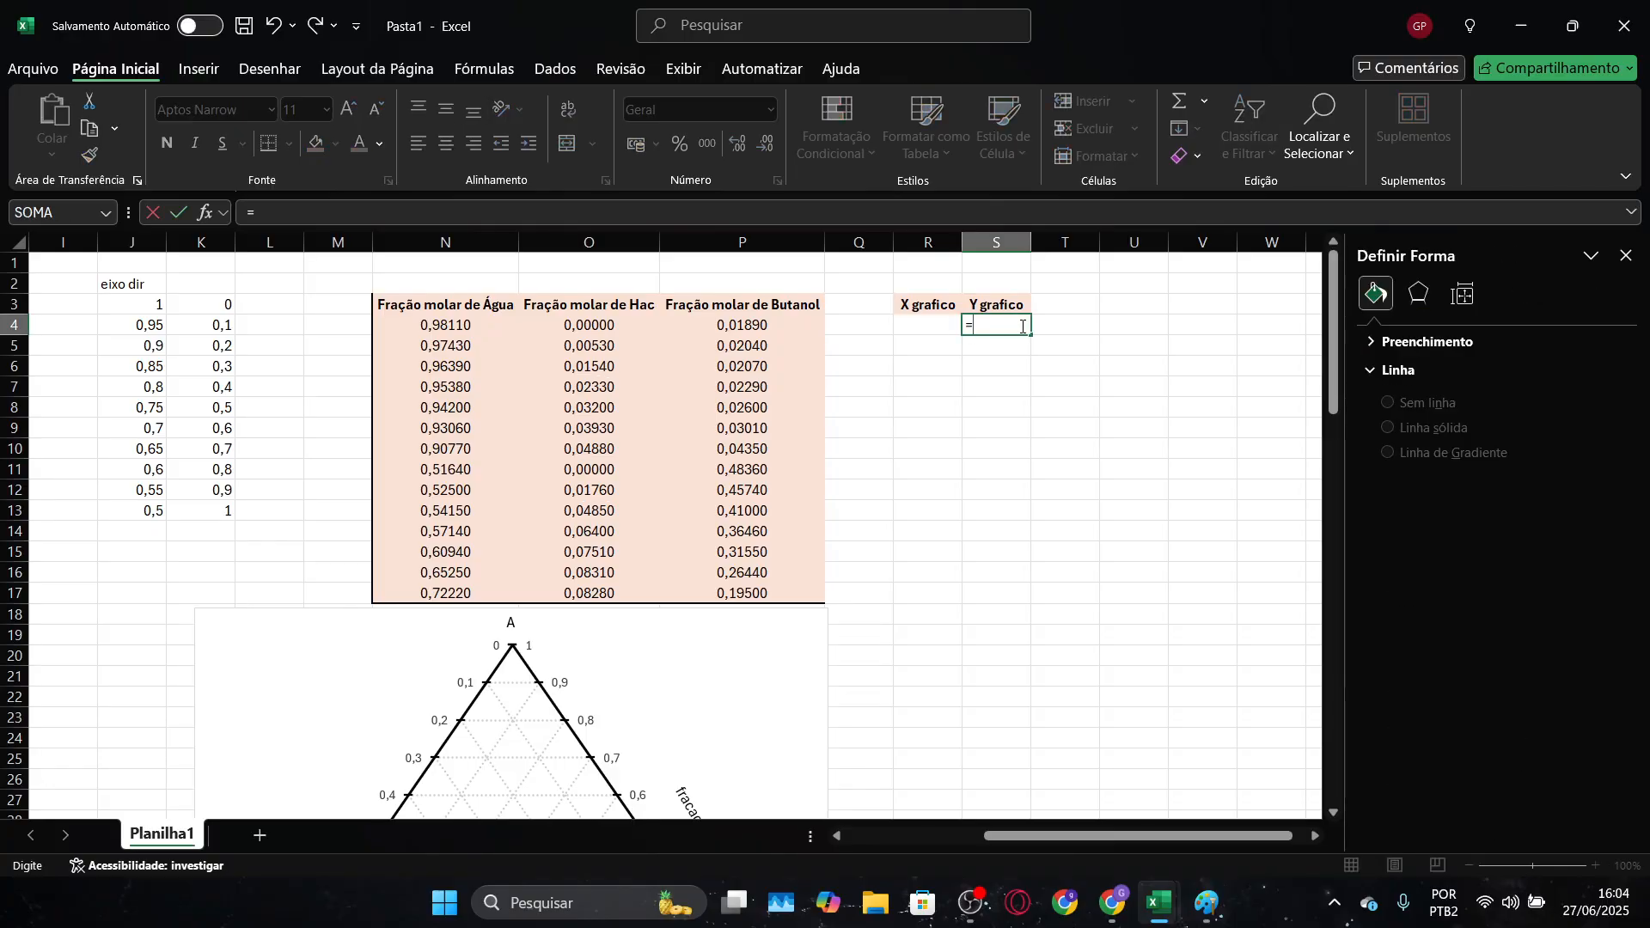
left_click(599, 333)
scroll(736, 387, "down", 3)
scroll(759, 707, "down", 2)
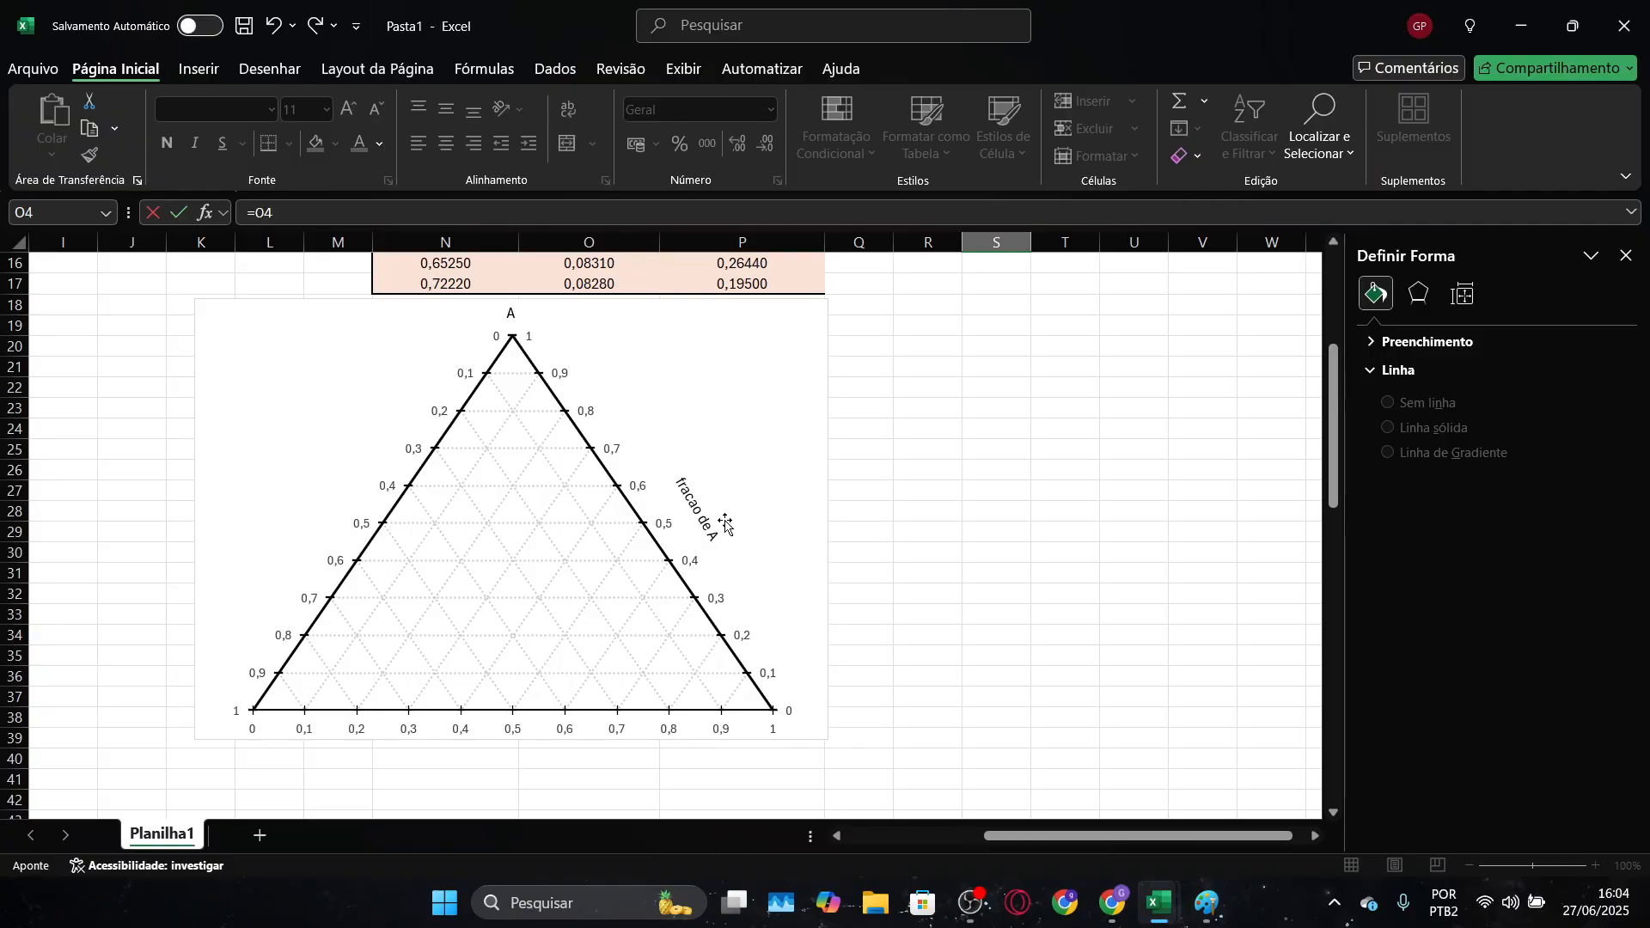
scroll(1094, 637, "up", 5)
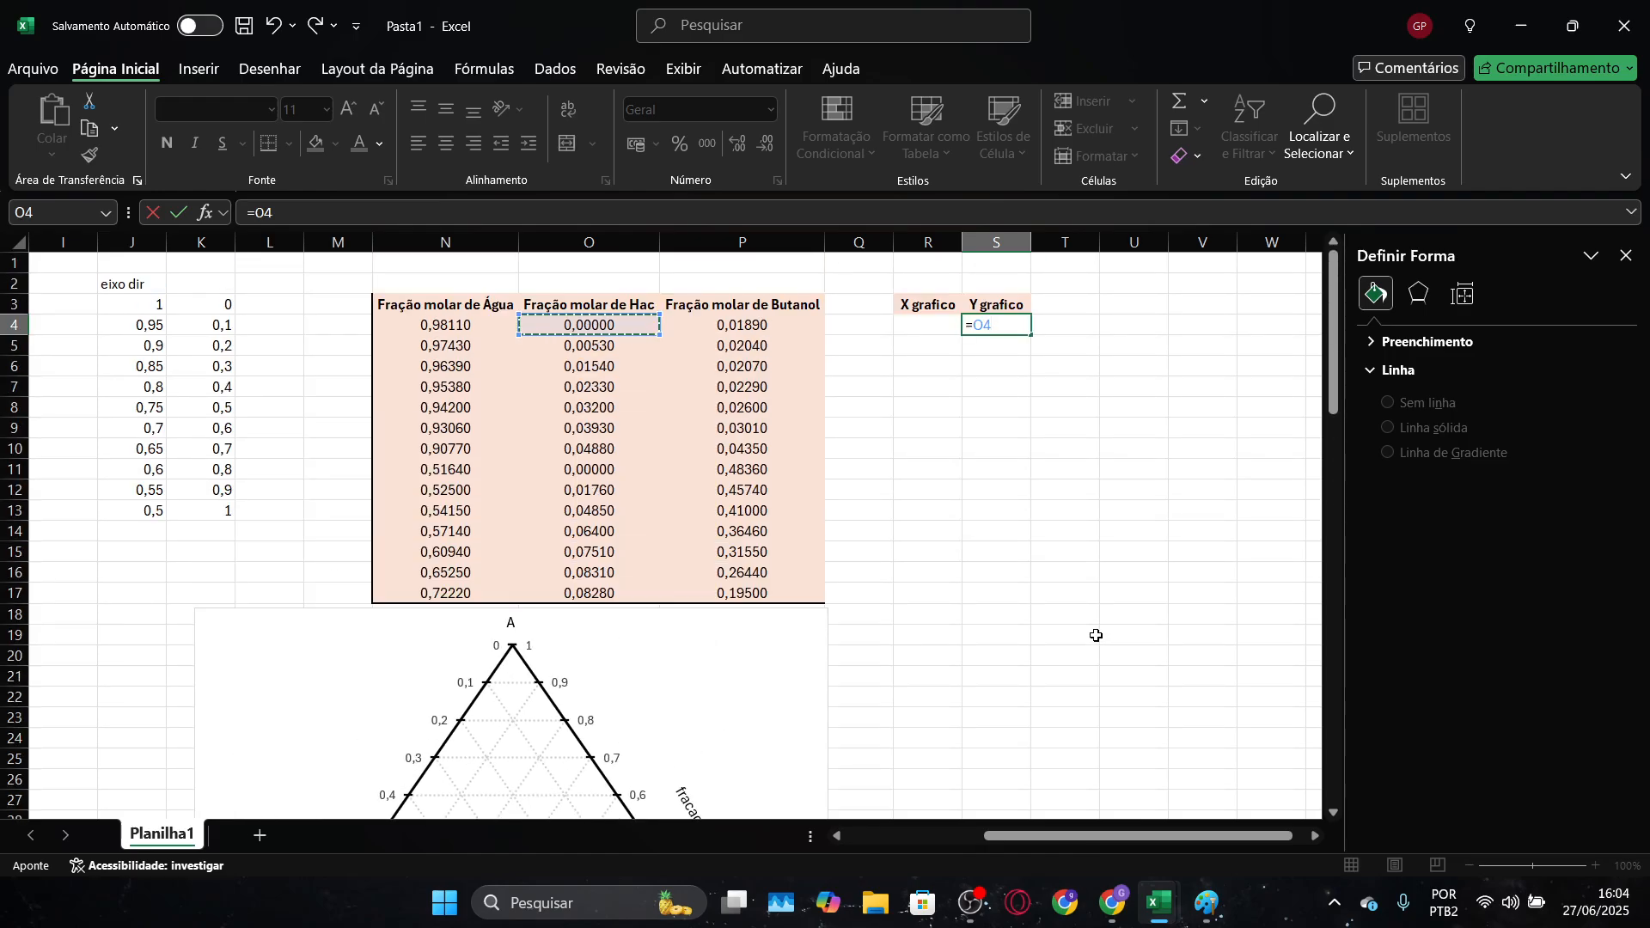
type("+")
key("Return")
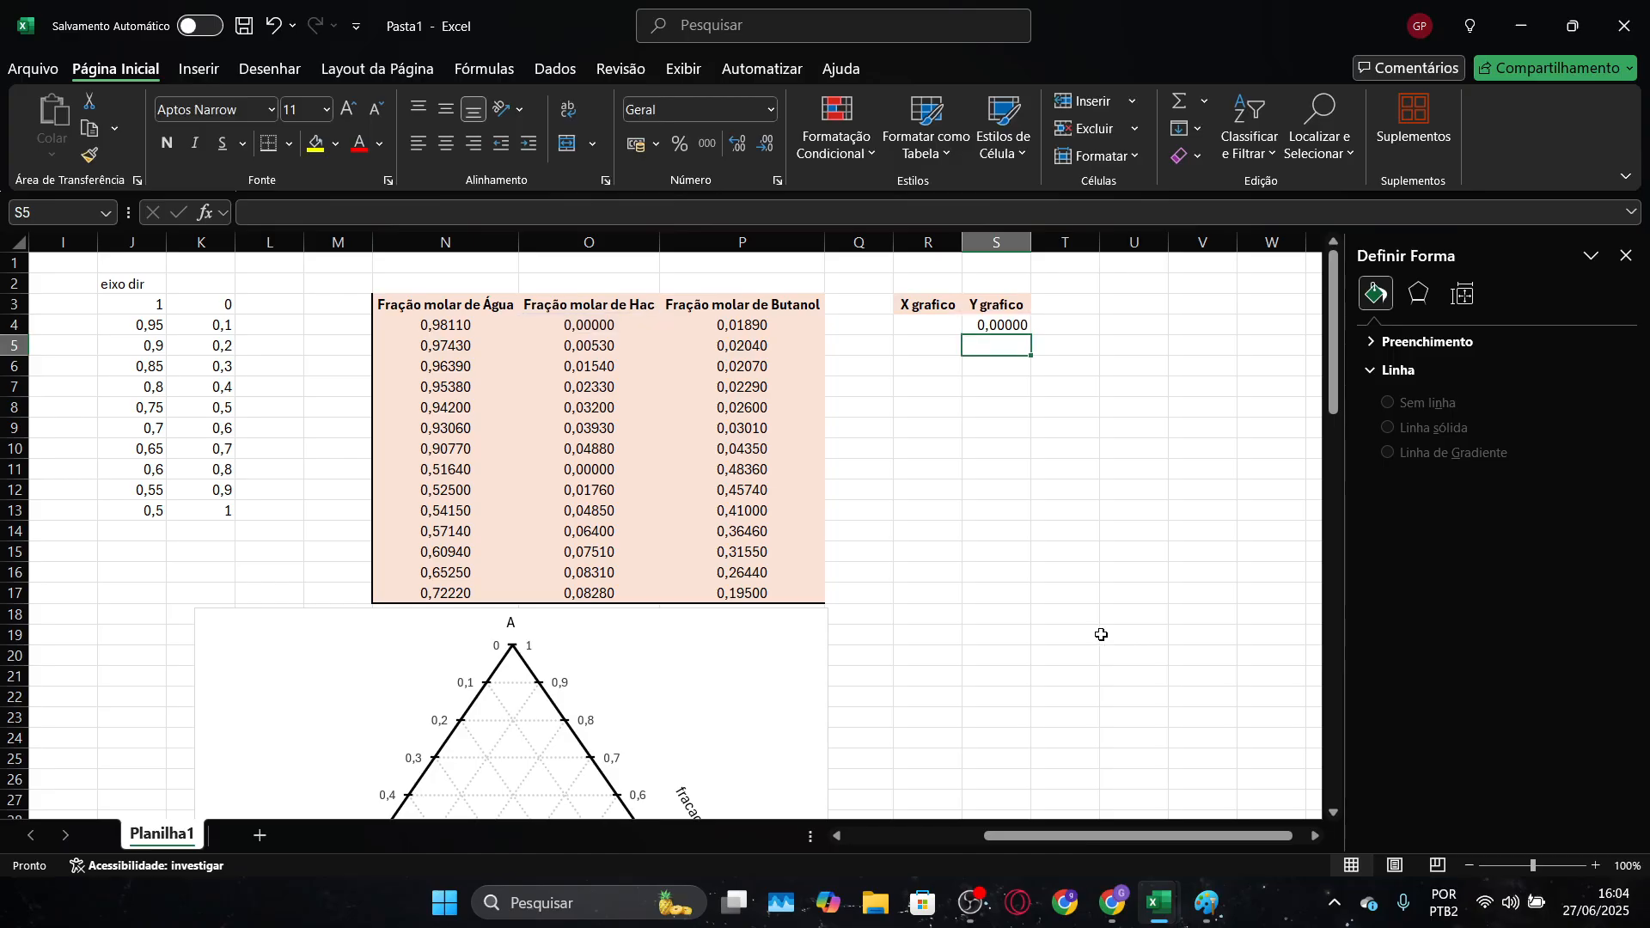
Enter =P4+O4/2 in R4 for the graph's X coordinate, and fill the X and Y formulas down to row 17
left_click(933, 323)
type("=")
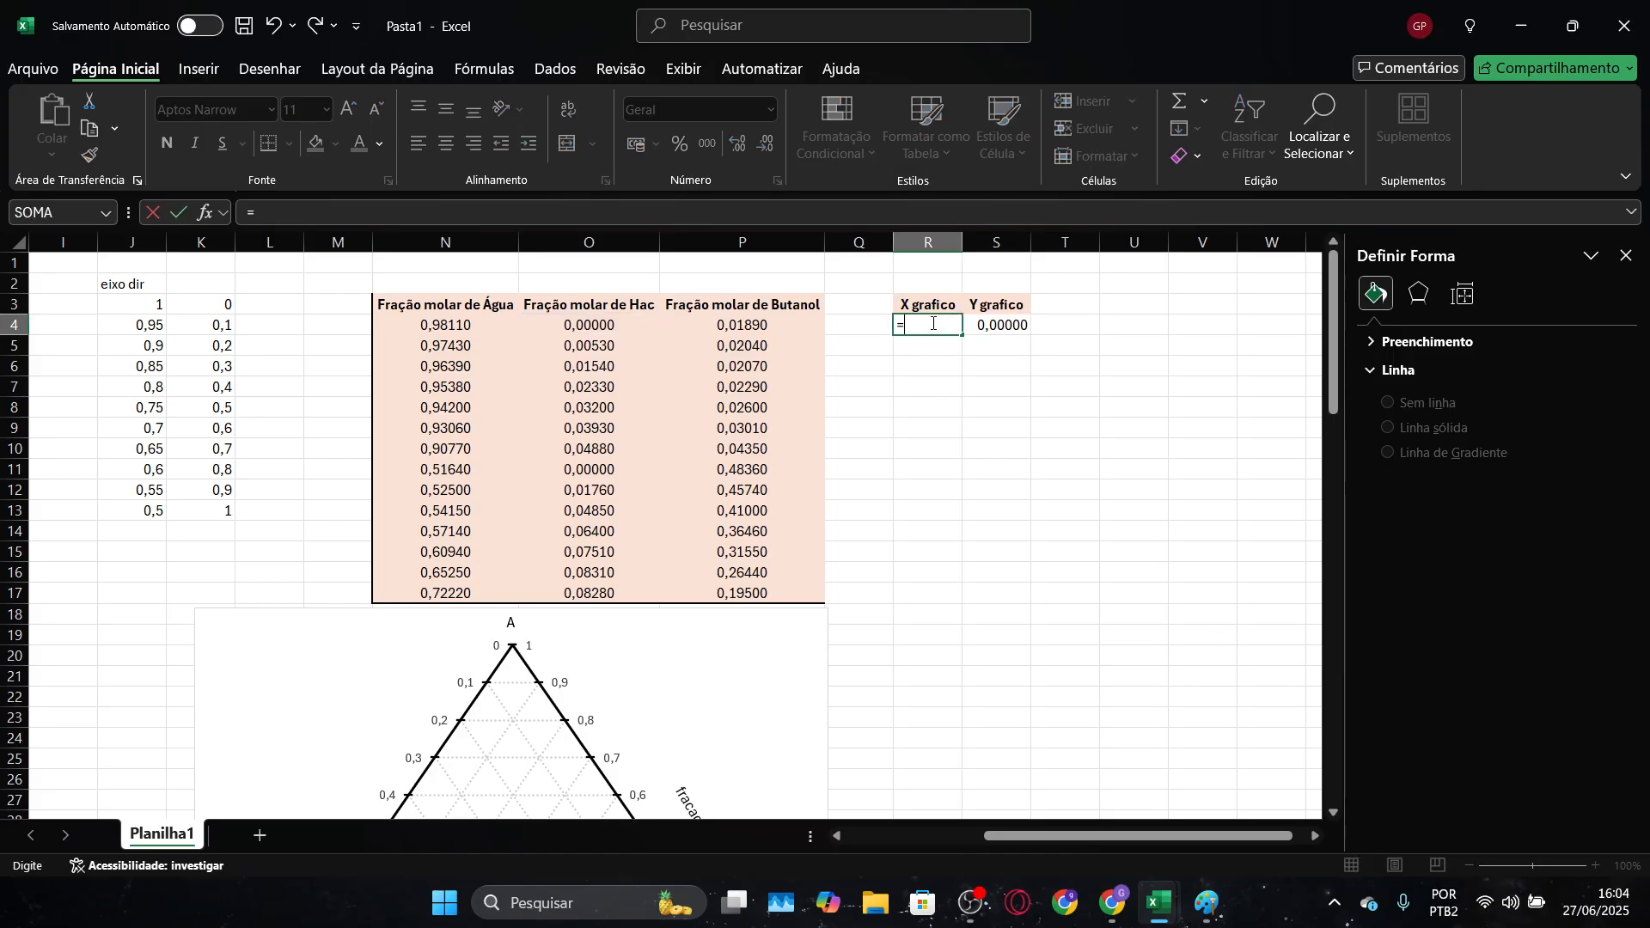
scroll(933, 323, "down", 7)
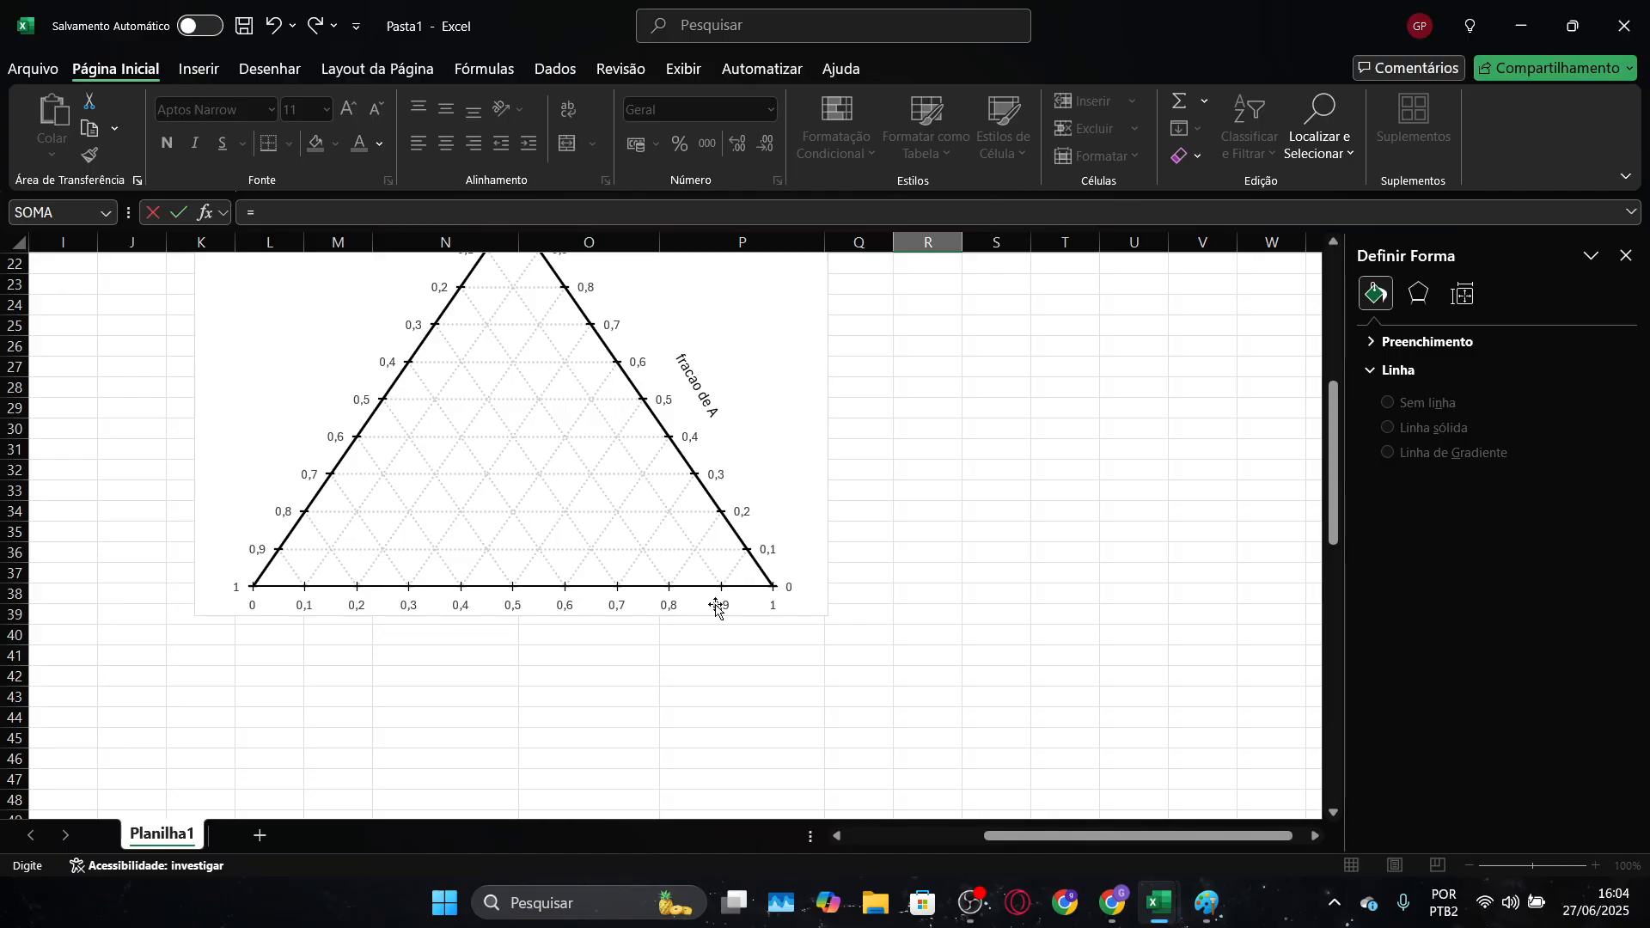
scroll(827, 622, "up", 7)
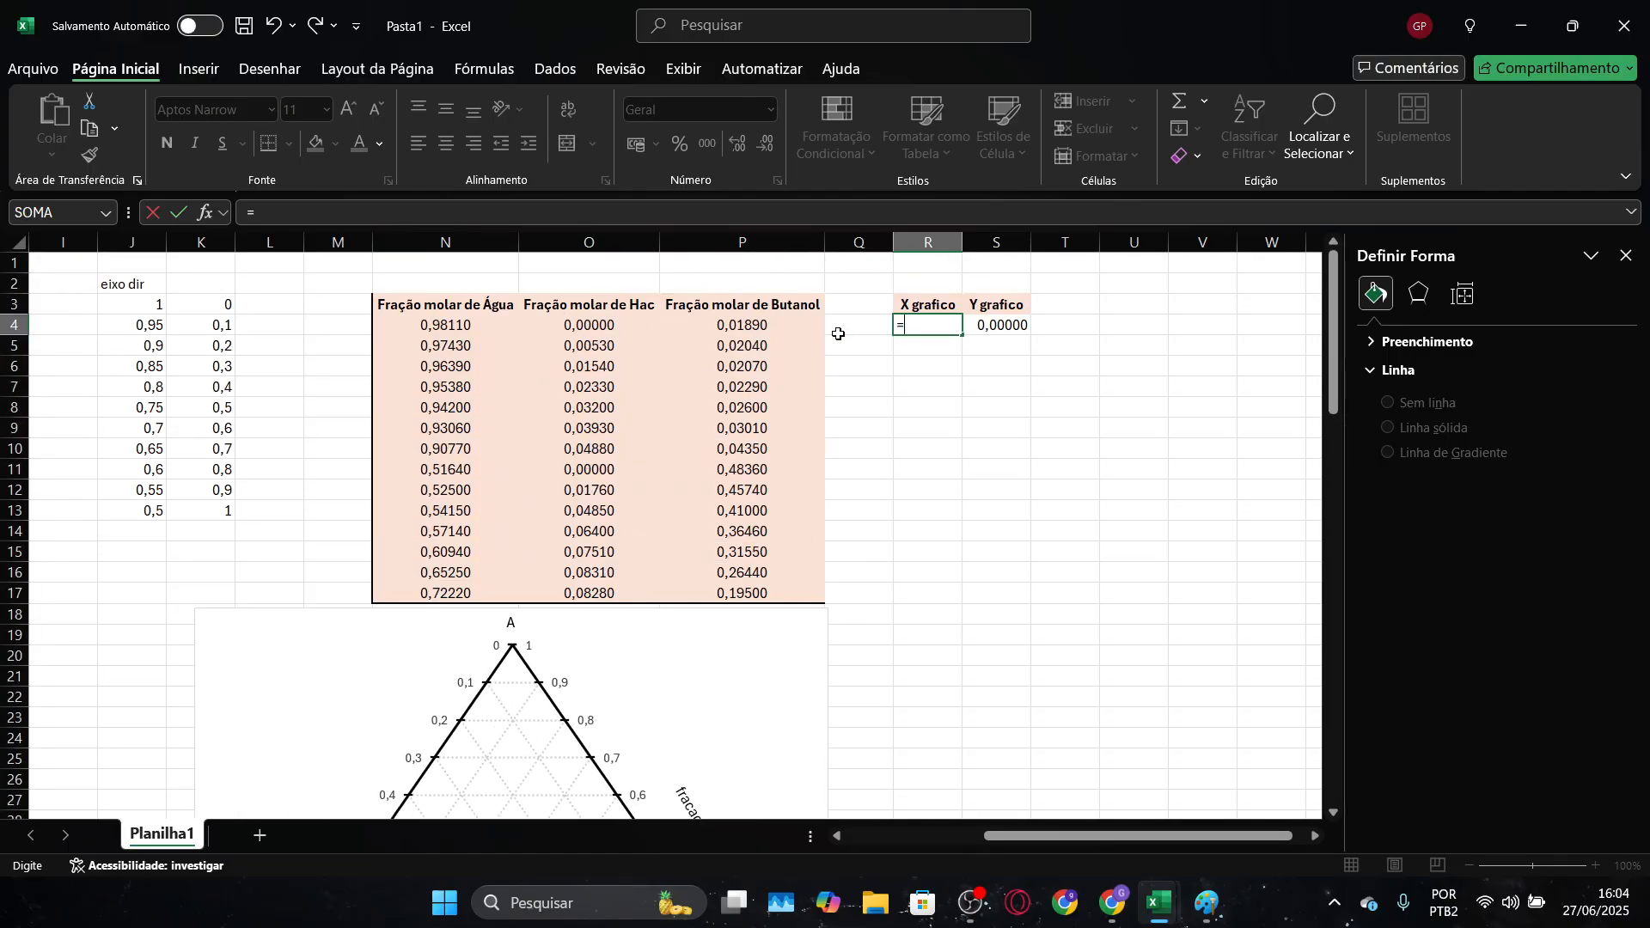
left_click(764, 325)
type("+")
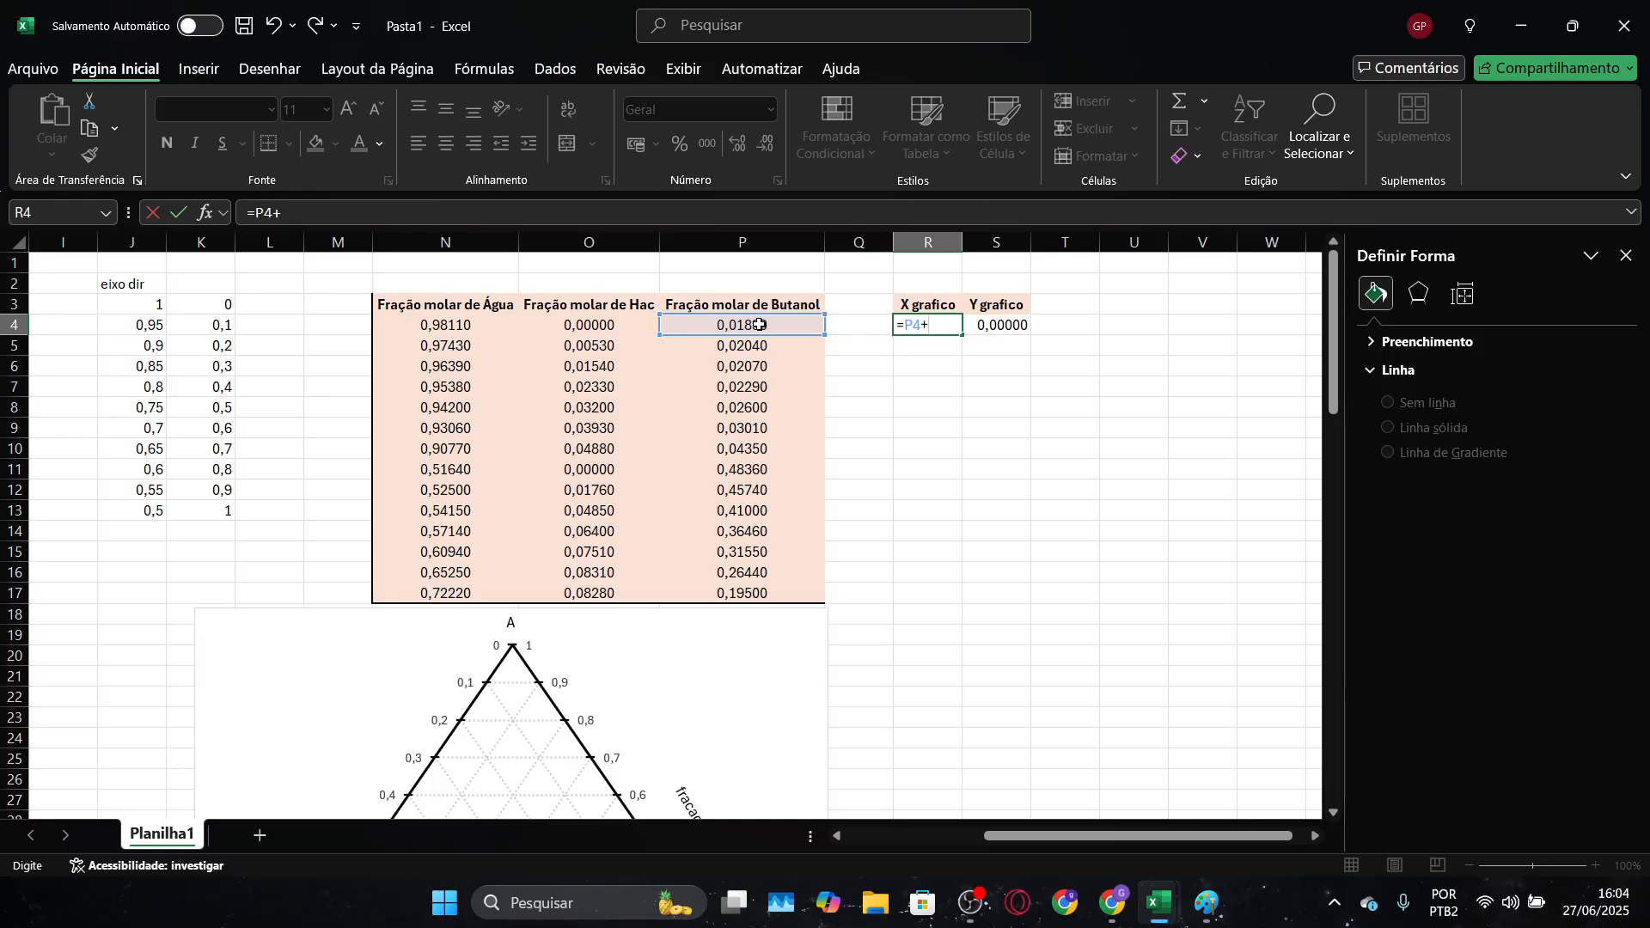
left_click(581, 327)
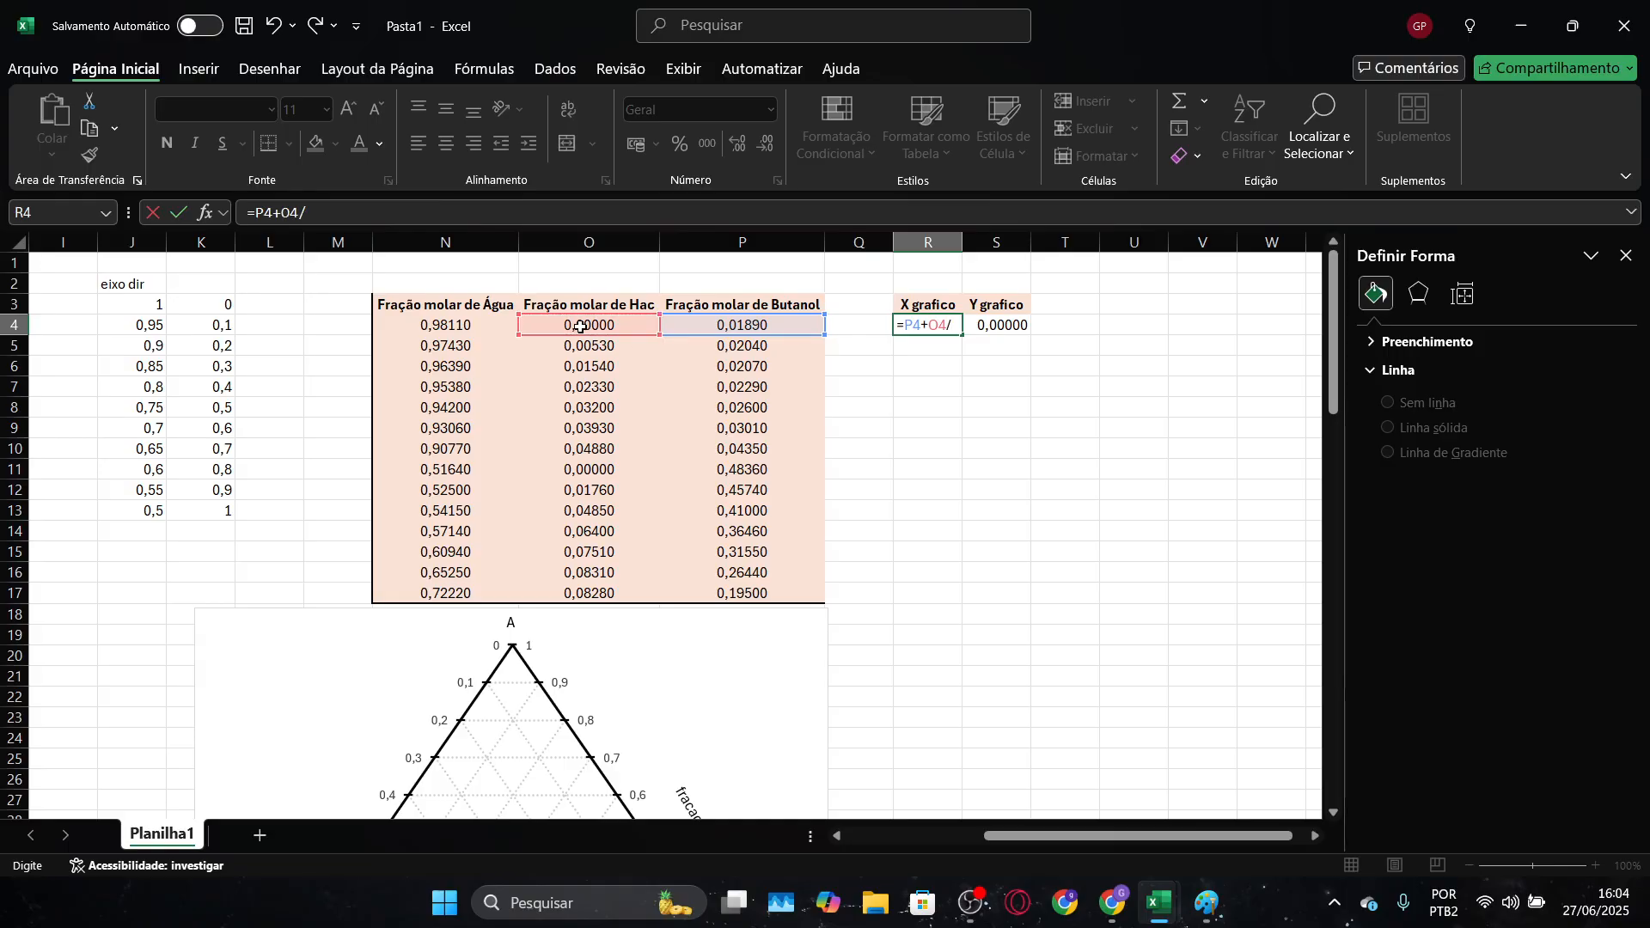
type("/2")
key("Return")
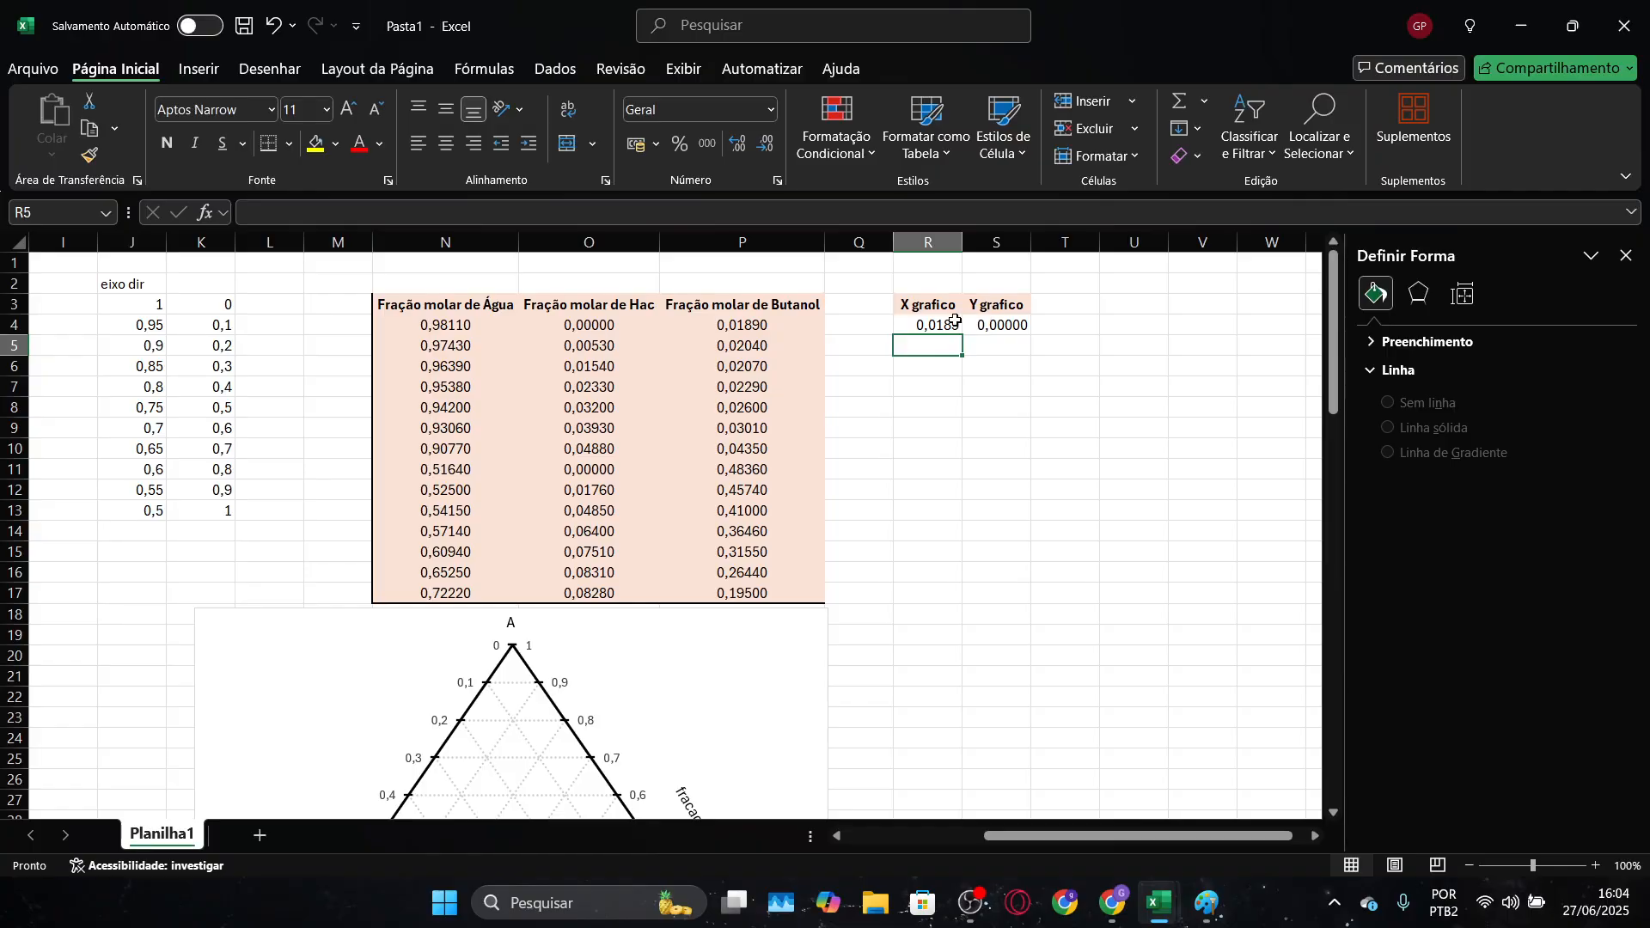
left_click_drag(955, 322, 1000, 604)
Add a series named "dados experimentais" to the ternary chart with R4:R17 as its X values
scroll(990, 589, "down", 2)
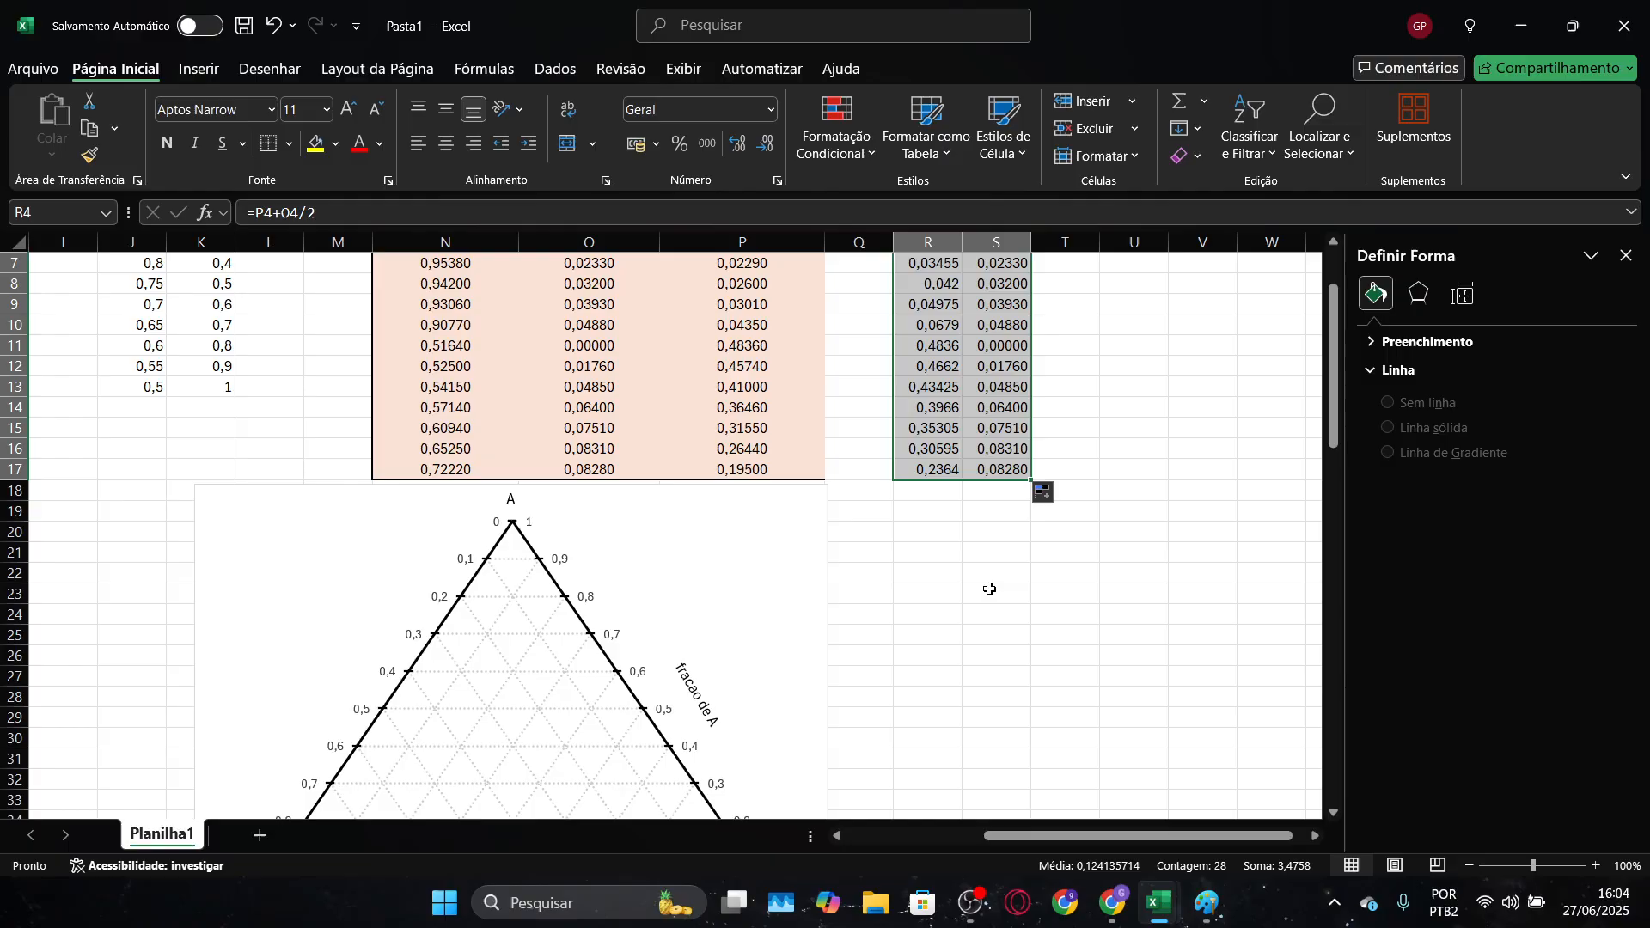
scroll(853, 560, "down", 1)
left_click(722, 457)
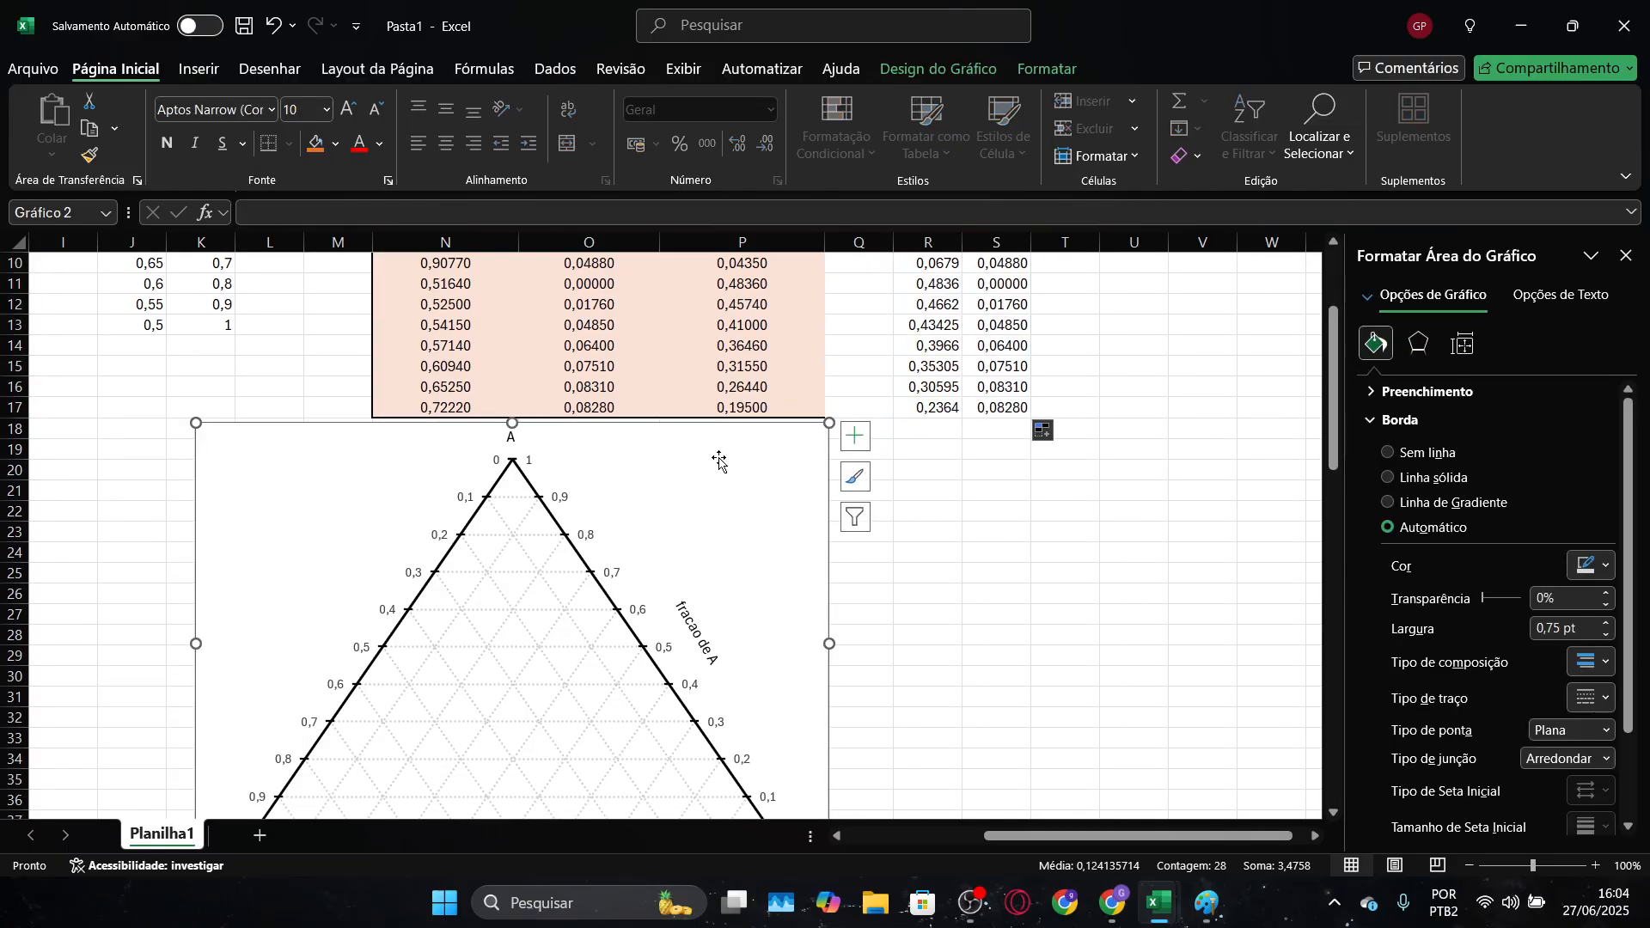
right_click(719, 464)
left_click(814, 534)
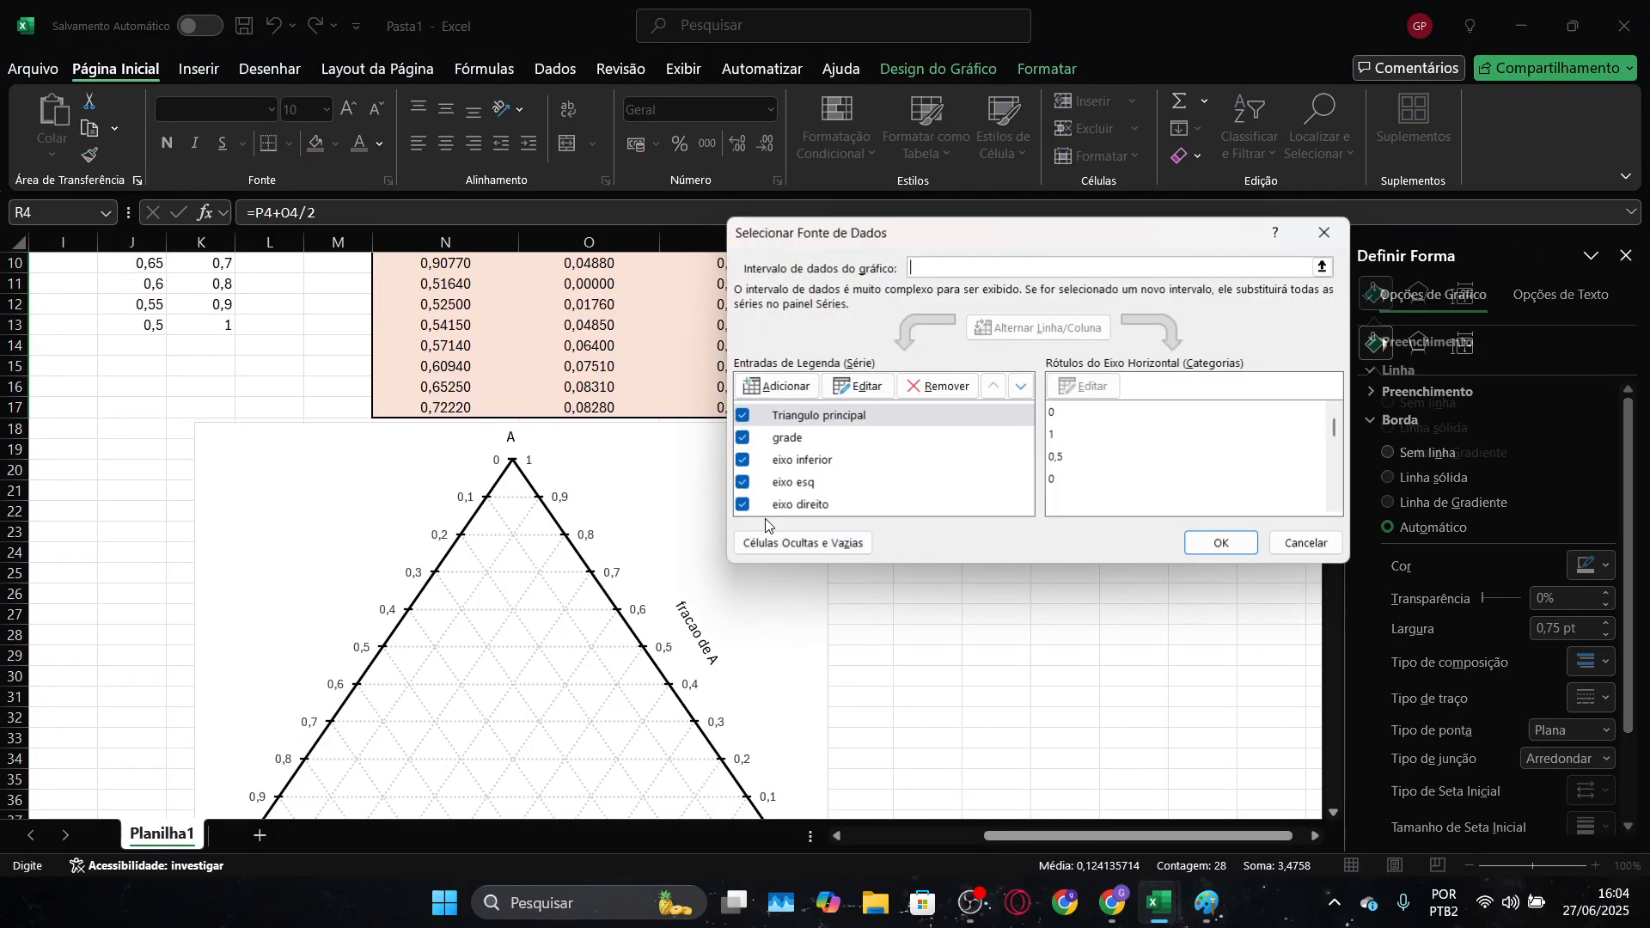
left_click(802, 389)
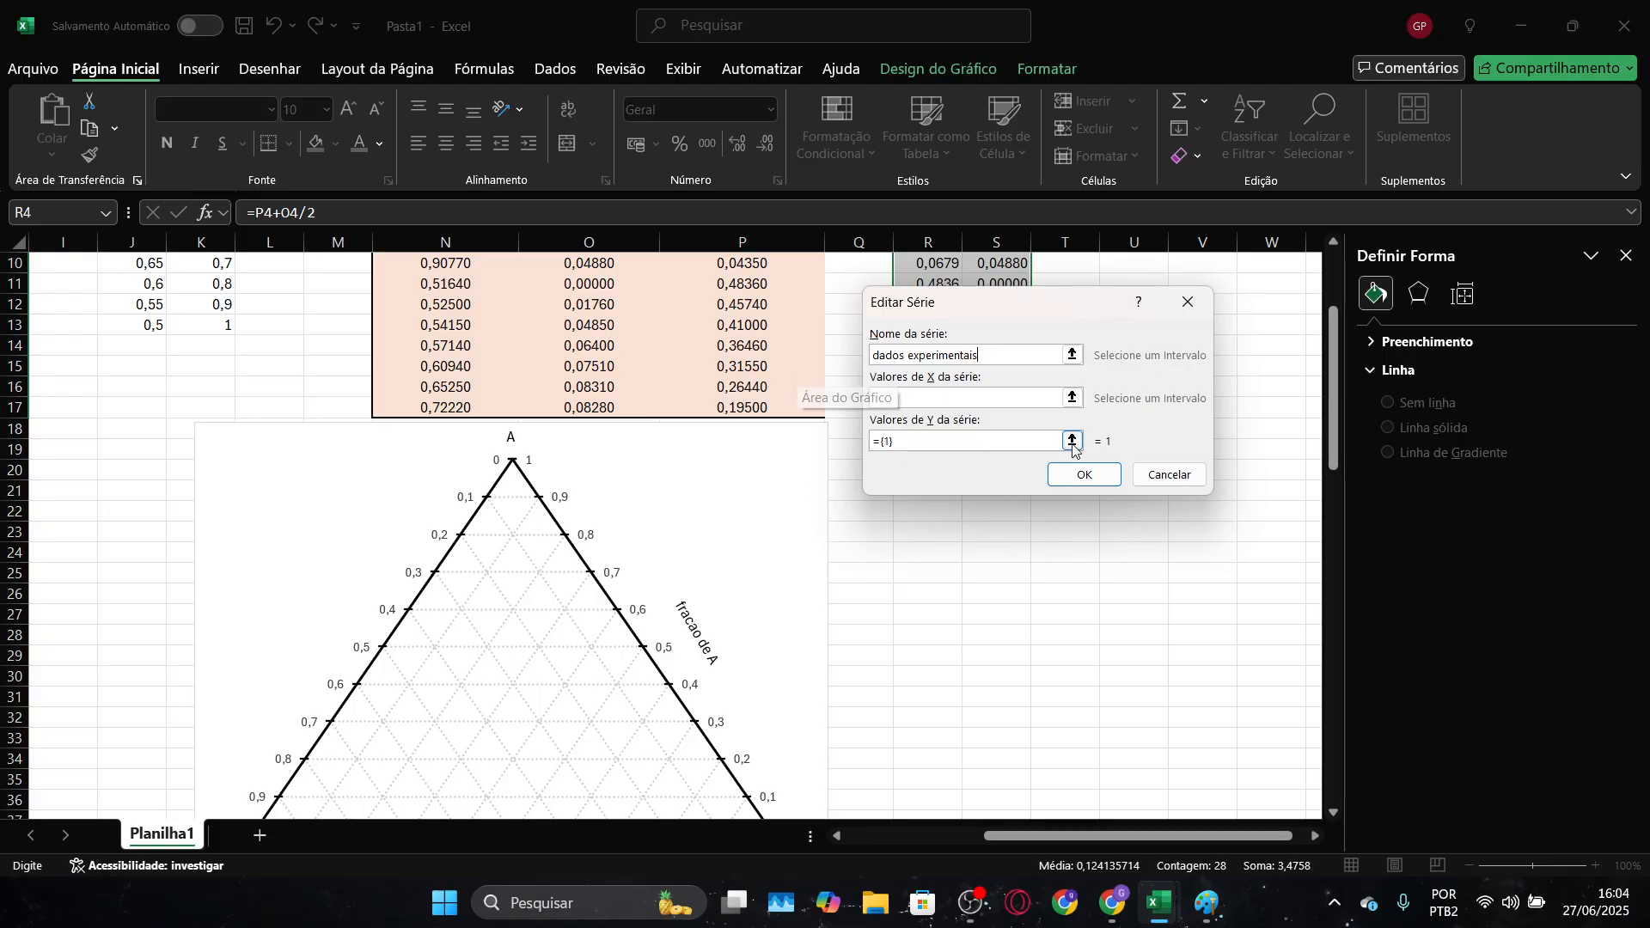
left_click(1072, 397)
scroll(1017, 519, "up", 3)
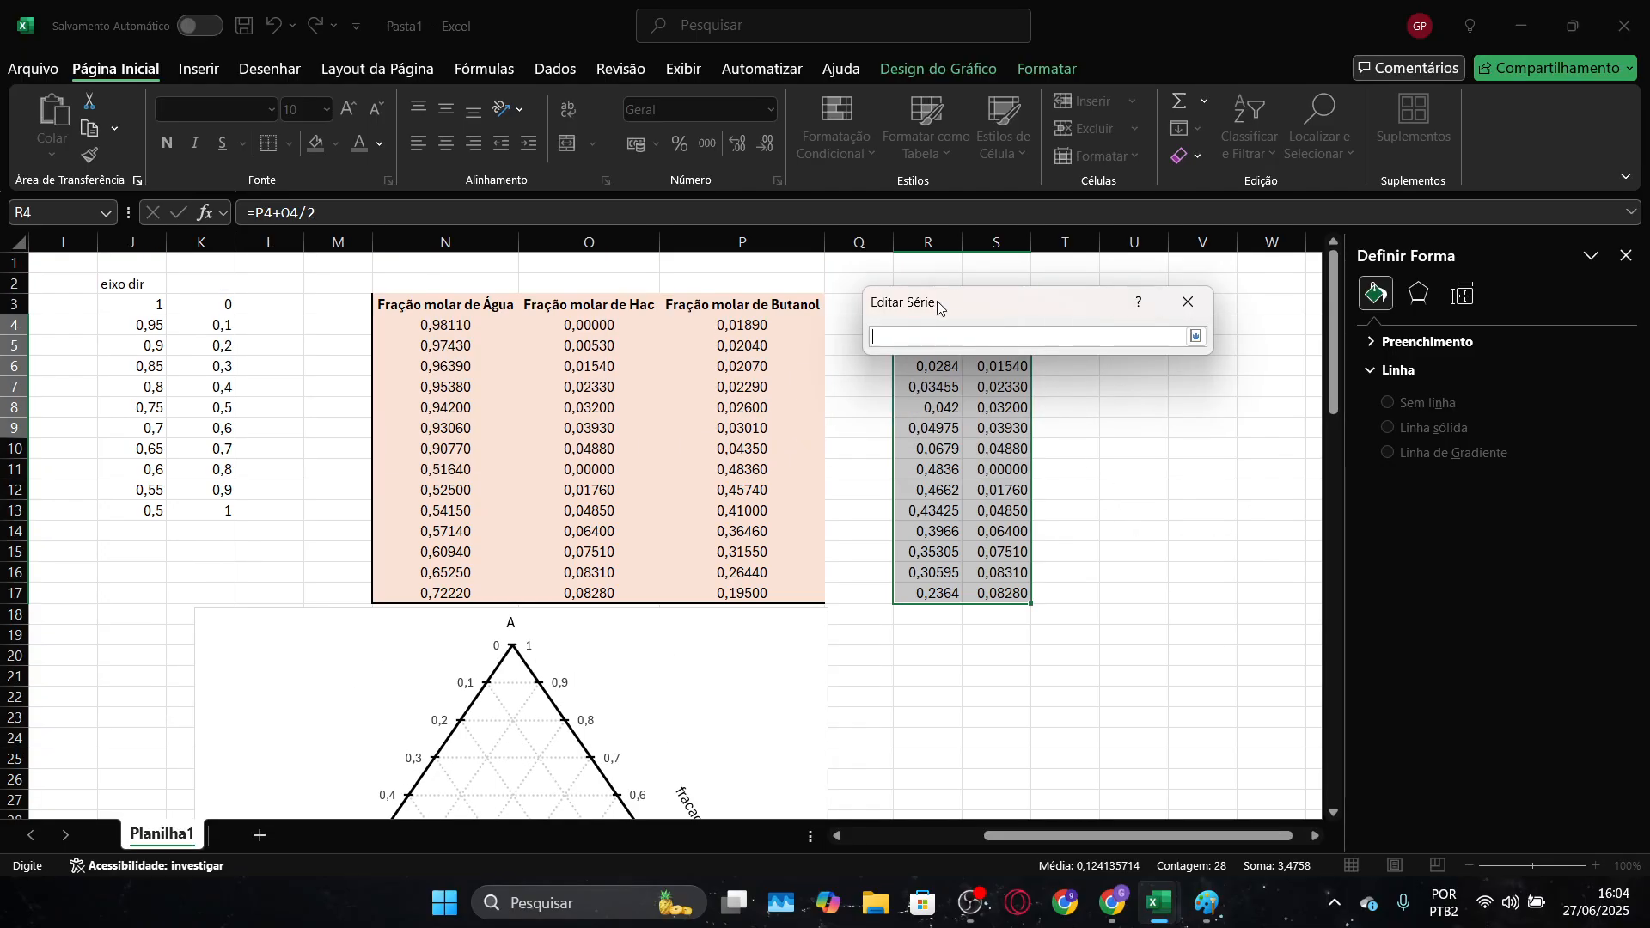
left_click_drag(988, 303, 631, 344)
left_click_drag(935, 325, 919, 590)
left_click(838, 379)
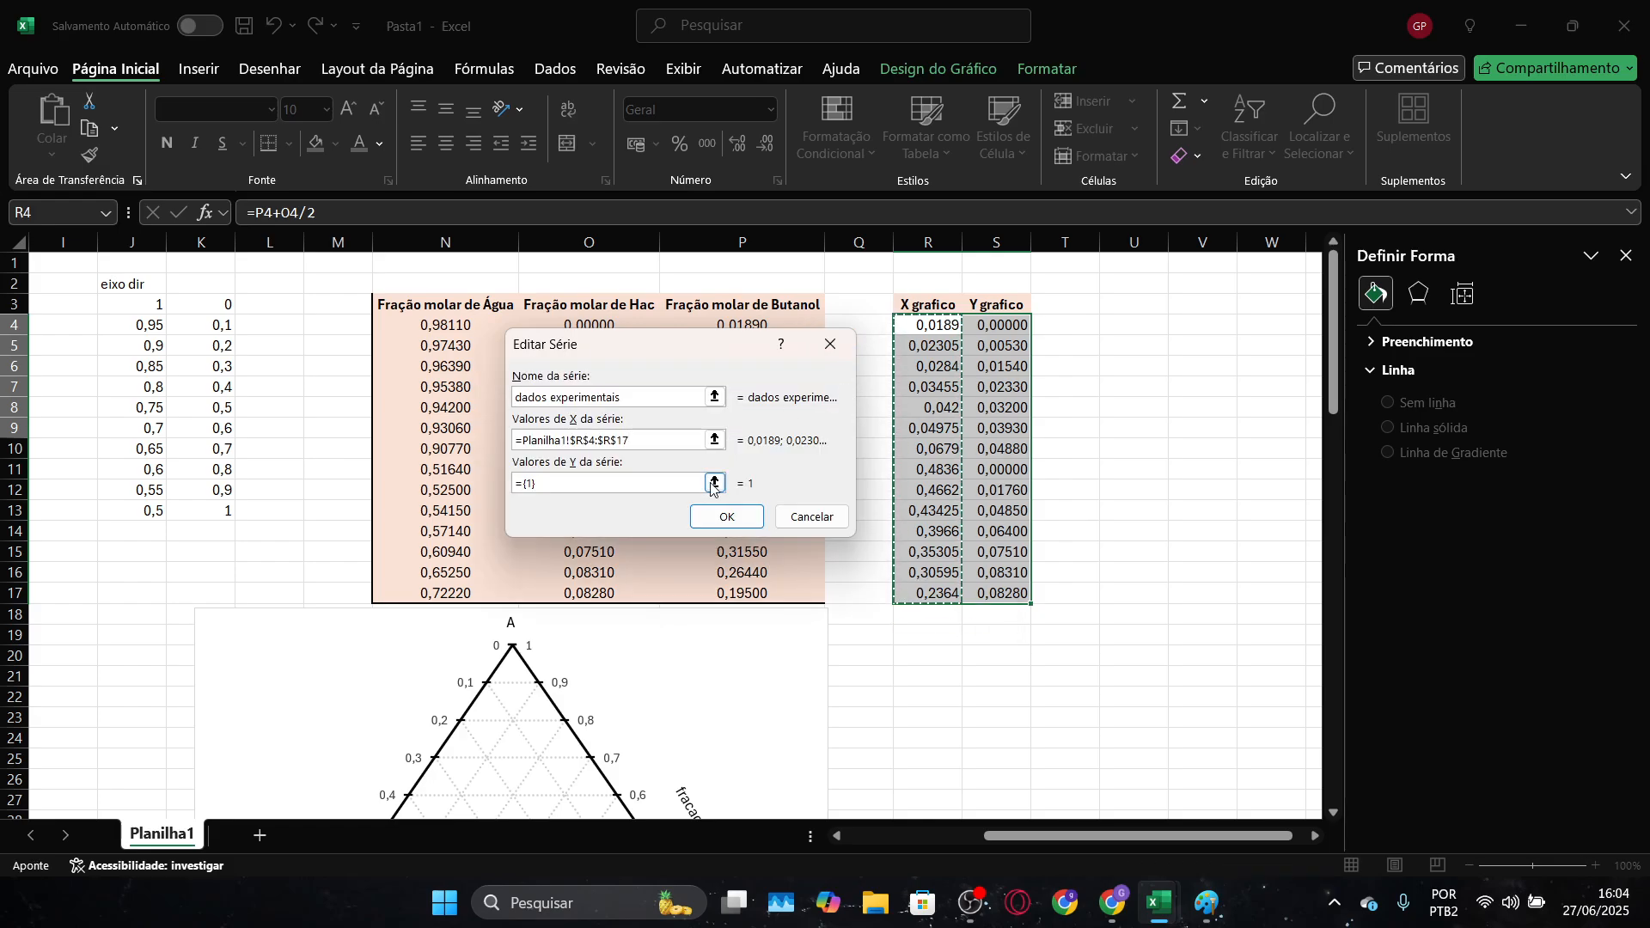
Set the Y values of the "dados experimentais" series to S4:S17 and apply the chart's data source changes
left_click(714, 483)
left_click_drag(1001, 326, 965, 597)
left_click(838, 379)
left_click(703, 519)
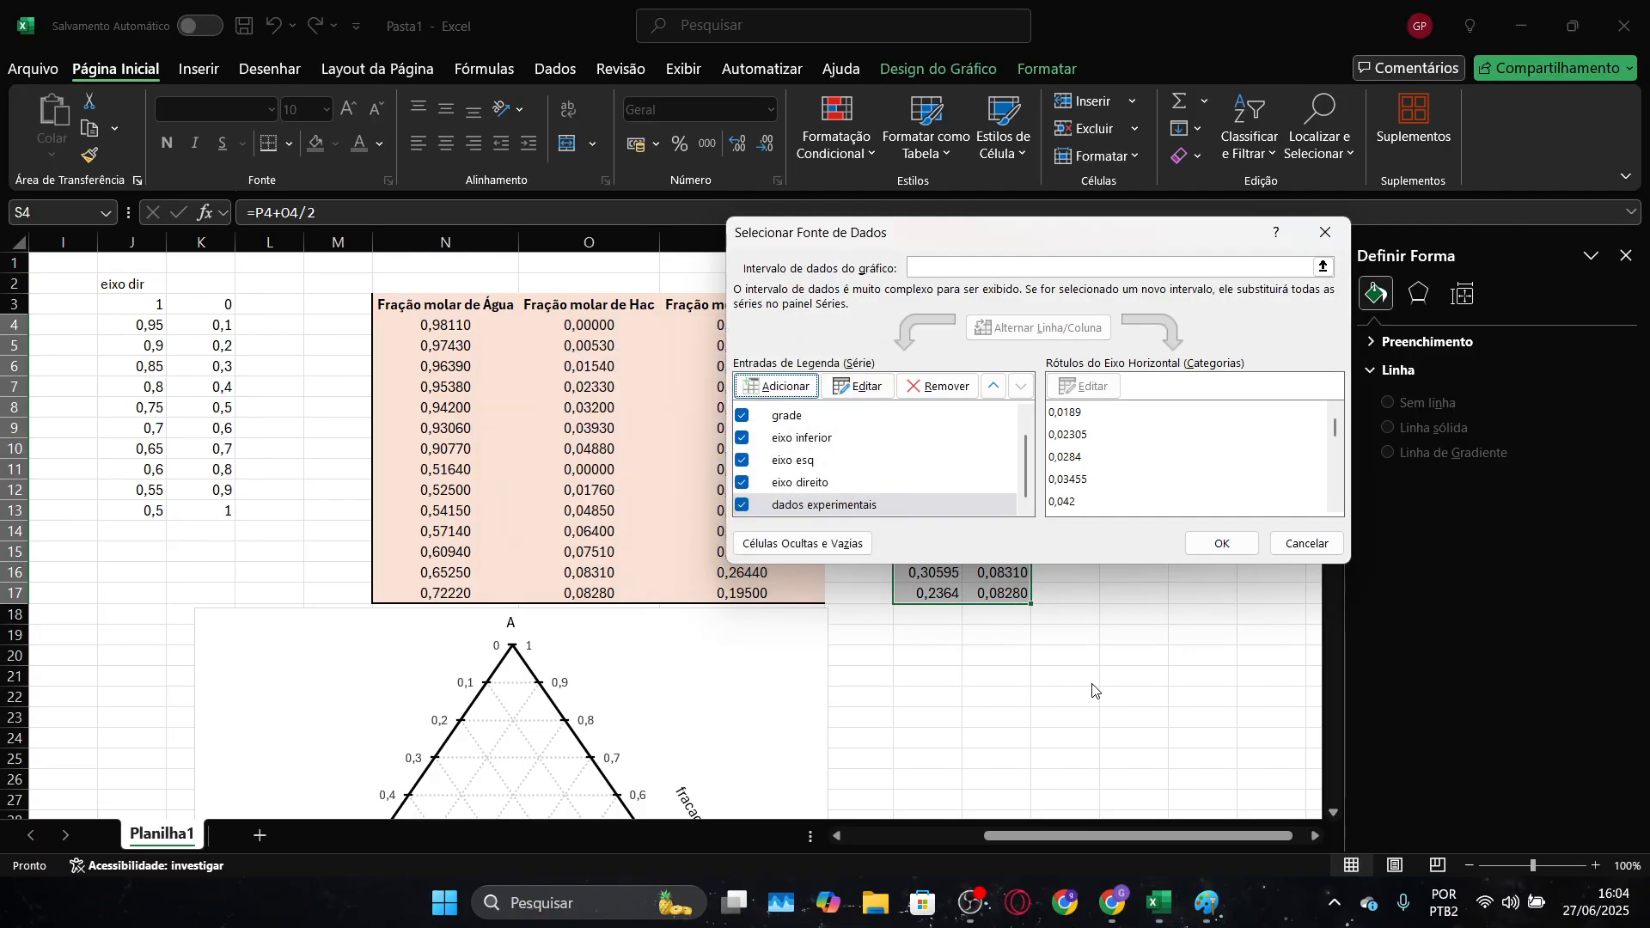
left_click(1220, 545)
Compare the plotted experimental curve and its data with the "Tan e Aravinth (1999) 25°C" table on the LAB LLE sheet of Diagrama ternário
scroll(1010, 702, "down", 5)
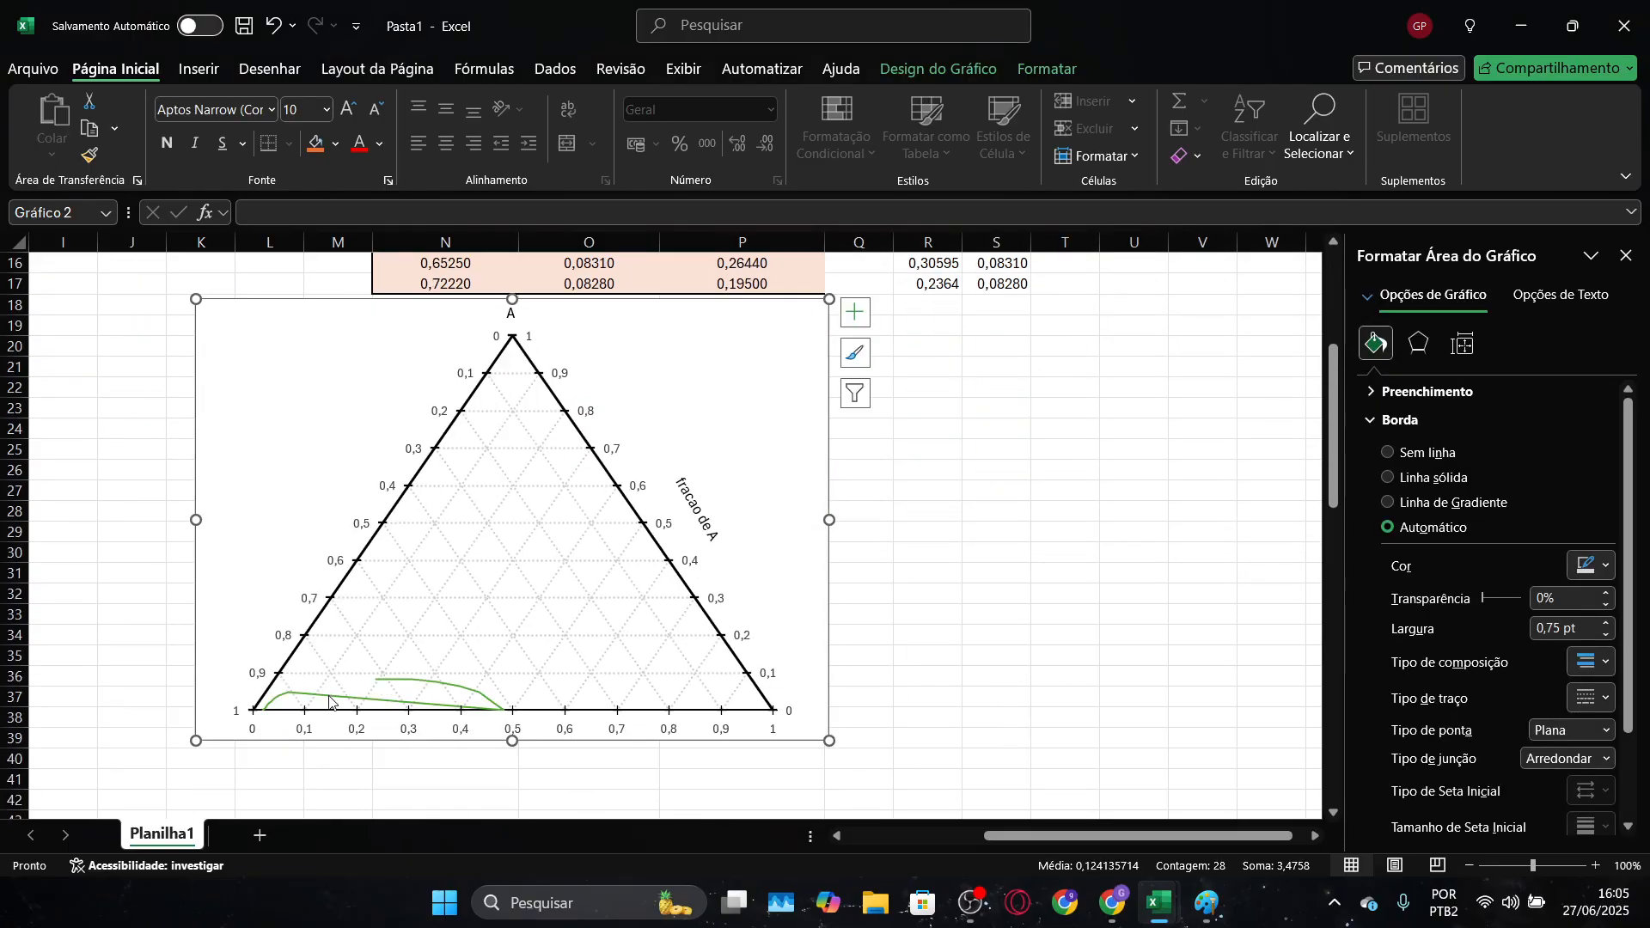
scroll(329, 702, "up", 5)
scroll(1143, 563, "down", 2)
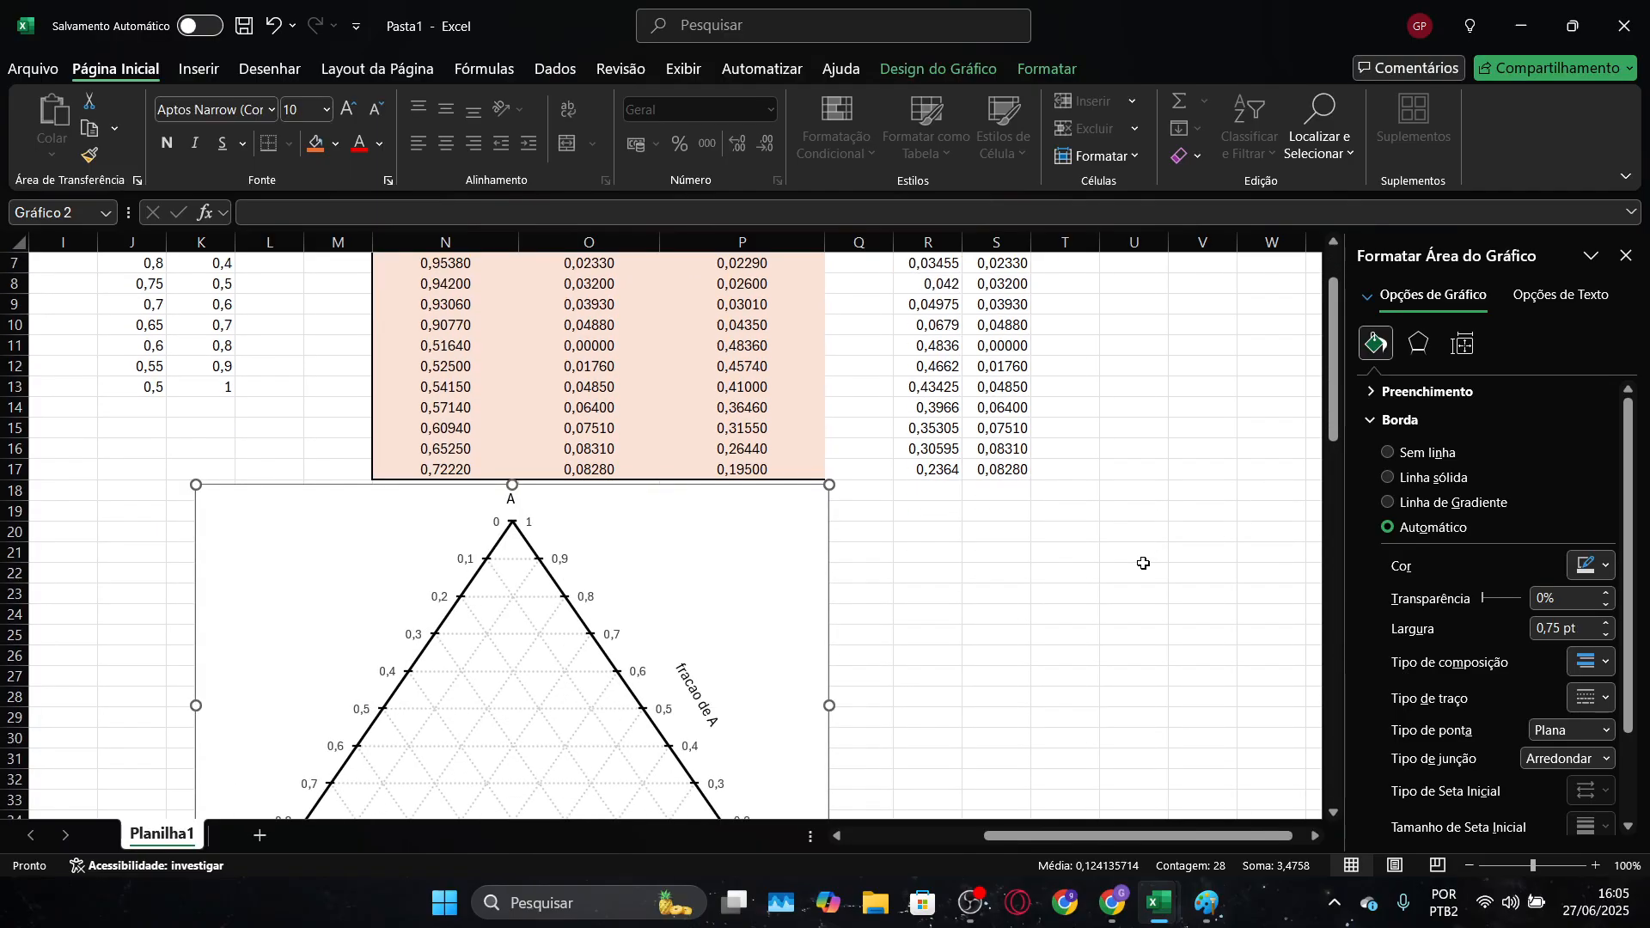
scroll(1143, 563, "down", 2)
key("alt+Tab")
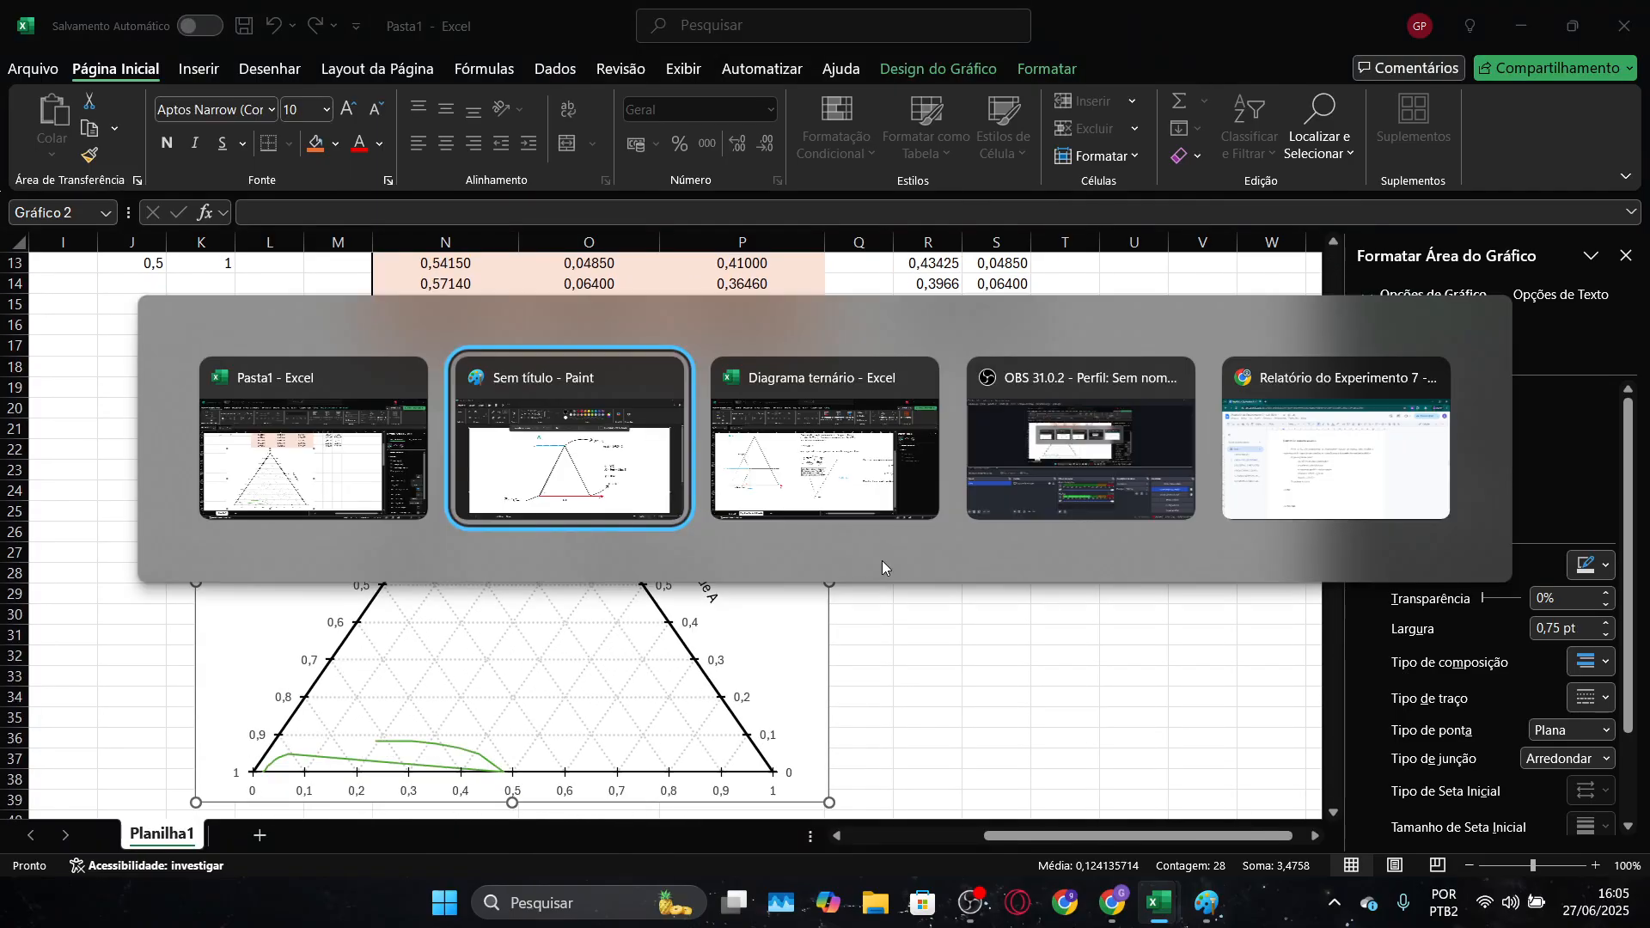
key("alt+Tab")
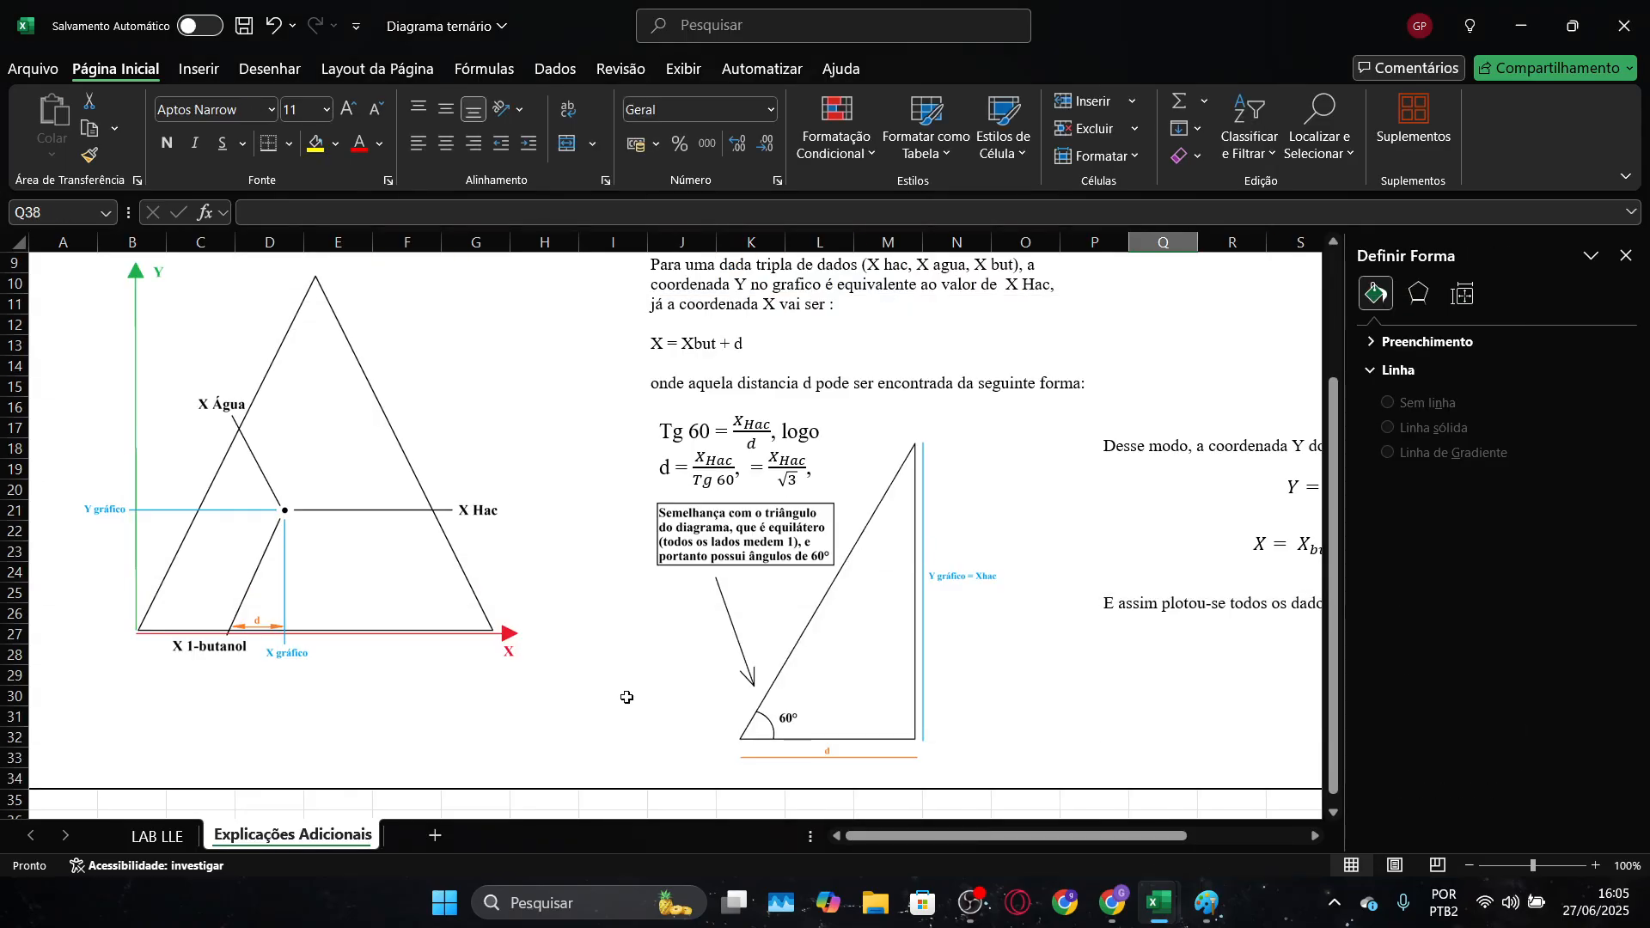
left_click(152, 843)
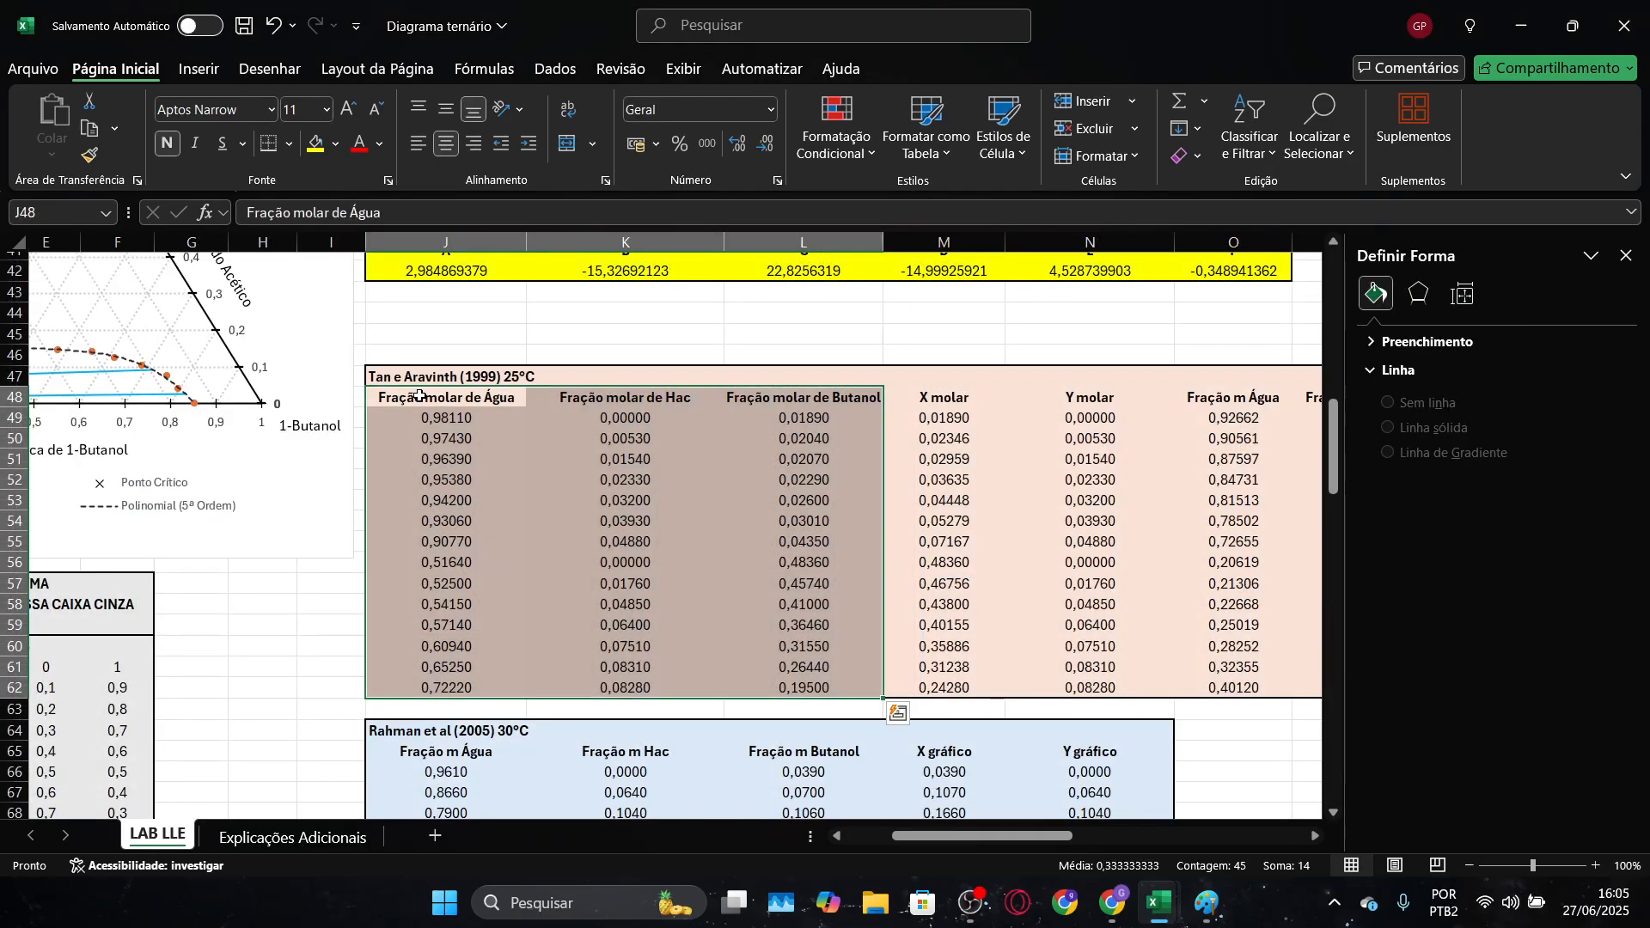
key("alt+Tab")
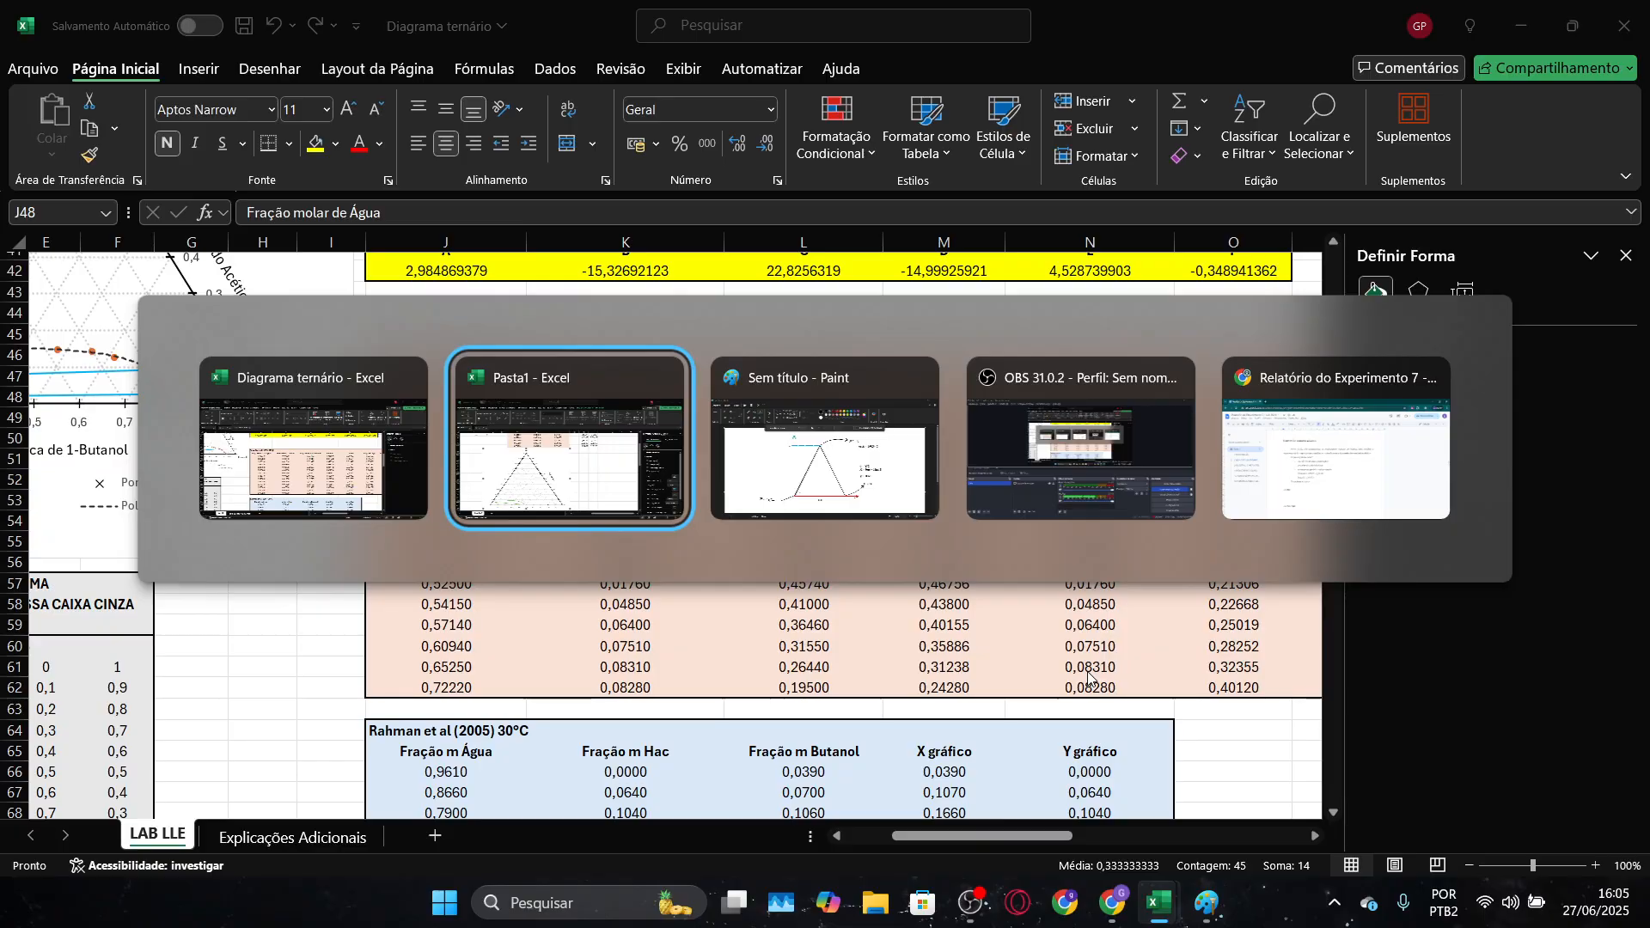
Show the "dados experimentais" series as points only, with no connecting line and automatic markers
scroll(357, 700, "down", 1)
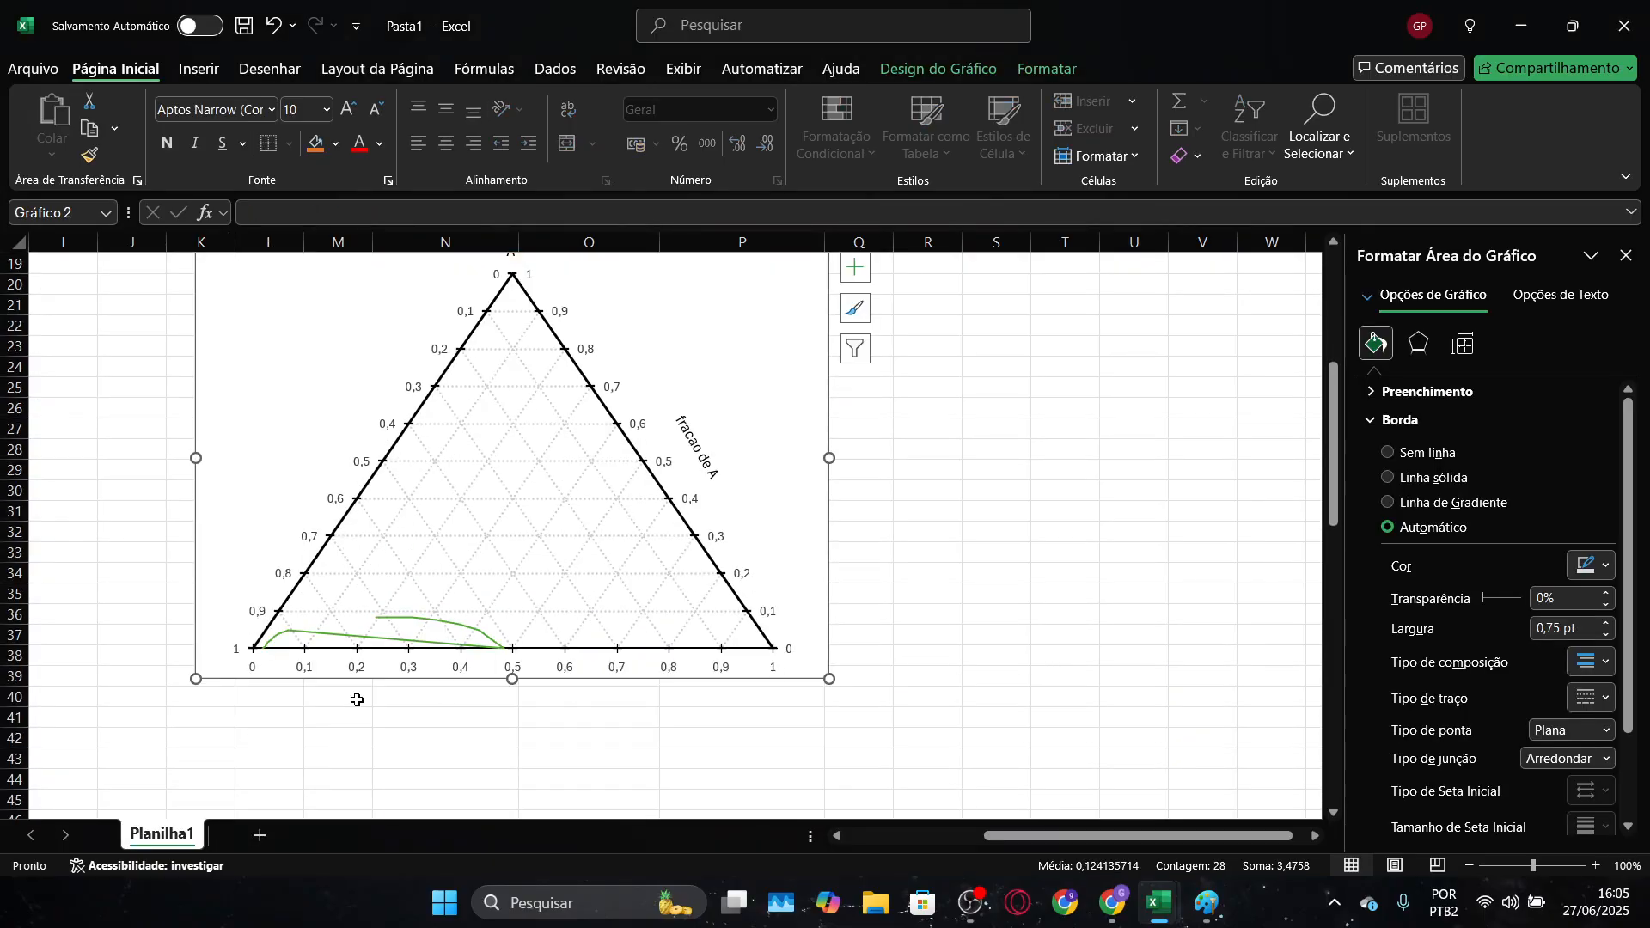
left_click(310, 637)
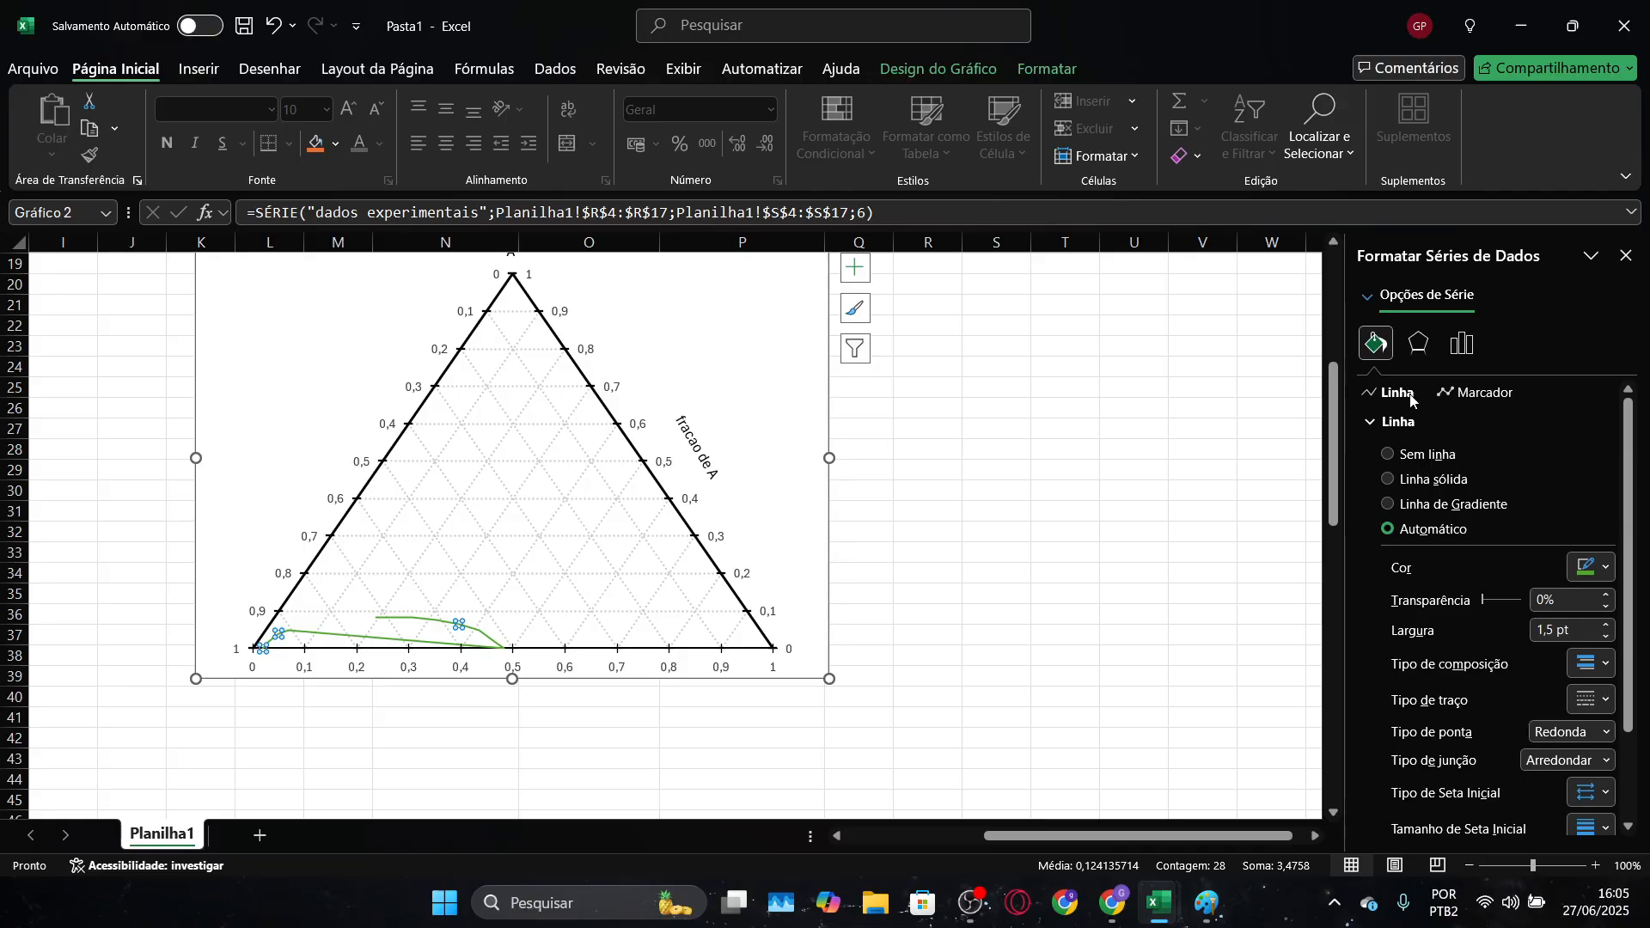
left_click(1422, 456)
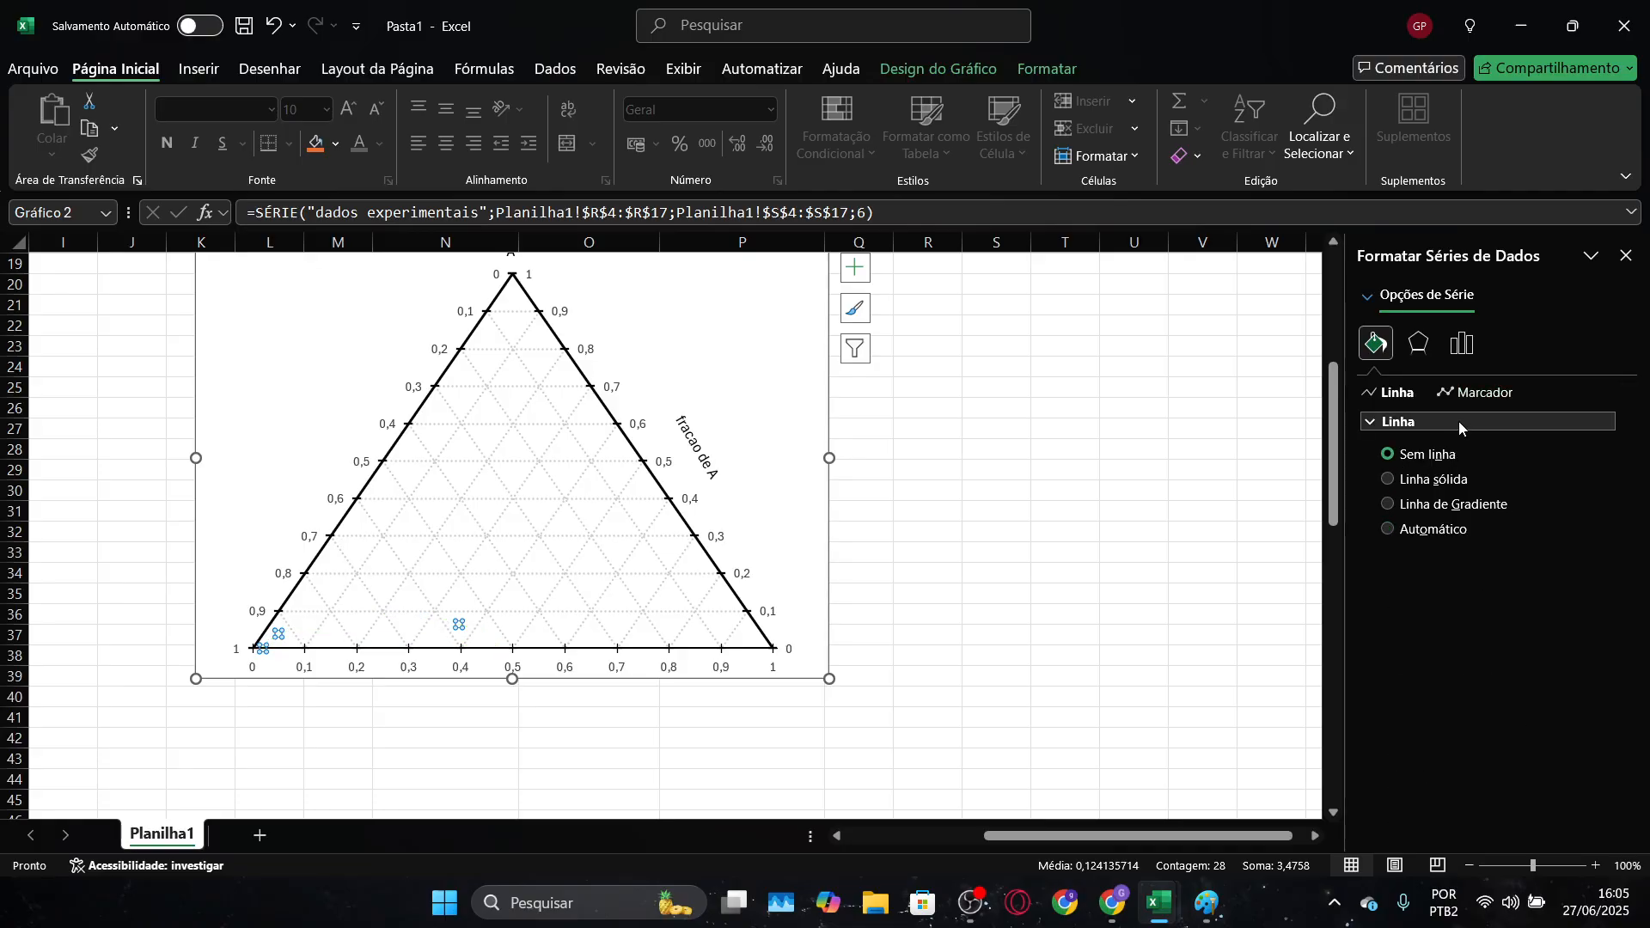
left_click(1495, 396)
left_click(1440, 423)
left_click(1430, 453)
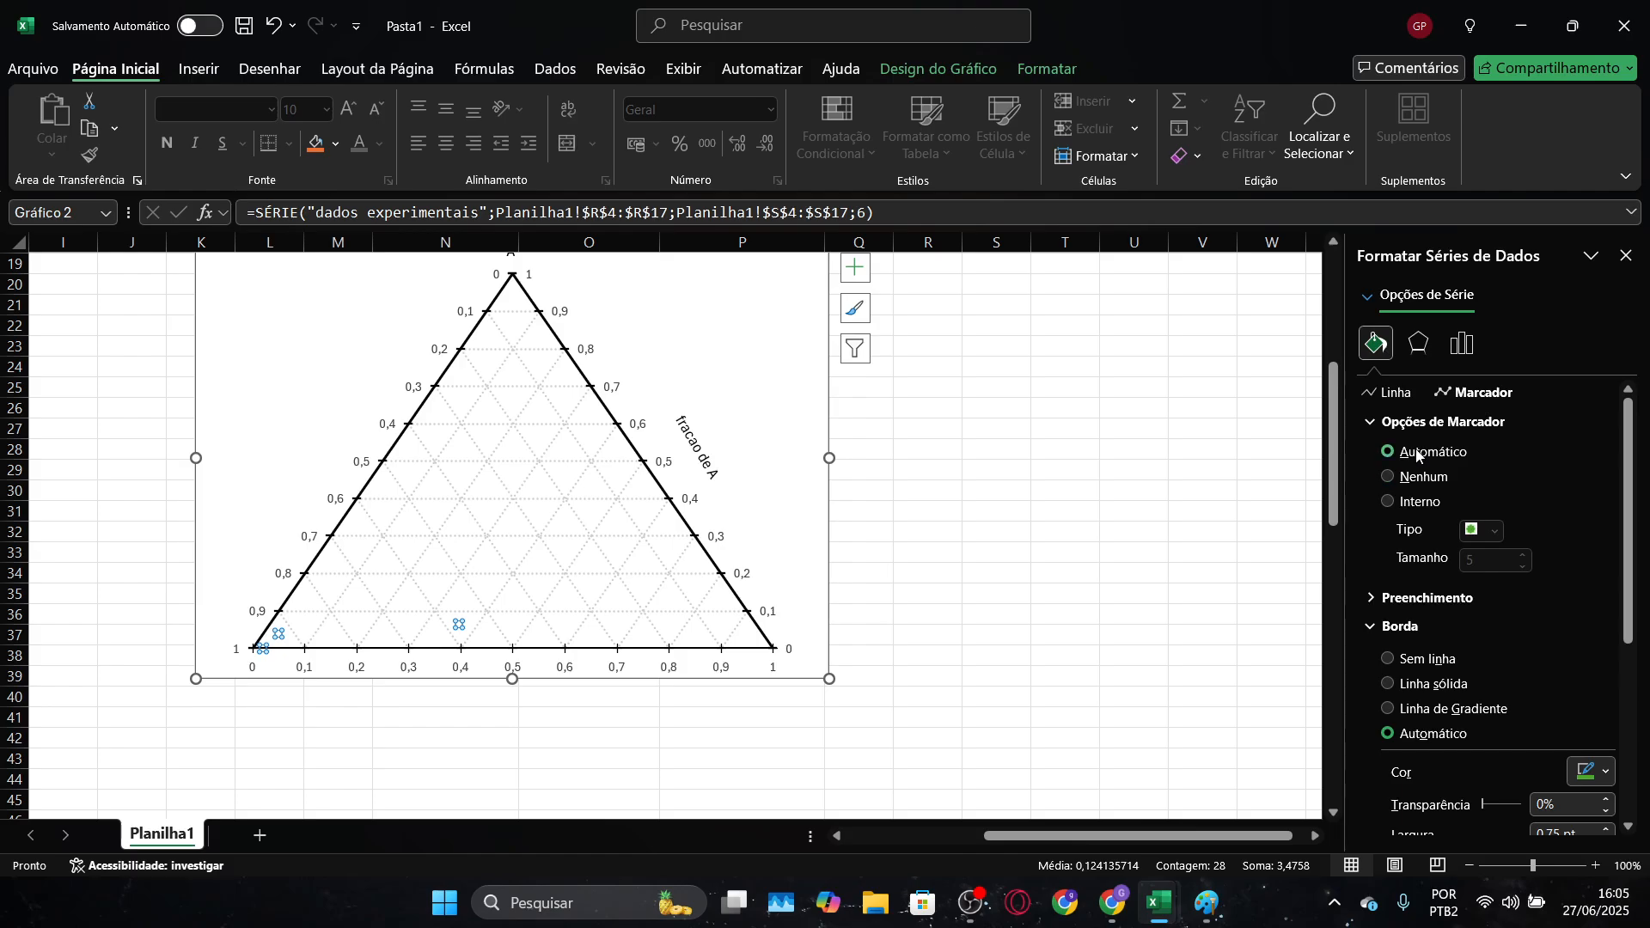
left_click(1118, 531)
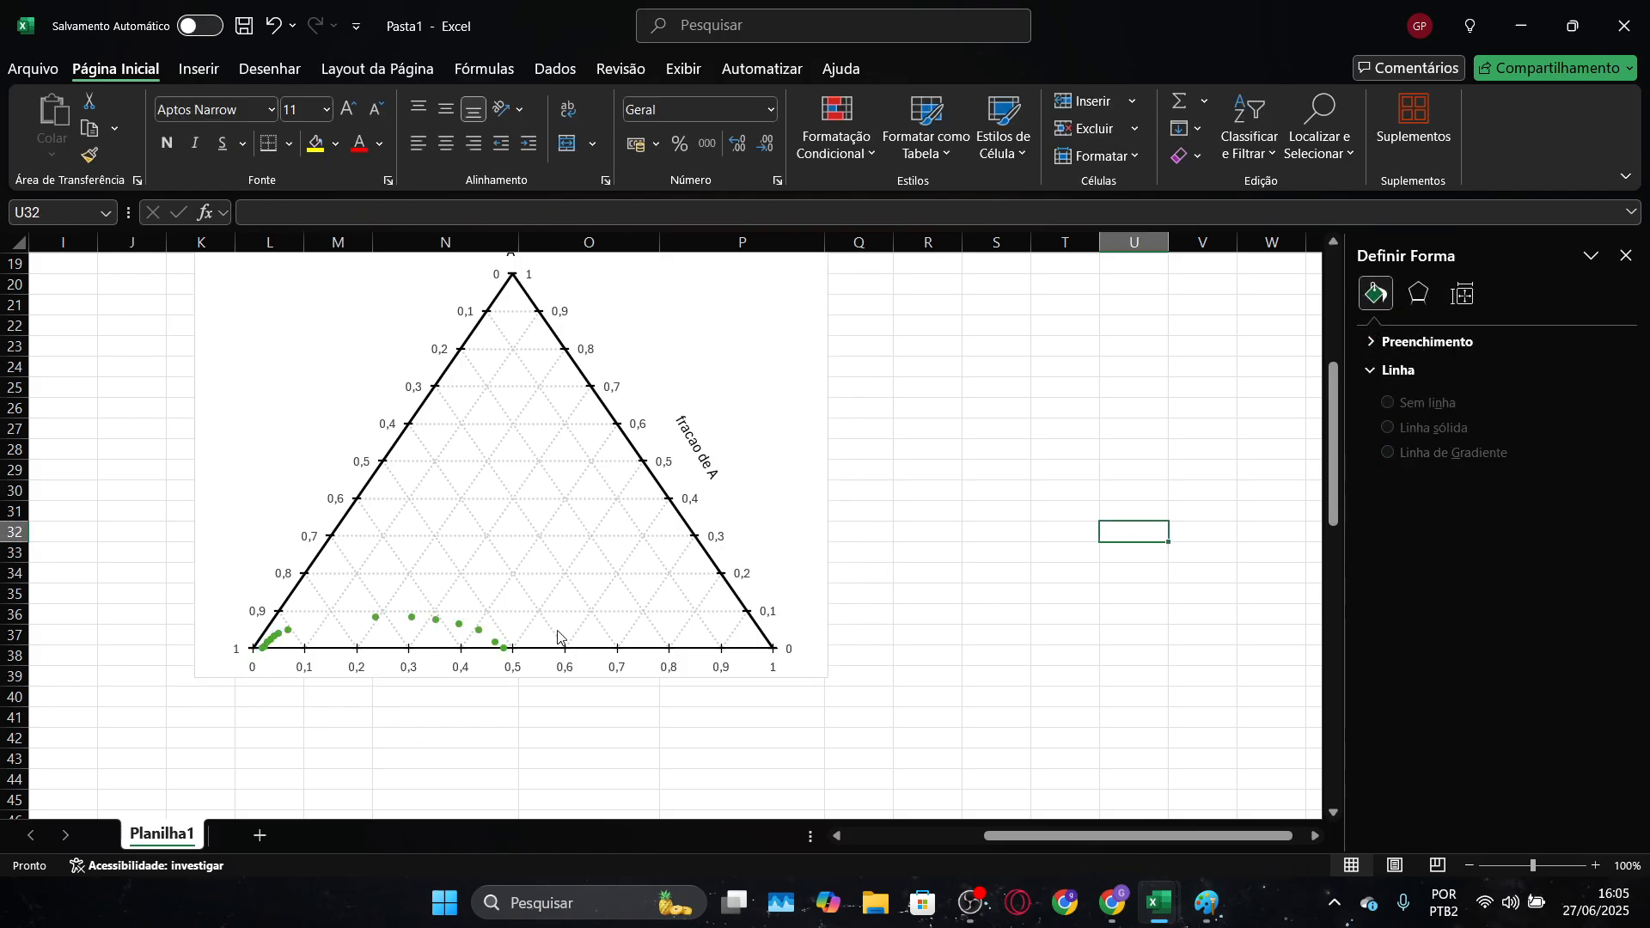
Copy the water, Hac and butanol mass fractions in O49:Q62 from the LAB LLE sheet of Diagrama ternário, and return to Pasta1
key("alt+Tab")
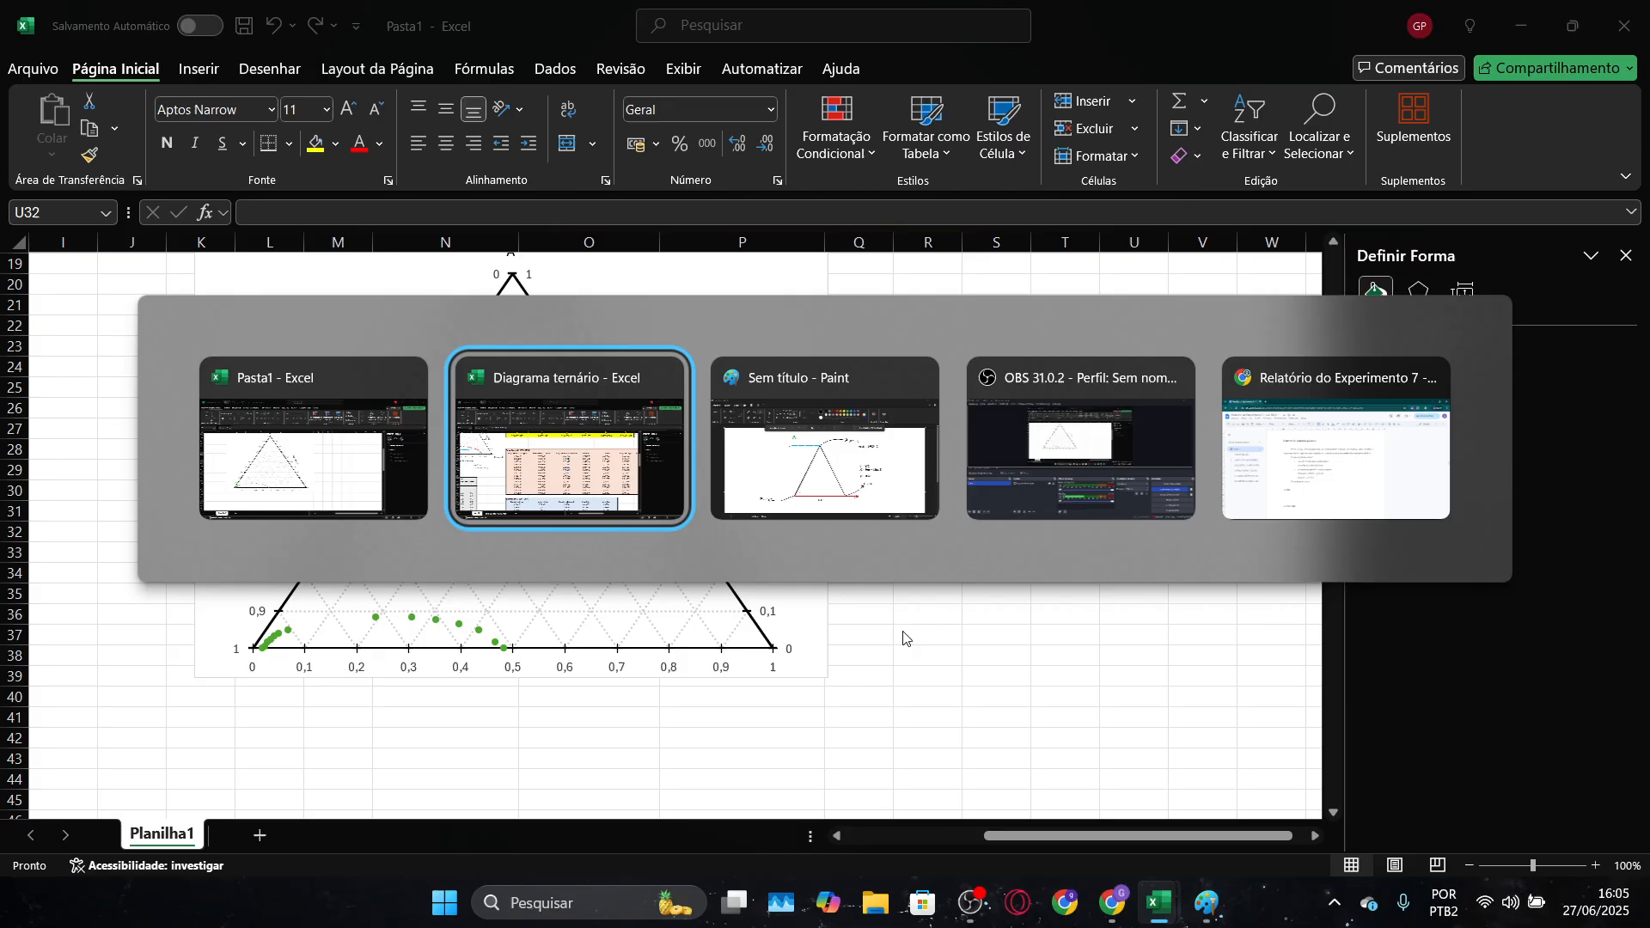
key("alt+Tab")
key("alt+Tab")
key("alt+Tab")
key("alt+Tab")
key("alt+Tab")
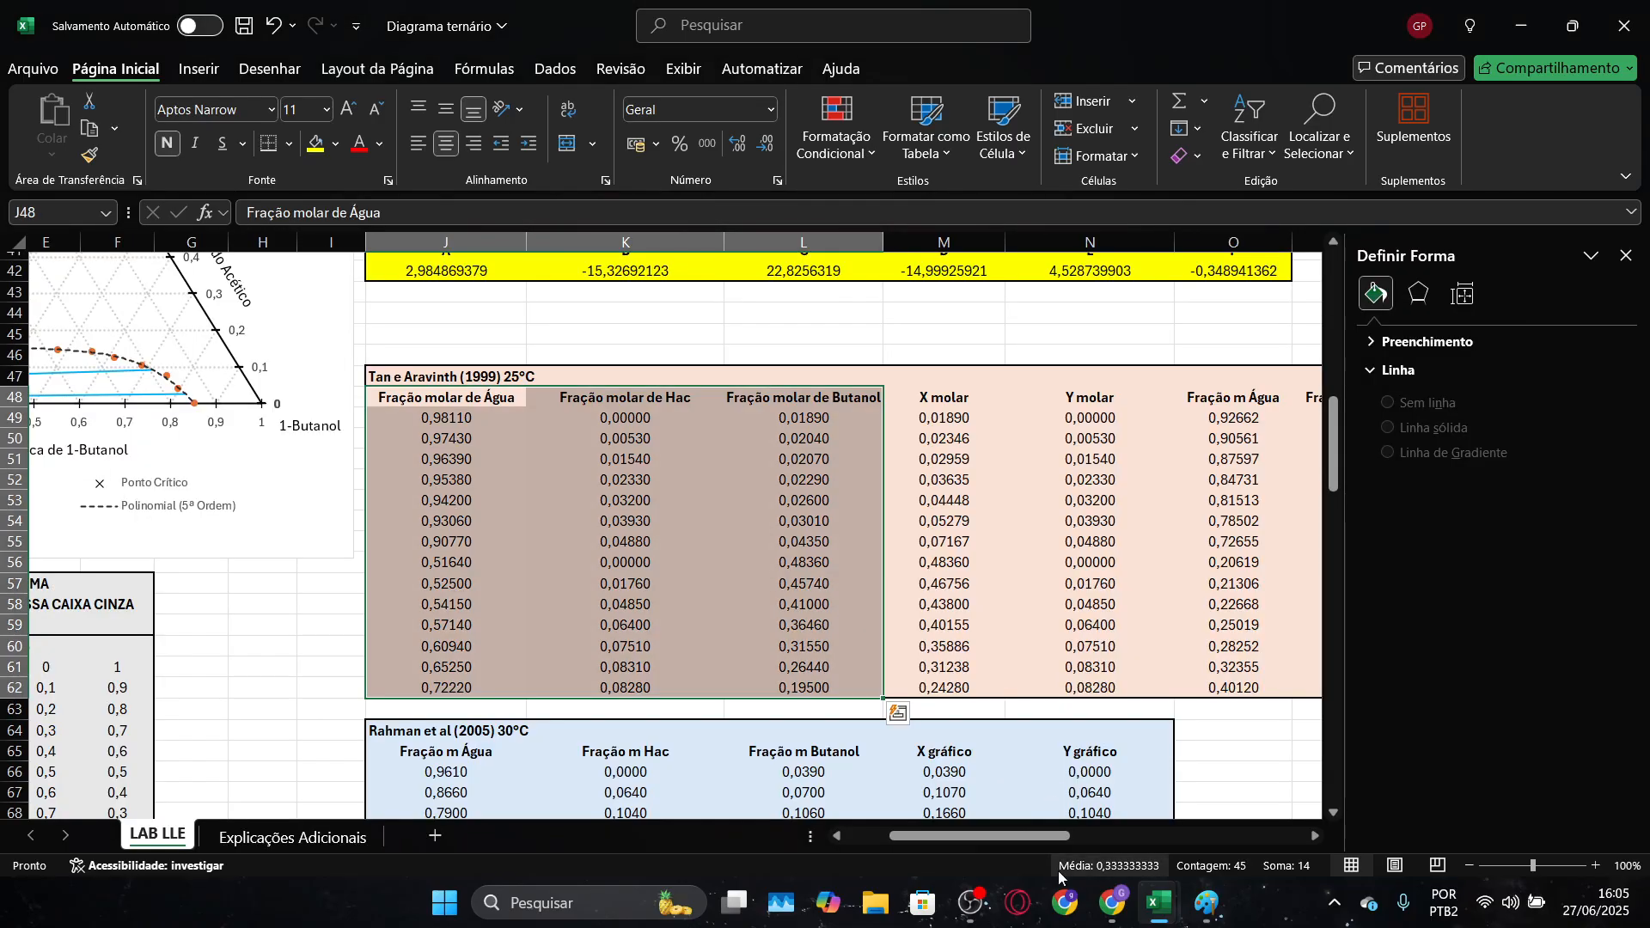
left_click_drag(1010, 839, 1125, 830)
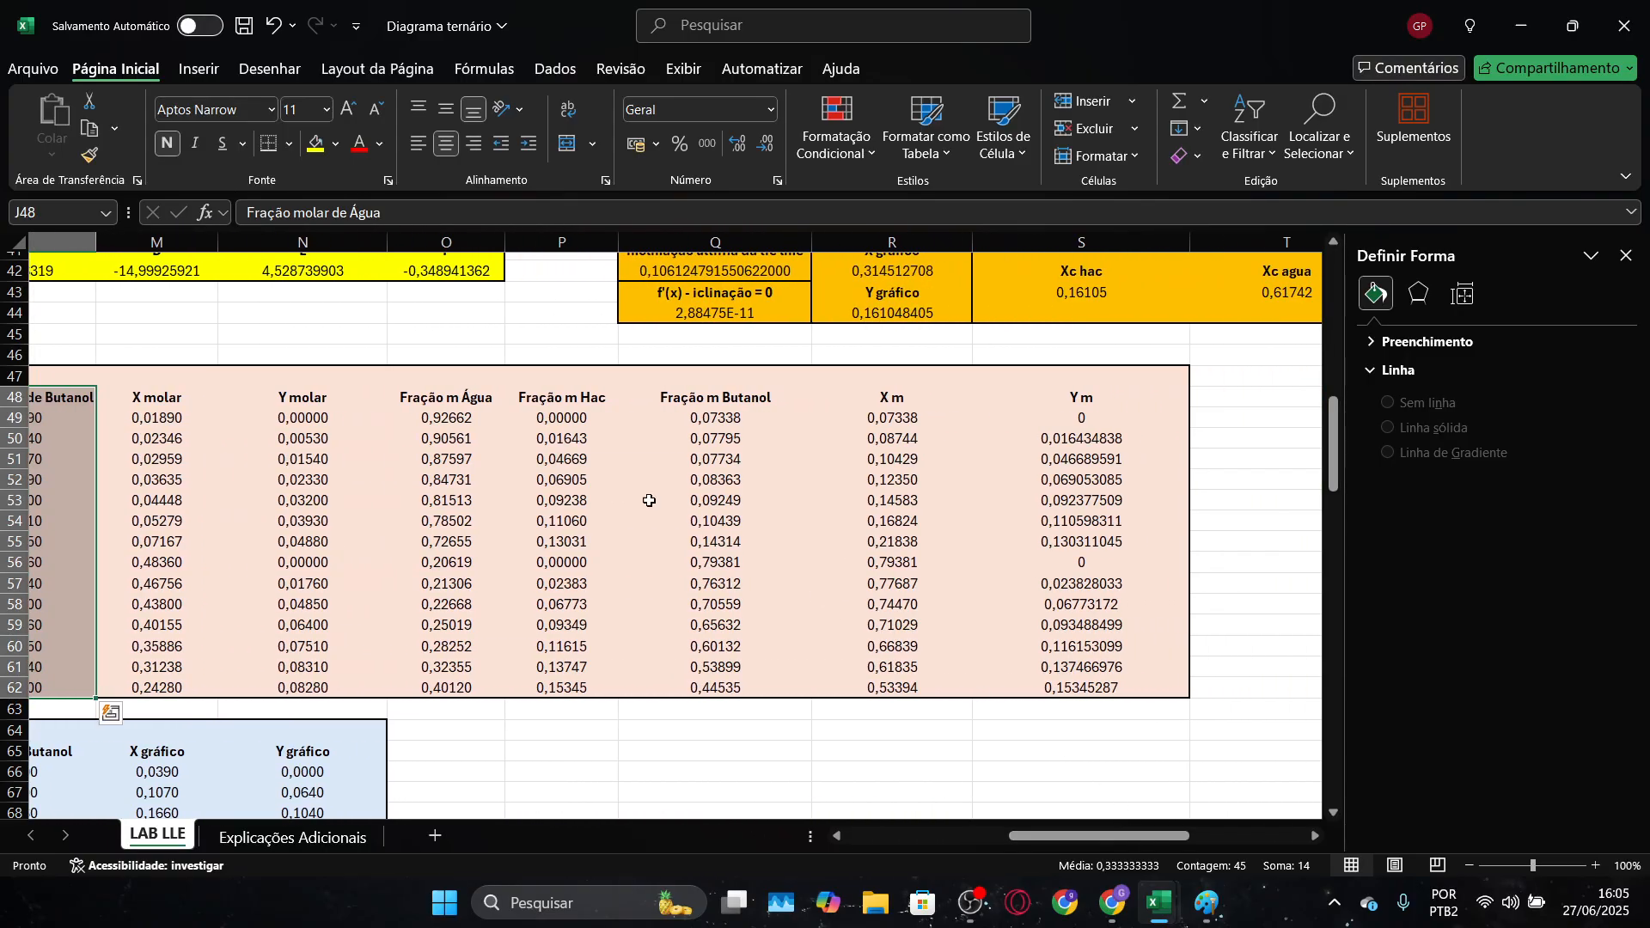
left_click_drag(455, 409, 741, 682)
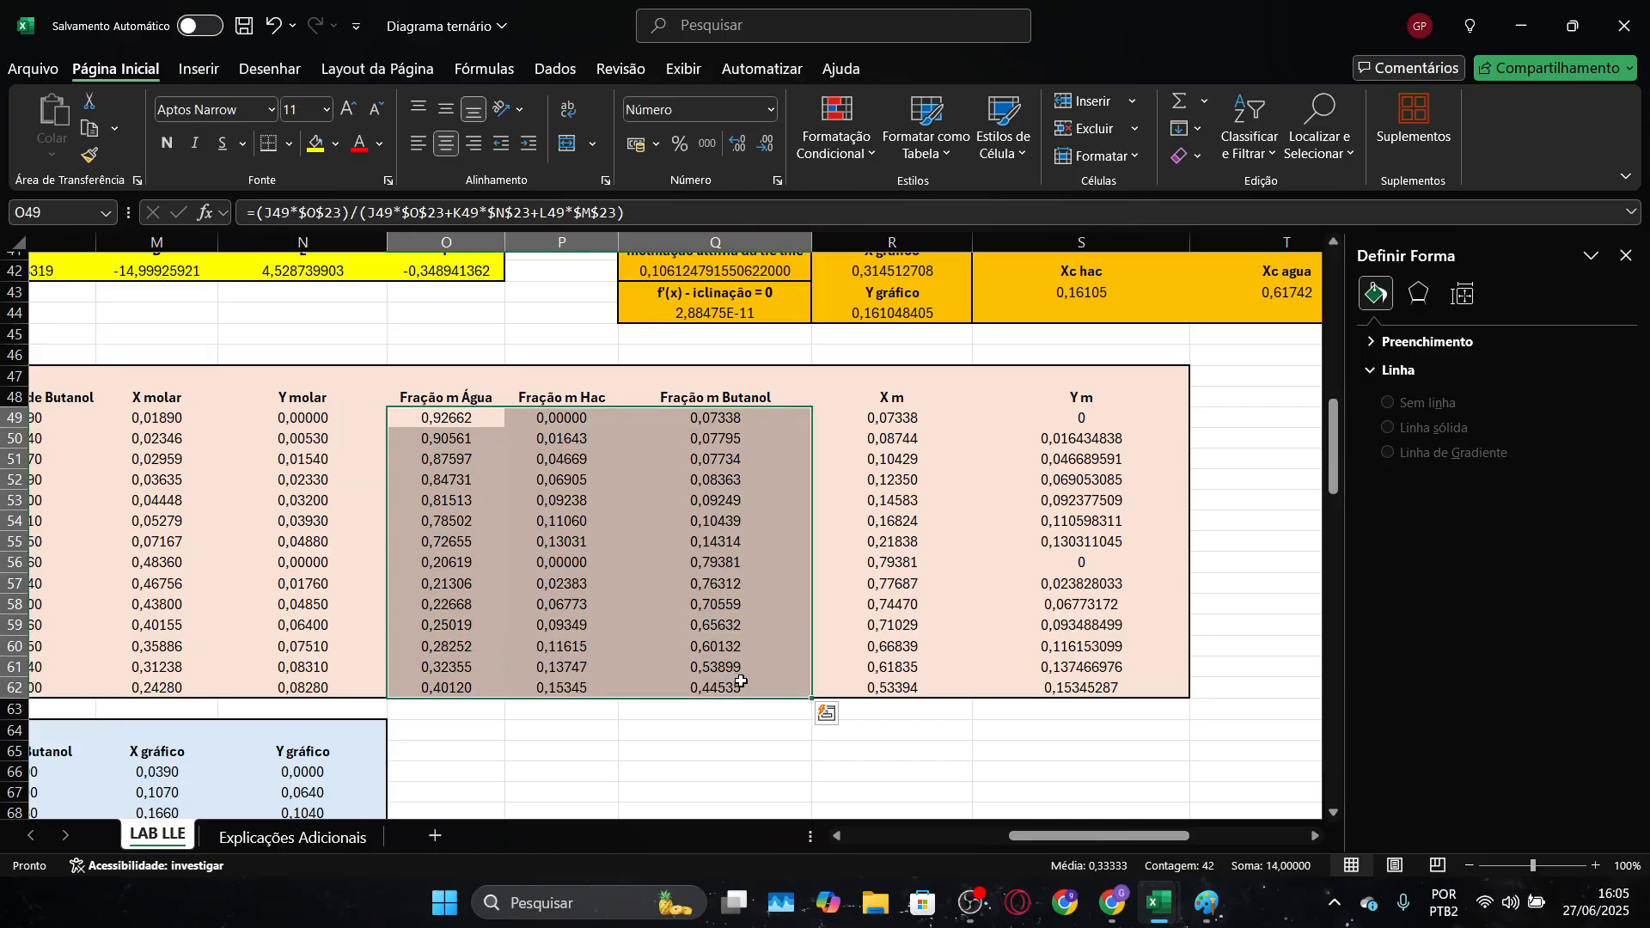
key("ctrl+c")
key("alt+Tab")
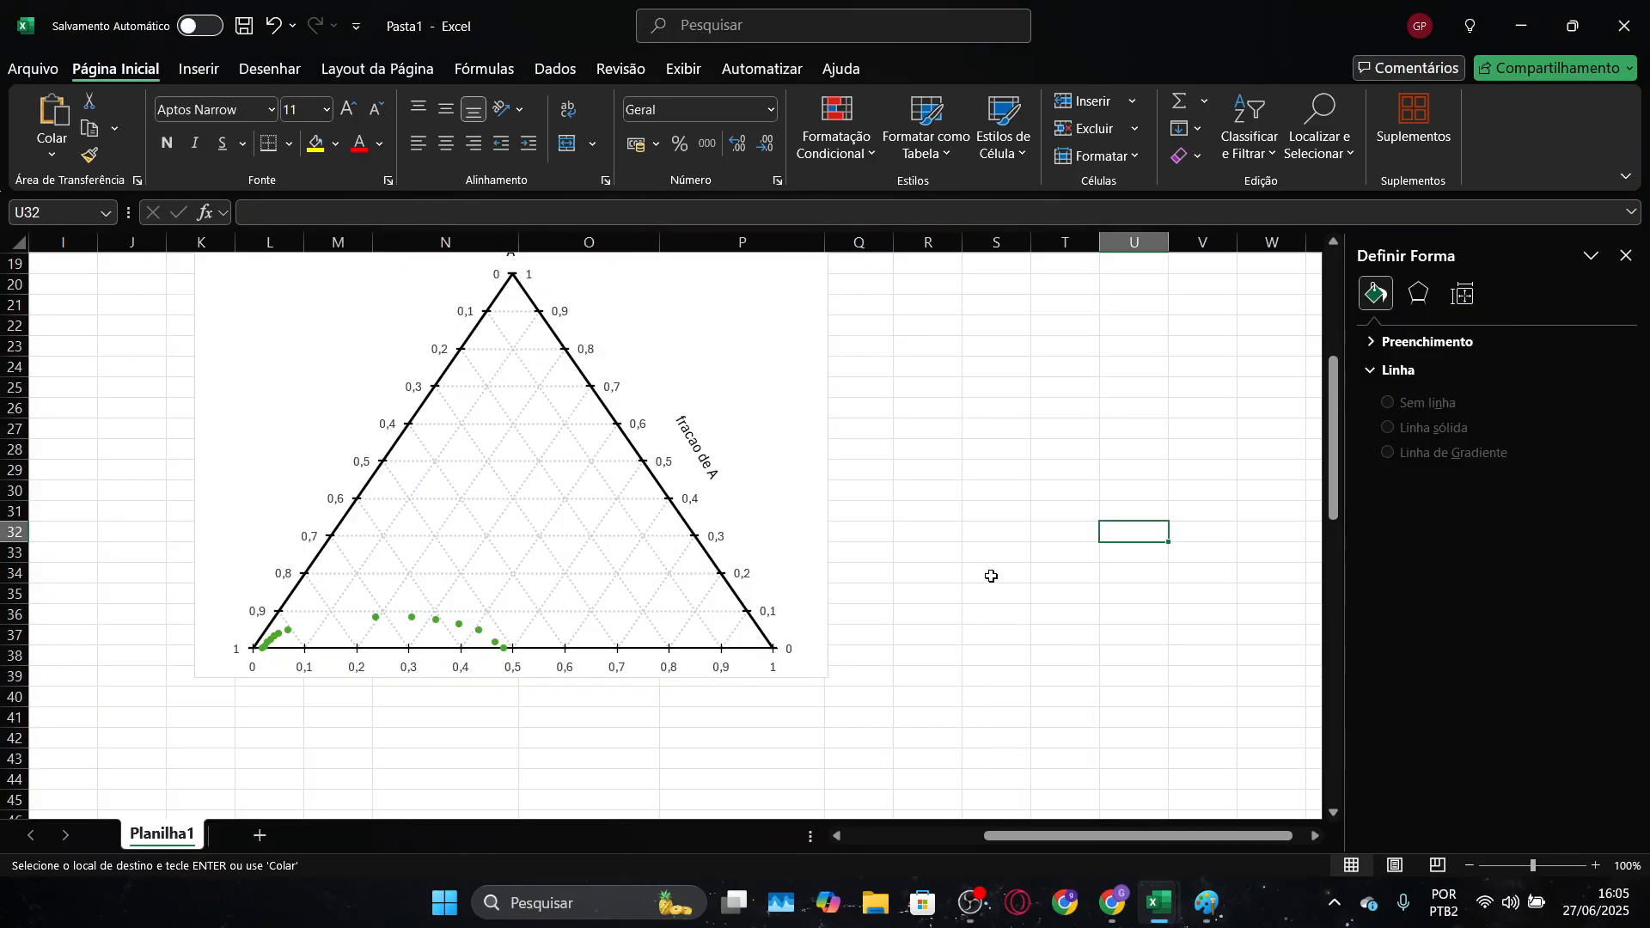
scroll(988, 575, "up", 6)
left_click_drag(404, 305, 747, 592)
key("ctrl+v")
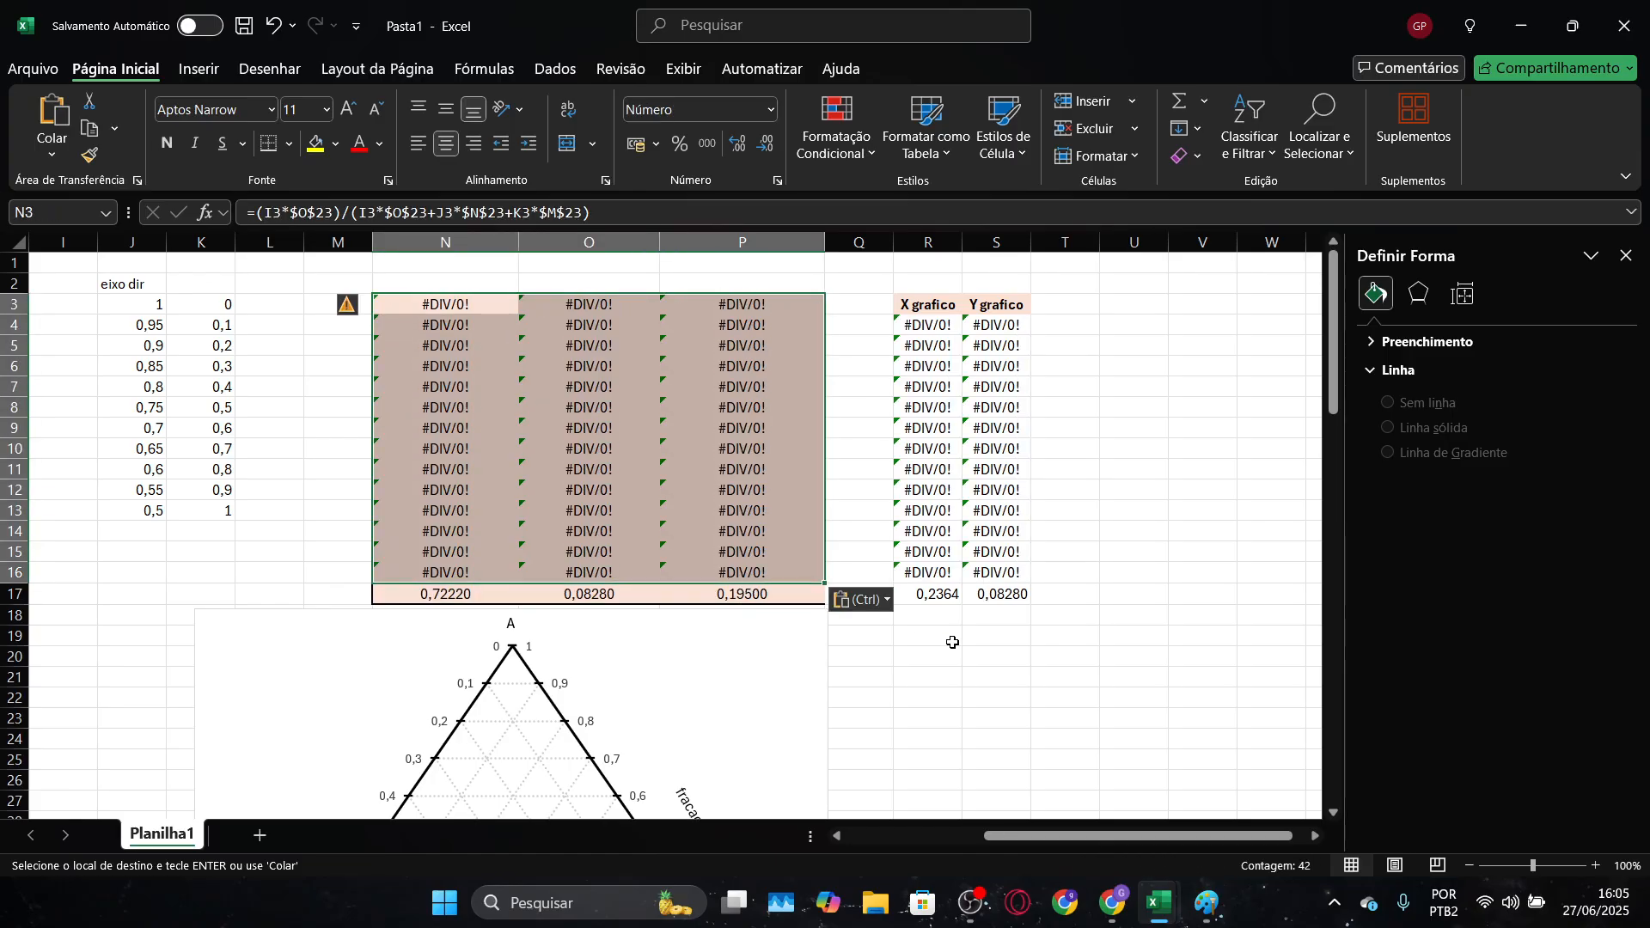
left_click(870, 605)
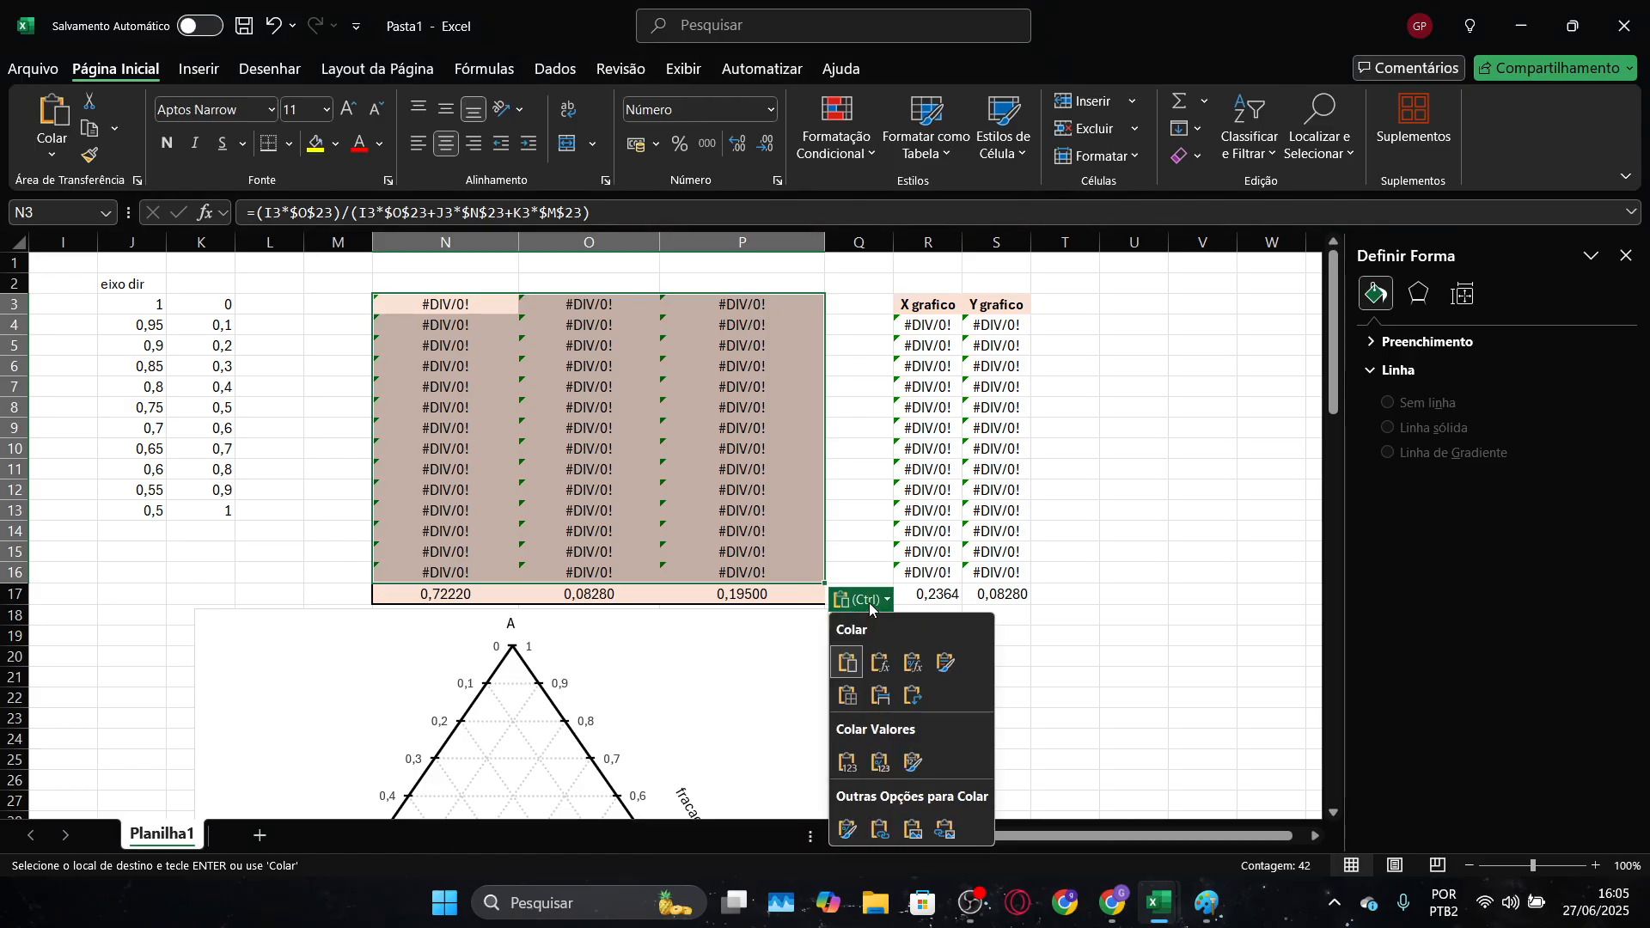
left_click(869, 603)
key("ctrl+z")
left_click(451, 310)
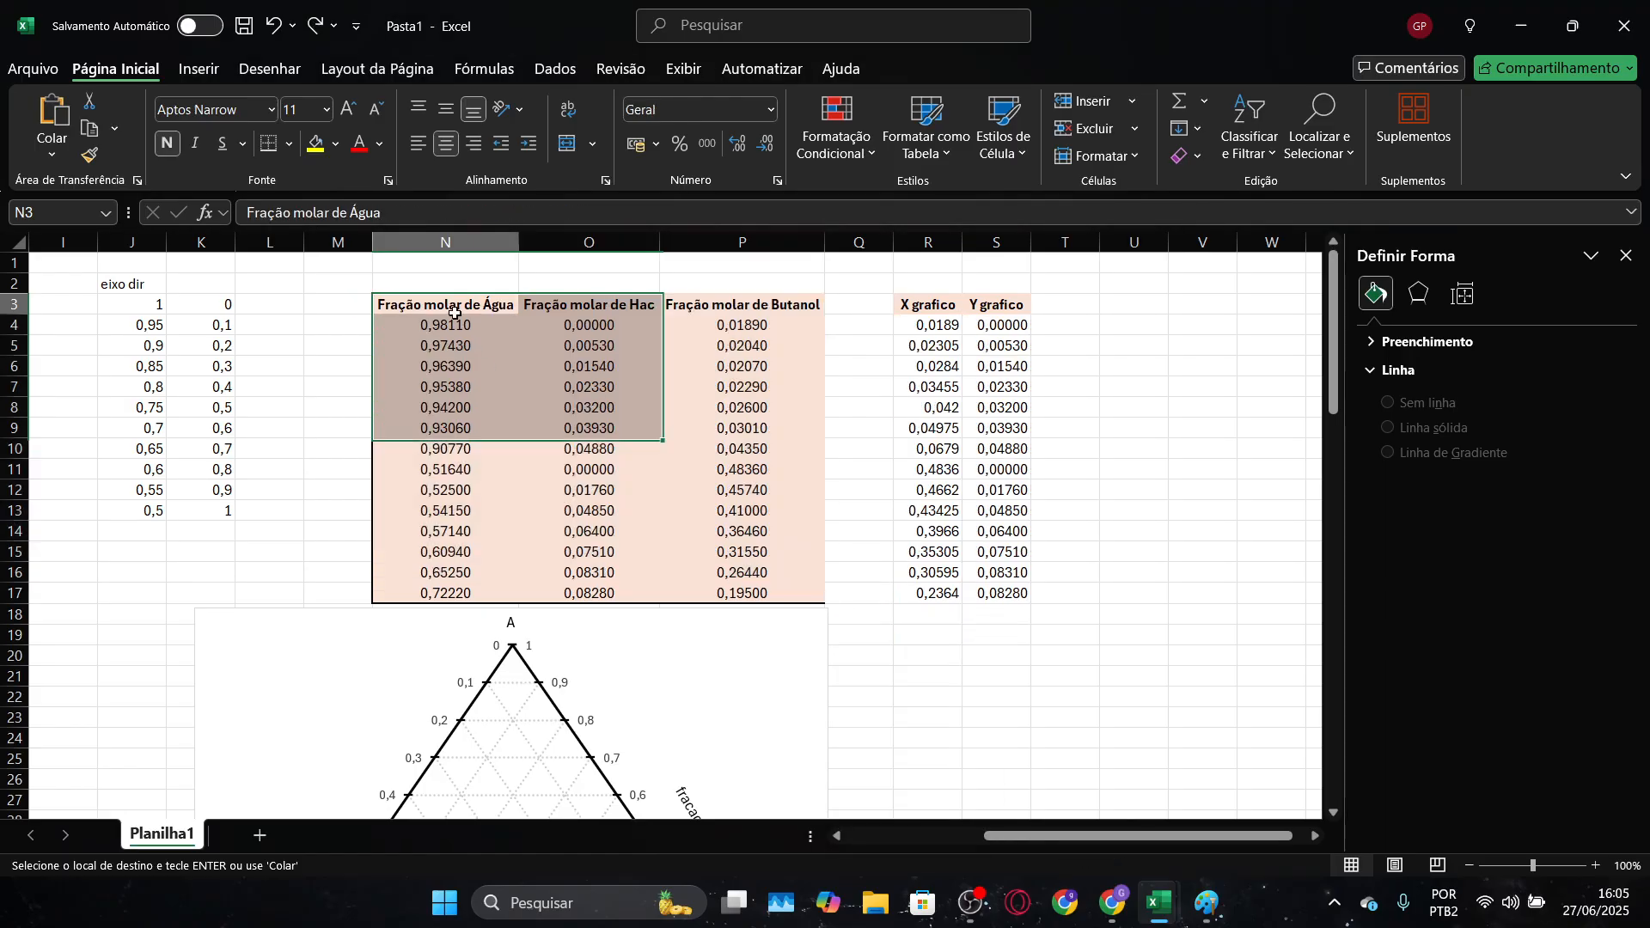
key("ctrl+v")
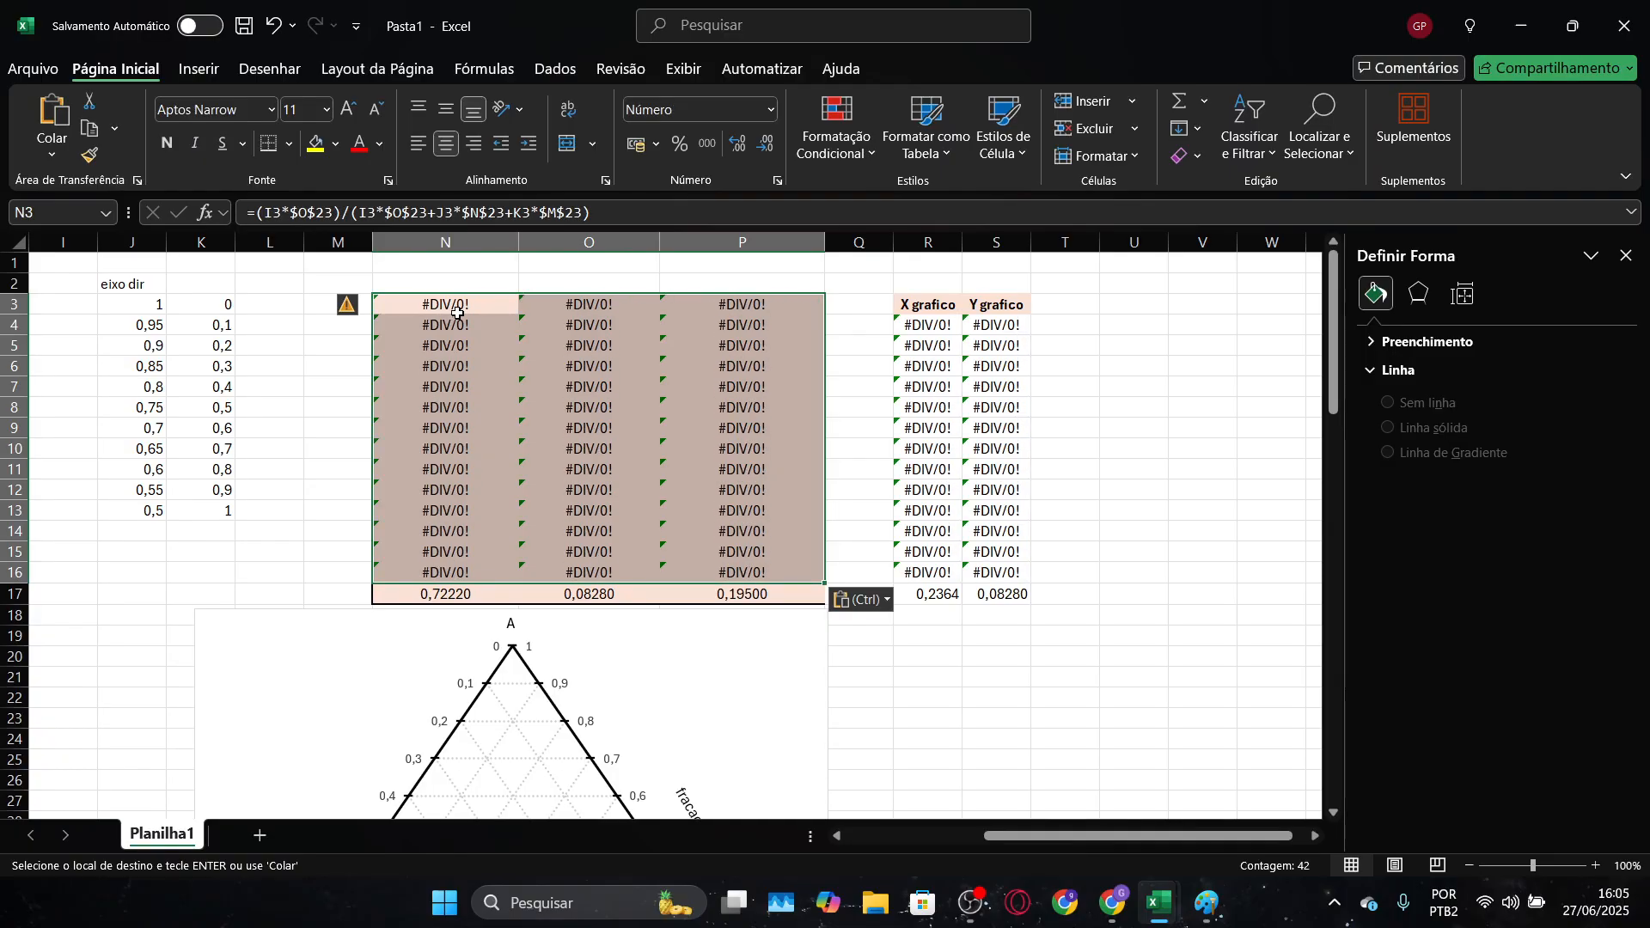
key("ctrl+z")
Paste the copied mass fractions as values only into the Pasta1 data table, starting at cell N4
key("alt+Tab")
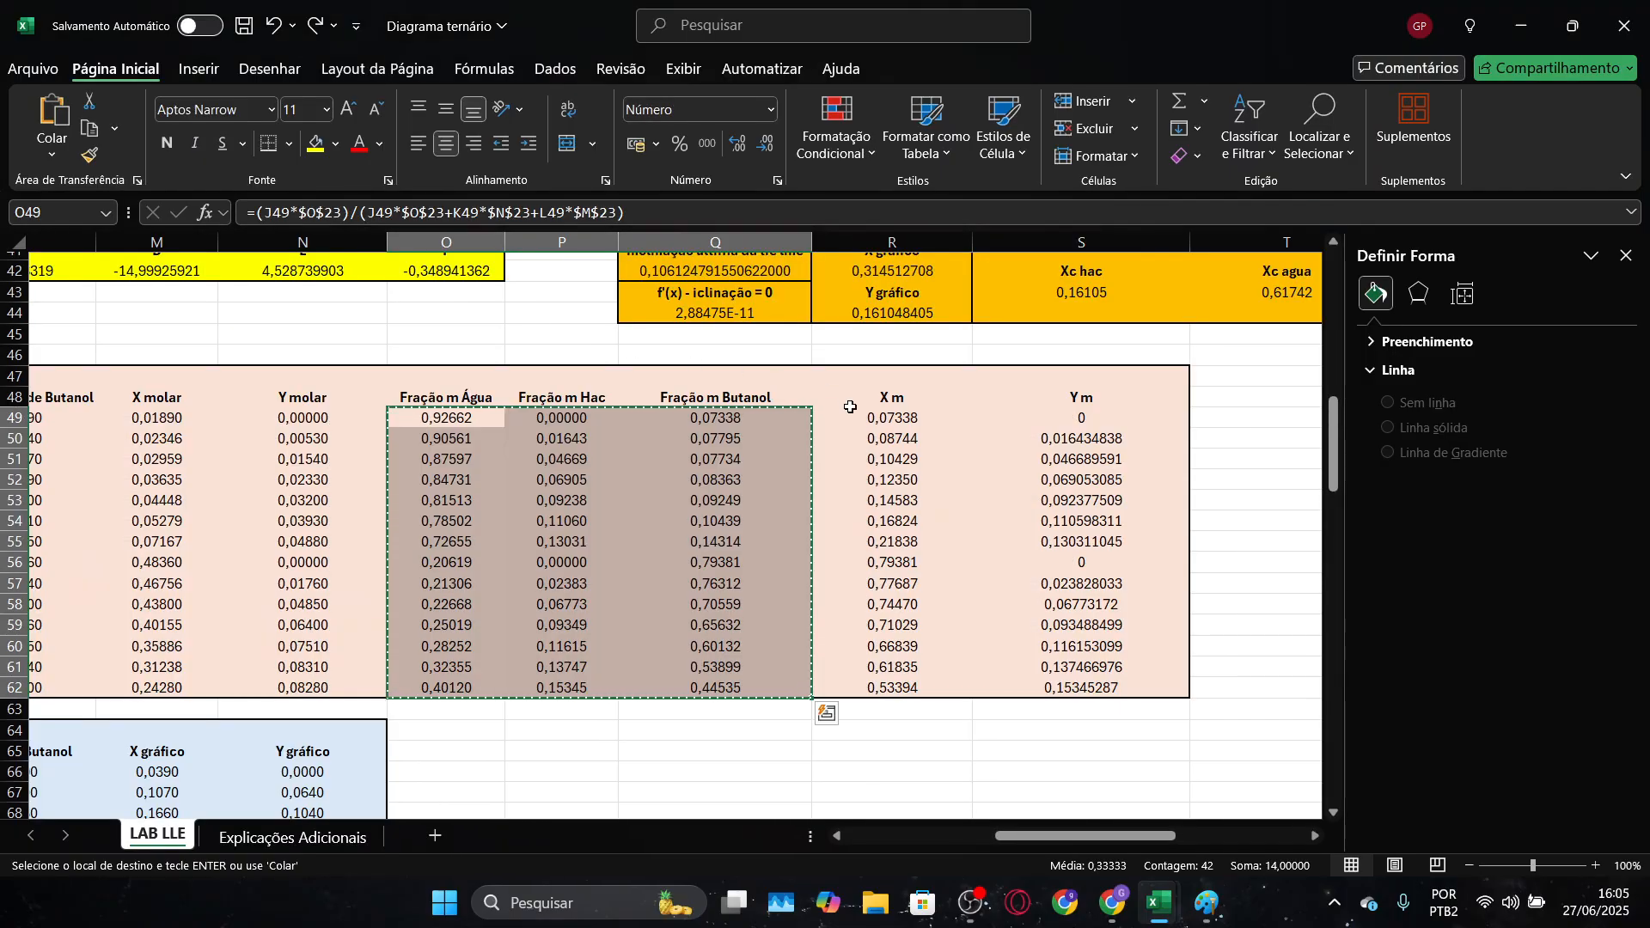
key("alt+Tab")
left_click(438, 320)
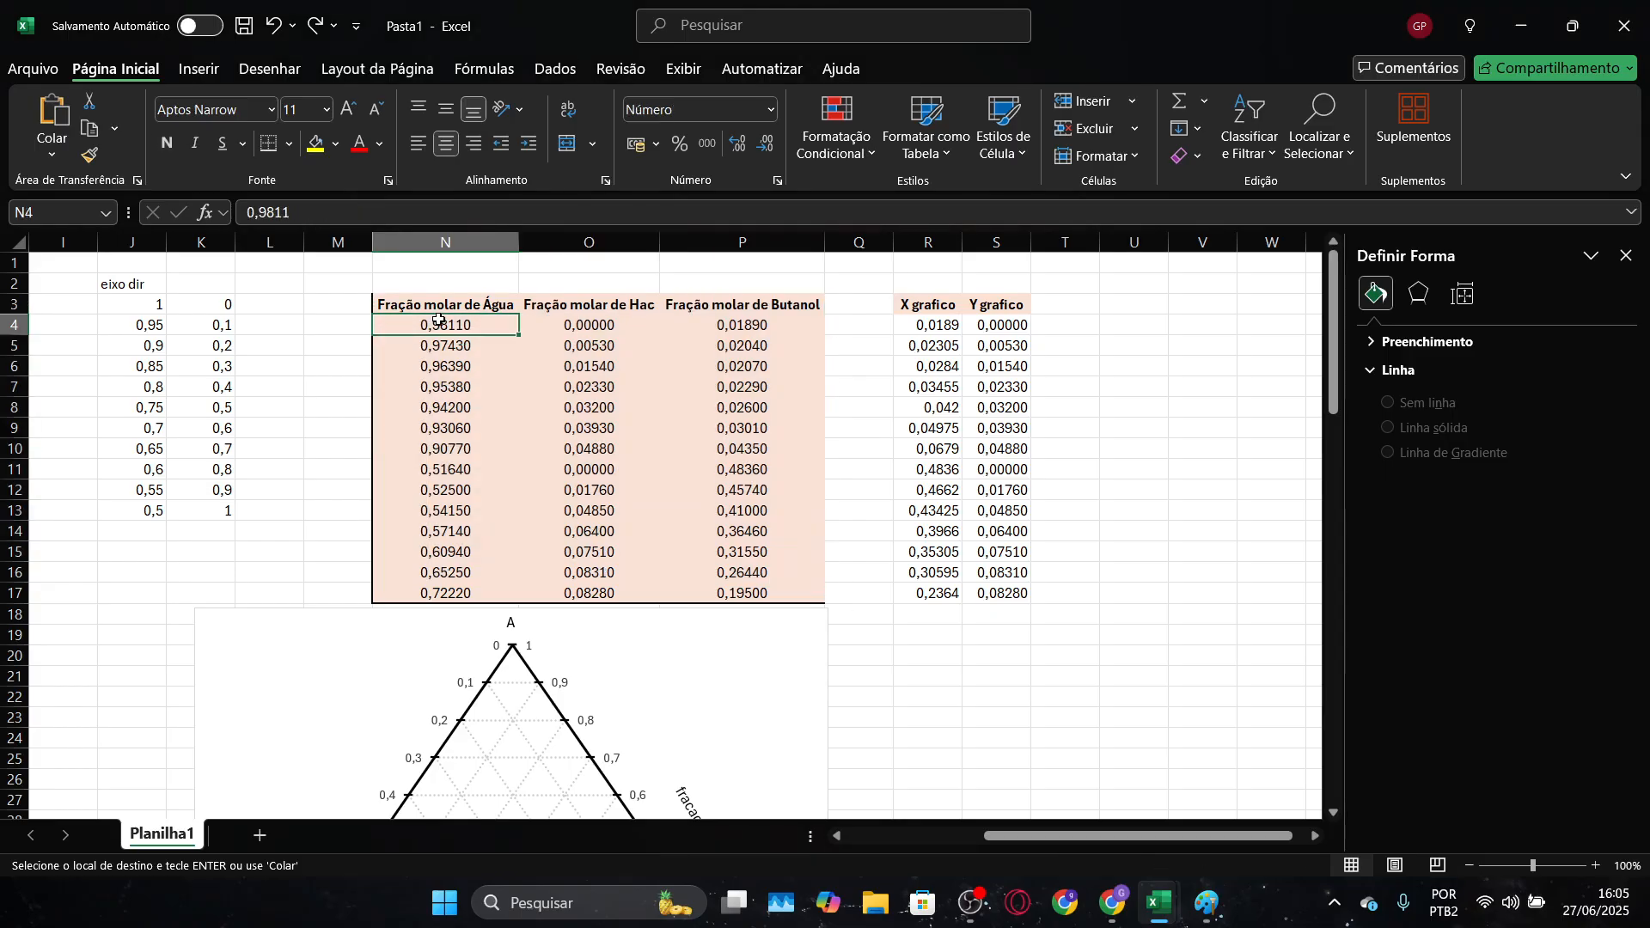
key("ctrl+v")
left_click(883, 638)
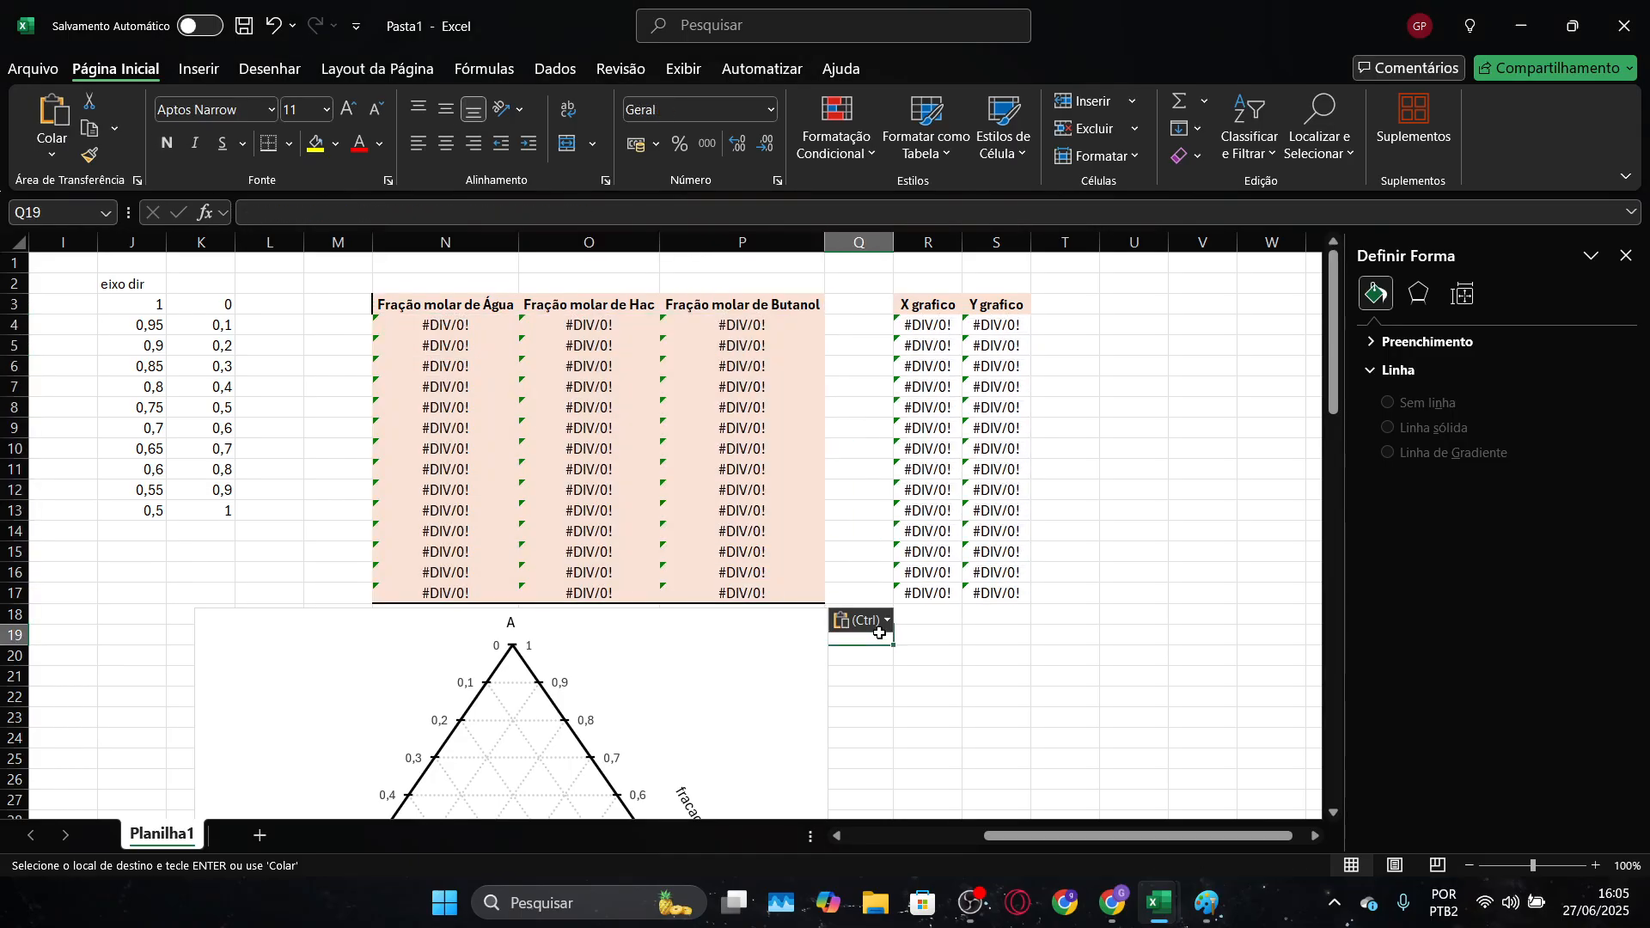
left_click(881, 626)
left_click(864, 786)
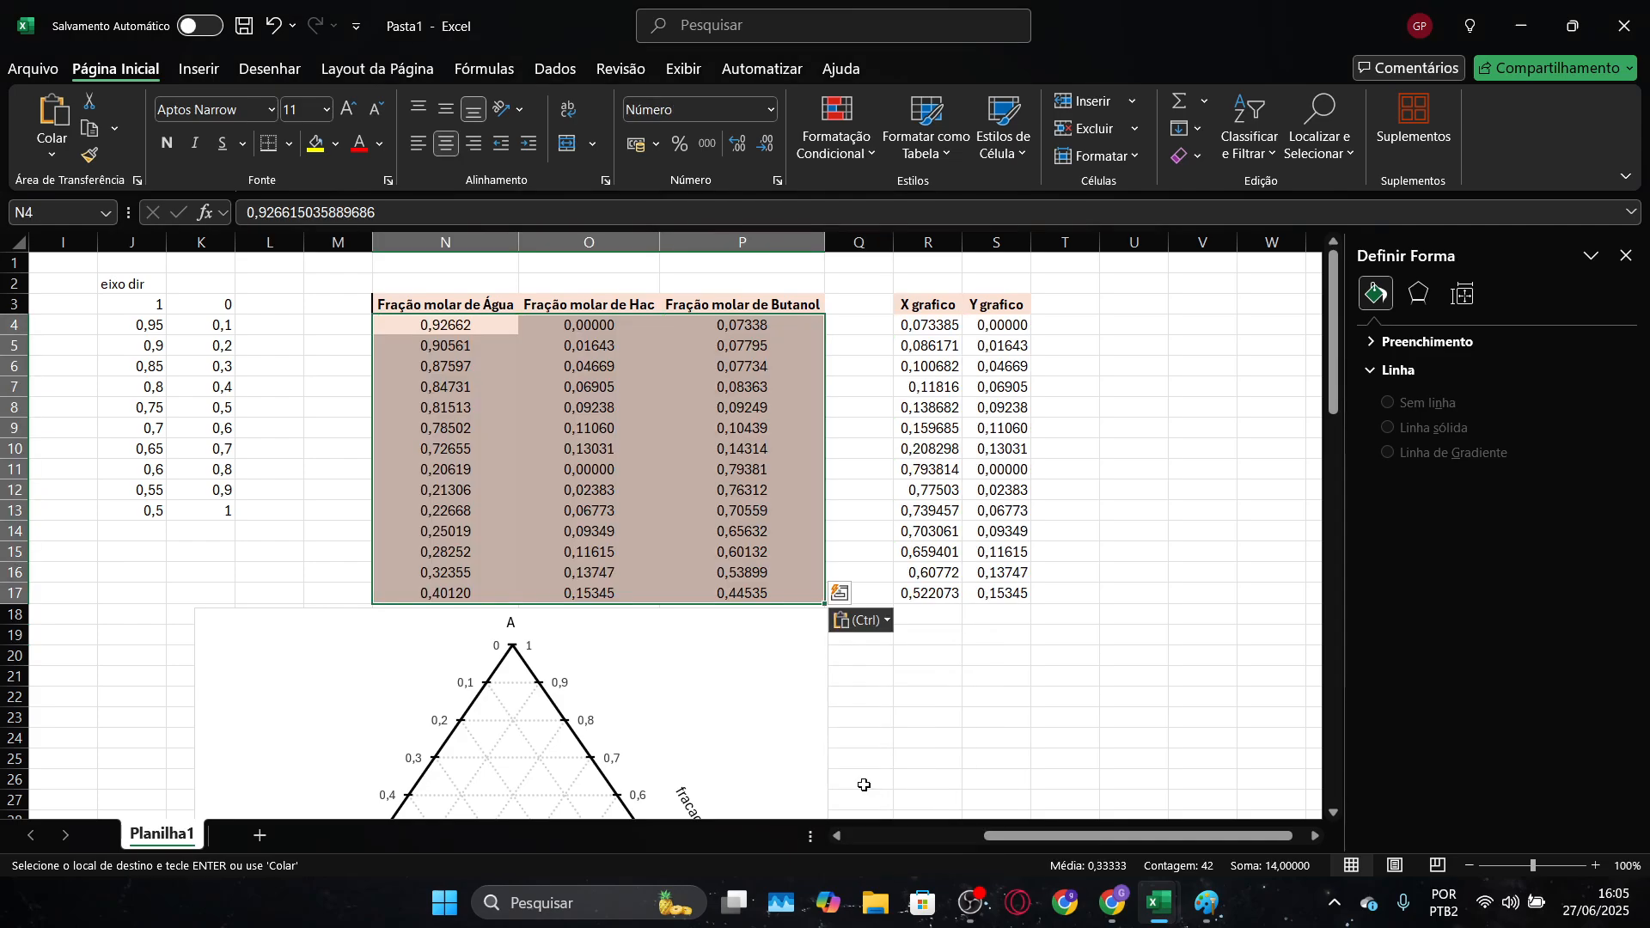
left_click(1085, 676)
scroll(939, 663, "down", 6)
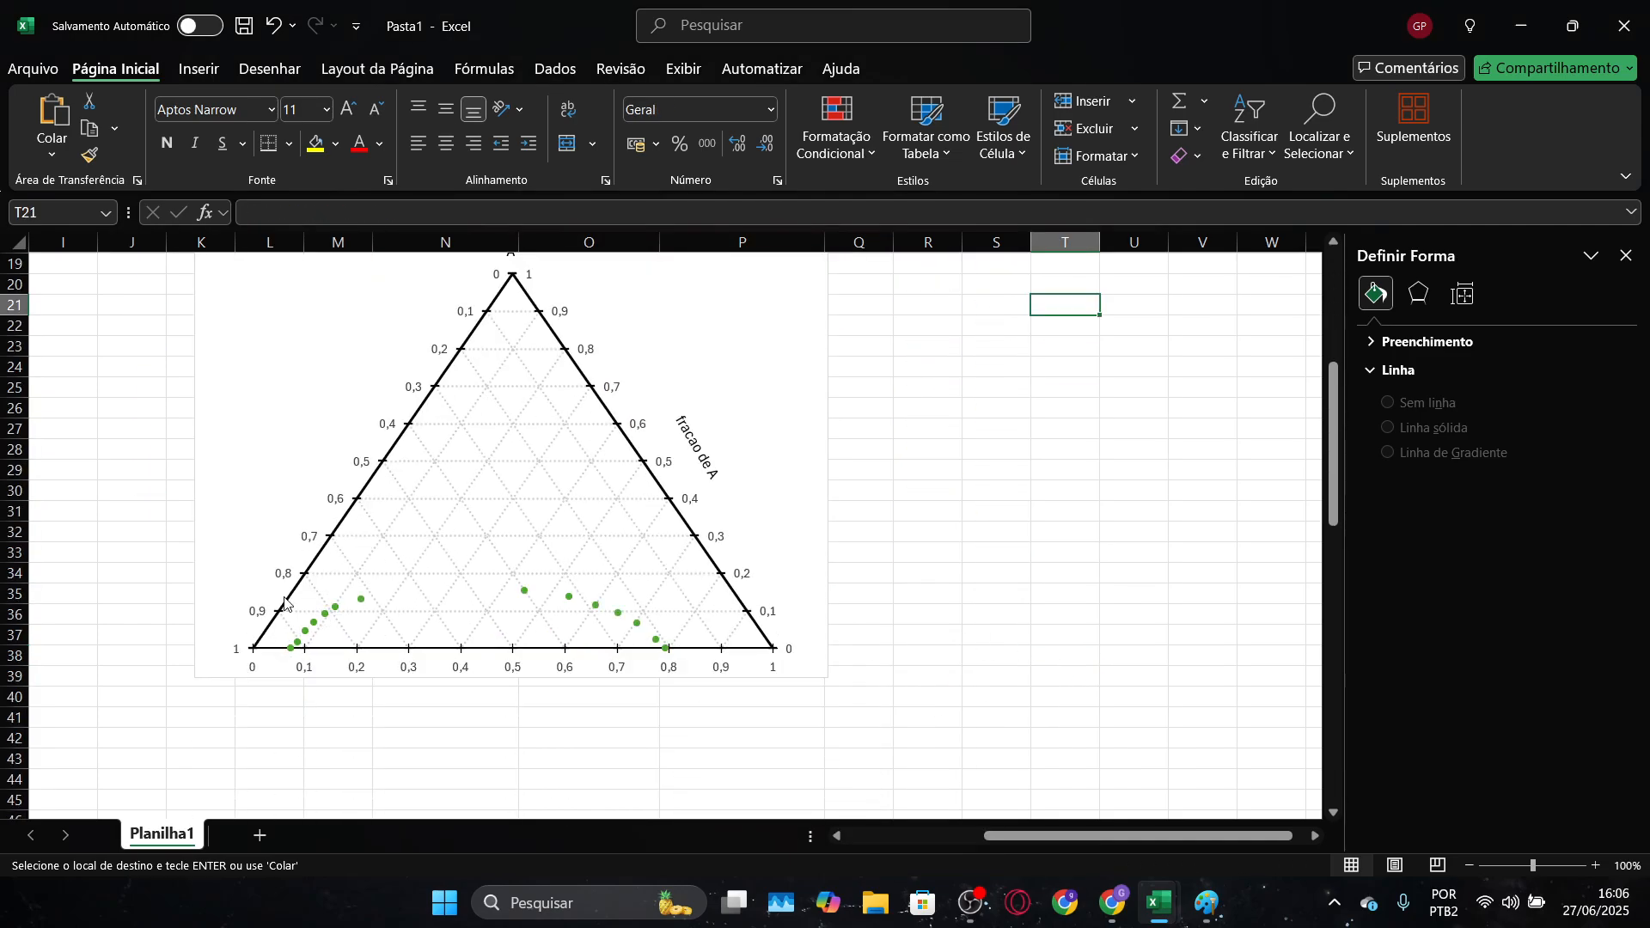
Enable the "Tan e Aravinth (1999)" series in the reference ternary chart on the LAB LLE sheet of Diagrama ternário
key("alt+Tab")
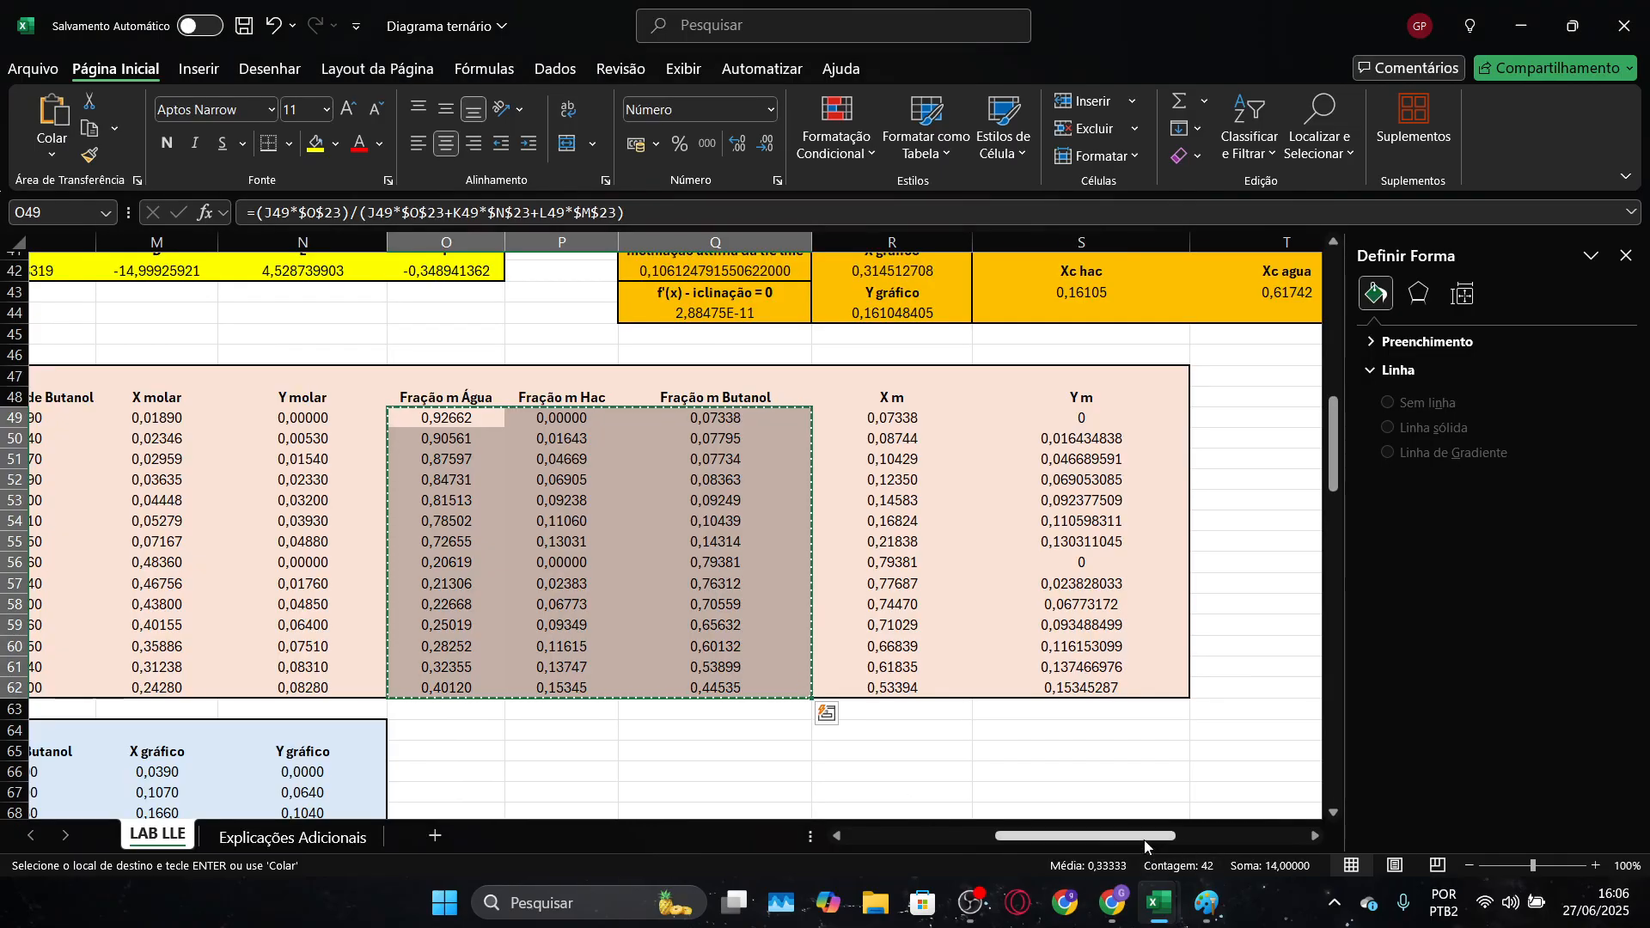
left_click_drag(1144, 841, 997, 841)
scroll(567, 534, "up", 2)
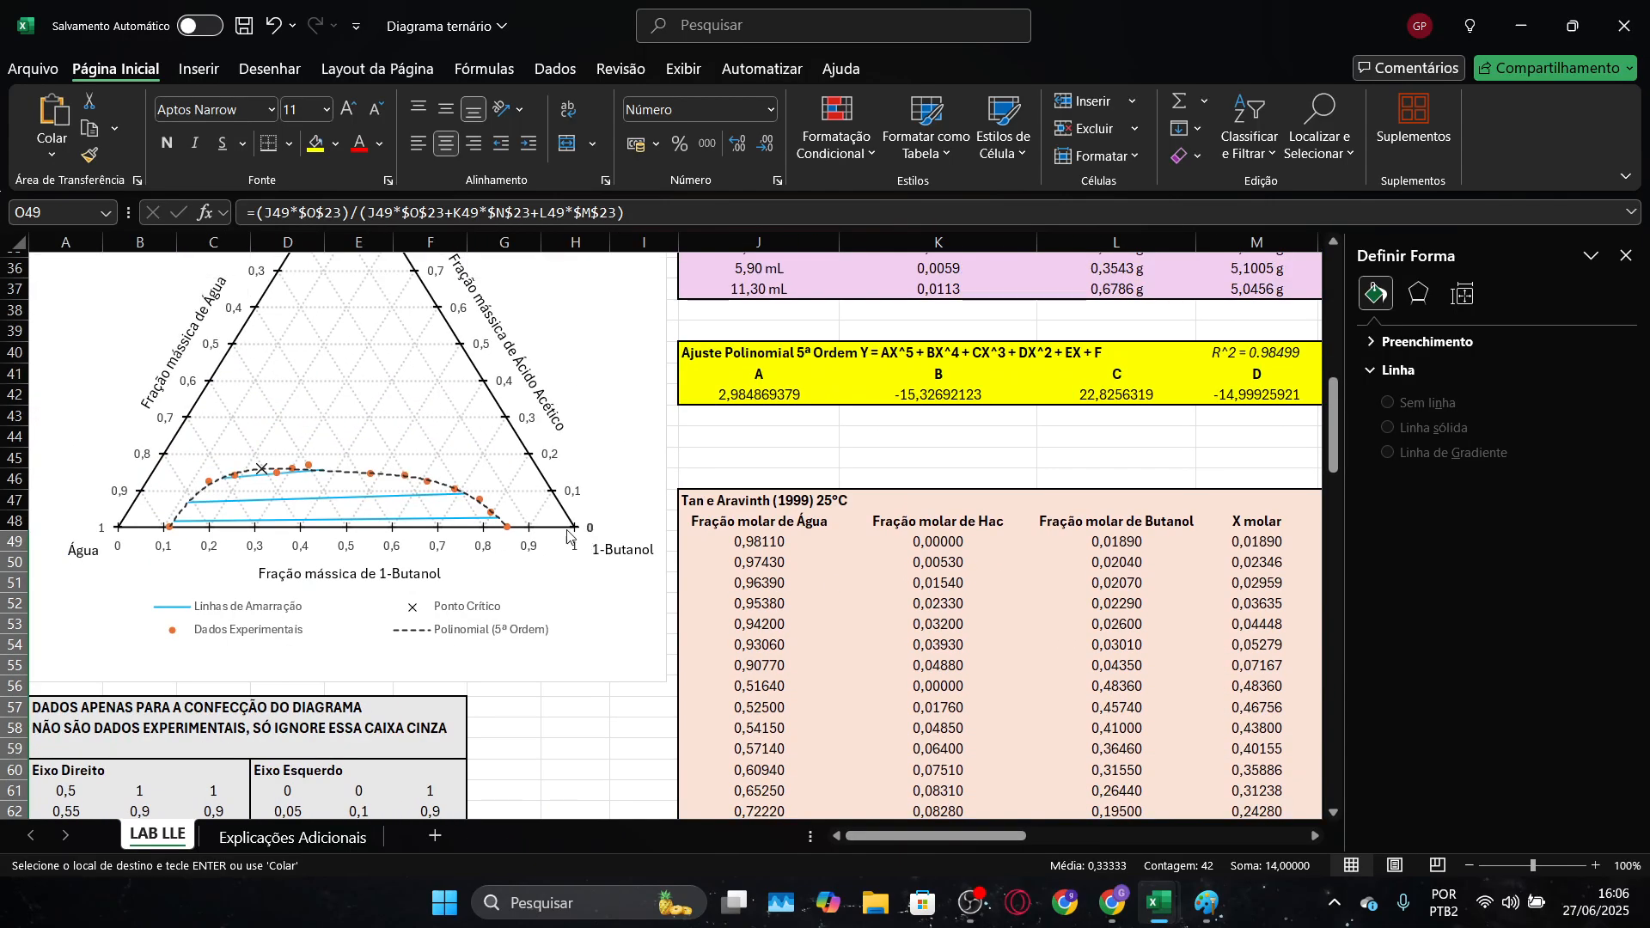
right_click(567, 534)
left_click(658, 537)
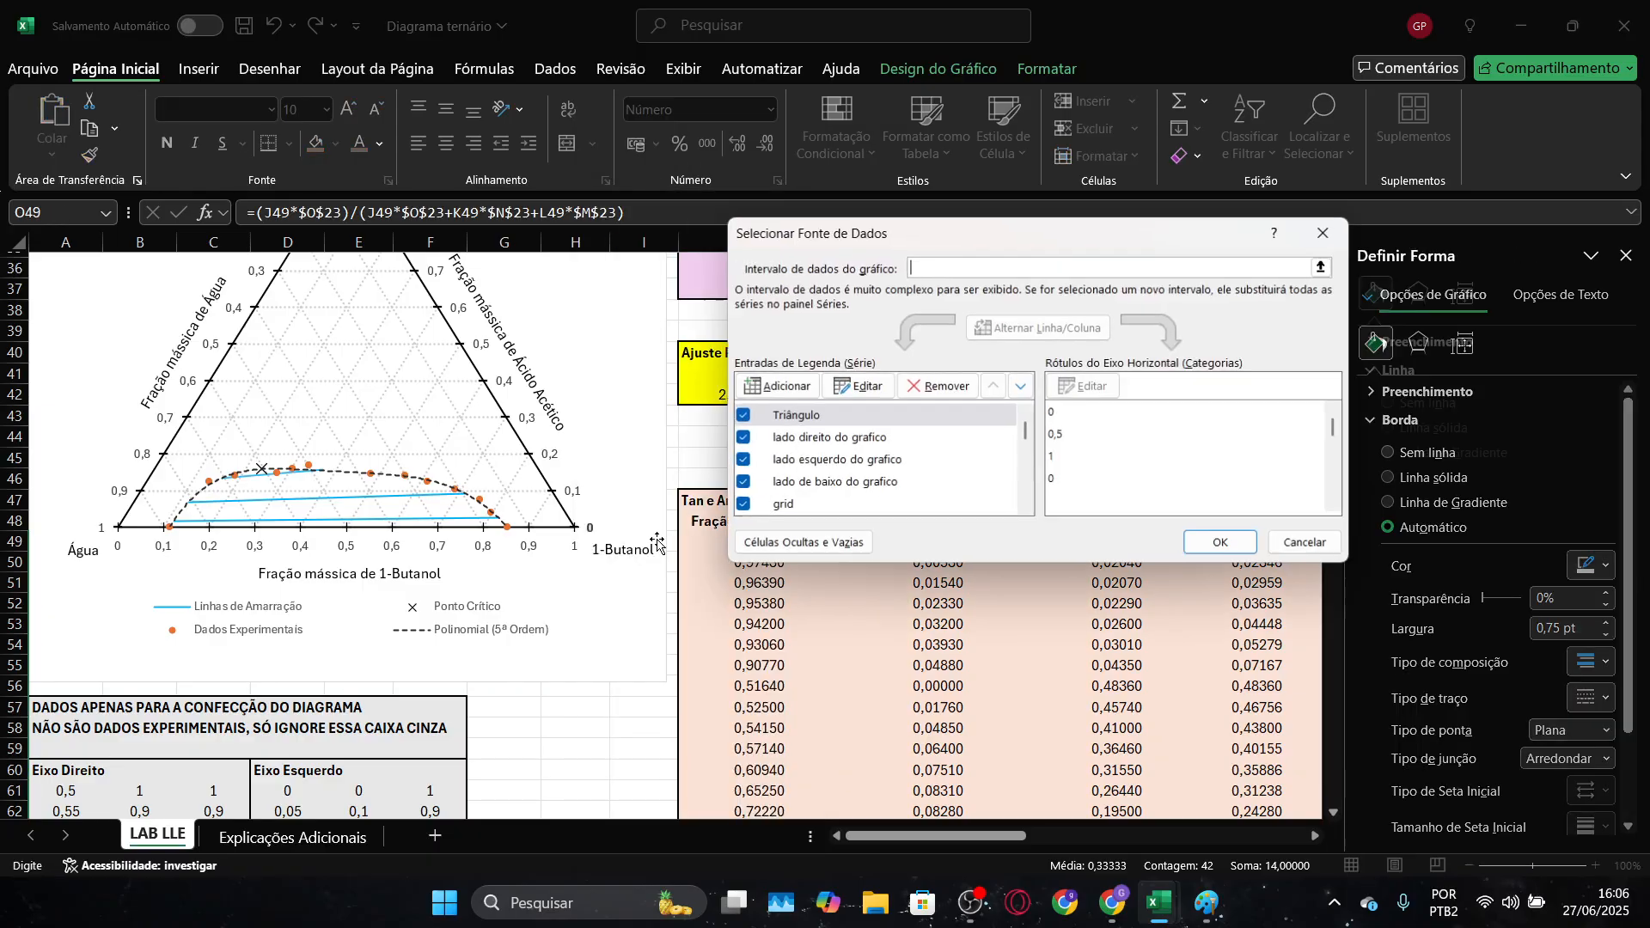
scroll(1012, 421, "down", 2)
mouse_move(1027, 428)
left_mouse_down()
mouse_move(1025, 510)
mouse_move(1022, 457)
left_mouse_up()
left_click(742, 457)
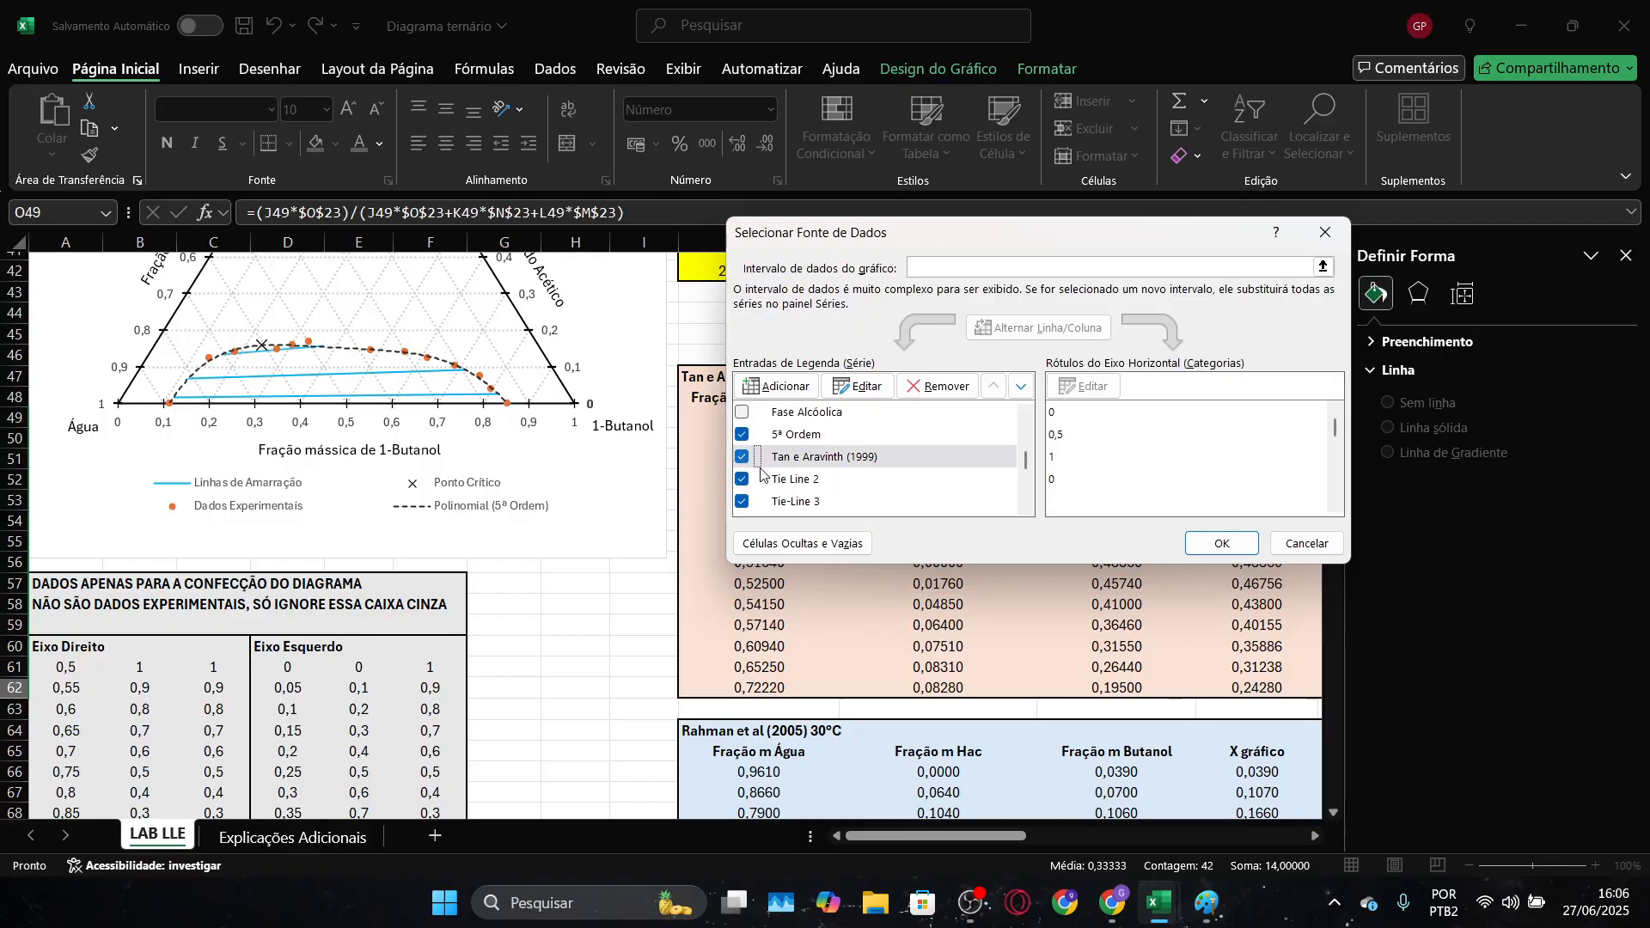
left_click(1221, 544)
scroll(593, 658, "up", 2)
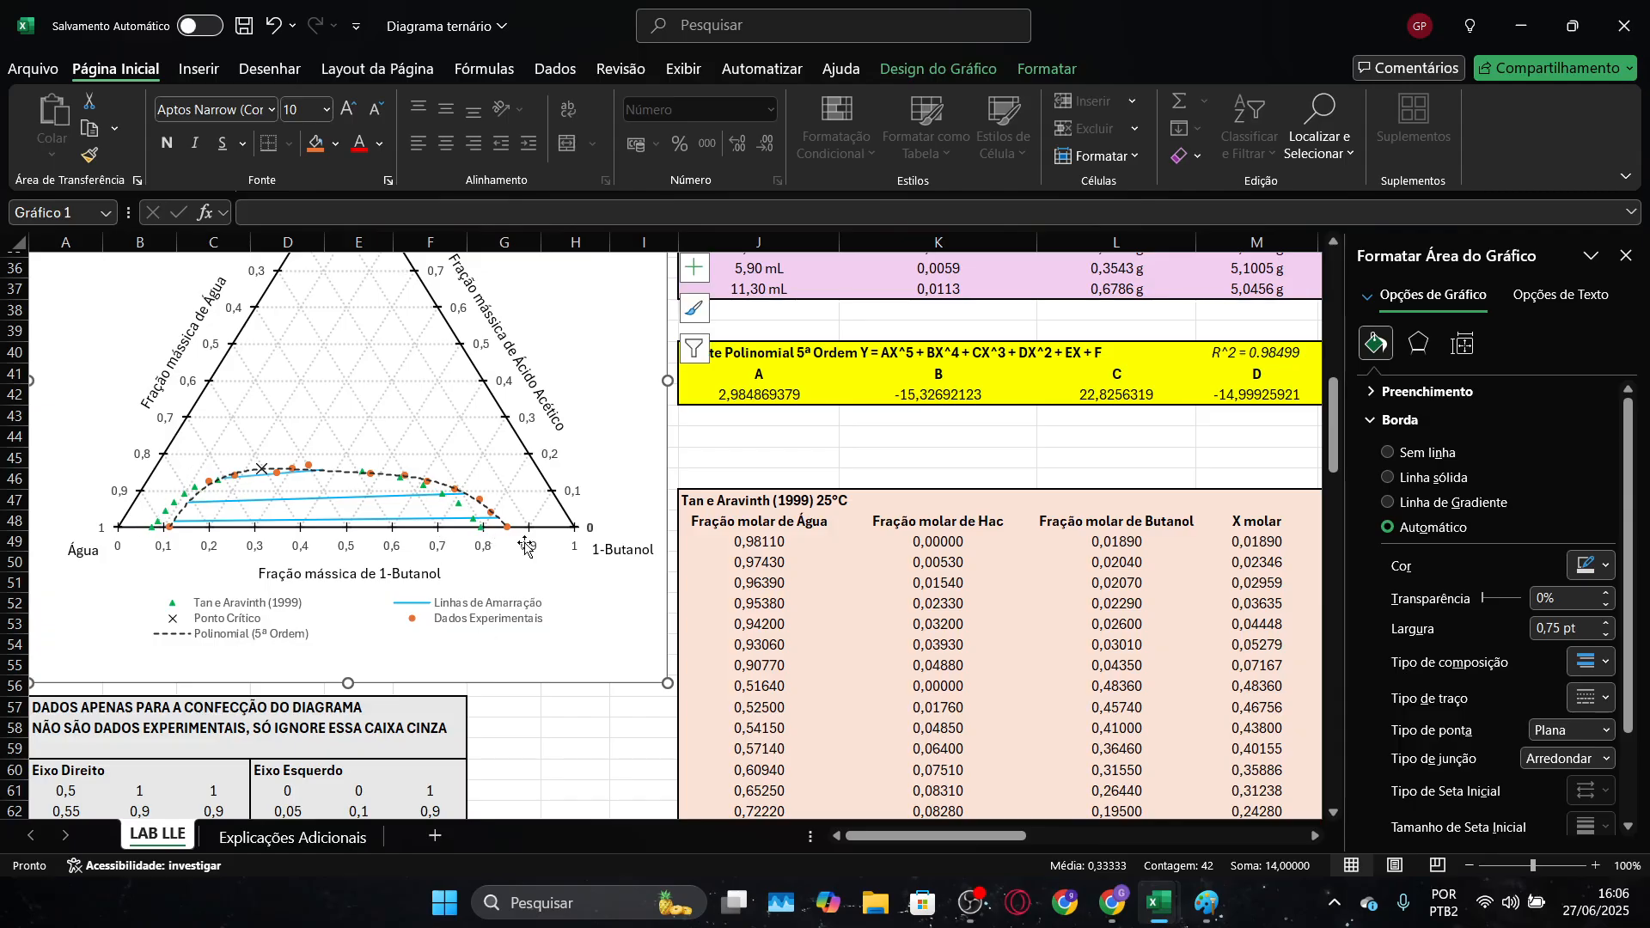
Compare the Pasta1 points with the reference chart in Diagrama ternário, and stretch the Pasta1 chart's height down to row 42
key("alt+Tab")
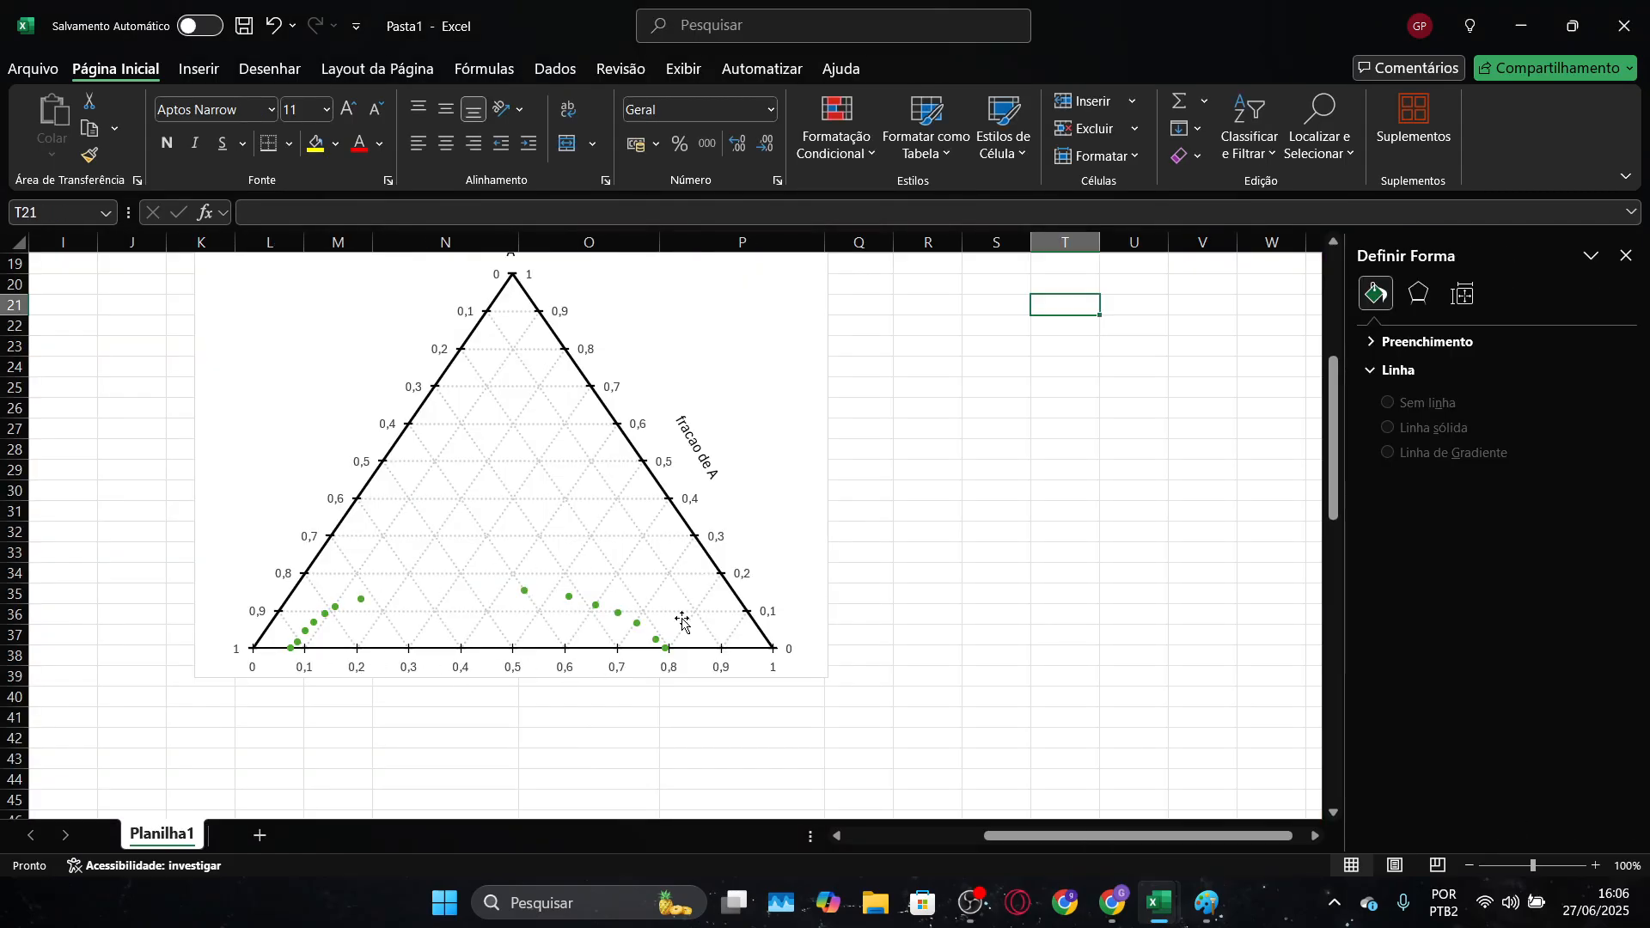
key("alt+Tab")
key("alt+Tab")
key("alt+Tab")
key("alt+Tab")
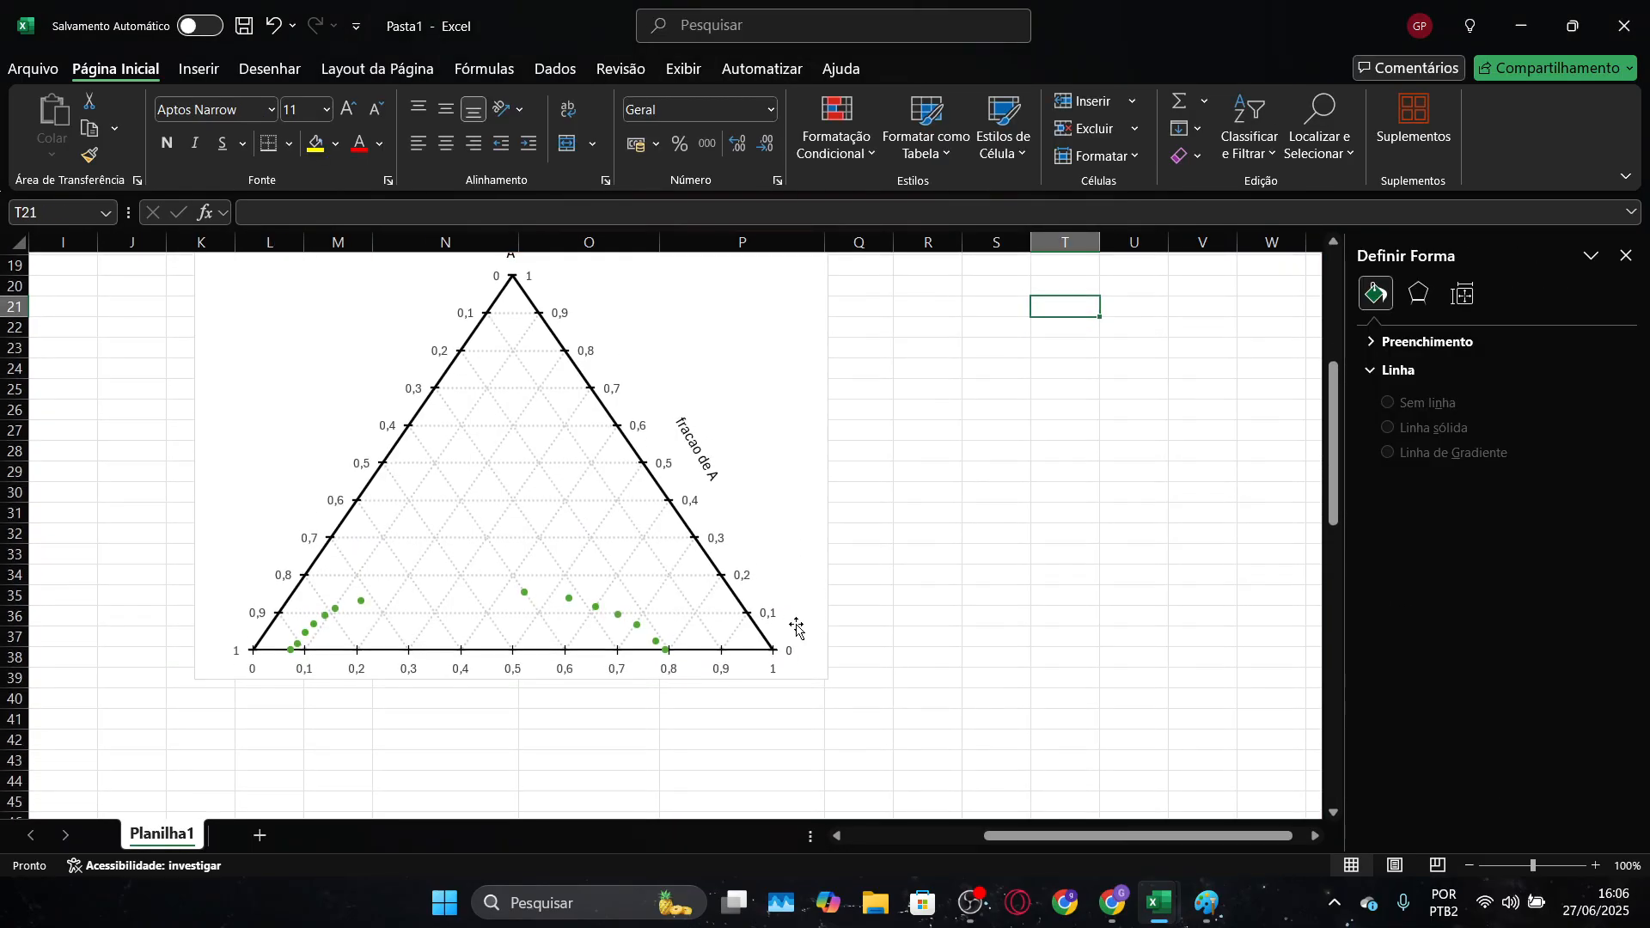
left_click(608, 552)
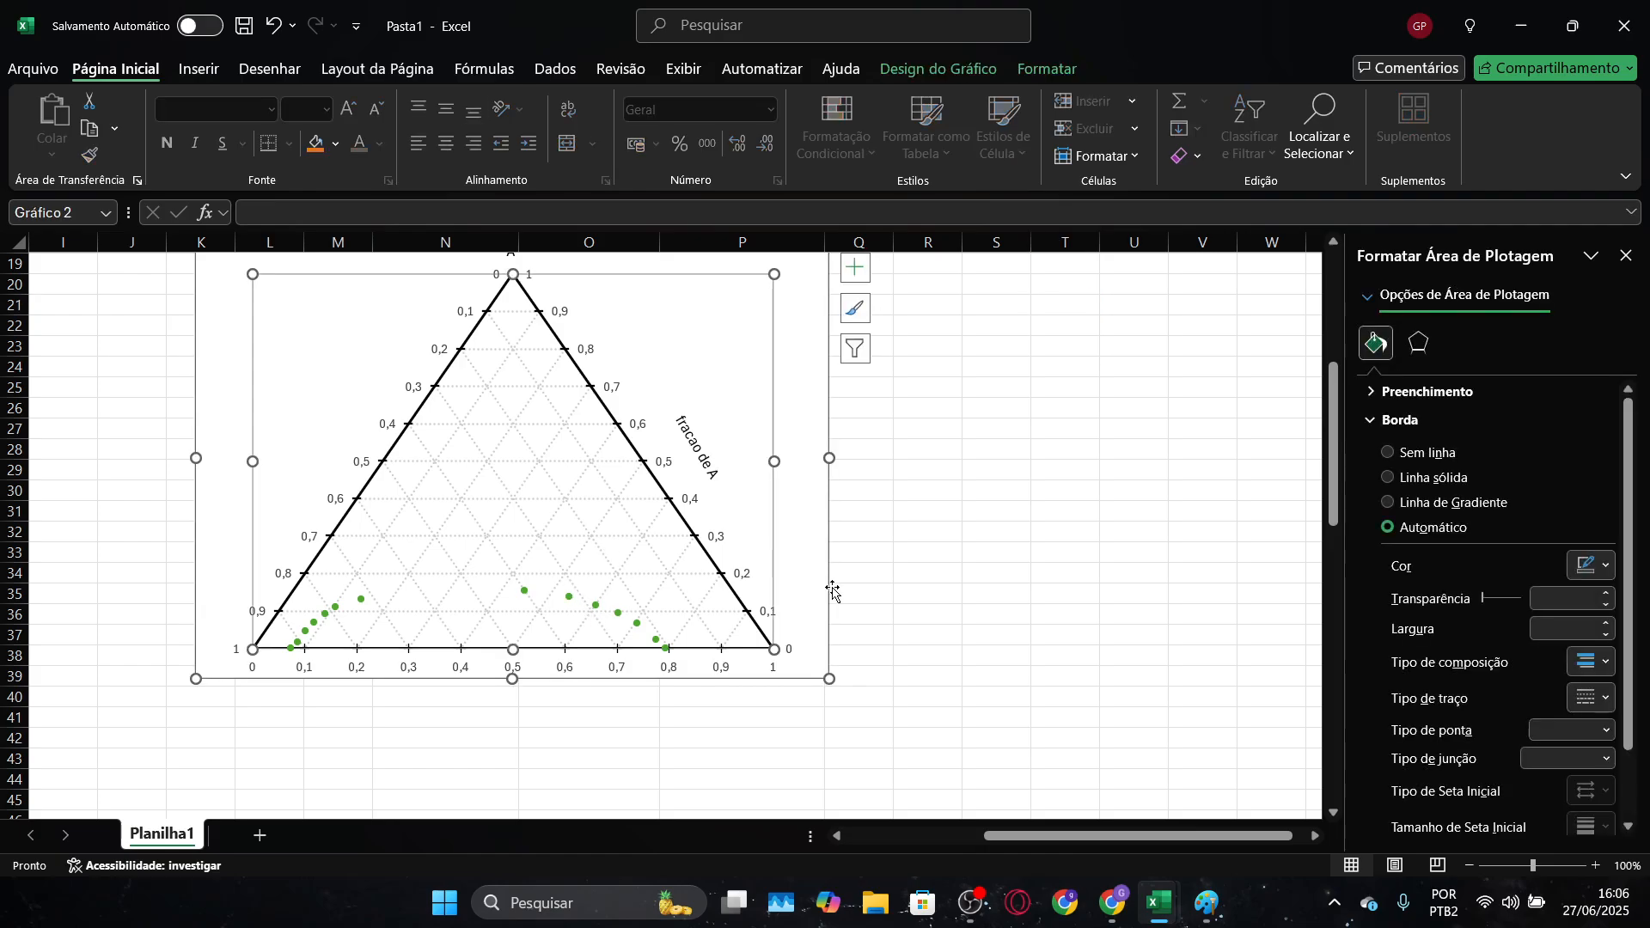
left_click_drag(522, 685, 521, 747)
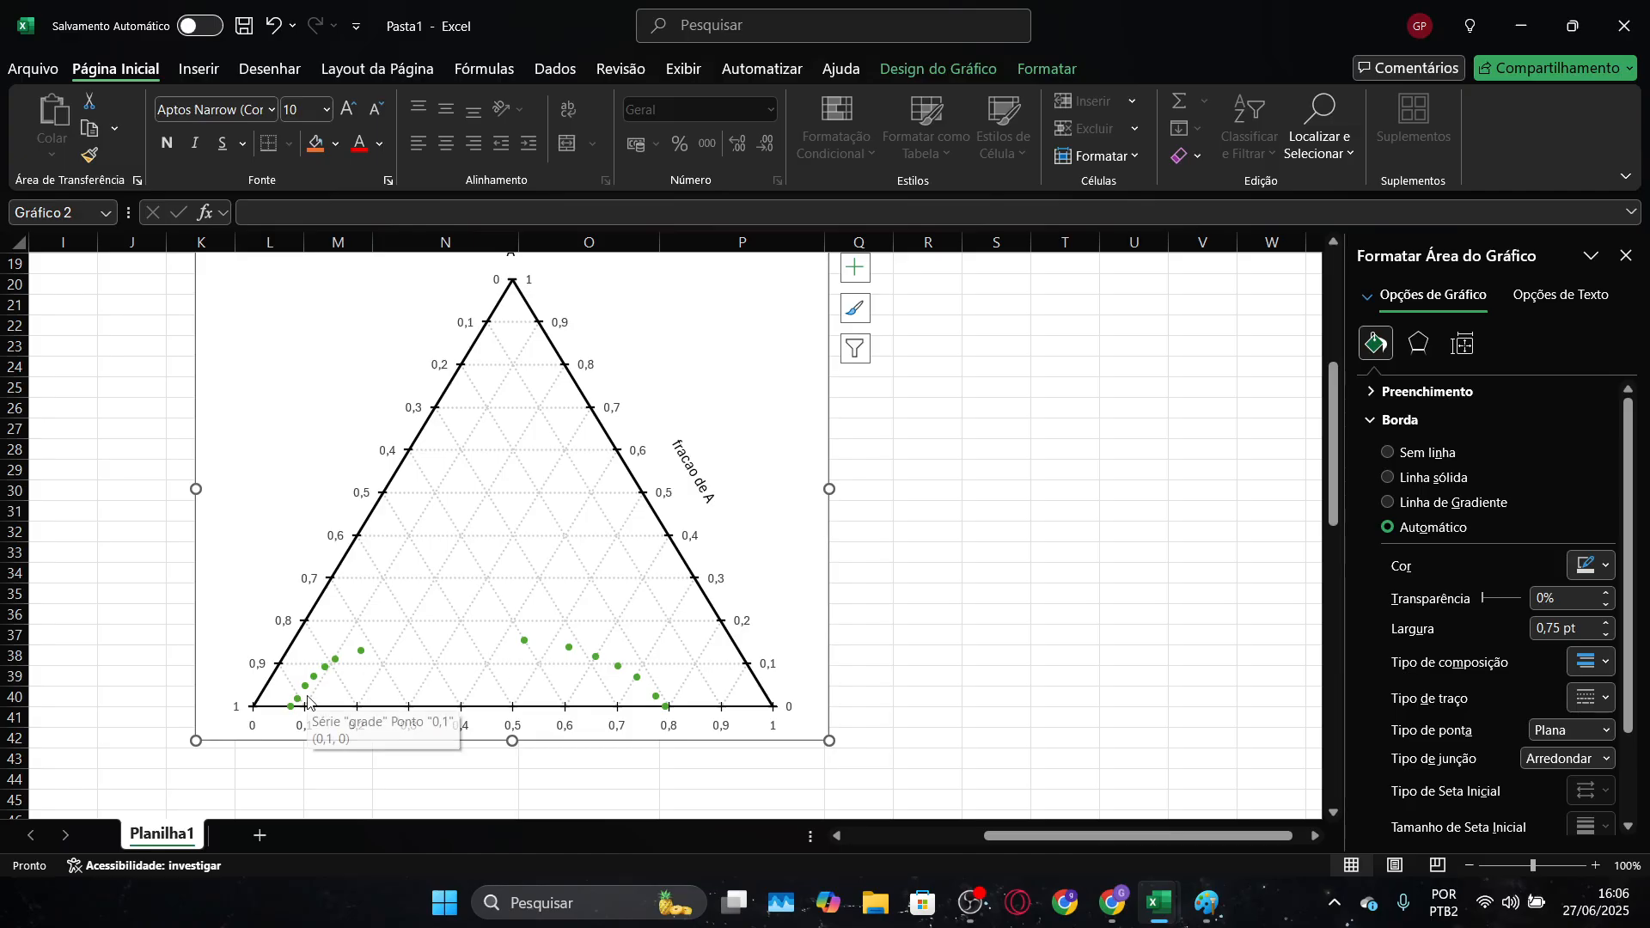
key("alt+Tab")
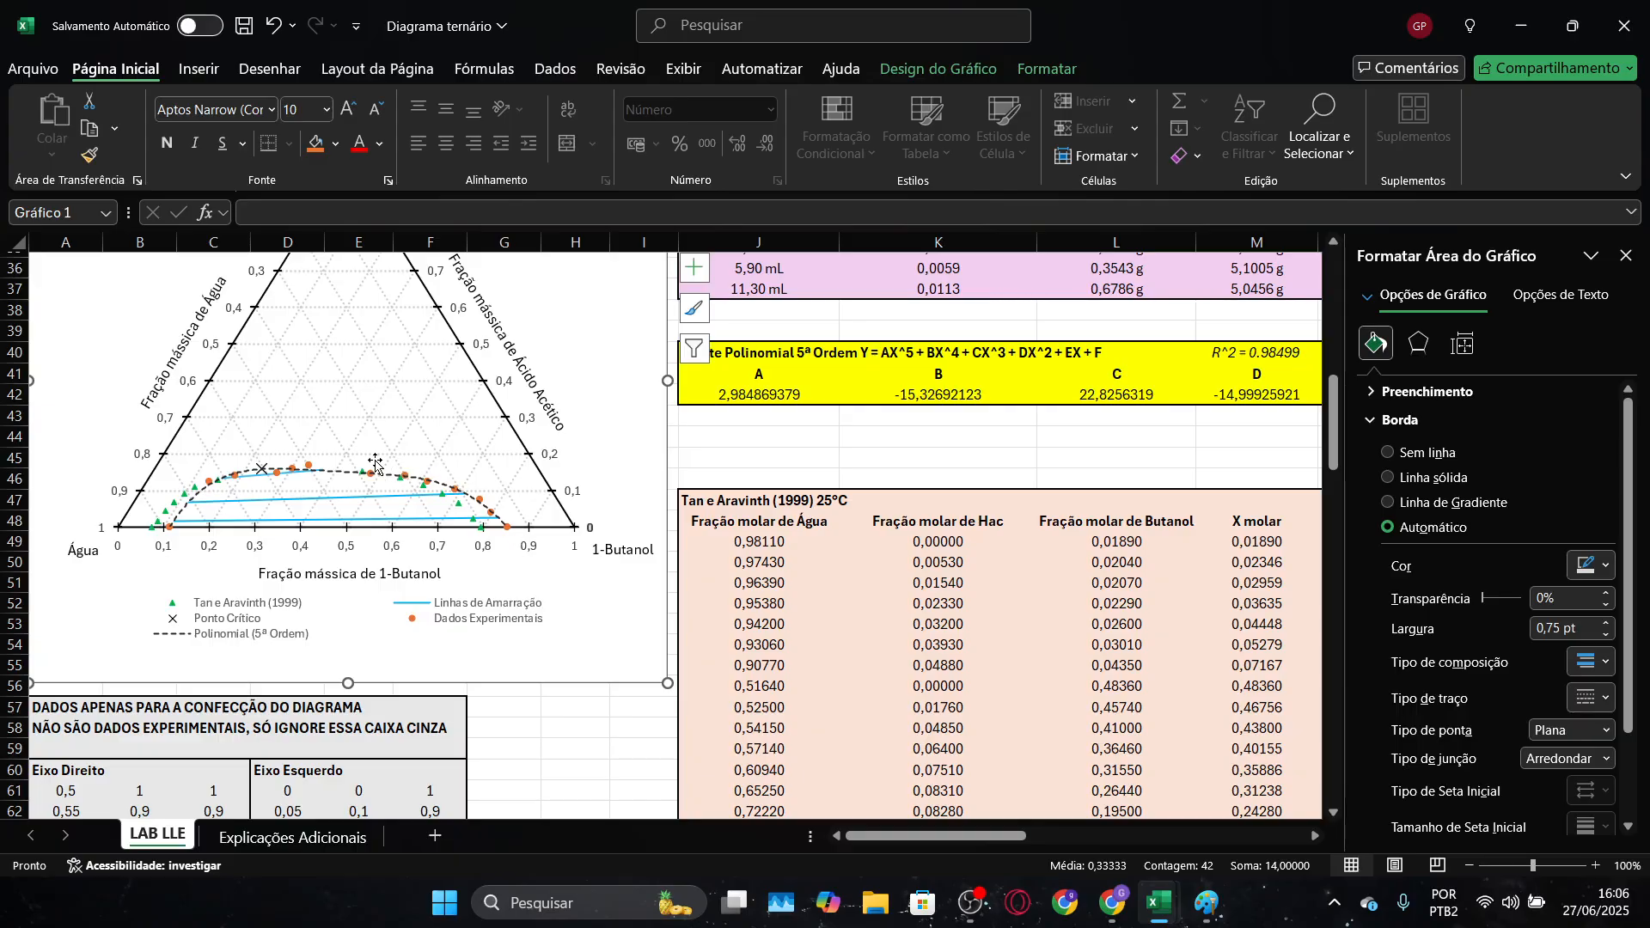
key("alt+Tab")
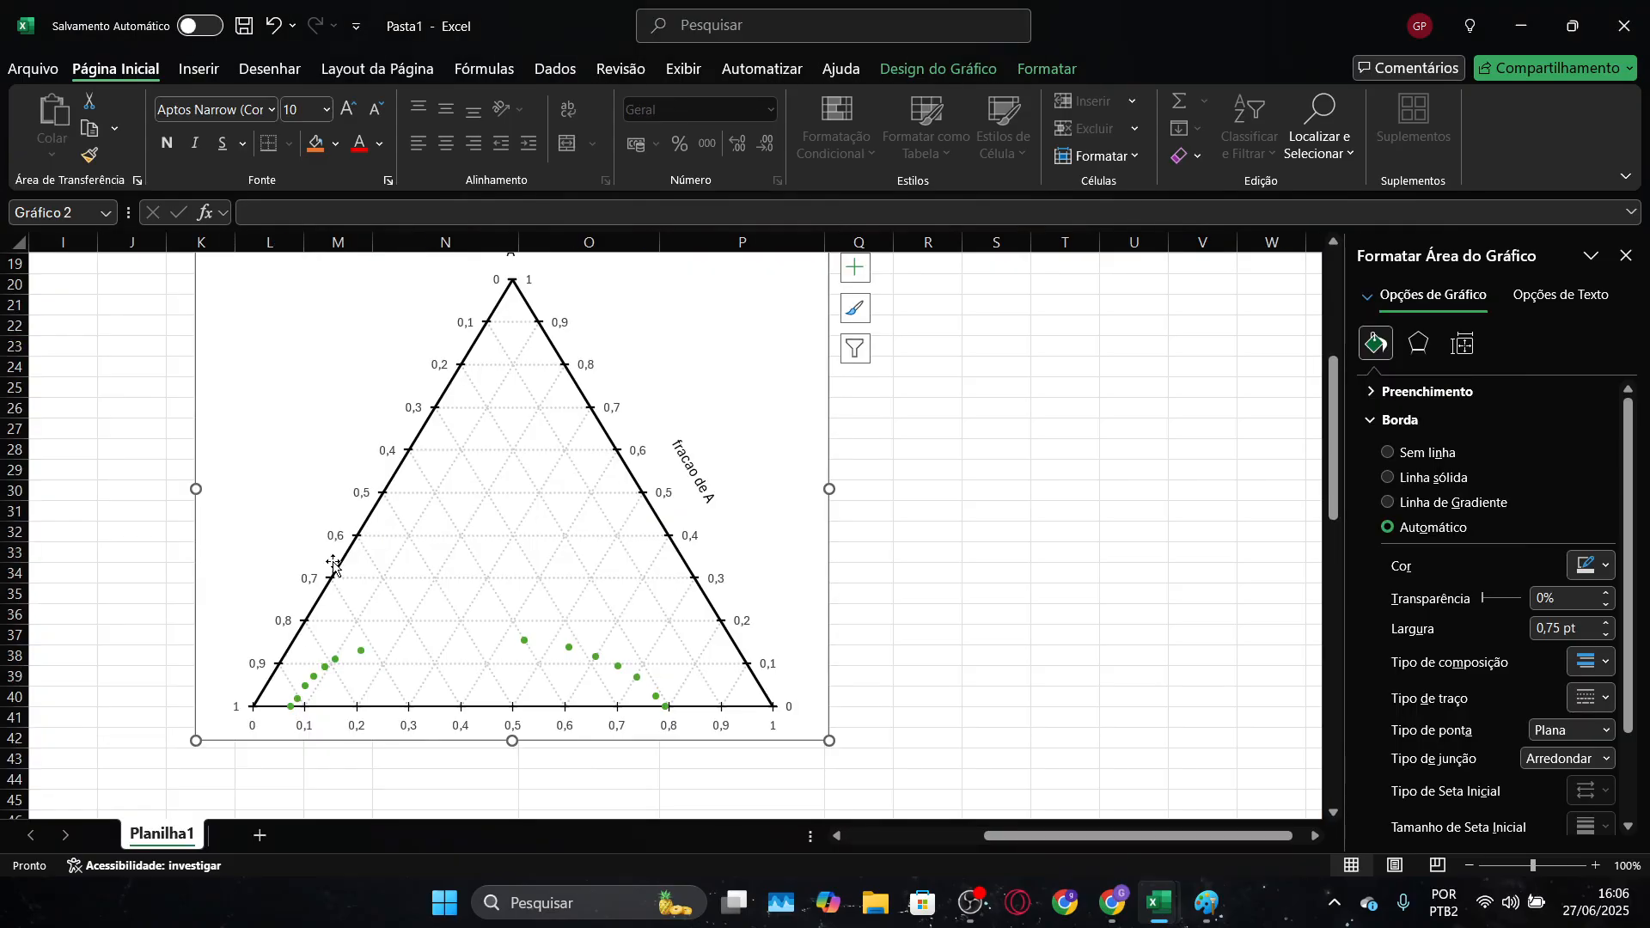
Add a trendline to the "dados experimentais" series in the Pasta1 ternary chart
left_click(361, 656)
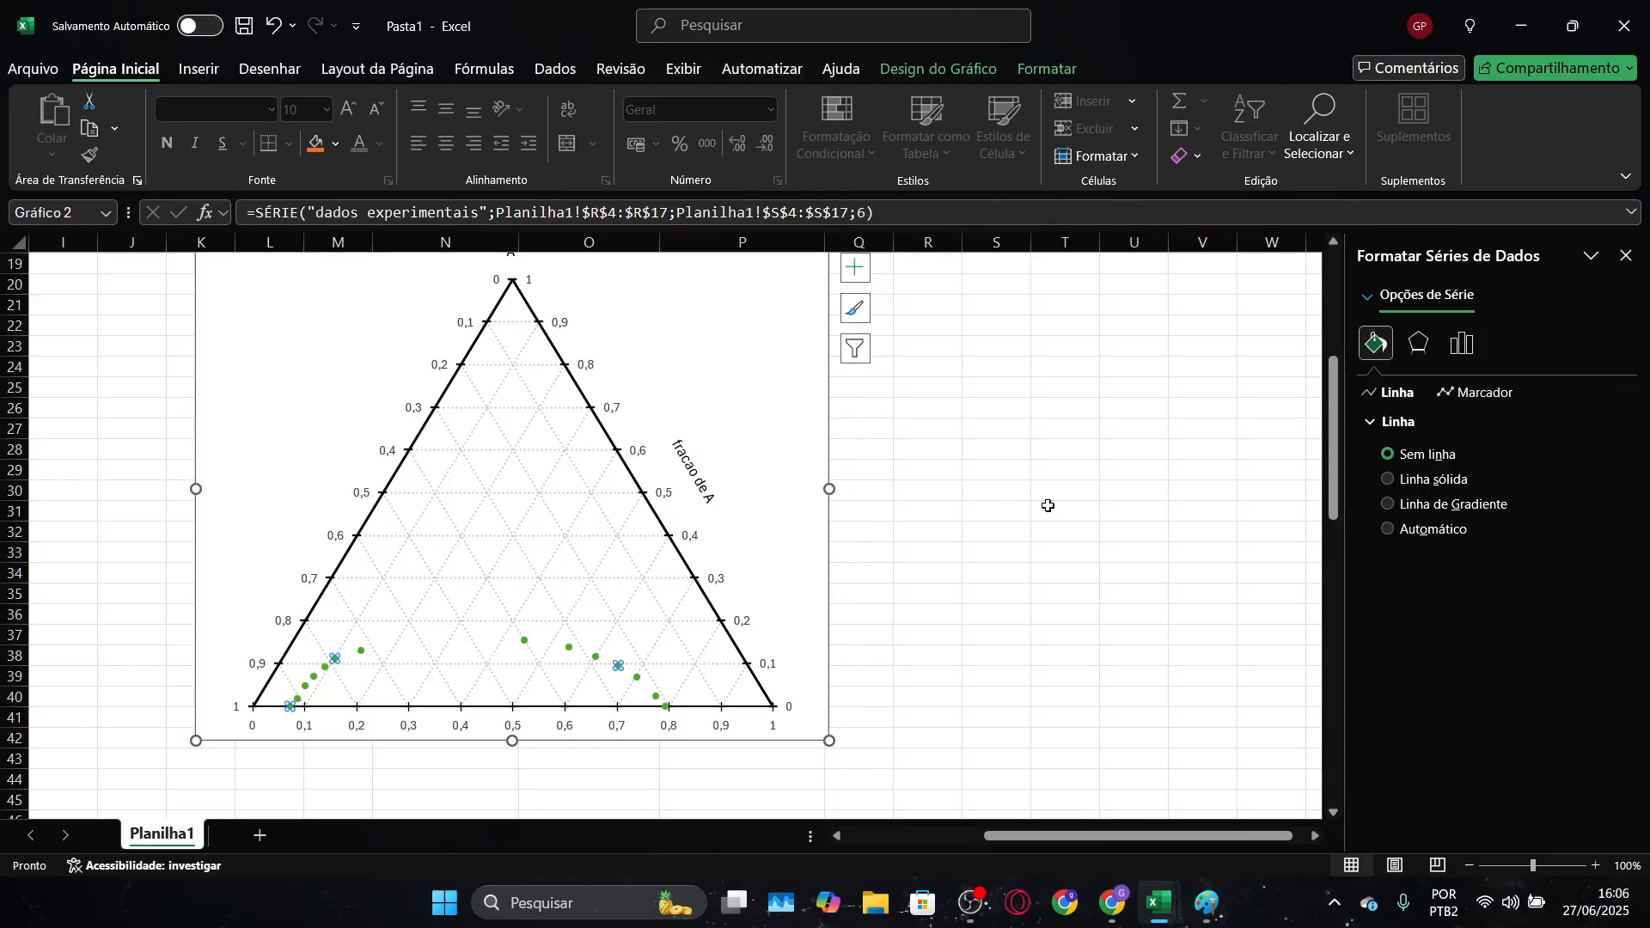
scroll(1044, 507, "up", 2)
left_click(855, 374)
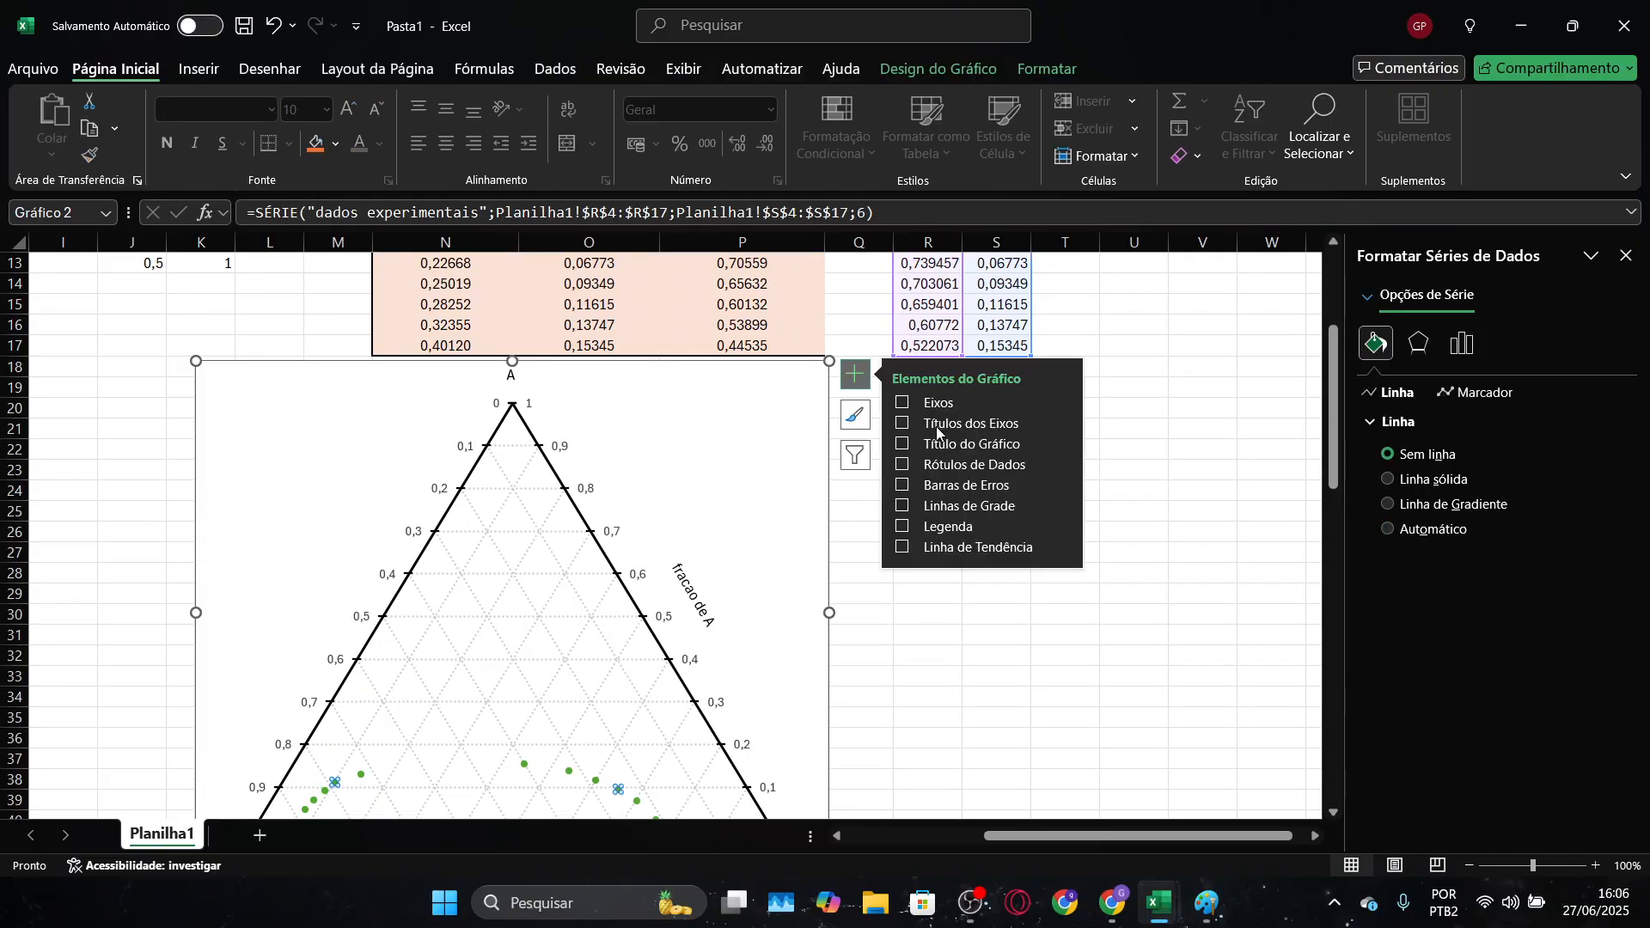
left_click(1066, 548)
left_click(1085, 640)
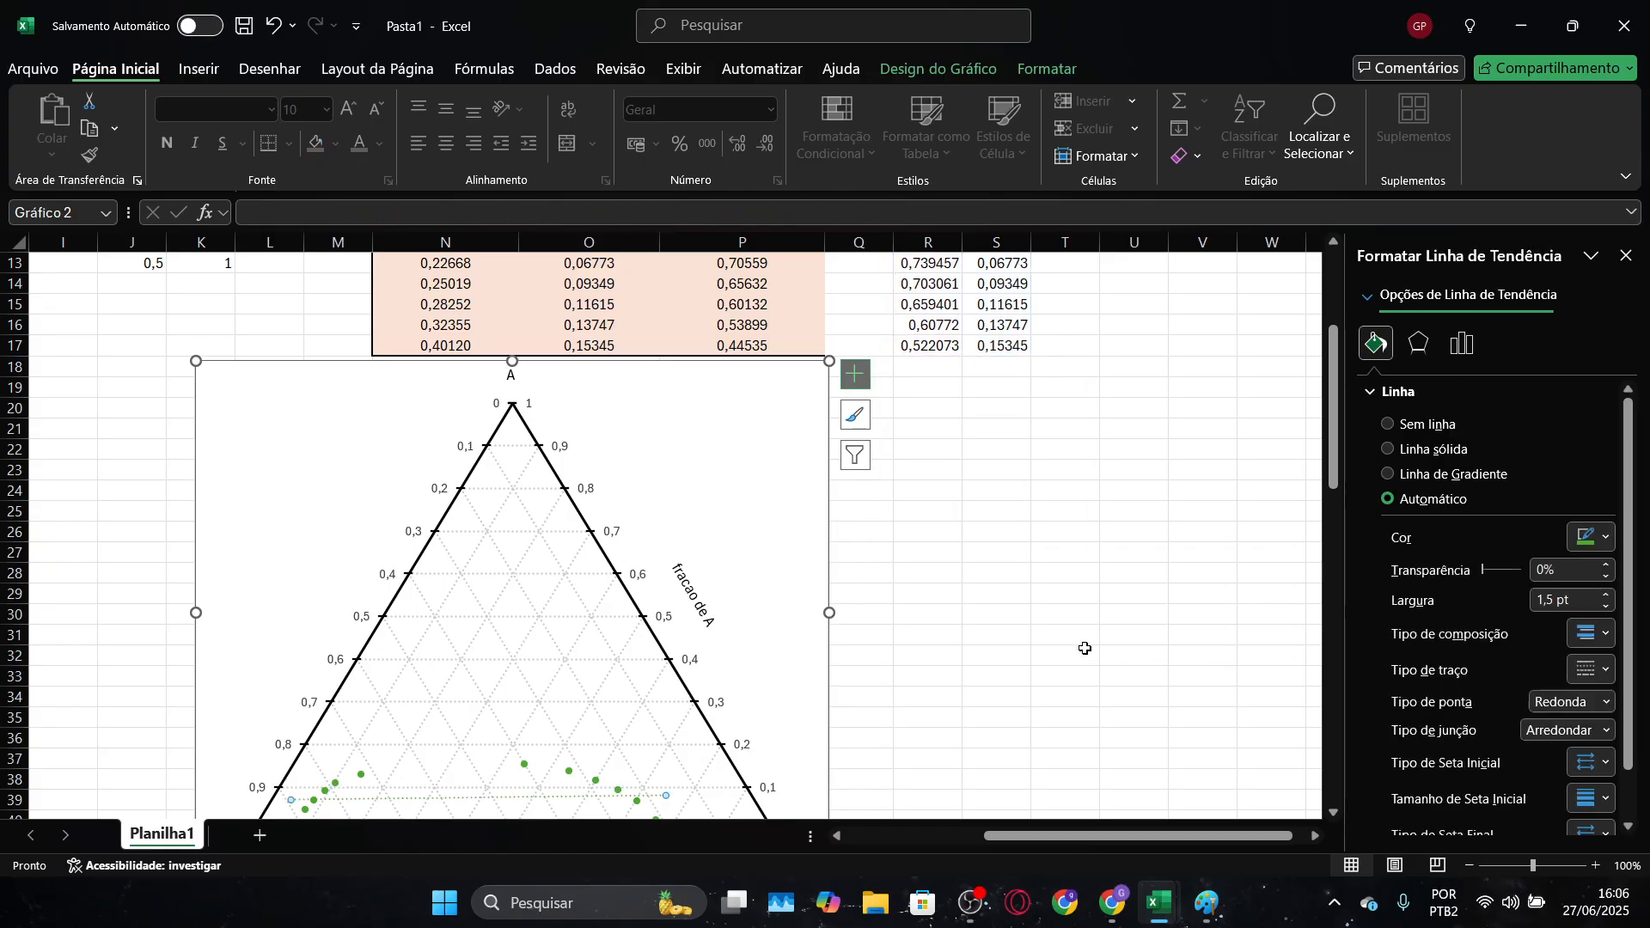
scroll(1054, 595, "down", 2)
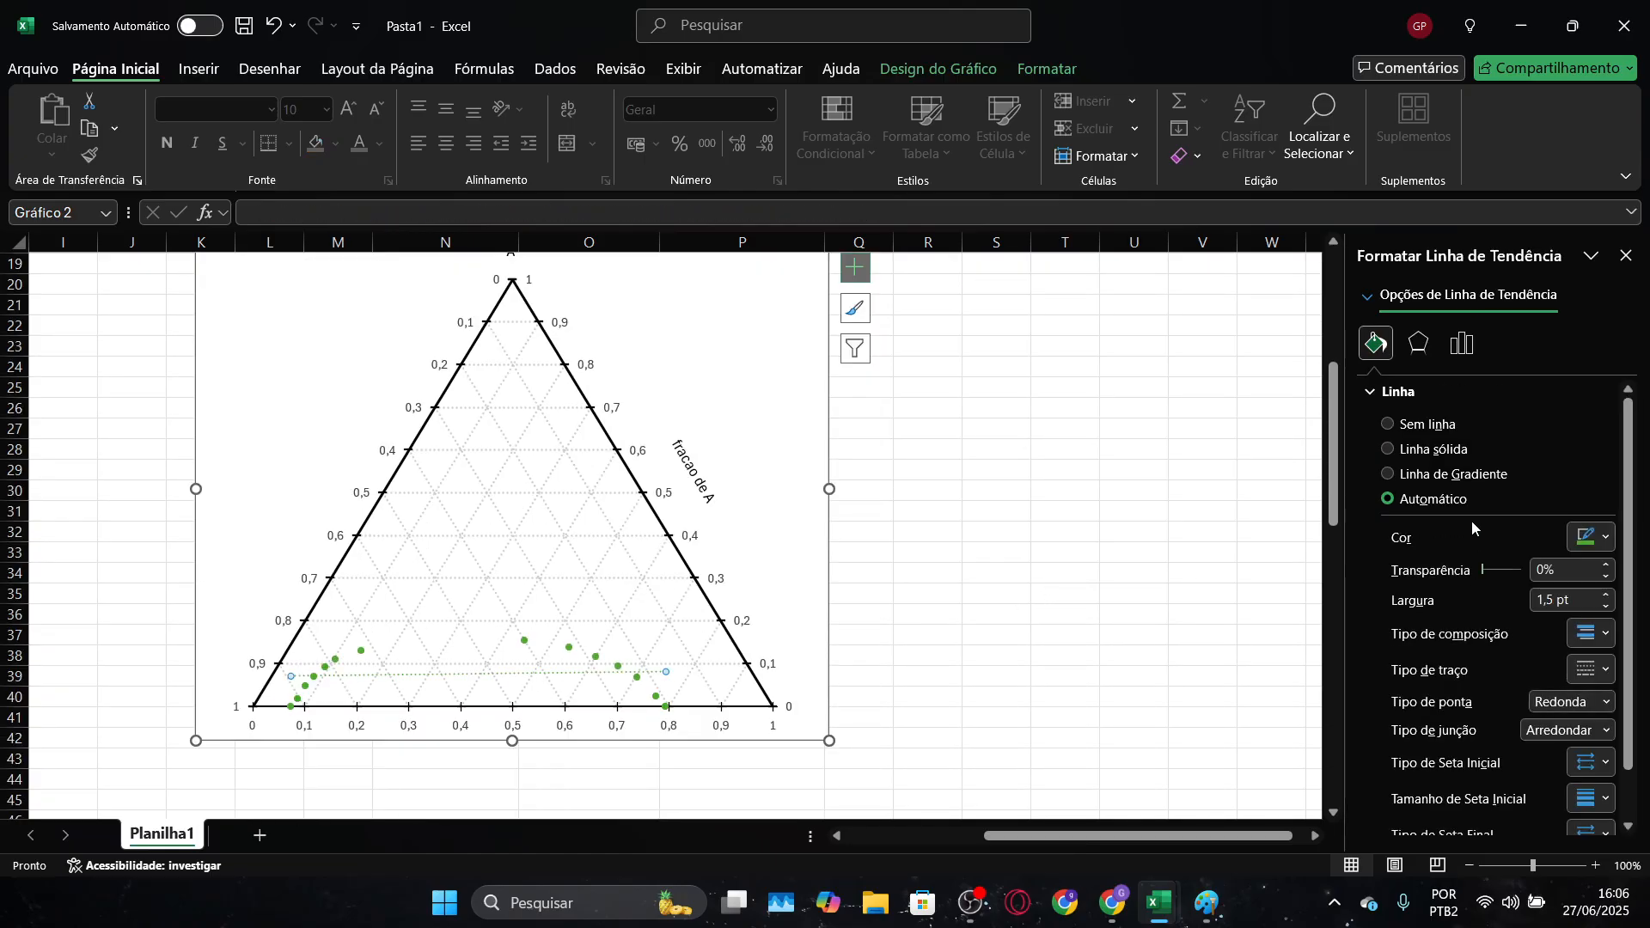
Change the trendline type to polynomial of order 4
left_click(1472, 347)
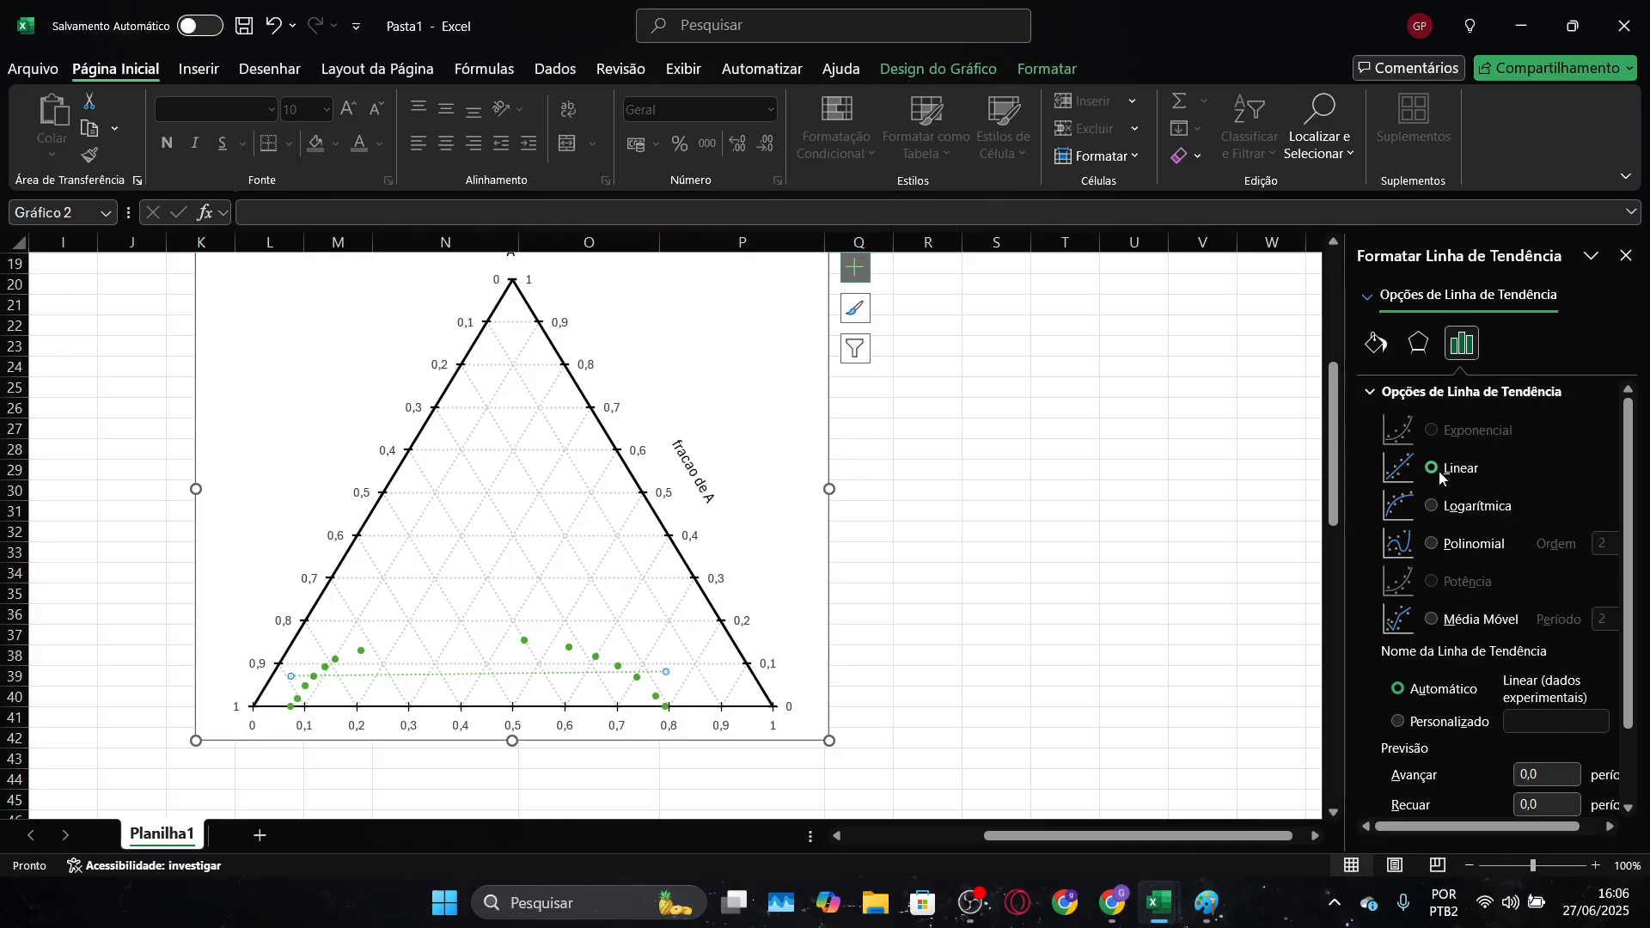
left_click(1431, 545)
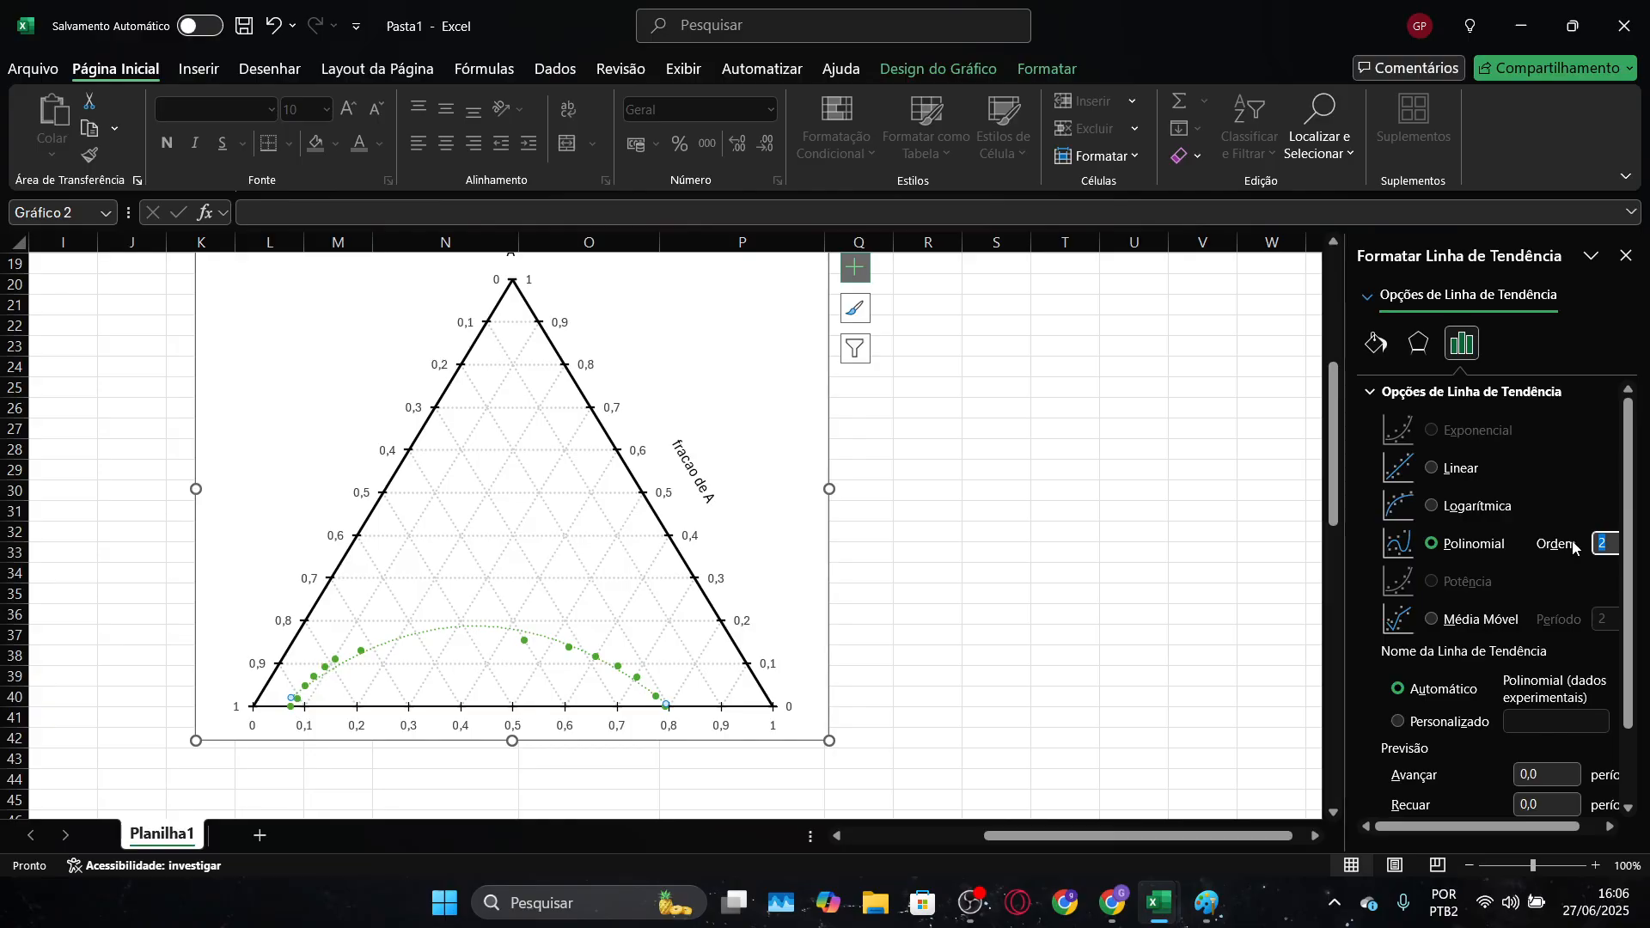
key("Return")
key("Return")
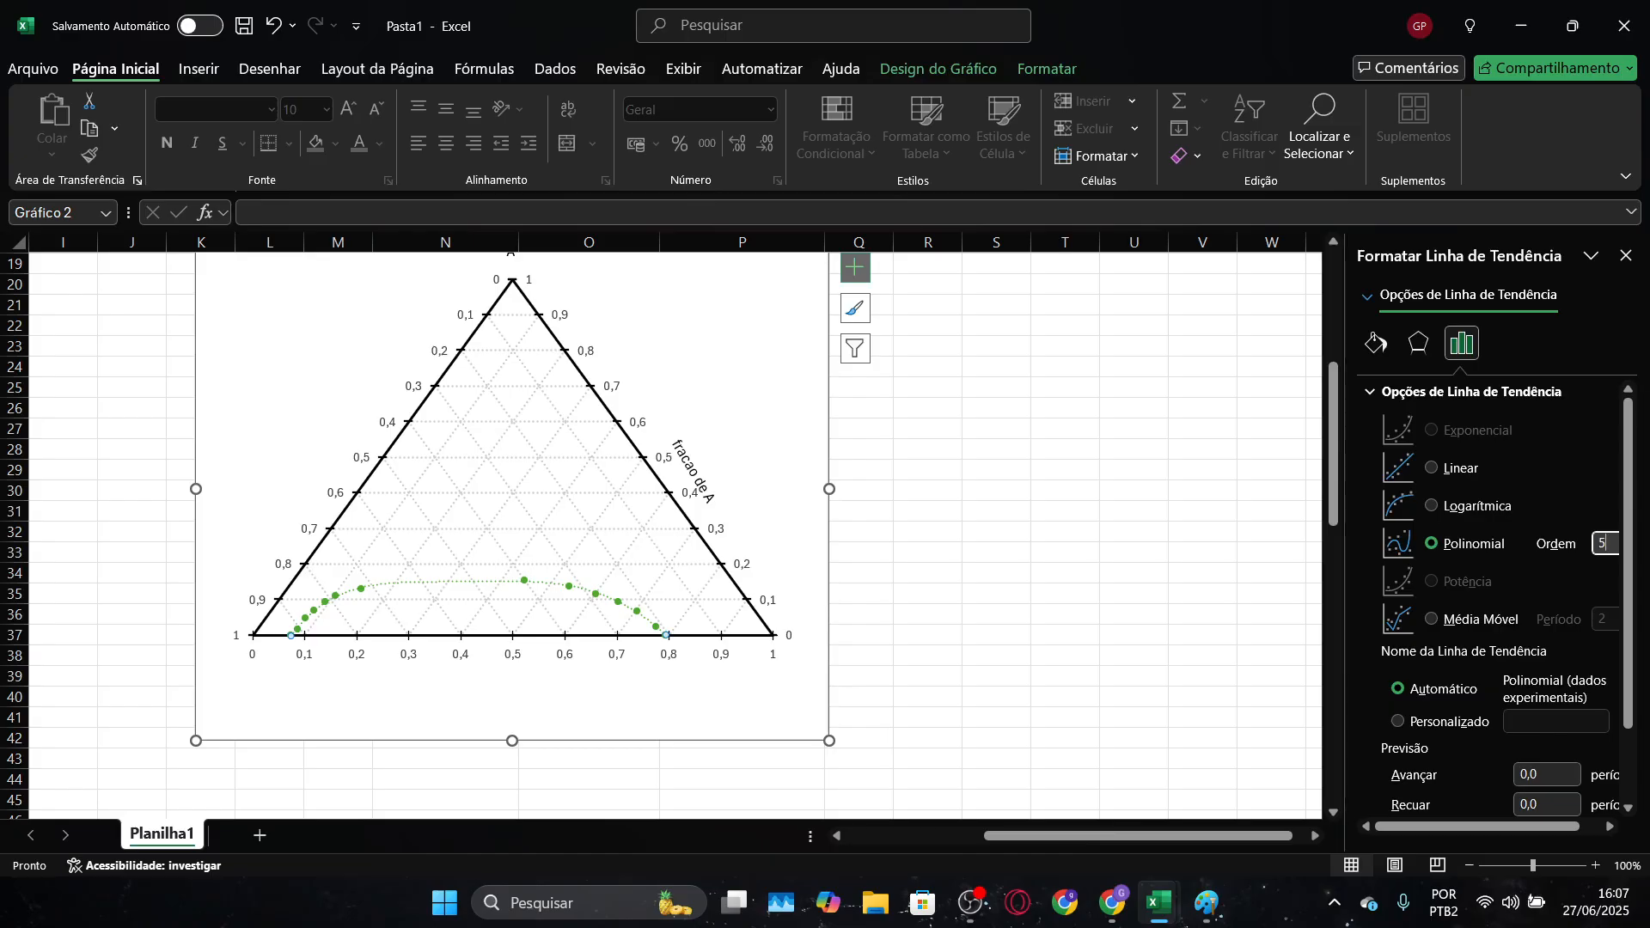
key("Return")
left_click(684, 727)
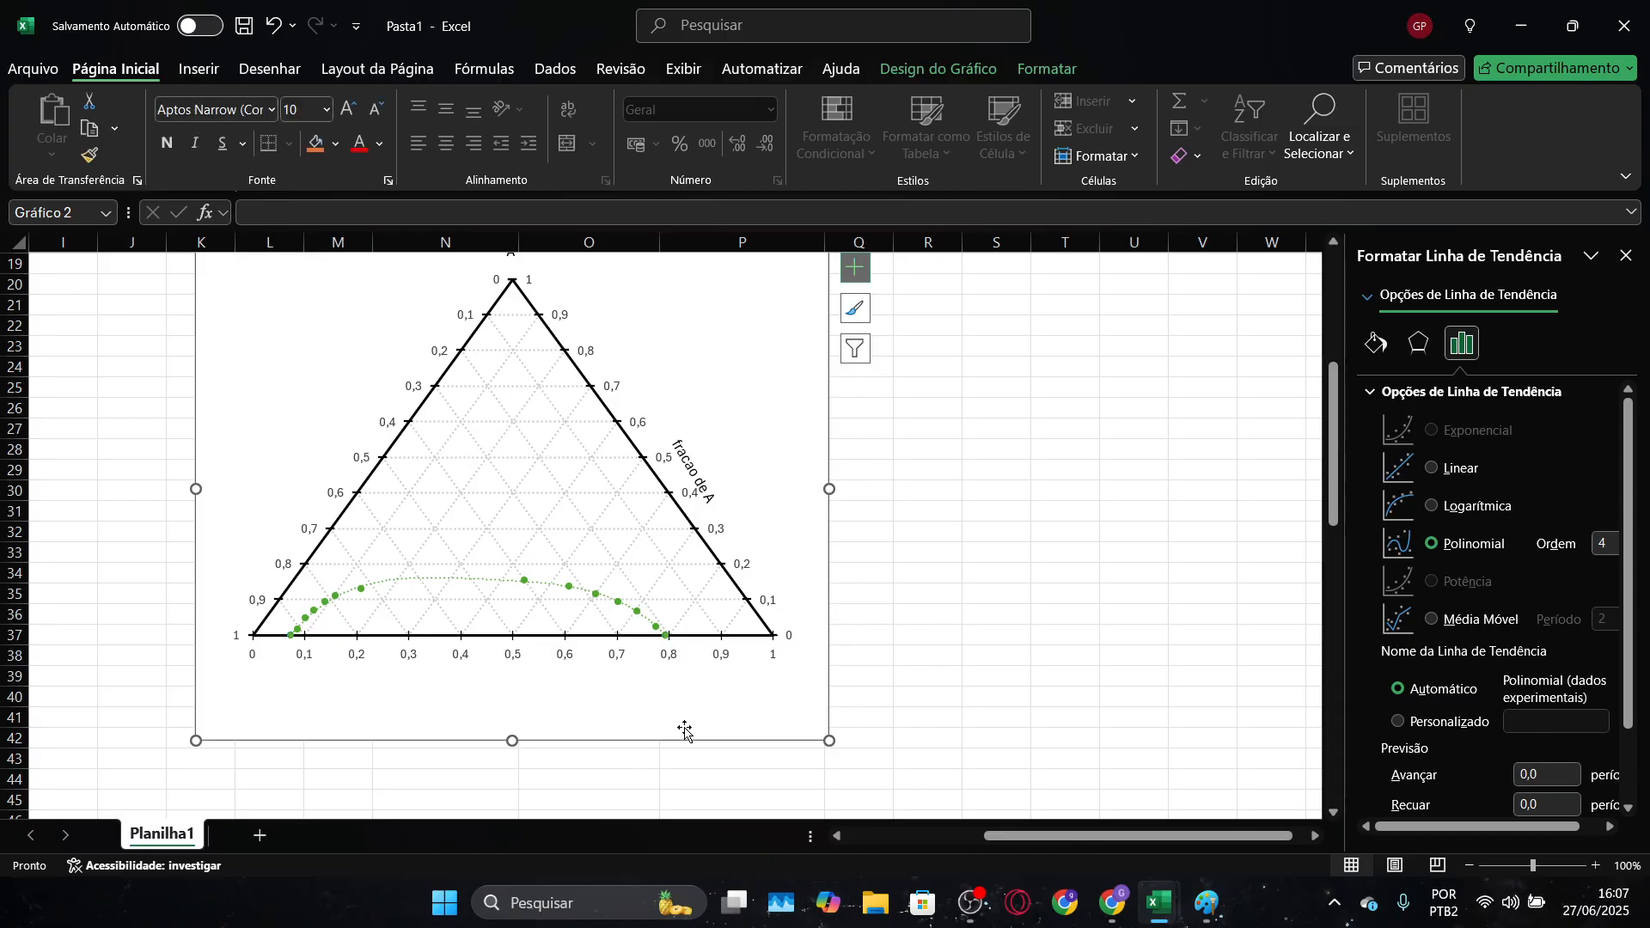
Display the trendline equation on the chart and place it below the horizontal axis labels
left_click(451, 581)
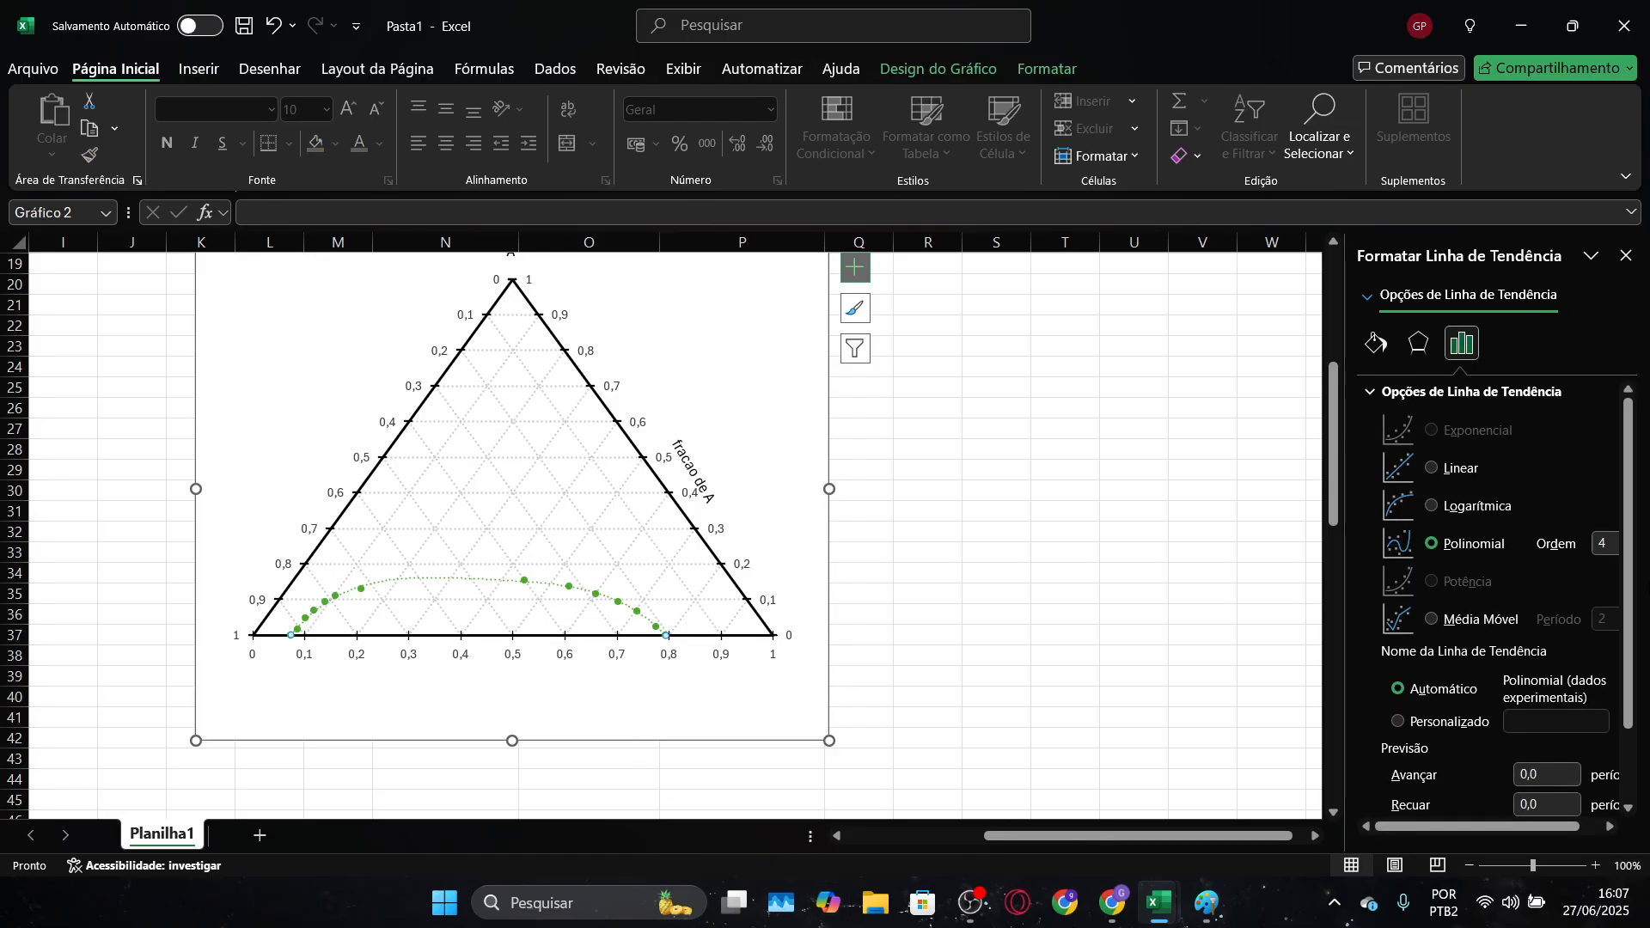
scroll(453, 582, "down", 2)
scroll(1493, 608, "down", 3)
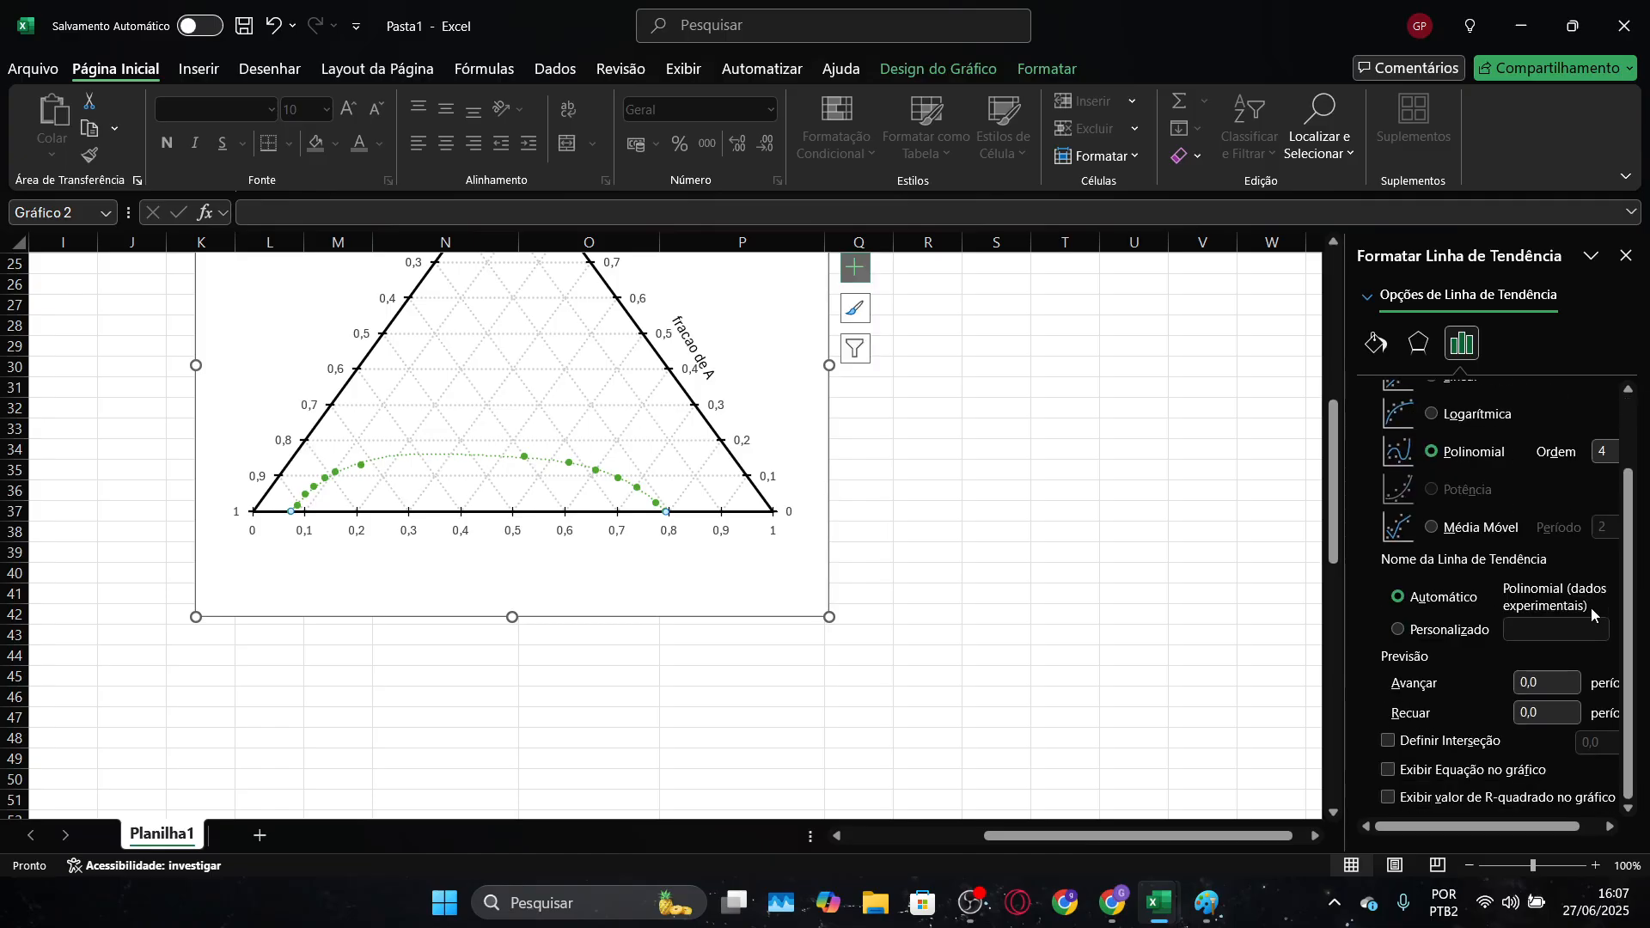
left_click(1389, 771)
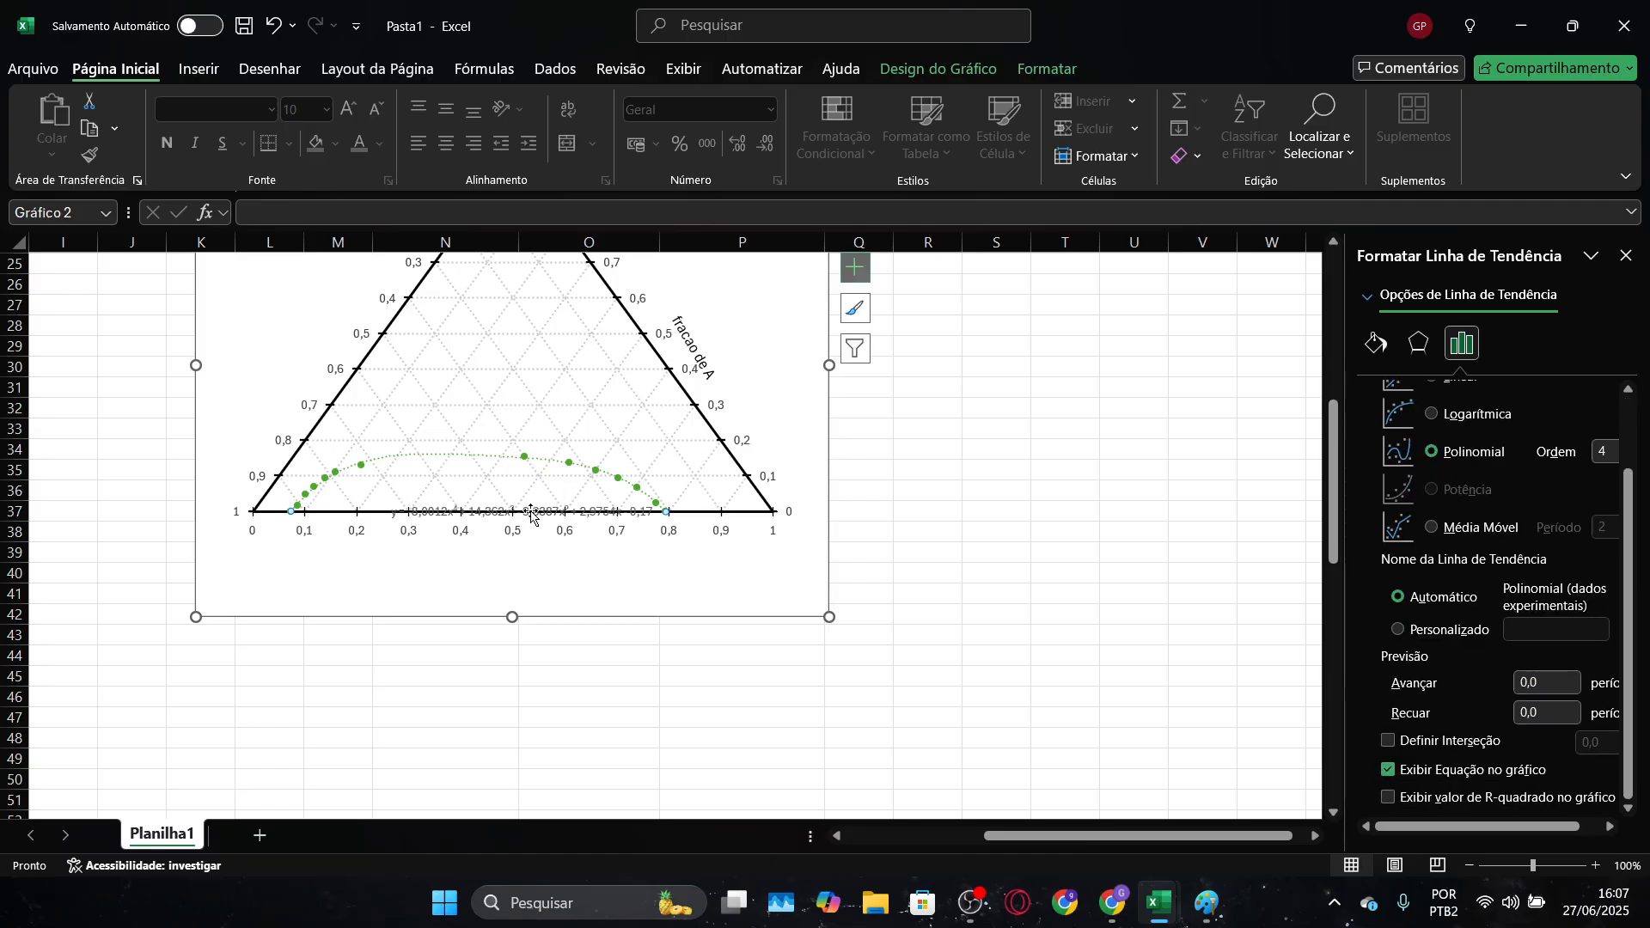
left_click_drag(531, 514, 550, 578)
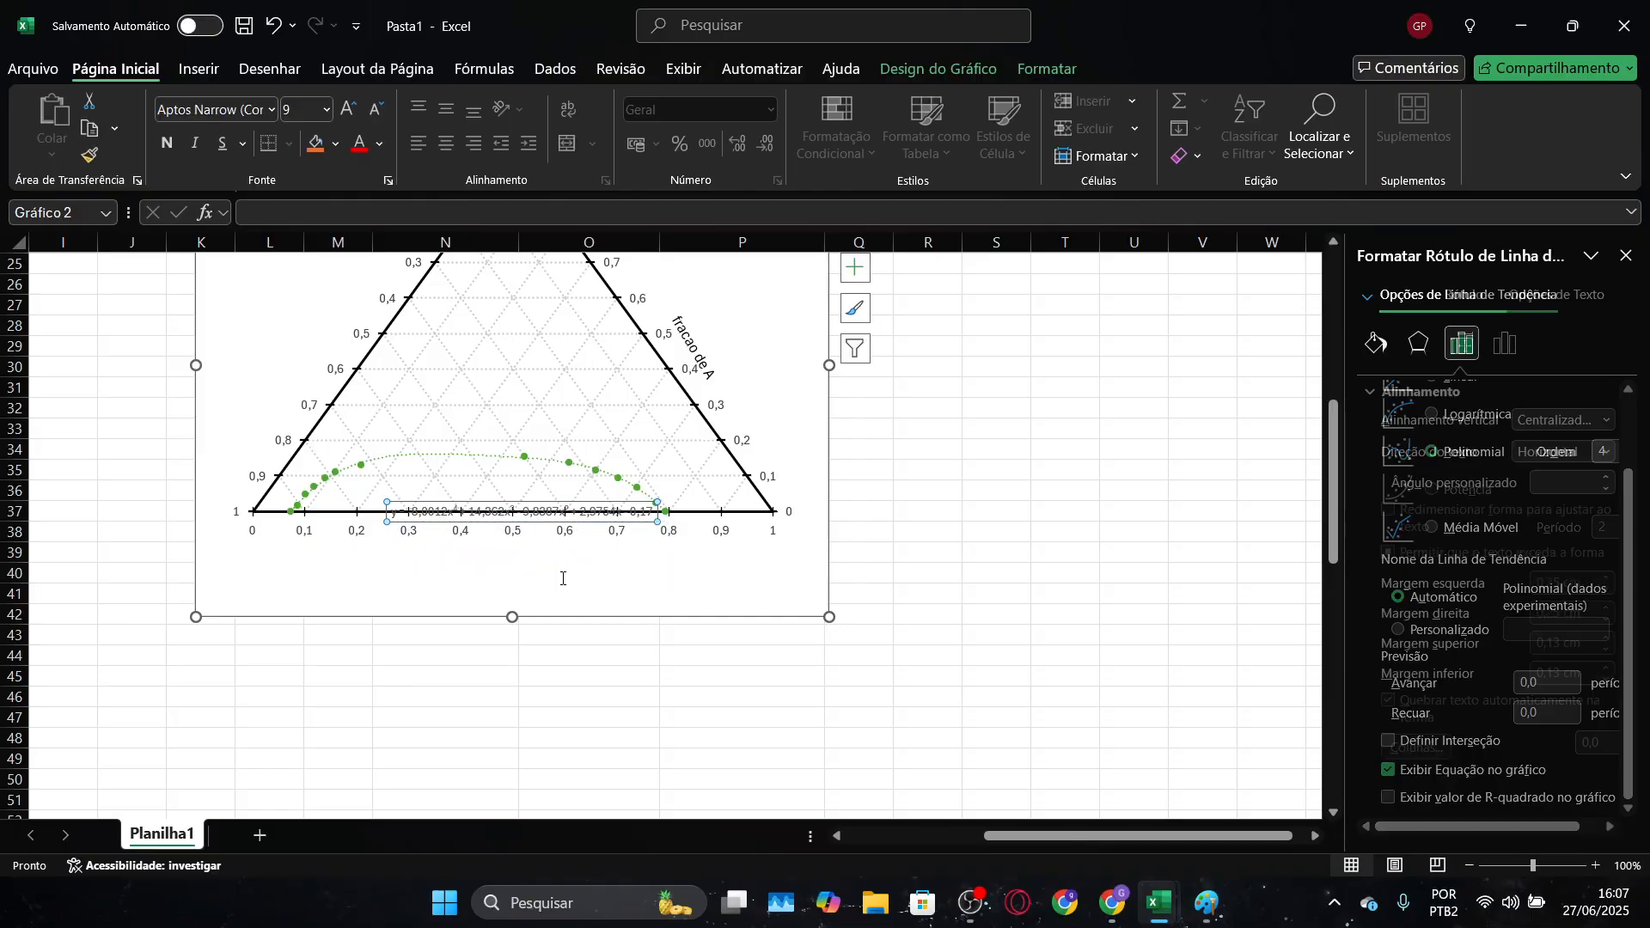
Check the trendline style in the Diagrama ternário reference chart, and format the Pasta1 trendline as a black dashed line
left_click(487, 462)
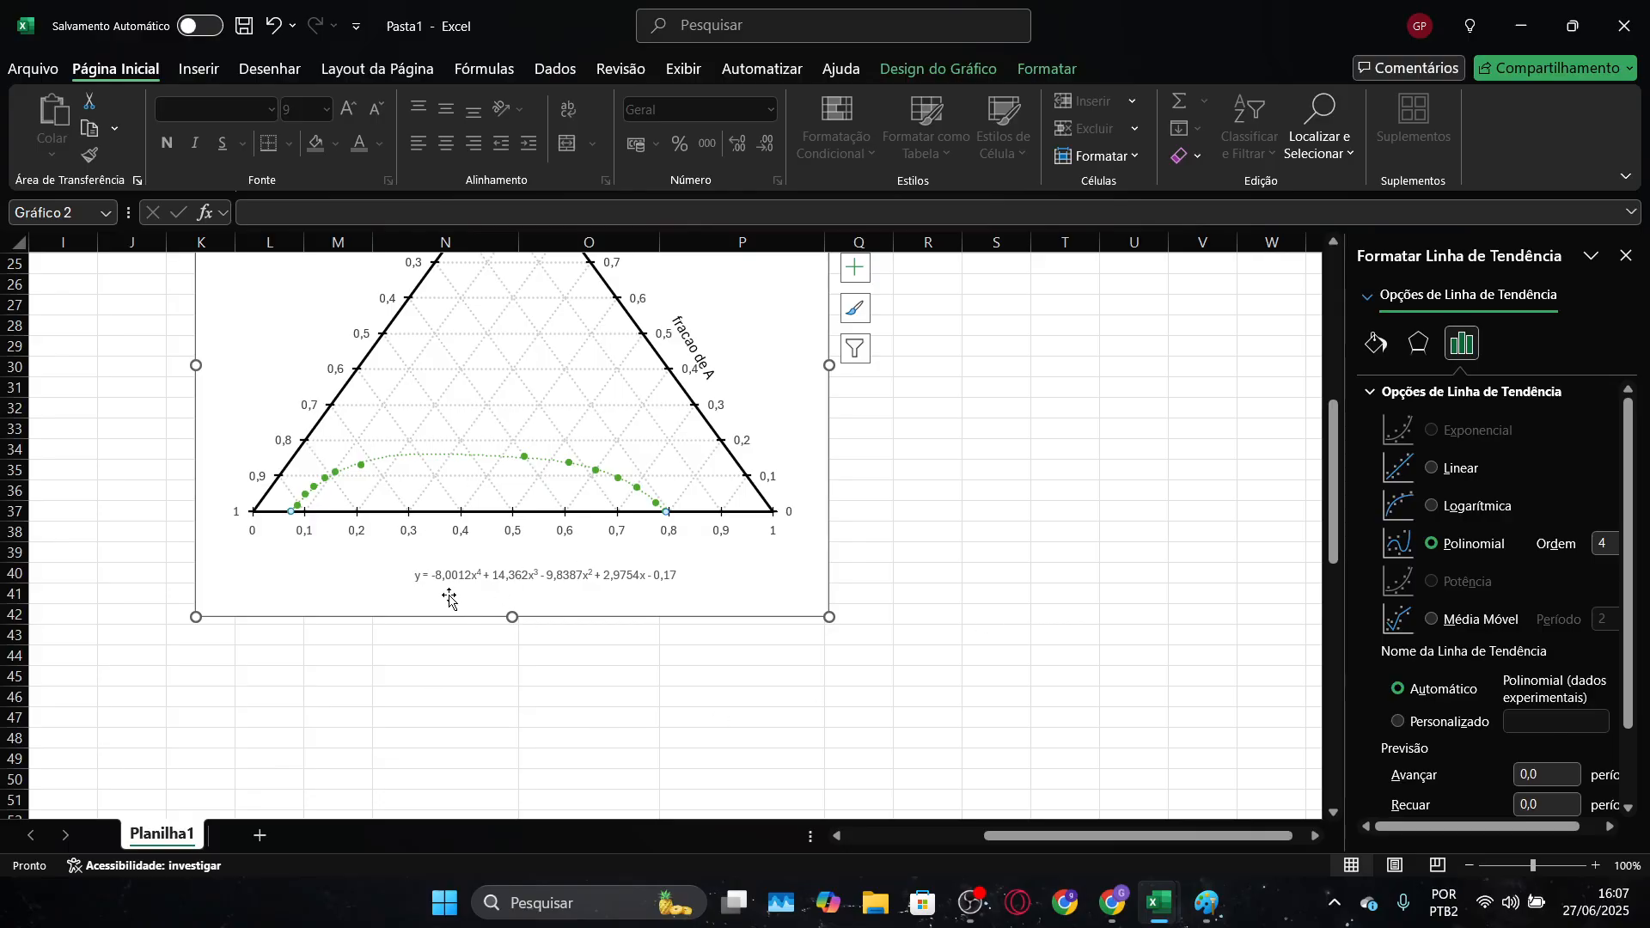
key("alt+Tab")
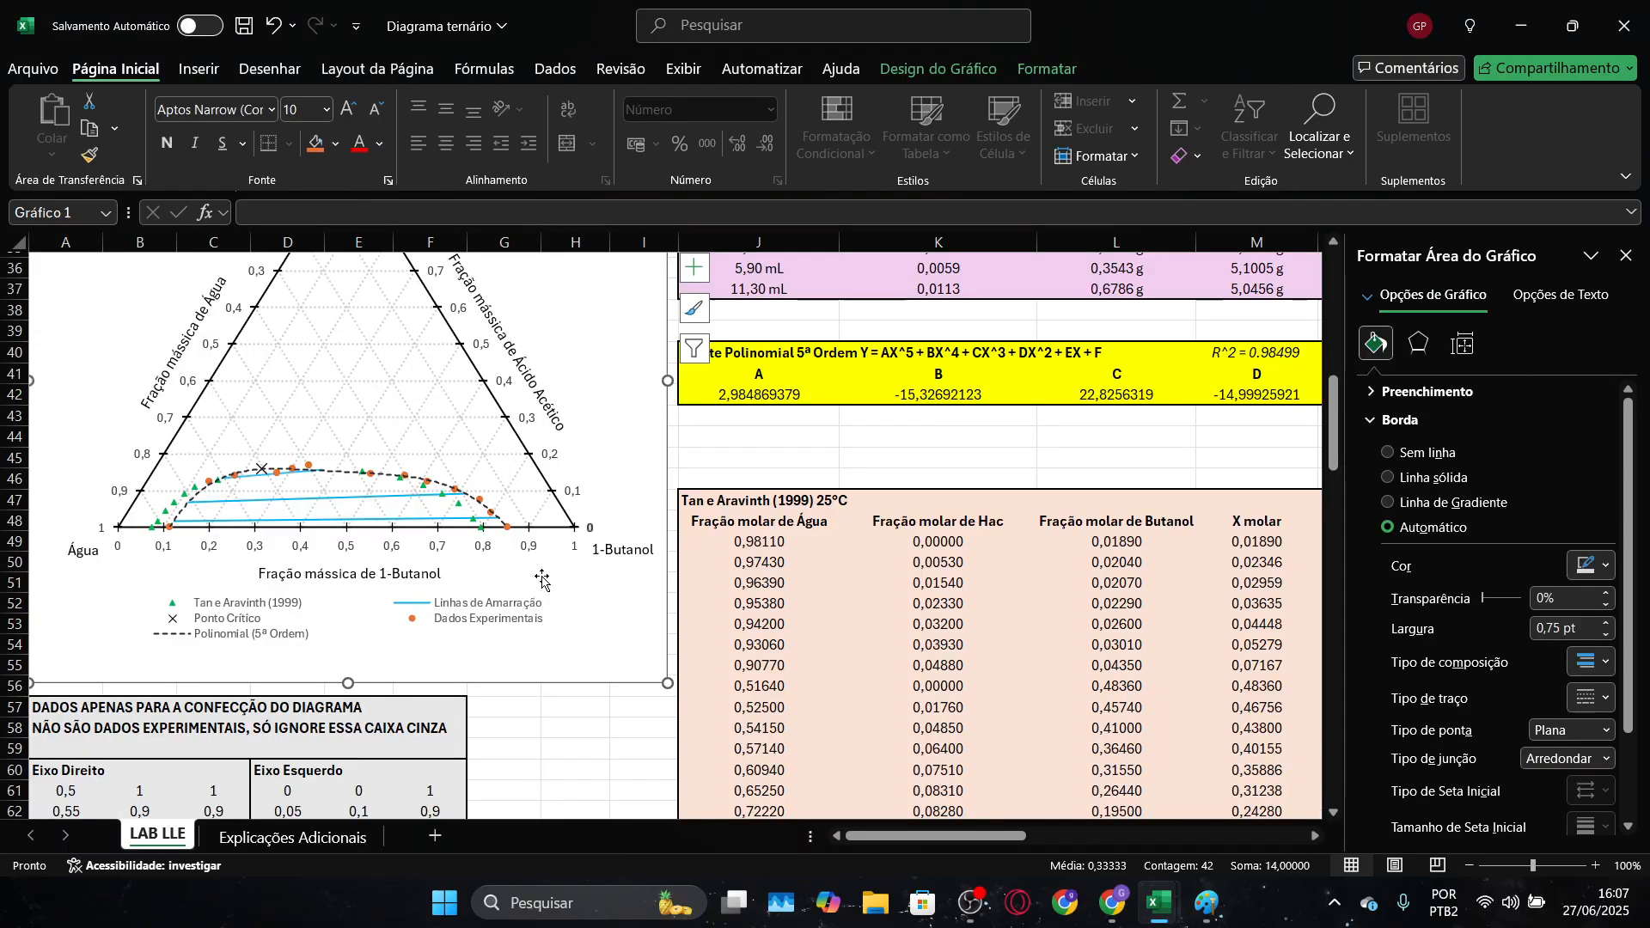
scroll(519, 621, "up", 1)
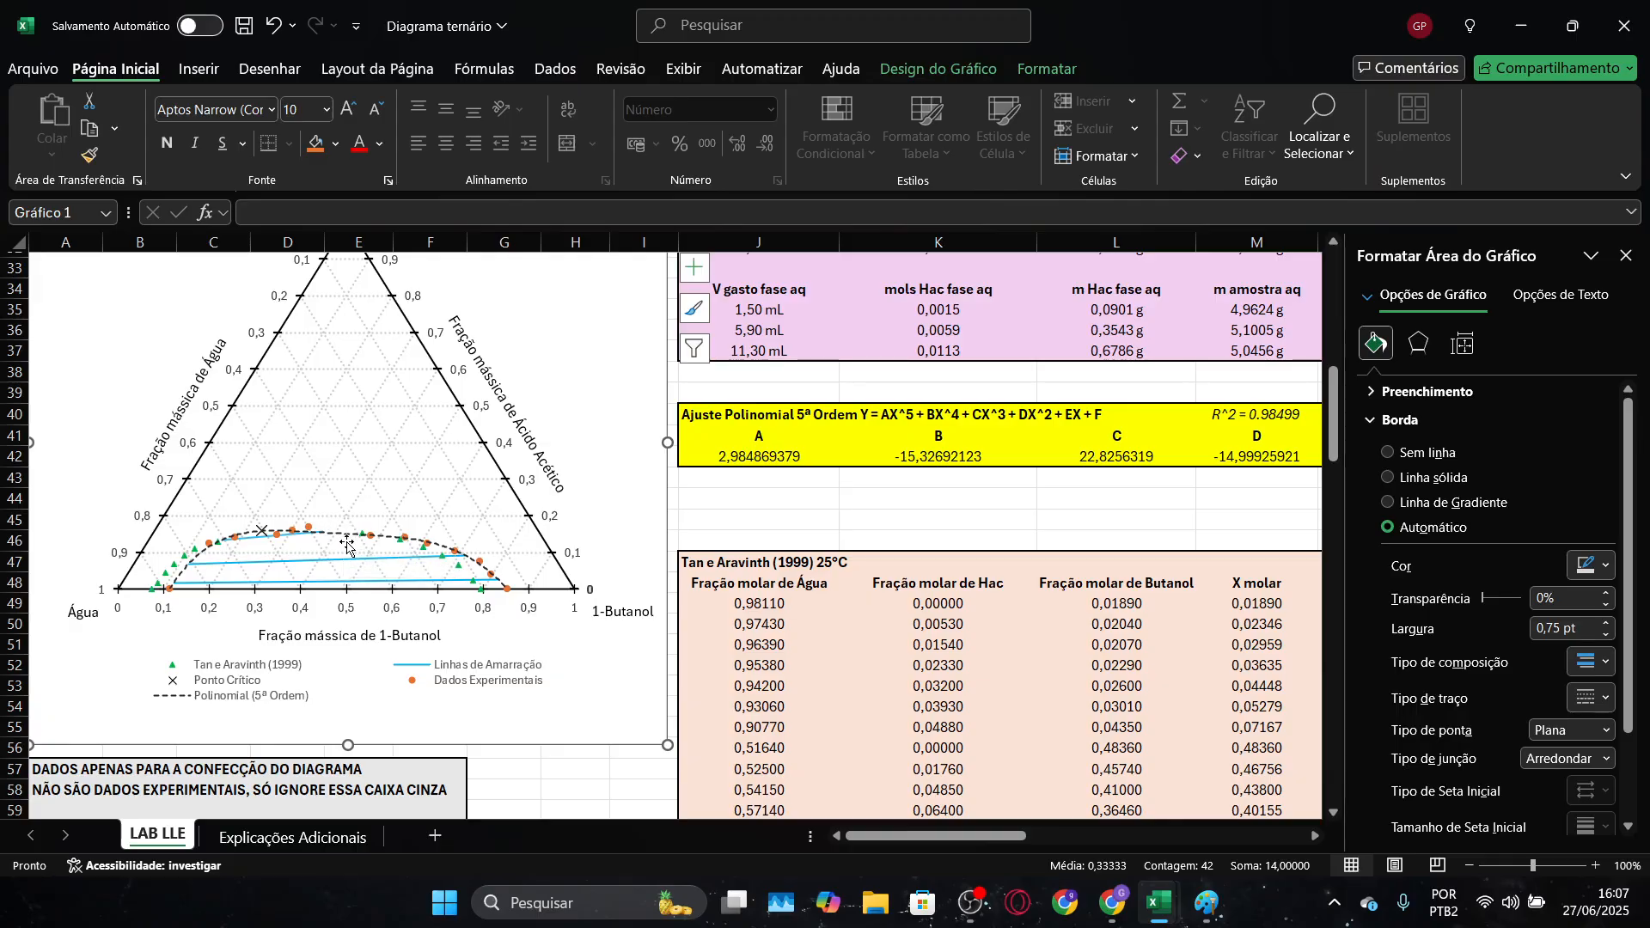
key("alt+Tab")
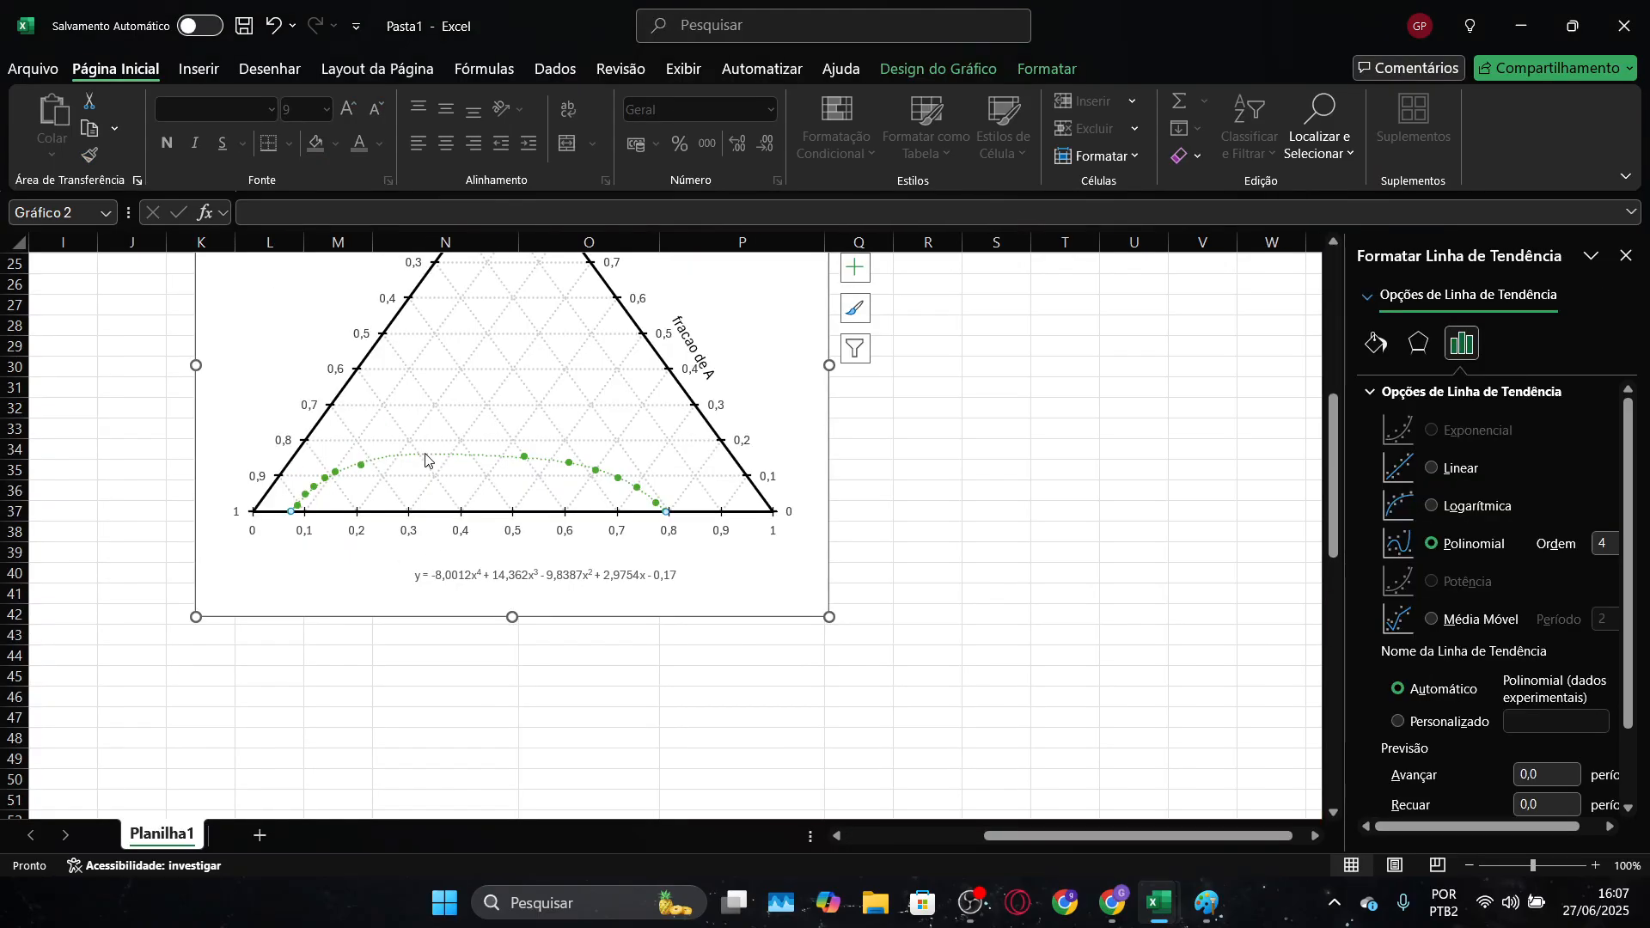
left_click(1378, 343)
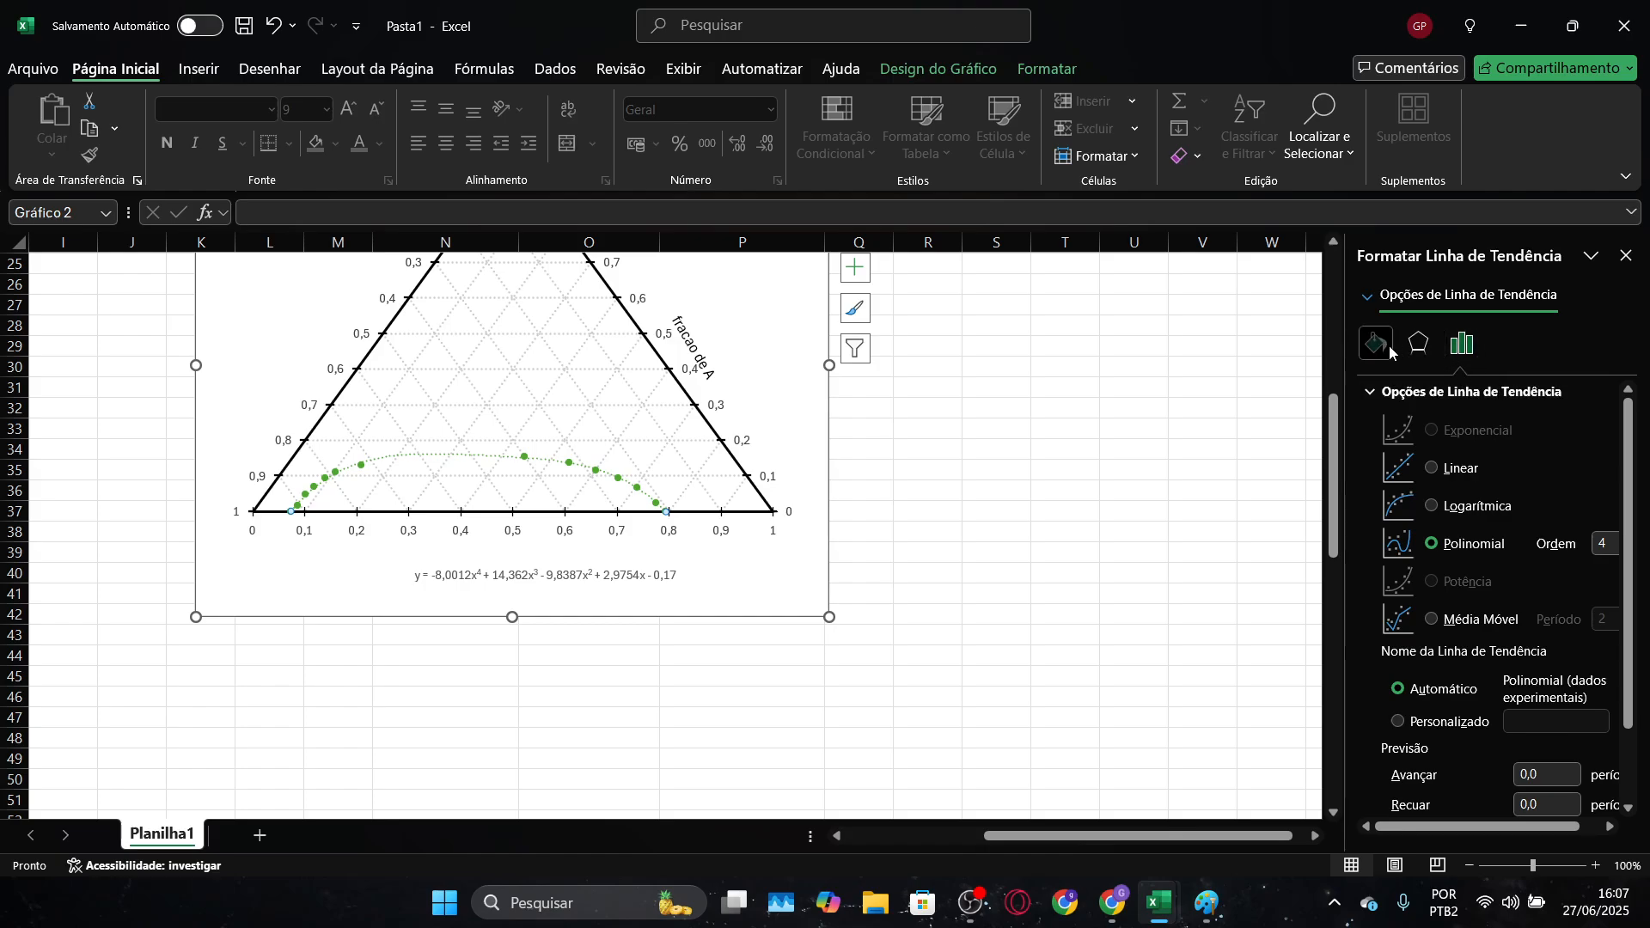
left_click(1591, 537)
left_click(1416, 249)
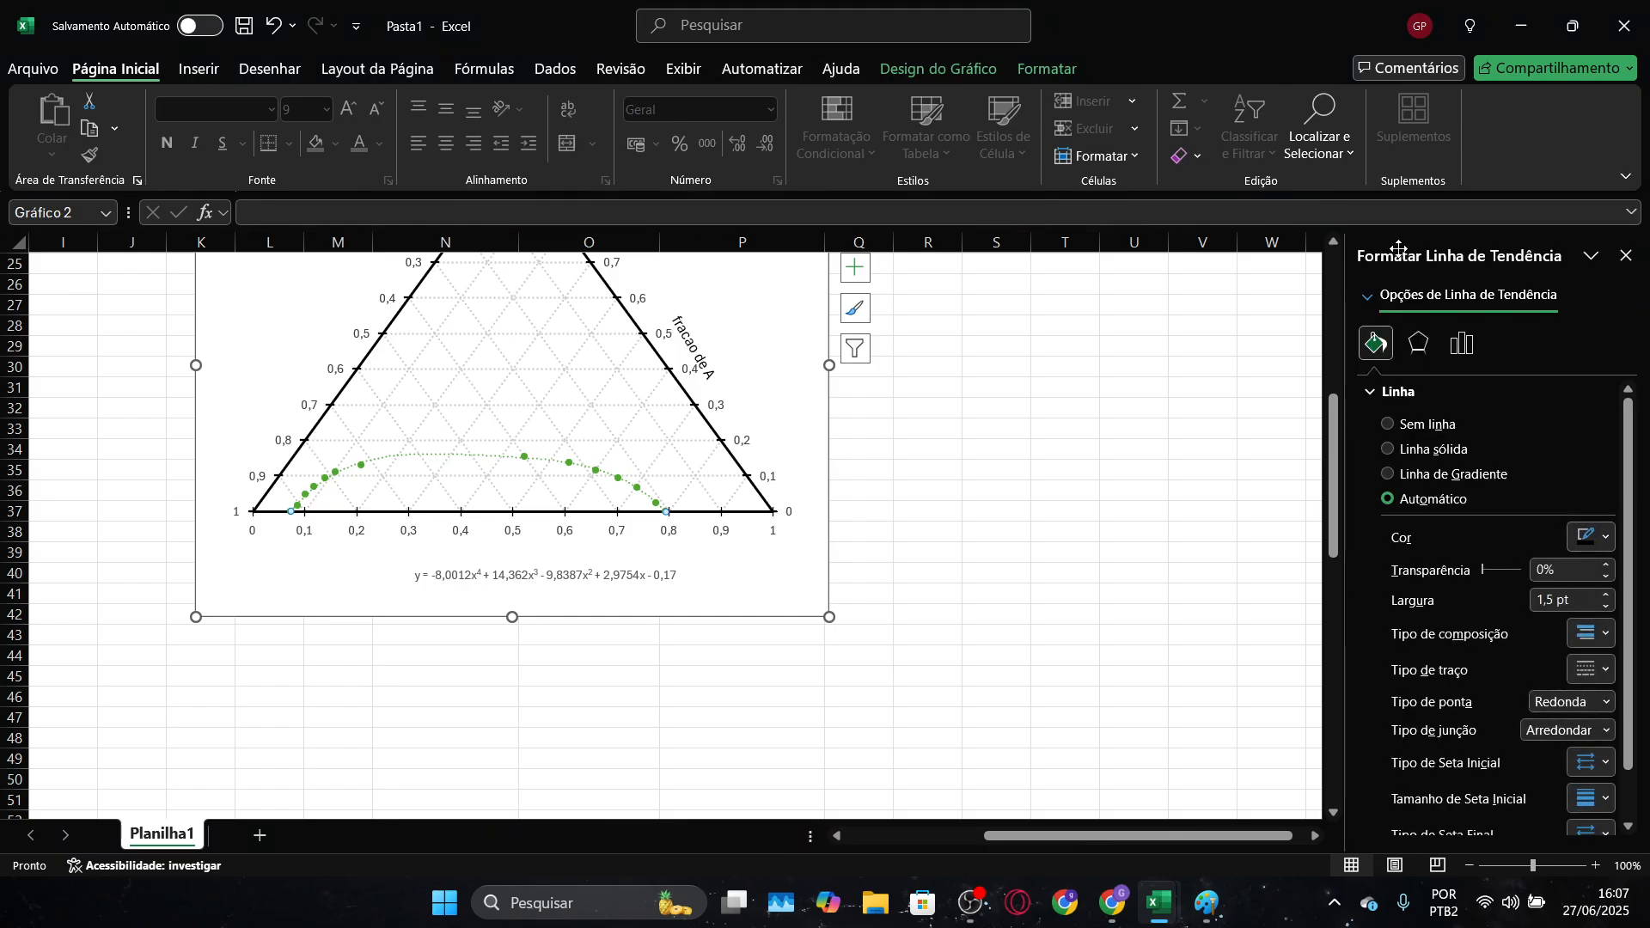
left_click(1577, 670)
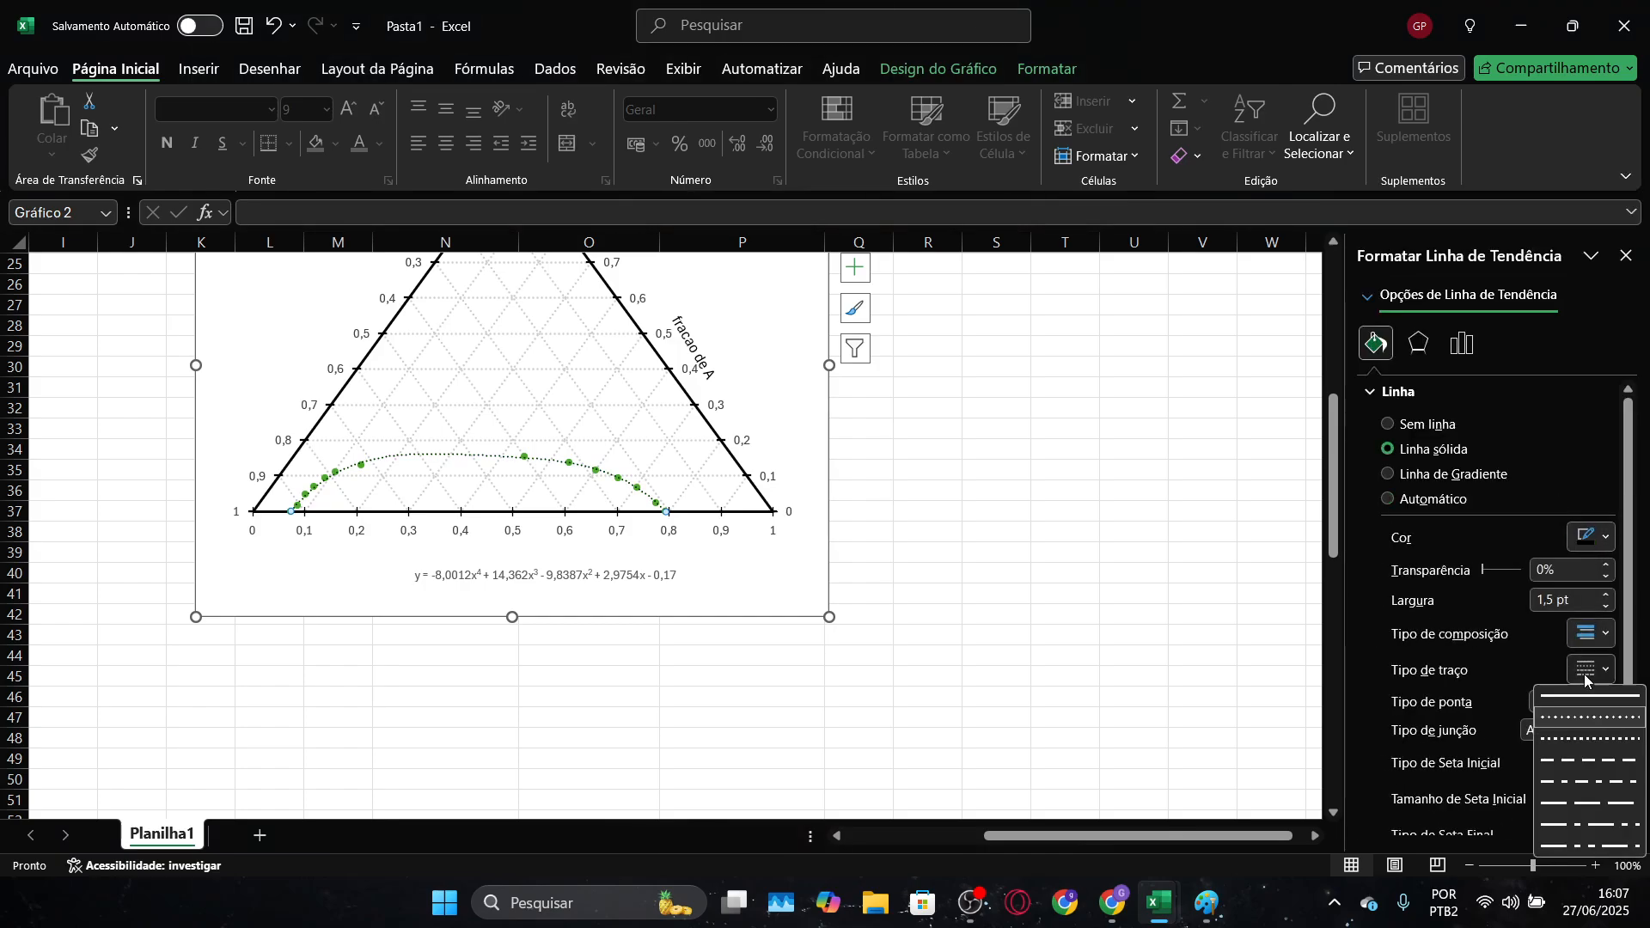
left_click(1591, 762)
left_click(1065, 511)
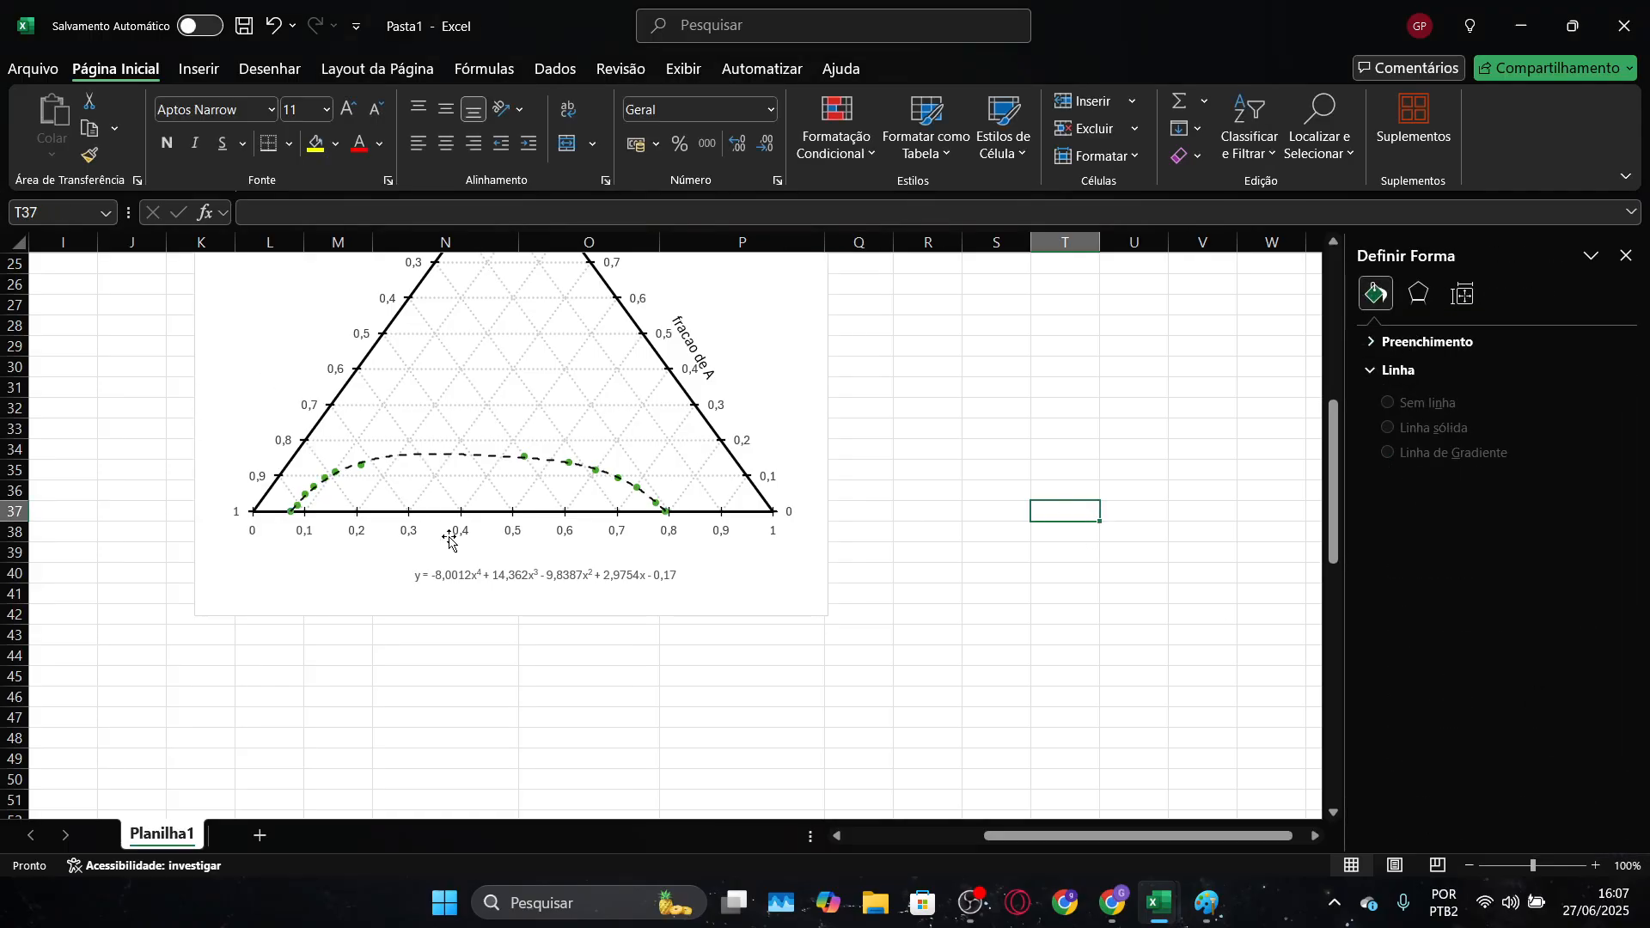
Inspect the reference chart's trendline formatting in Diagrama ternário, and narrow the Pasta1 chart's plot area from its right edge
key("alt+Tab")
left_click(343, 538)
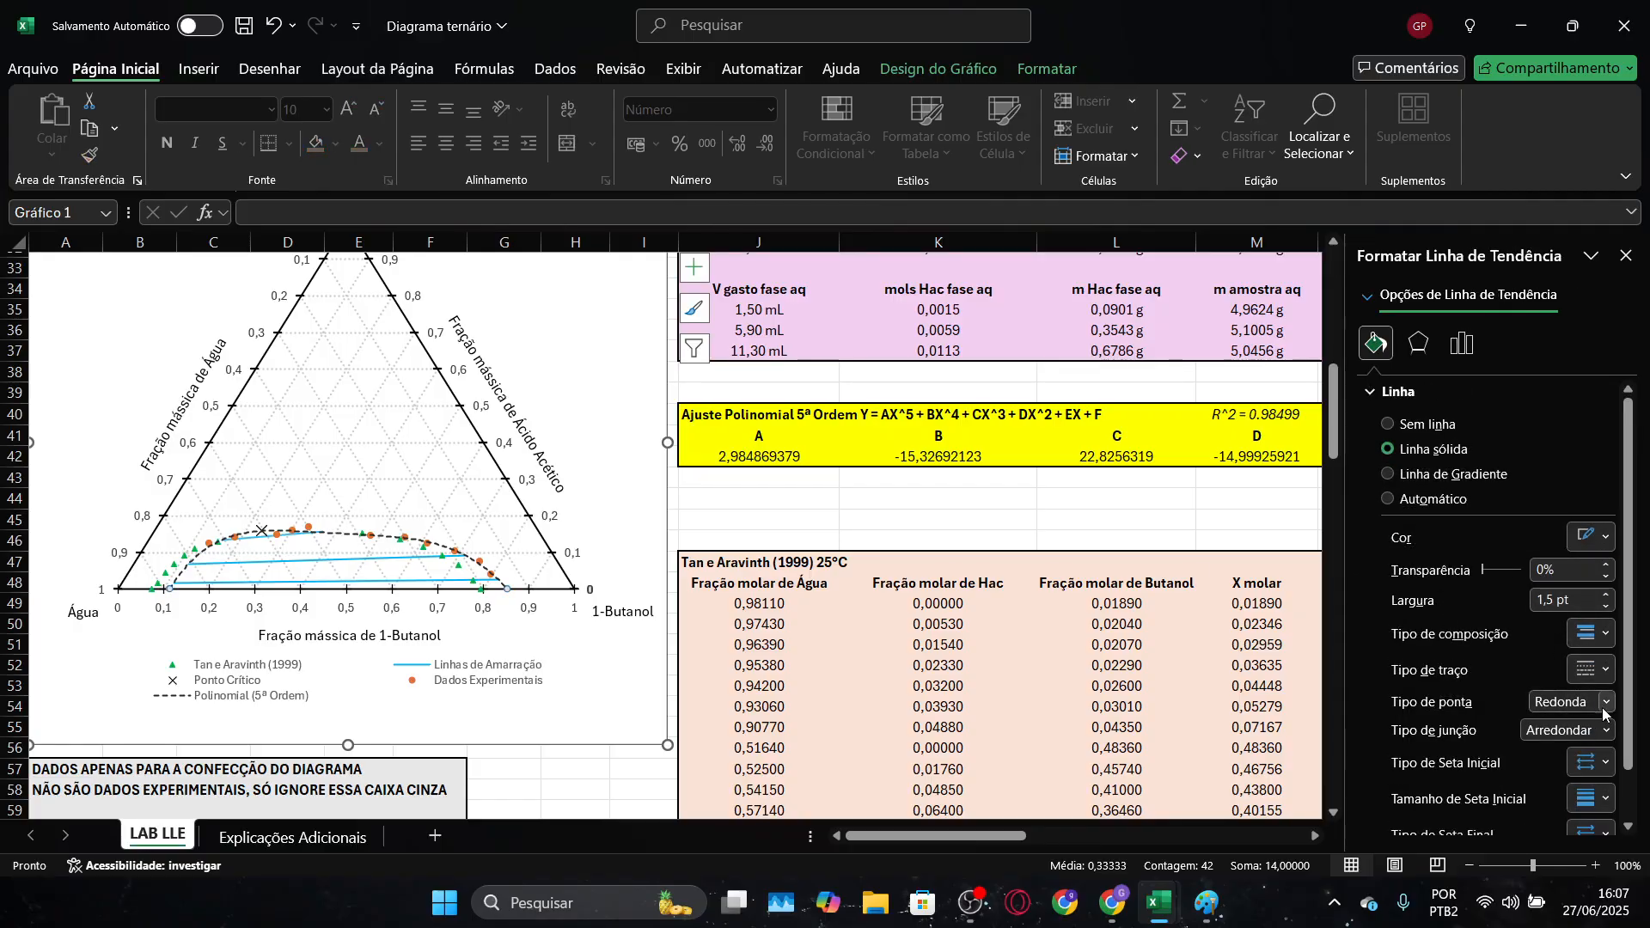
key("alt+Tab")
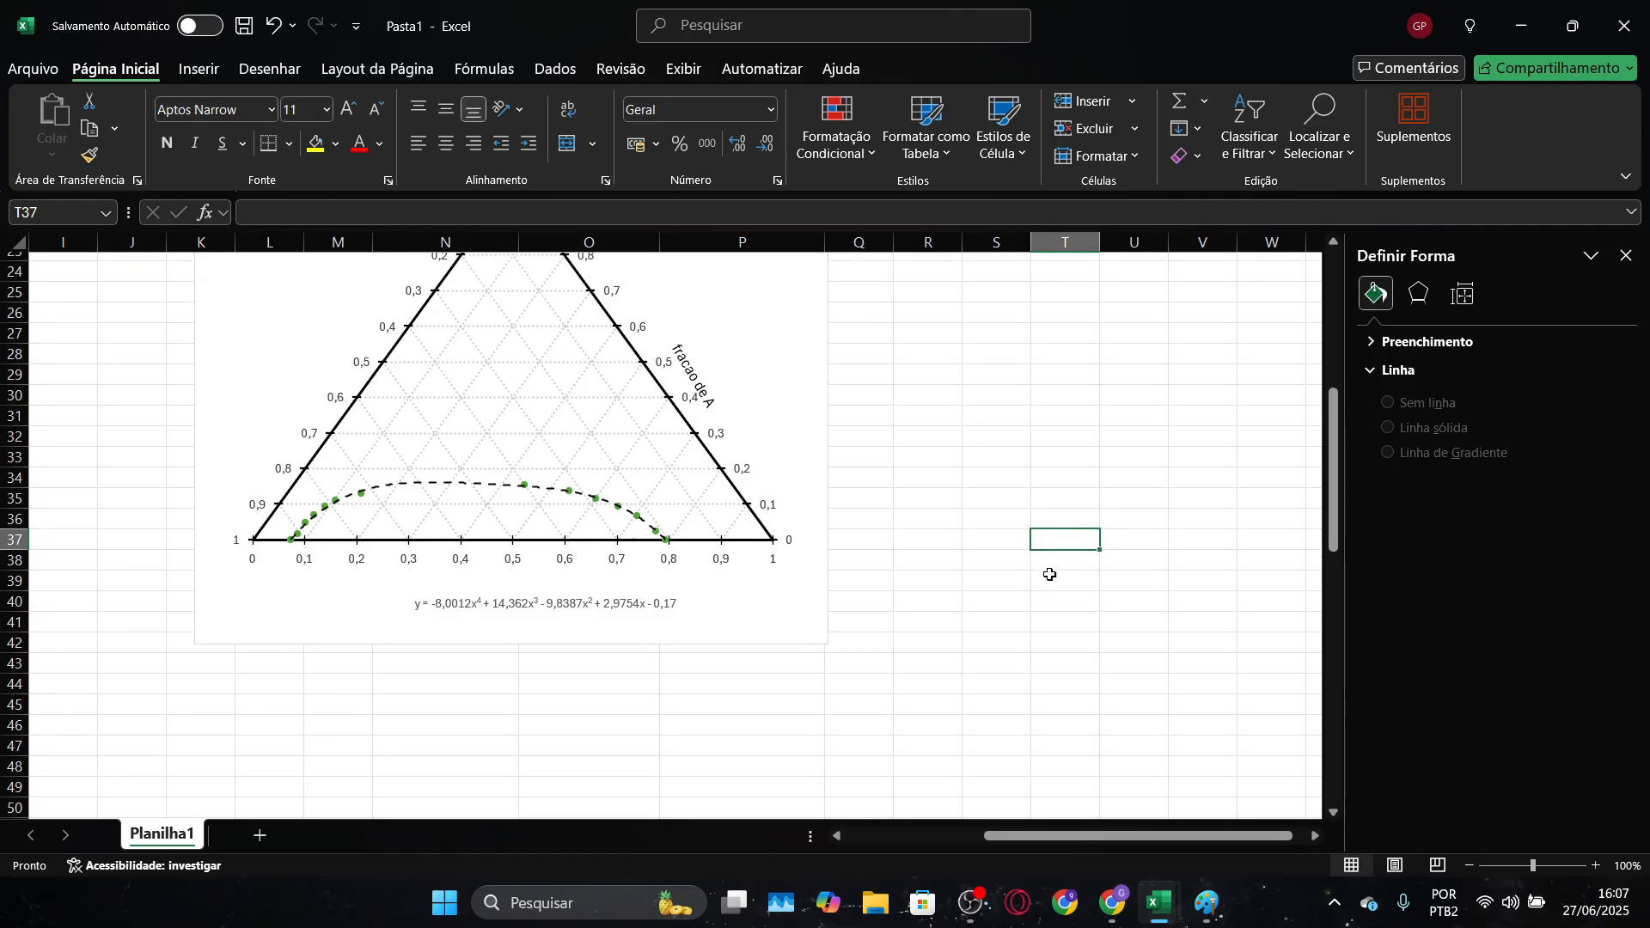
left_click(750, 458)
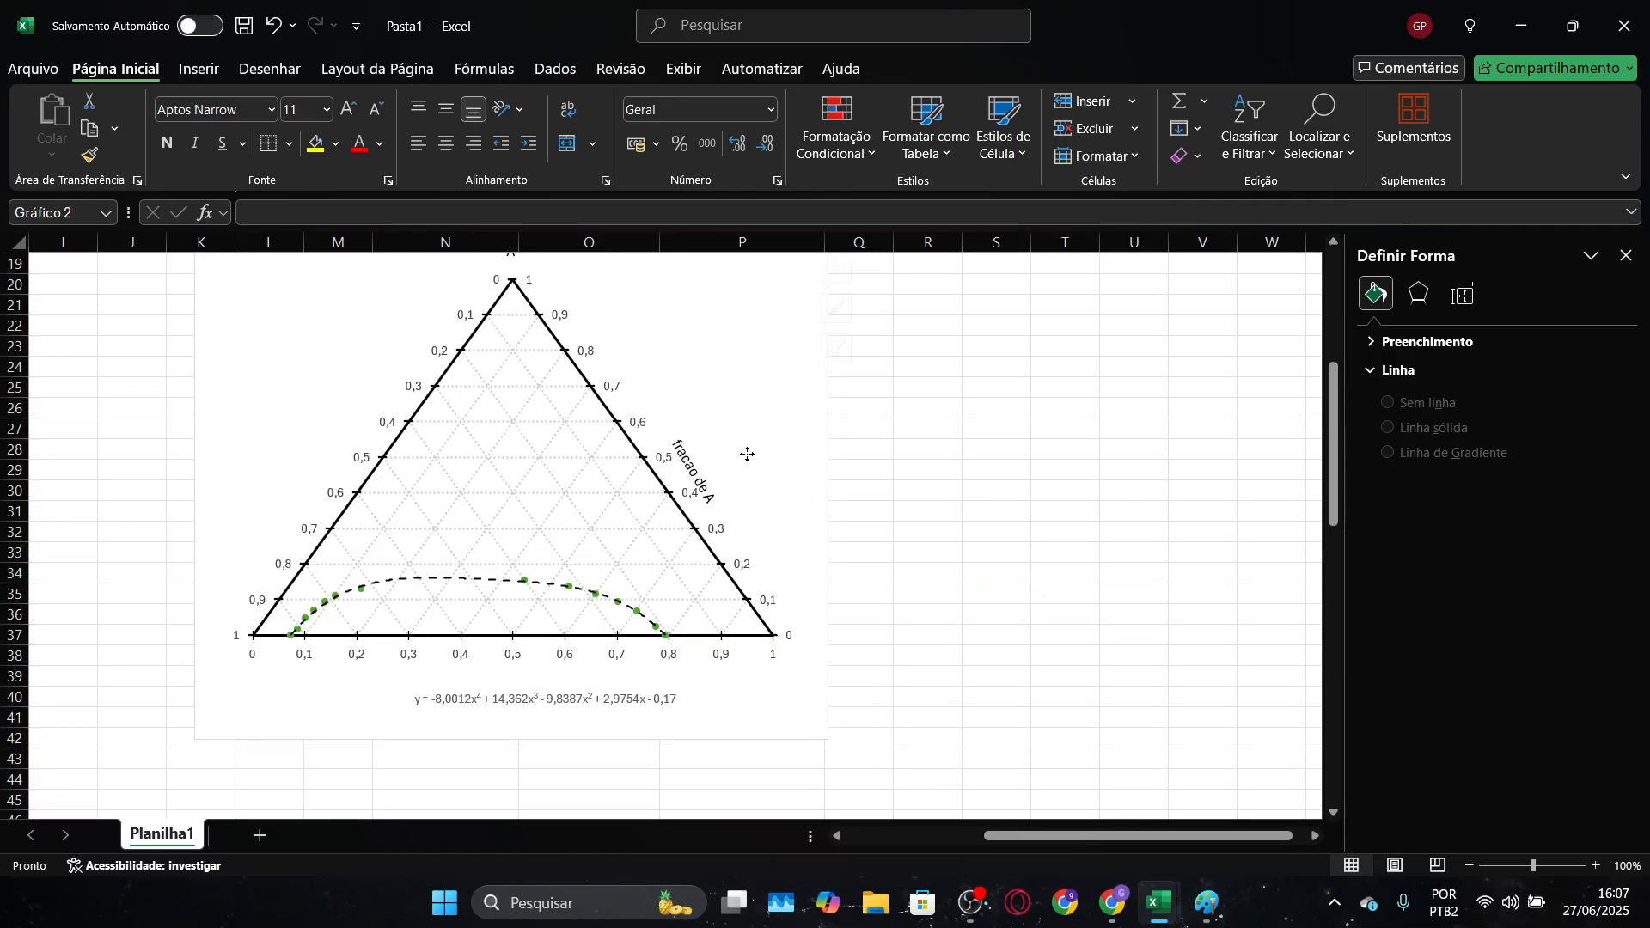
left_click_drag(775, 492, 719, 491)
left_click(861, 512)
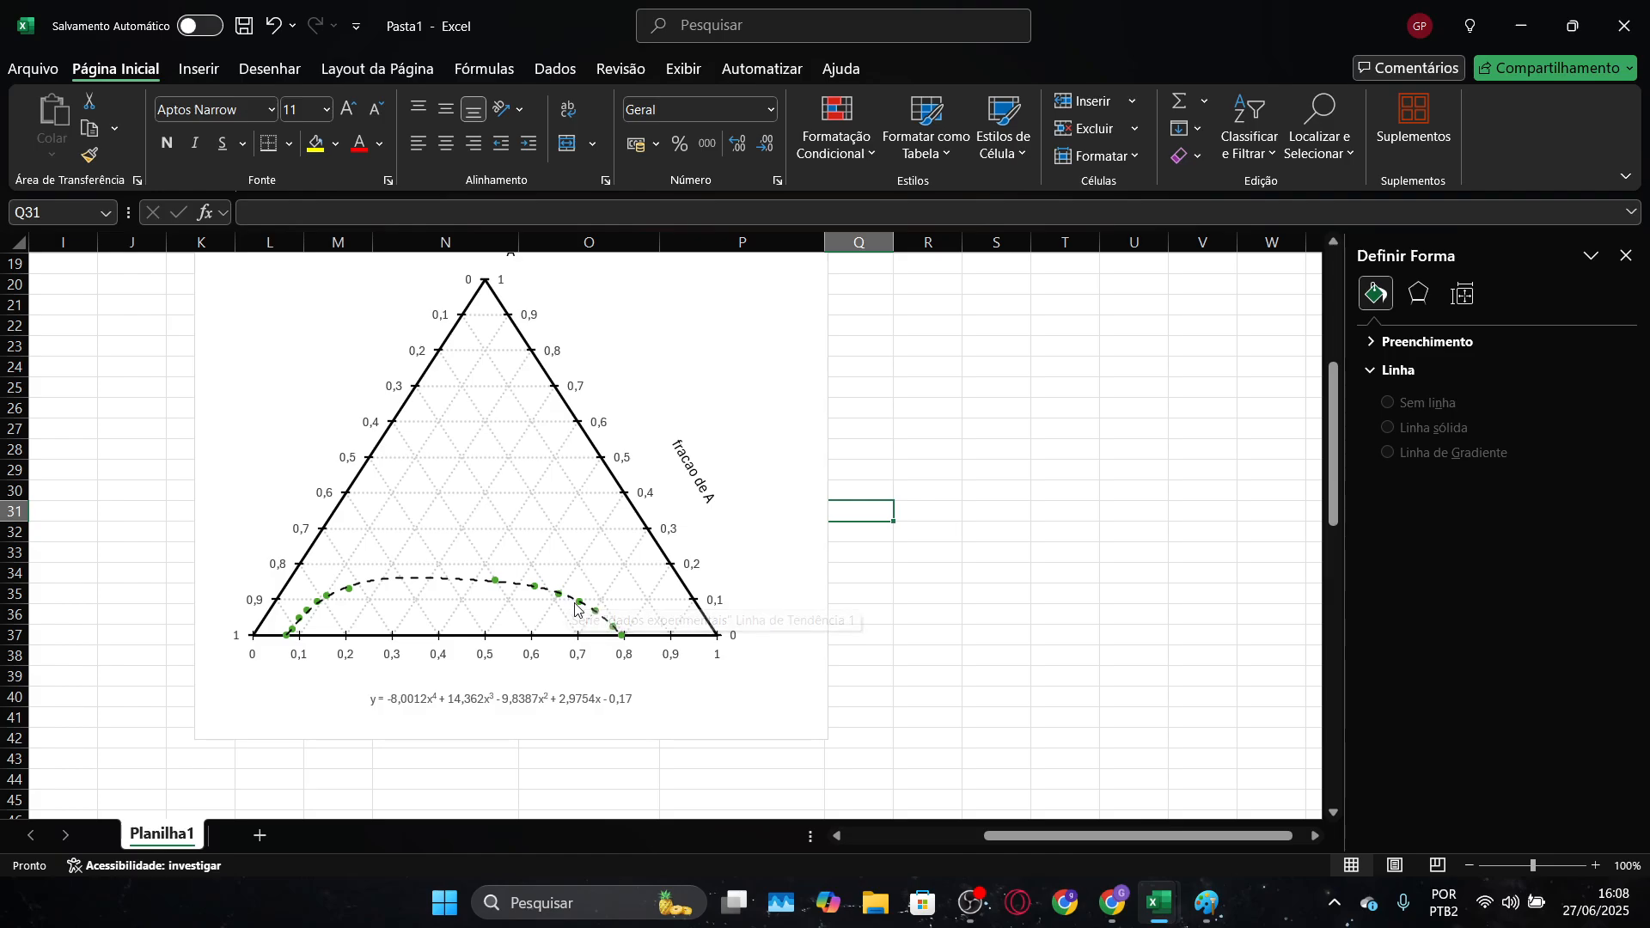
Copy the X hac alcoolica and X hac aq columns in N29:N37 from the LAB LLE sheet of Diagrama ternário
key("alt+Tab")
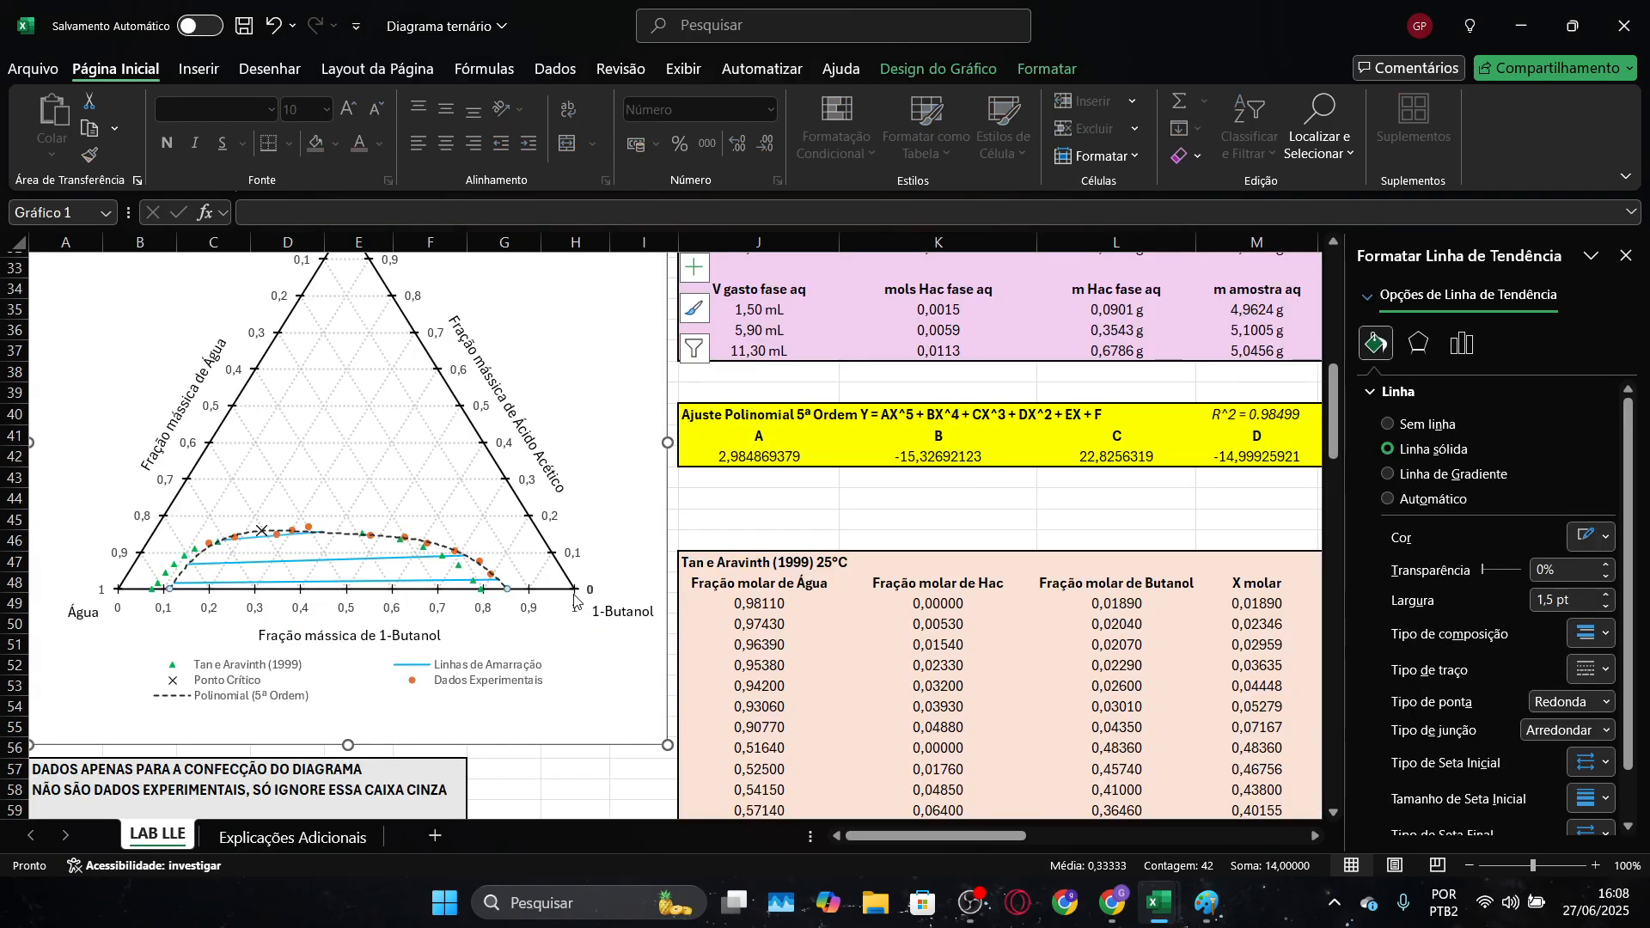
key("alt+Tab")
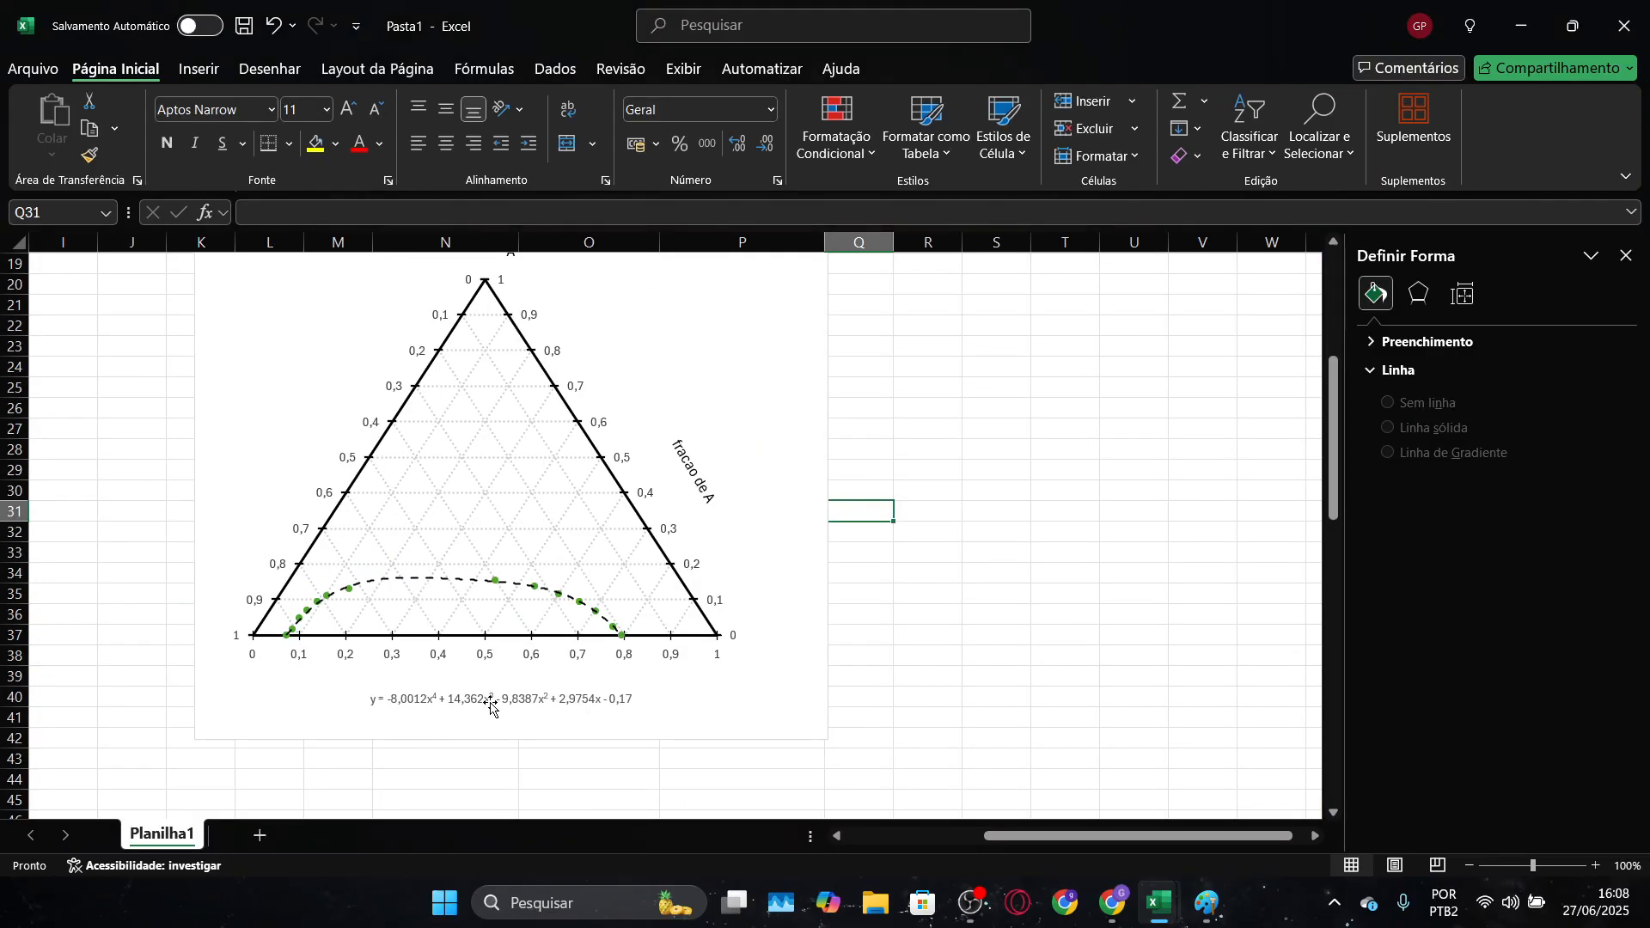
key("alt+Tab")
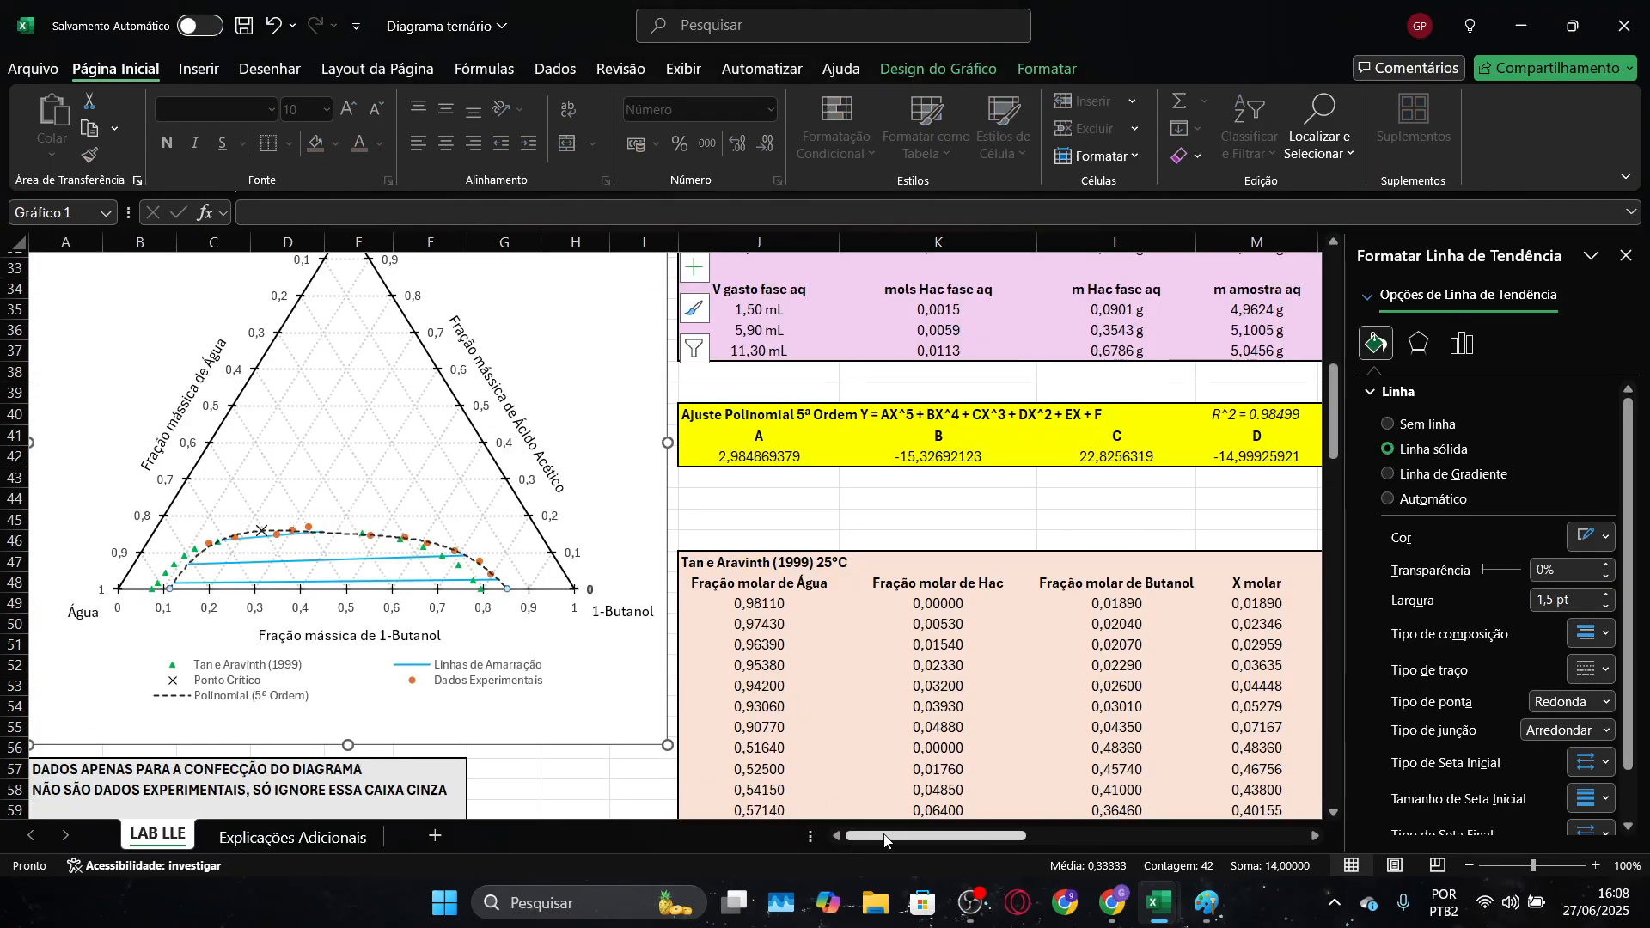
left_click_drag(920, 837, 1111, 840)
scroll(1021, 841, "down", 4)
scroll(966, 676, "up", 6)
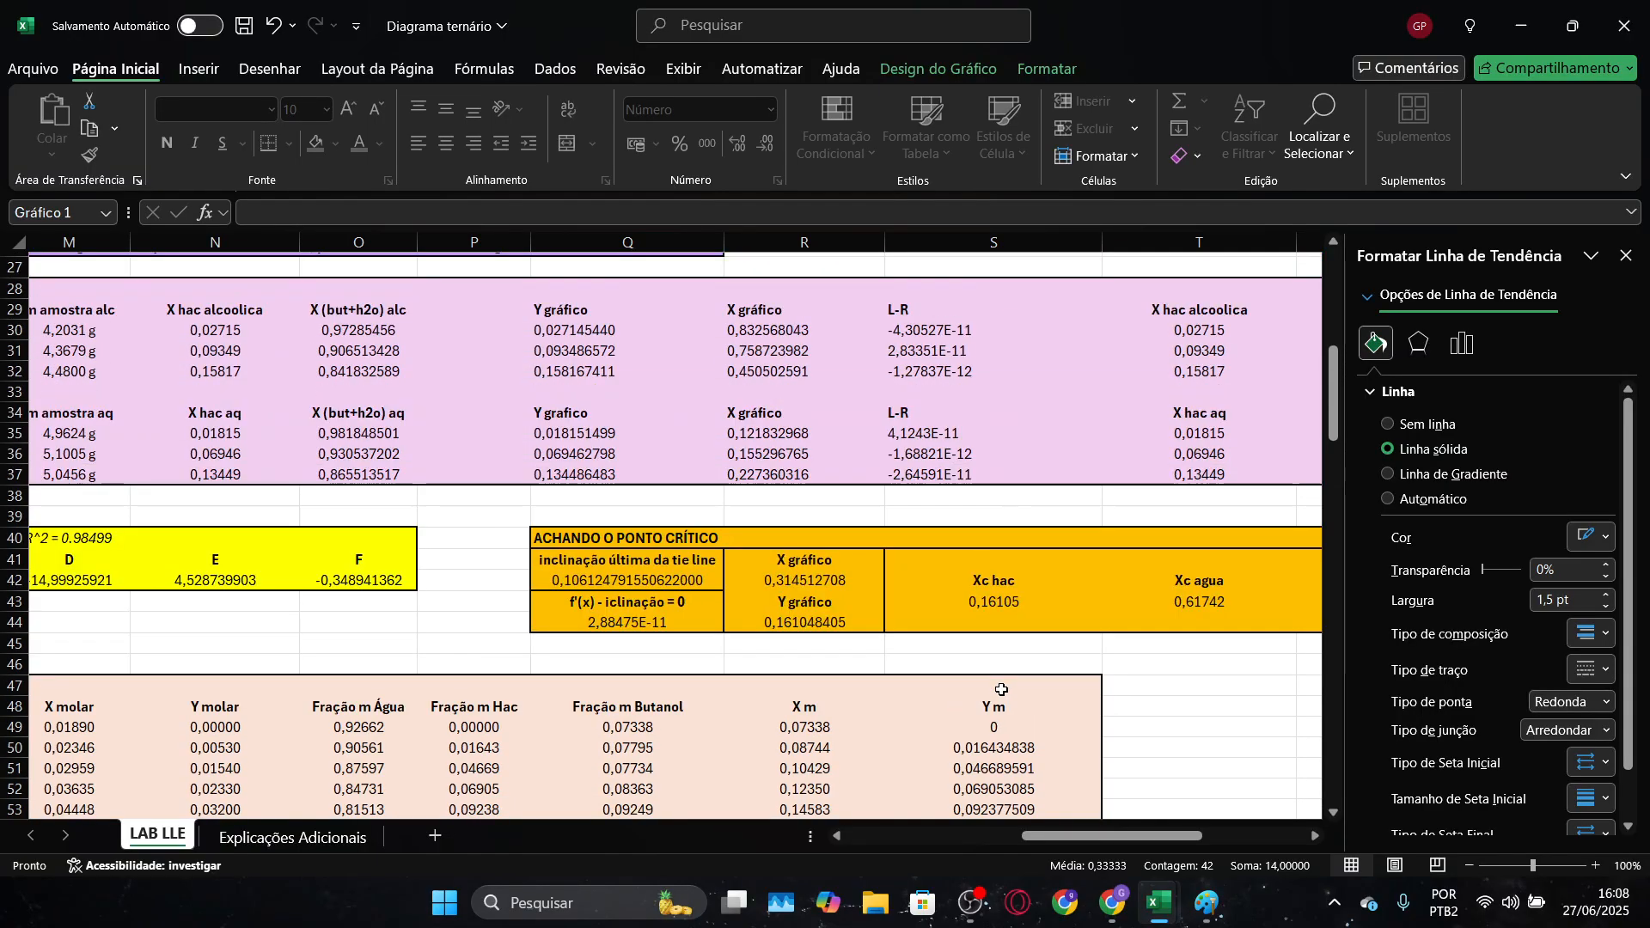
scroll(1009, 749, "up", 9)
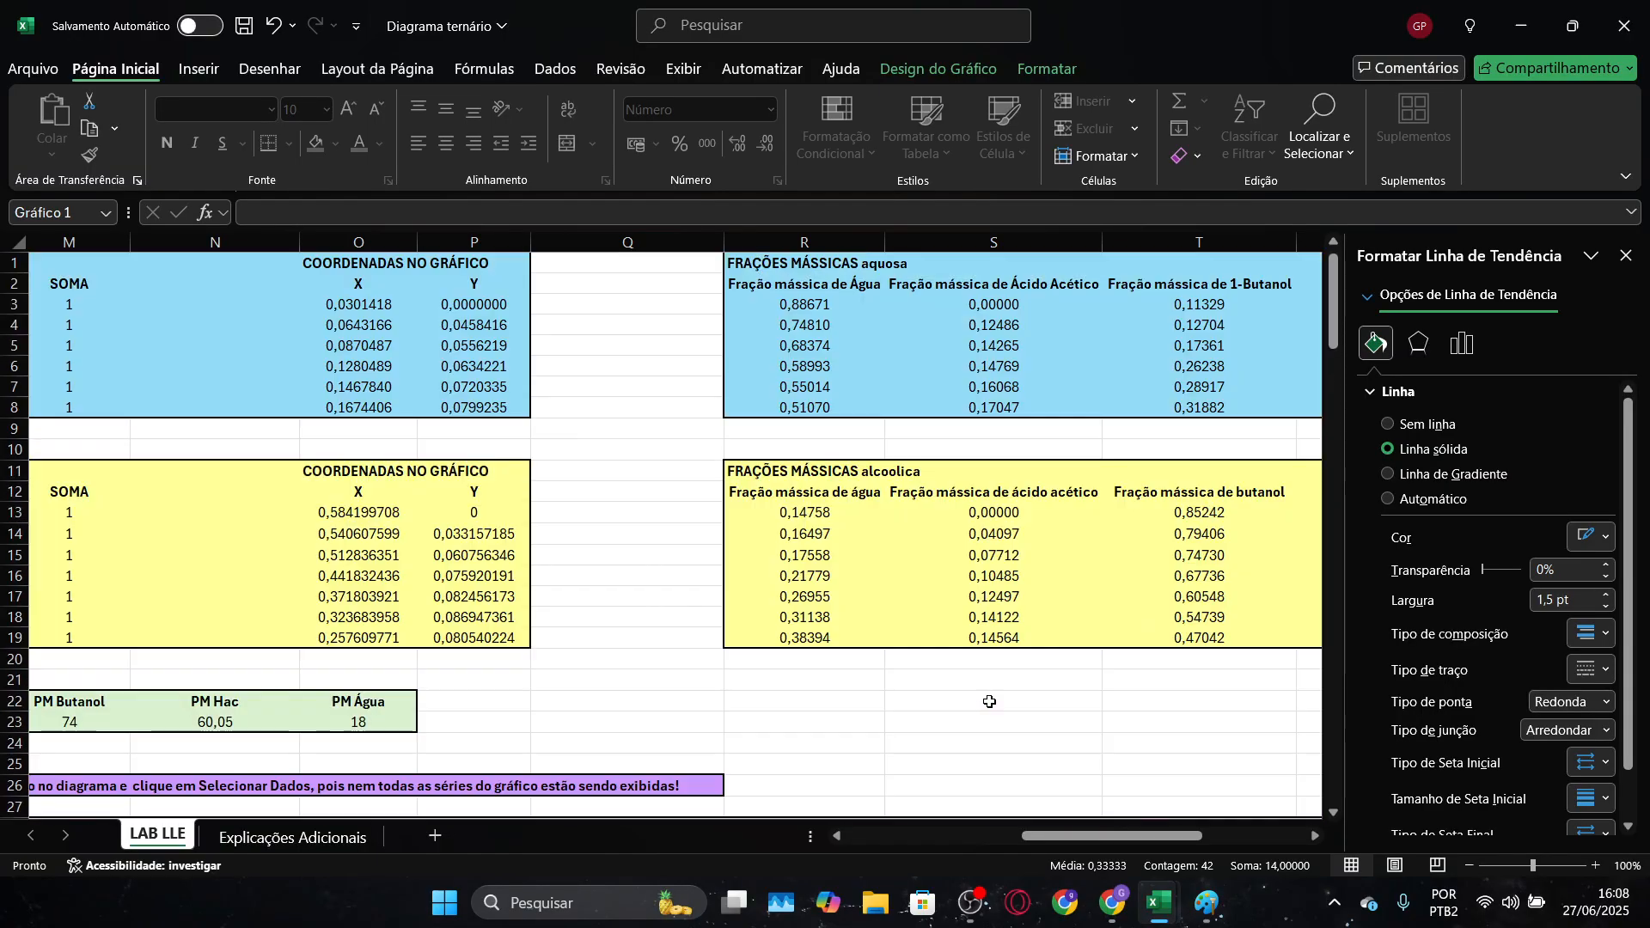
left_click_drag(1080, 845, 1019, 809)
scroll(1065, 799, "down", 6)
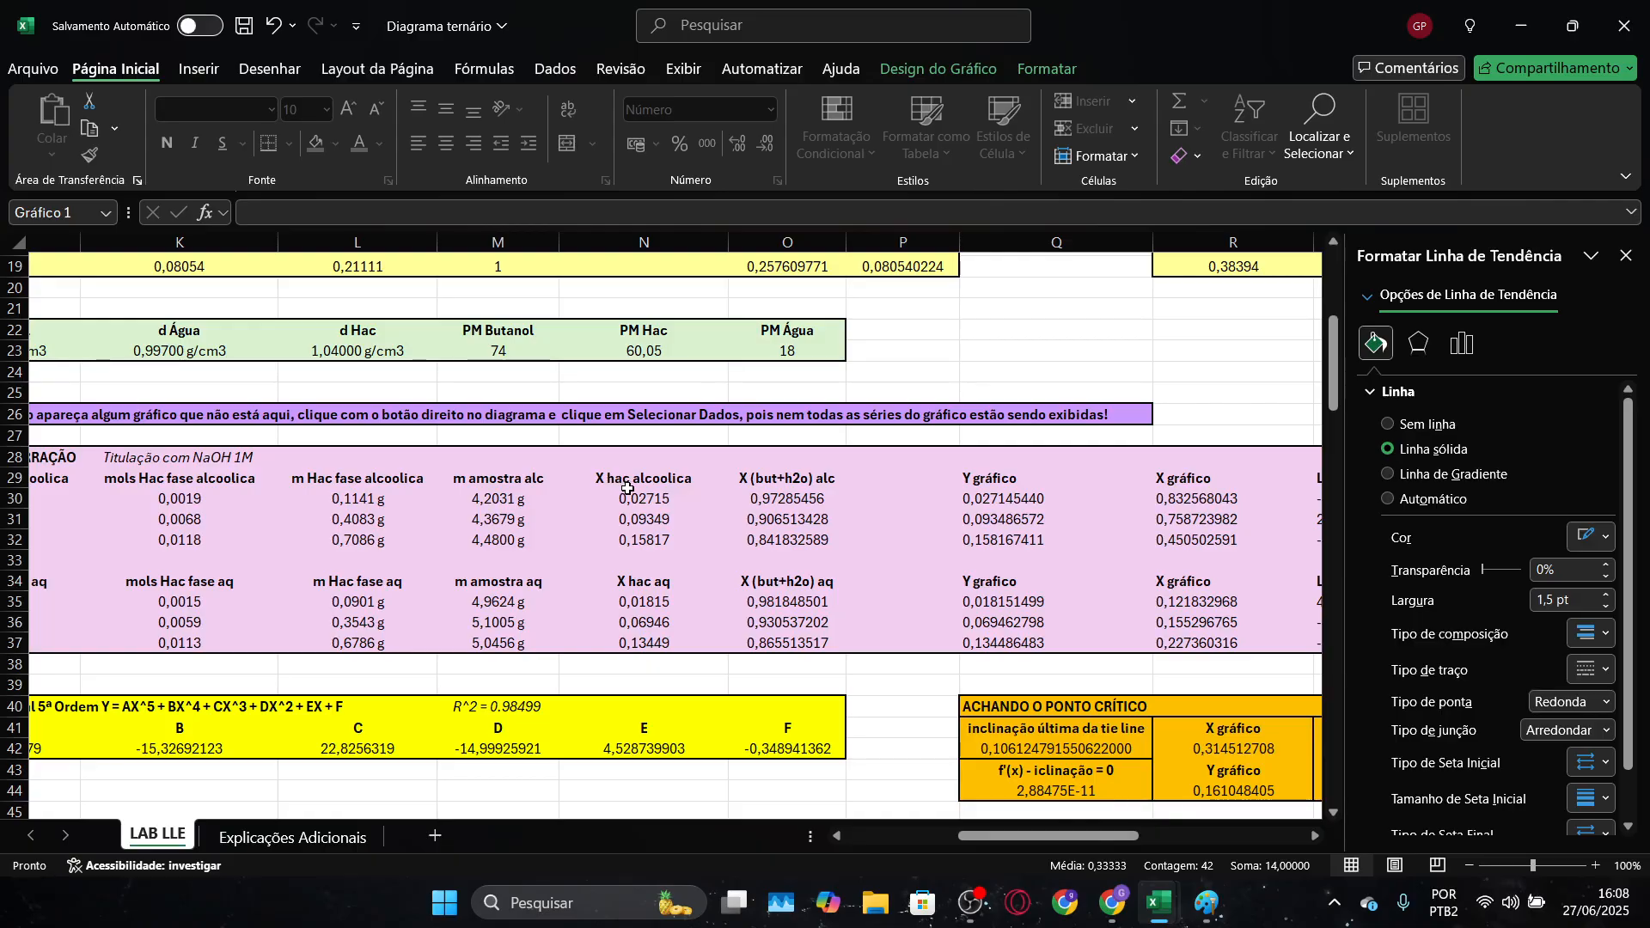
left_click_drag(625, 481, 662, 641)
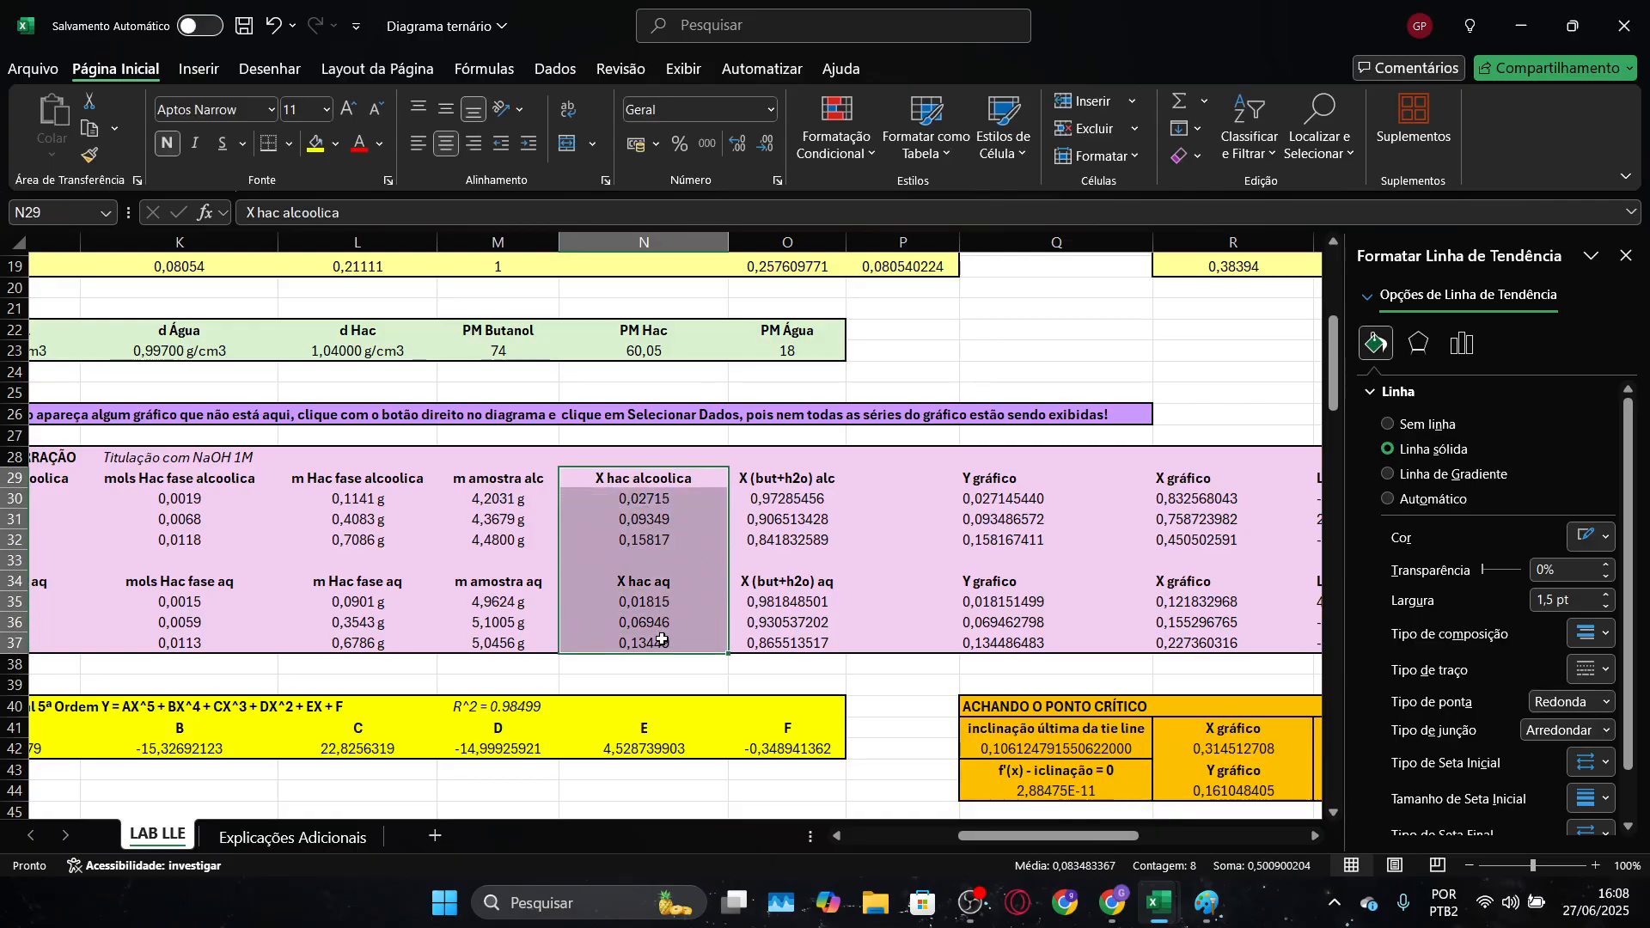
key("ctrl+c")
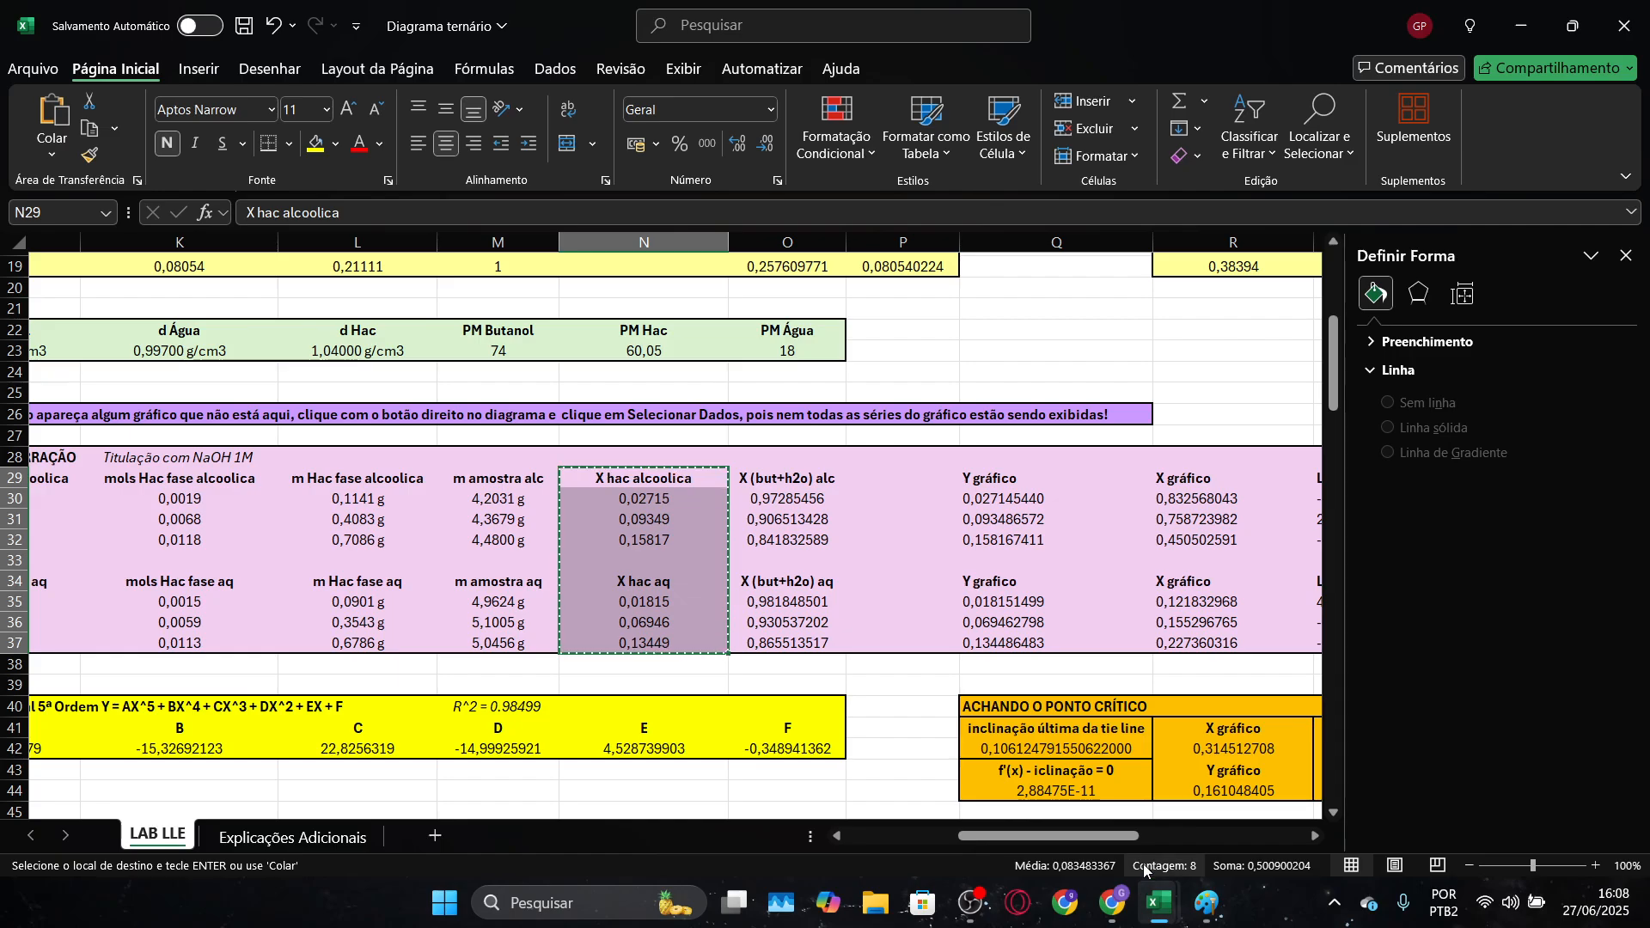
Paste the copied X hac alcoolica and X hac aq columns into Pasta1 at R23 as values only, and autofit column R
left_click_drag(1100, 837, 1052, 841)
mouse_move(1158, 903)
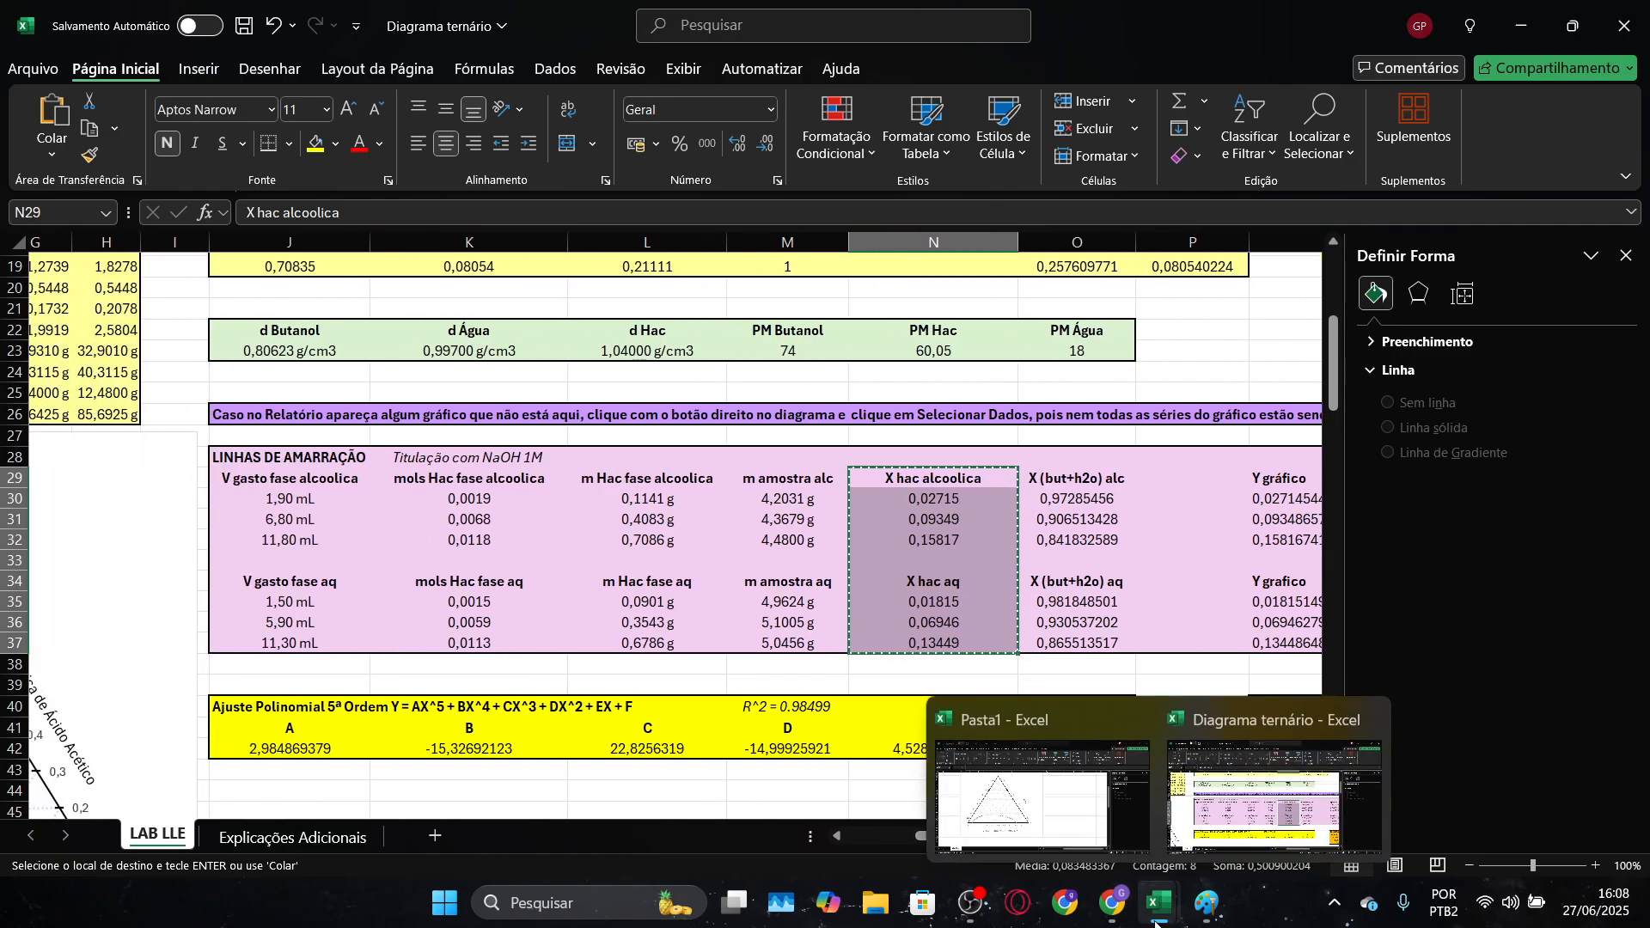
left_click(1032, 782)
scroll(923, 460, "up", 2)
left_click(929, 472)
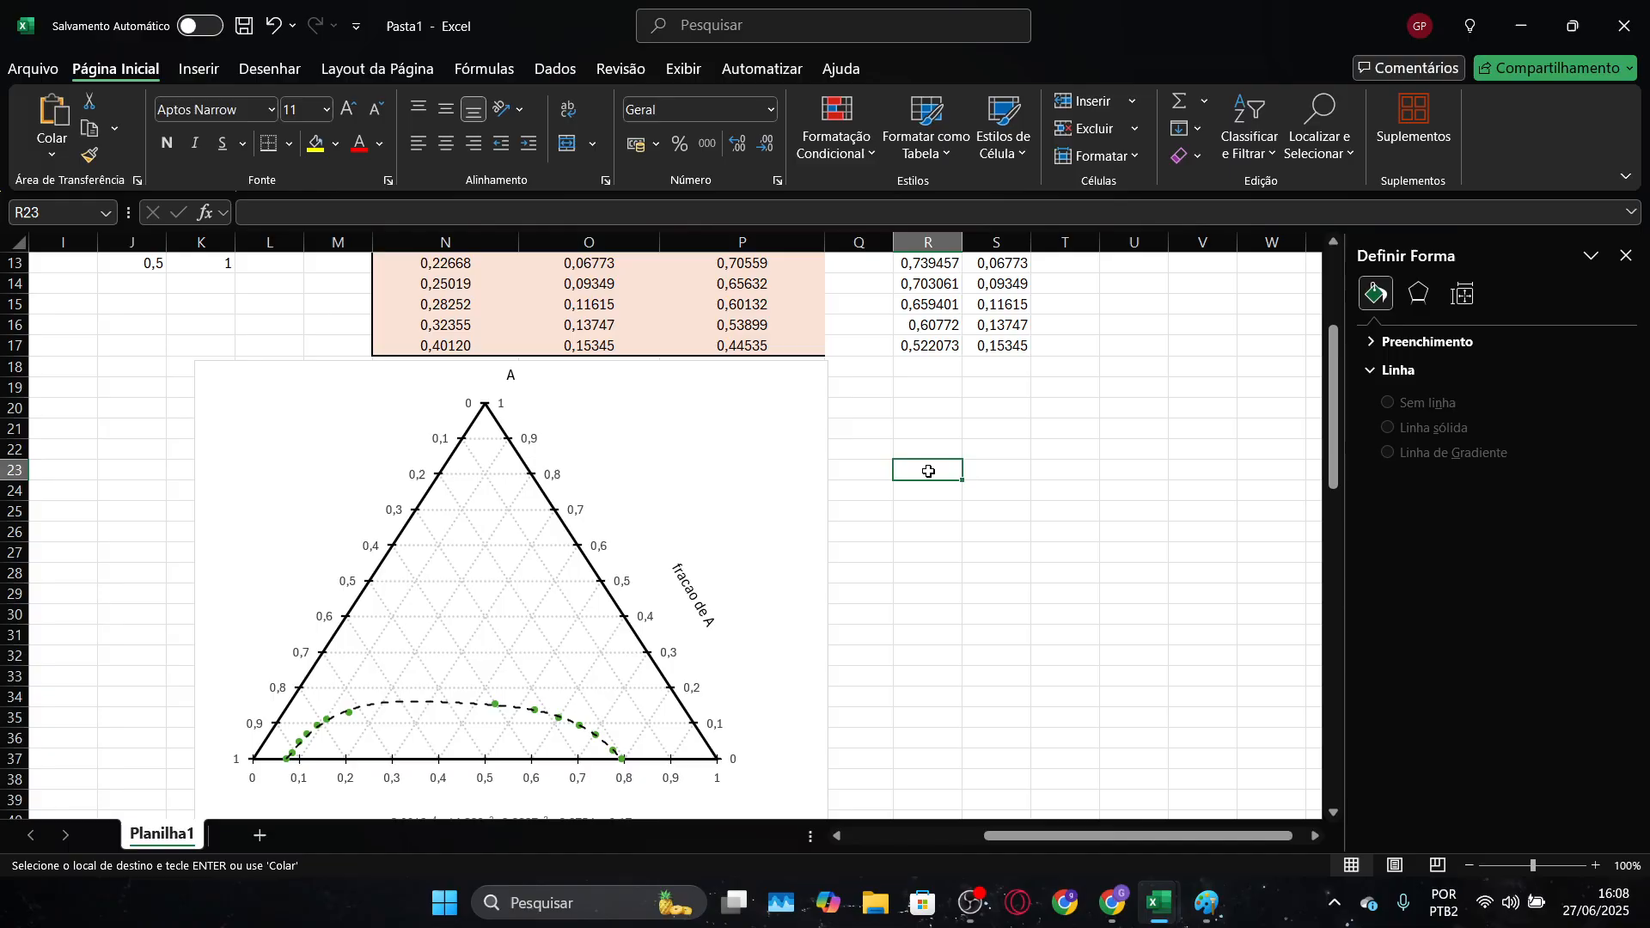
key("ctrl+v")
left_click(1000, 663)
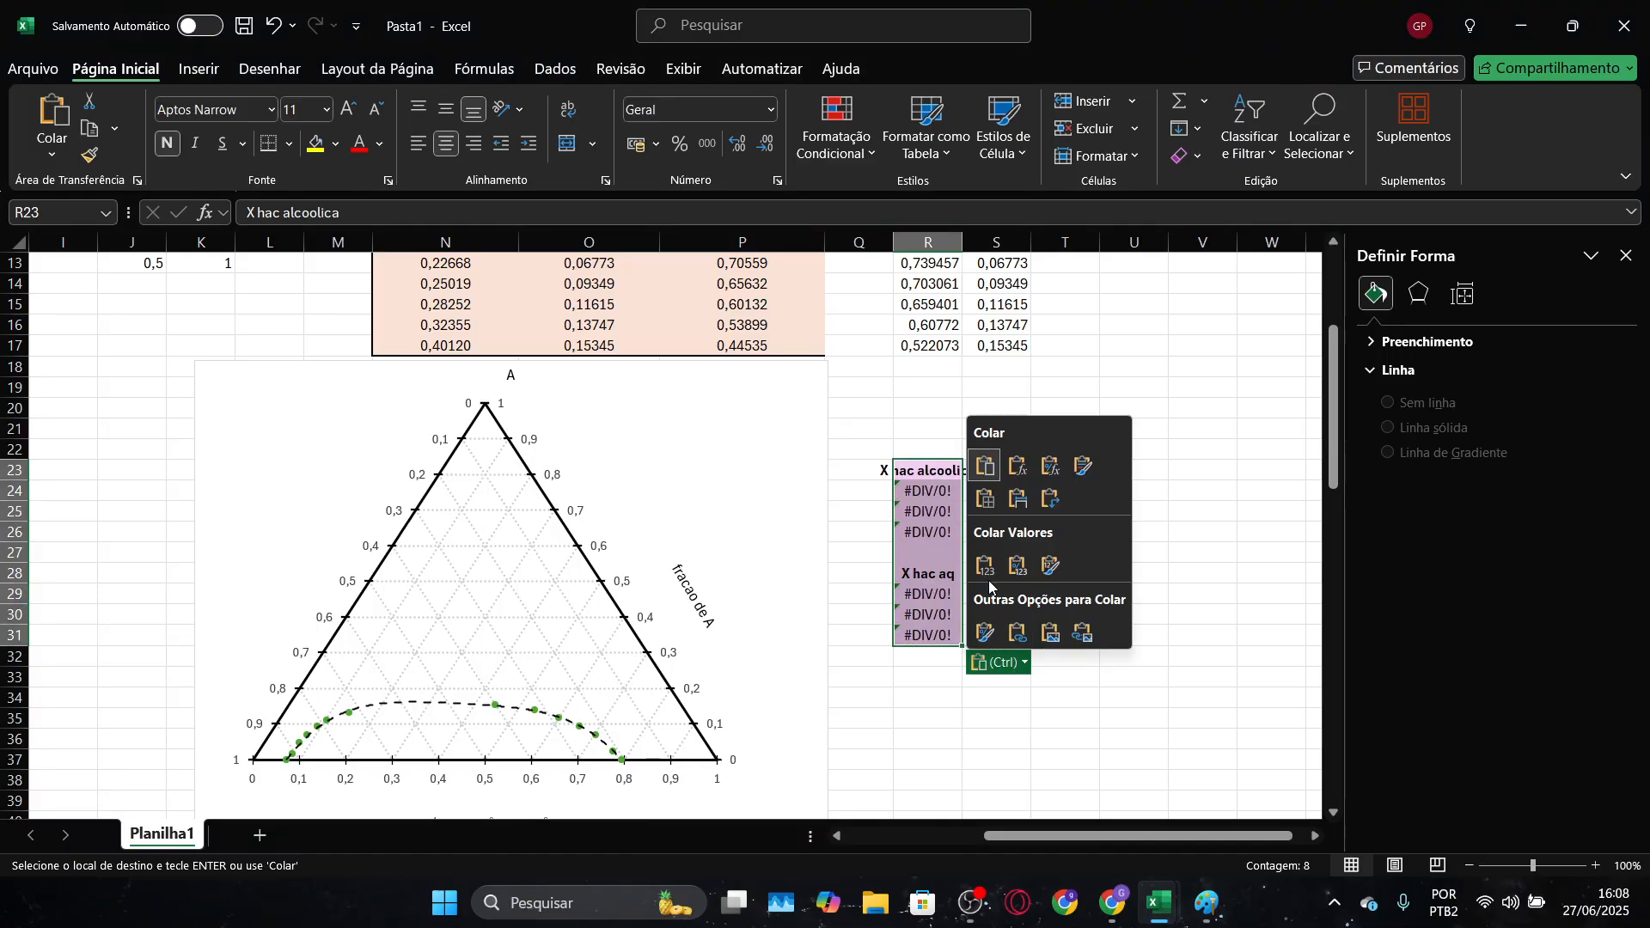
left_click(978, 569)
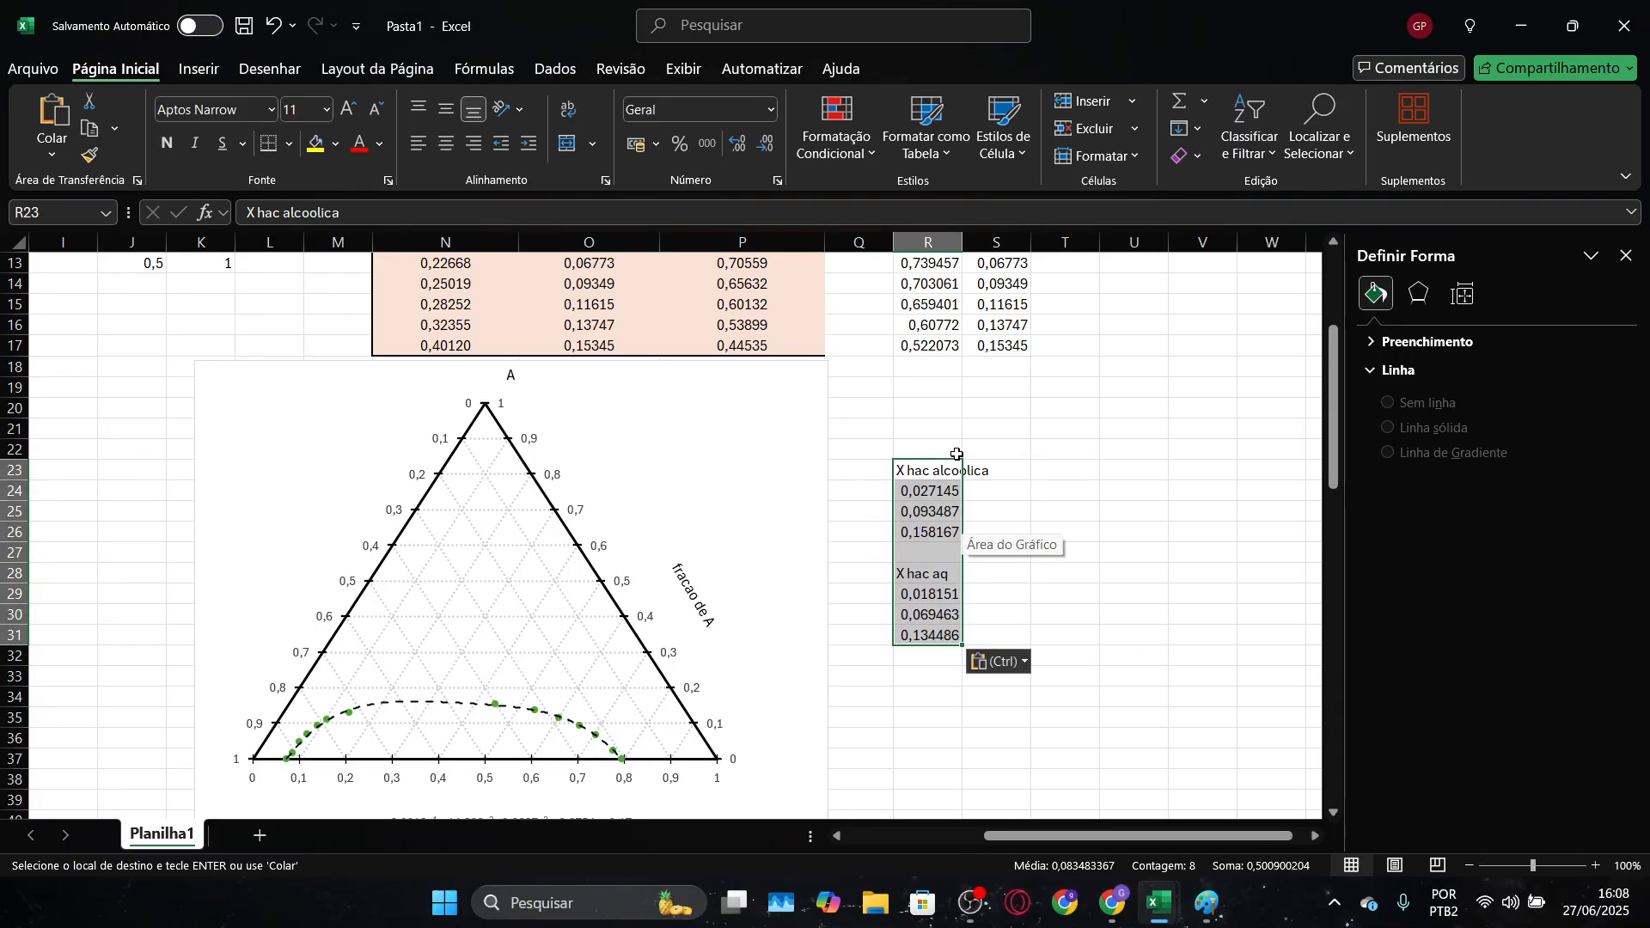
double_click(962, 238)
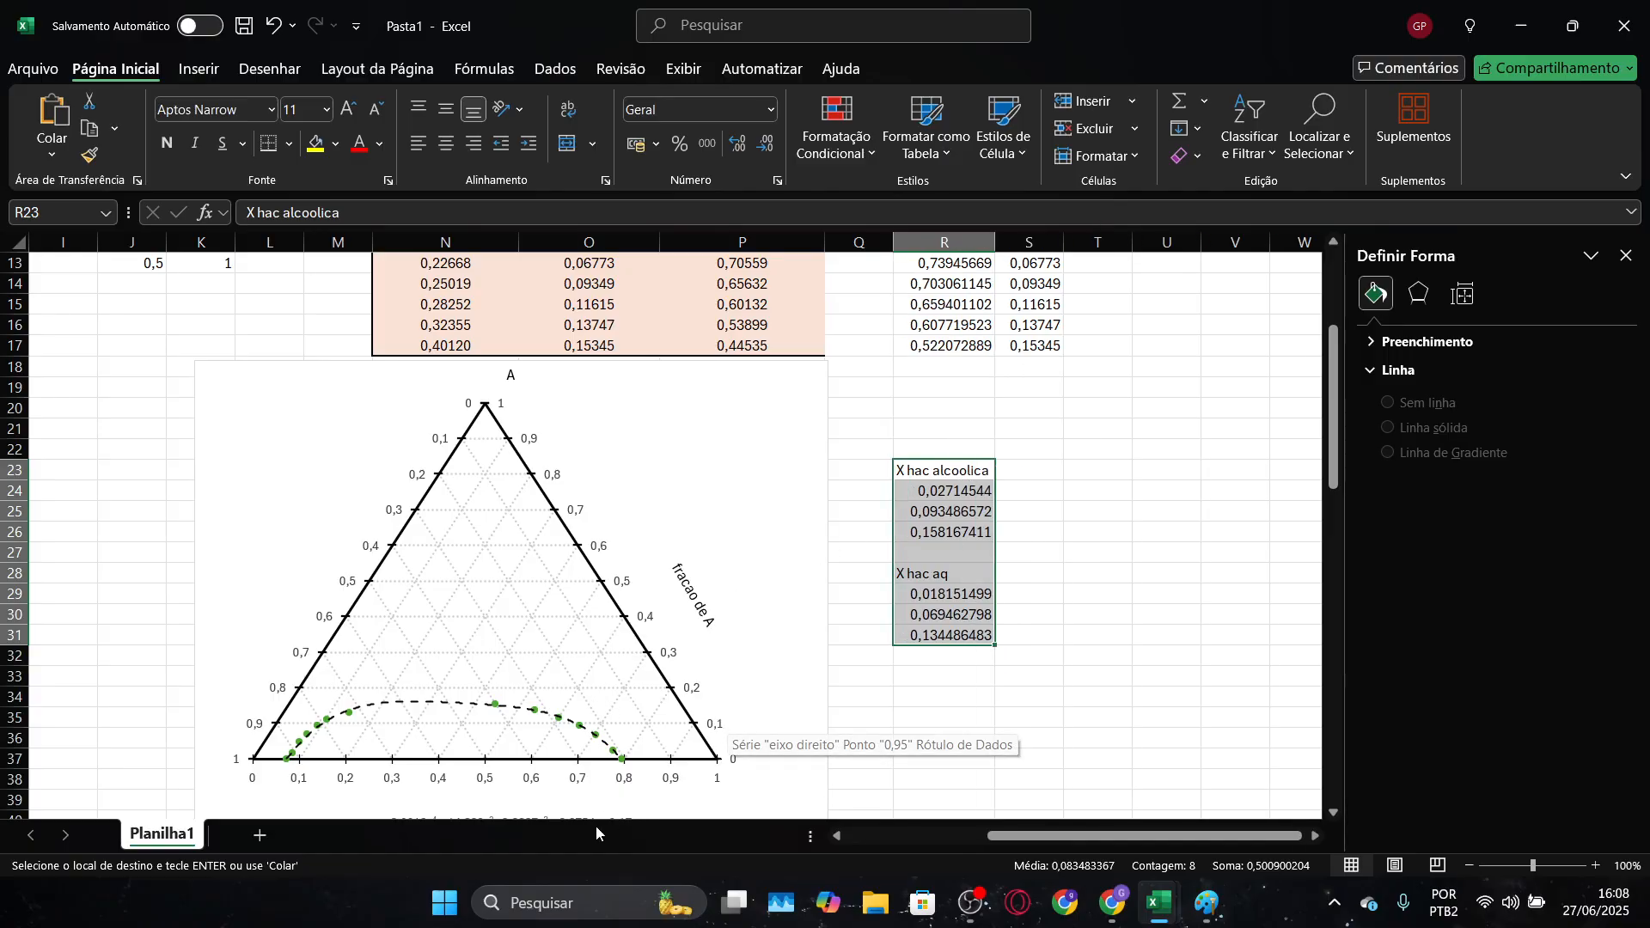
scroll(642, 708, "down", 2)
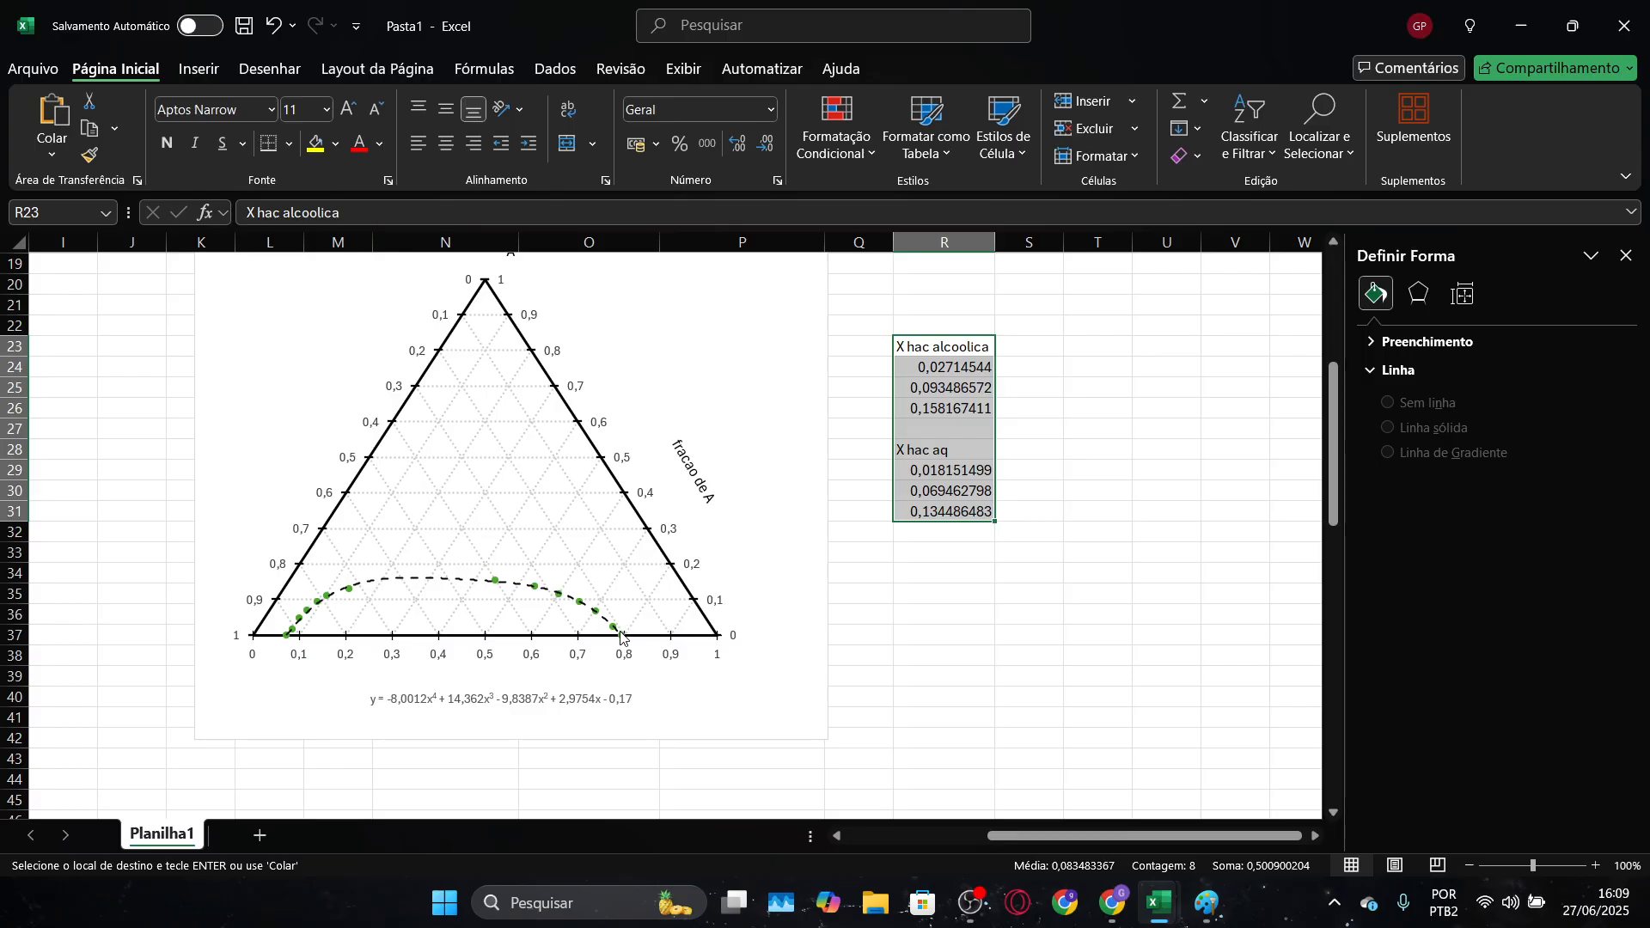
left_click(1123, 465)
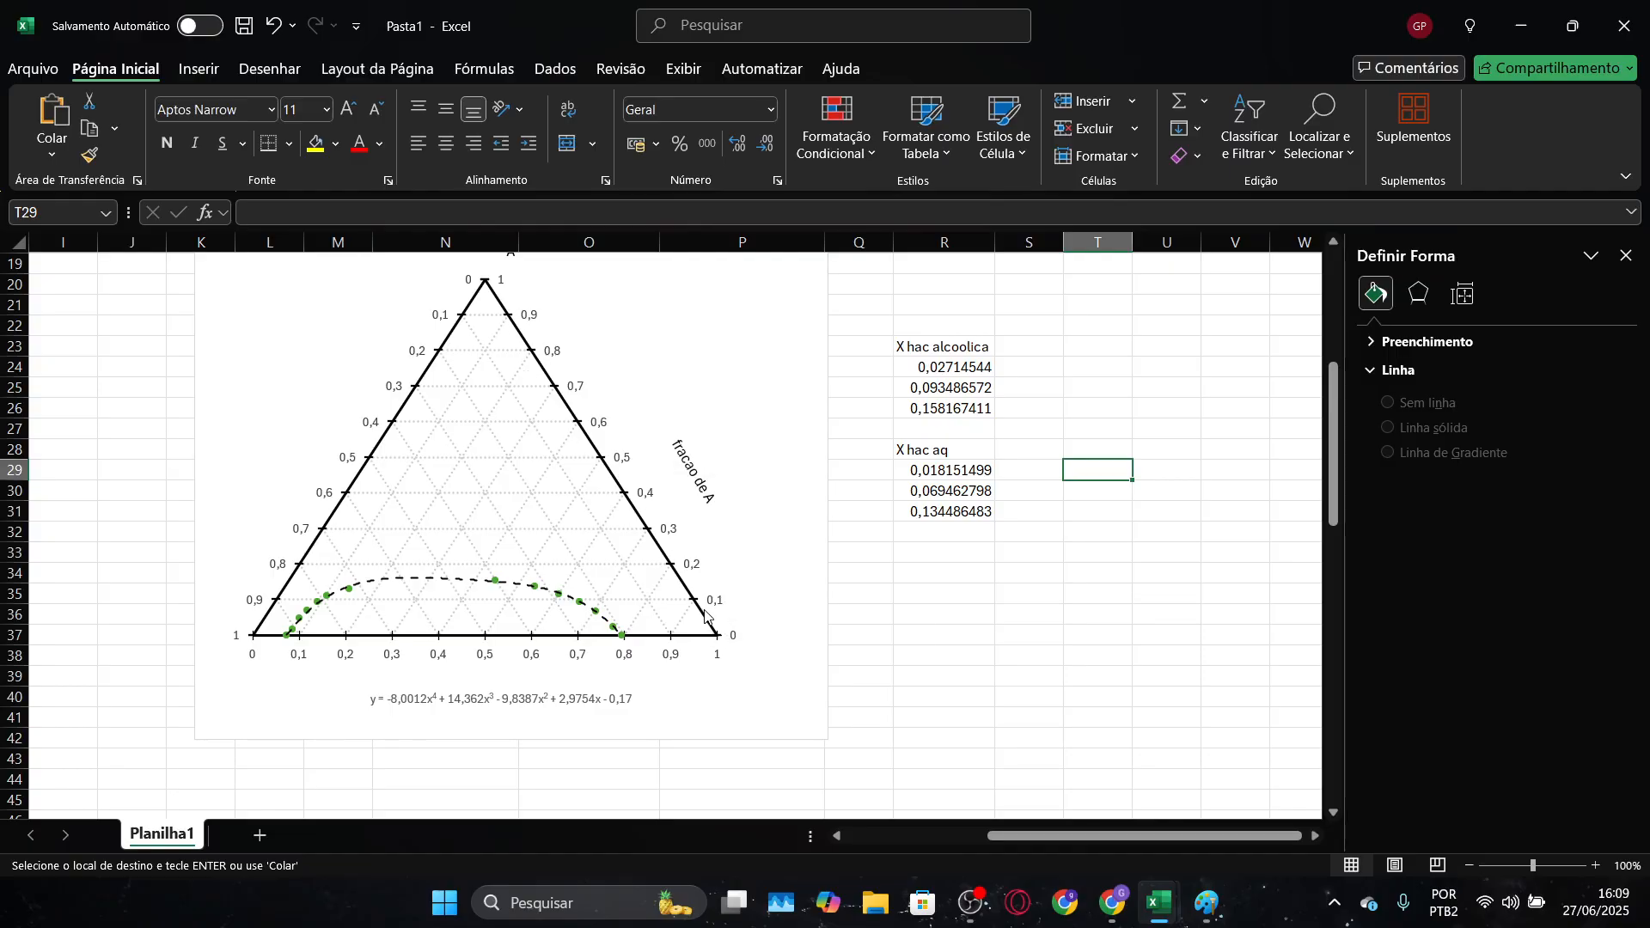
mouse_move(704, 616)
left_click(917, 350)
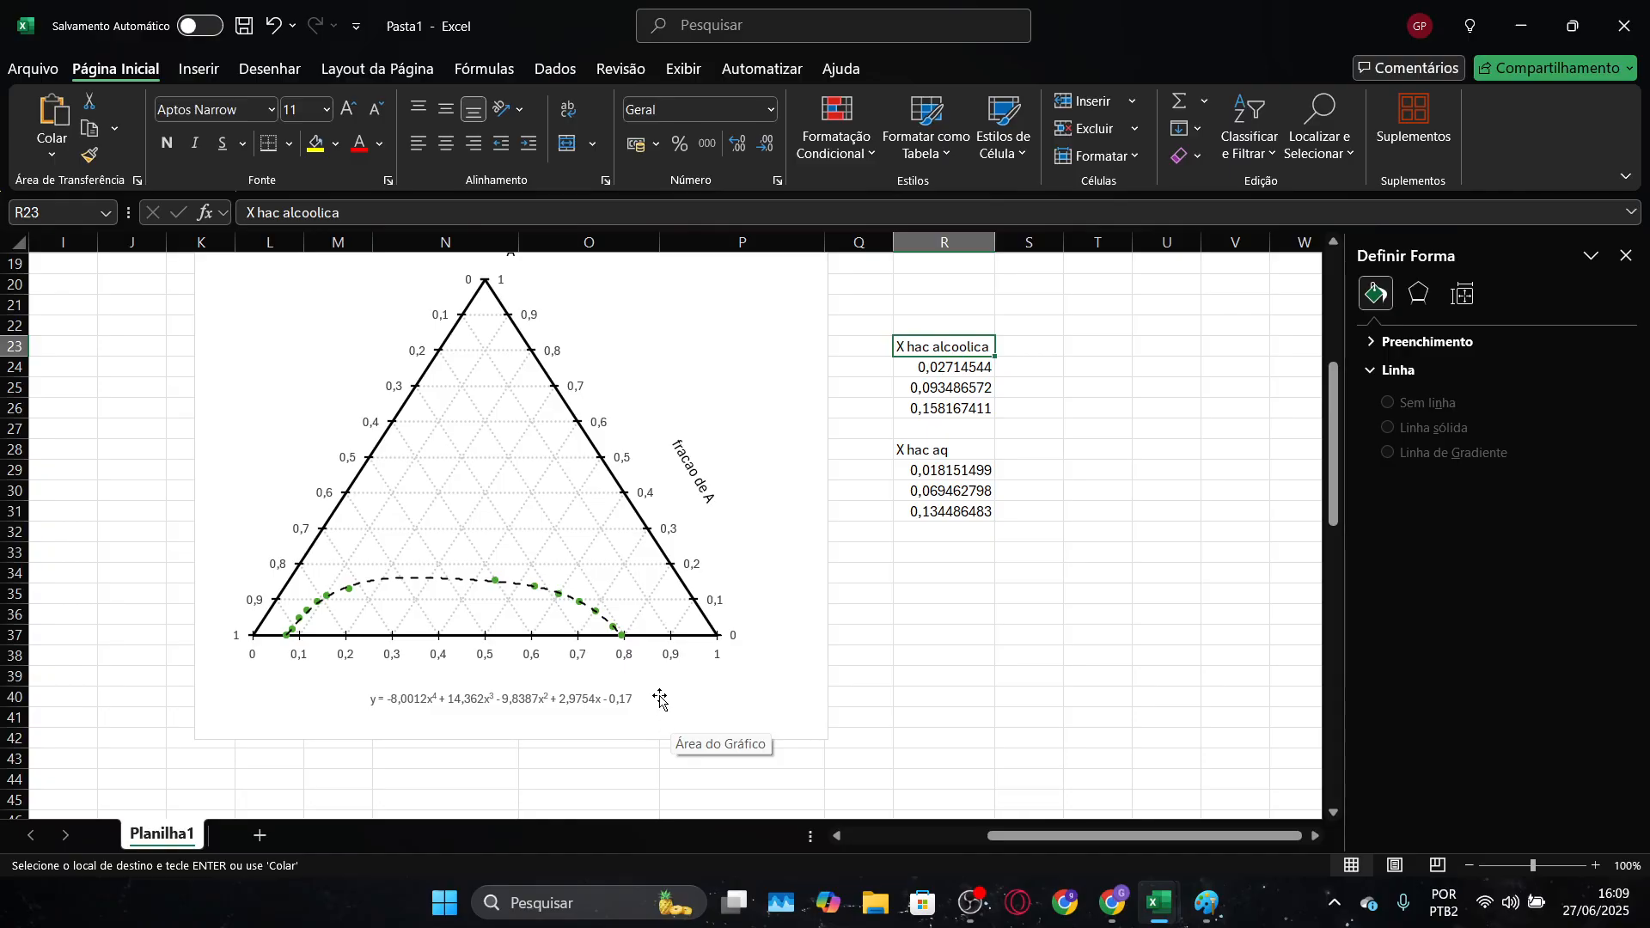
left_click(944, 366)
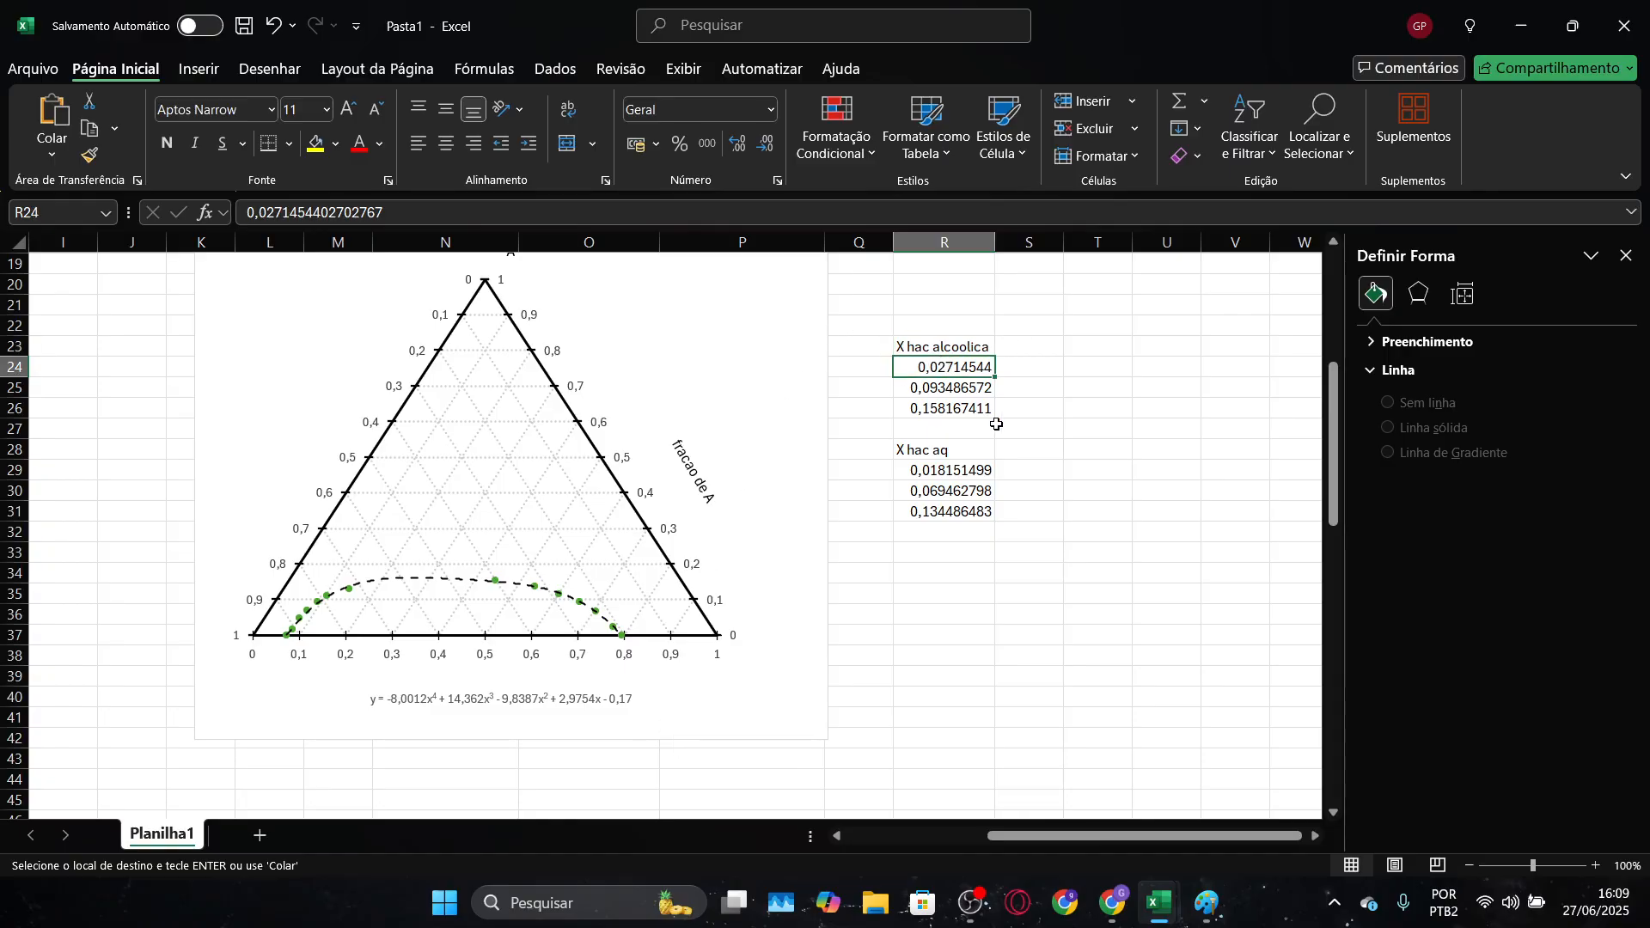
Examine the Y gráfico, X gráfico and L-R cells of row 30 in Diagrama ternário, plus its polynomial coefficients and reference chart
key("alt+Tab")
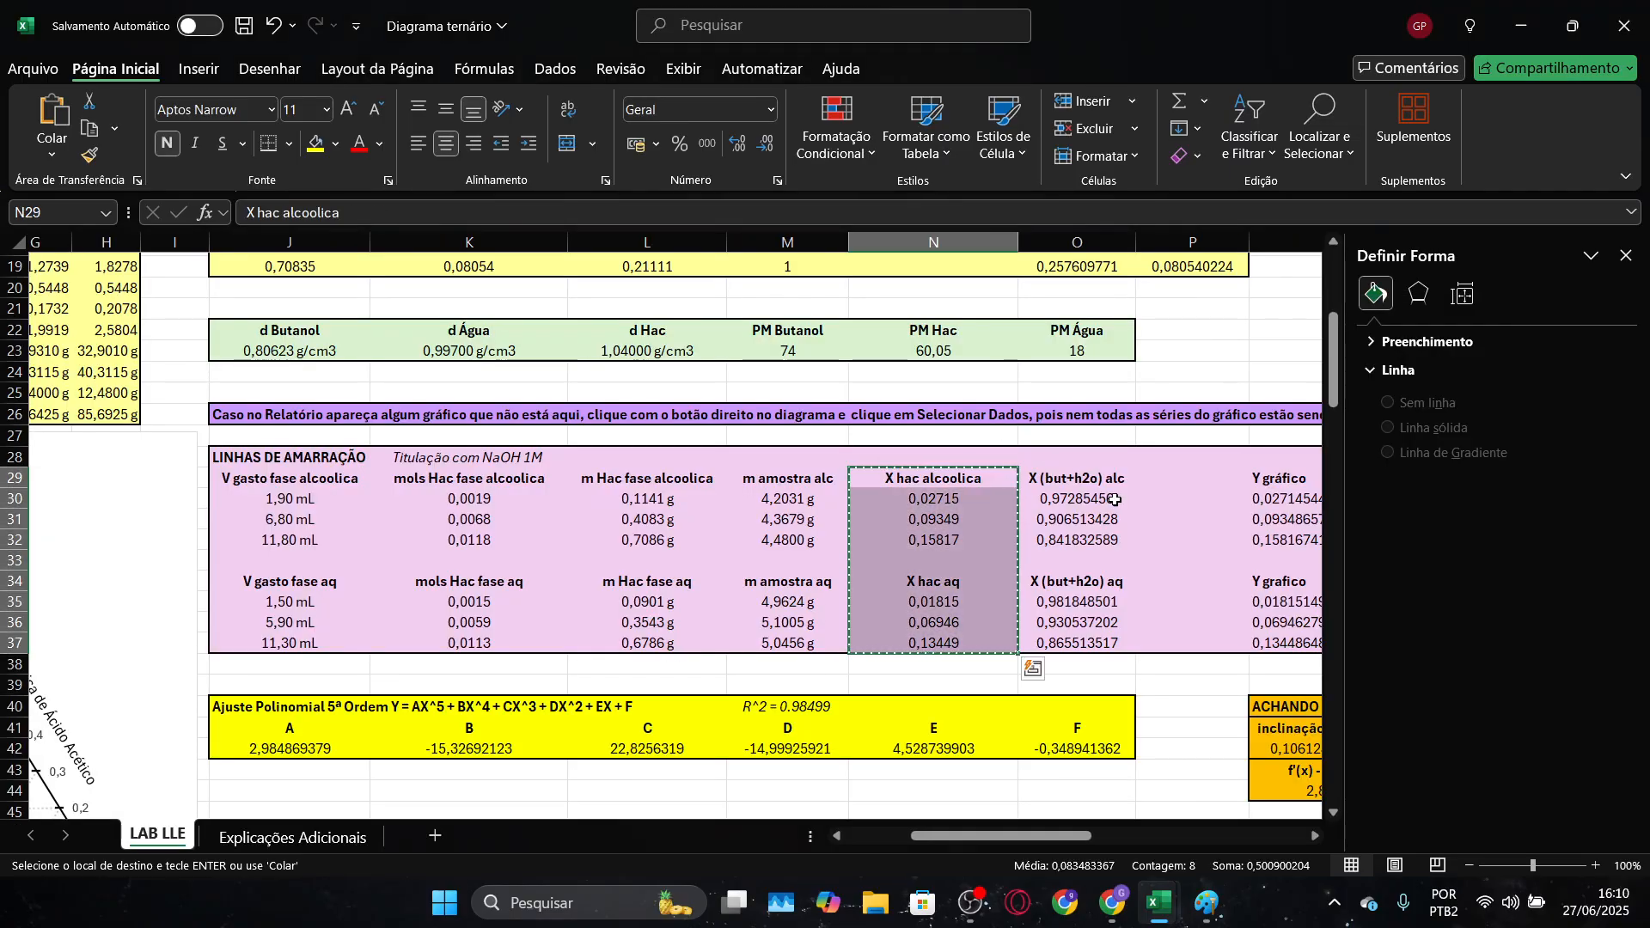
left_click(1241, 333)
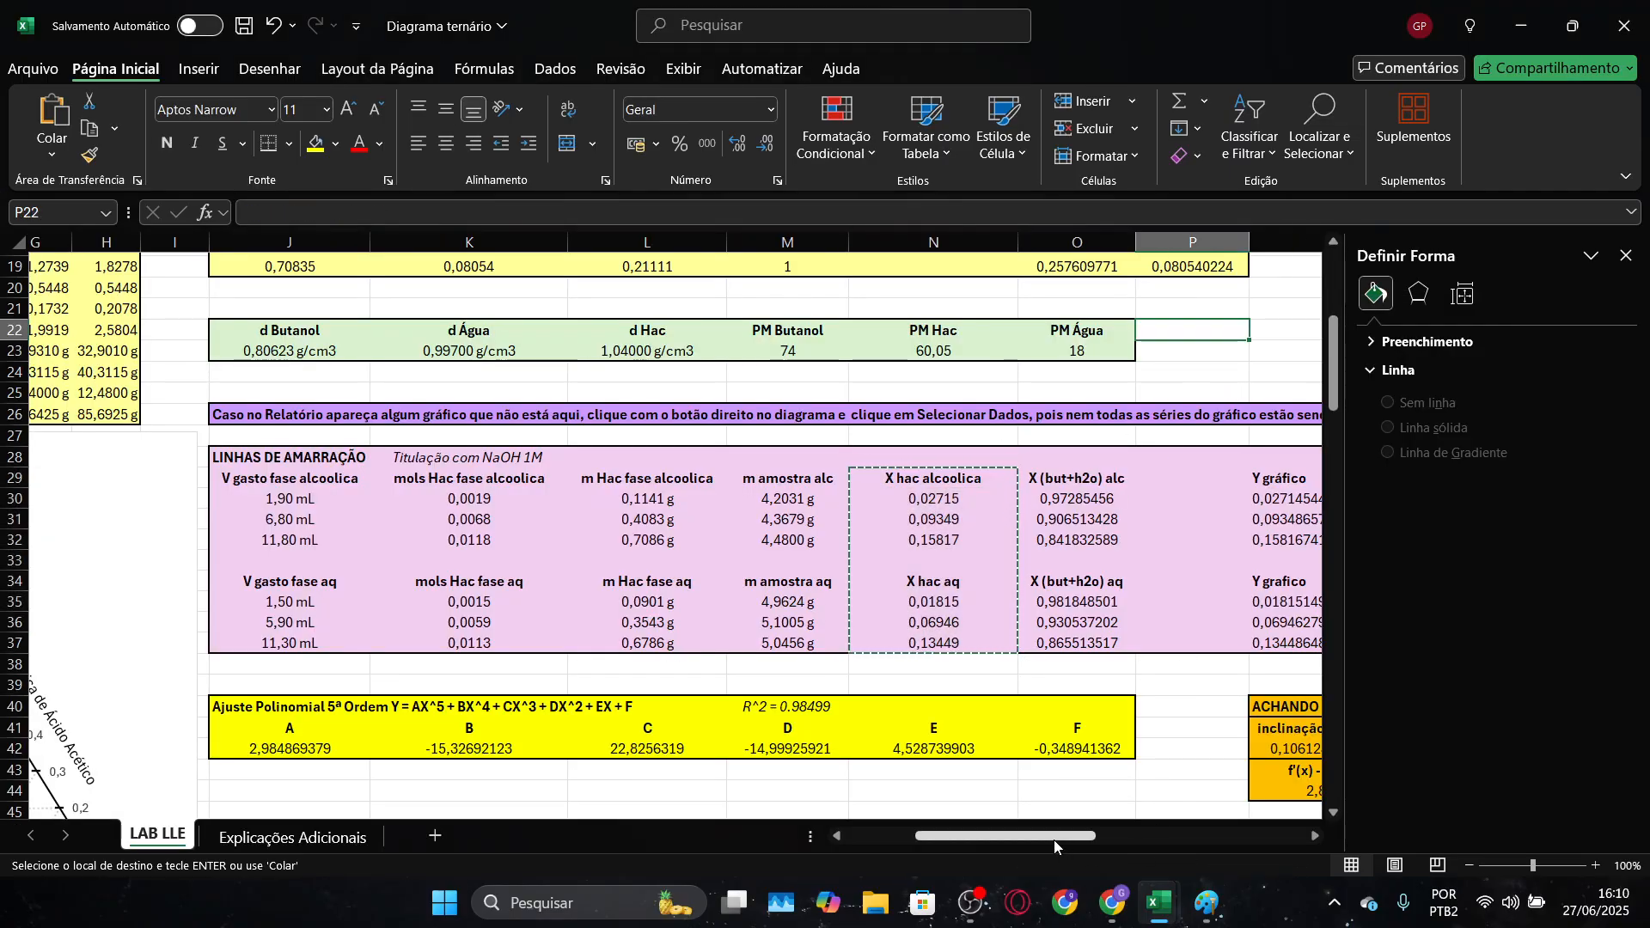
left_click_drag(1054, 839, 1095, 839)
left_click(643, 496)
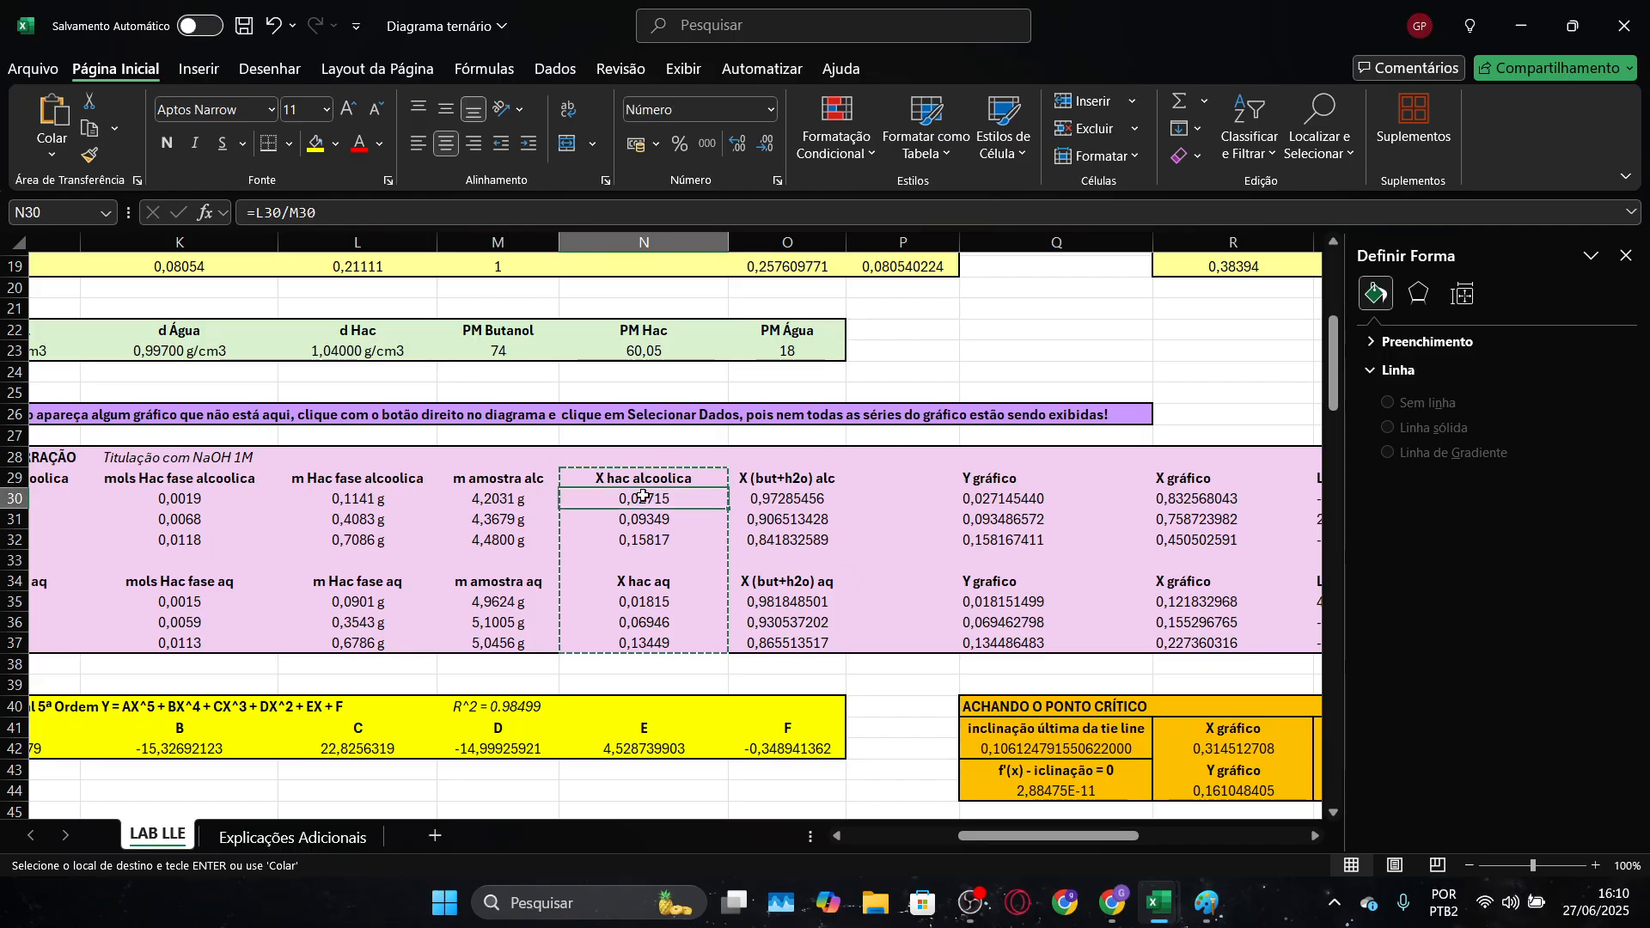
left_click(986, 500)
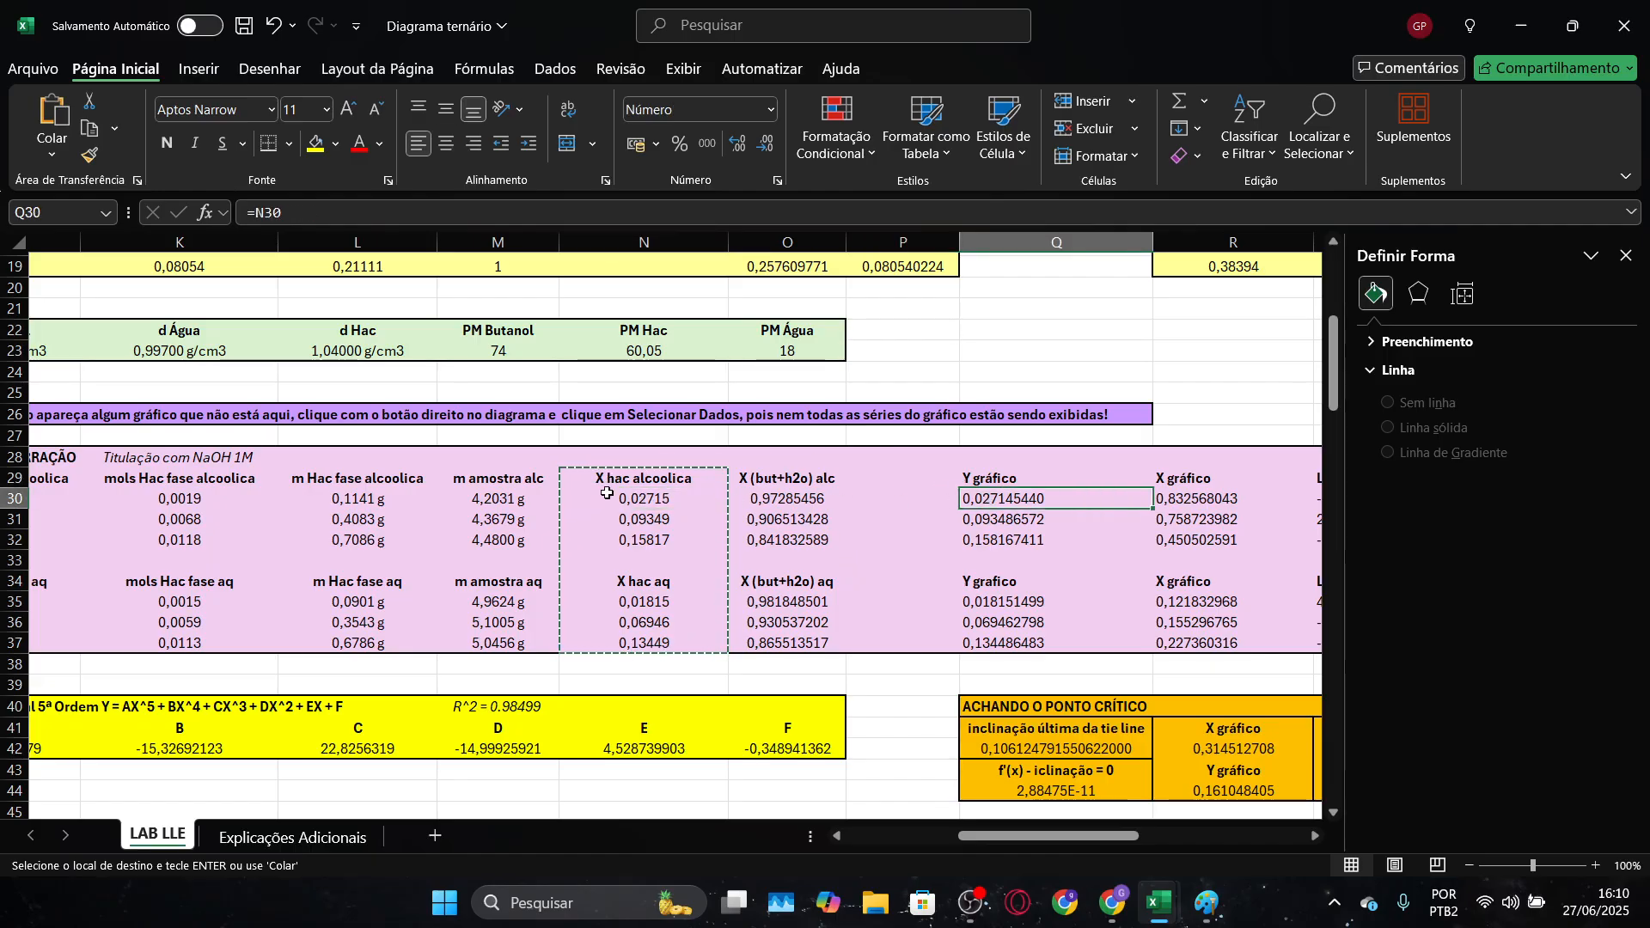
left_click_drag(1048, 834, 1109, 836)
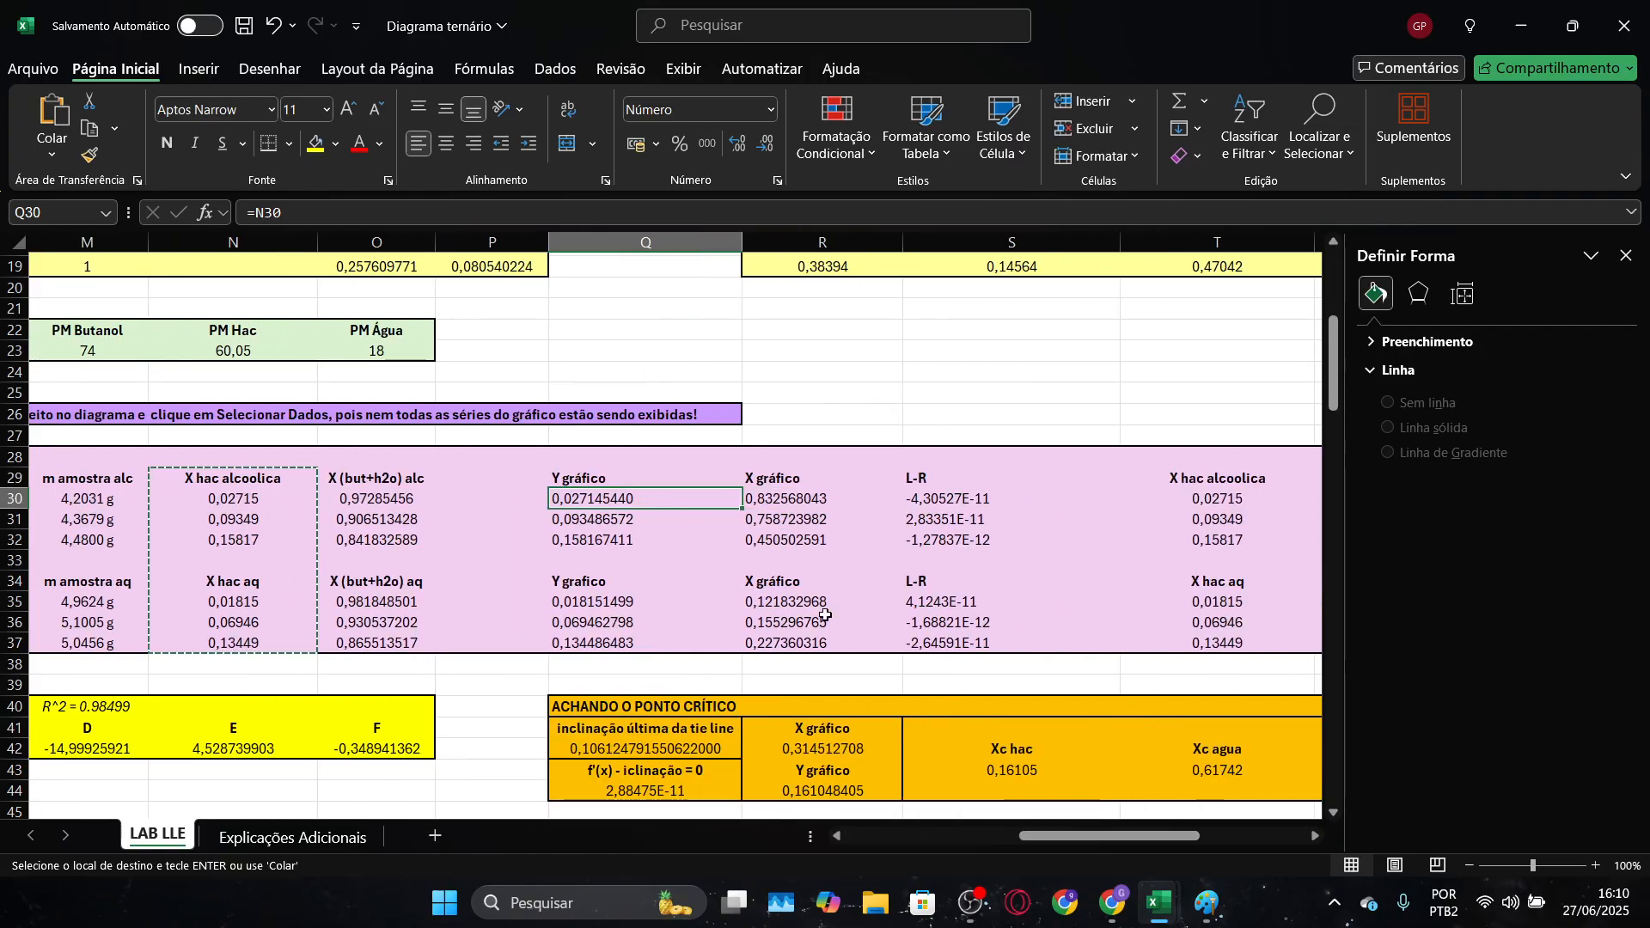
left_click(746, 501)
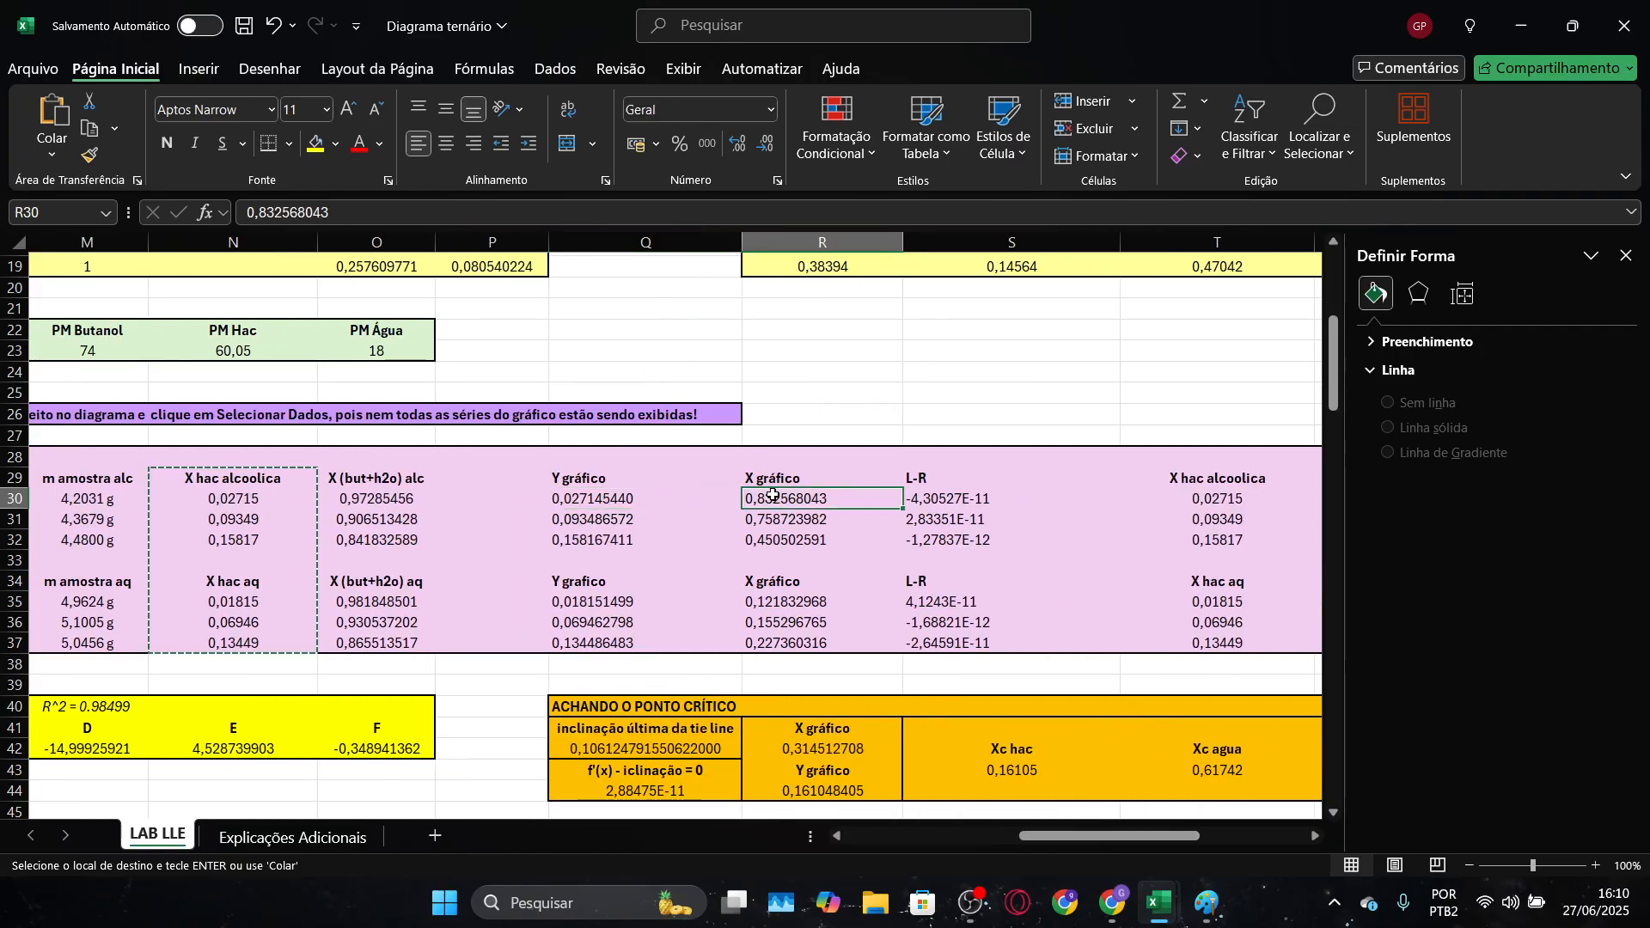
left_click(951, 500)
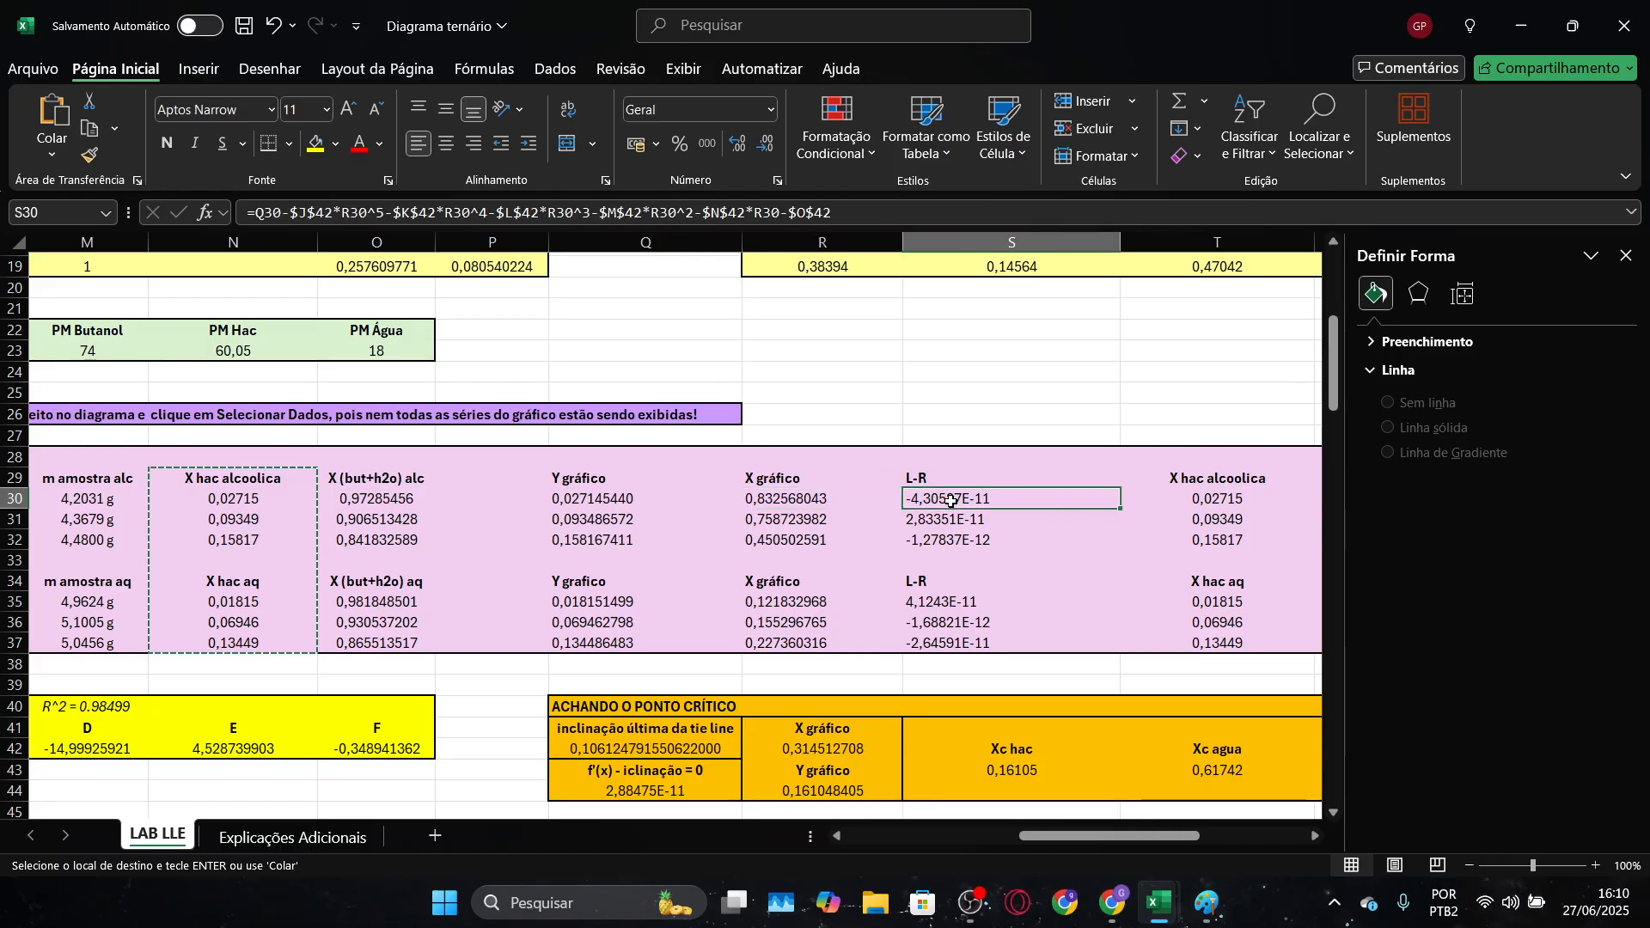
left_click_drag(1071, 835, 946, 842)
scroll(820, 844, "down", 3)
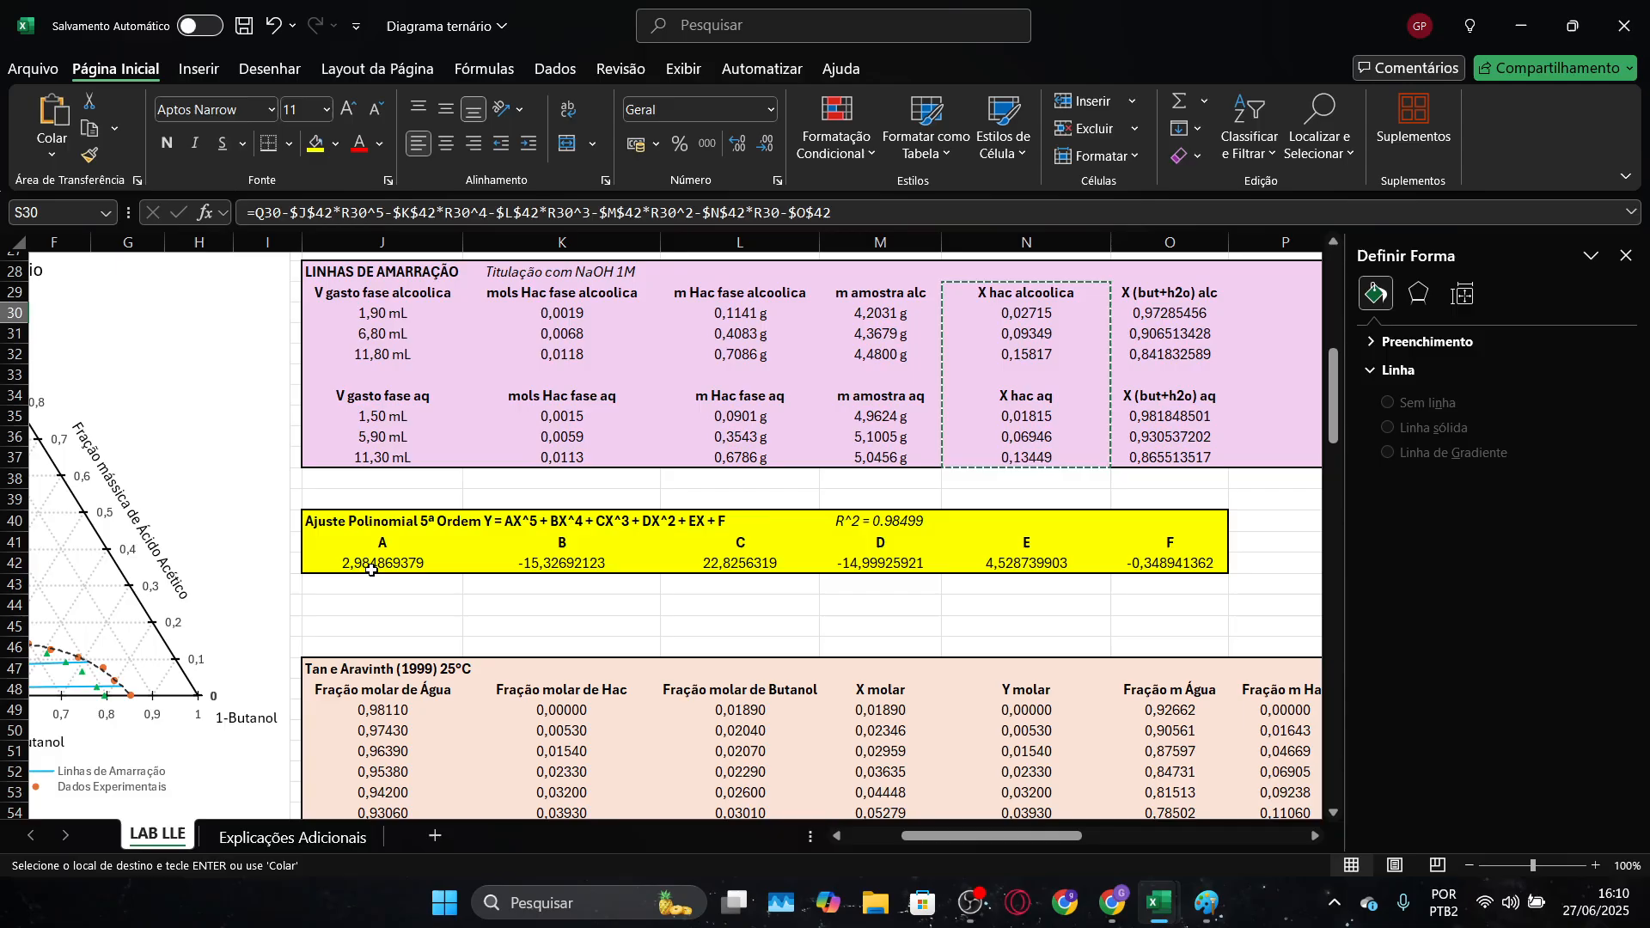
left_click_drag(927, 837, 885, 844)
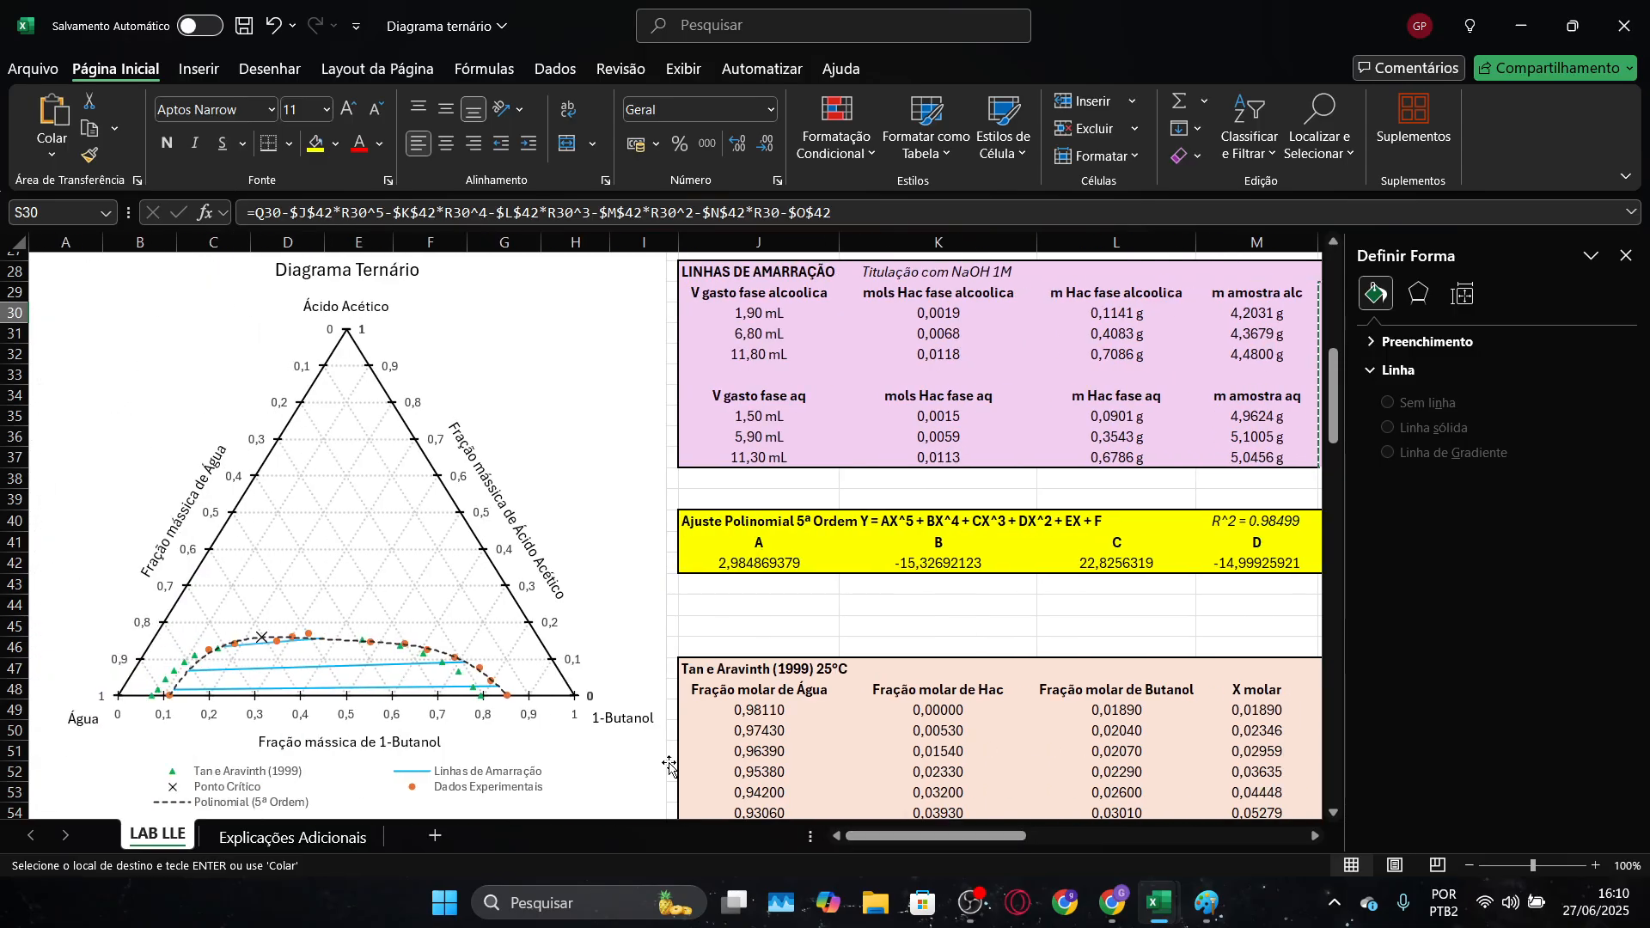
Format the trendline equation label in the Pasta1 chart as Número with 20 decimal places, and select its first coefficient
key("alt+Tab")
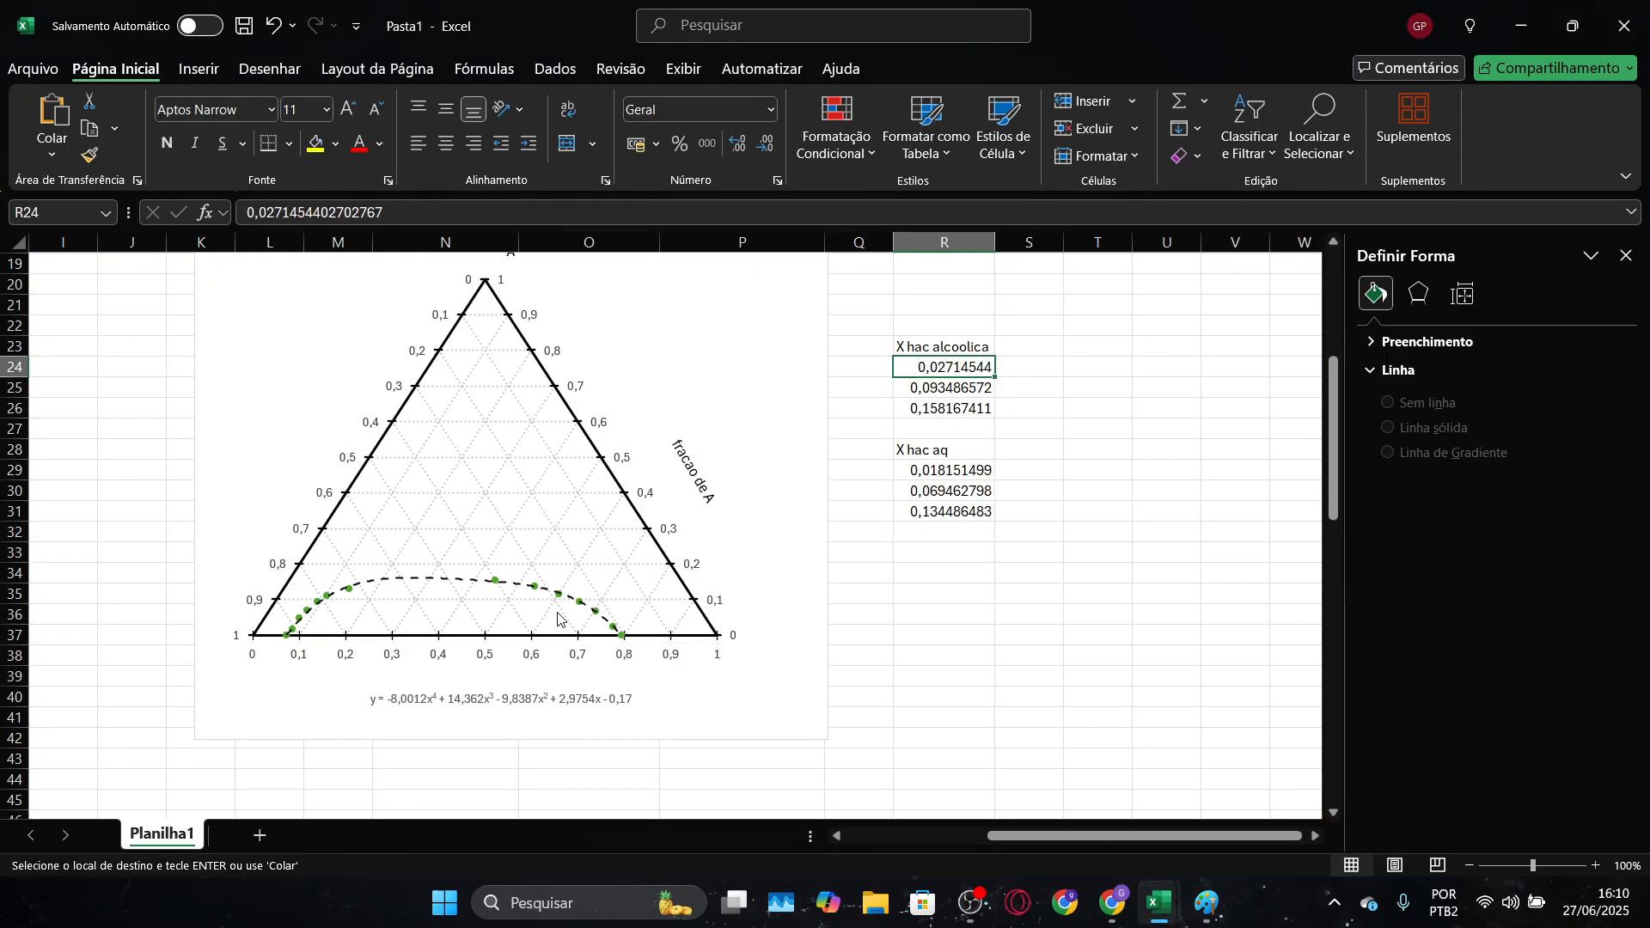
left_click(492, 701)
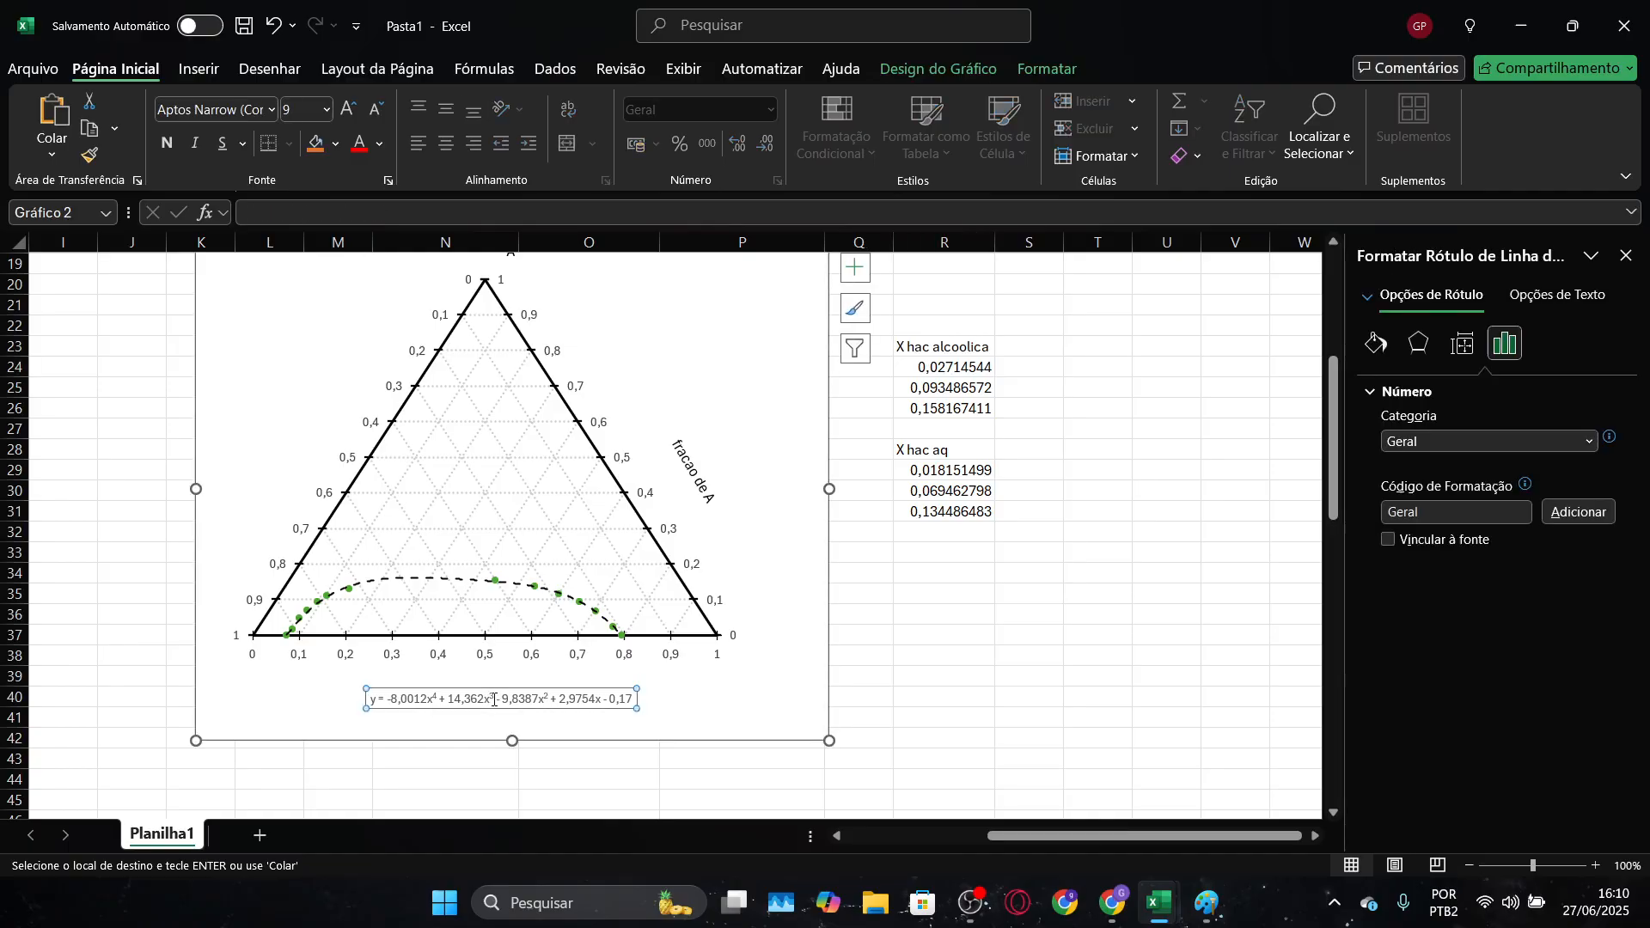
left_click(1520, 443)
left_click(1488, 472)
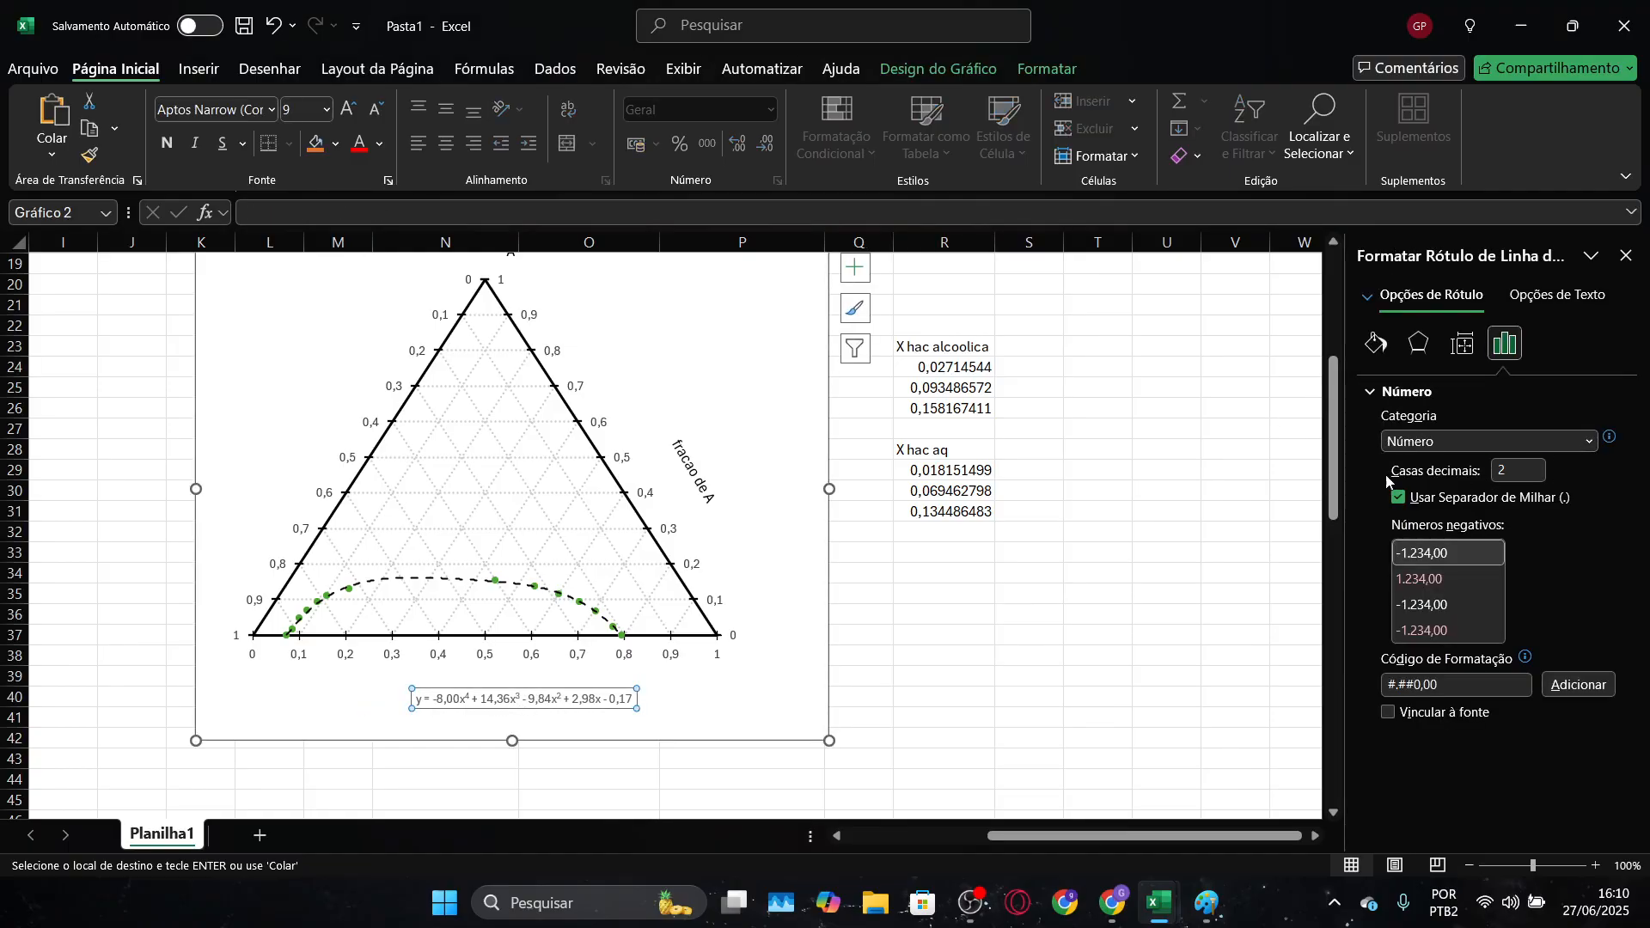
left_click_drag(1509, 471, 1433, 481)
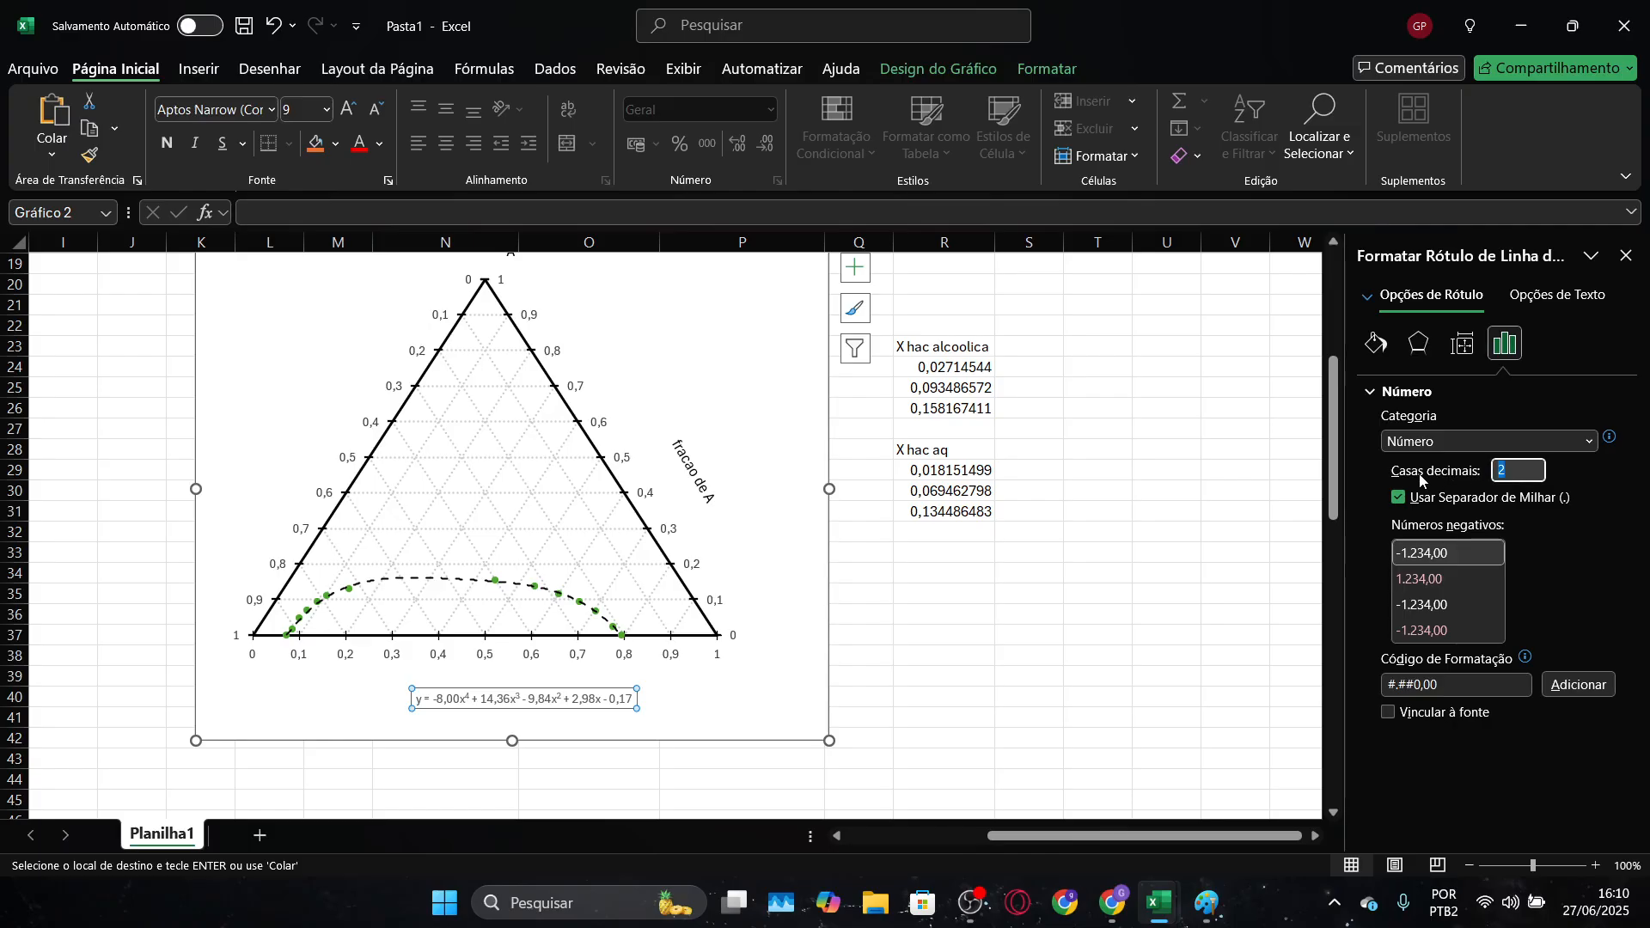
type("20")
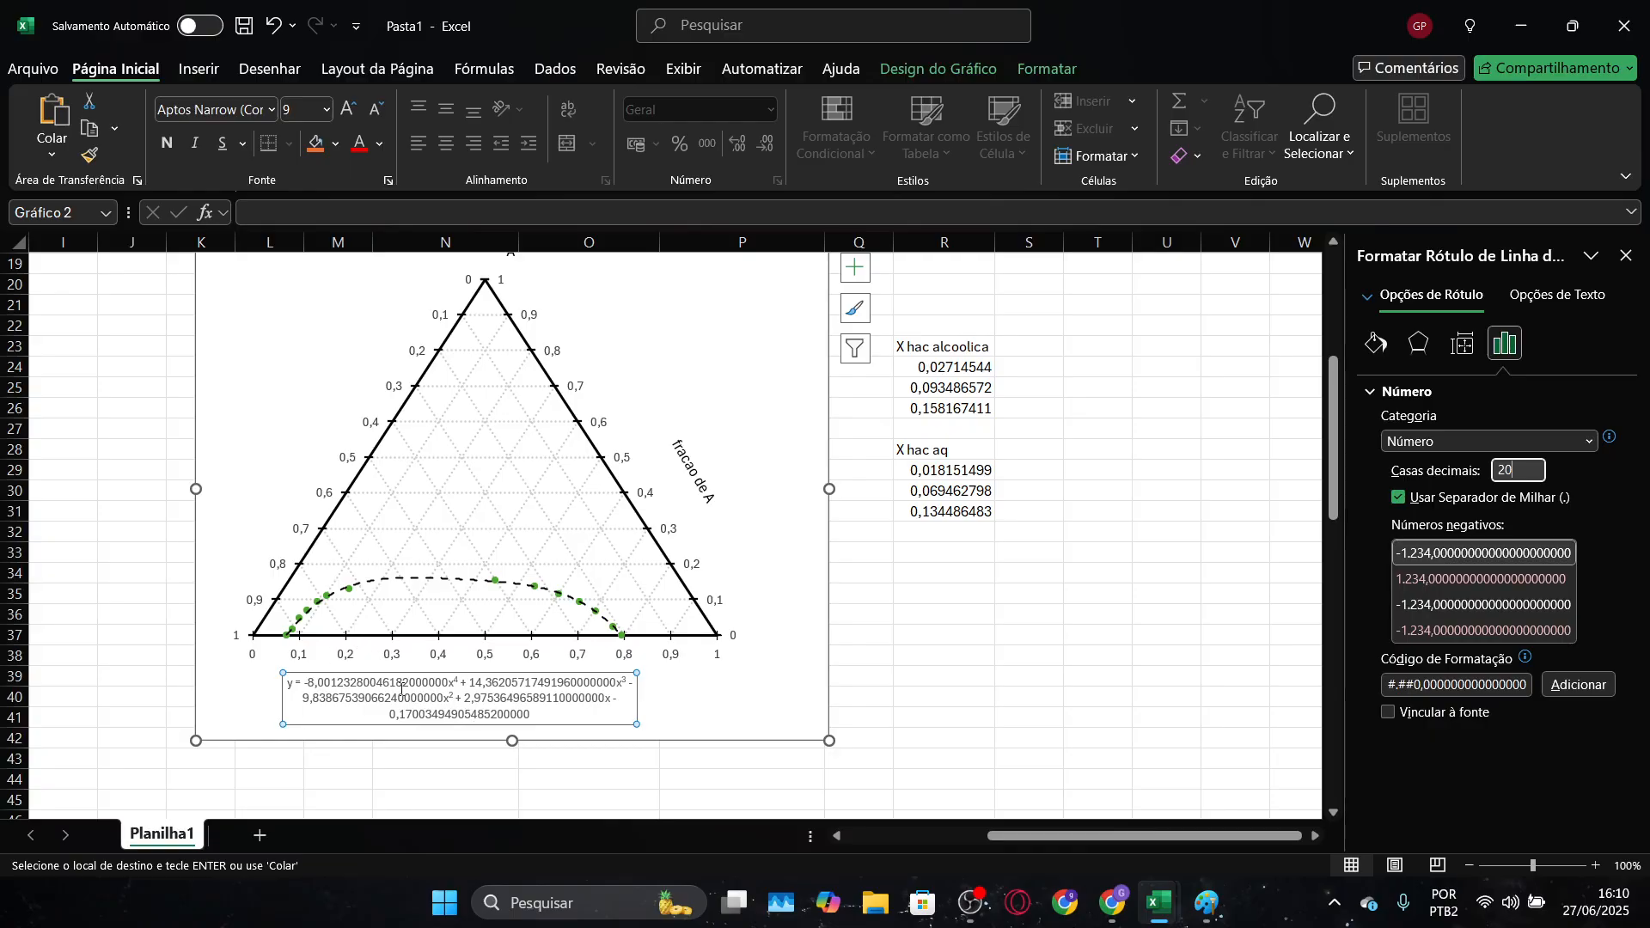
left_click_drag(307, 682, 438, 694)
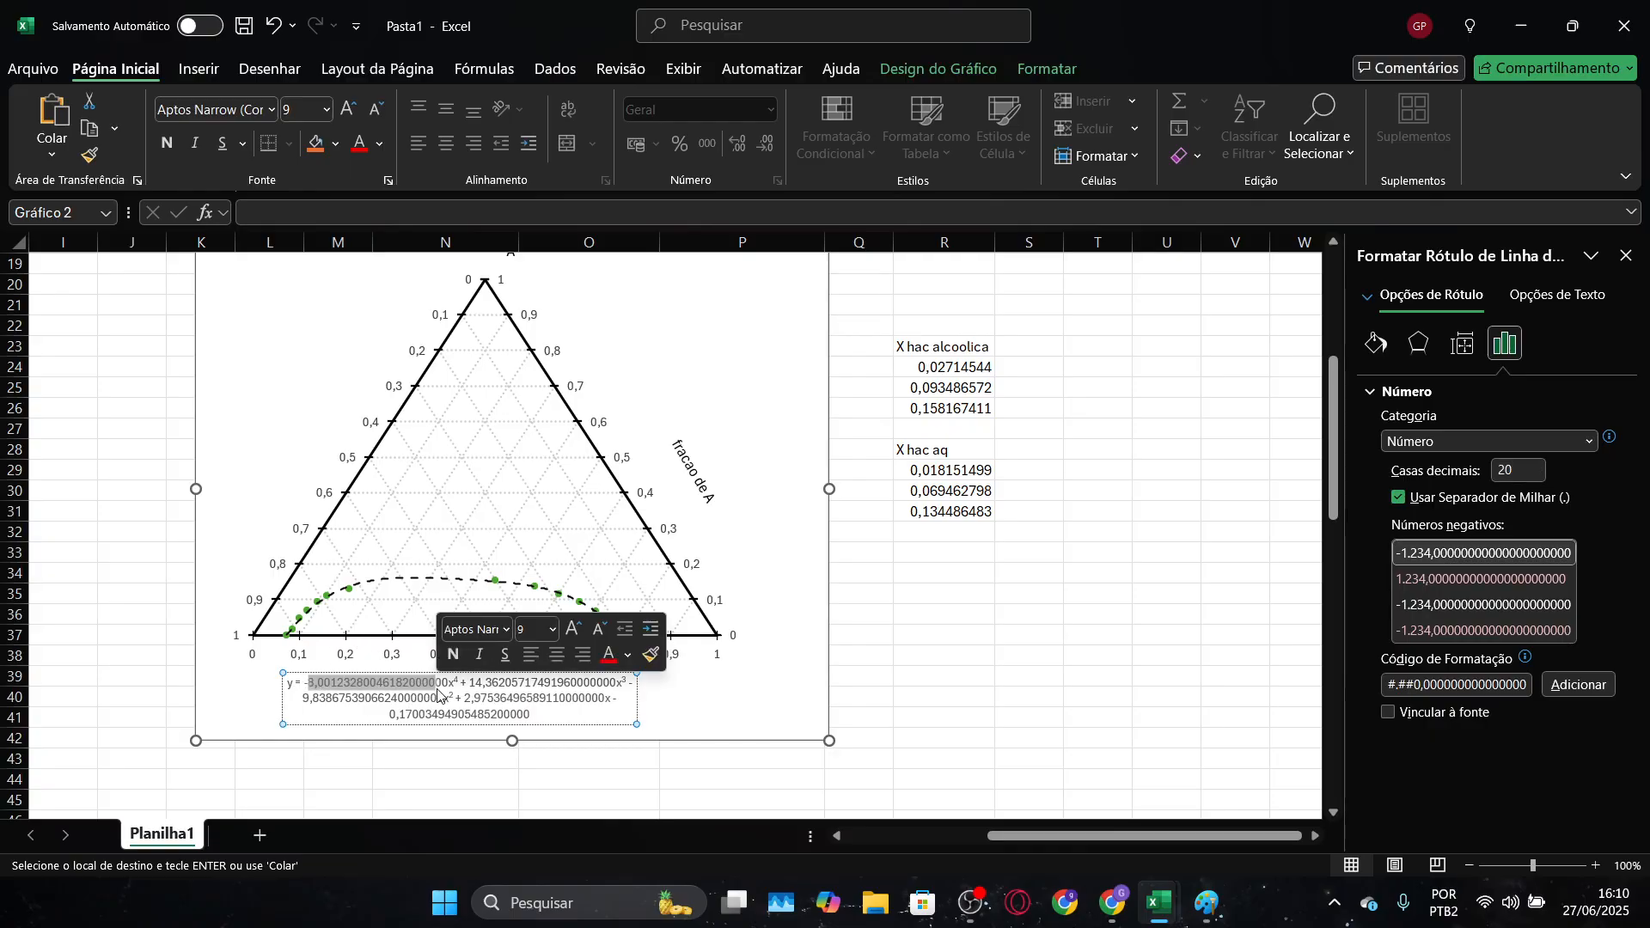
Review the polynomial coefficients table in Diagrama ternário and open the L-R formula in S30 to inspect its cell references
key("alt+Tab")
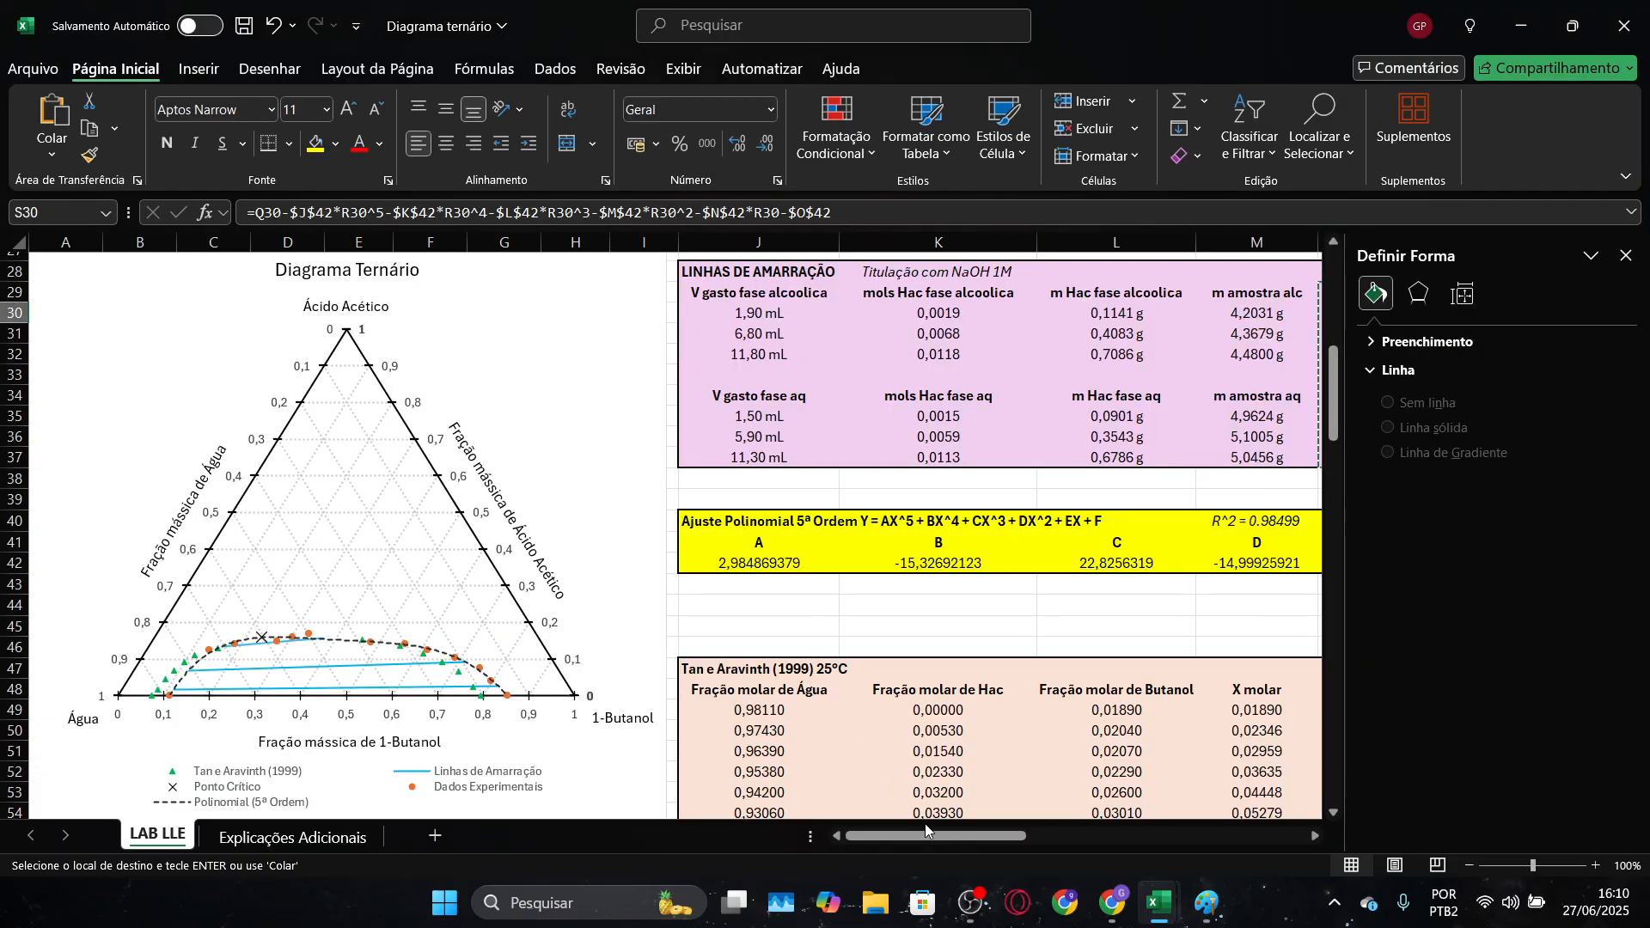
left_click_drag(926, 837, 986, 842)
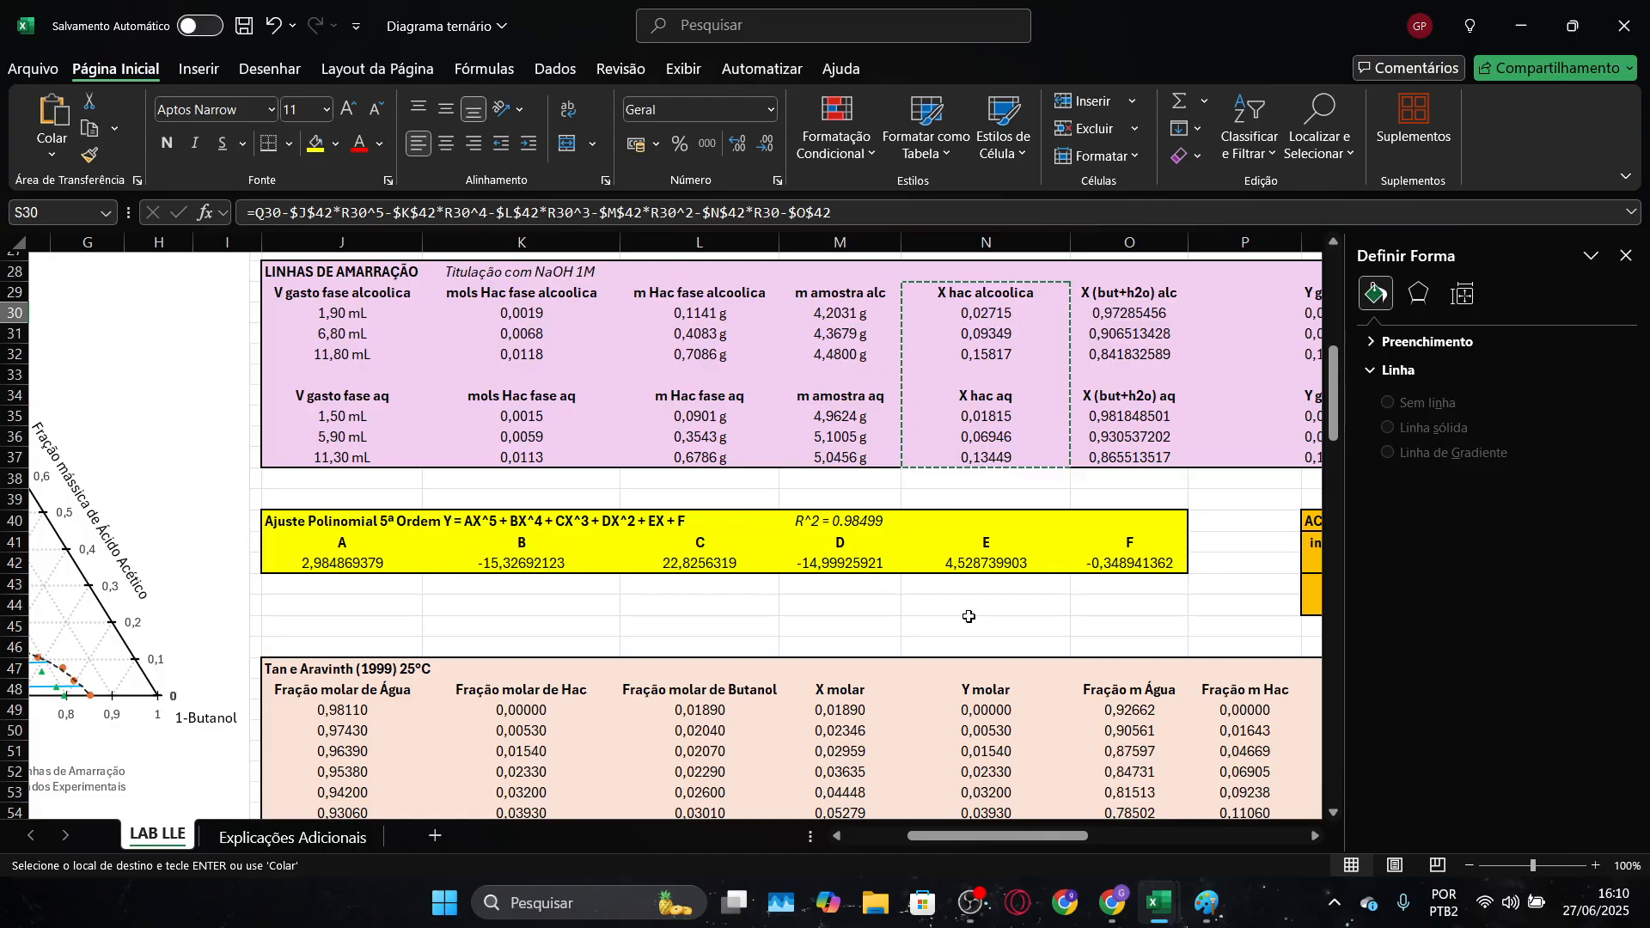
left_click_drag(988, 837, 1095, 838)
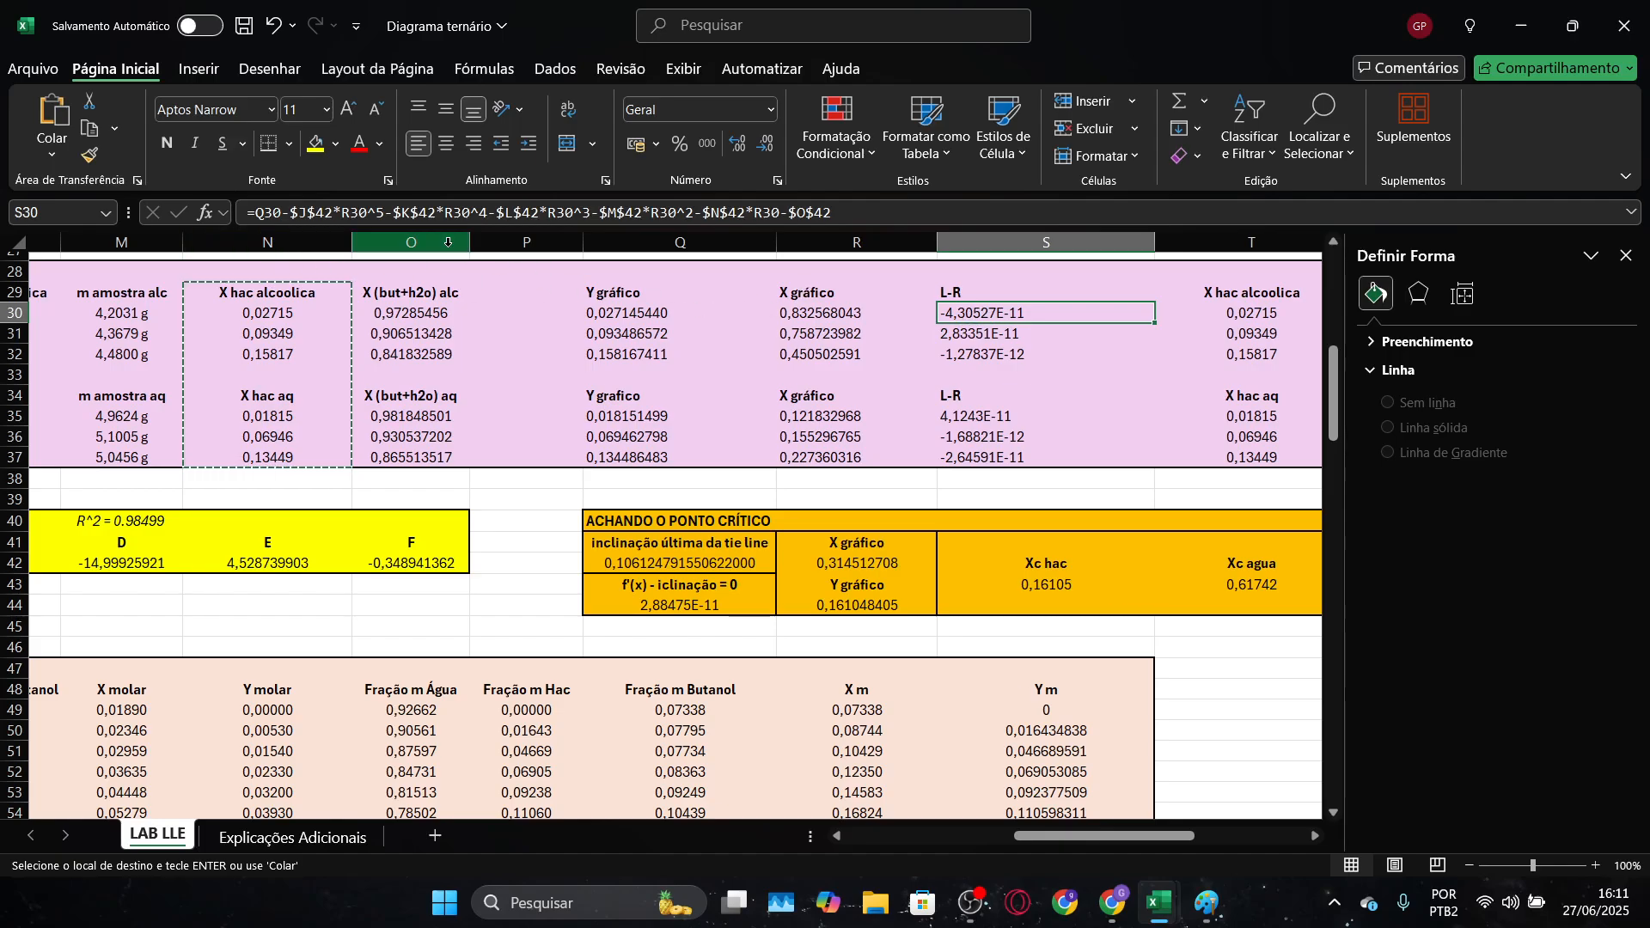
double_click(976, 313)
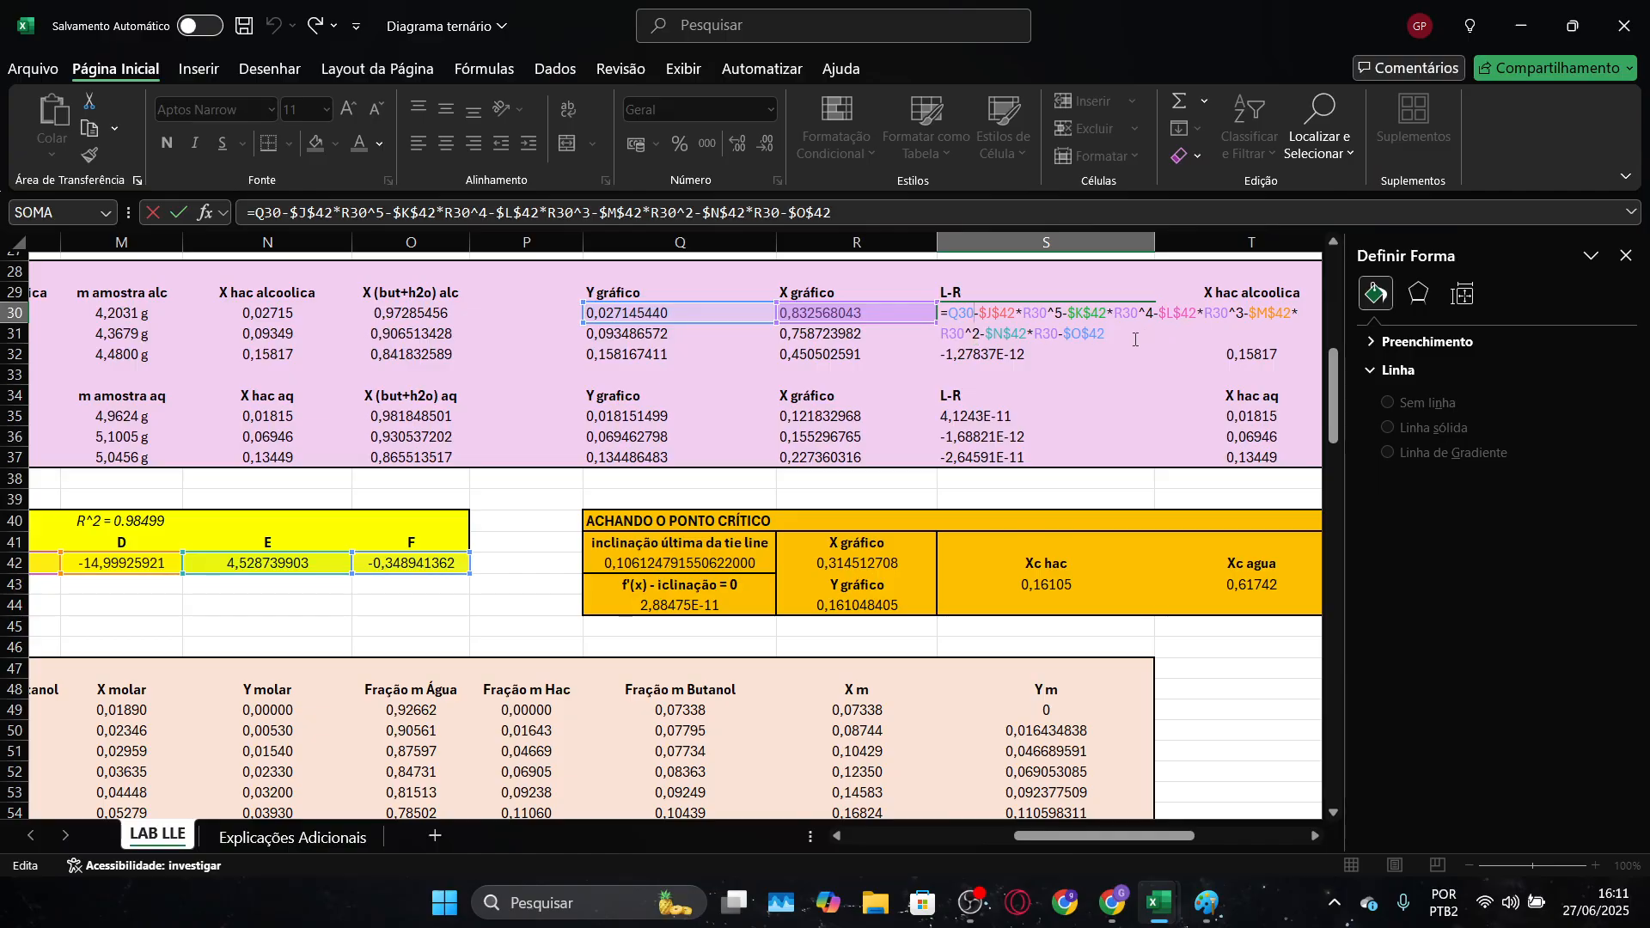
Switch to Paint, write "Y = aX5 + bX4 +cX3" beside the triangle sketch, and widen the text box to fit it on one line
key("alt+Tab")
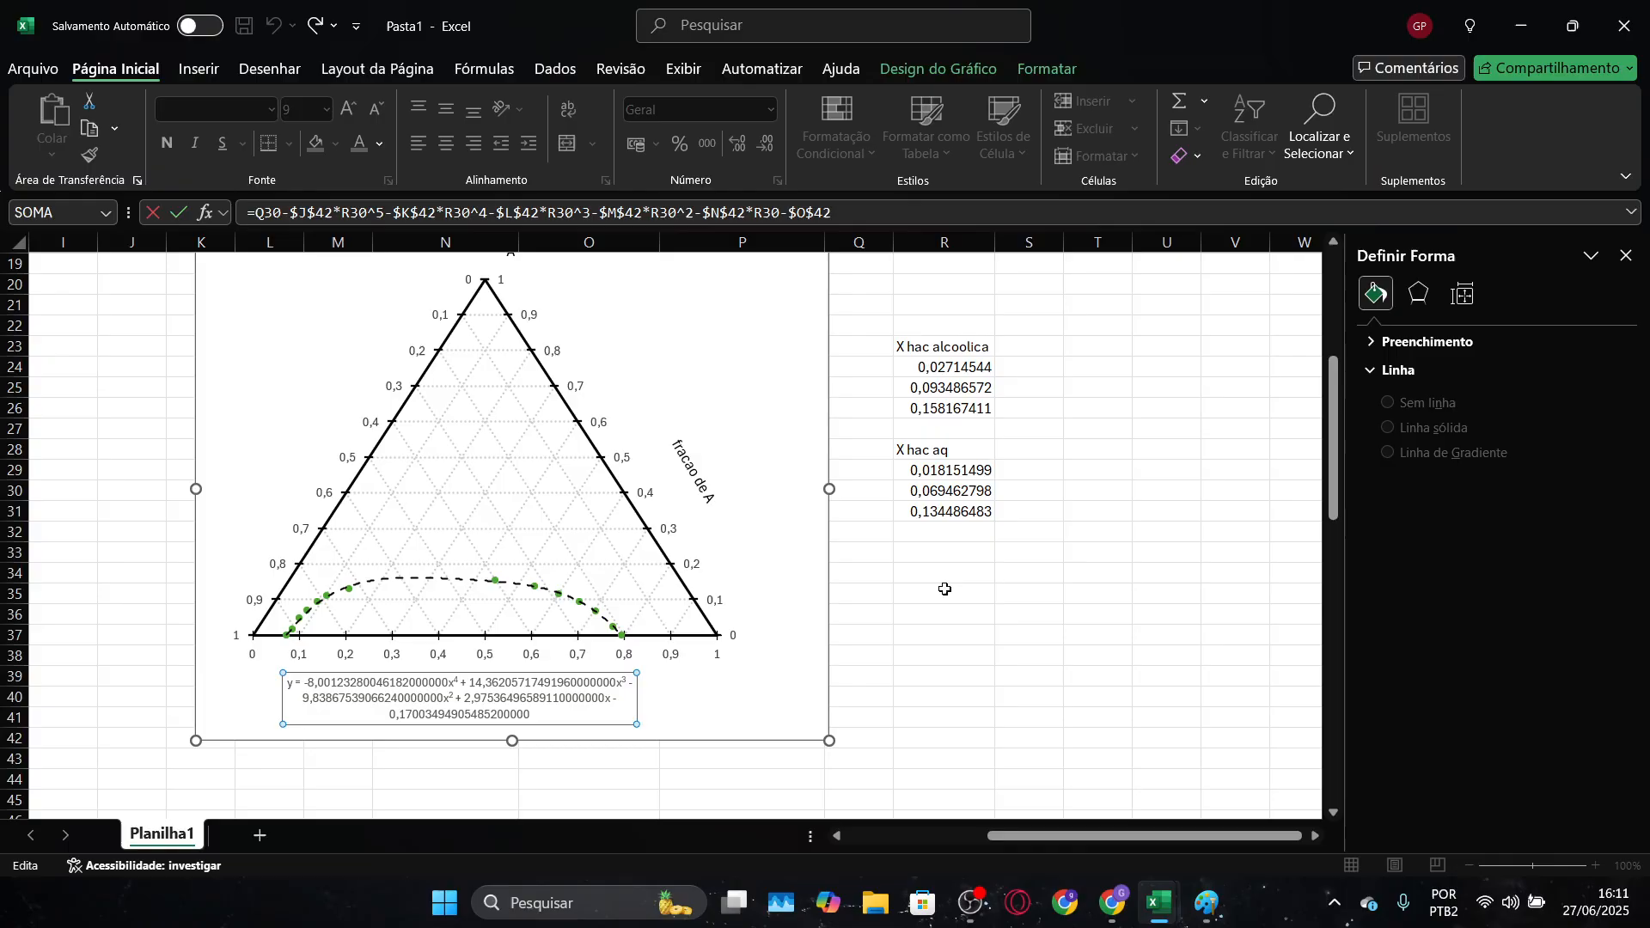
key("alt+Tab")
key("Tab")
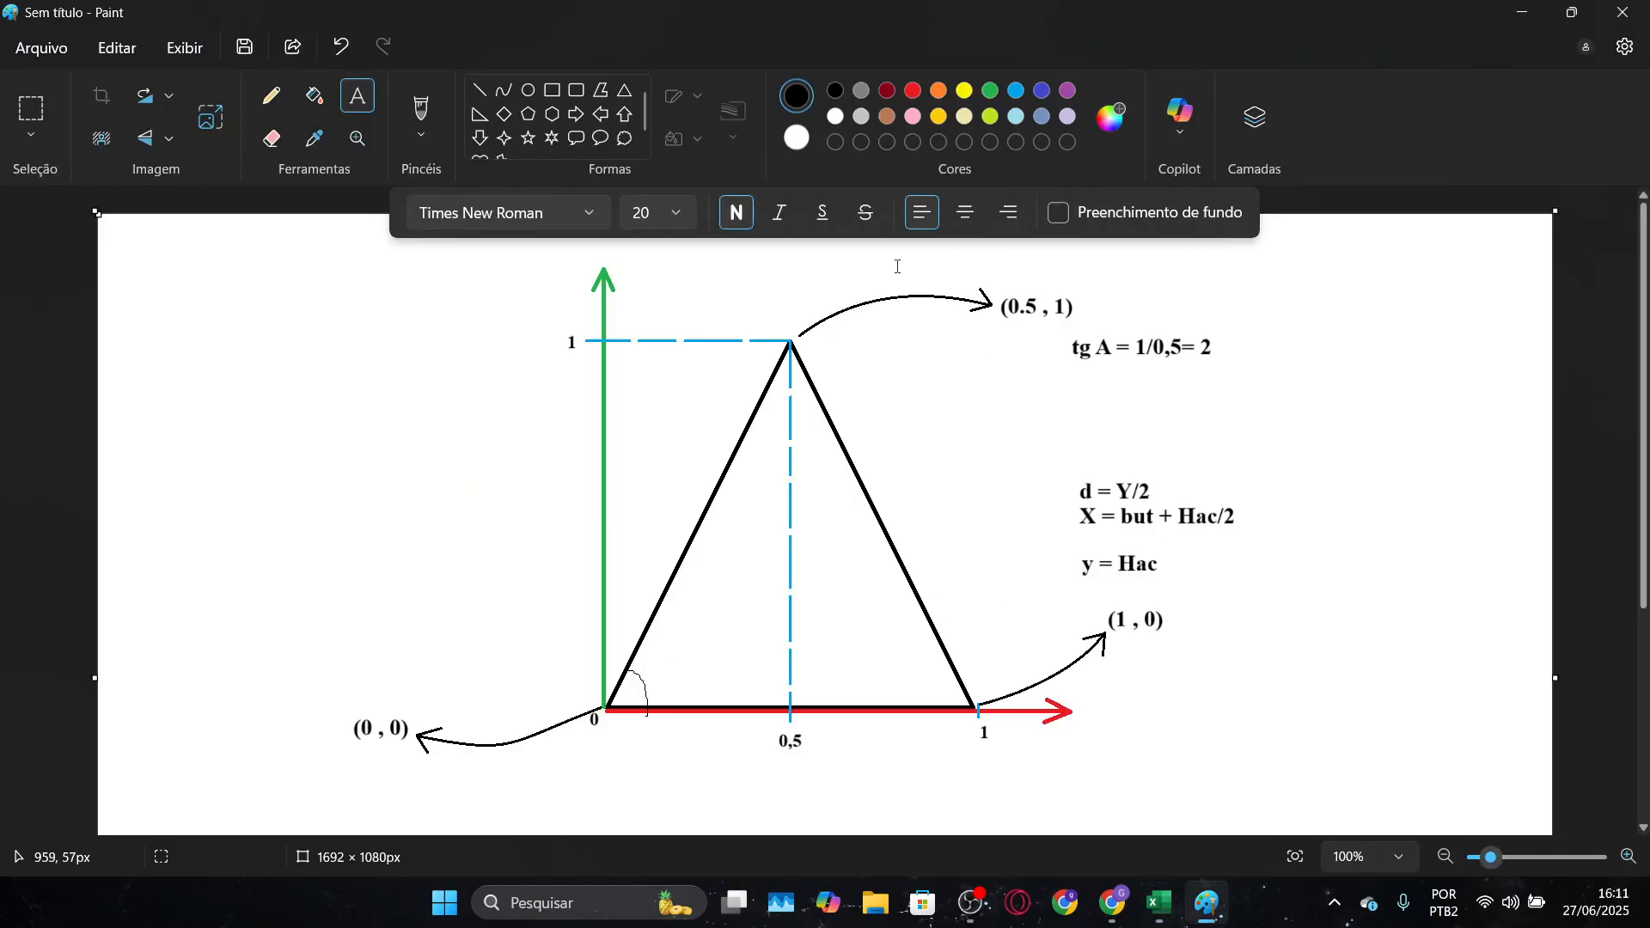
left_click(174, 353)
type("Y = aX5 + bX4")
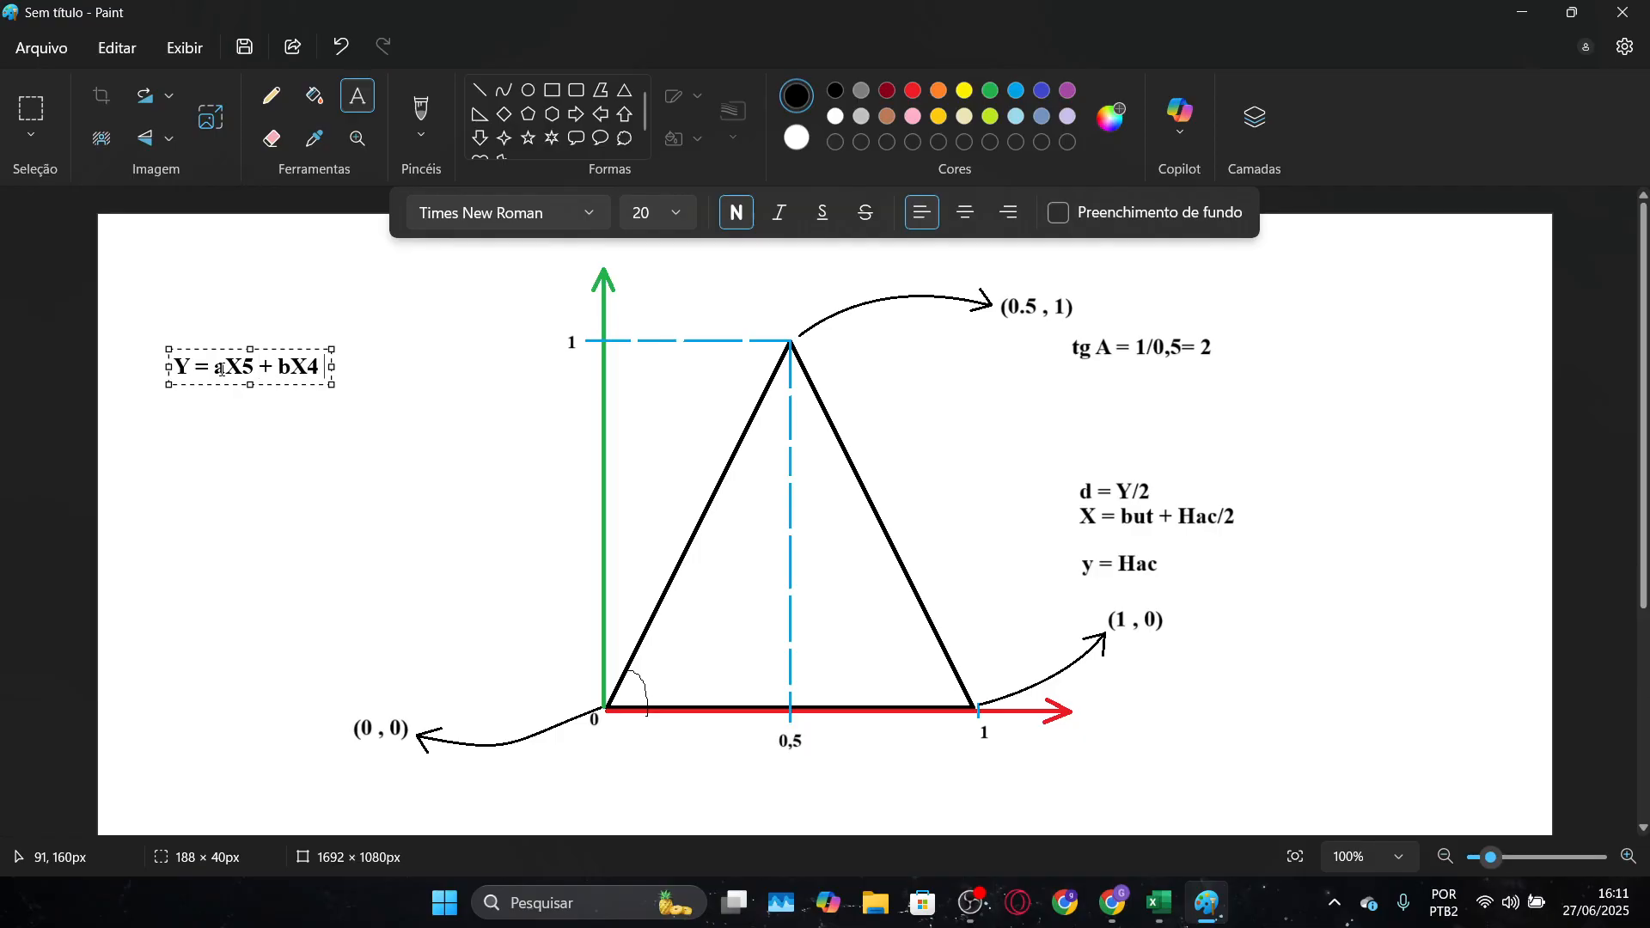
type("+cX3")
key("Return")
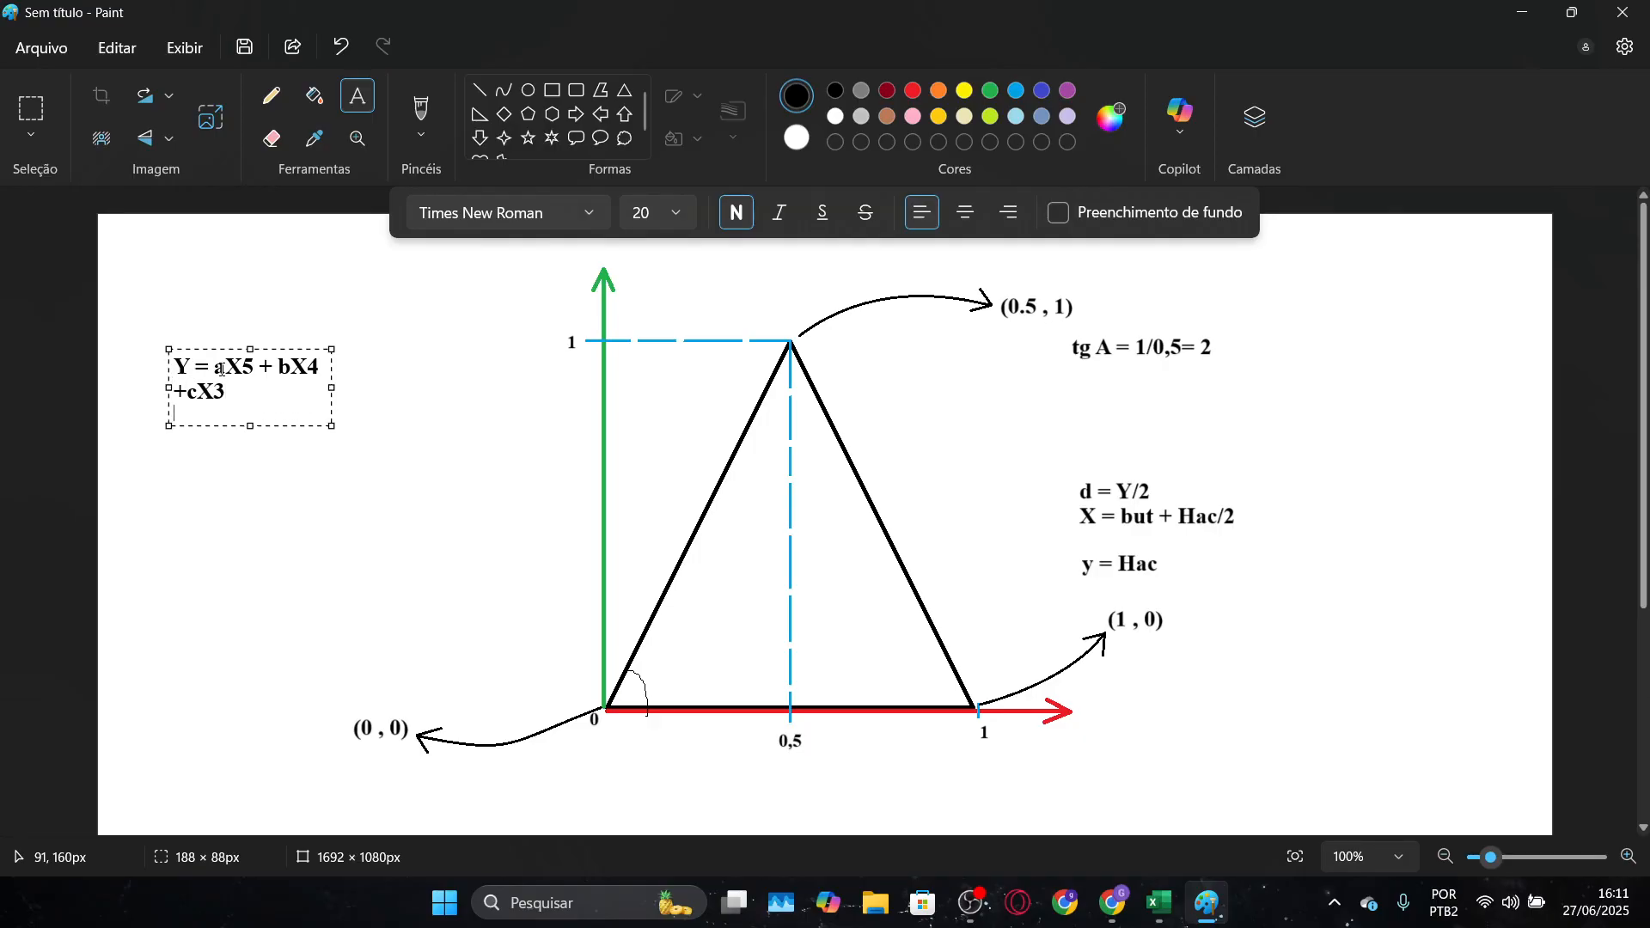
left_click_drag(332, 388, 429, 388)
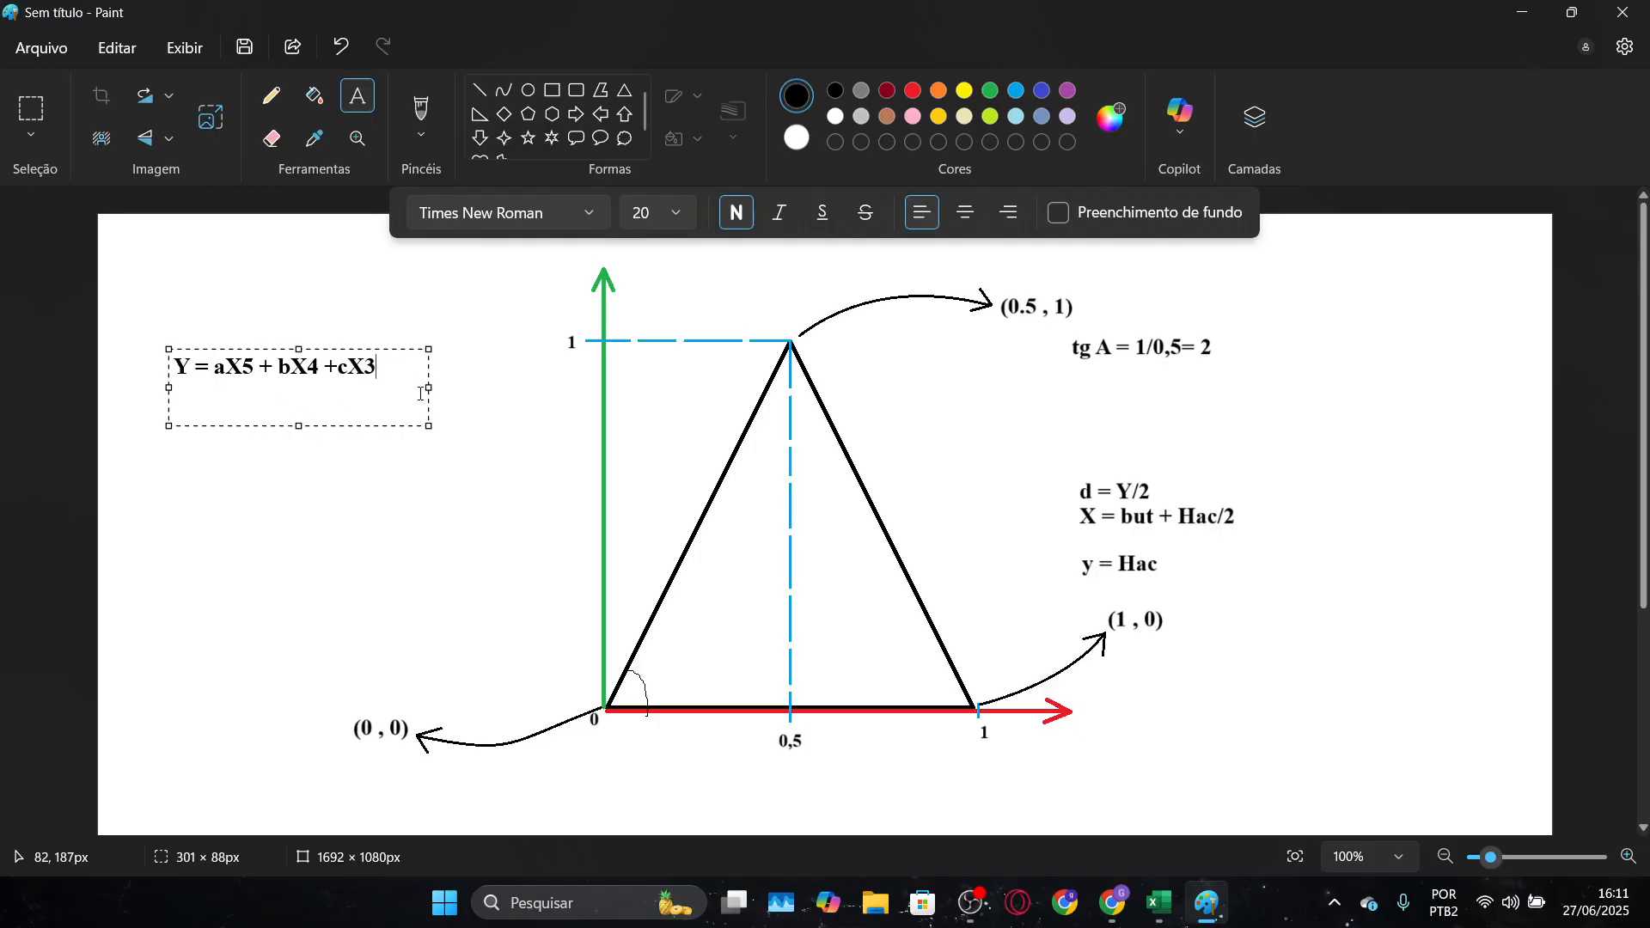
Add the rearranged equation "Y - ax5 - bx4 -cx3 = 0" on a second line of the note, and return to Pasta1 in Excel
key("Return")
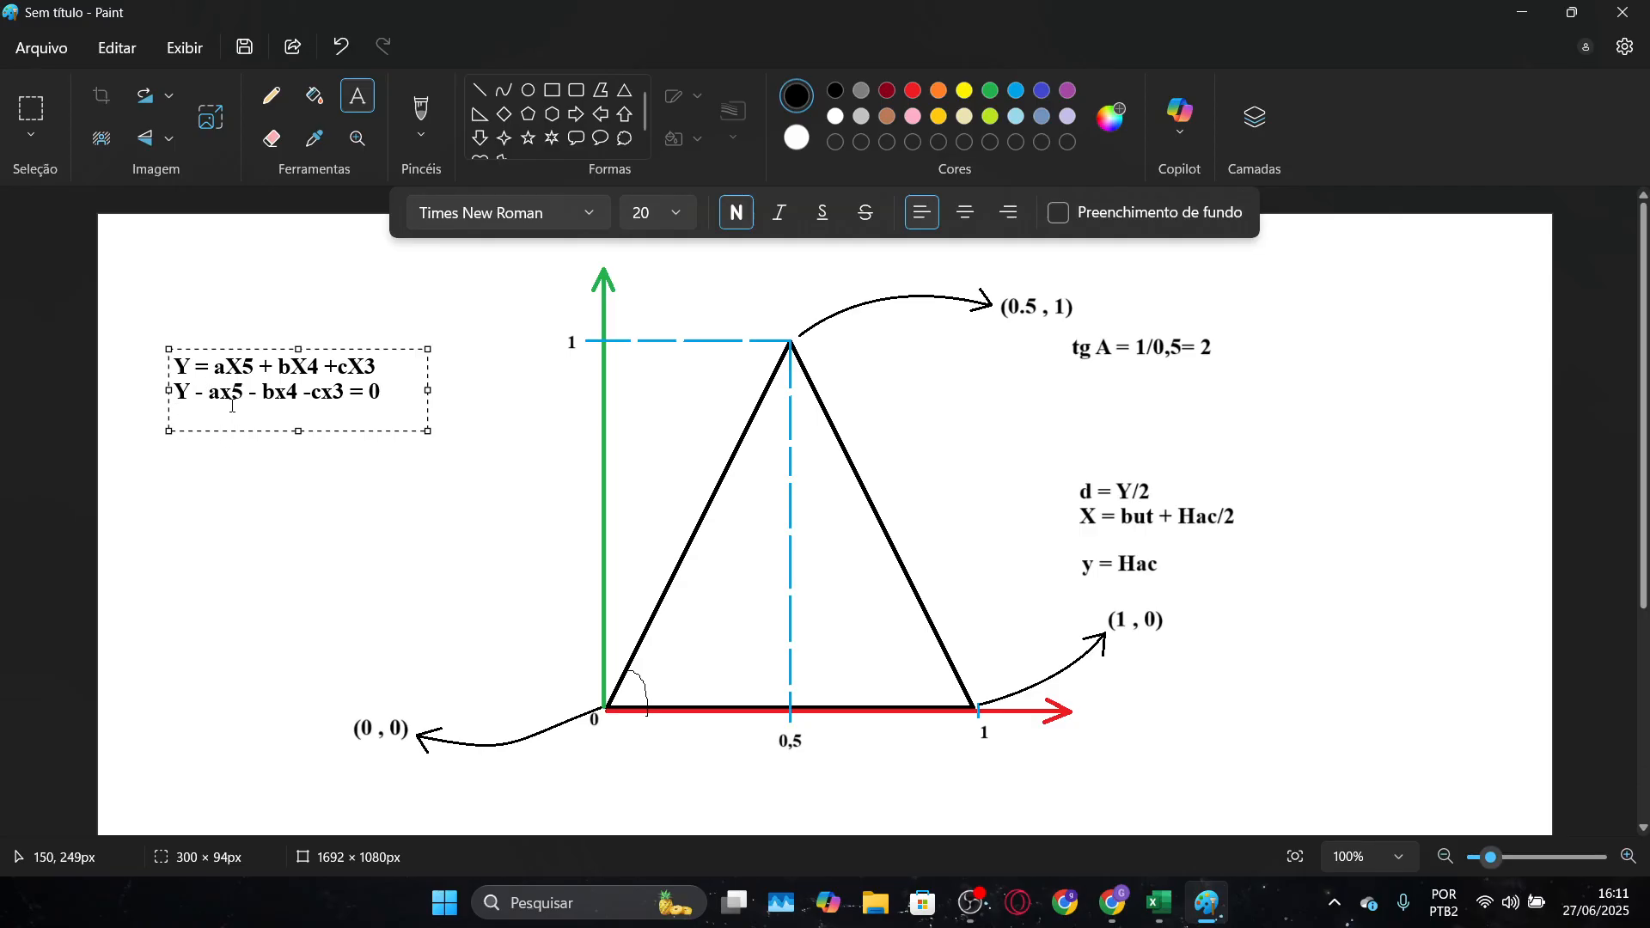
left_click(217, 410)
key("alt+Tab")
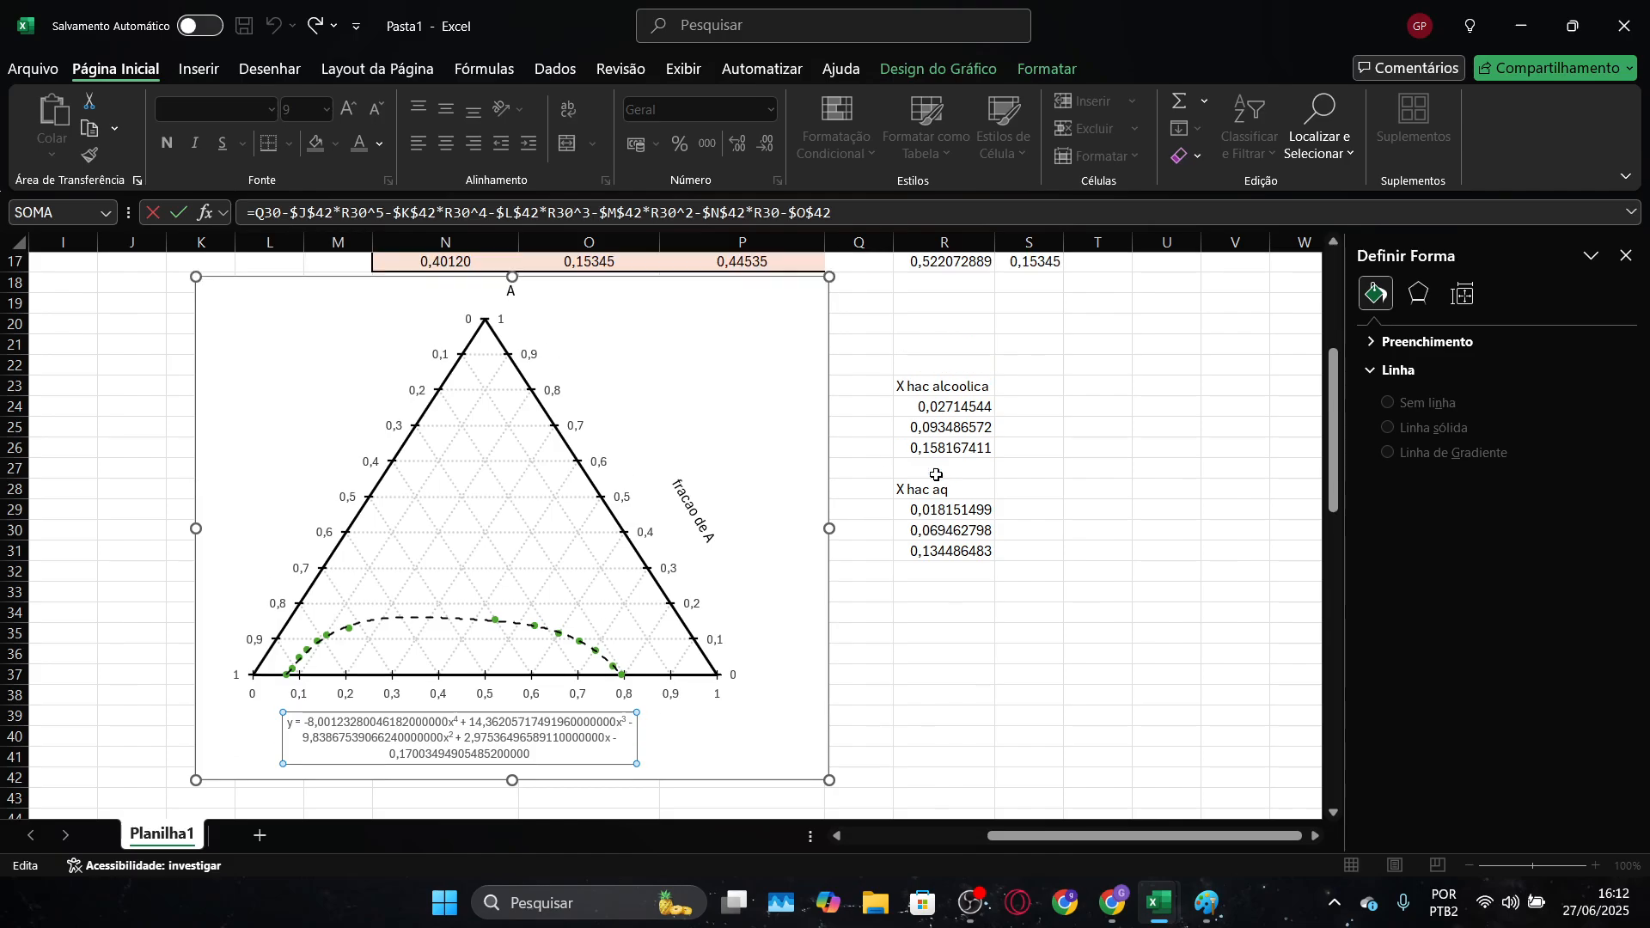
Close the S30 formula in Diagrama ternário and highlight the rearranged equation in the Paint note to compare it with the L-R formula
scroll(936, 474, "up", 2)
key("alt+Tab")
key("alt+Tab")
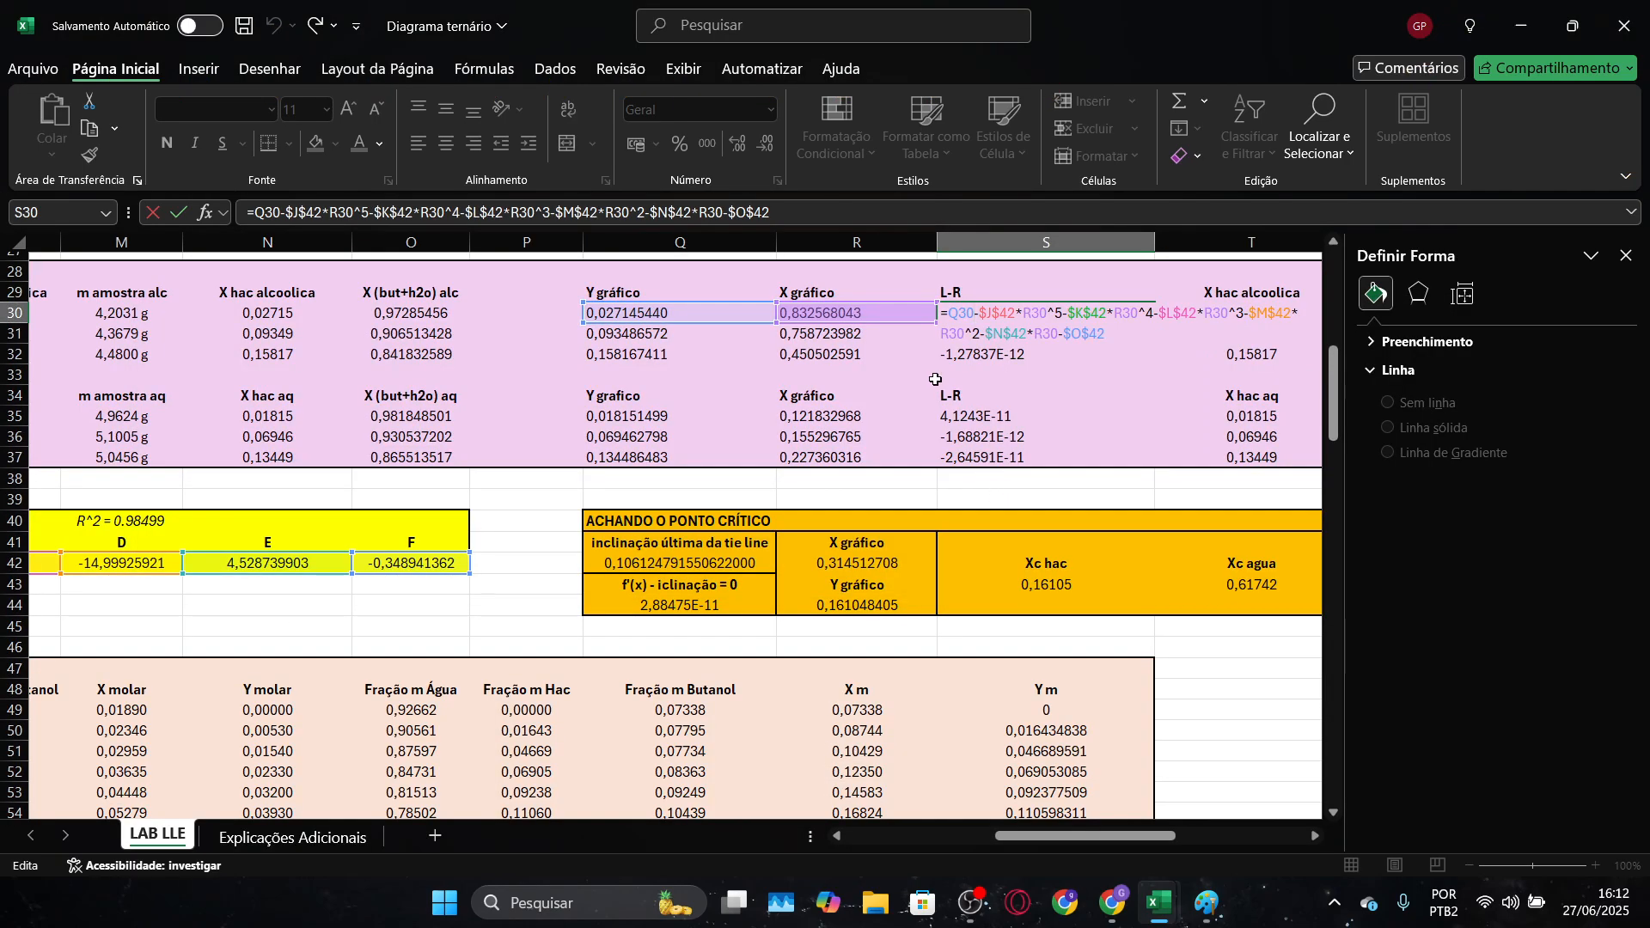
key("ctrl+Return")
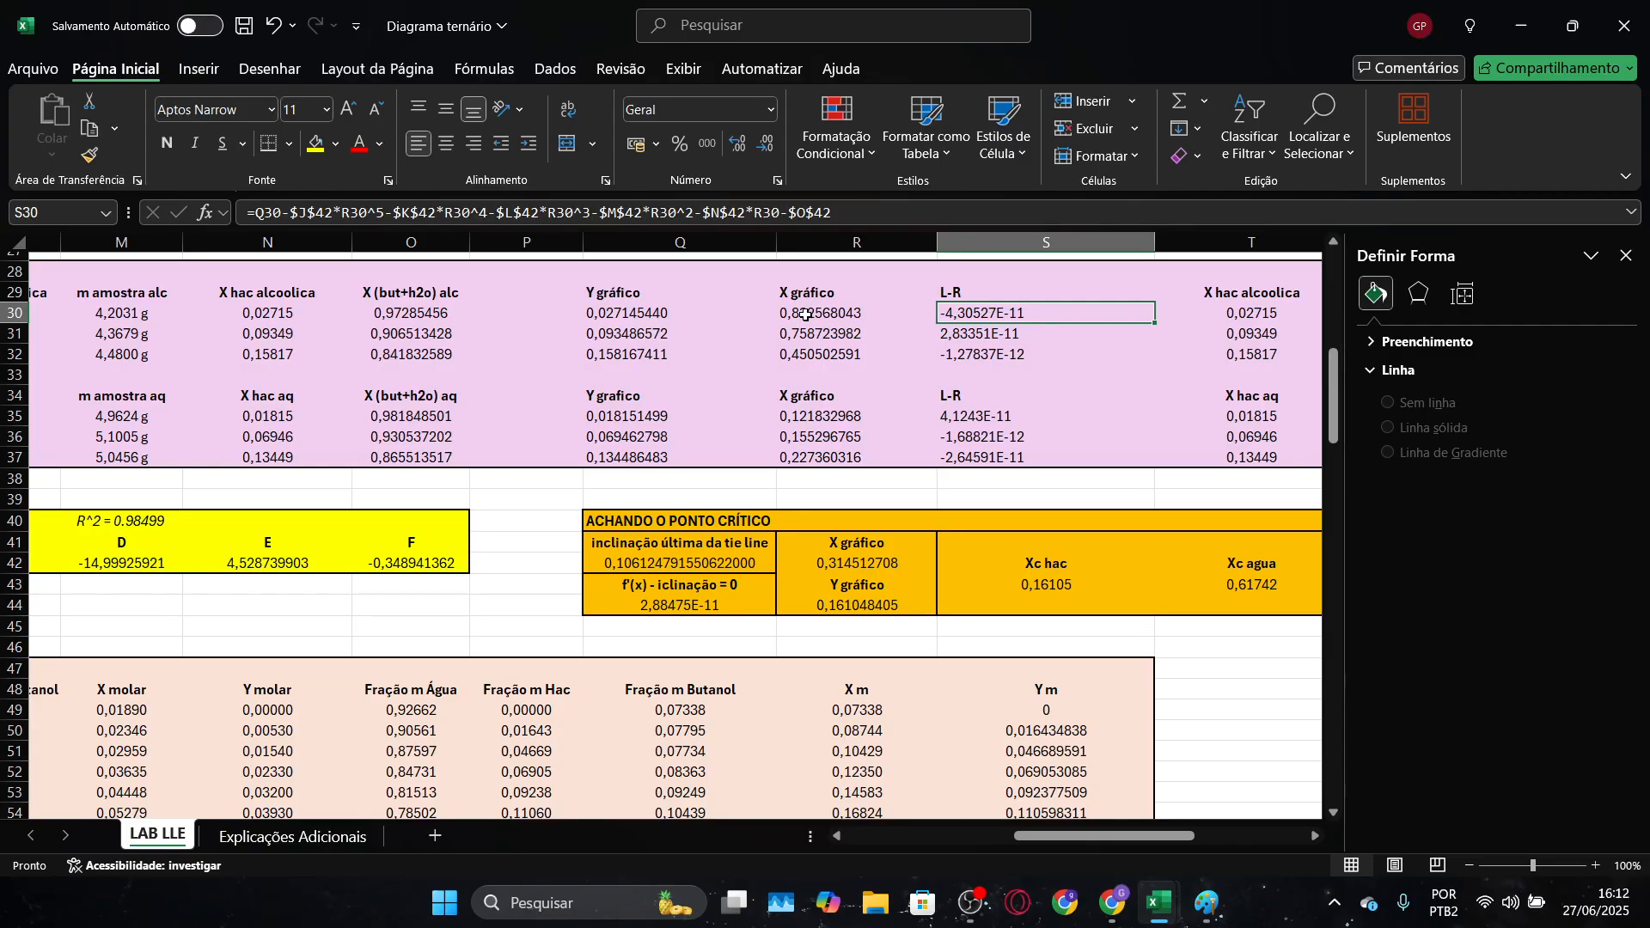
key("alt+Tab")
key("alt+Tab")
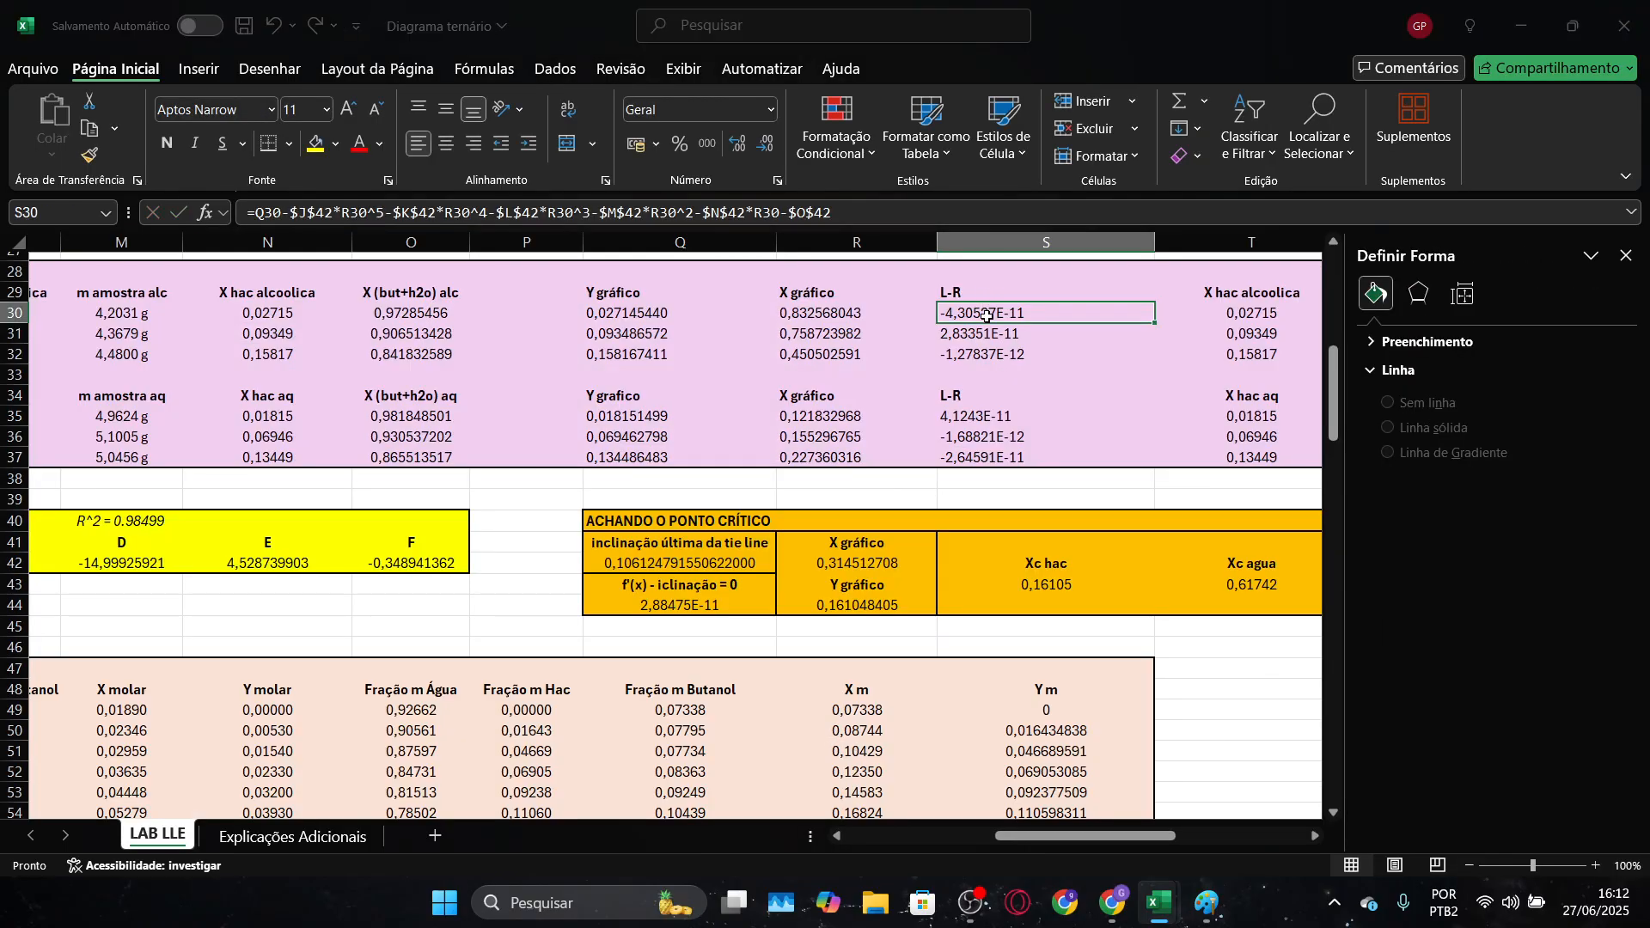
key("alt+Tab")
key("alt+Tab")
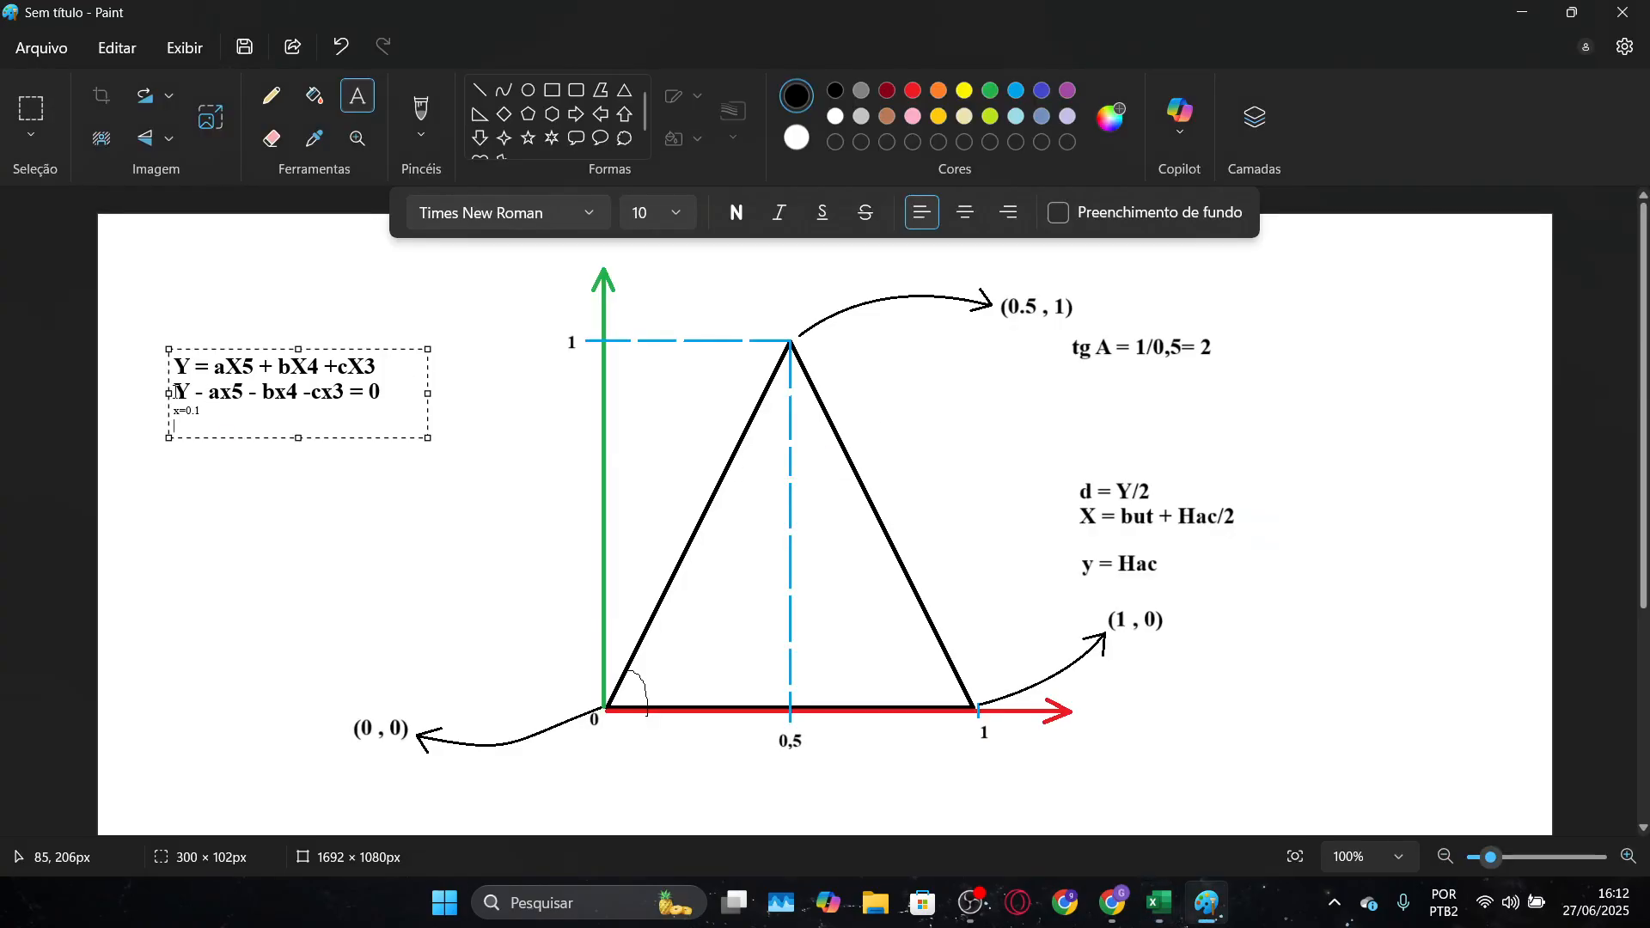
left_click_drag(178, 392, 396, 393)
key("alt+Tab")
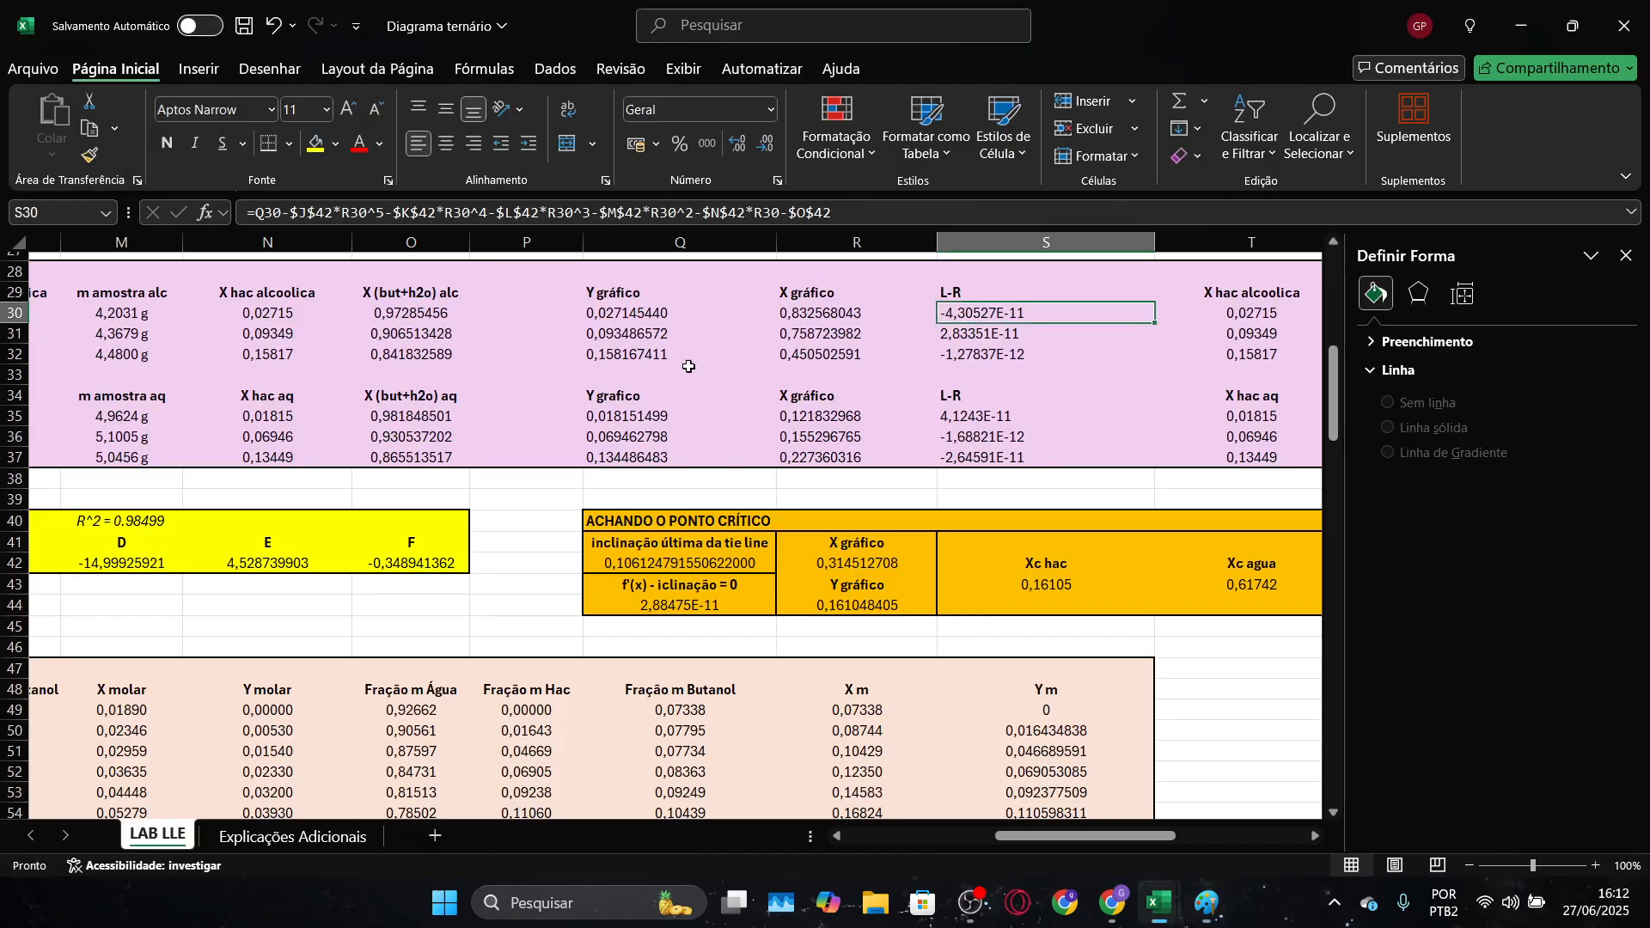
Inspect the Y gráfico and L-R formulas in Q30 and S30, and view the Solver parameters without solving
scroll(628, 375, "up", 1)
left_click(625, 375)
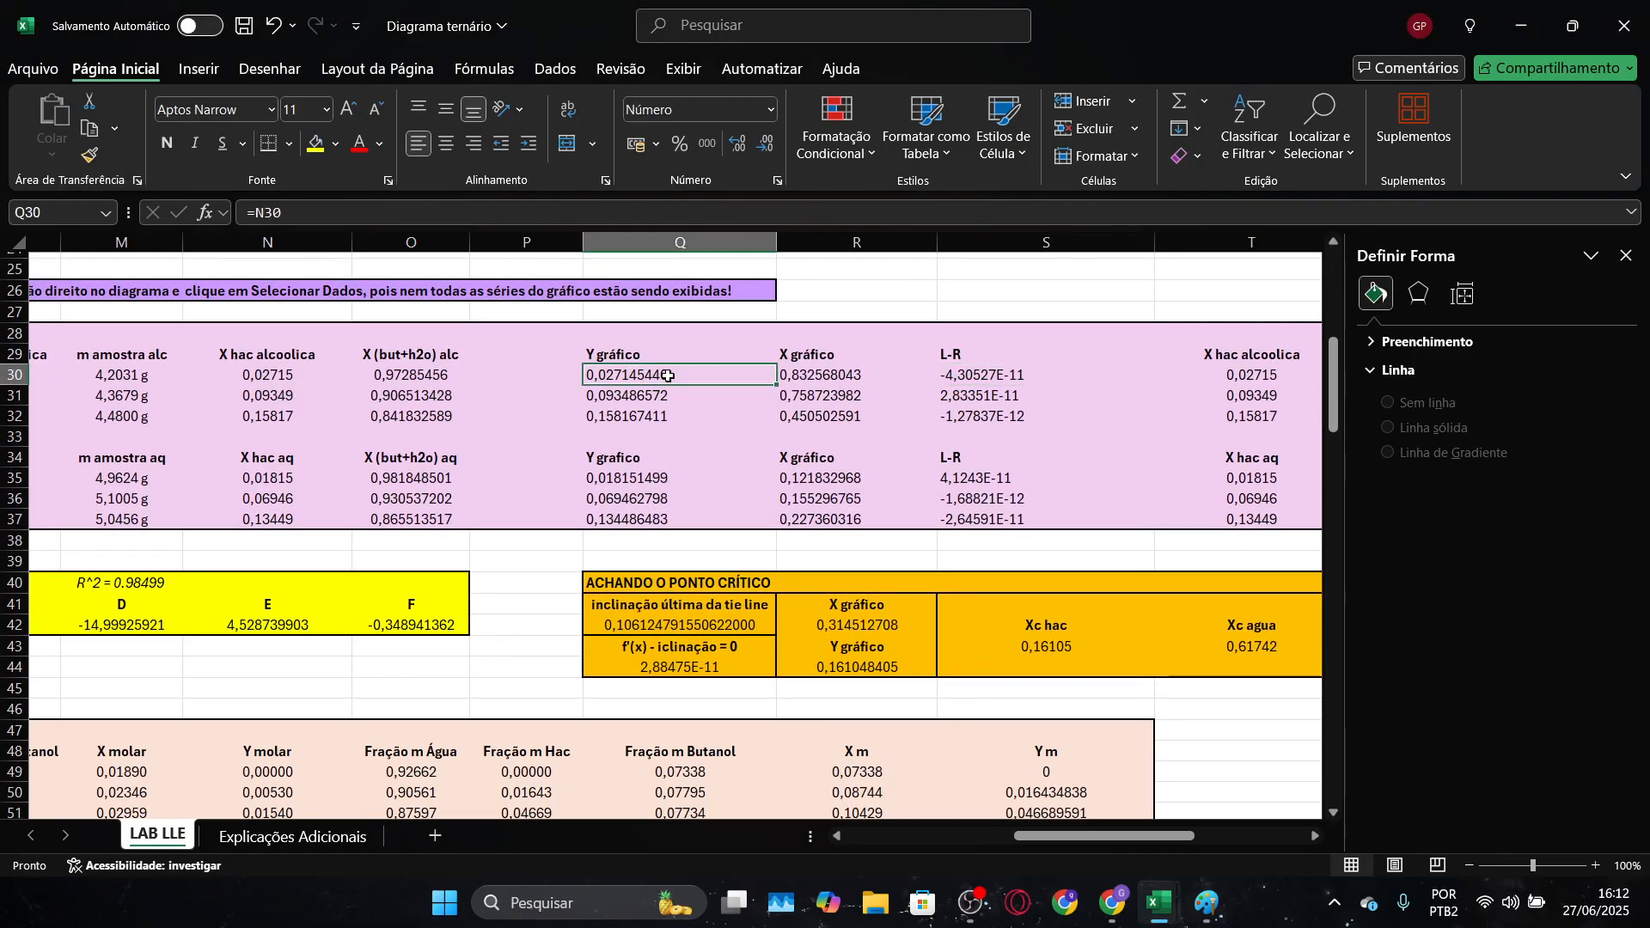
left_click(987, 387)
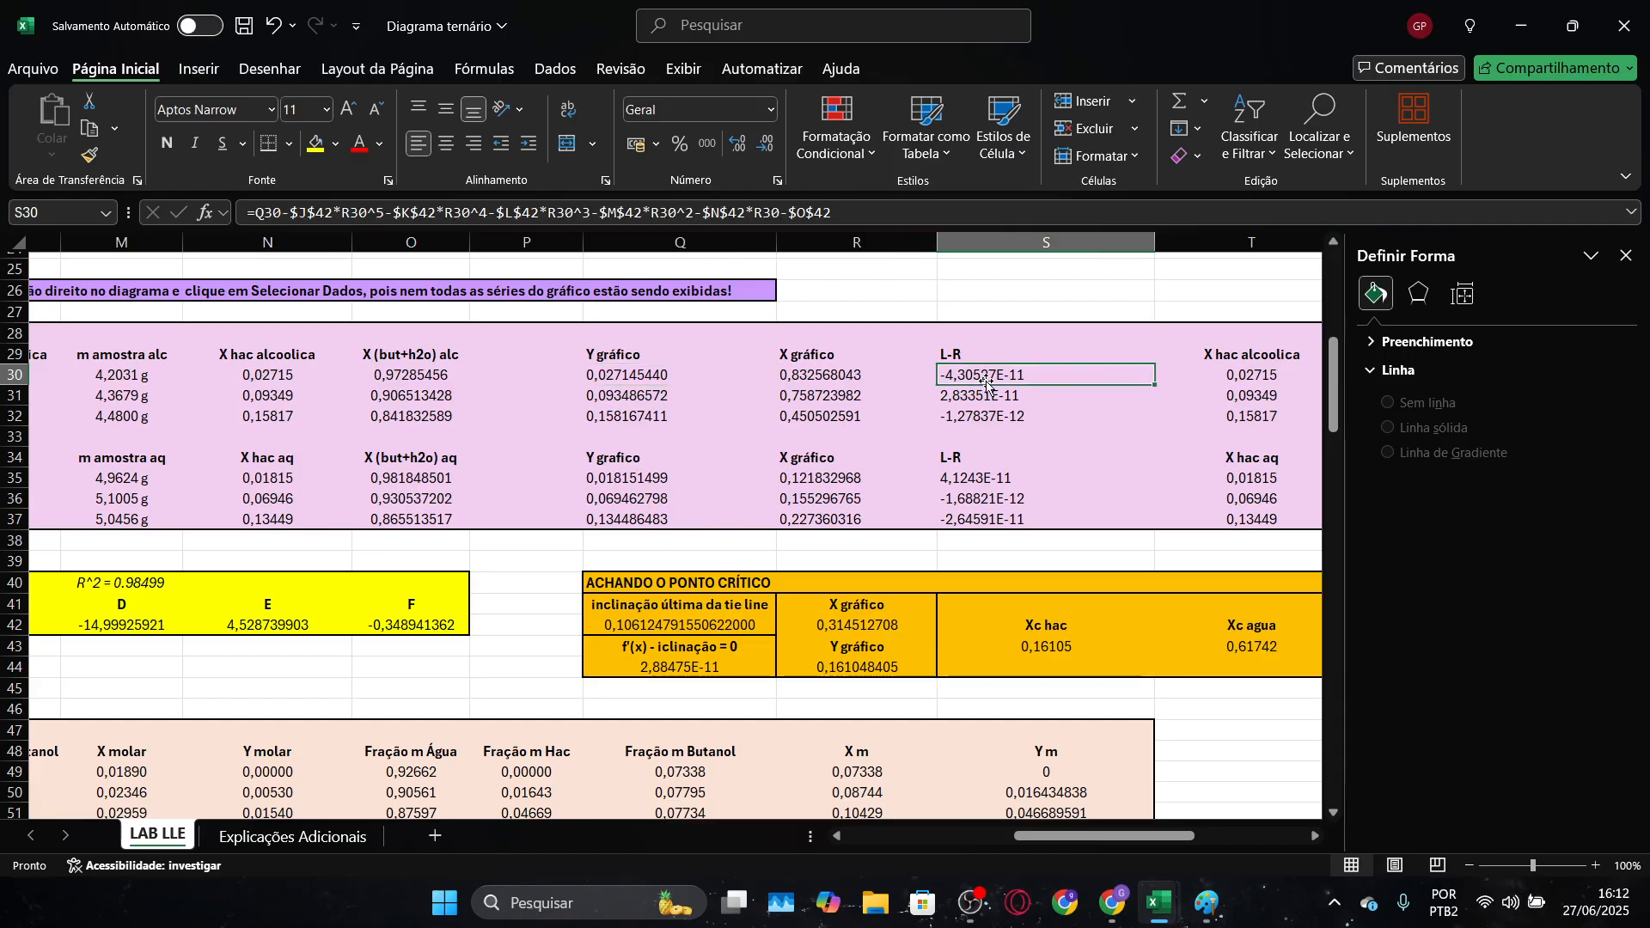
scroll(1390, 152, "down", 4)
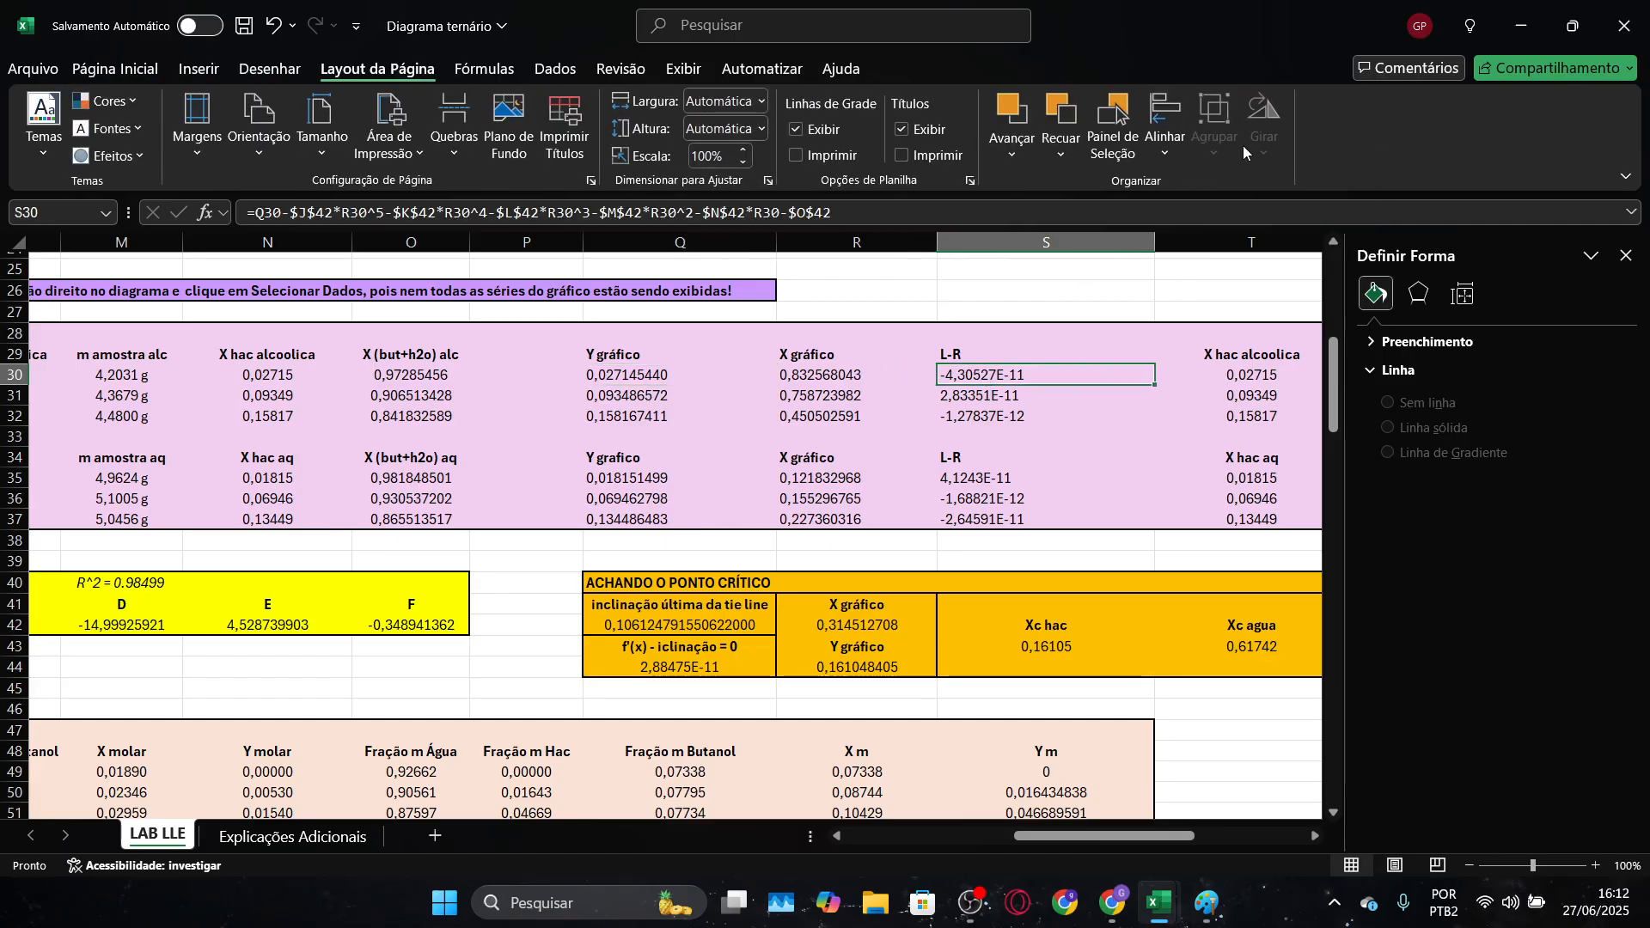
scroll(1246, 146, "down", 1)
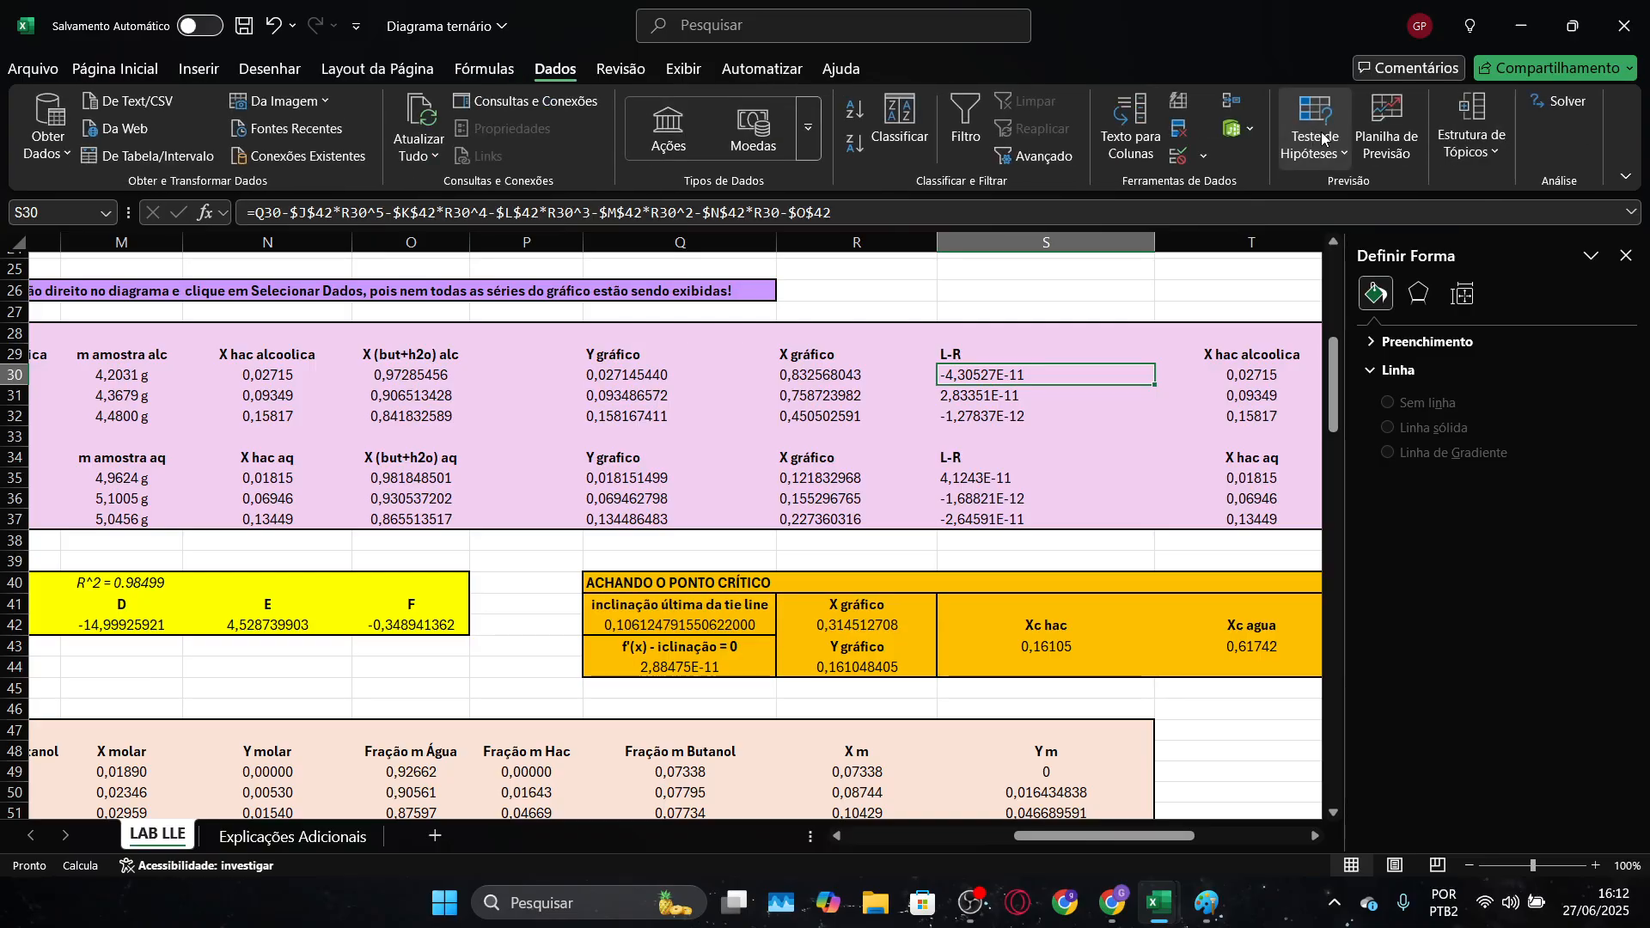
left_click(1564, 104)
left_click_drag(1059, 86, 1494, 191)
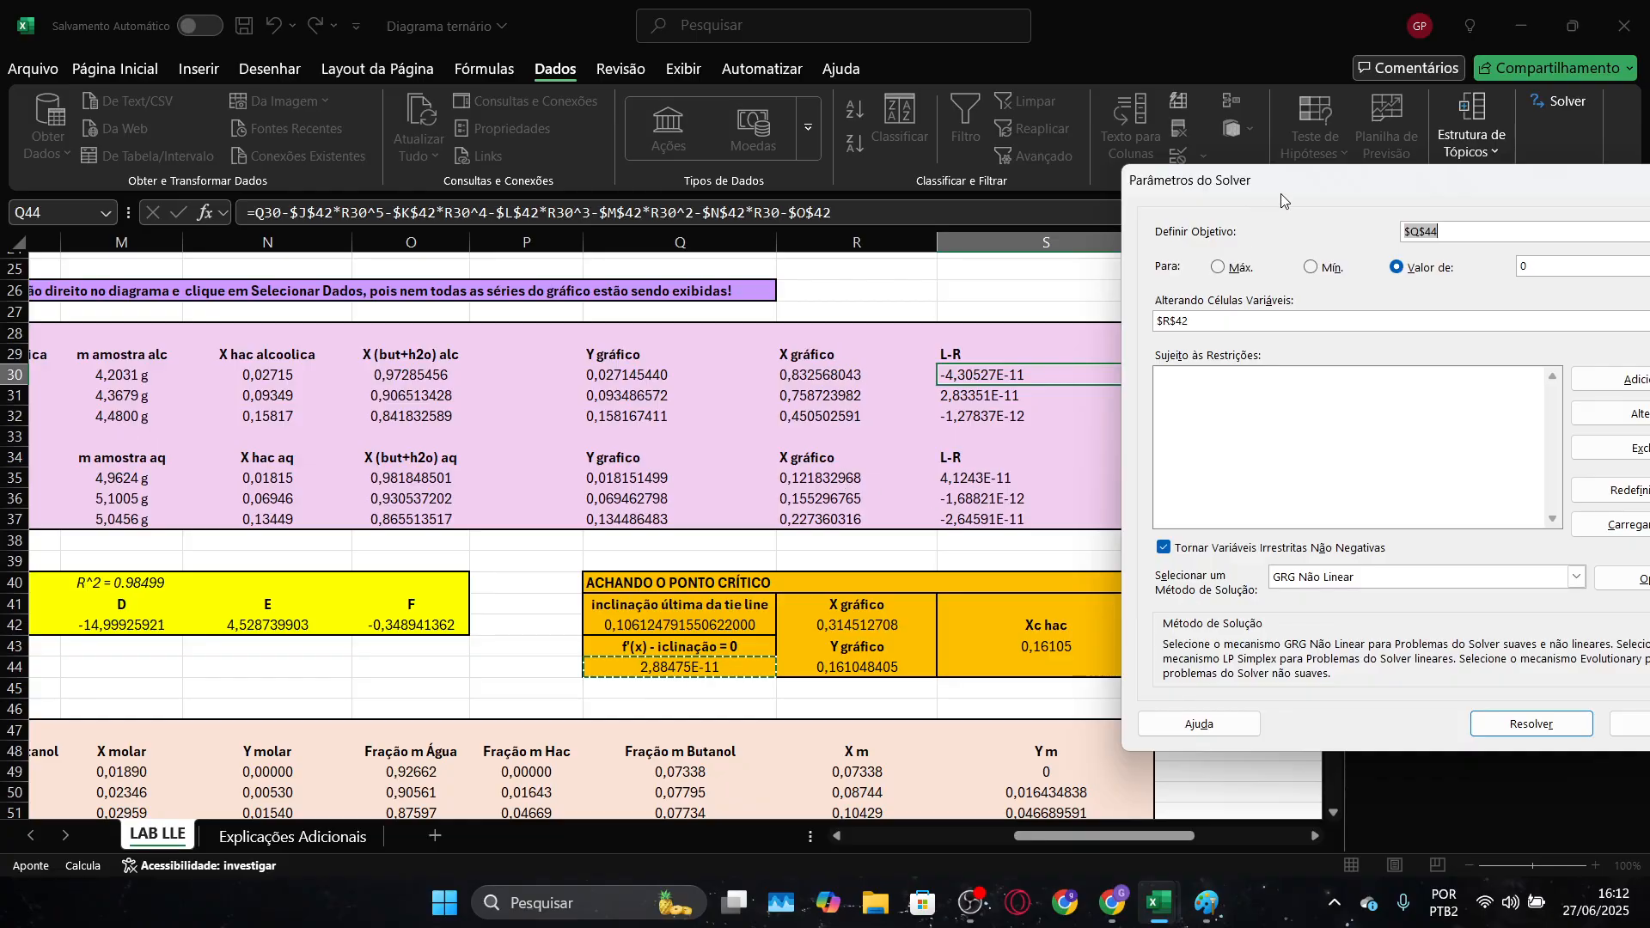
left_click_drag(1281, 193, 1004, 178)
left_click(1392, 713)
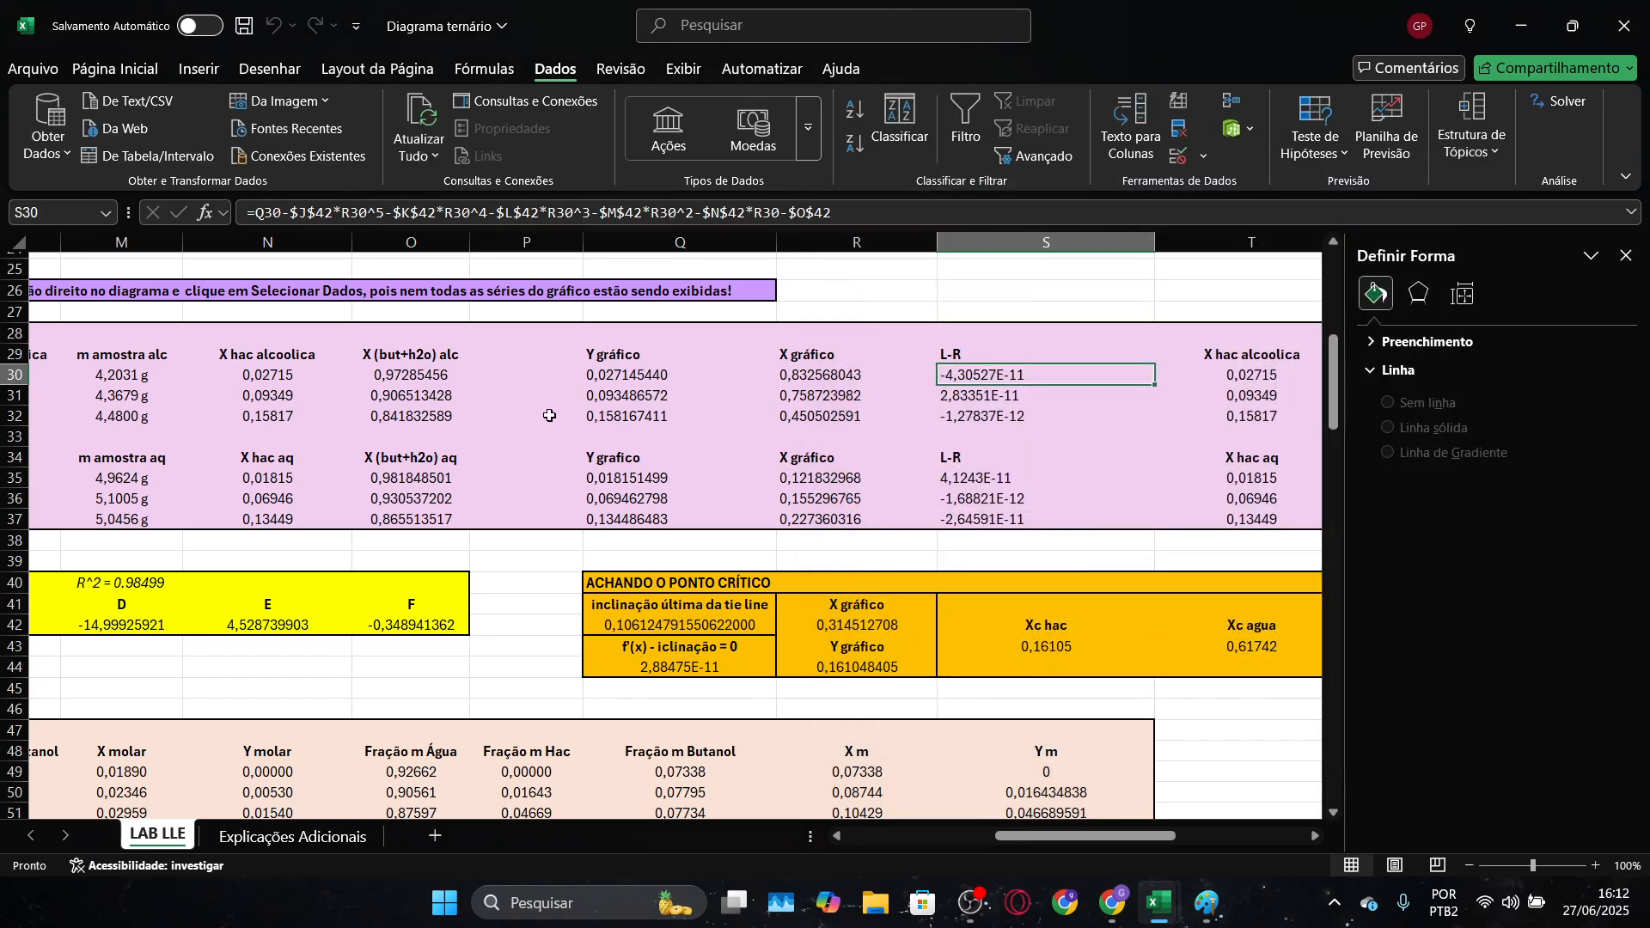
Copy the Y gráfico and X gráfico columns for both phases, Q29:R37, from Diagrama ternário
key("alt+Tab")
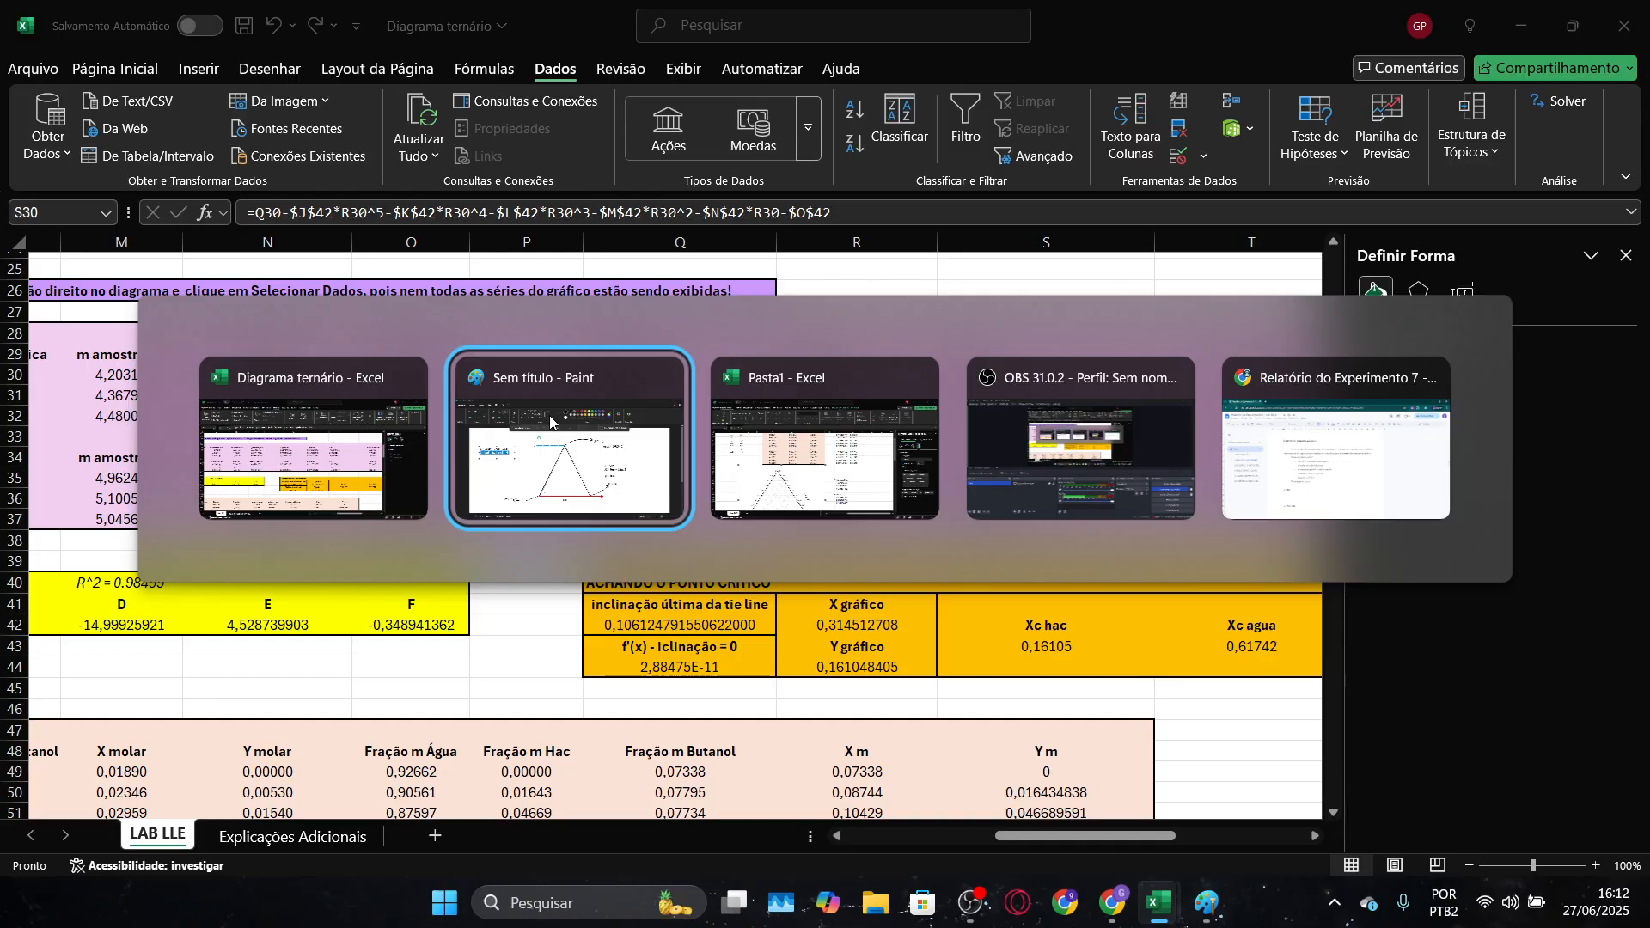
key("Tab")
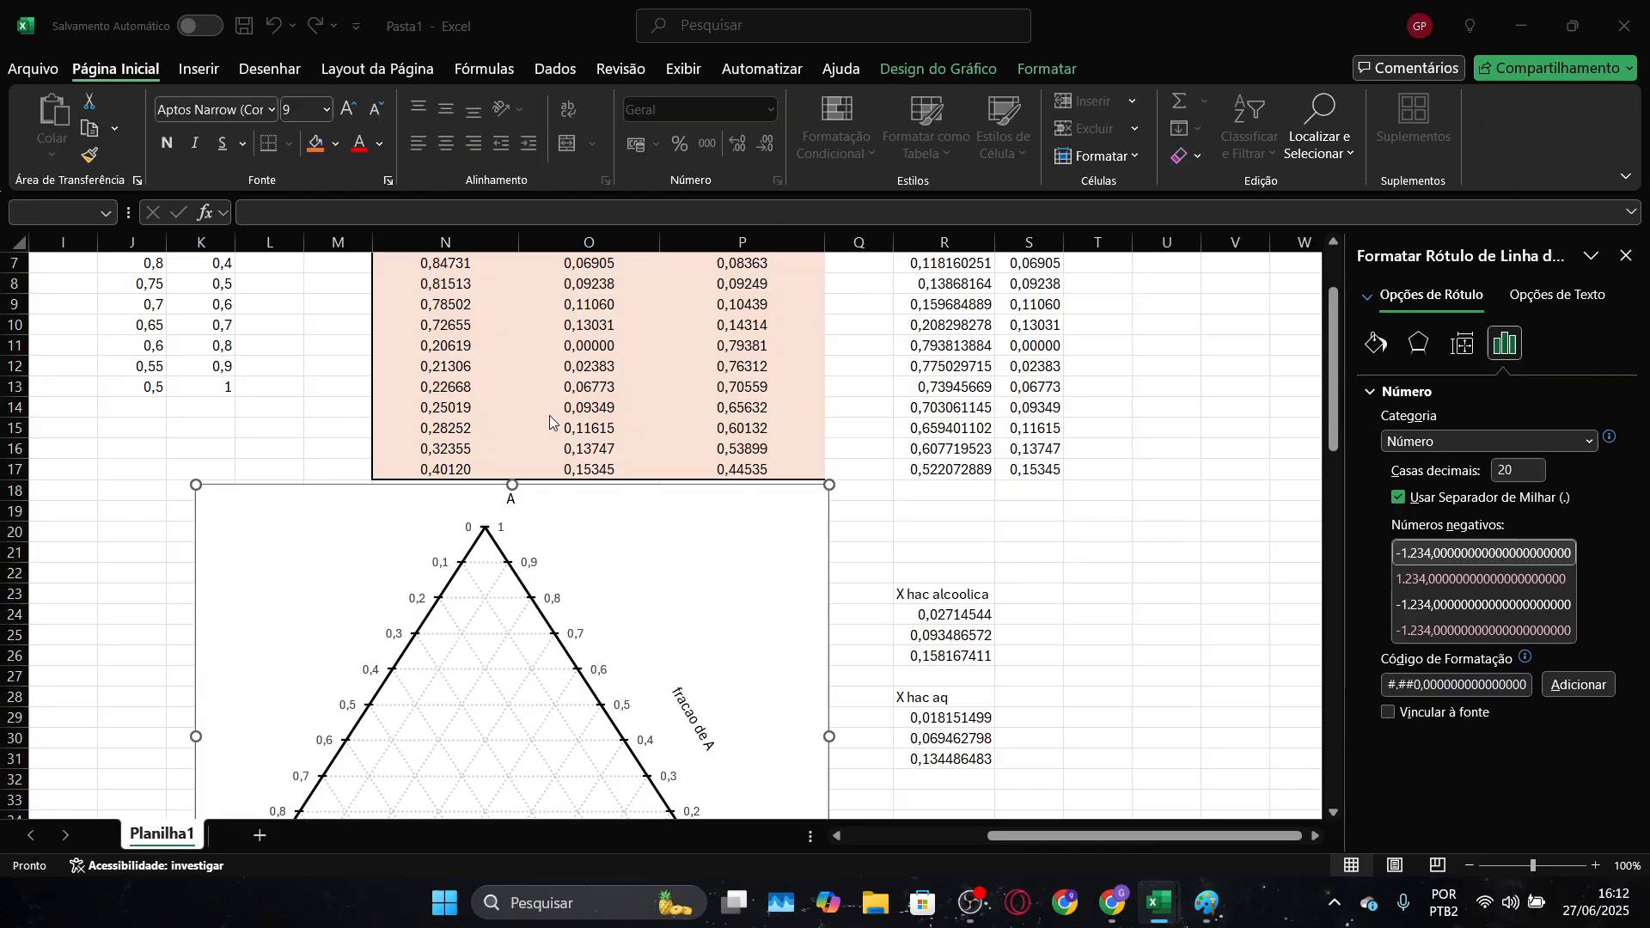
scroll(1057, 656, "up", 2)
scroll(1074, 657, "down", 3)
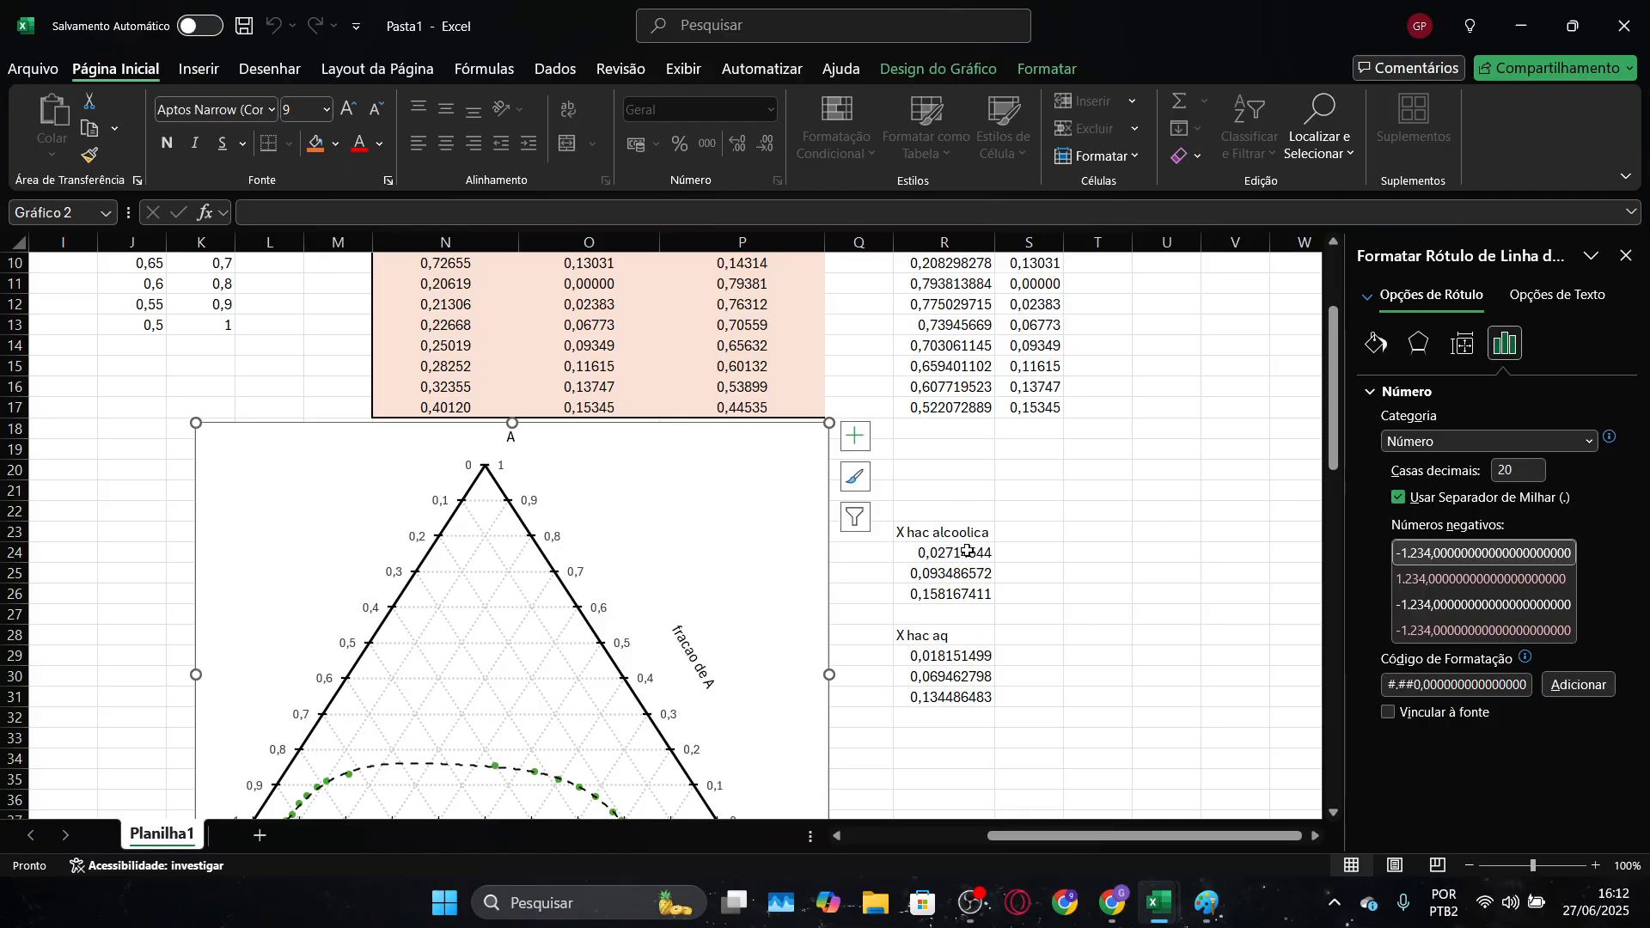
key("alt+Tab")
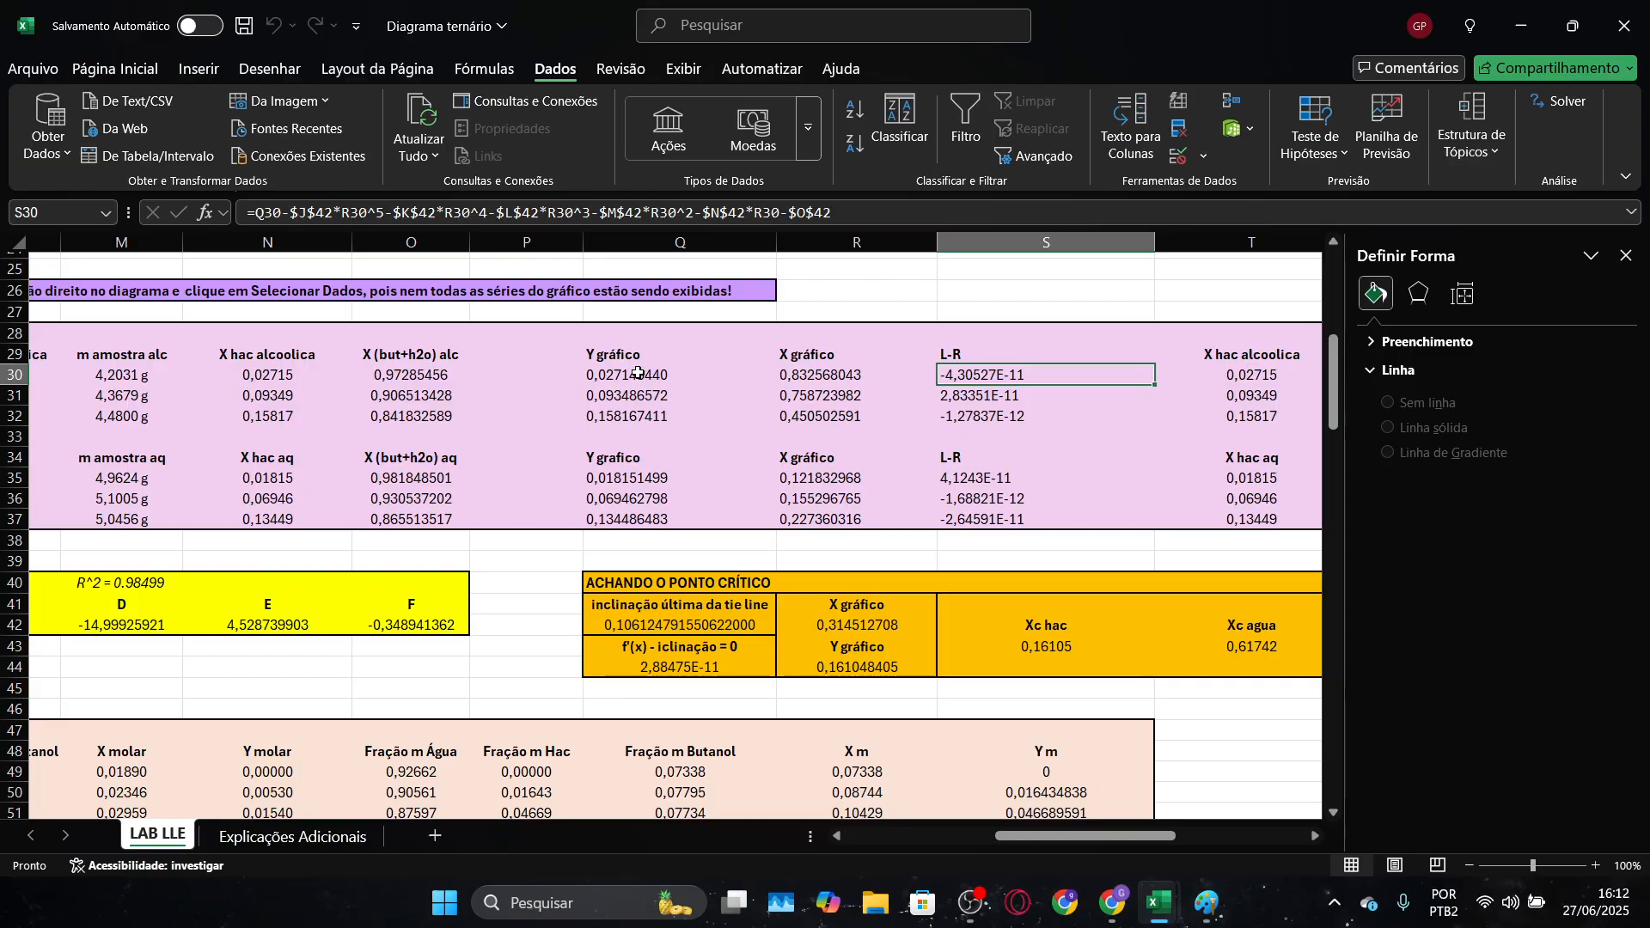
left_click_drag(640, 376, 879, 510)
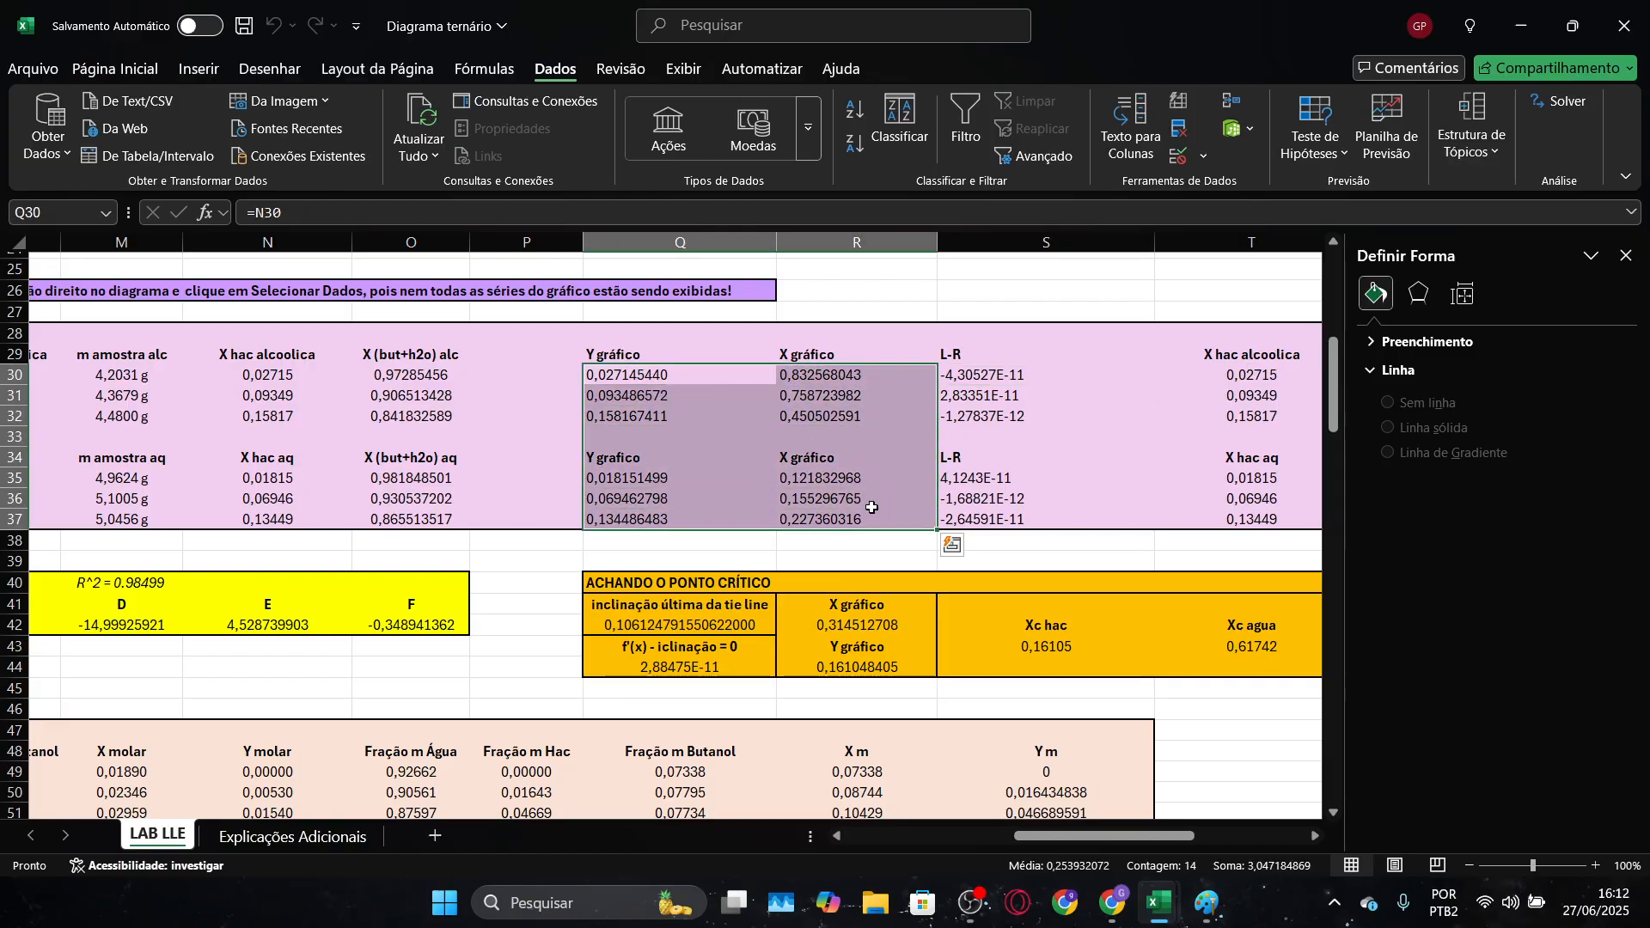
left_click_drag(649, 356, 803, 514)
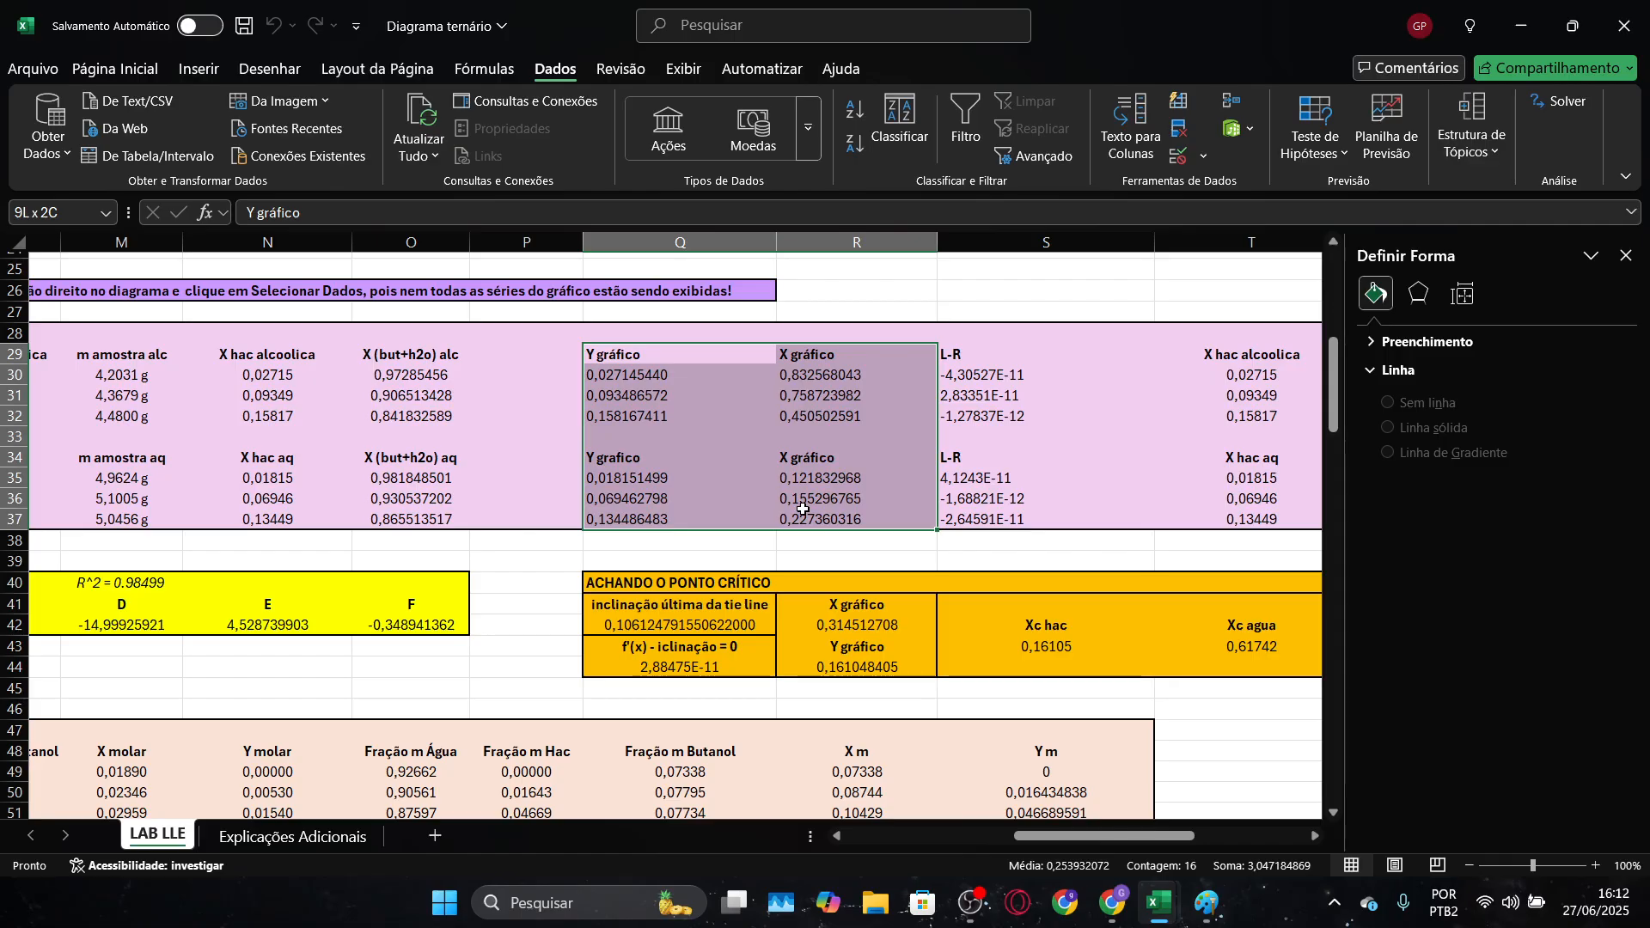
key("ctrl+c")
key("alt+Tab")
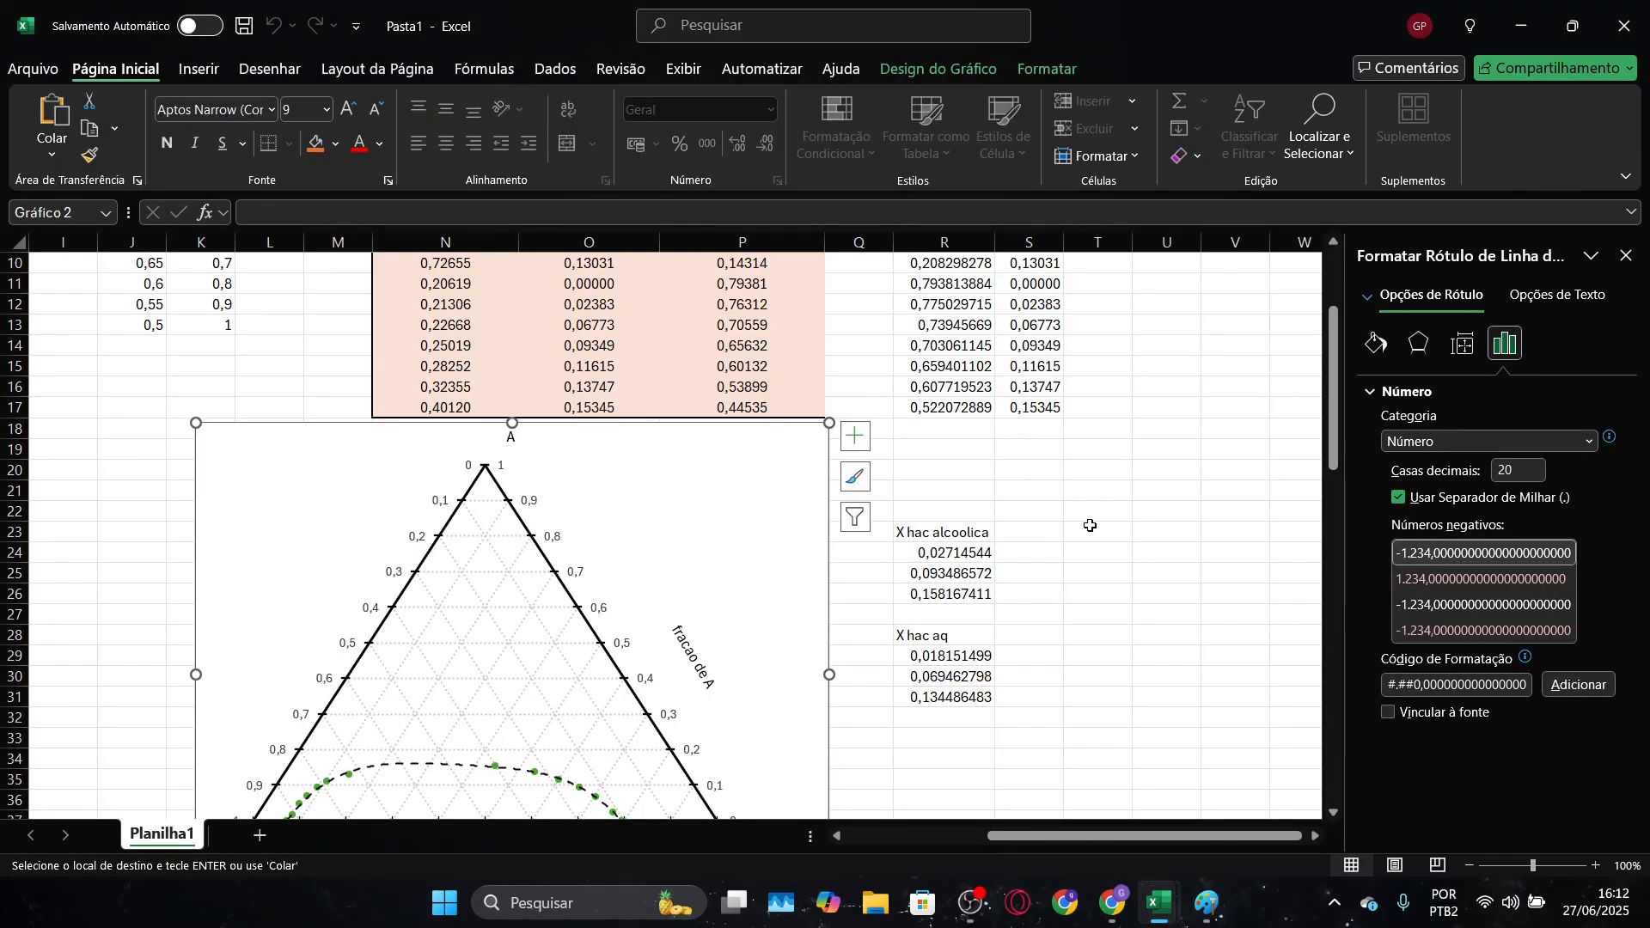
Paste the copied columns as values only at S23 in Pasta1, and check the Y gráfico values against the X hac alcoolica column
left_click(1041, 528)
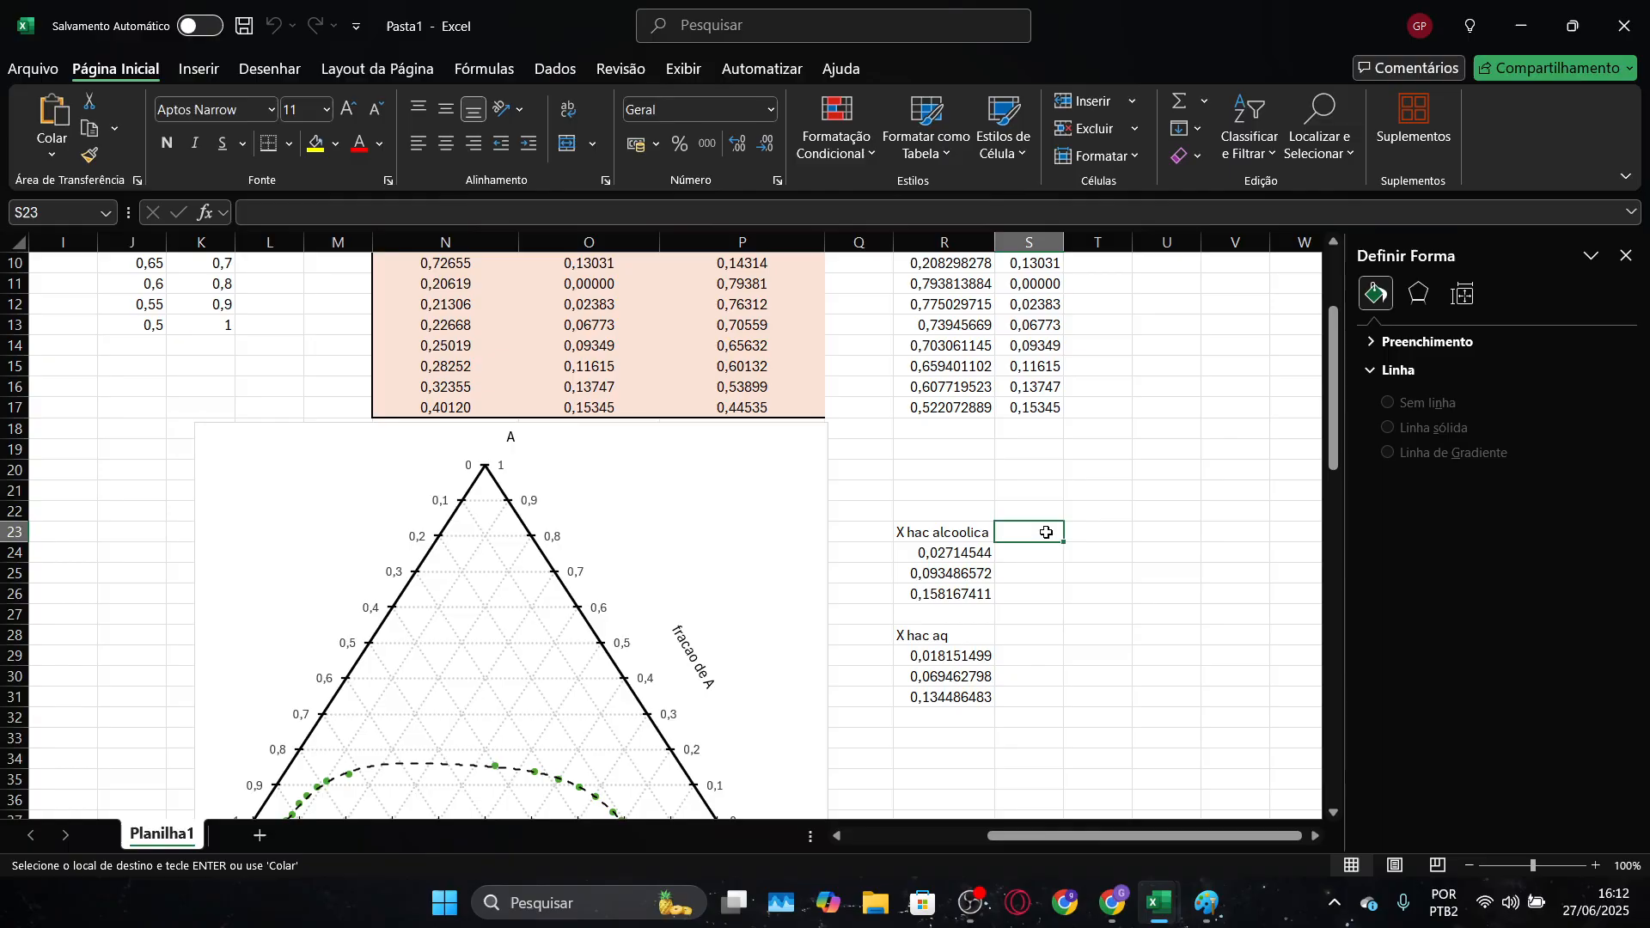
key("ctrl+v")
left_click(1167, 724)
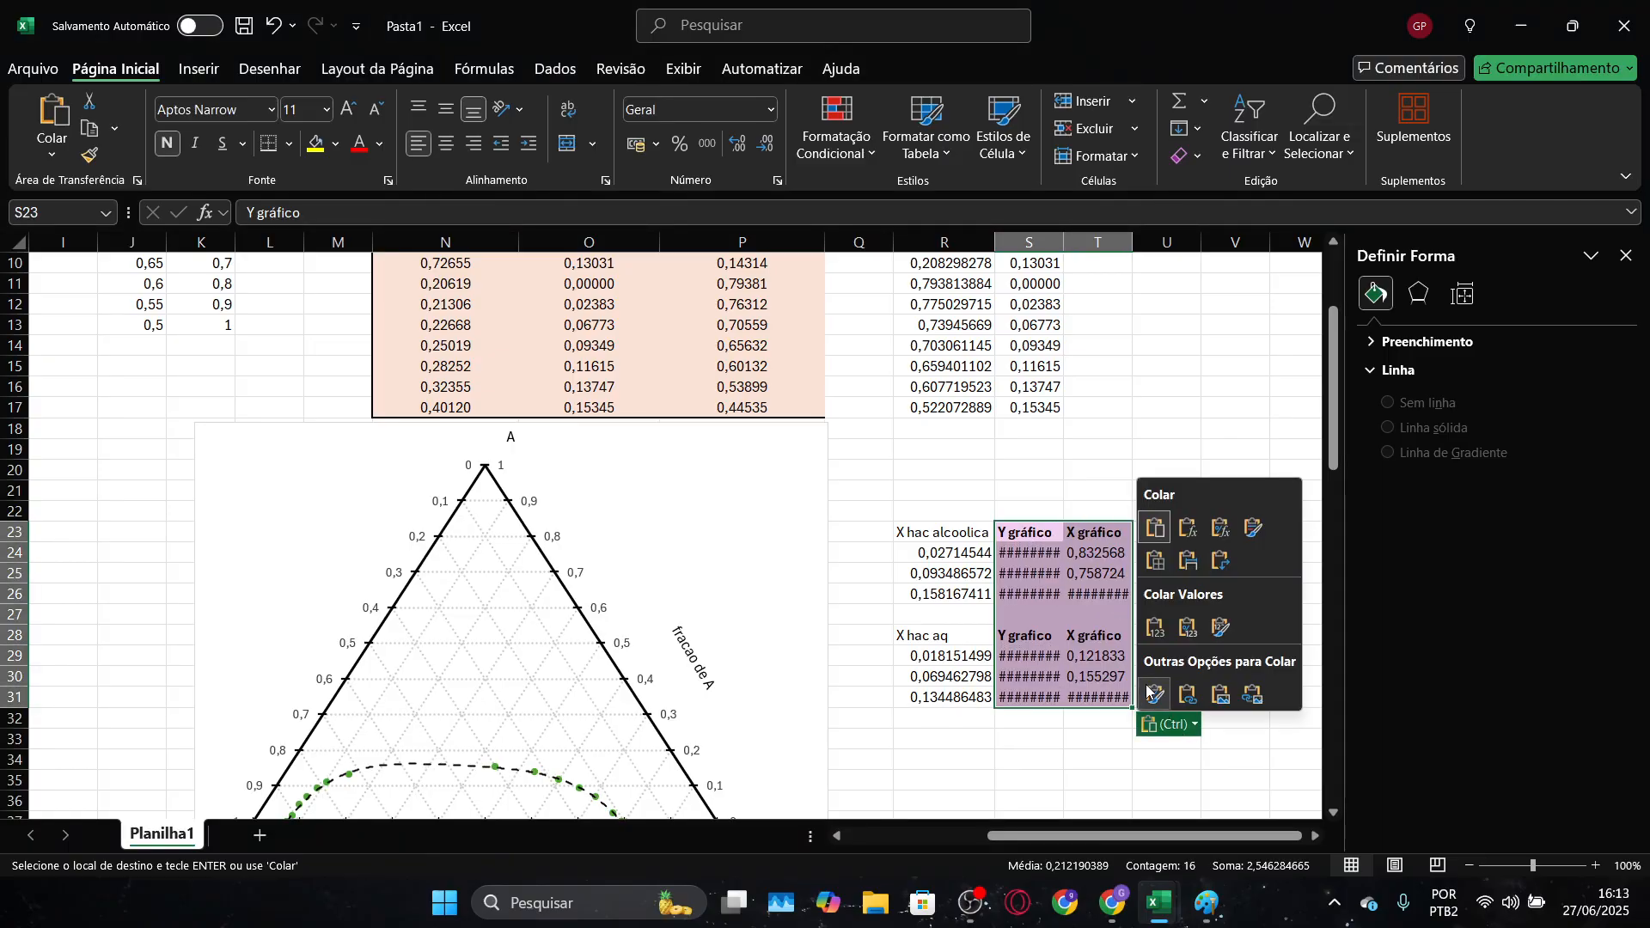
left_click(1154, 627)
left_click(1253, 546)
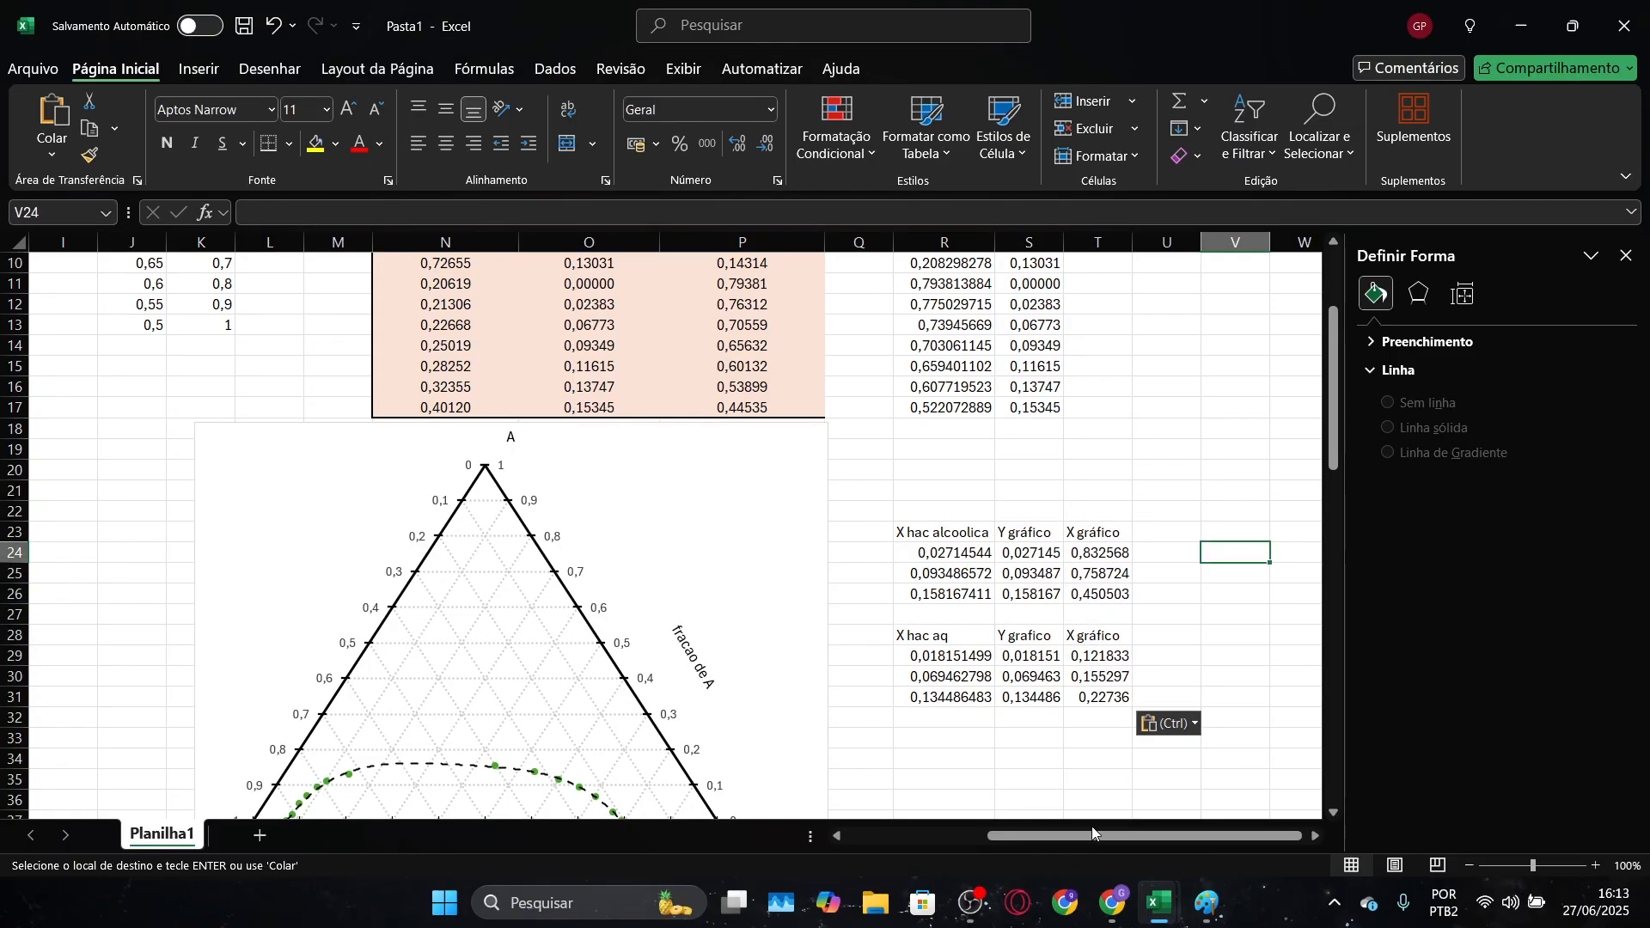
left_click(942, 552)
left_click(1029, 554)
left_click(939, 567)
left_click(1026, 574)
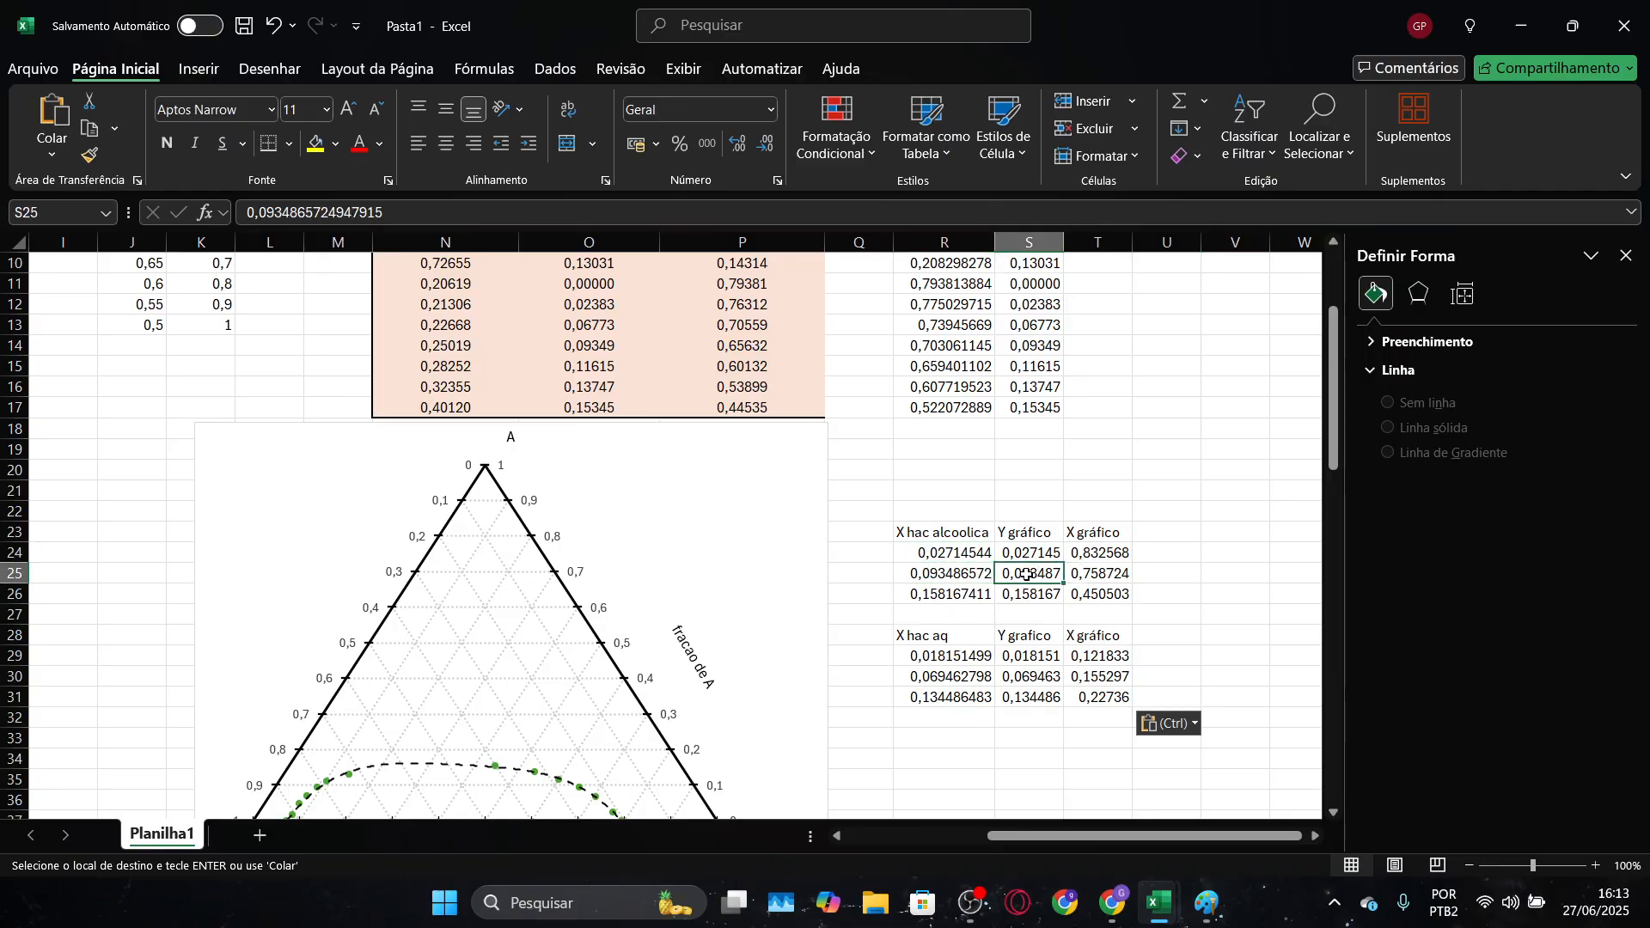
left_click(958, 592)
left_click(1118, 552)
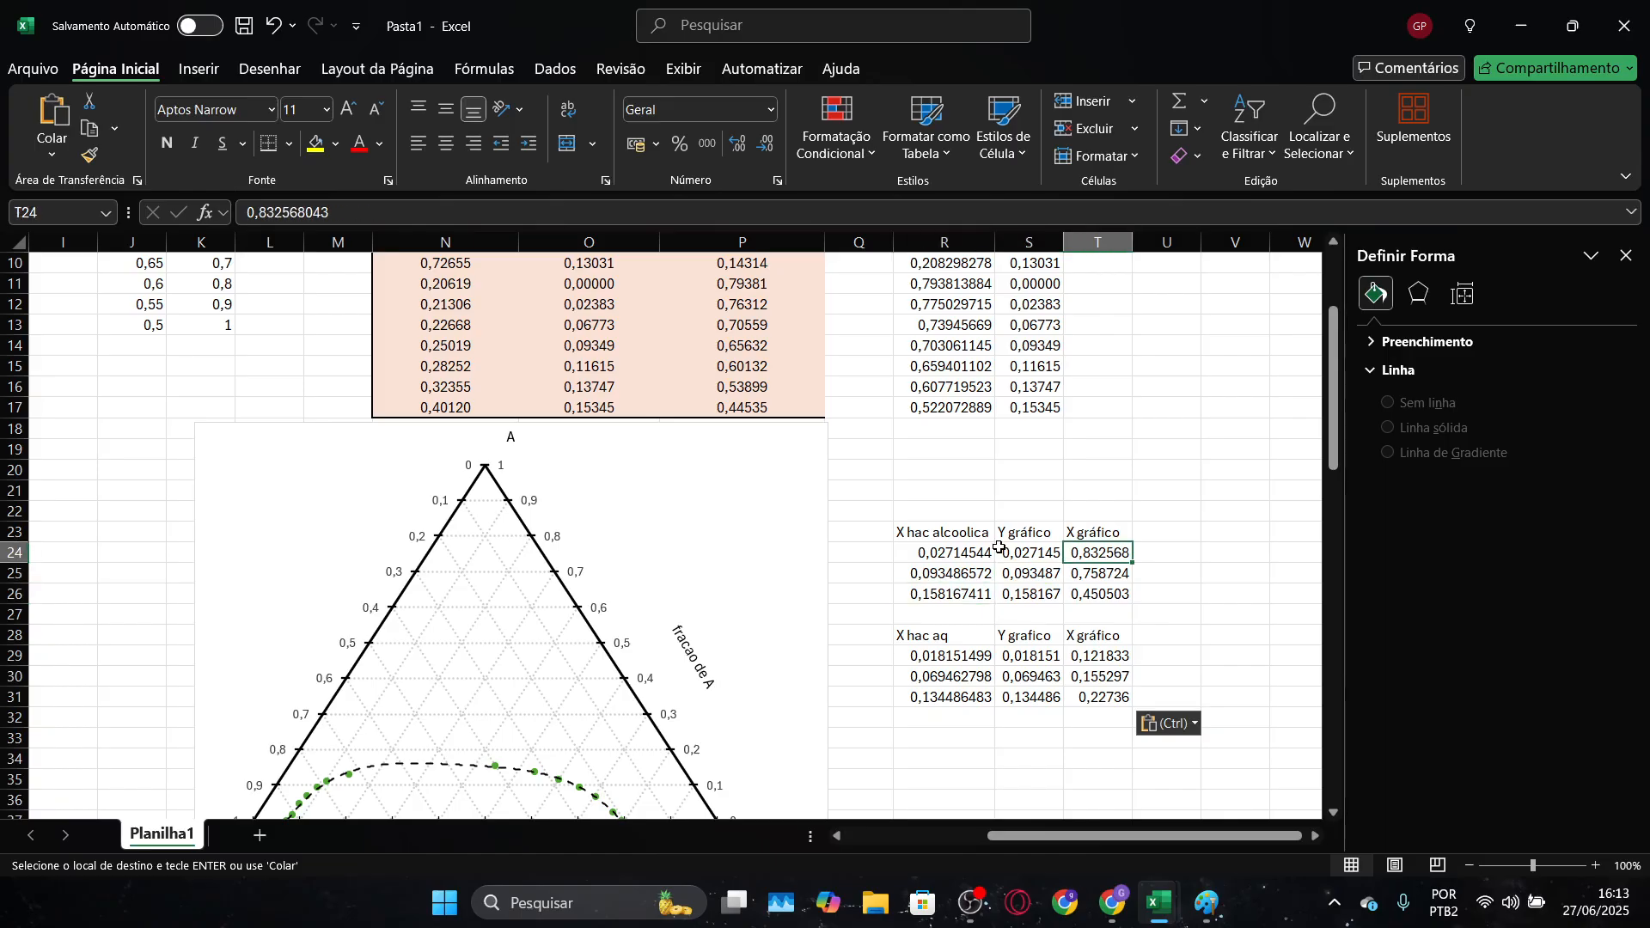
Add a new data series named "tie line 1" to the ternary chart
scroll(1080, 625, "down", 2)
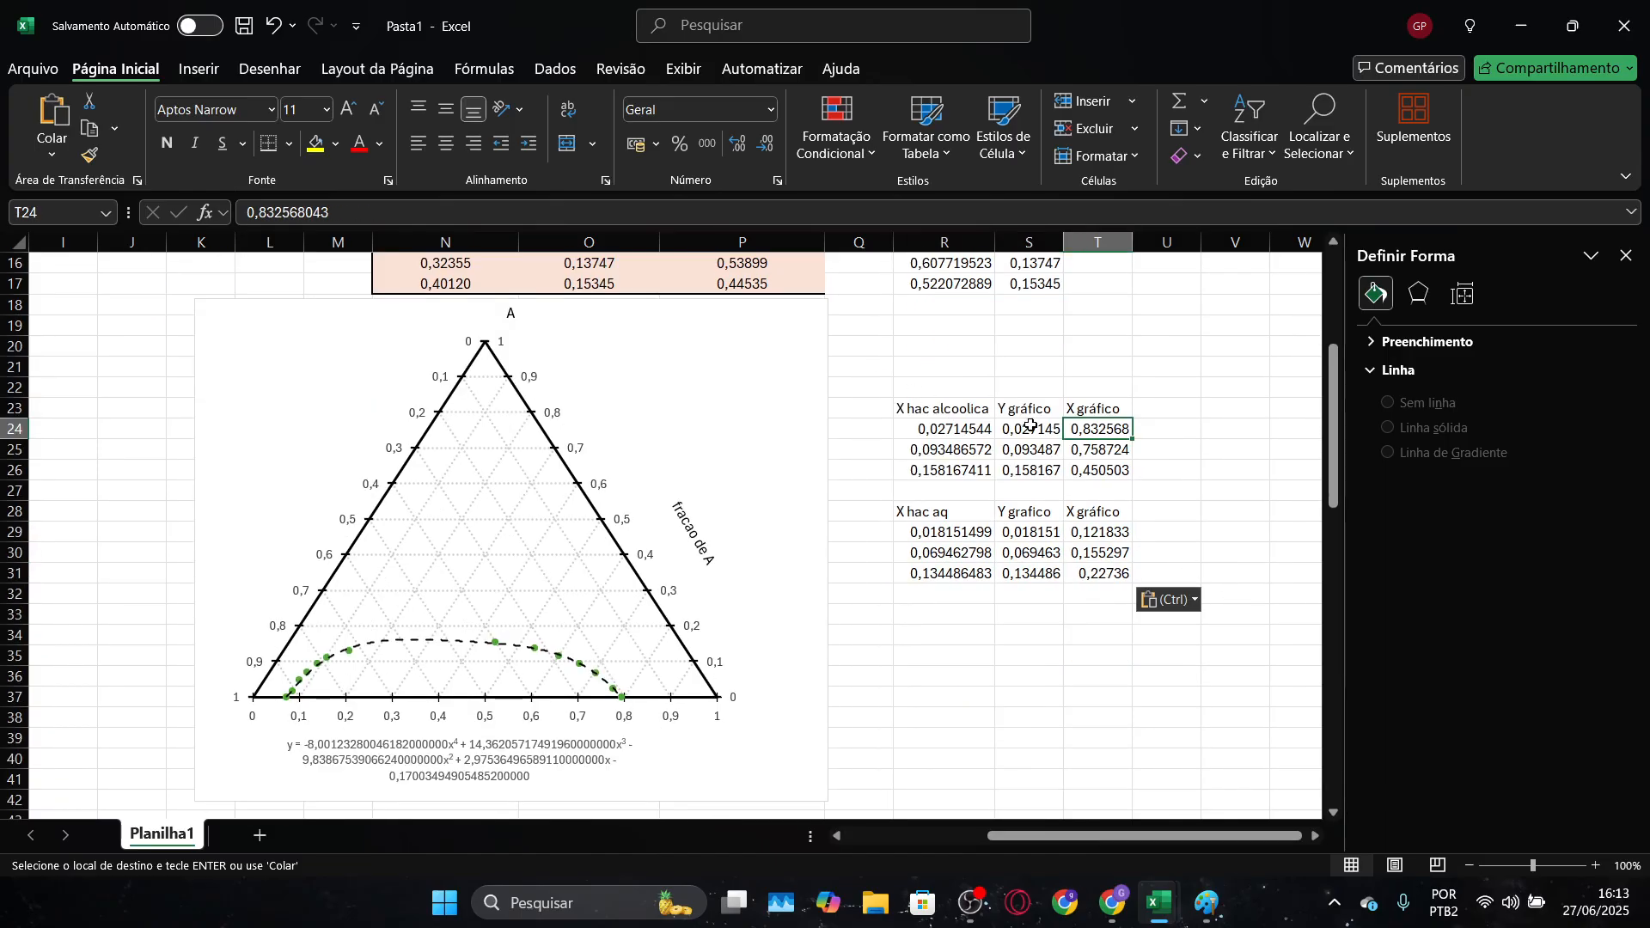
left_click(737, 401)
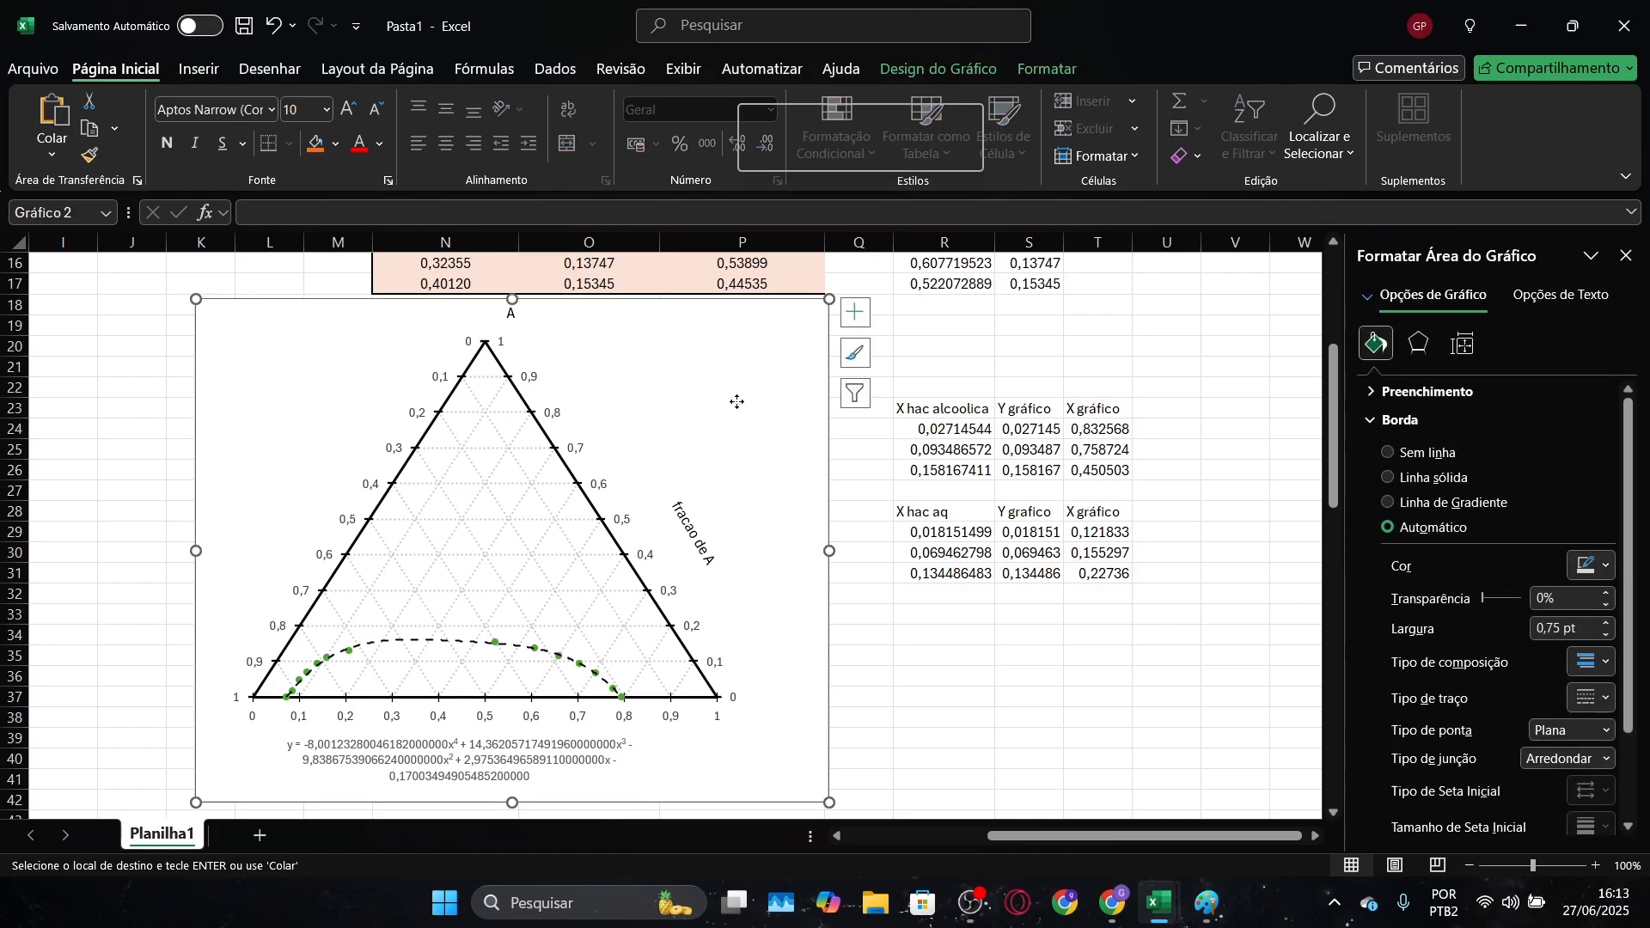
right_click(737, 402)
left_click(795, 535)
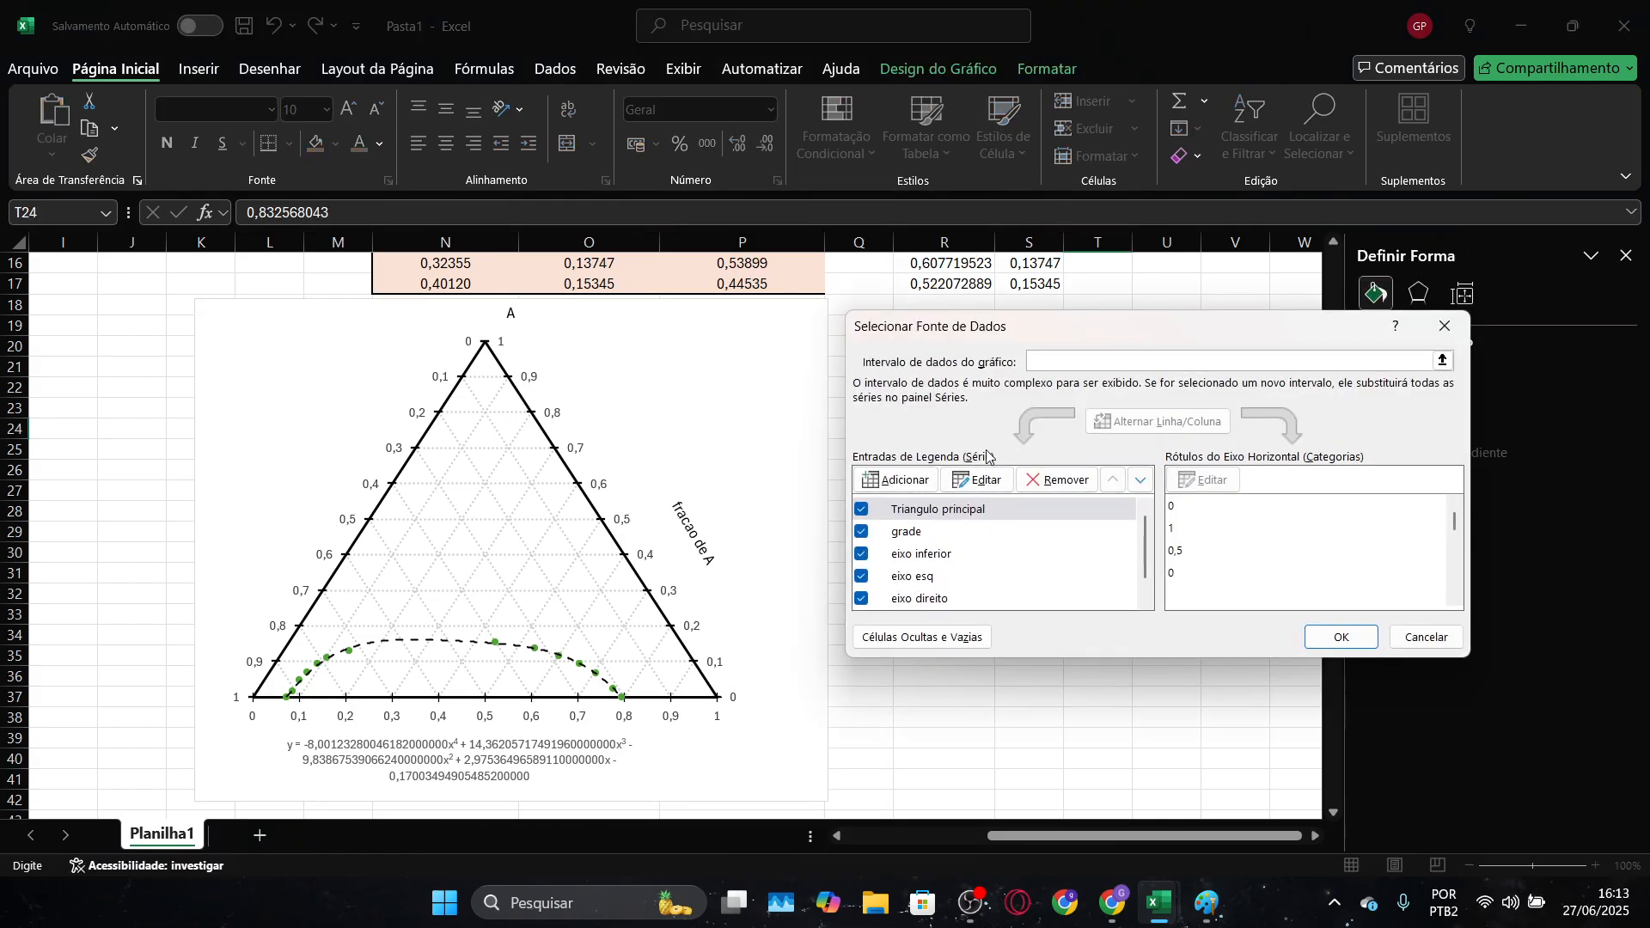
left_click(894, 479)
type("tie")
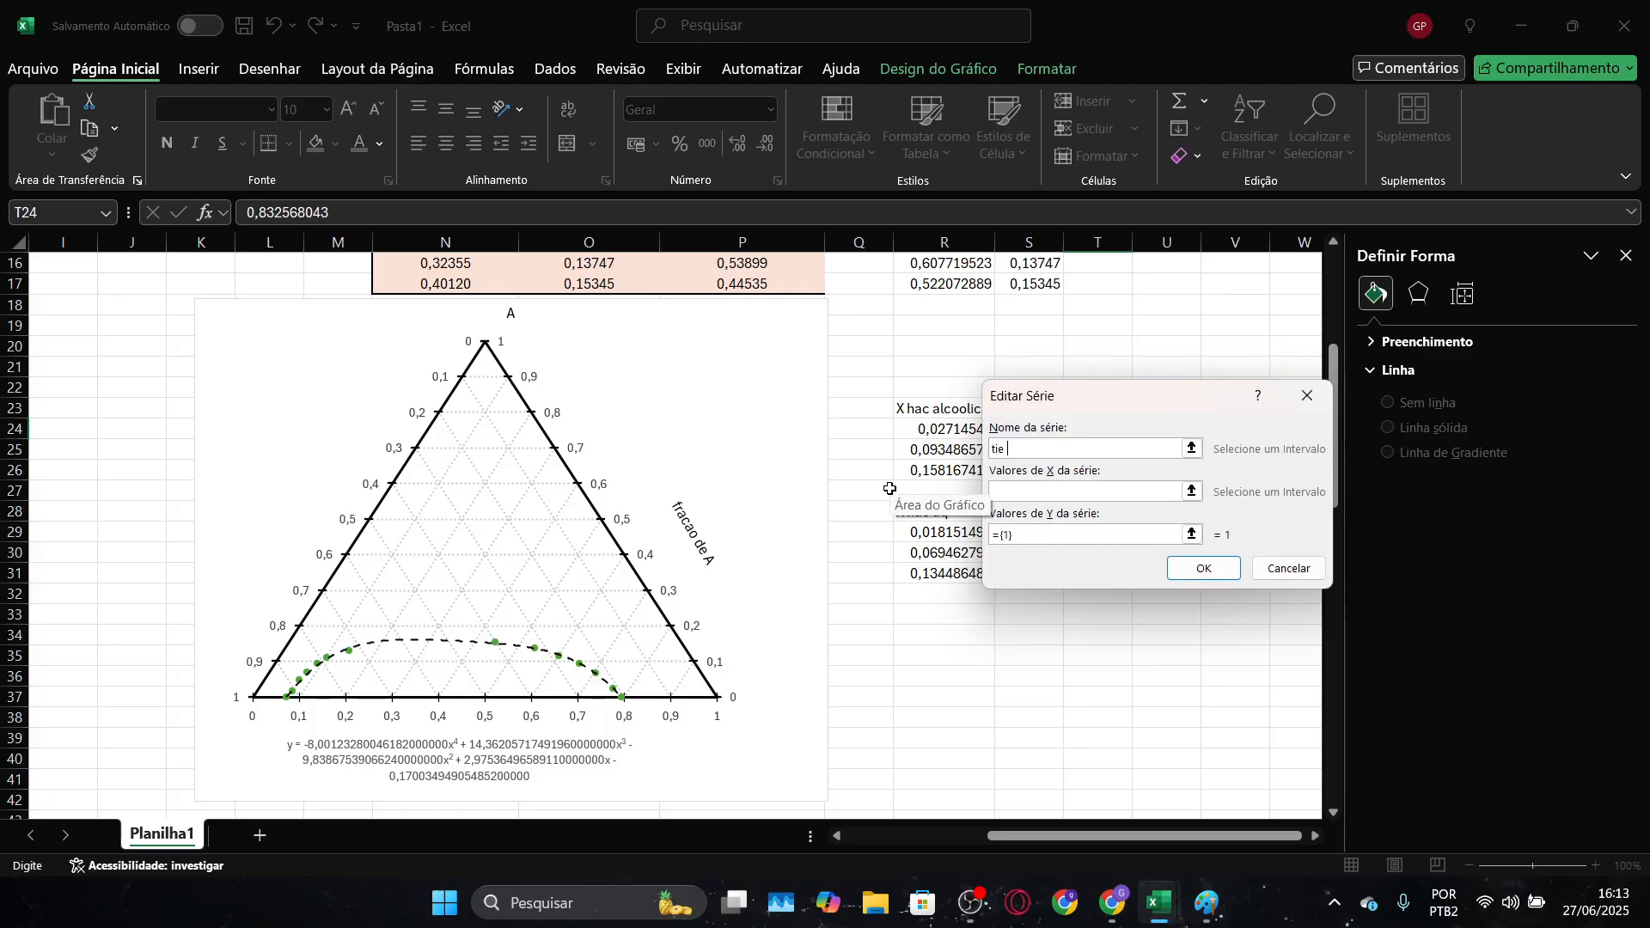
type(" line 1")
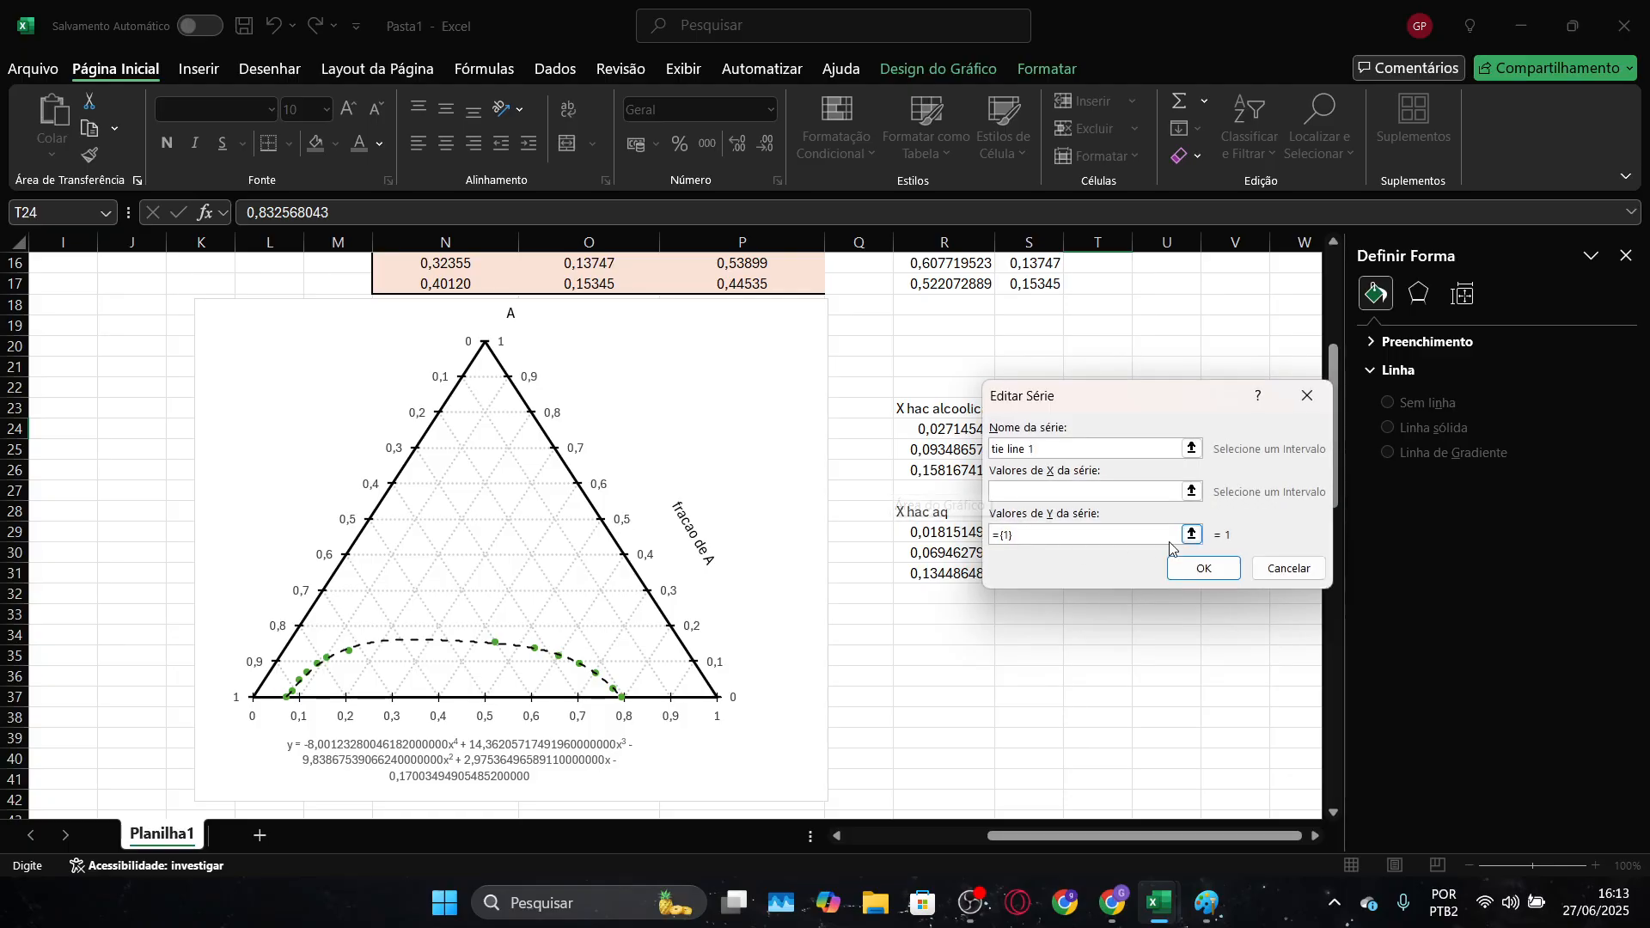
Set the X values of the tie line 1 series to the first X gráfico cell of each phase, T24 and T29
left_click(1191, 492)
left_click_drag(1172, 394, 1105, 656)
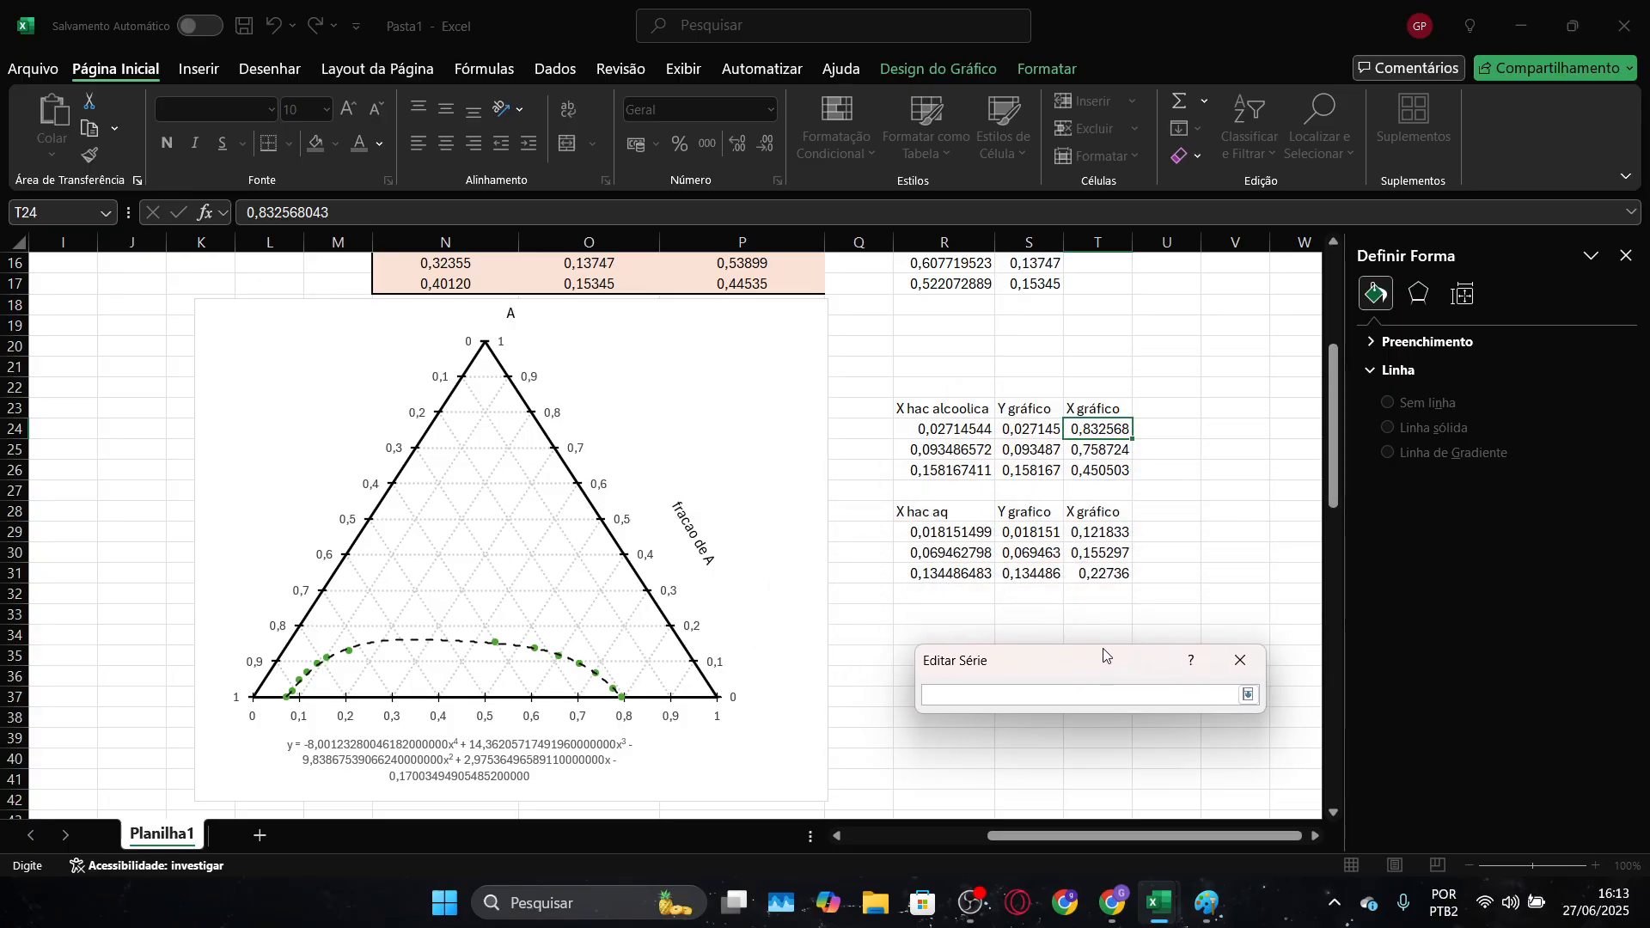
left_click(1089, 430)
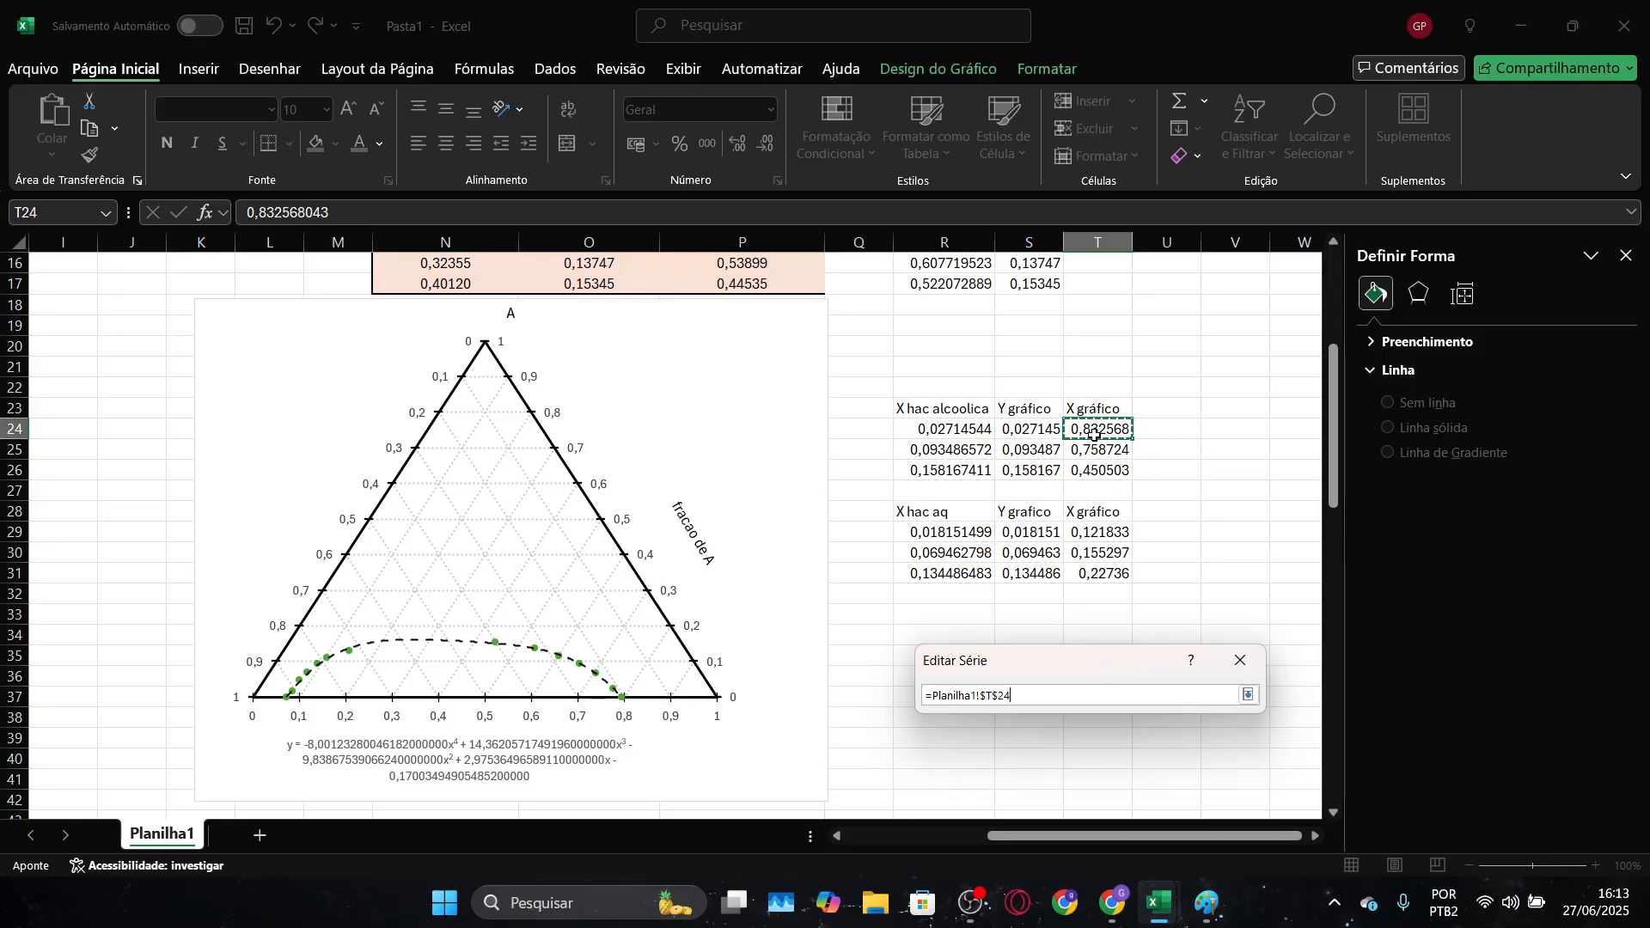
left_click(1099, 534, "ctrl")
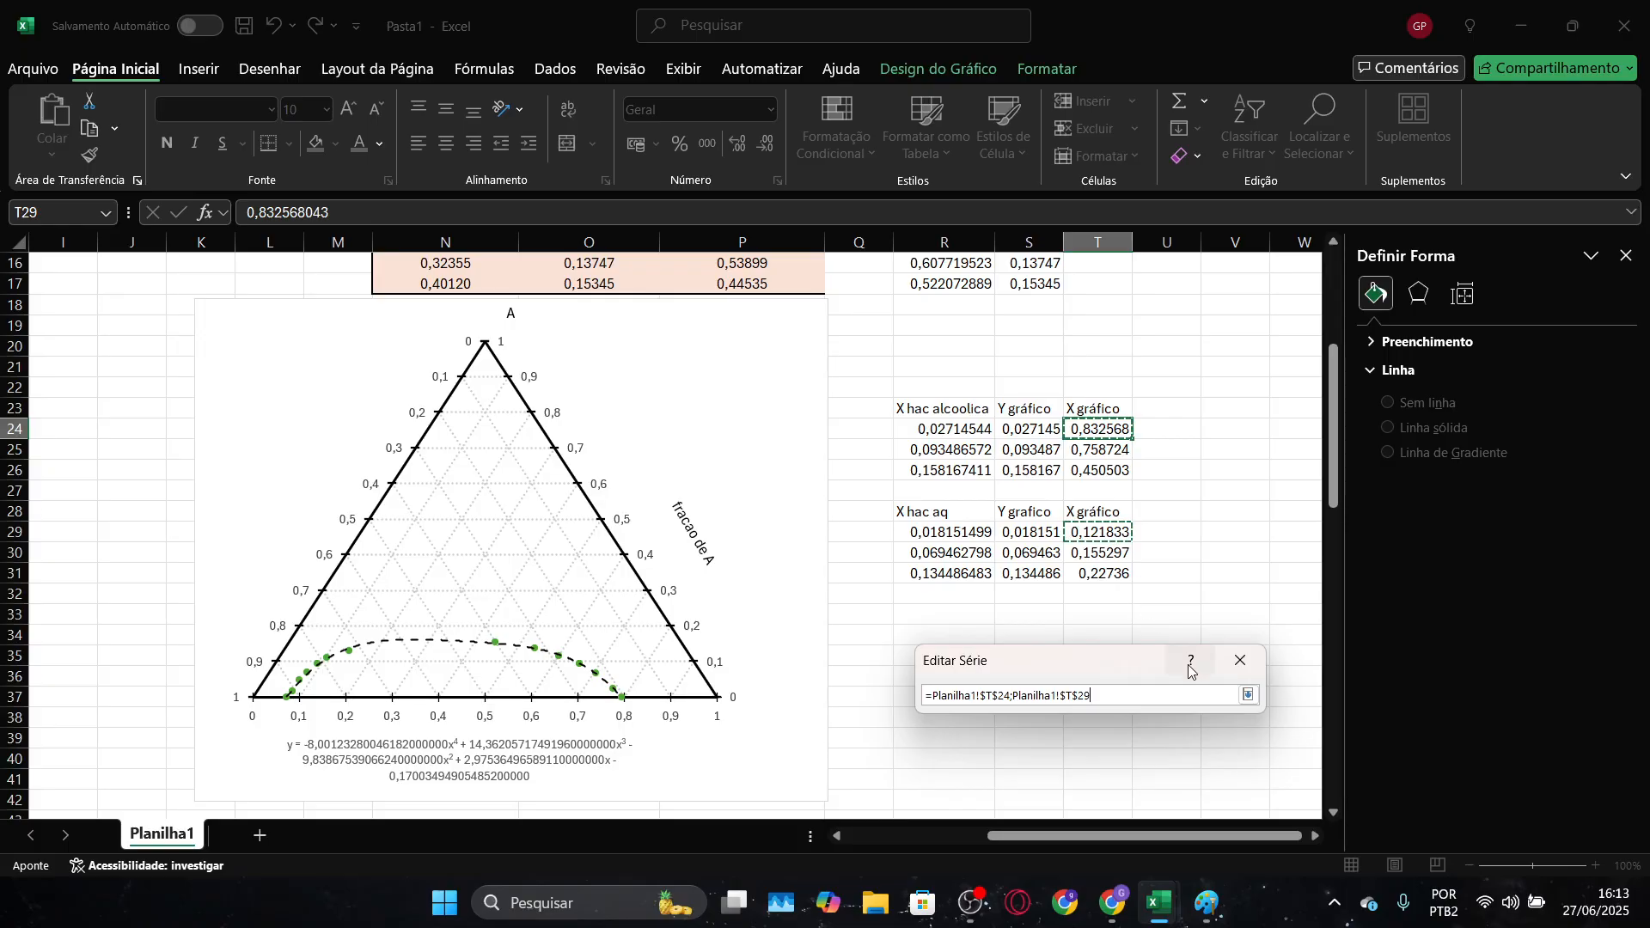
left_click(1250, 698)
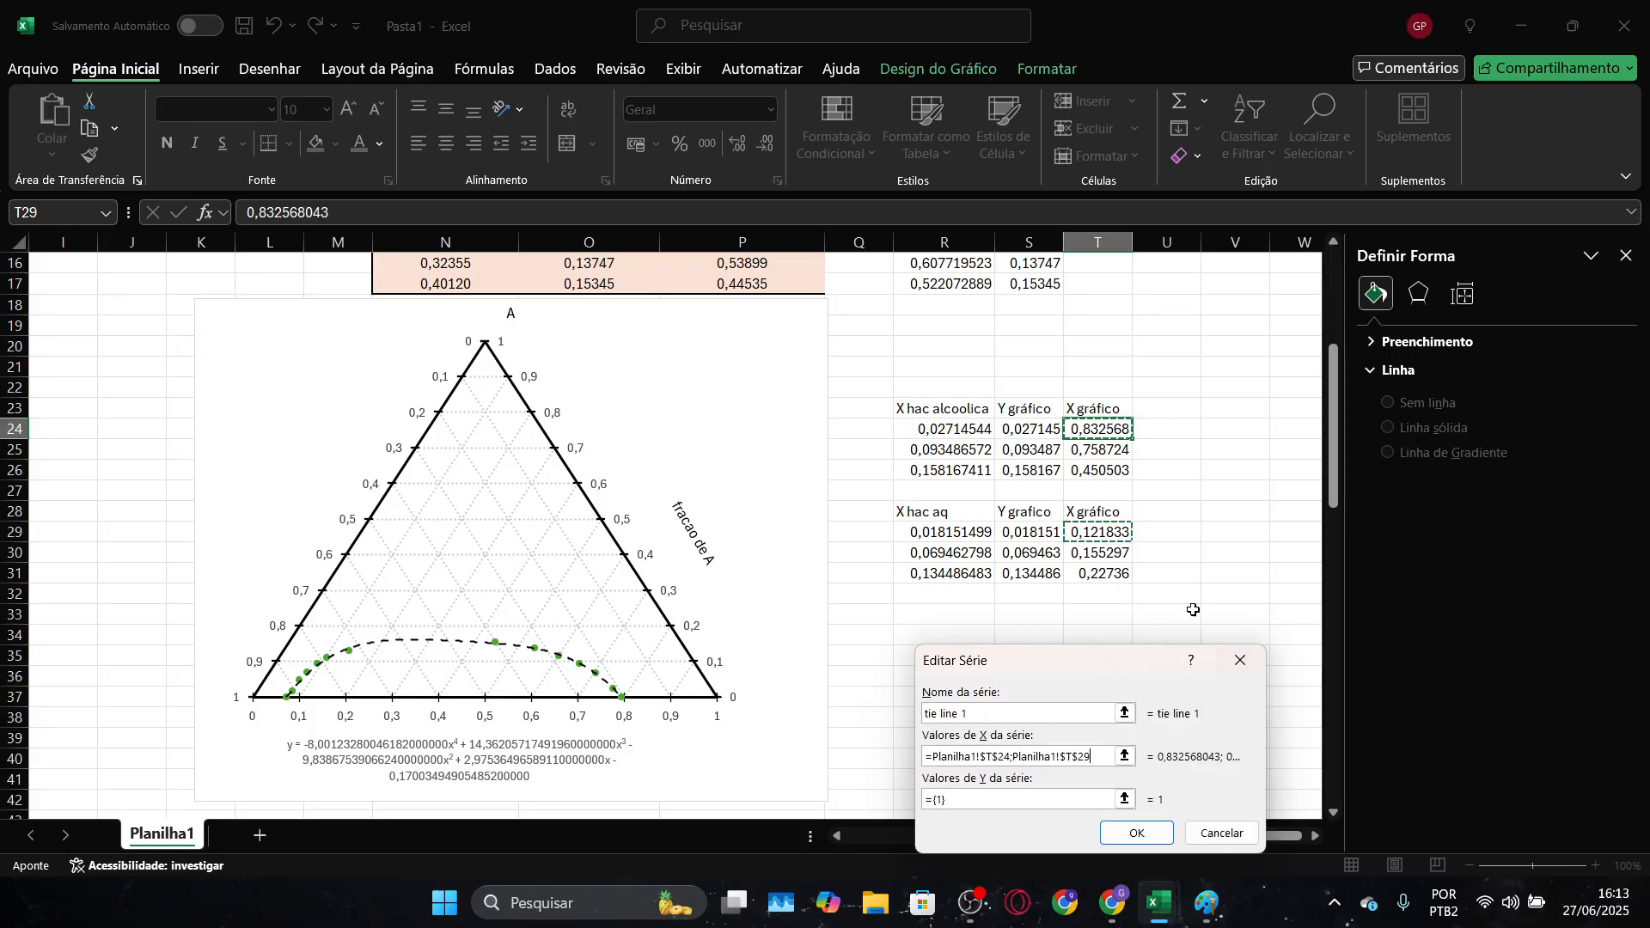
Set the tie line 1 series' Y values to cells S24 and S29, and confirm the series
left_click(1122, 795)
left_click(1036, 436)
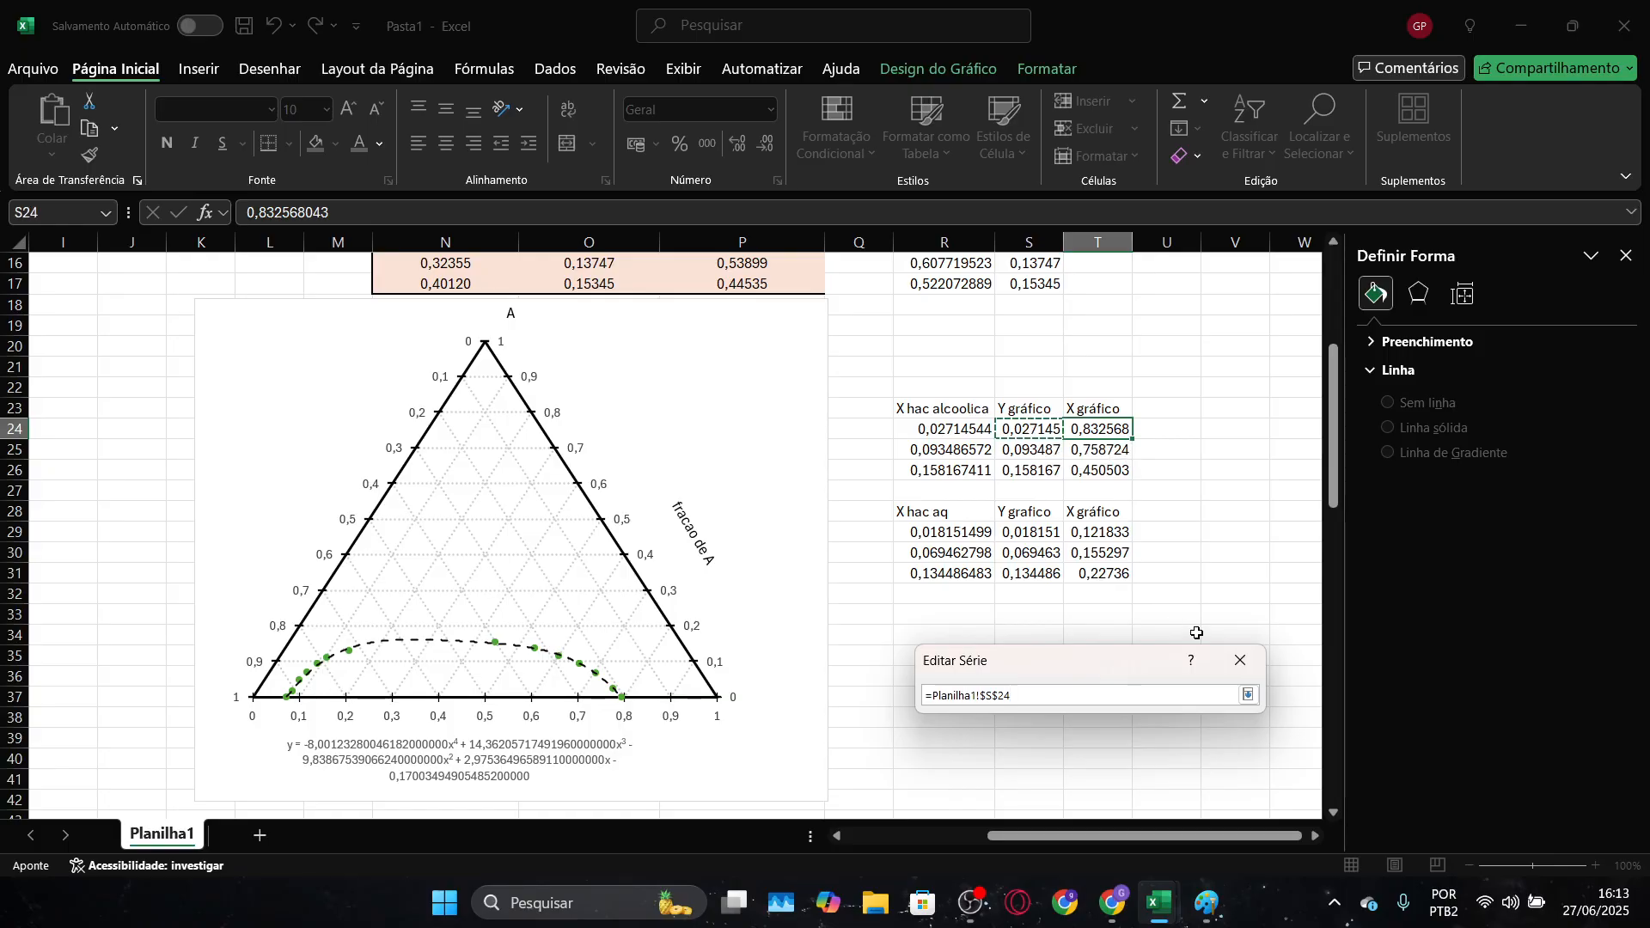
left_click(1020, 534, "ctrl")
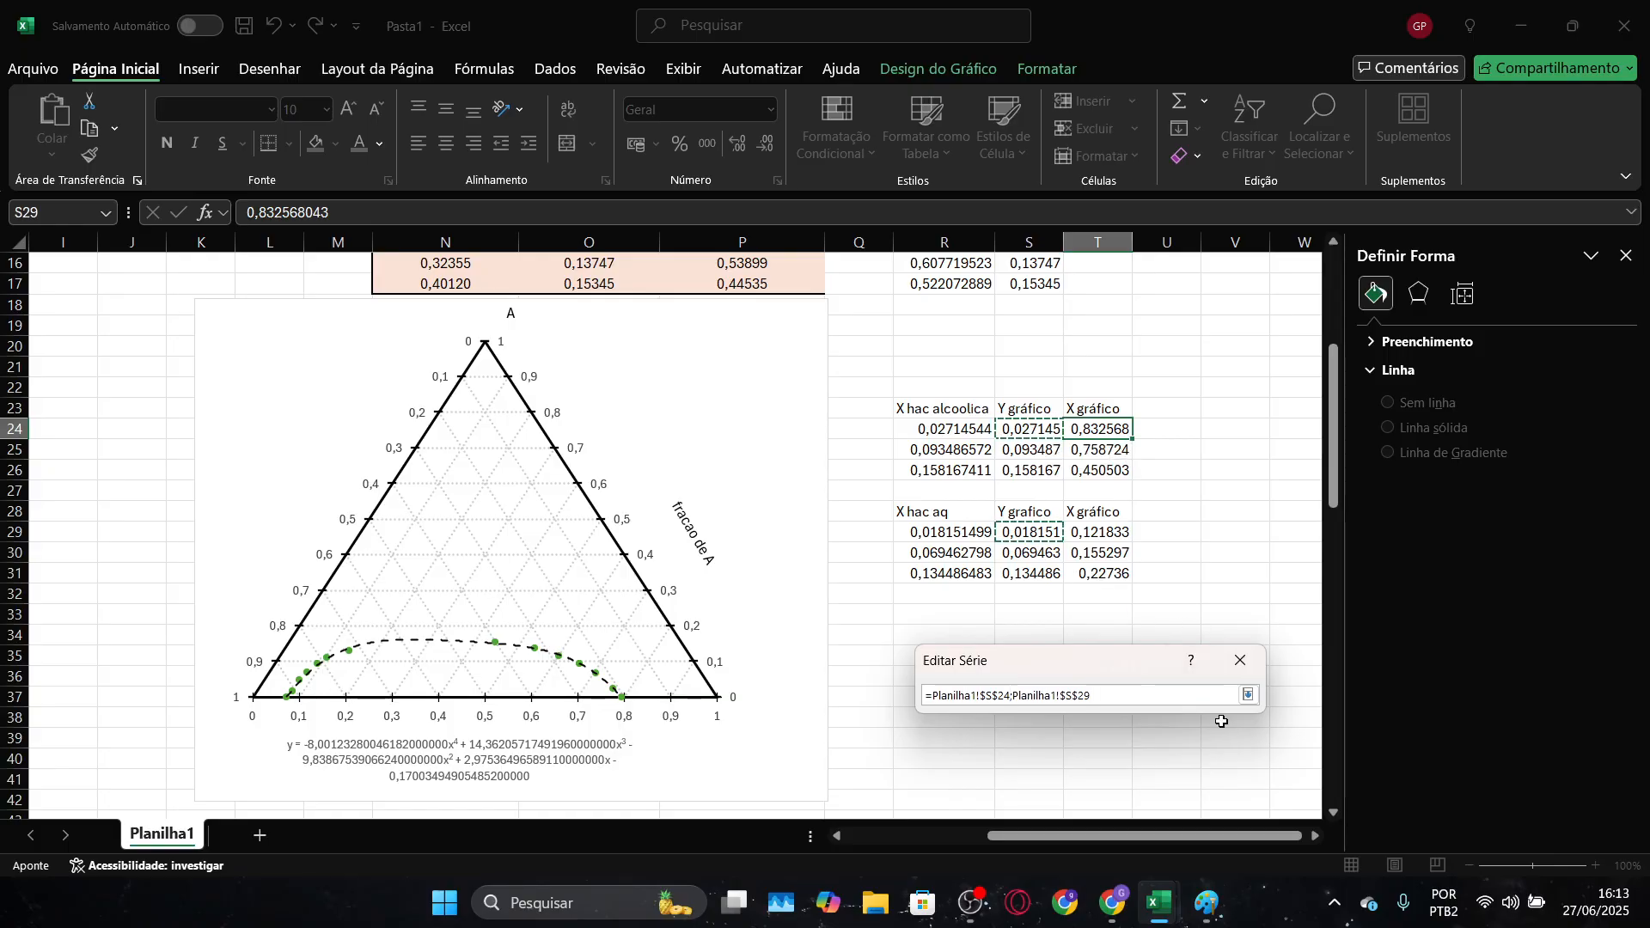
left_click(1248, 694)
left_click(1141, 832)
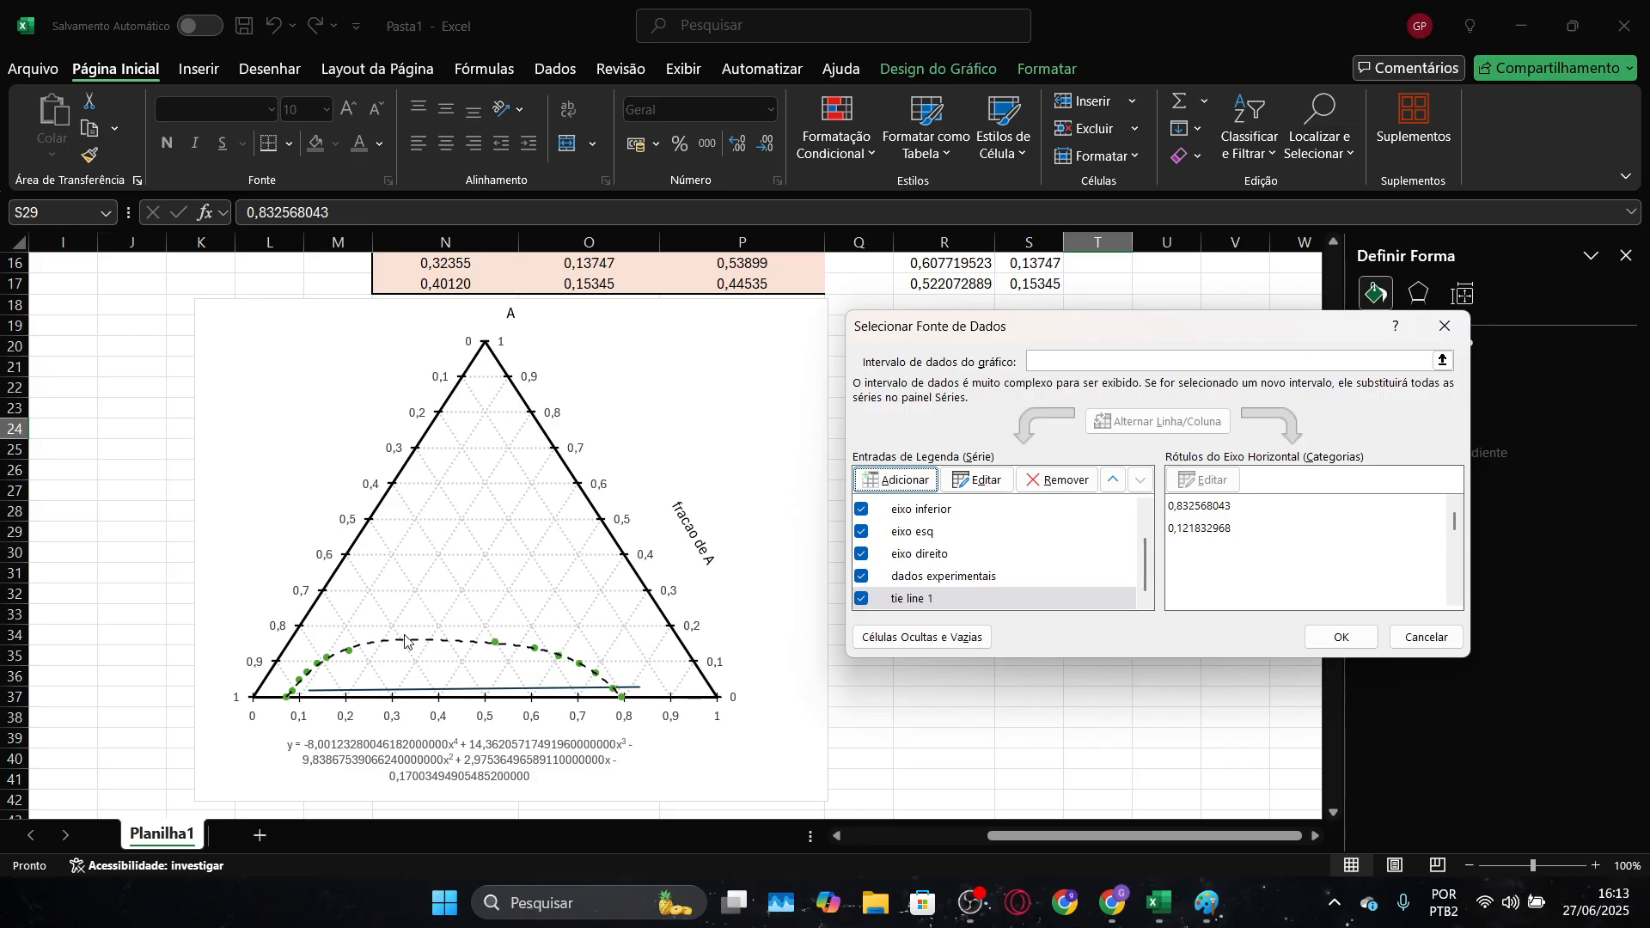
Cancel the ternary chart's pending data source changes, discarding the tie line 1 series
key("alt+Tab")
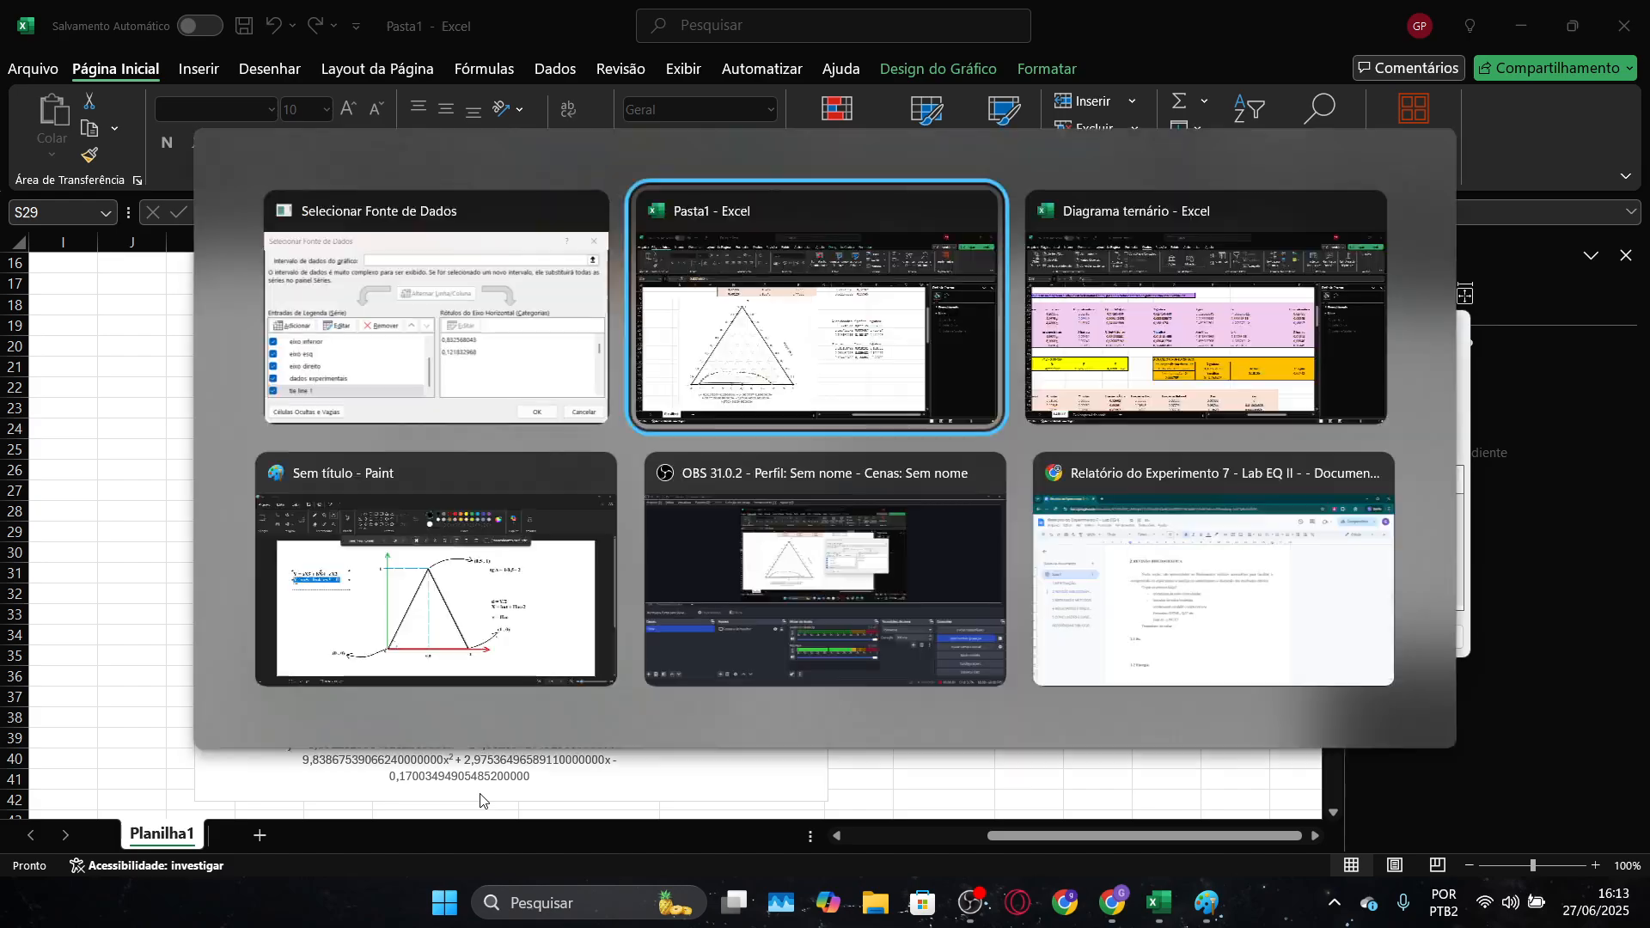
key("alt+Tab")
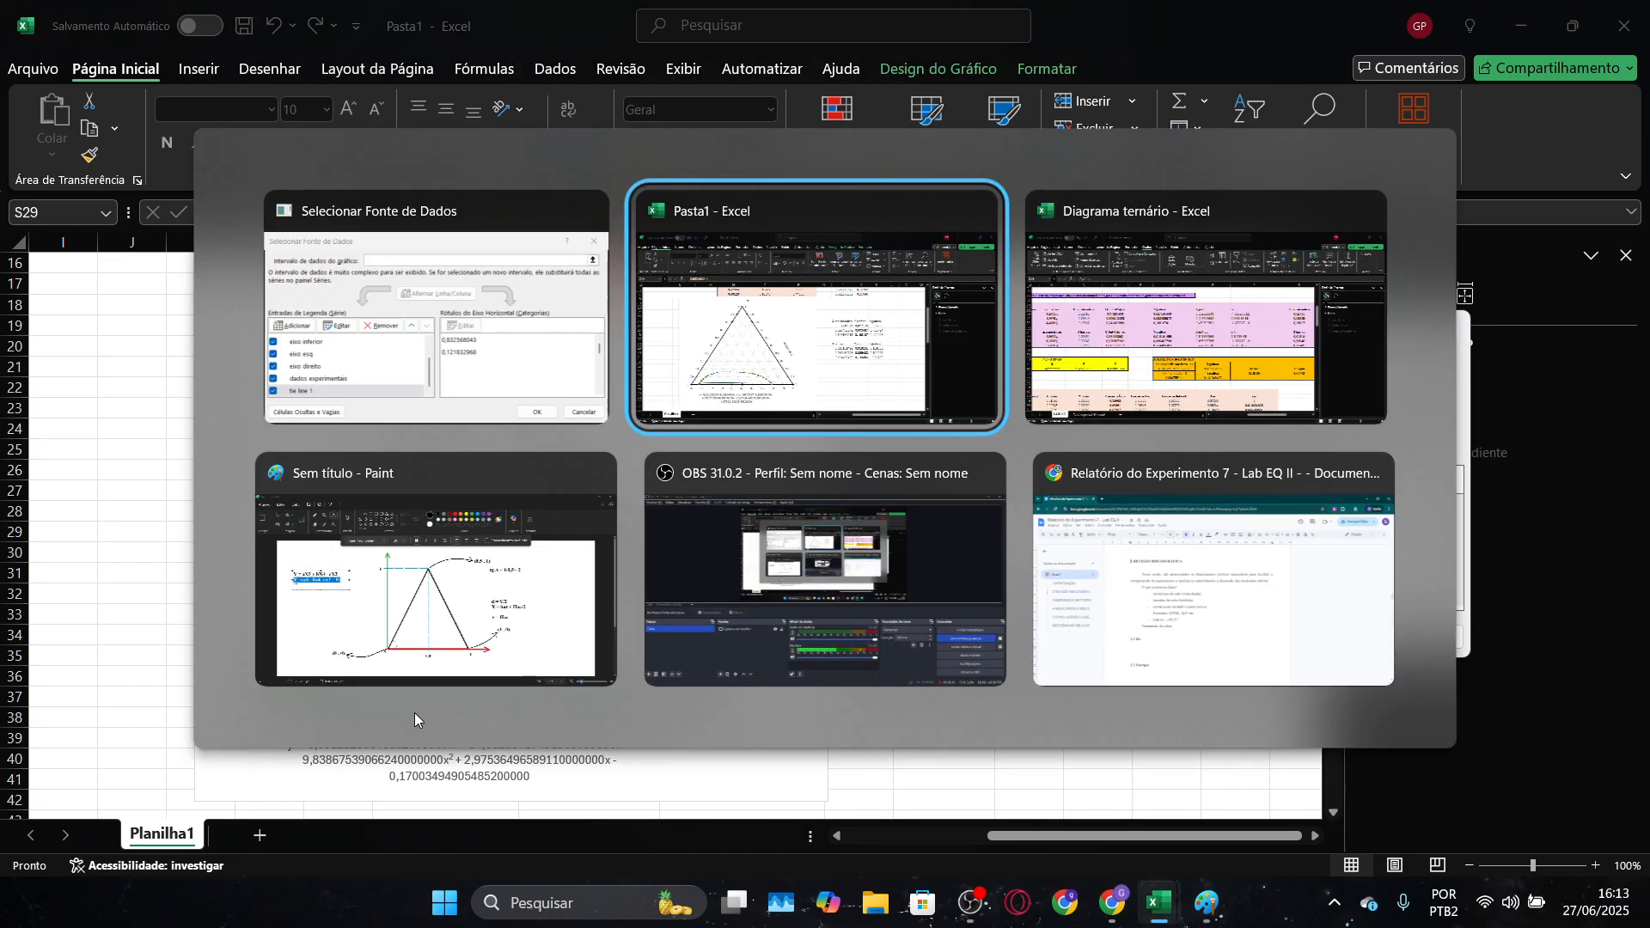
key("alt+Tab")
Switch to the Diagrama ternário workbook and examine the tie lines and critical point on its ternary diagram
key("alt+Tab")
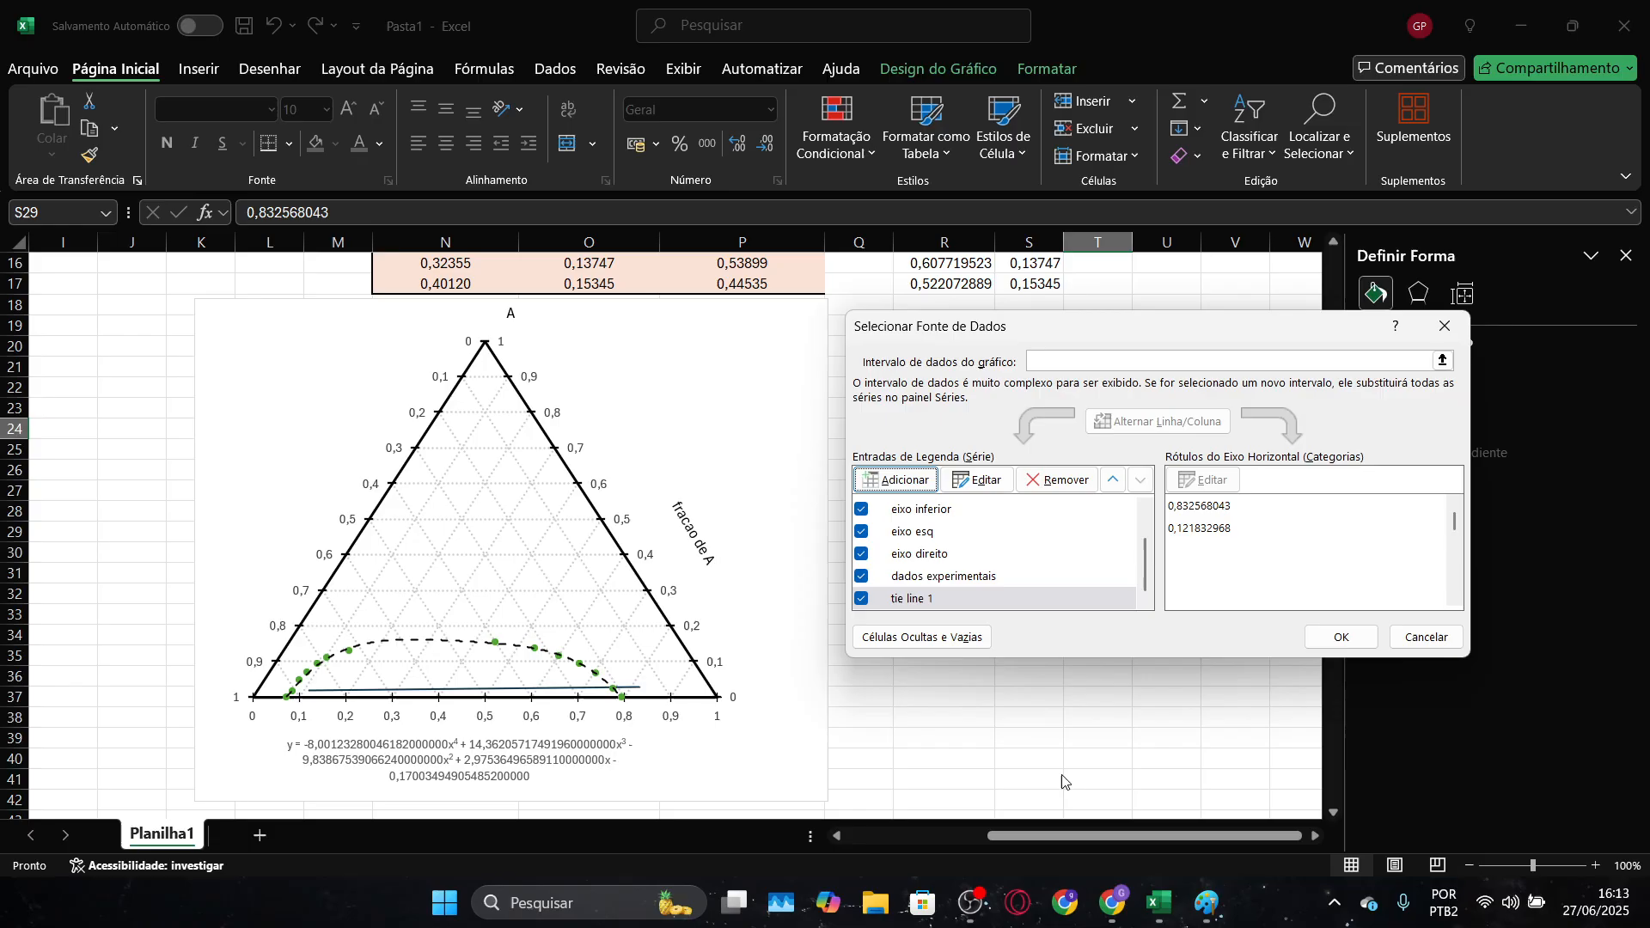
left_click(1427, 637)
key("ctrl+c")
key("alt+Tab")
key("alt+Tab")
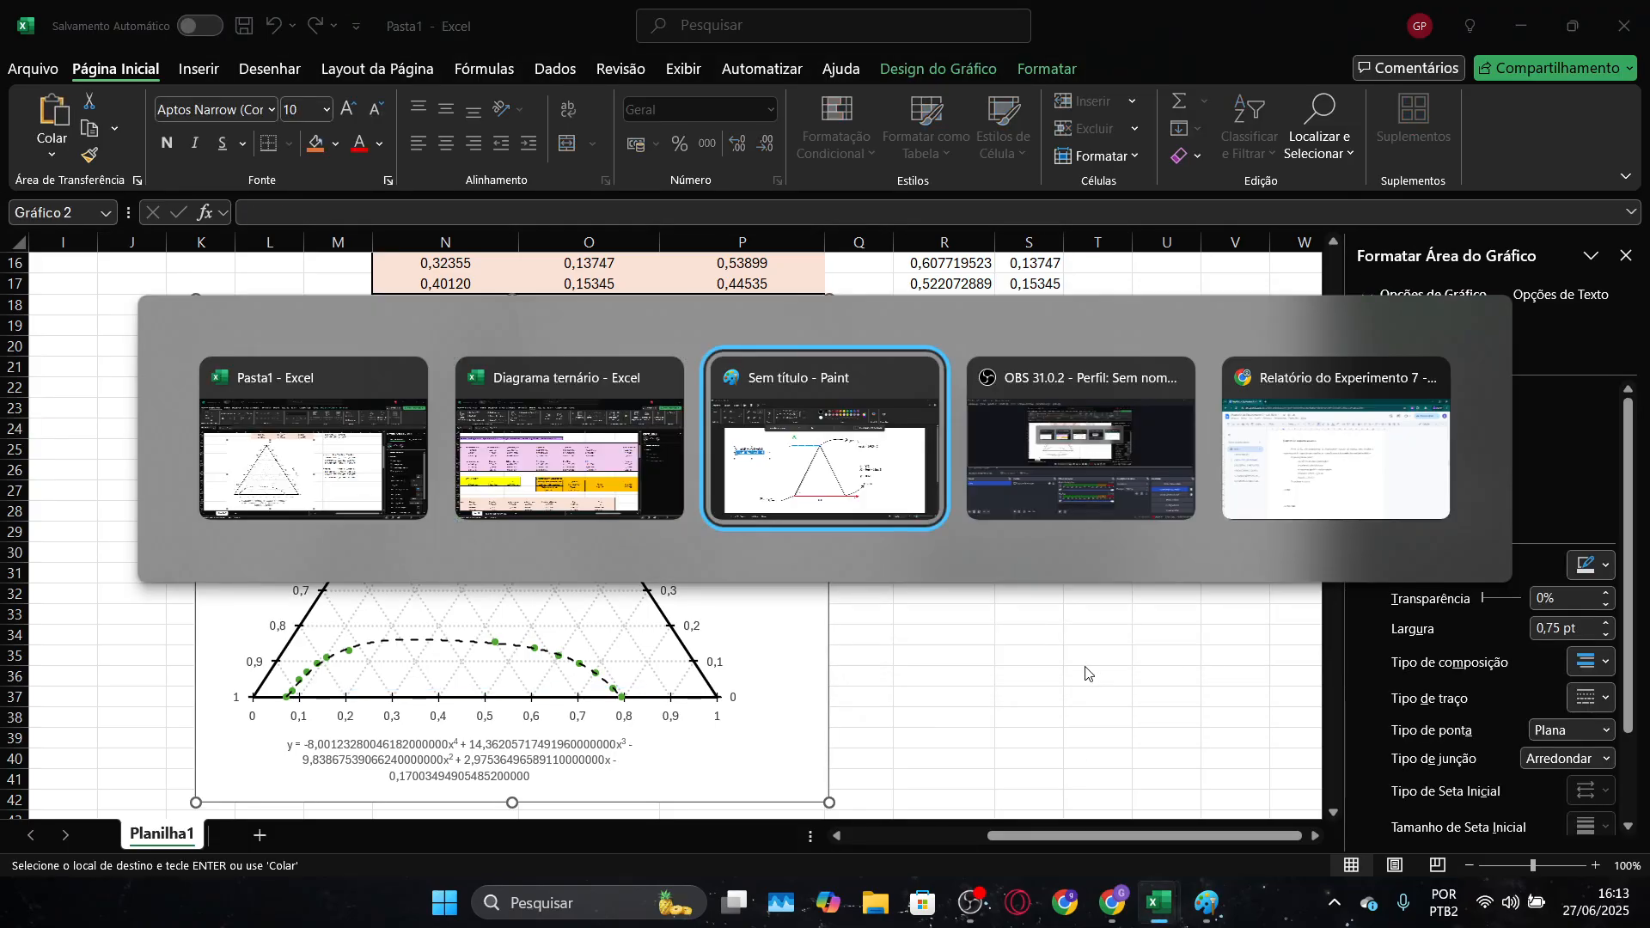
key("alt+Tab")
key("alt+Tab")
key("alt+Tab")
key("alt+Tab")
left_click_drag(1014, 836, 924, 838)
scroll(266, 638, "down", 2)
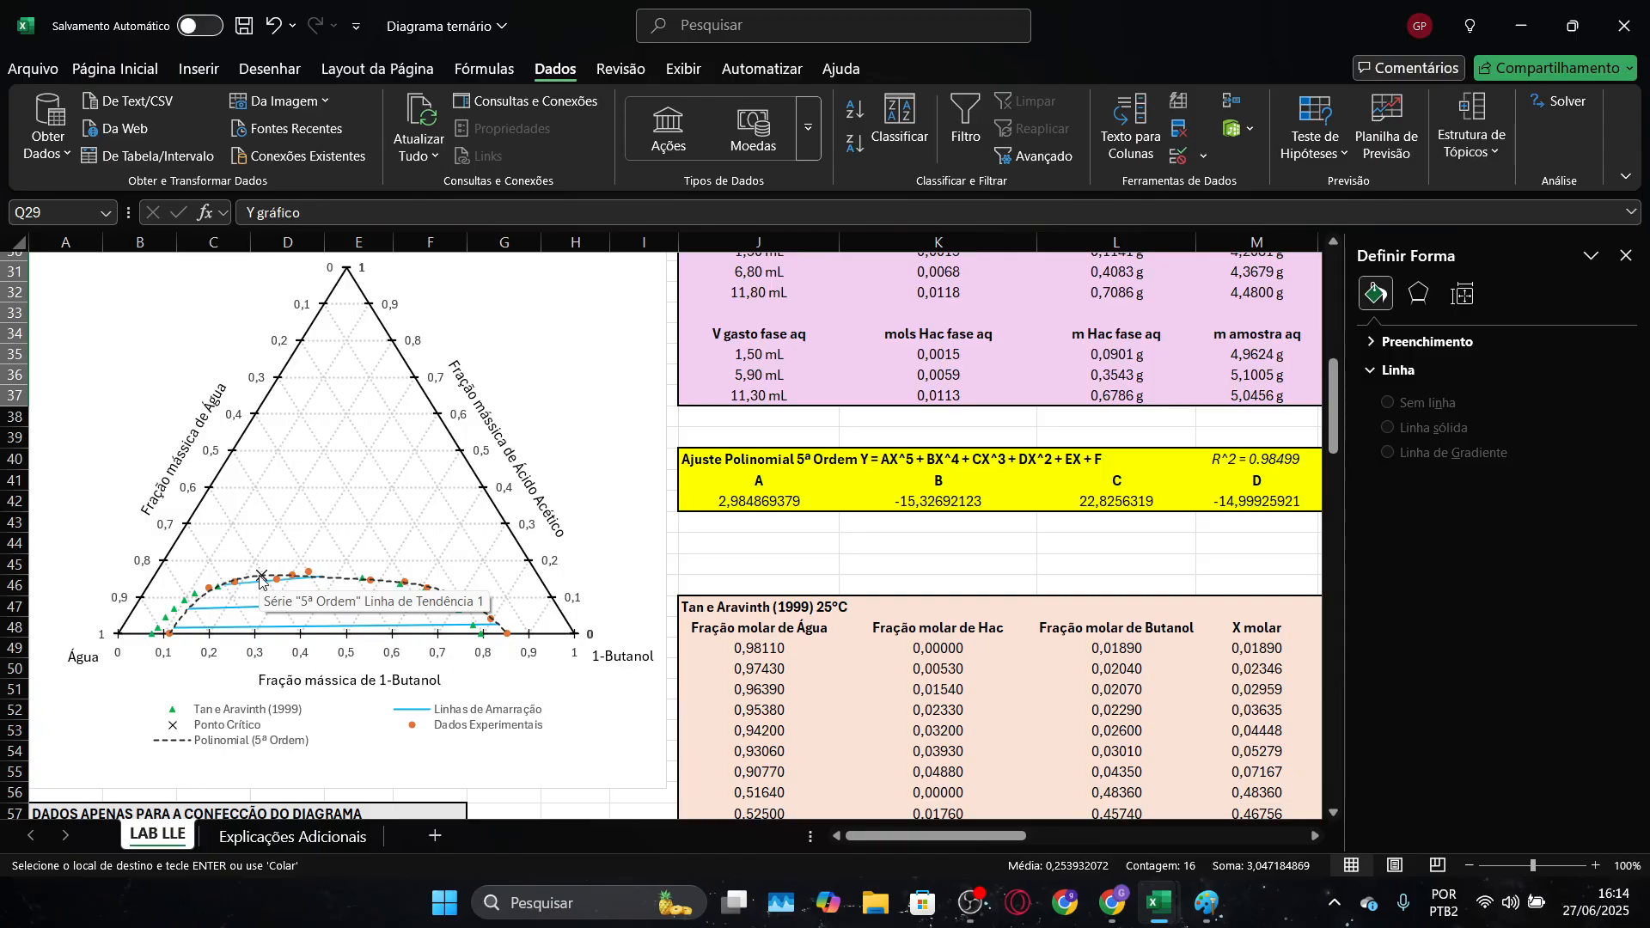
Return to the Pasta1 workbook and add a new data series named "tieline" to the ternary chart
key("alt+Tab")
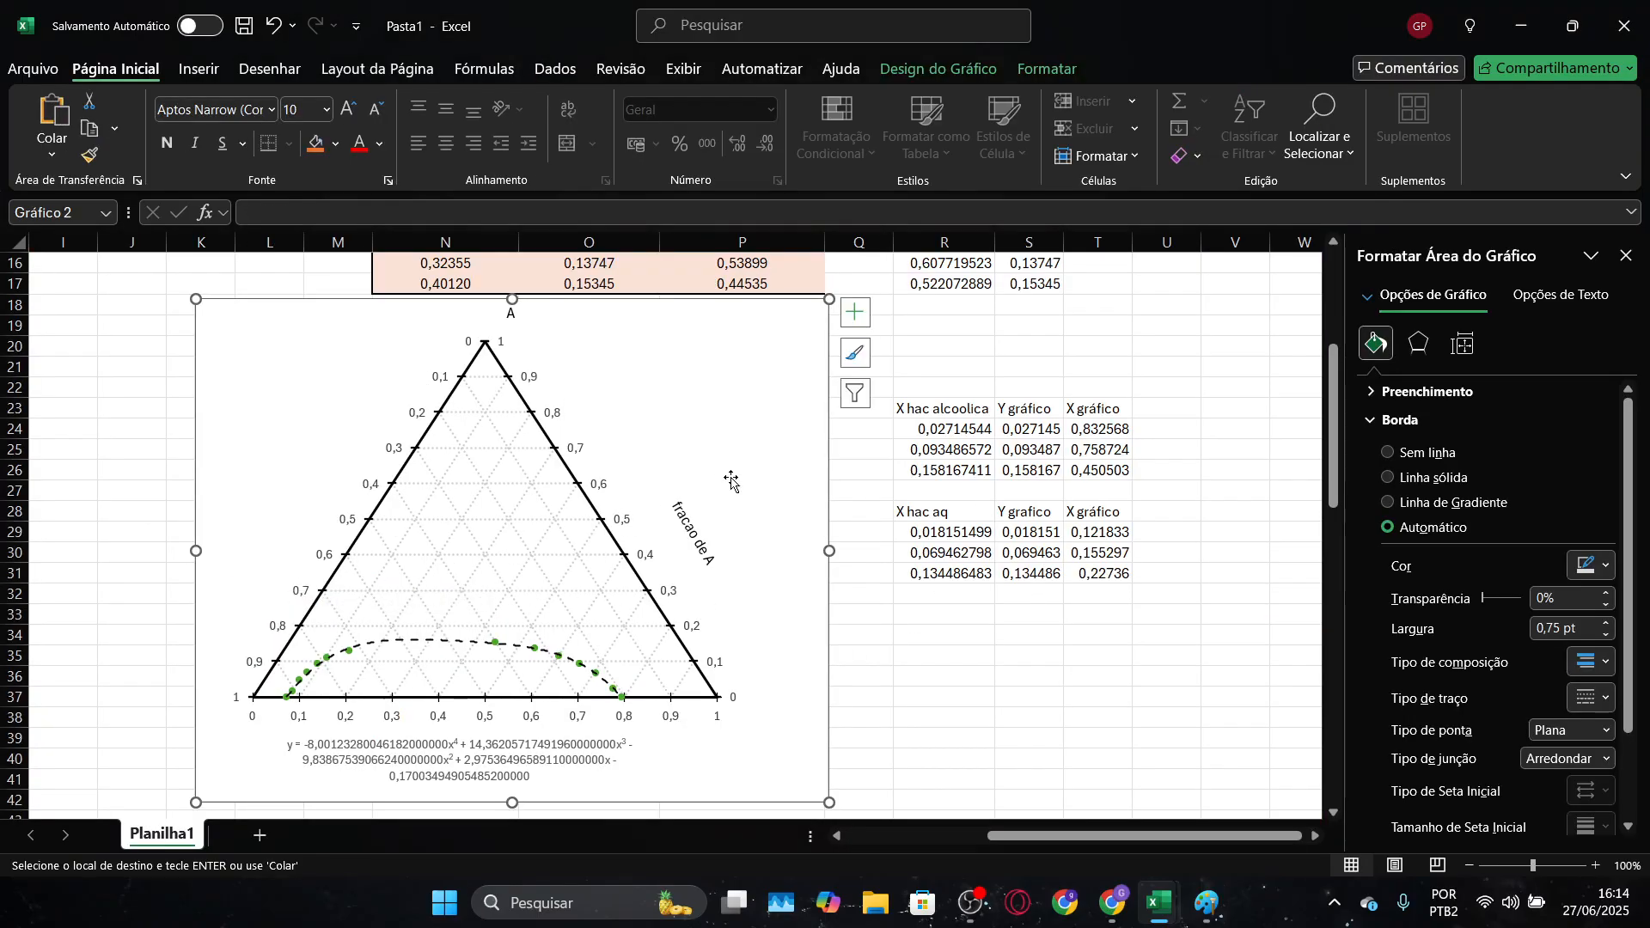
right_click(772, 445)
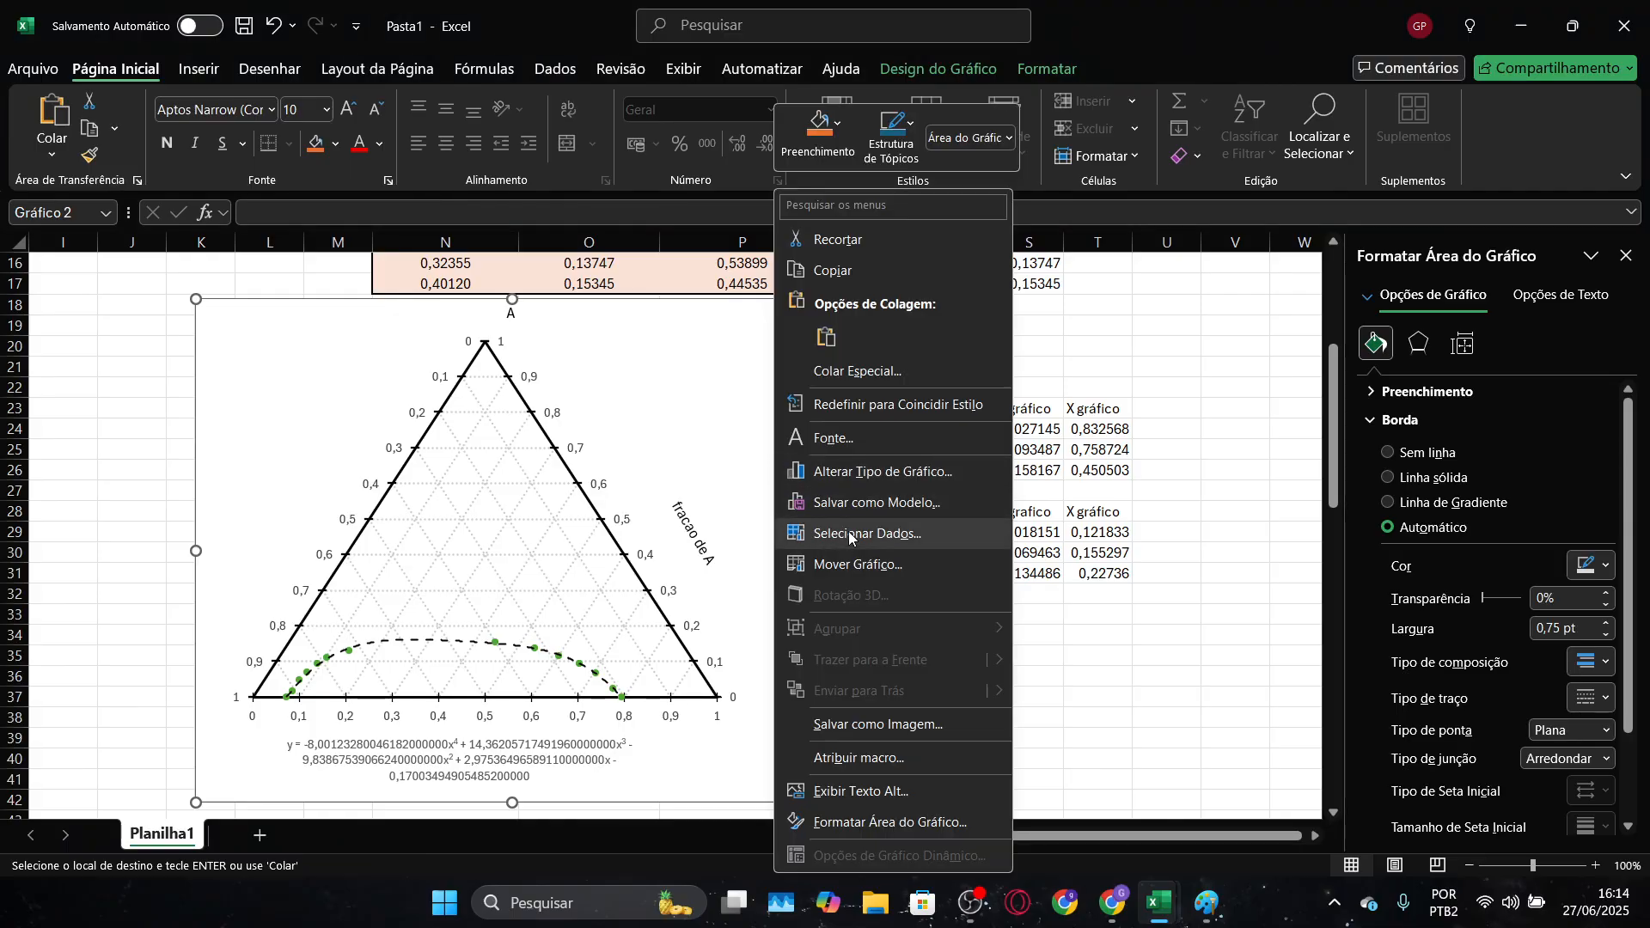
left_click(849, 529)
scroll(971, 580, "down", 1)
left_click(1151, 581)
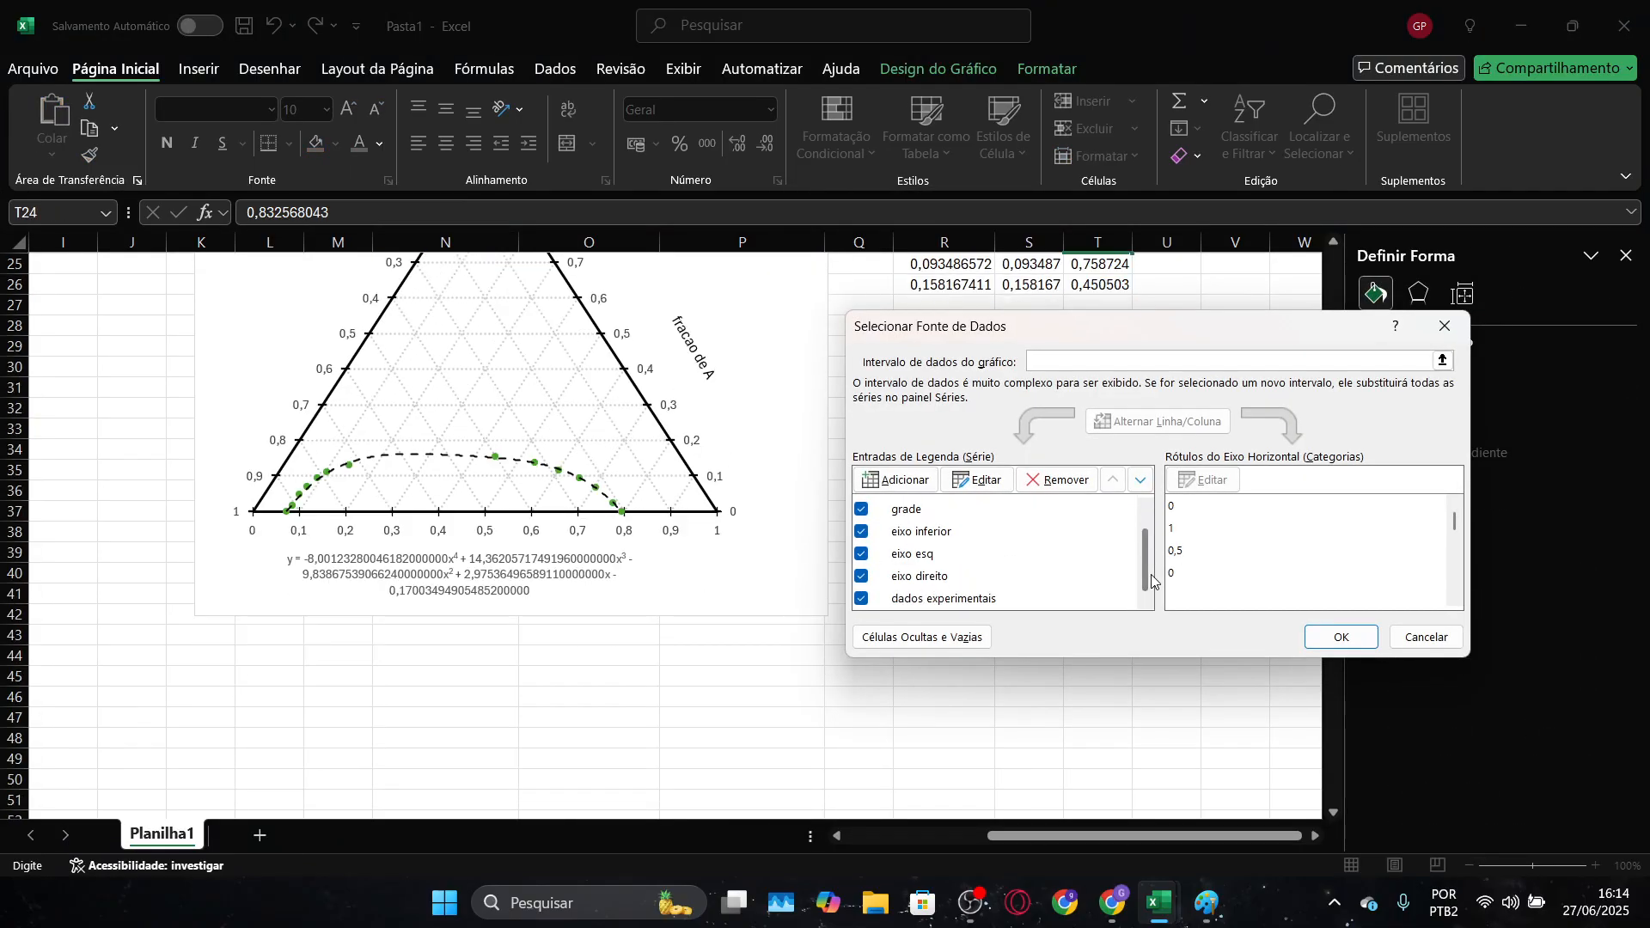
scroll(1150, 578, "up", 1)
left_click(896, 479)
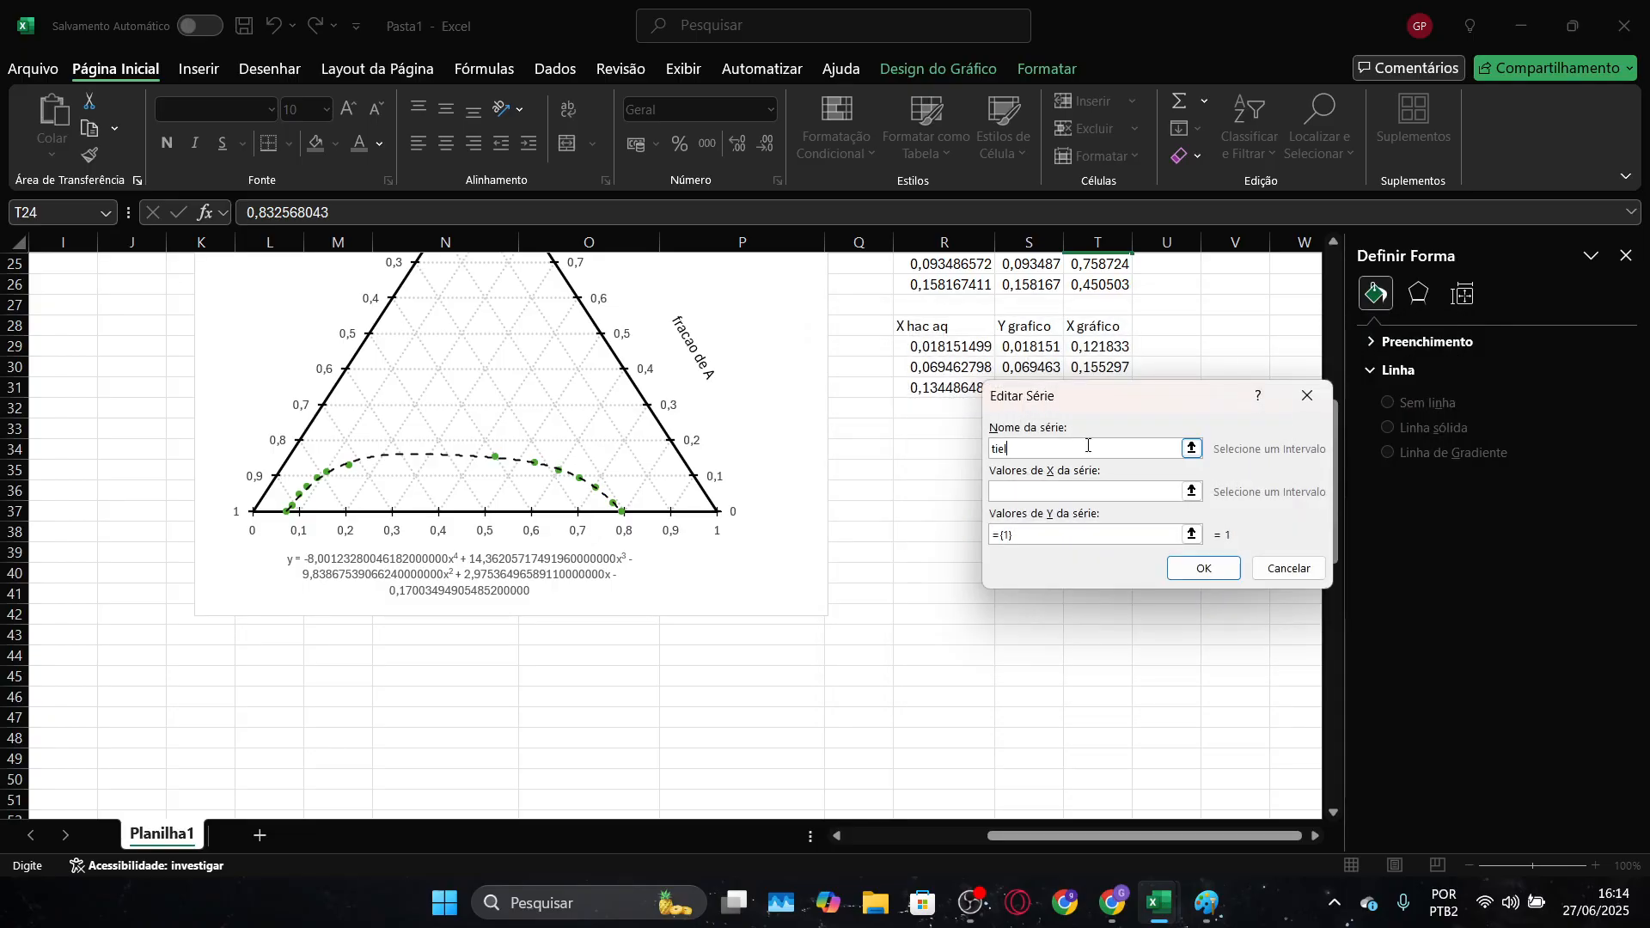
type("tieline")
Set the X values of the tieline series to the last X gráfico cell of each phase, T26 and T31
left_click(1191, 491)
left_click_drag(1139, 390, 1144, 440)
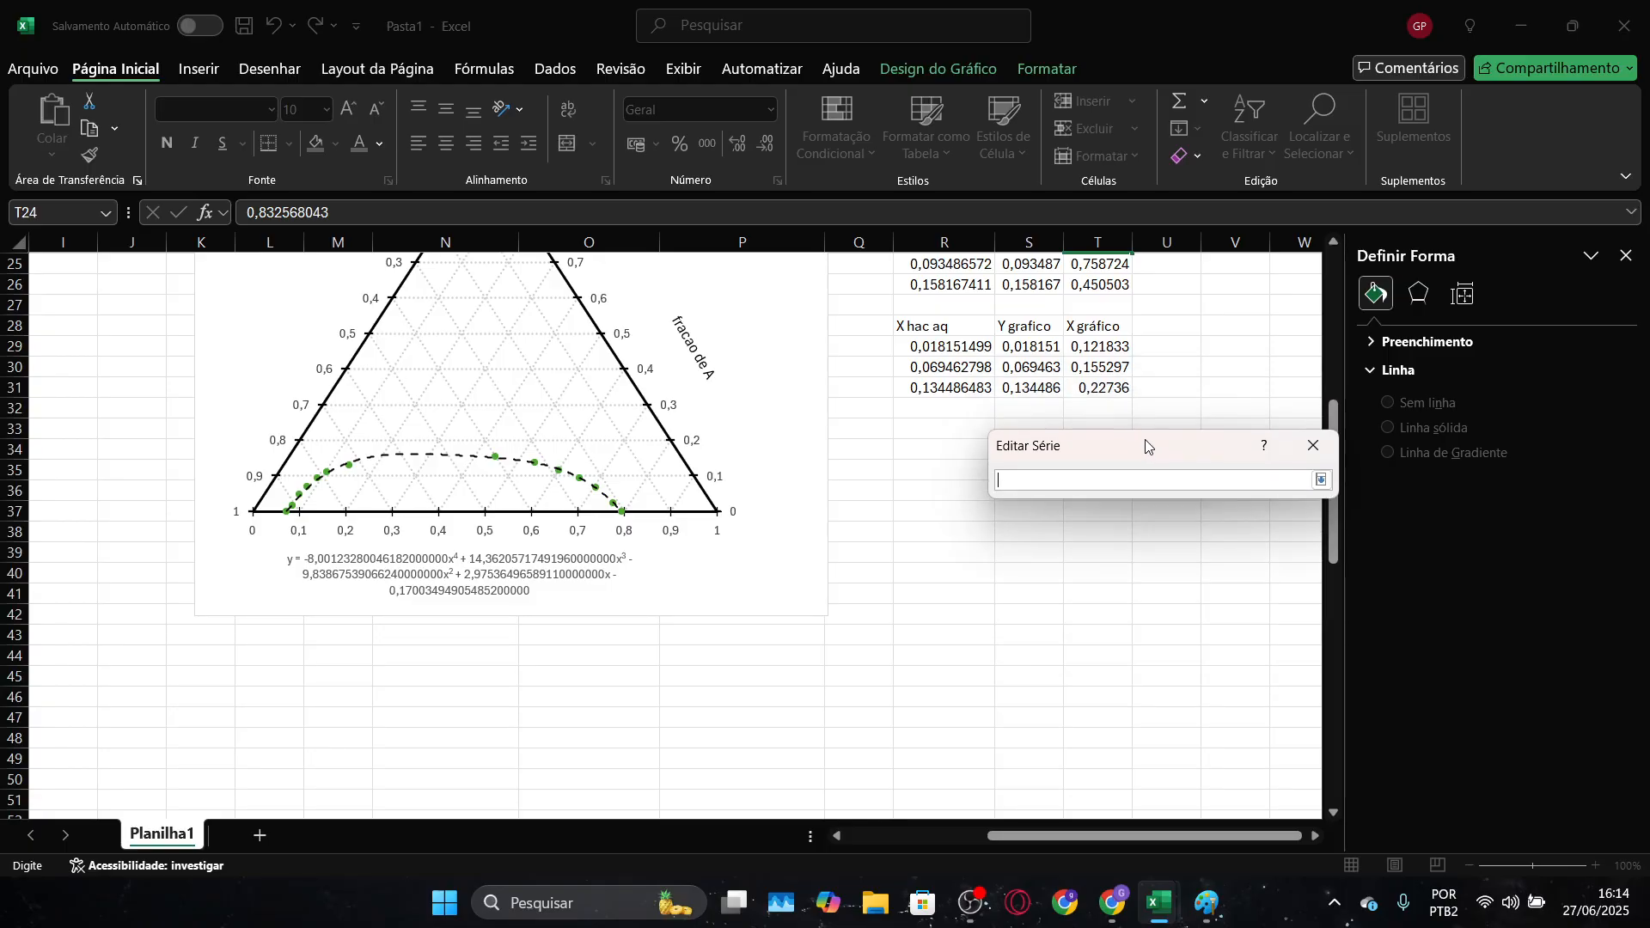
scroll(1145, 441, "up", 2)
scroll(1118, 387, "down", 1)
left_click(1099, 345)
scroll(1100, 345, "down", 2)
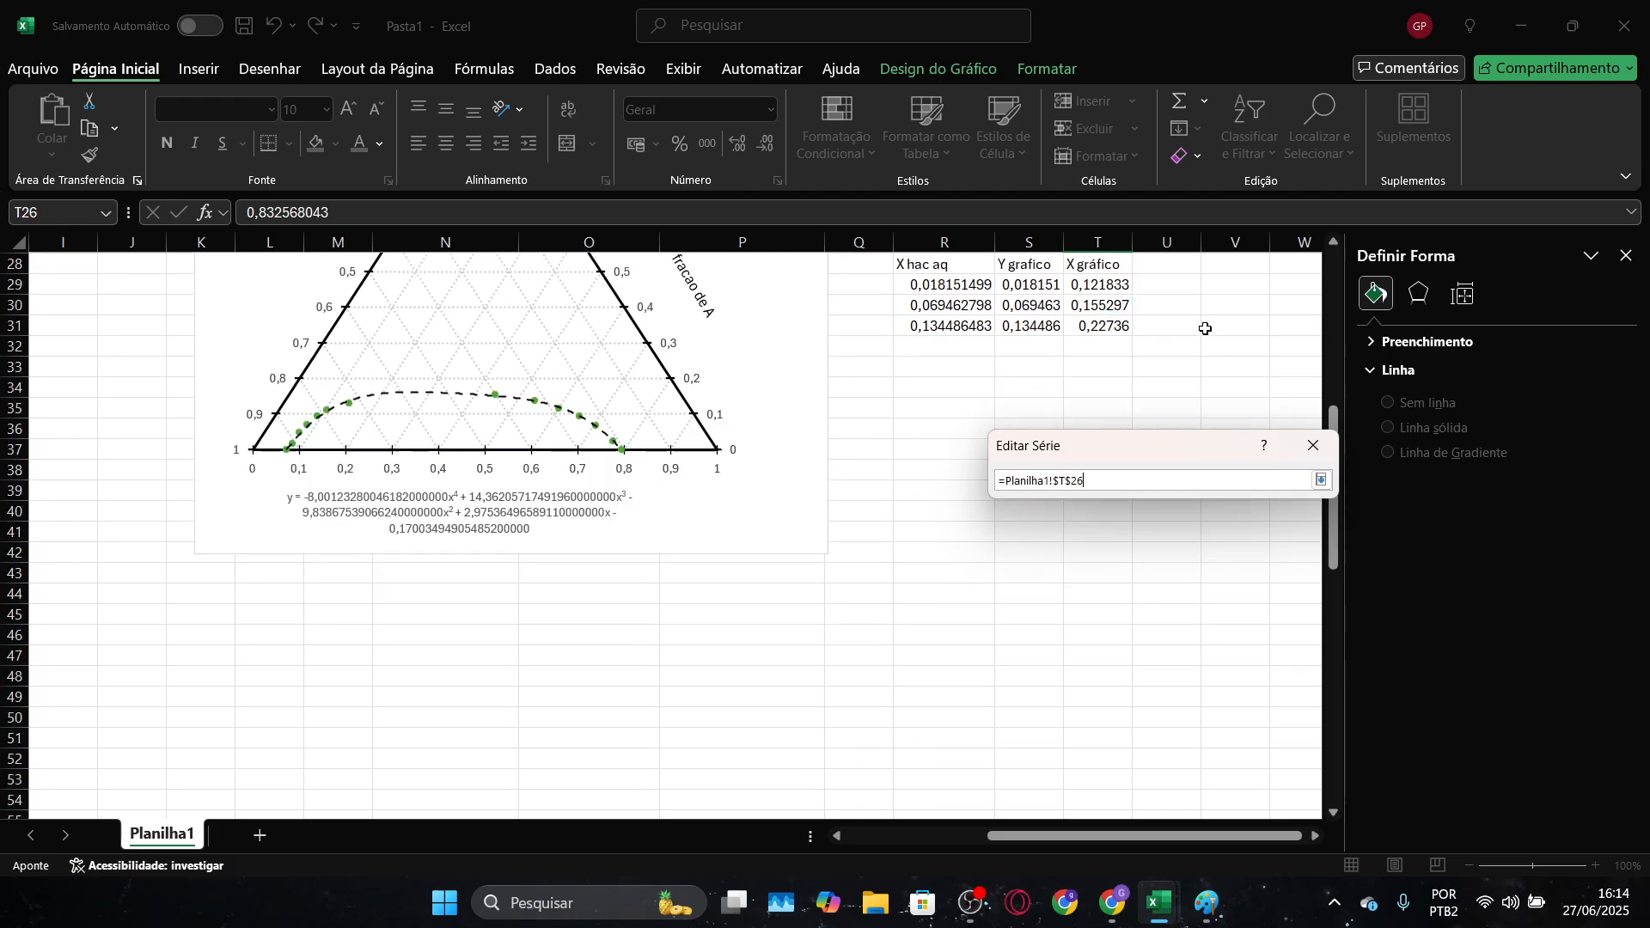
left_click(1099, 326, "ctrl")
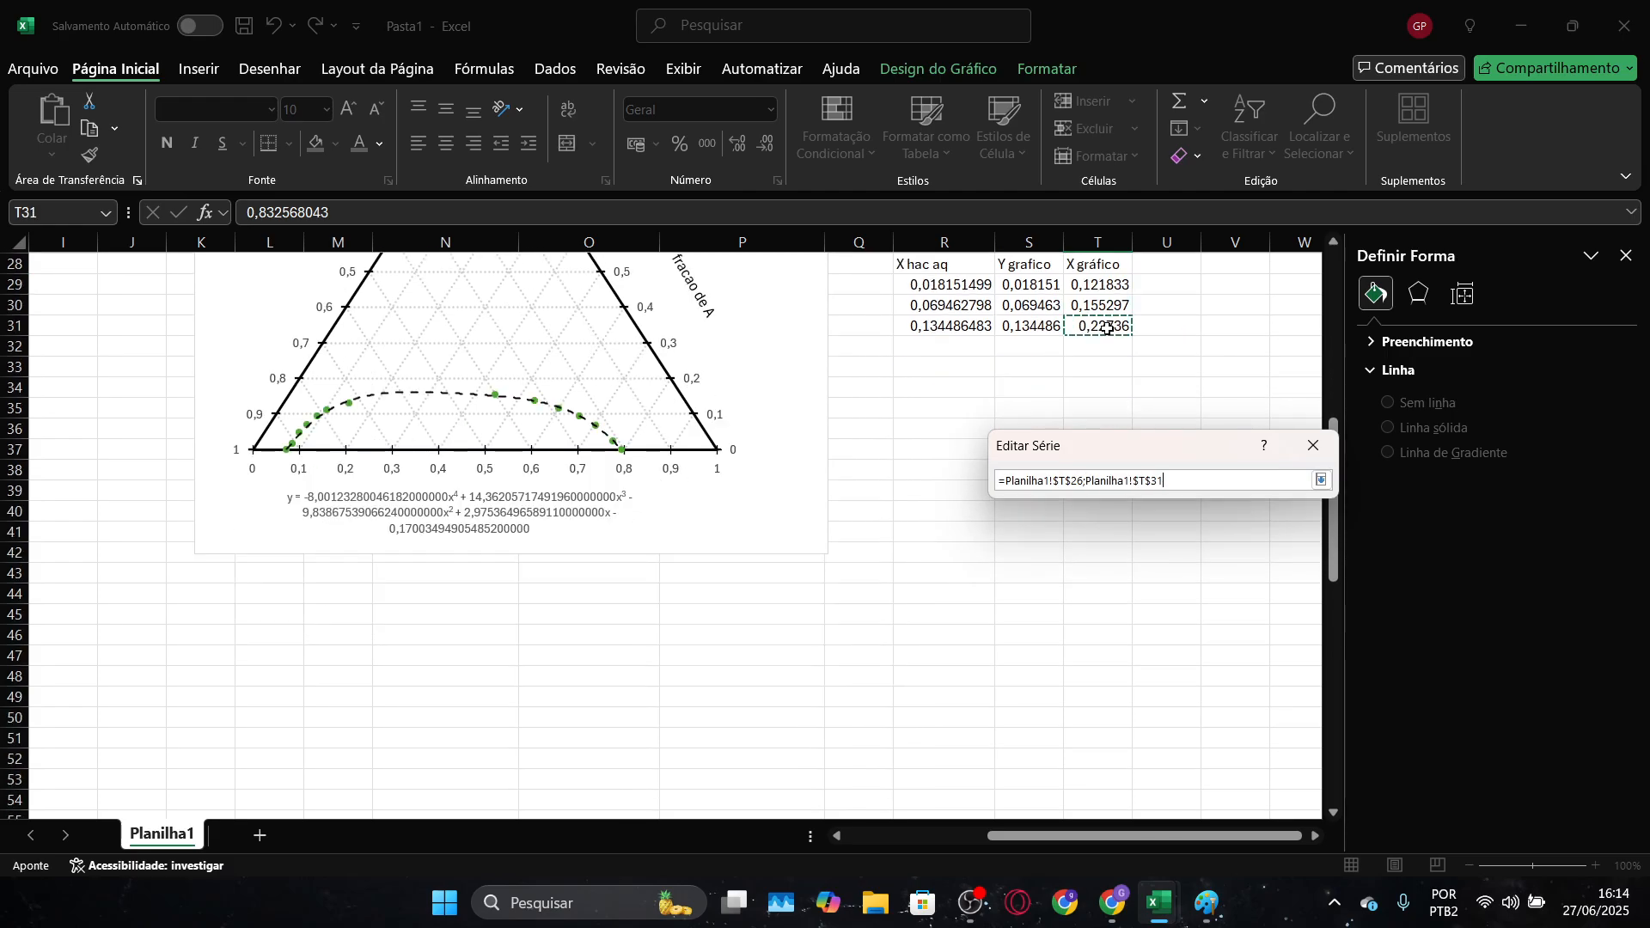
left_click(1320, 479)
Set the tieline series' Y values to cells S26 and S31, and confirm the series and the chart's data source
left_click(1191, 578)
scroll(1202, 381, "up", 2)
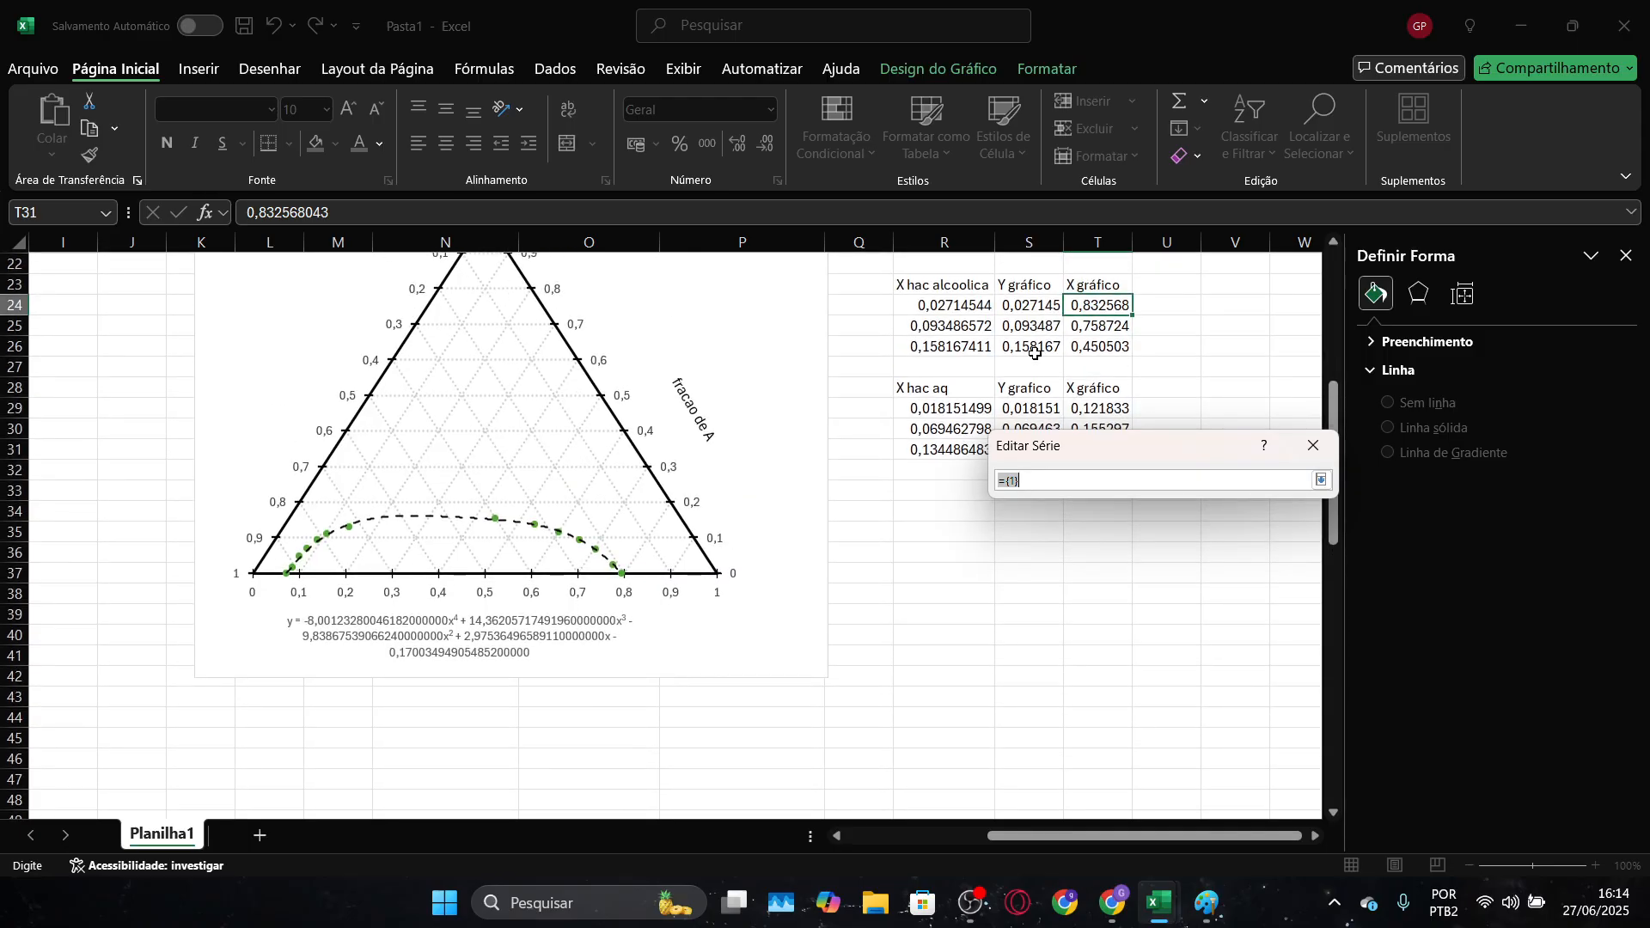
left_click(1032, 337)
scroll(1036, 361, "down", 1)
left_click(1044, 386, "ctrl")
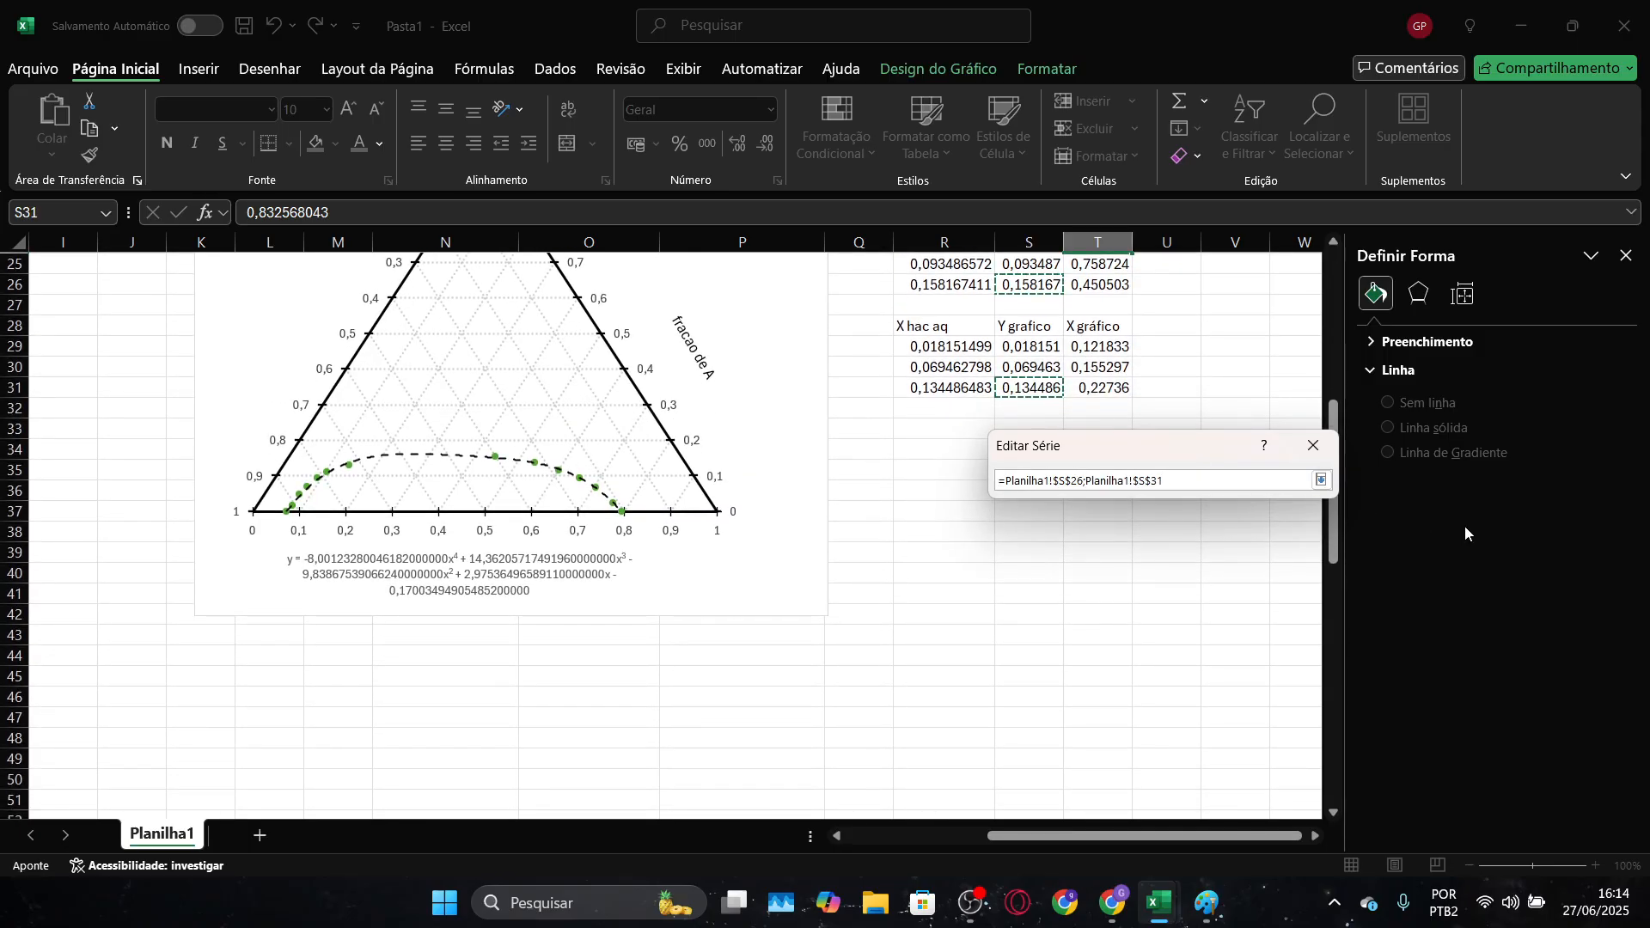
left_click(1321, 479)
left_click(1209, 616)
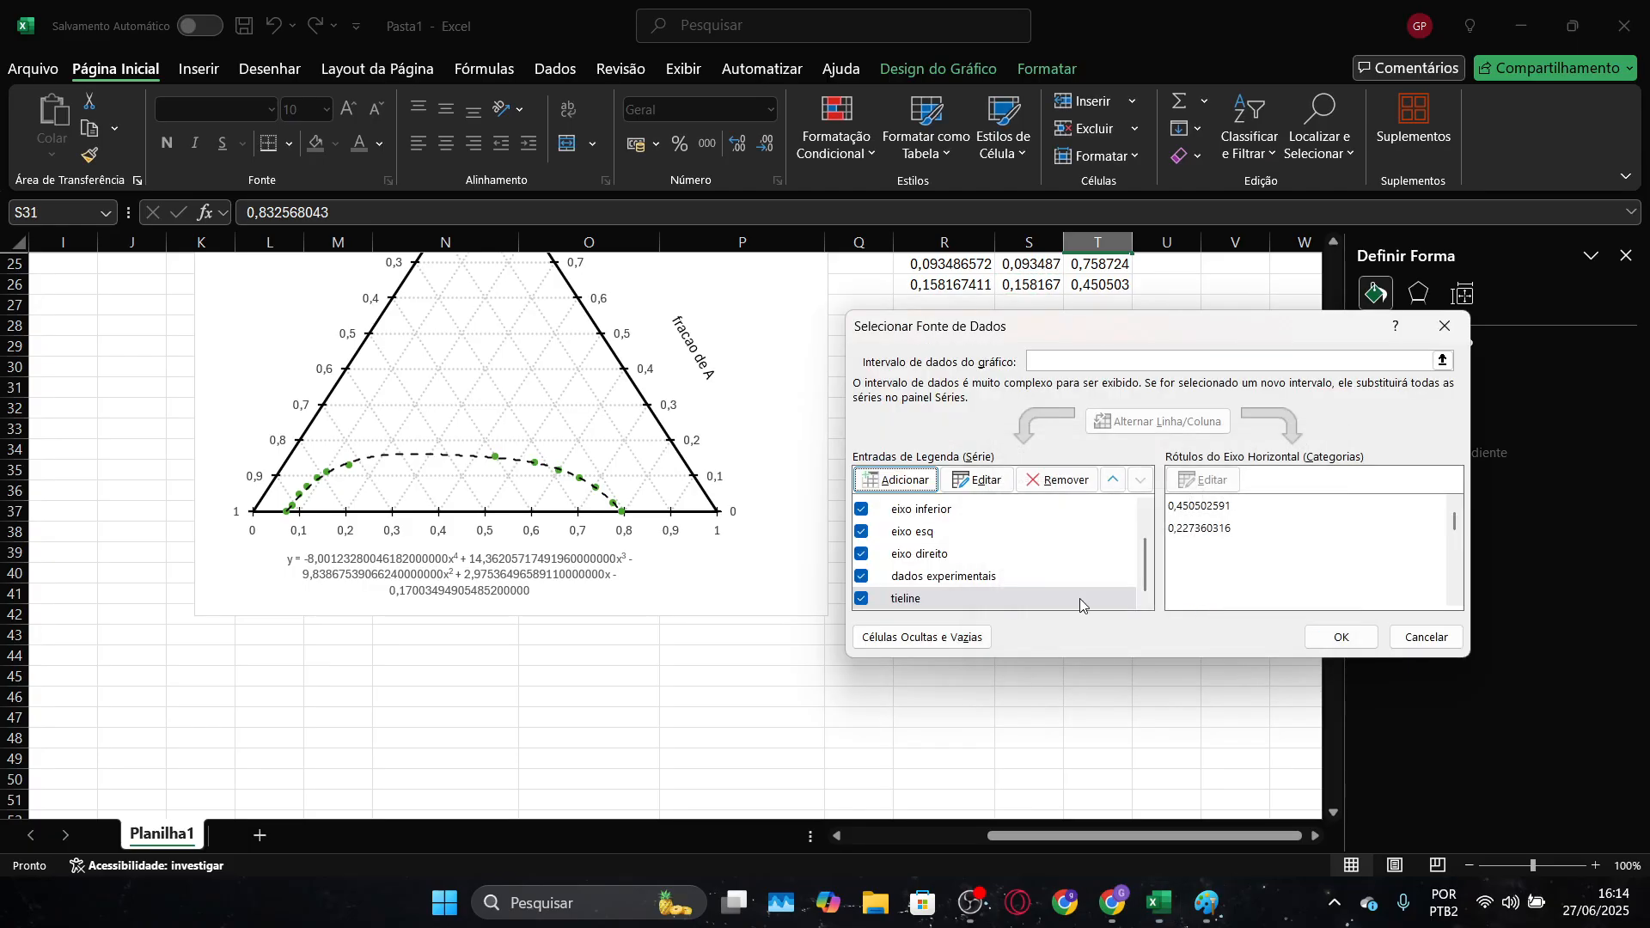
left_click(1348, 636)
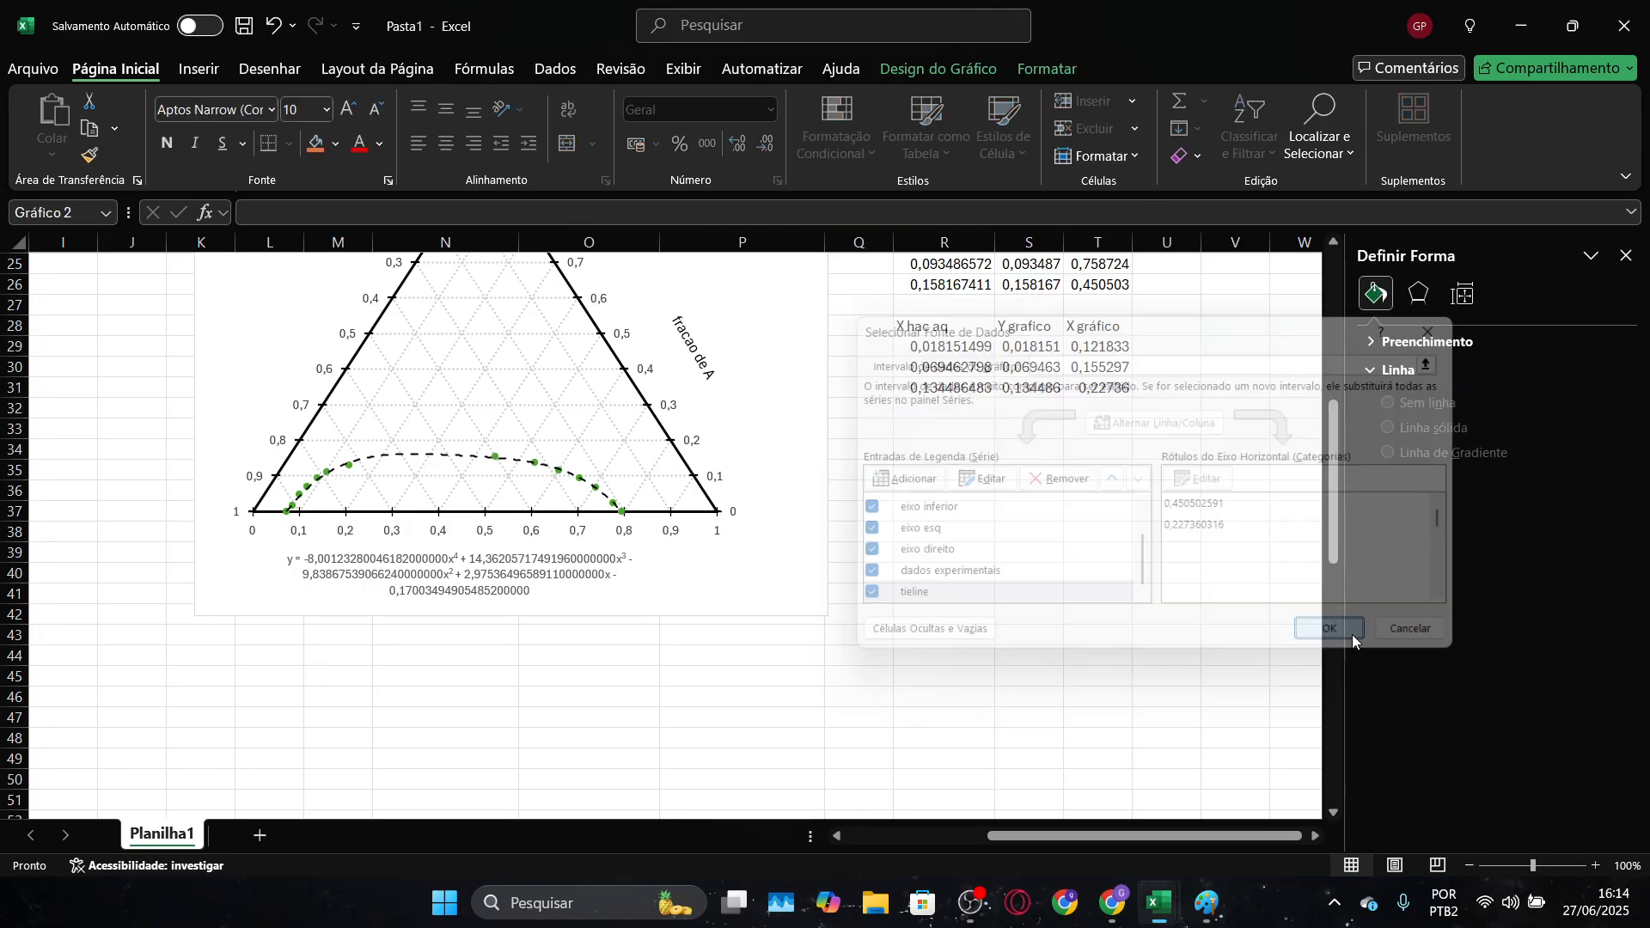
scroll(1198, 593, "up", 2)
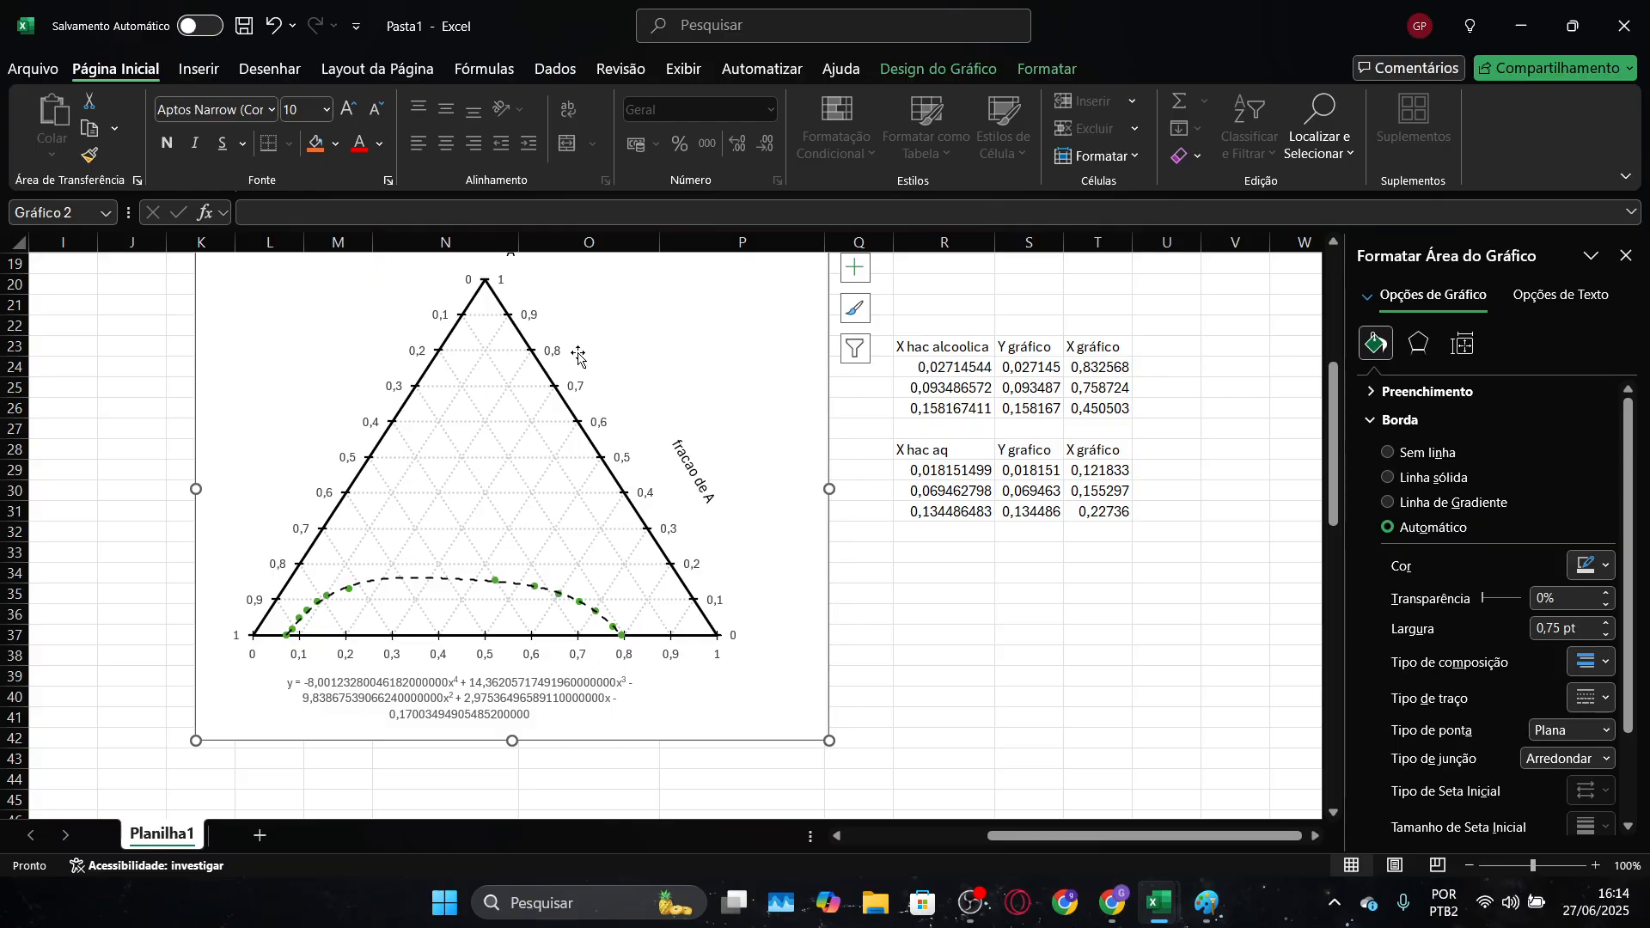
Reopen the ternary chart's data source, select the tieline series, and confirm the chart data
right_click(629, 318)
left_click(707, 457)
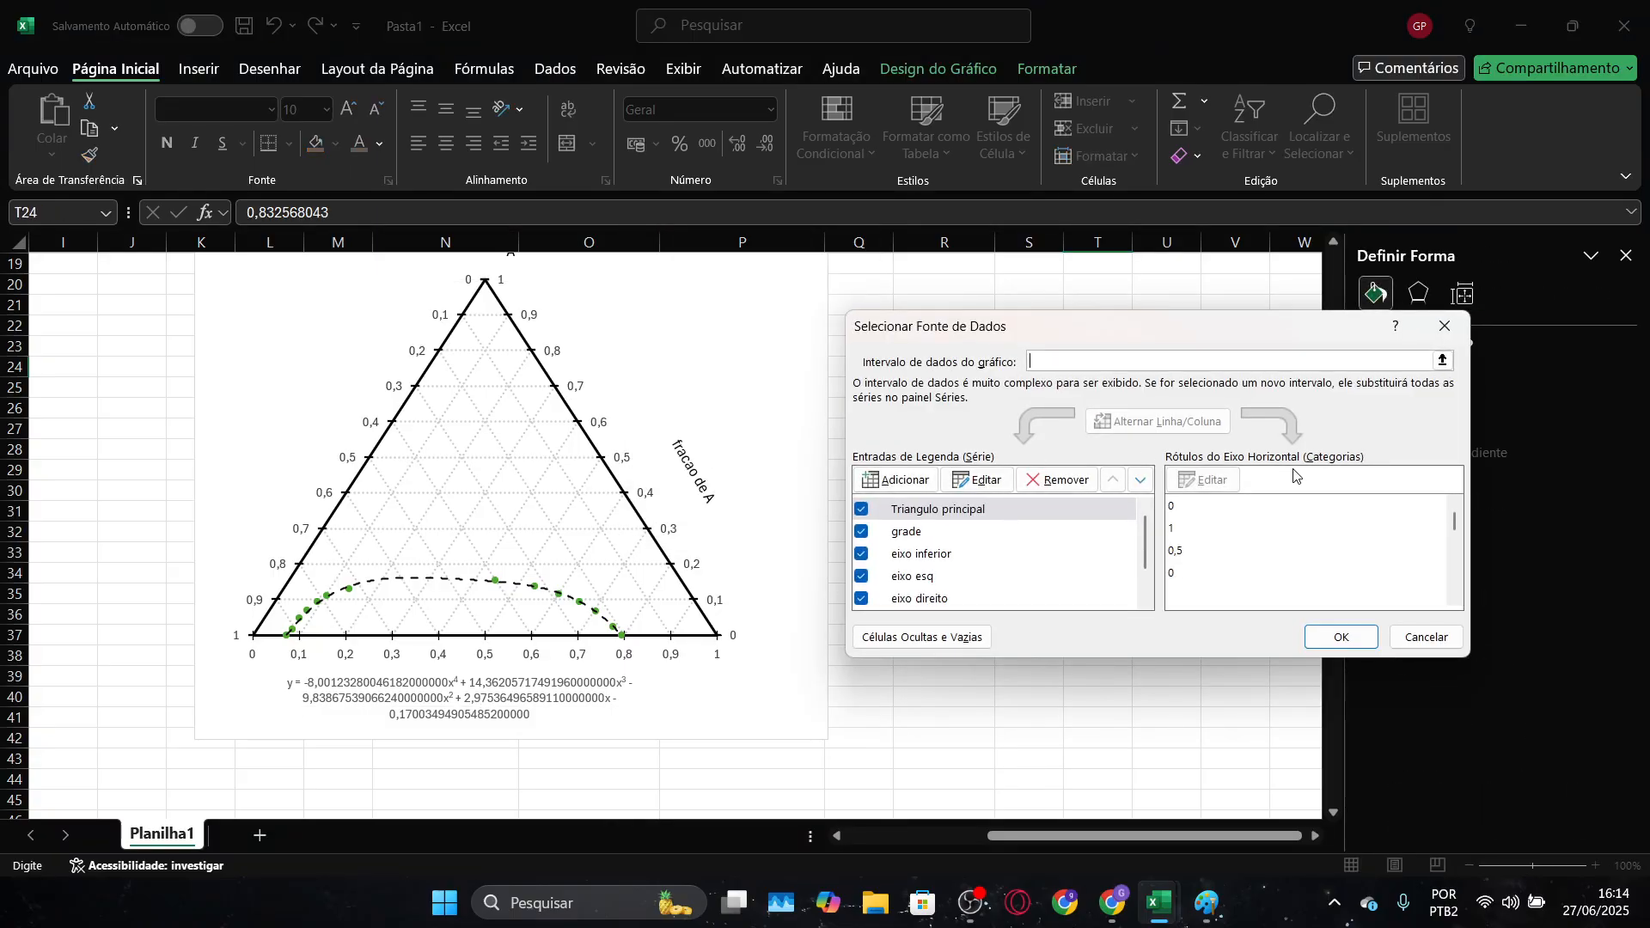
scroll(934, 593, "down", 2)
left_click(934, 604)
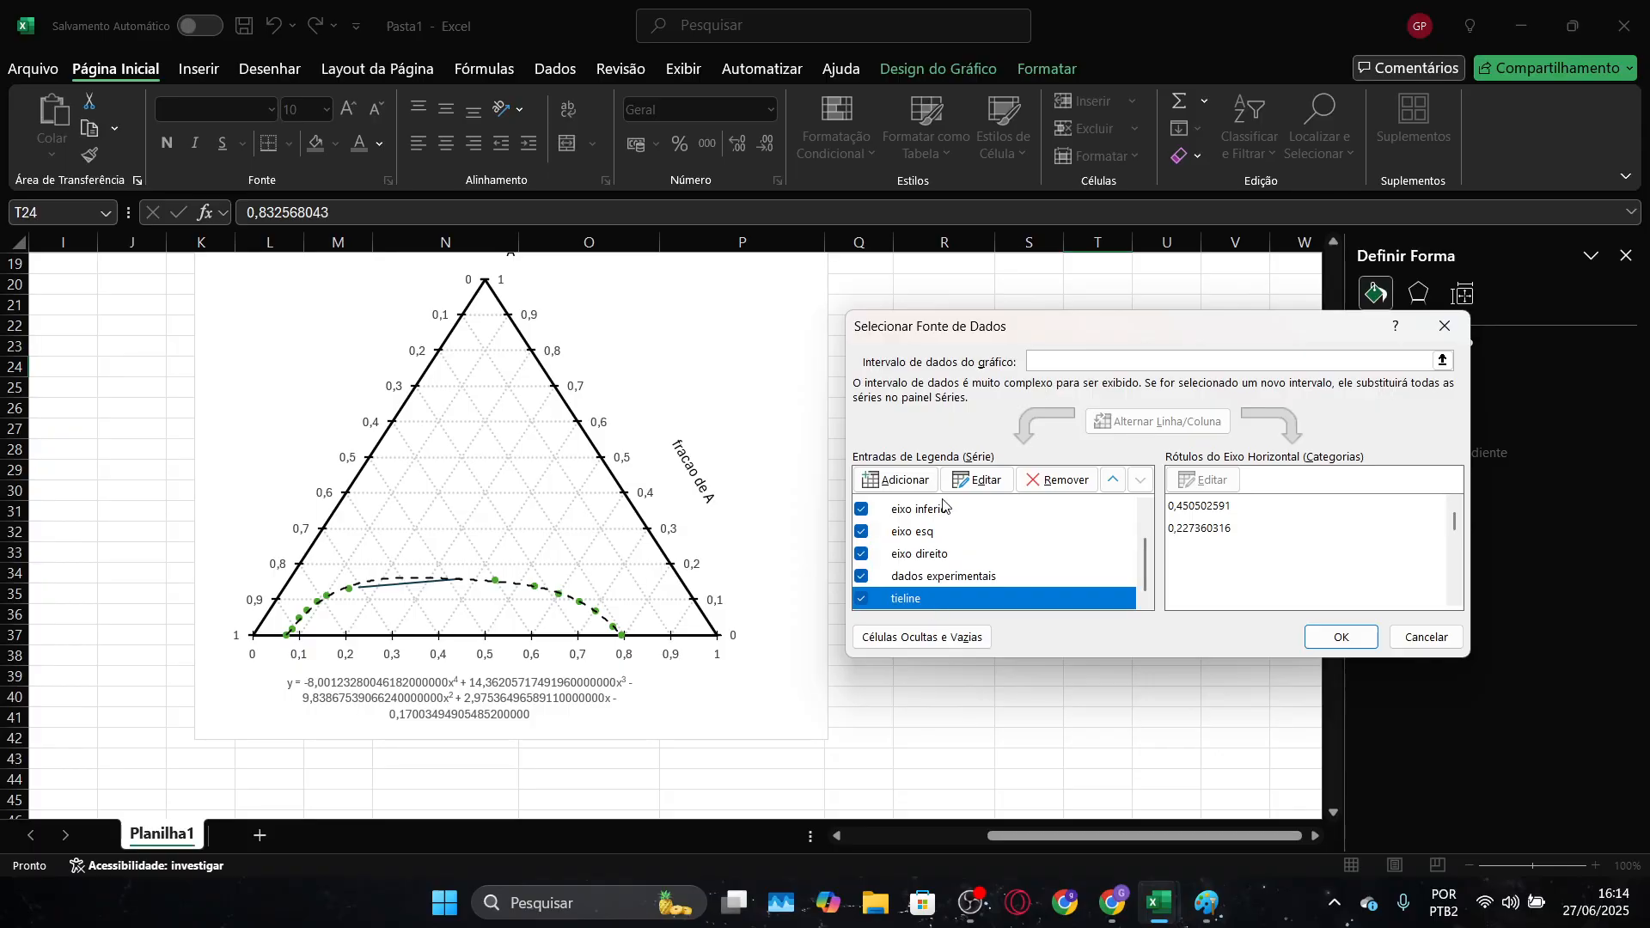
left_click(1340, 637)
left_click(1076, 667)
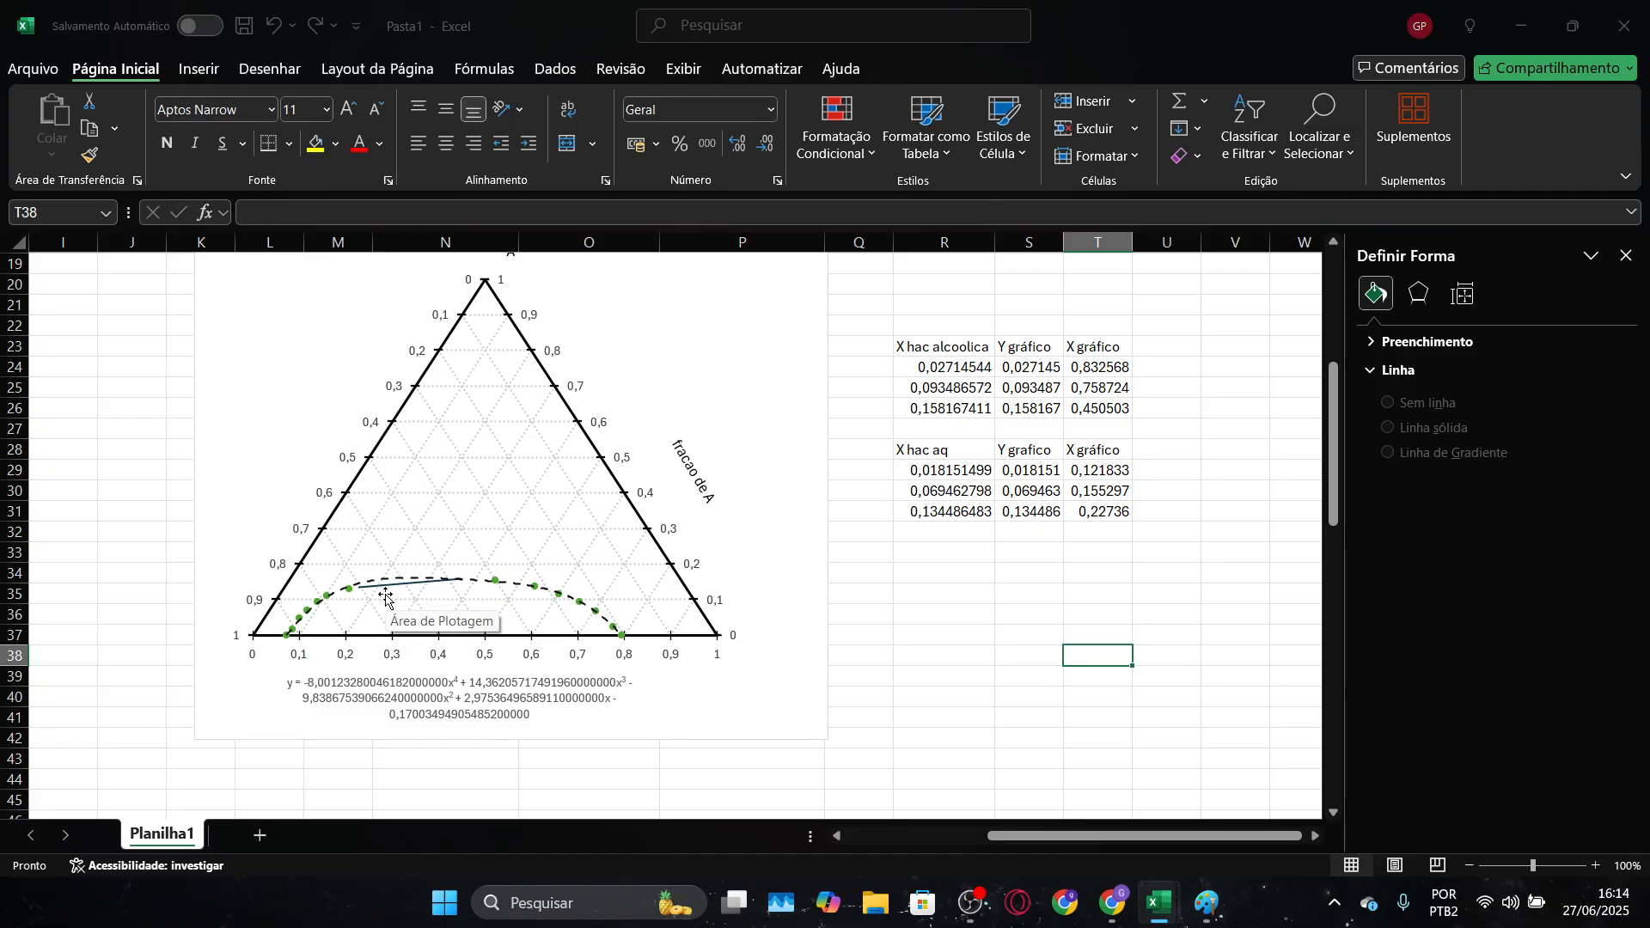
In the Diagrama ternário workbook, examine the critical point on the diagram and the Q42 formula for the last tie line's slope
key("alt+Tab")
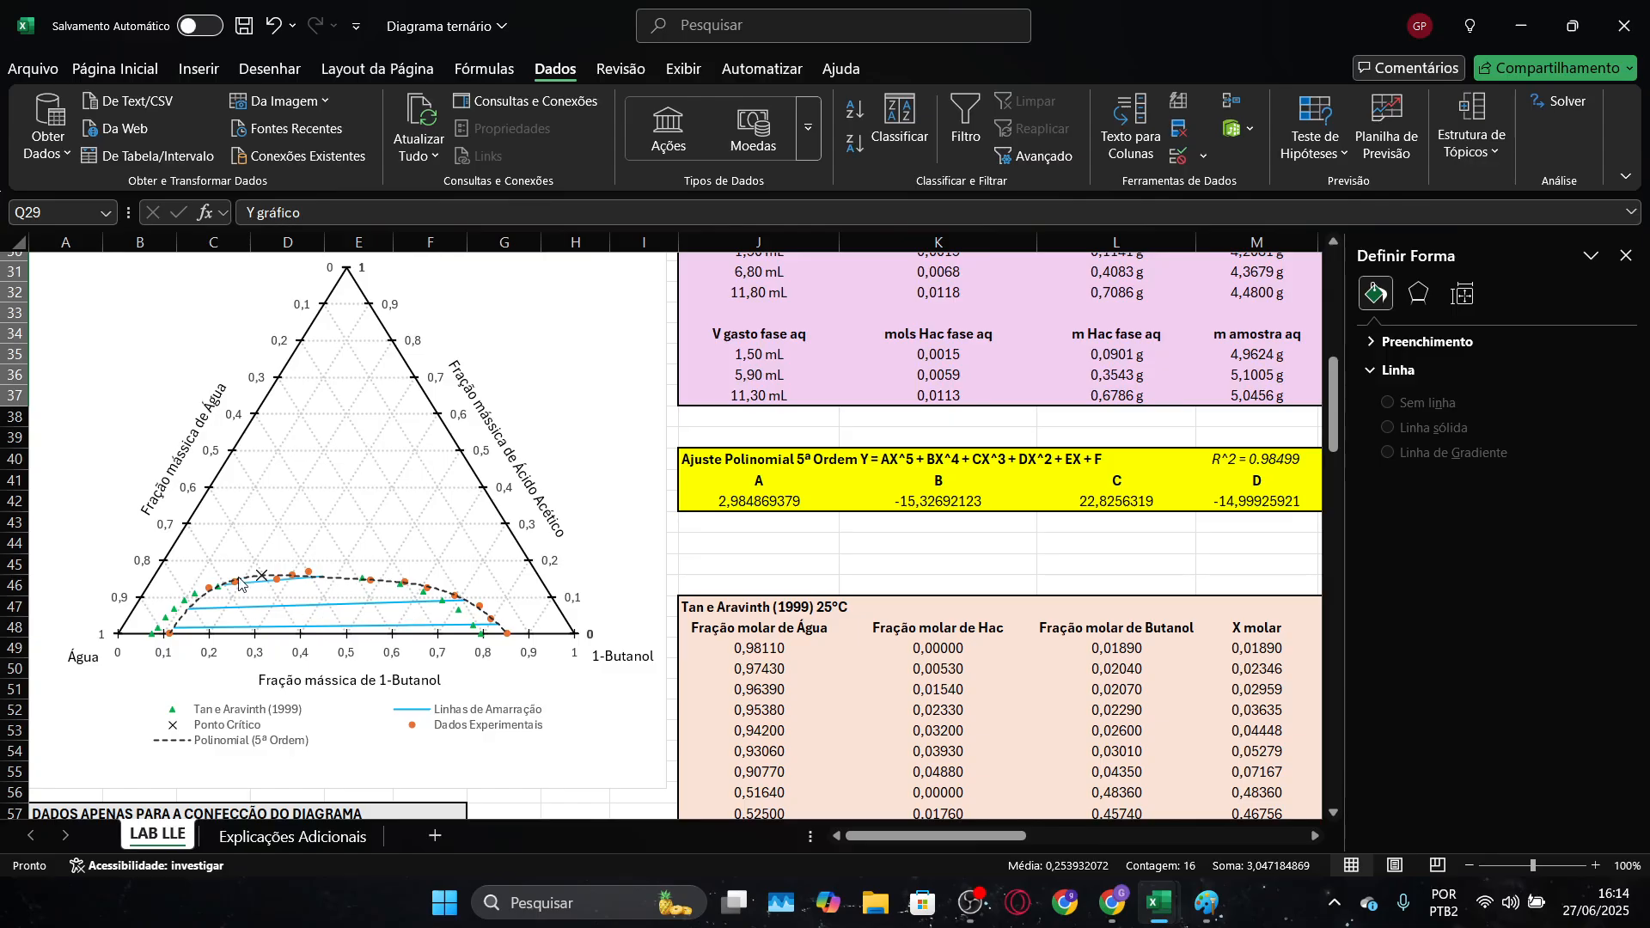
mouse_move(262, 580)
left_click_drag(909, 835, 1116, 839)
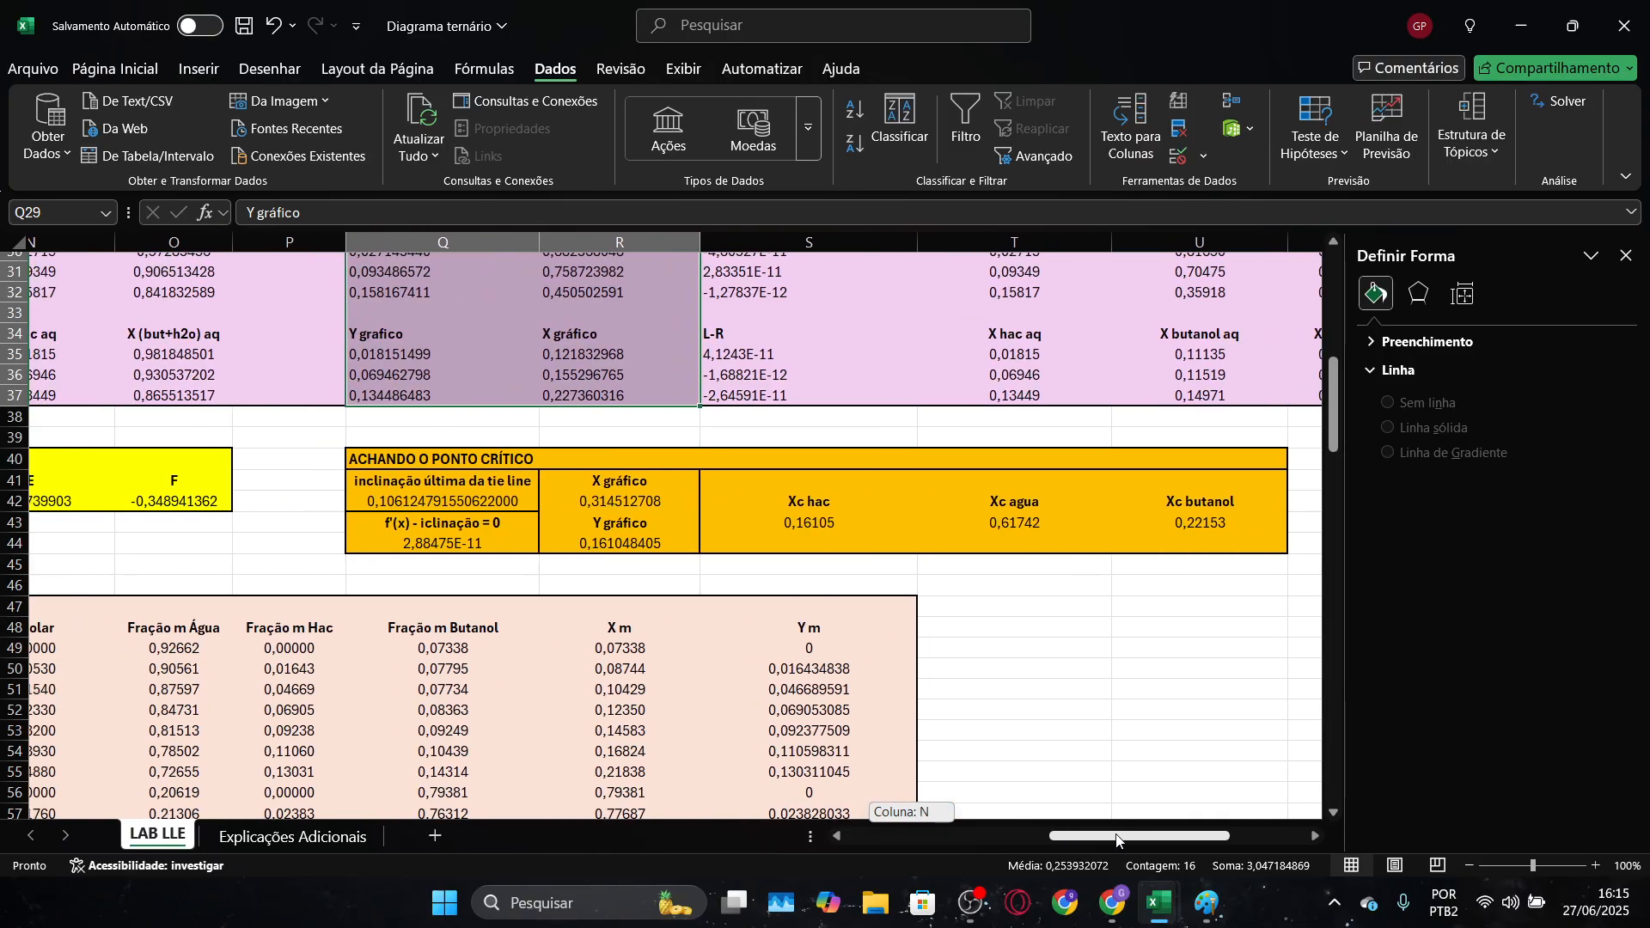
left_click(492, 501)
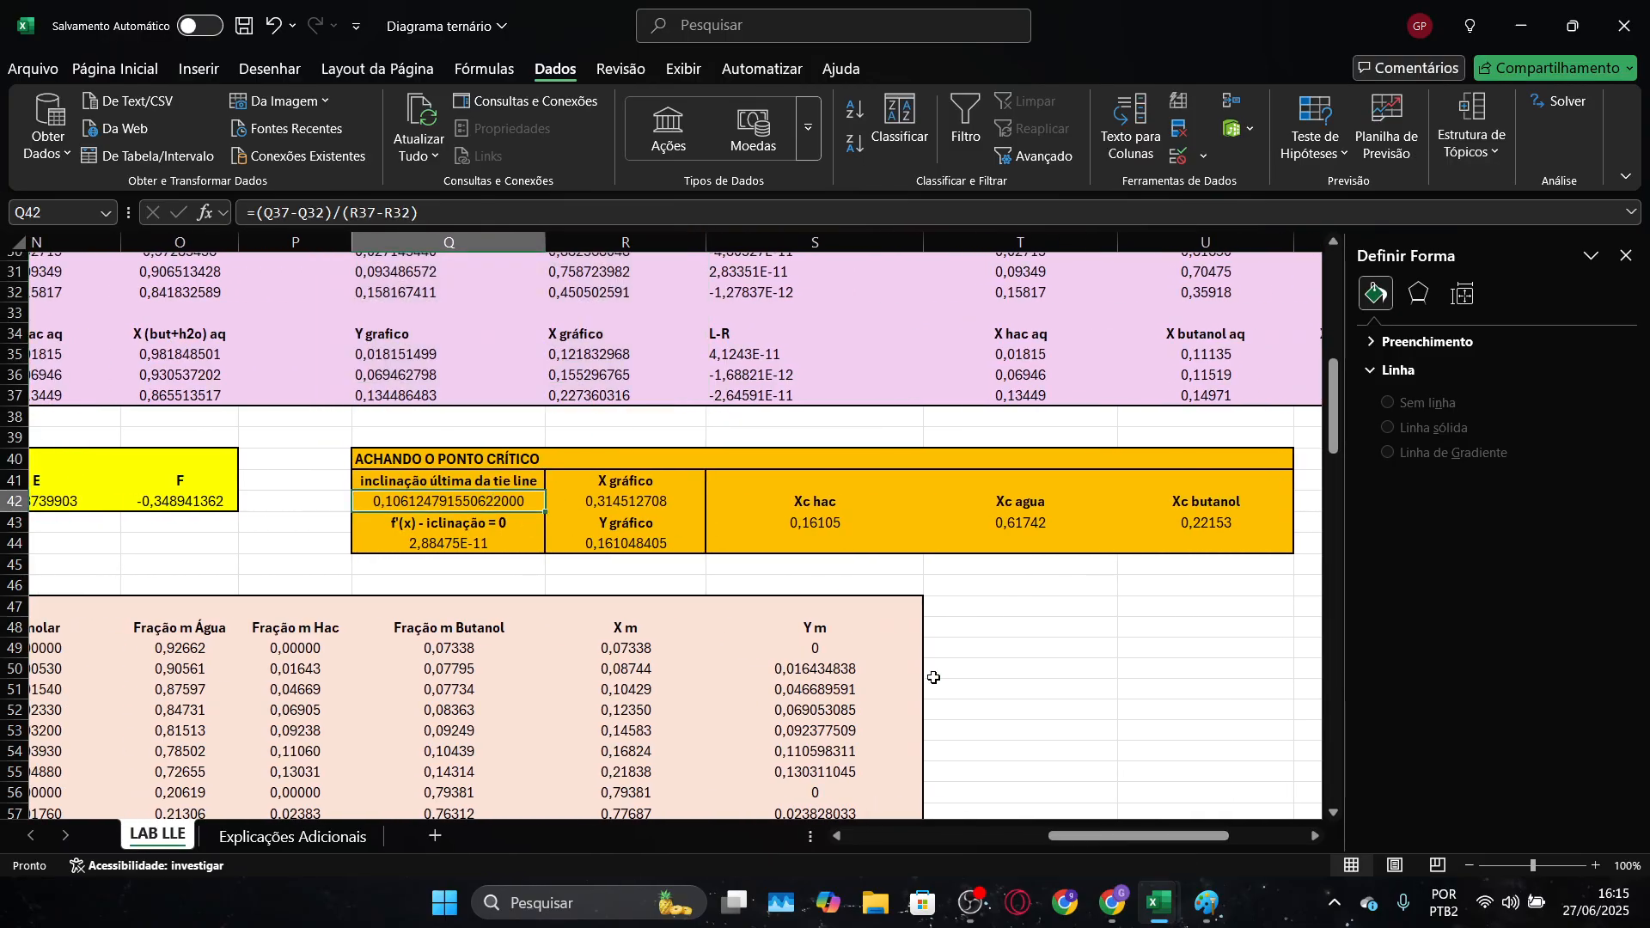
left_click_drag(1202, 841, 1161, 840)
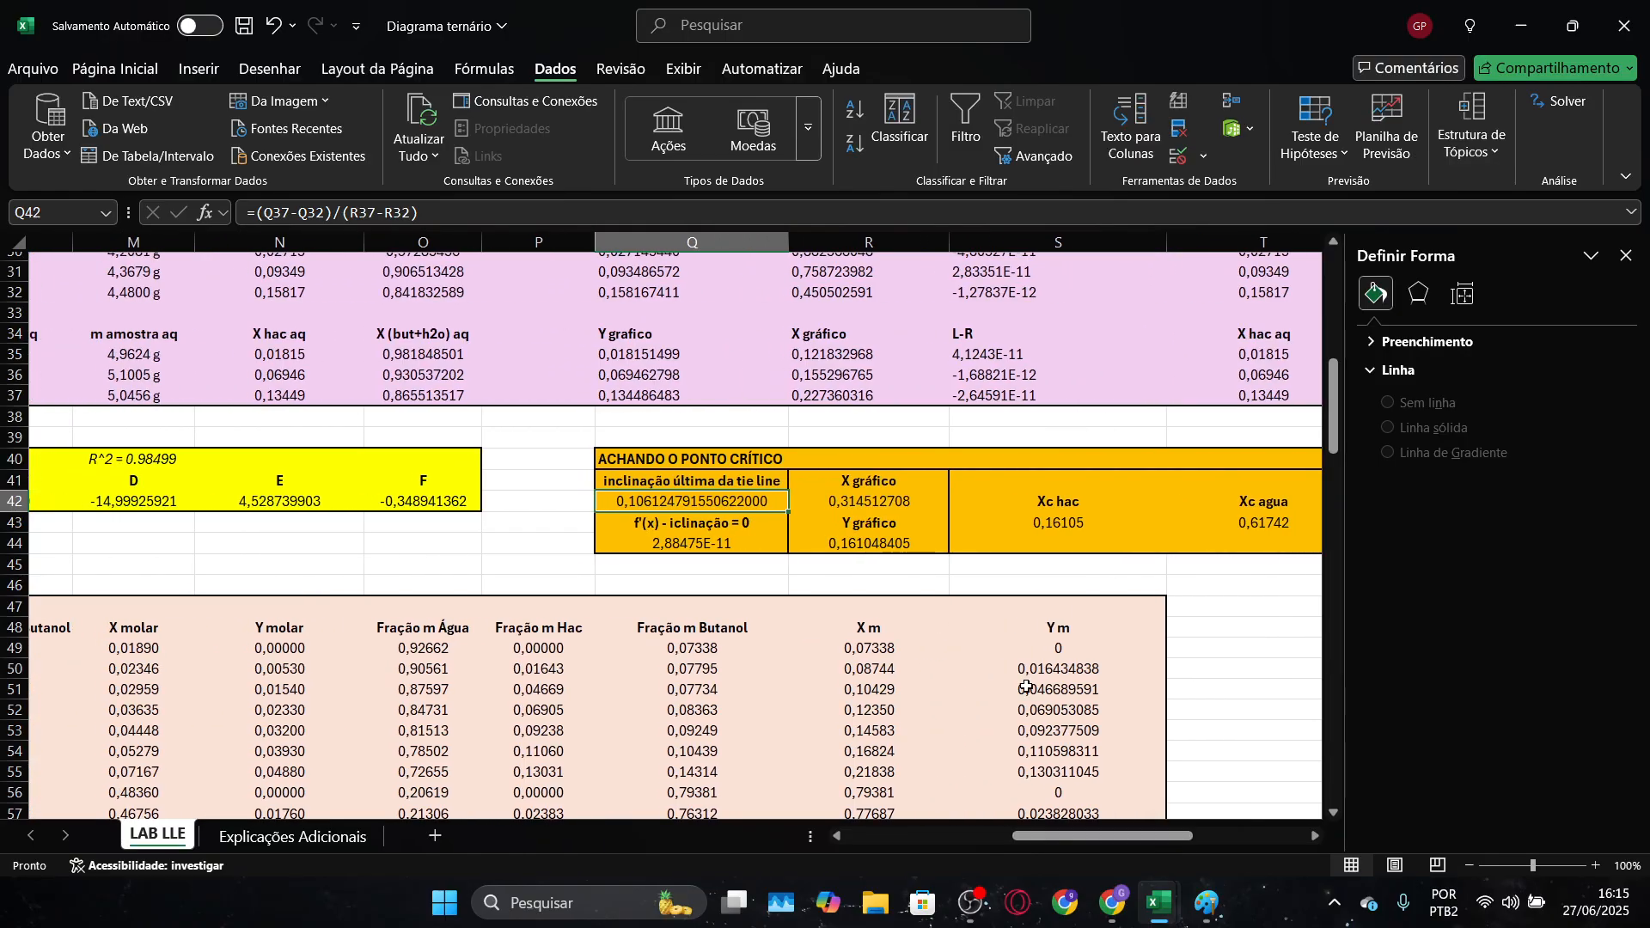
double_click(718, 502)
scroll(997, 555, "up", 2)
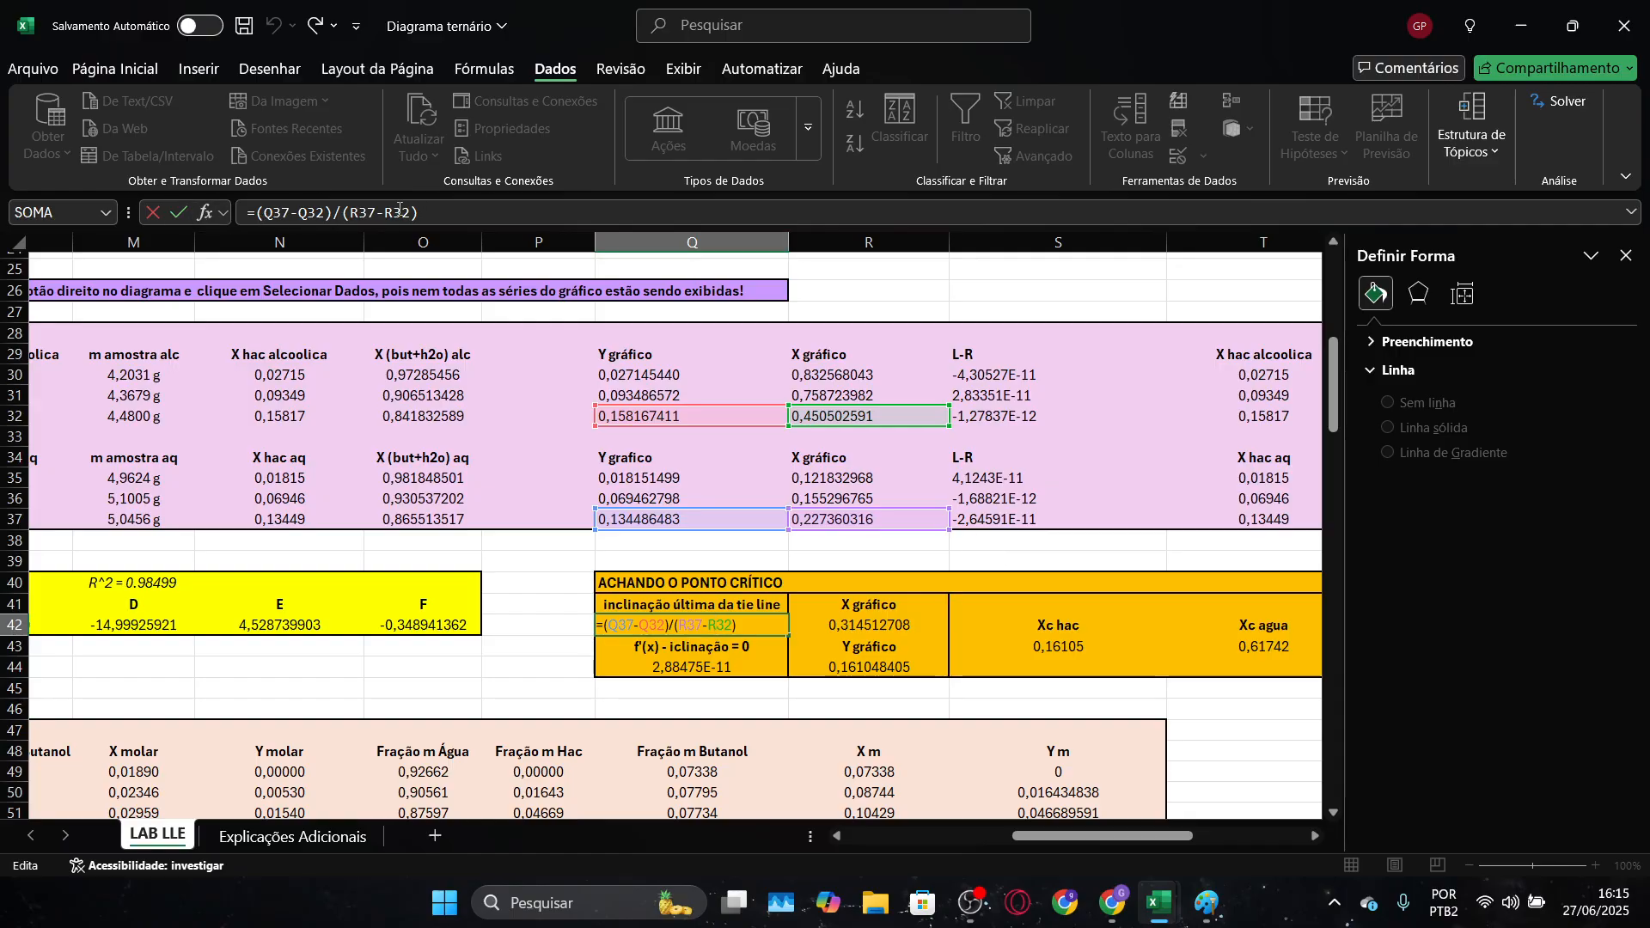
left_click_drag(1075, 843, 855, 853)
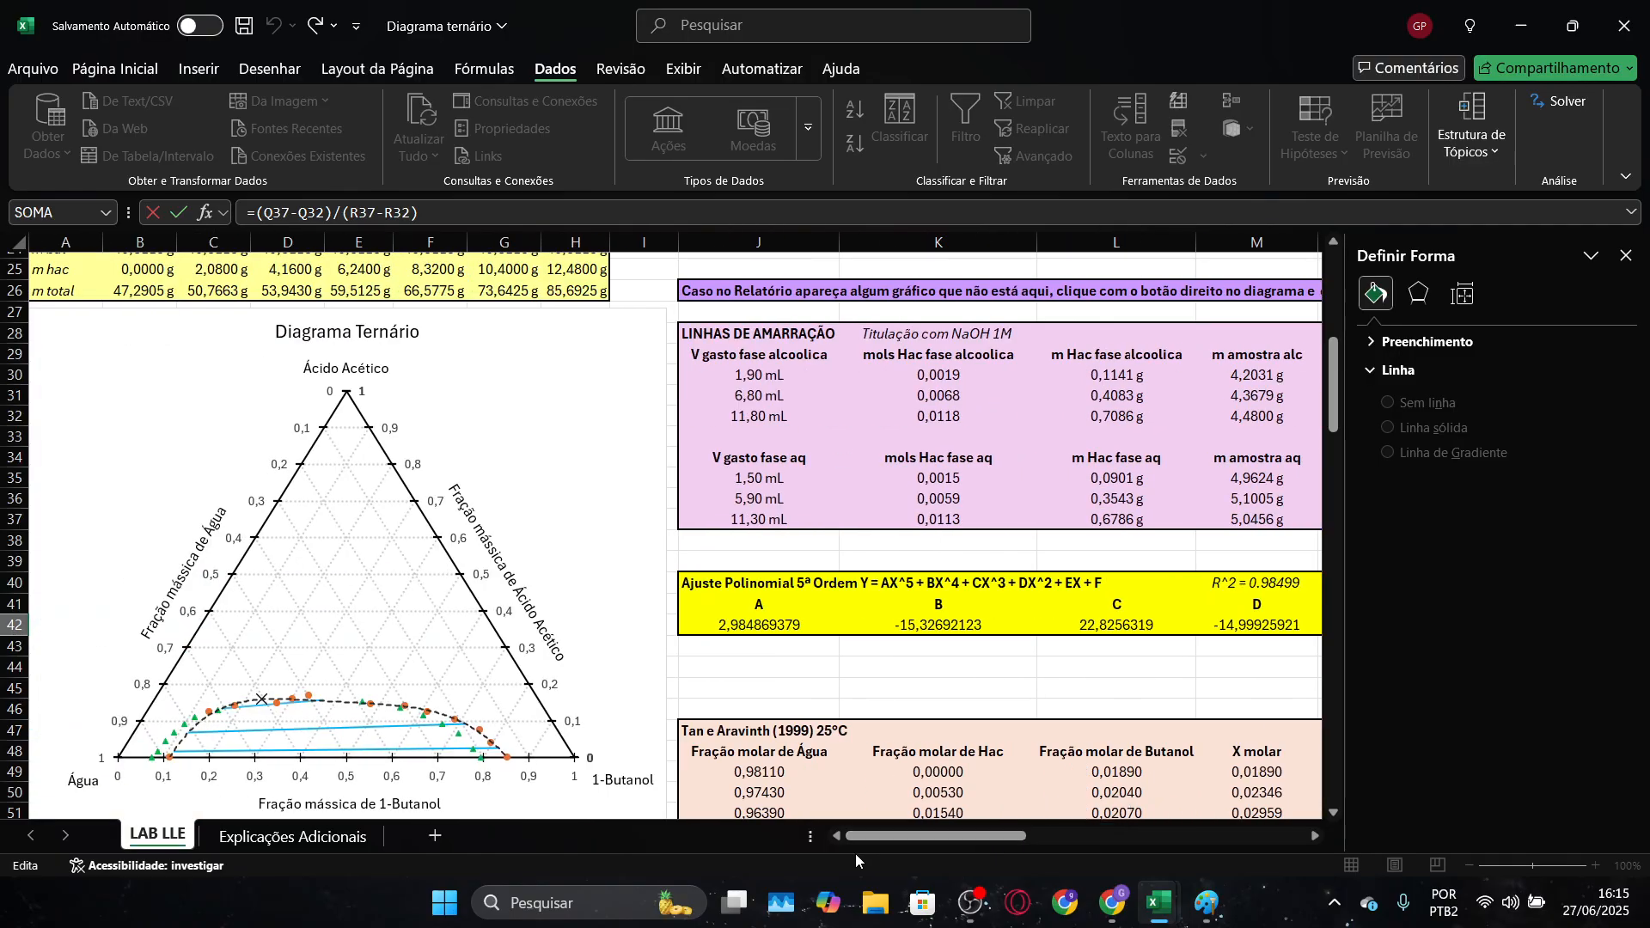
key("Escape")
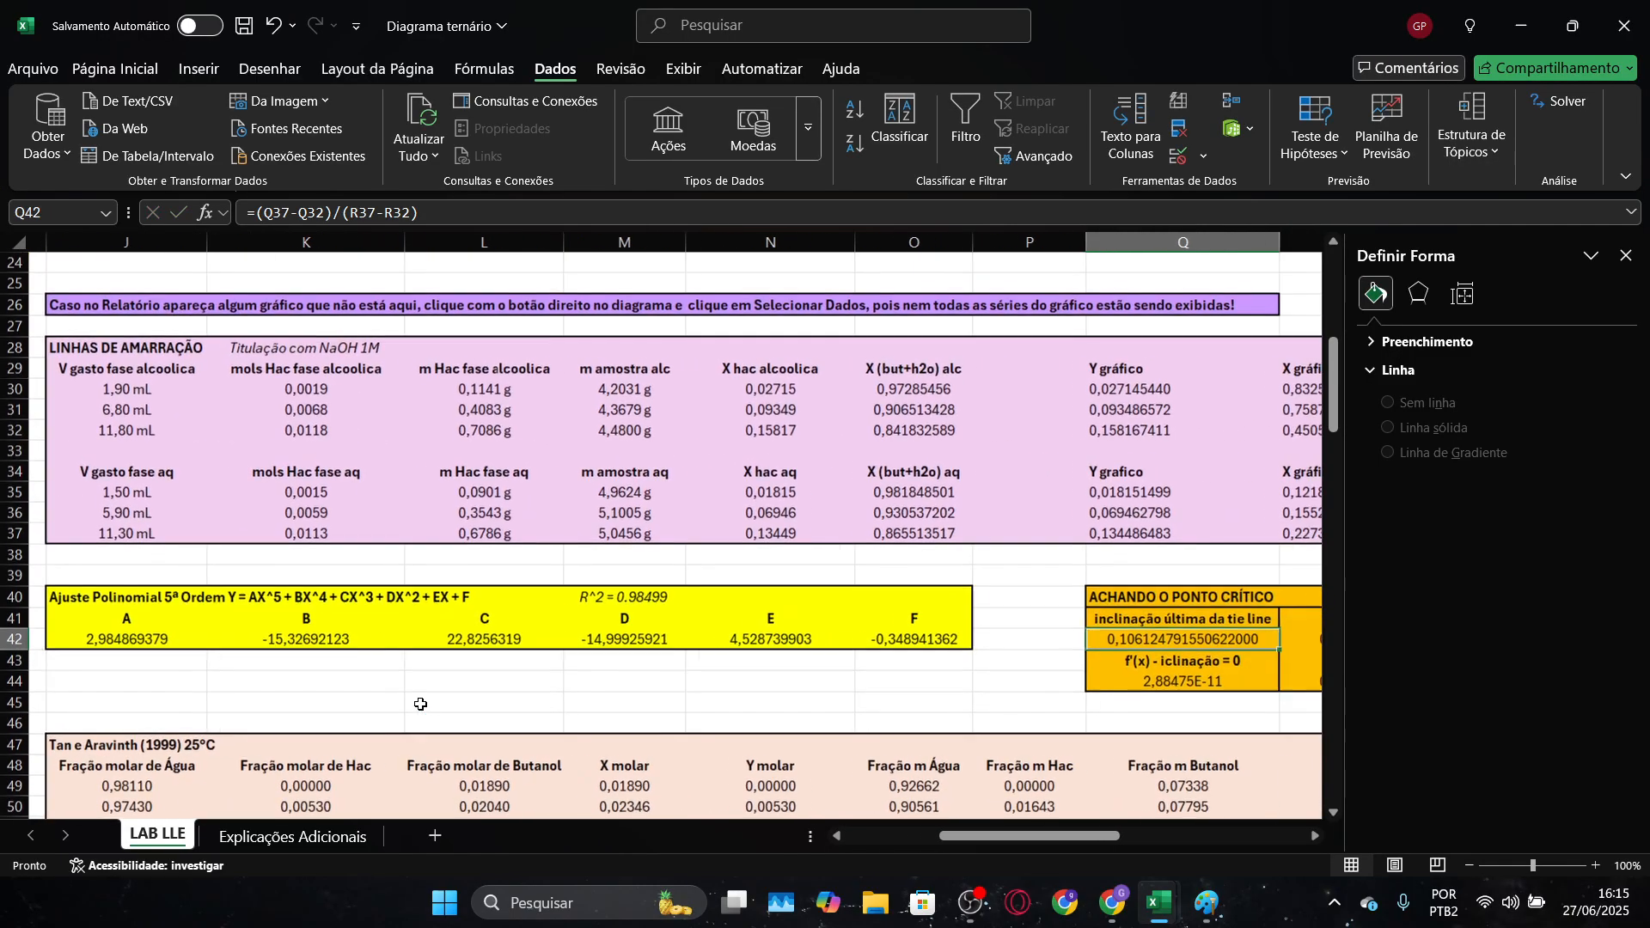
Return to the Pasta1 workbook and label cell S34 "incl" below the phase coordinates
key("alt+Tab")
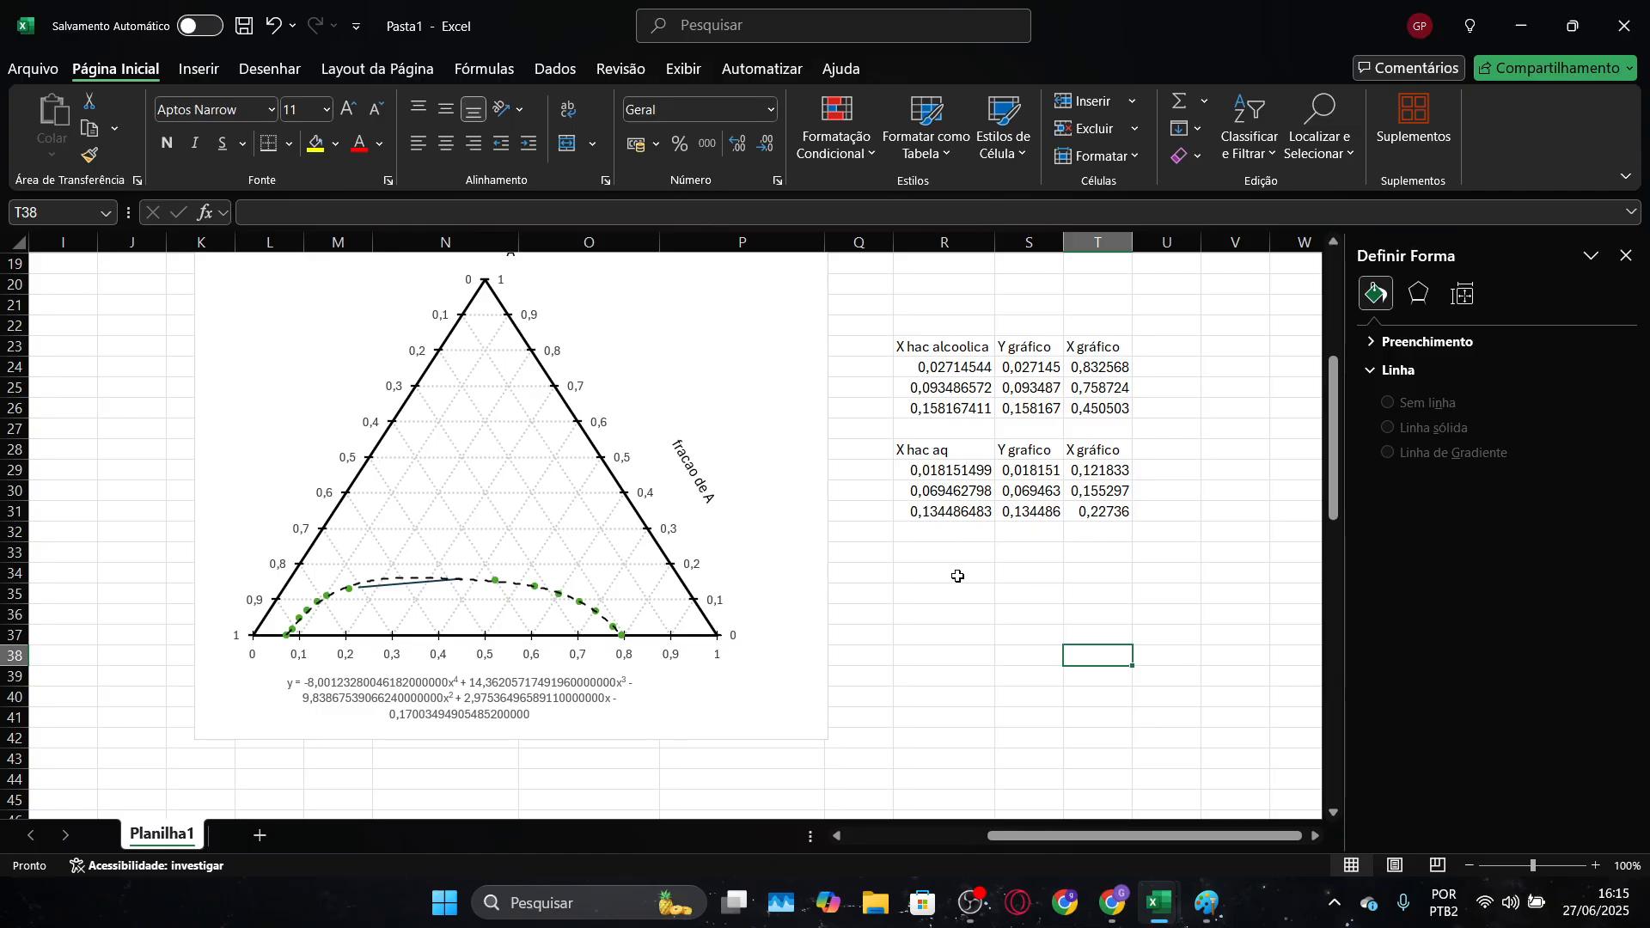
left_click(1034, 569)
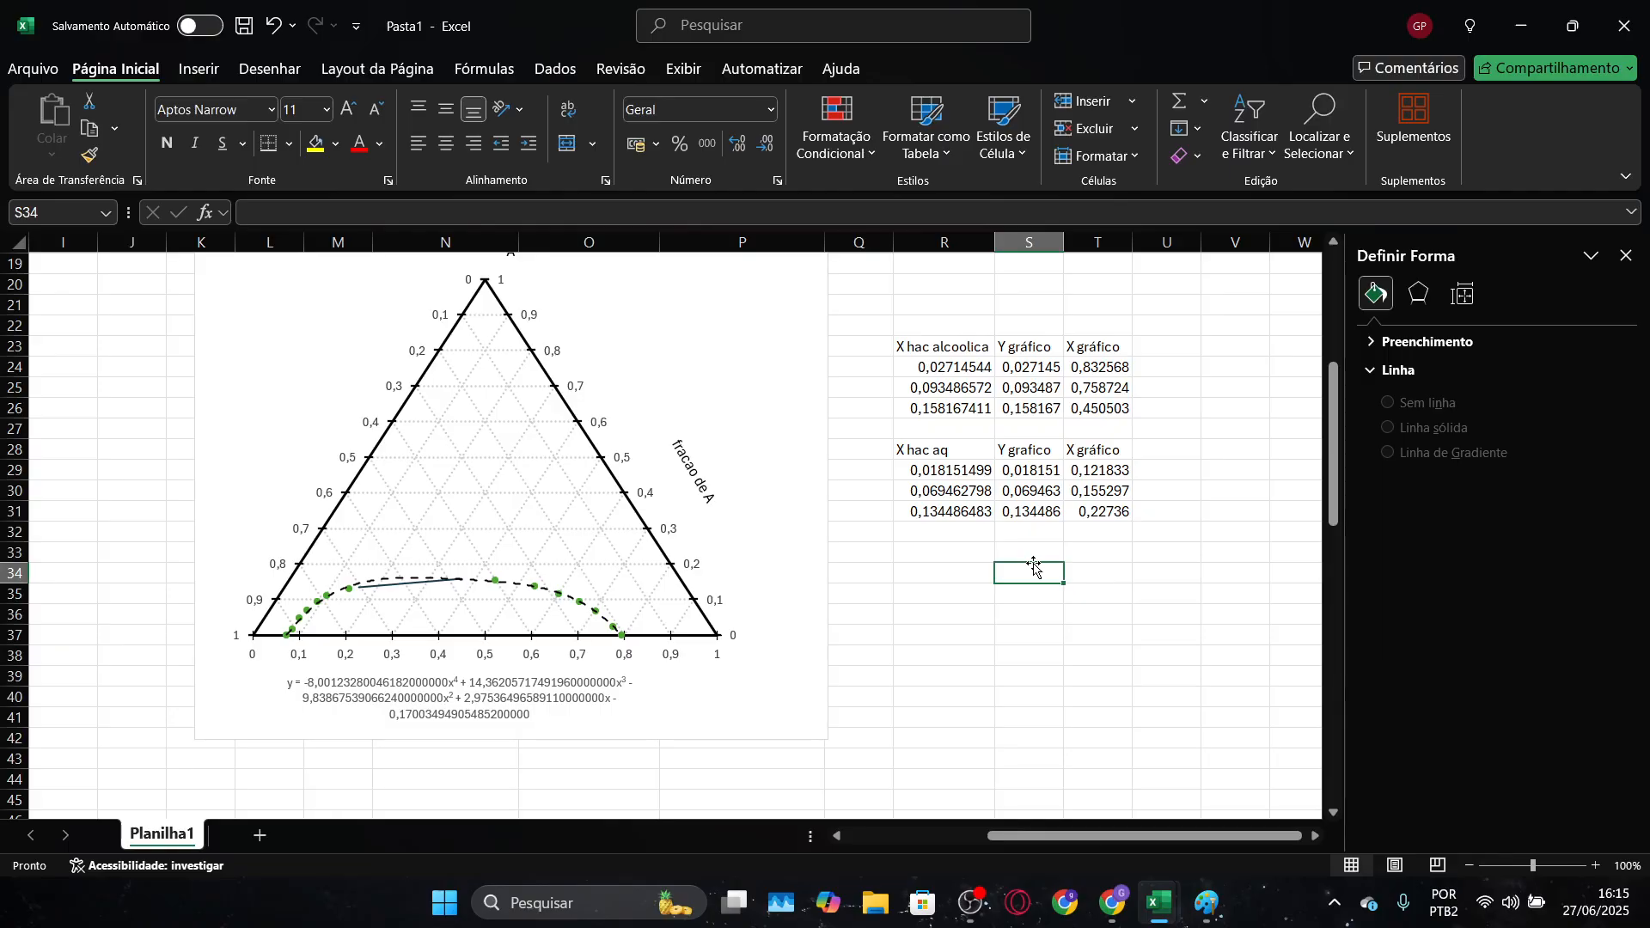
type("incl")
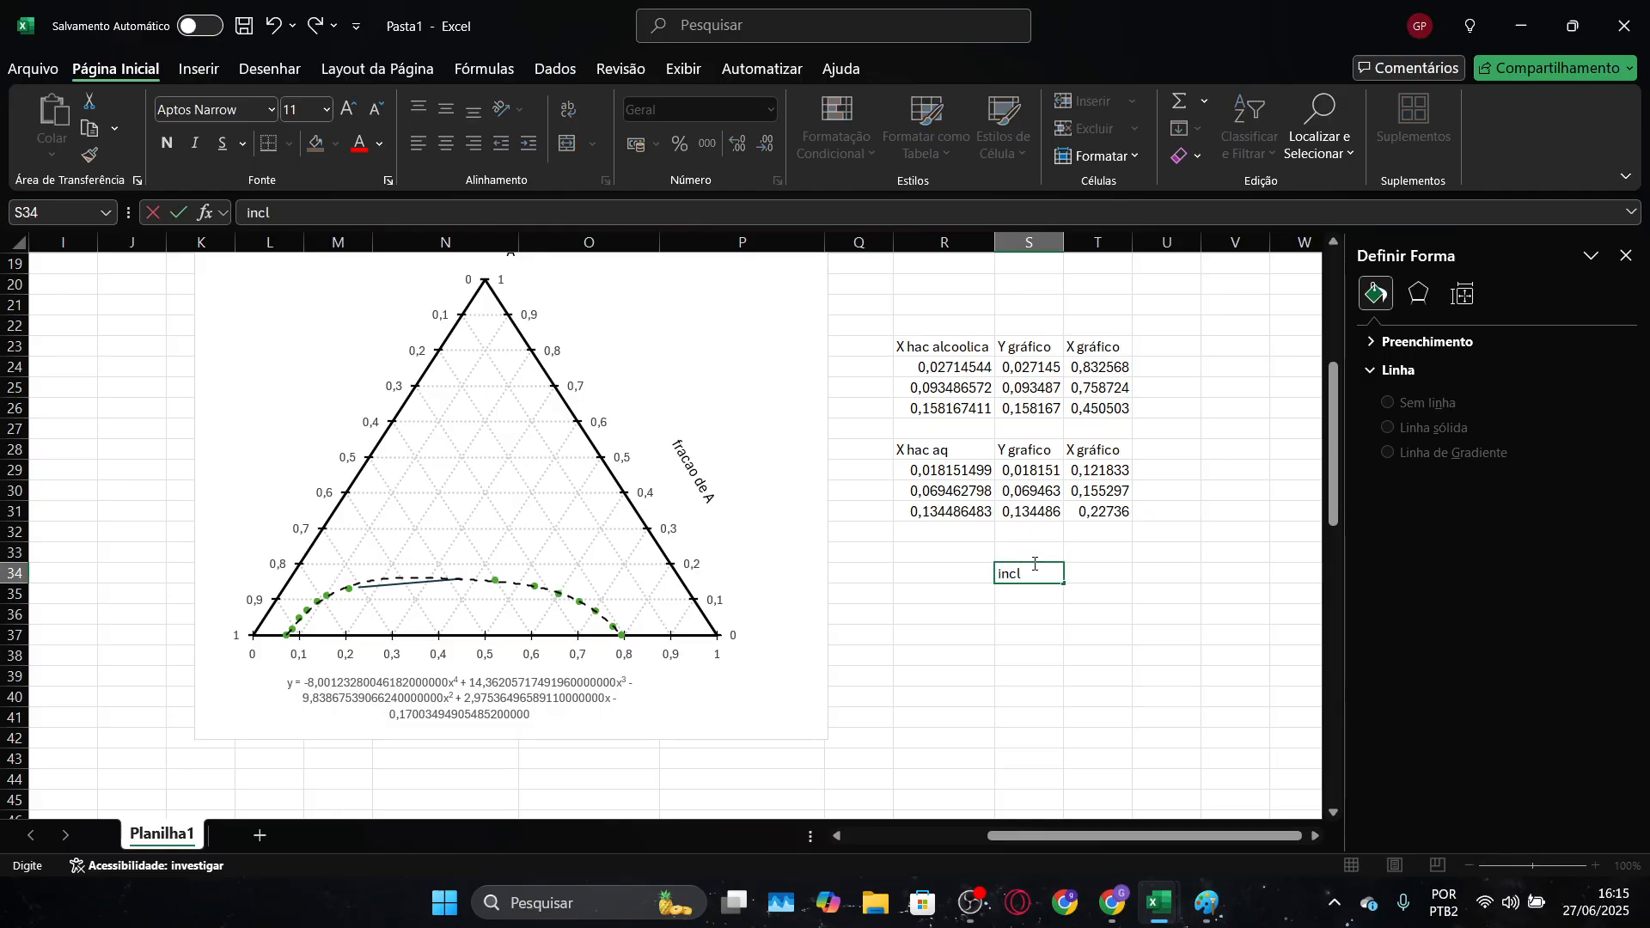
key("Return")
Enter the formula =(S31-S26)/(T31-T26) in cell S35 to calculate the last tie line's slope
type("=")
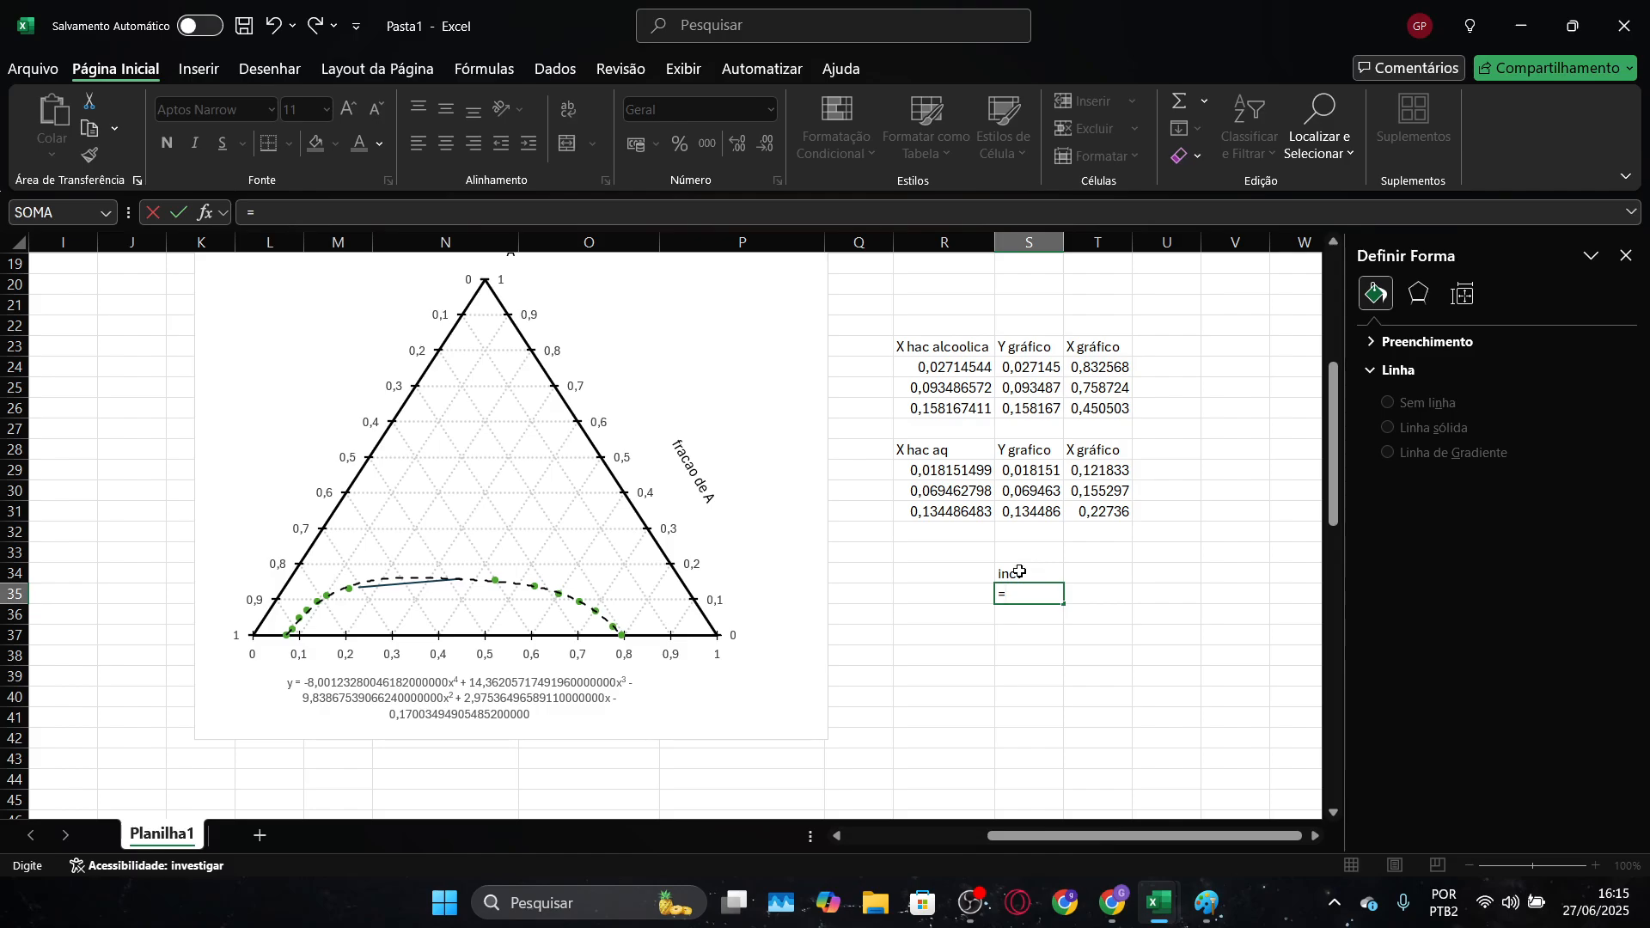
type("(")
left_click(1044, 510)
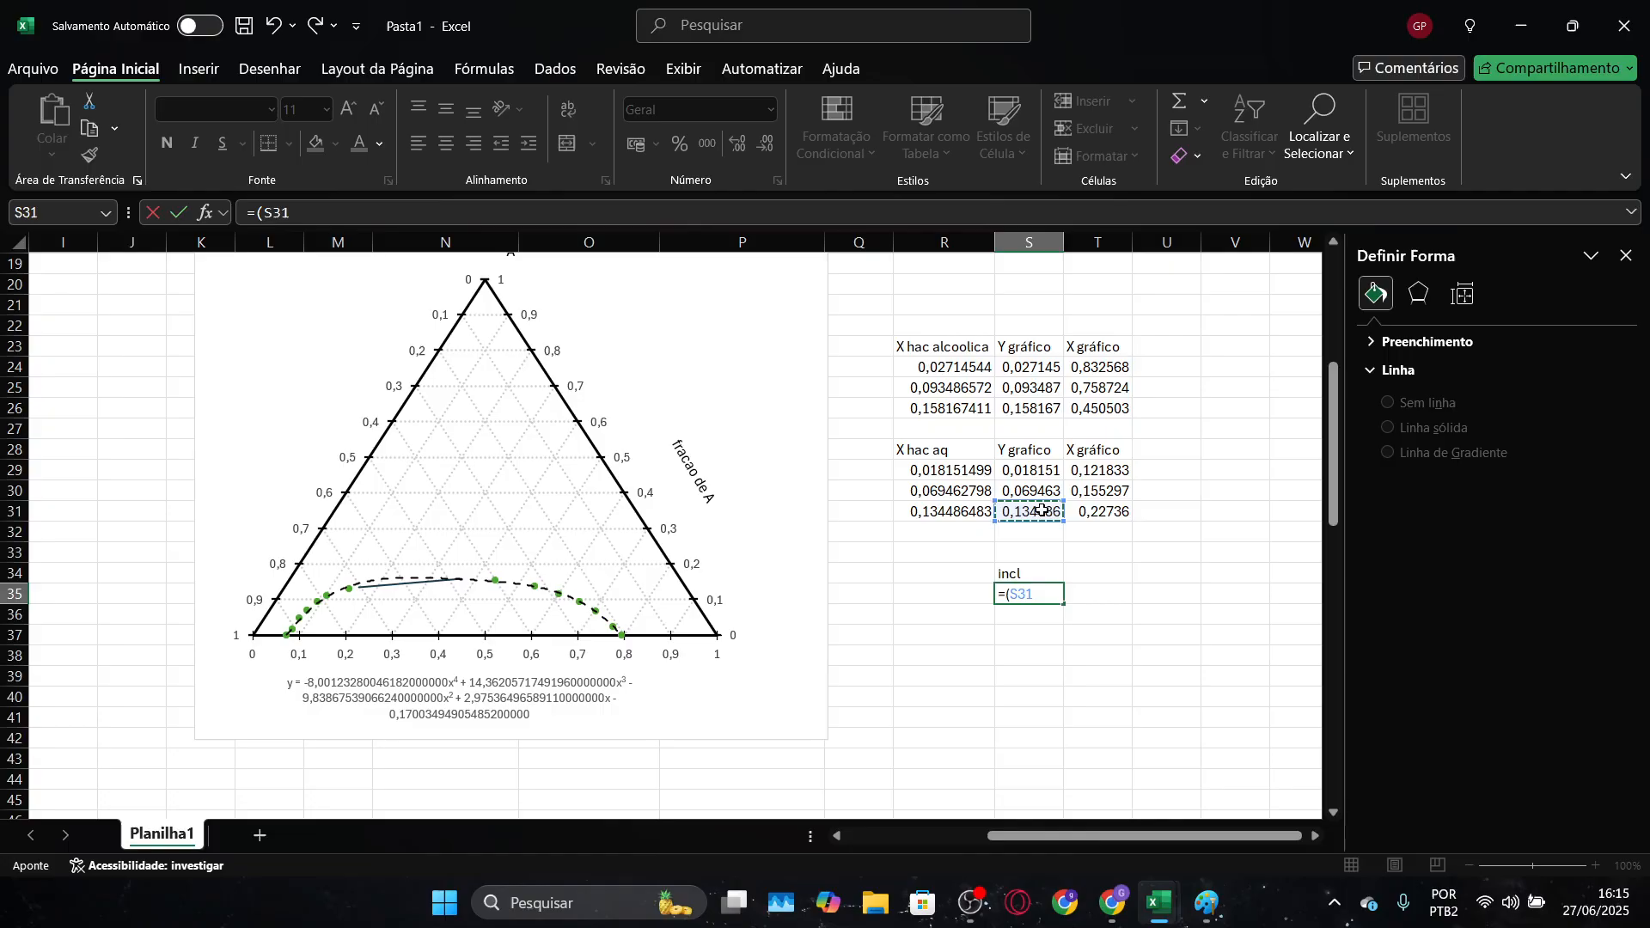
type("-")
left_click(1043, 410)
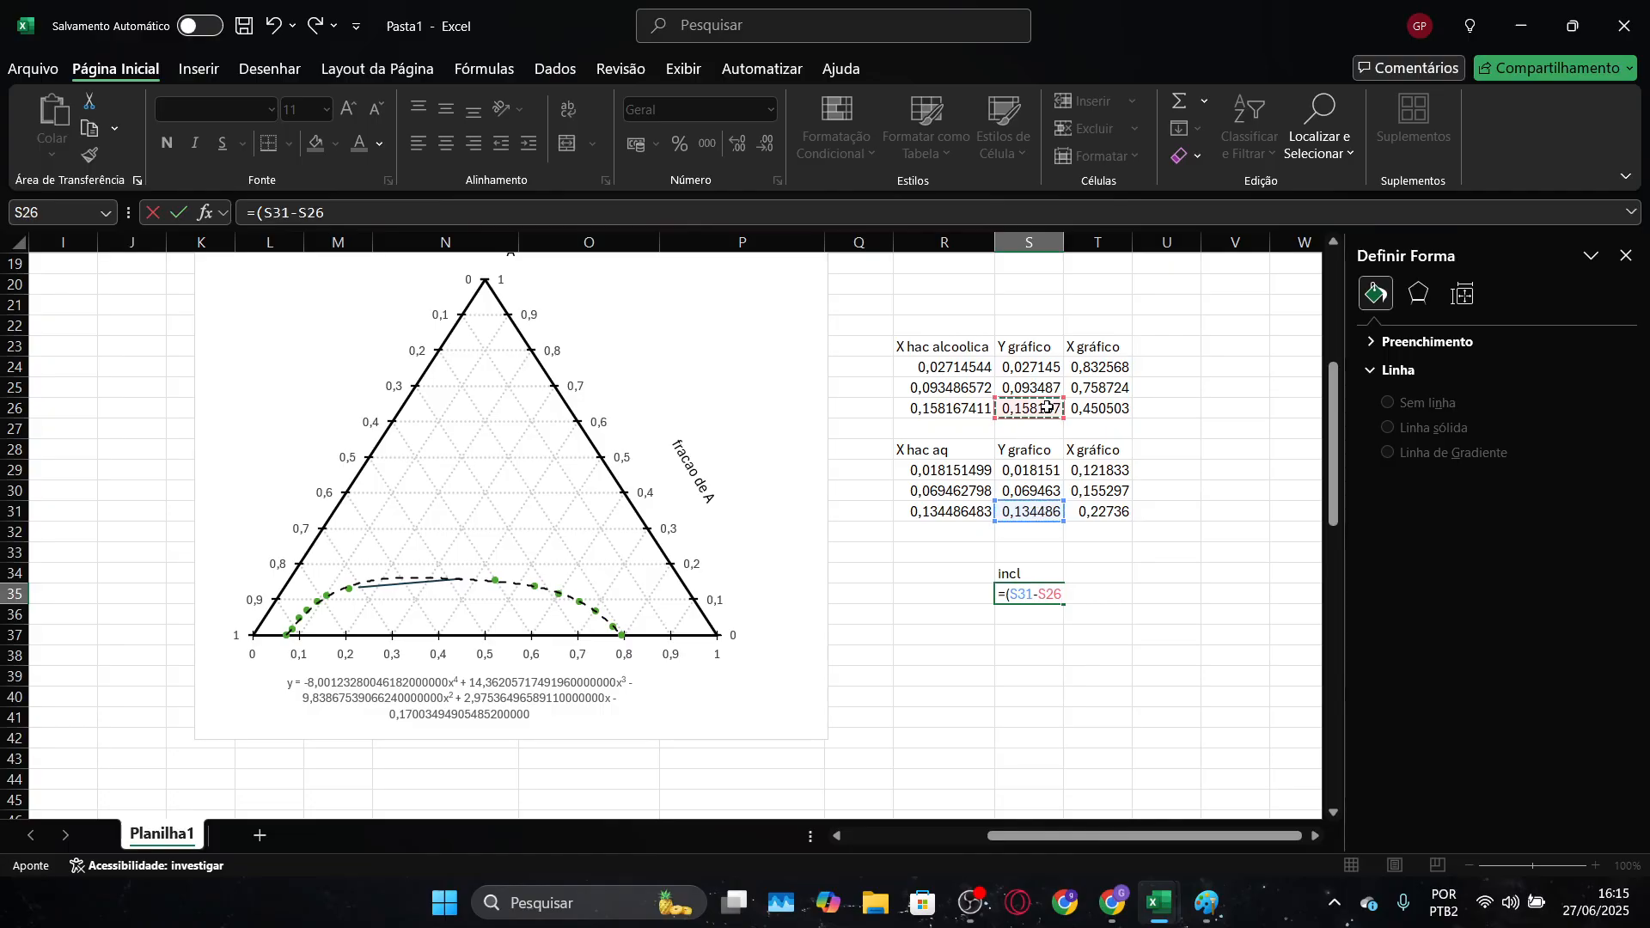
type(")/(")
left_click(1098, 512)
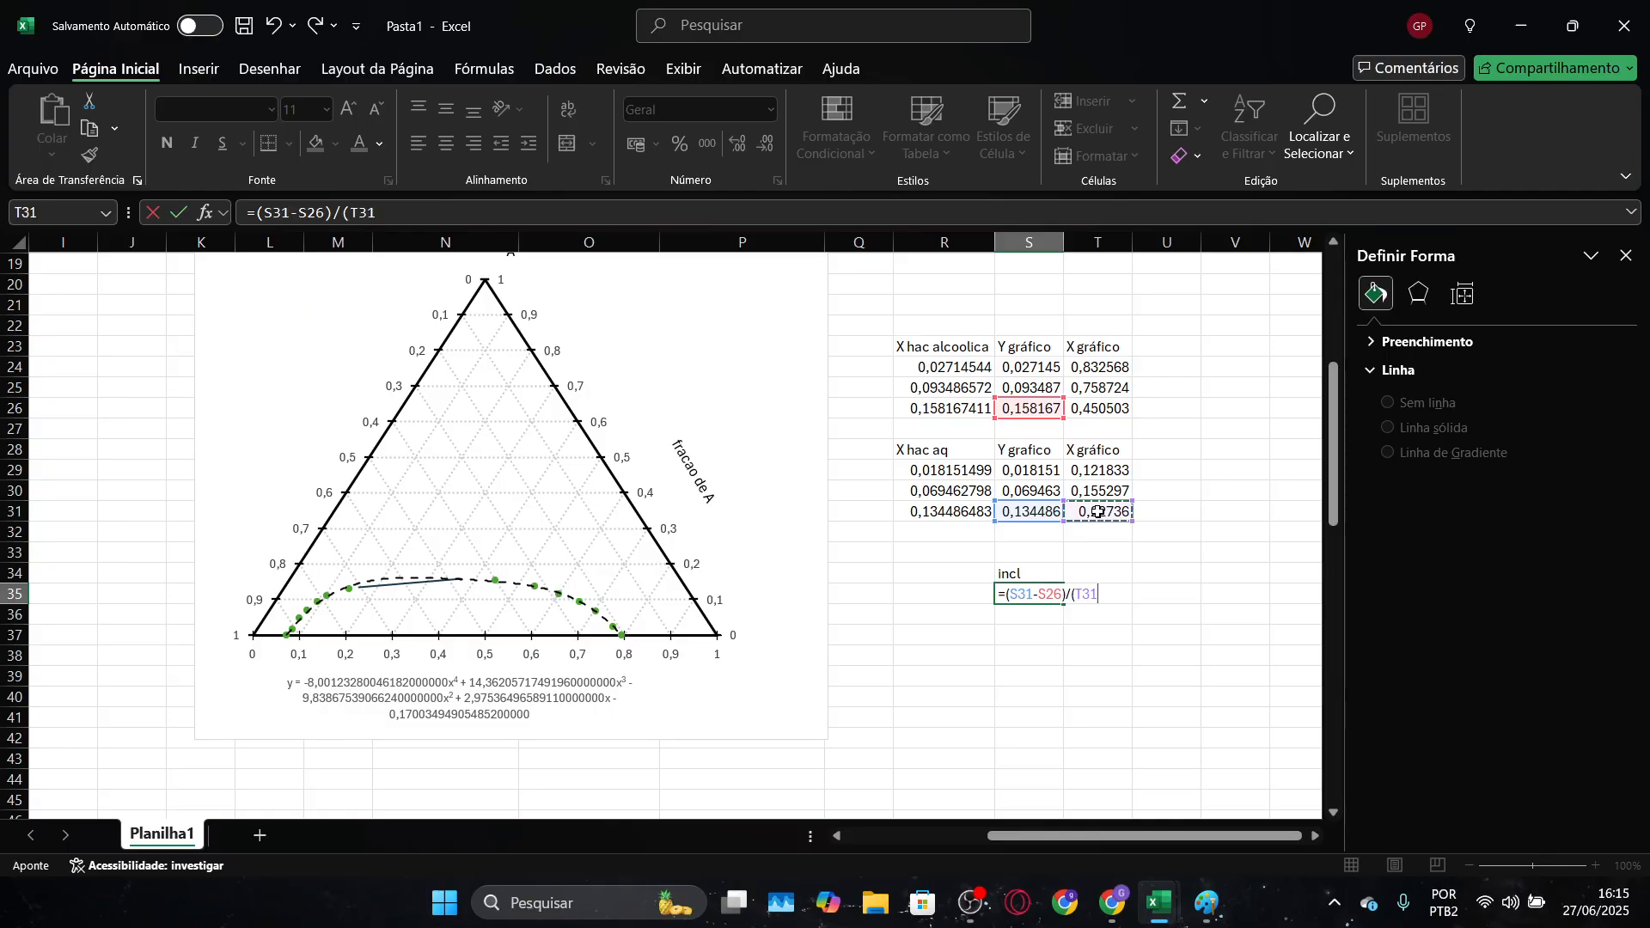
type("-")
left_click(1115, 408)
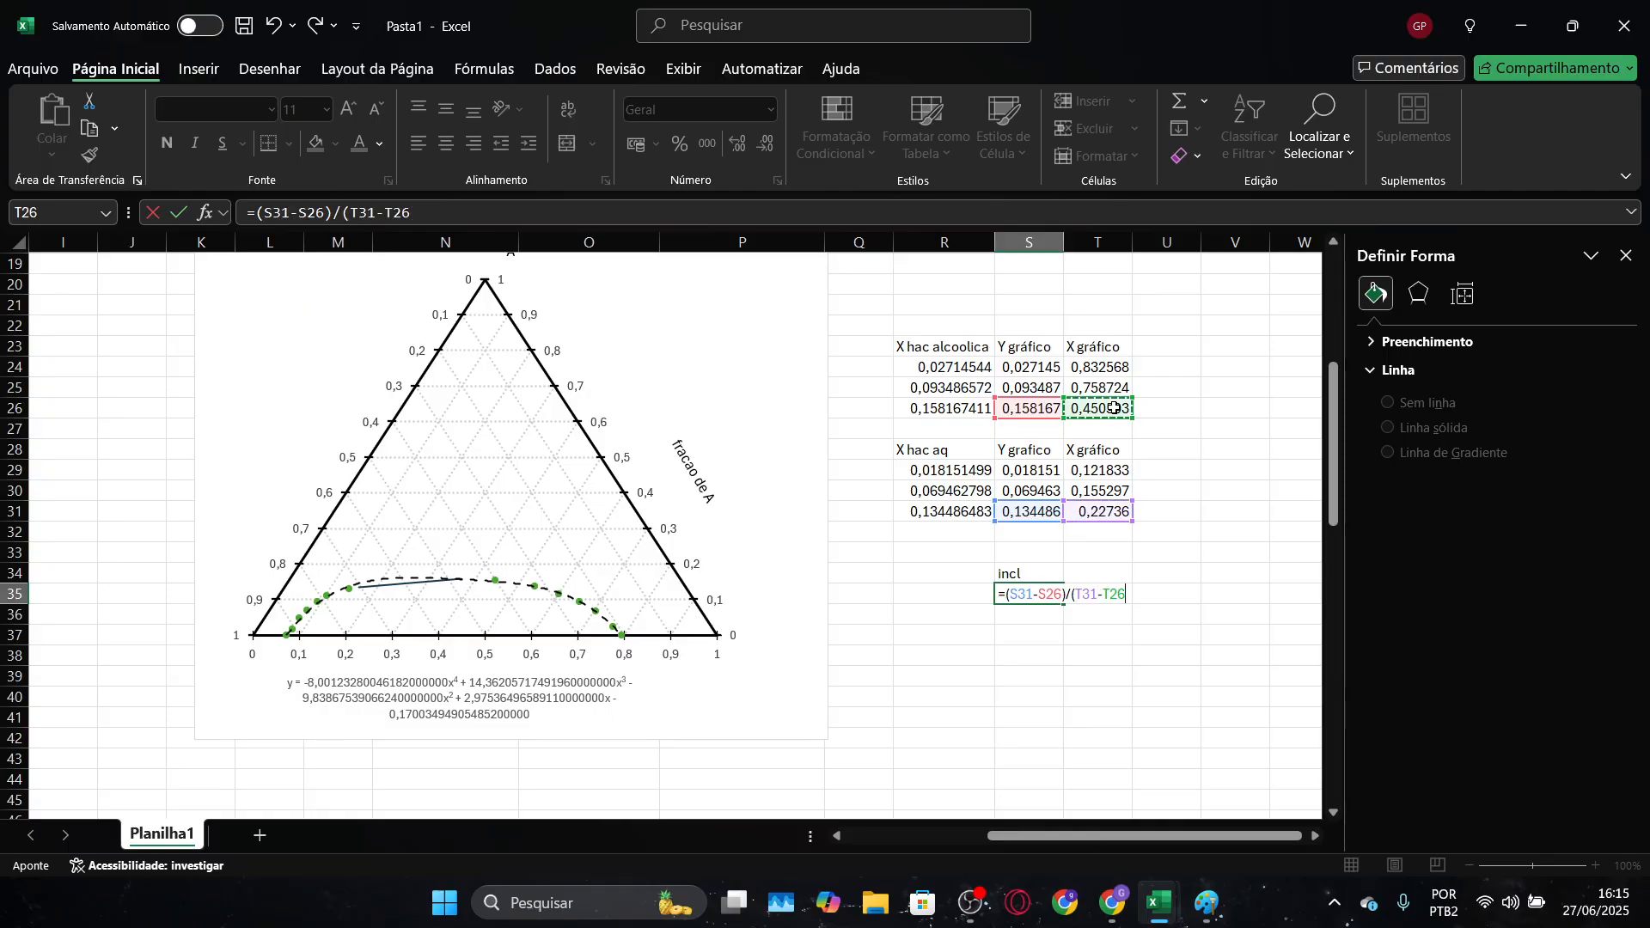
type(")")
key("Return")
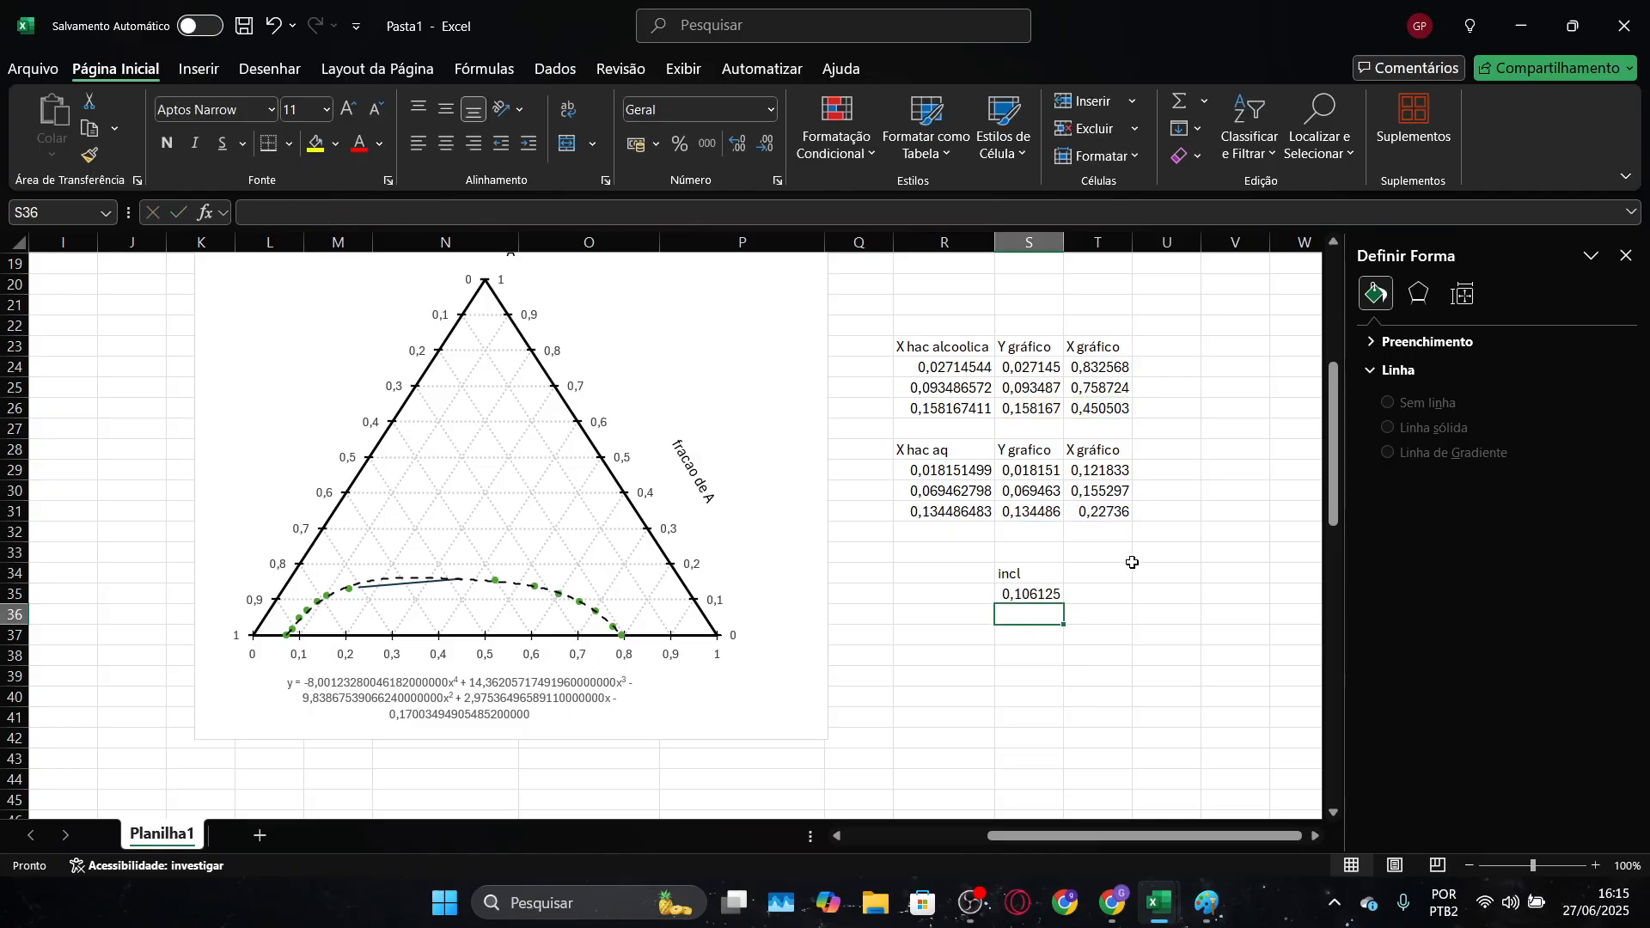
Compare the slope formula in S35 with the last tie line's slope in the Diagrama ternário workbook's critical point table
key("alt+Tab")
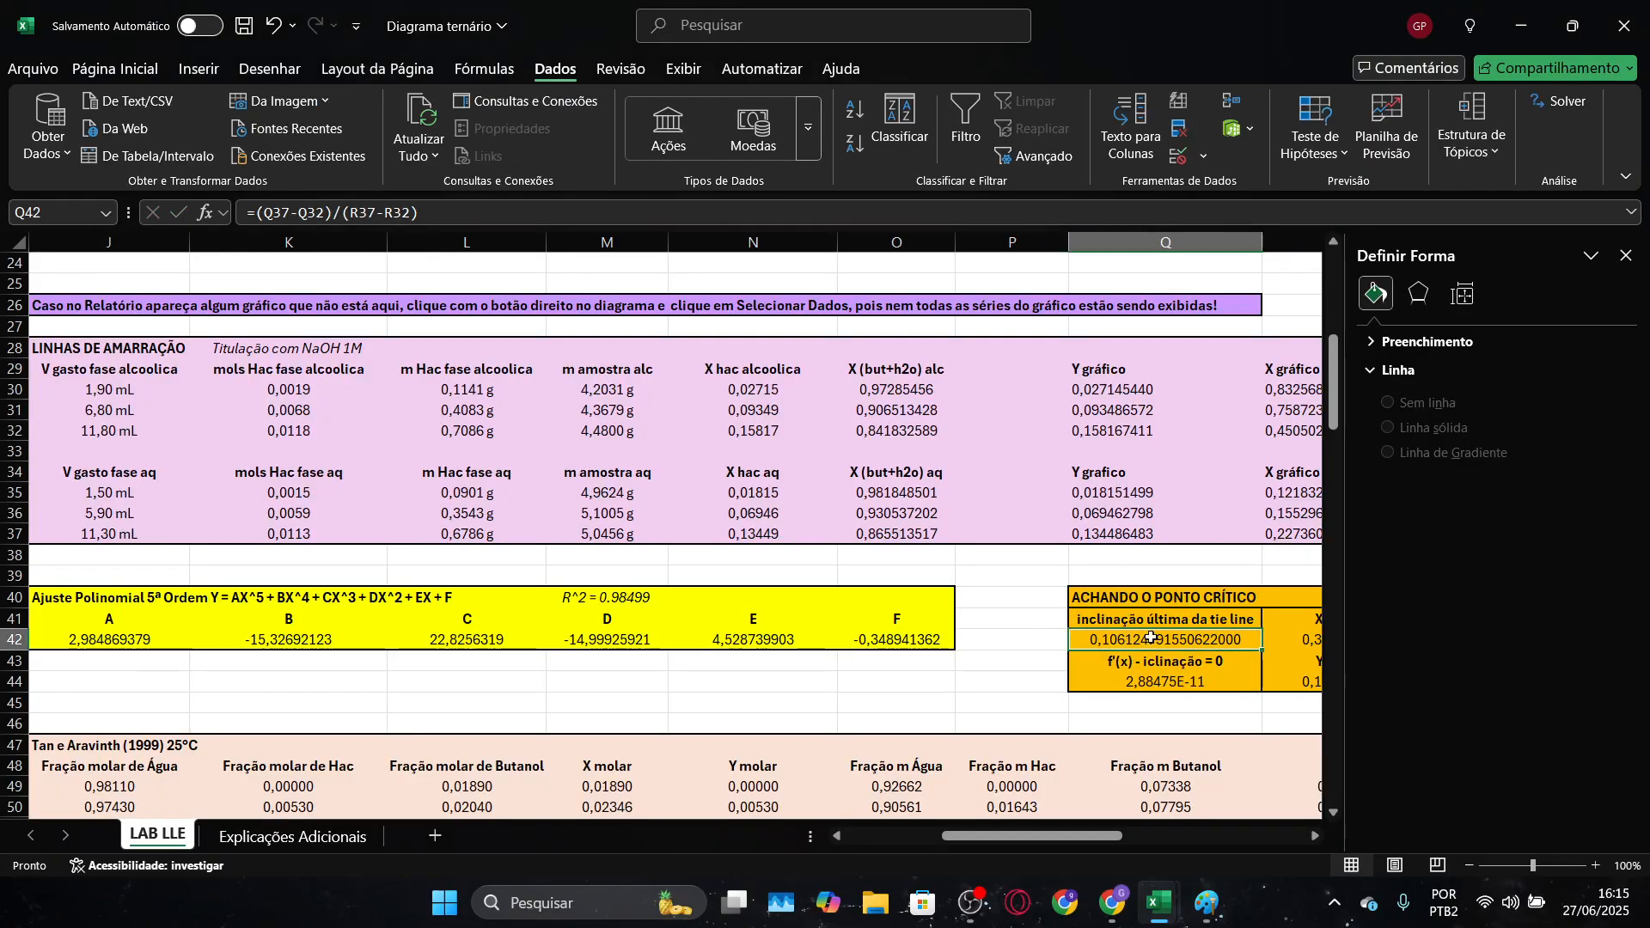
left_click_drag(1053, 837, 1109, 837)
key("alt+Tab")
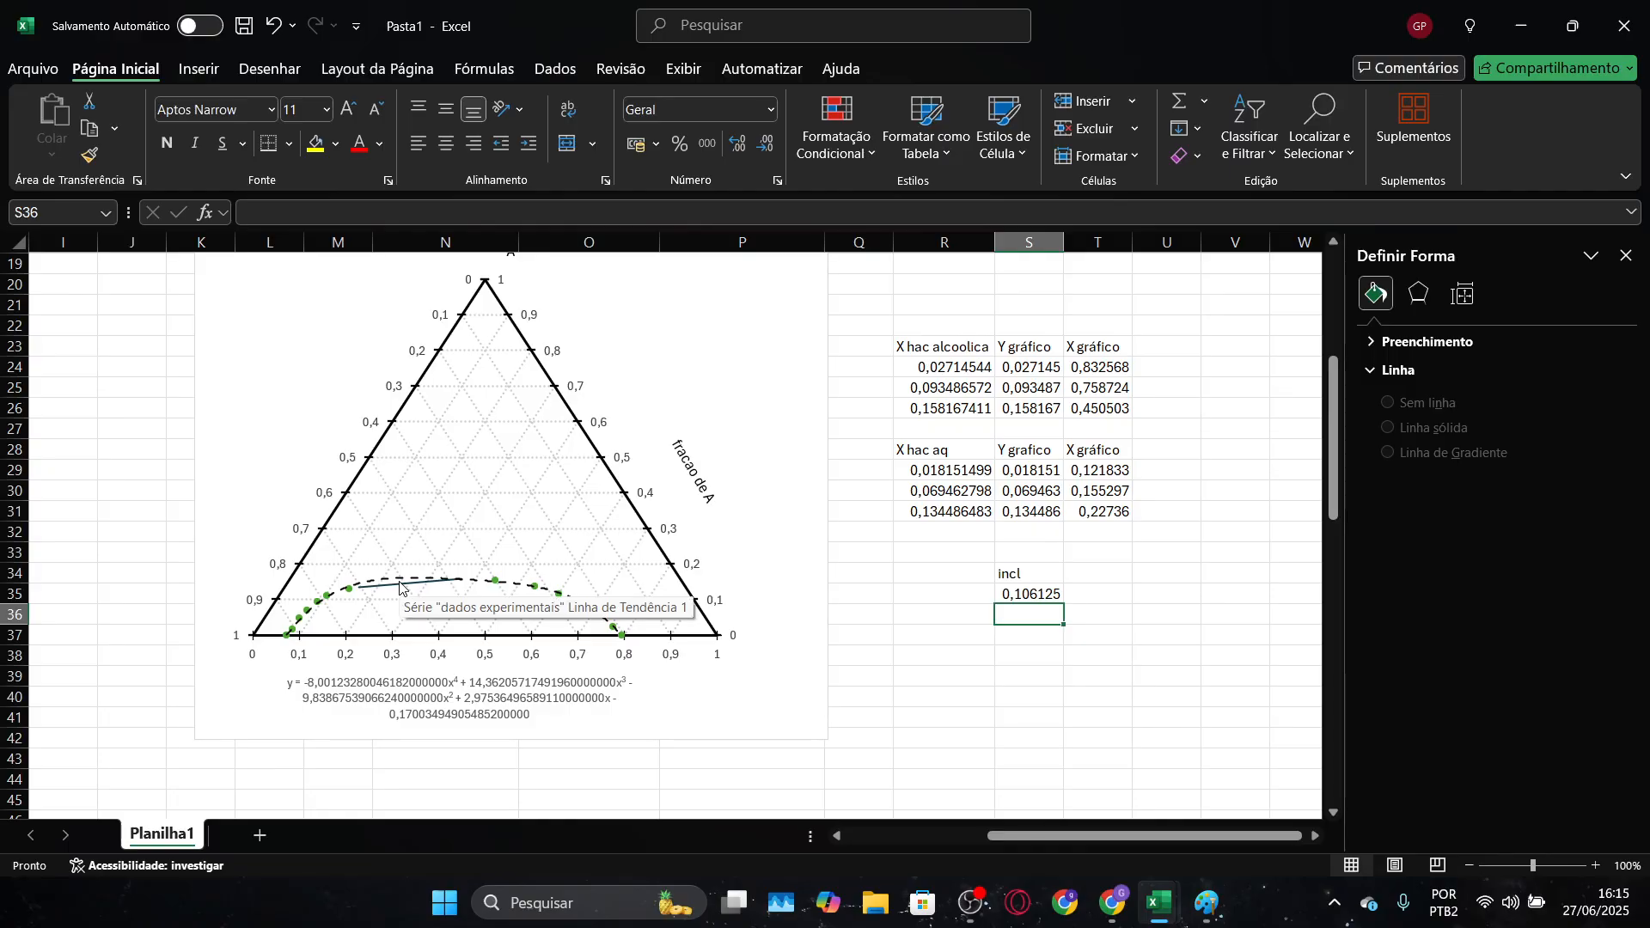
key("alt+Tab")
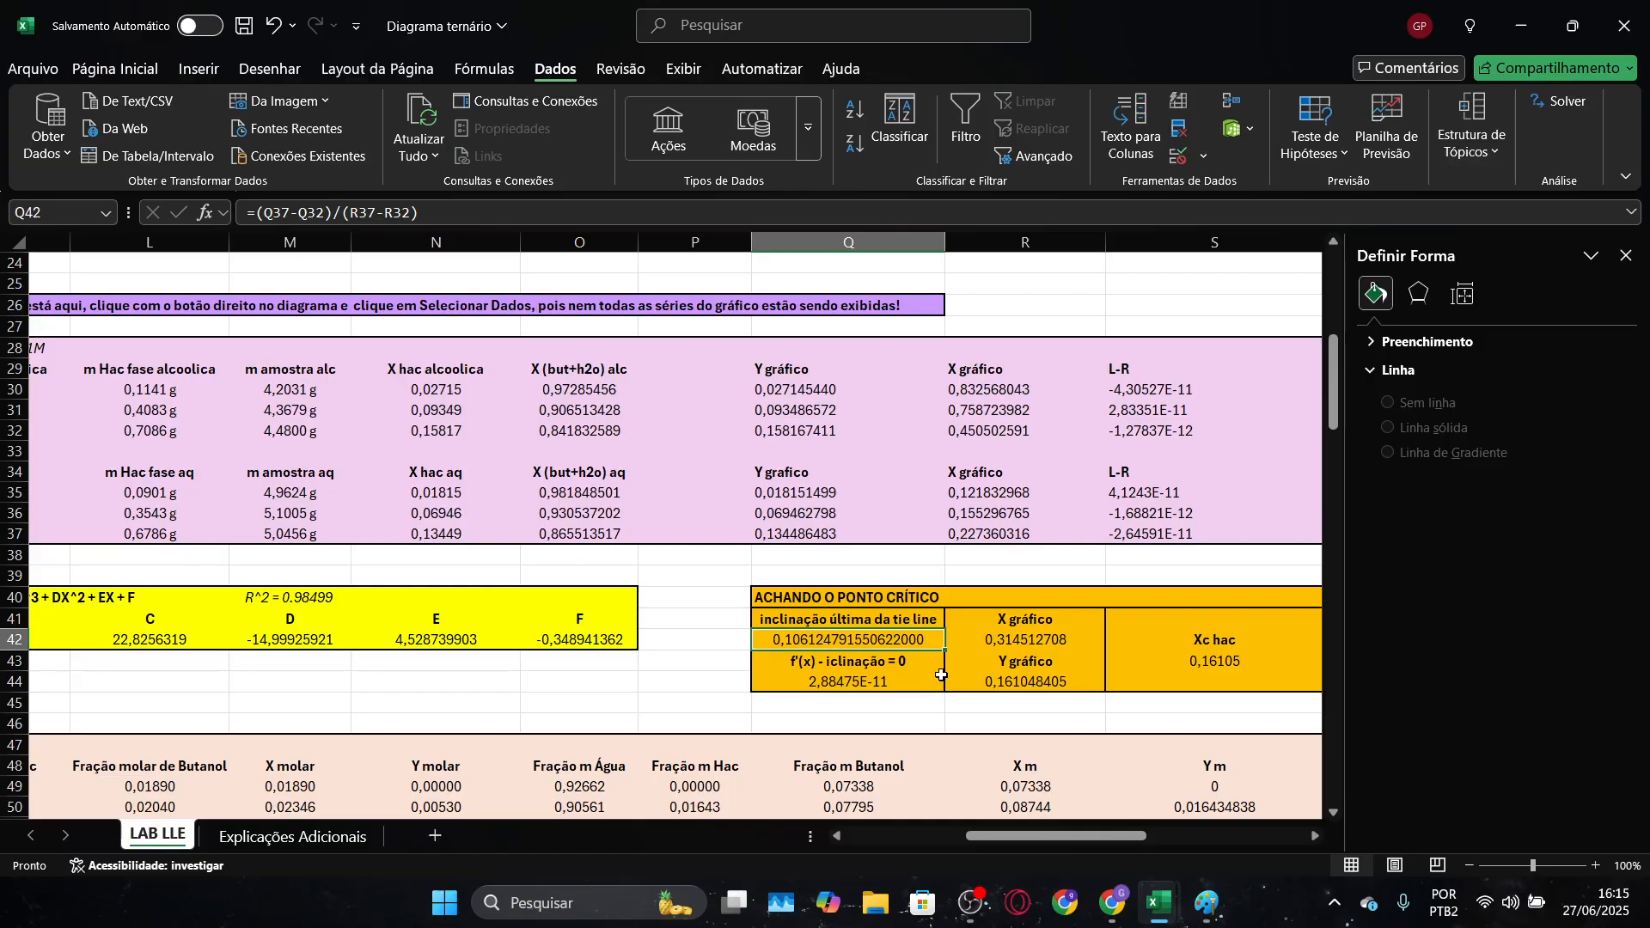
key("alt+Tab")
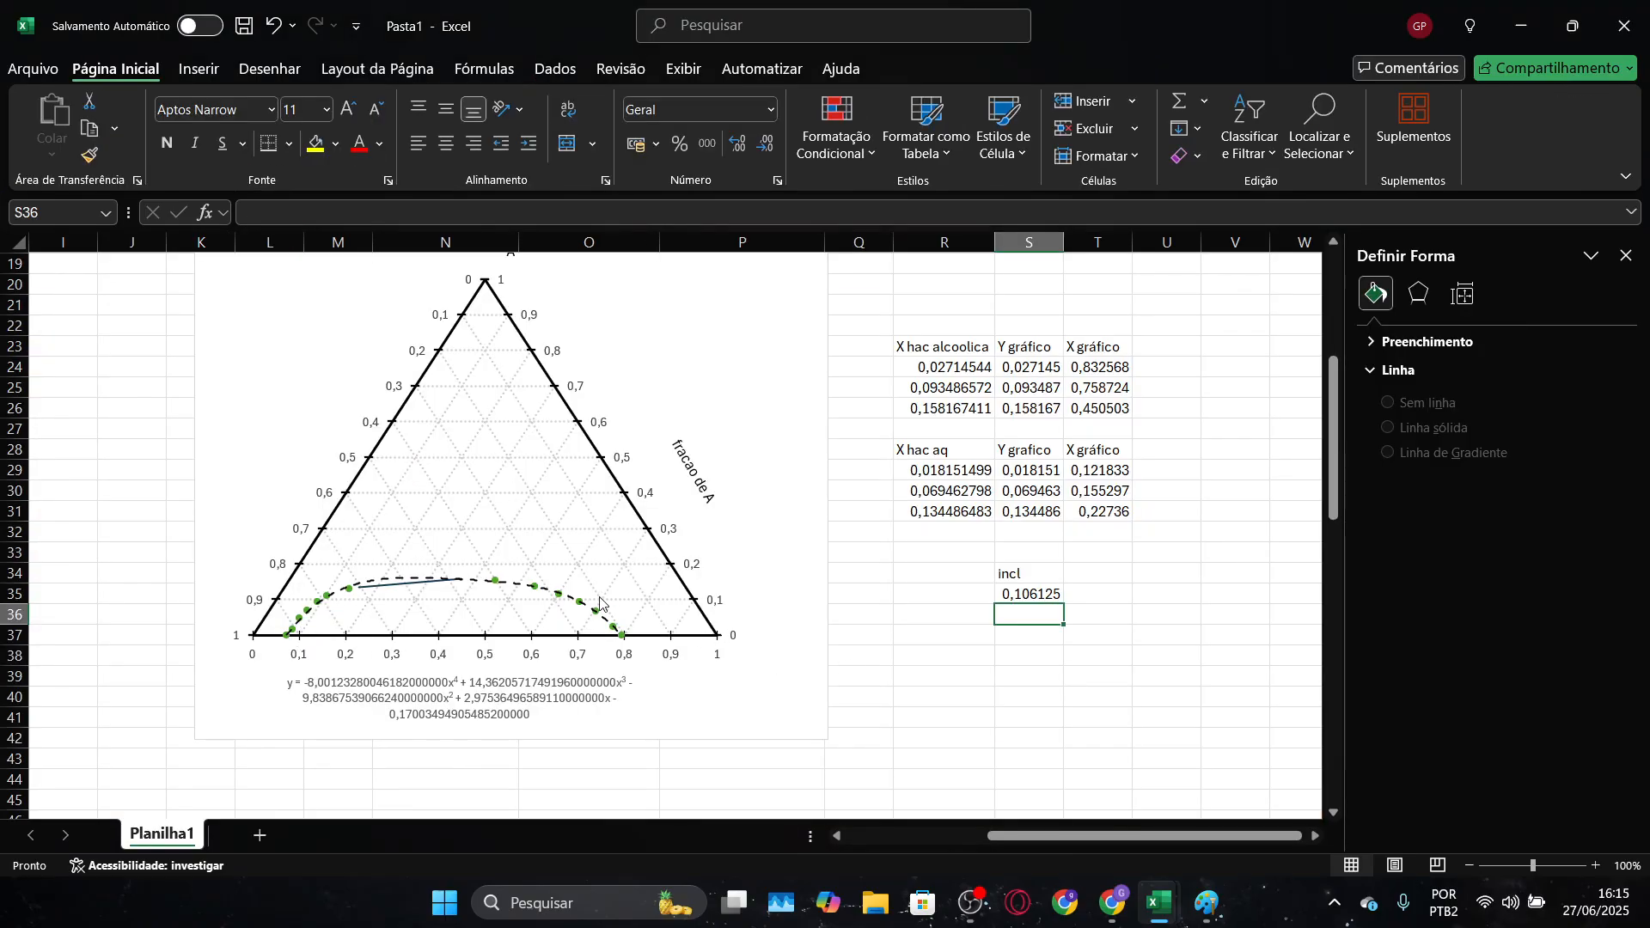
left_click(1036, 599)
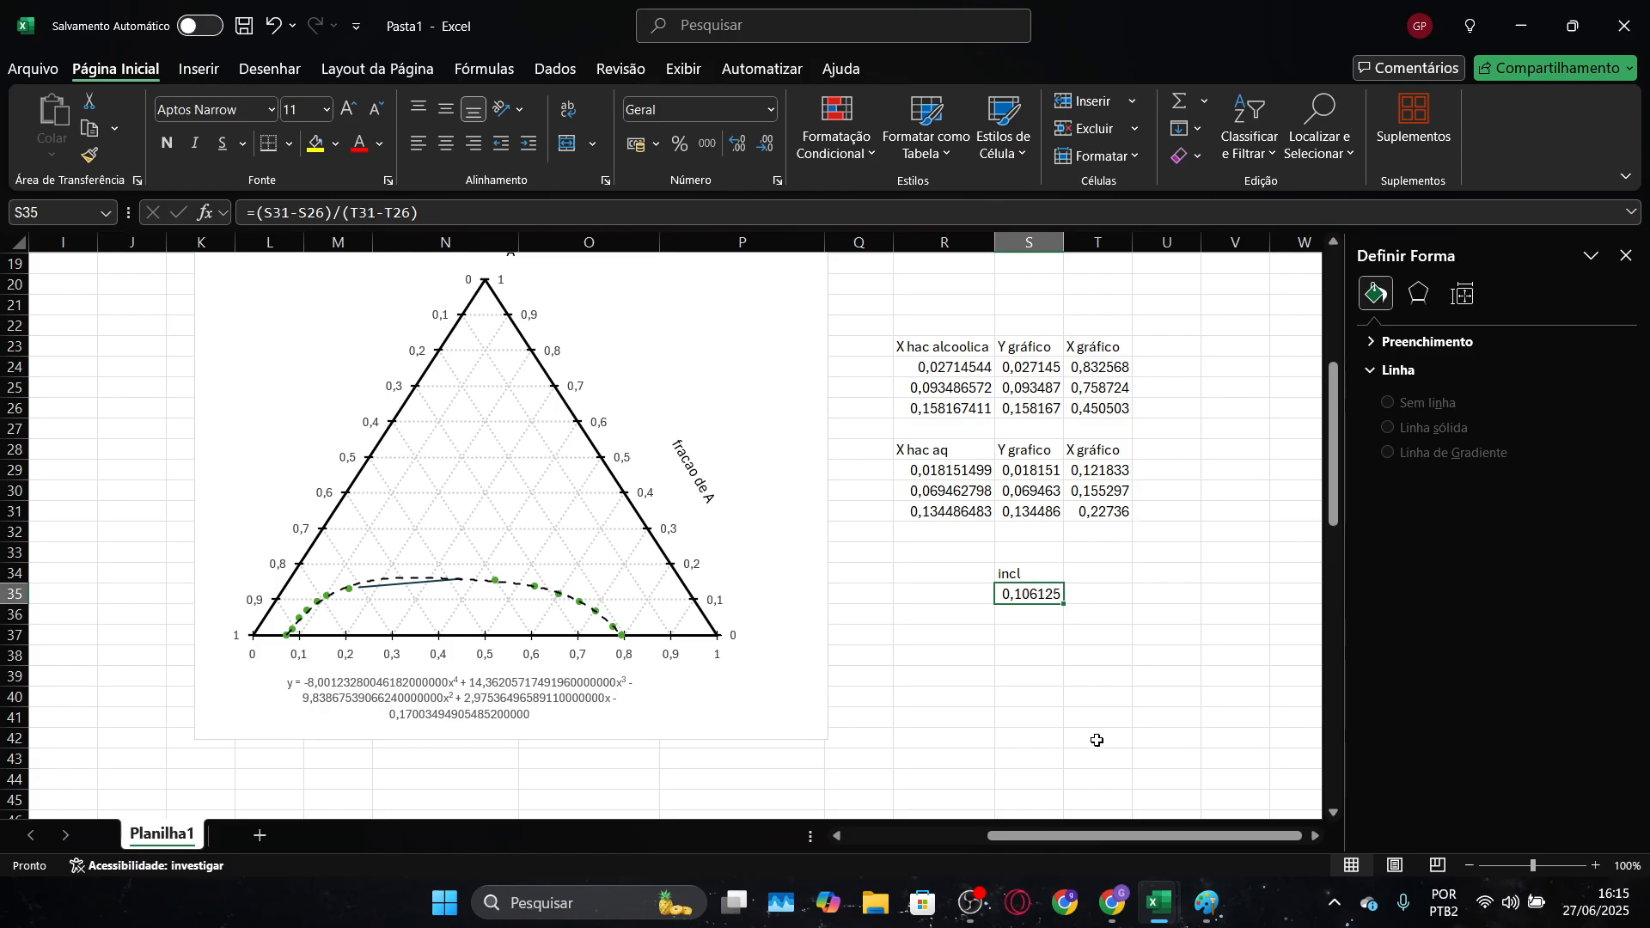
left_click(1008, 612)
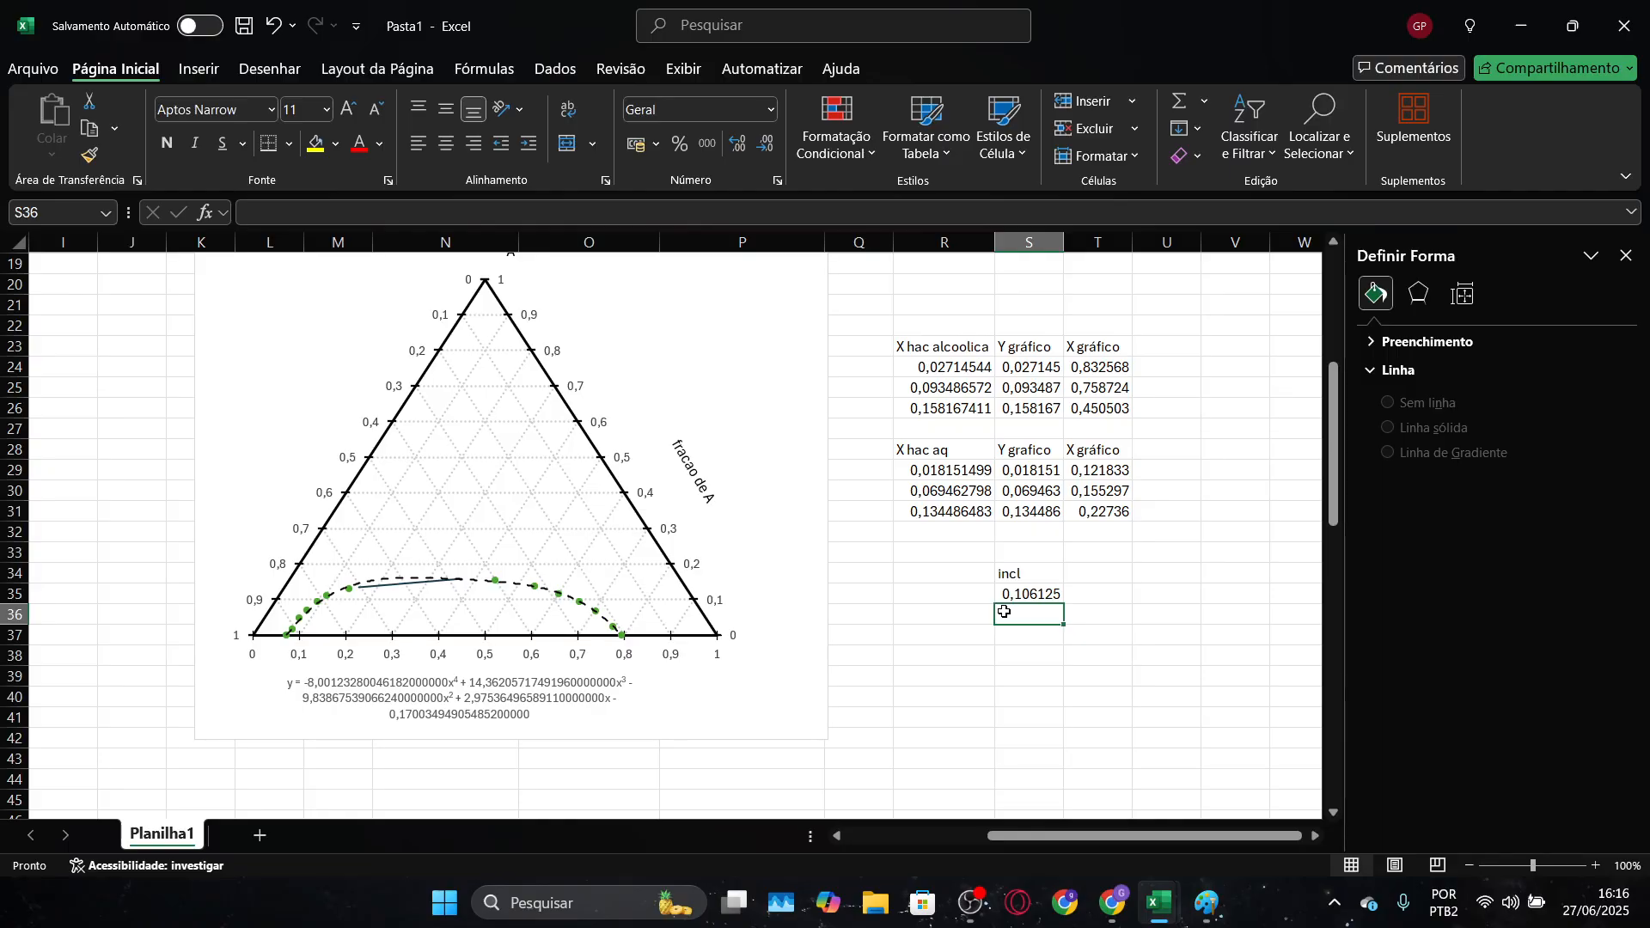
In the Diagrama ternário workbook, examine the derivative-minus-slope formula in Q44 and the polynomial Y gráfico formula in R44
key("alt+Tab")
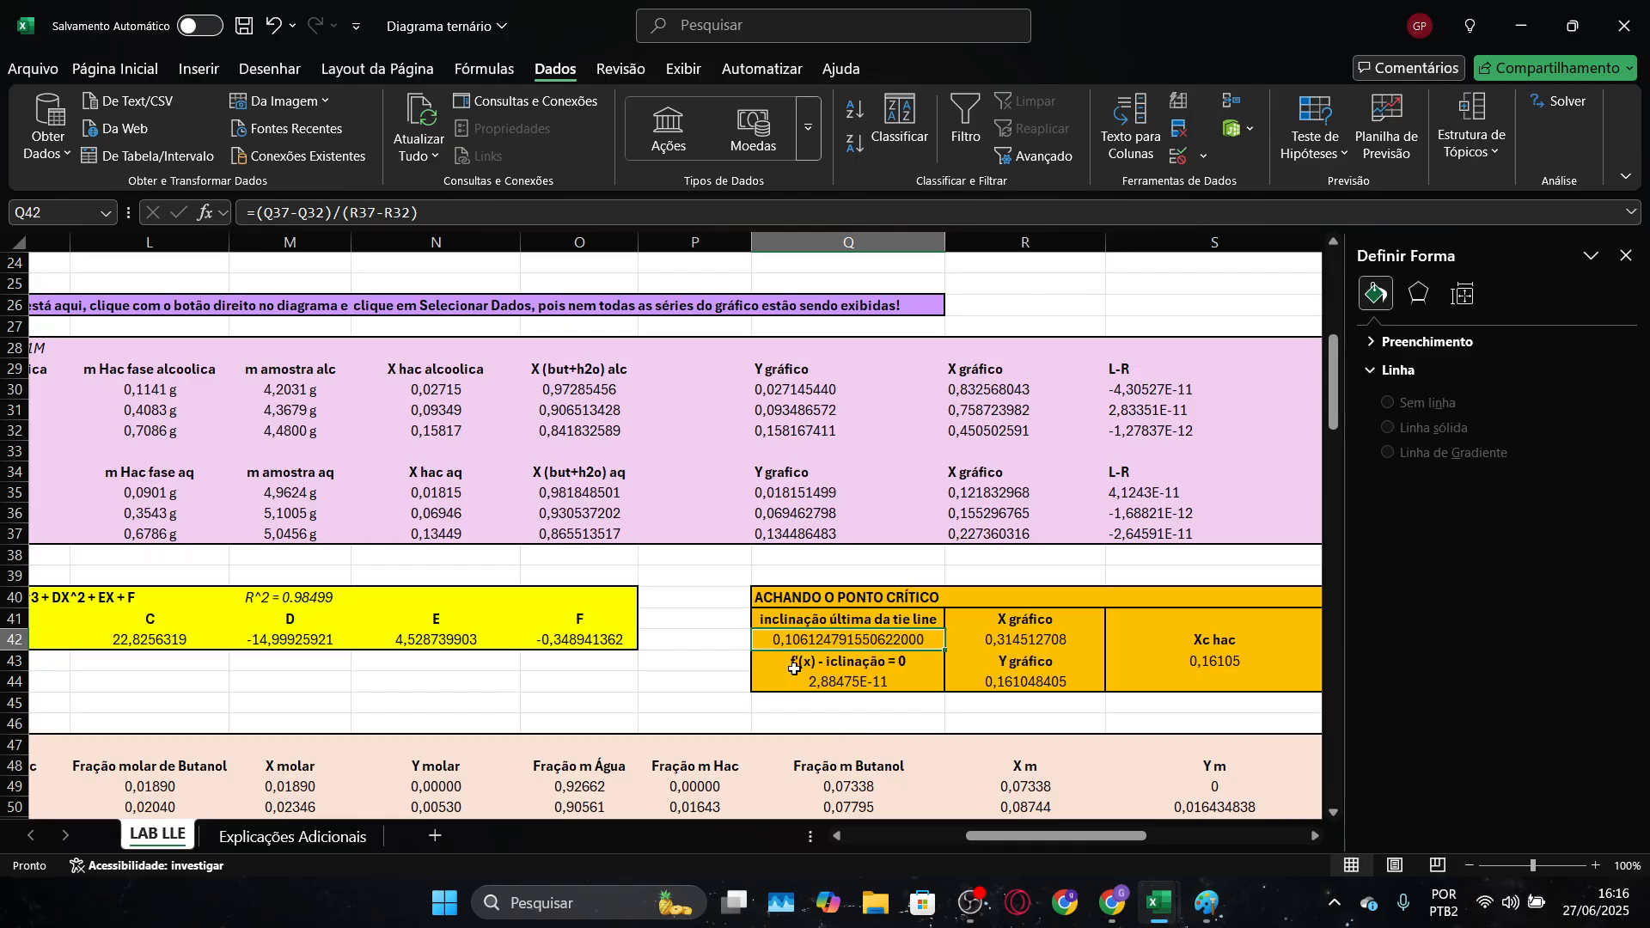
left_click(790, 657)
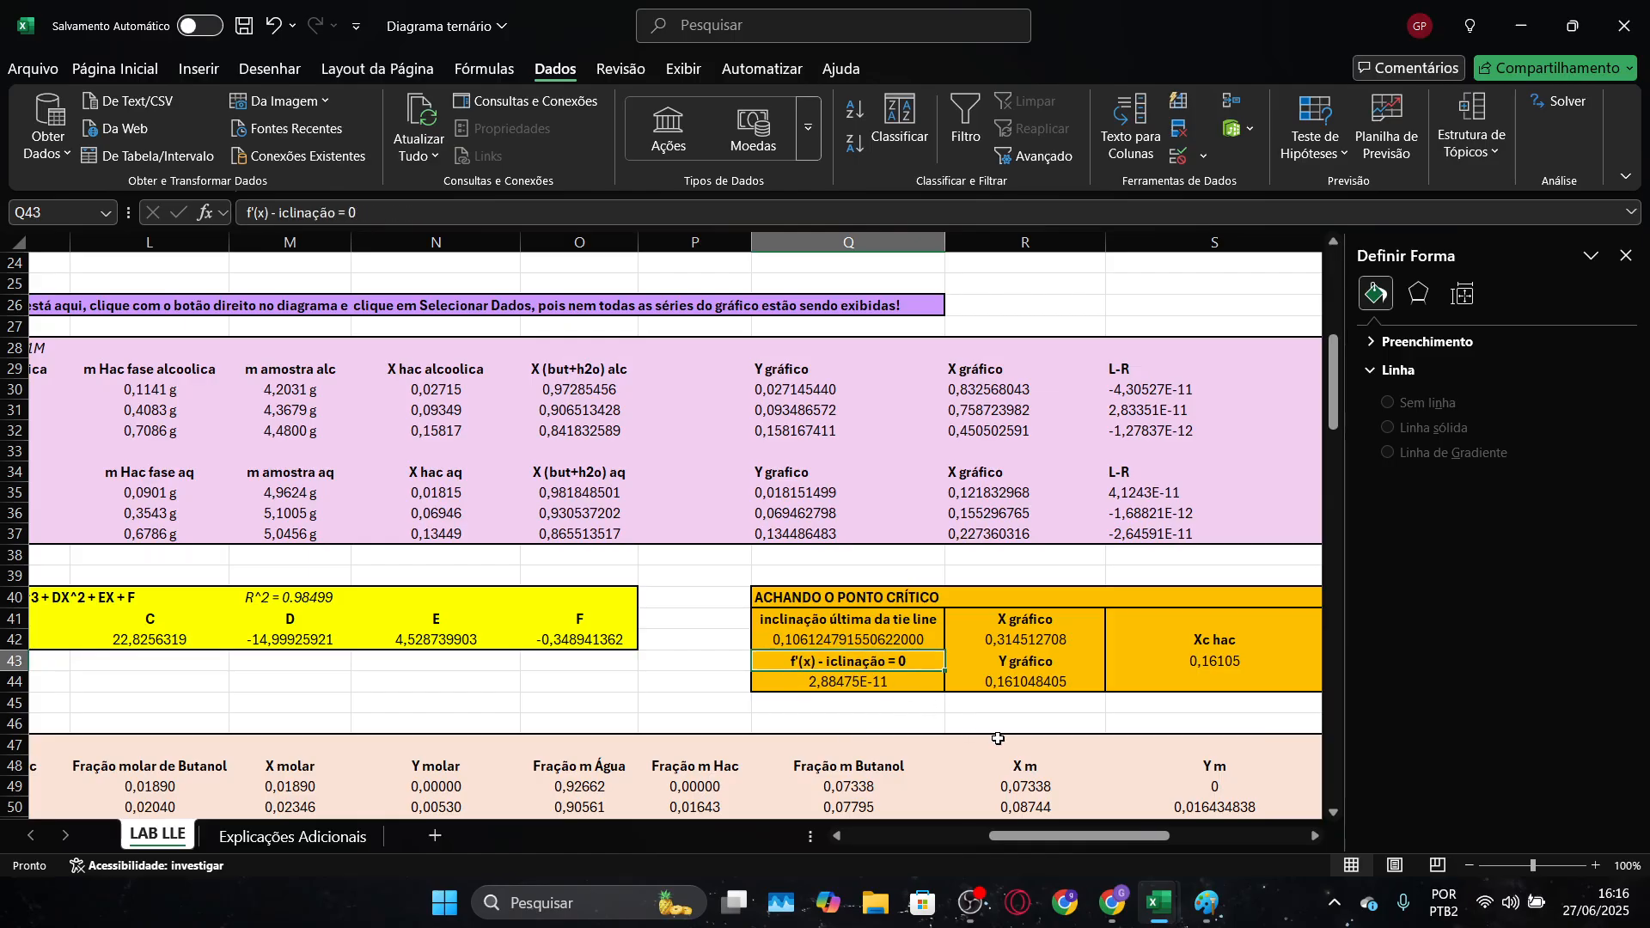
left_click_drag(1055, 843, 1084, 842)
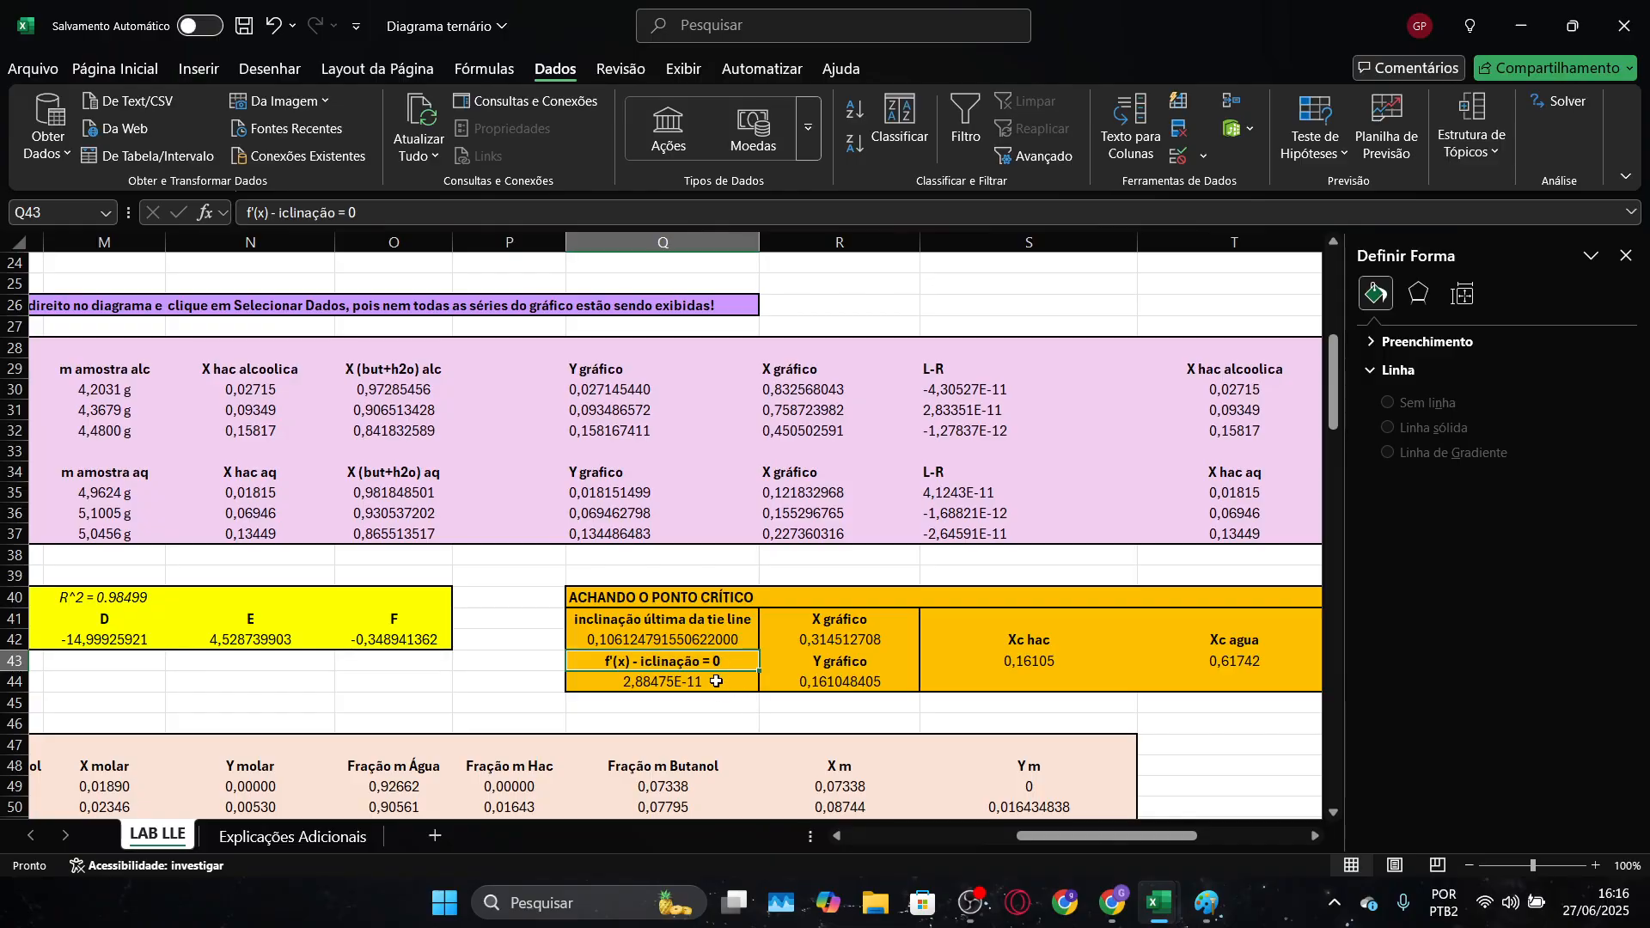
double_click(686, 687)
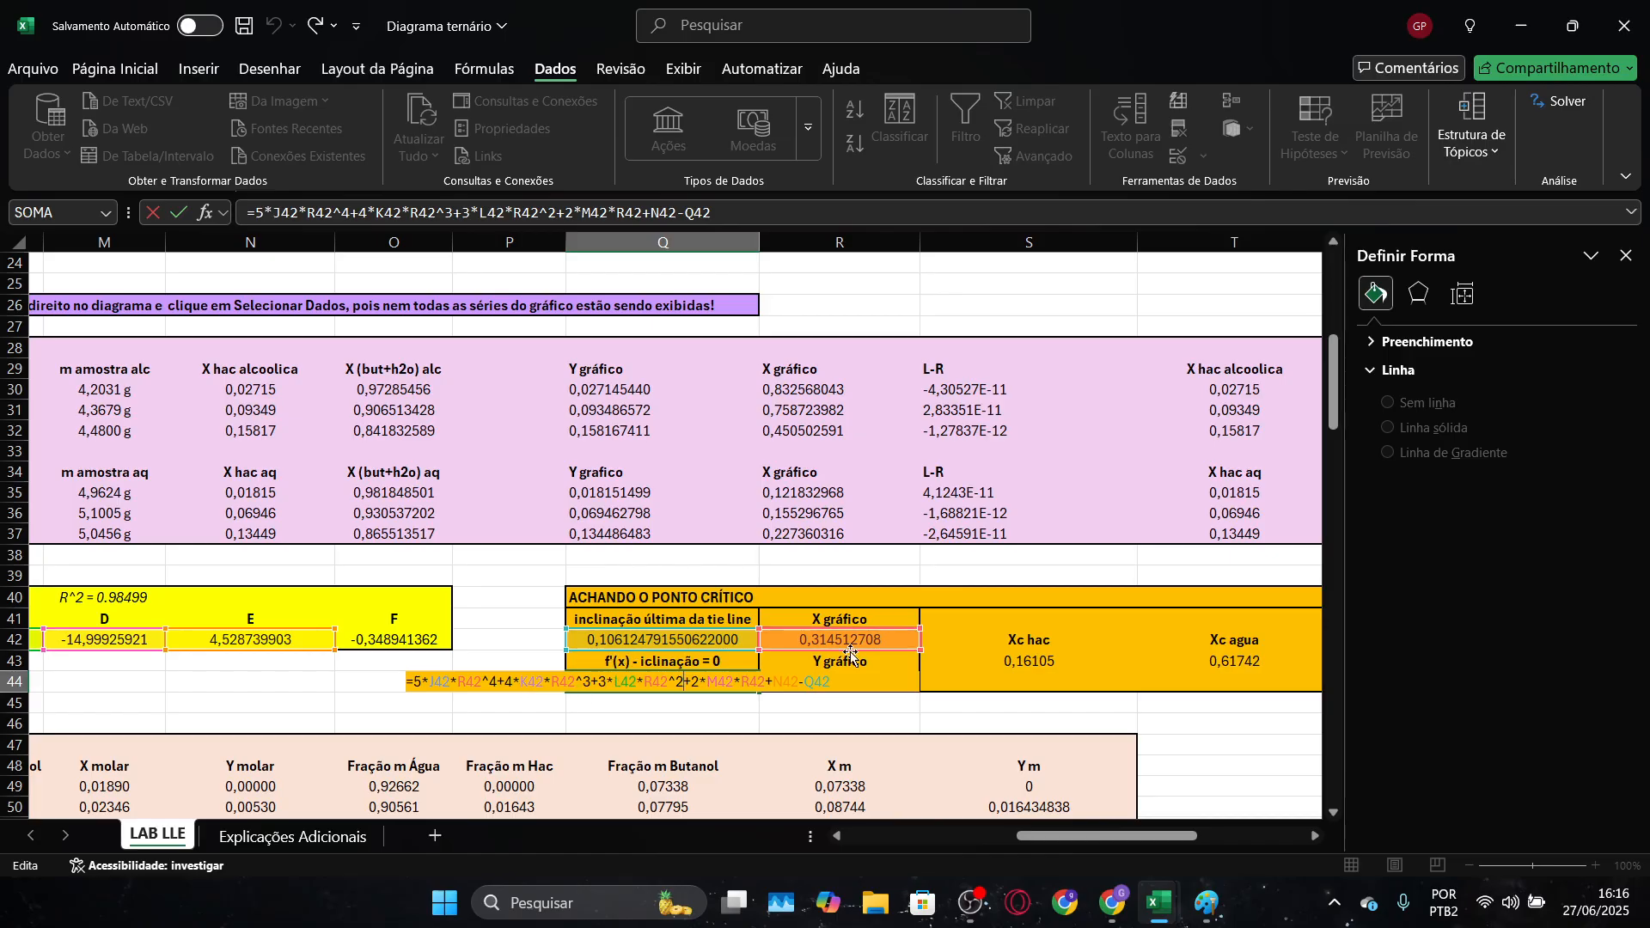
key("ctrl+Return")
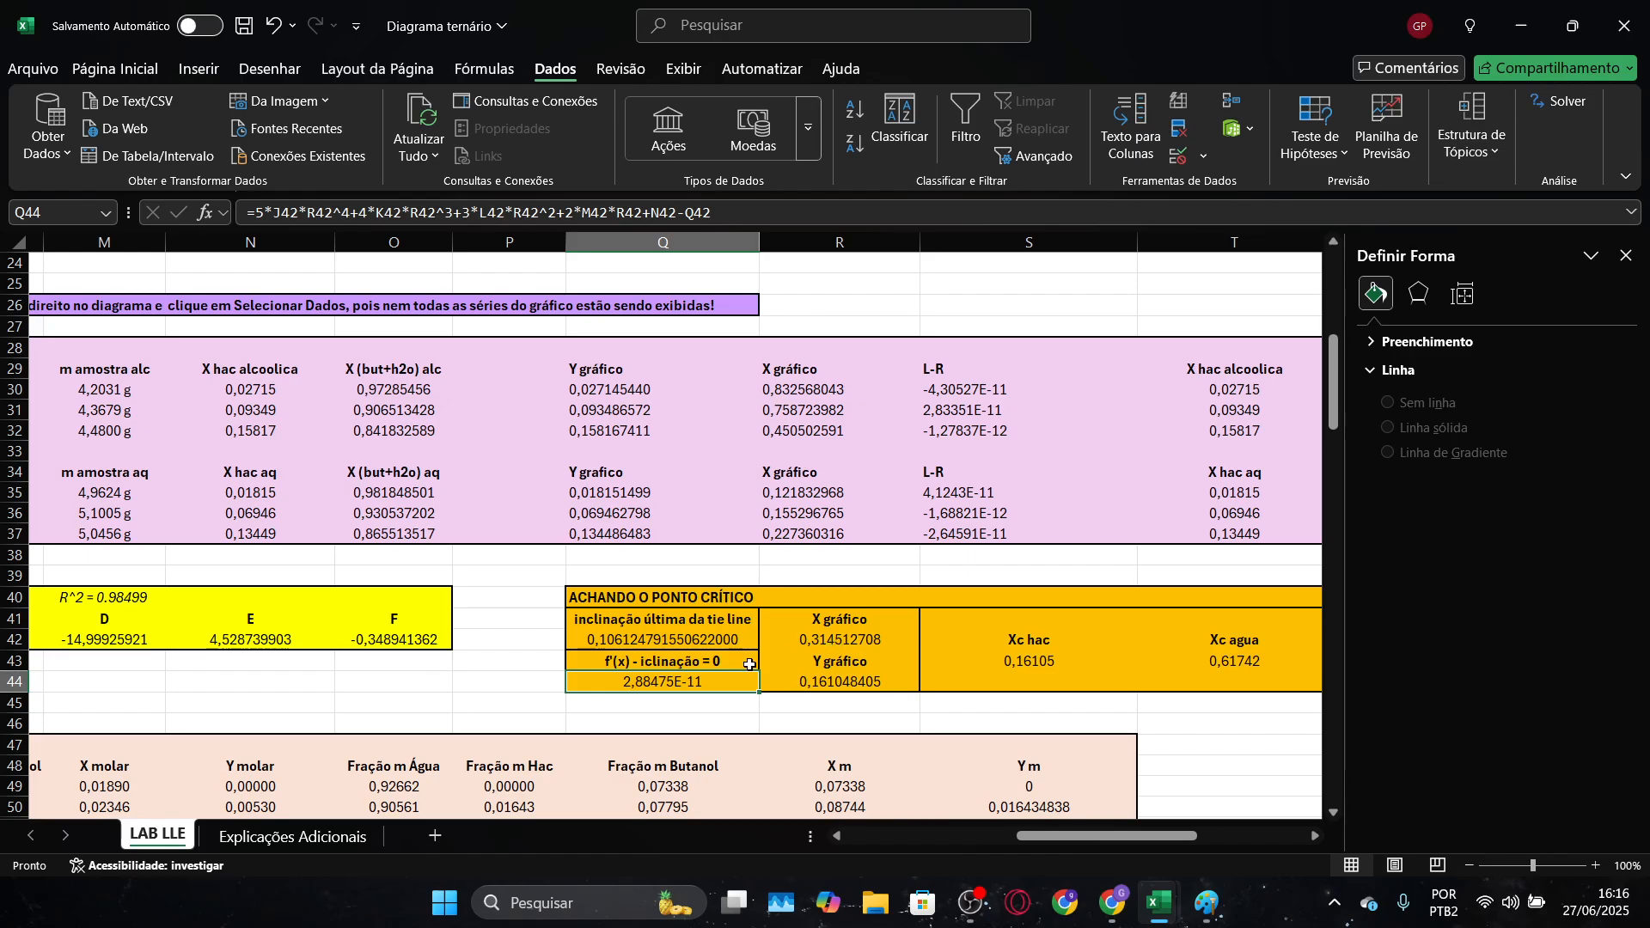
left_click(826, 680)
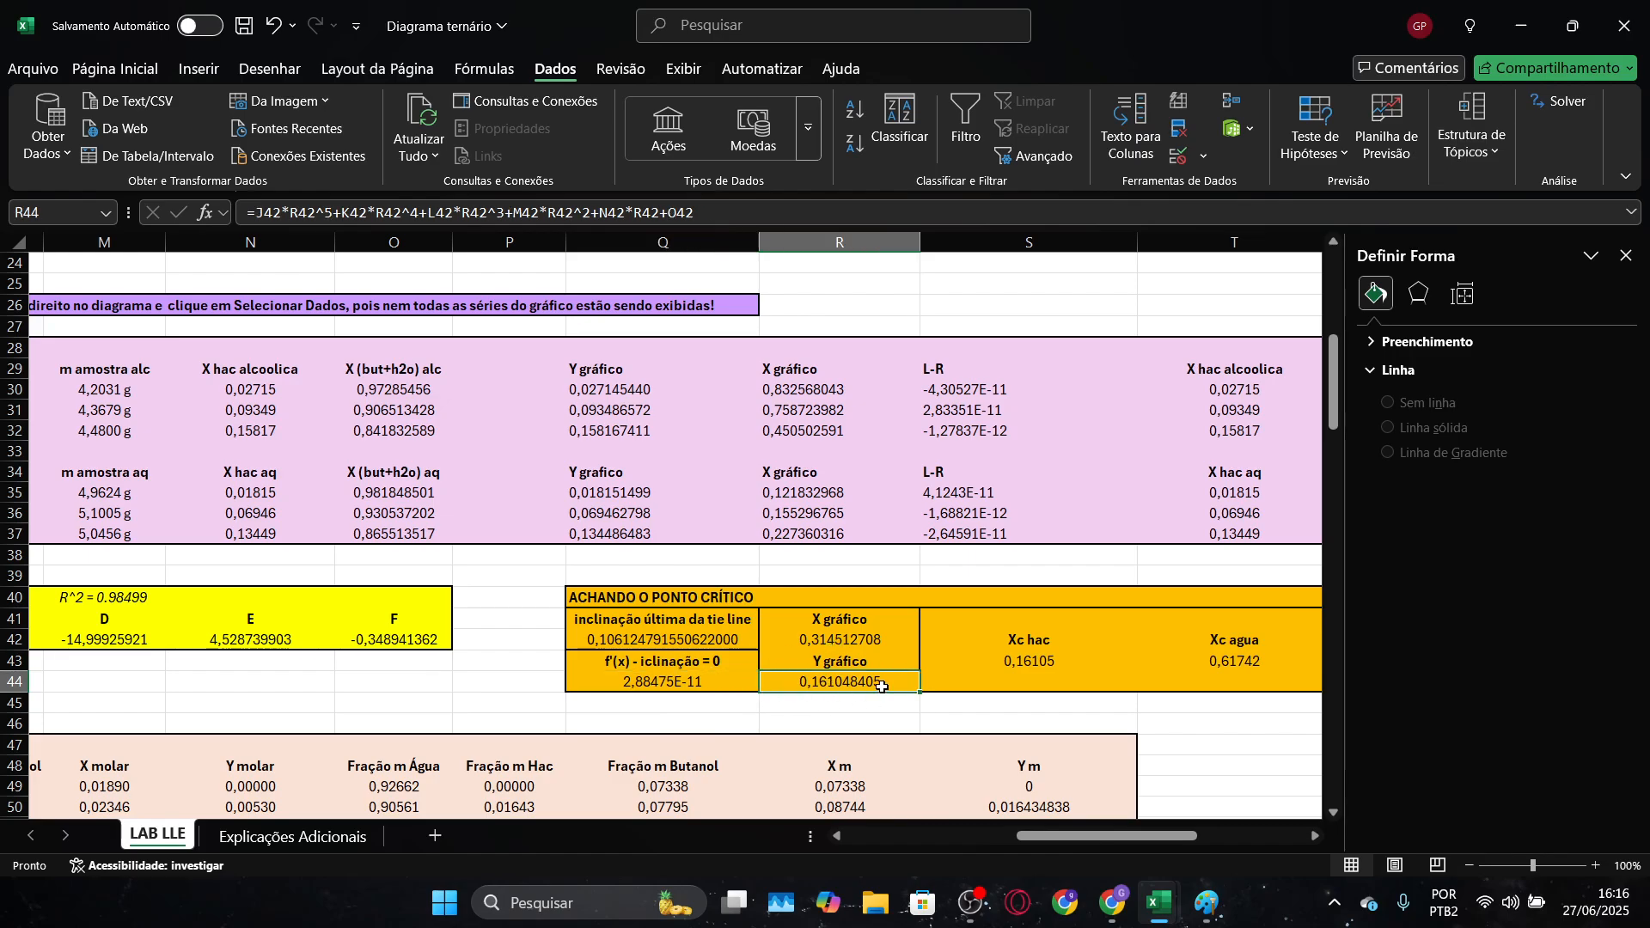
key("alt+Tab")
key("alt+Tab")
left_click(840, 636)
scroll(1186, 839, "right", 3)
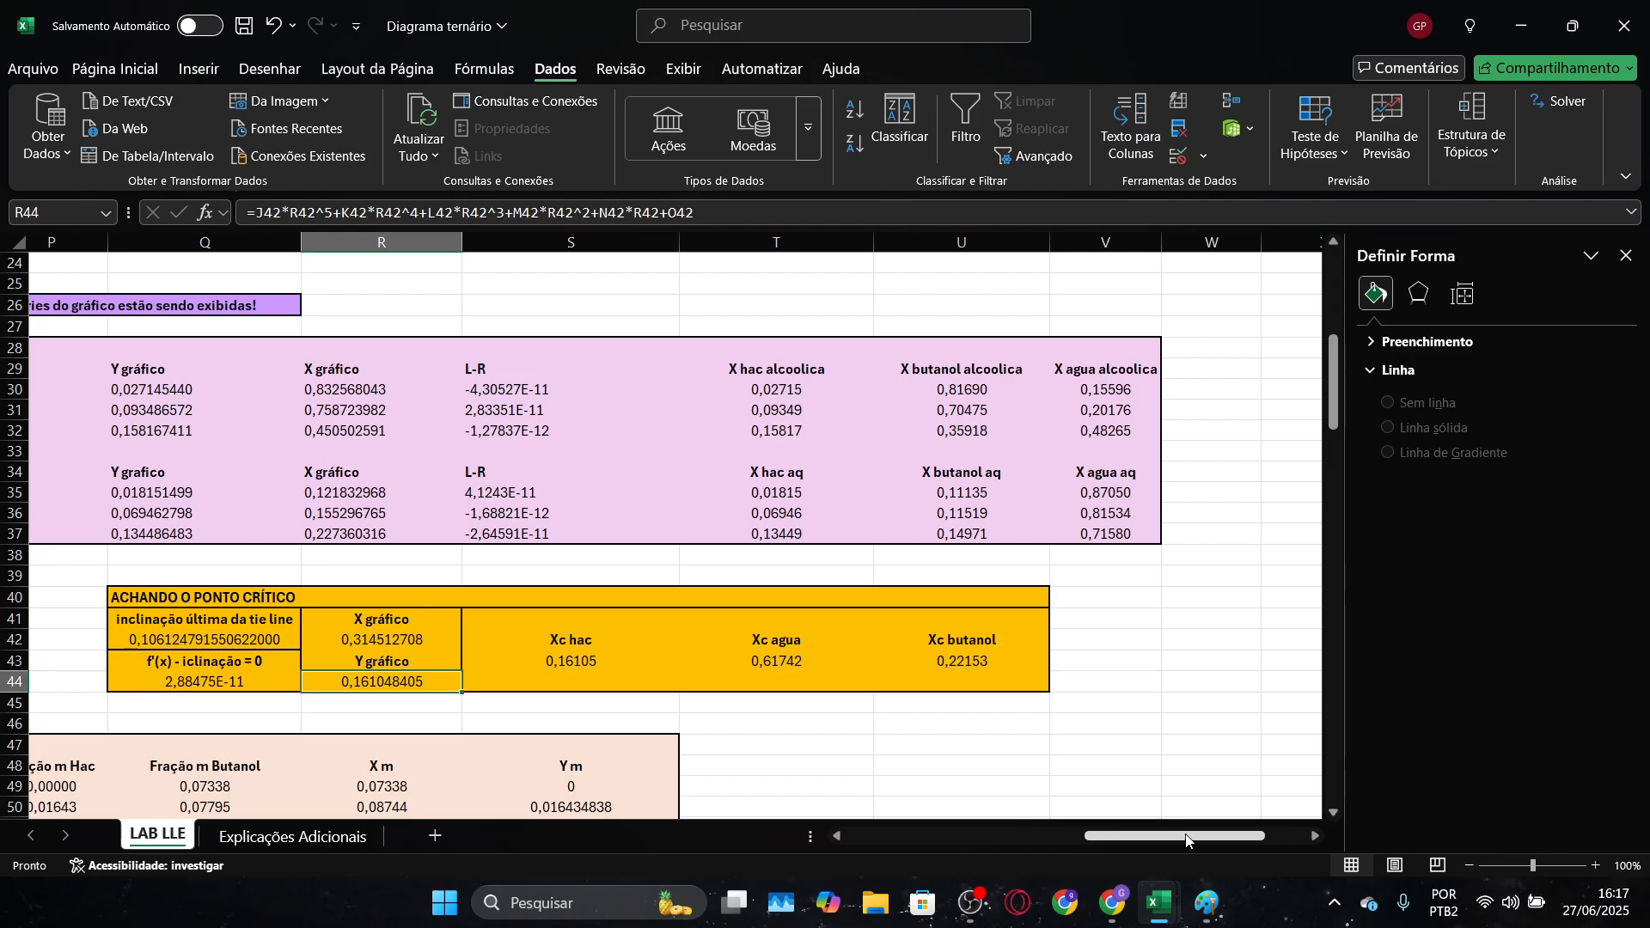
Switch to the Paint sketch and review the relations X = but + Hac/2 and y = Hac
key("alt+Tab")
key("alt+Tab")
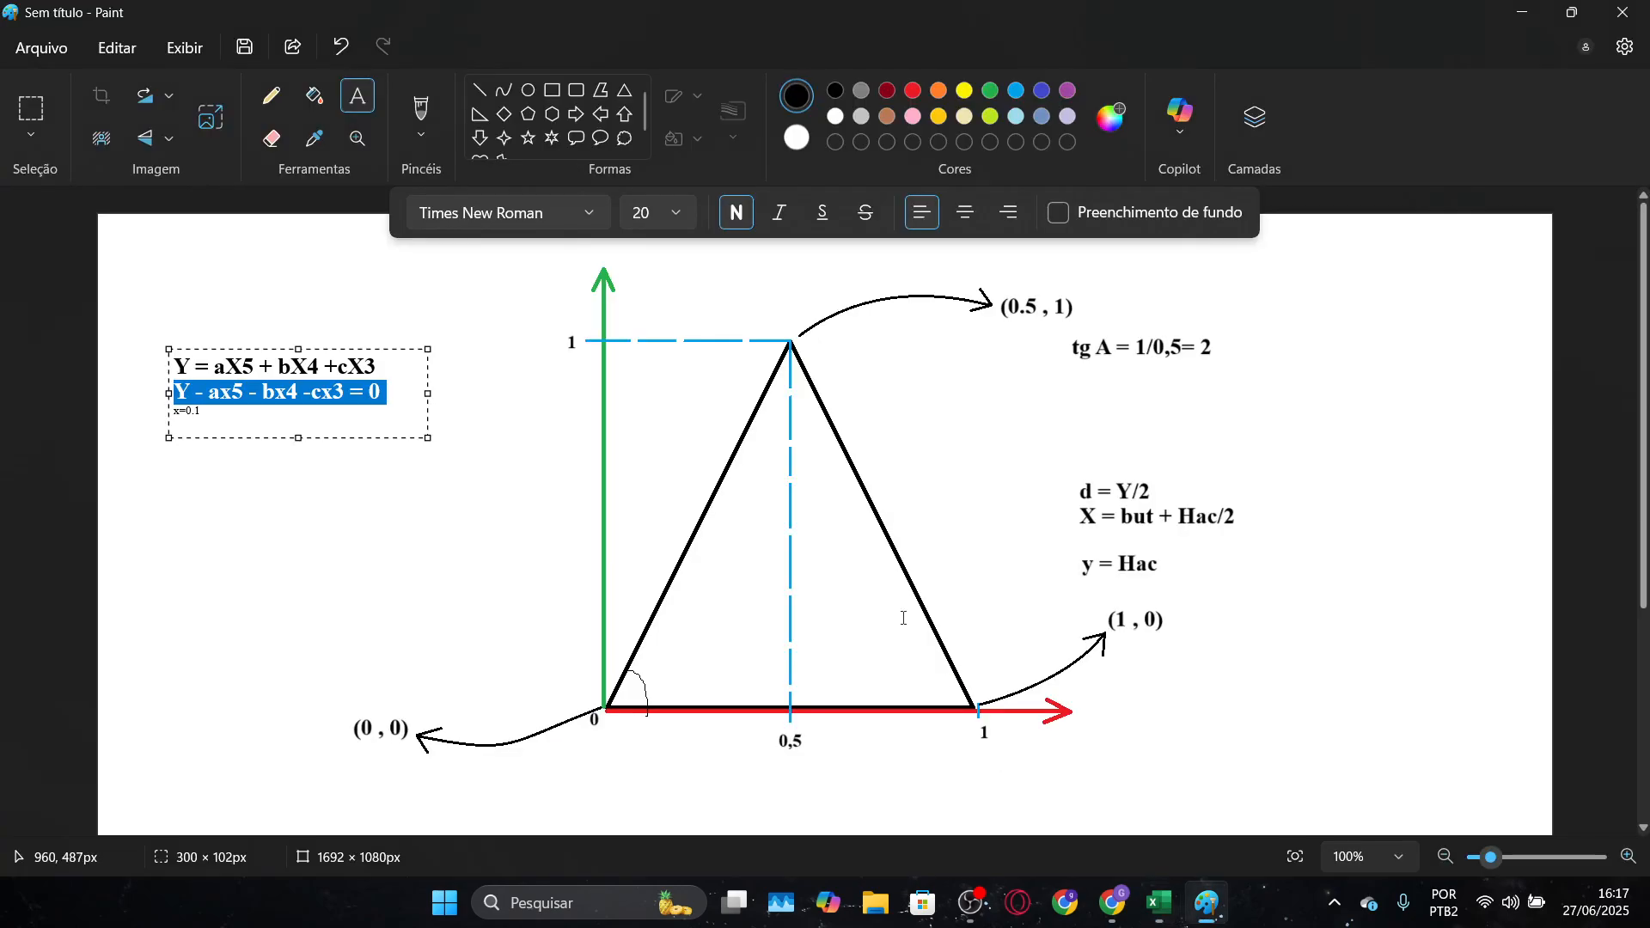
left_click(1199, 571)
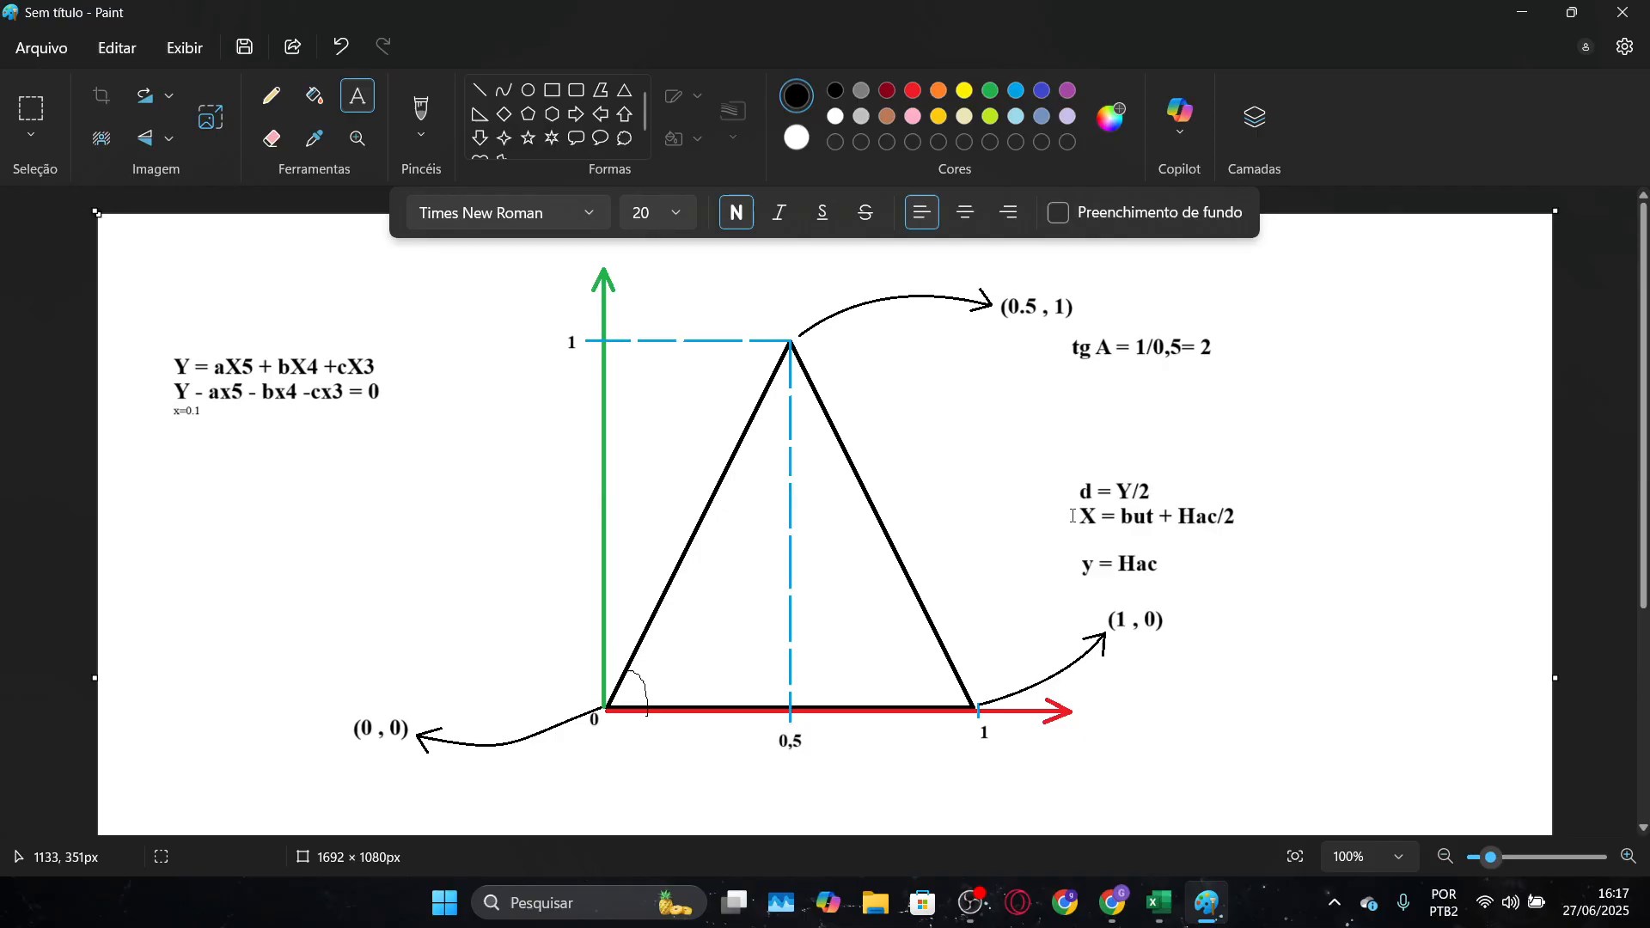
left_click_drag(1077, 514, 1035, 498)
left_click(1261, 574)
Return to the Diagrama ternário workbook and examine the critical composition cells for Xc hac, Xc agua and Xc butanol
key("alt+Tab")
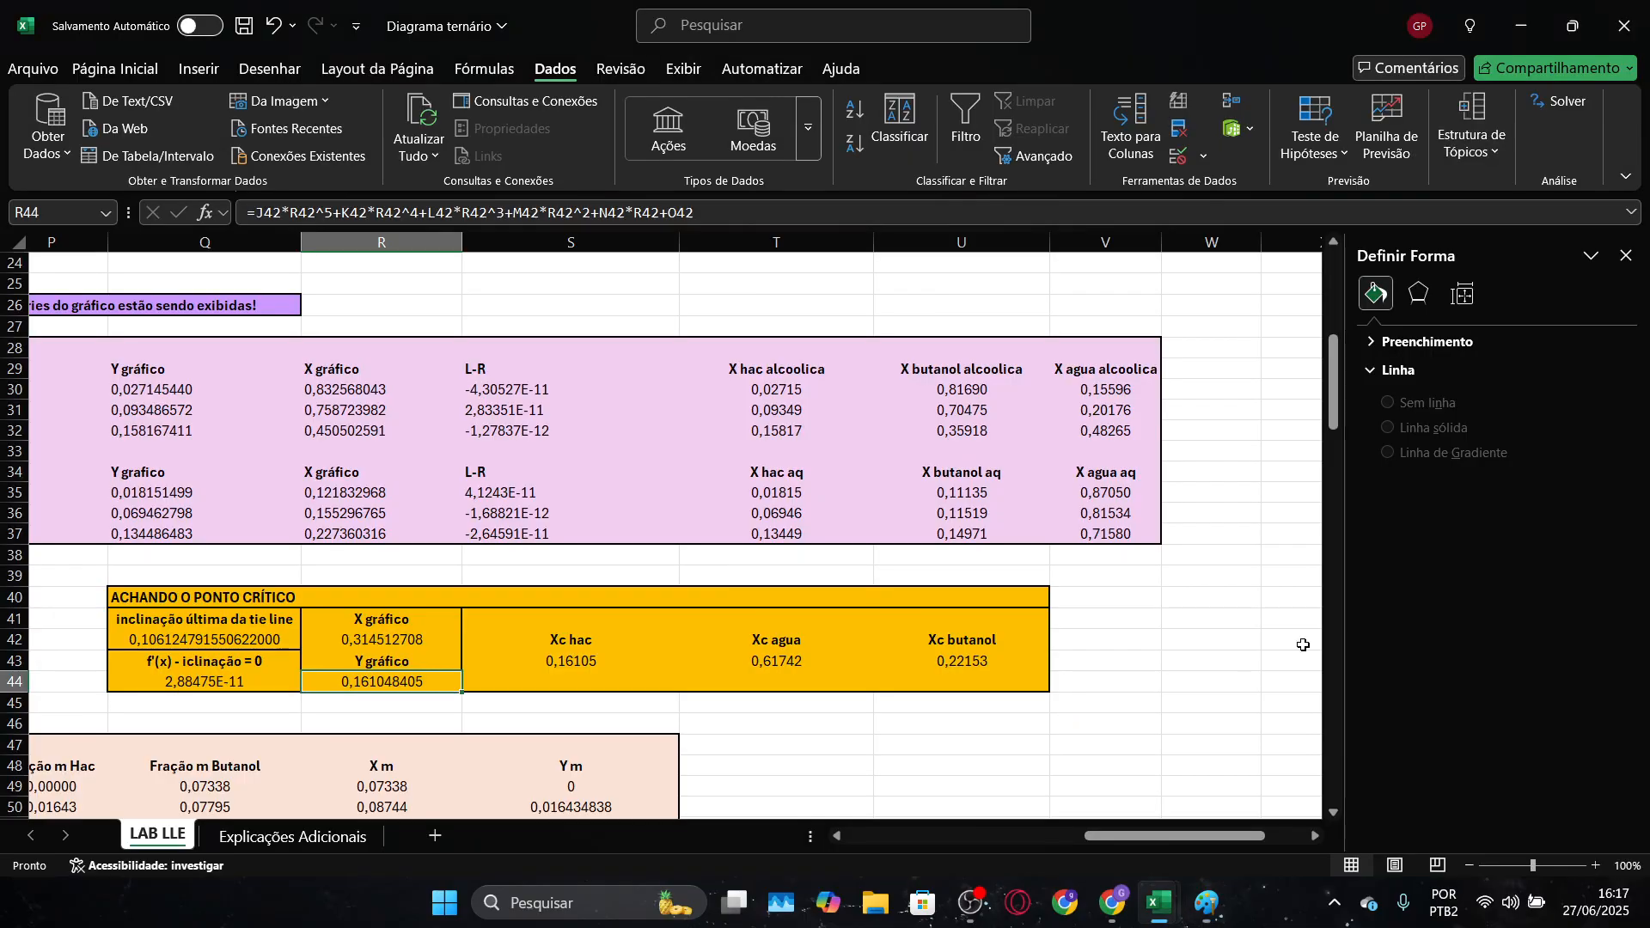
left_click(707, 655)
left_click(945, 653)
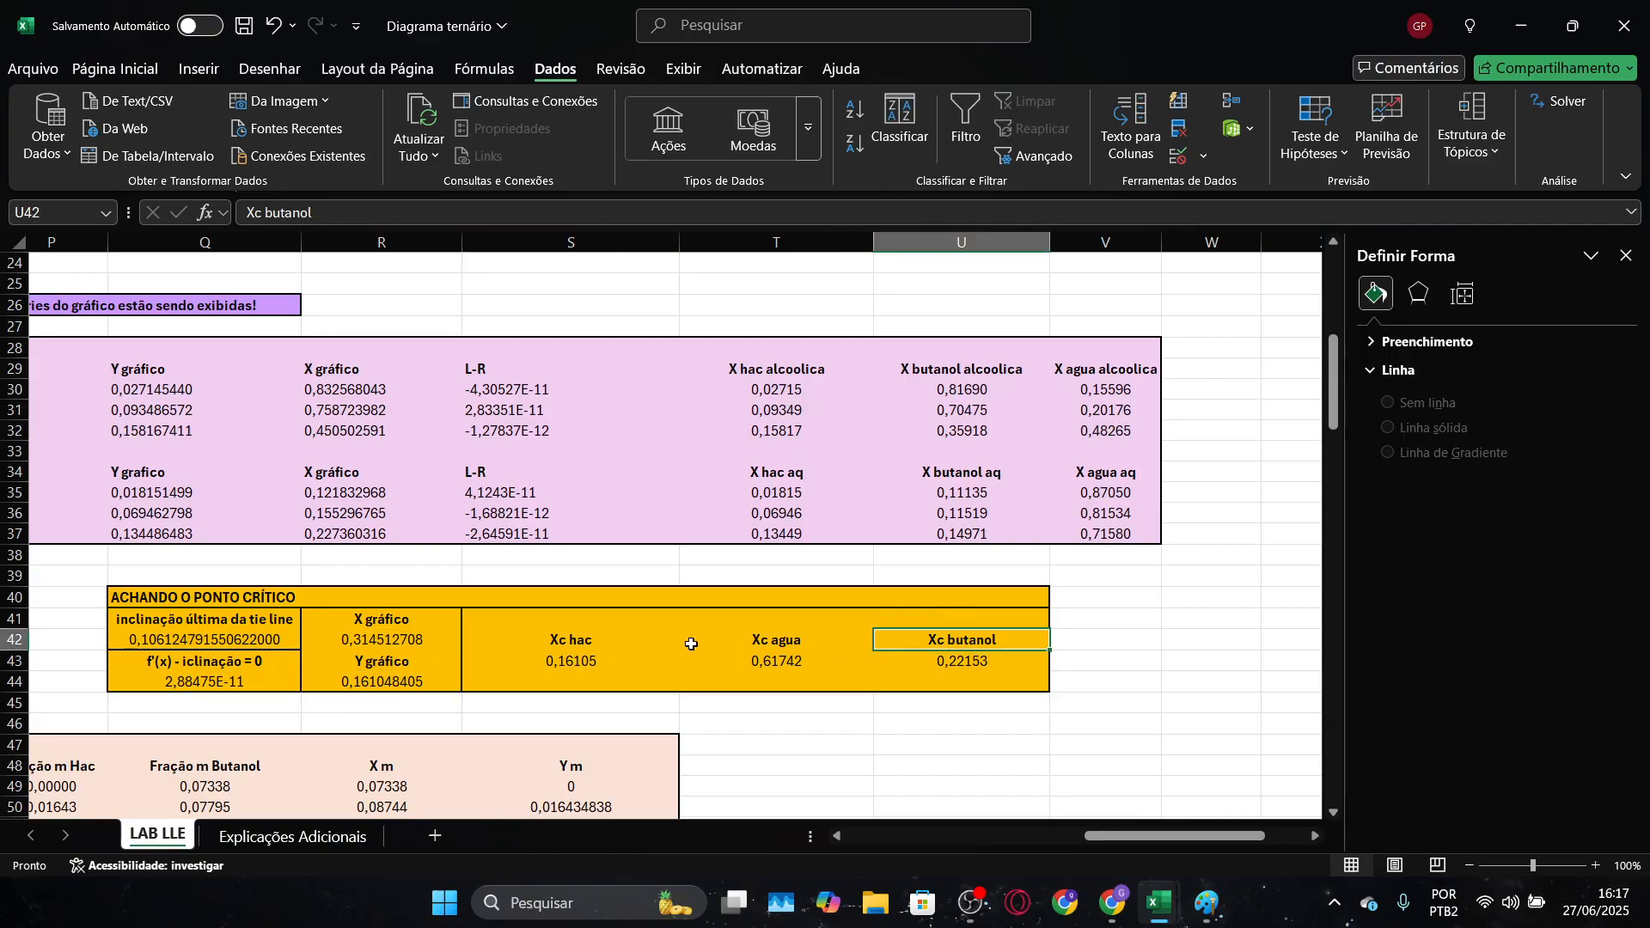
left_click(611, 658)
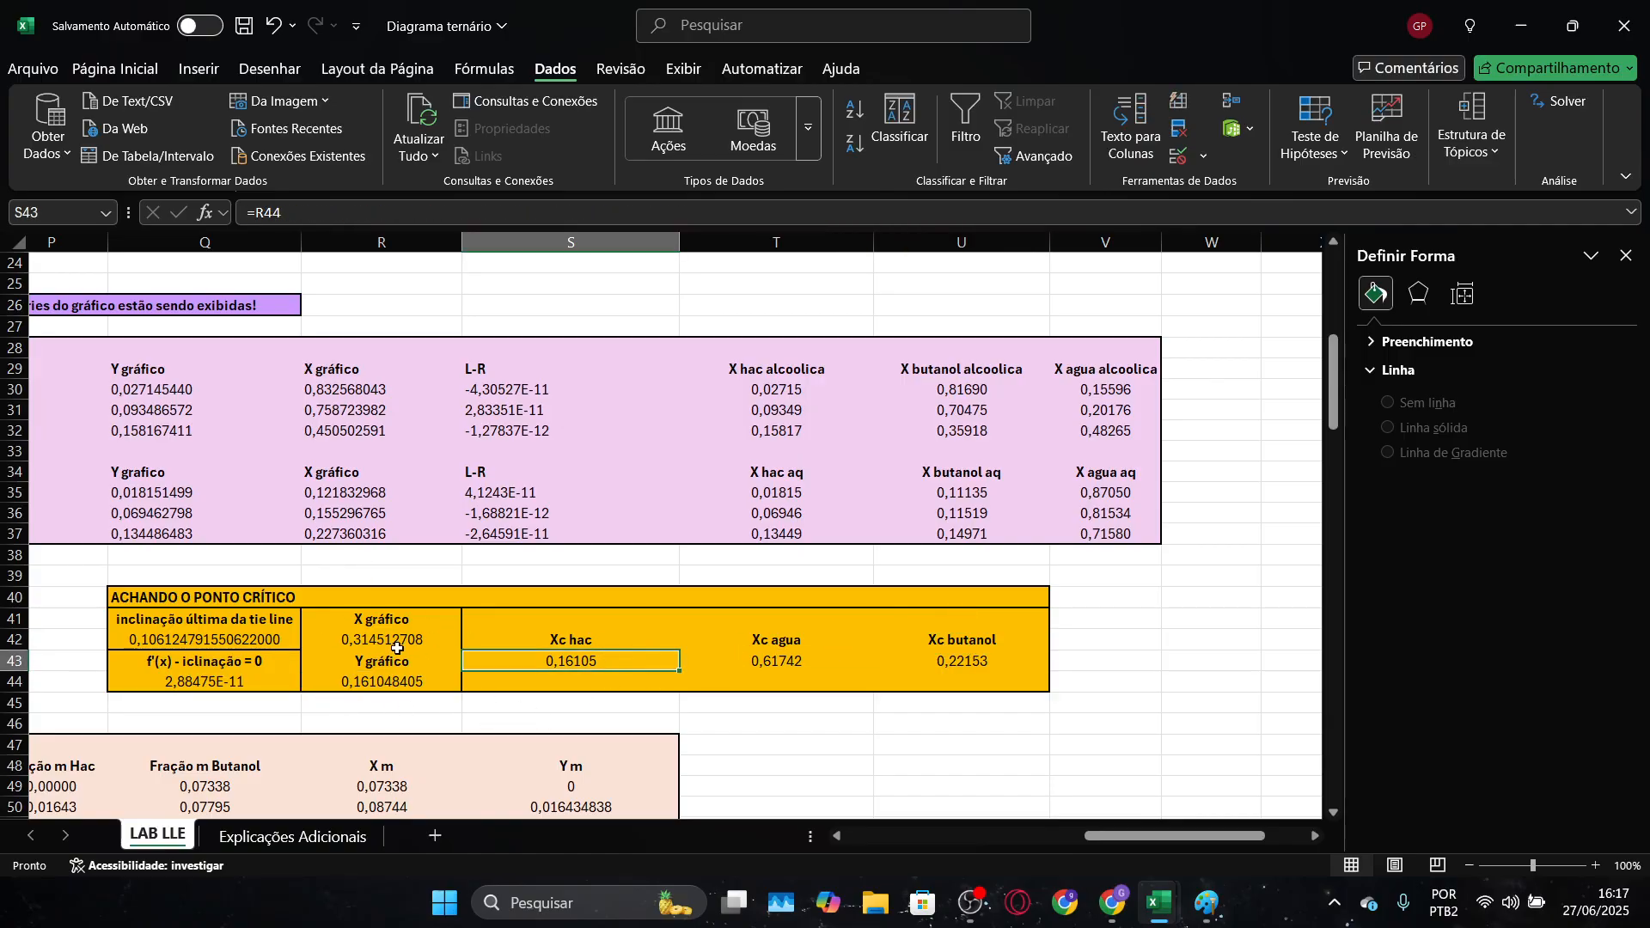
Review the completed Diagrama Ternário chart with its critical point, tie lines, polynomial curve and legend
scroll(396, 648, "left", 10)
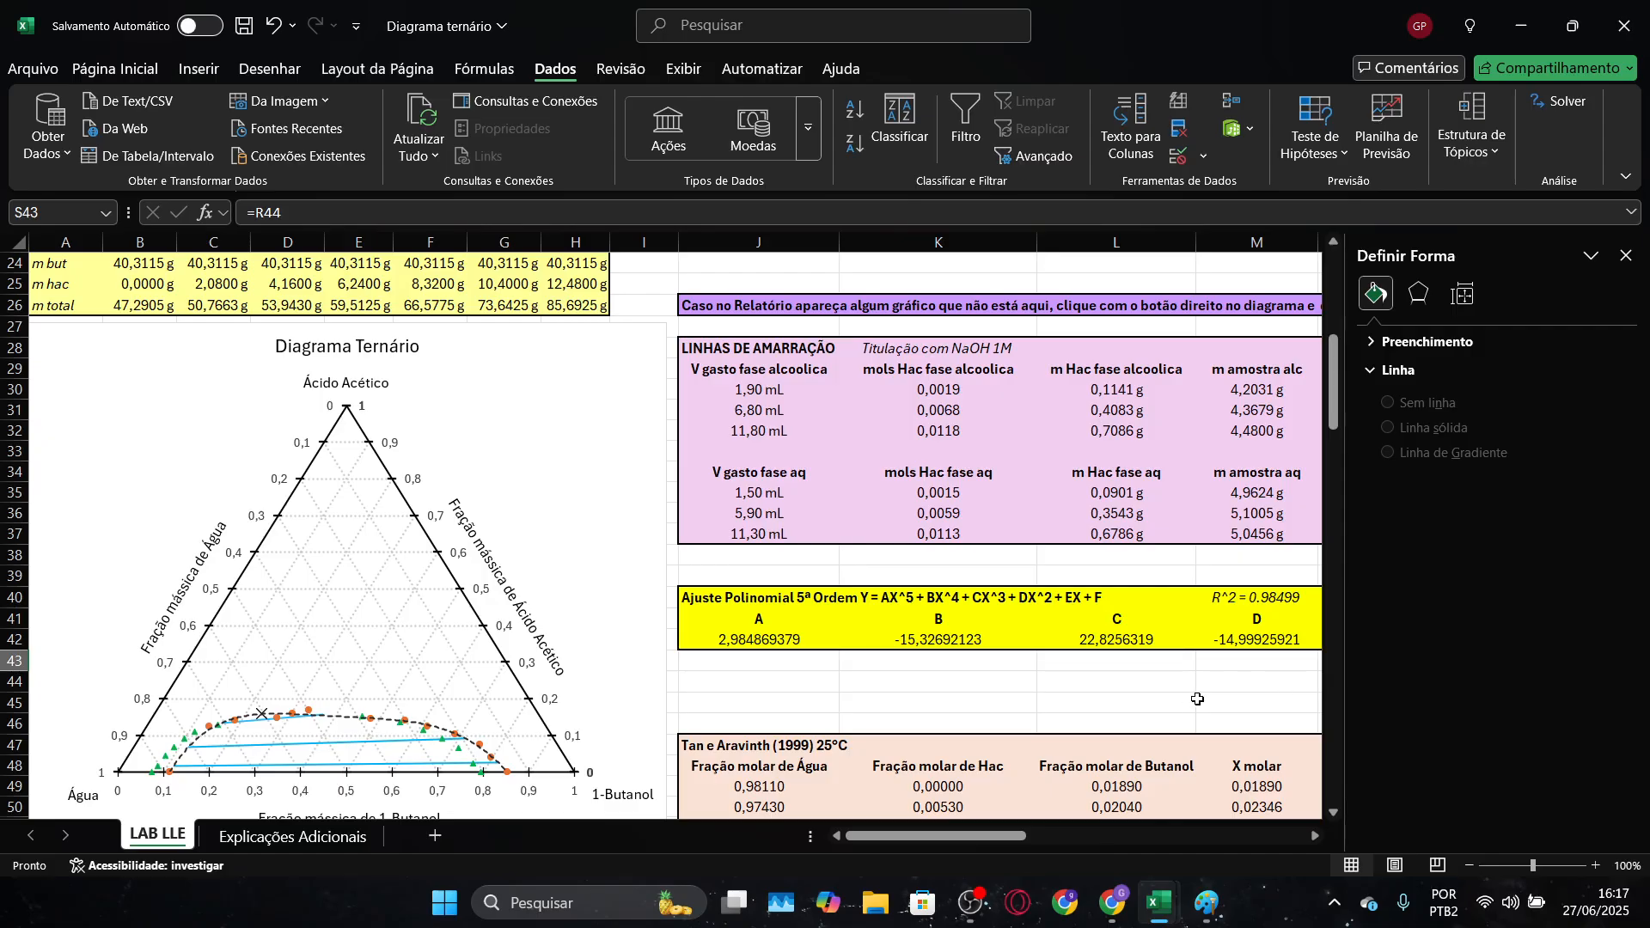
scroll(966, 654, "down", 3)
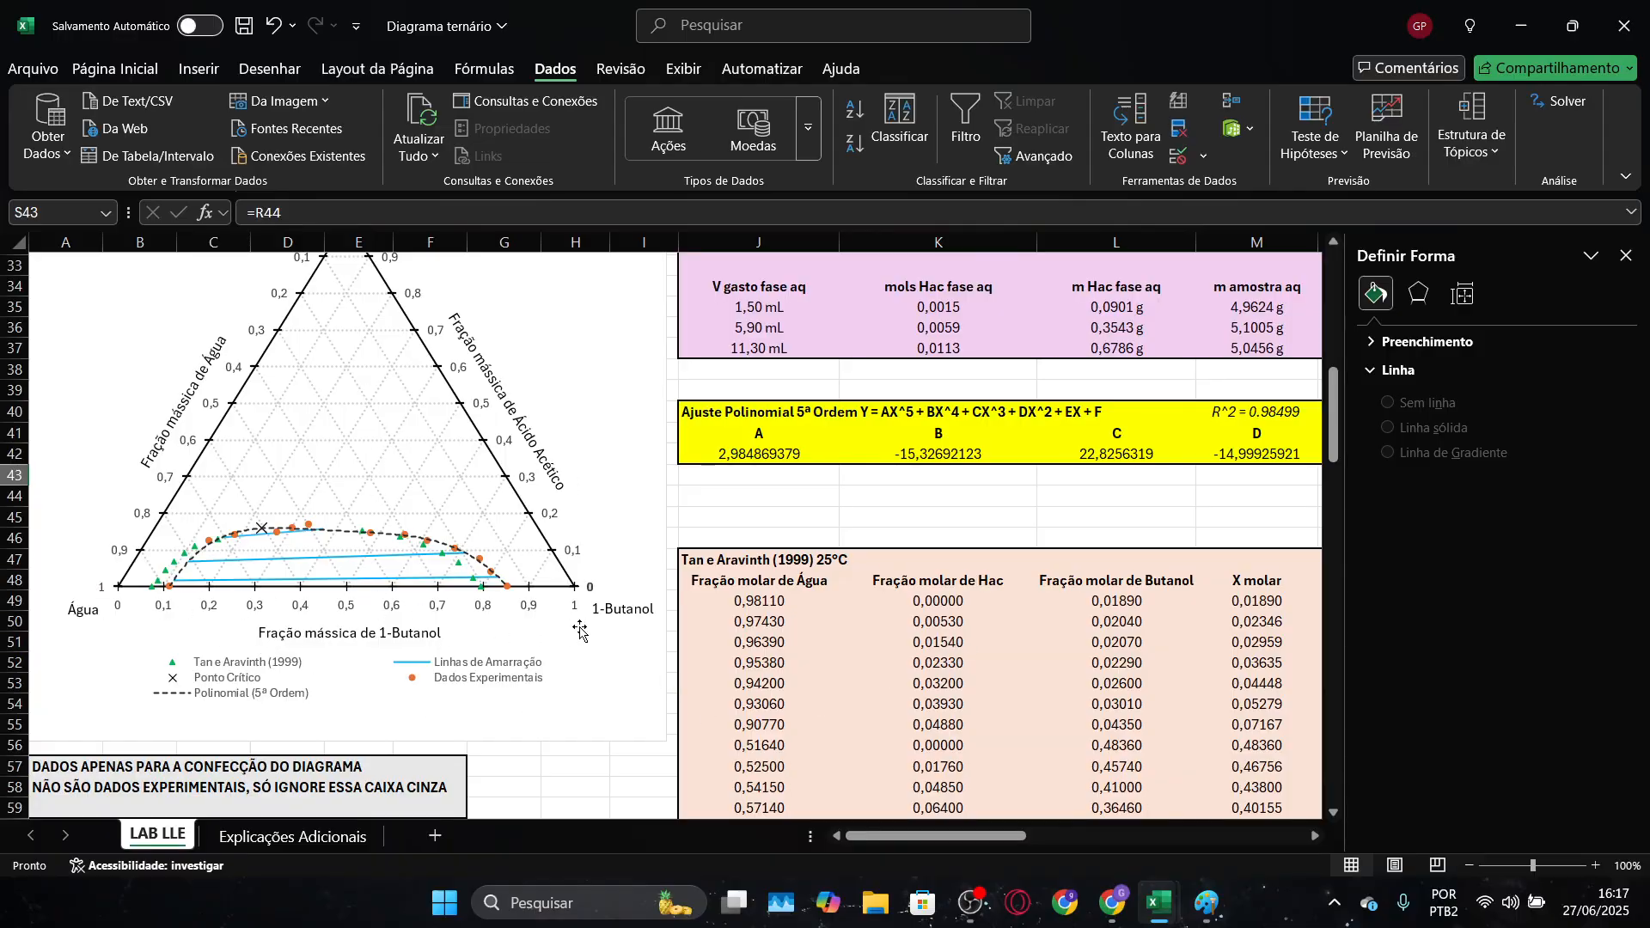
scroll(593, 701, "up", 1)
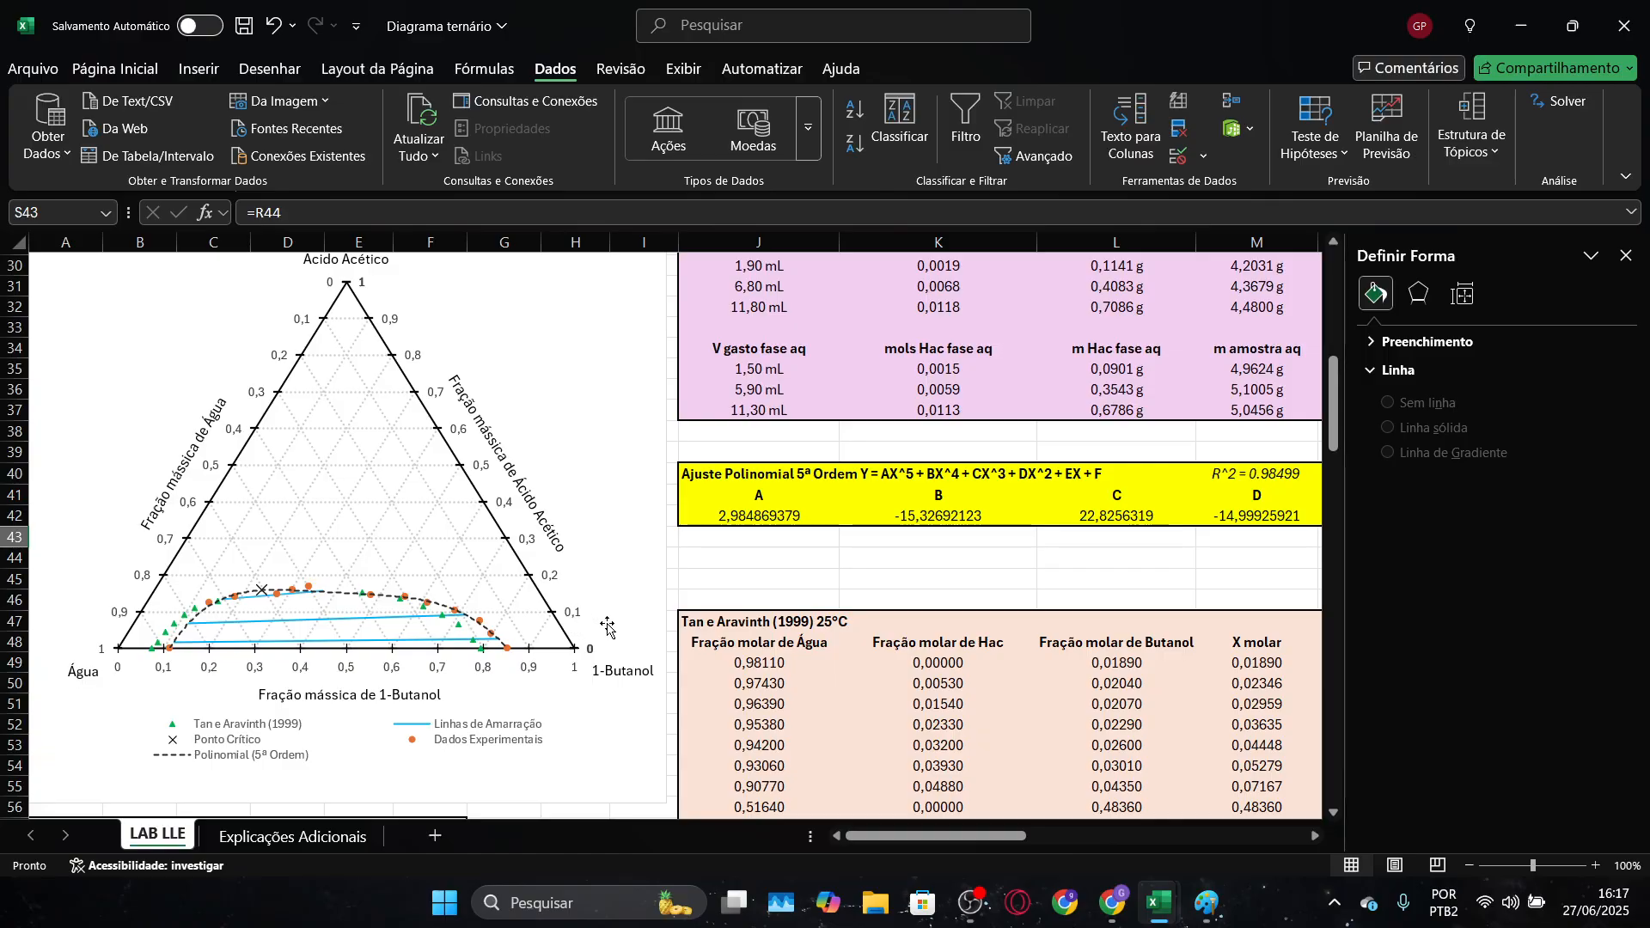
scroll(840, 639, "up", 1)
scroll(841, 639, "down", 2)
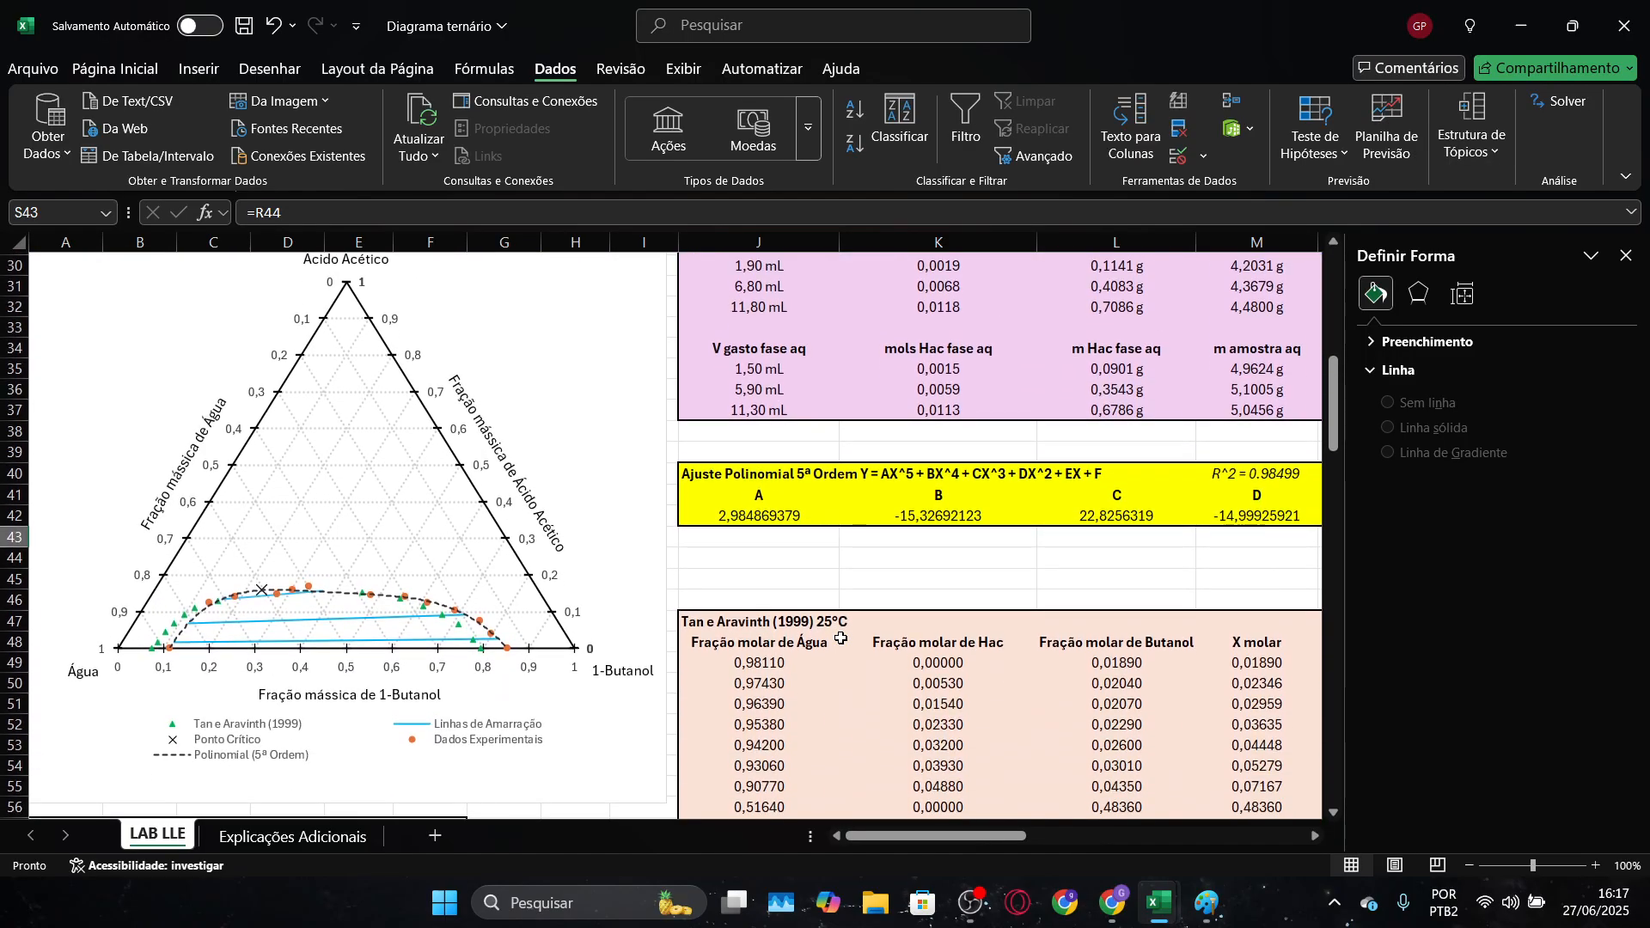